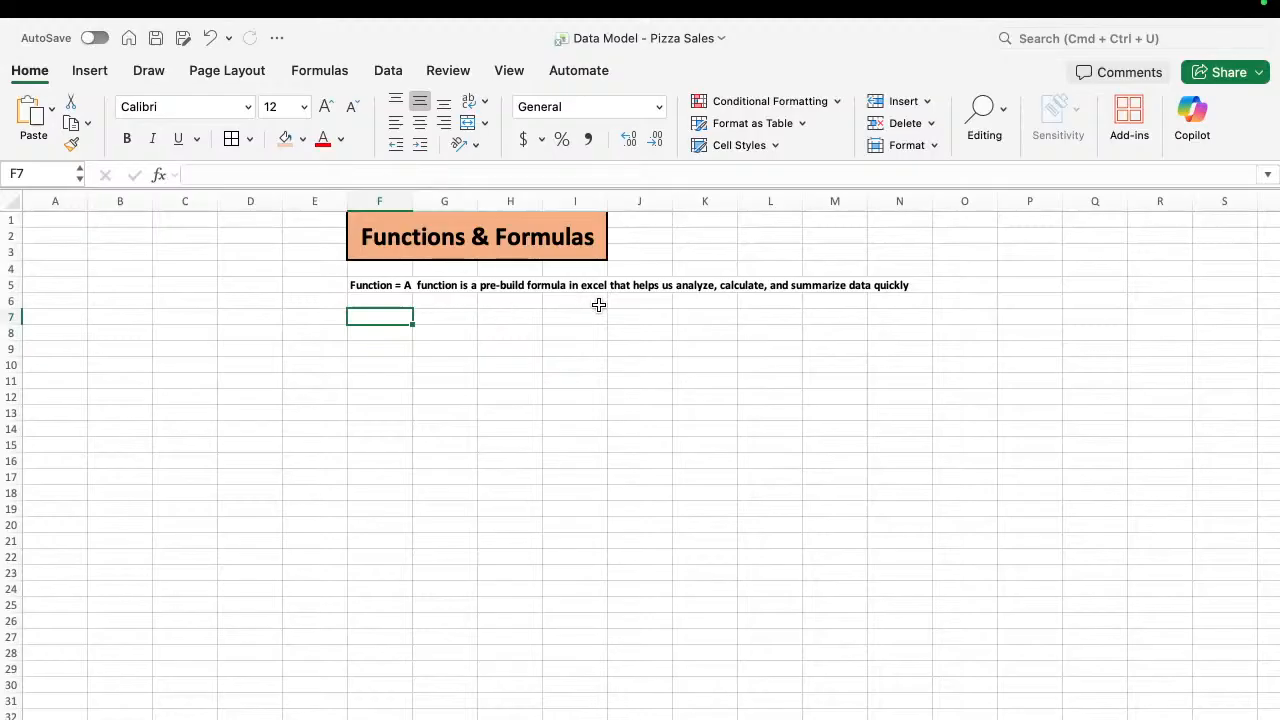
Enter the heading "use" in cell F8 and the first item "data minining" in F9.
left_click(393, 333)
type("use")
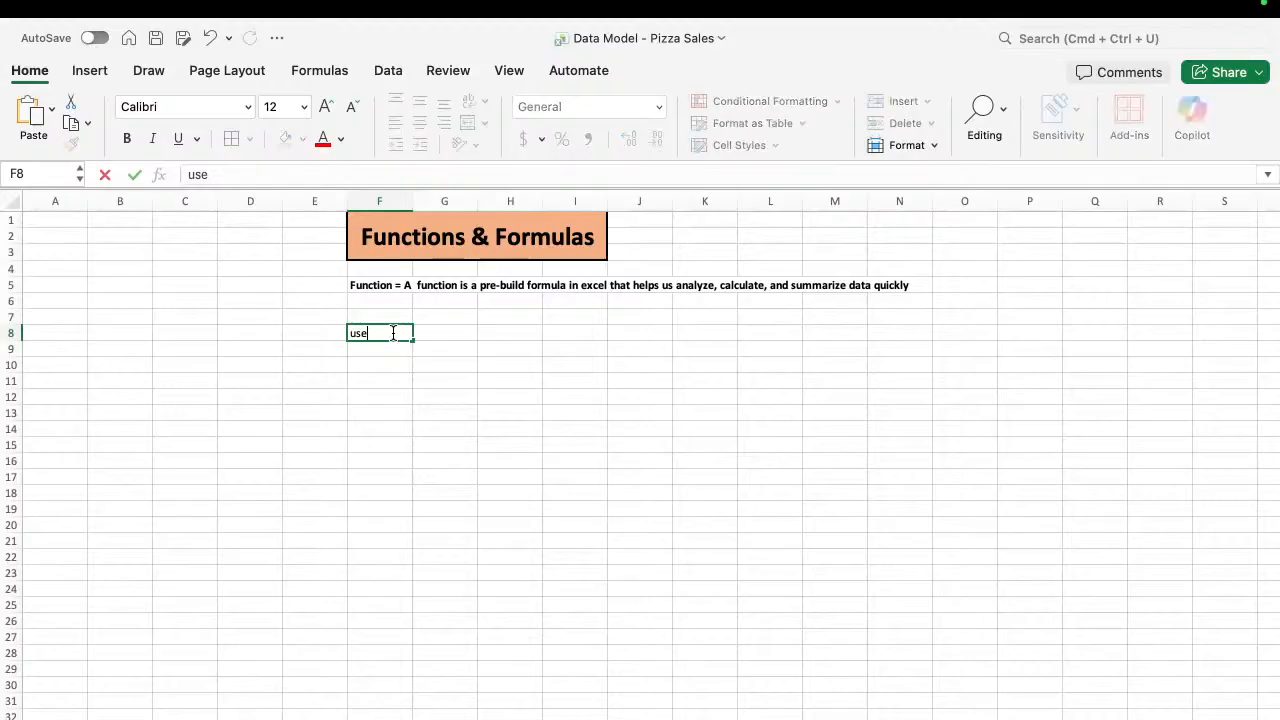
key("Return")
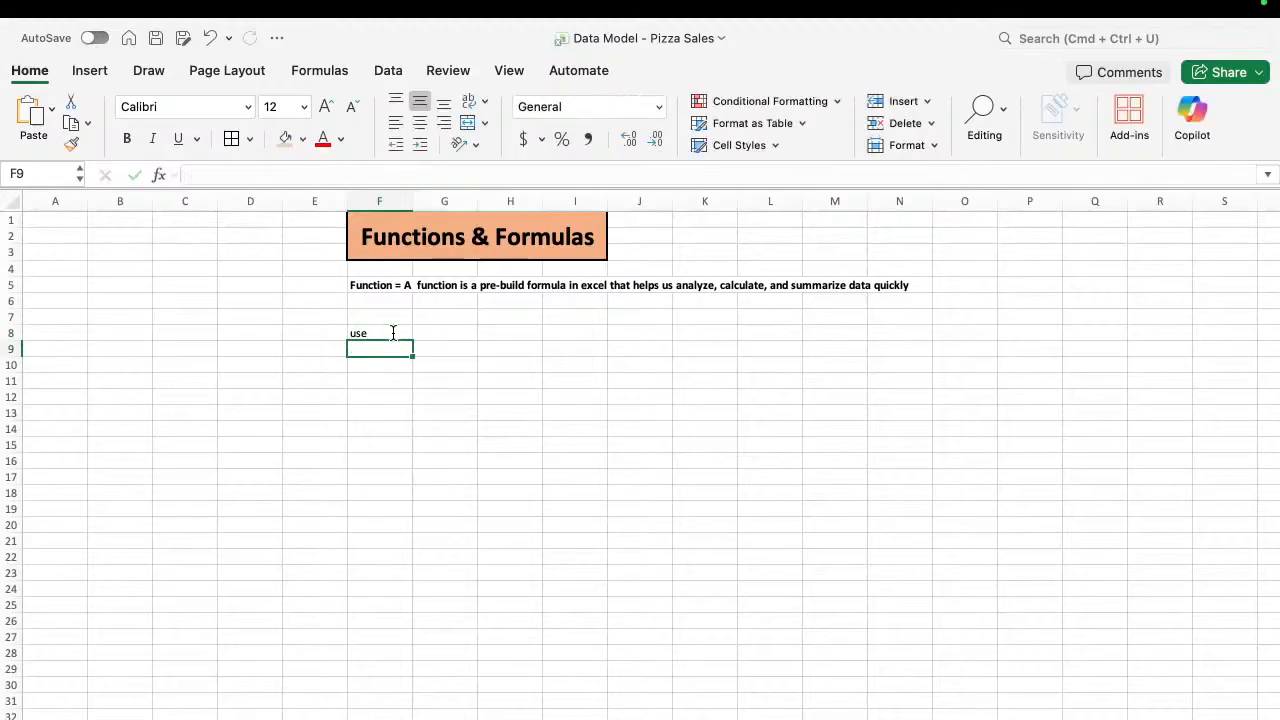
type("data")
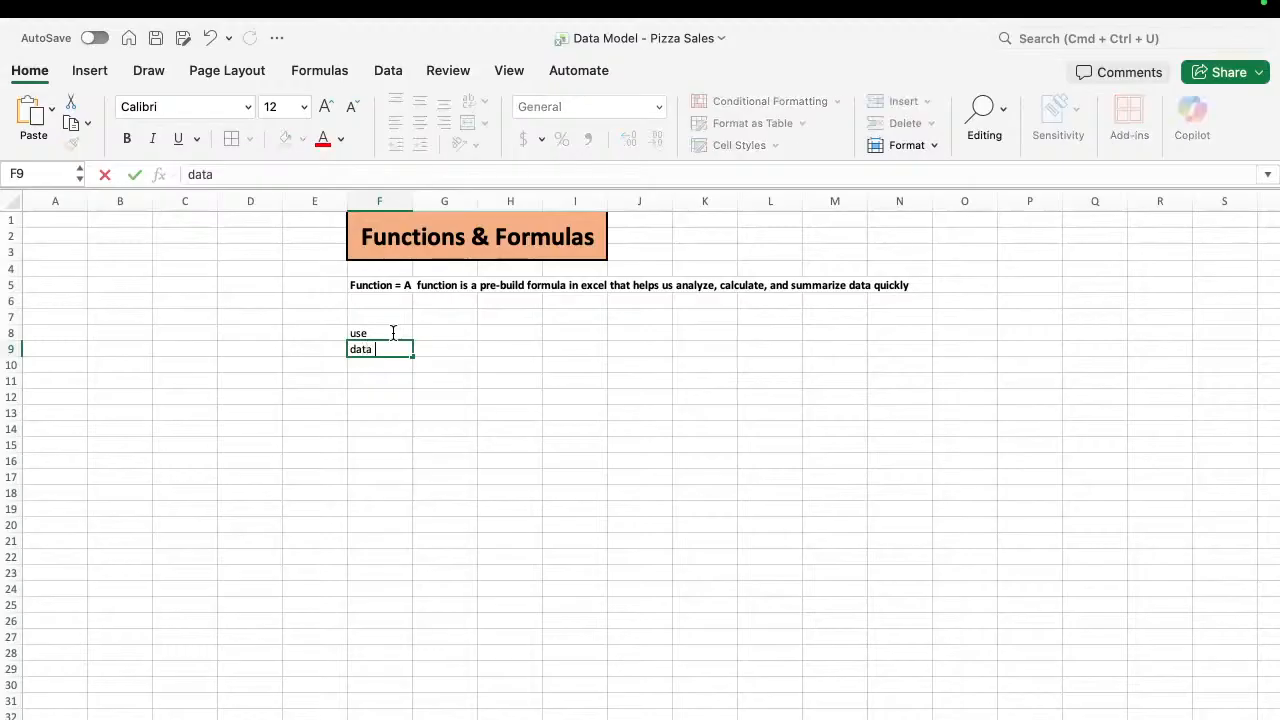
type(" mining")
key("BackSpace")
type("ing")
key("Return")
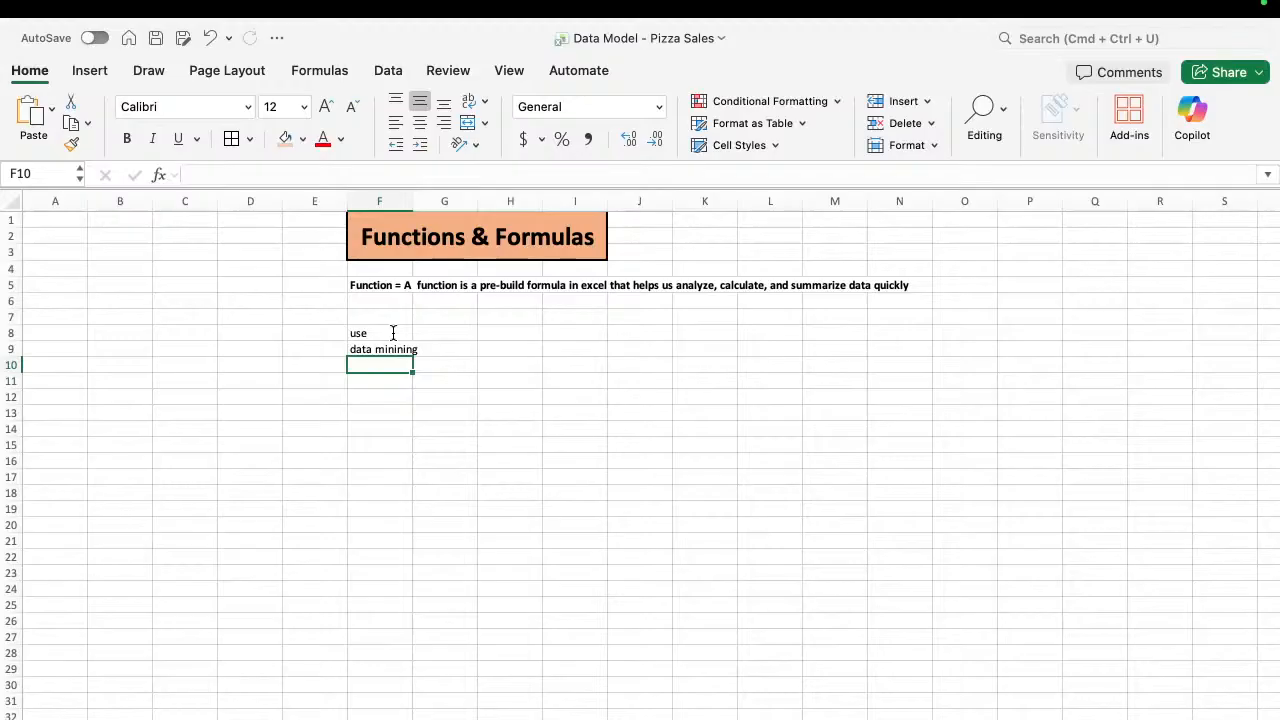
Add "data calcuation" in cell F10 and "data visualization" in F11 to the list of uses.
type("data cal")
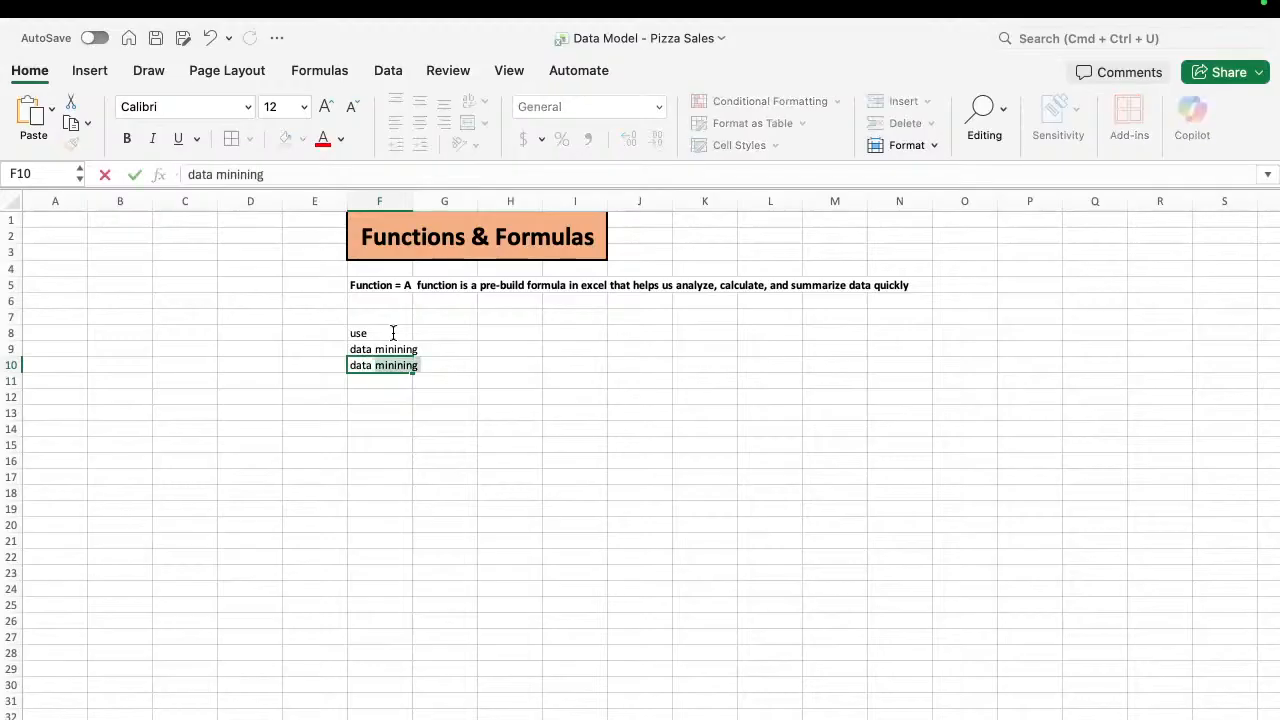
type("cu")
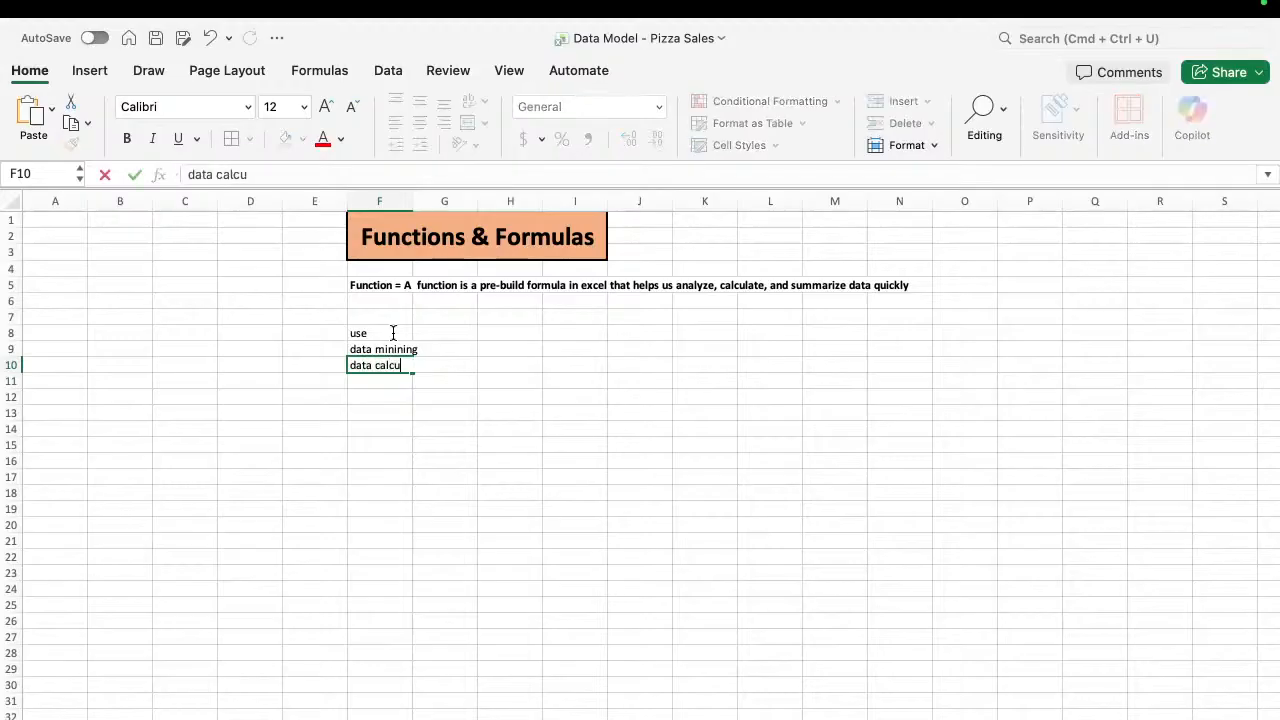
type("ation")
key("Return")
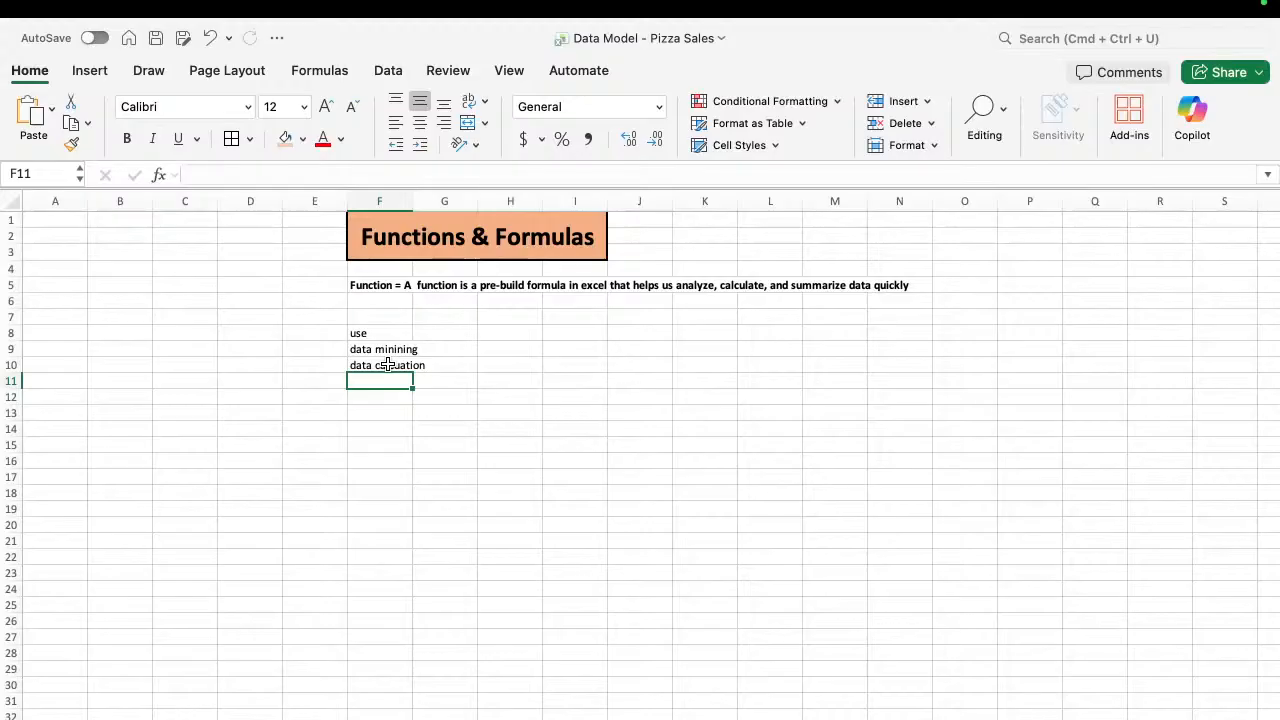
type("data")
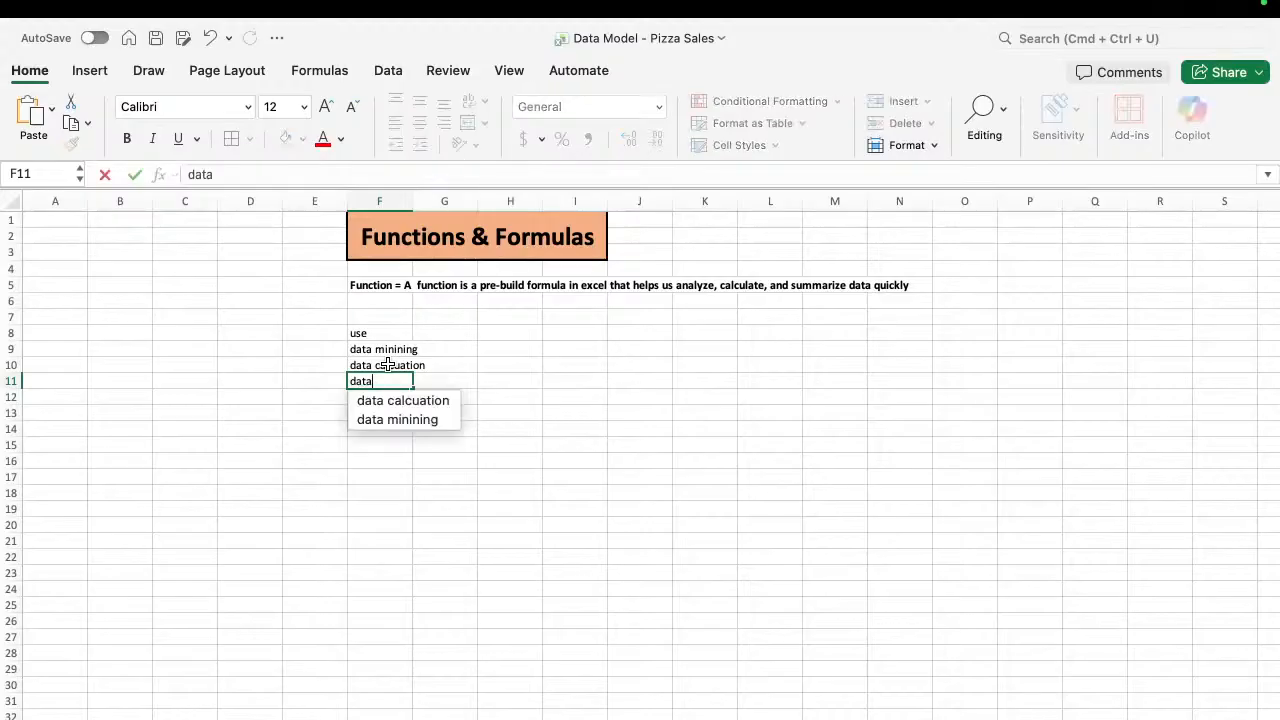
type(" visual")
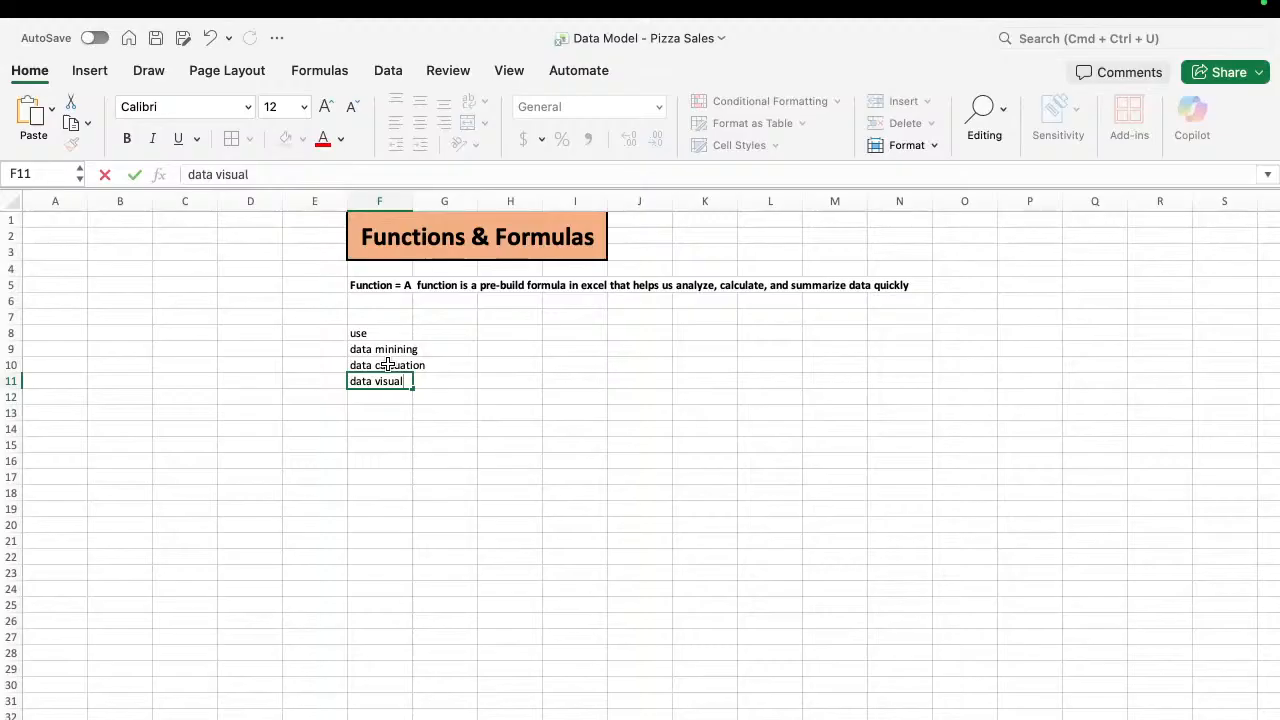
type("ization")
key("Return")
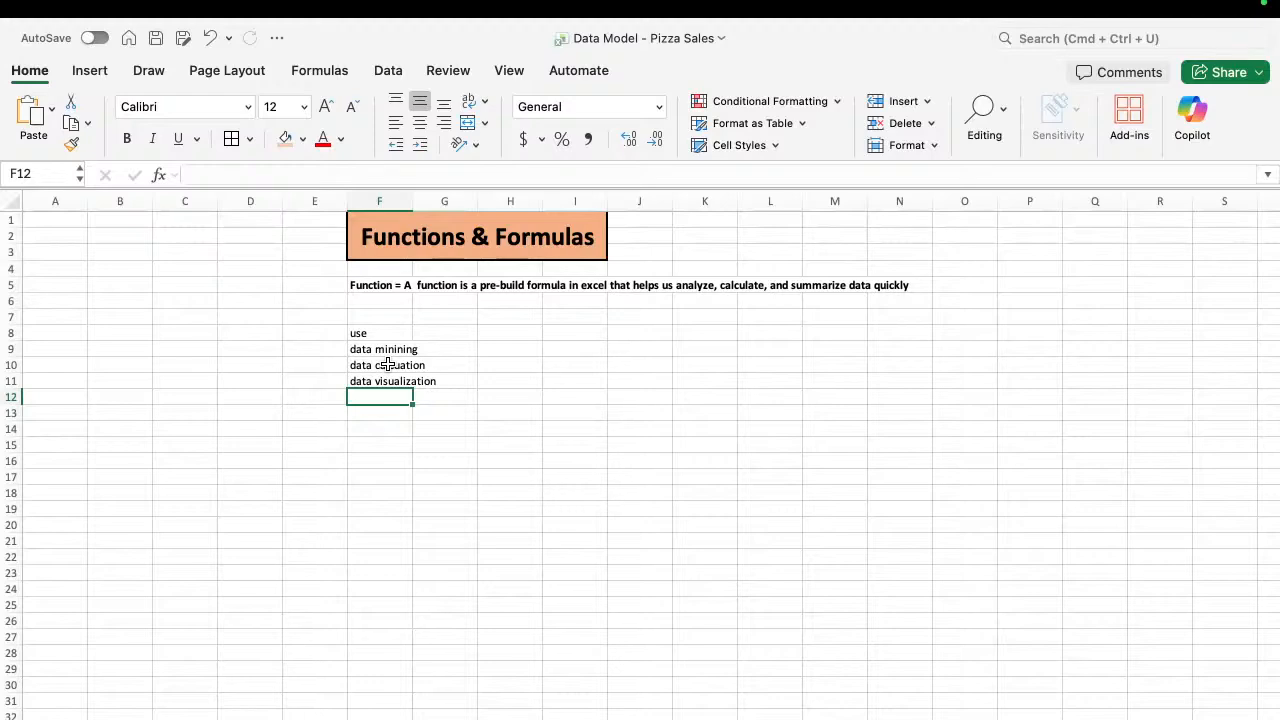
Add "data analysis" in cell F12 as the last item of the list, correcting its spelling.
type("data an")
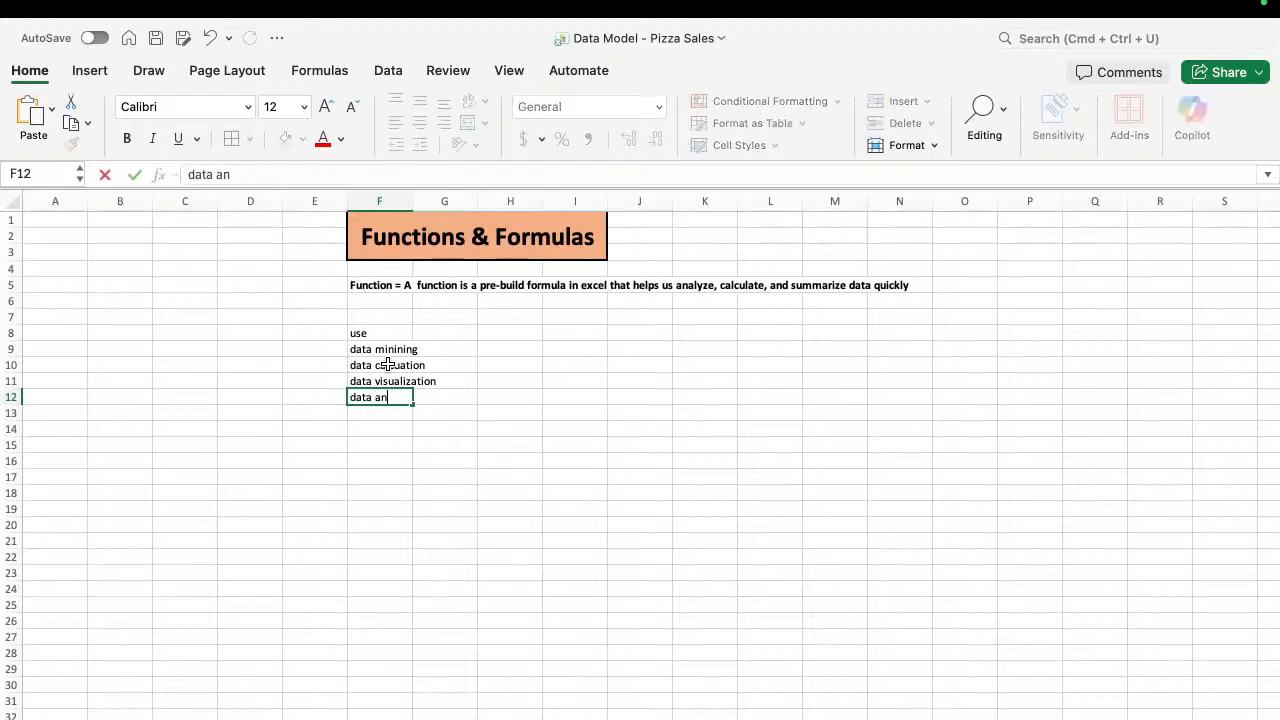
type("alisis")
key("Return")
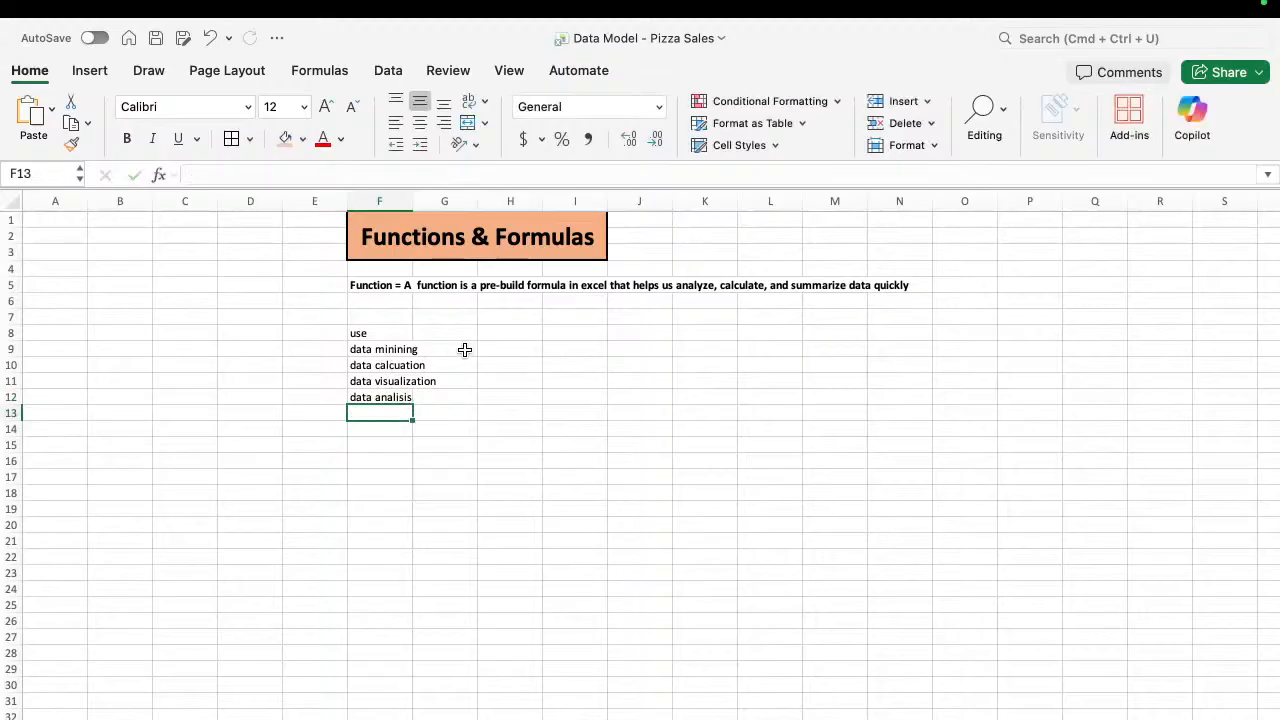
left_click(397, 398)
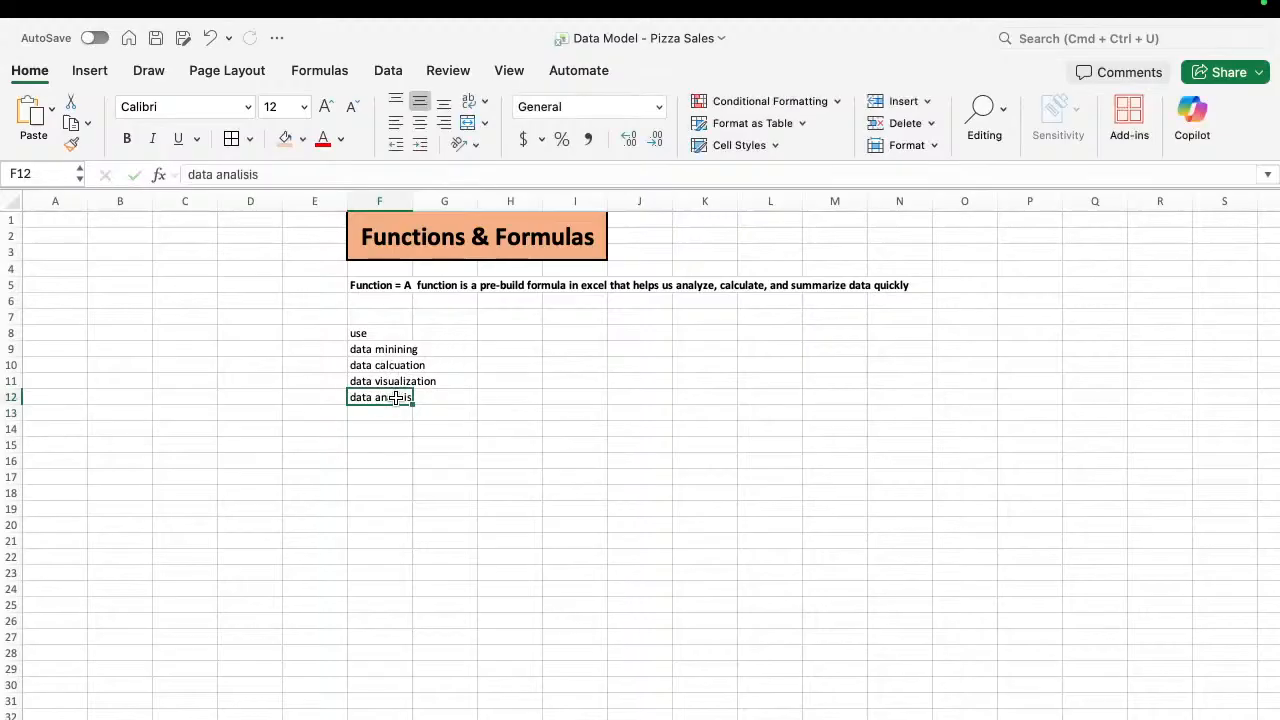
type("data ana")
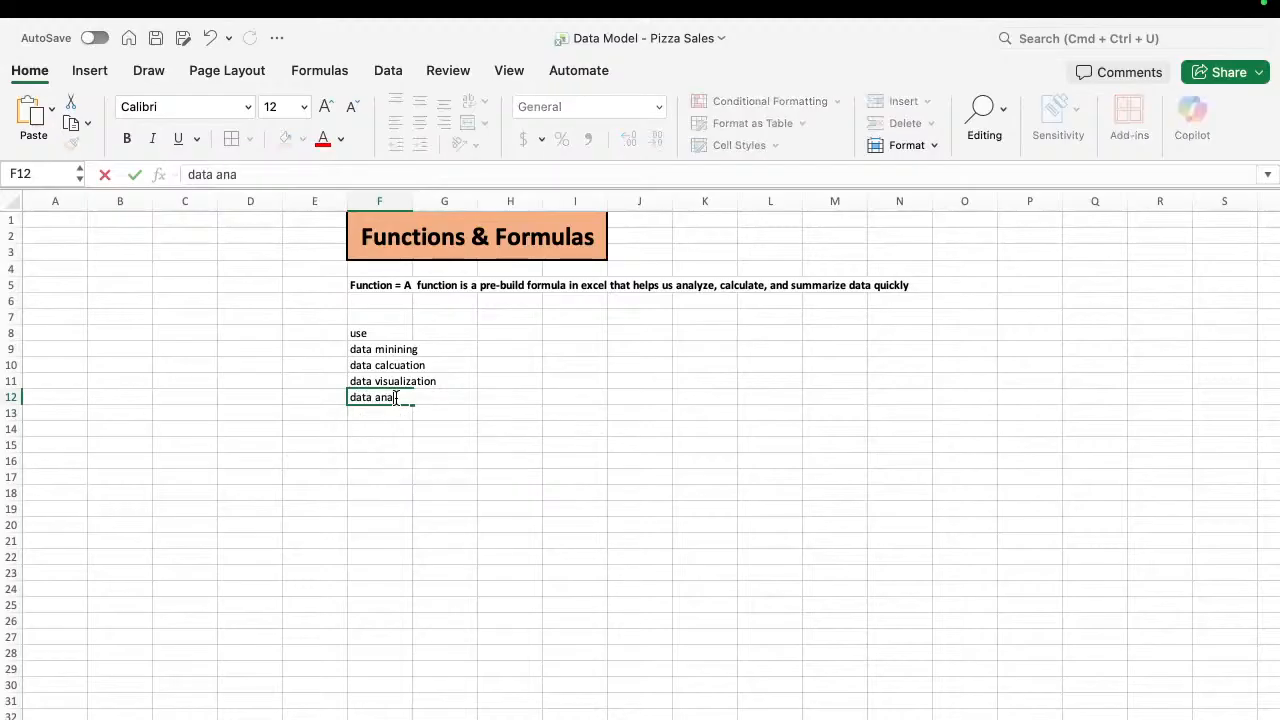
type("lysis")
key("Return")
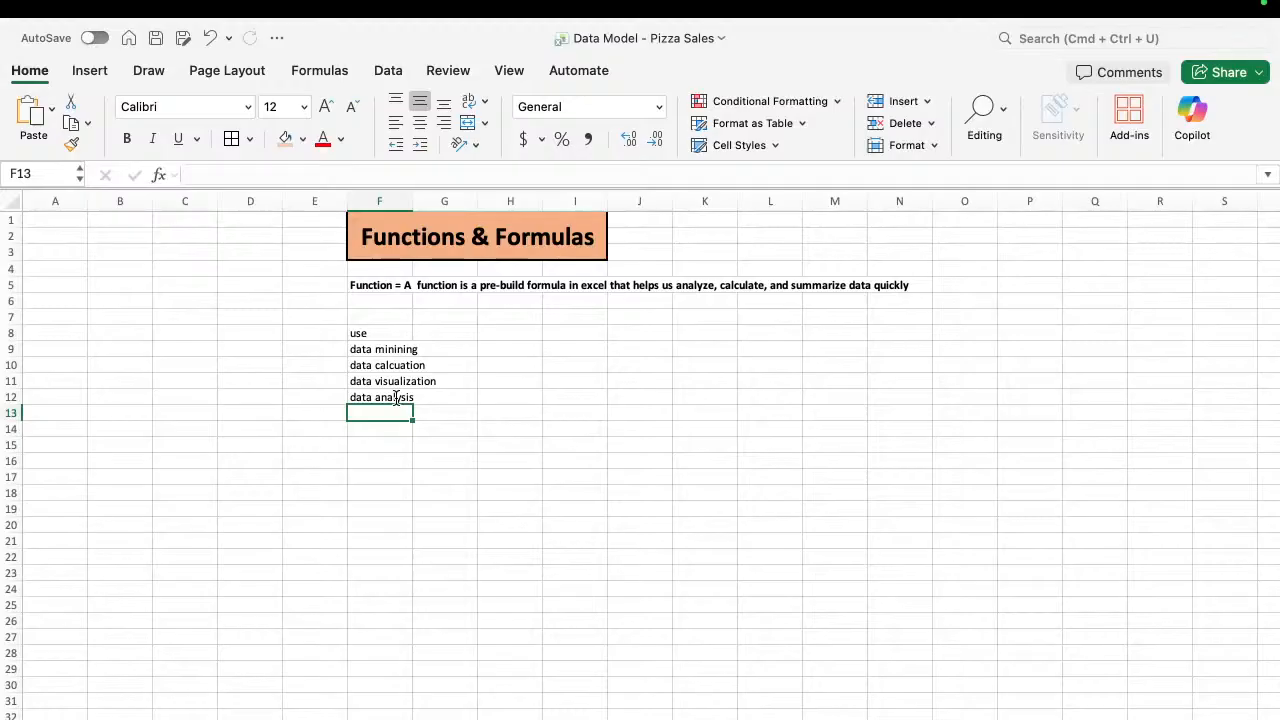
Enter the heading "type of functions" in cell F16.
left_click(381, 458)
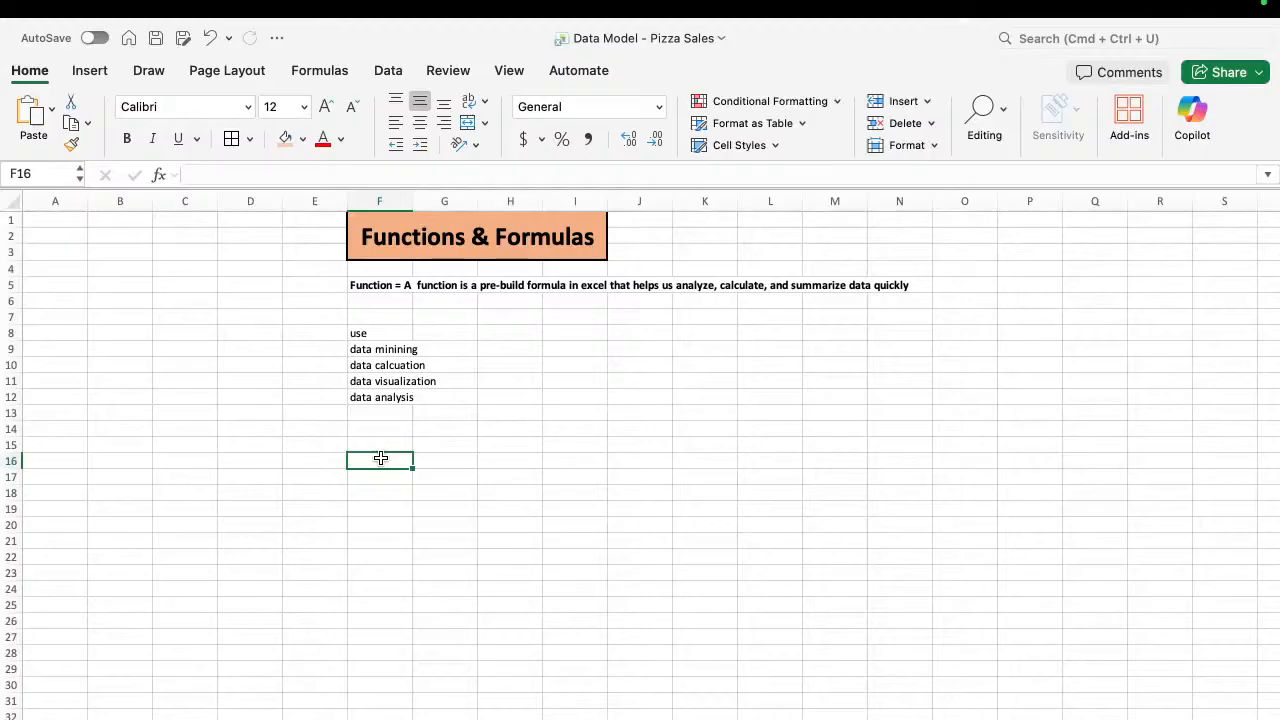
type("type ")
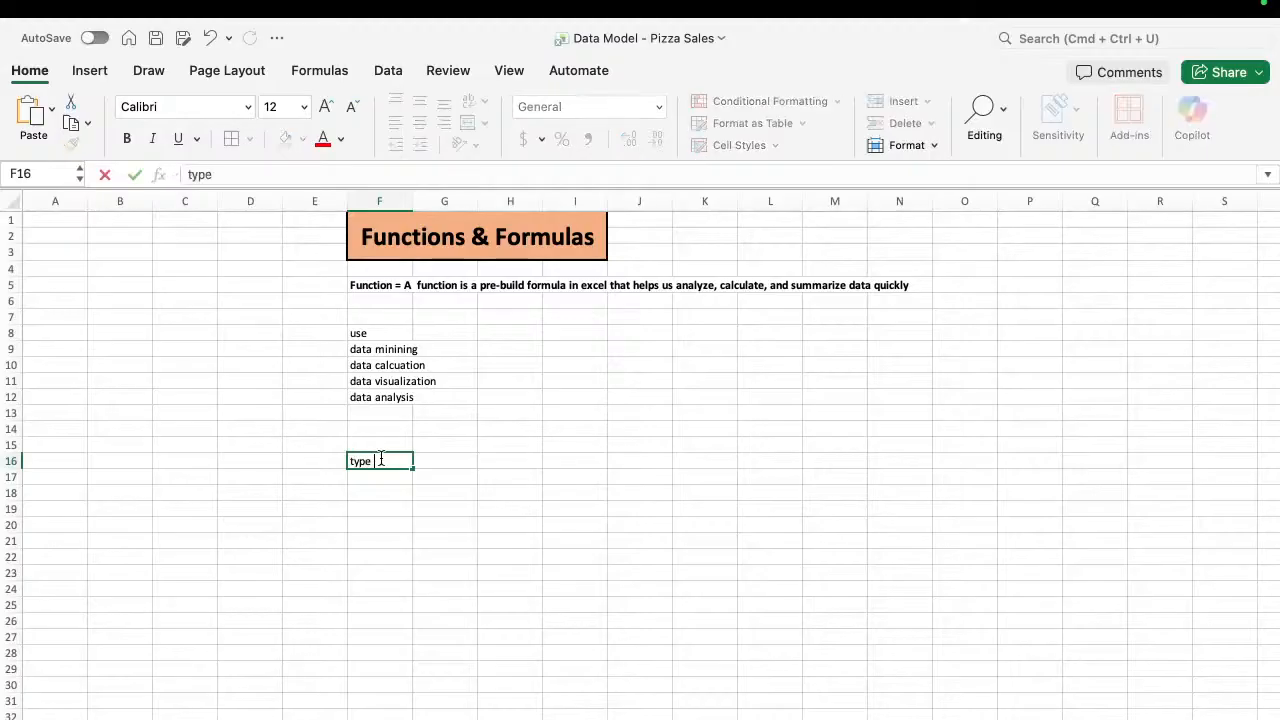
type("of fu")
key("BackSpace")
key("BackSpace")
type("of functions")
key("Return")
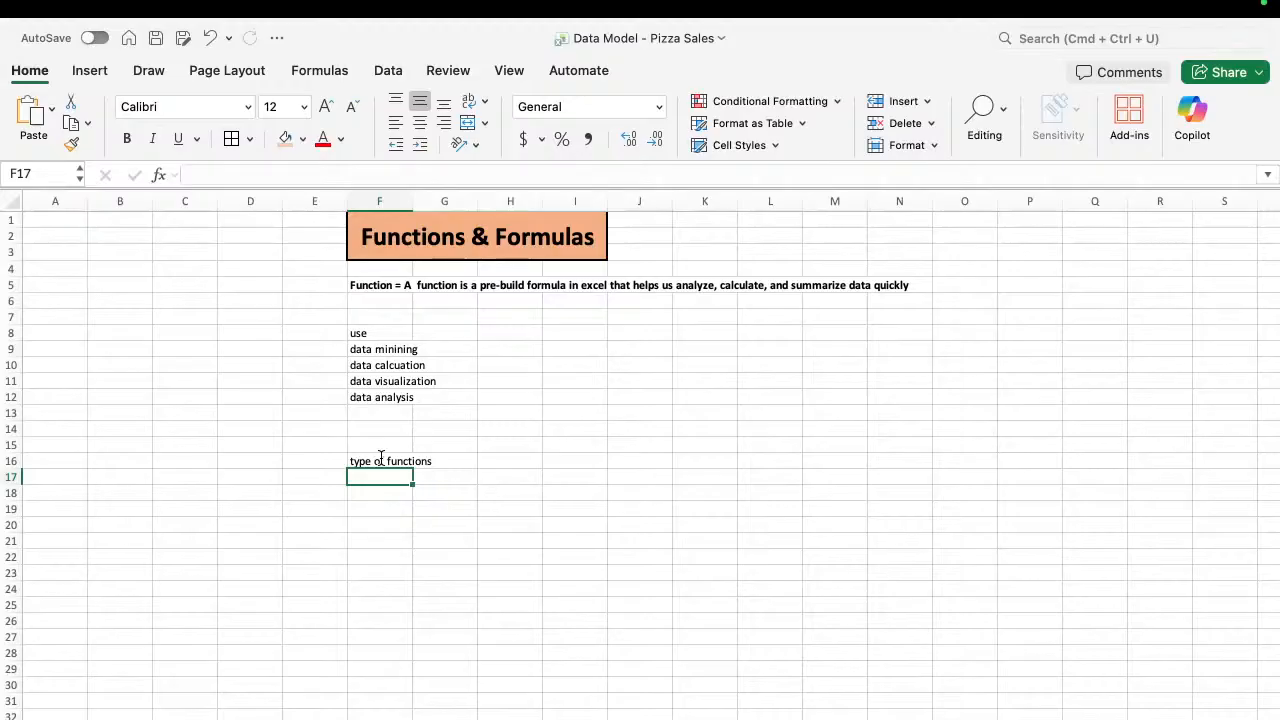
List "volatine function" in cell F17 and "non-volatine fun" in F18 below the function types heading.
type("v")
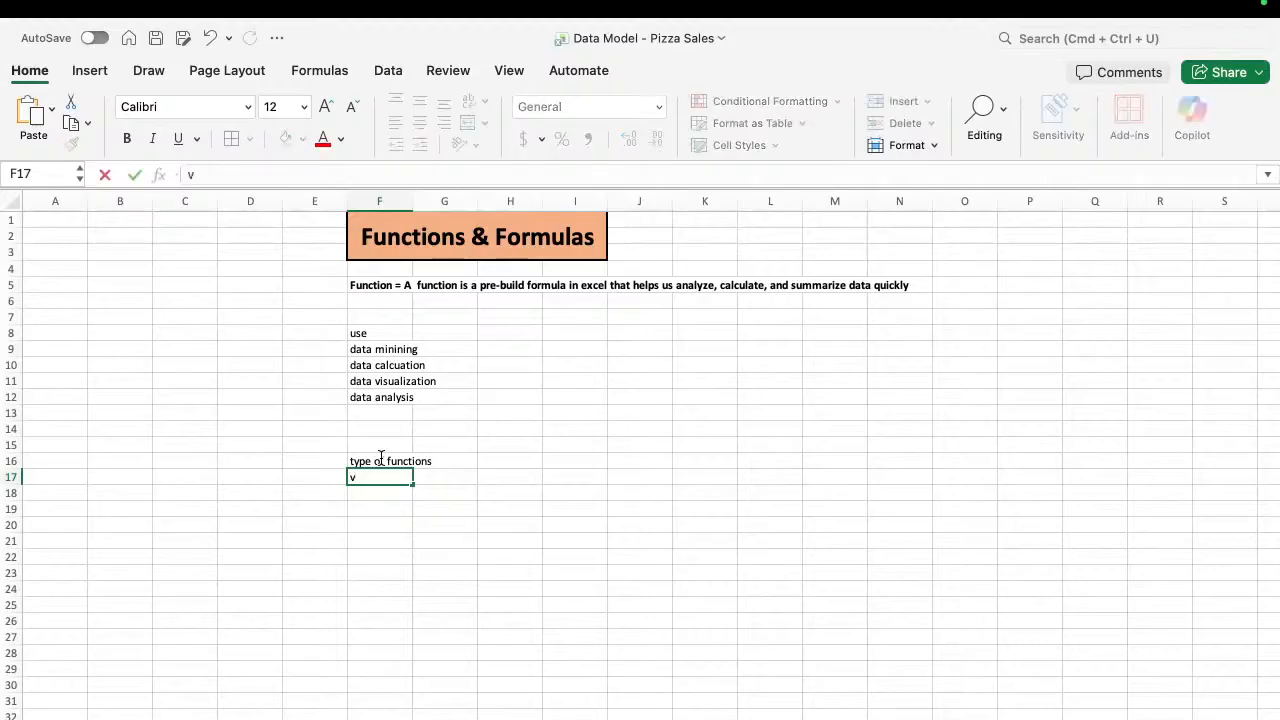
type("olatine function")
key("Return")
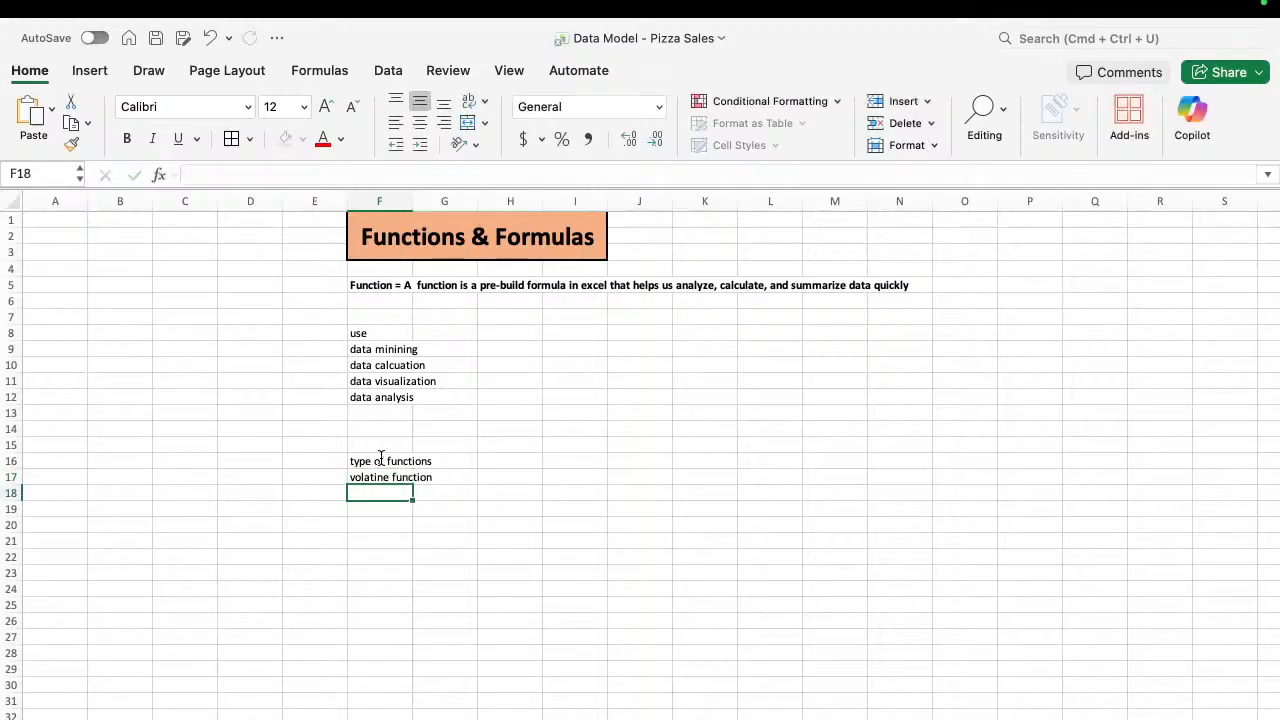
type("non-")
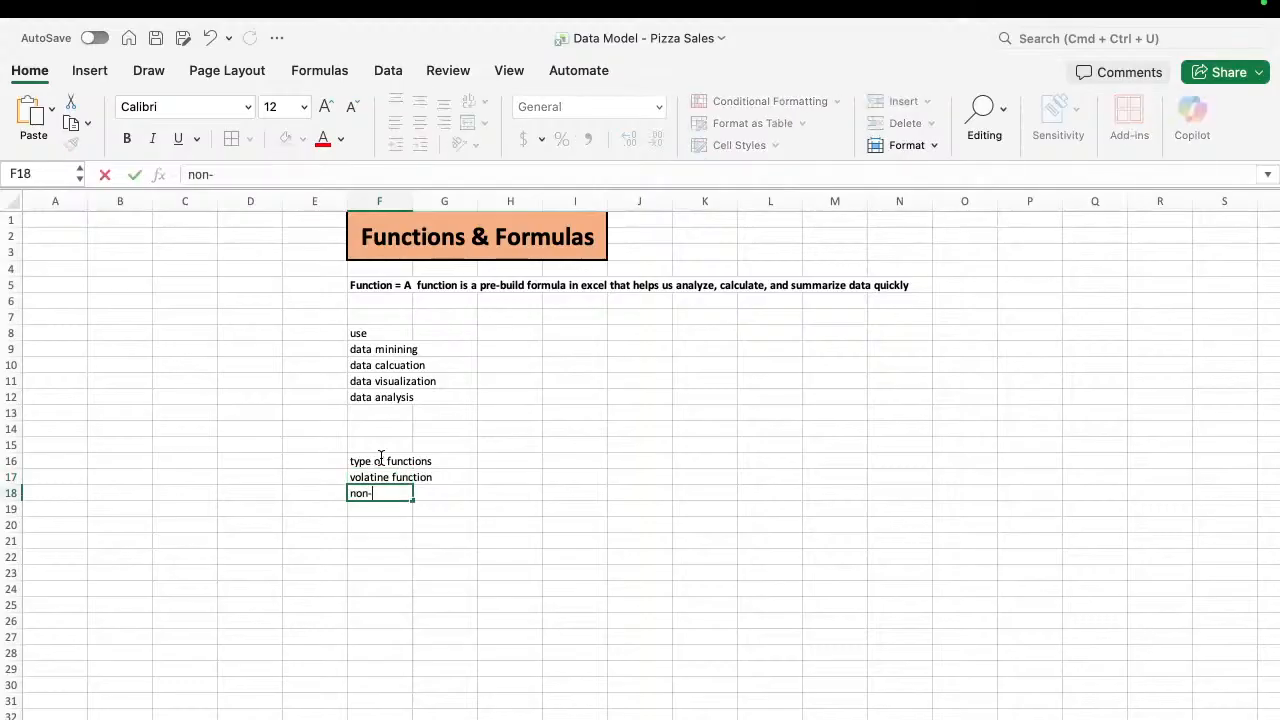
type("volatine fun")
key("Return")
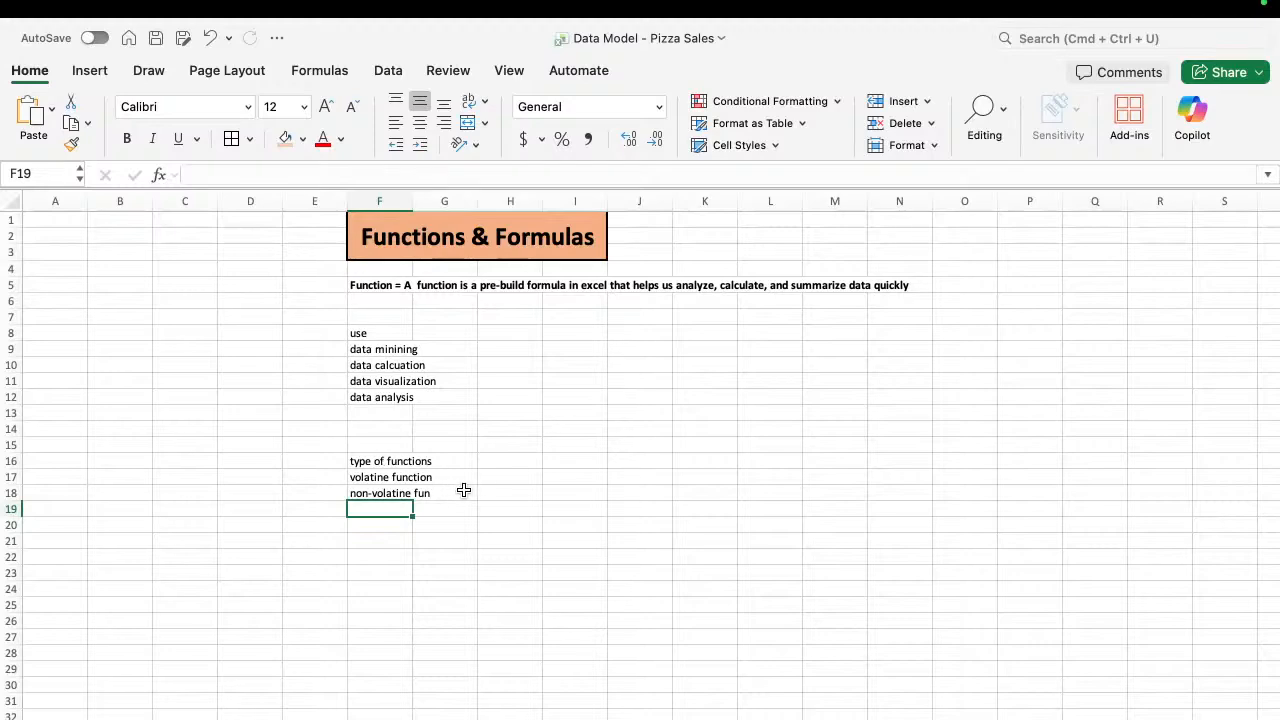
Enter the formula =today() in cell H17 as the example of a volatile function.
left_click(499, 480)
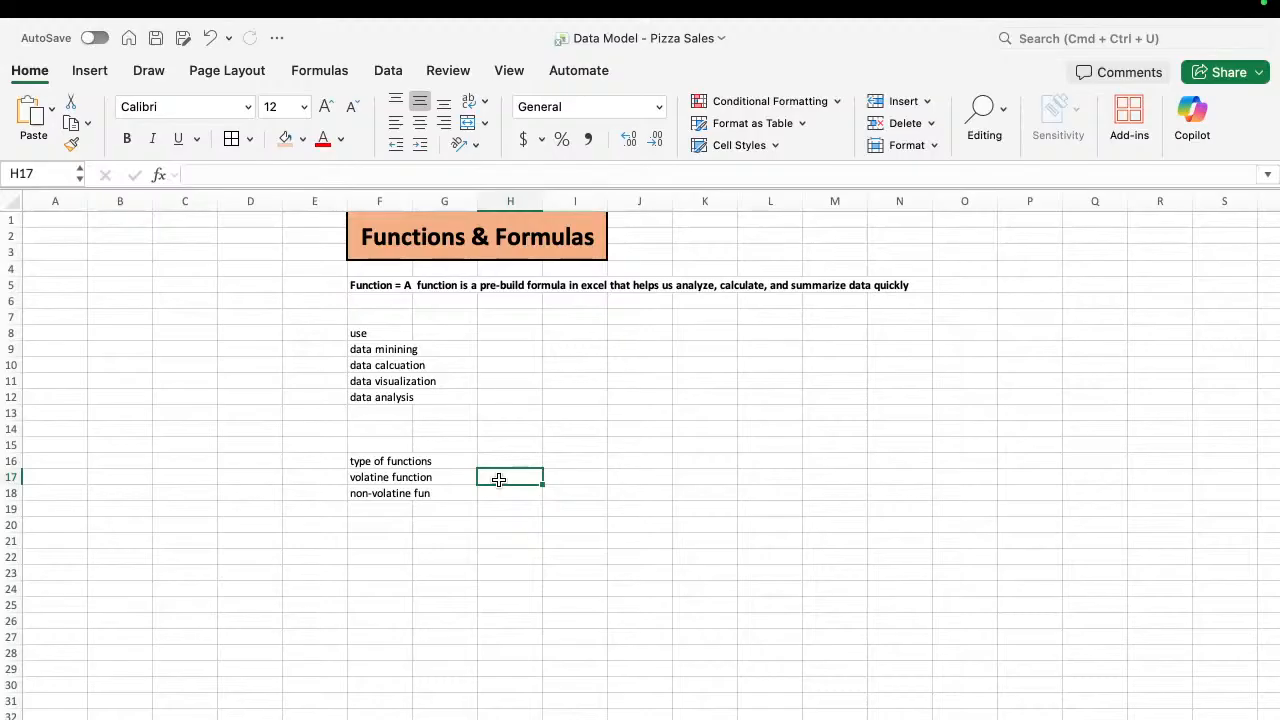
type("=today")
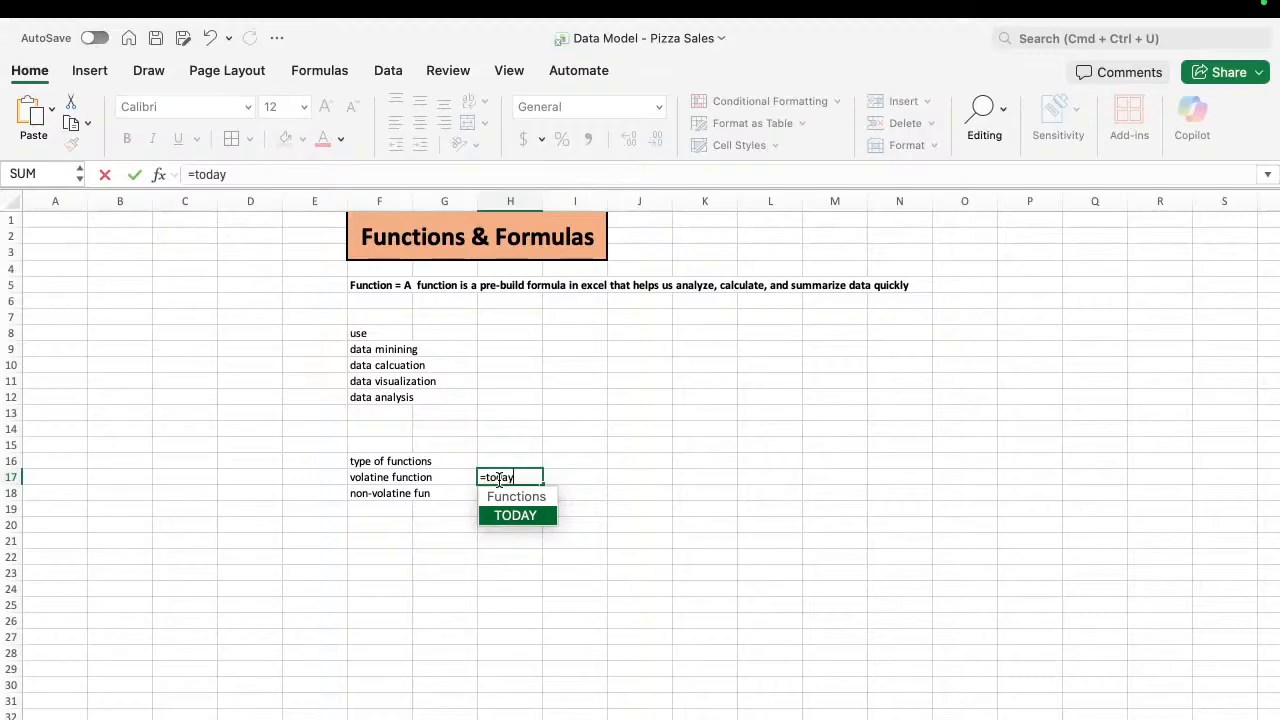
type("(")
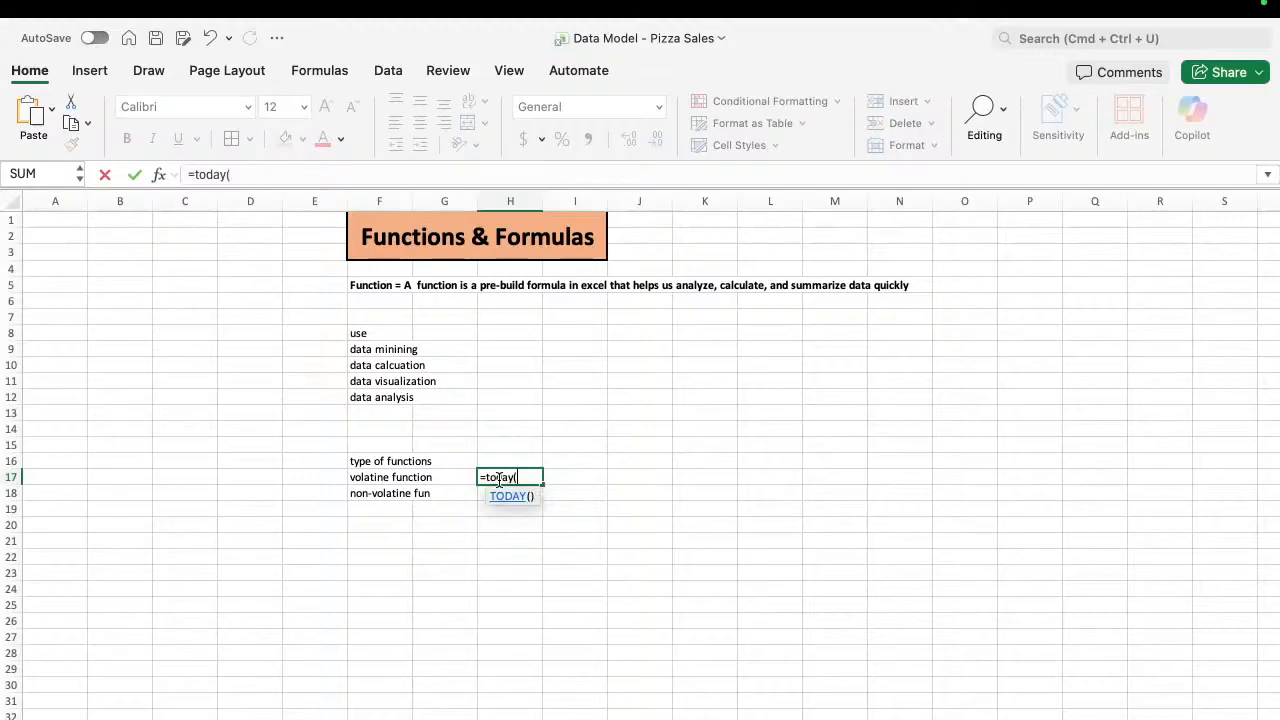
type(")")
key("Return")
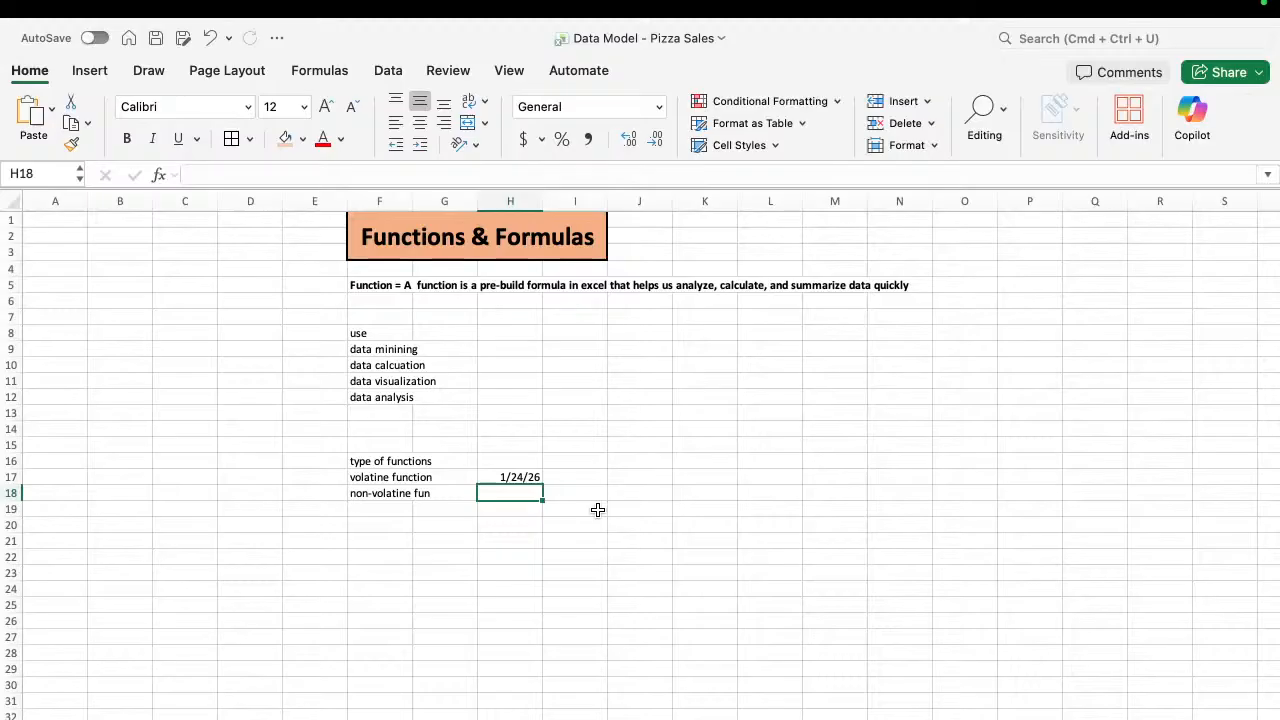
Enter =SUM() as plain text in cell H18 as the example of a non-volatile function.
type("=now()")
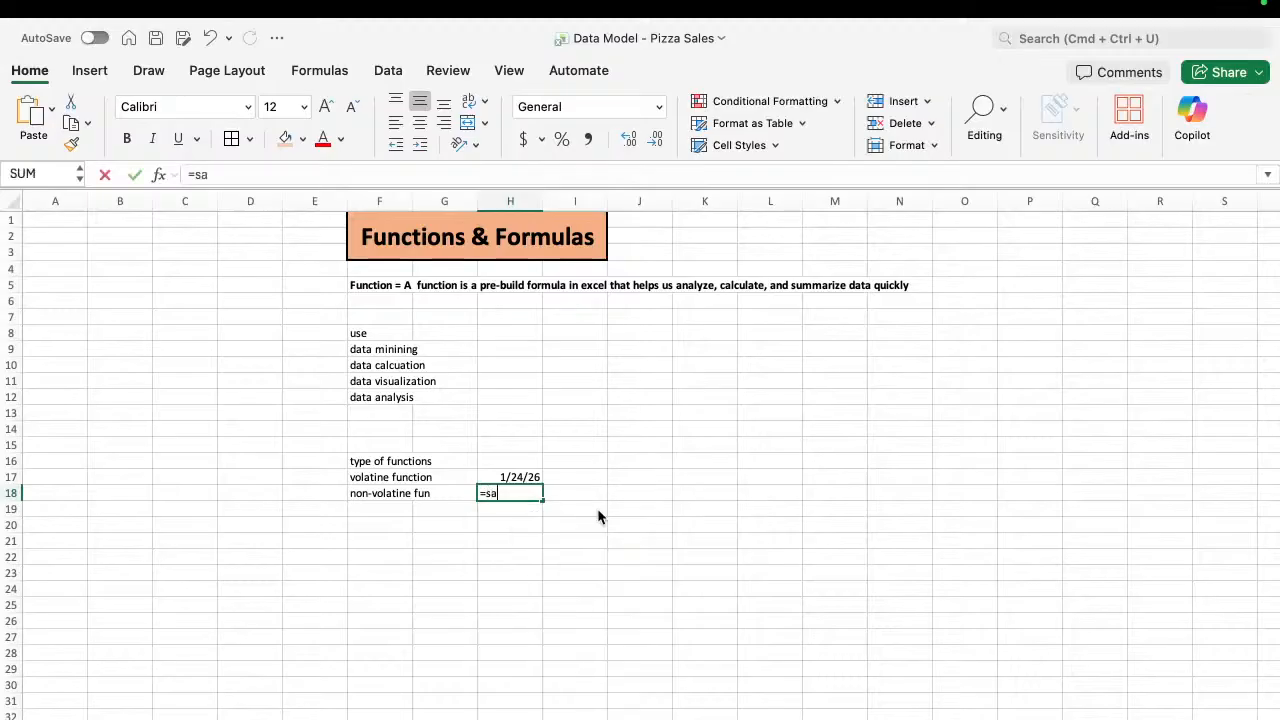
key("BackSpace")
key("BackSpace")
key("BackSpace")
key("BackSpace")
key("BackSpace")
type("s")
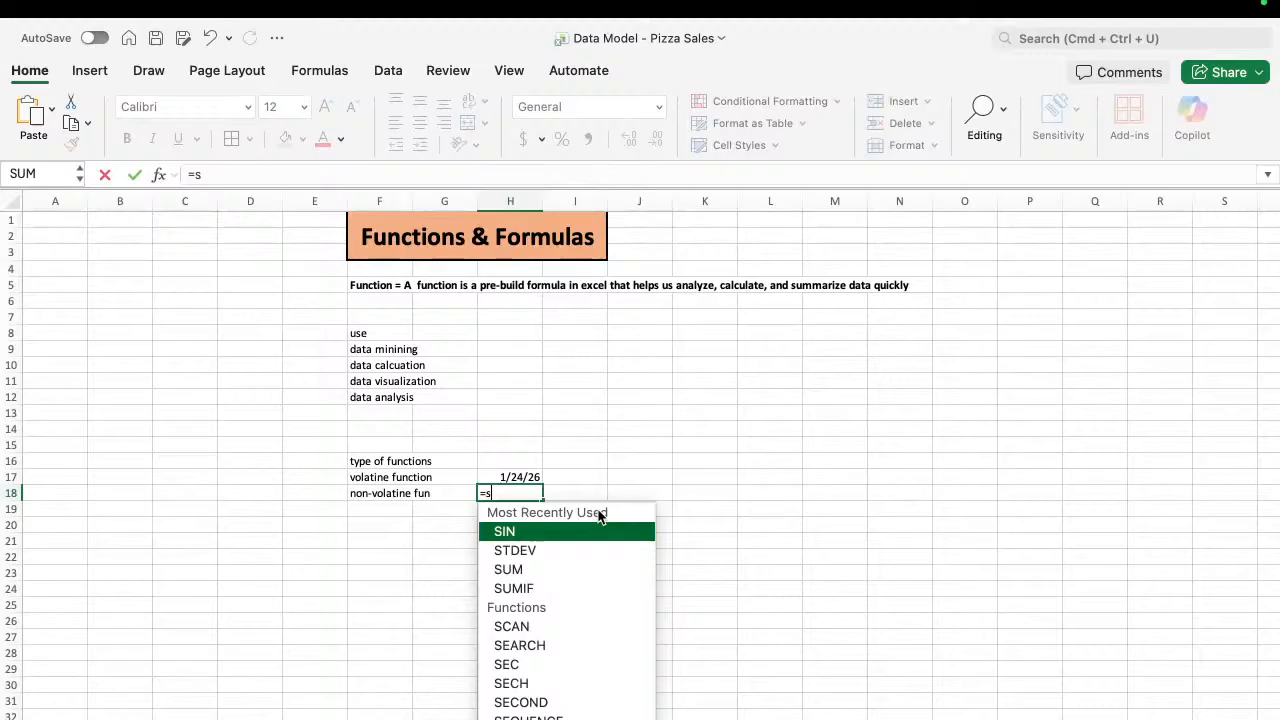
type("um")
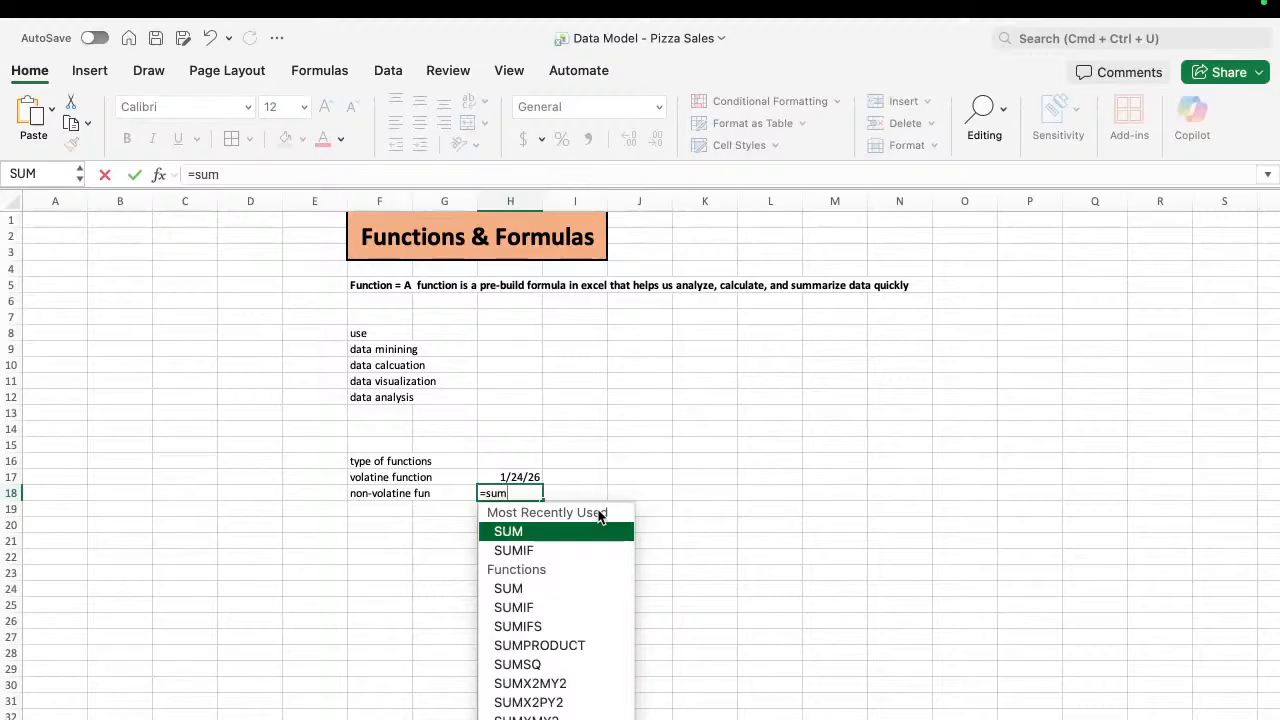
key("Tab")
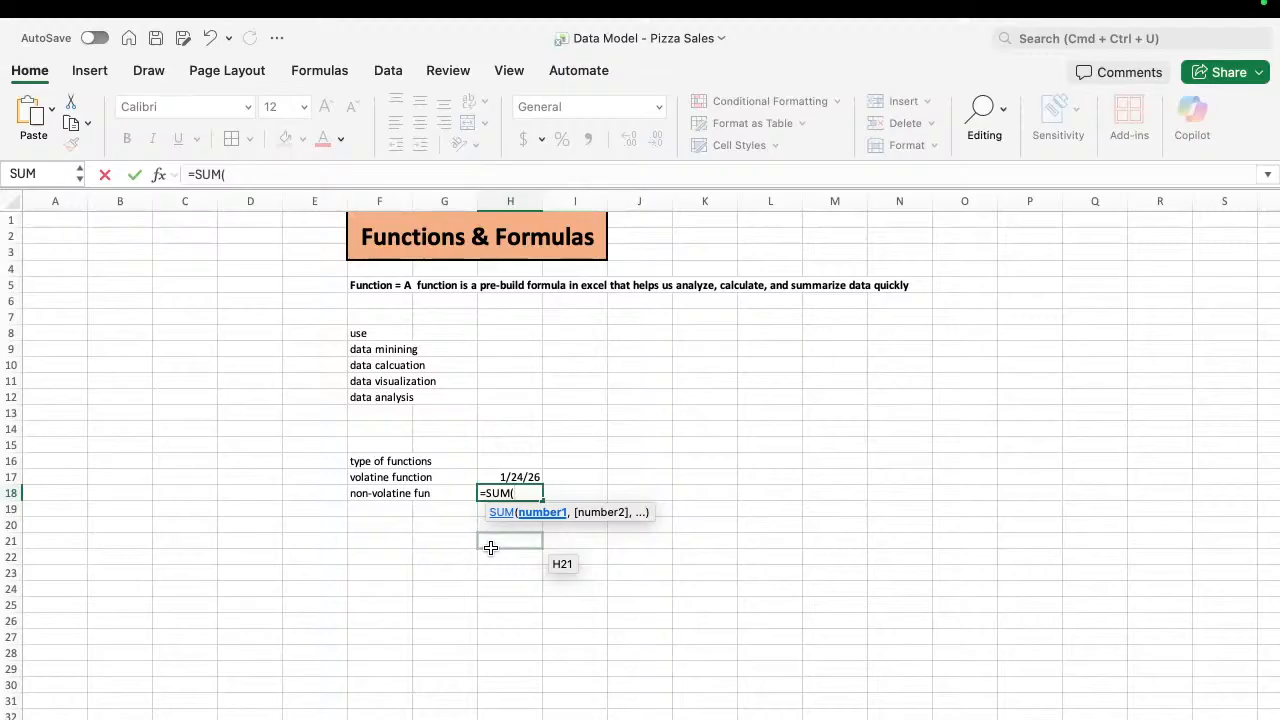
type(")")
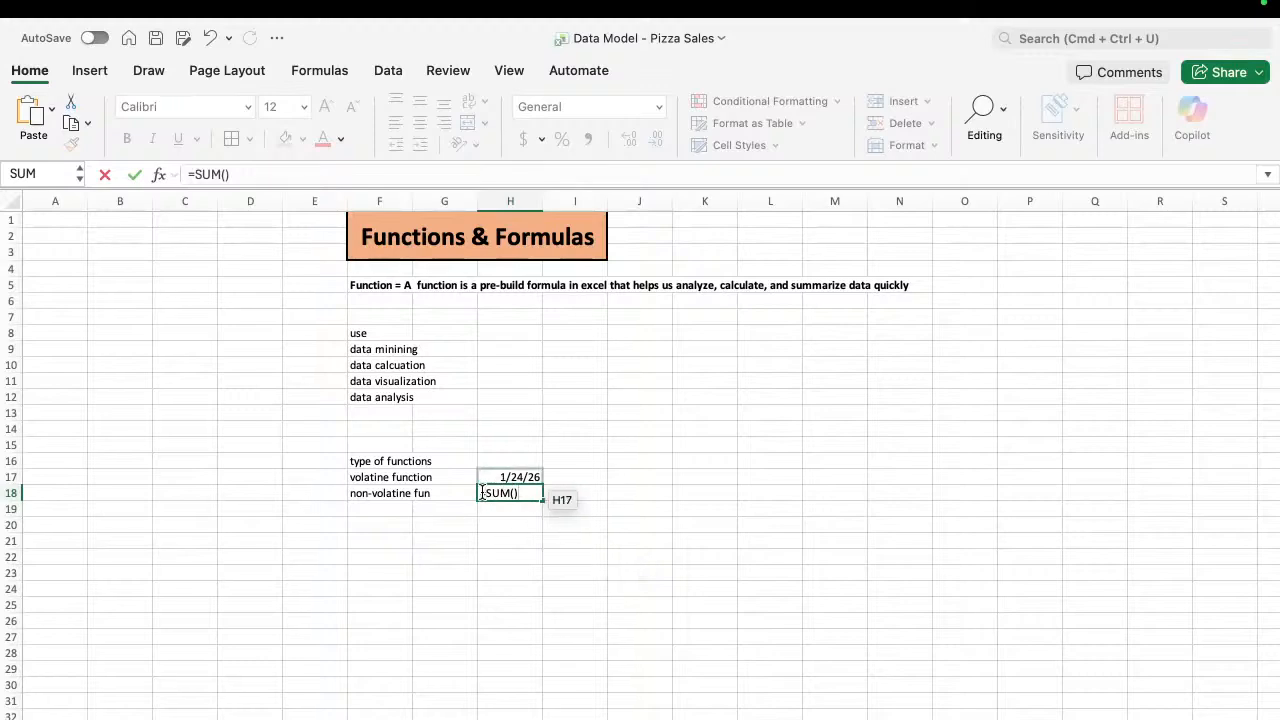
key("Return")
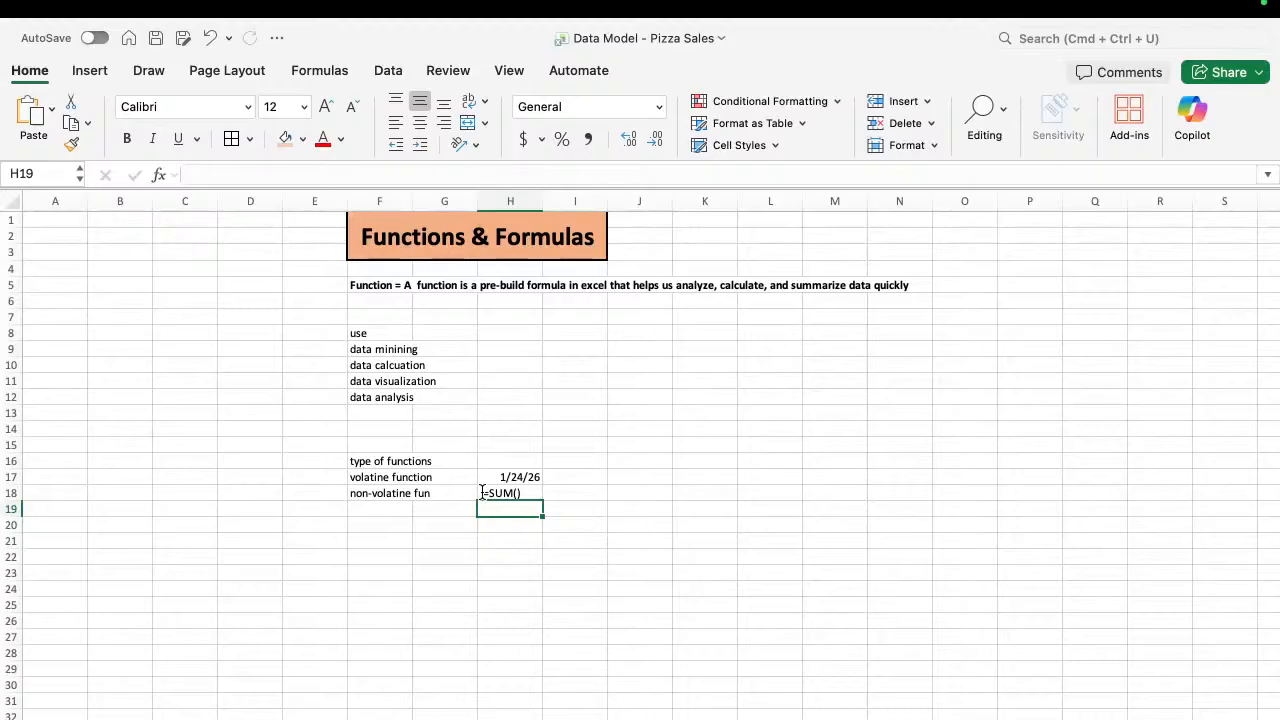
Enter the label "formuls" in cell F21 and its description "combination of multipule function" in G21.
left_click(386, 545)
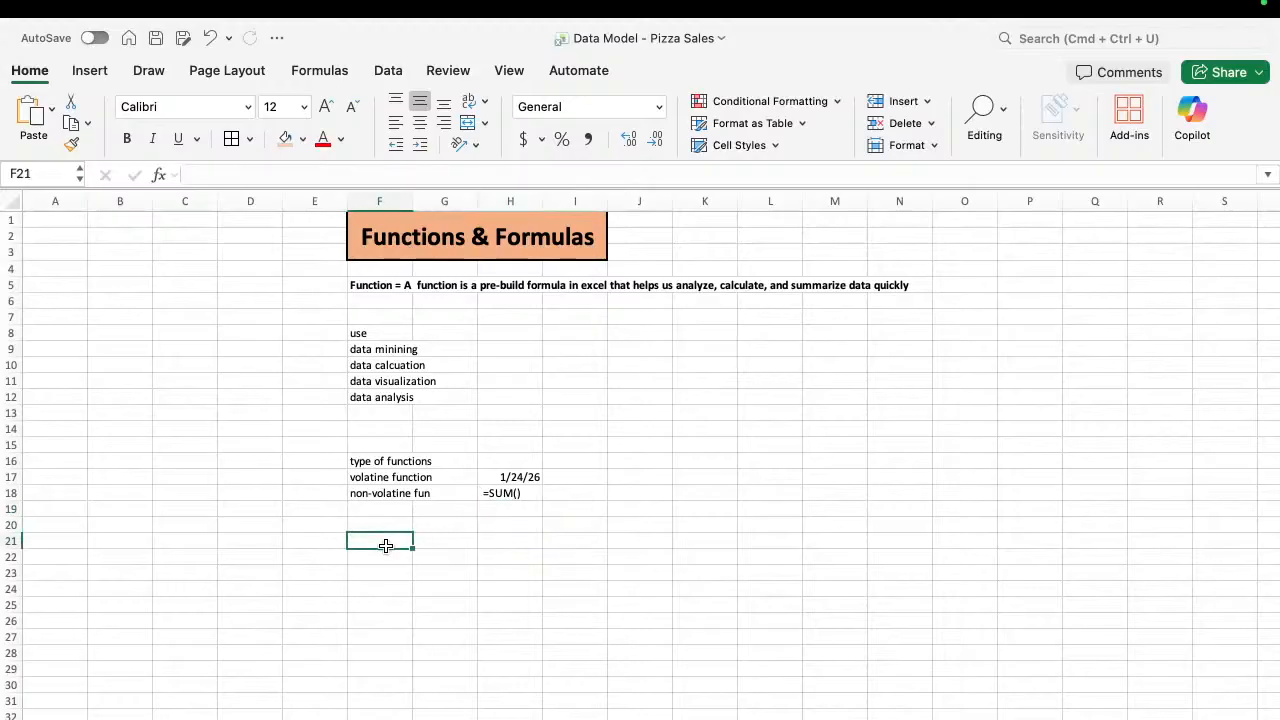
type("formula")
key("Return")
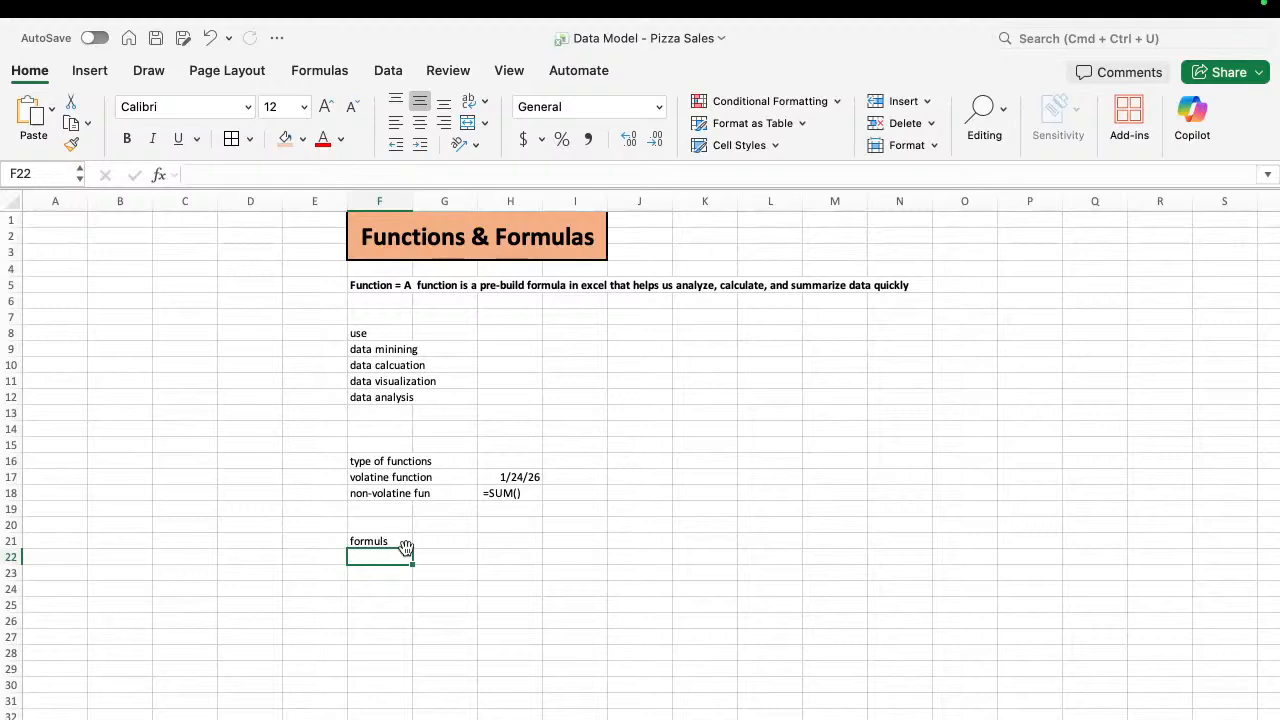
left_click(447, 545)
type("c")
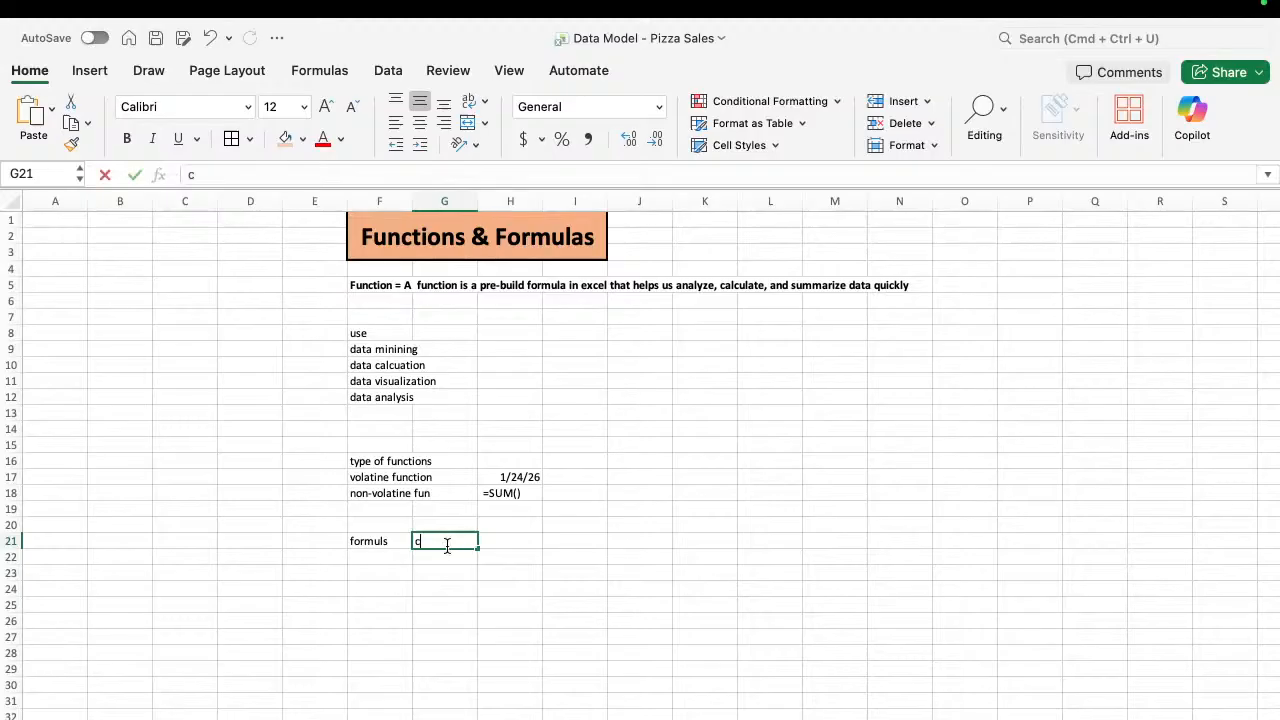
type("ombina")
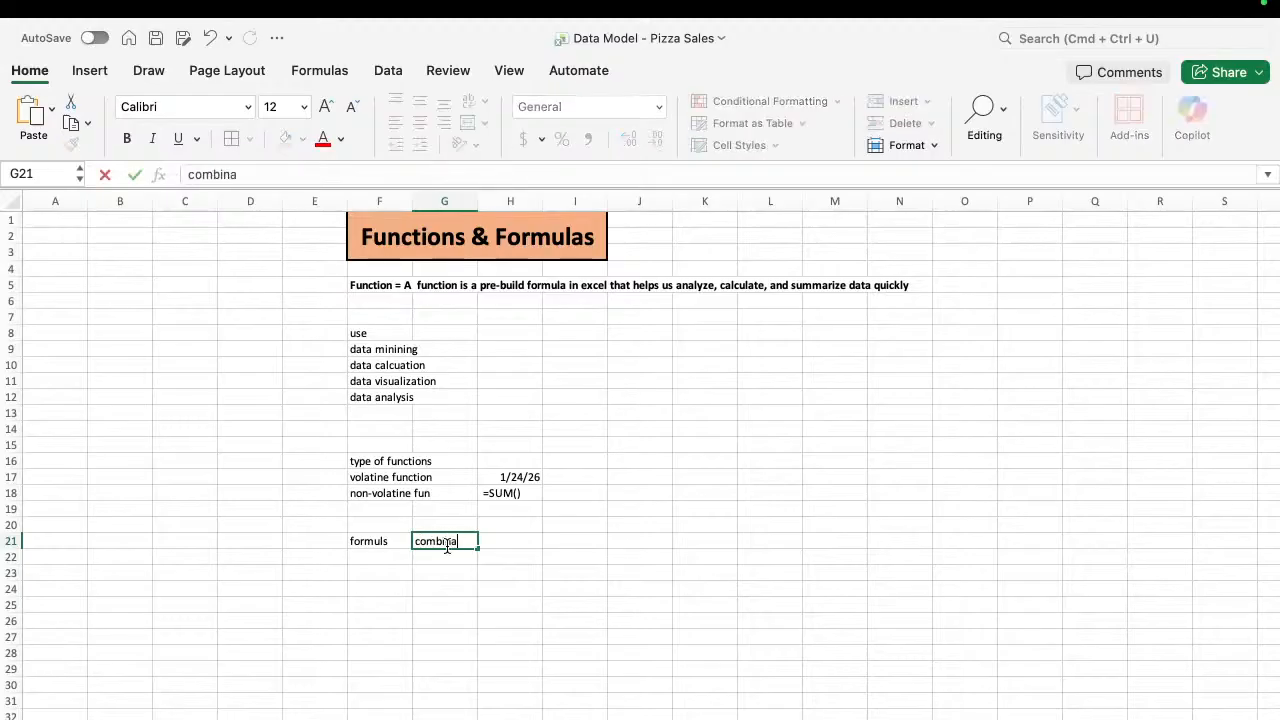
type("tion of multipule ")
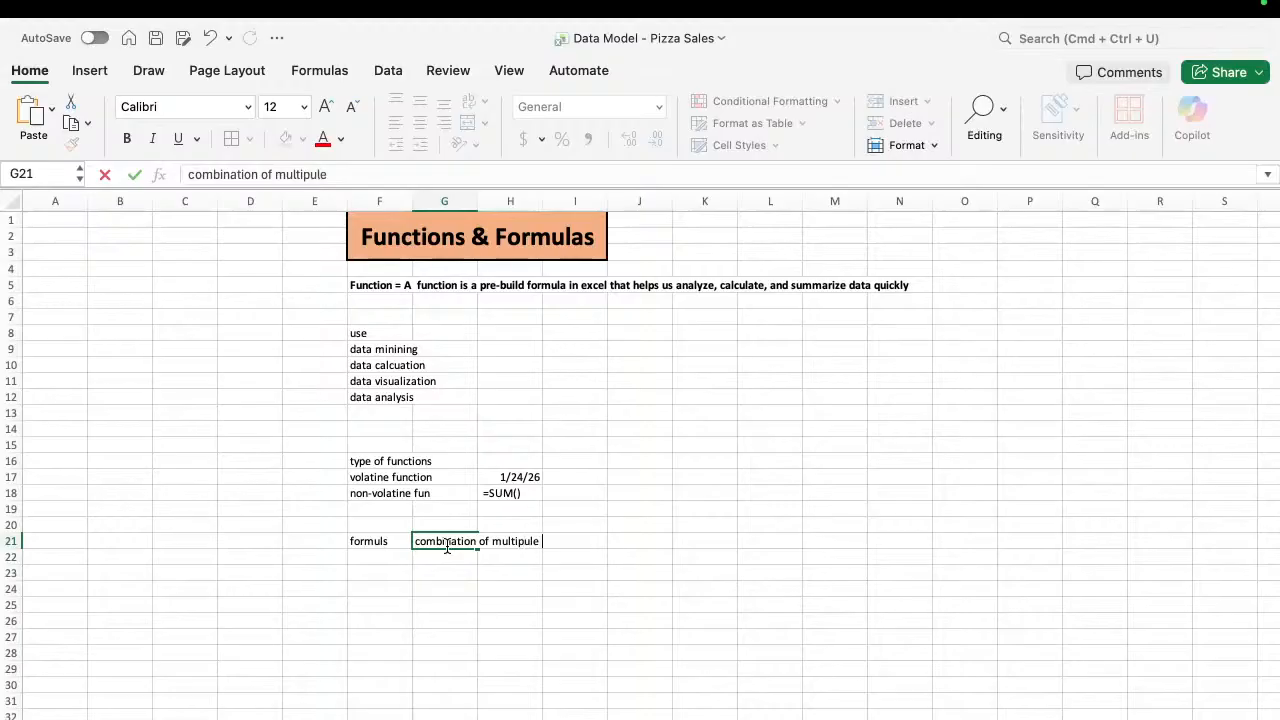
type("function")
key("Return")
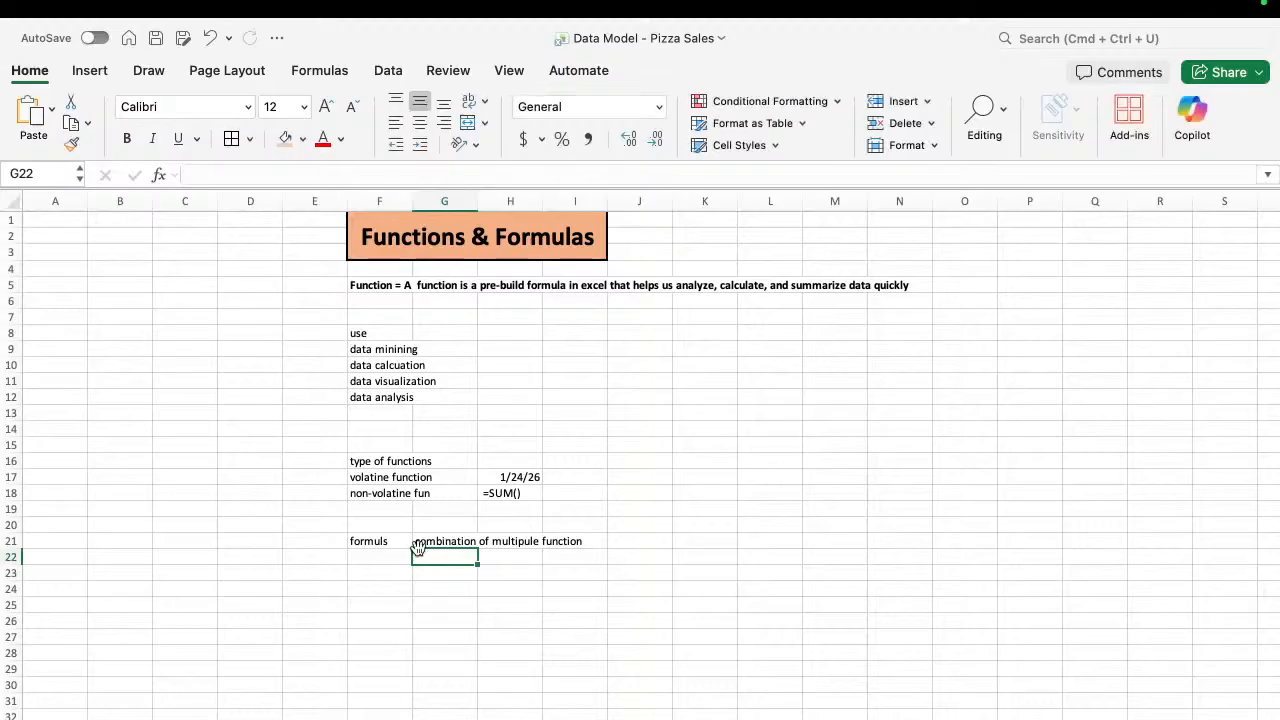
Enter the label "function" in cell F22 and its description "system defined" in G22.
left_click(377, 559)
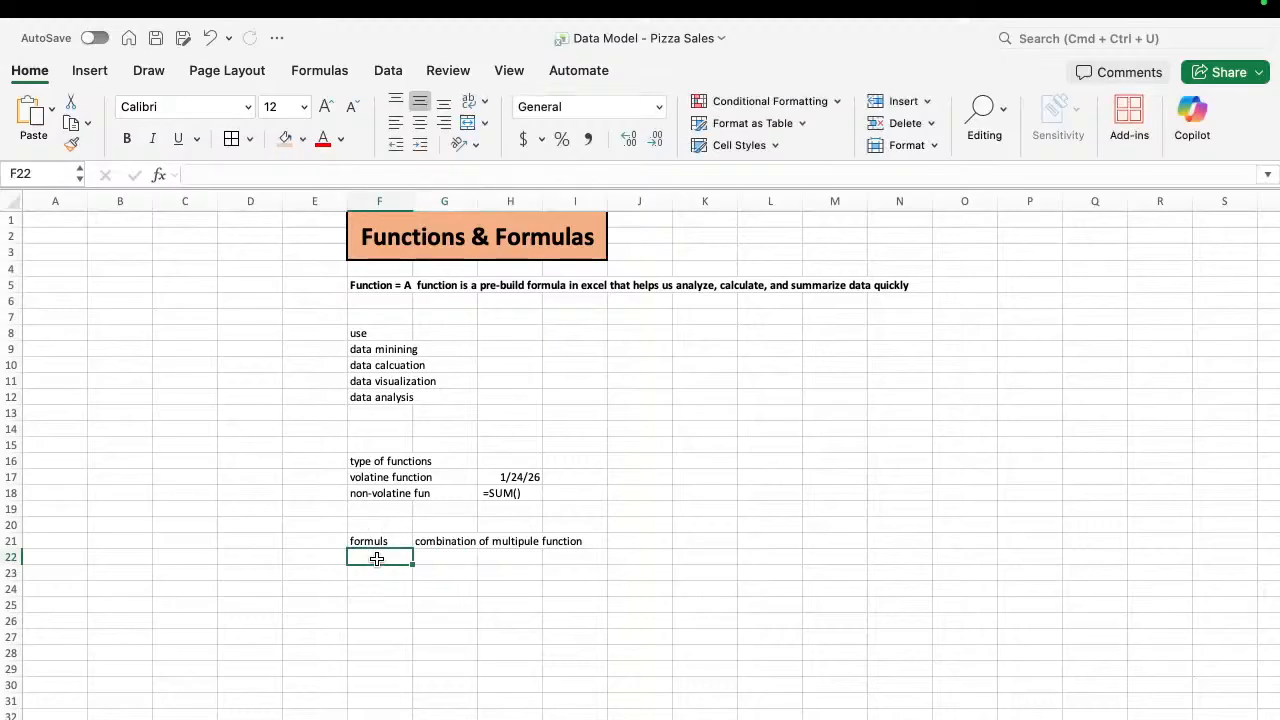
type("function")
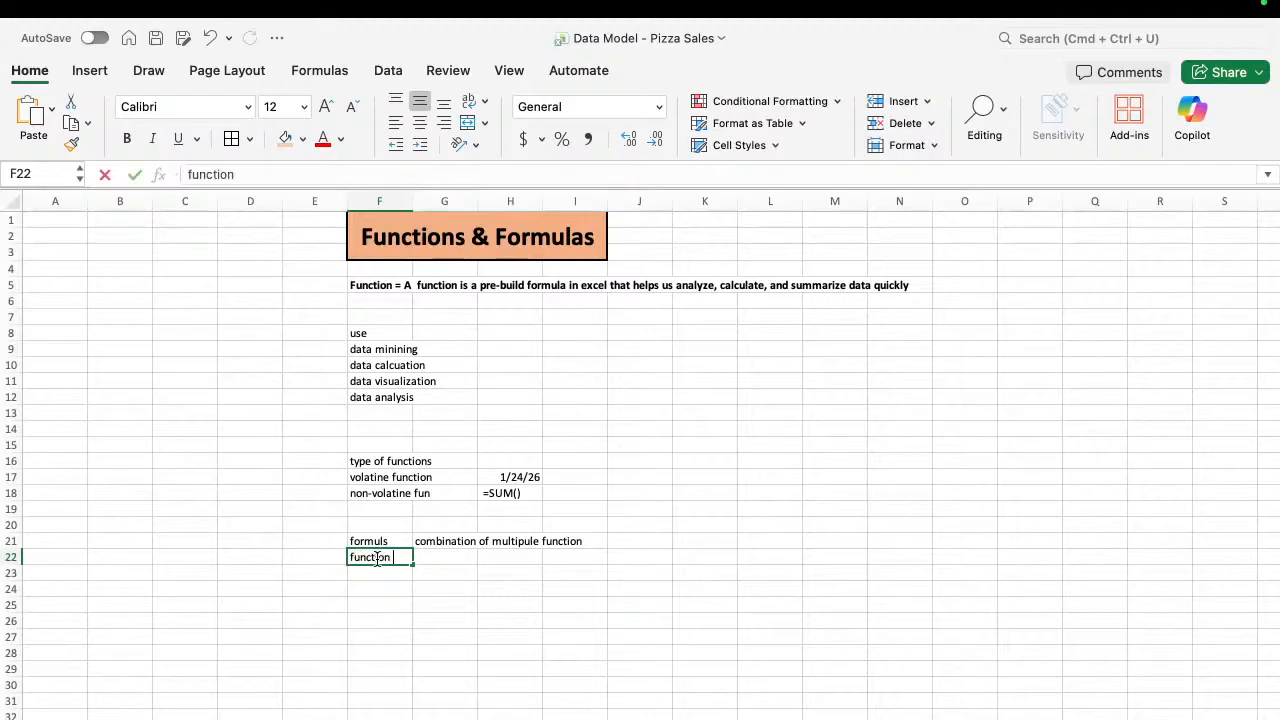
left_click(443, 558)
type("s")
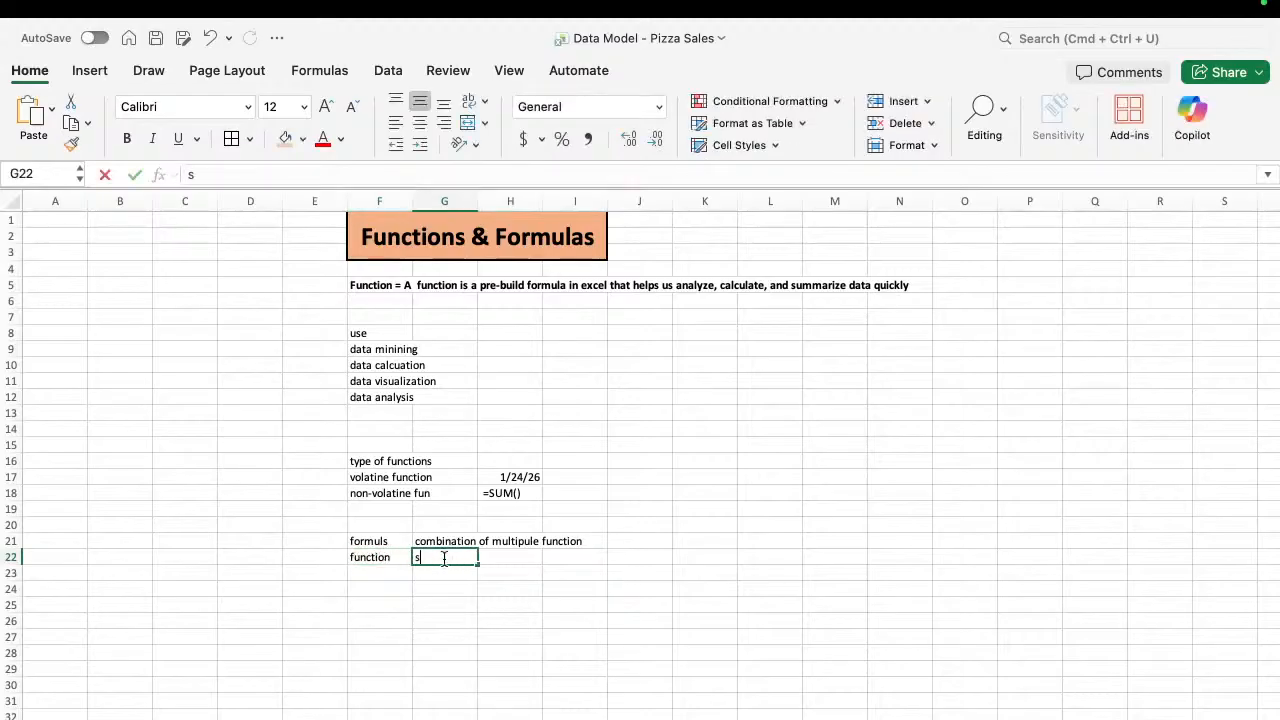
type("ystem de")
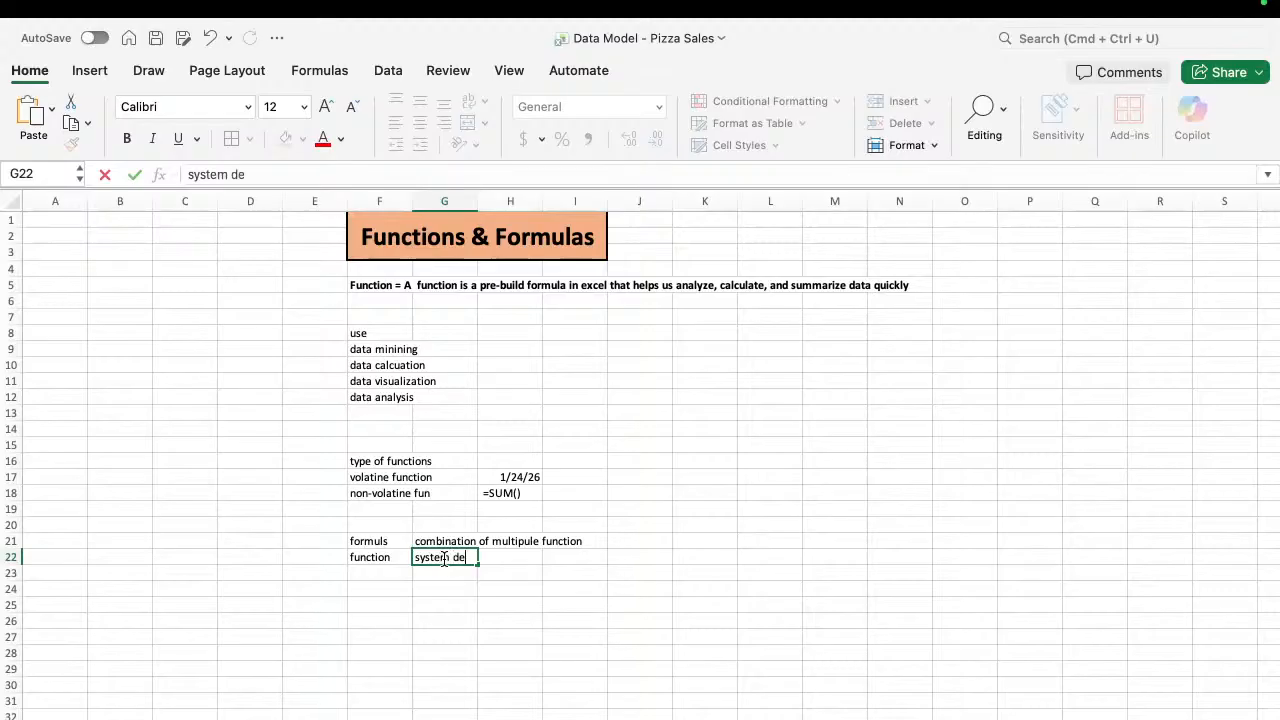
type("fined")
key("Return")
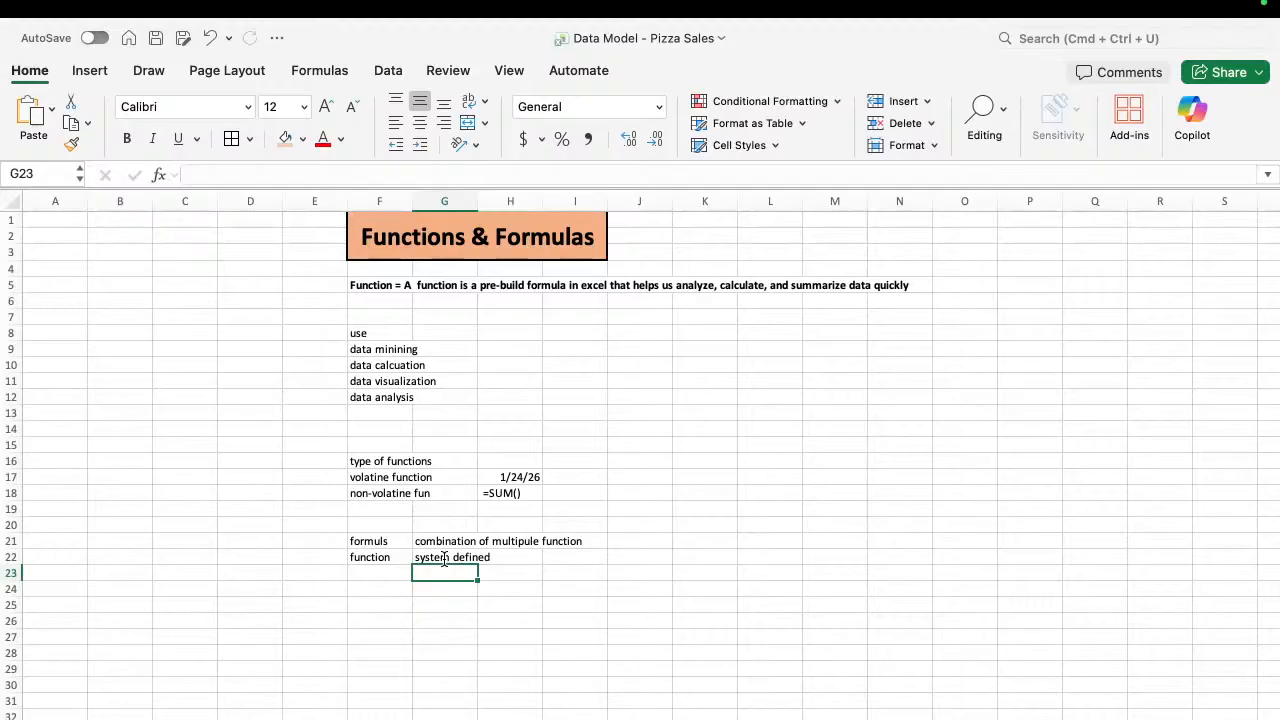
Enter the heading "syntax" in cell F26, below the formula and function descriptions.
left_click(399, 614)
type("yntax")
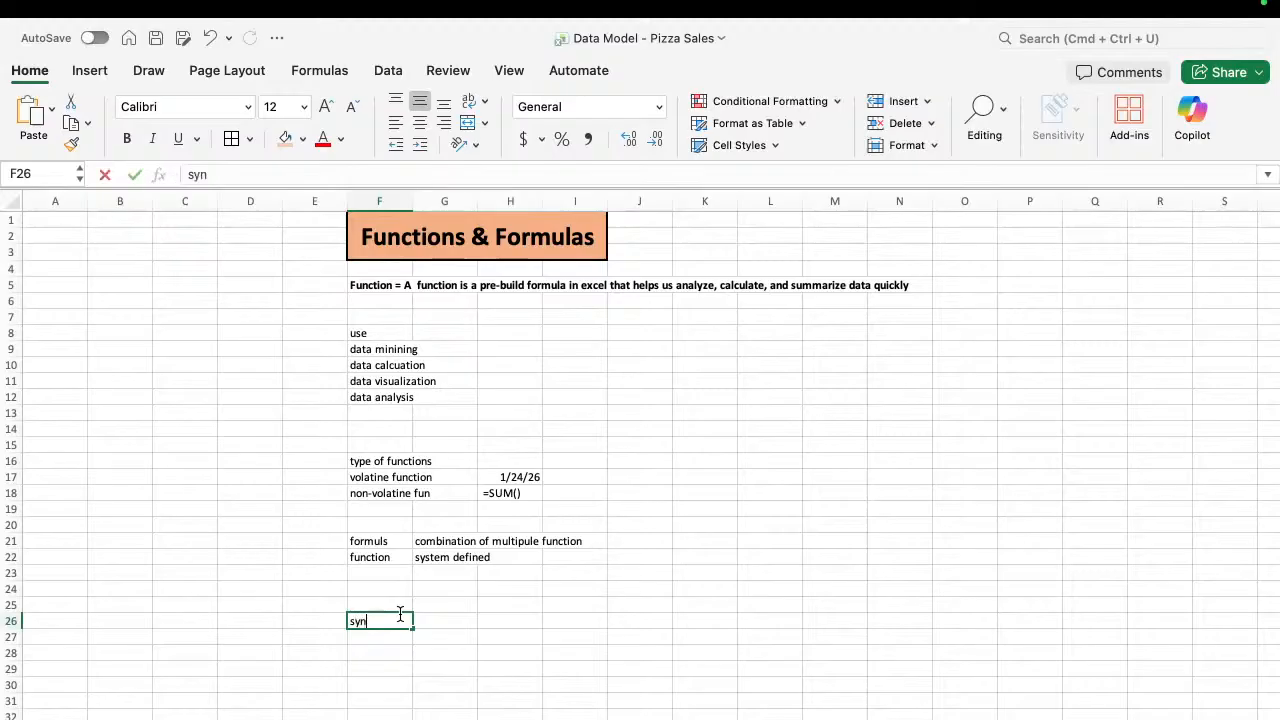
key("Return")
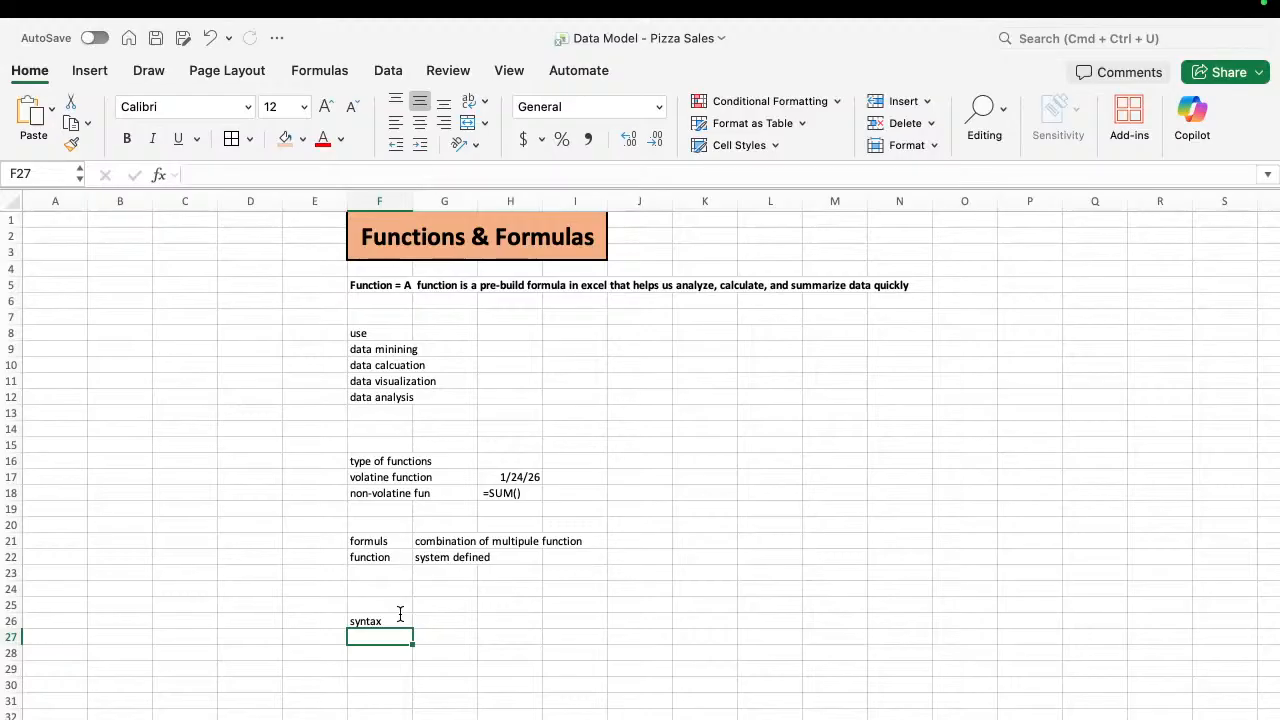
Enter an equals sign as plain text in cell F27, putting a space before it.
type("=")
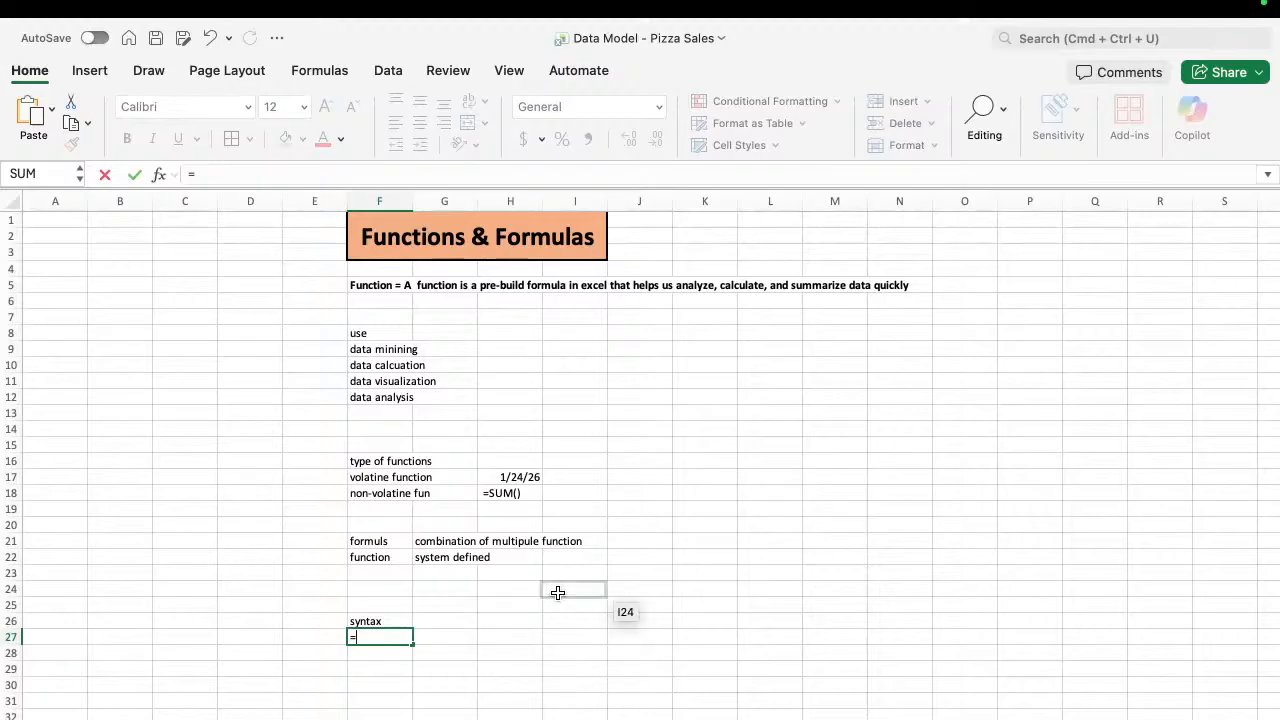
left_click(454, 639)
key("BackSpace")
key("BackSpace")
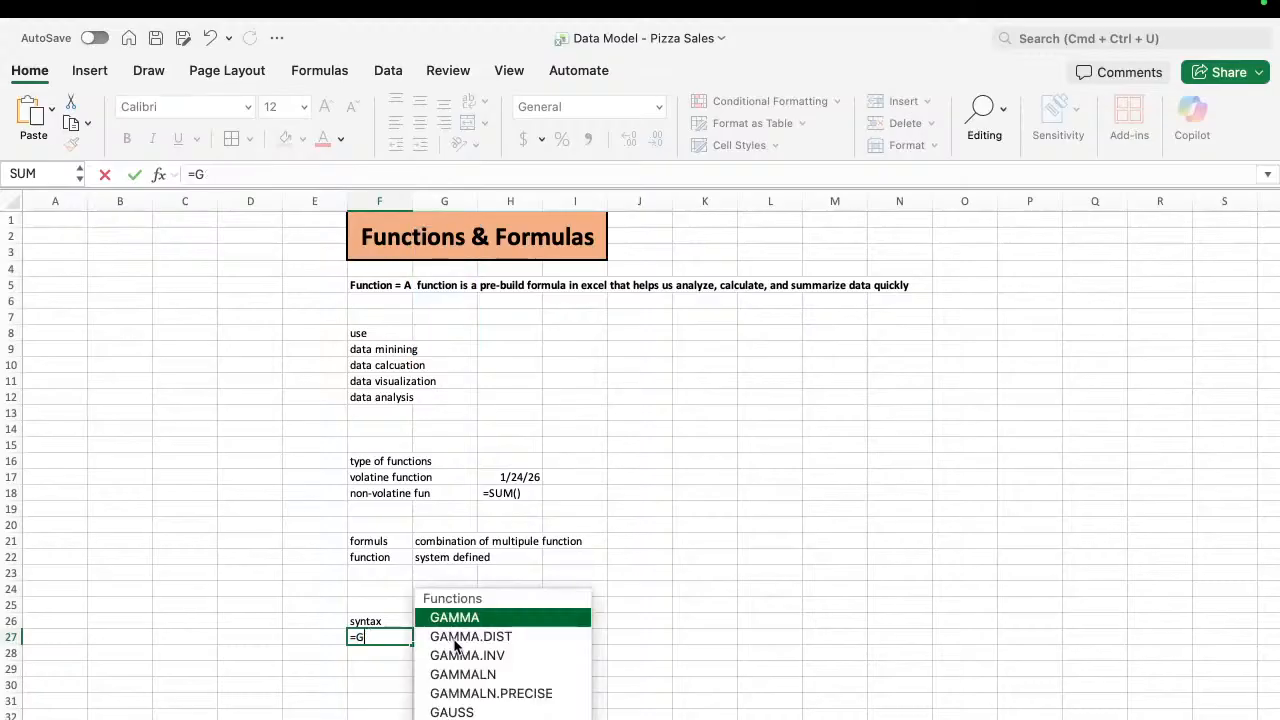
key("BackSpace")
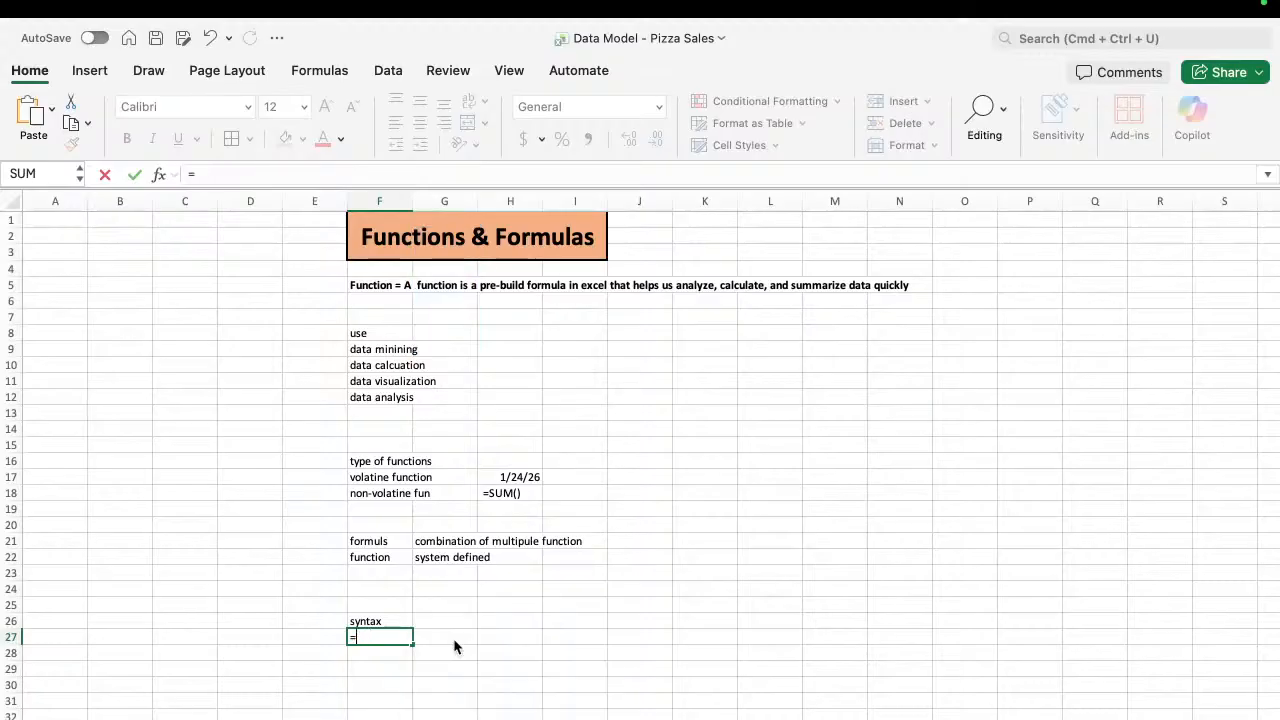
left_click(187, 171)
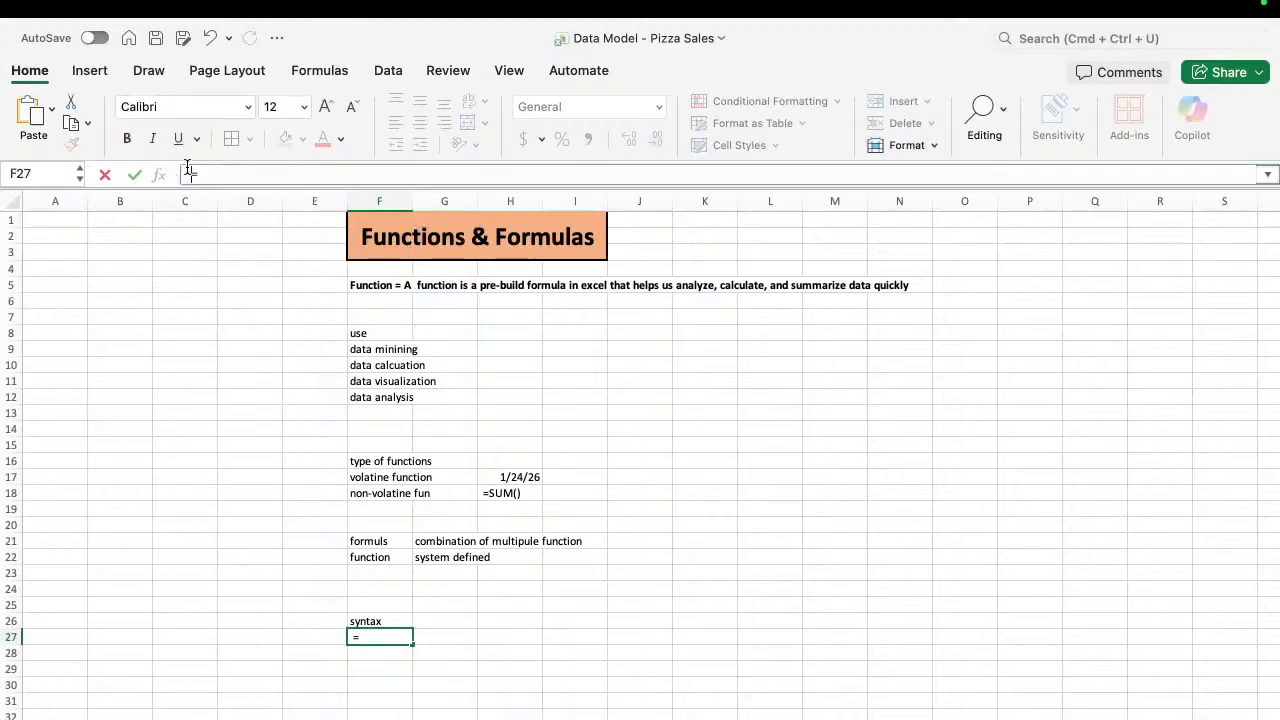
Describe the equals sign in cell G27 with the text "open the function libarary".
left_click(455, 636)
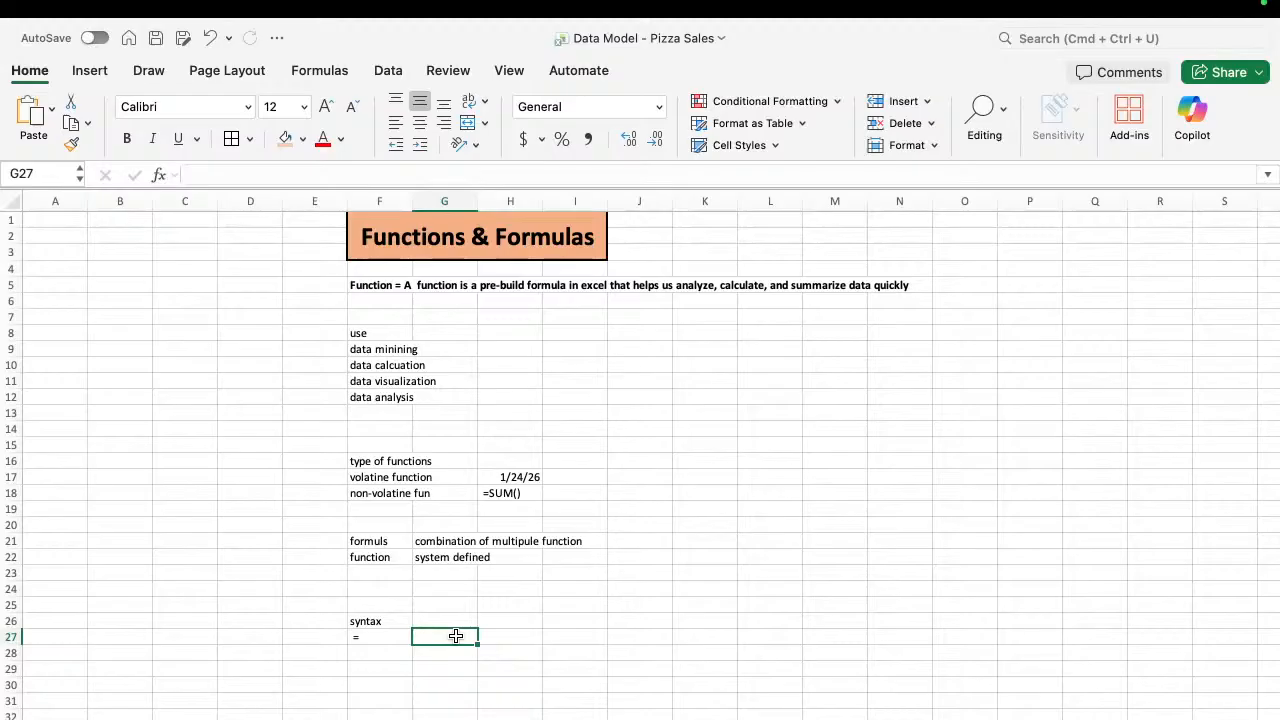
type("open the")
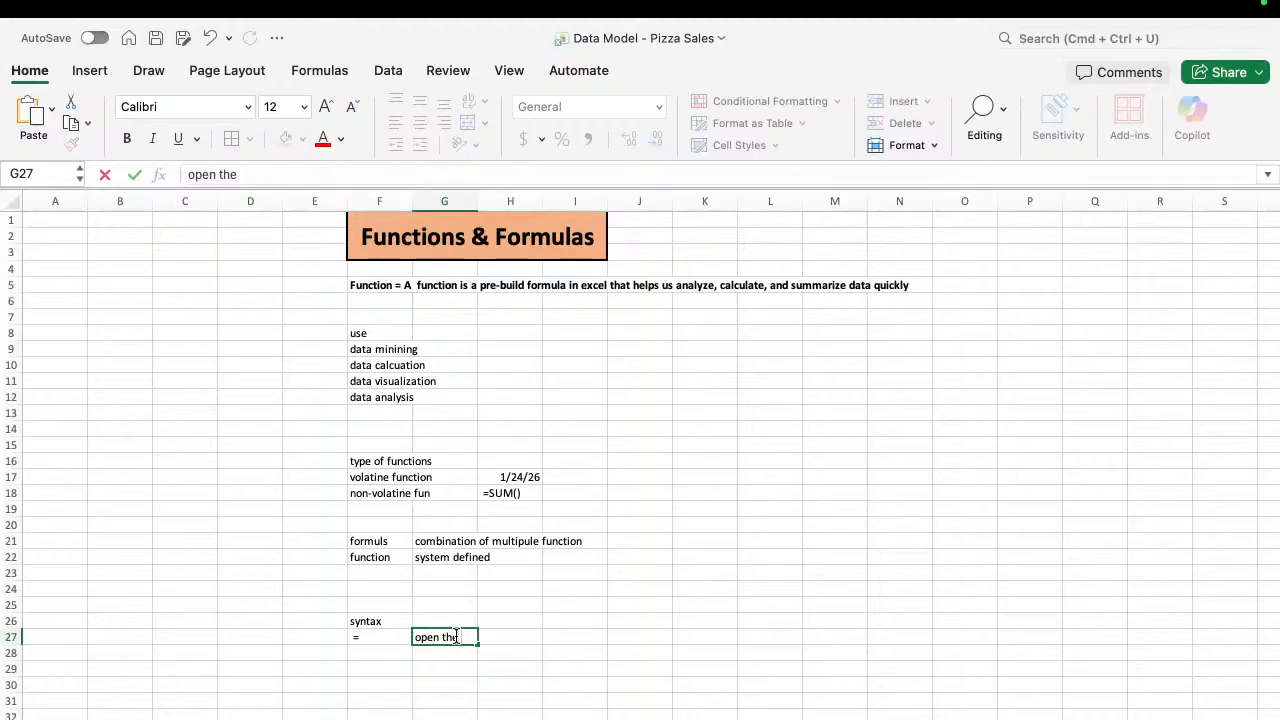
type(" function libara")
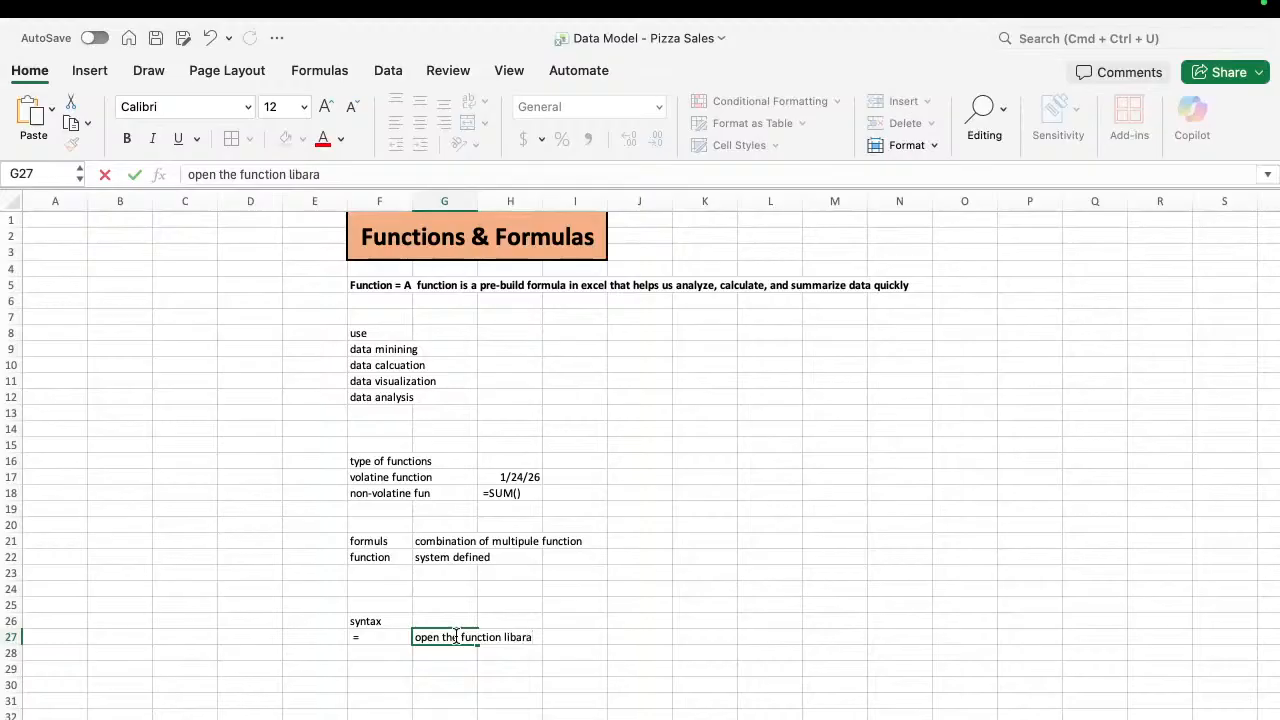
type("ry")
Enter "=su" as plain text in cell J27, with a leading space, as the equals sign example.
left_click(640, 638)
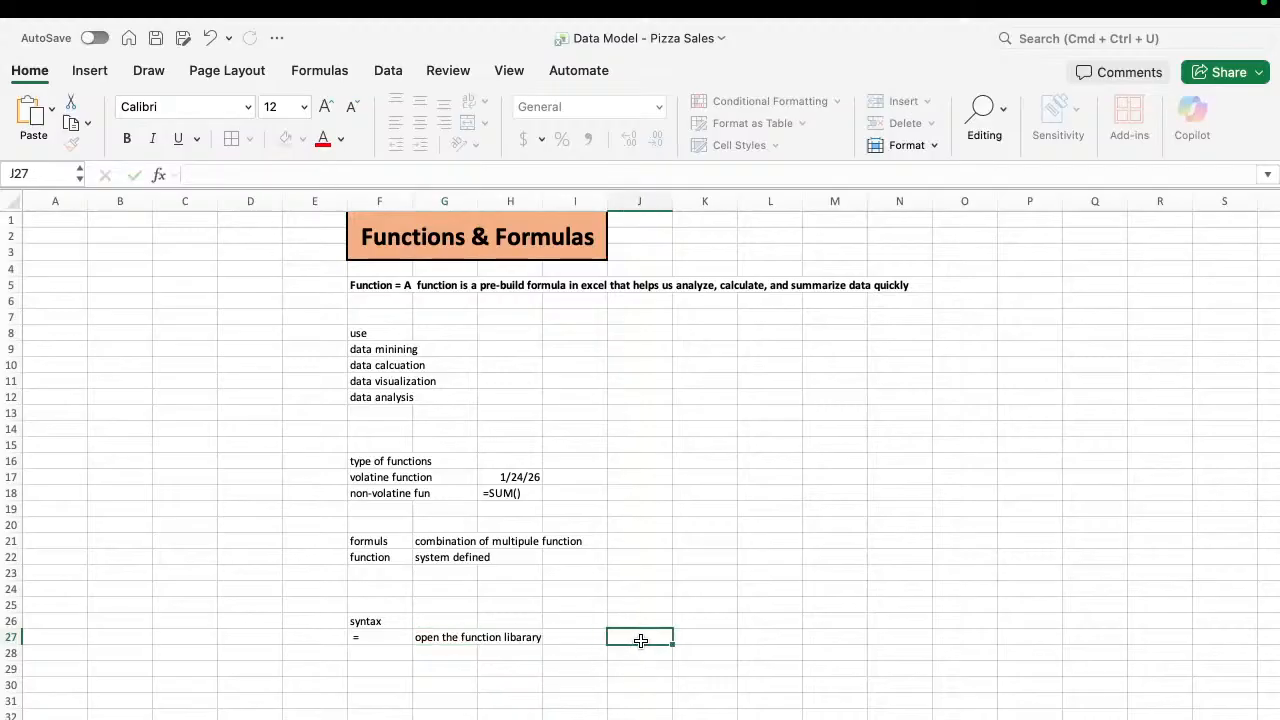
type("=")
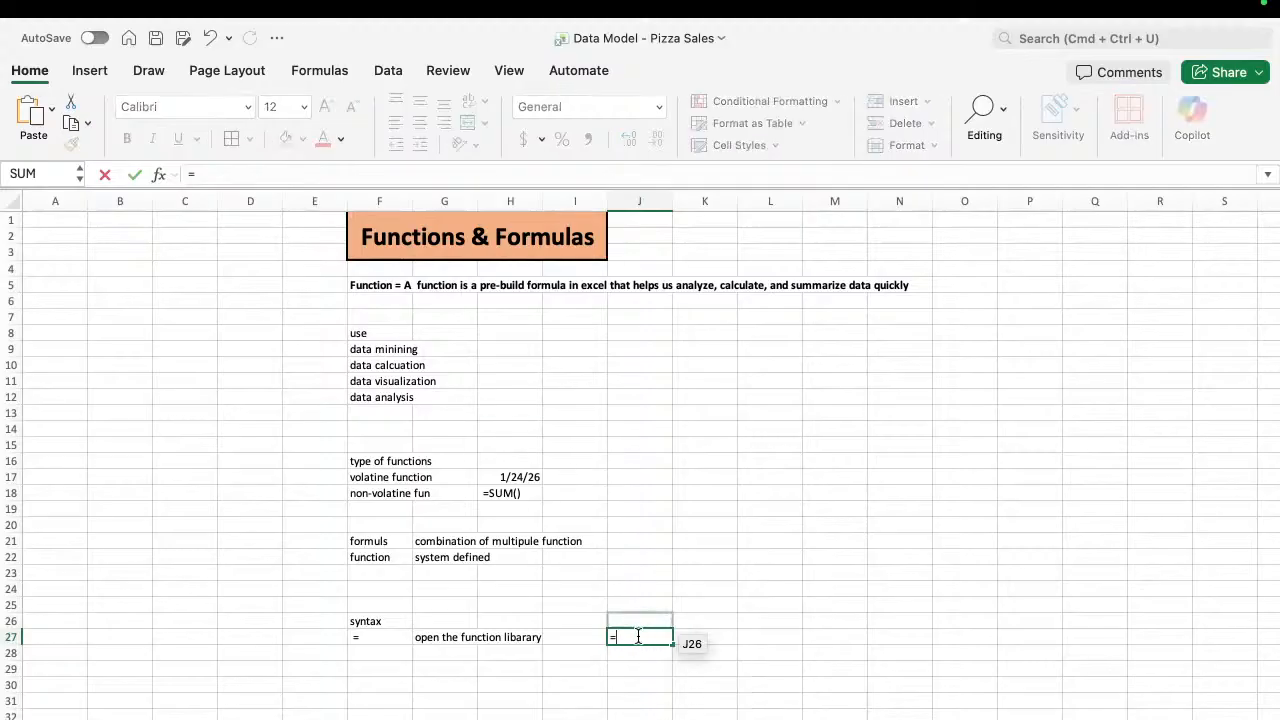
type("su")
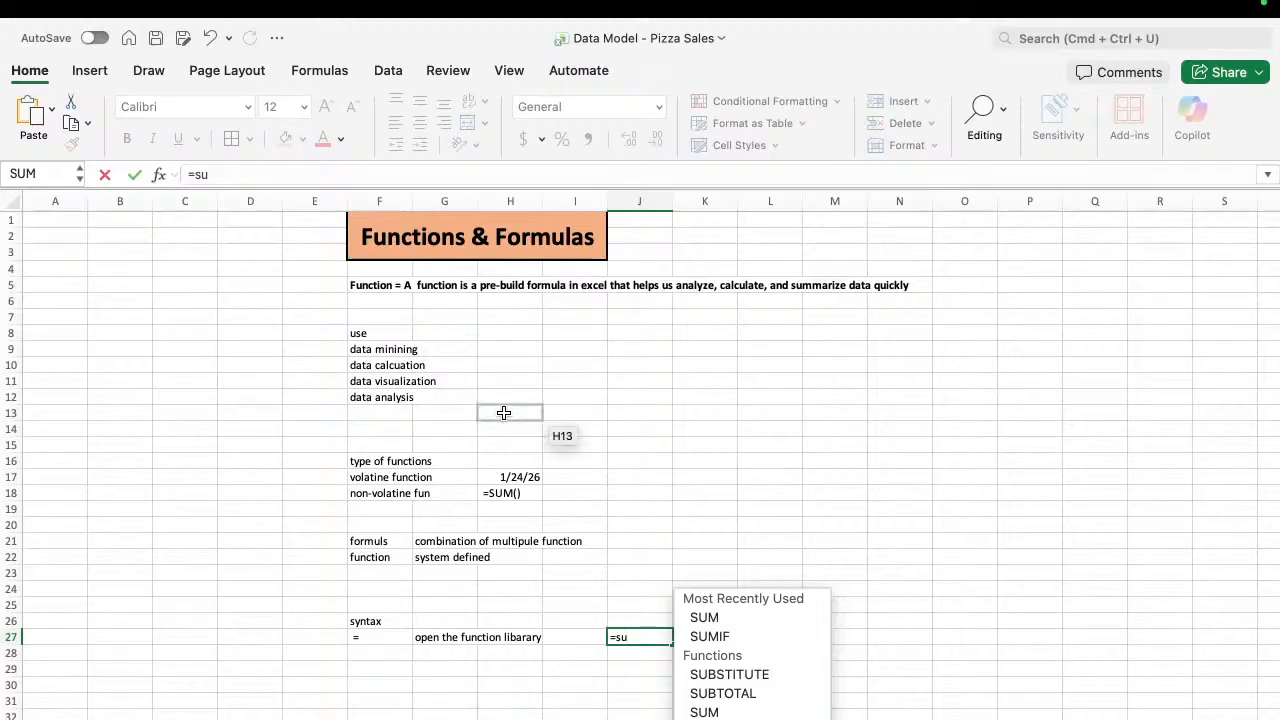
left_click(188, 174)
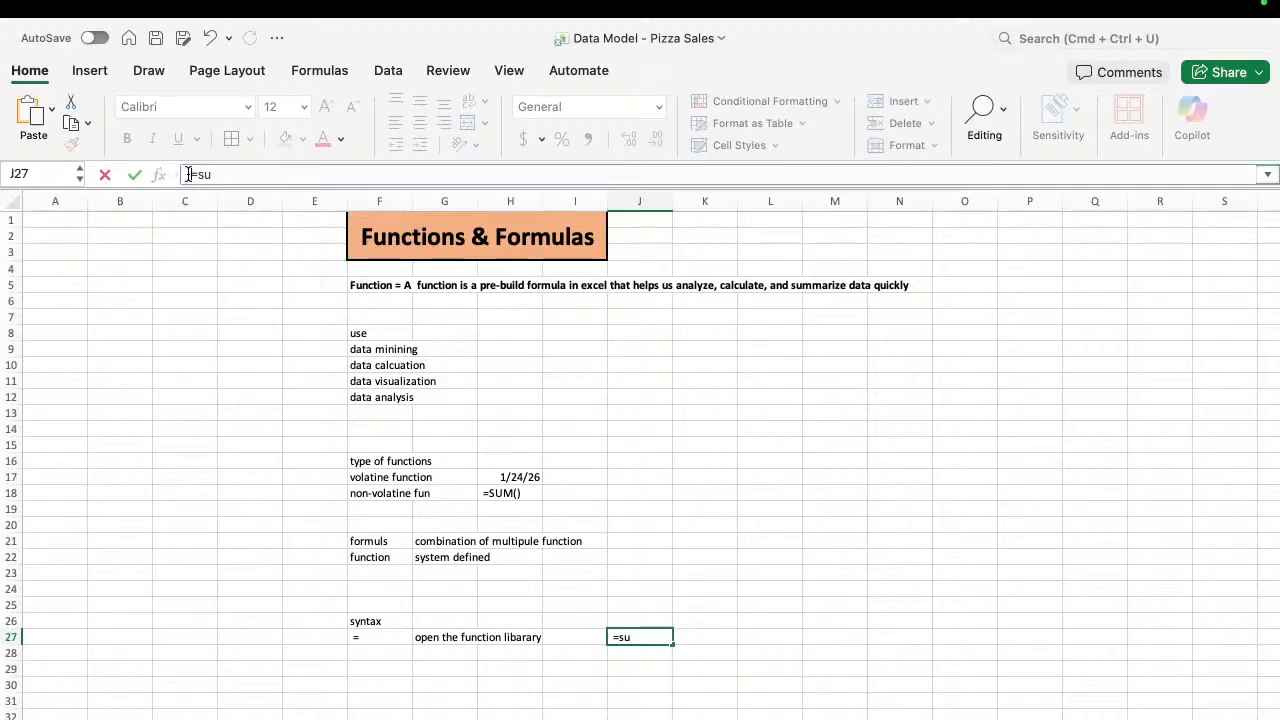
key("Return")
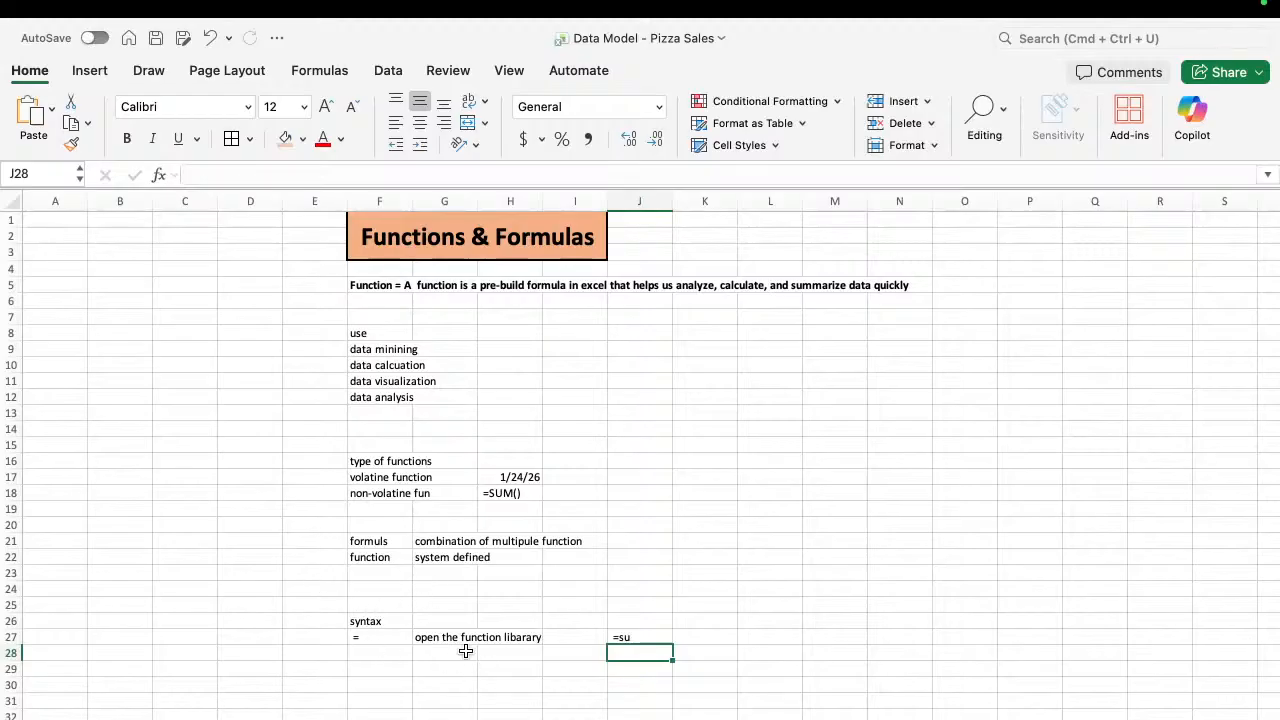
Enter the symbol "()" in cell F28 and its description "to pass the parameters" in G28.
left_click(382, 660)
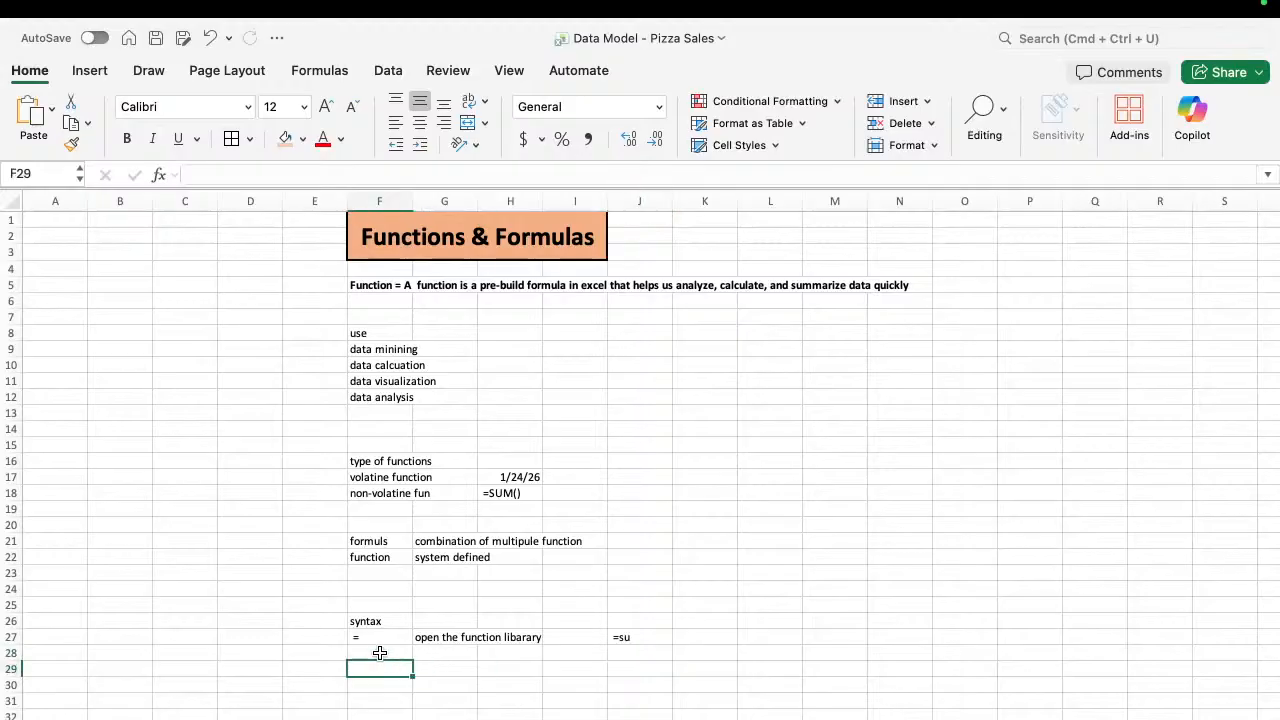
type("()")
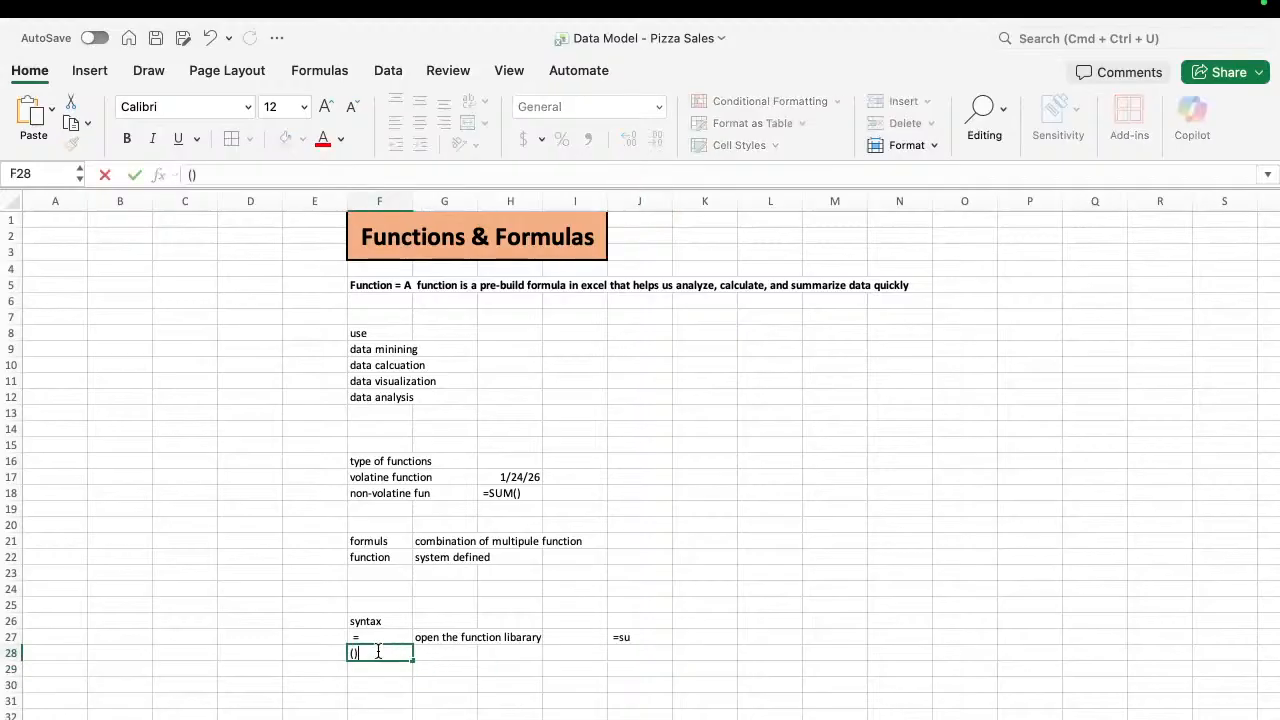
left_click(465, 657)
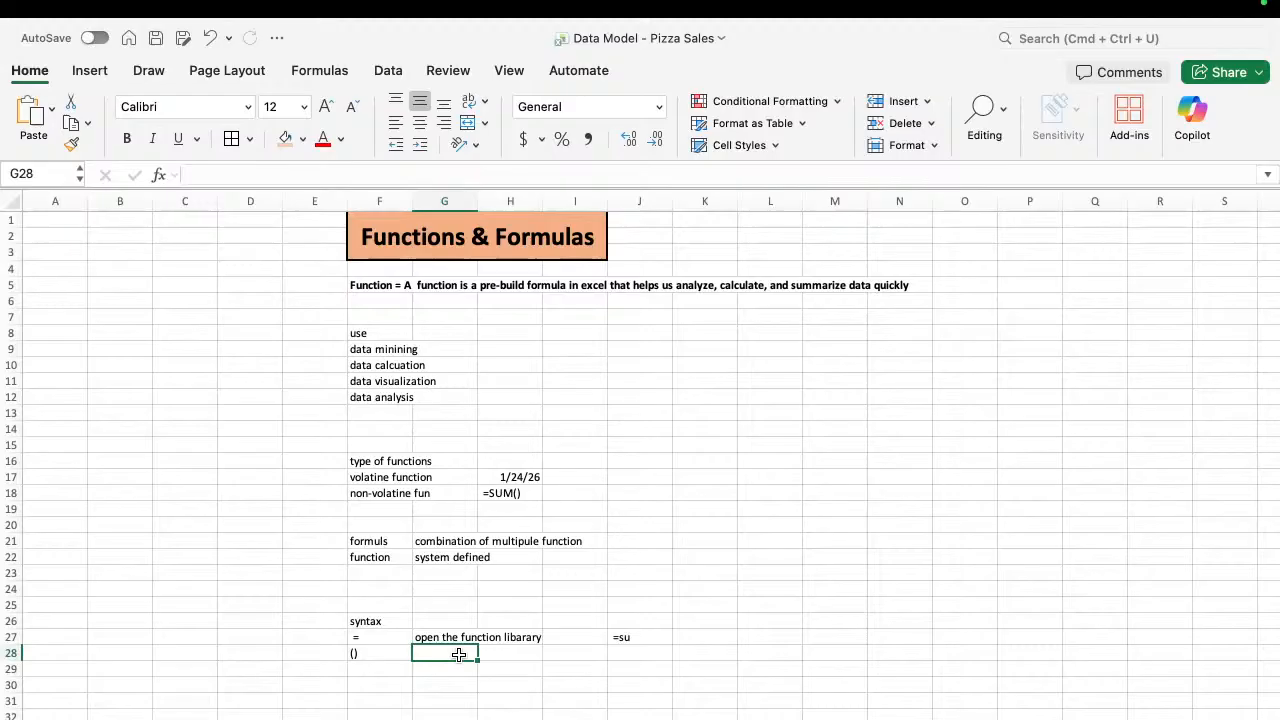
type("to pa")
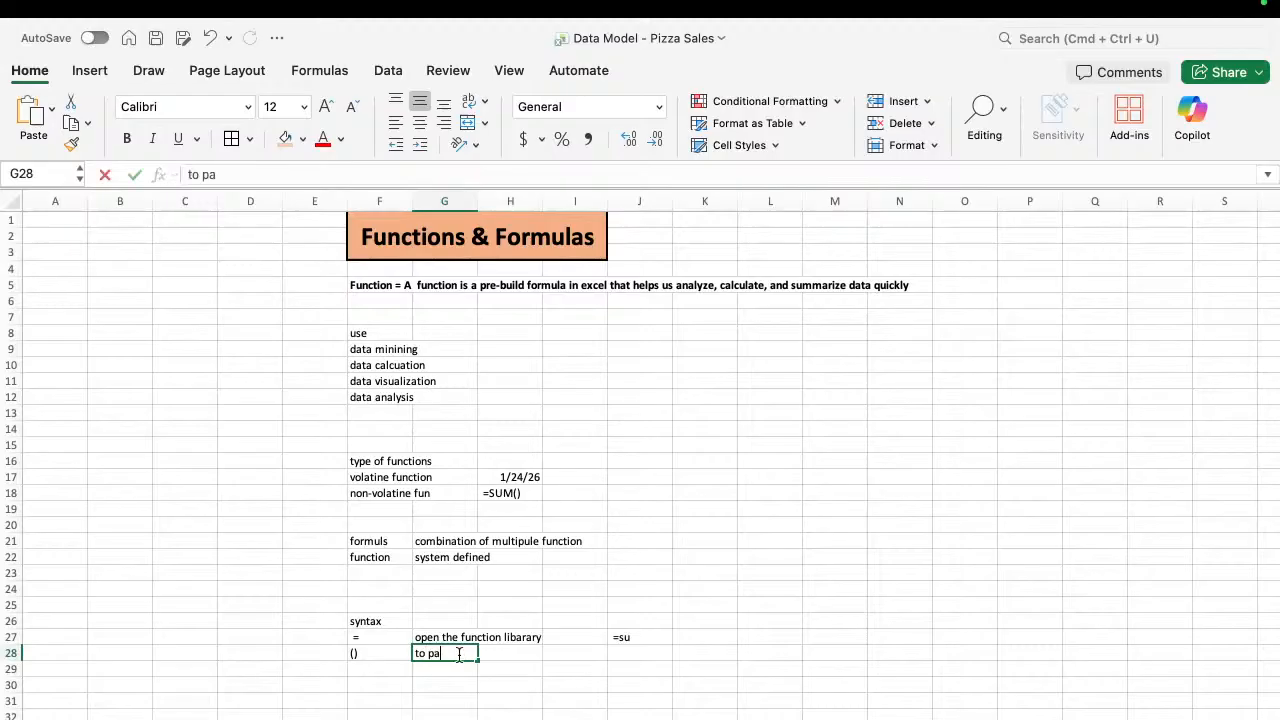
type("ss the")
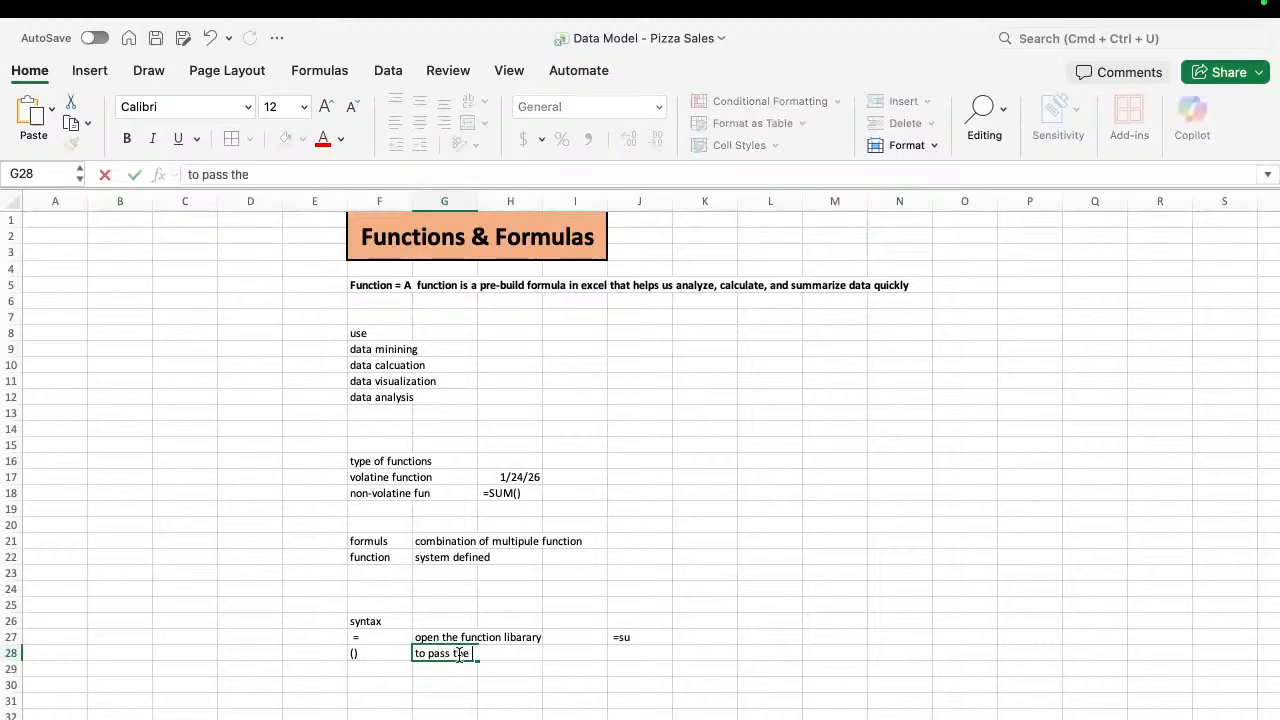
type(" parameters")
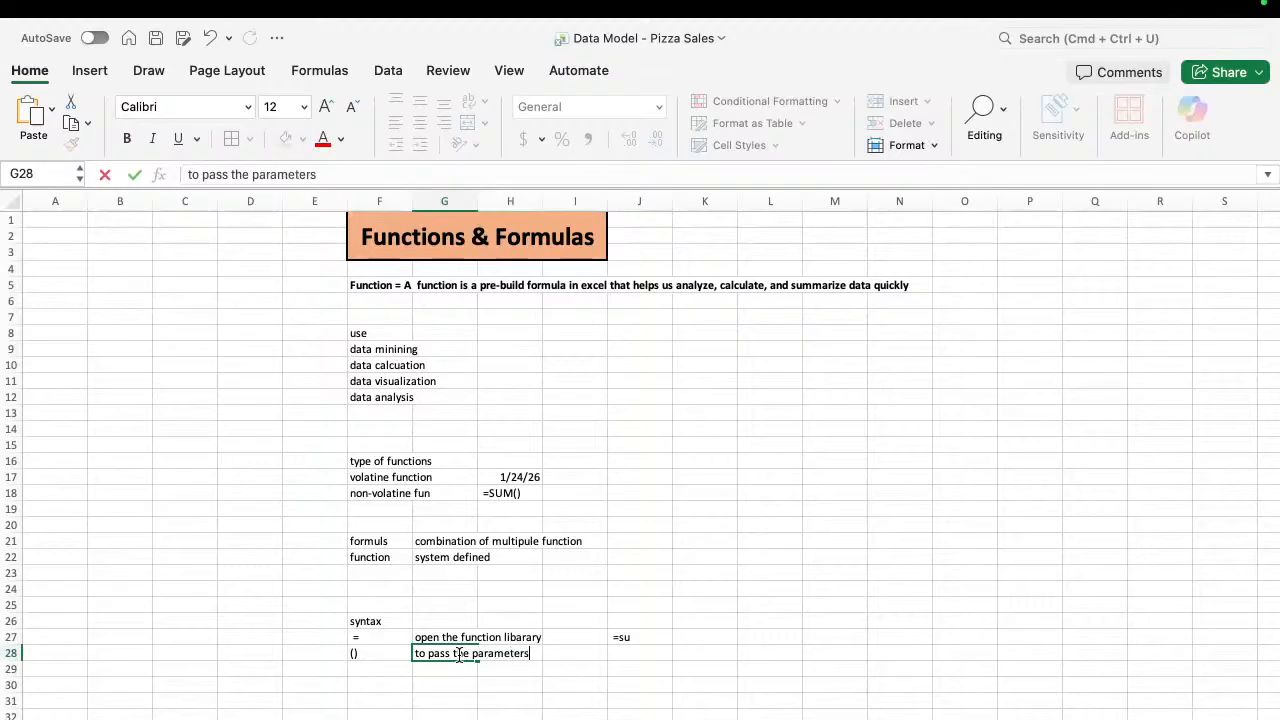
key("Return")
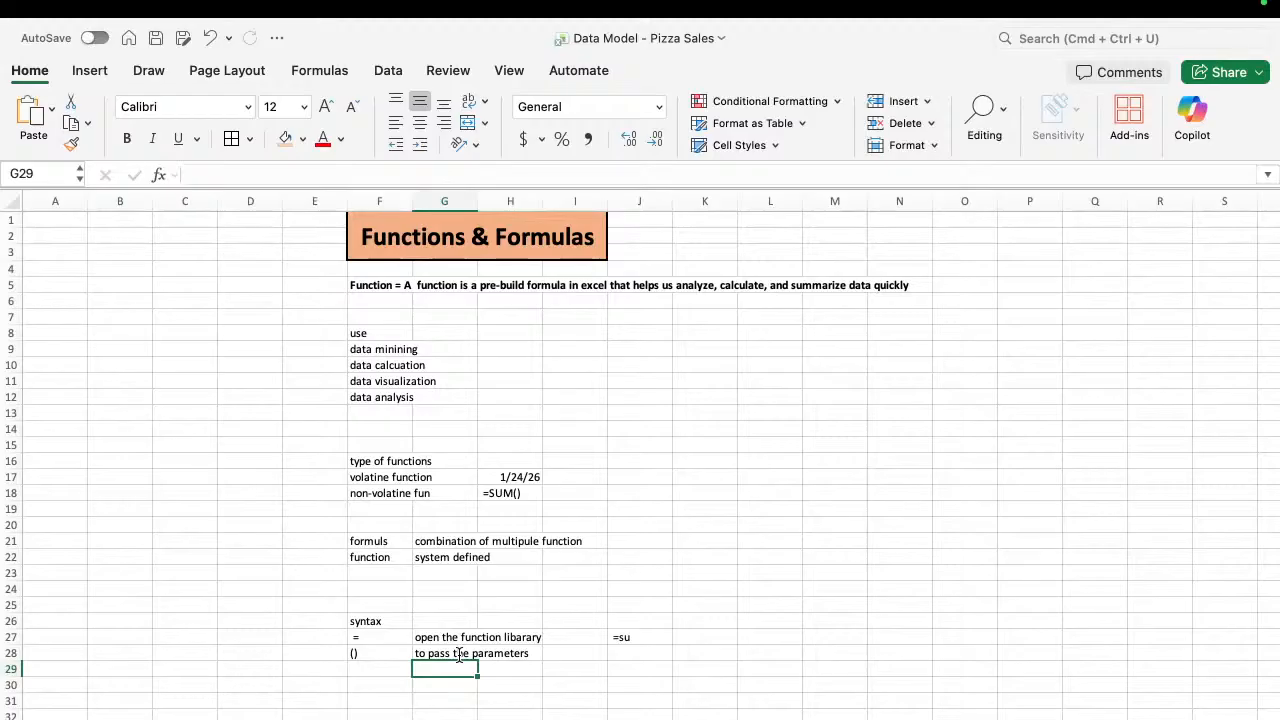
key("Left")
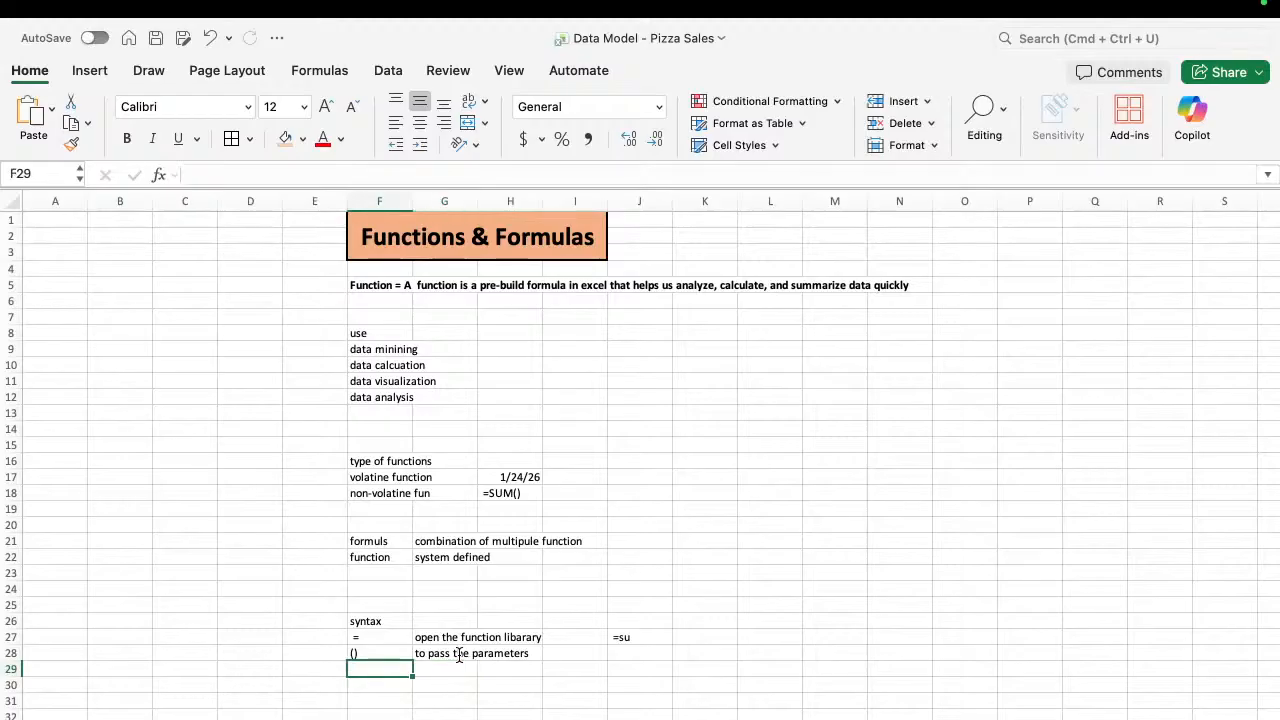
Enter the formula =SUM(J25) in cell J28 as the example for the parentheses.
left_click(640, 652)
type("=sum")
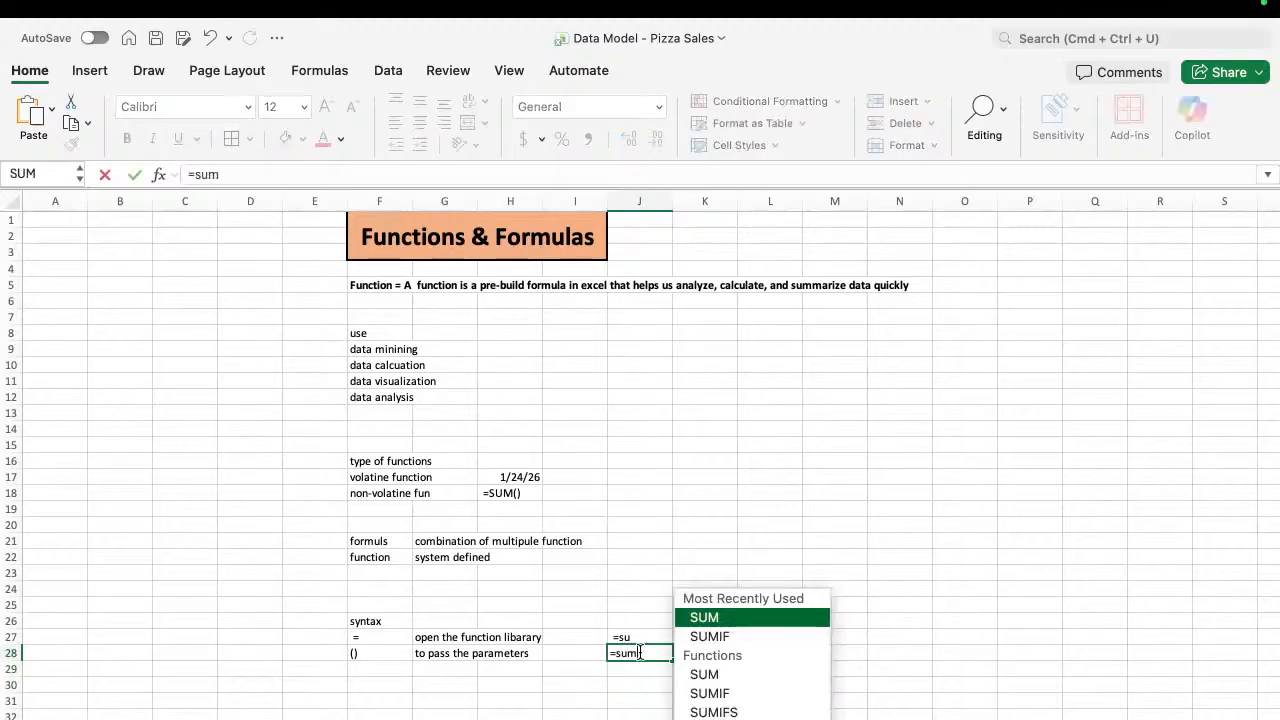
key("Tab")
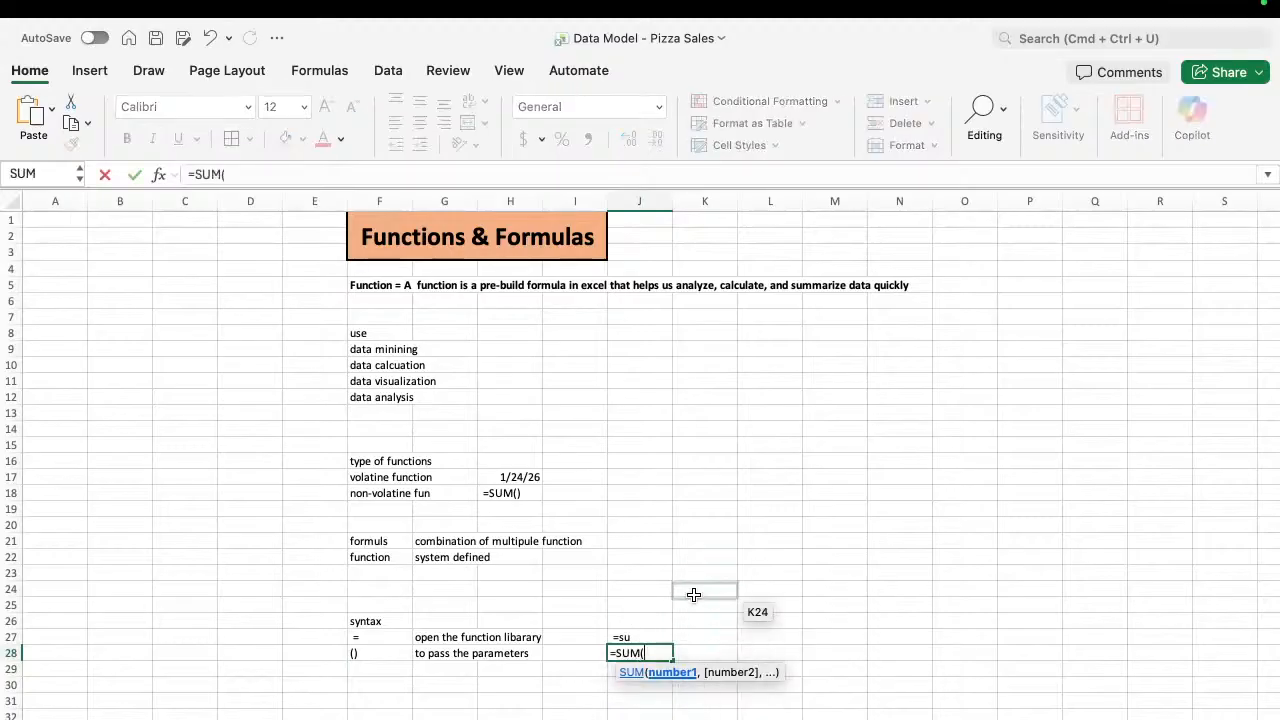
left_click(656, 597)
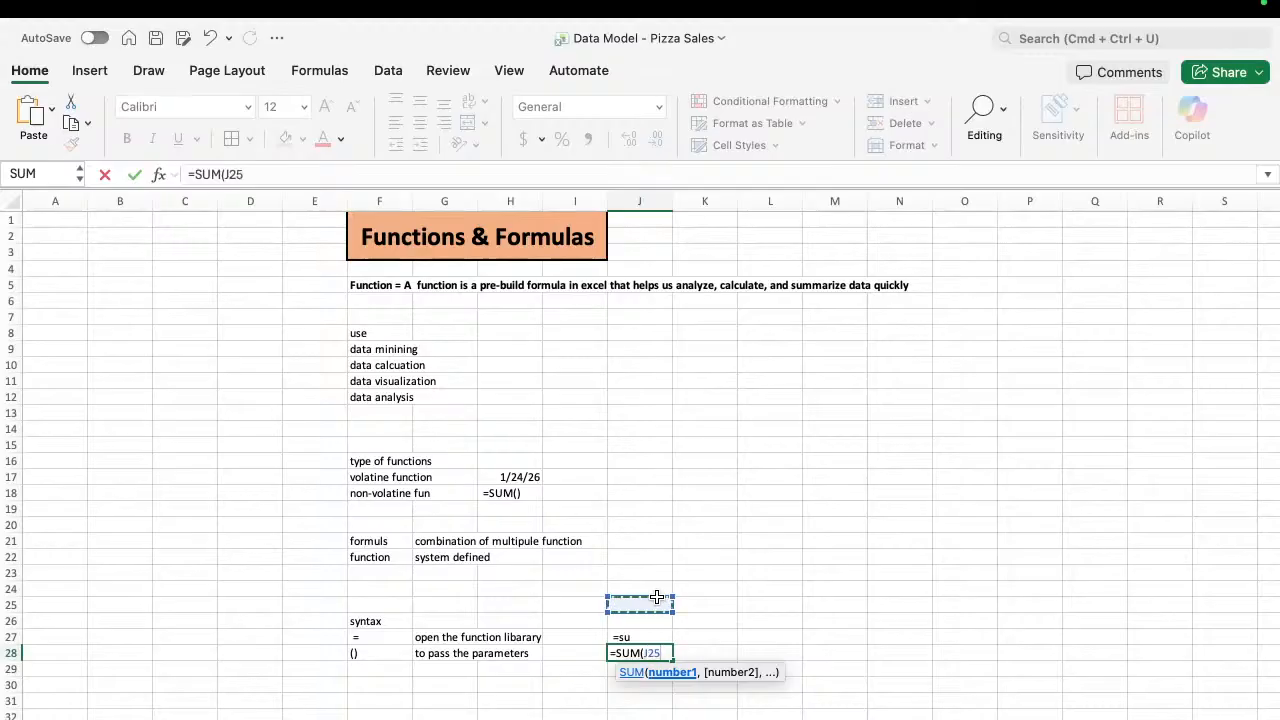
type(")")
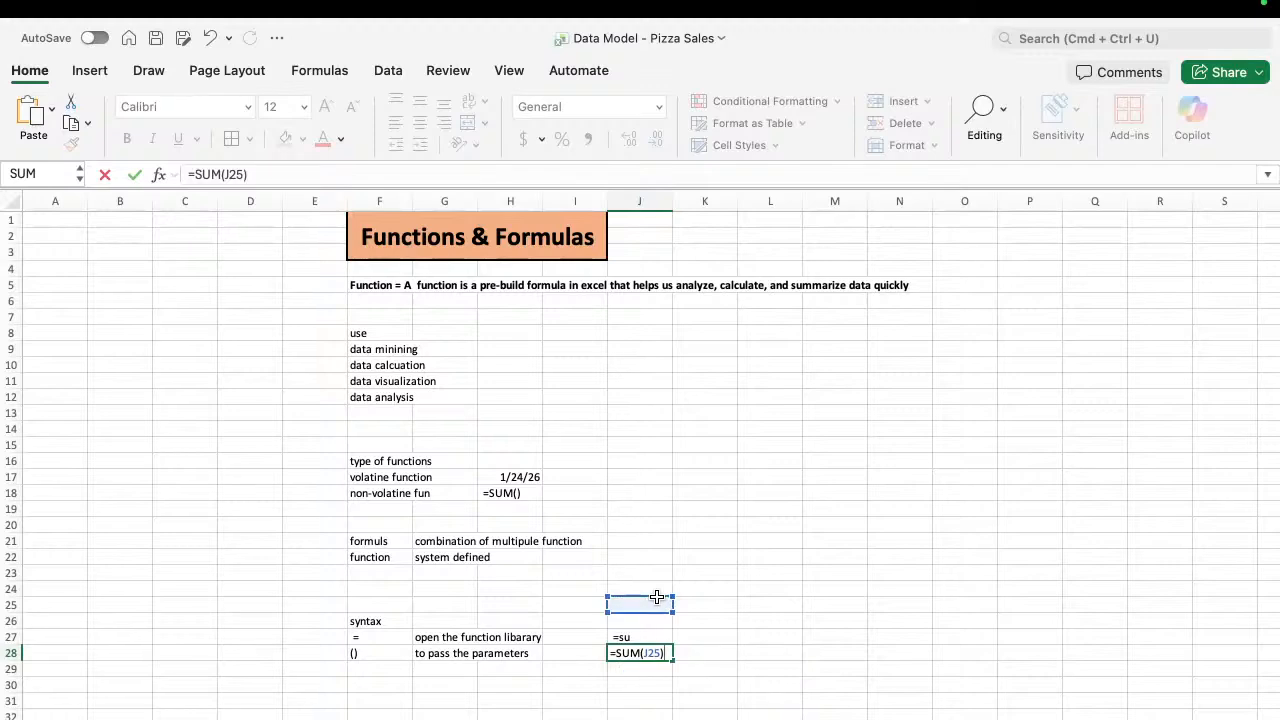
key("Return")
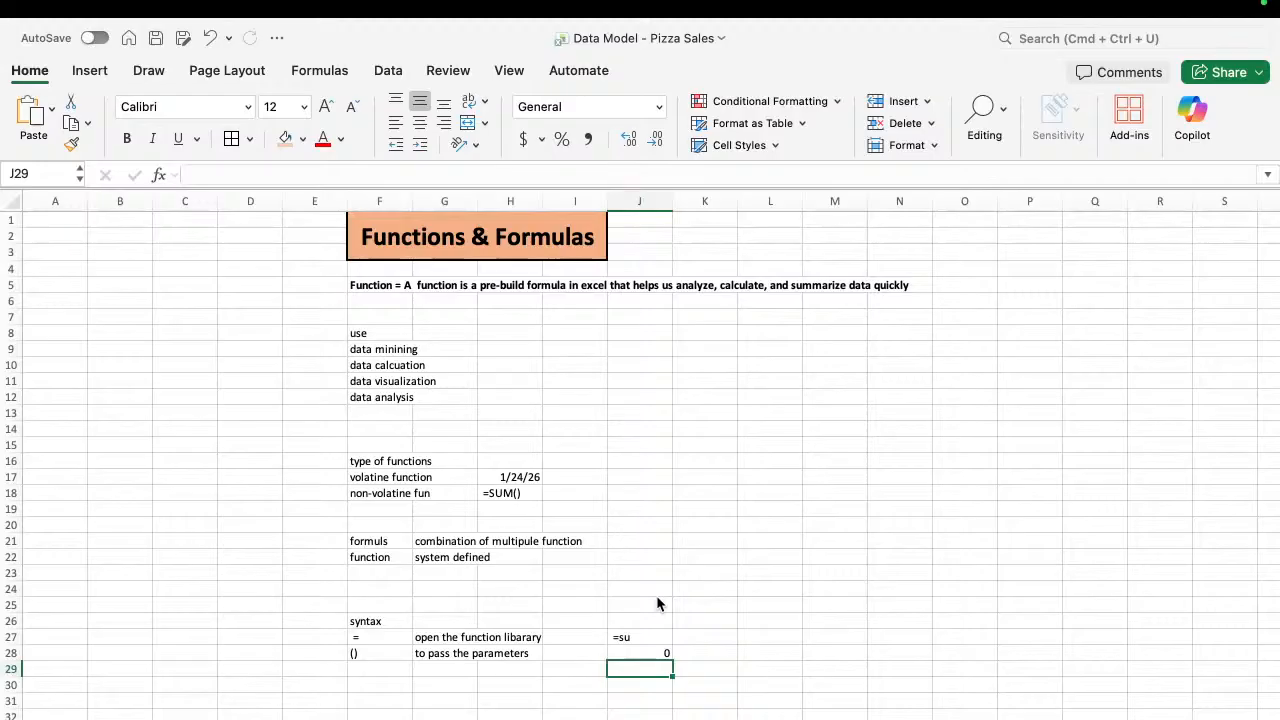
Enter the symbol "," in cell F29 and its description "seprater" in G29.
left_click(367, 667)
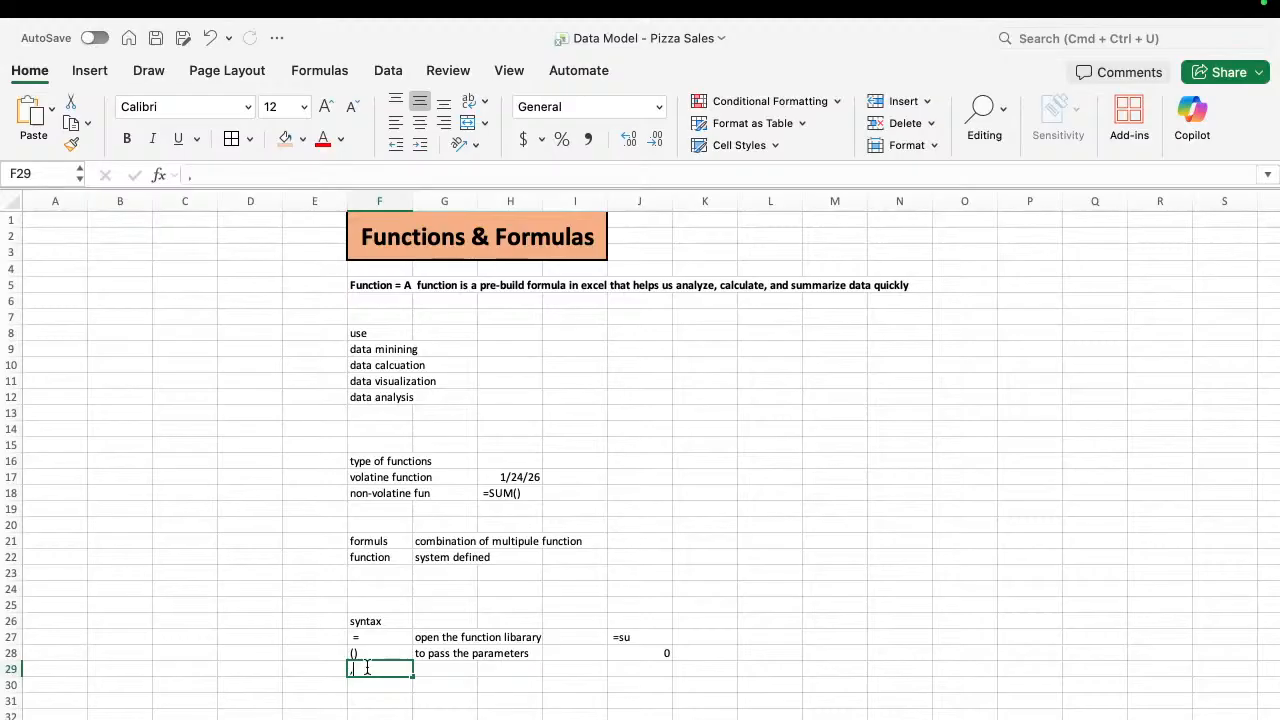
type(",")
left_click(447, 667)
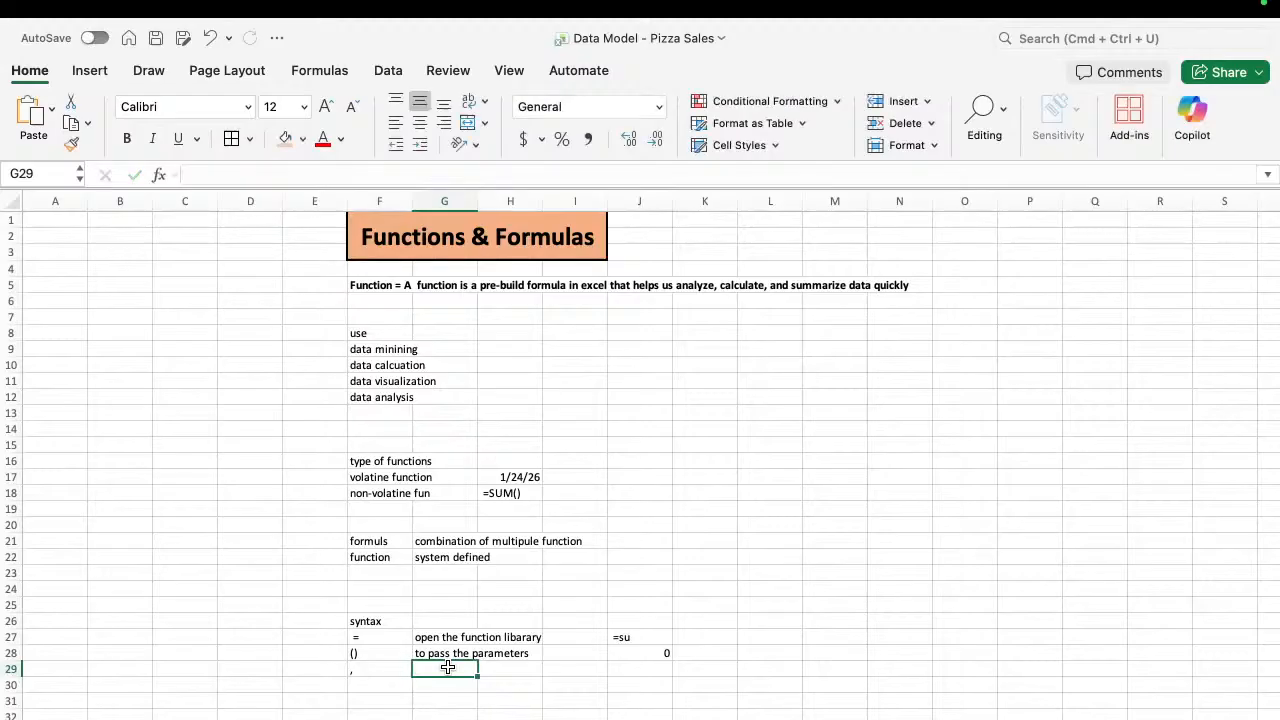
type("seprater")
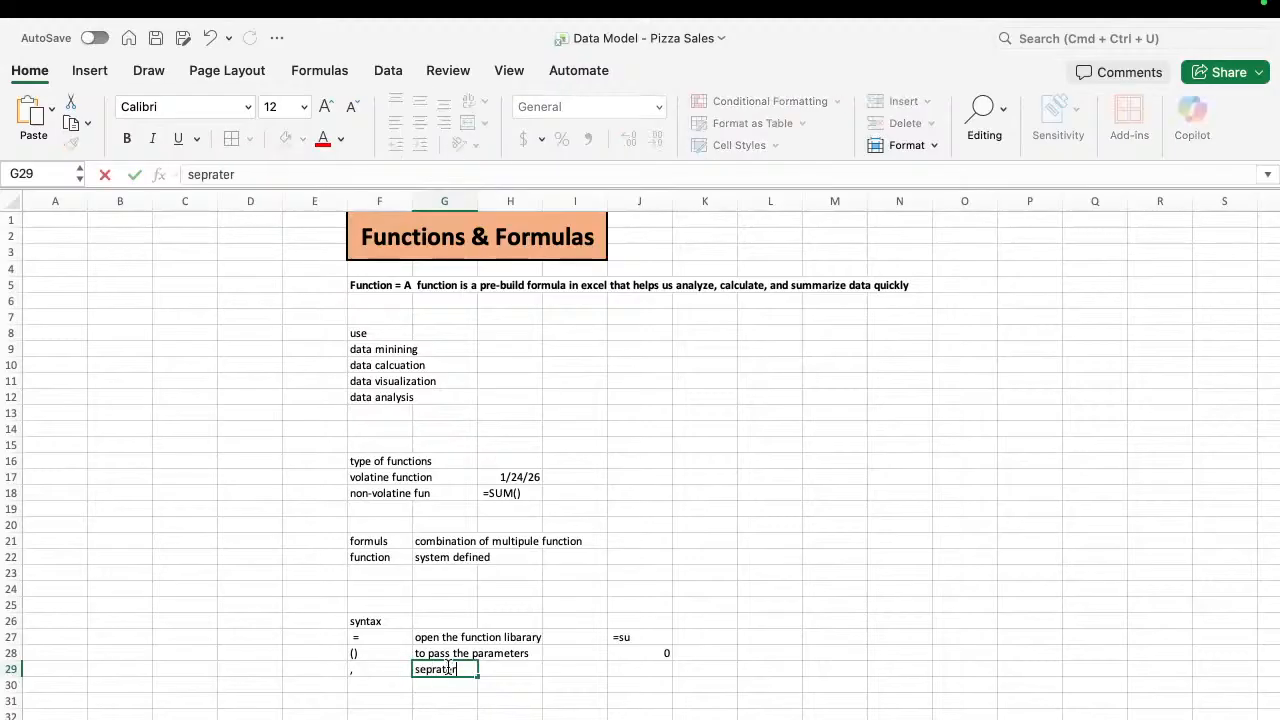
key("Return")
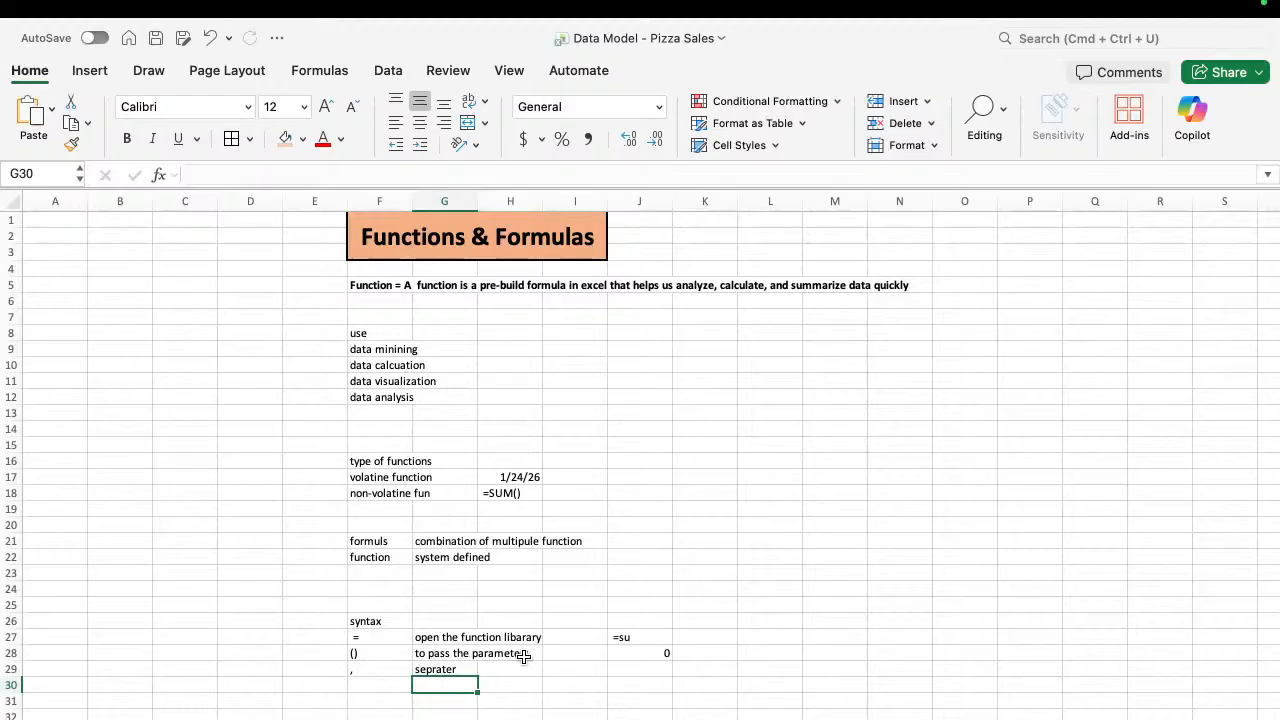
Correct the spelling of the comma's description in cell G29 to "separator".
left_click(446, 667)
type("se")
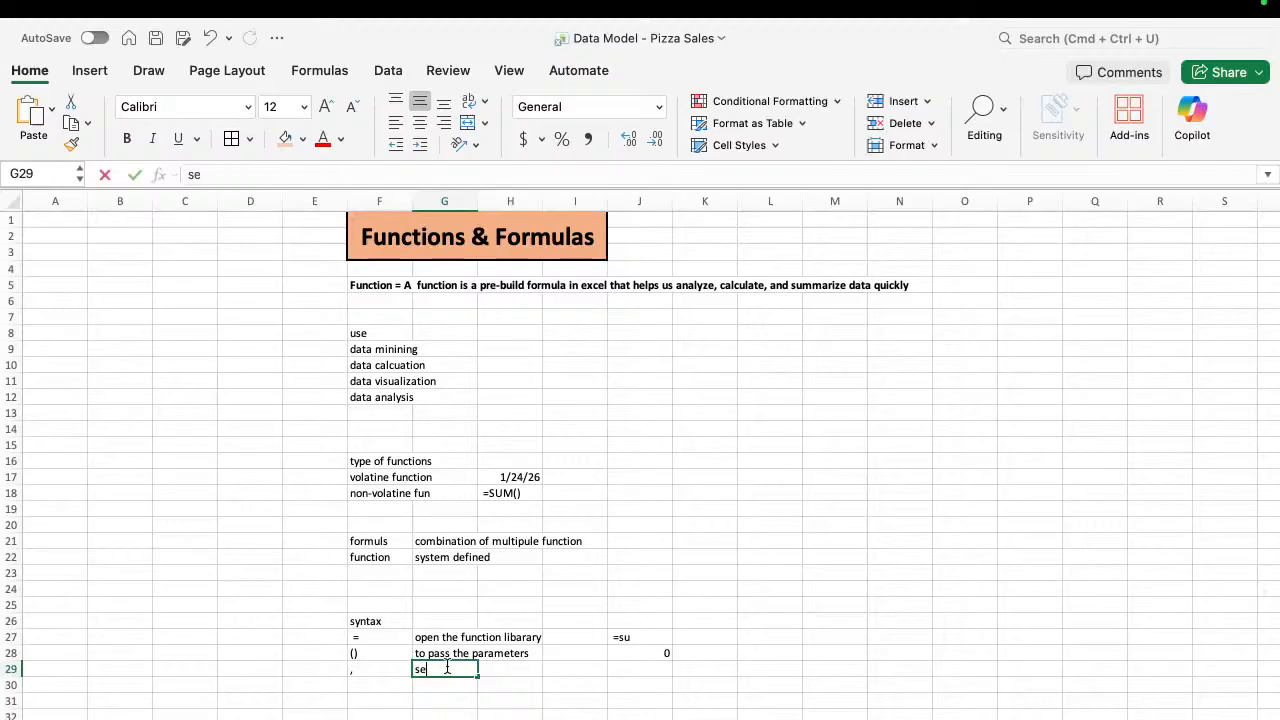
type("parat")
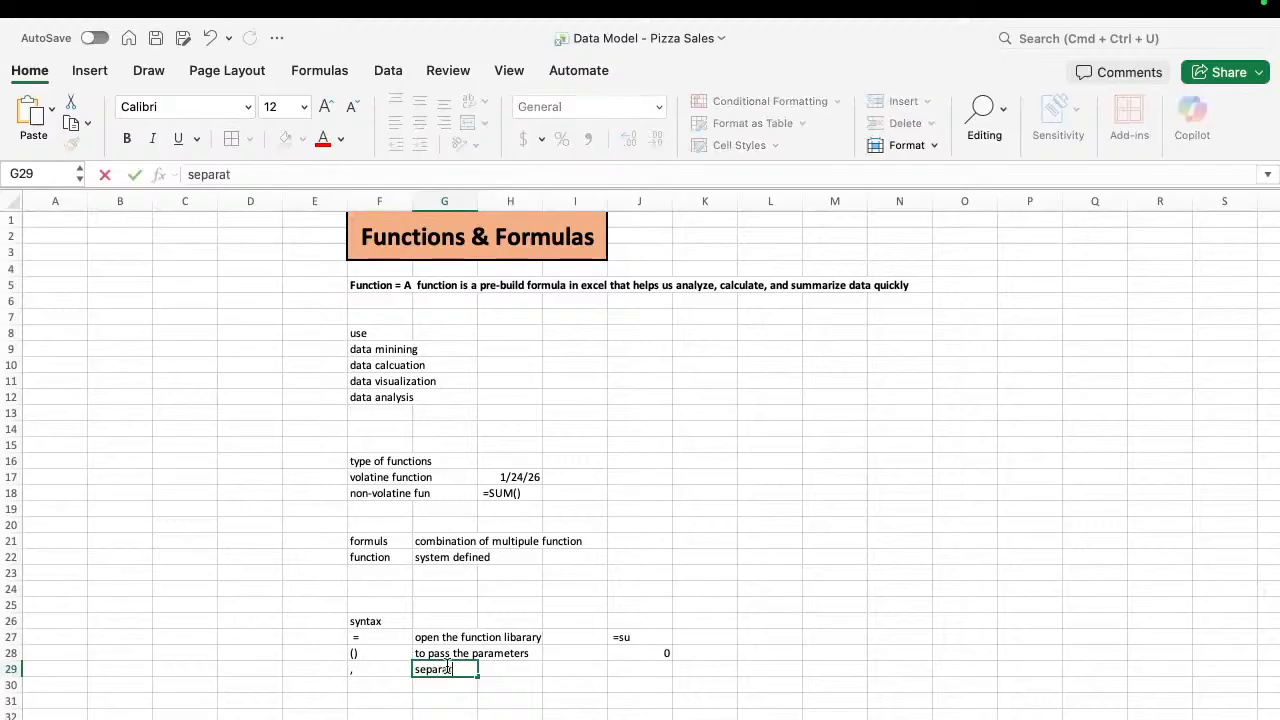
type("er")
key("BackSpace")
key("BackSpace")
type("or")
key("Return")
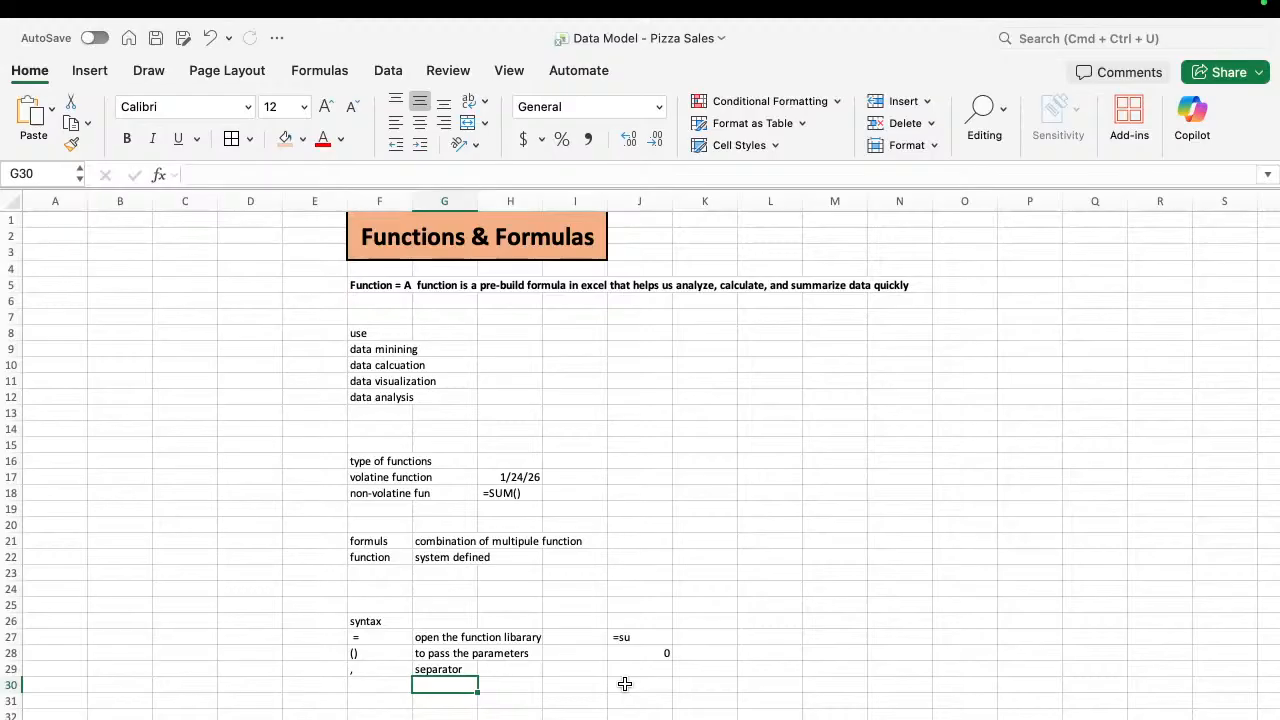
Enter the symbol ":" in cell F30 and its description "Range operator" in G30.
left_click(367, 689)
type(":")
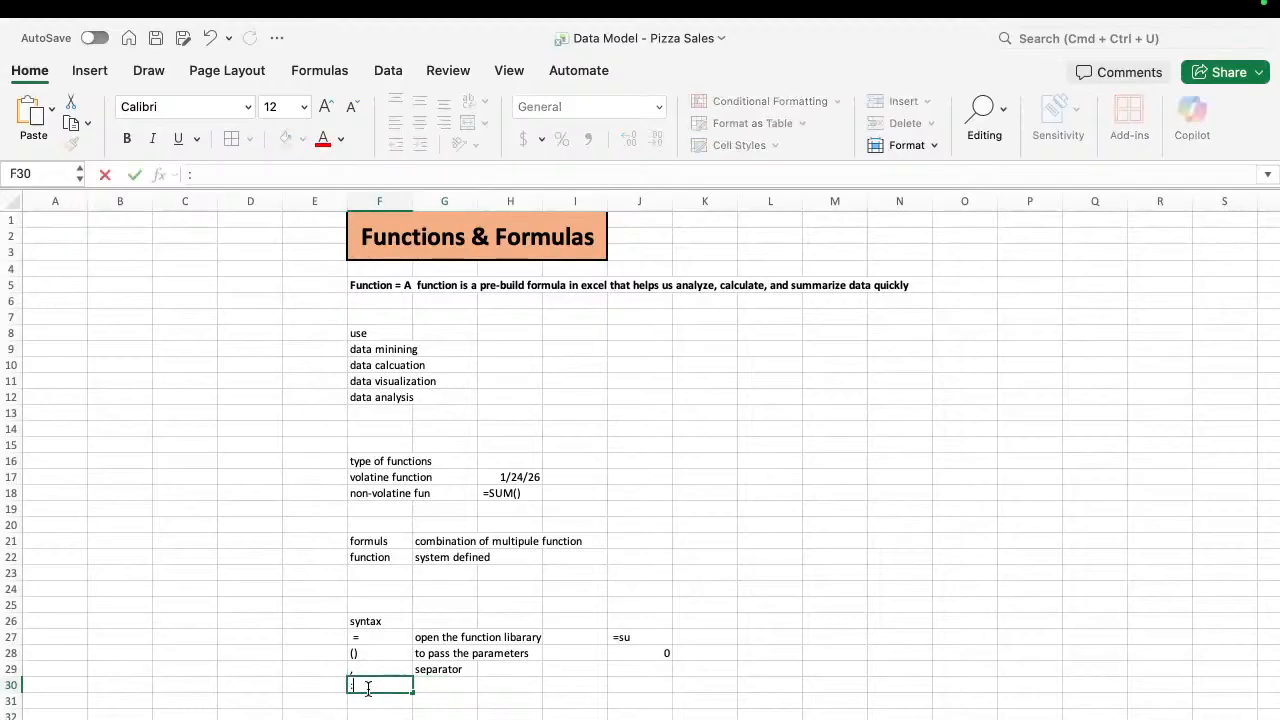
left_click(446, 684)
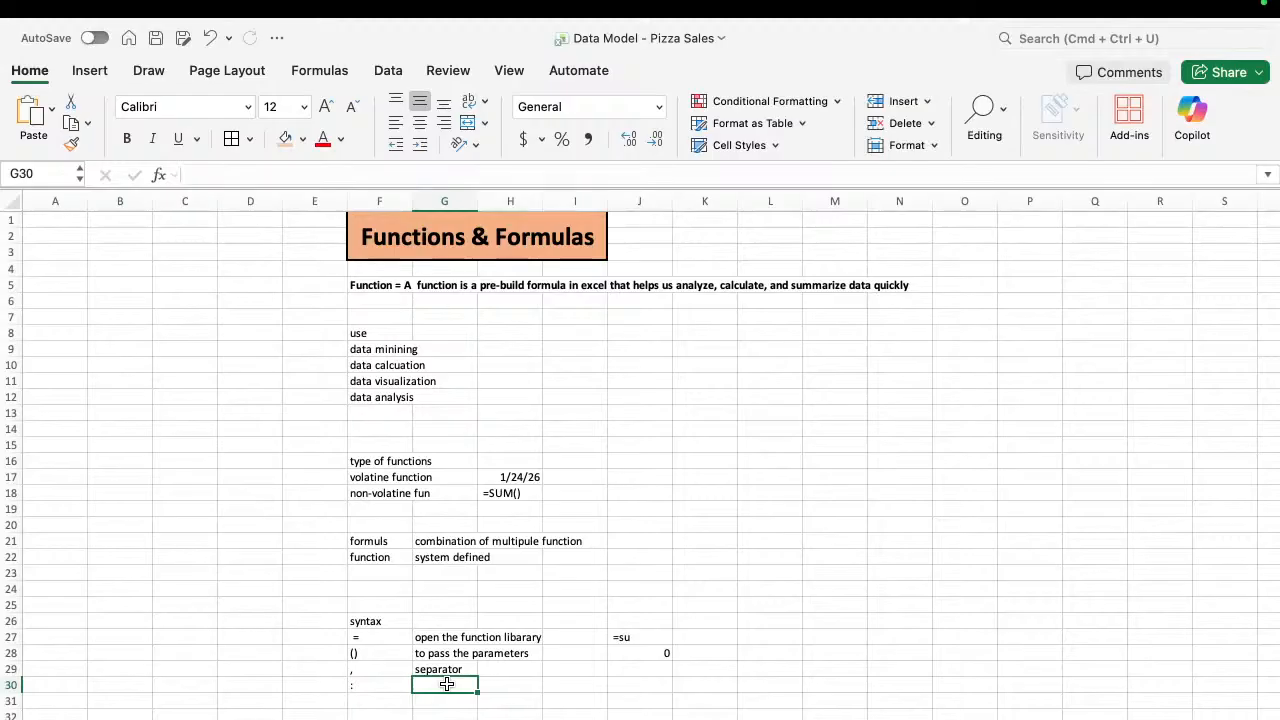
type("Range")
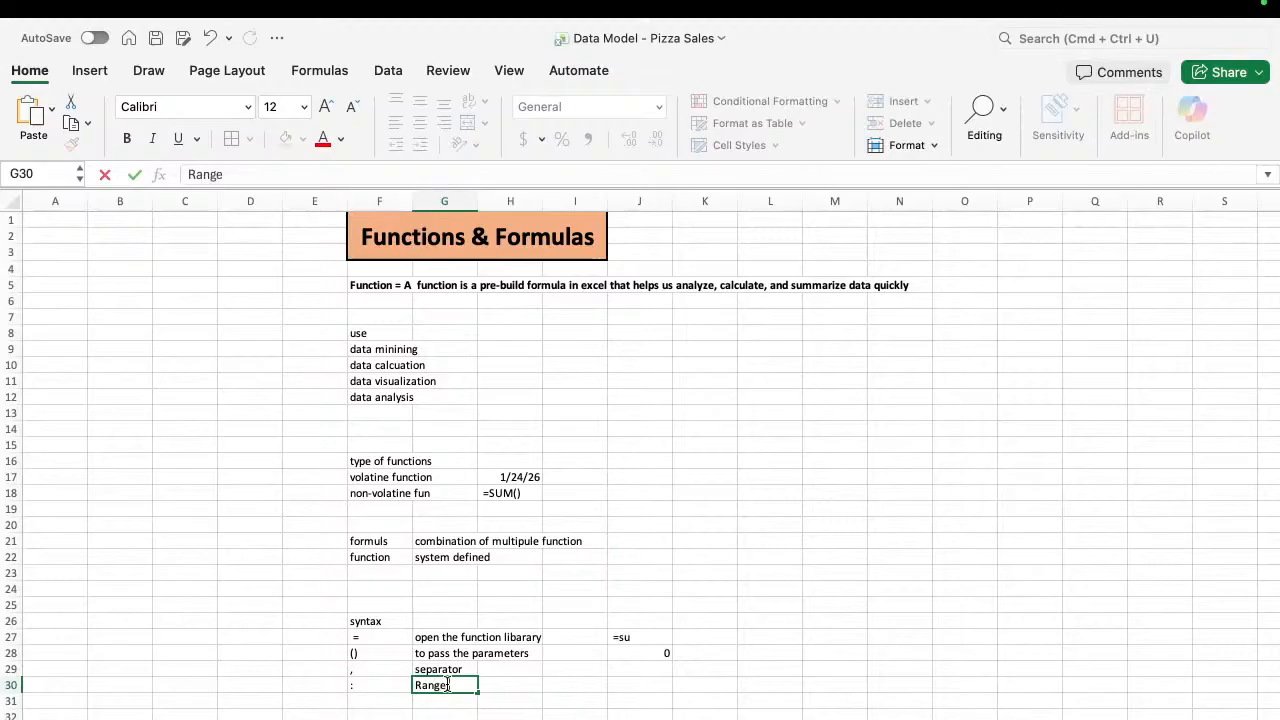
type(" operator")
key("Return")
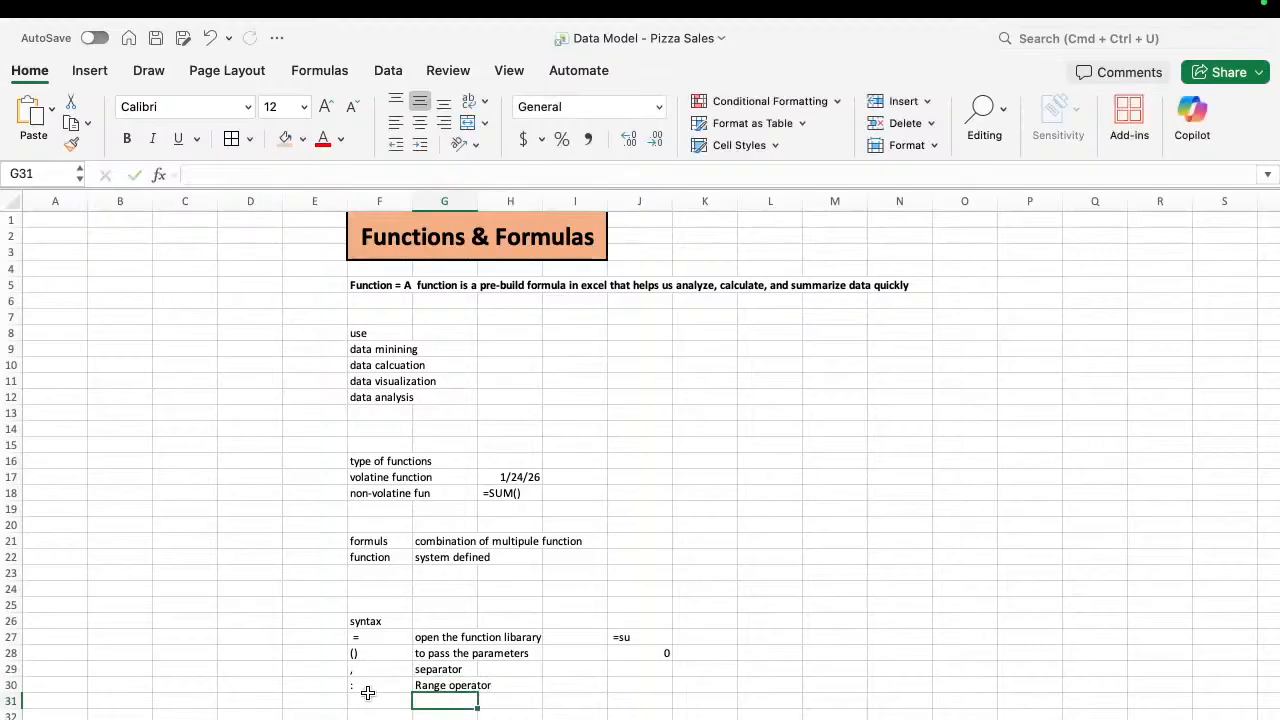
left_click(371, 685)
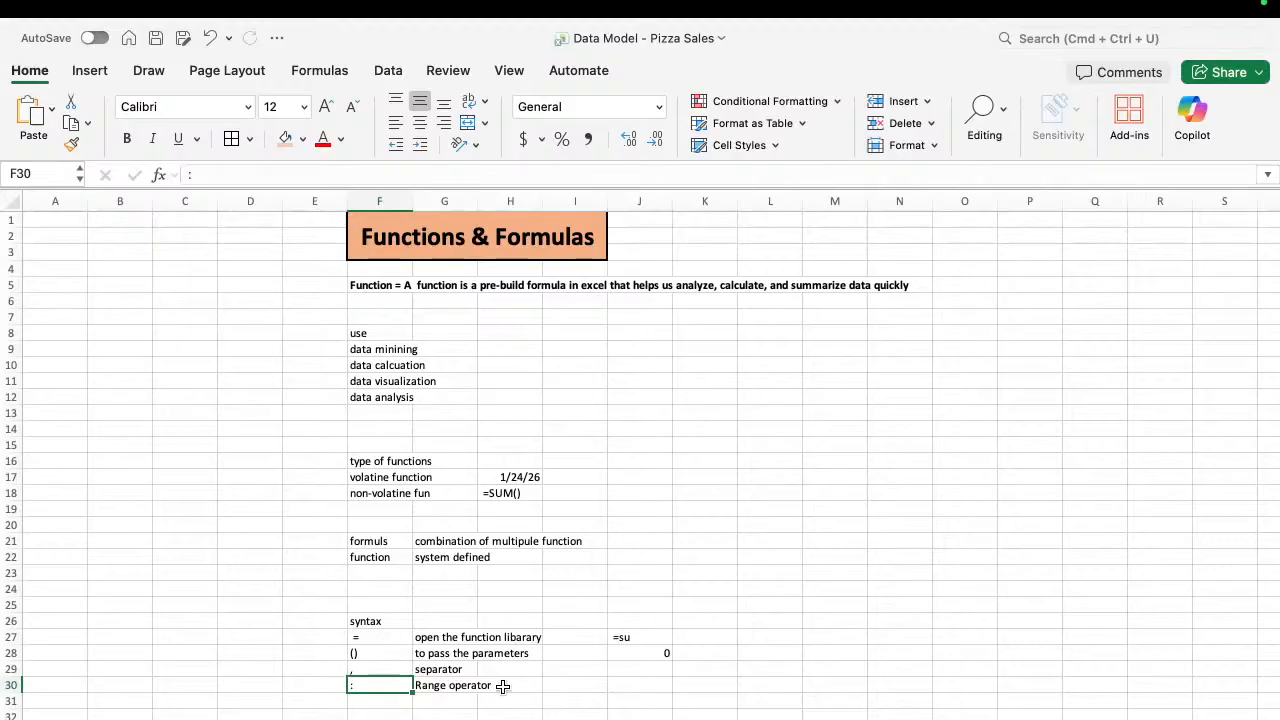
Fill cells M16 to M19 with the sample numbers 1, 2, 4 and 4.
left_click(808, 455)
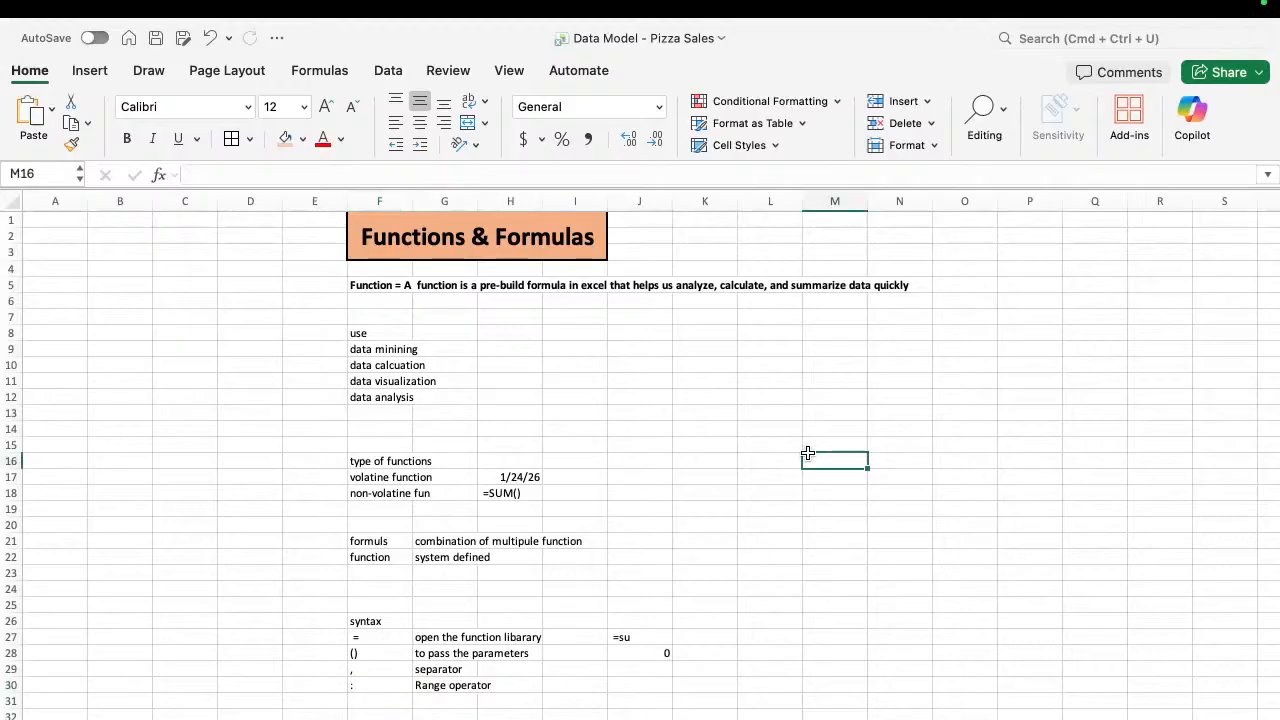
type("1")
key("Return")
type("2")
key("Return")
key("Return")
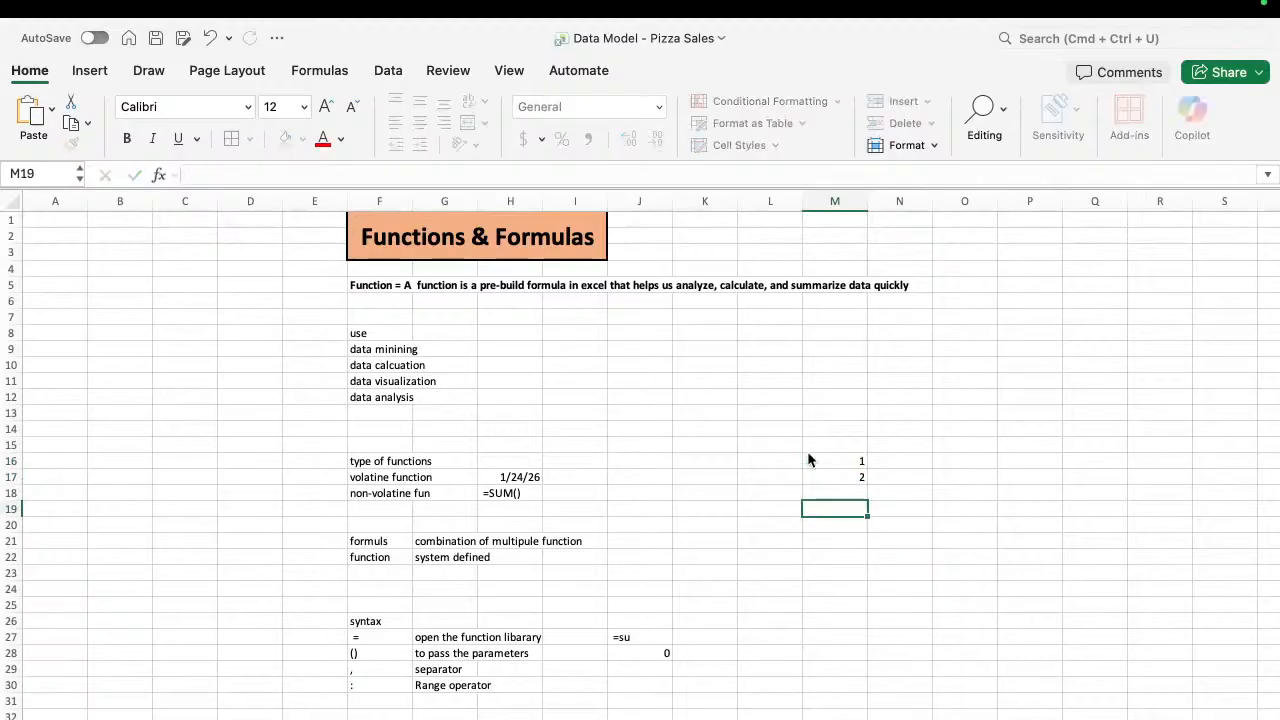
type("4")
key("ctrl+Return")
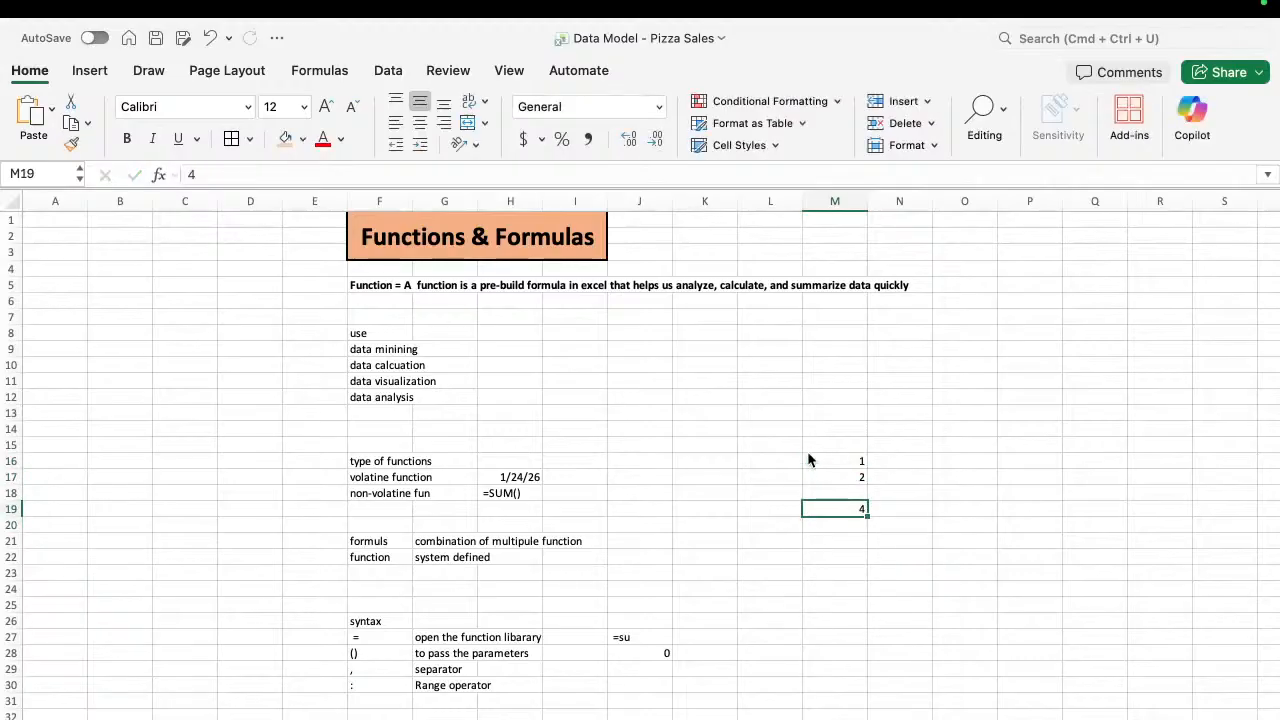
key("Up")
type("4")
key("Return")
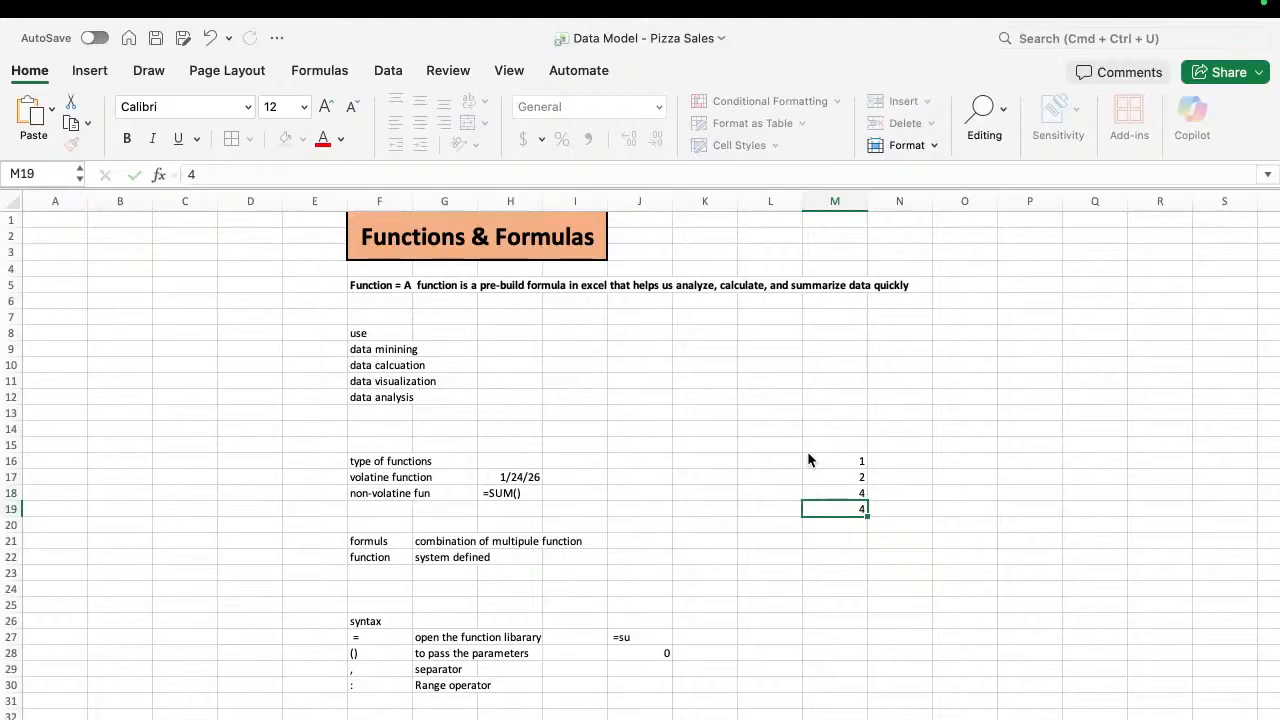
key("Return")
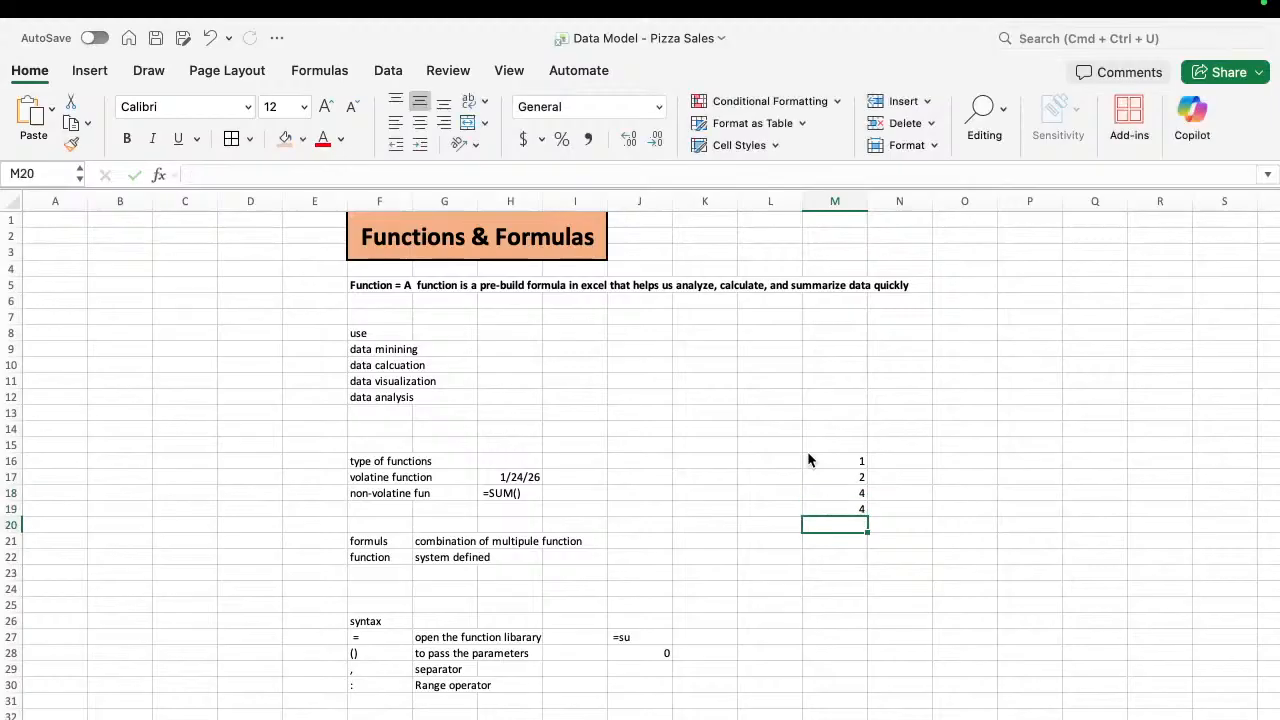
Total the sample numbers in cell M20 with the formula =SUM(M16:M19).
type("=sum")
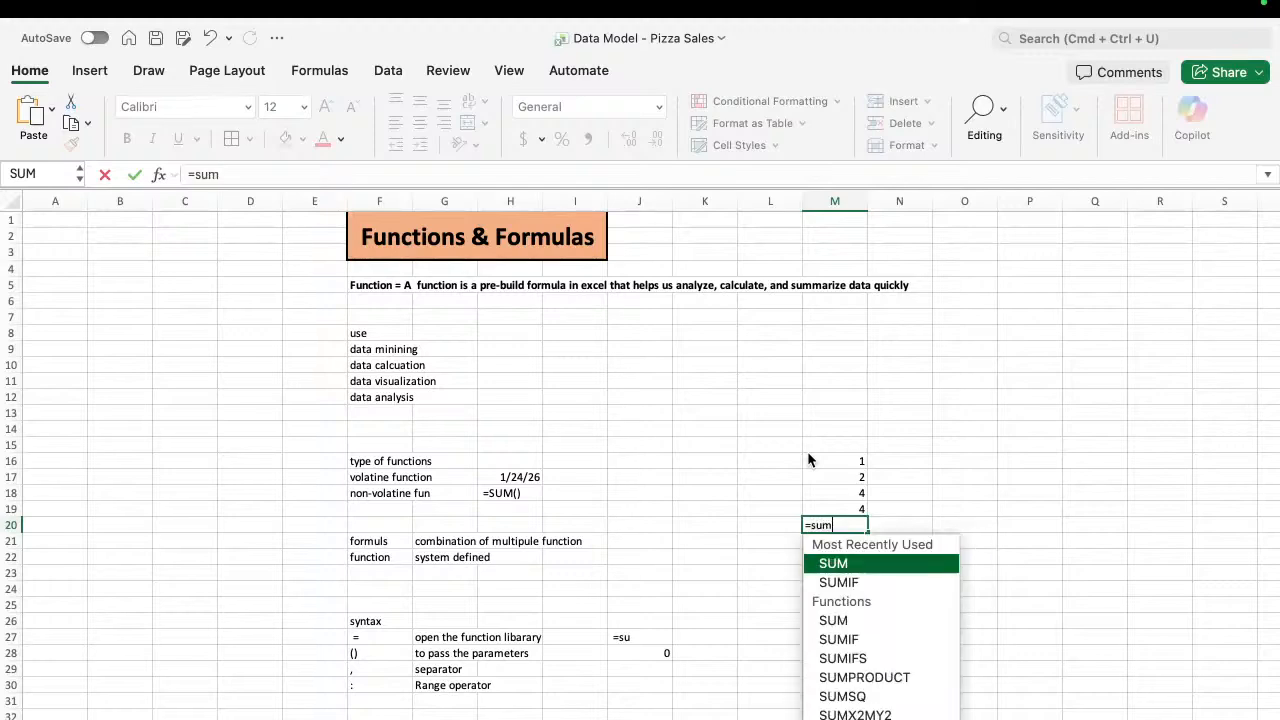
key("Tab")
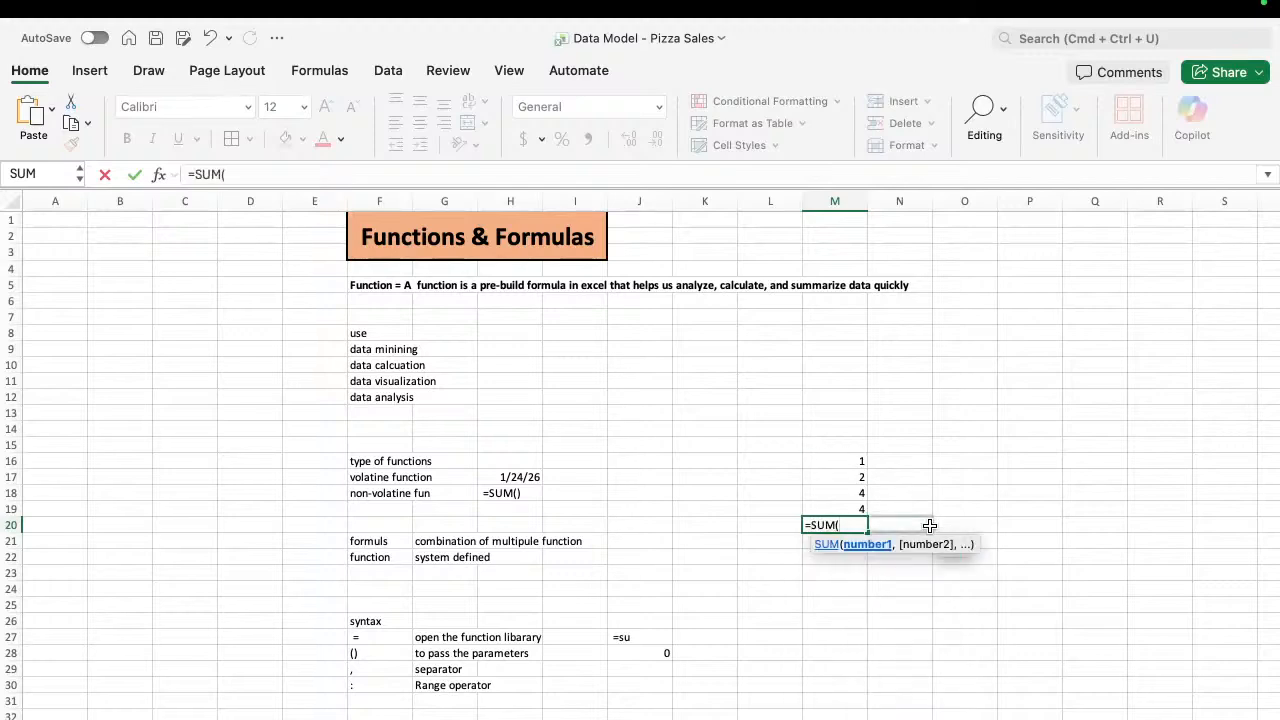
left_click(852, 459)
left_click_drag(852, 459, 852, 510)
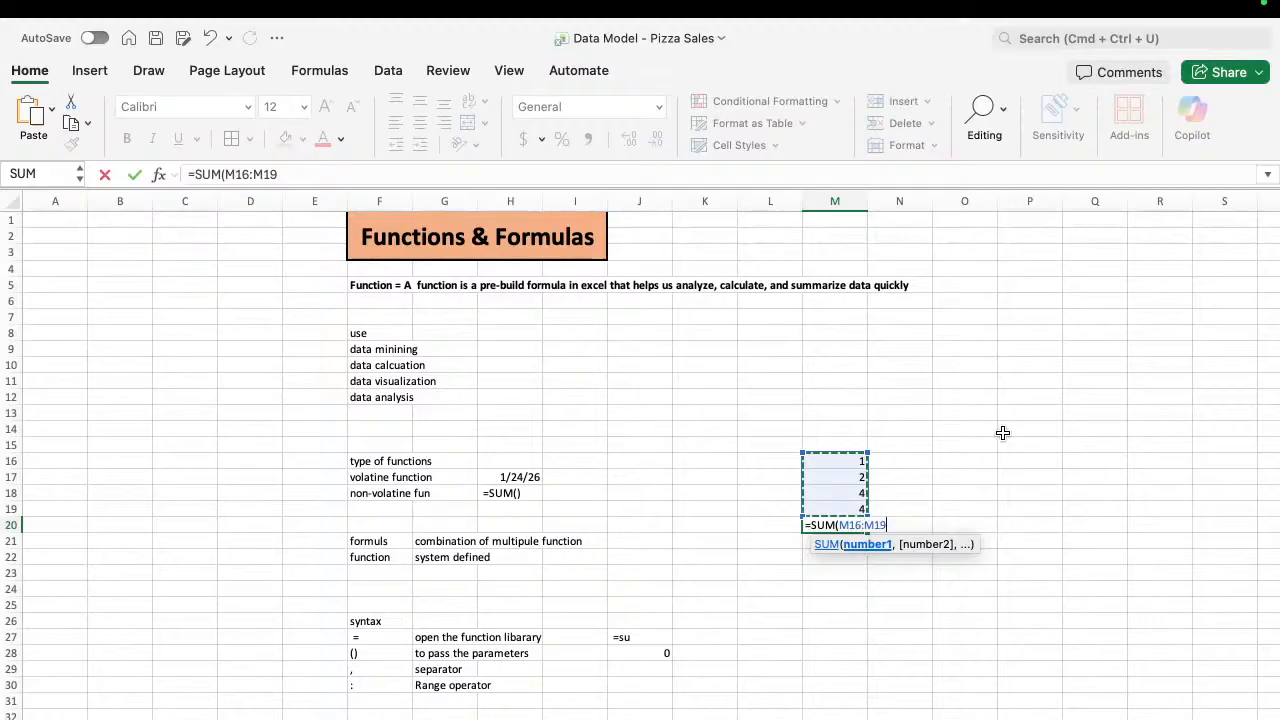
left_click(306, 174)
type(")")
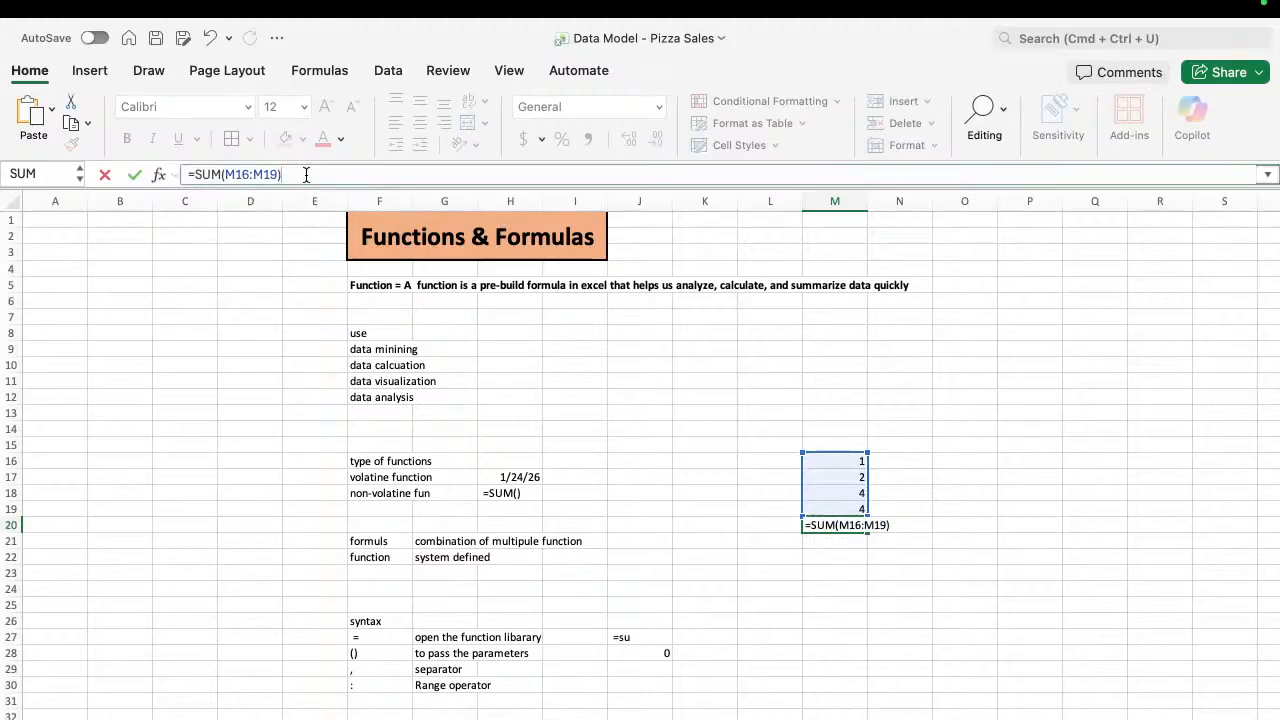
key("Return")
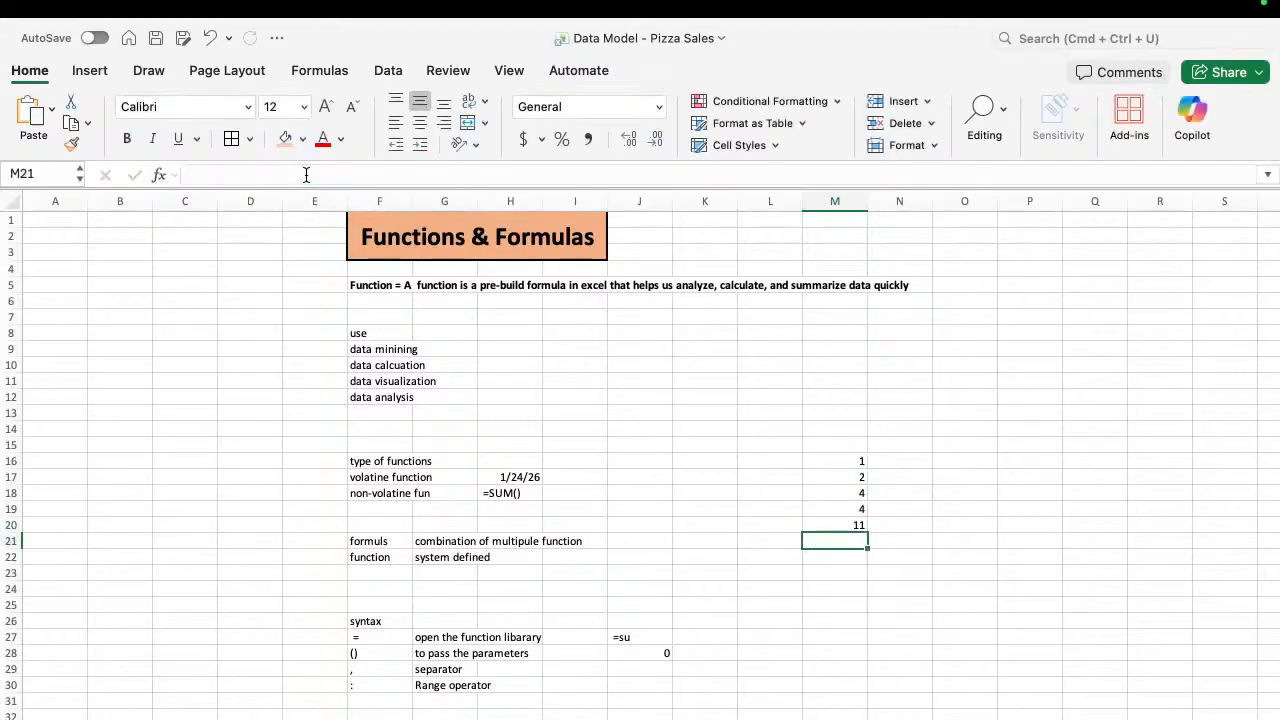
left_click(841, 526)
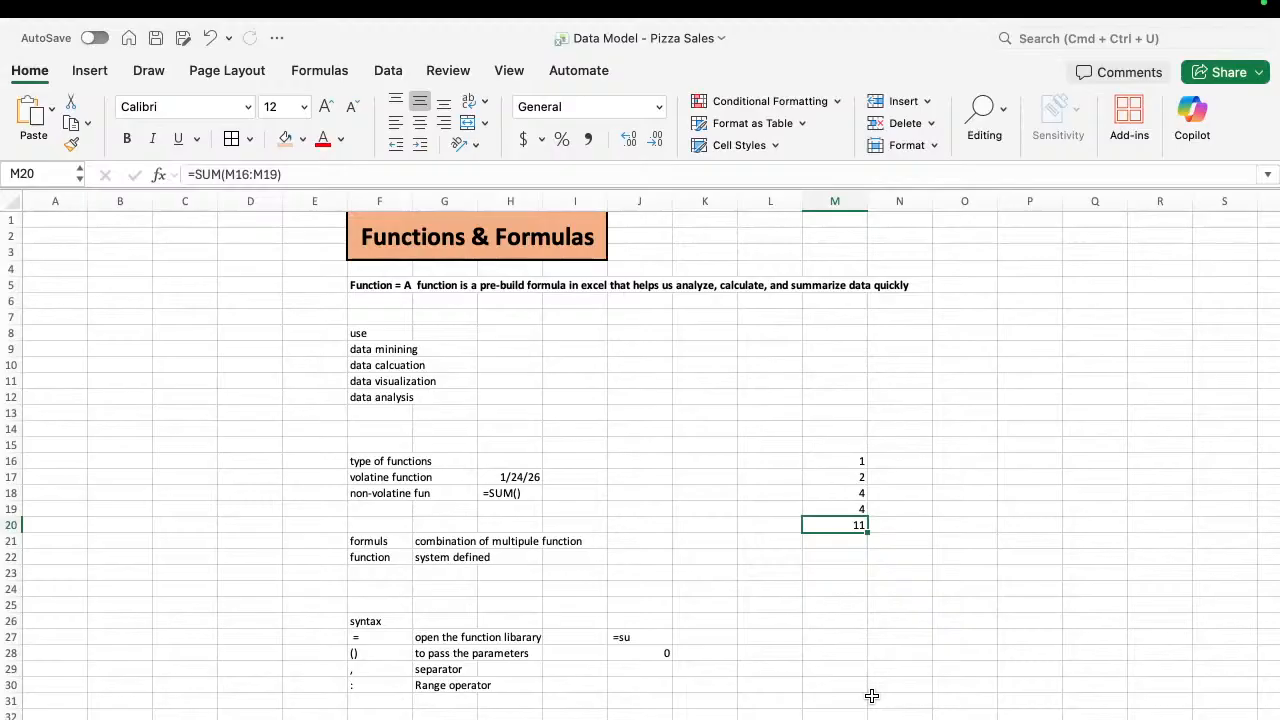
Note the formula confirmation keys as text: "enter" in cell M24 and "ctl+shift +enter" in M25.
left_click(842, 584)
type("enter")
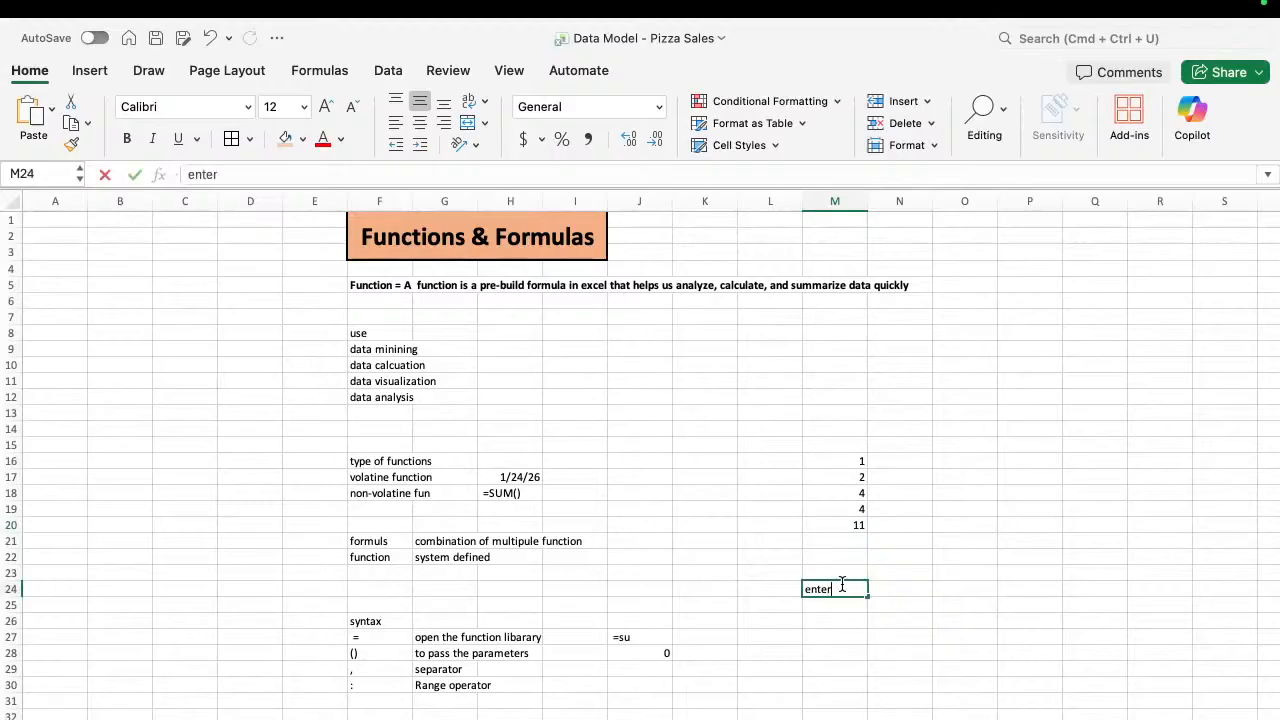
key("Return")
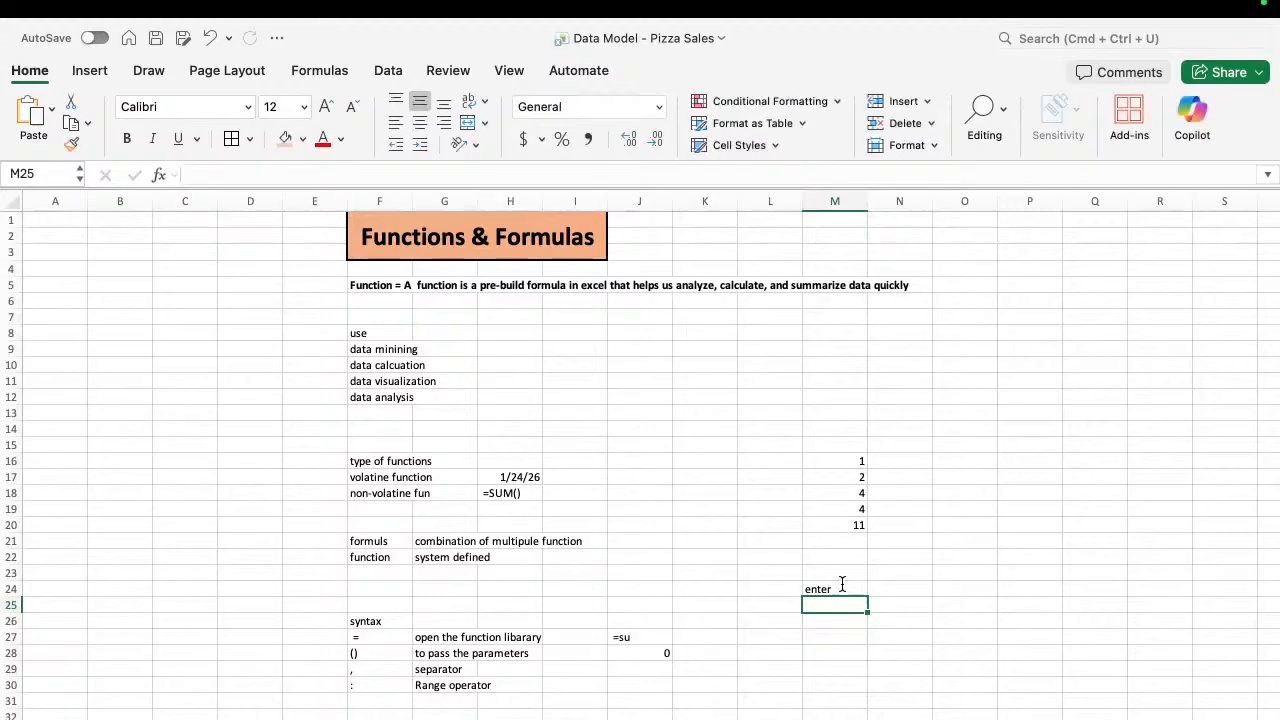
type("ctl")
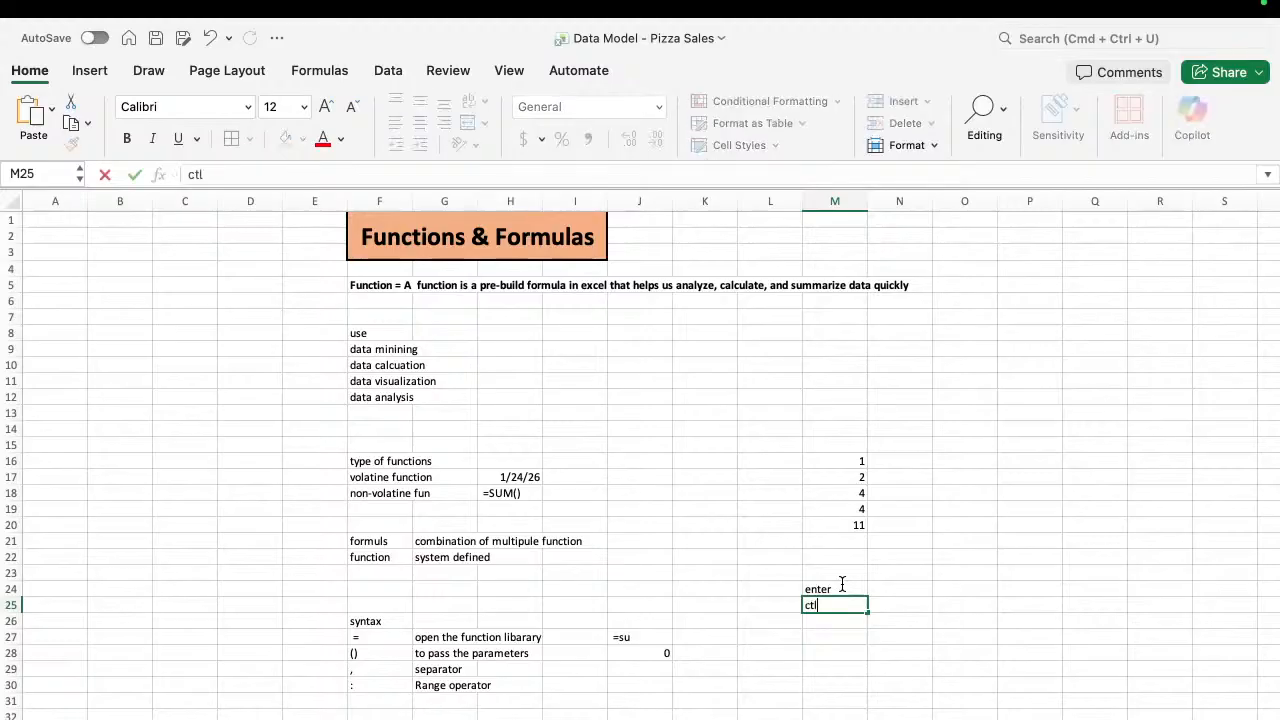
type("+shift +enter")
key("Return")
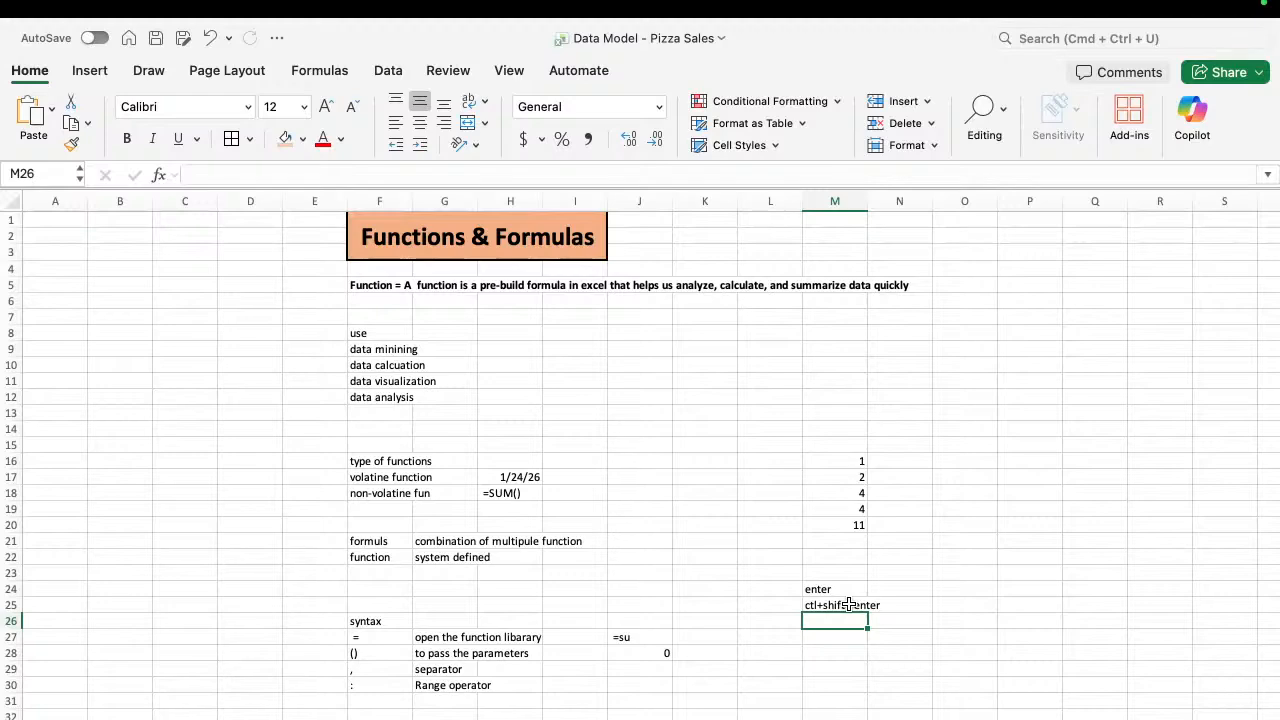
Enter the heading "Comprarison operators" in cell F35 and give the cell an orange fill.
scroll(857, 663, "down", 3)
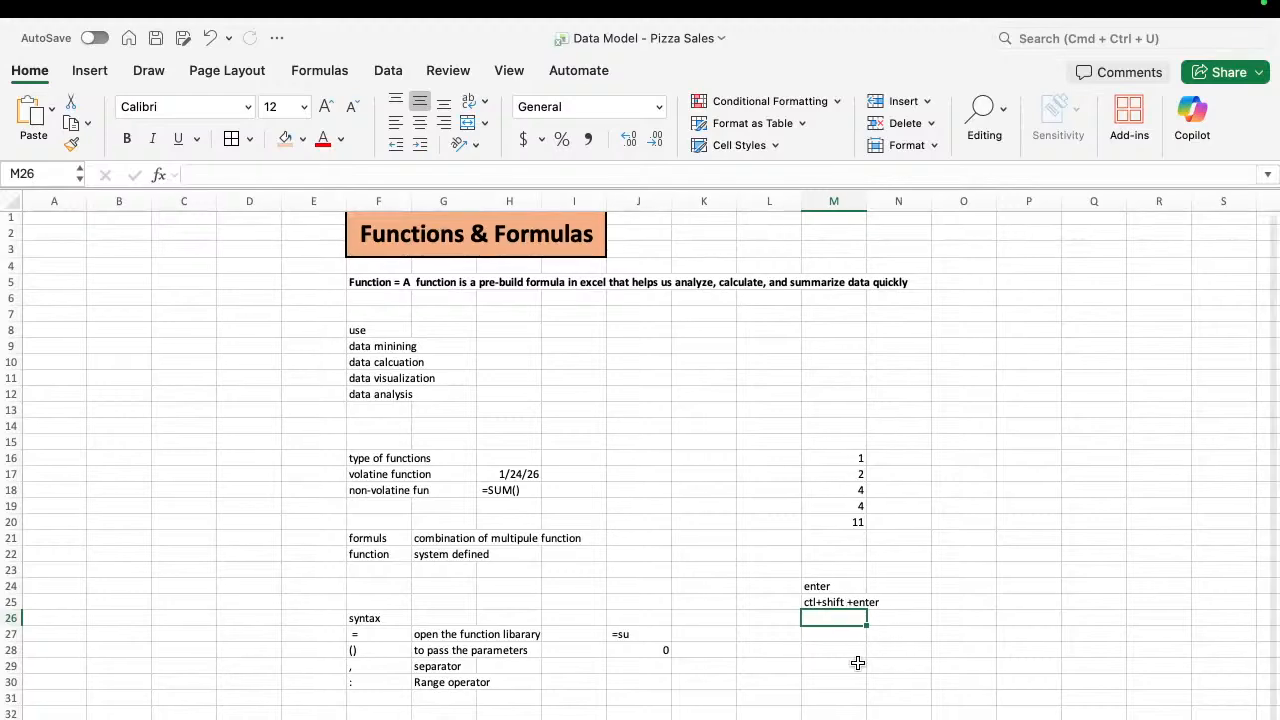
scroll(857, 663, "down", 5)
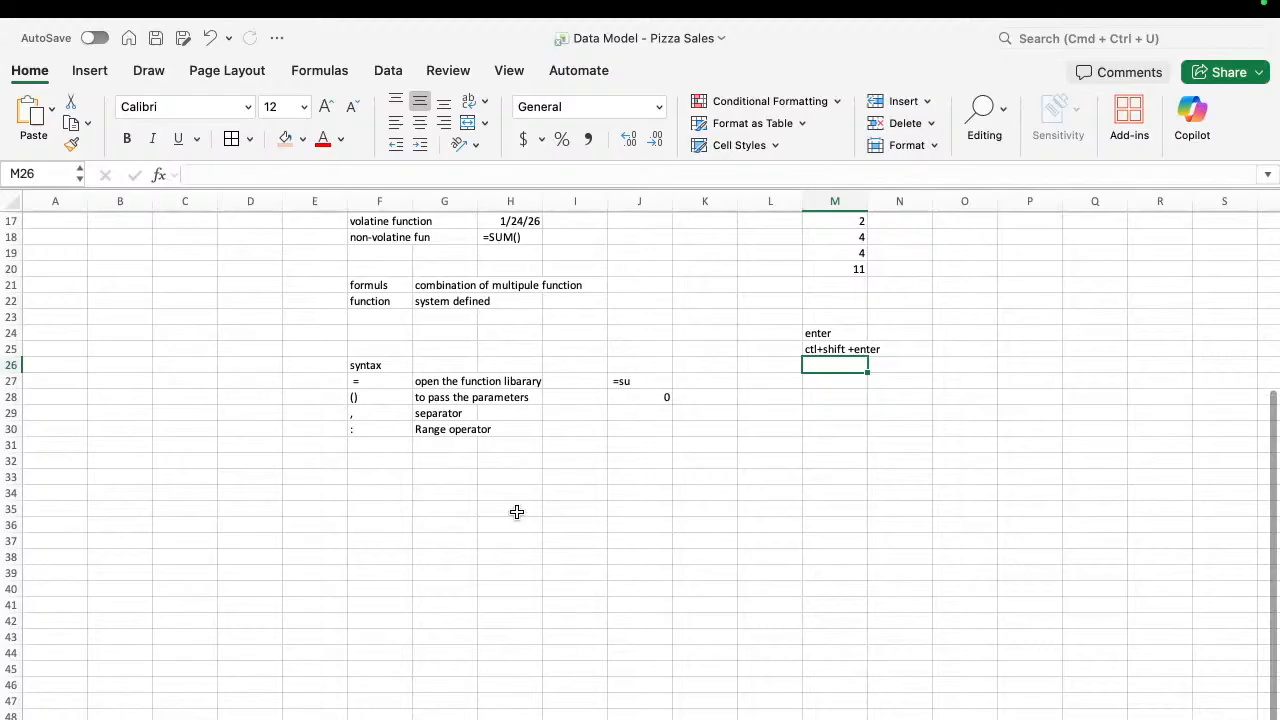
left_click(381, 511)
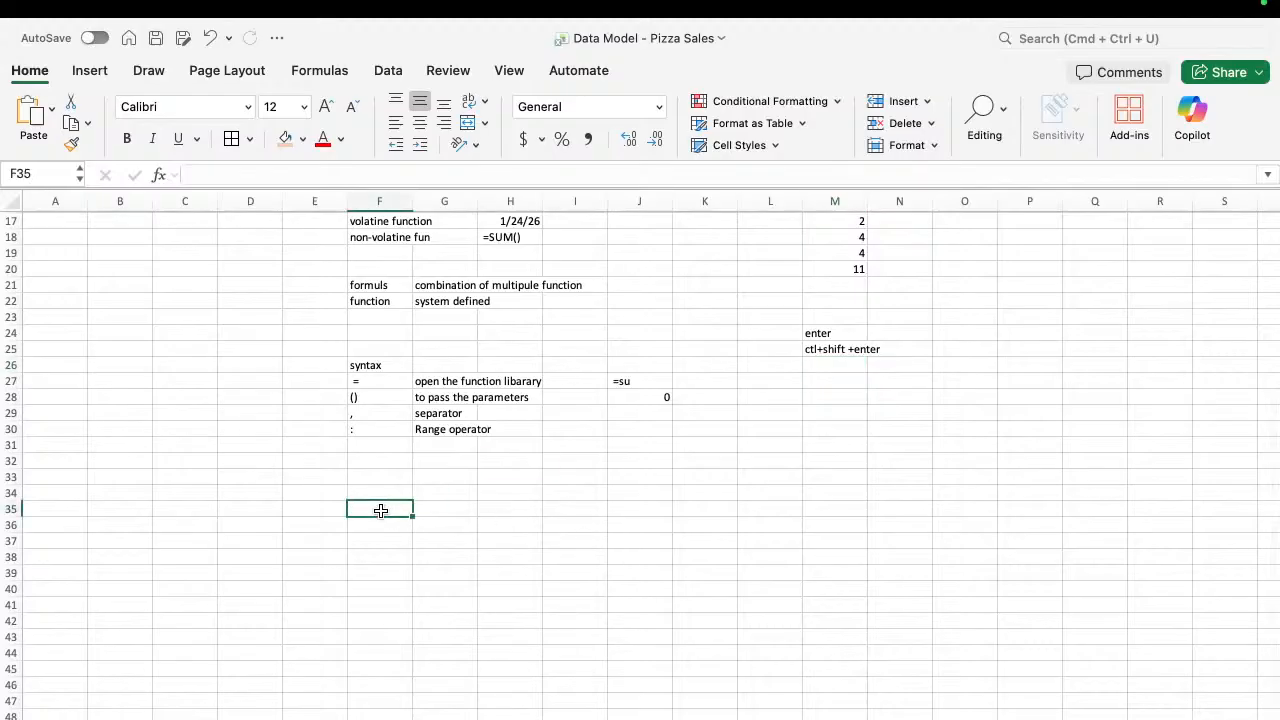
type("C")
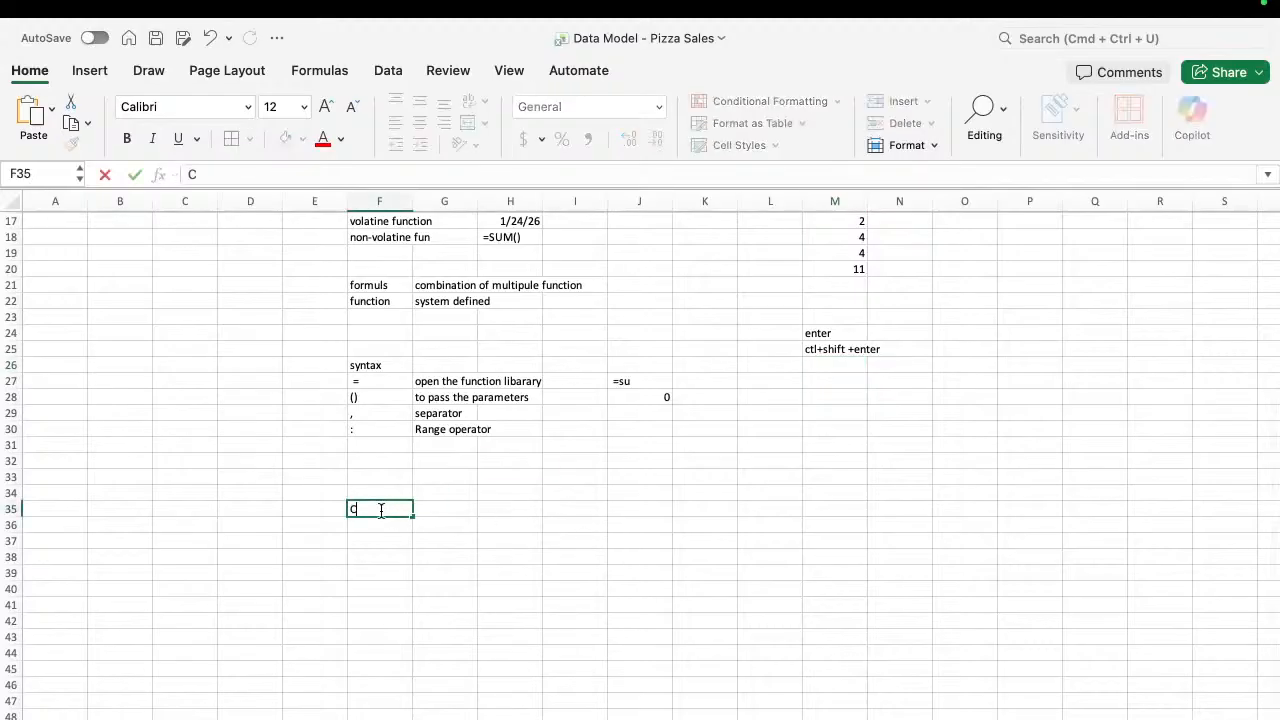
type("omprarison")
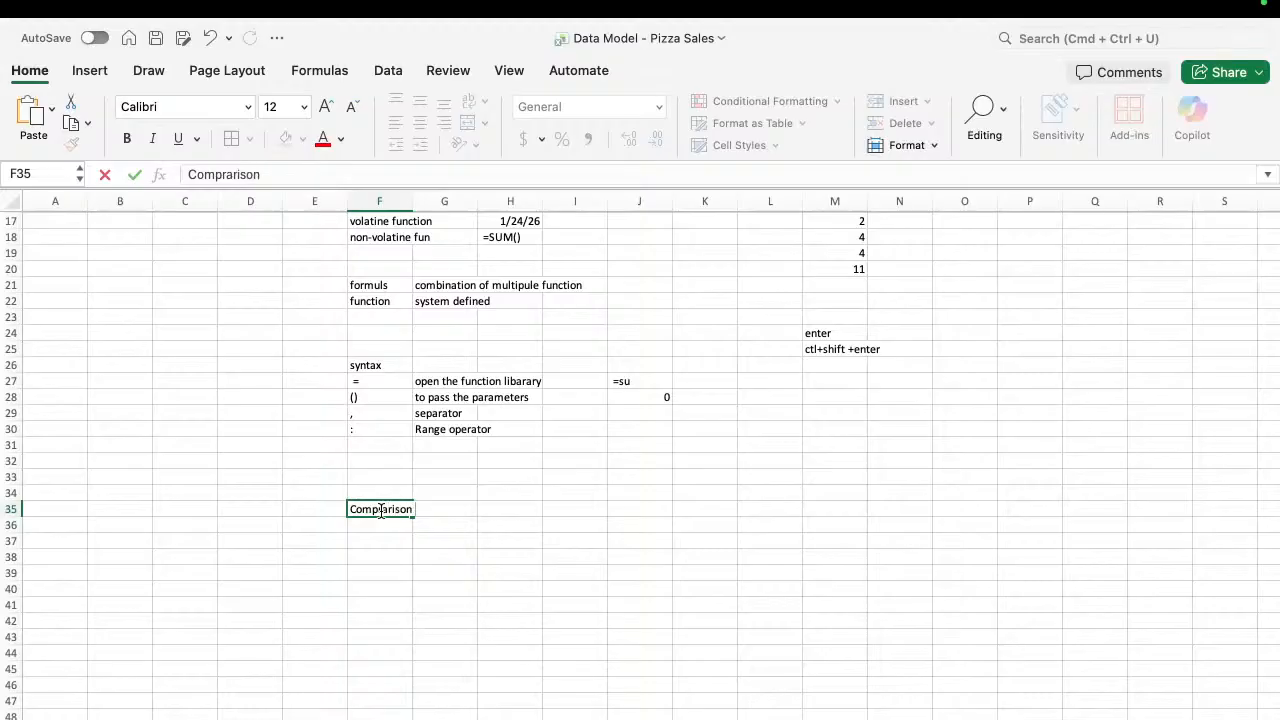
type(" operators")
key("Return")
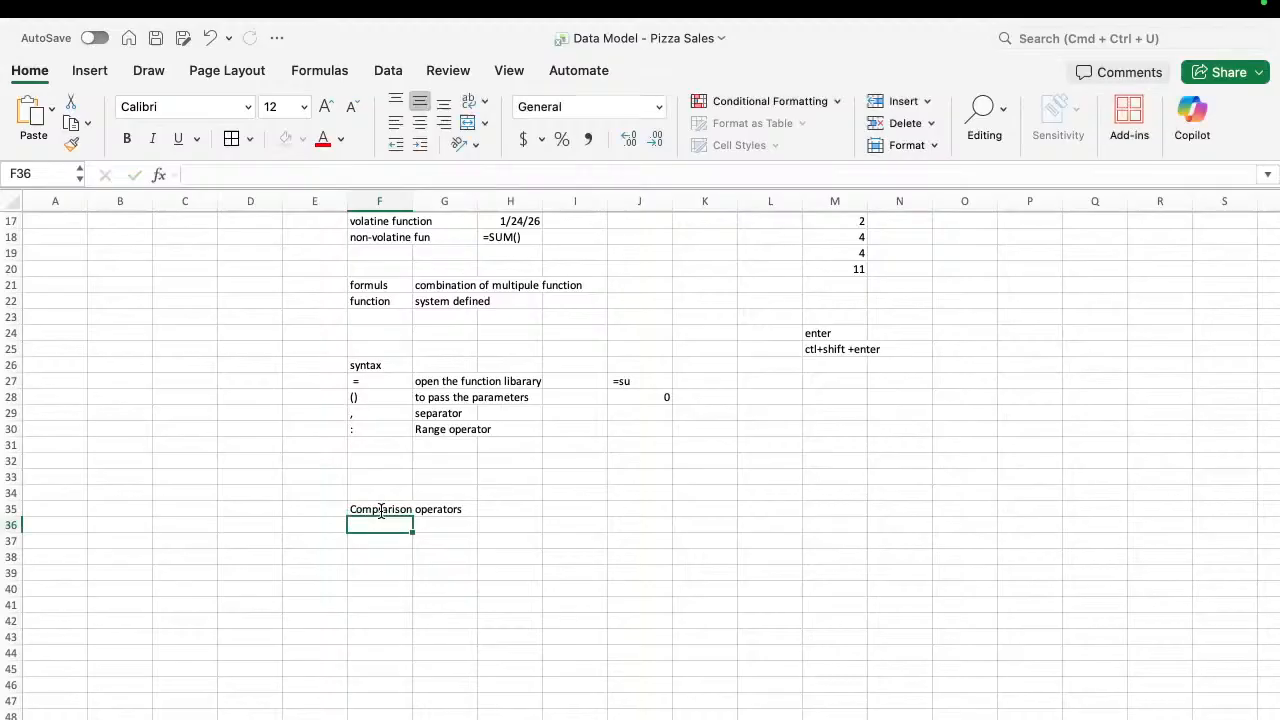
left_click(381, 509)
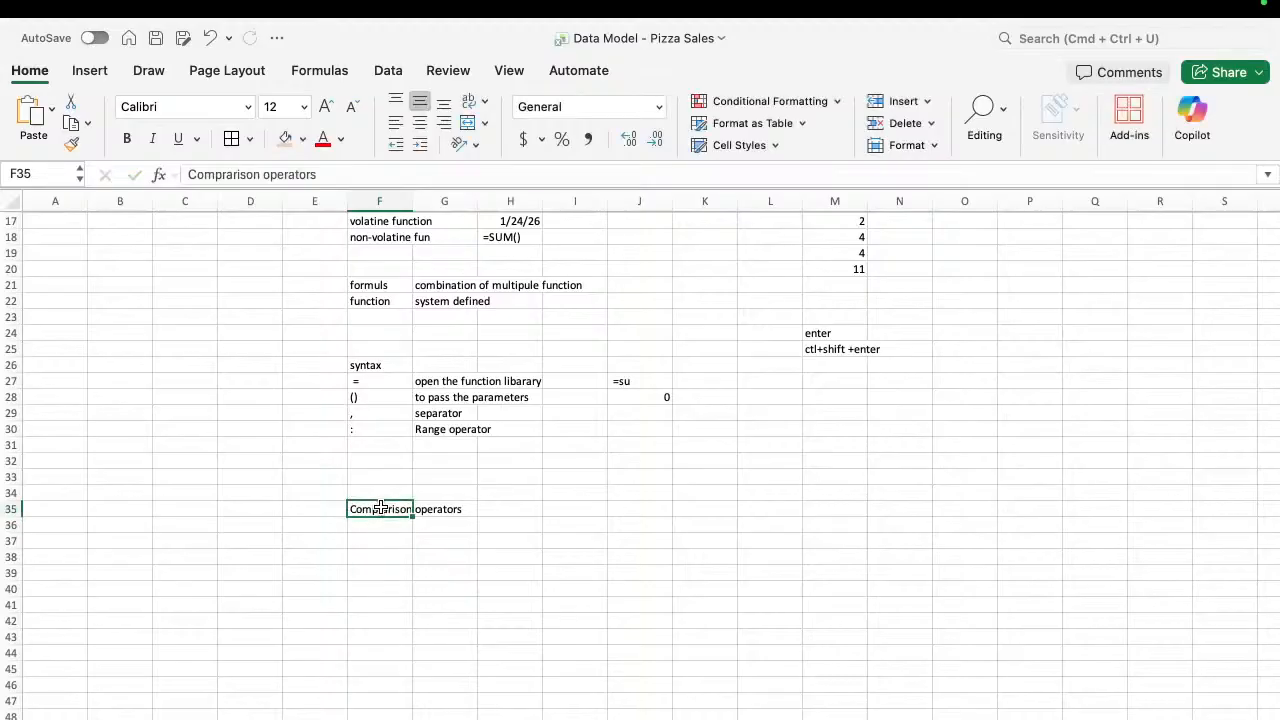
left_click(285, 138)
Enter the symbol ">" in cell F37 and its description "greater than" in G37.
left_click(391, 536)
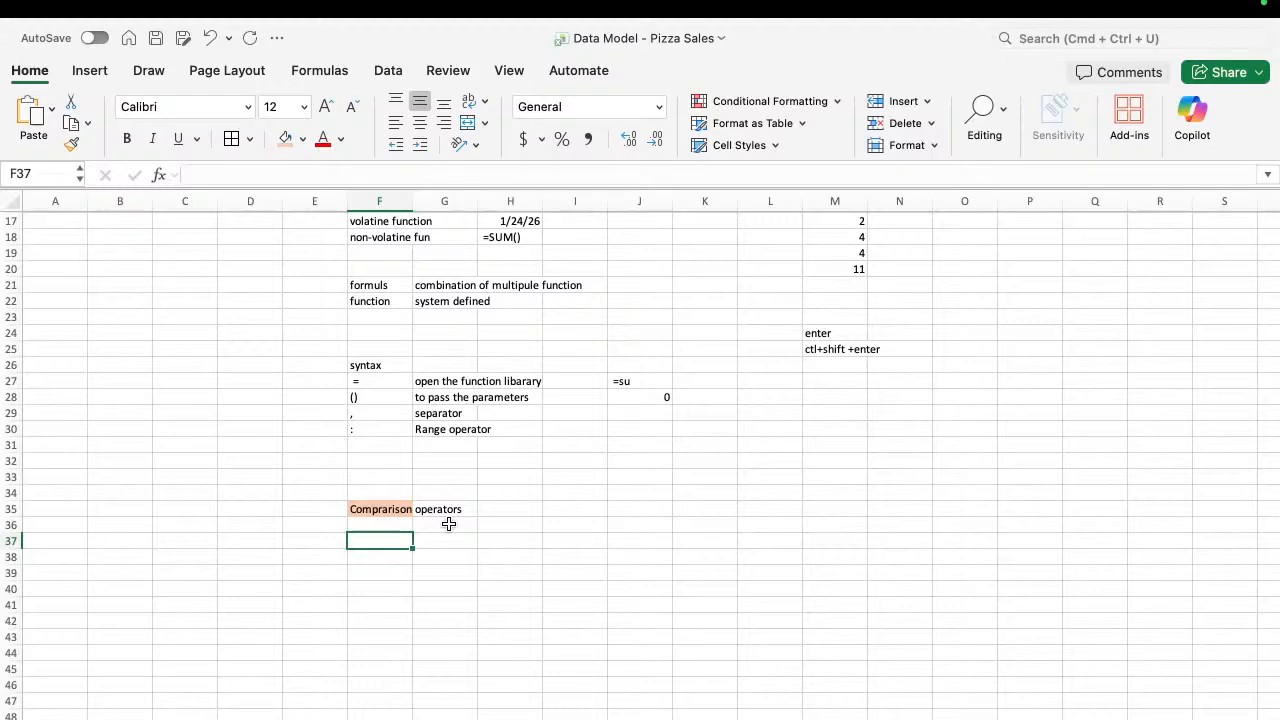
type(">")
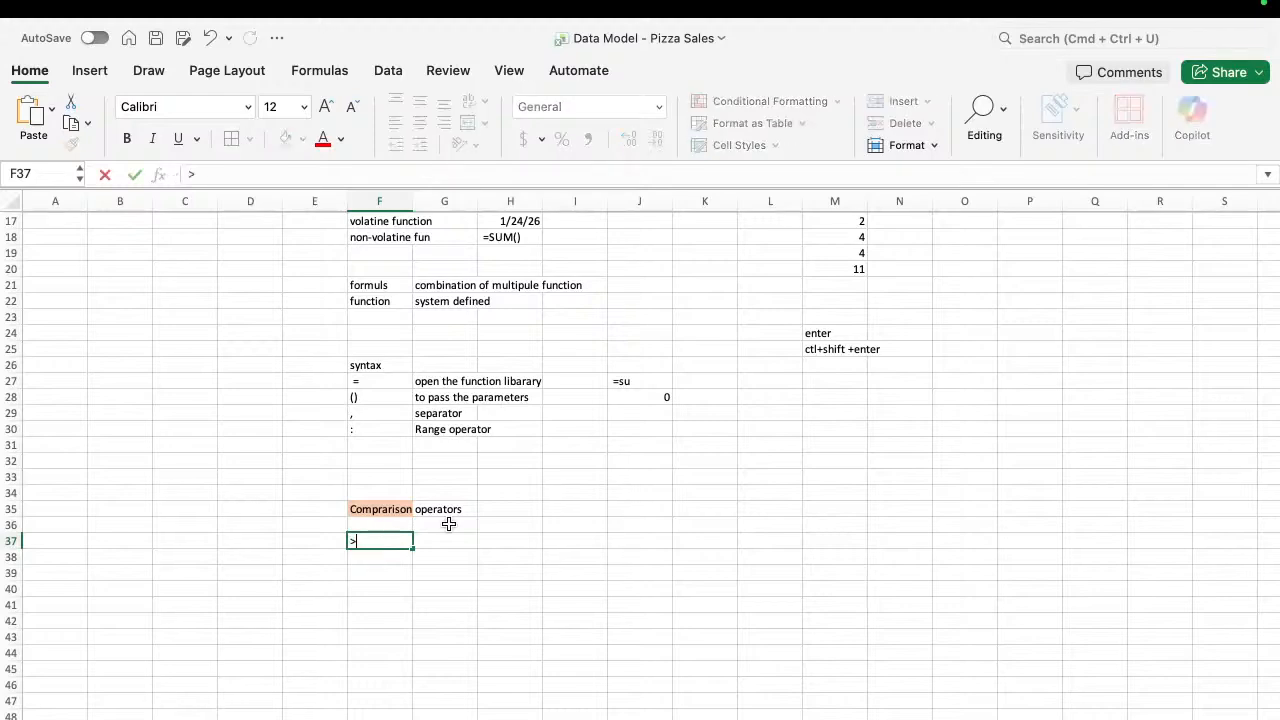
left_click(450, 540)
type("gre")
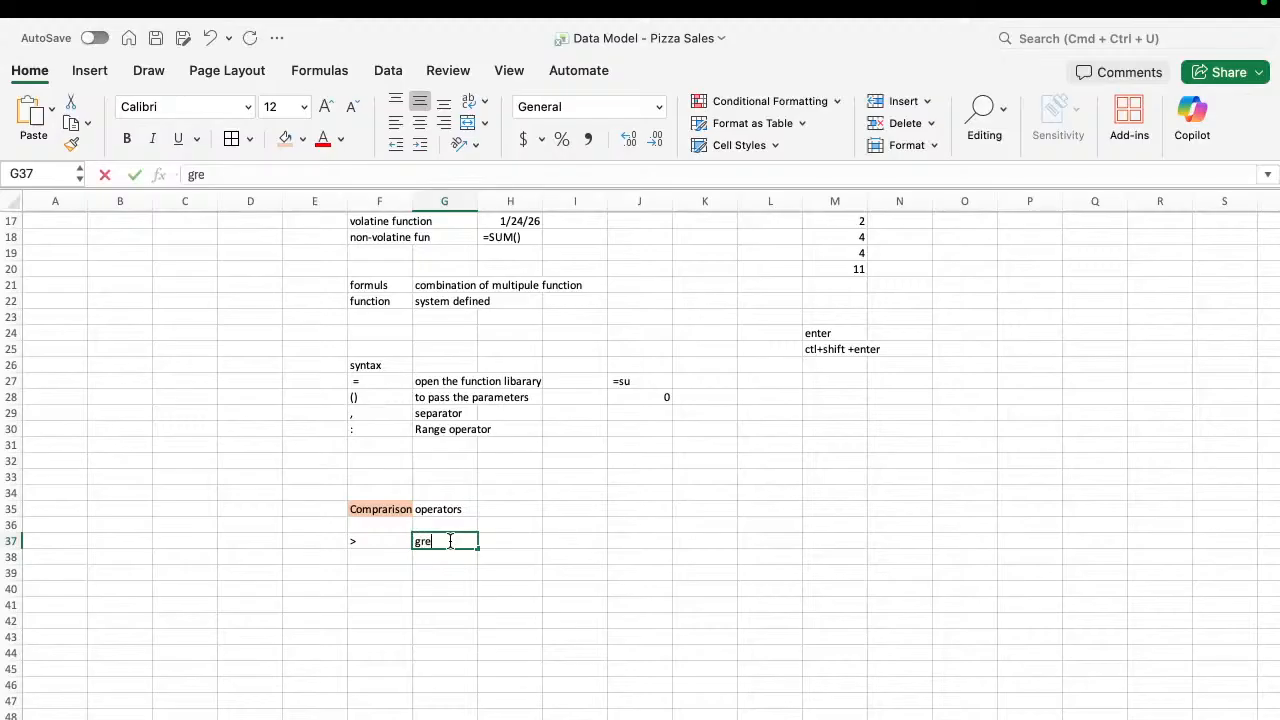
type("ater than")
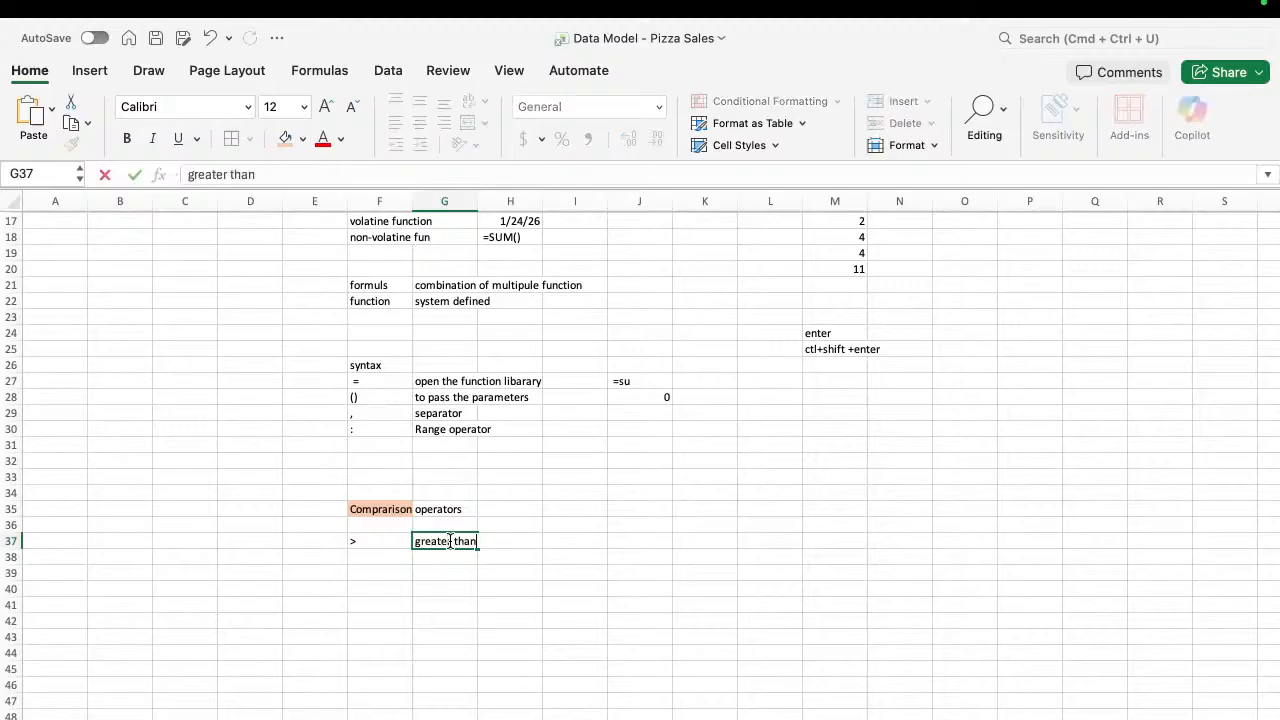
key("Return")
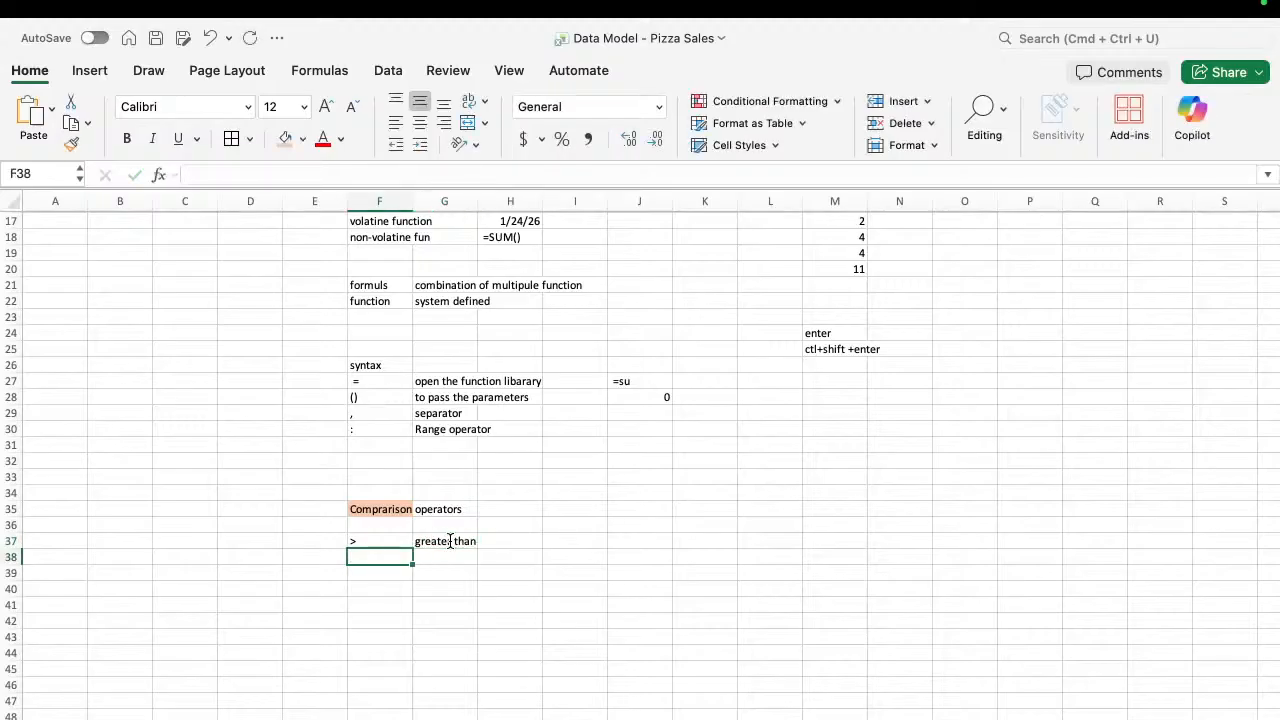
Enter the symbol "<" in cell F38 and its description "less than" in G38.
type("<")
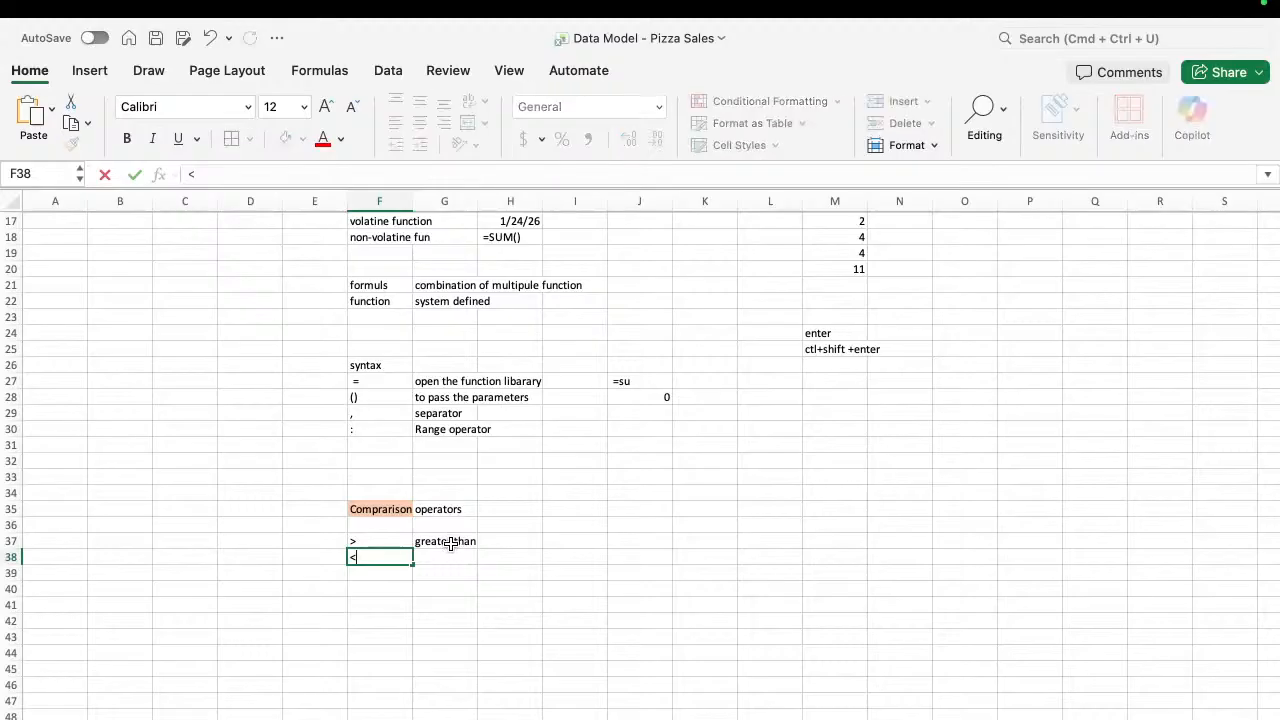
left_click(446, 557)
type("le")
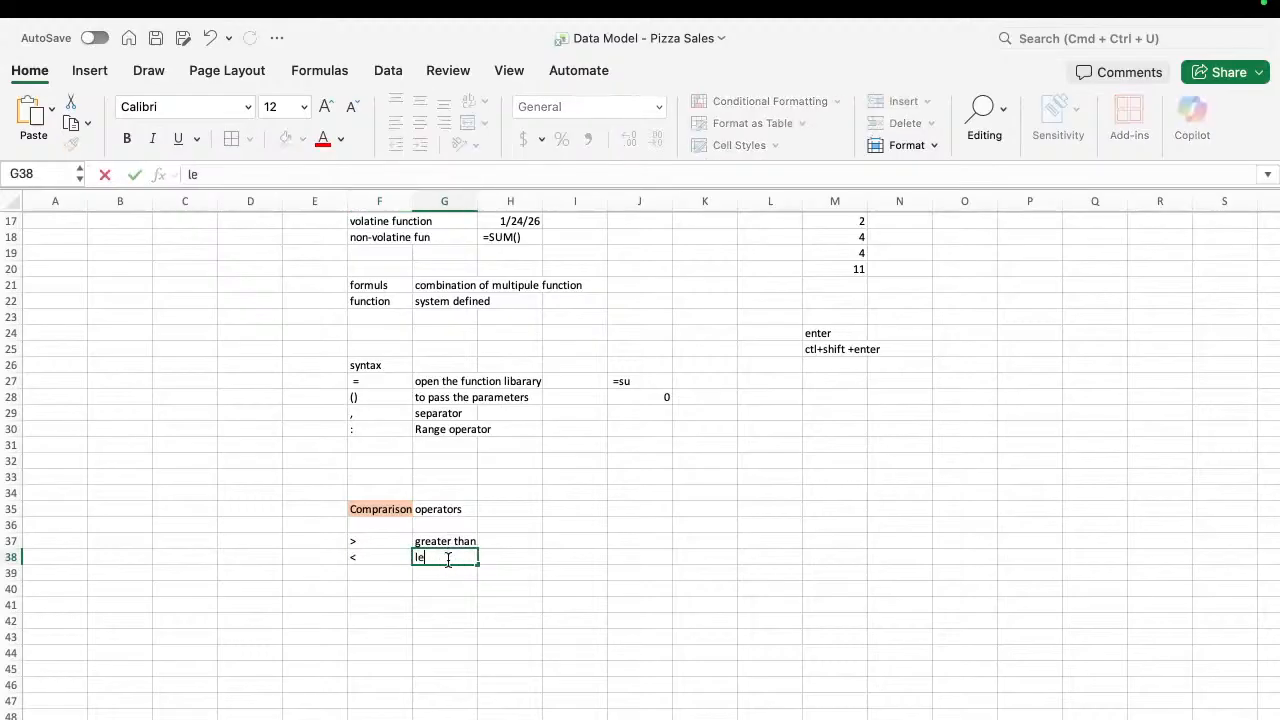
type("ss than")
key("Return")
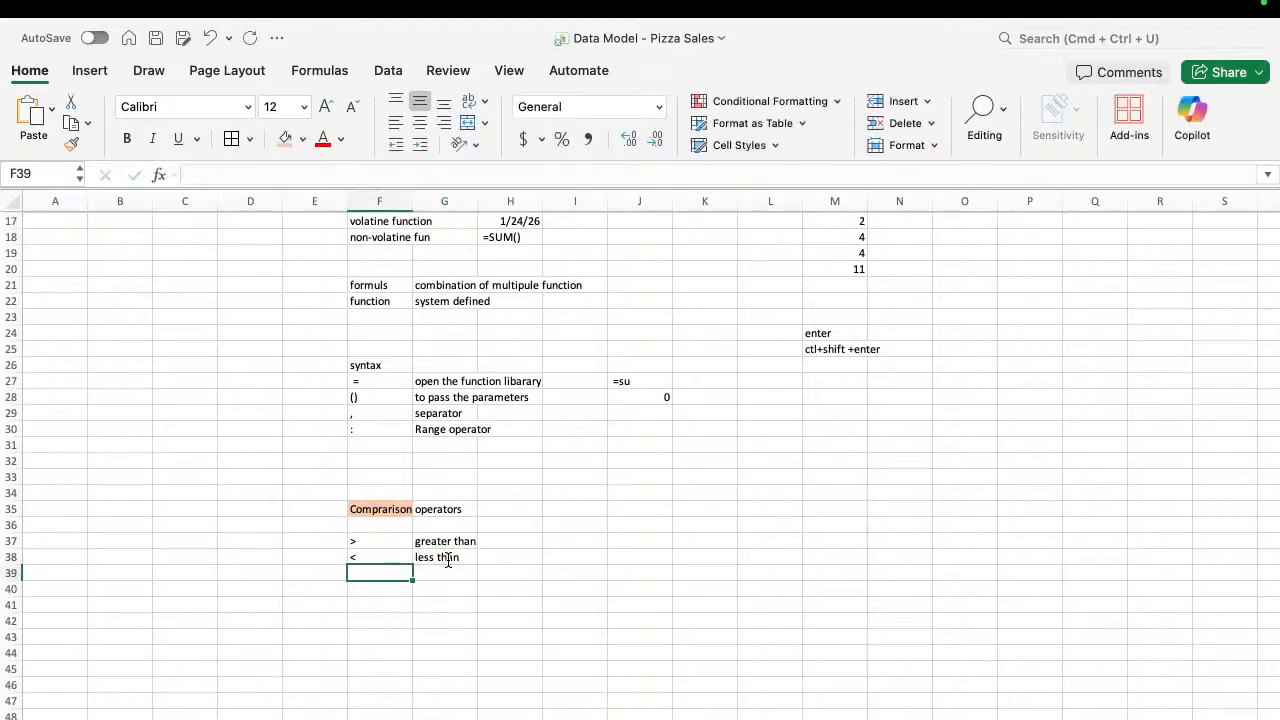
List the operators ">=", "<=" and "<>" in cells F39, F40 and F41.
type(">=")
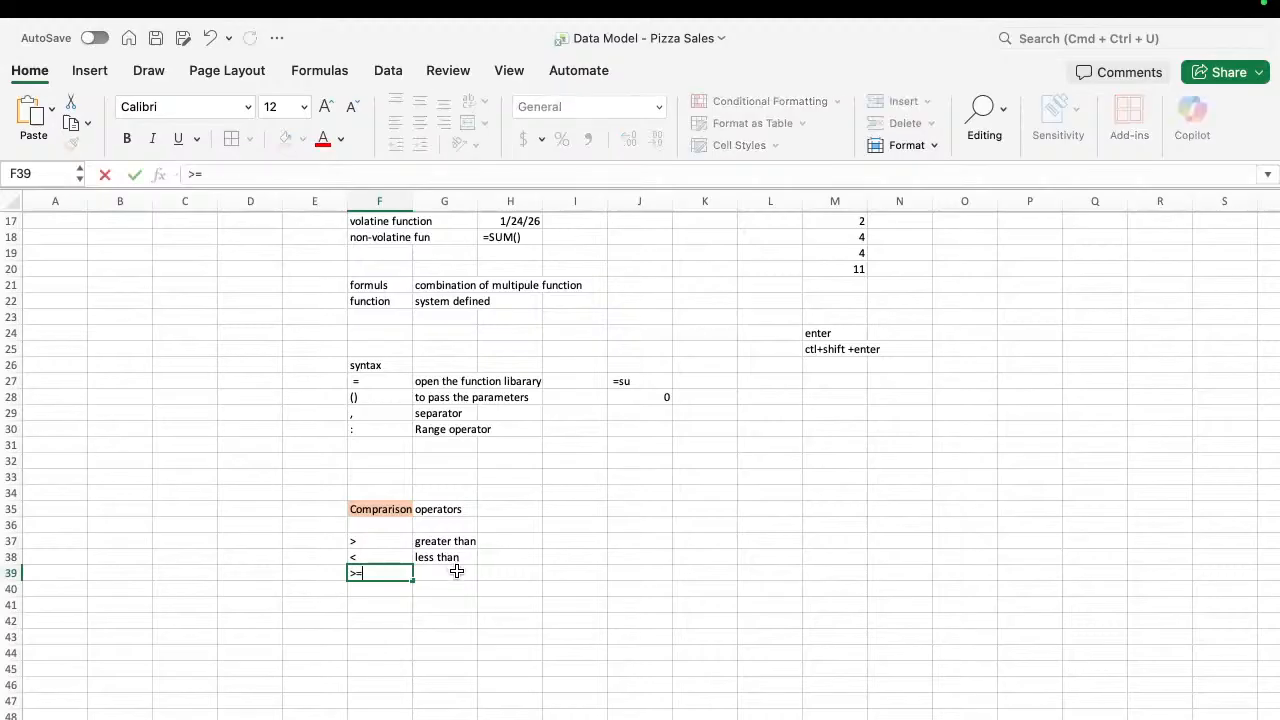
key("Tab")
left_click(372, 588)
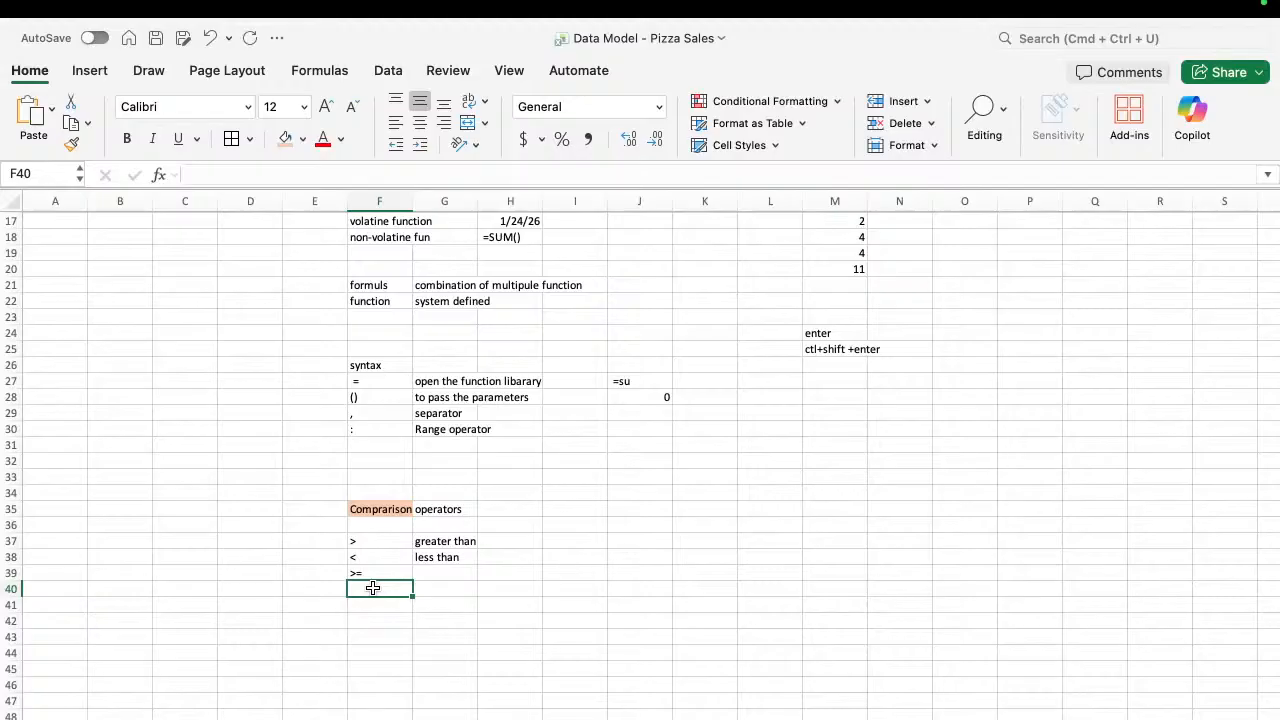
type("<=")
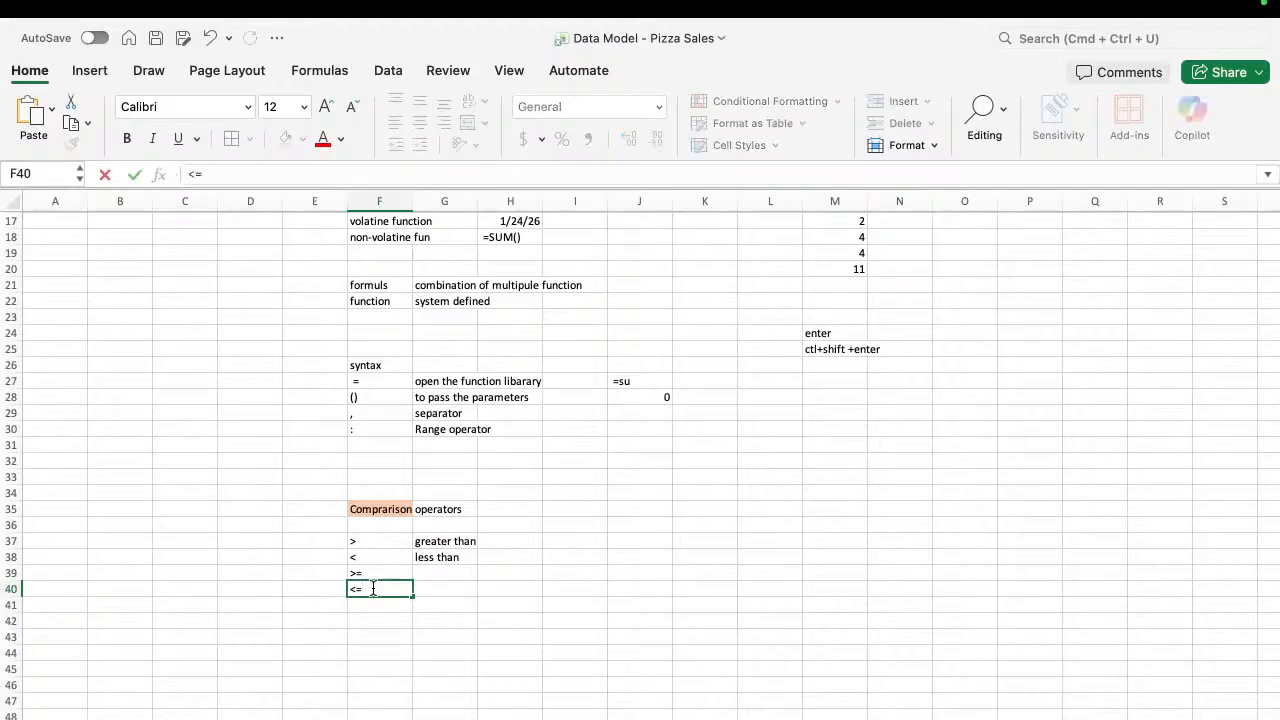
key("Return")
type("<>")
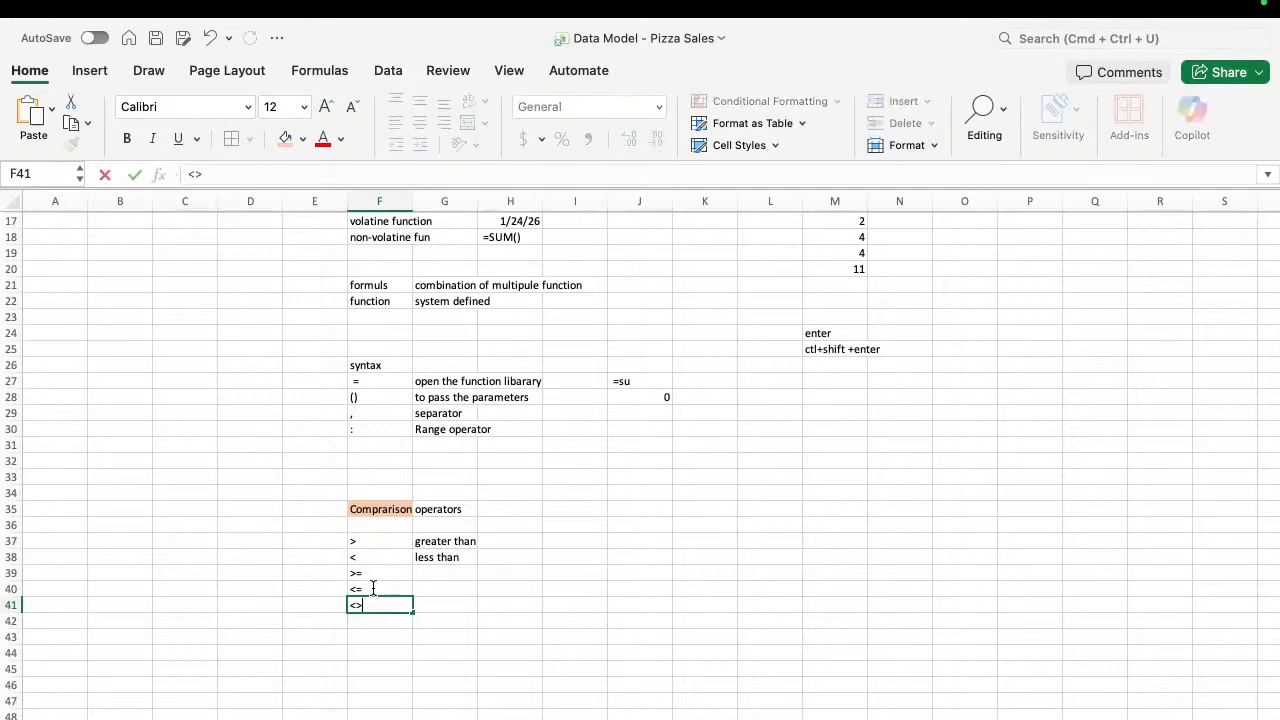
key("Return")
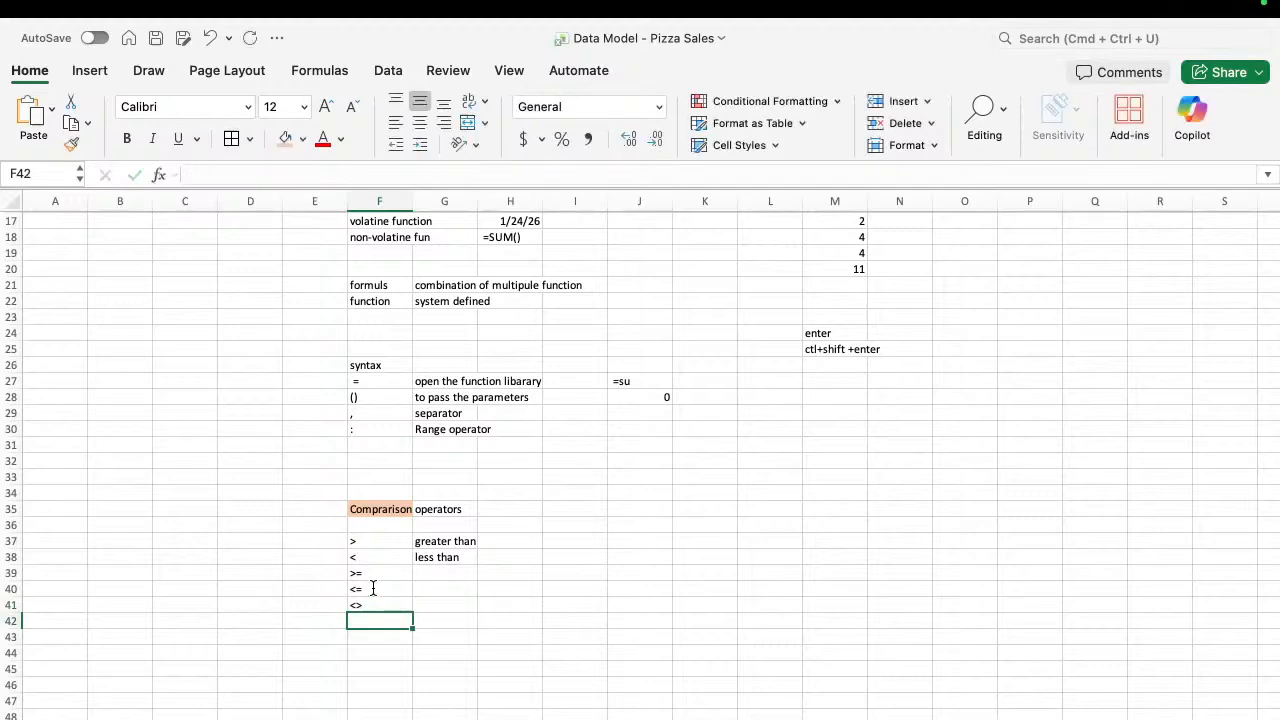
Enter the equals sign as plain text in cell F42, with a space in front of it and no cell reference.
type("=")
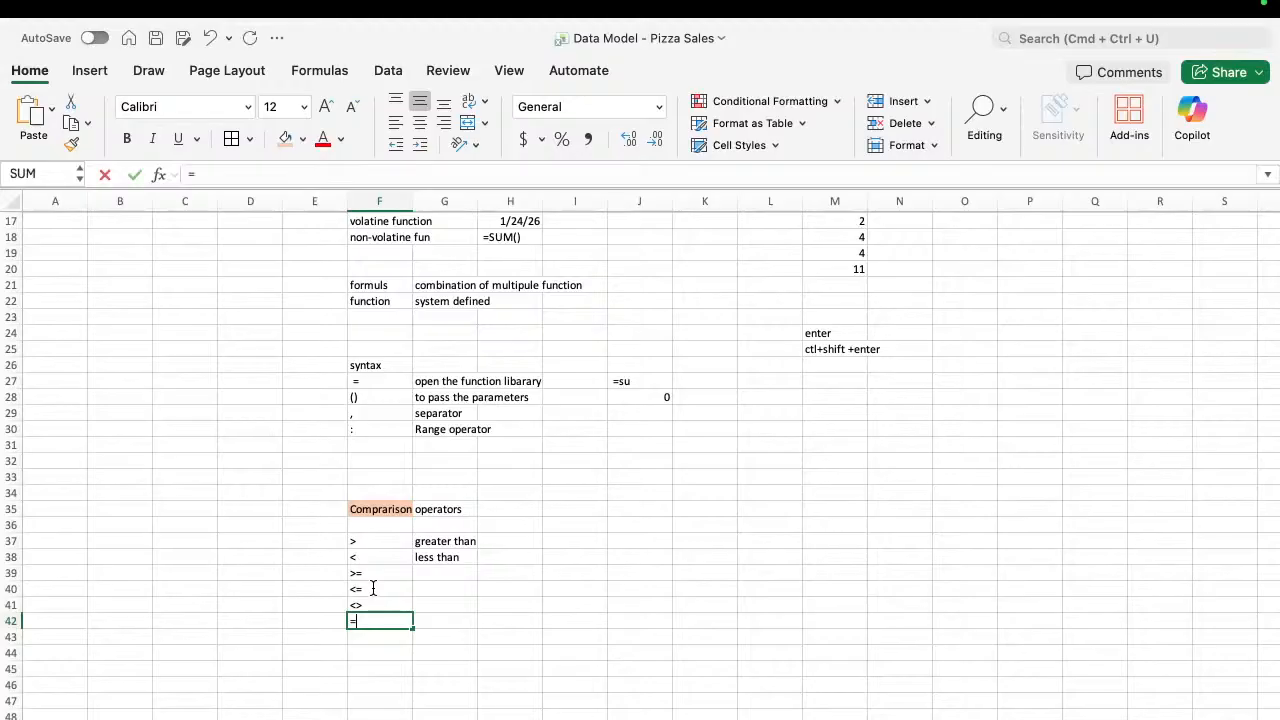
left_click(526, 579)
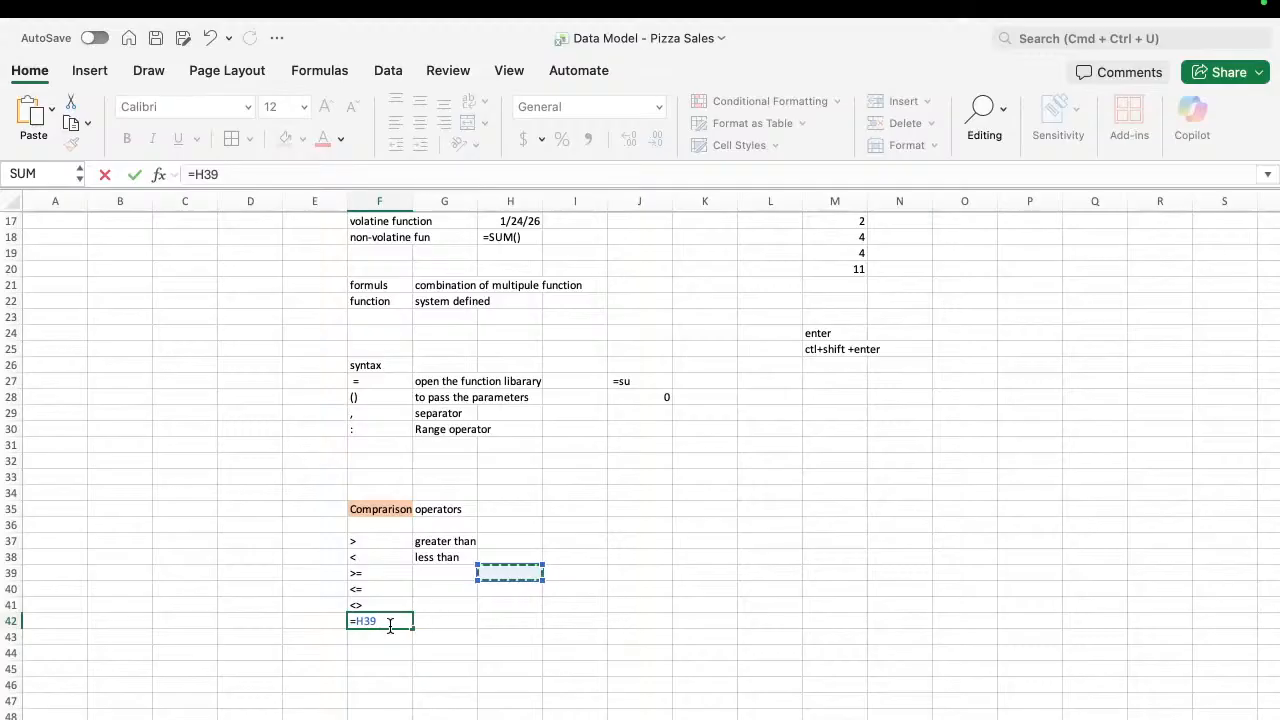
key("BackSpace")
key("BackSpace")
key("BackSpace")
key("Left")
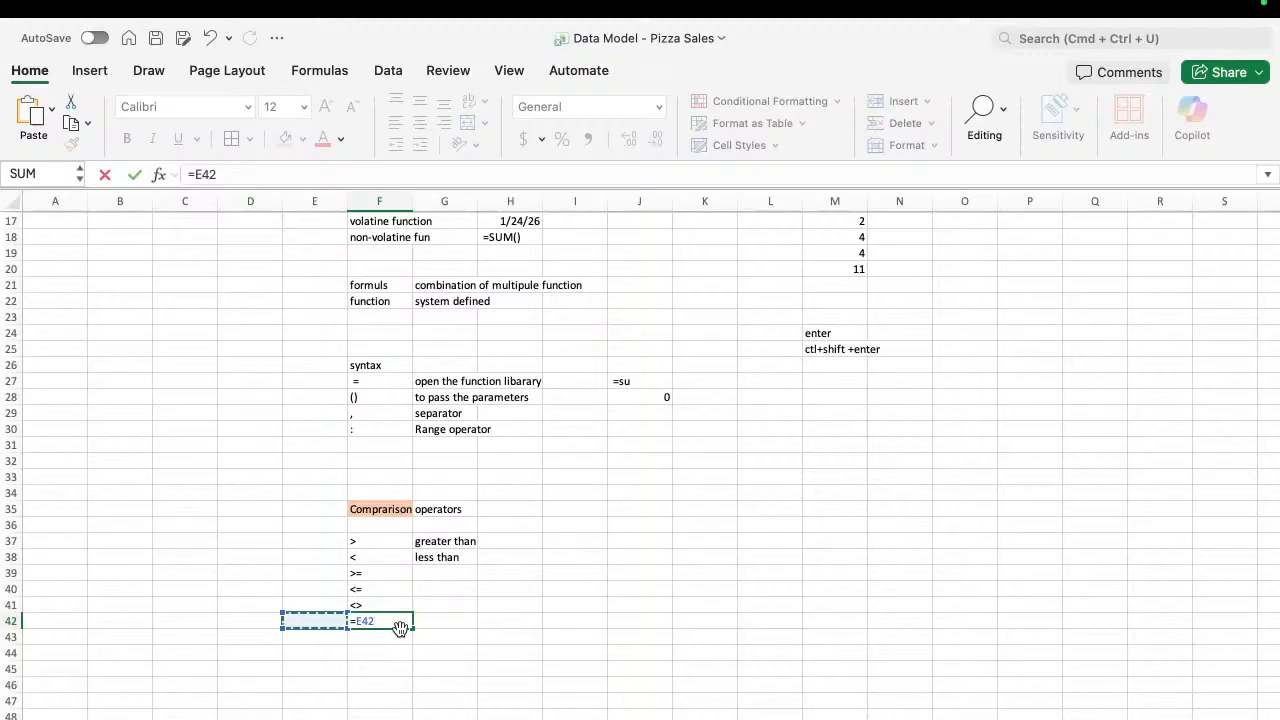
key("BackSpace")
key("BackSpace")
key("BackSpace")
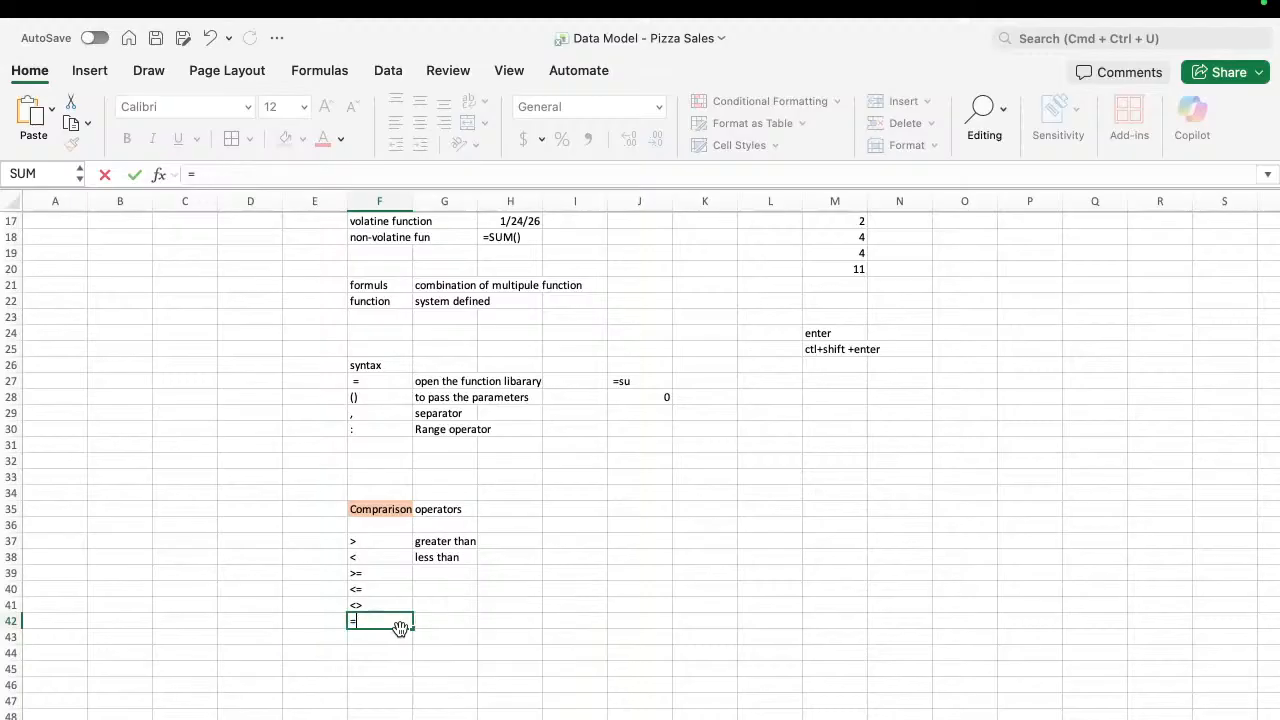
left_click(185, 172)
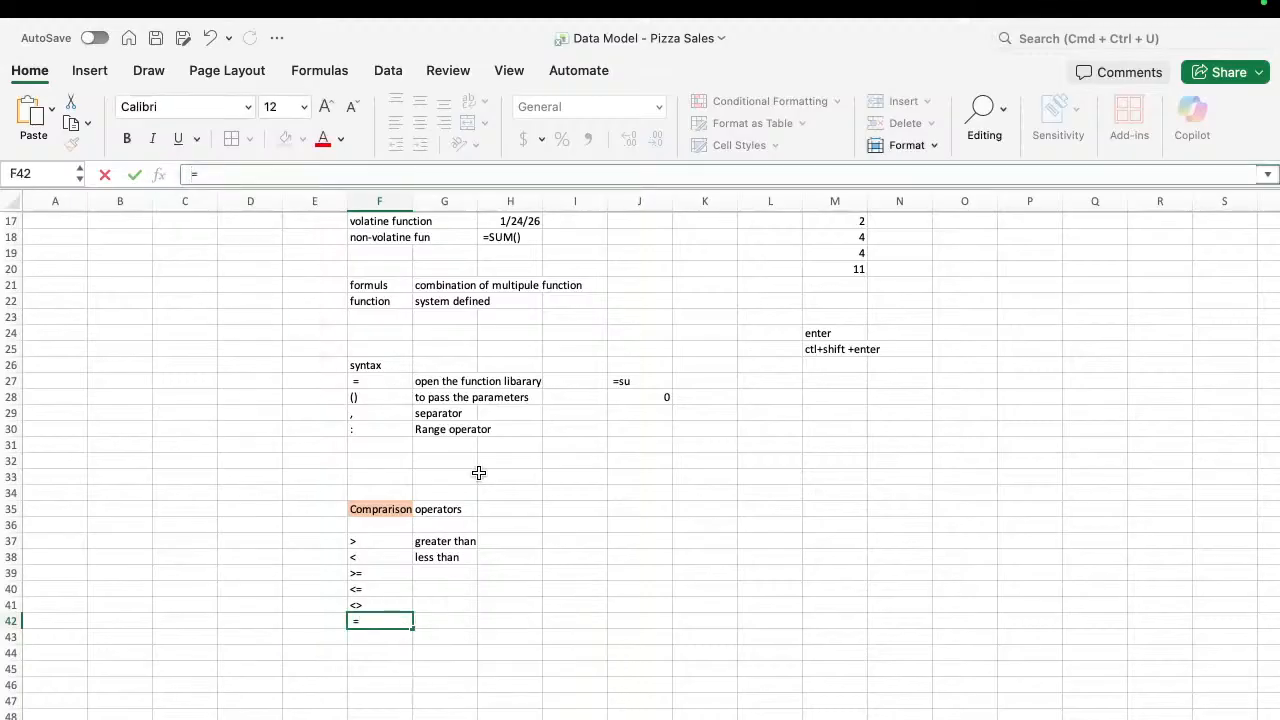
key("Return")
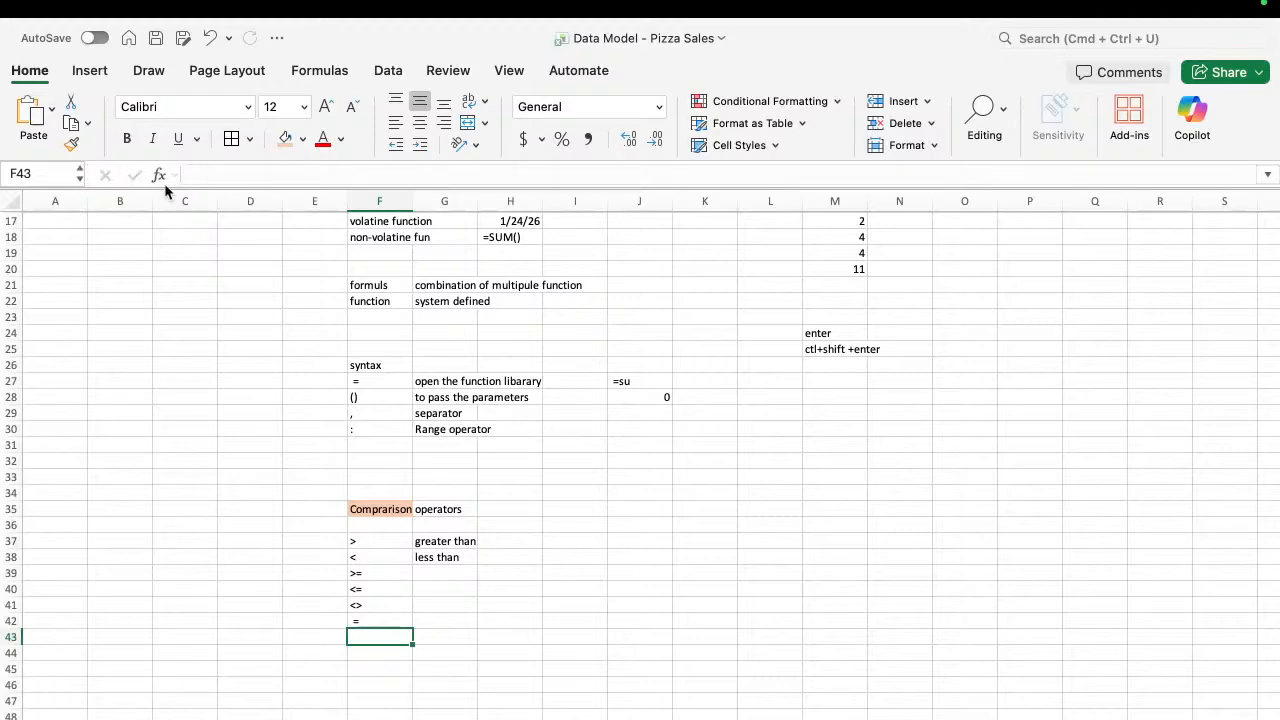
Browse the list of available functions in the Formula Builder and close it without inserting one.
left_click(232, 175)
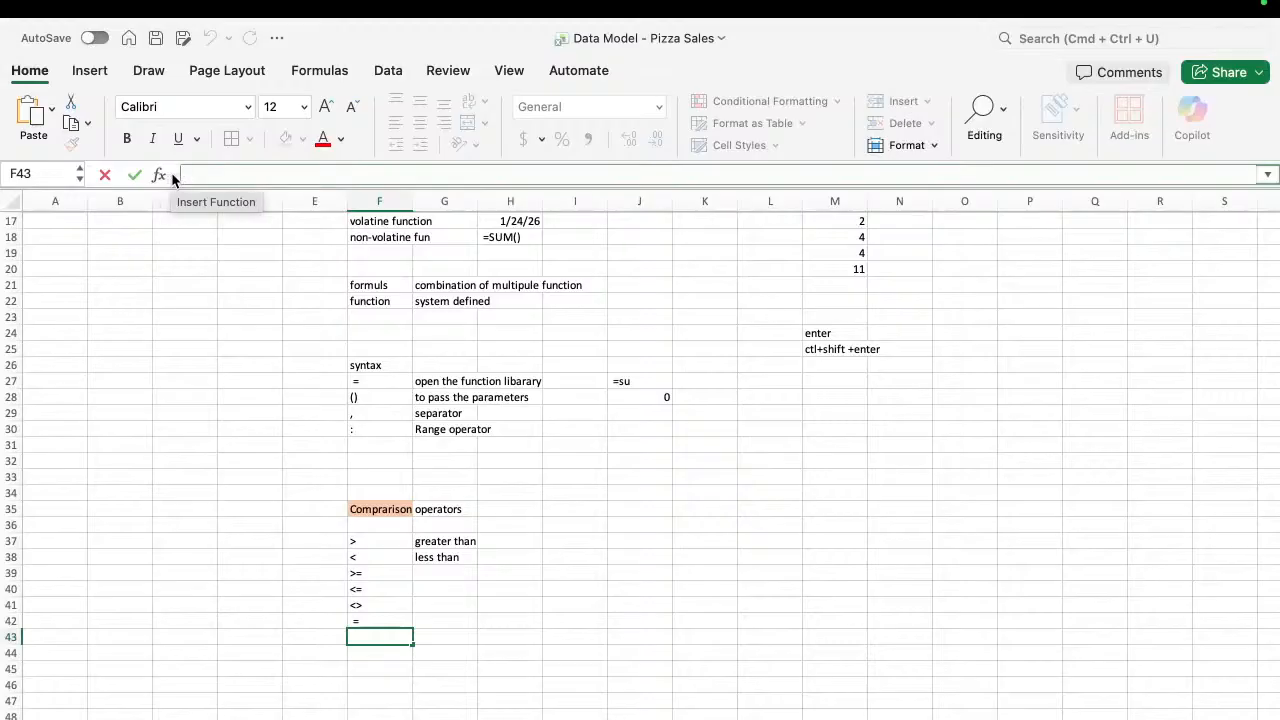
left_click(175, 174)
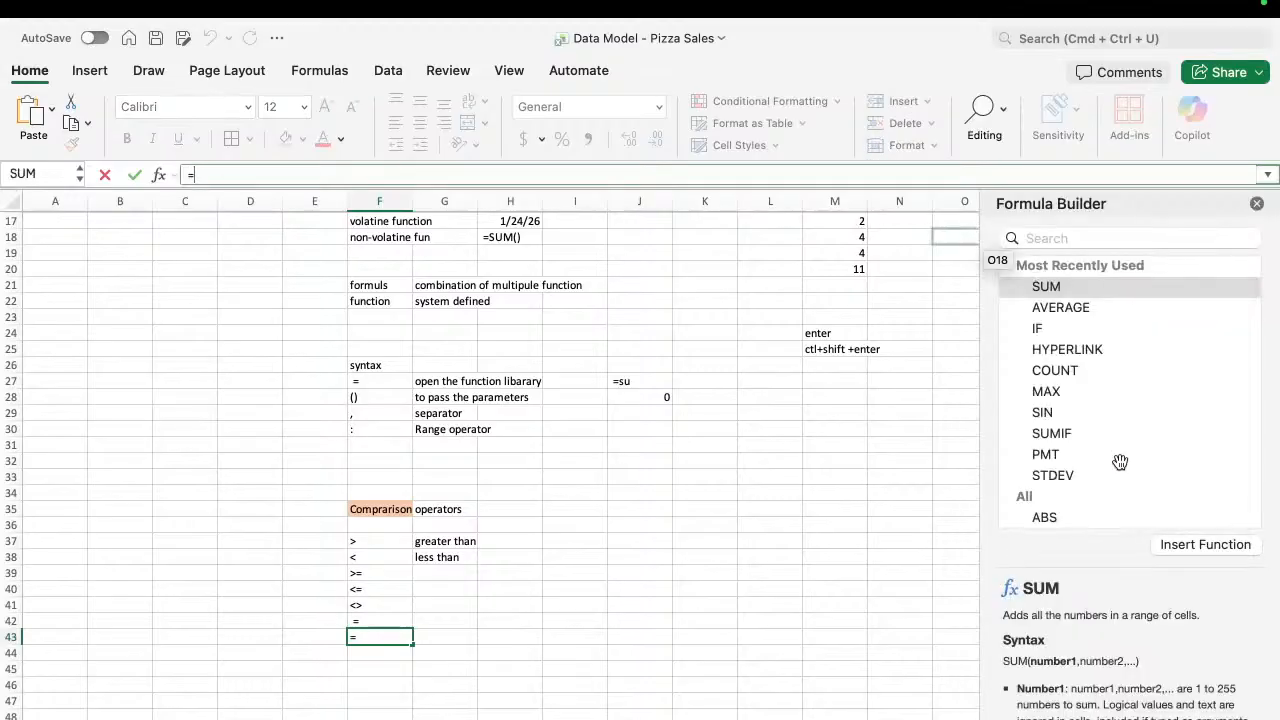
scroll(1120, 455, "down", 10)
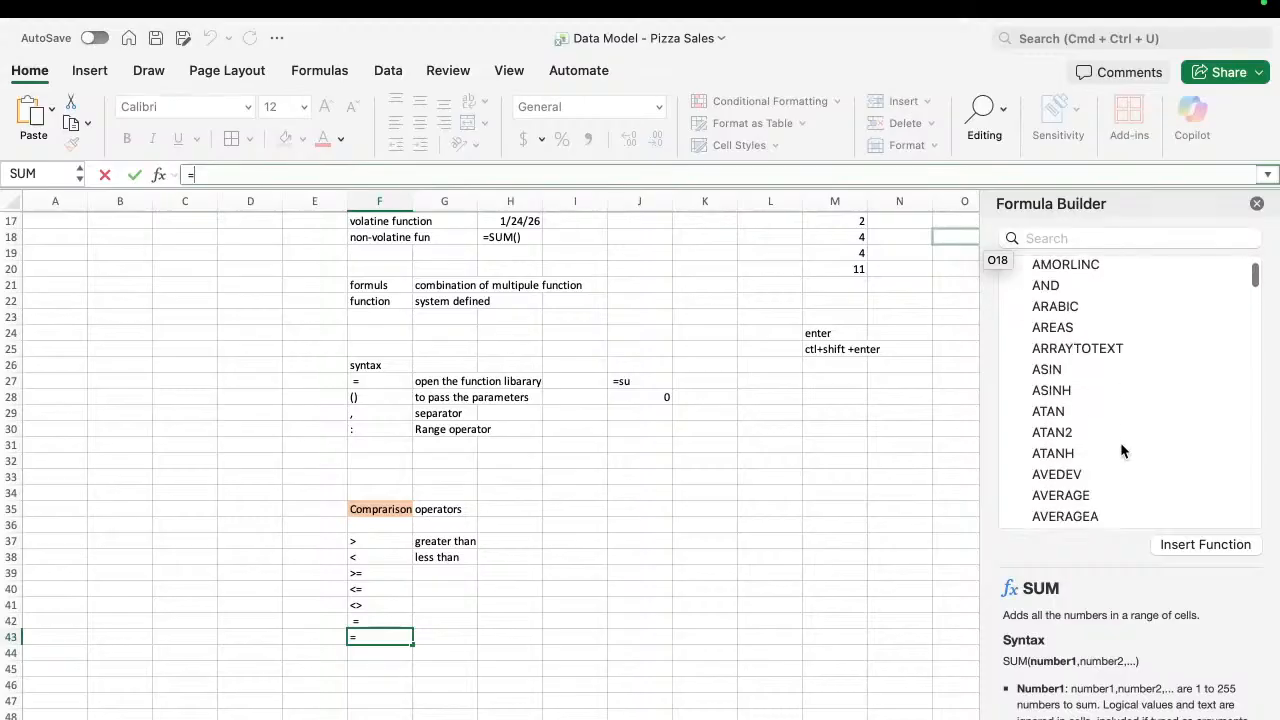
scroll(1120, 446, "down", 5)
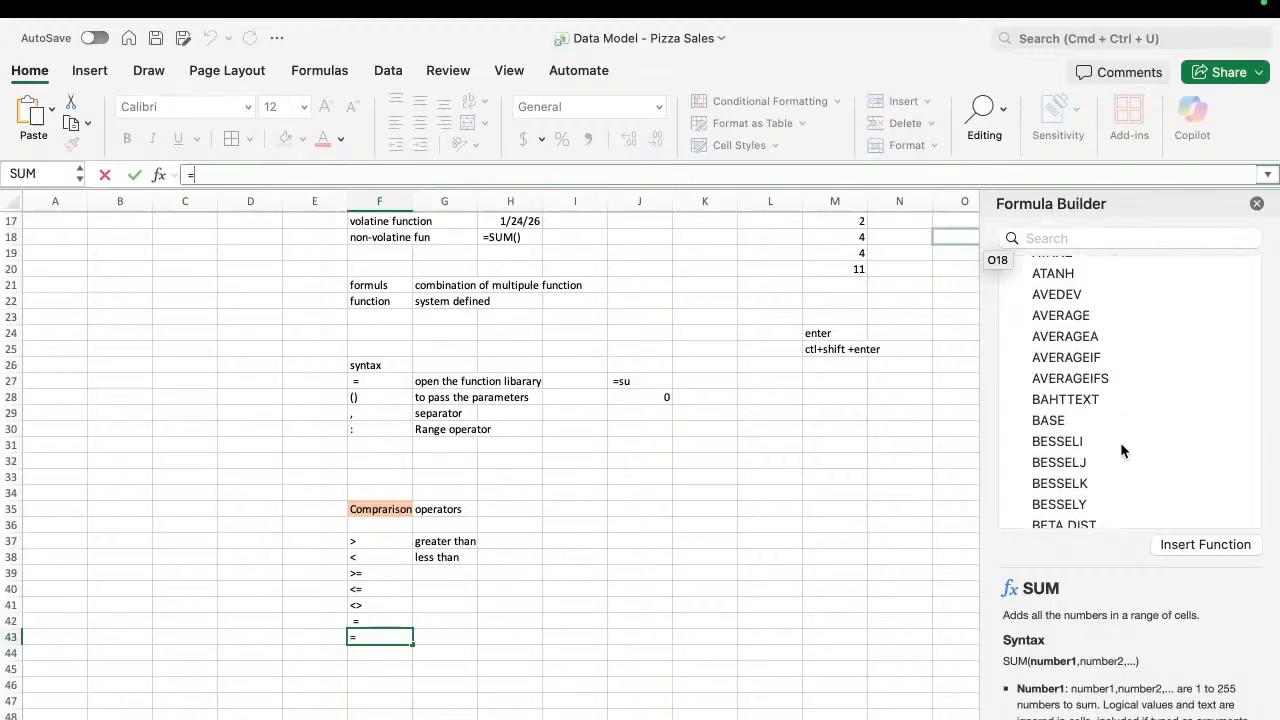
scroll(1120, 446, "down", 5)
scroll(1120, 447, "down", 4)
scroll(1120, 447, "up", 15)
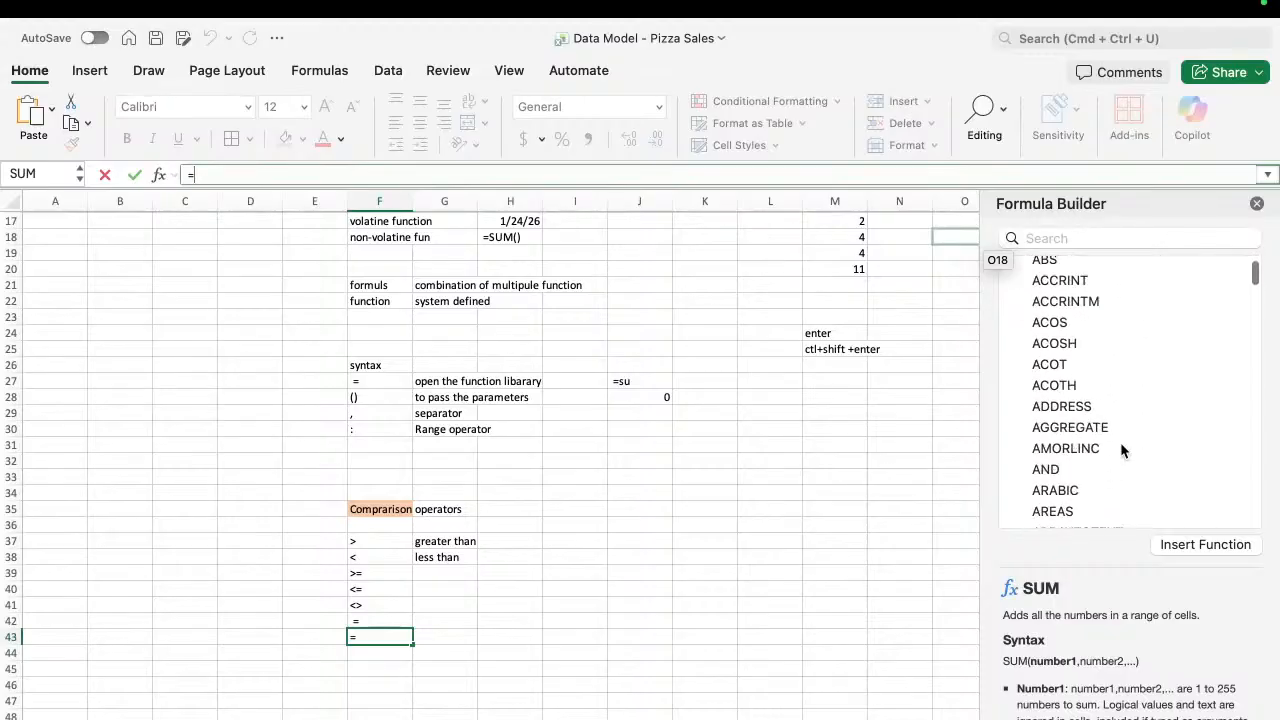
left_click(1257, 205)
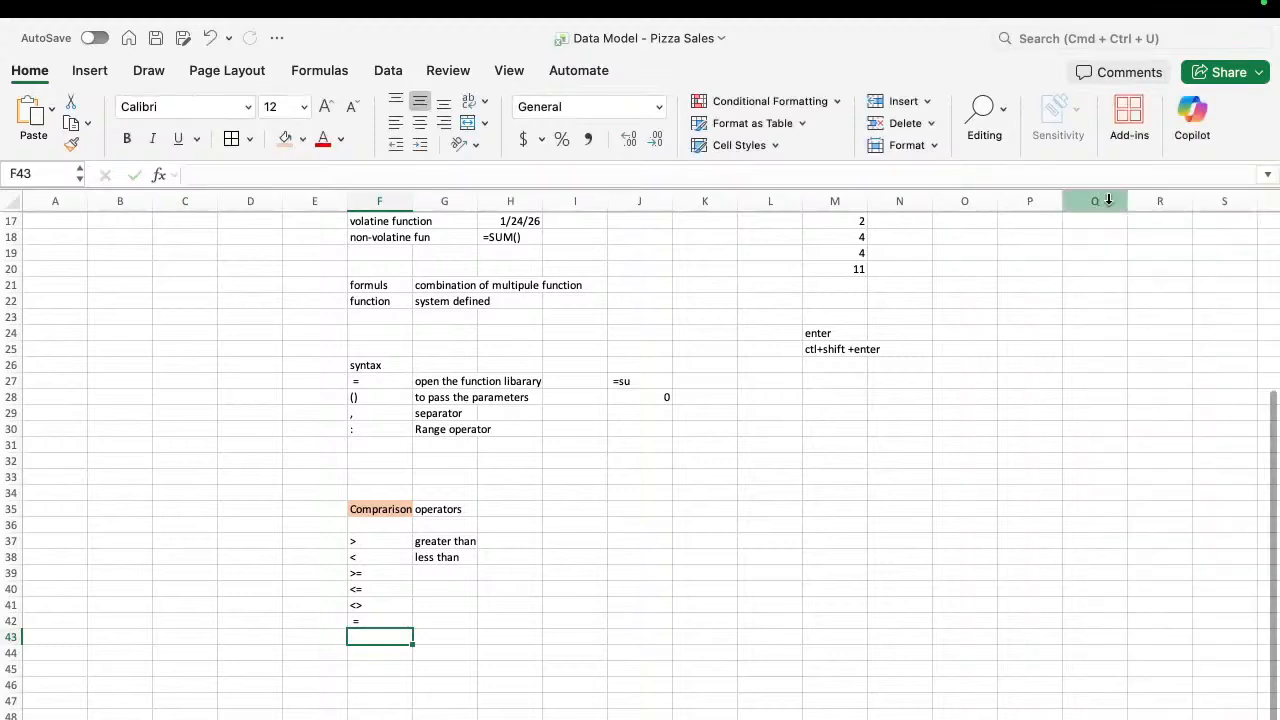
Add up cells M16 to M20 in cell M21 by entering =SUM(M16:M20) through the formula bar.
left_click(213, 171)
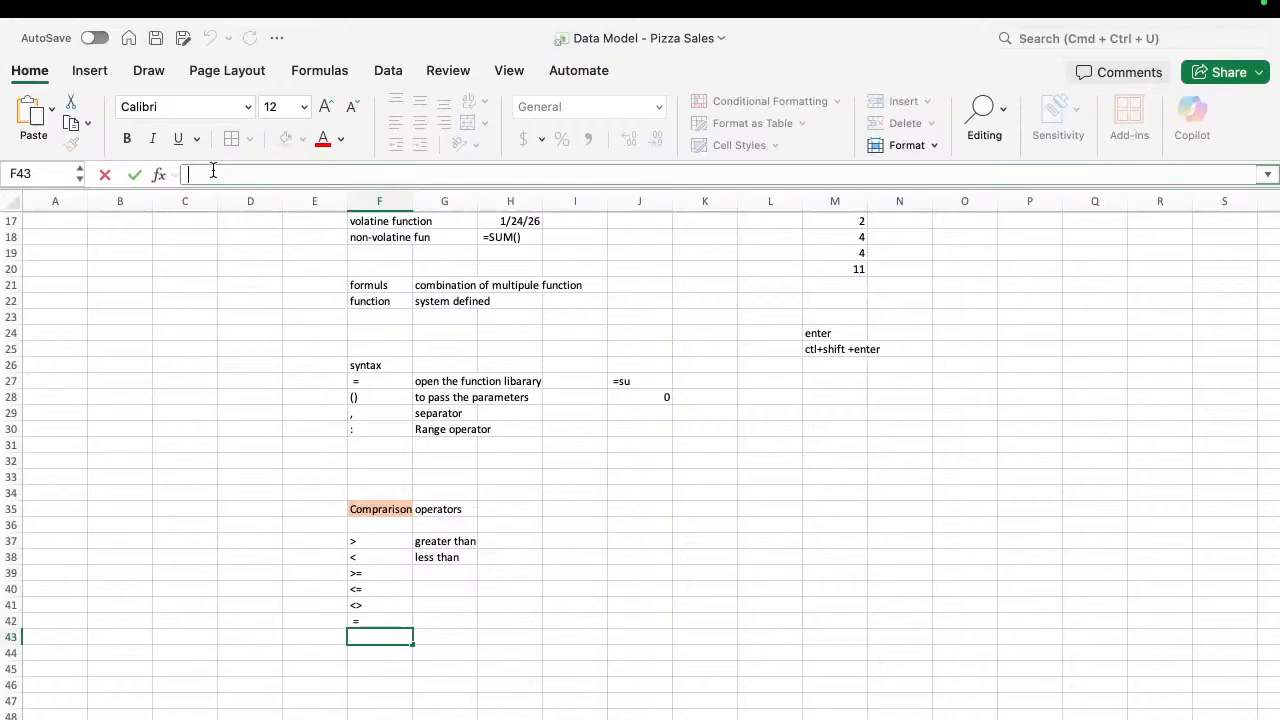
left_click(860, 284)
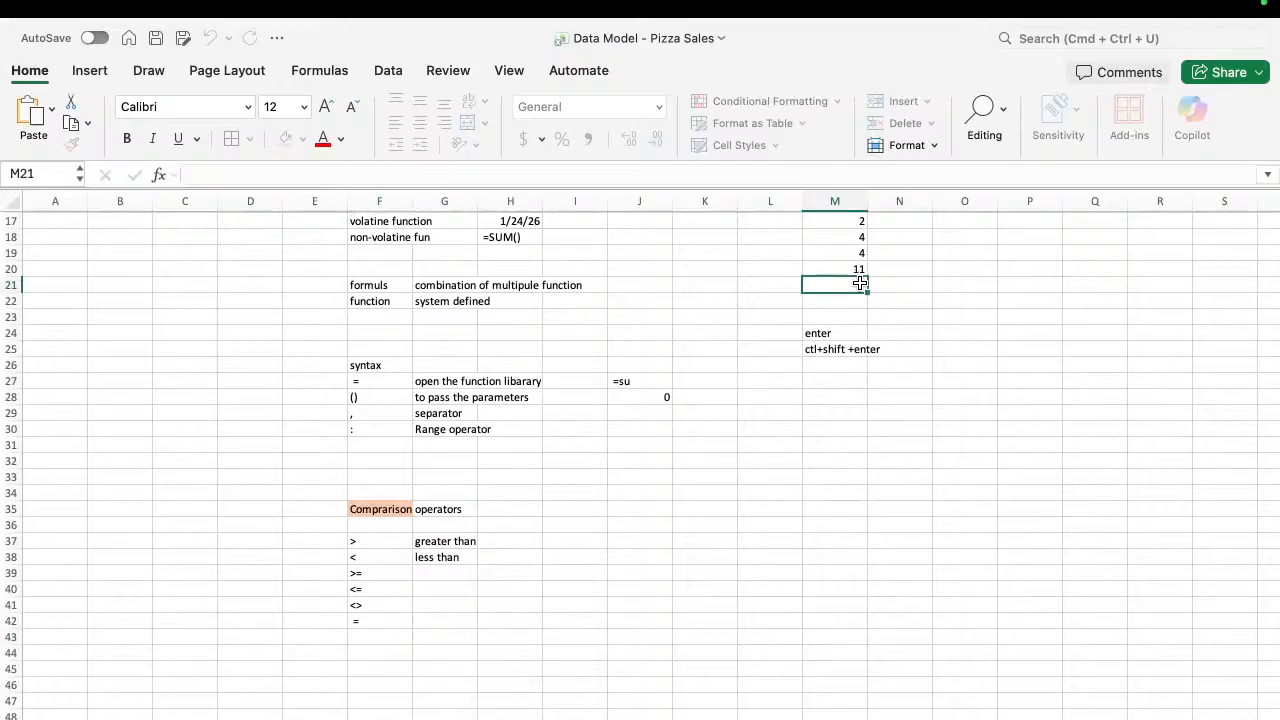
left_click(217, 173)
type("=")
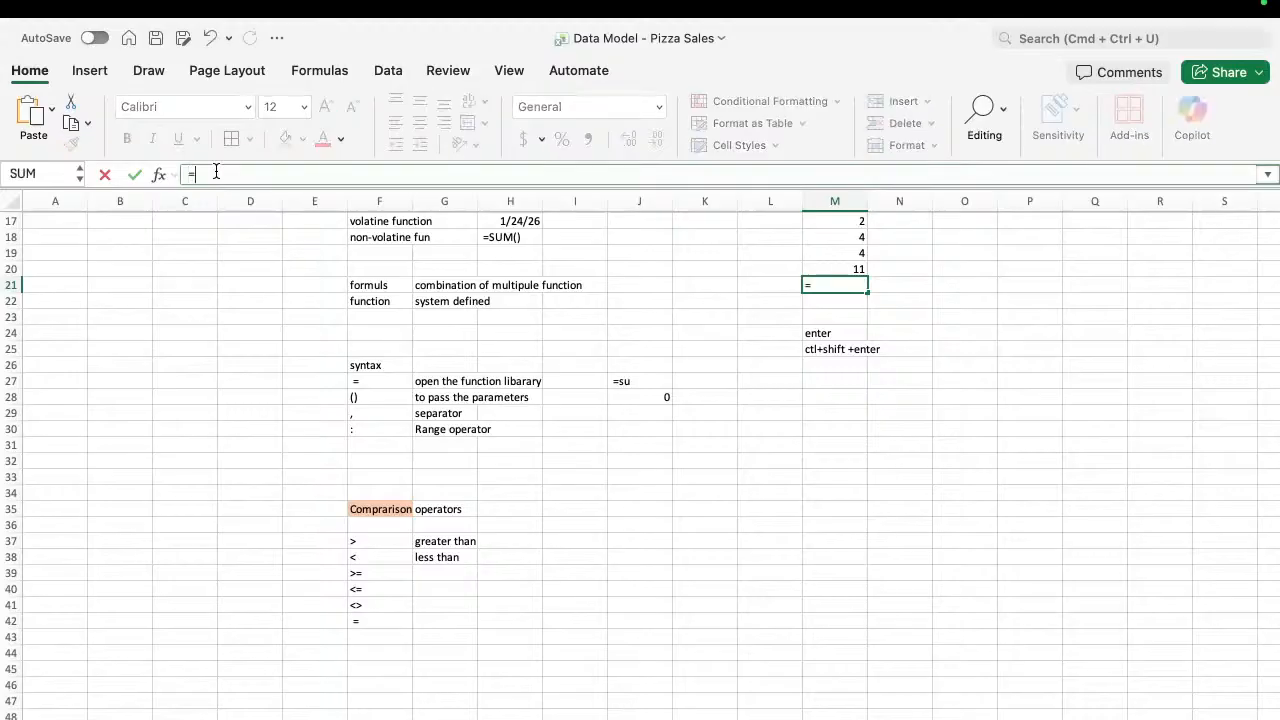
type("sum")
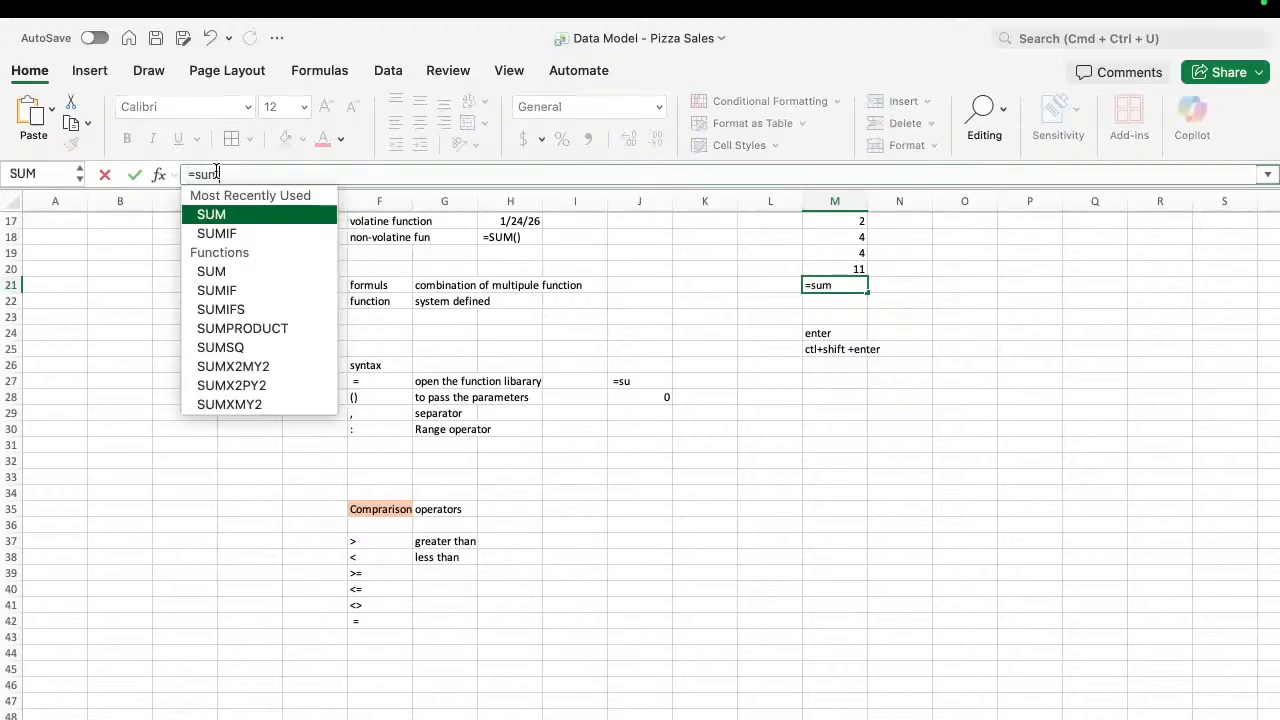
key("Tab")
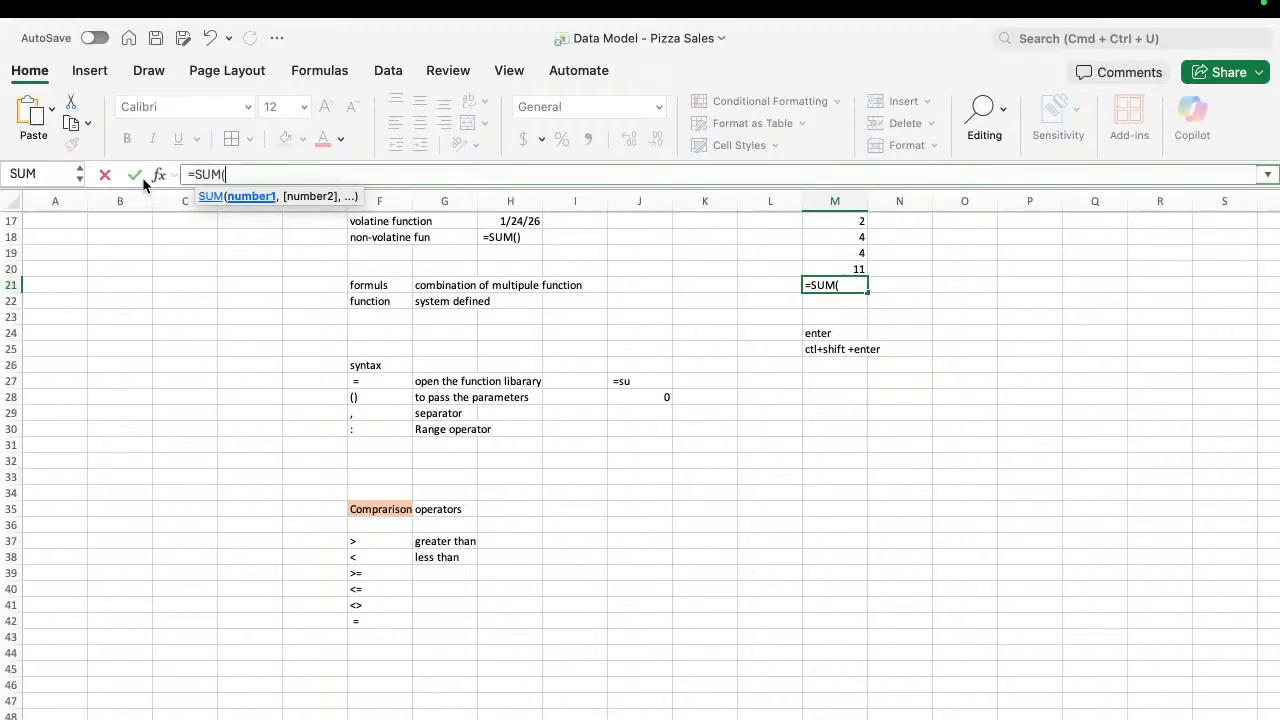
left_click(851, 258)
key("Up")
key("Up")
key("Up")
key("Up")
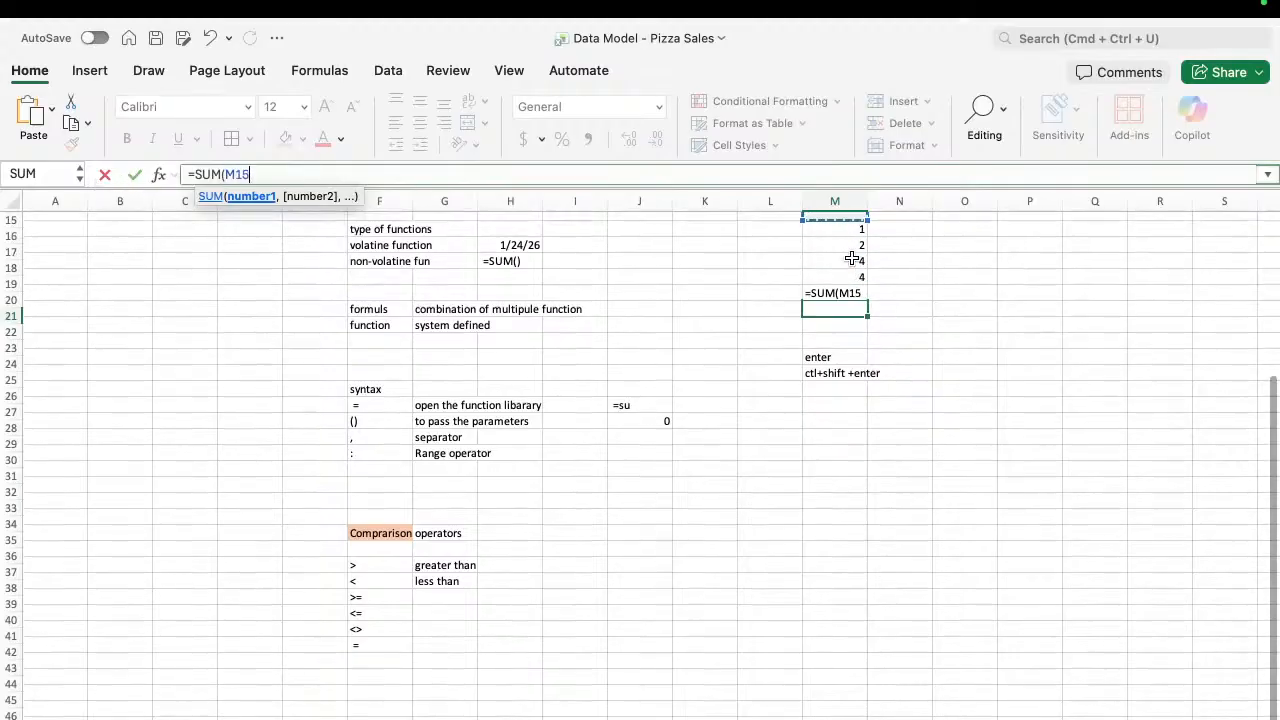
key("Down")
key("shift+Down")
key("shift+Down")
key("shift+Down")
key("shift+Down")
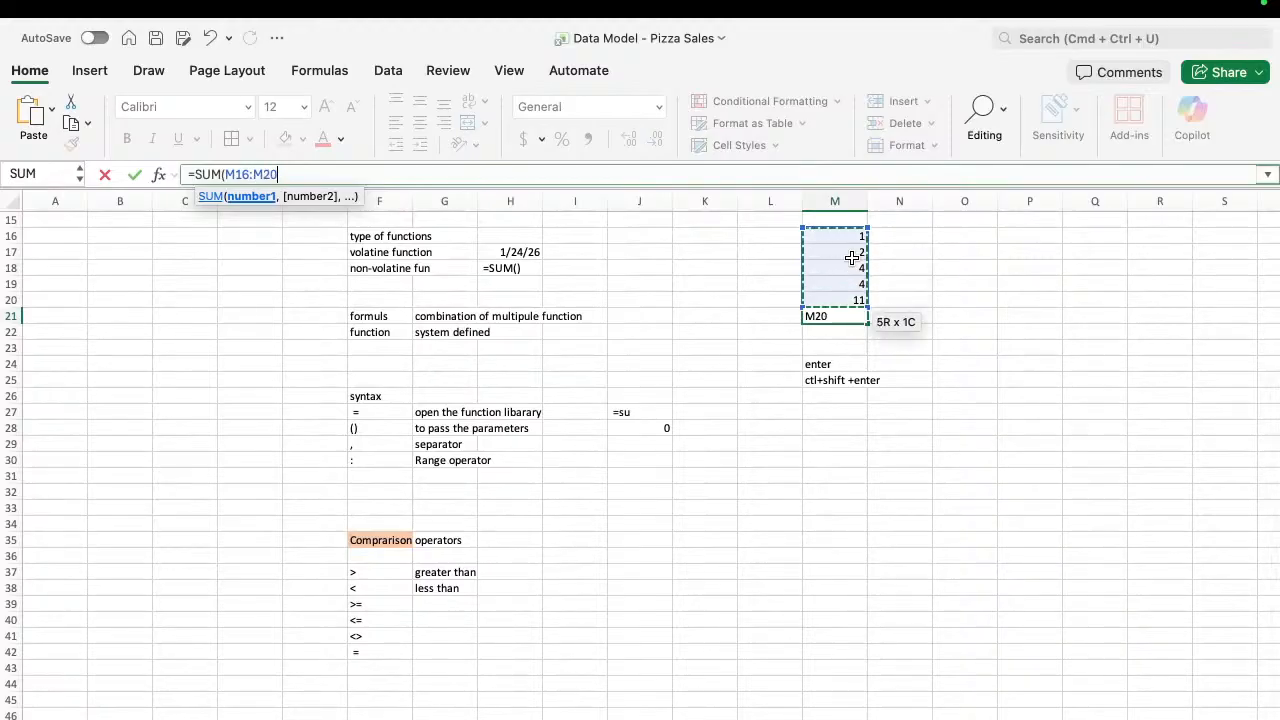
type(")")
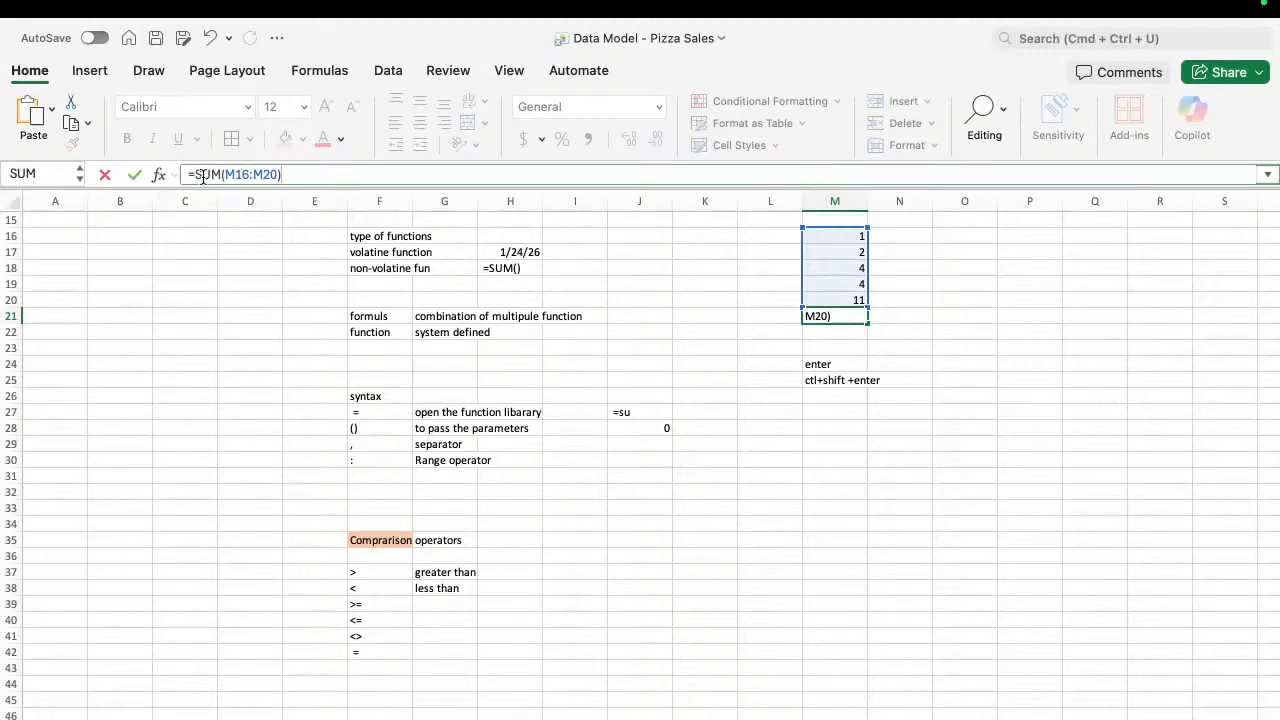
left_click(134, 176)
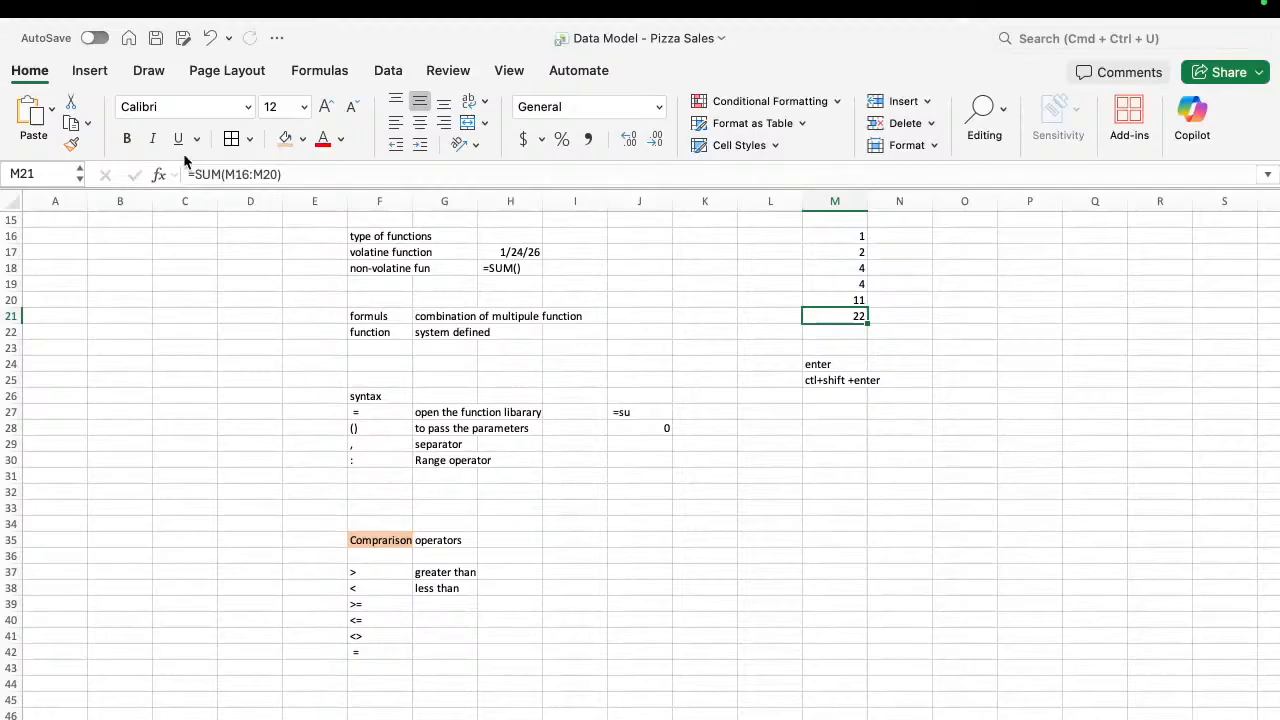
Enter the label "total" in cell L21 beside the SUM result and select cell M21.
left_click(780, 317)
type("total")
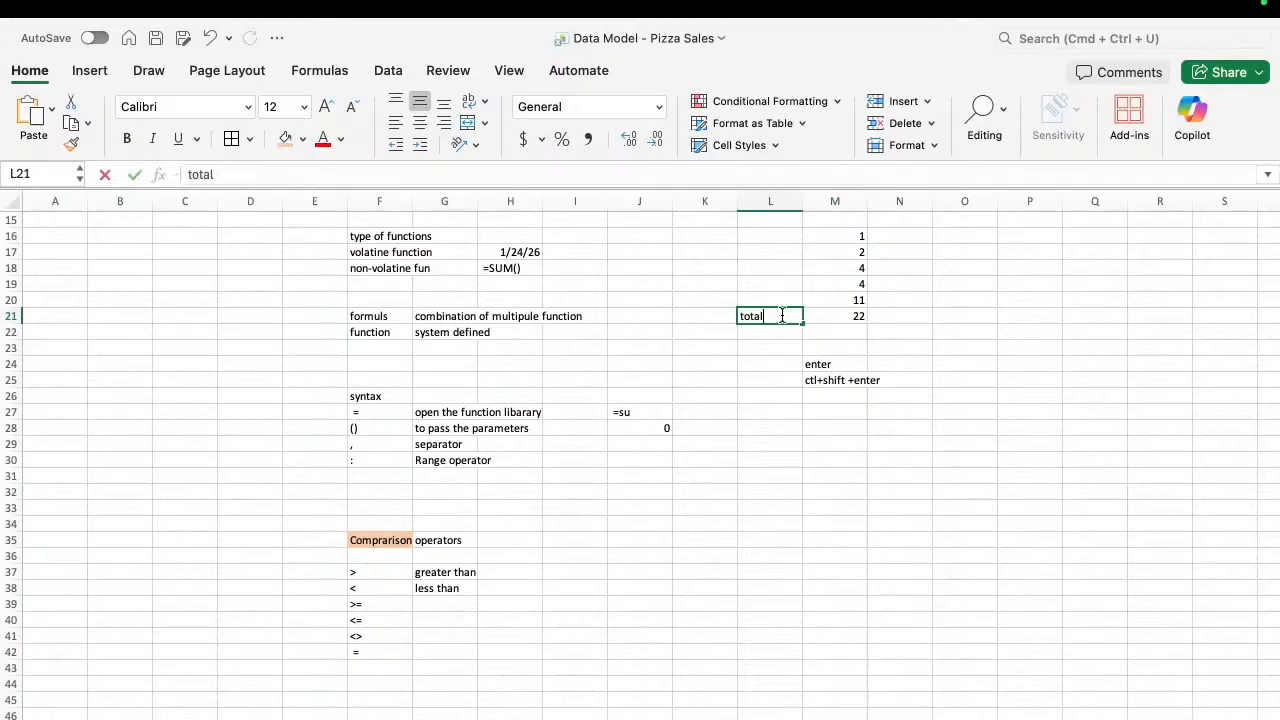
key("Return")
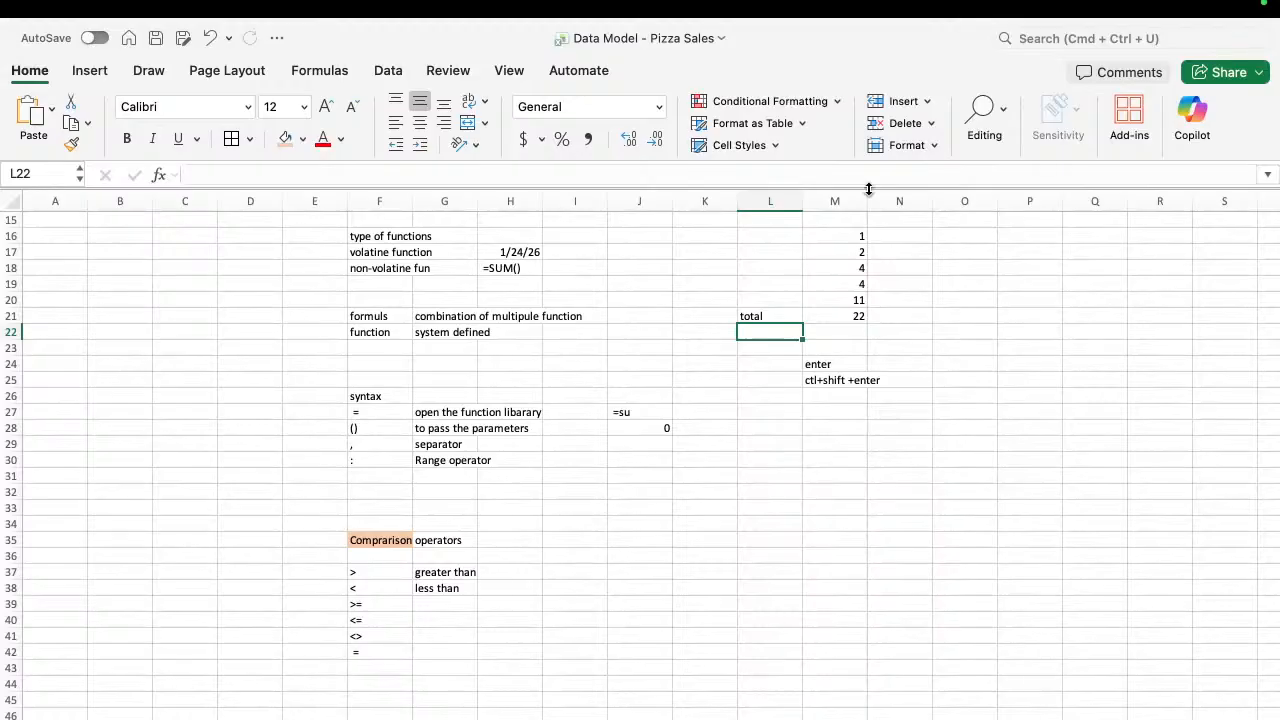
left_click(195, 175)
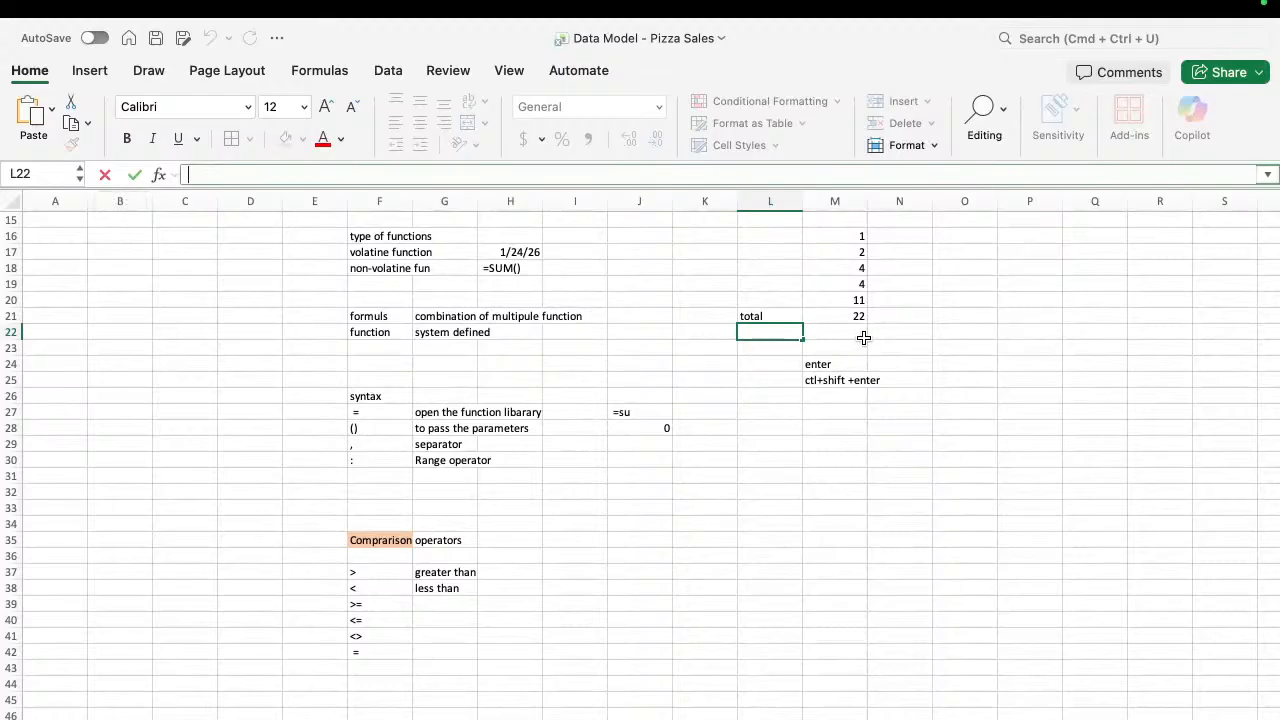
left_click(855, 316)
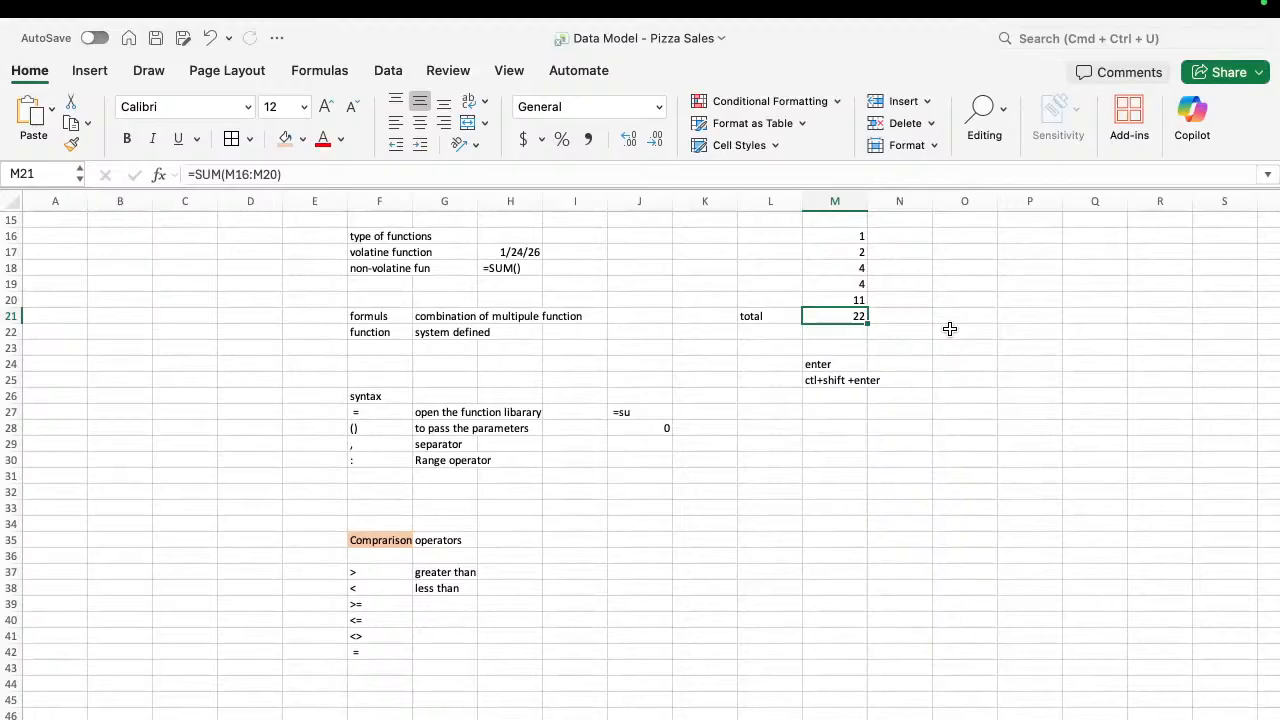
Undo the "total" label in L21 and the SUM formula in M21, and restore both entries.
key("super+z")
key("super+z")
key("super+z")
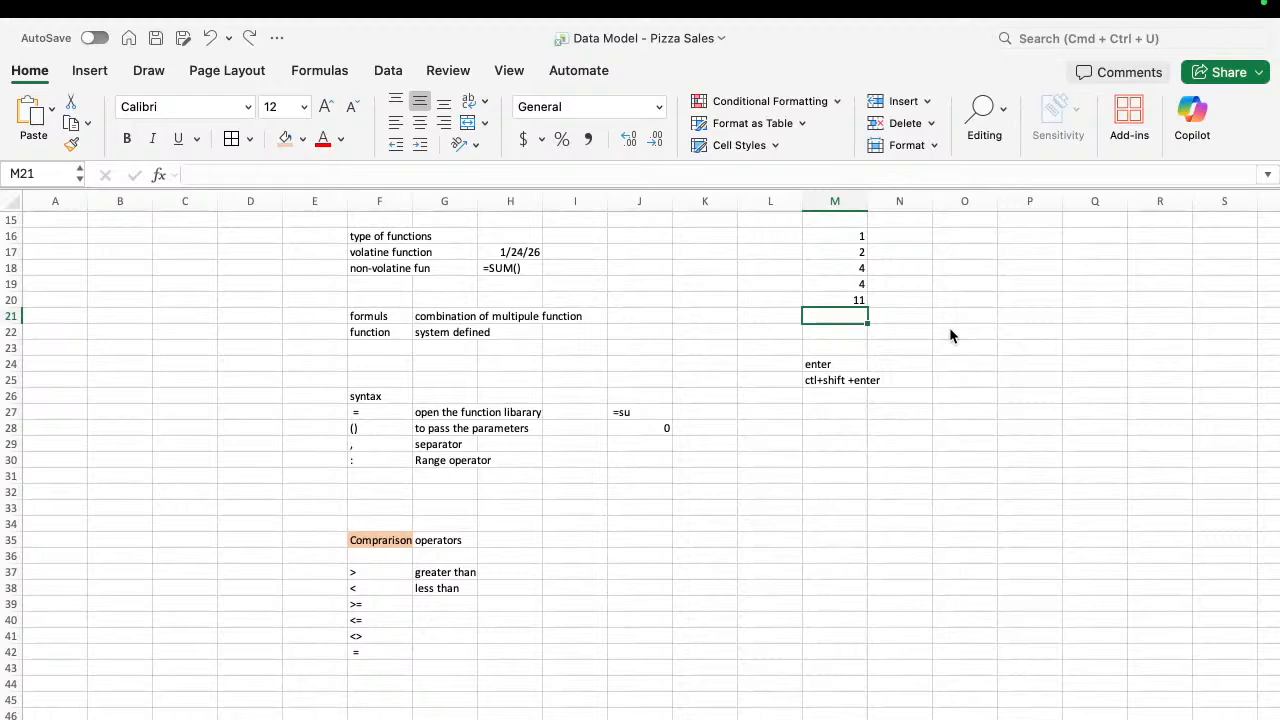
key("super+z")
key("super+z")
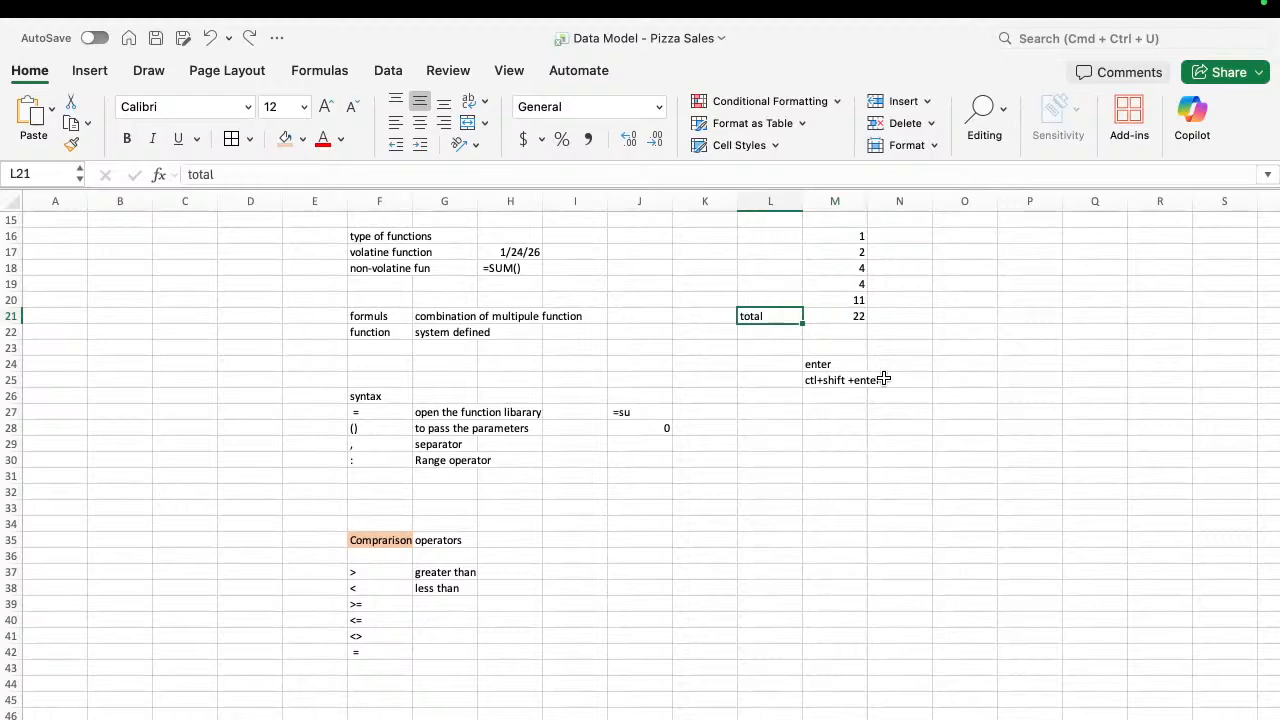
Enter the heading "types of functions" in cell F45 below the comparison operators.
scroll(375, 581, "up", 5)
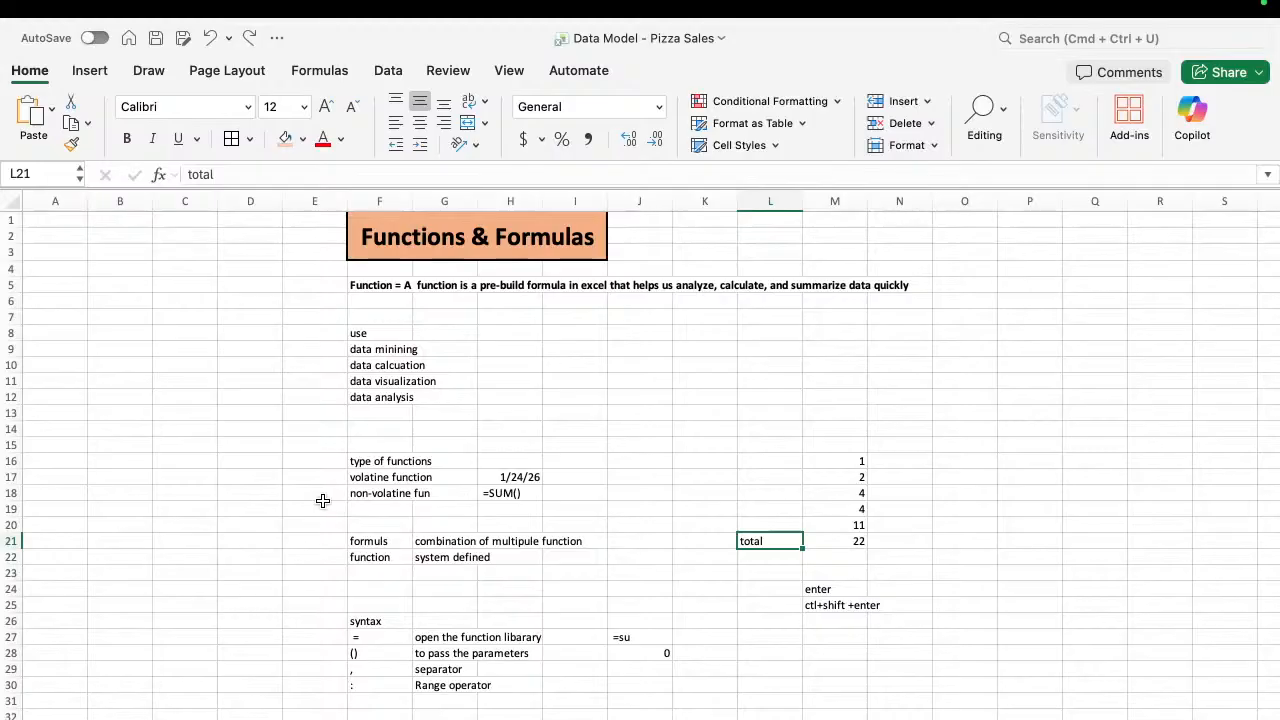
scroll(322, 500, "down", 10)
scroll(322, 500, "down", 6)
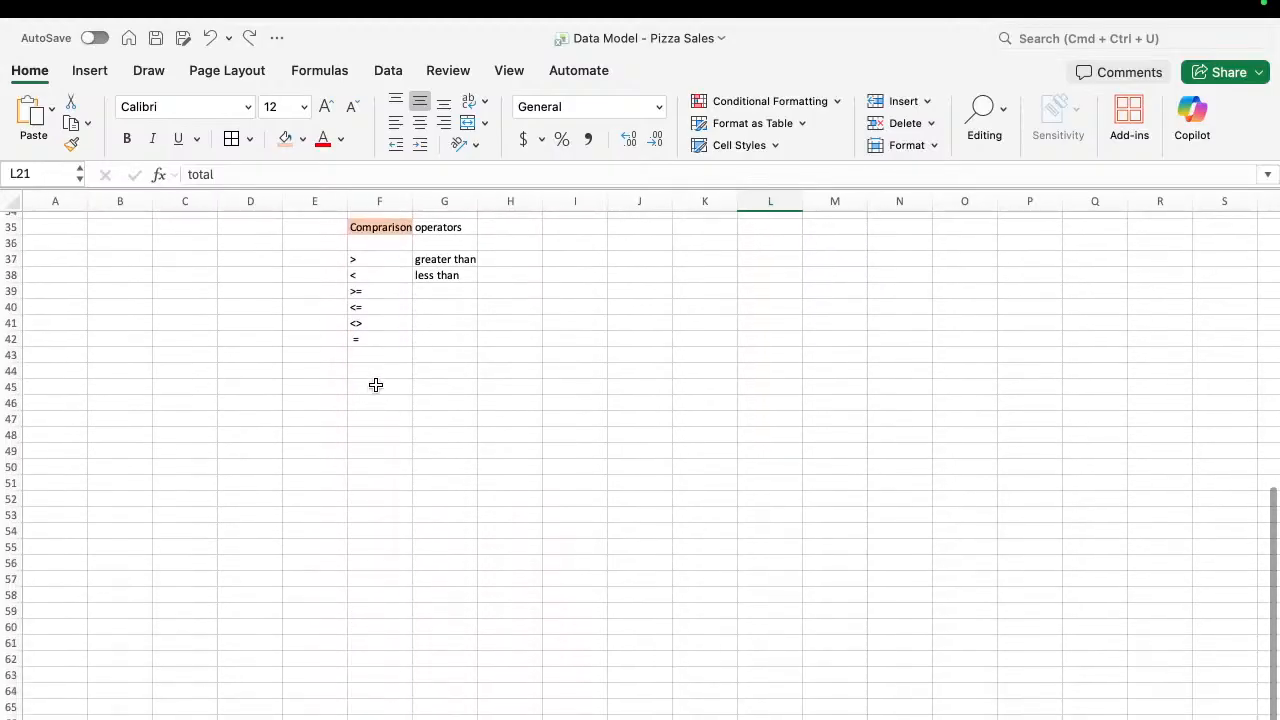
left_click(376, 385)
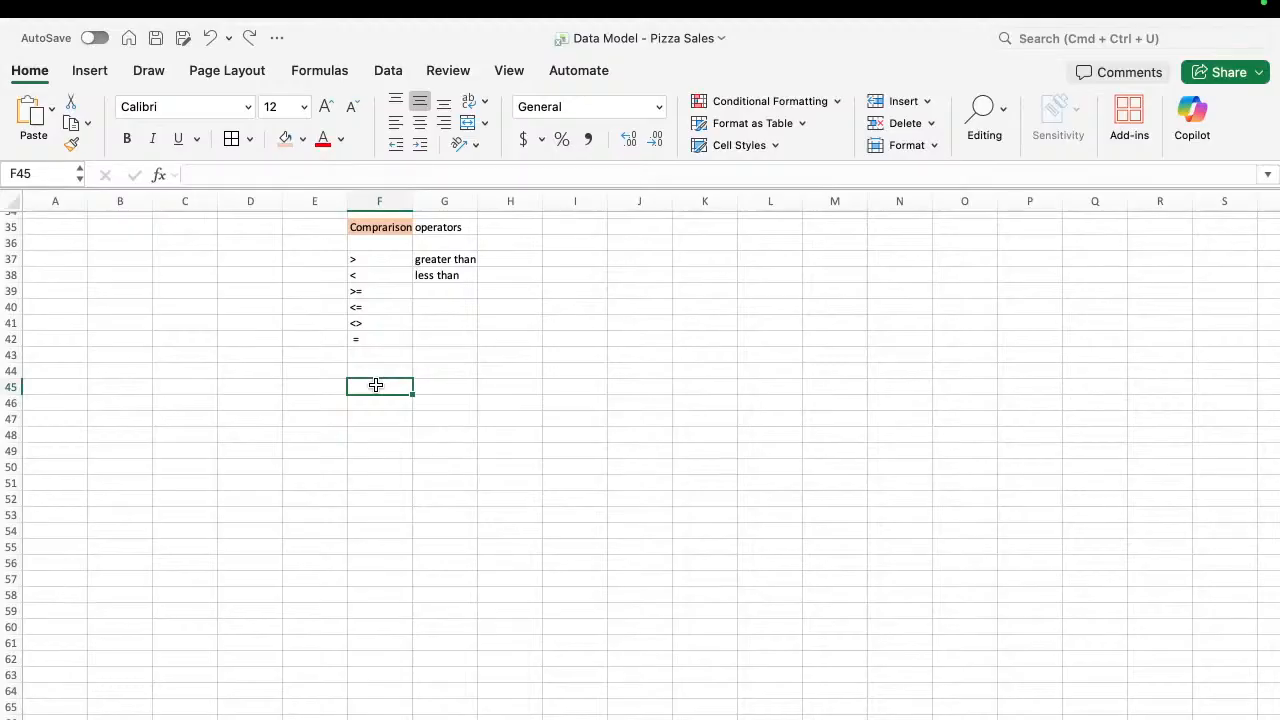
type("tpes")
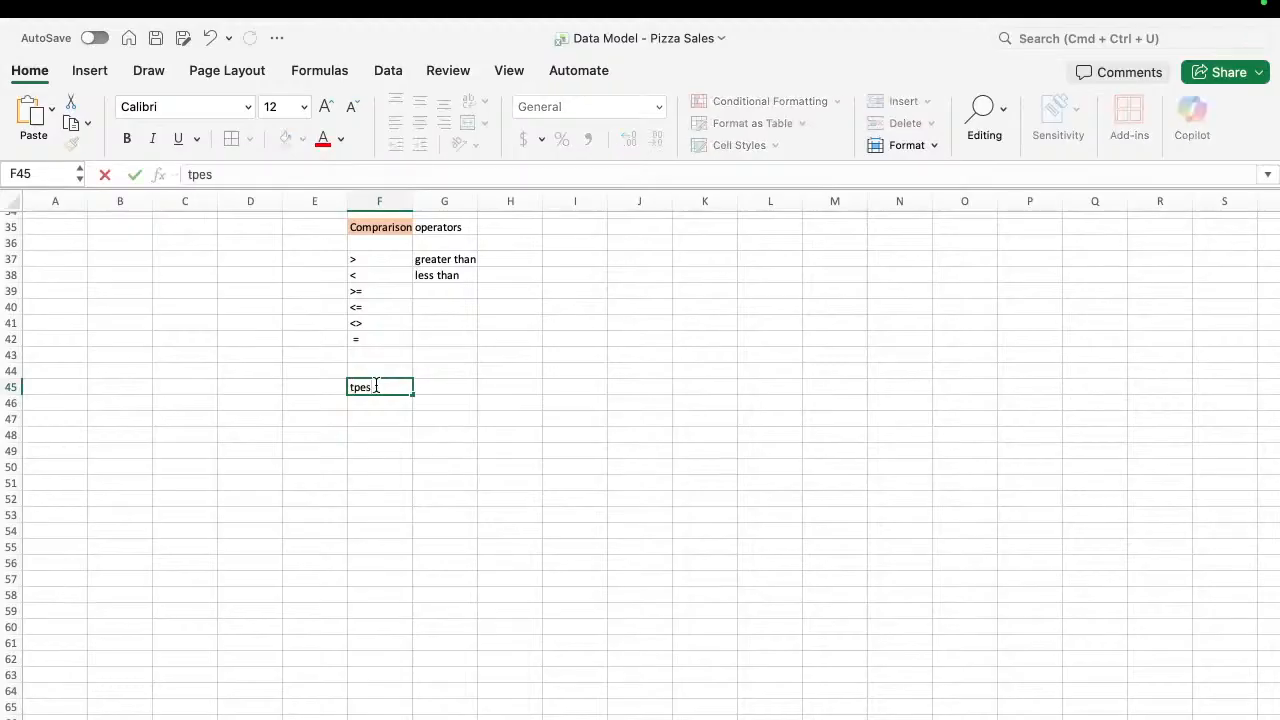
key("BackSpace")
key("BackSpace")
key("BackSpace")
type("ypes of functions")
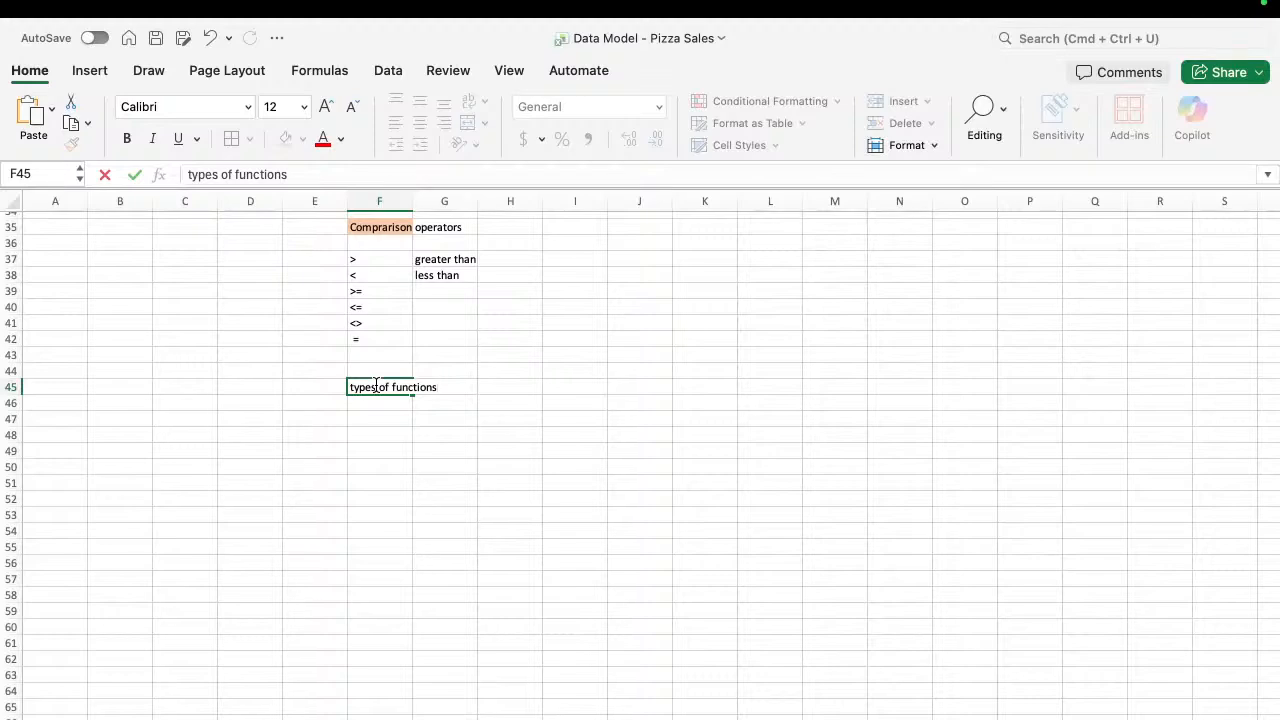
key("Return")
key("Return")
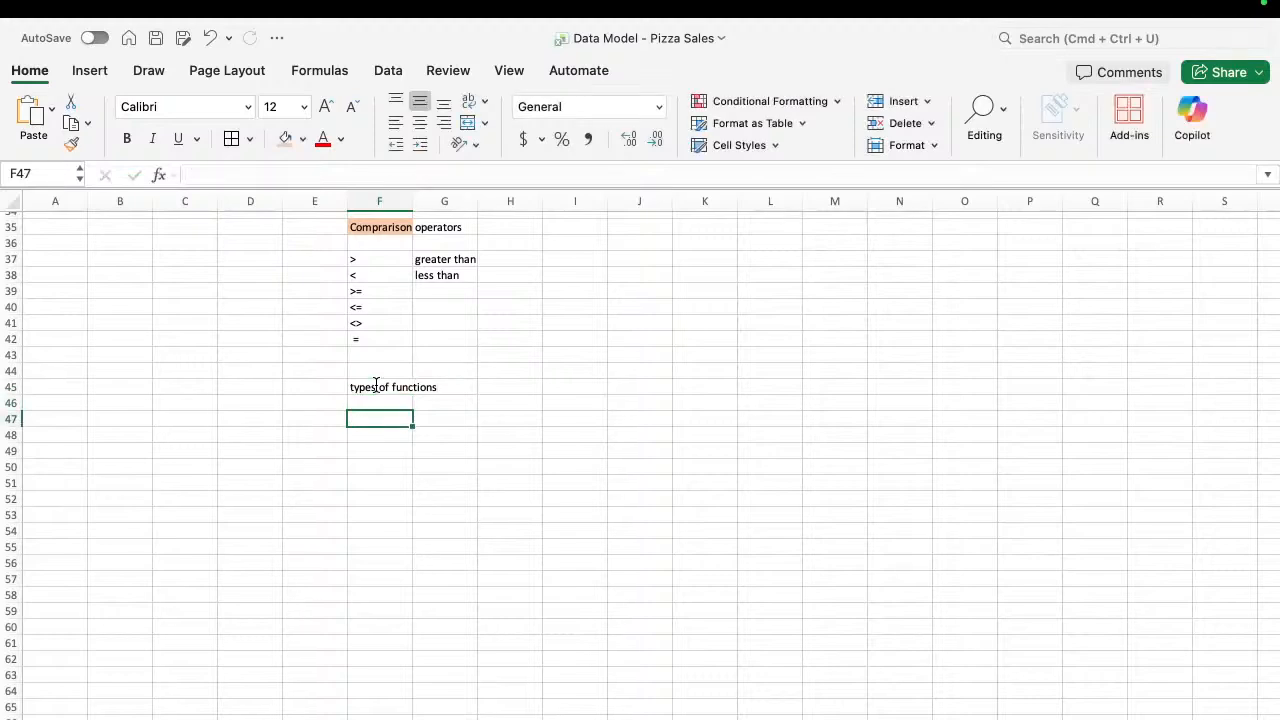
Enter the function type "Aggregate fun" in cell F47 and its description "summarize the data" in H47.
type("Agg")
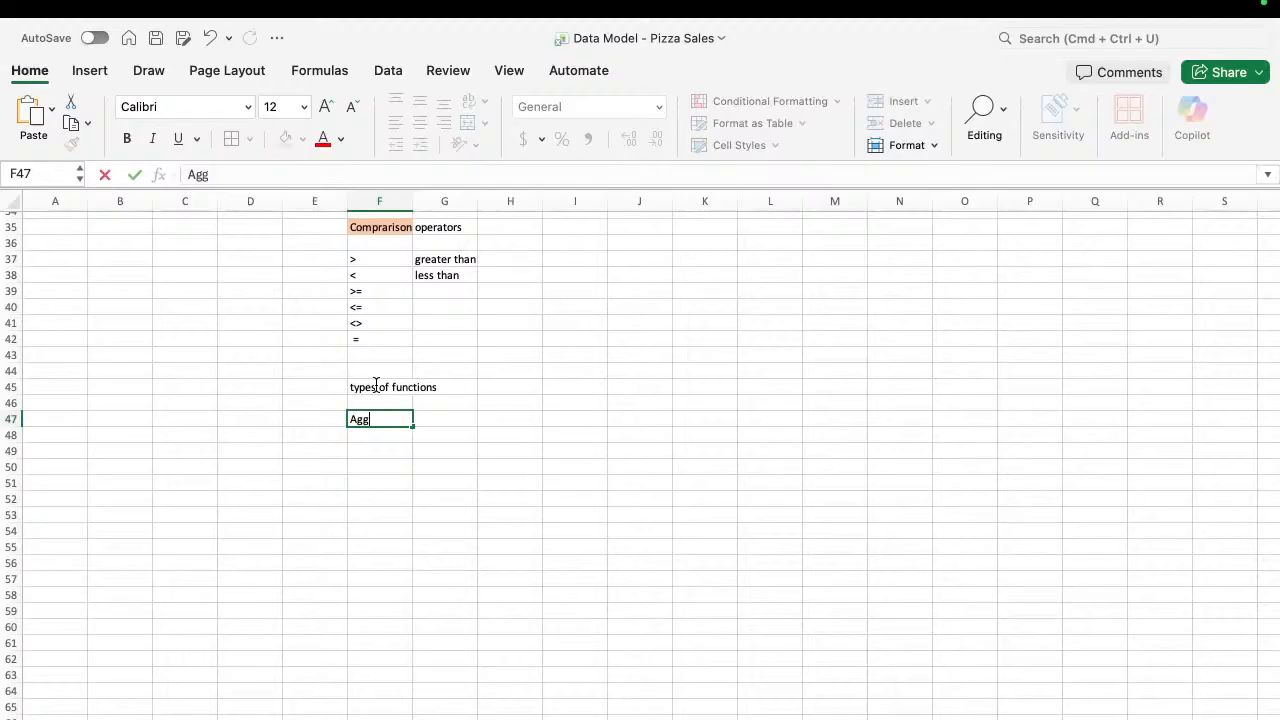
type("regate fun")
left_click(497, 420)
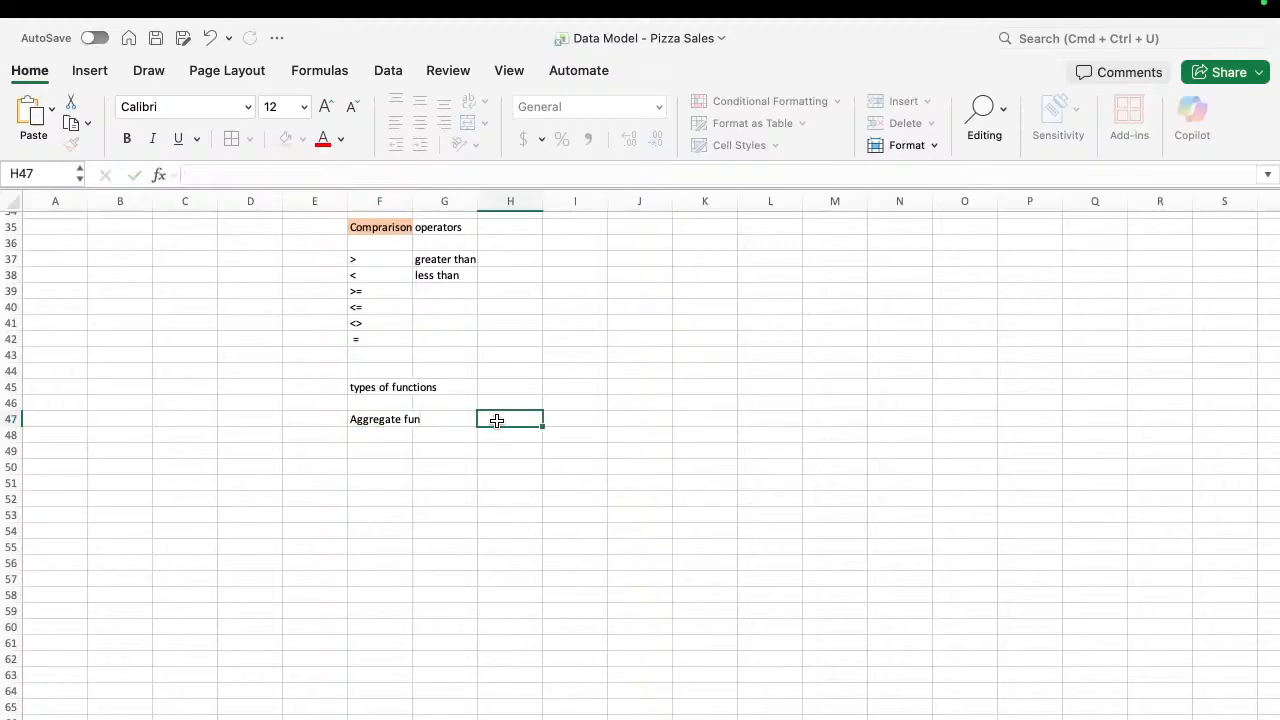
type("sum")
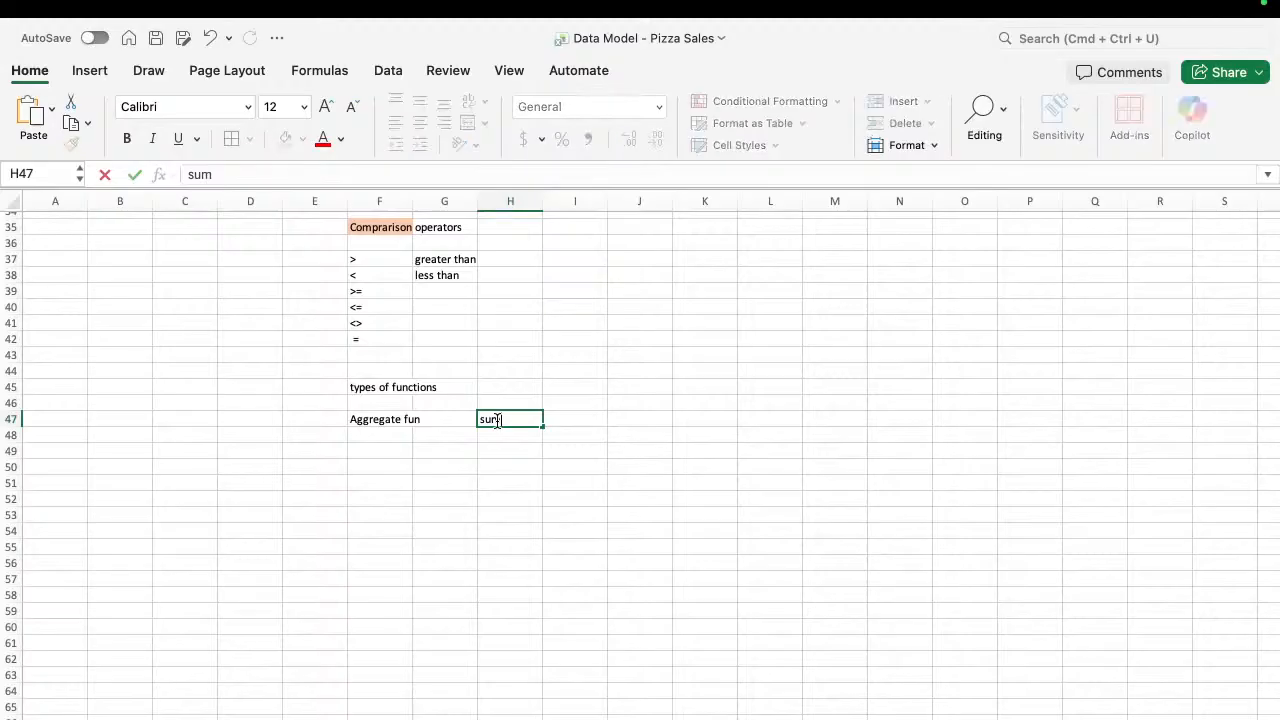
type("marize the data")
key("Return")
Enter the function type "conditional" in cell F48 and its description "analyze based on conditions" in H48.
key("Left")
key("Left")
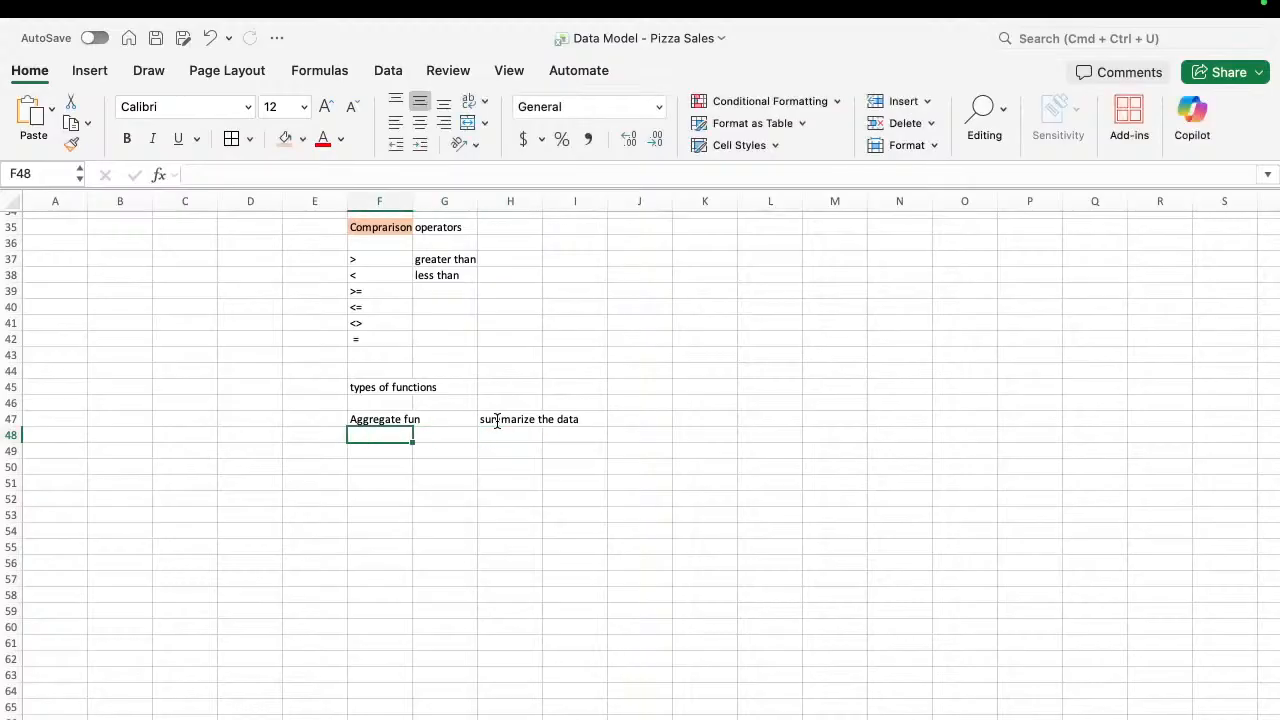
type("condi")
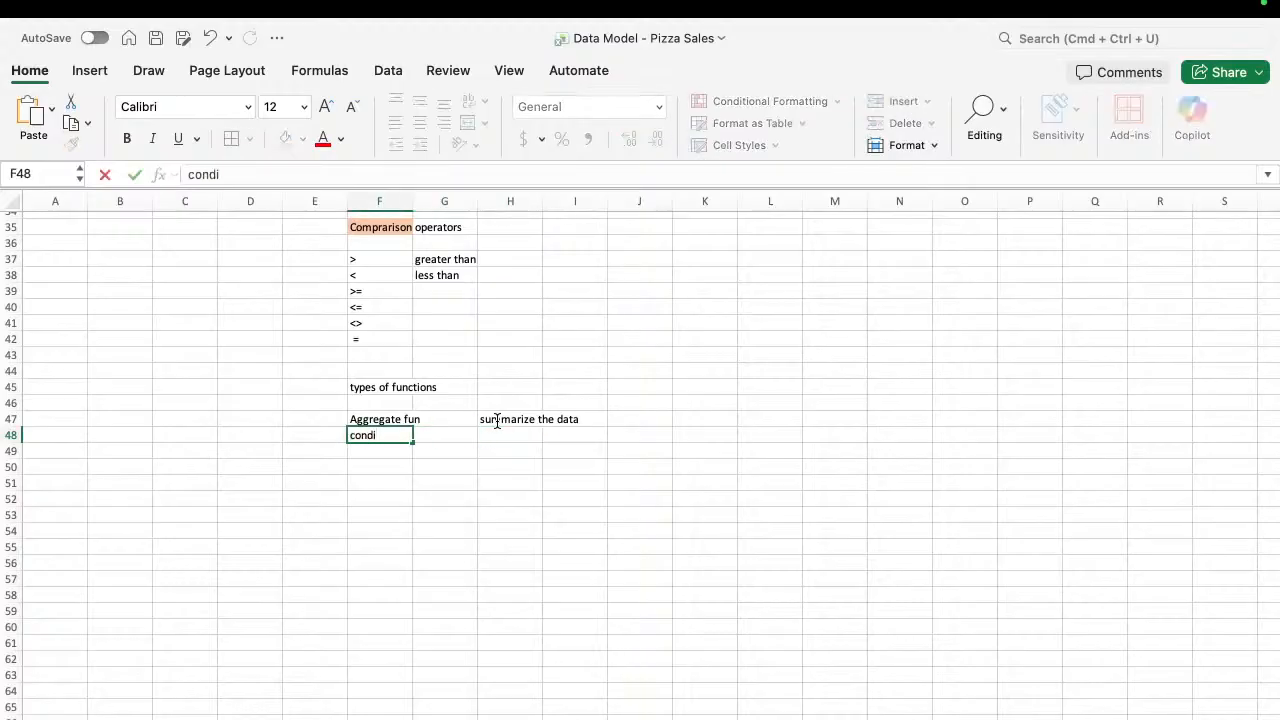
type("tional")
left_click(512, 435)
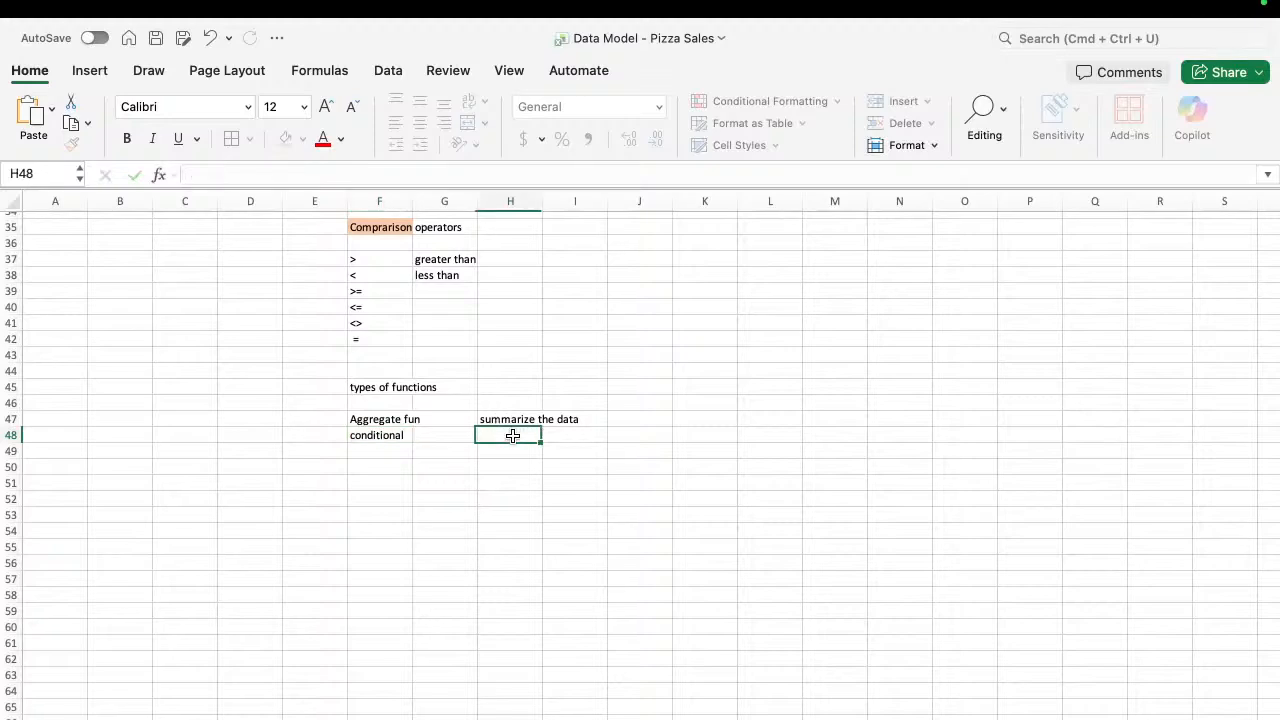
type("an")
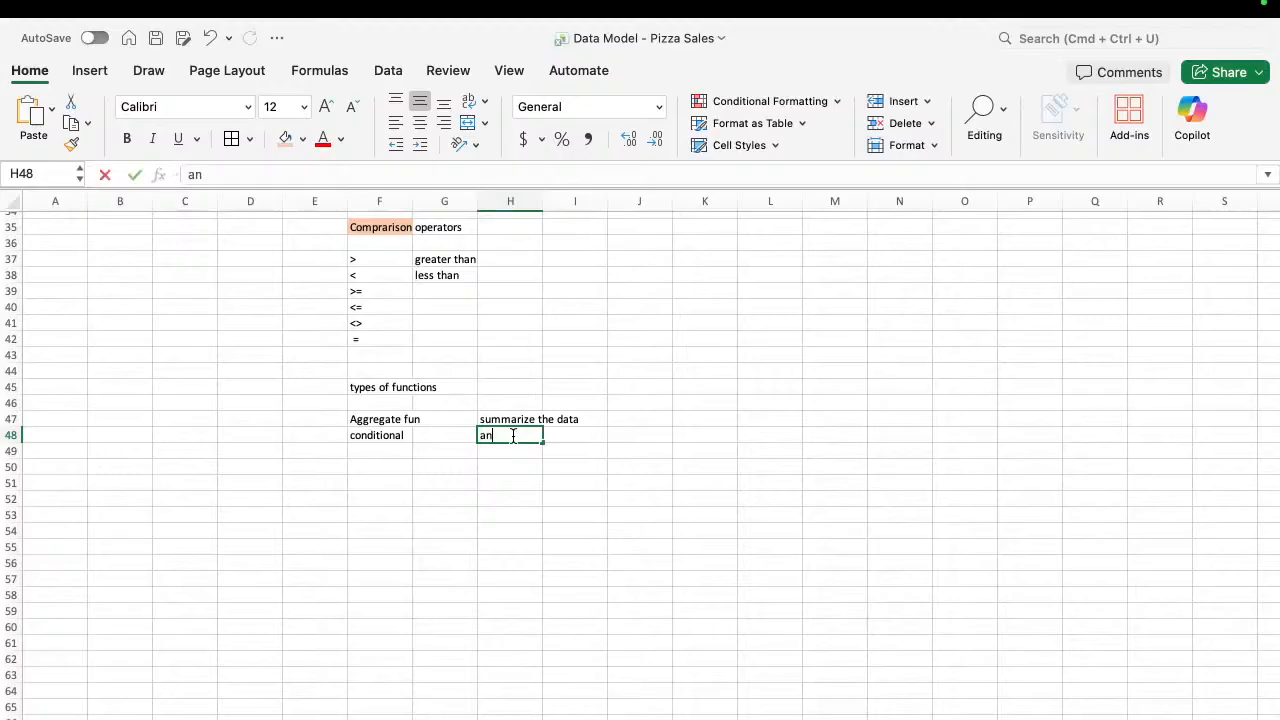
type("aly")
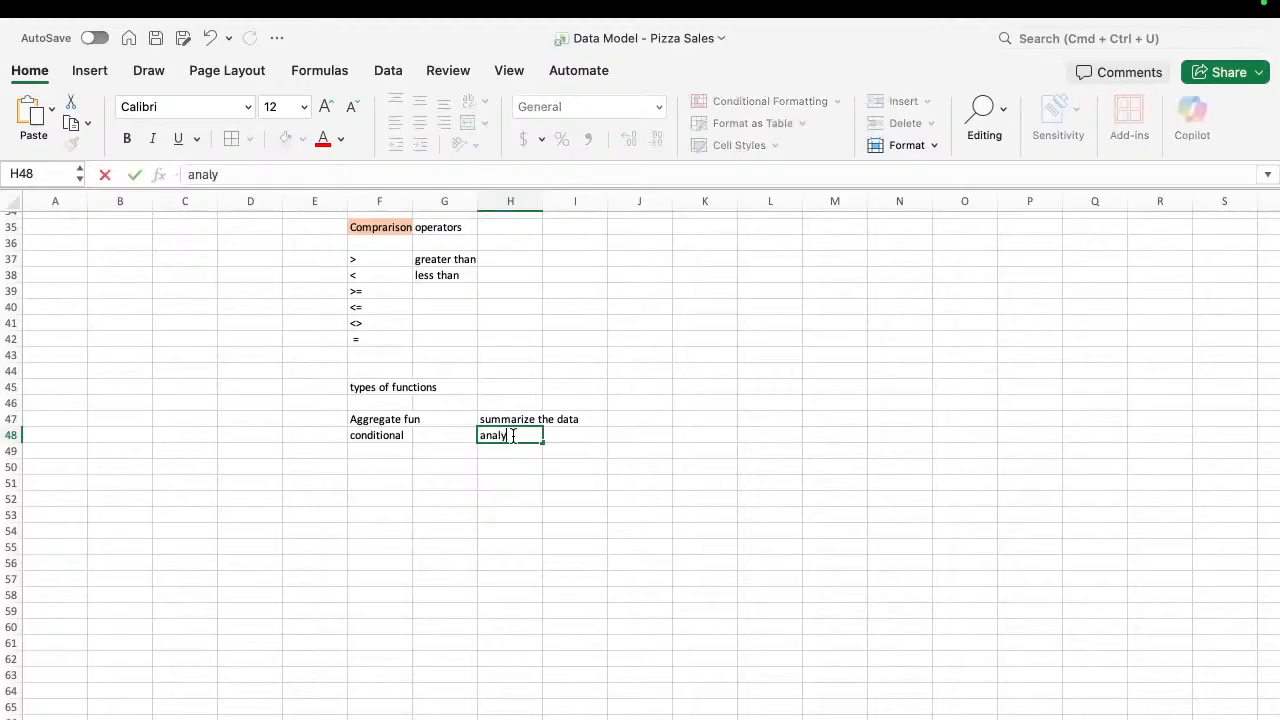
type("ze based on cond")
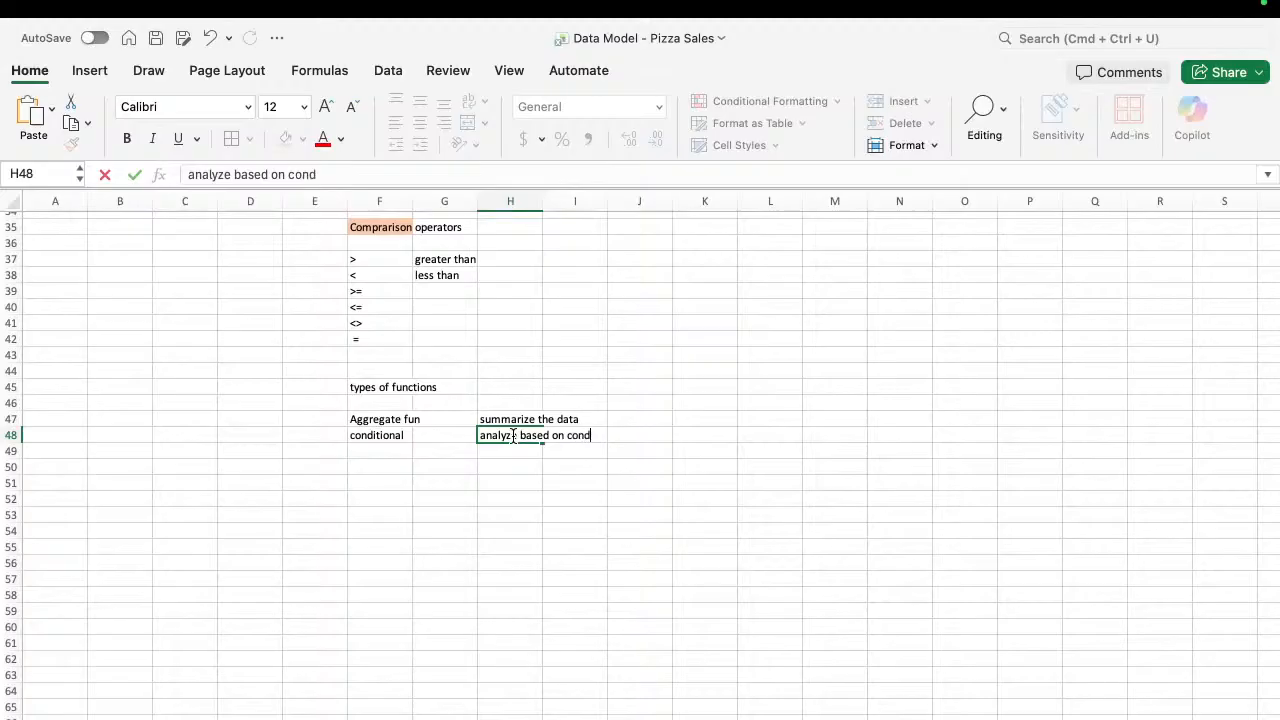
type("itions")
key("Return")
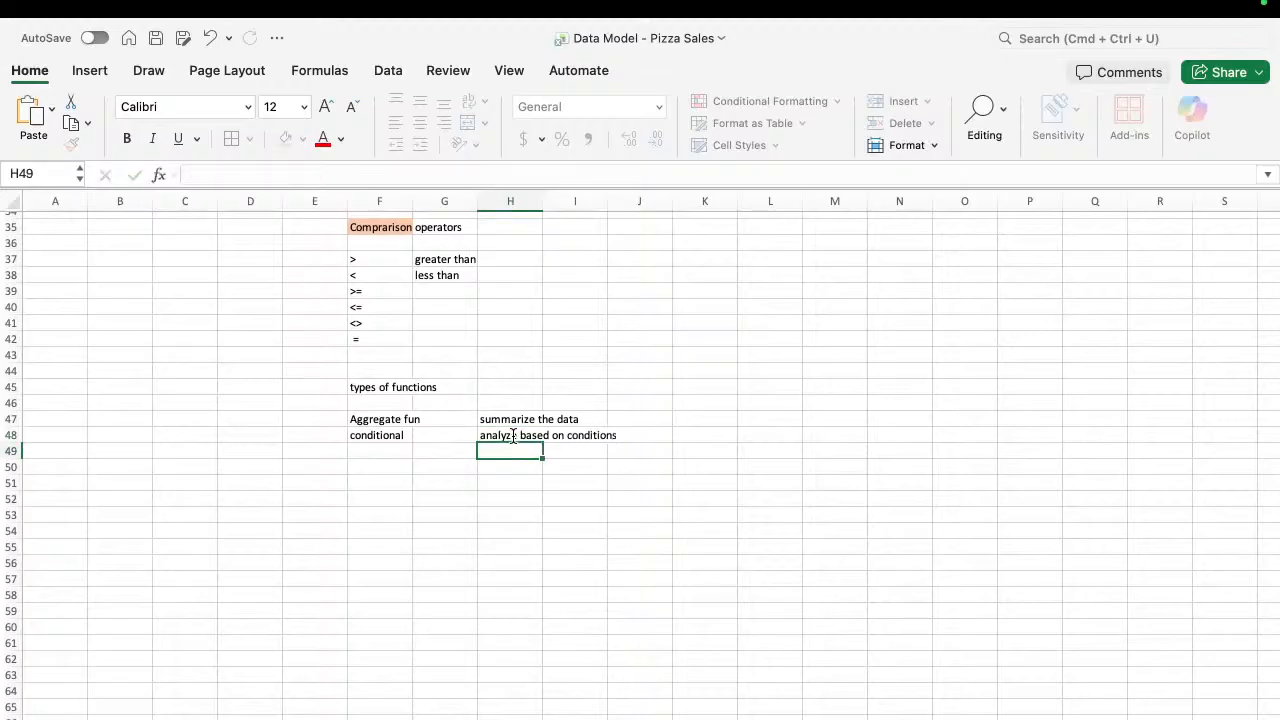
Enter the function type "logical" in cell F49 and its description "Decision making" in H49.
key("Left")
key("Left")
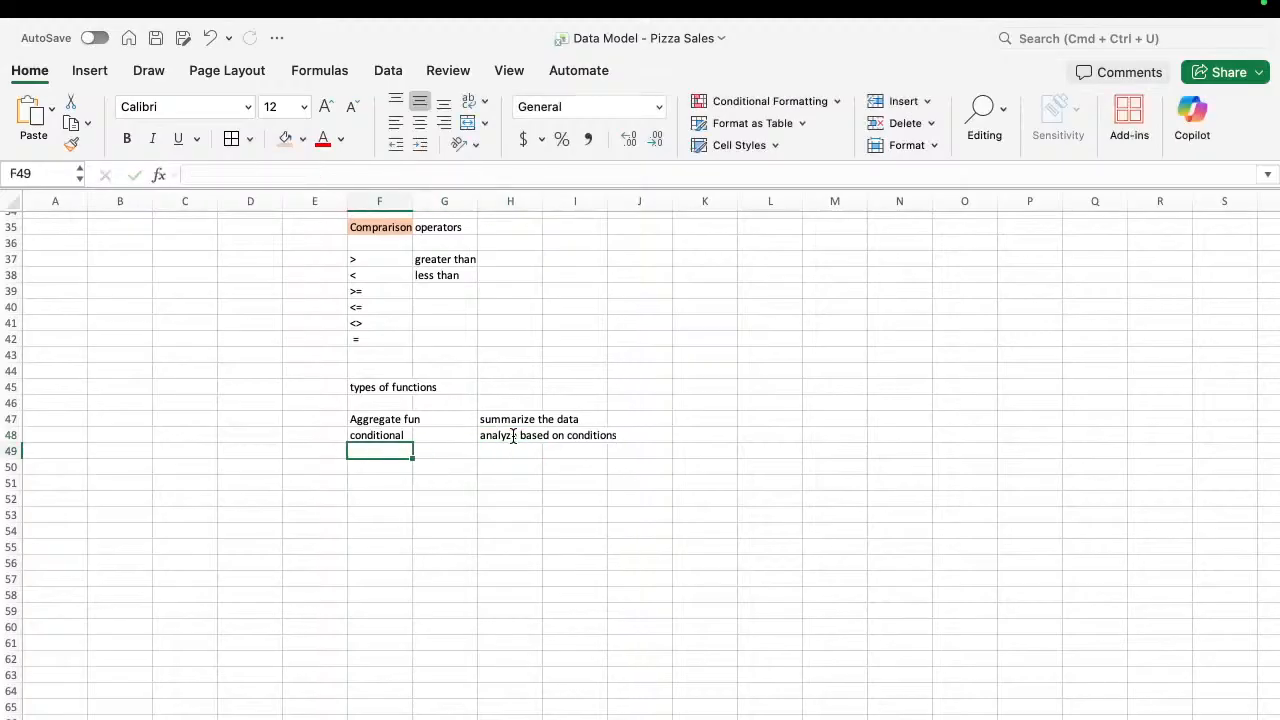
type("logi")
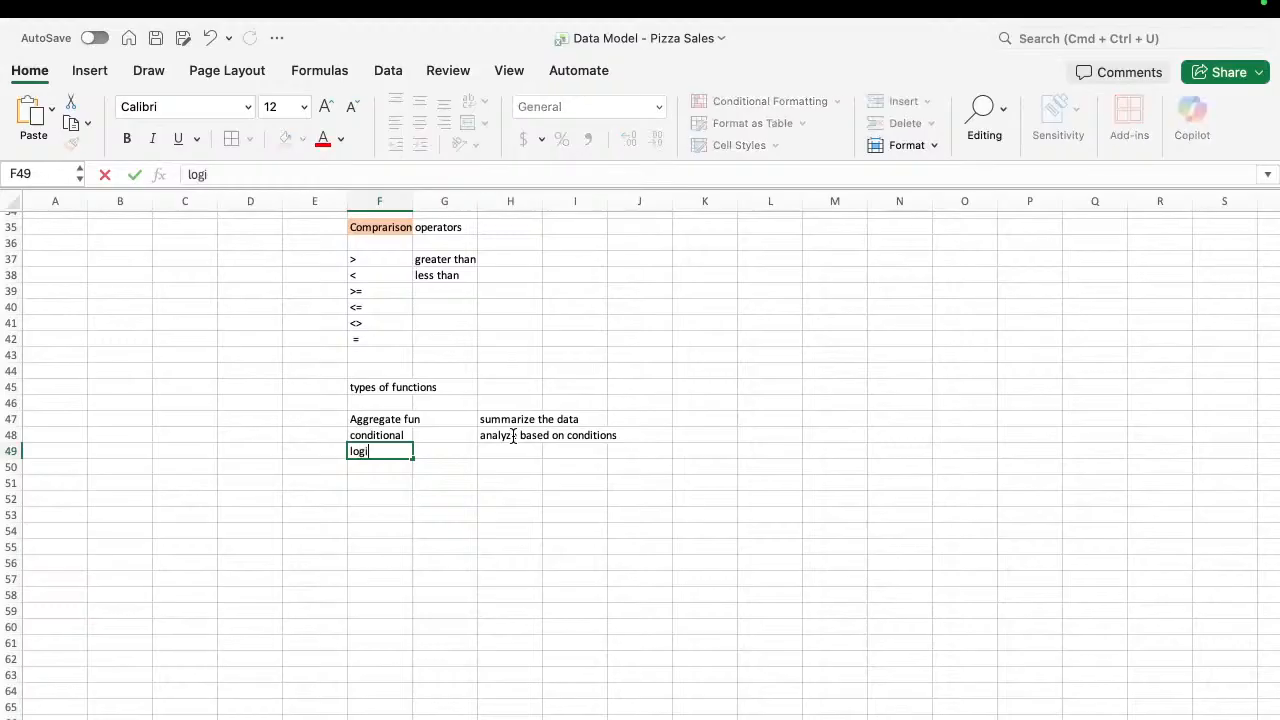
type("cal")
left_click(520, 452)
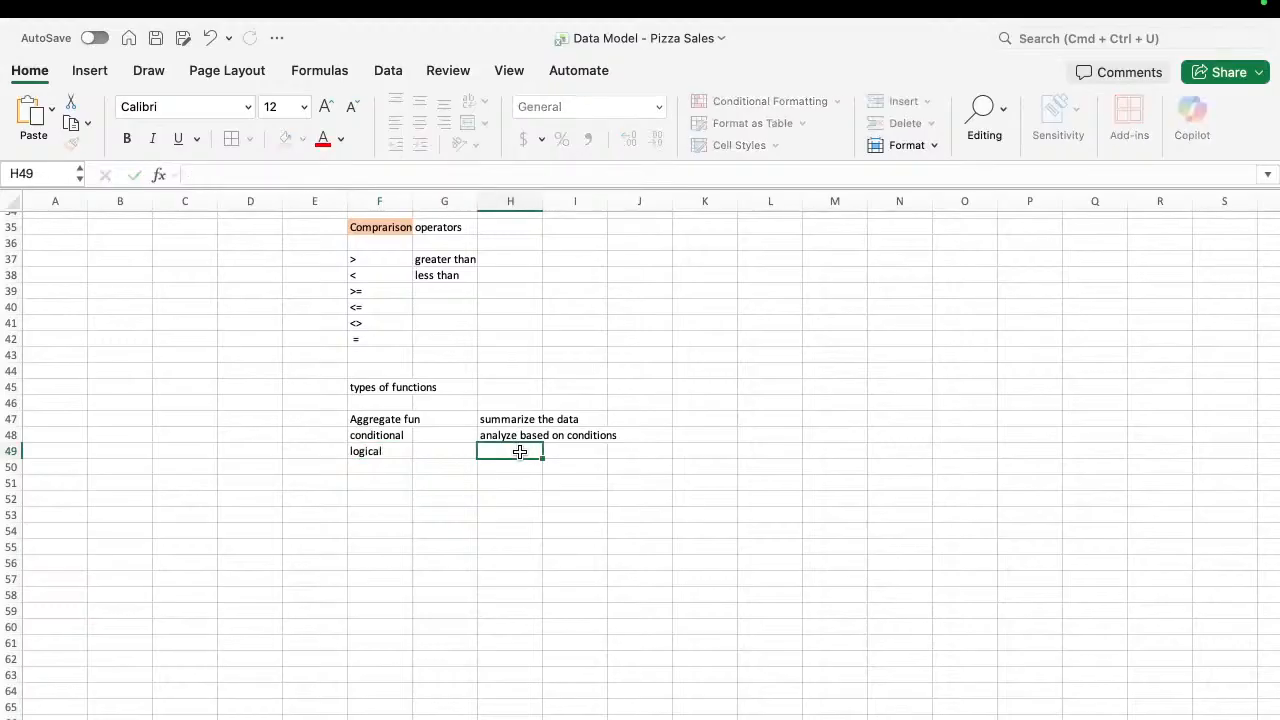
type("Decision makin")
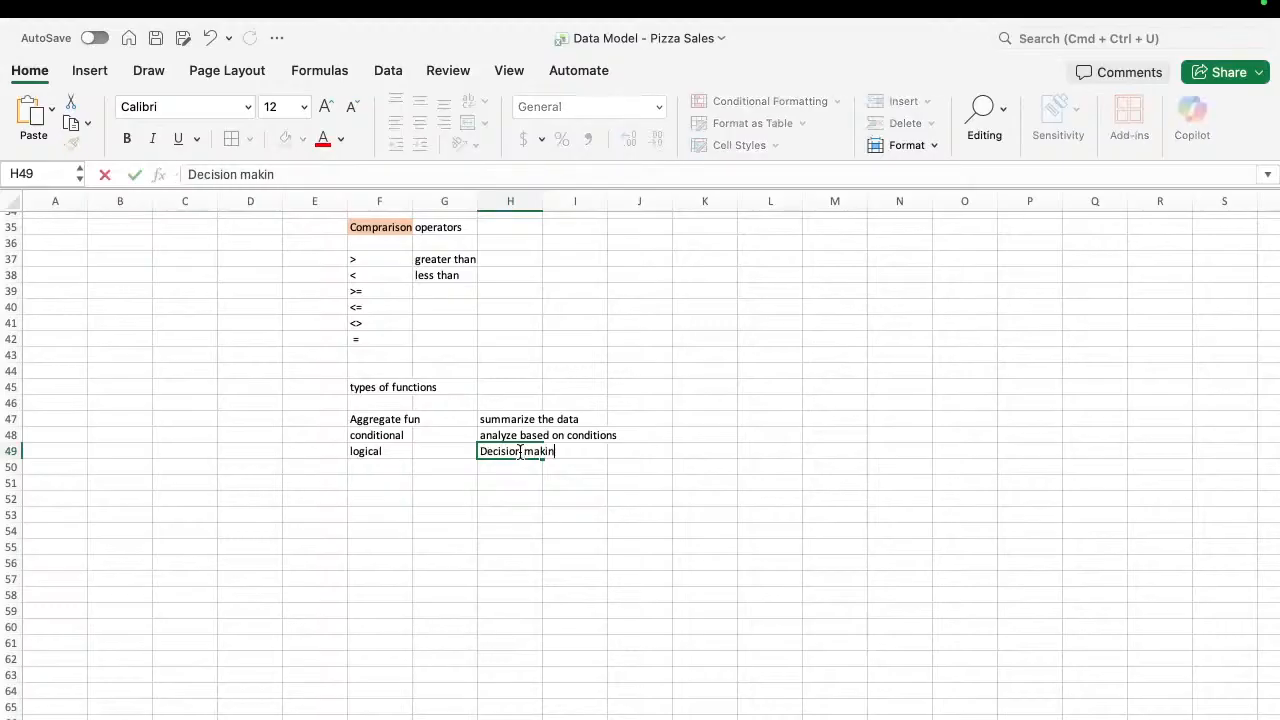
type("g")
key("Return")
Enter the function type "text" in cell F50 and its description "clean & format data" in H50.
key("Left")
key("Left")
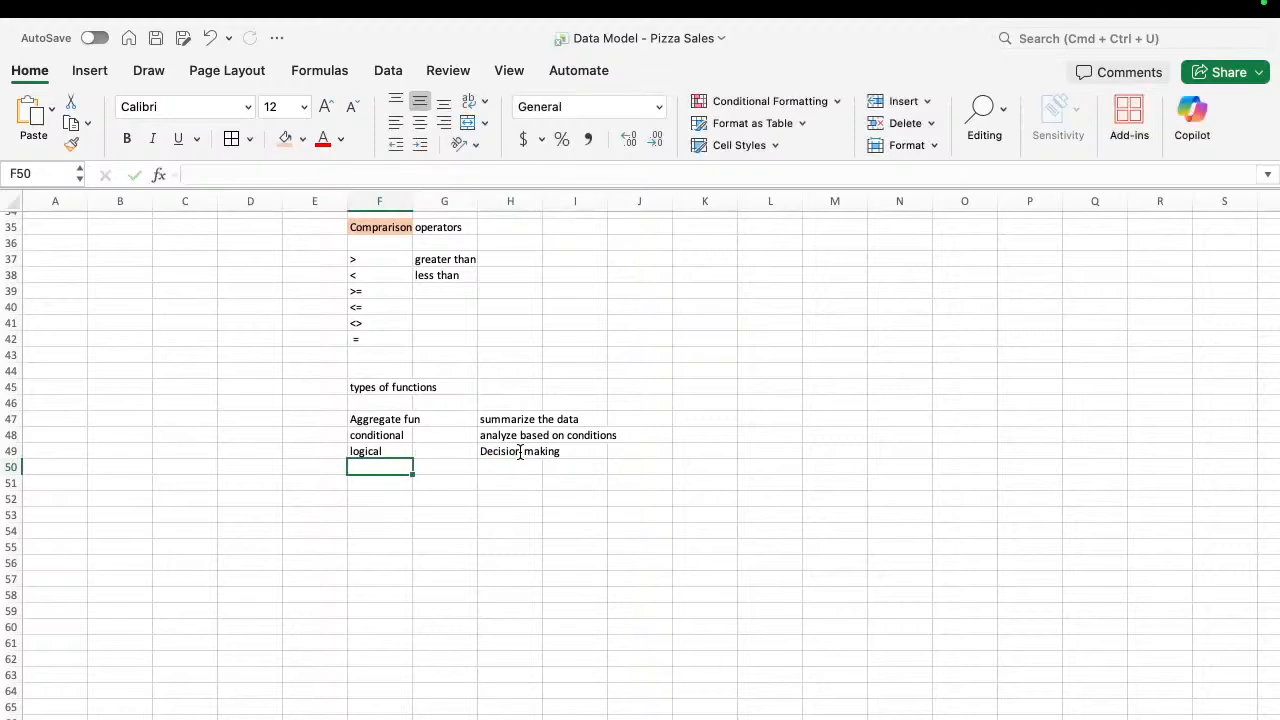
type("text")
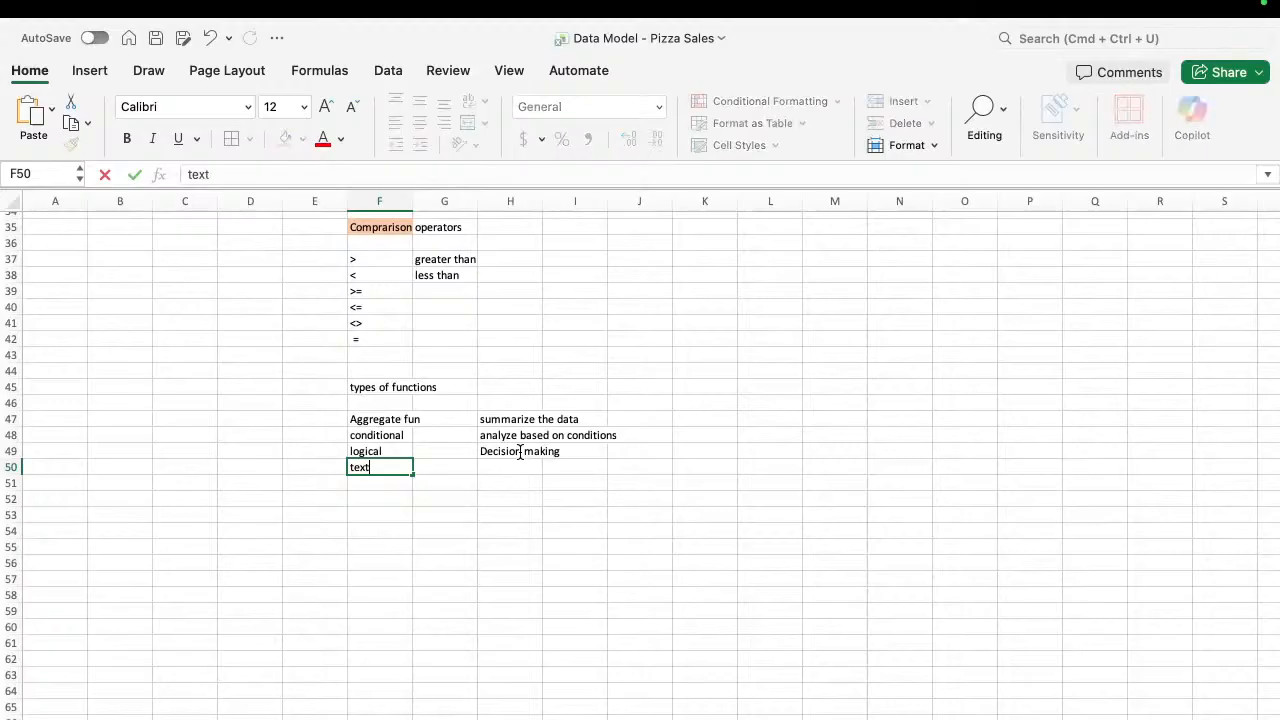
left_click(511, 466)
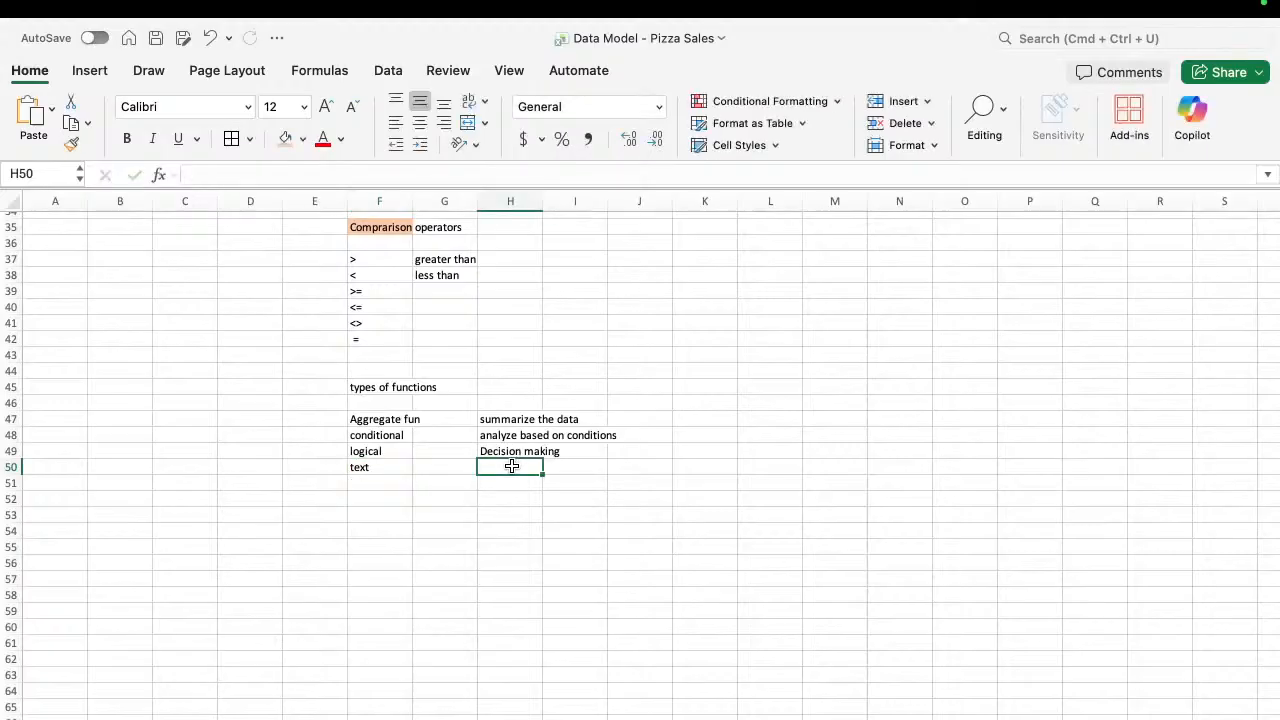
type("clea")
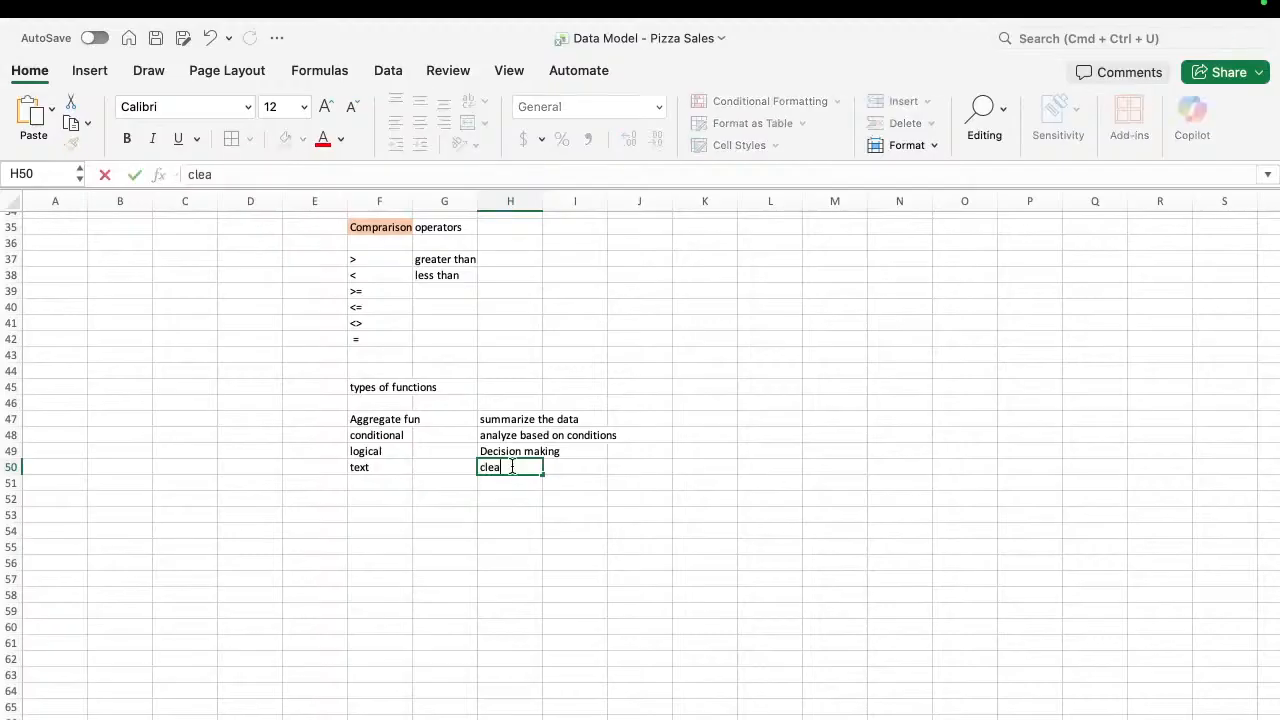
type("n & format data")
key("Return")
Enter the function type "lookup" in cell F51 and its description "Connect tables" in H51.
key("Left")
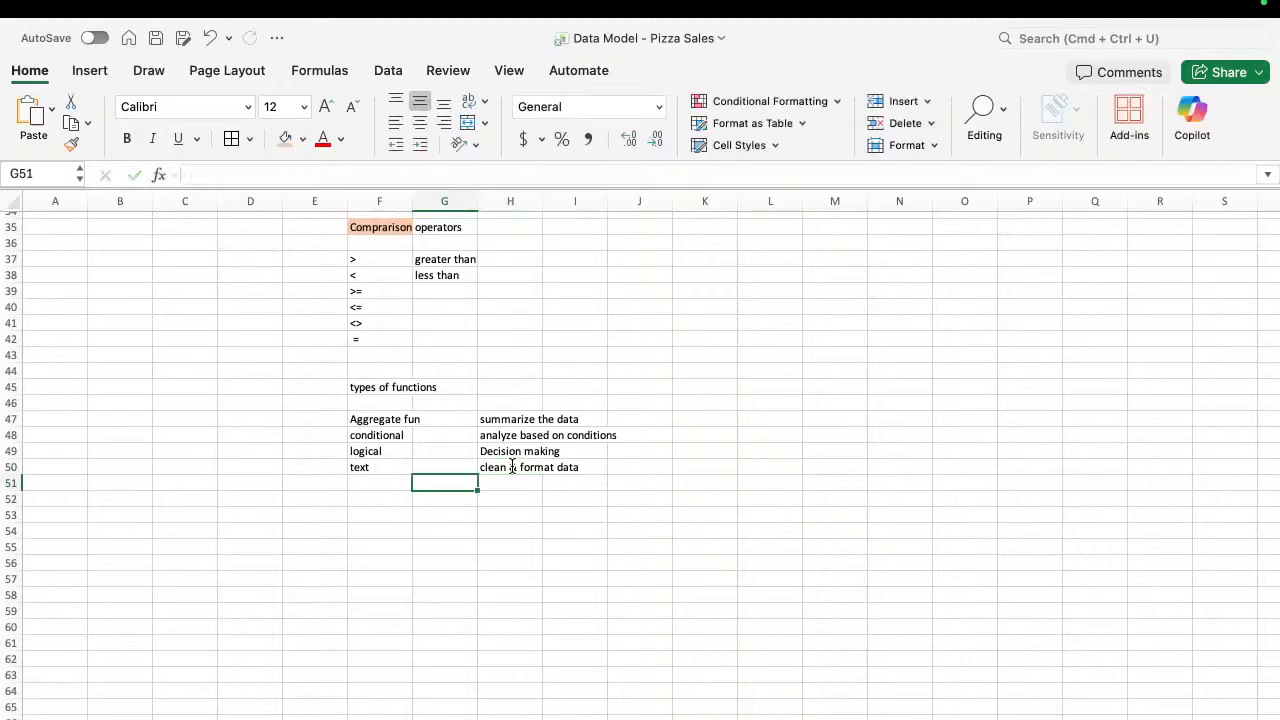
key("Left")
type("loo")
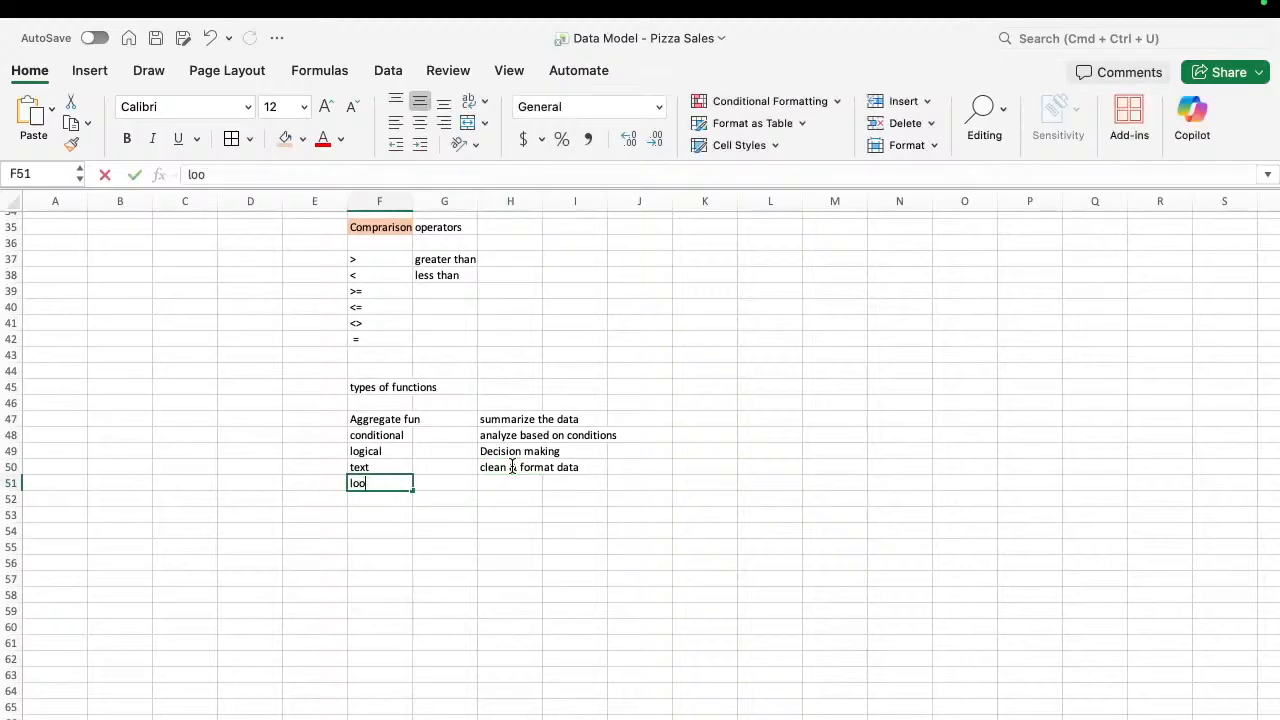
type("kup")
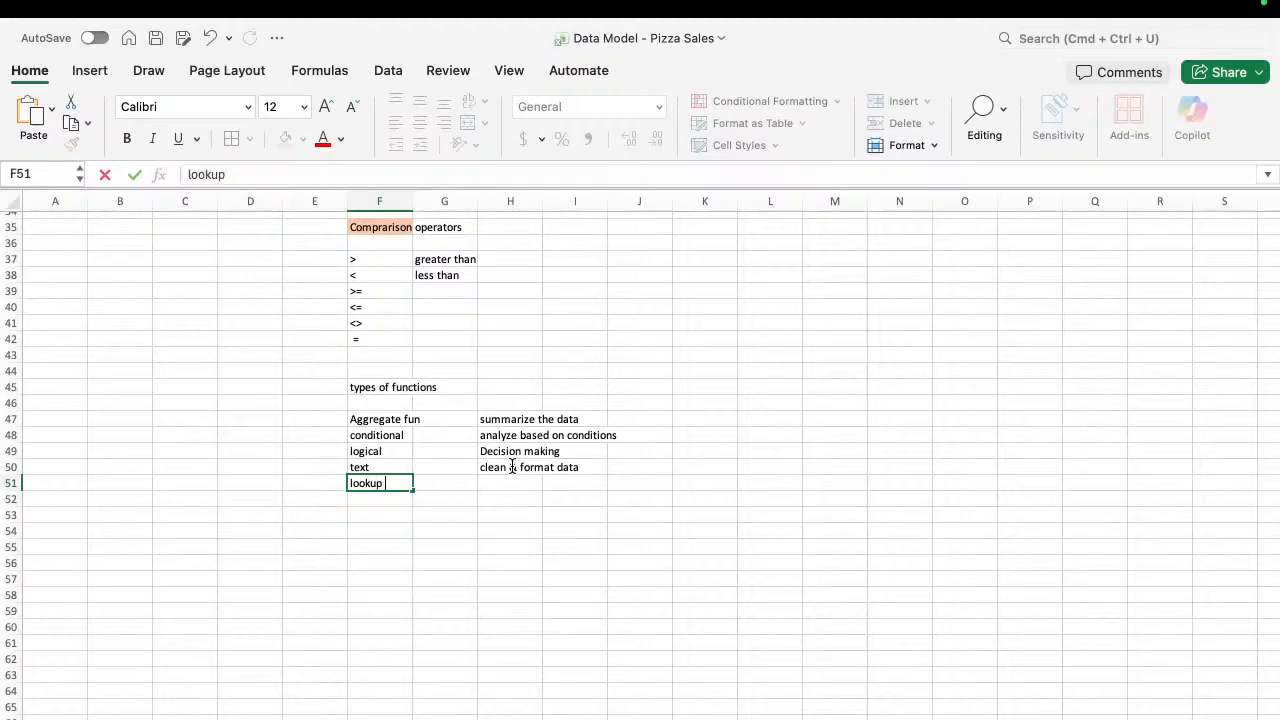
left_click(508, 487)
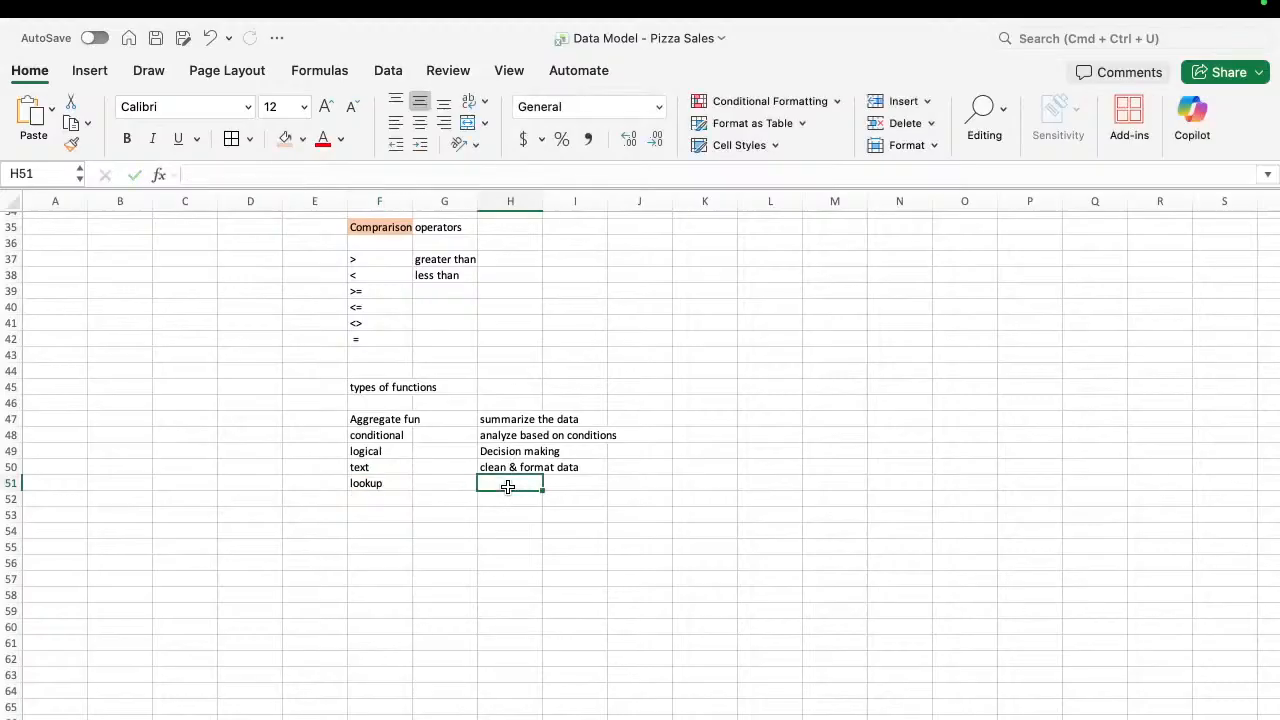
type("Connect")
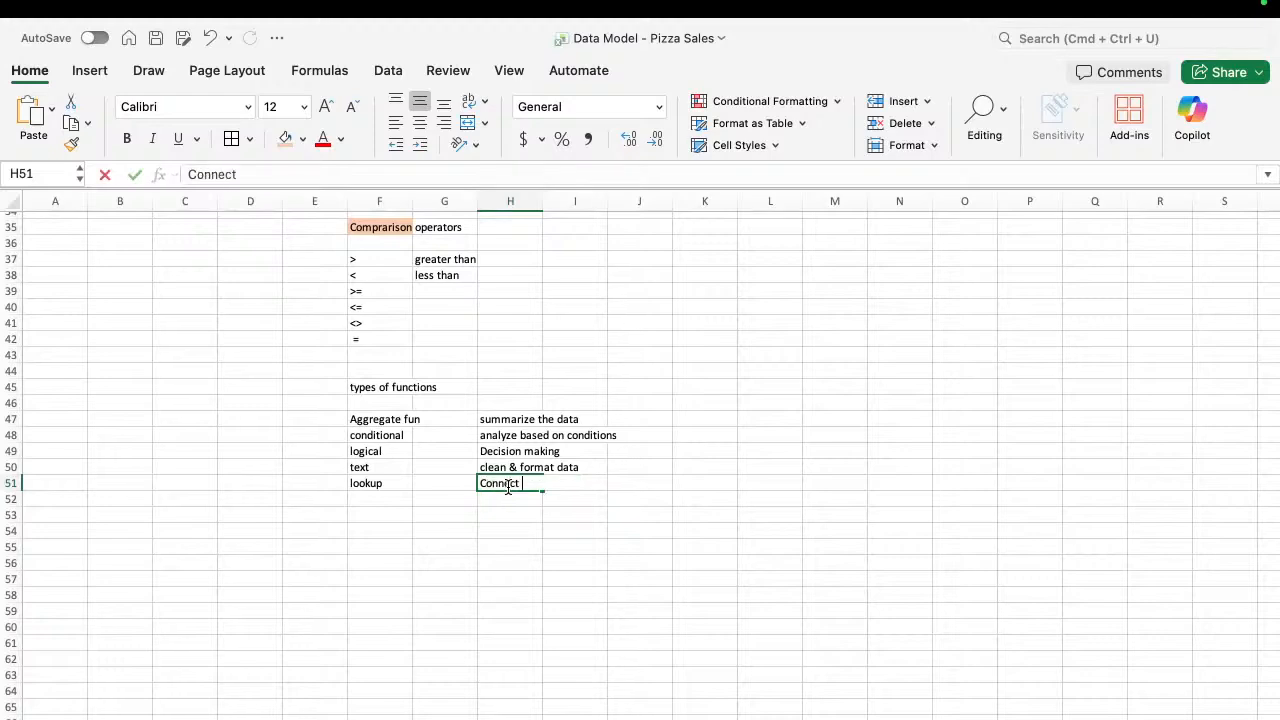
type(" tables")
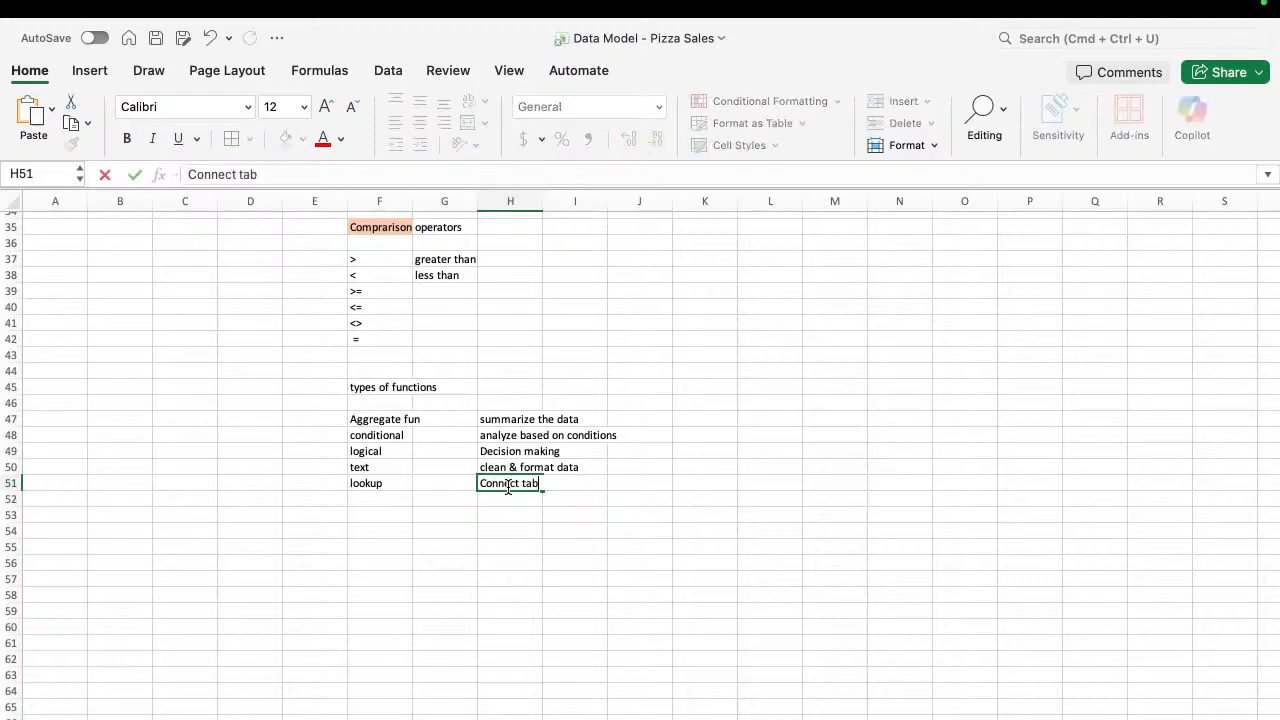
key("Return")
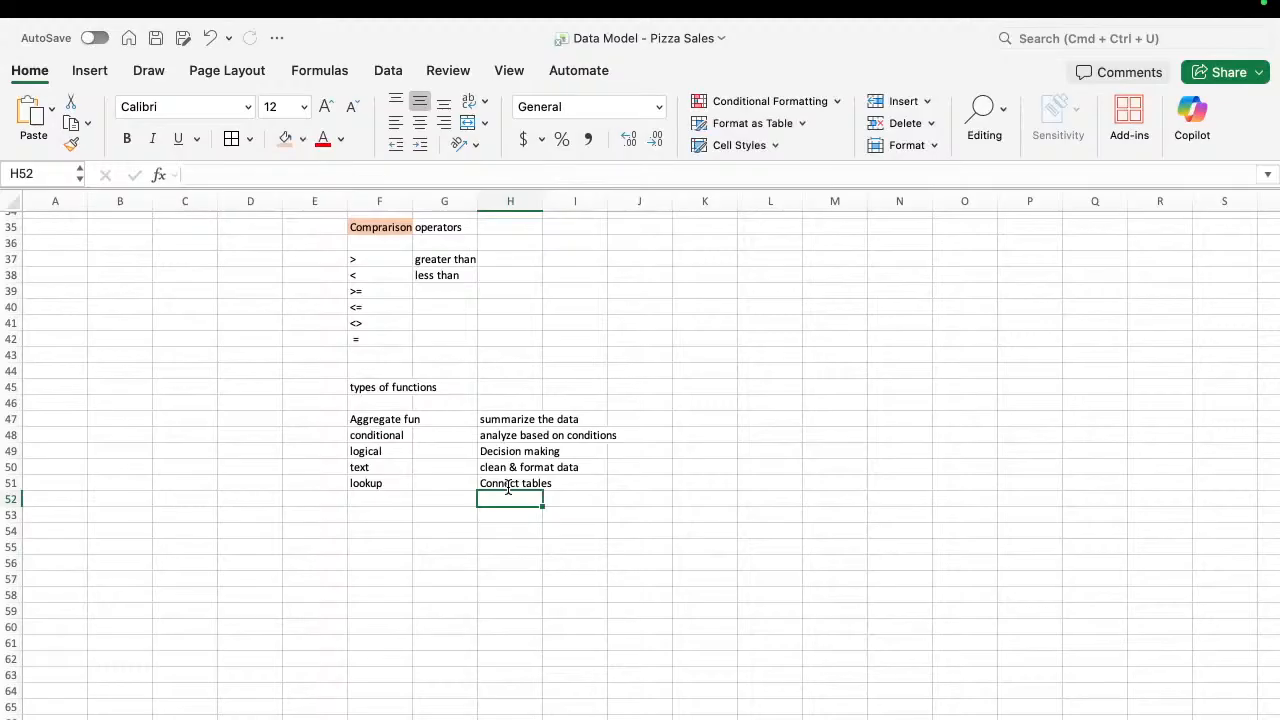
Enter the function type "Date" in cell F52 and its description "Time based analysis" in H52.
key("Left")
key("Left")
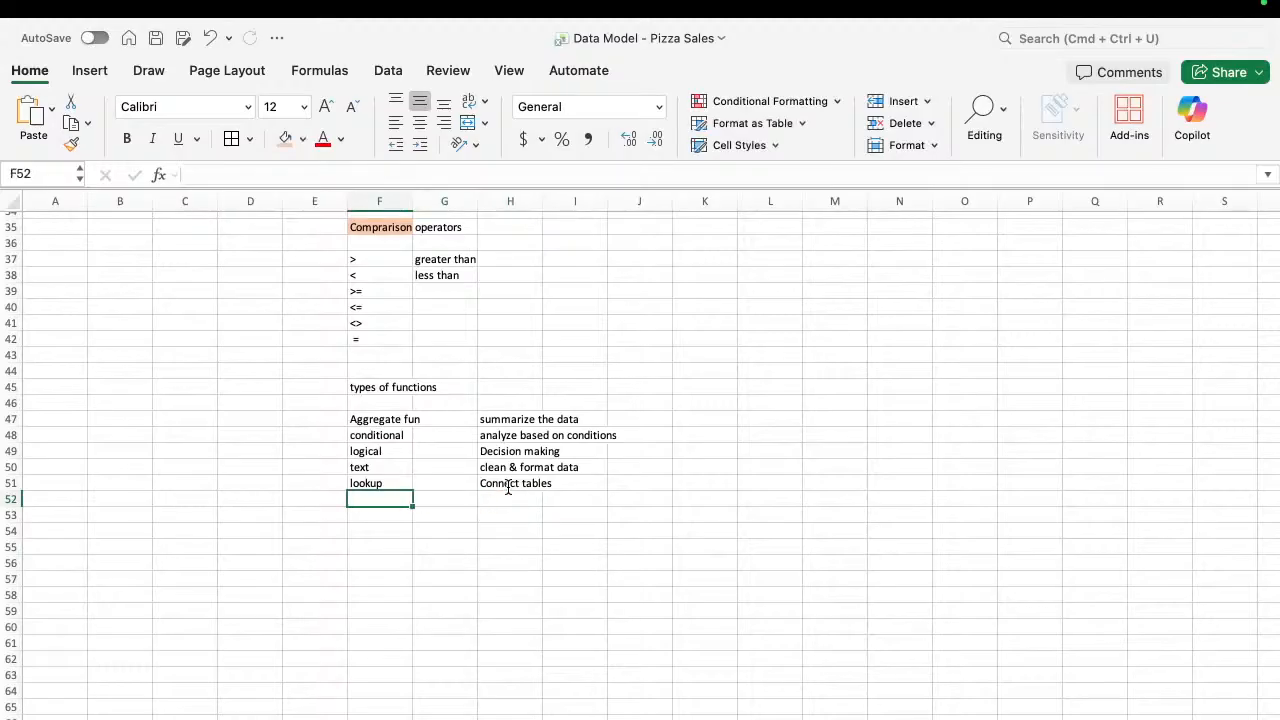
type("Data")
key("BackSpace")
type("e")
key("Right")
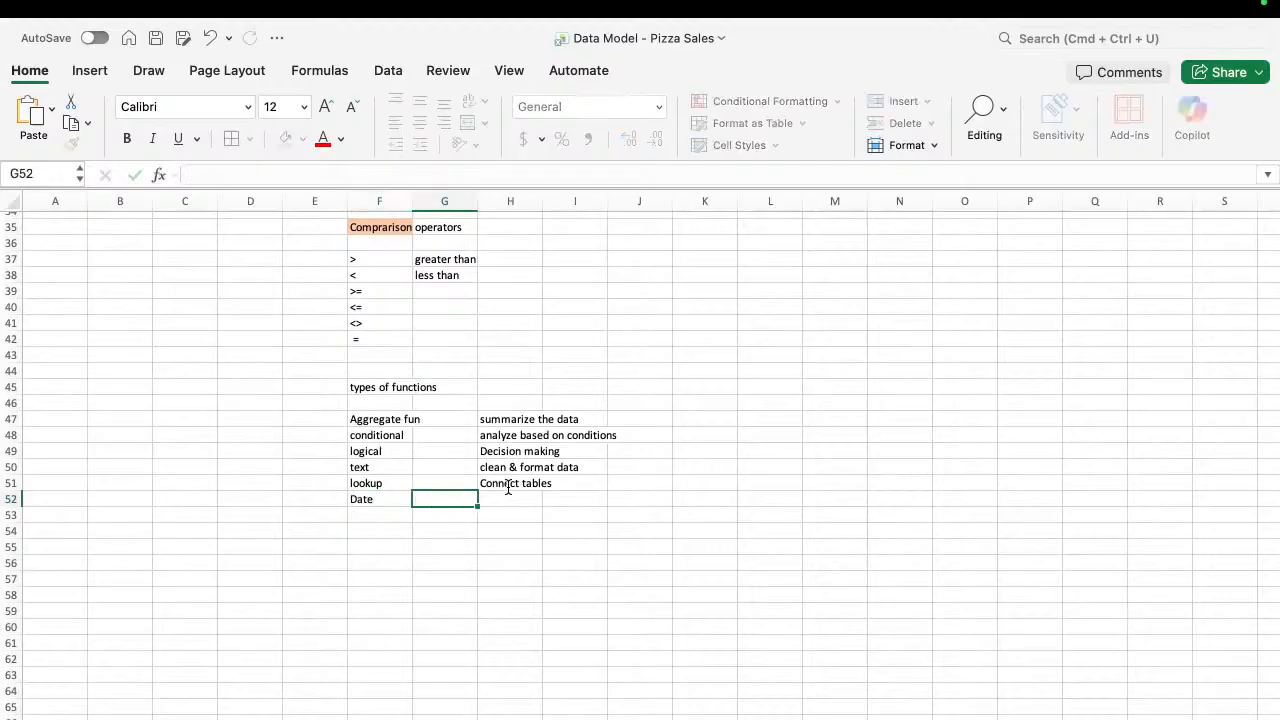
key("Right")
type("Time")
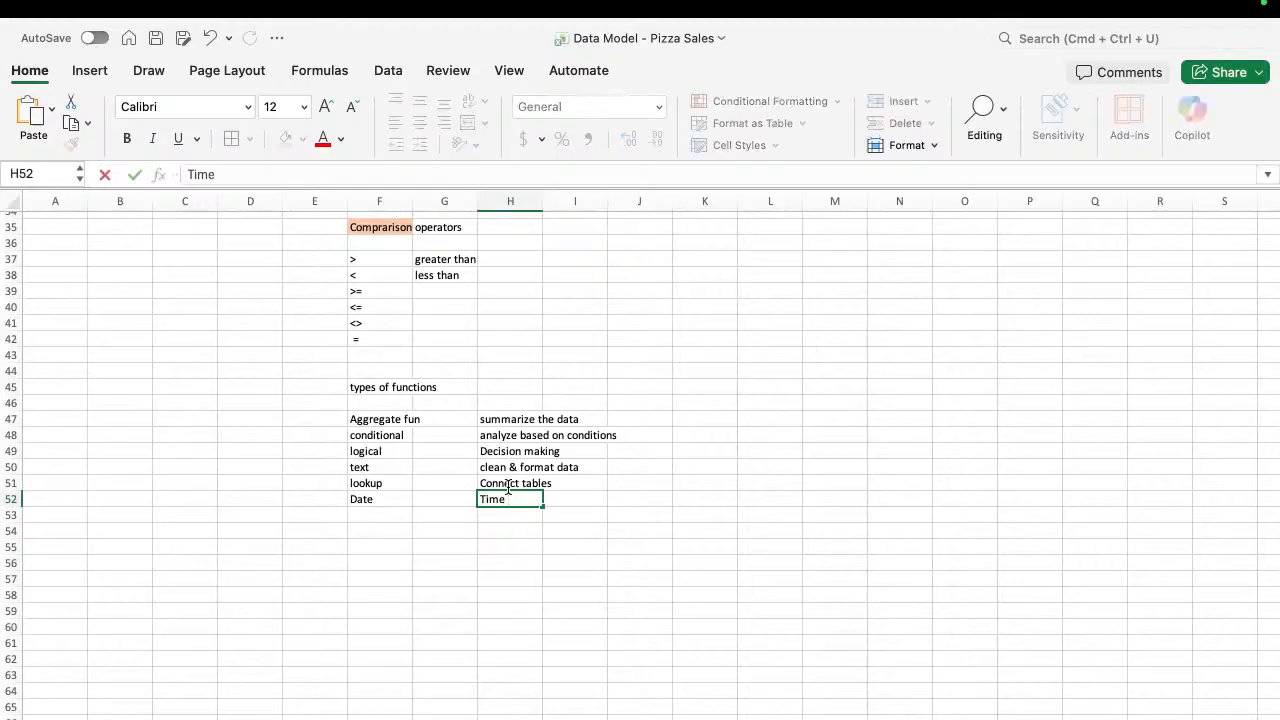
type(" based analysis")
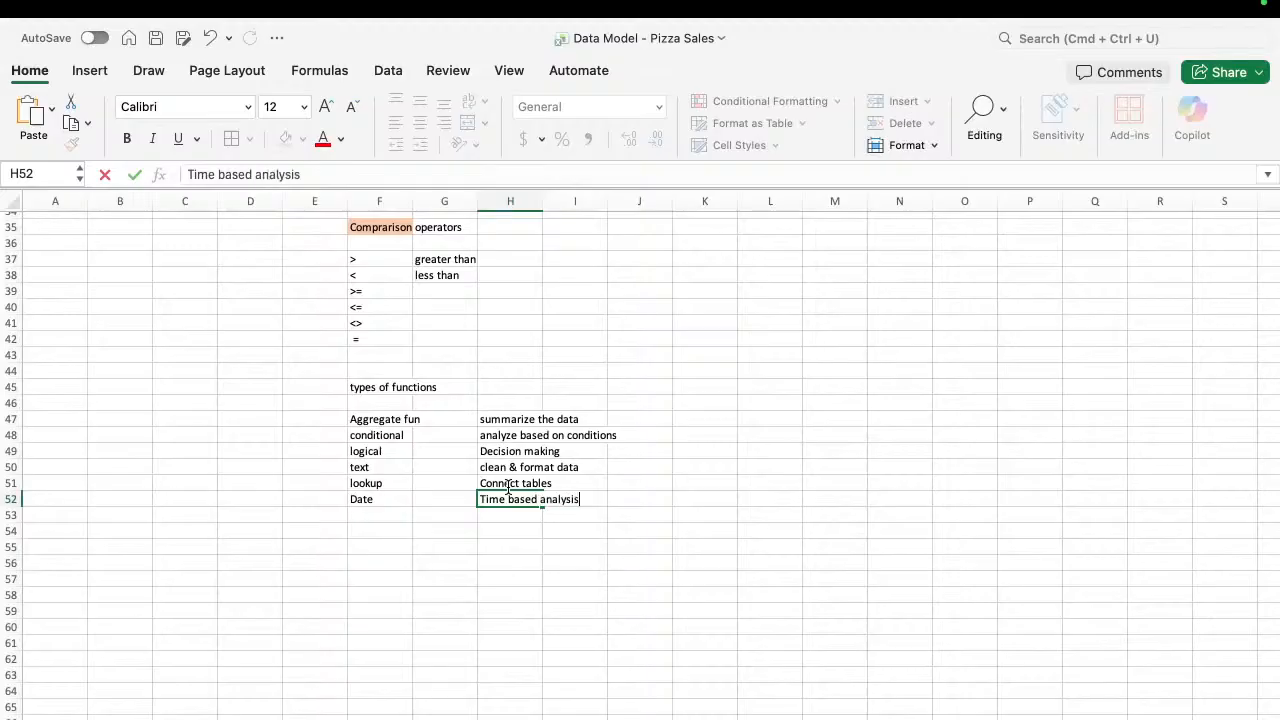
key("Return")
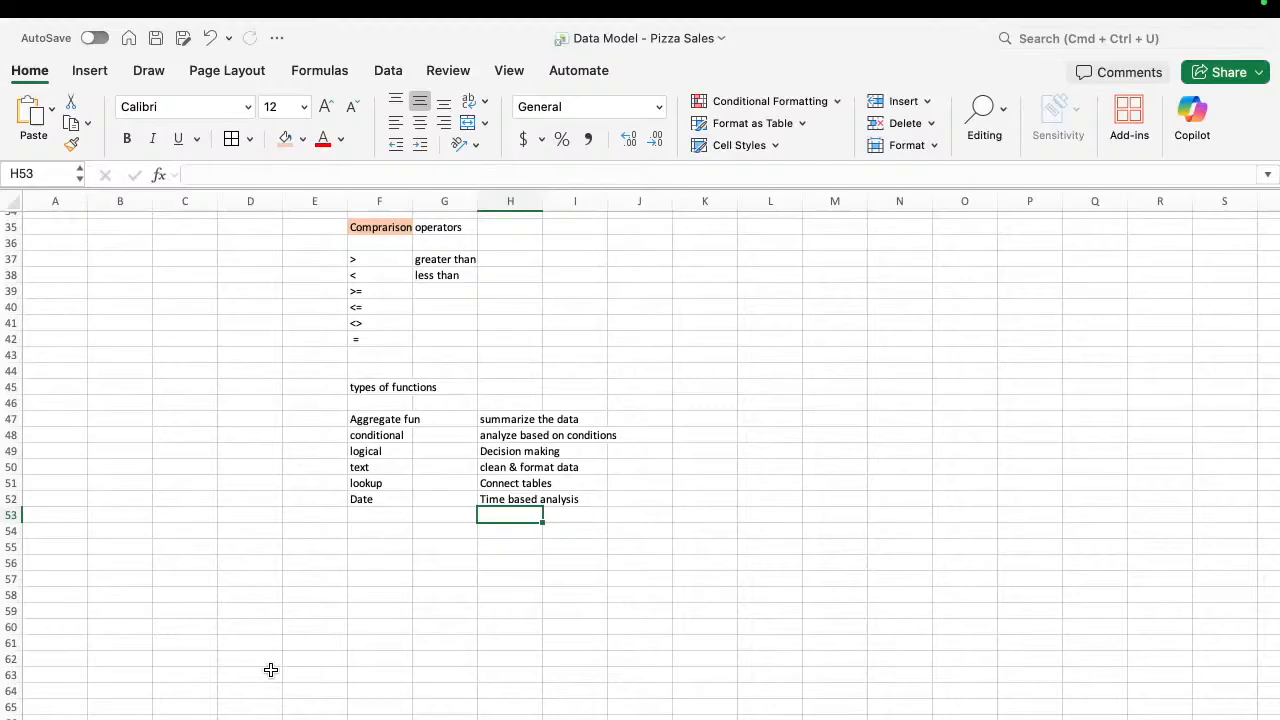
On the pizza sales data sheet, copy the header and the first block of rows across all columns from order_details_id to pizza_name.
key("ctrl+Page_Up")
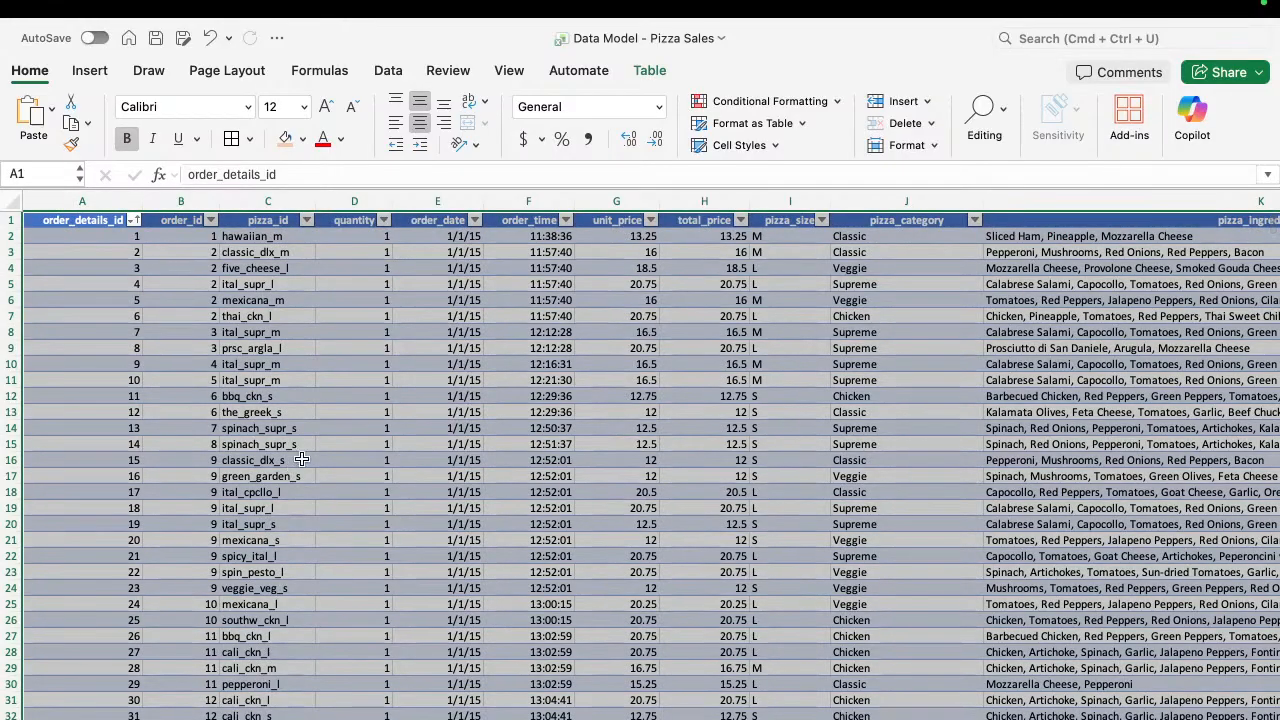
left_click(53, 223)
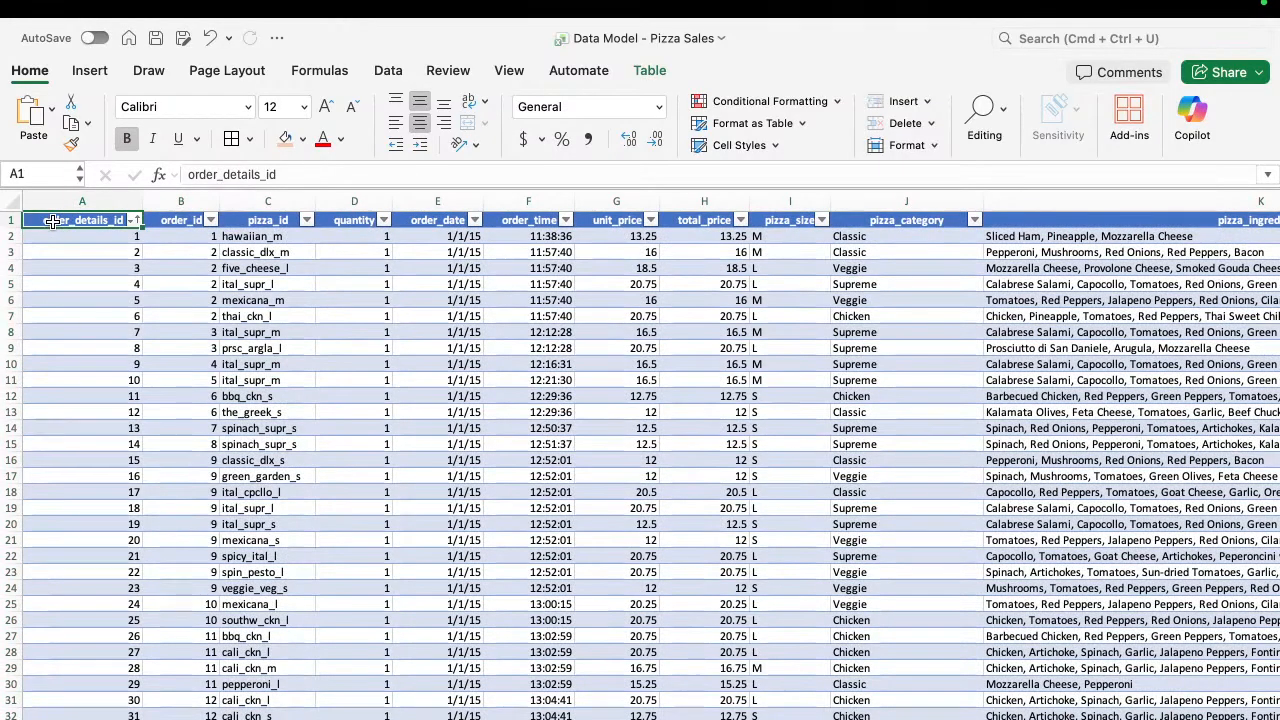
key("super+shift+Right")
key("shift+Down")
key("shift+Down")
key("shift+Down")
key("shift+Down")
key("shift+Down")
key("shift+Down")
key("shift+Down")
key("shift+Down")
key("shift+Down")
key("shift+Down")
key("shift+Down")
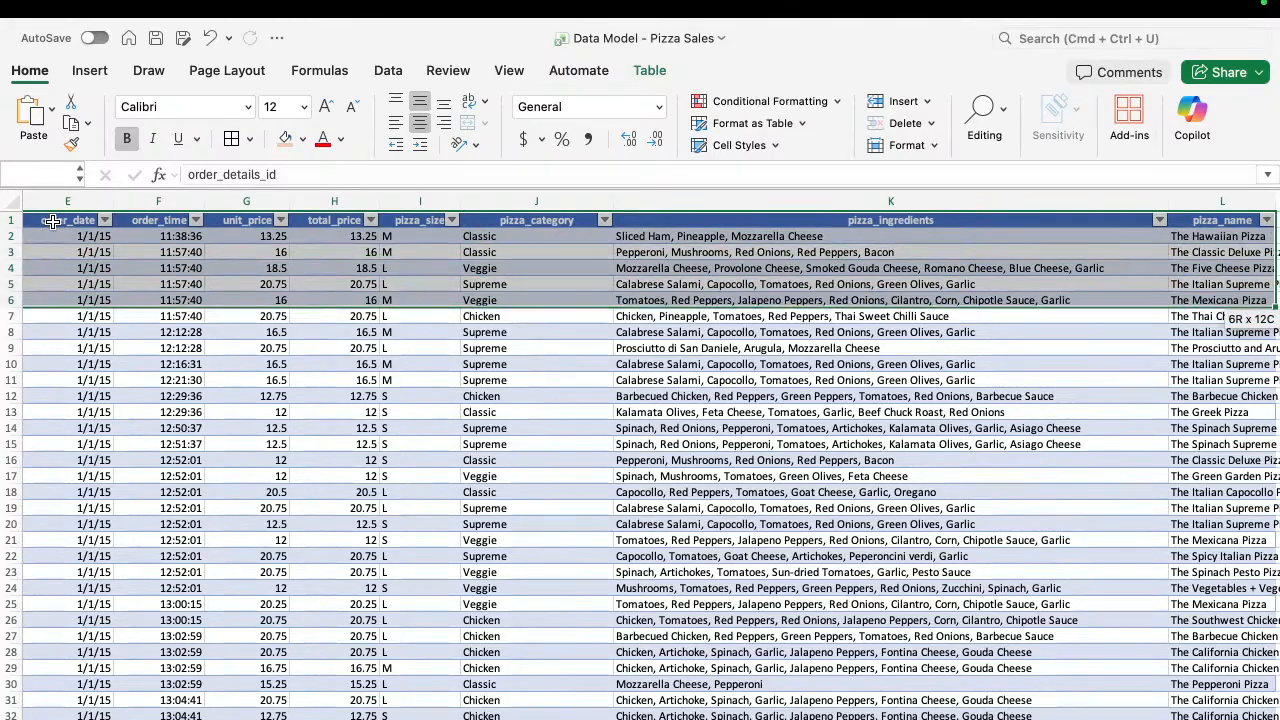
key("shift+Down")
key("shift+Down")
key("shift+Down")
key("shift+Down")
key("shift+Down")
key("shift+Down")
key("shift+Down")
key("shift+Down")
key("shift+Down")
key("shift+Down")
key("shift+Down")
key("shift+Down")
key("shift+Down")
key("shift+Down")
key("shift+Down")
key("shift+Down")
key("shift+Down")
key("shift+Down")
key("shift+Down")
key("shift+Down")
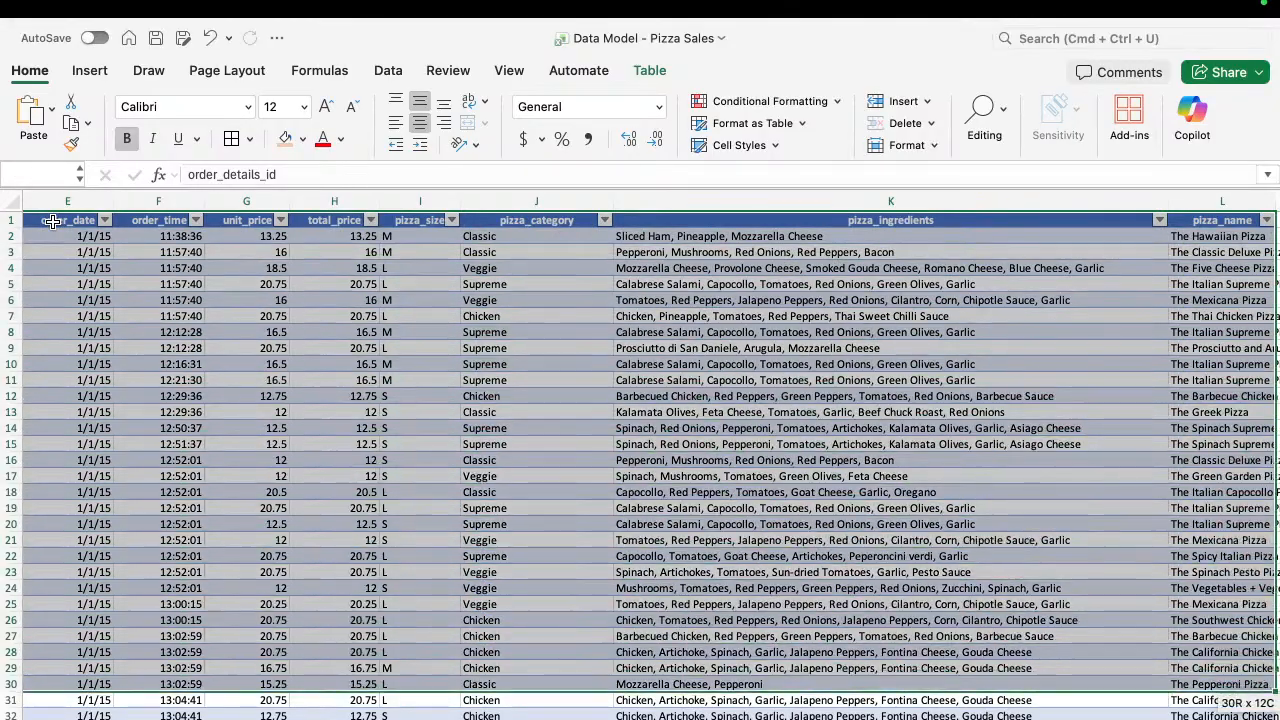
key("shift+Down")
key("shift+Down")
key("shift+Down")
key("shift+Down")
scroll(52, 221, "down", 5)
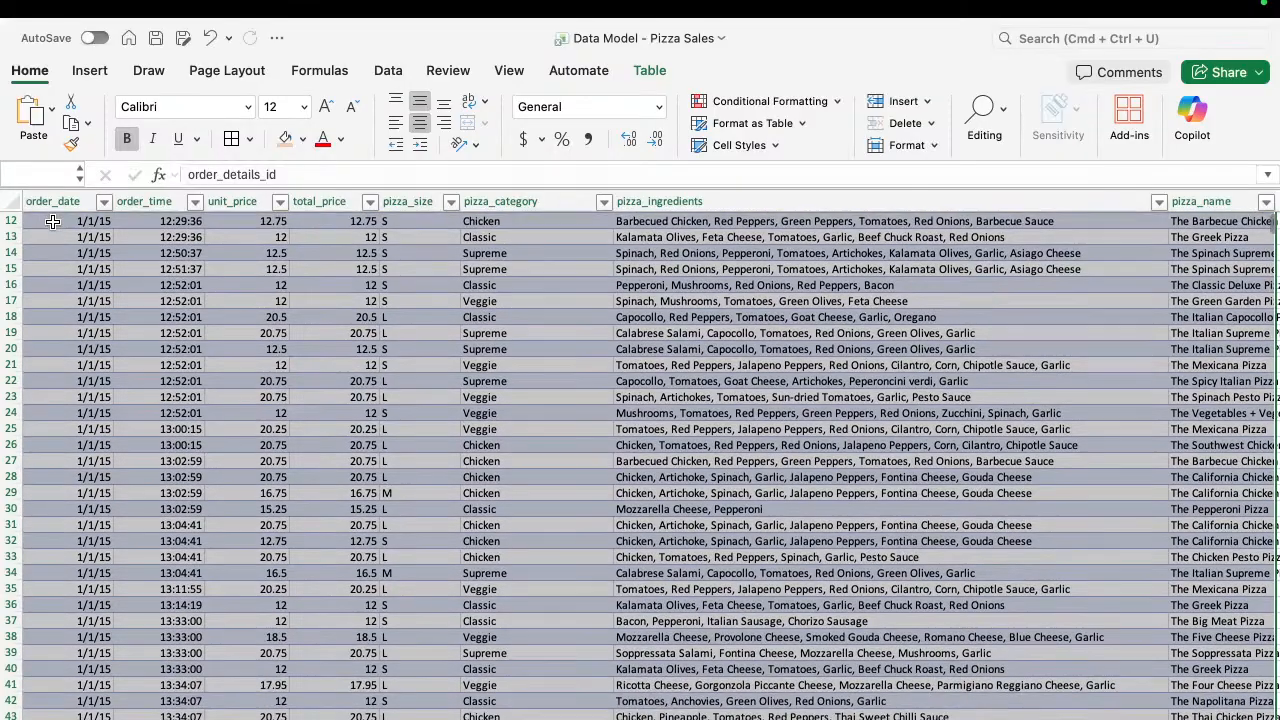
scroll(52, 221, "down", 1)
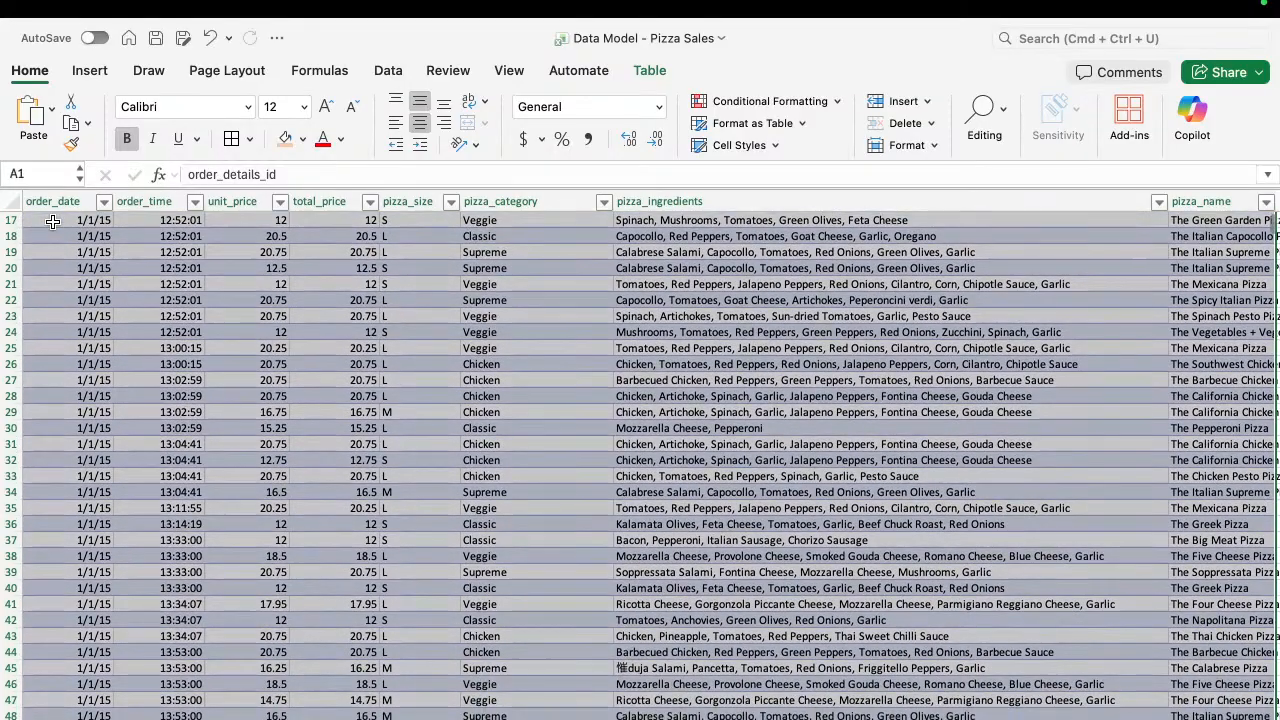
scroll(52, 221, "up", 10)
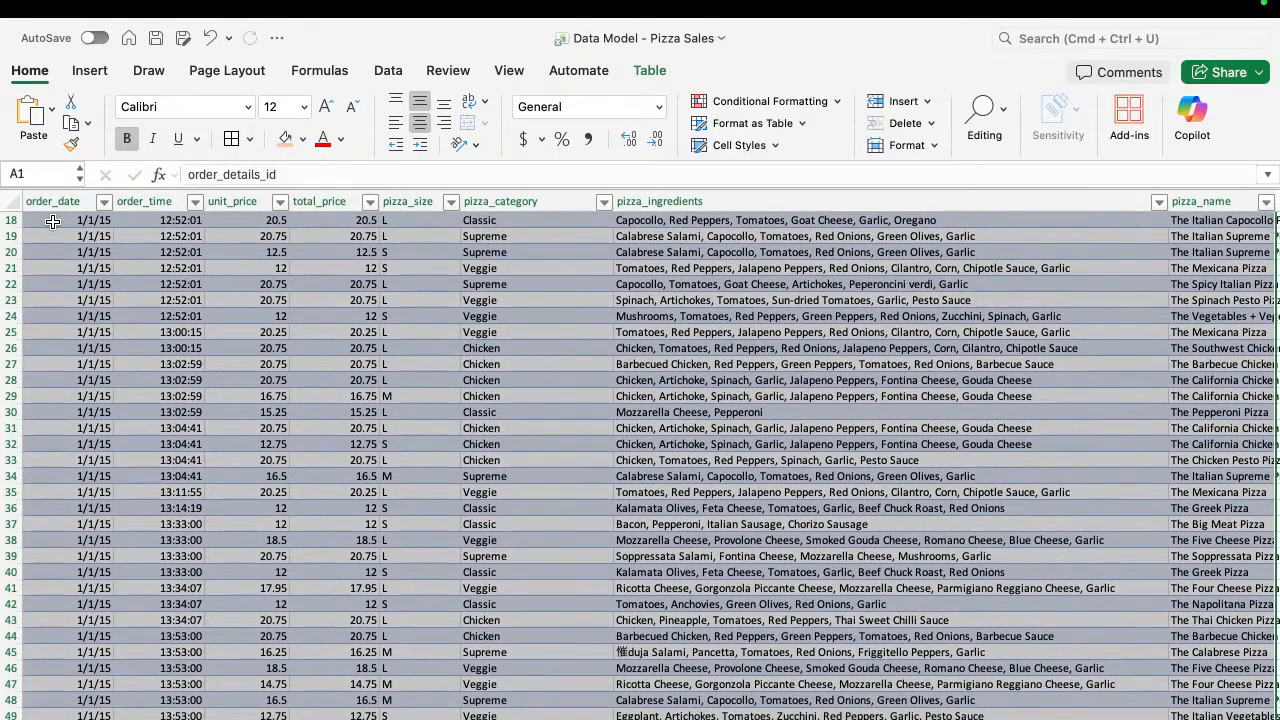
scroll(52, 221, "left", 3)
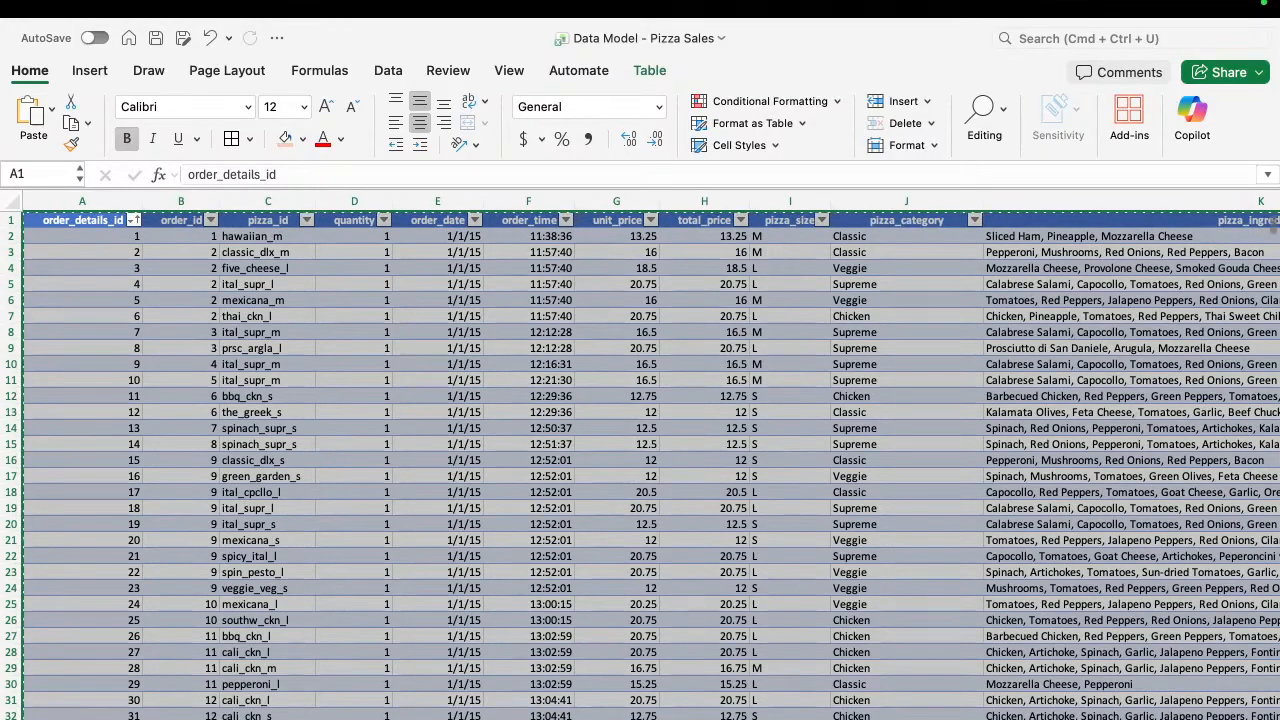
Paste the copied pizza sales rows into the blank sheet starting at A1, as values only.
left_click(300, 719)
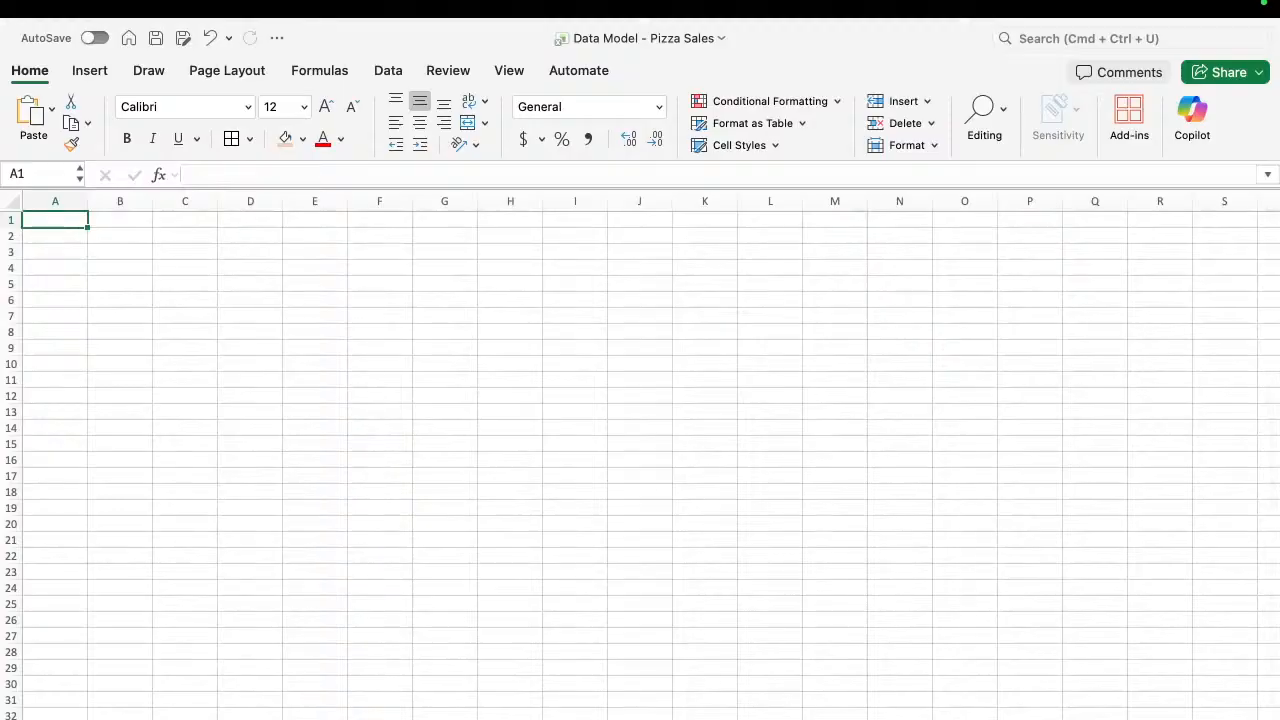
key("super+v")
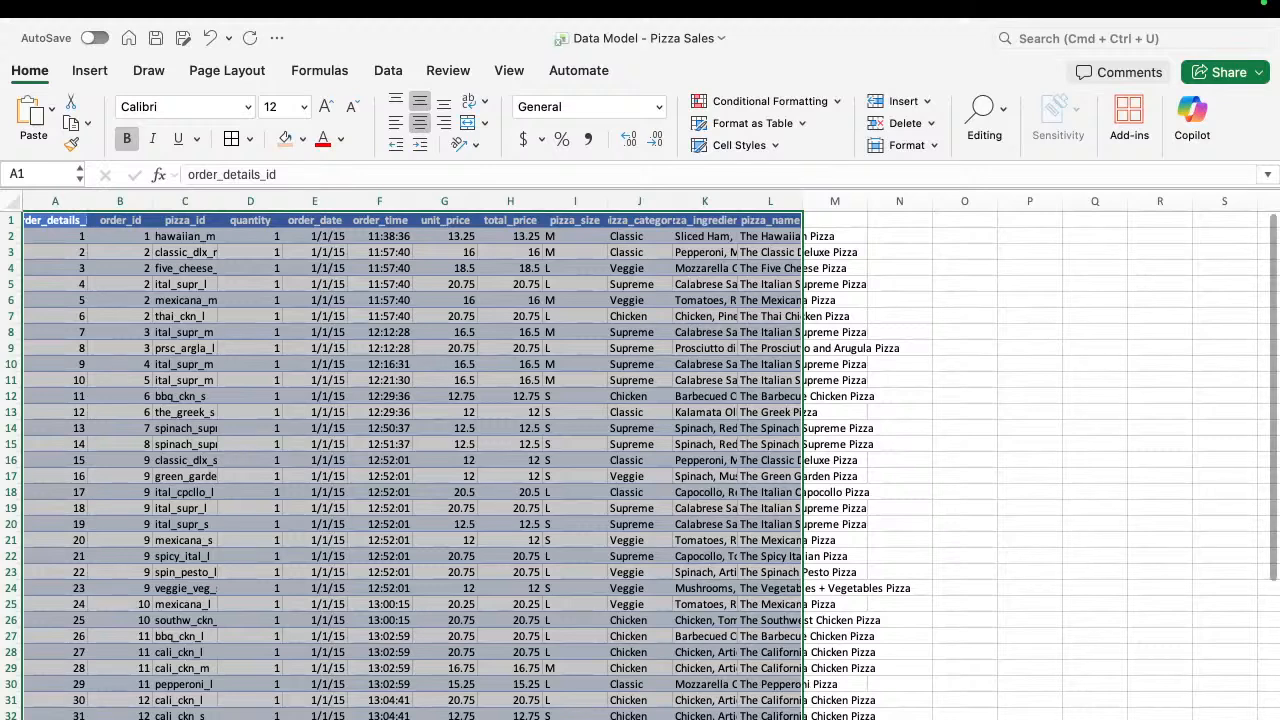
key("ctrl")
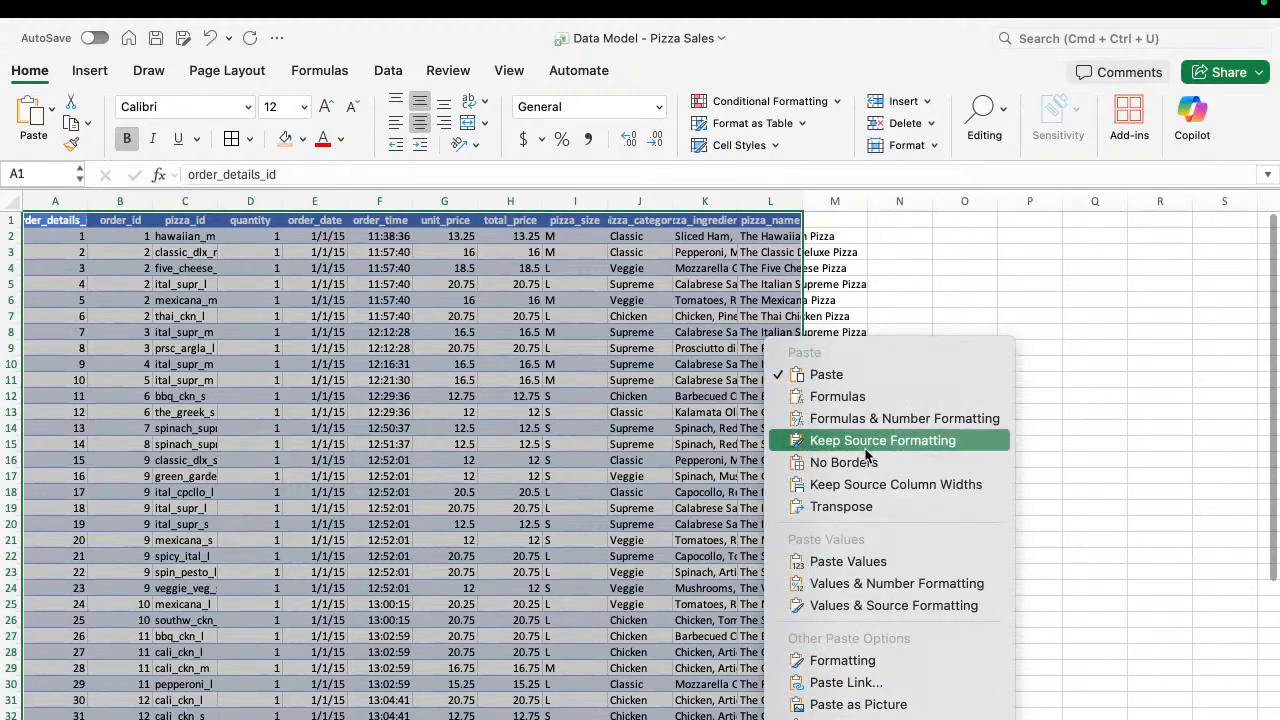
left_click(848, 561)
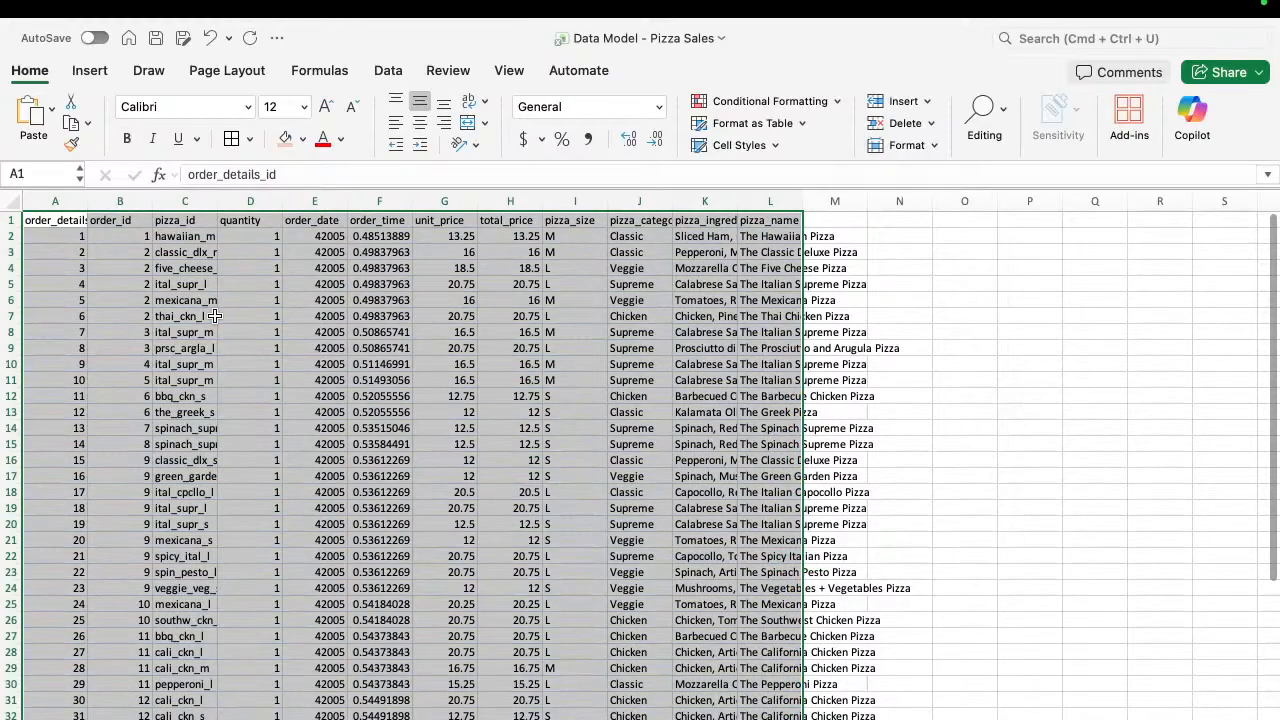
Fill the header row A1:L1, from order_details_id to pizza_name, with the light orange color.
left_click(55, 222)
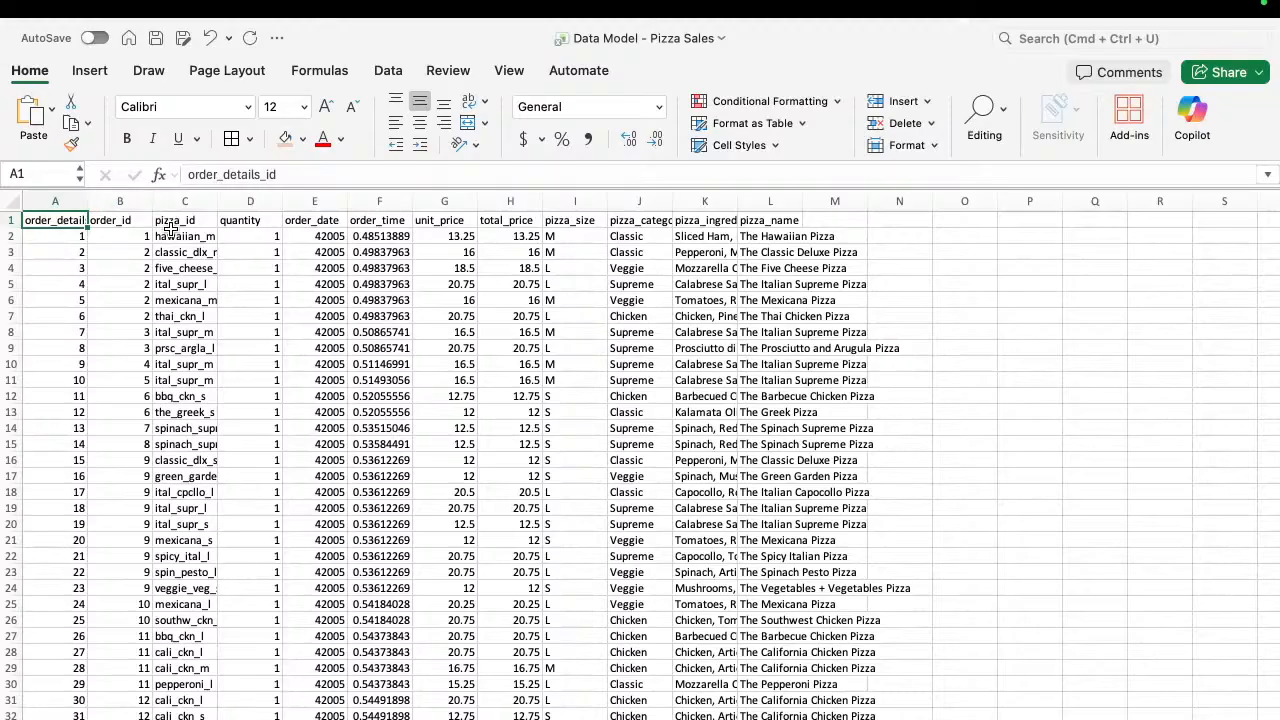
key("super+shift+Right")
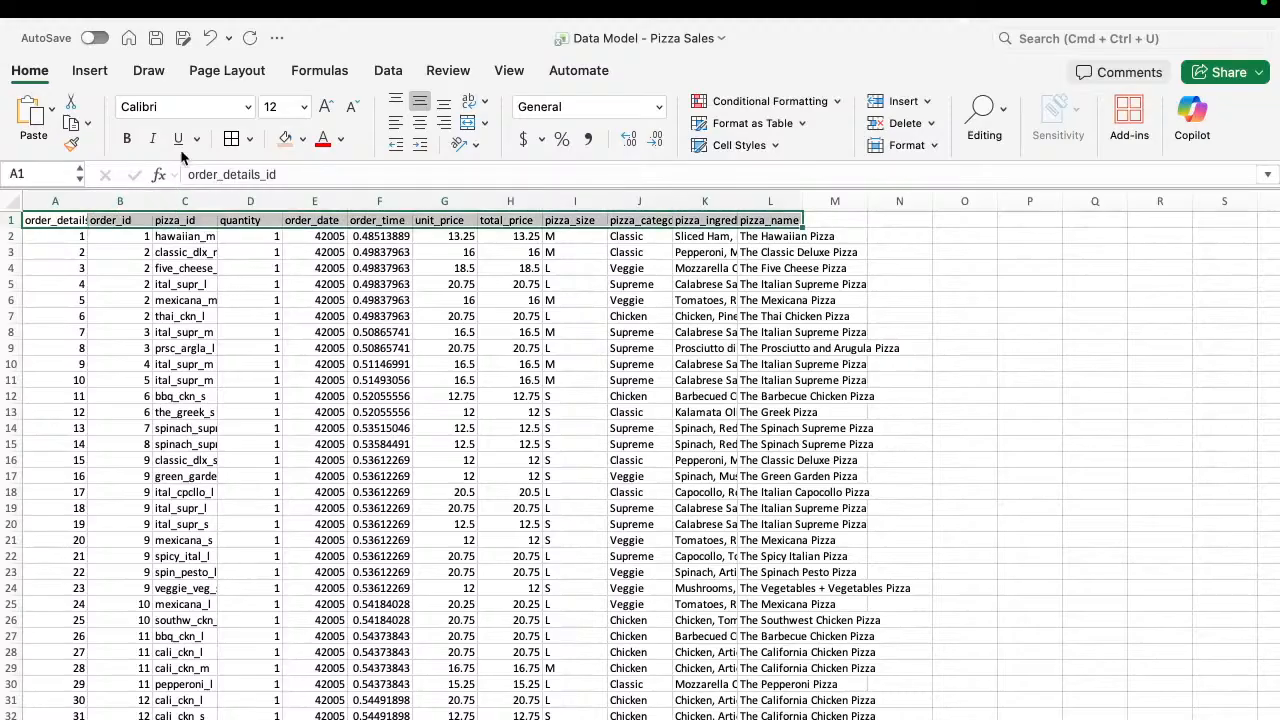
left_click(290, 140)
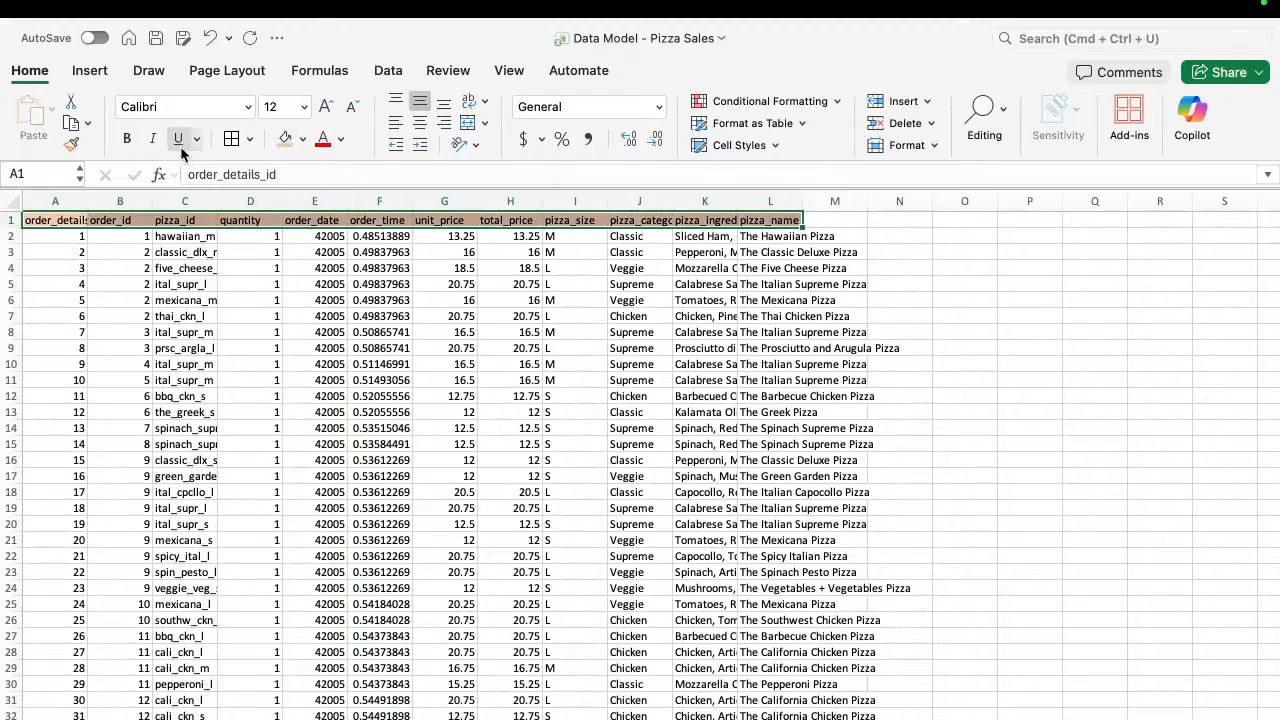
Bold the header row A1:L1 and delete this sheet of pasted pizza sales rows.
left_click(127, 140)
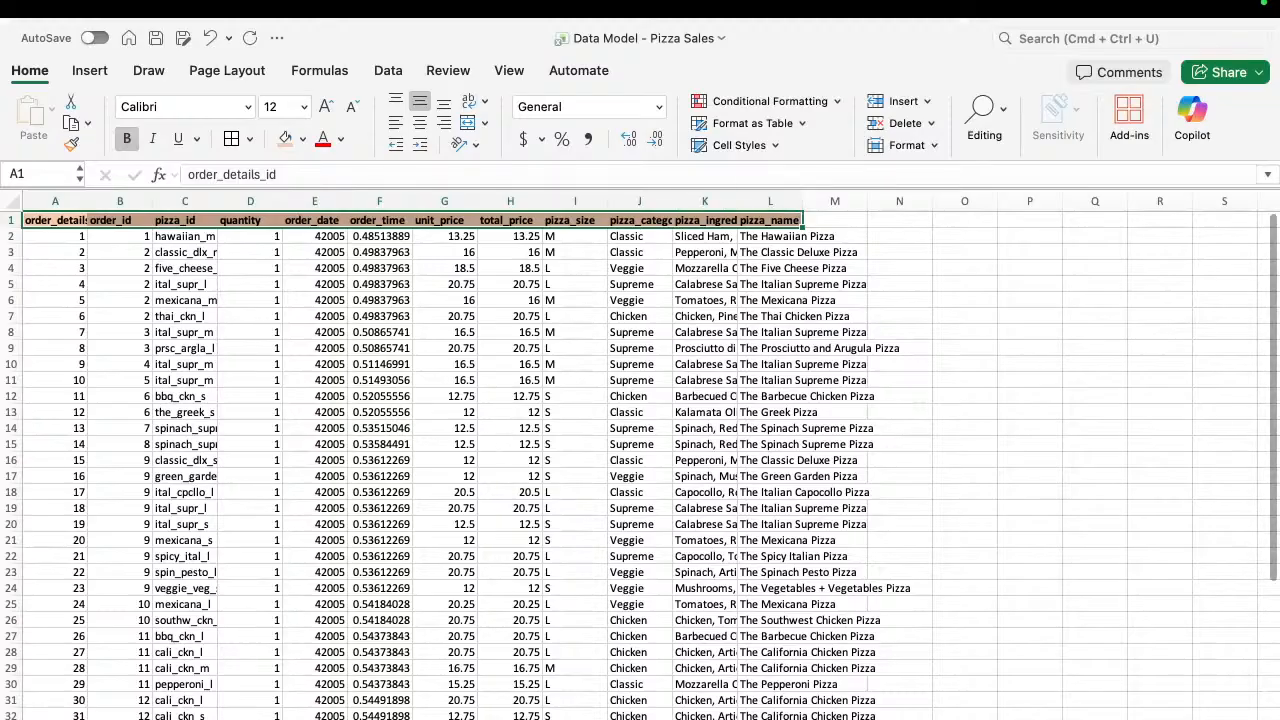
right_click(206, 718)
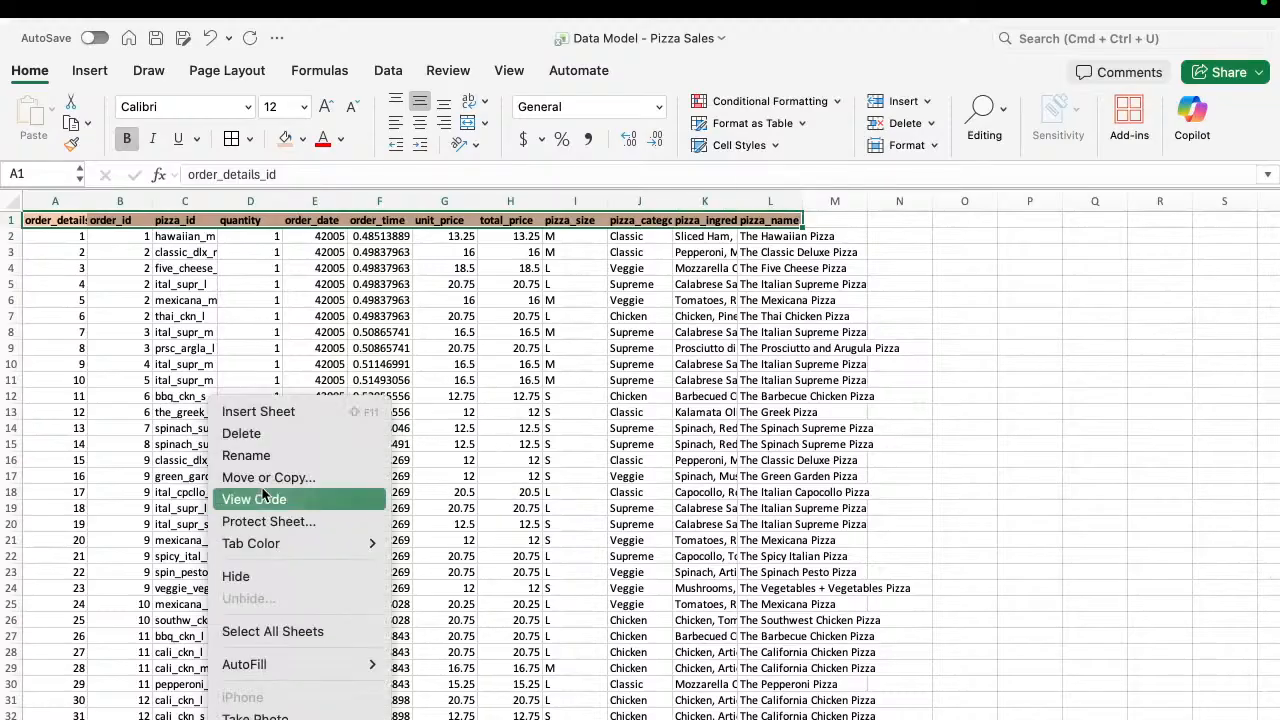
left_click(250, 437)
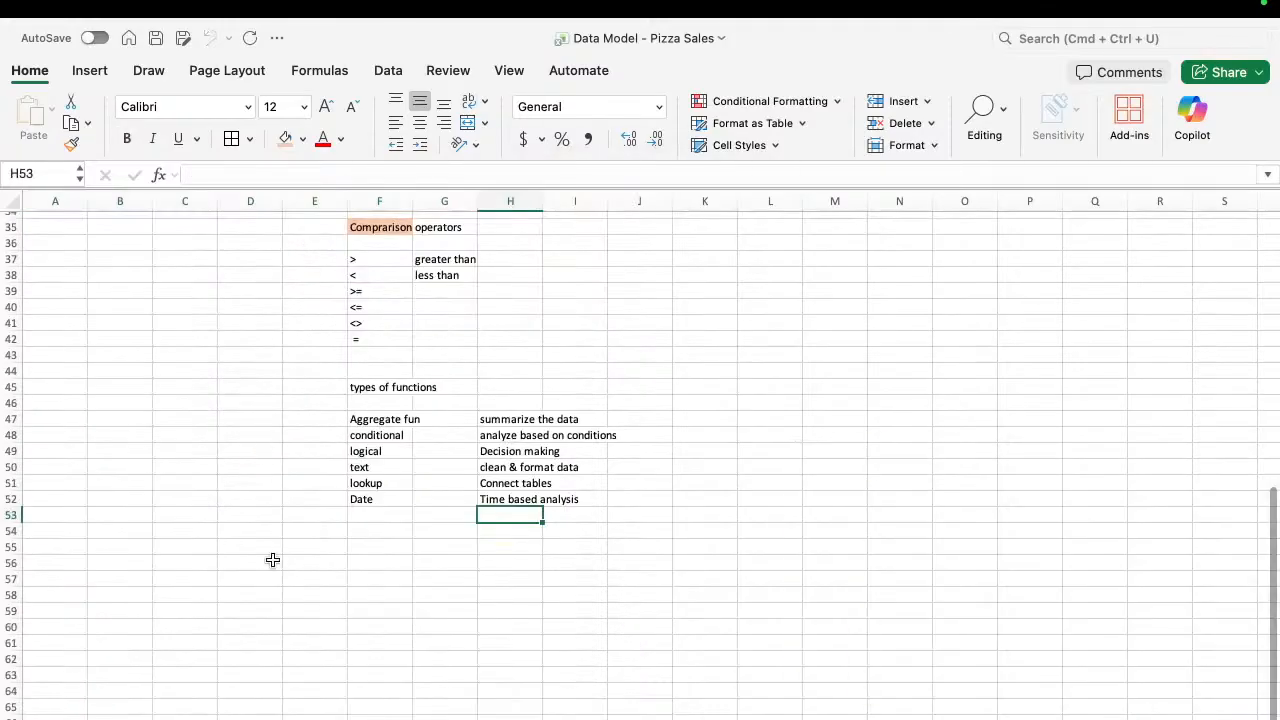
Switch to the formatted pizza orders sheet and review its column headers from order_details_id to Total.
left_click(125, 718)
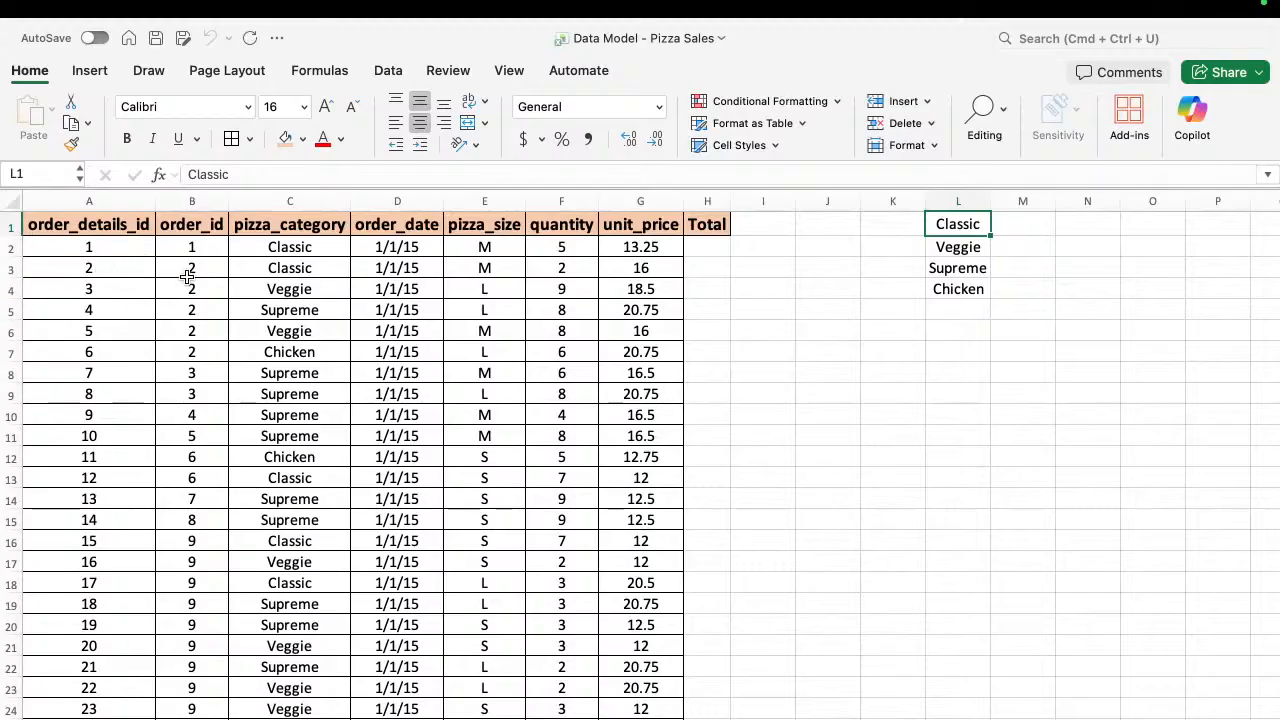
left_click(67, 223)
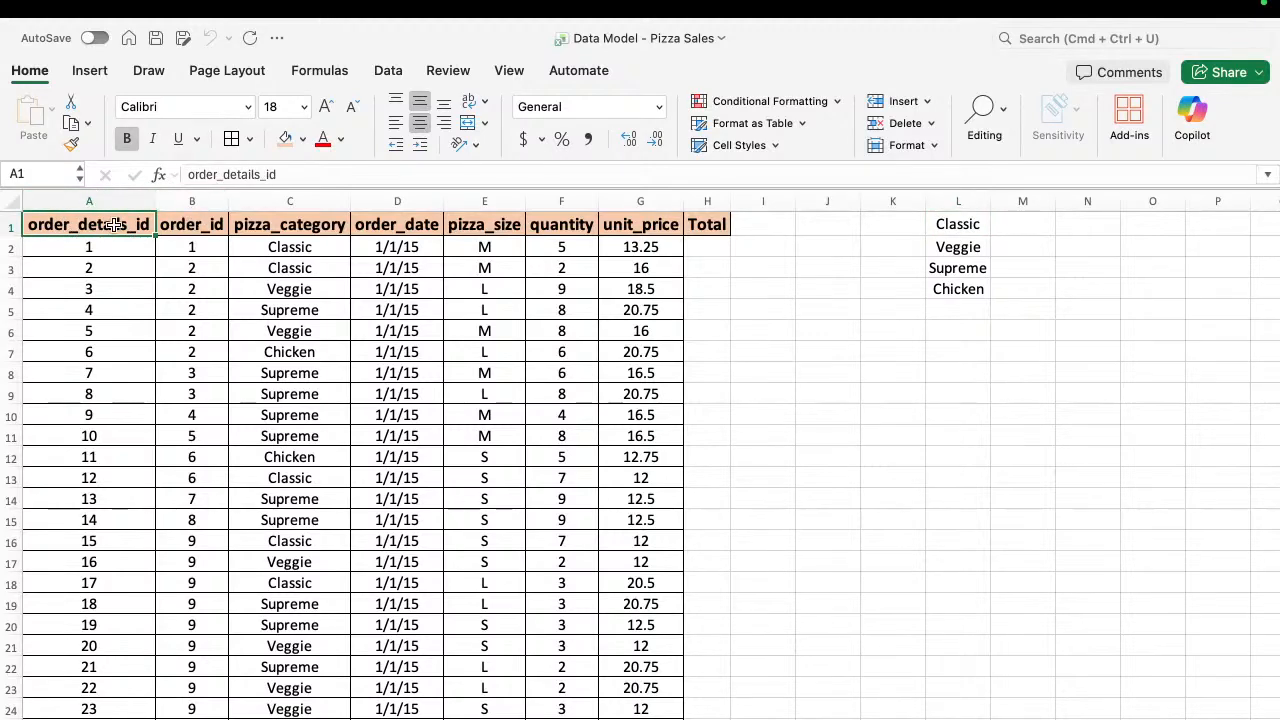
left_click(185, 222)
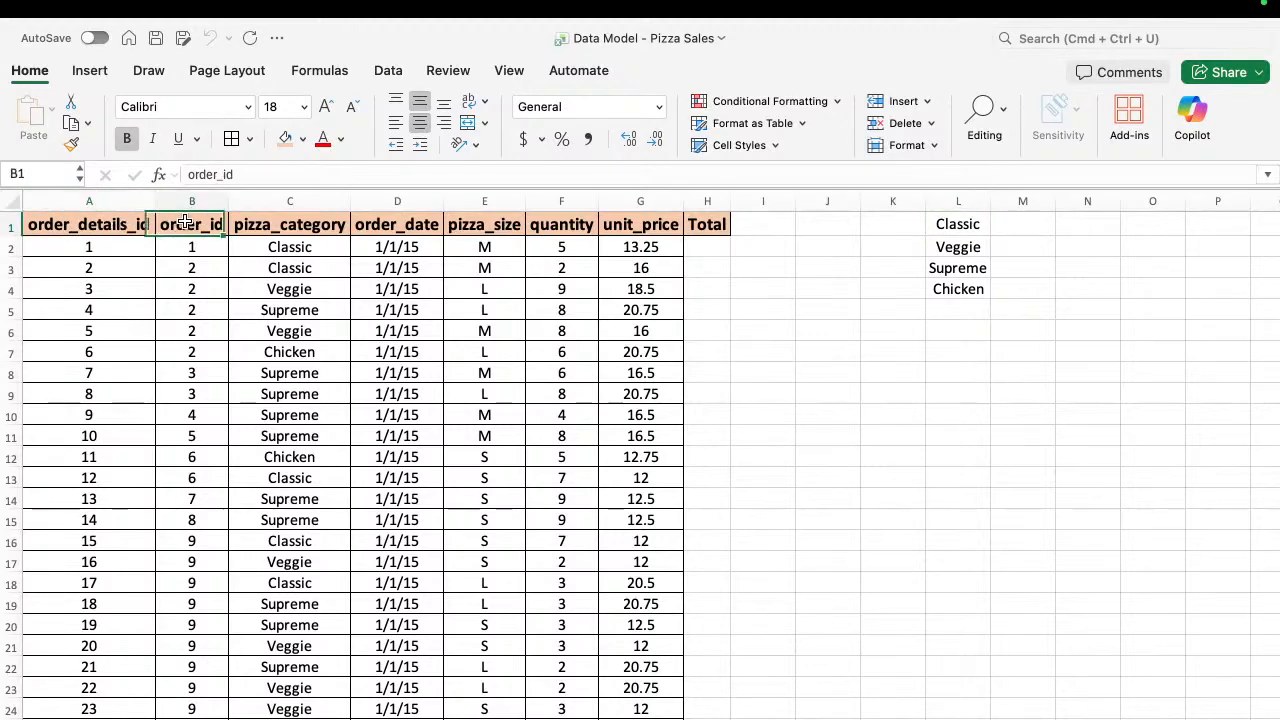
left_click(282, 221)
left_click(395, 220)
left_click(500, 222)
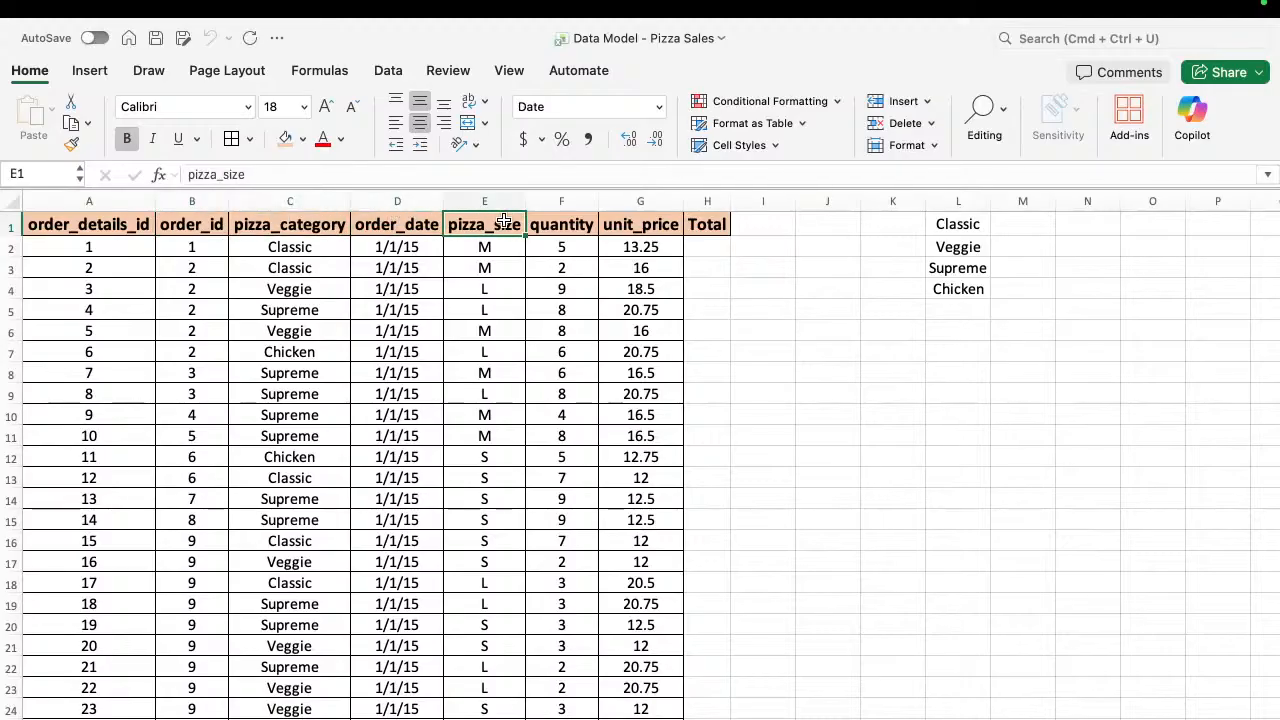
left_click(575, 222)
left_click(645, 223)
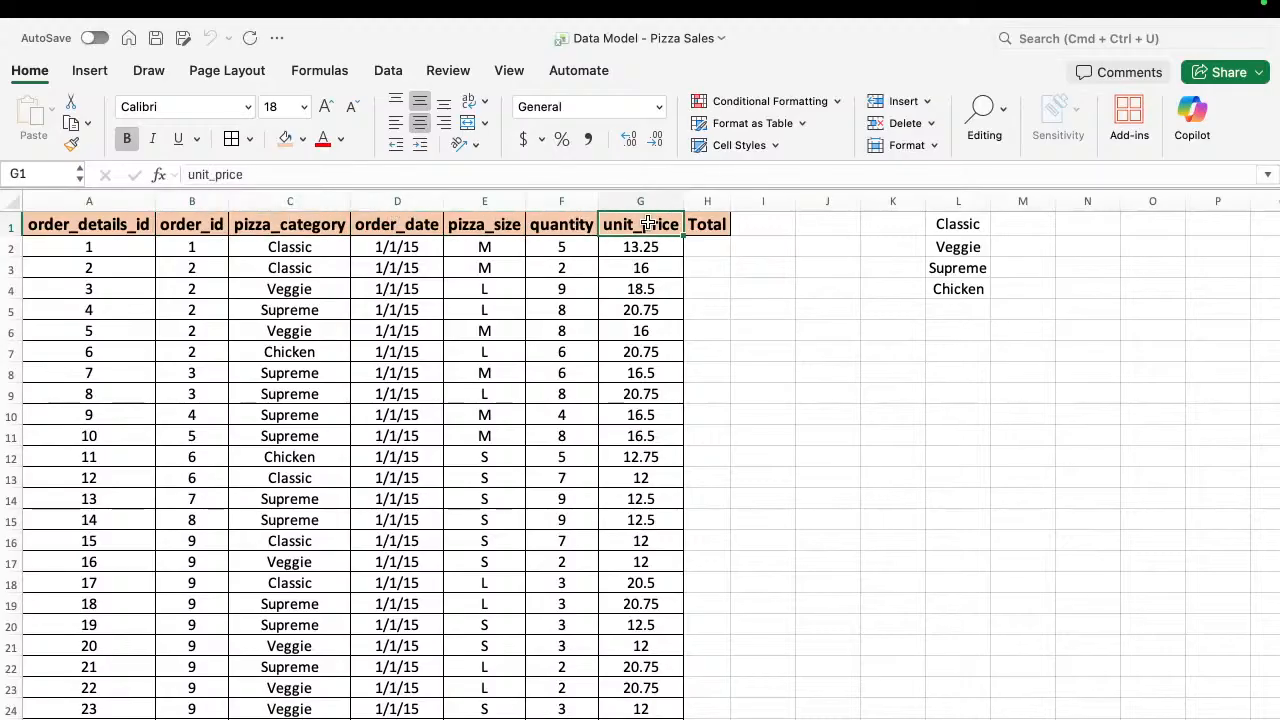
left_click(706, 225)
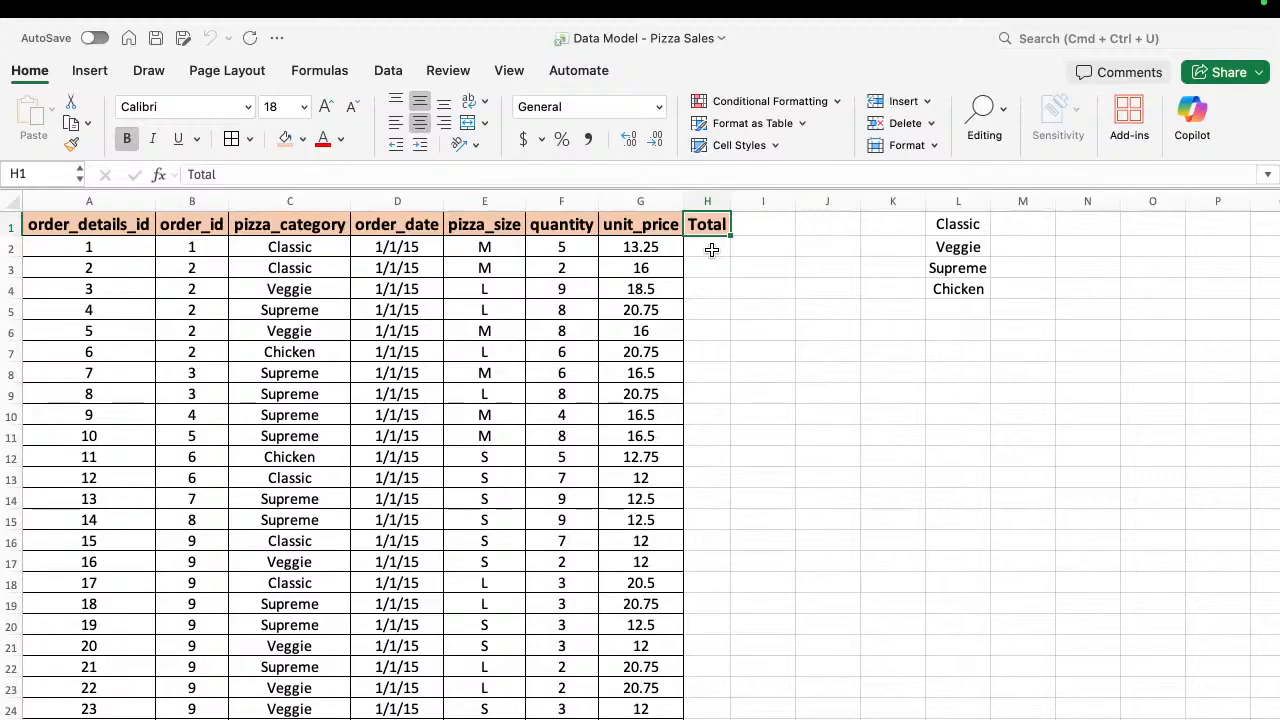
Enter the formula =F2*G2 in H2 to multiply quantity by unit_price for the first order's Total.
left_click(713, 250)
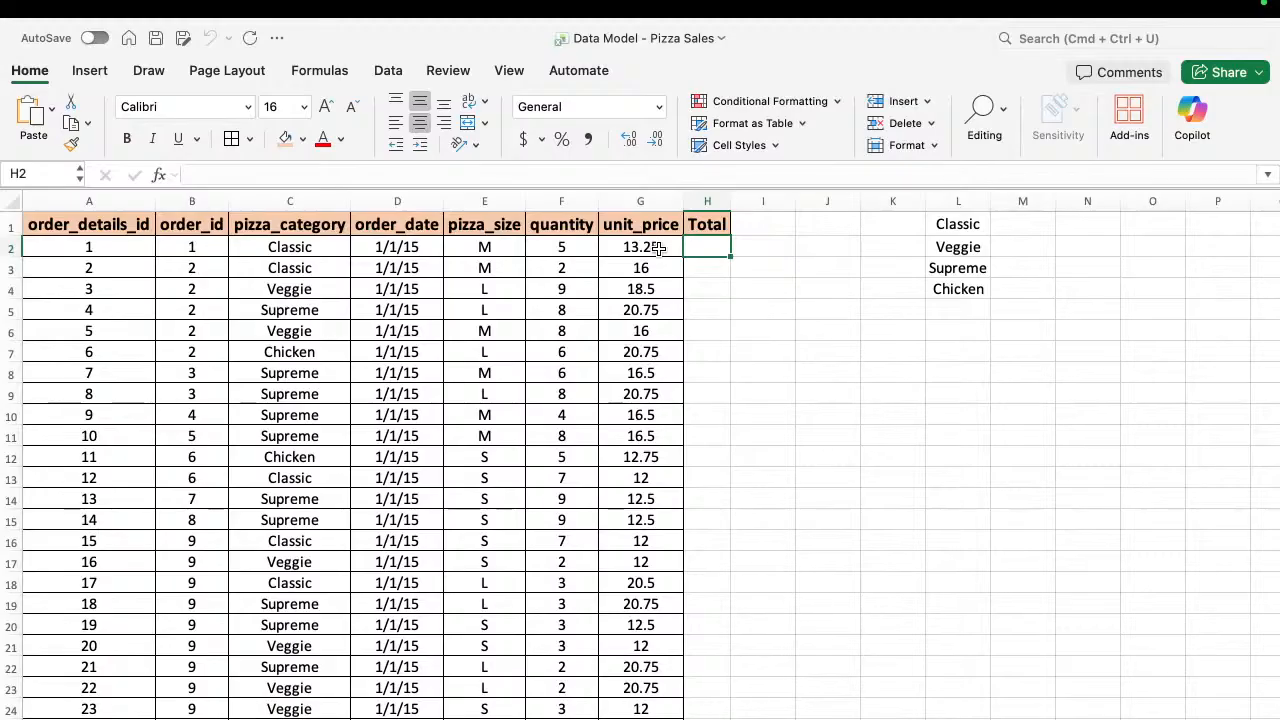
type("=")
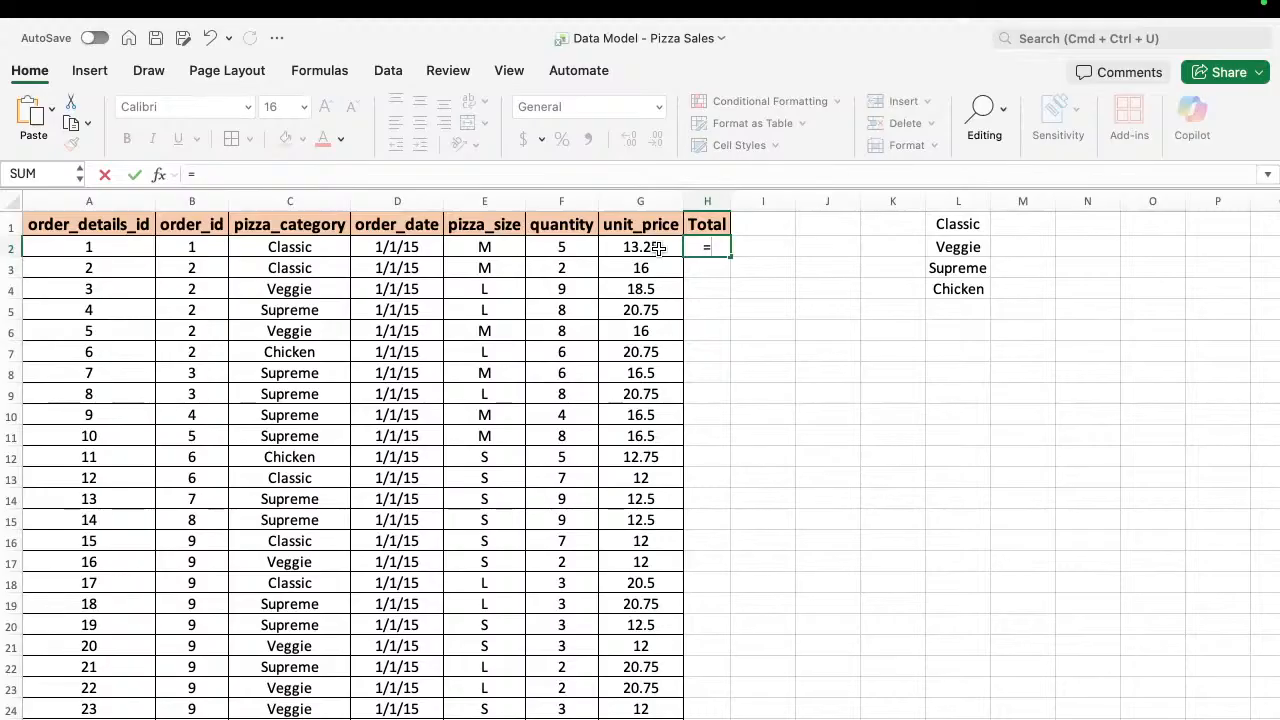
left_click(575, 245)
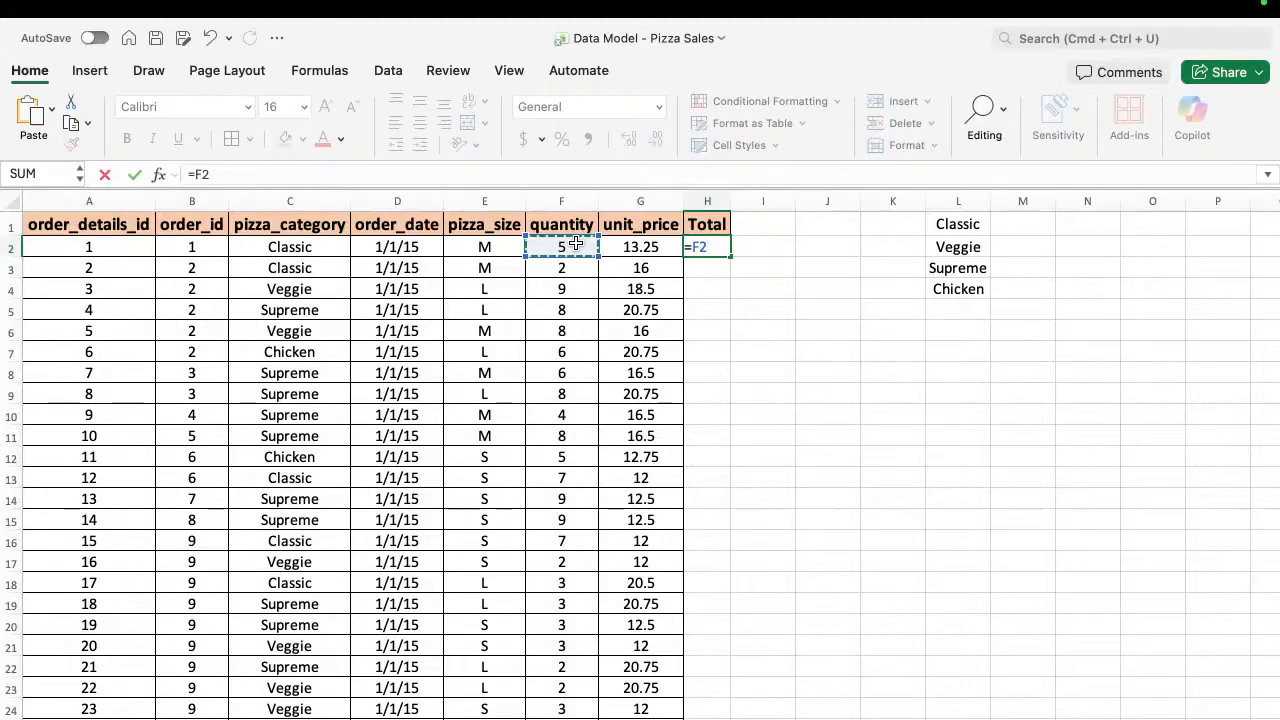
type("*")
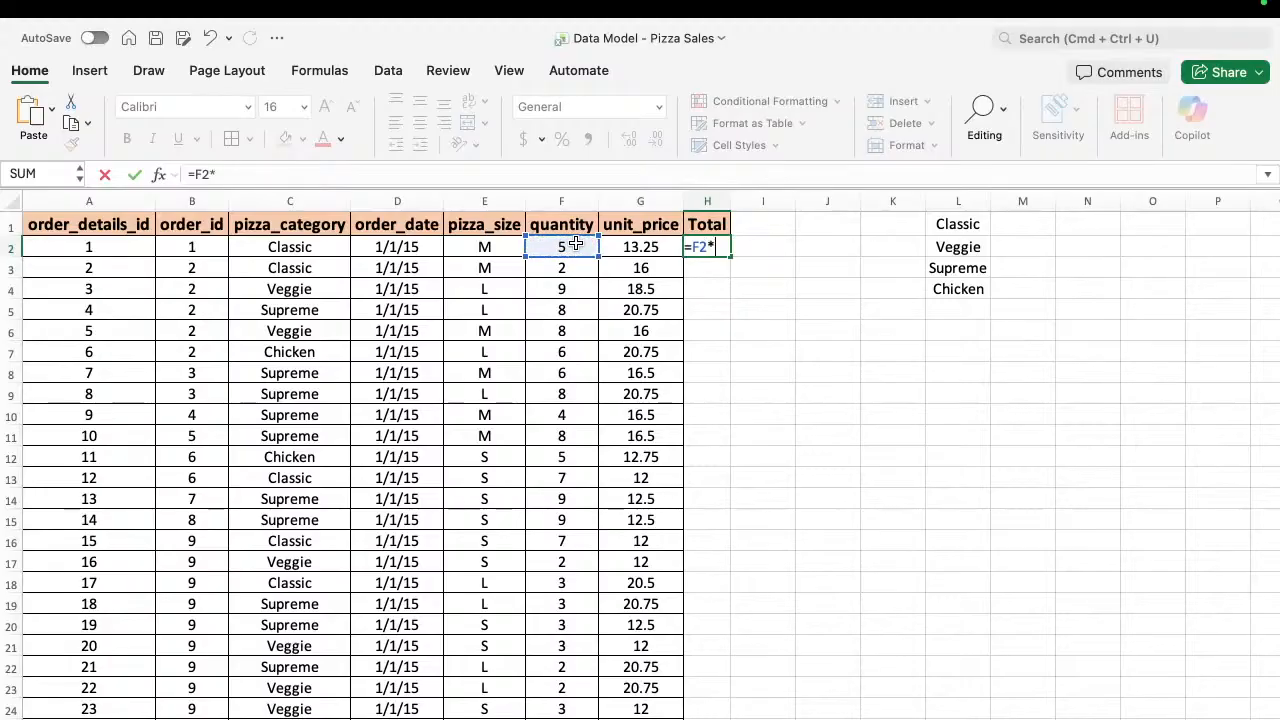
left_click(641, 246)
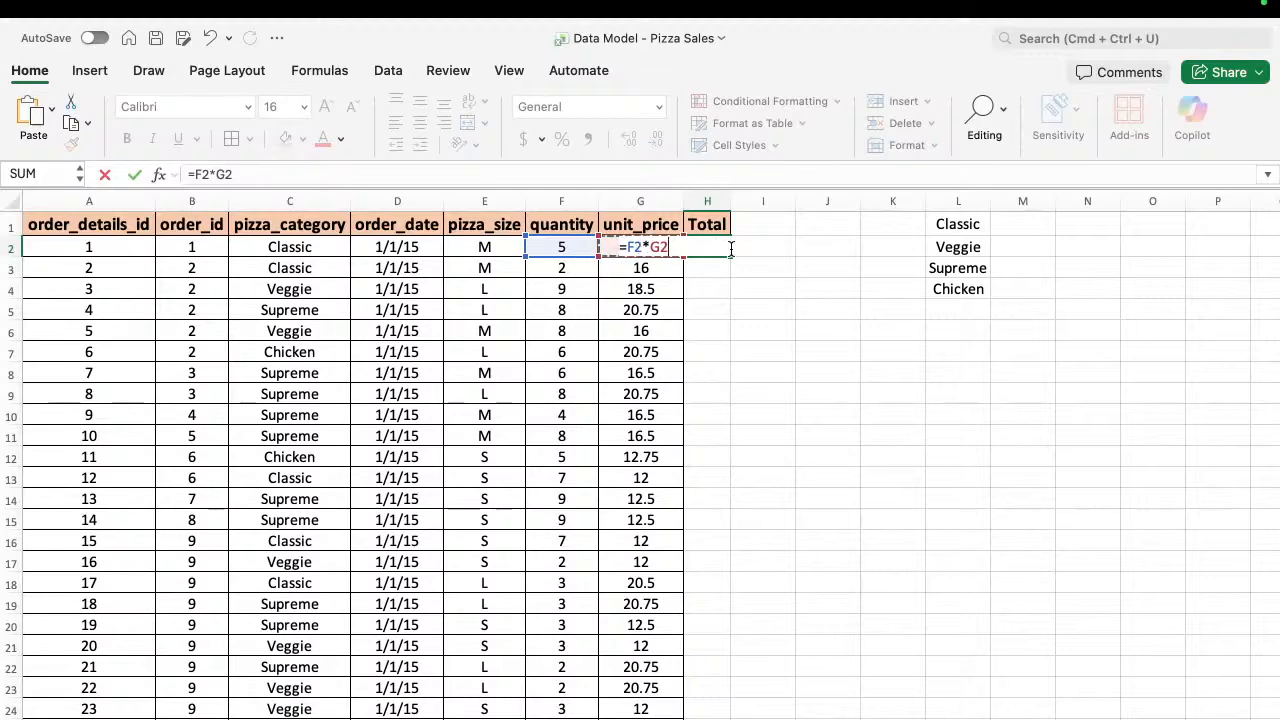
key("Return")
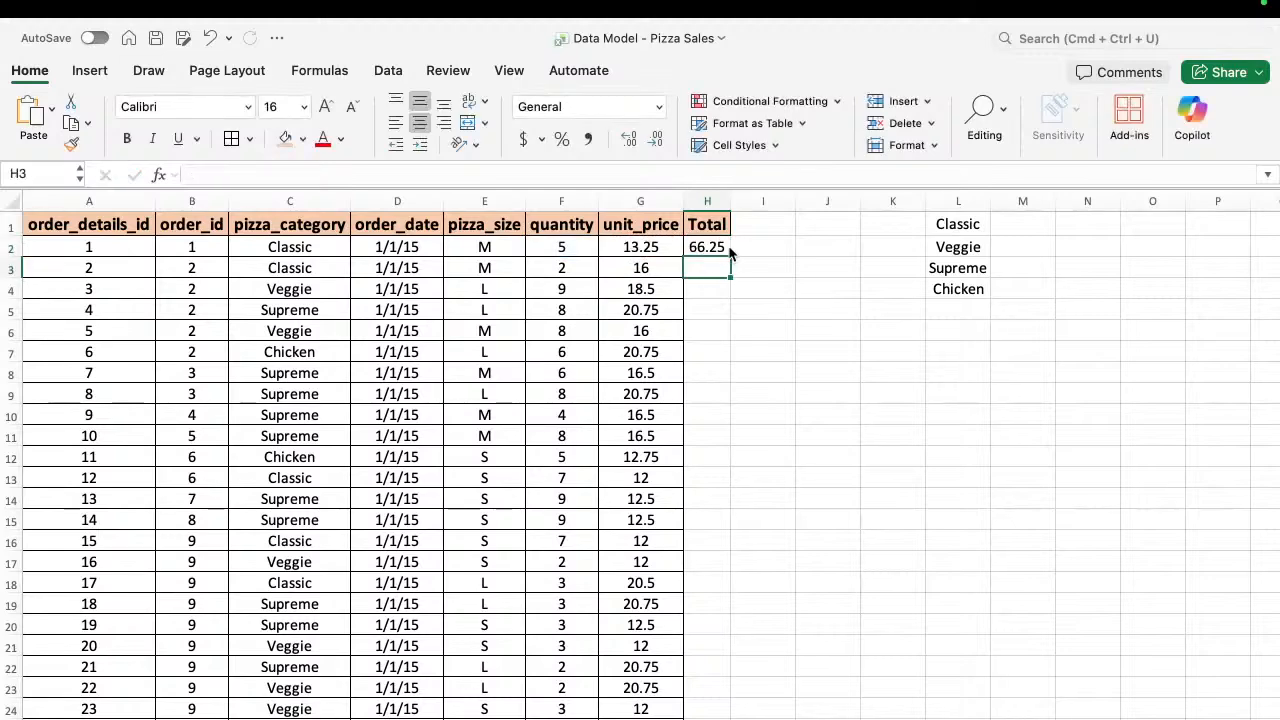
Auto-fill the H2 formula down the whole Total column and undo the fill.
left_click(711, 249)
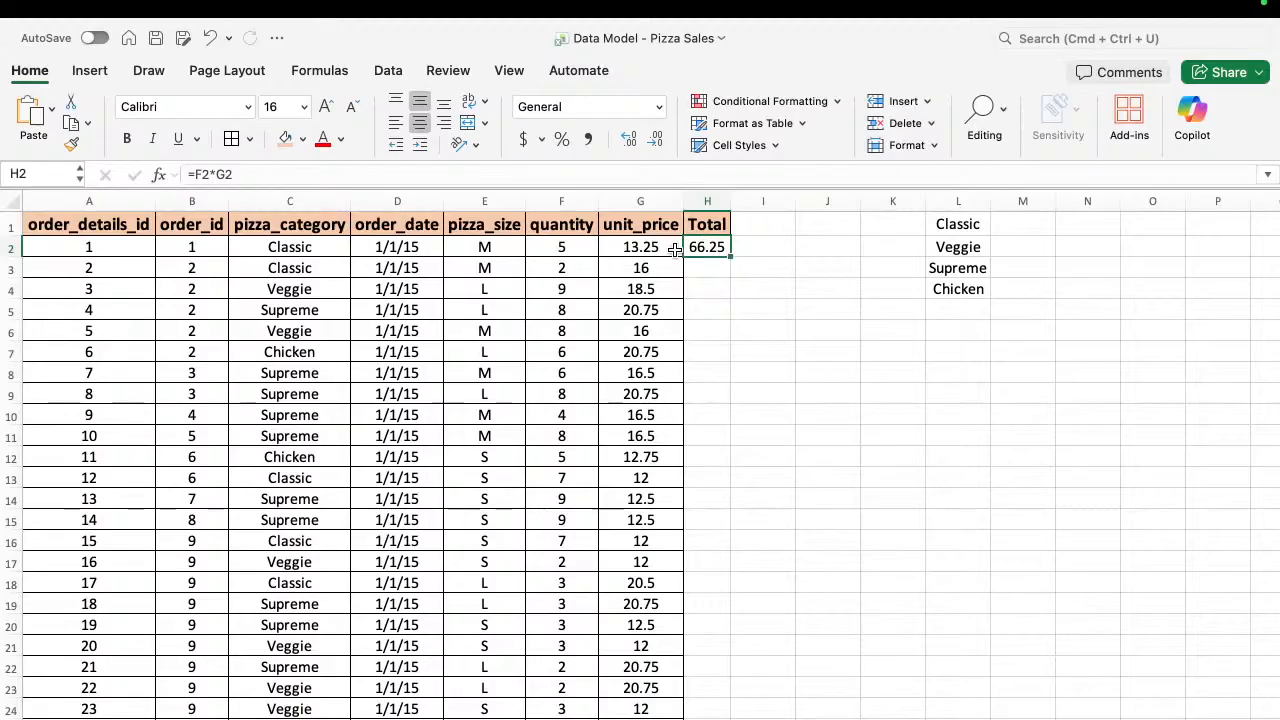
double_click(731, 258)
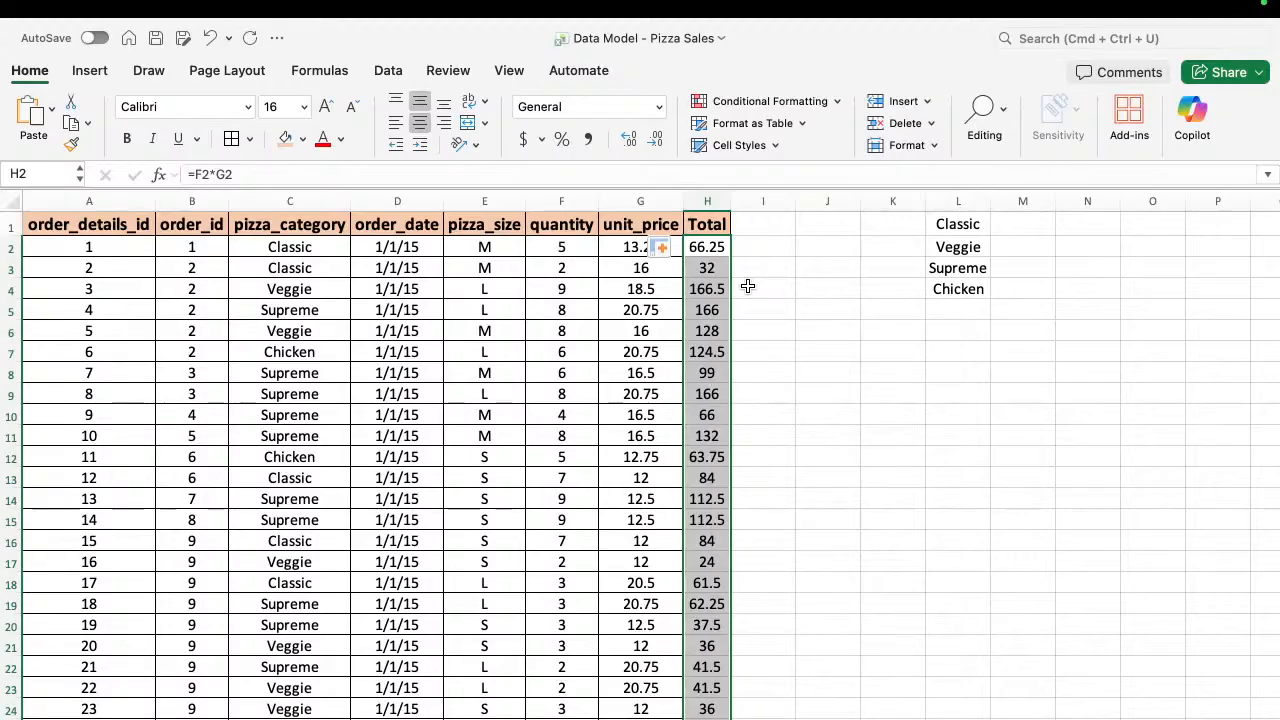
key("super+z")
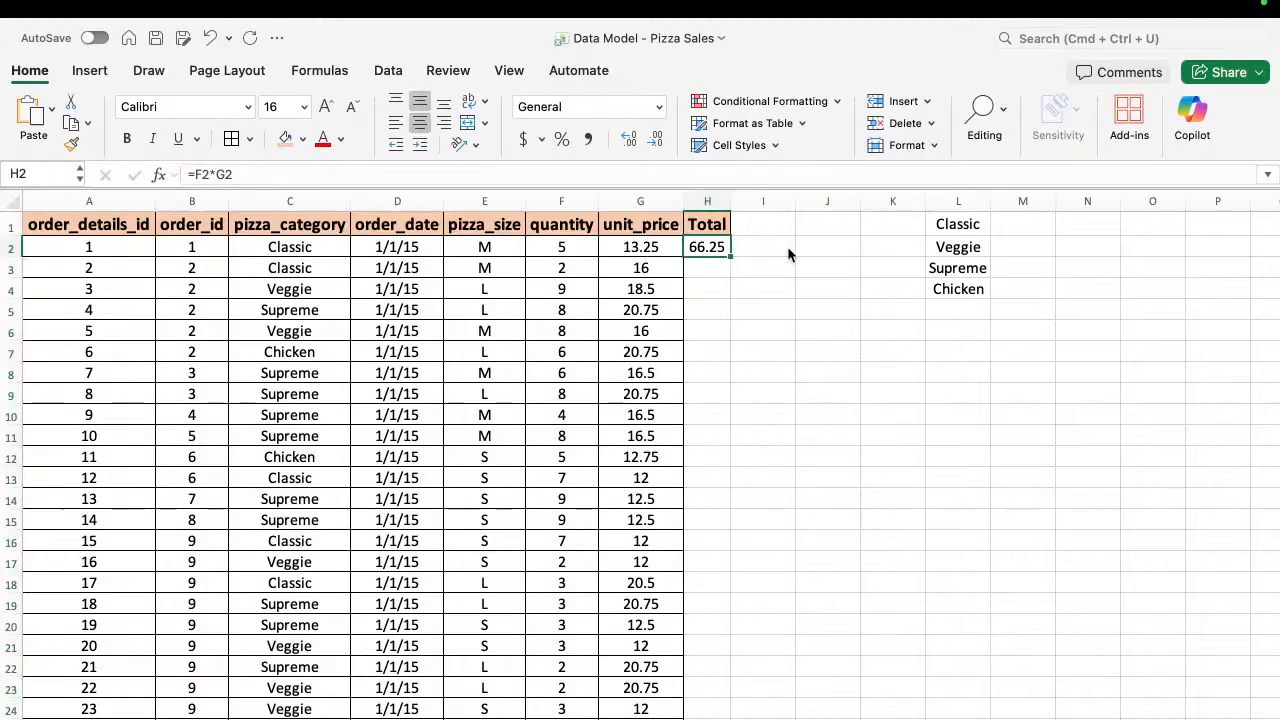
Select the Total column from its last data row H51 up to H2 and fill the H2 formula down the range.
left_click(668, 290)
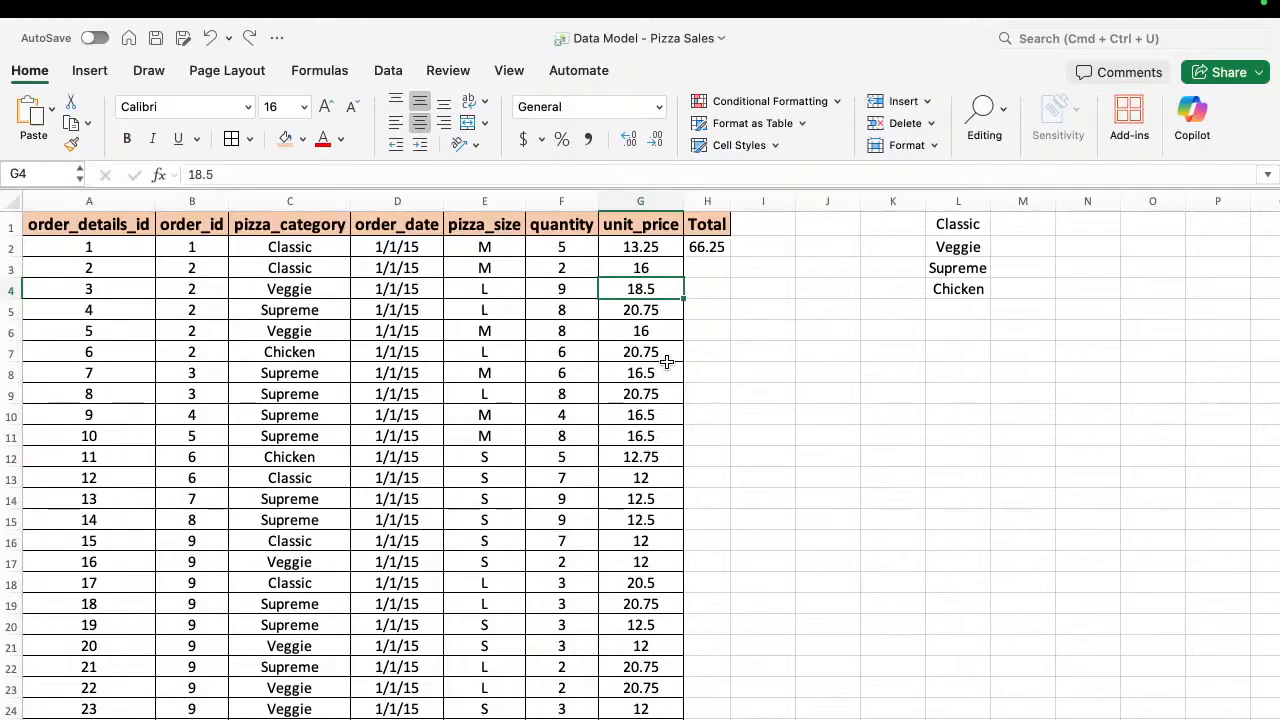
key("super+Down")
key("Right")
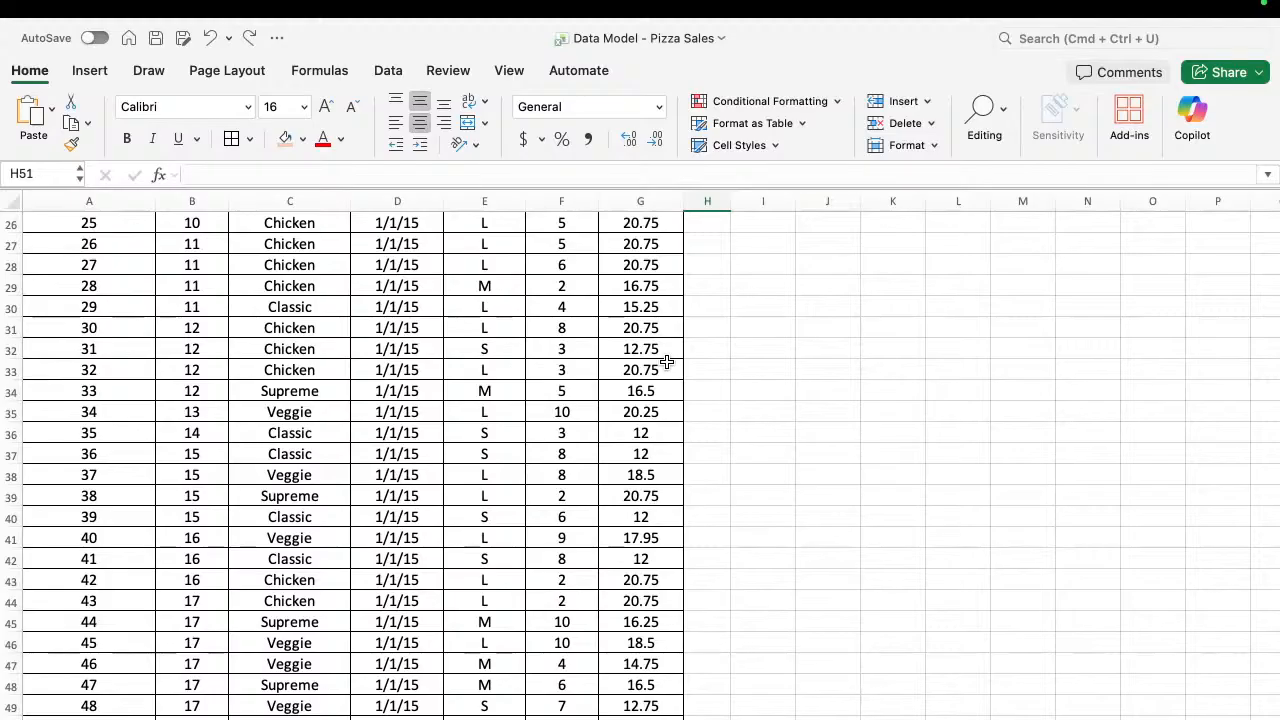
key("super+shift+Up")
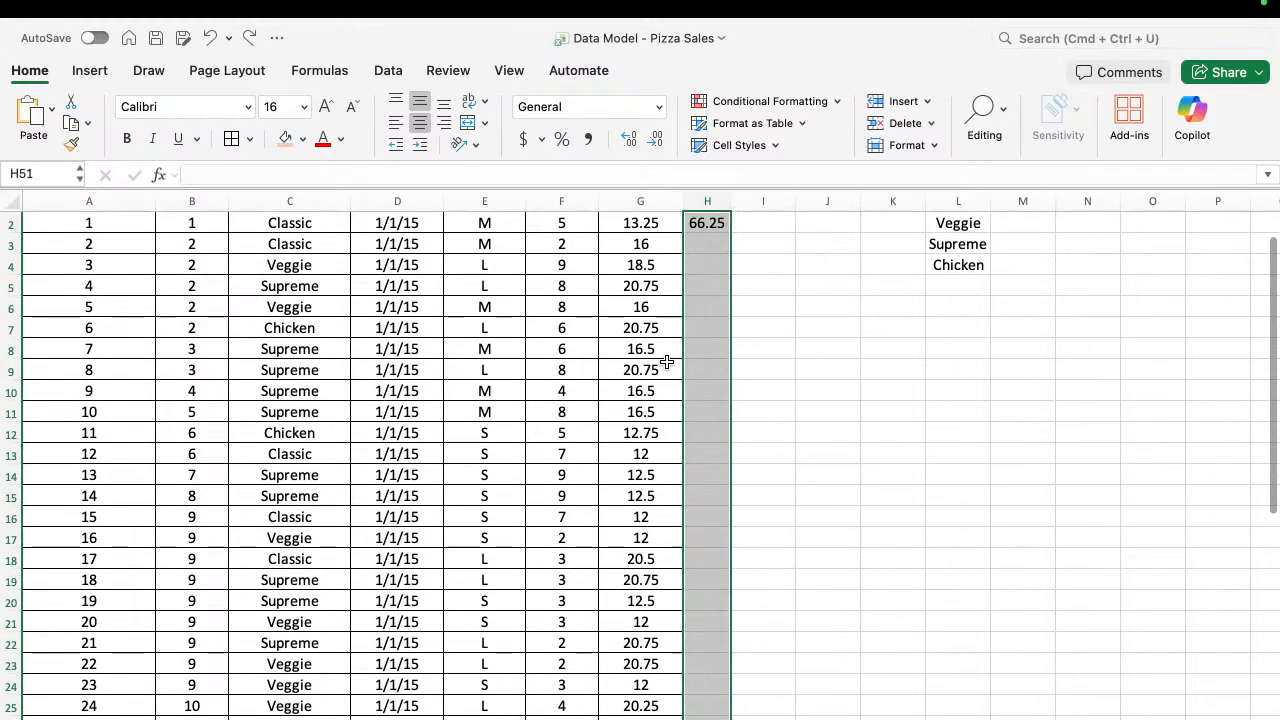
key("super+d")
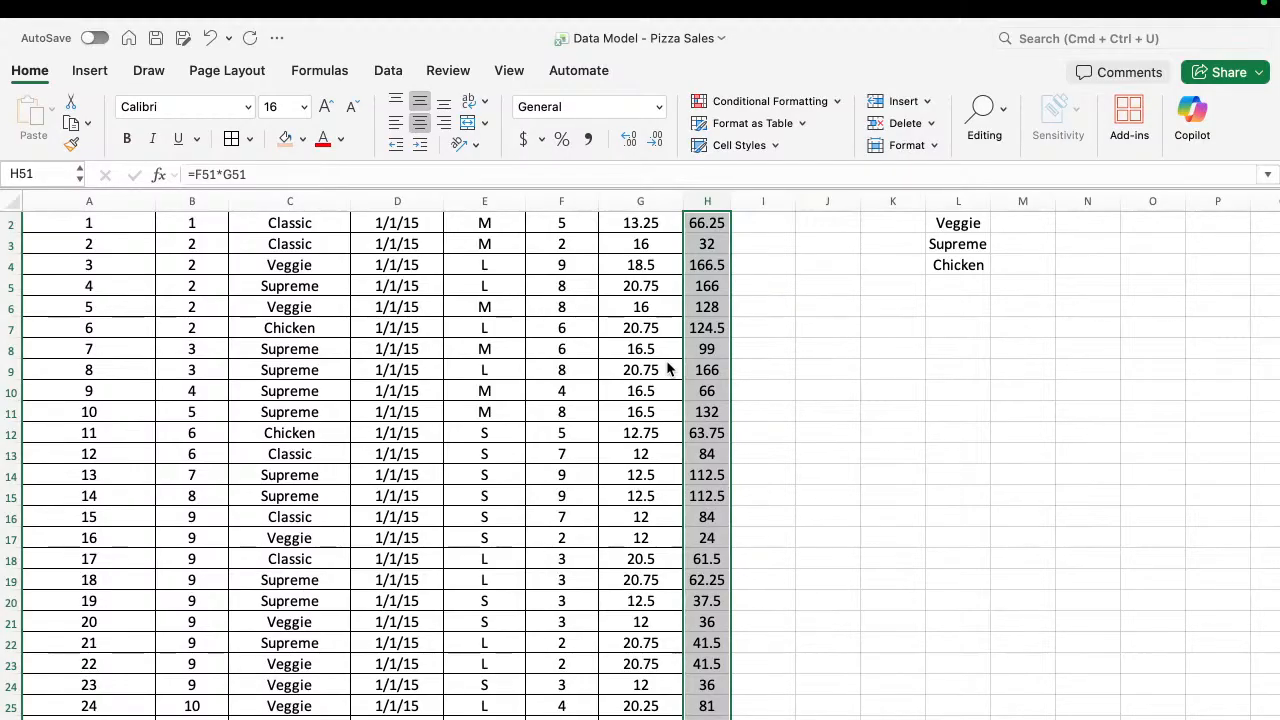
scroll(668, 370, "up", 1)
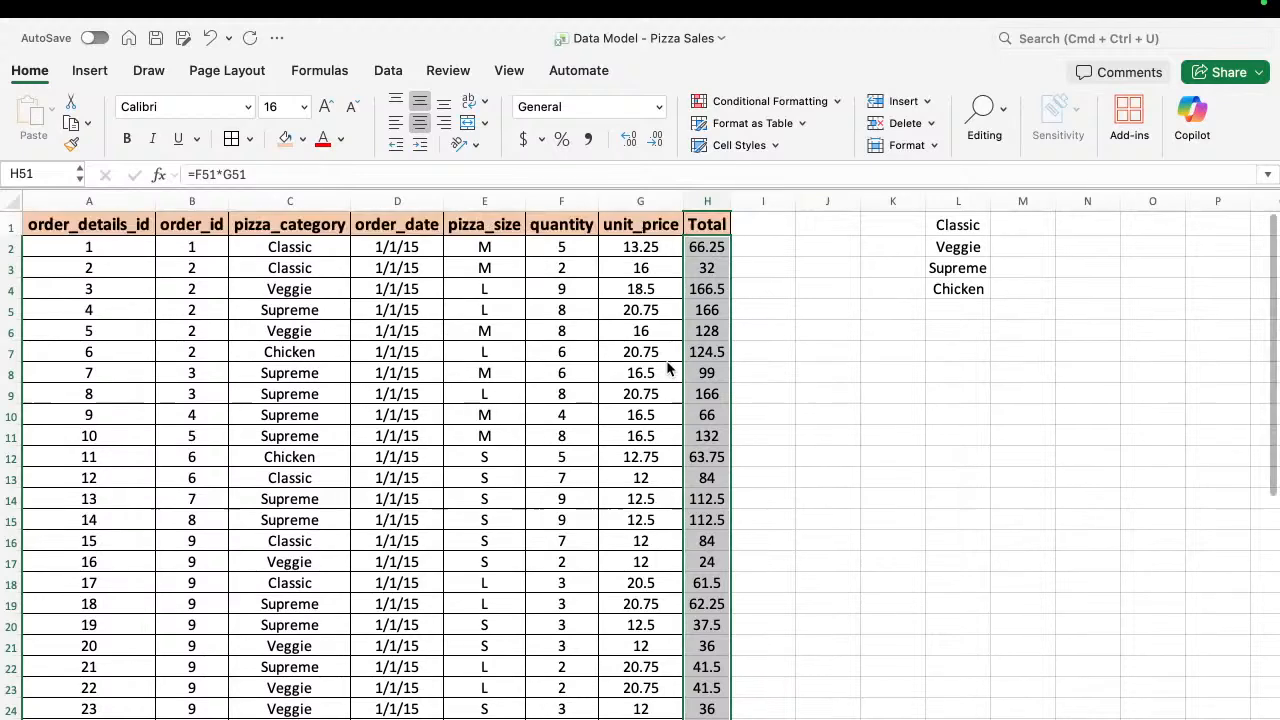
Clear all formulas from the Total column, H2 down to H51, keeping the header.
left_click(705, 247)
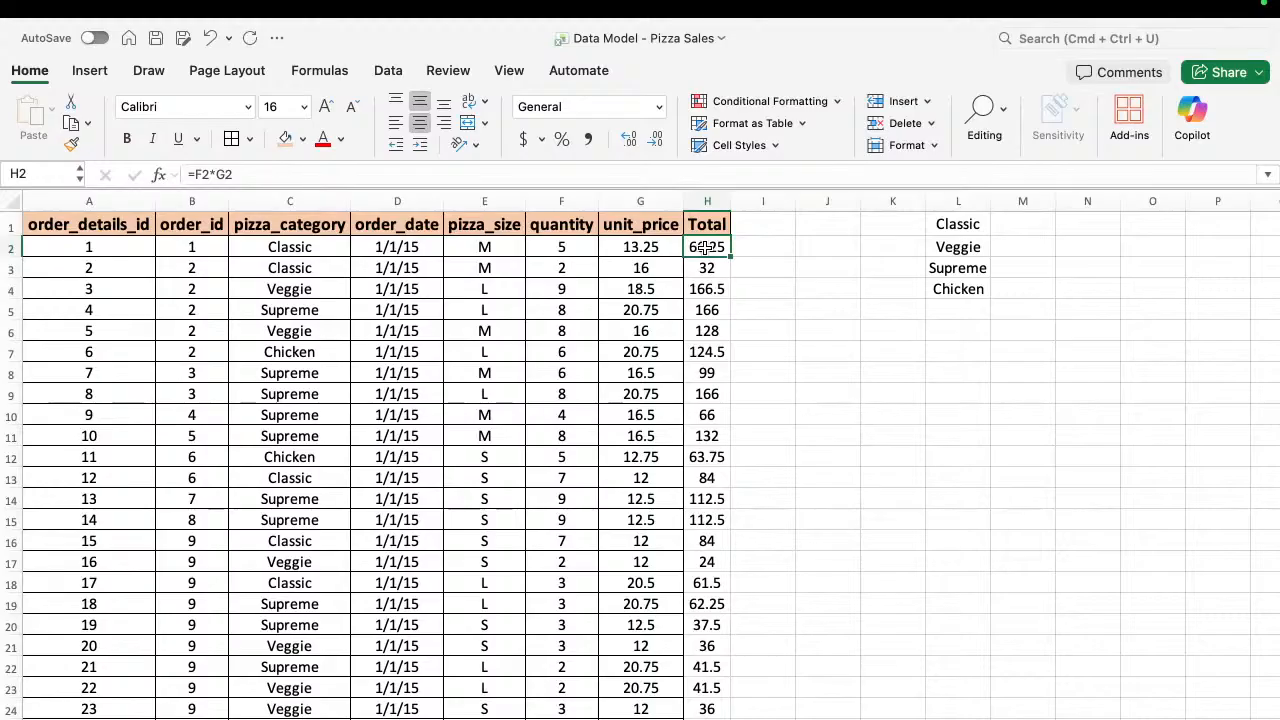
key("super+shift+Down")
key("Delete")
key("super+Up")
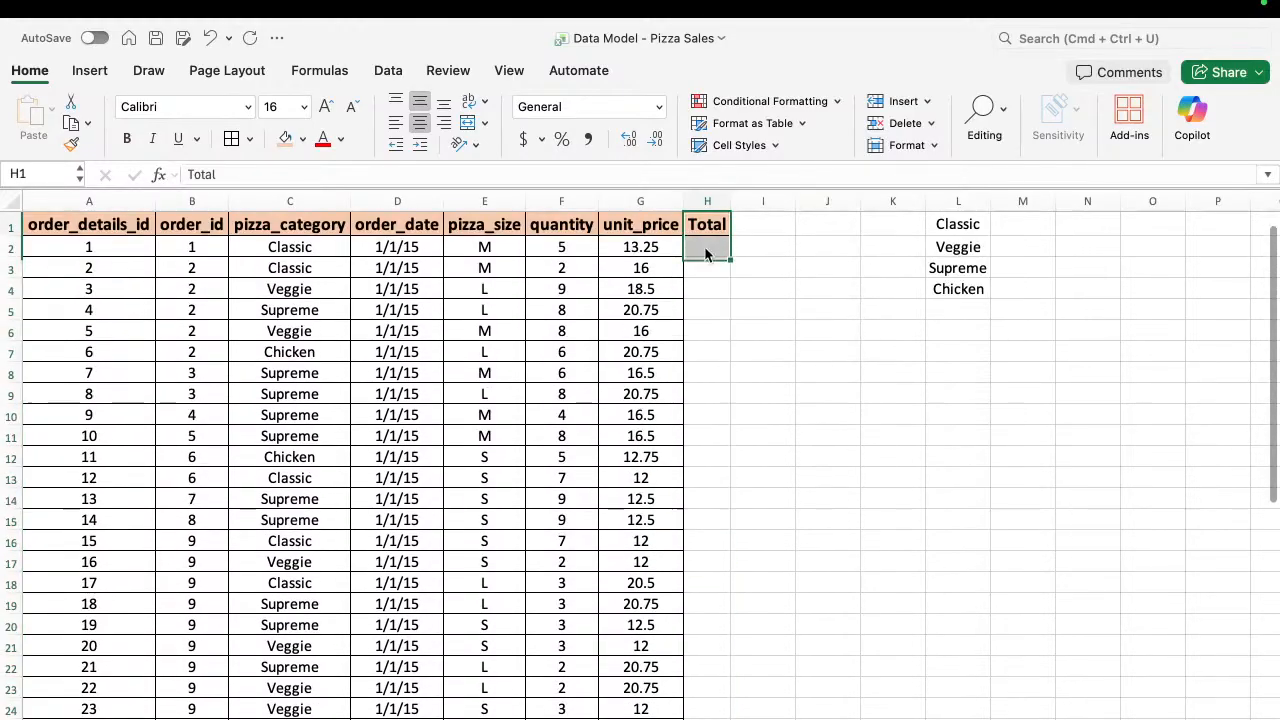
key("Down")
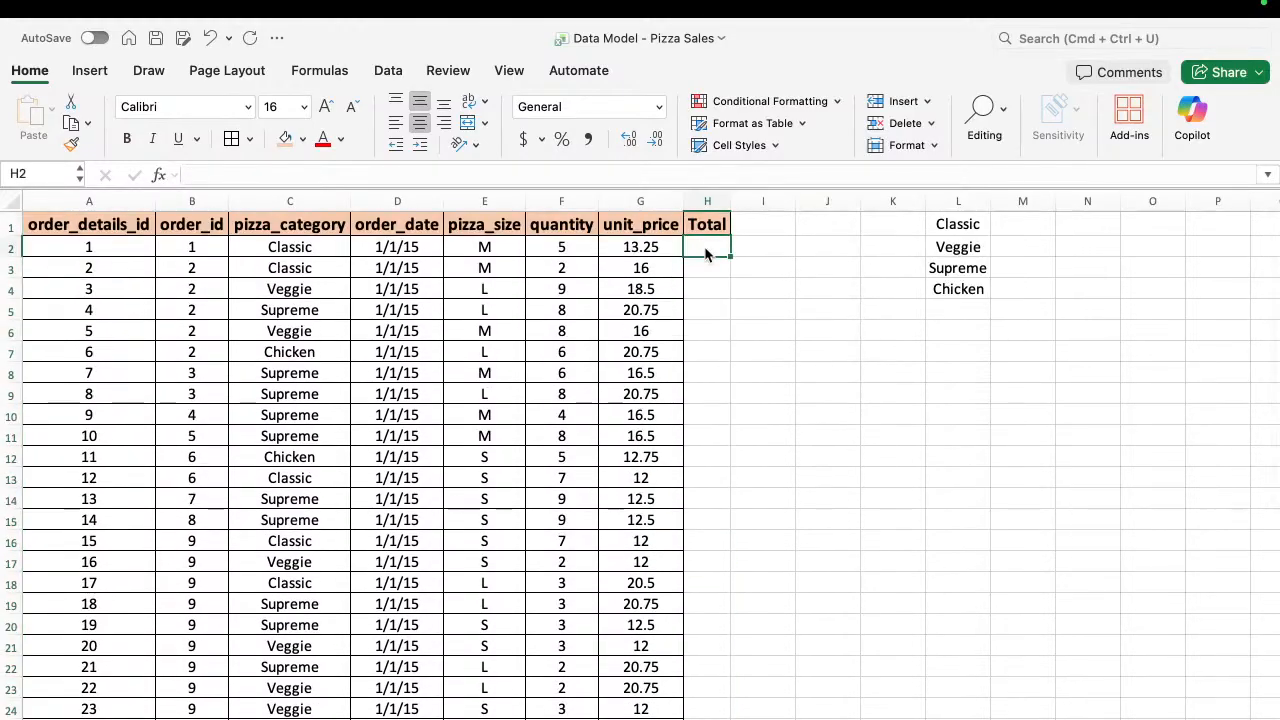
Enter =F2*G2 in H2 again and auto-fill it down the Total column to the last data row.
type("=")
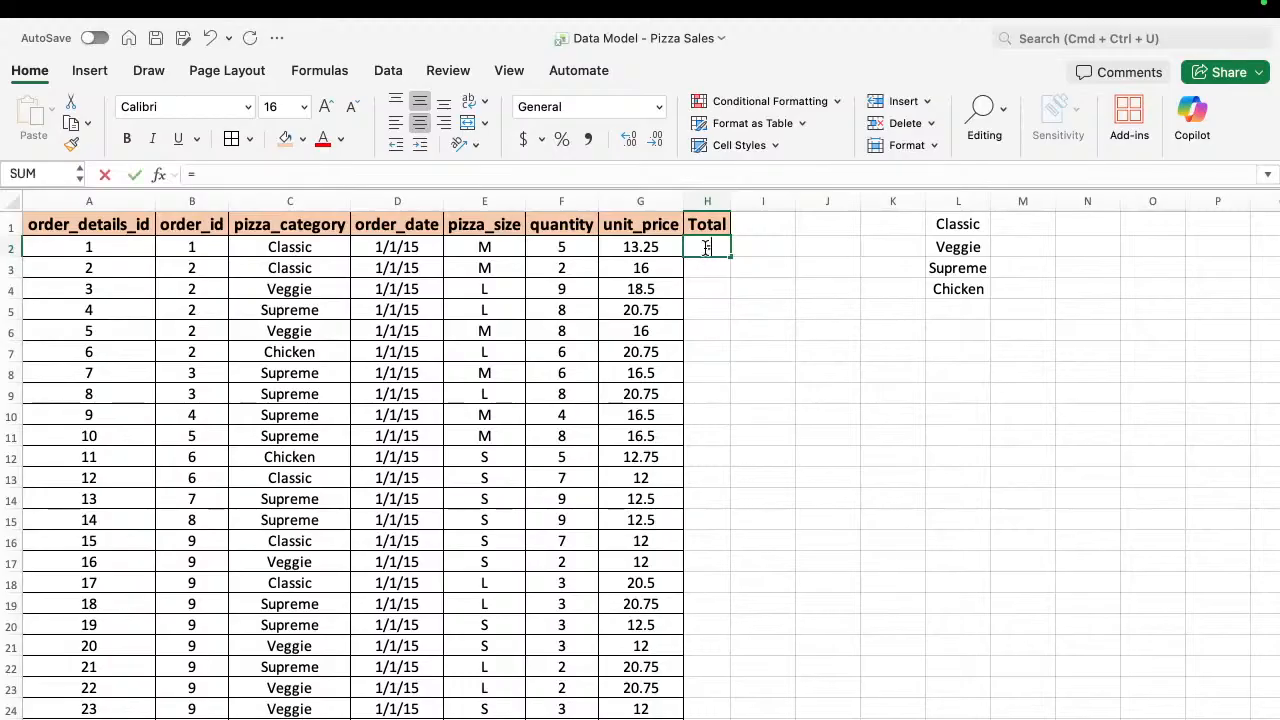
left_click(662, 229)
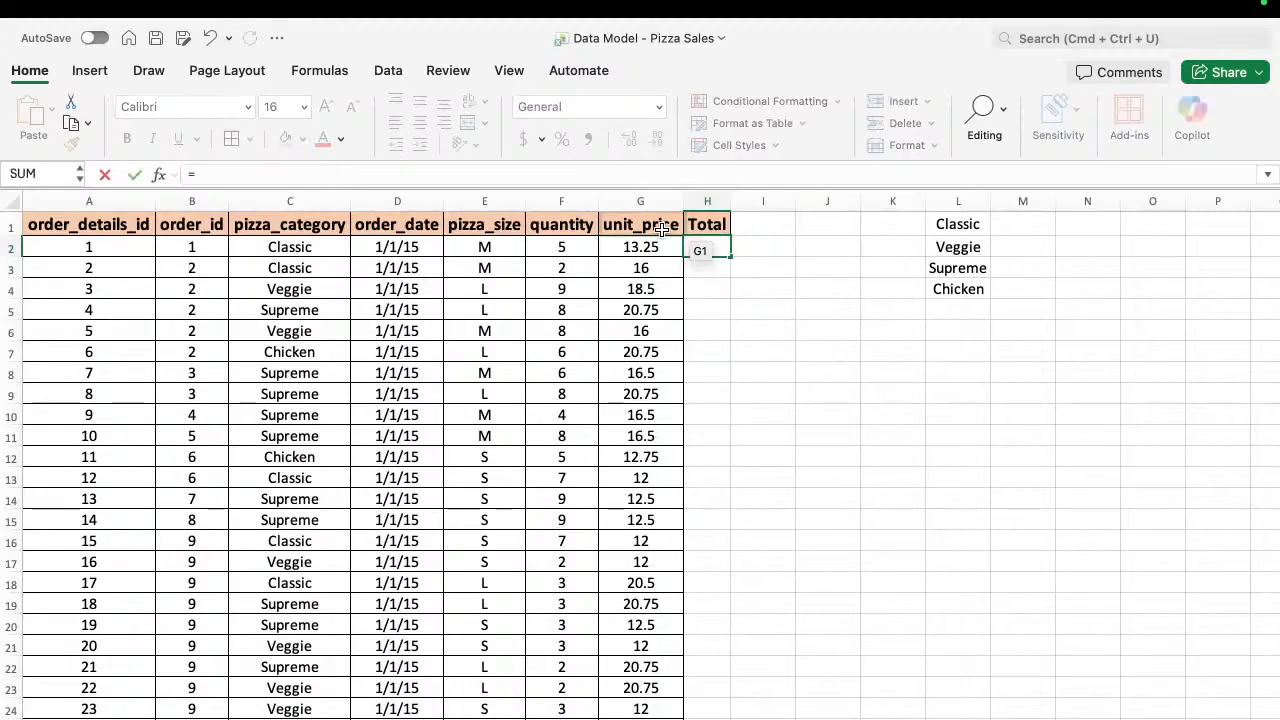
left_click(555, 248)
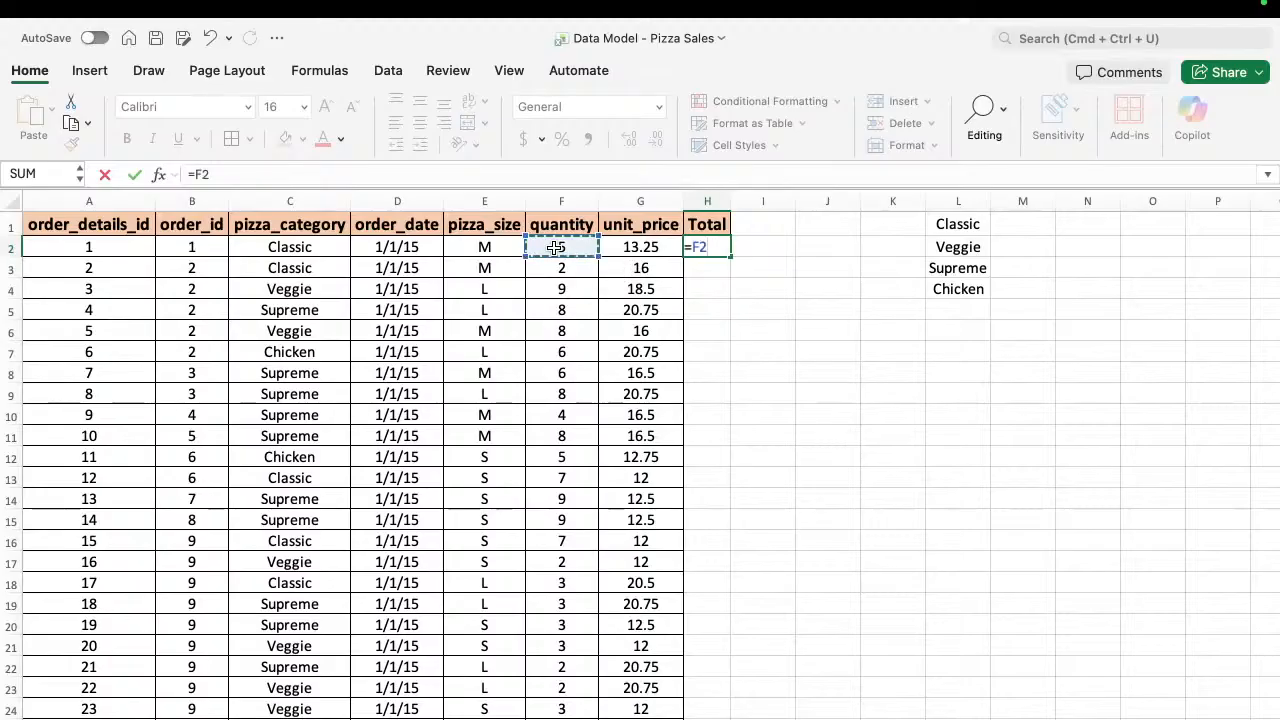
type("*")
left_click(622, 248)
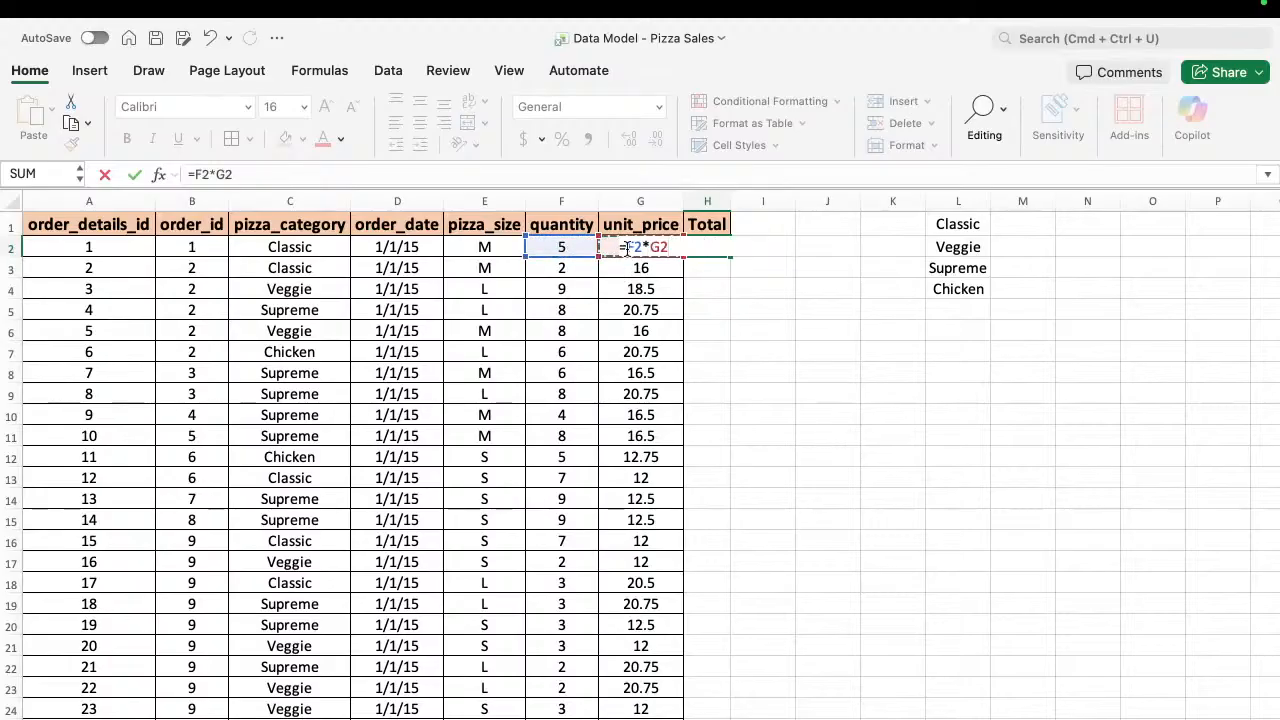
key("Return")
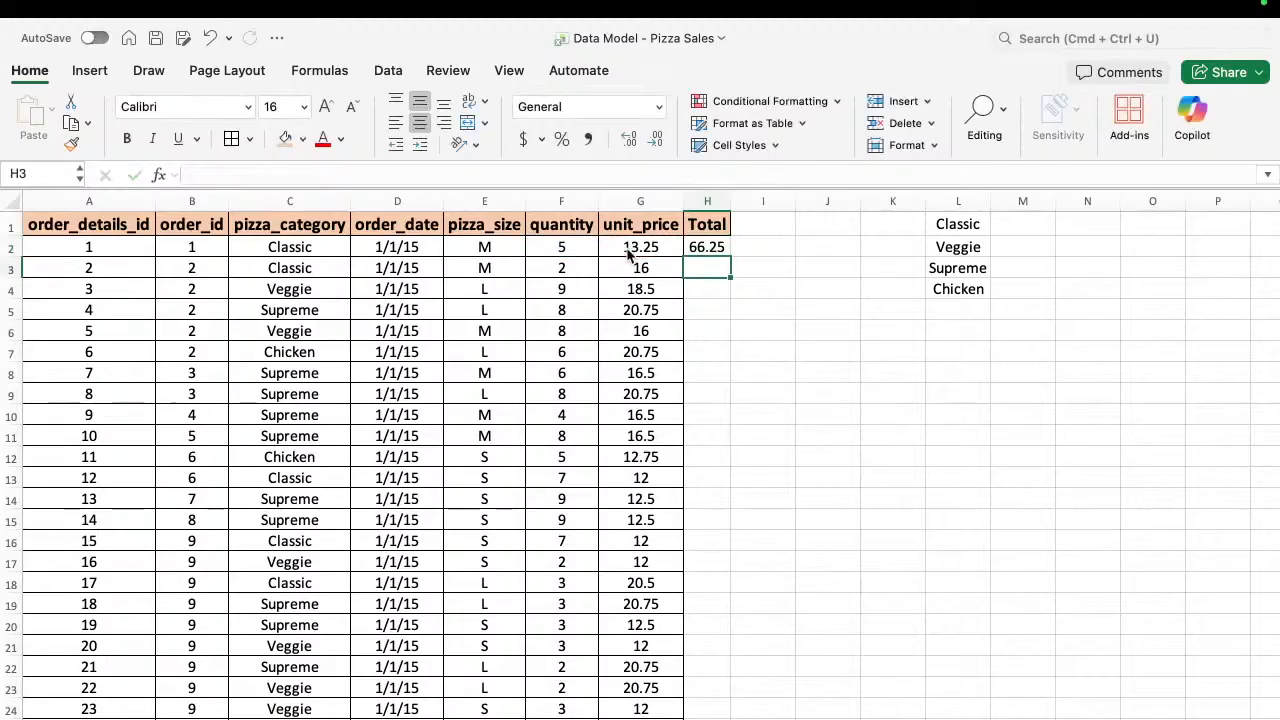
left_click(706, 248)
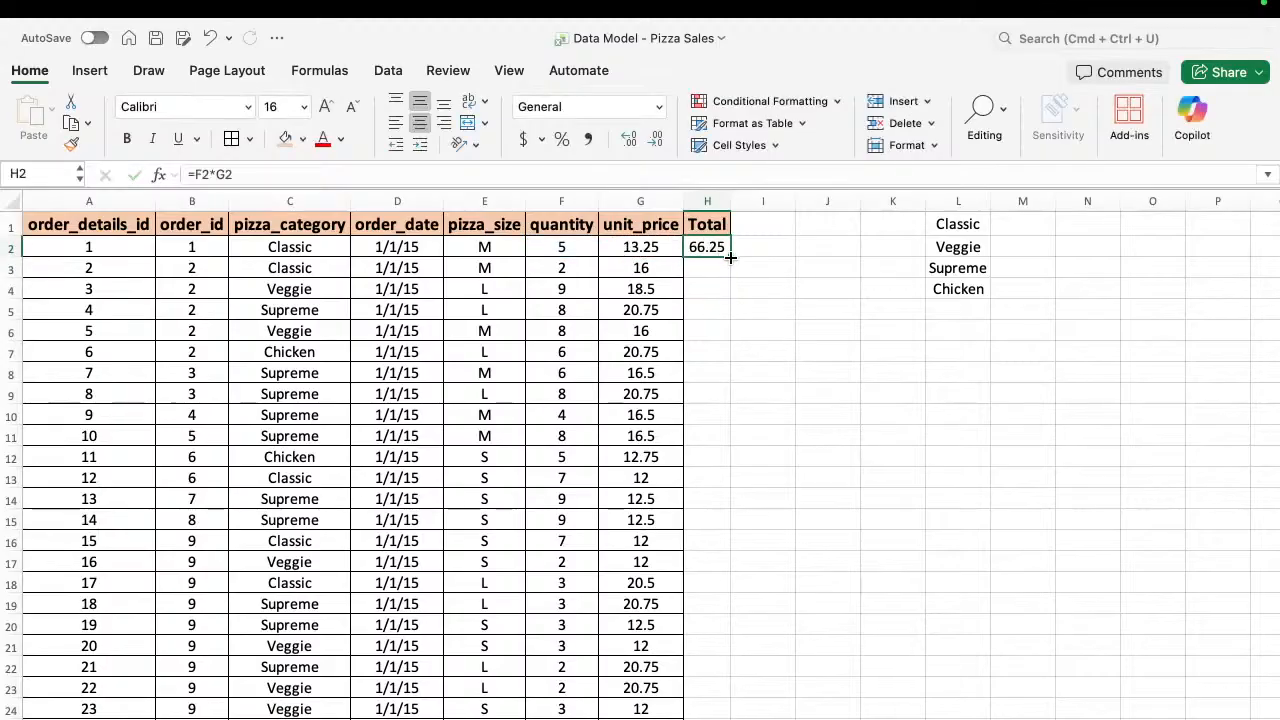
double_click(731, 257)
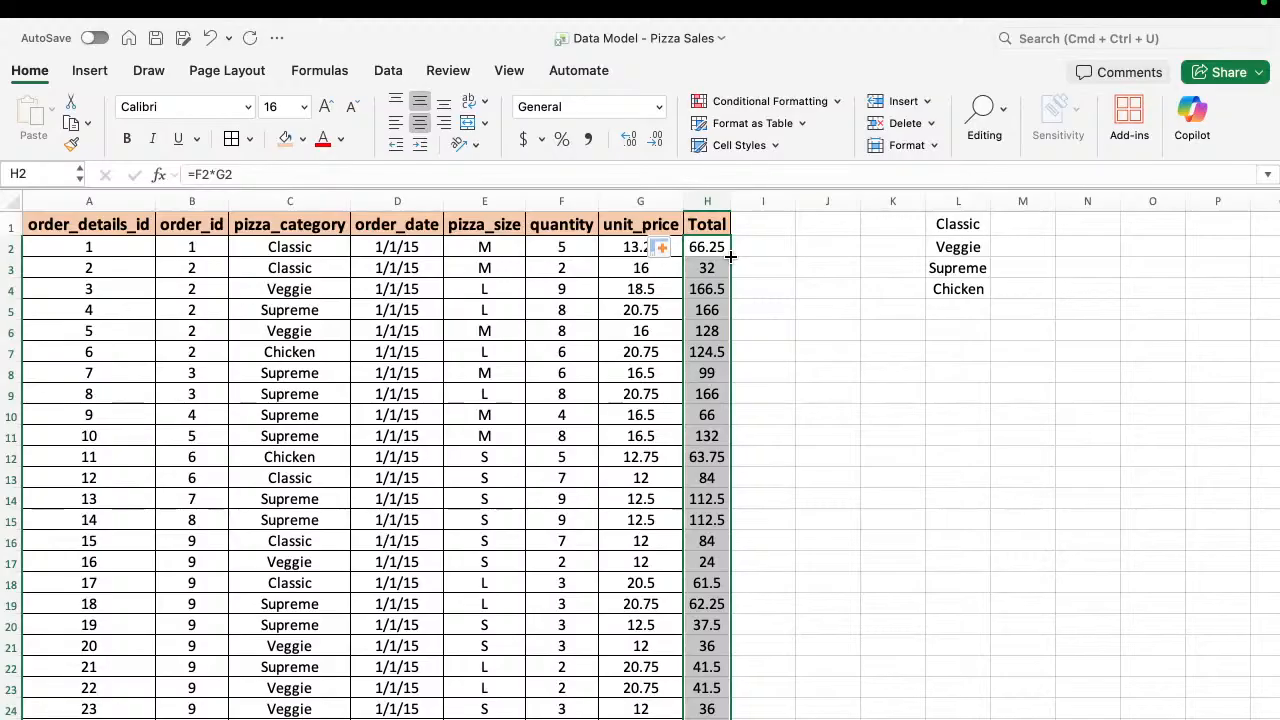
Replace the Total column's formulas with their static values by pasting H2:H51 over itself as Values.
key("super+c")
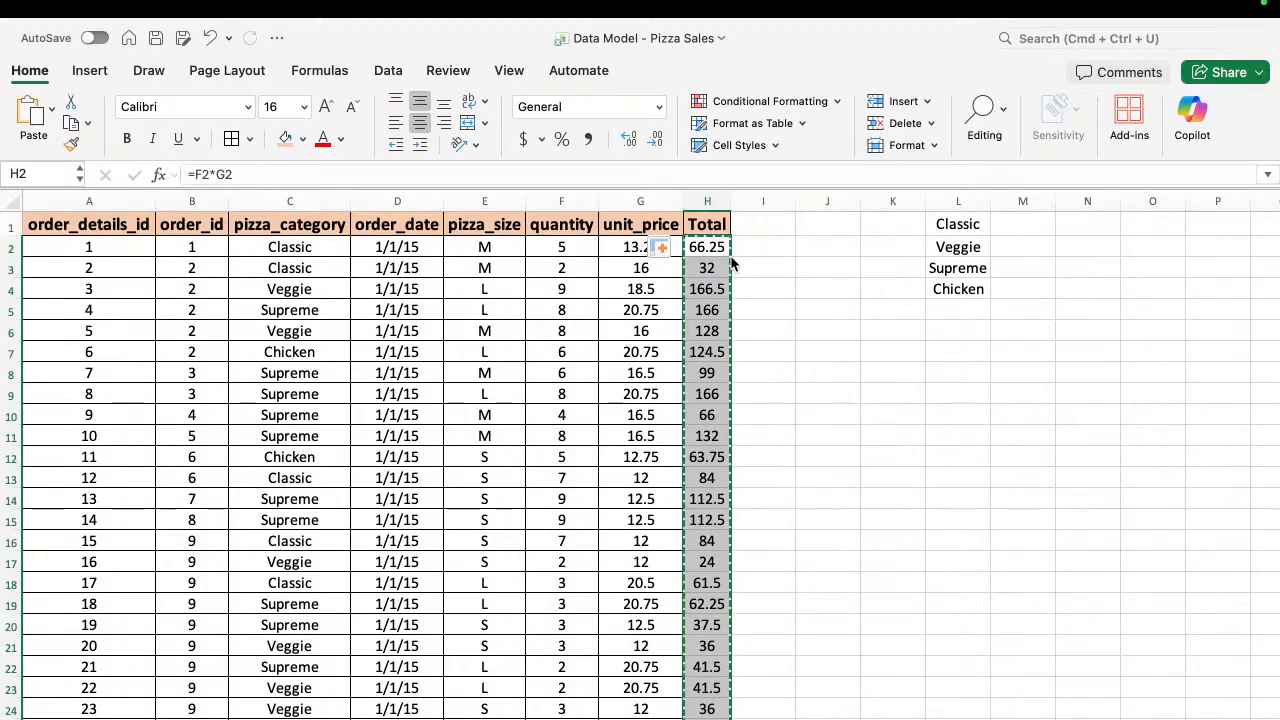
key("ctrl+super+v")
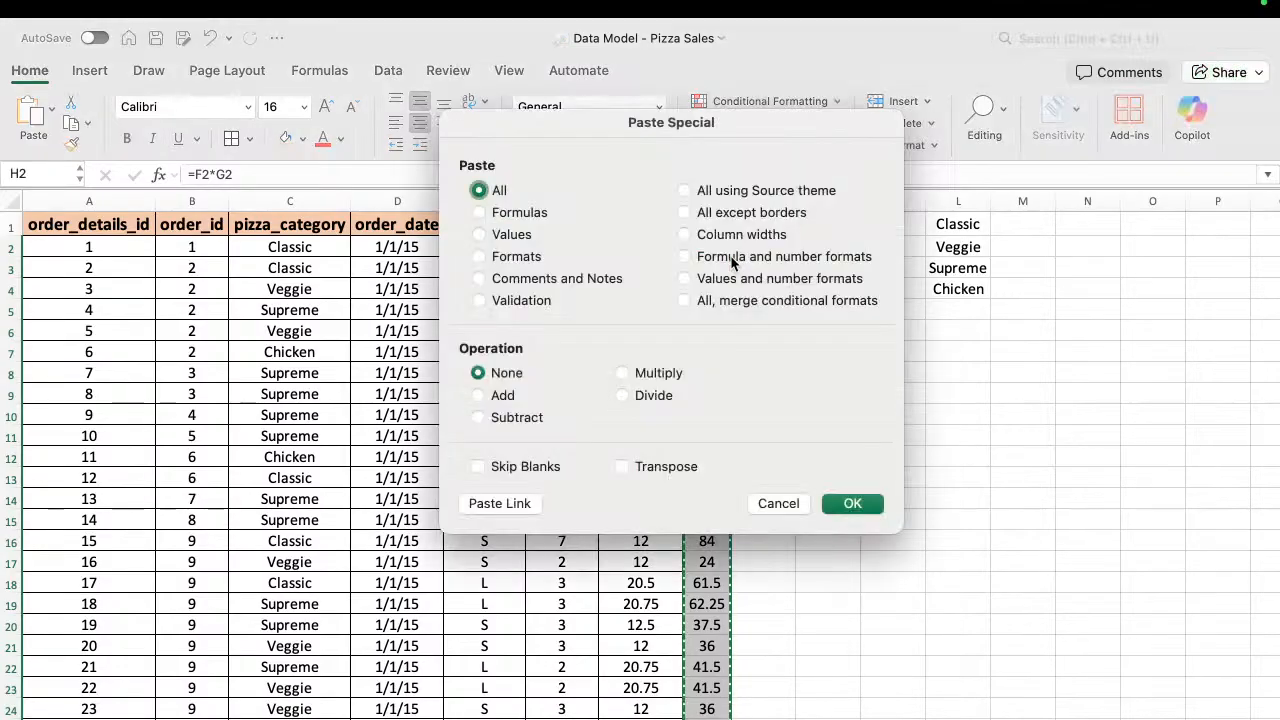
left_click(510, 236)
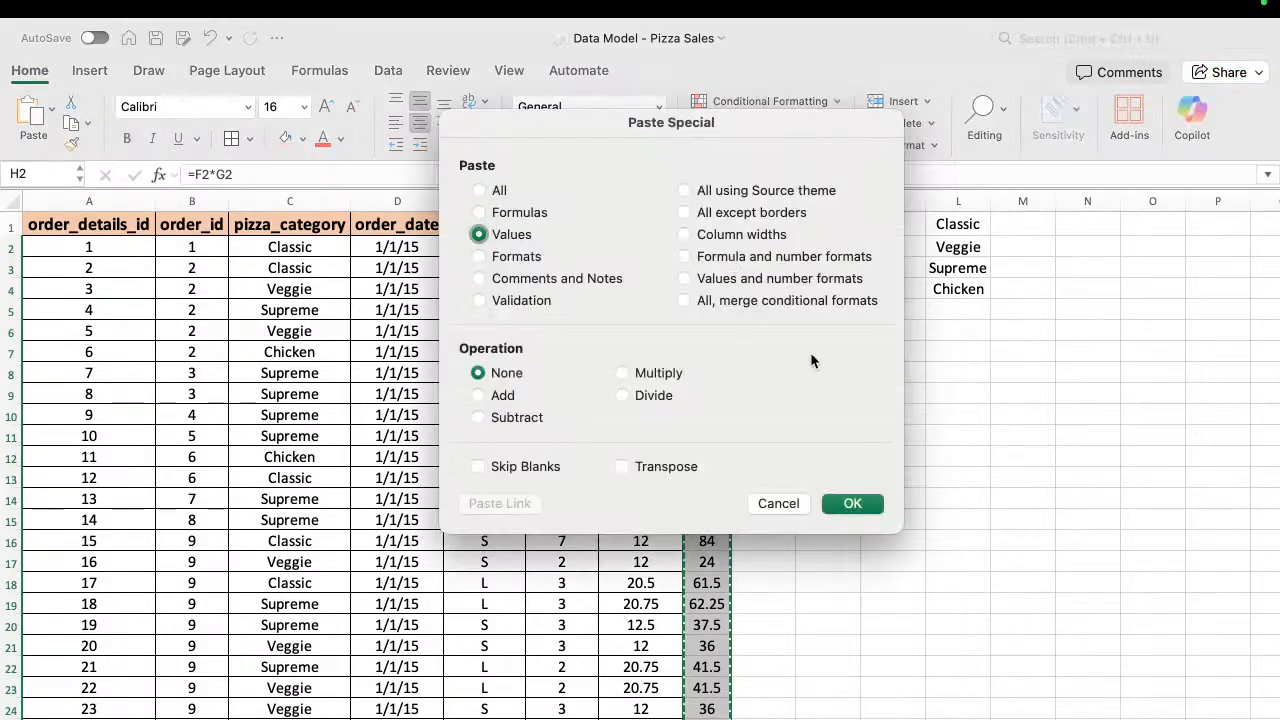
left_click(850, 510)
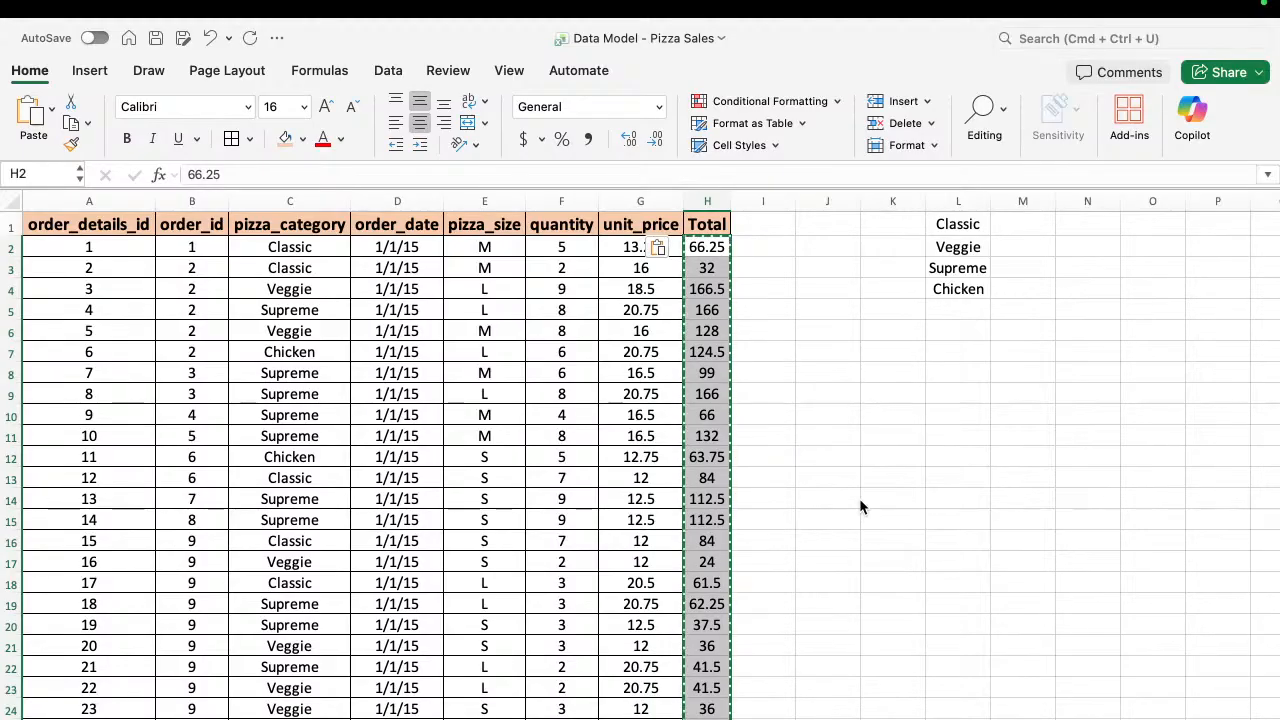
left_click(673, 249)
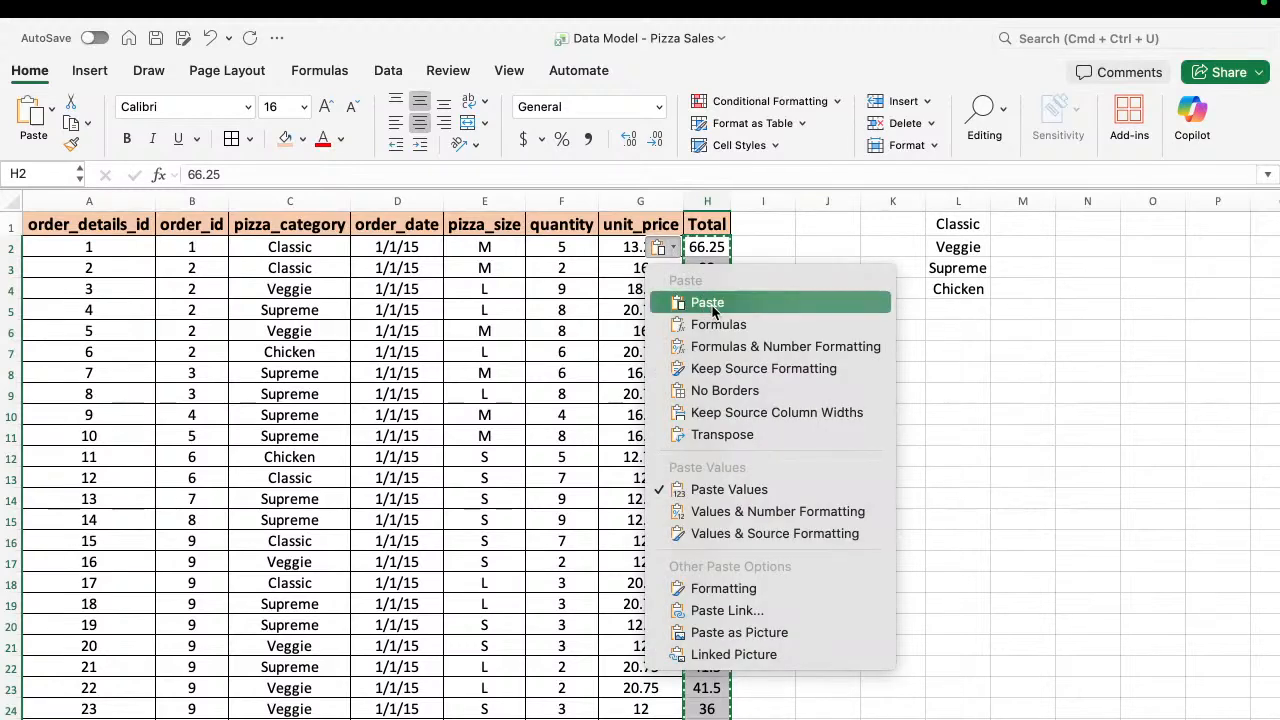
left_click(740, 489)
left_click(856, 411)
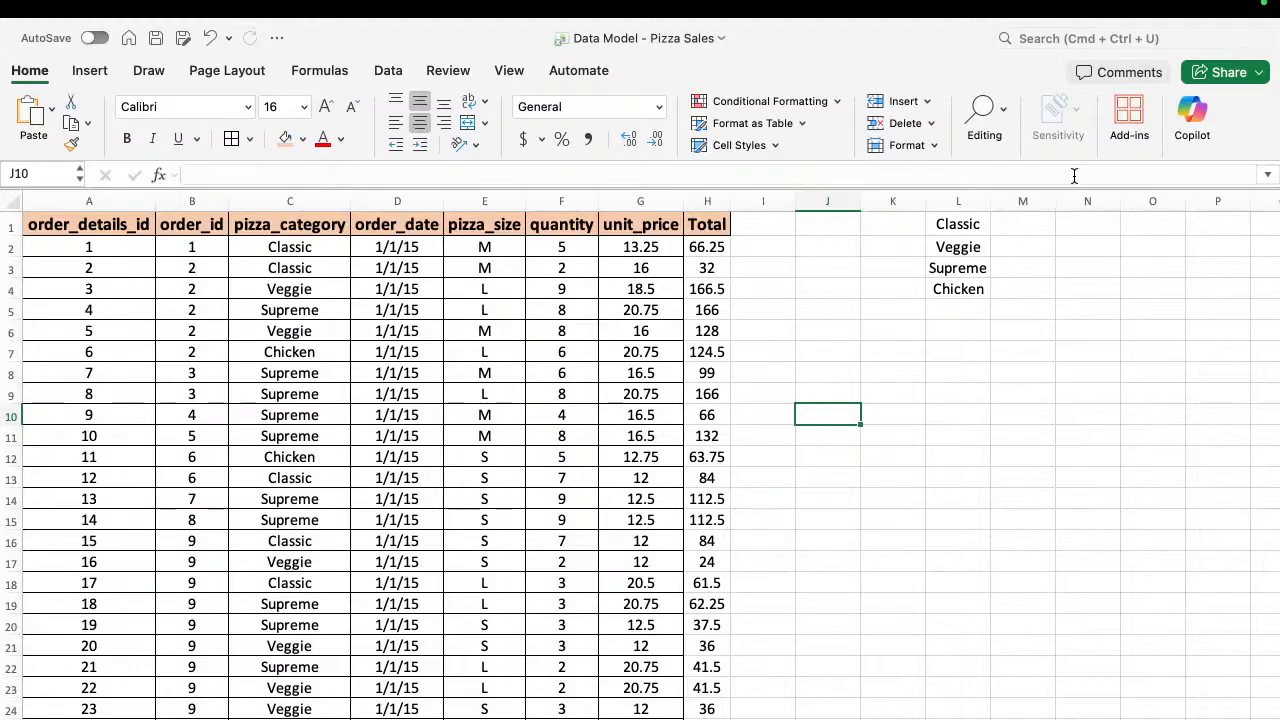
Try to list the distinct pizza categories by entering =UNIQUE(C2:C51) in L1 over the existing list.
left_click(958, 224)
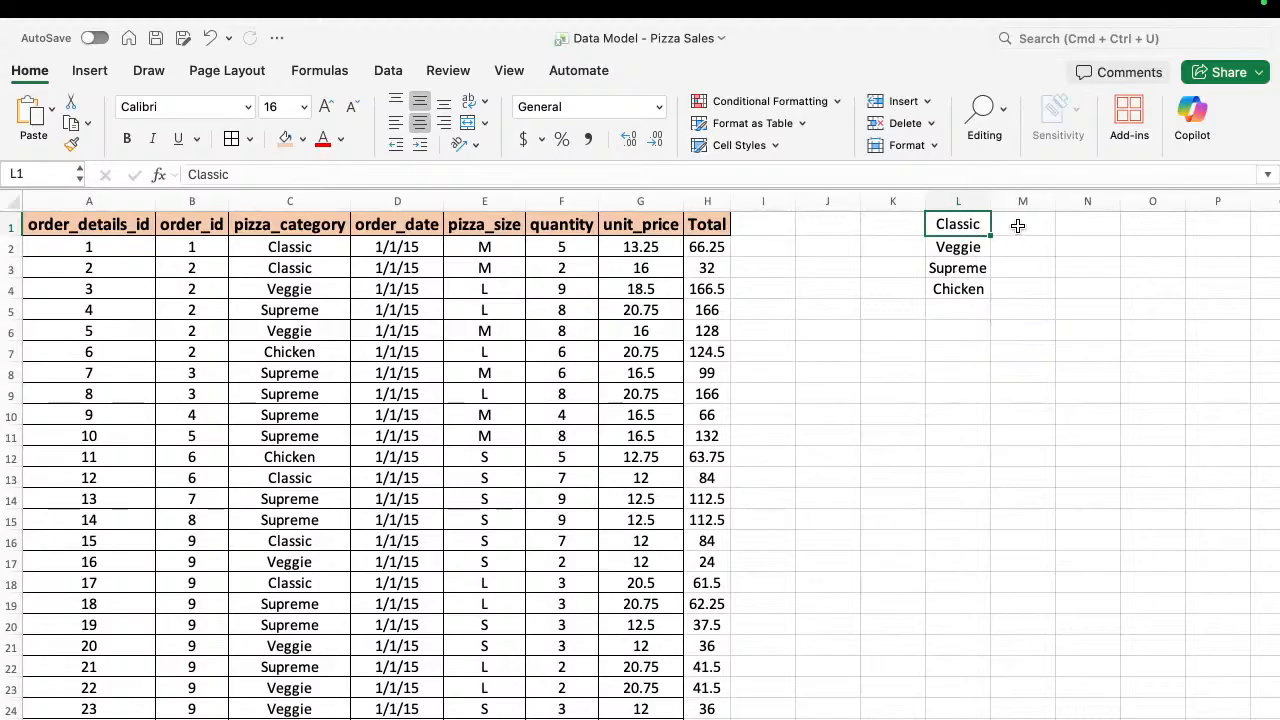
type("=")
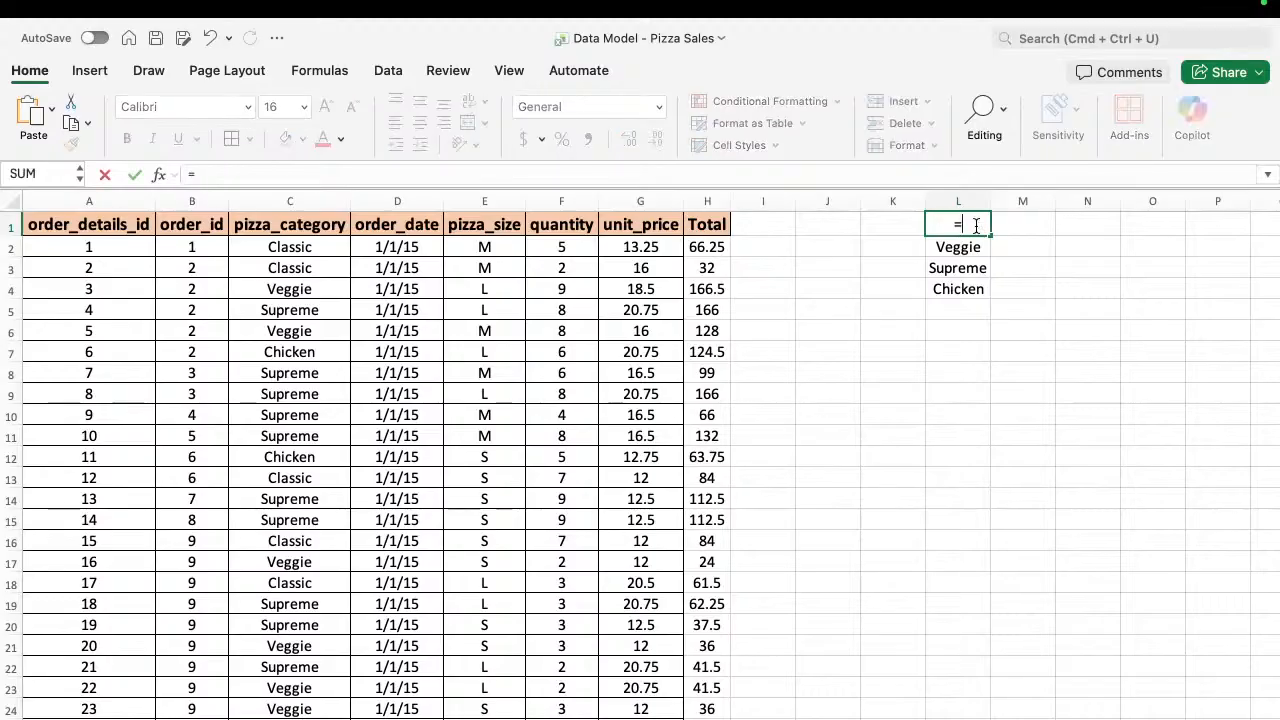
type("uniq")
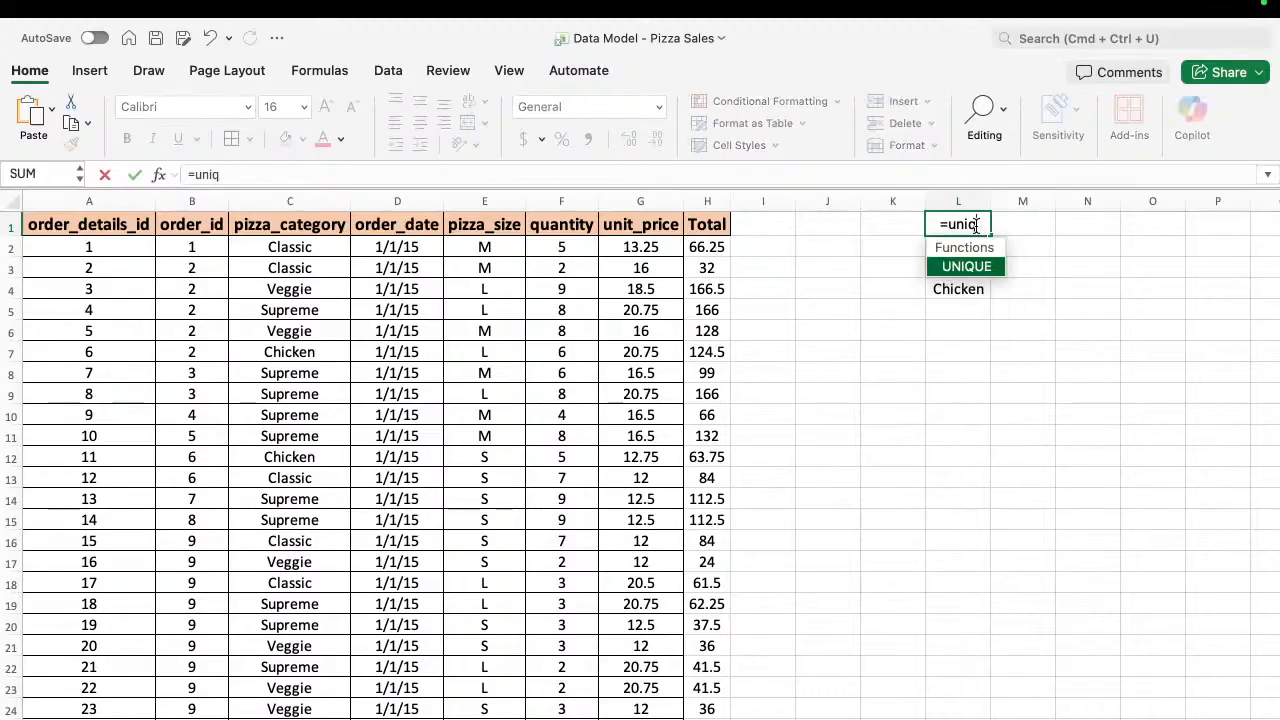
key("Tab")
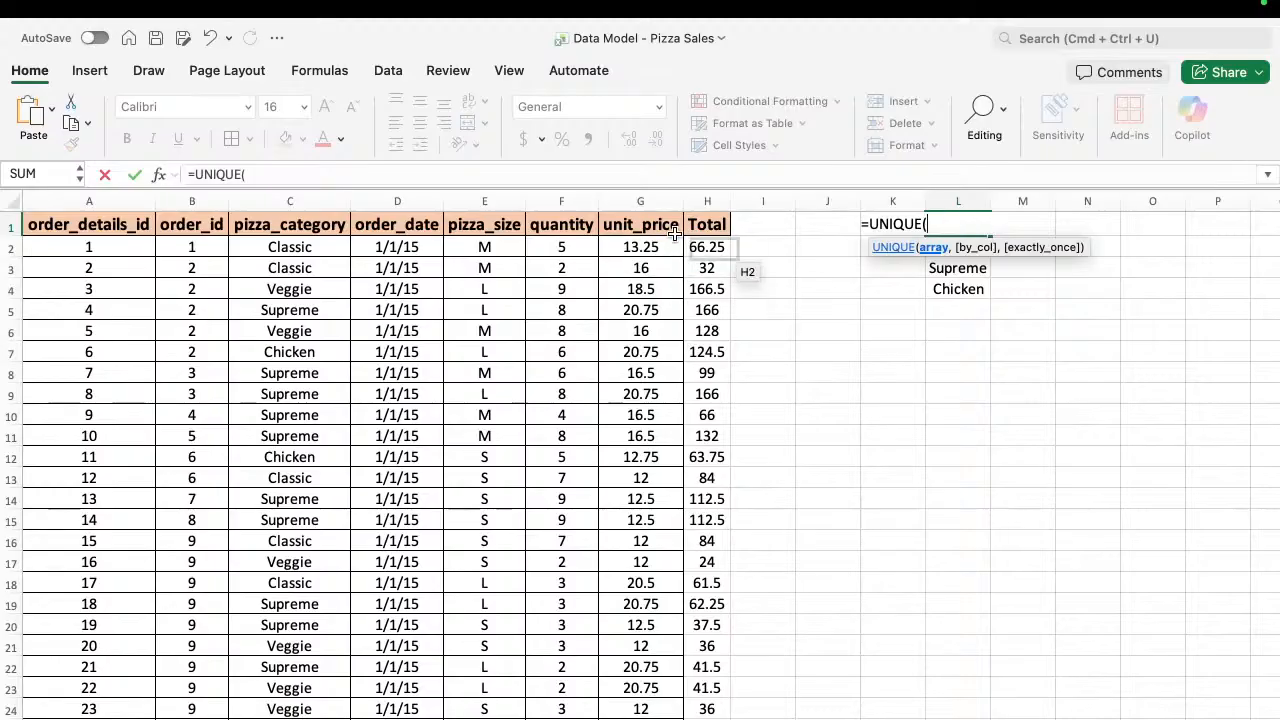
left_click(286, 248)
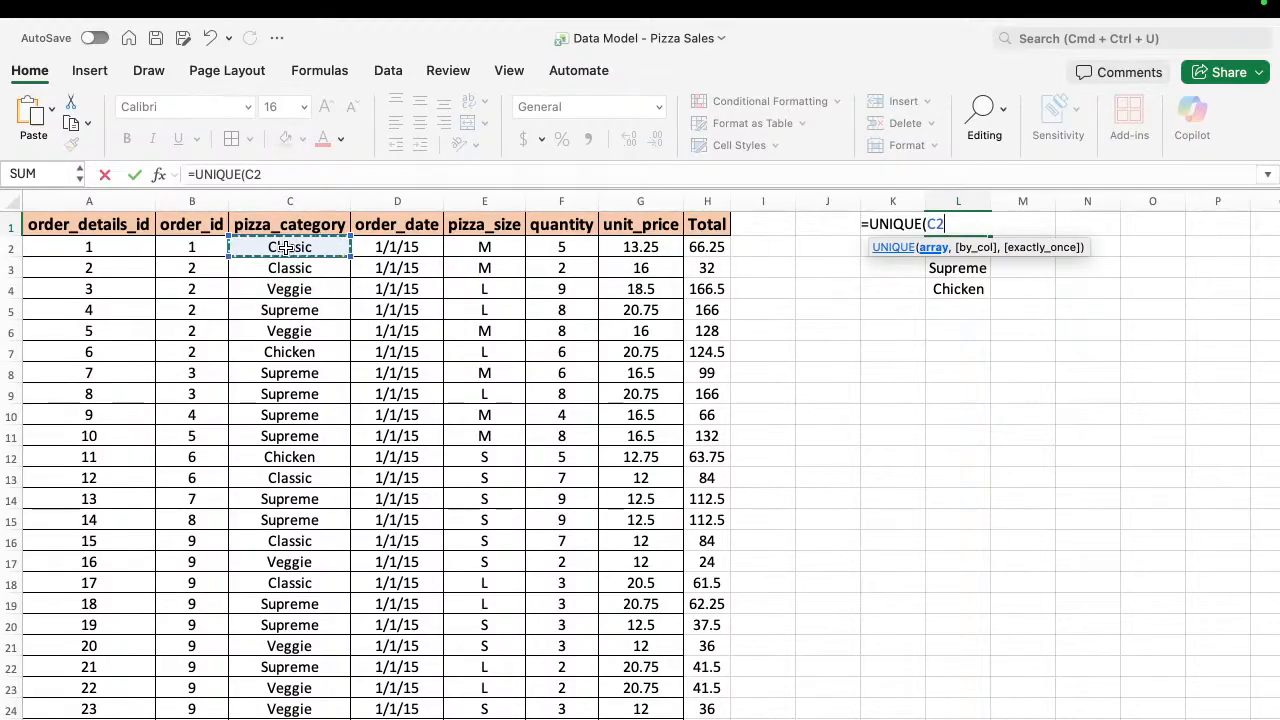
key("super+shift+Down")
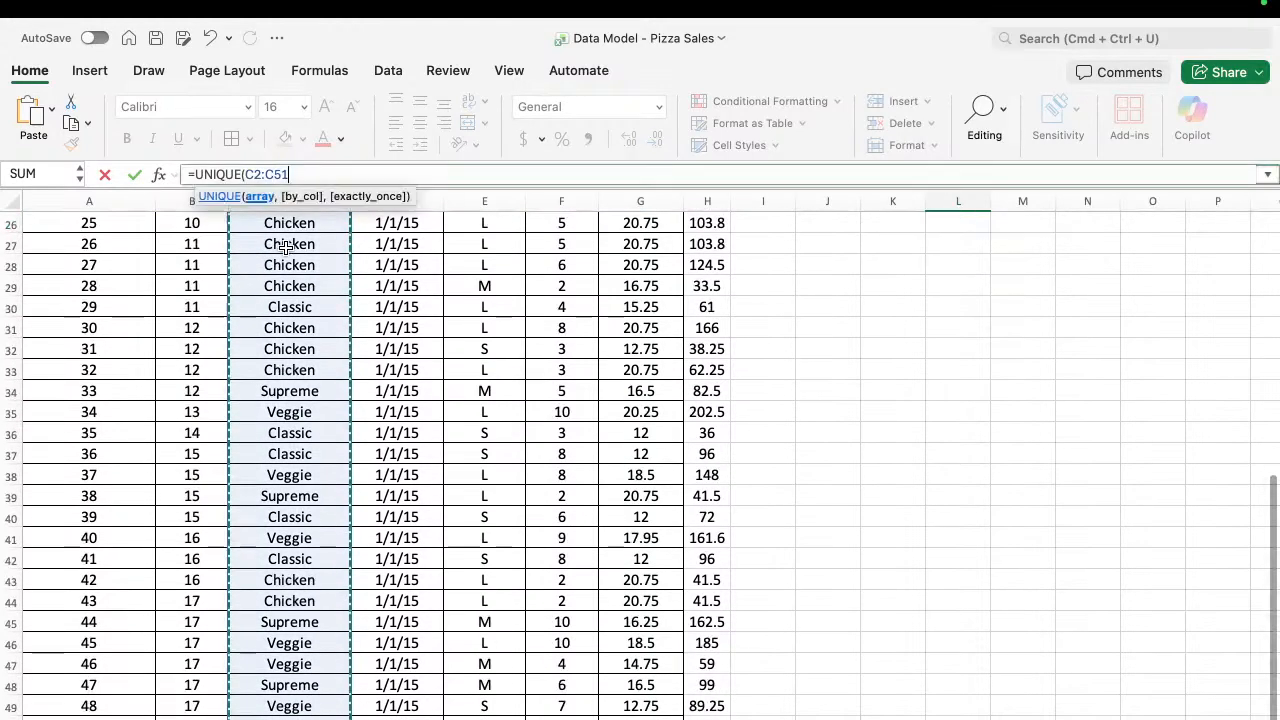
type(")")
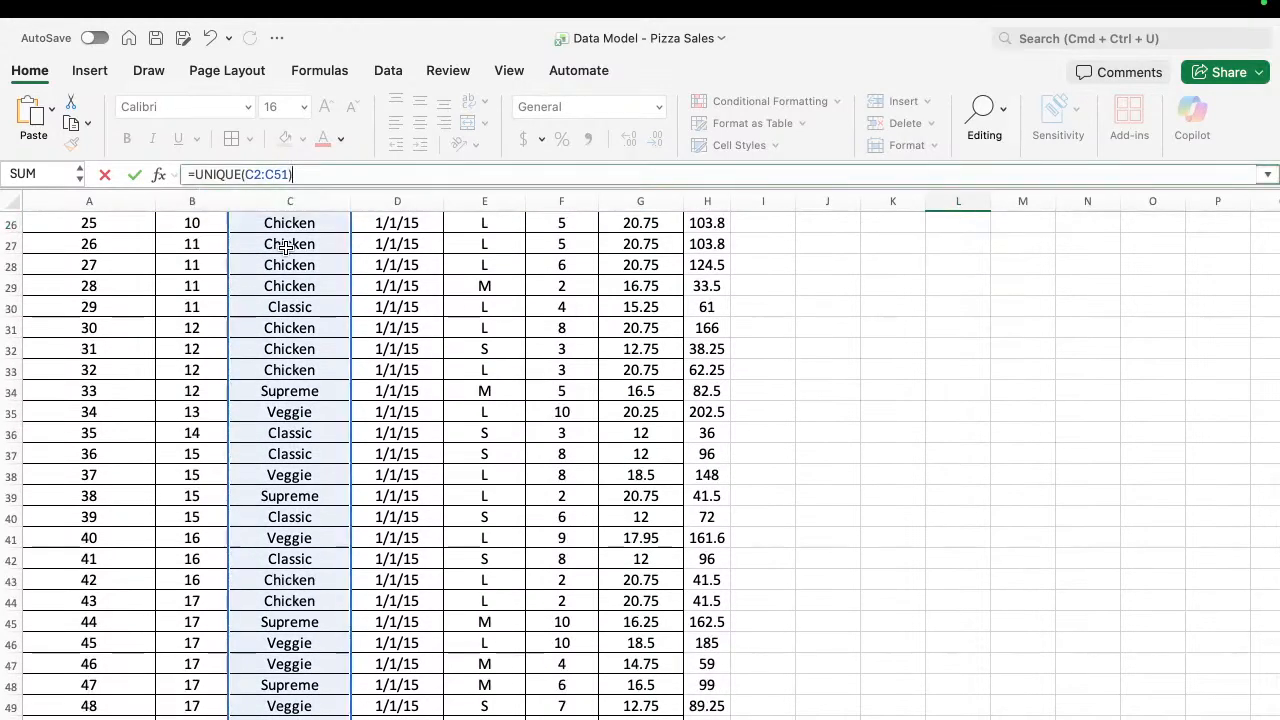
key("Return")
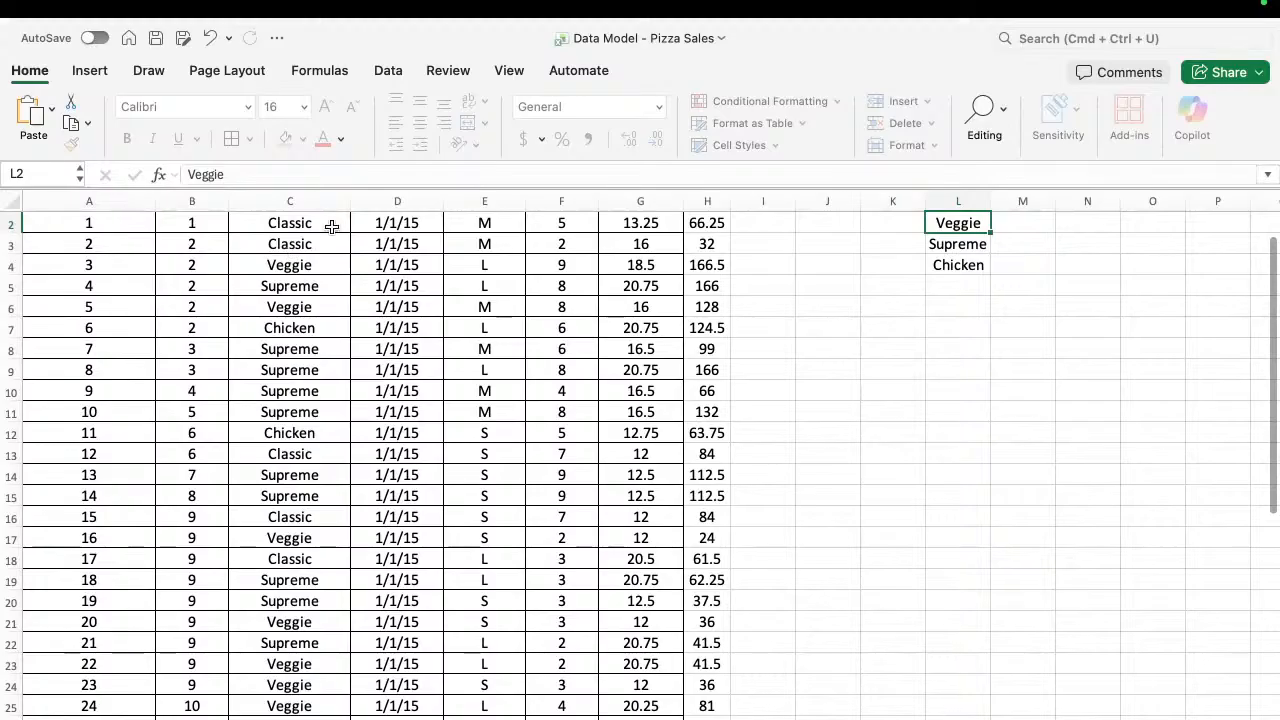
key("Up")
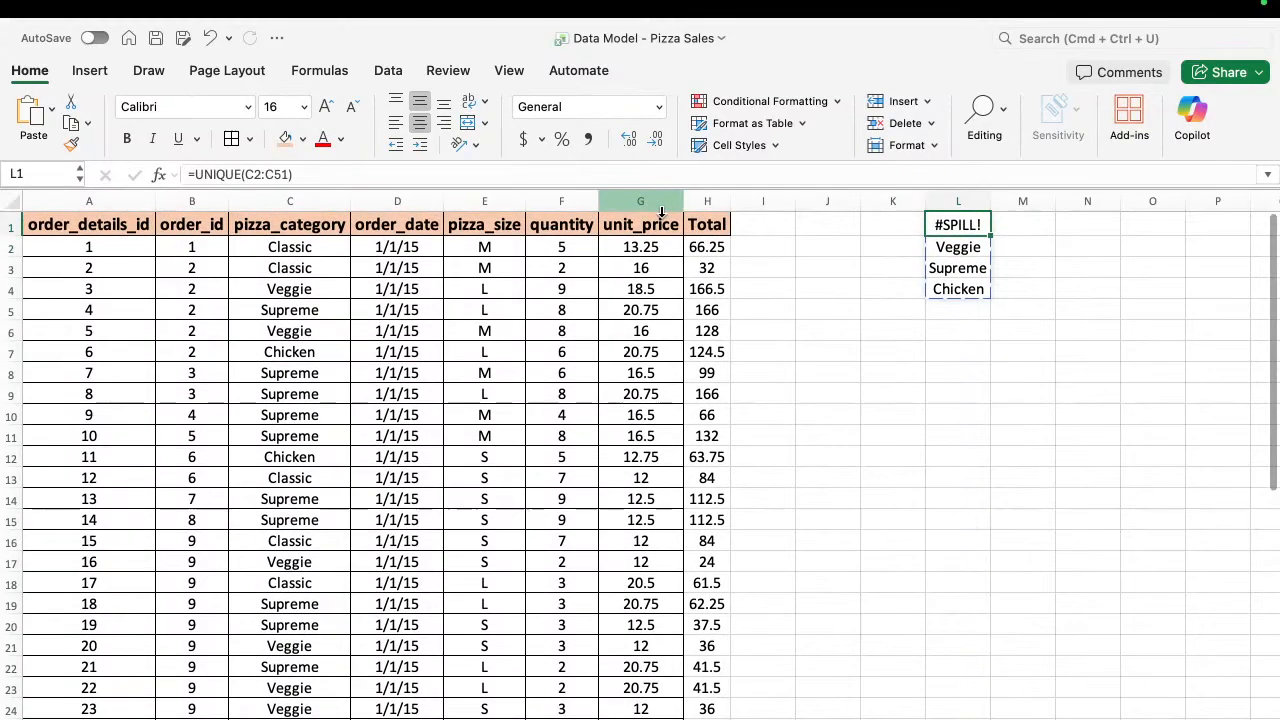
key("Down")
key("Up")
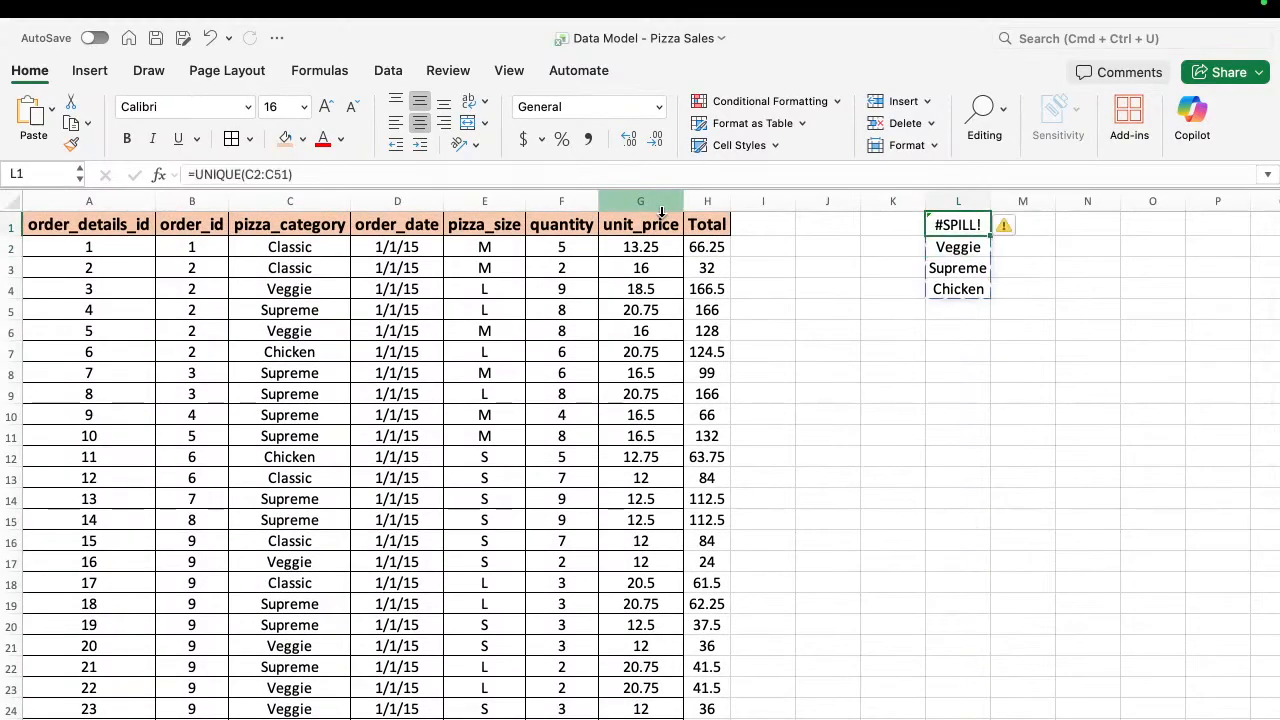
Clear the whole category list in L1:L4, including the UNIQUE formula.
key("shift+Down")
key("shift+Down")
key("shift+Down")
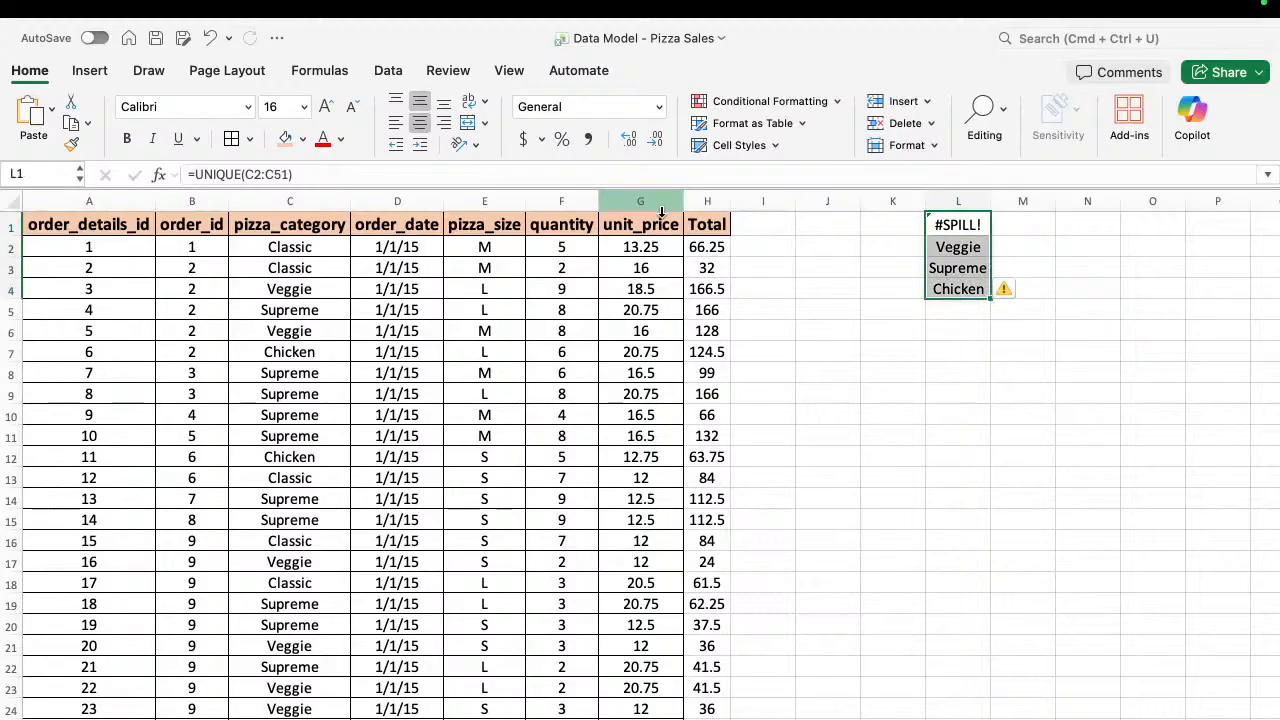
key("Delete")
key("Down")
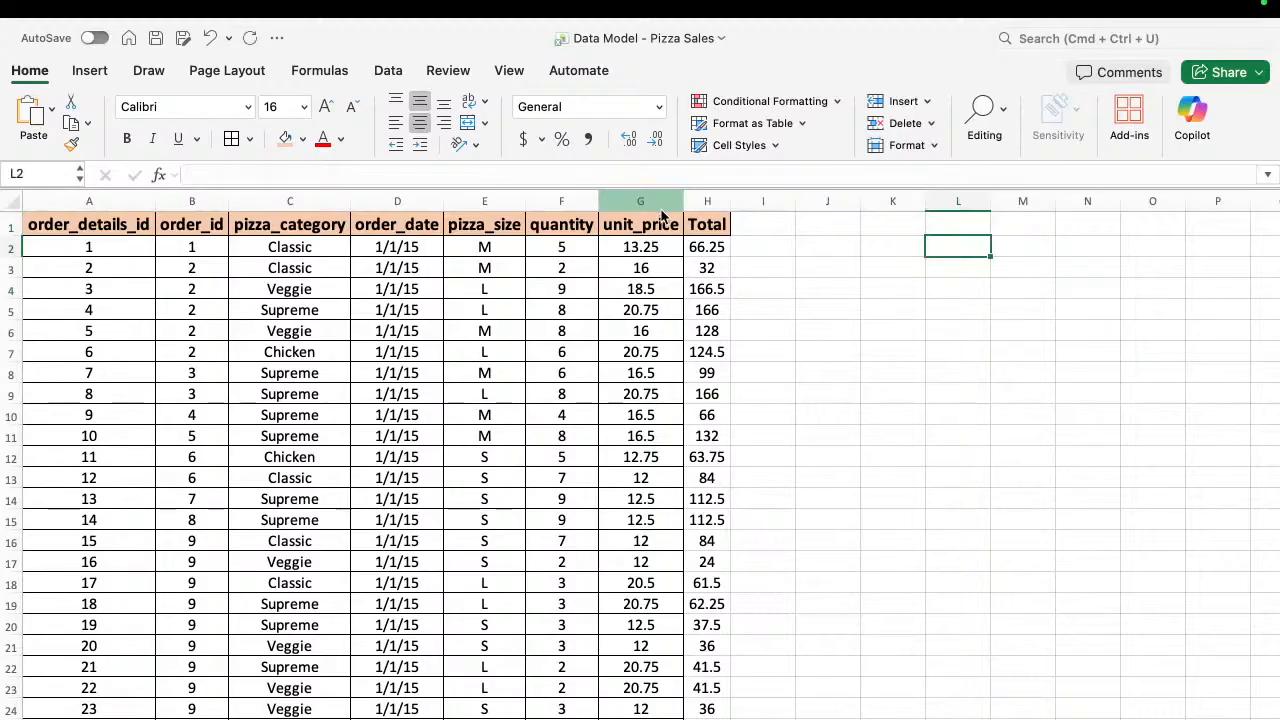
Enter =UNIQUE(C2:C51) in the empty cell L1 to list the distinct pizza categories.
key("Up")
type("=un")
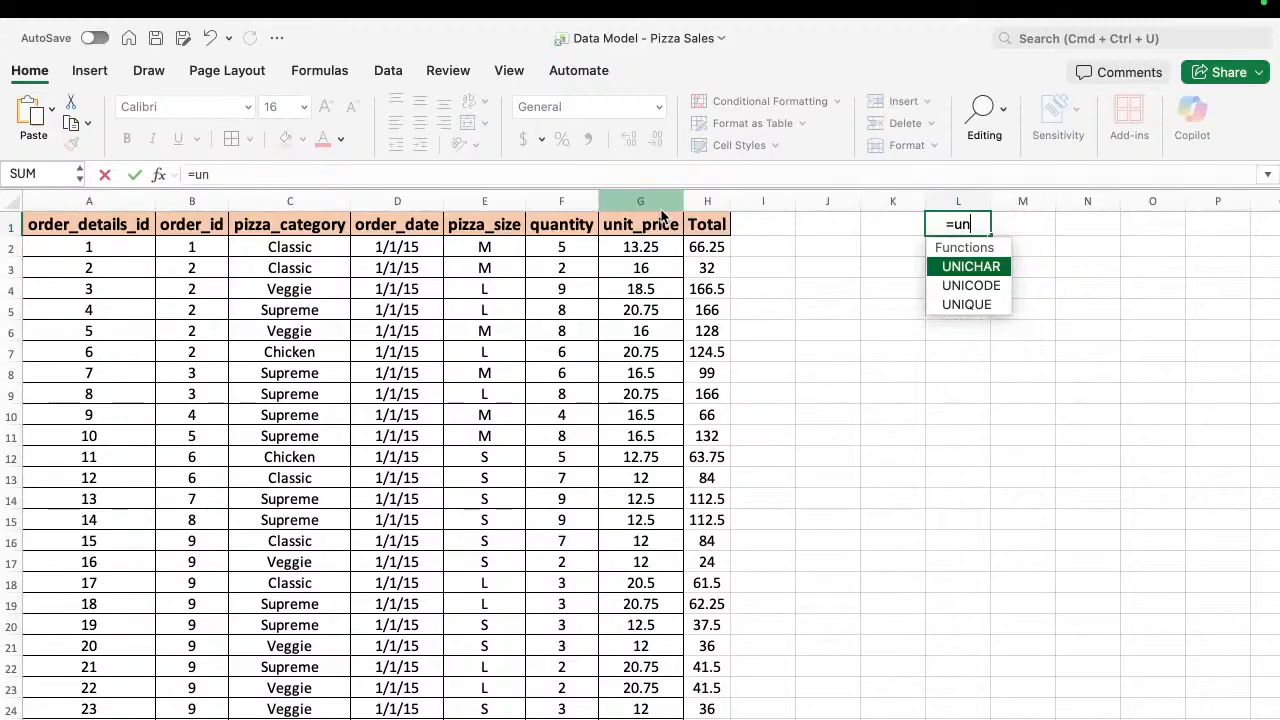
key("Down")
key("Down")
key("Tab")
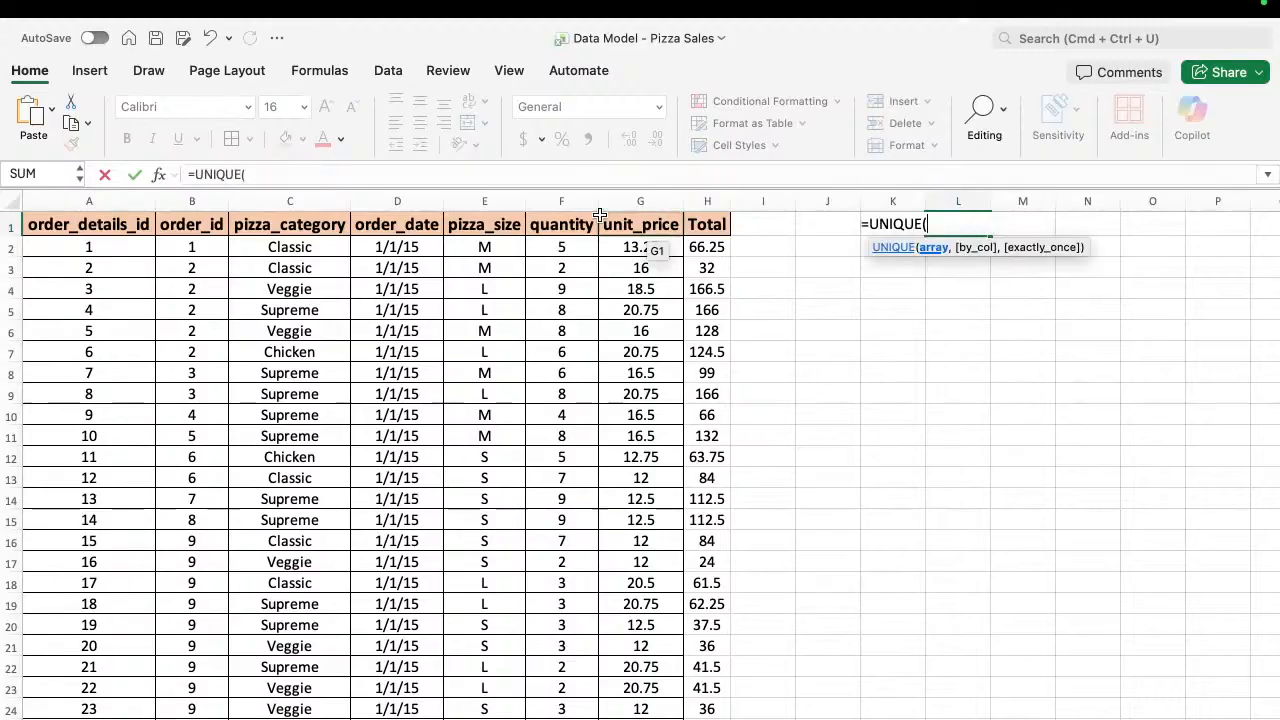
left_click(271, 247)
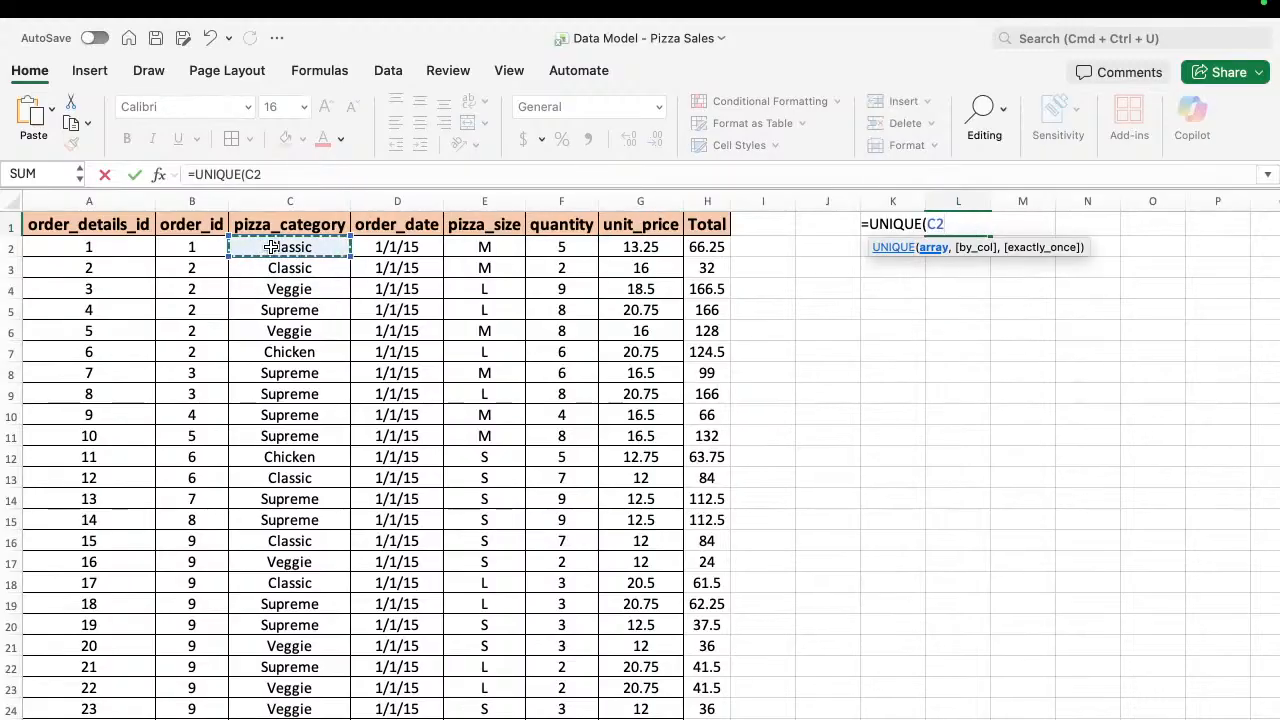
key("ctrl+shift+Down")
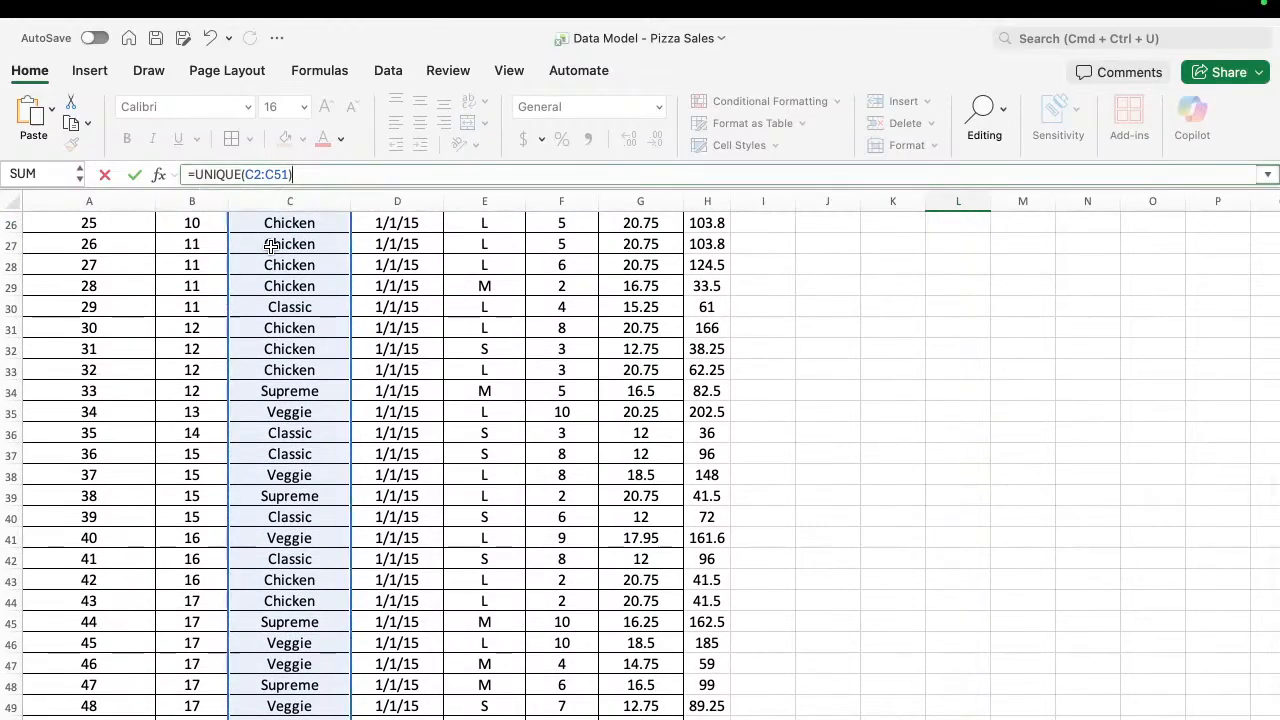
key("Return")
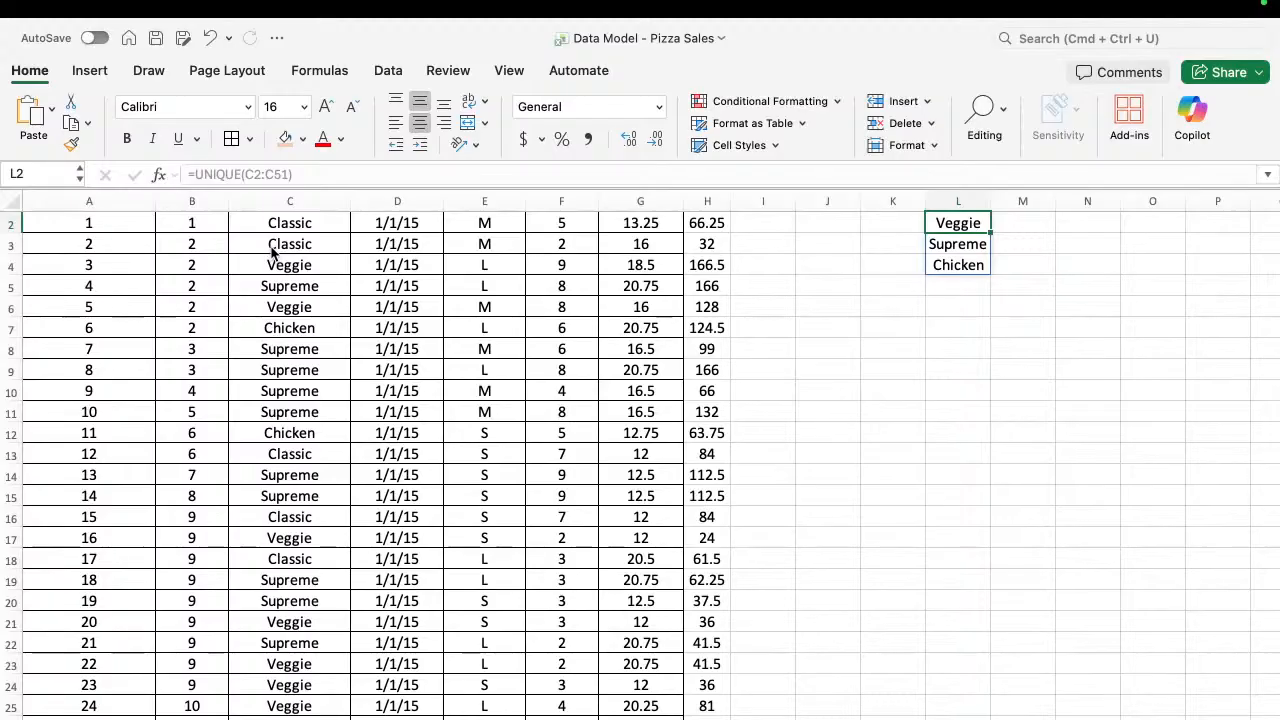
Convert the UNIQUE results in L1:L4 to static text by pasting them over themselves as Values.
key("Up")
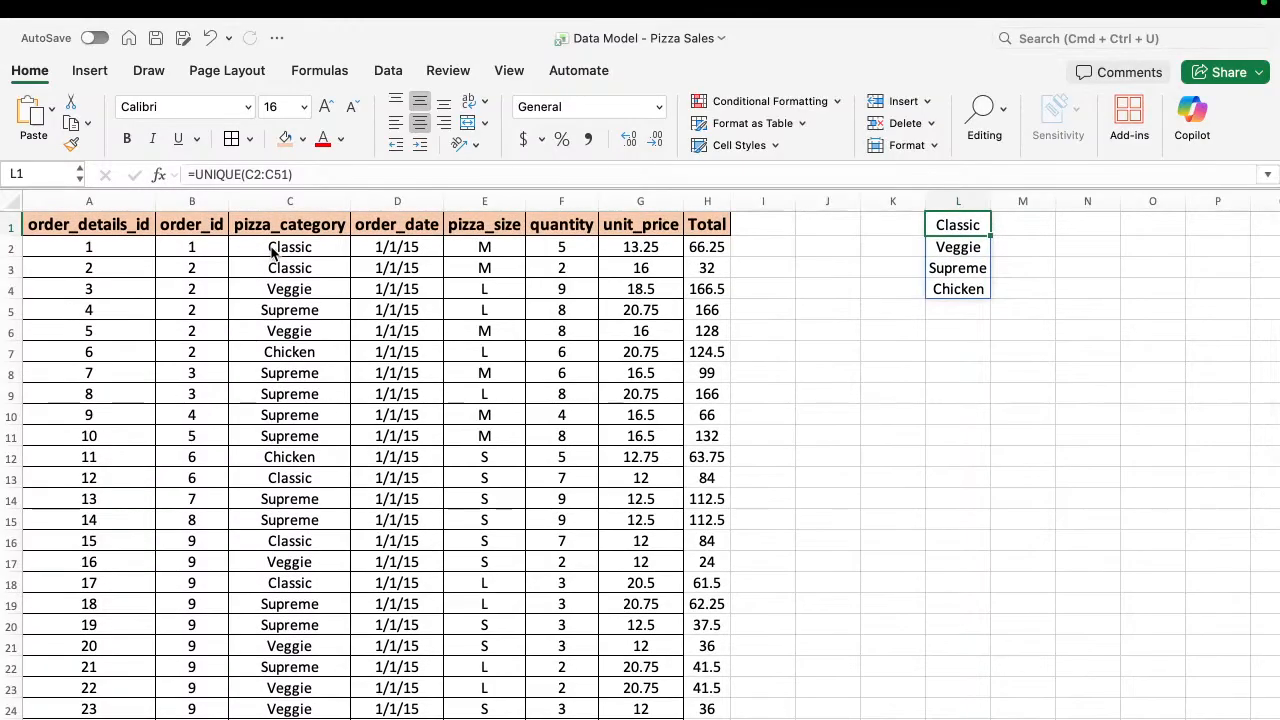
key("ctrl+shift+Down")
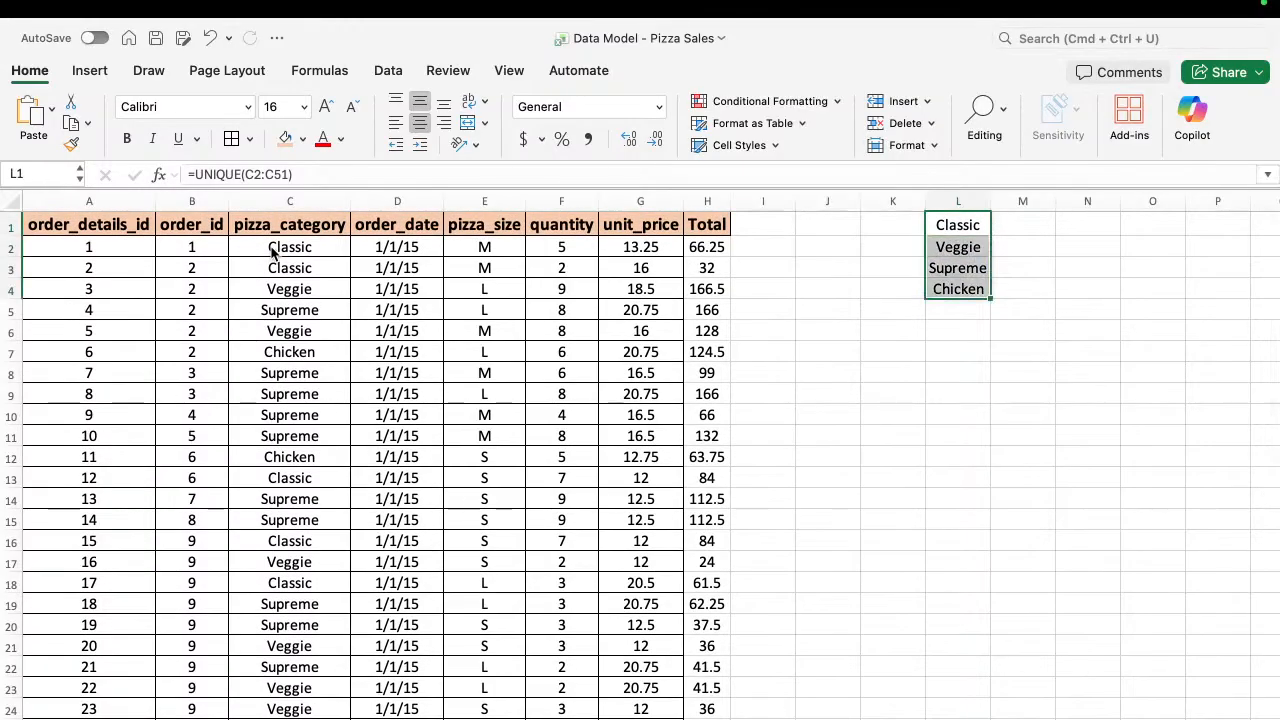
key("super+c")
key("ctrl+super+v")
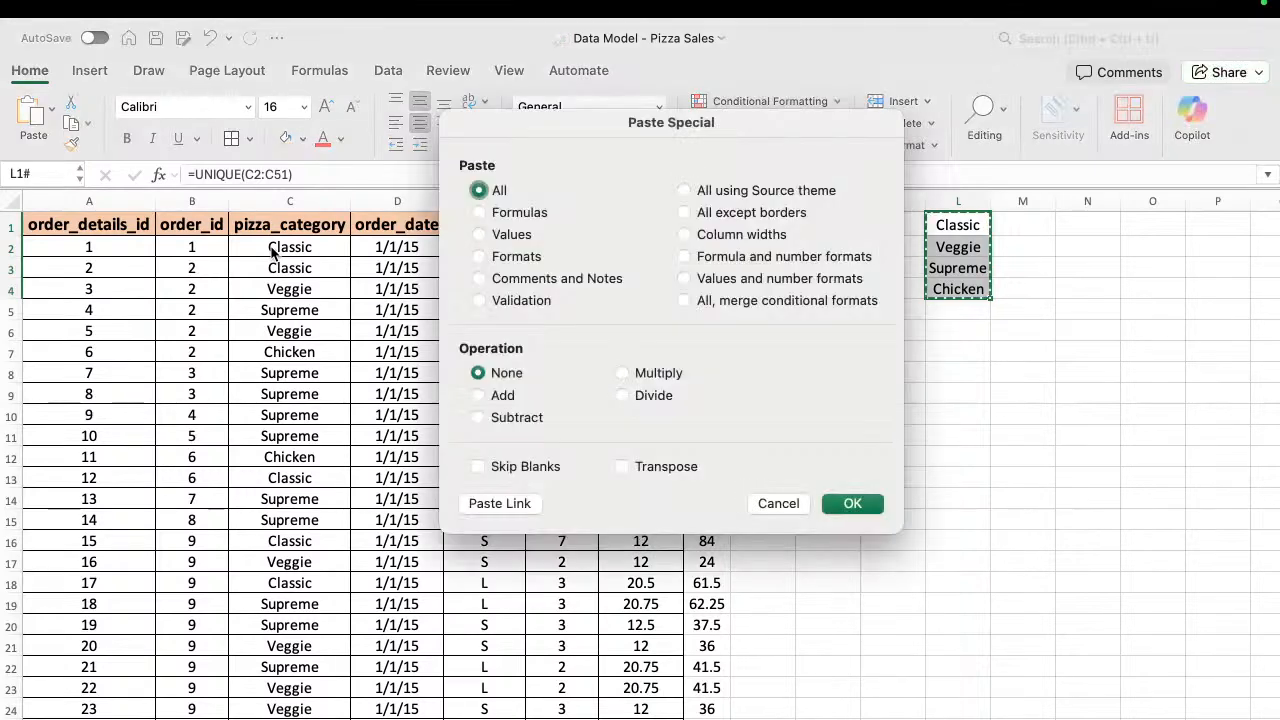
left_click(502, 235)
left_click(852, 508)
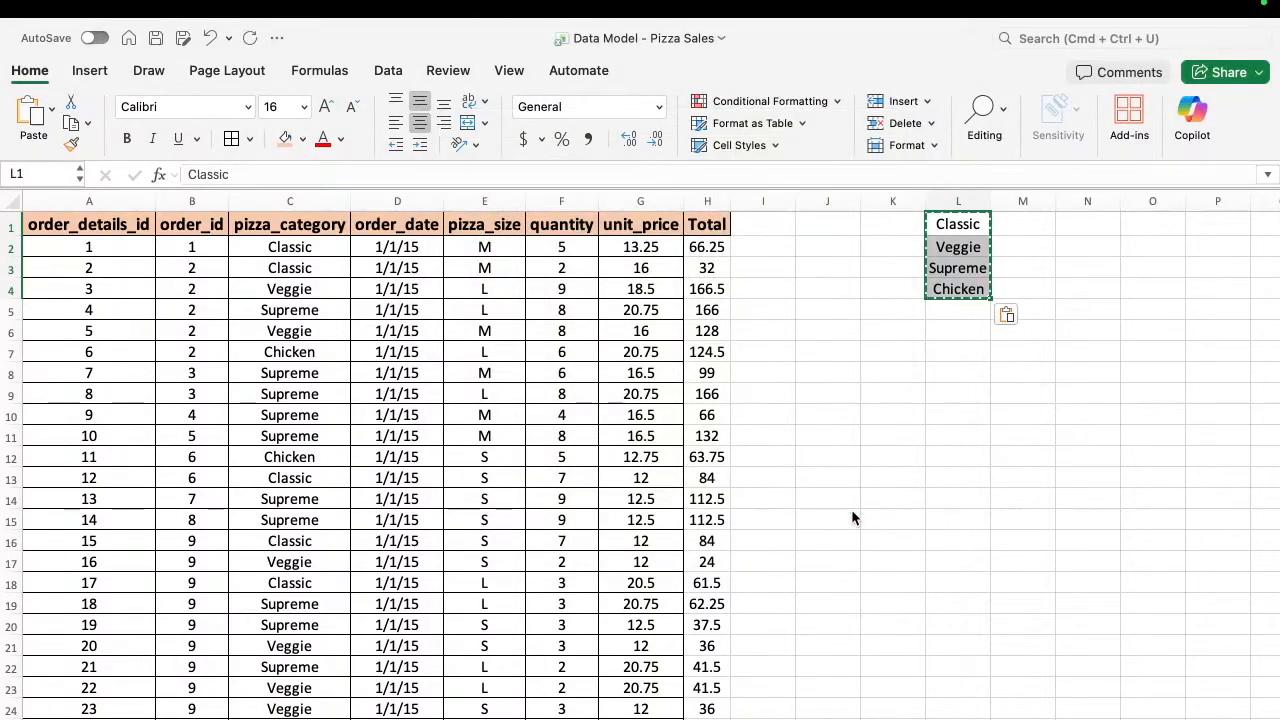
key("Escape")
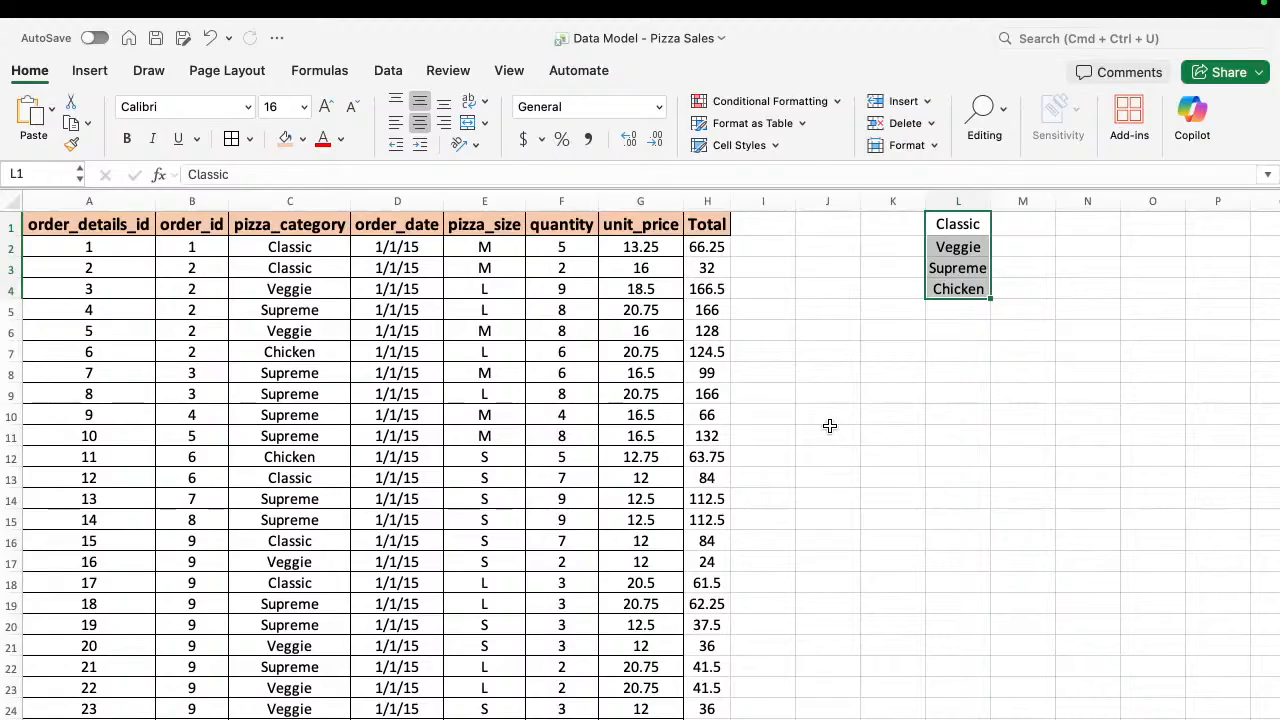
Copy the "Aggregate fun" label from F47 of the notes sheet into N4 of the orders sheet and give it a light orange fill.
left_click(250, 718)
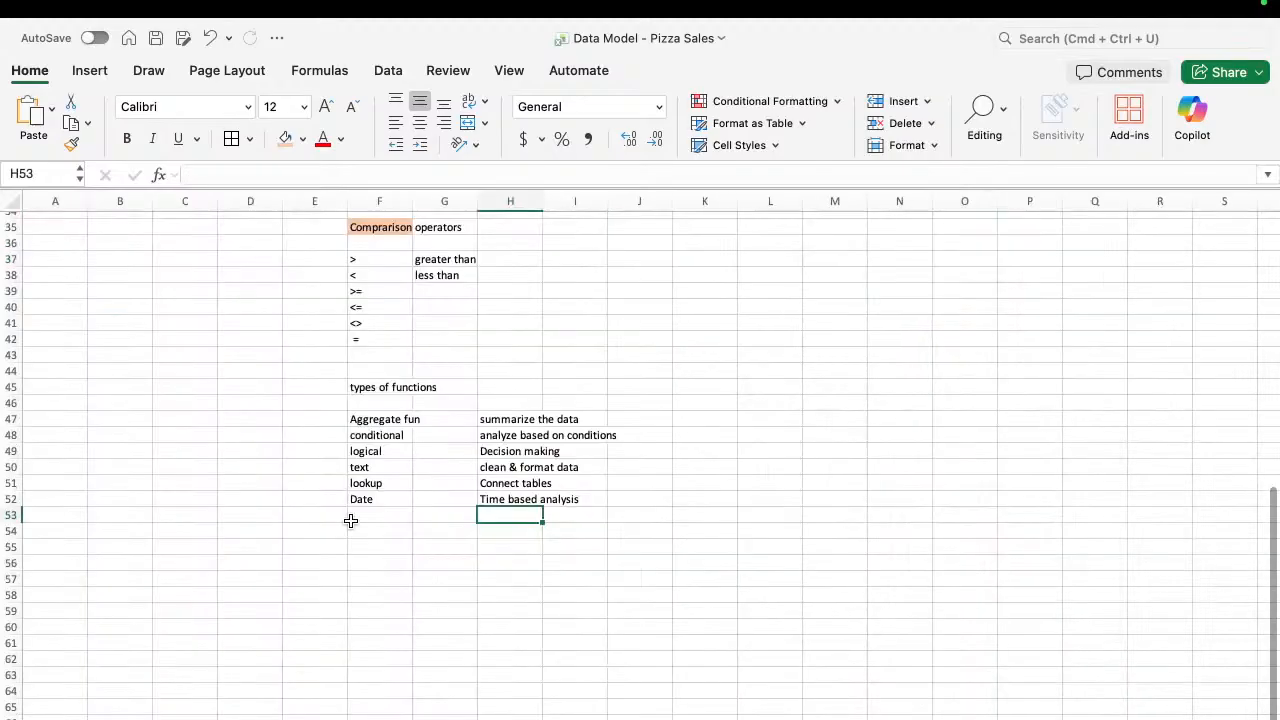
left_click(381, 421)
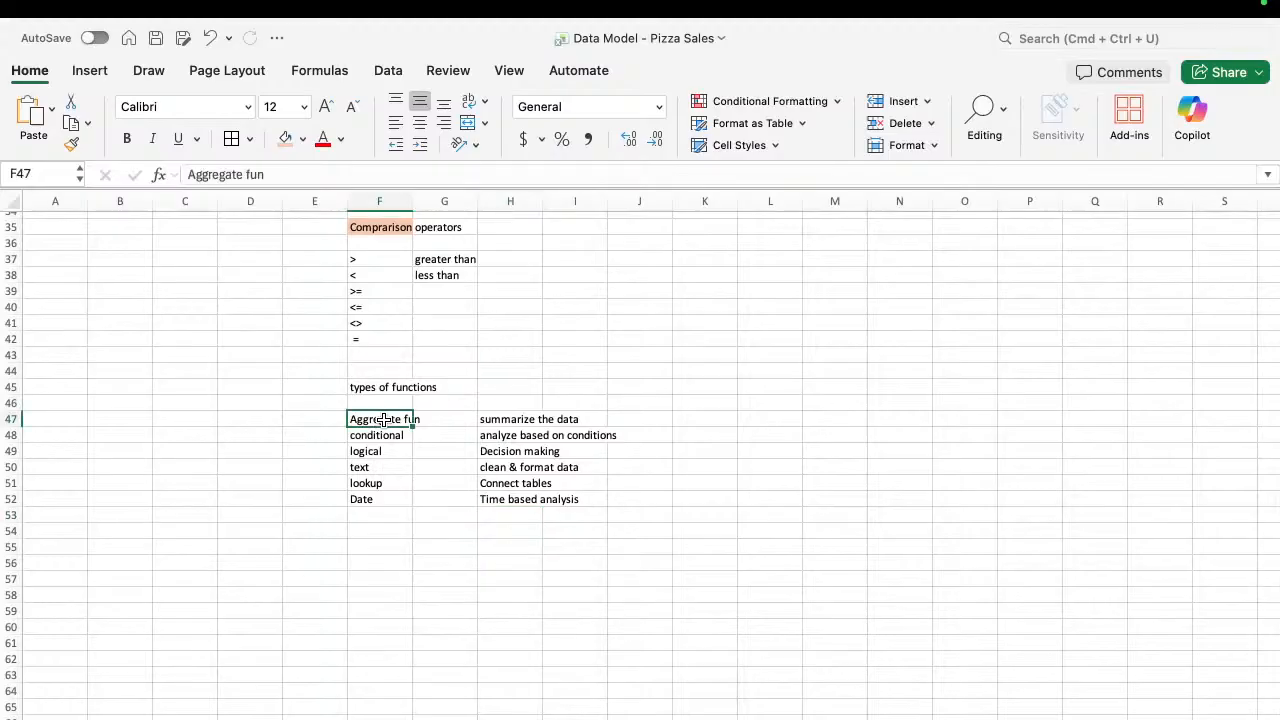
key("super+c")
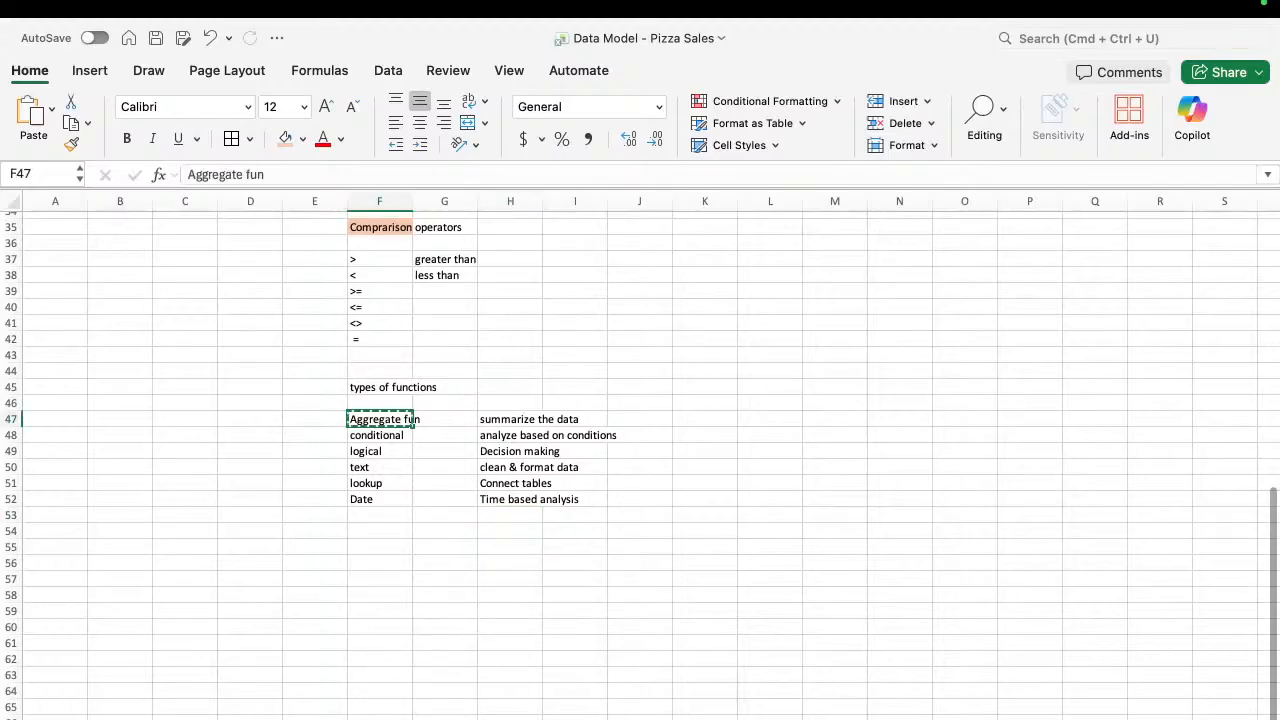
left_click(180, 718)
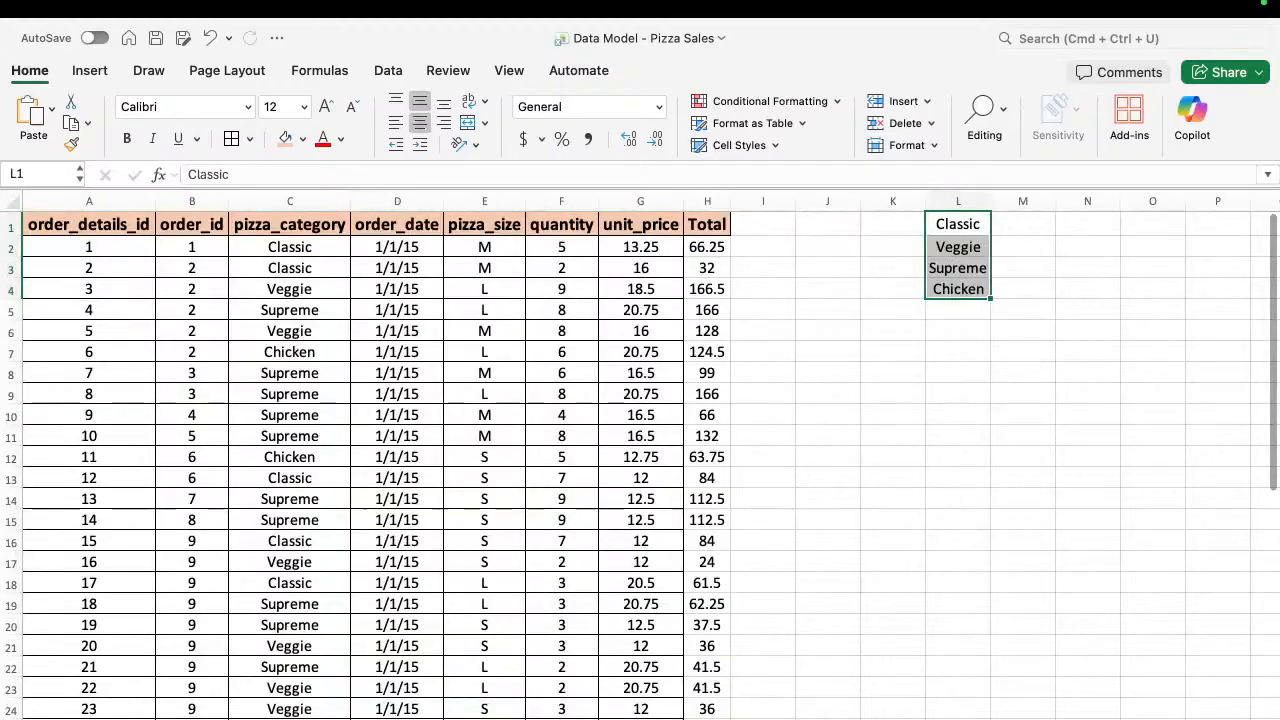
left_click(1080, 283)
key("super+v")
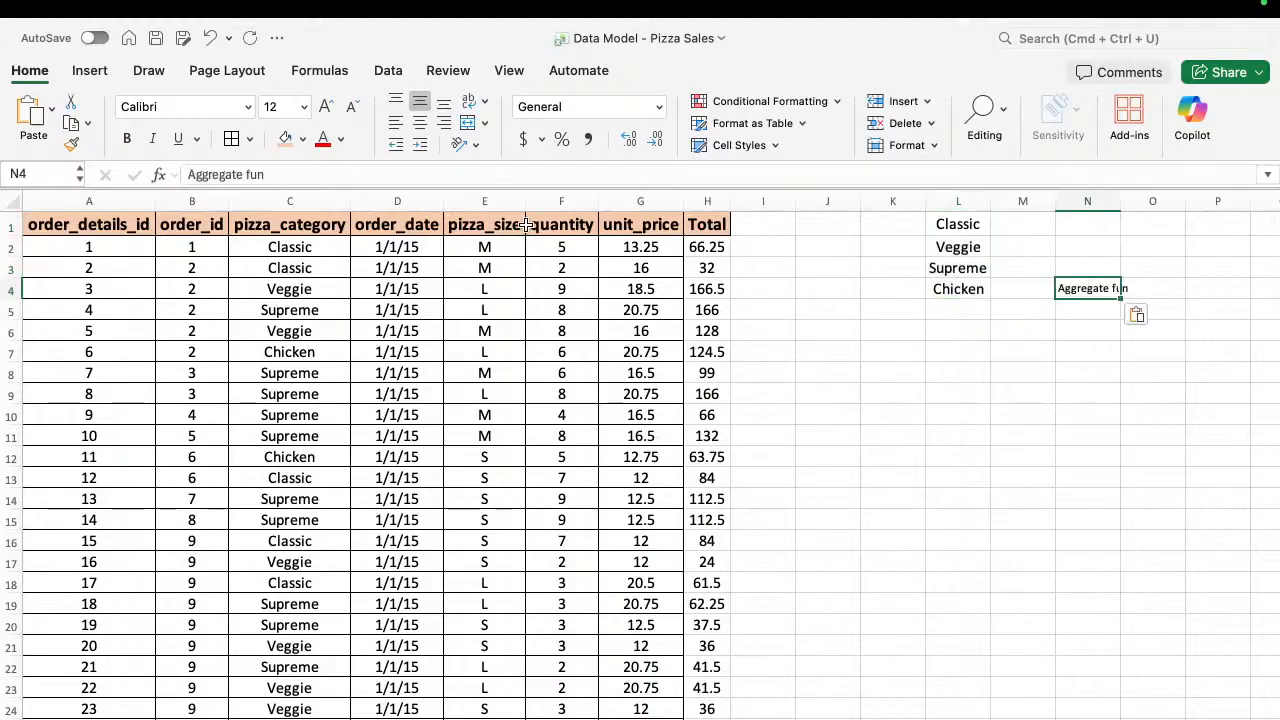
left_click(303, 139)
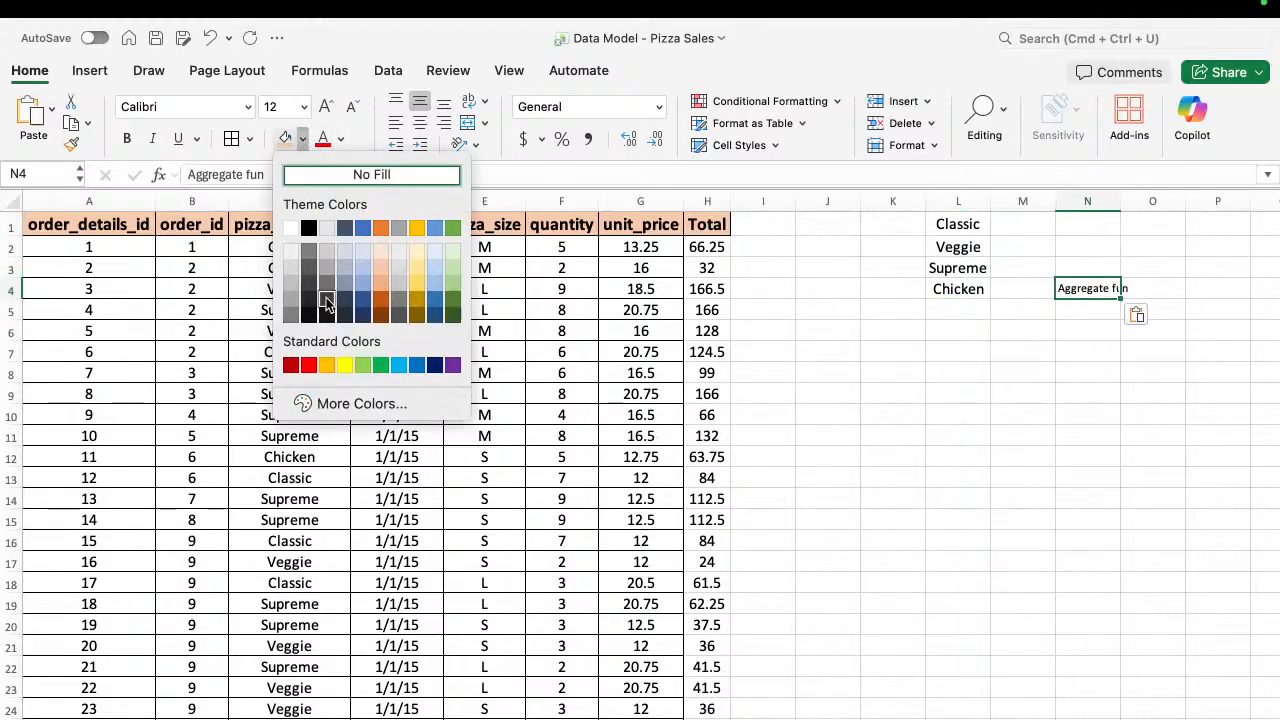
left_click(380, 287)
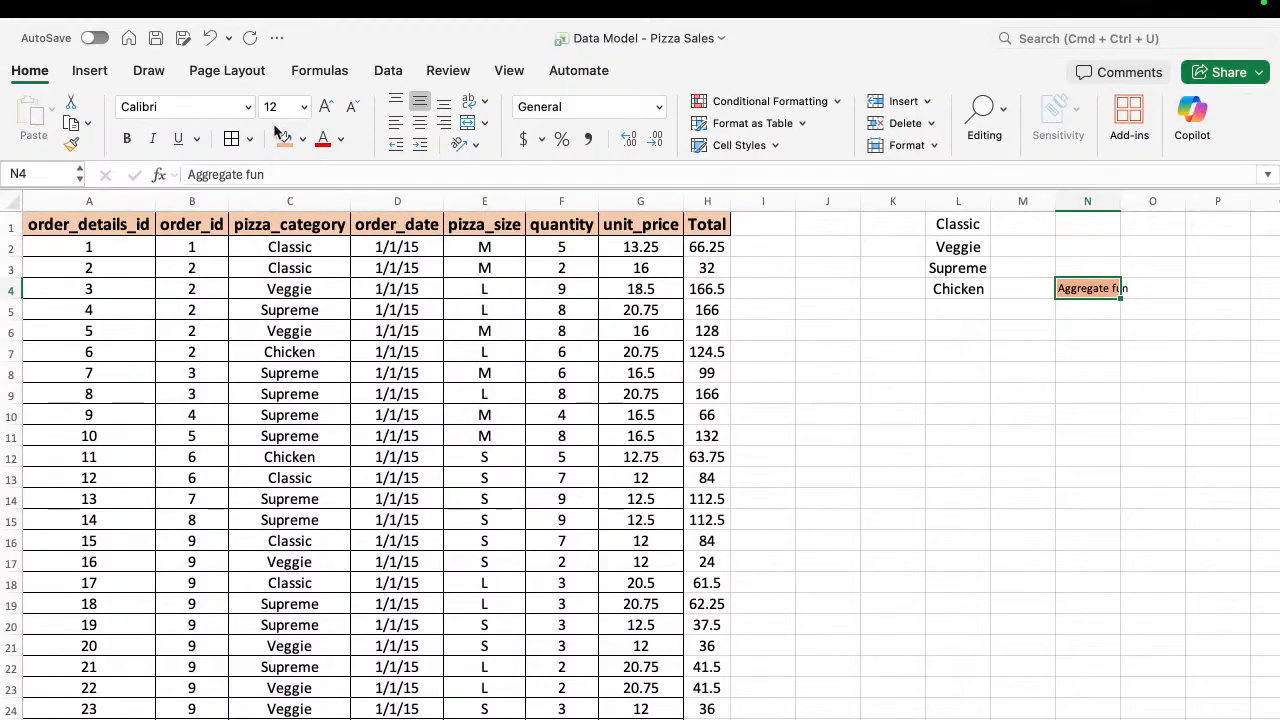
Make the "Aggregate fun" label in N4 bold at size 14 and widen column N to fit it.
left_click(127, 139)
left_click(324, 108)
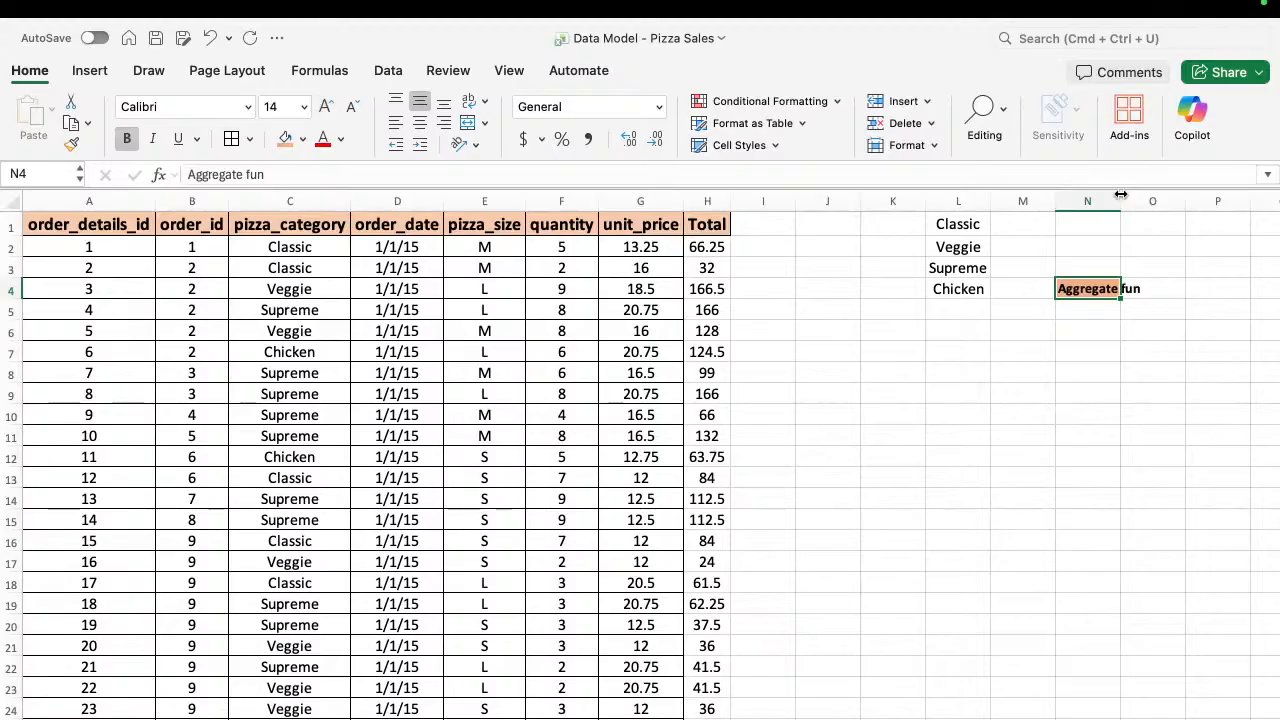
left_click_drag(1120, 196, 1146, 198)
left_click(1090, 322)
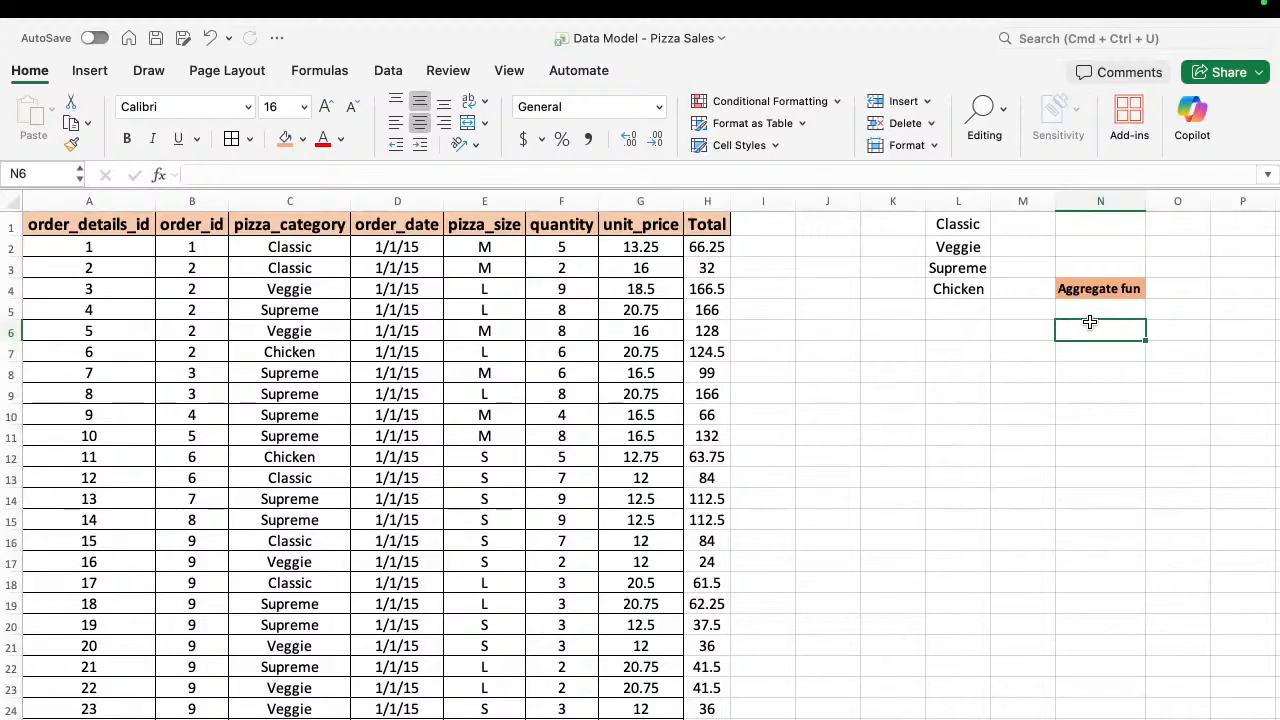
Enter the label "Total sales" in L7, below the pizza category list.
left_click(956, 356)
type("T")
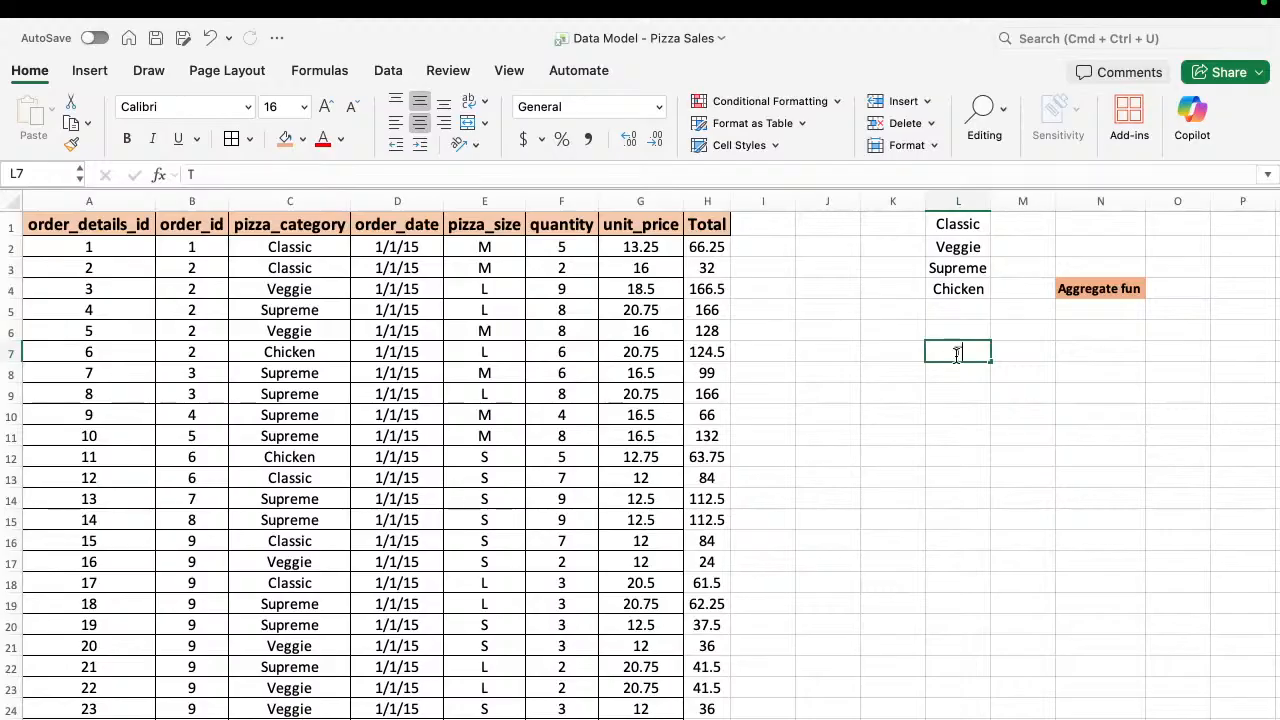
type("otal")
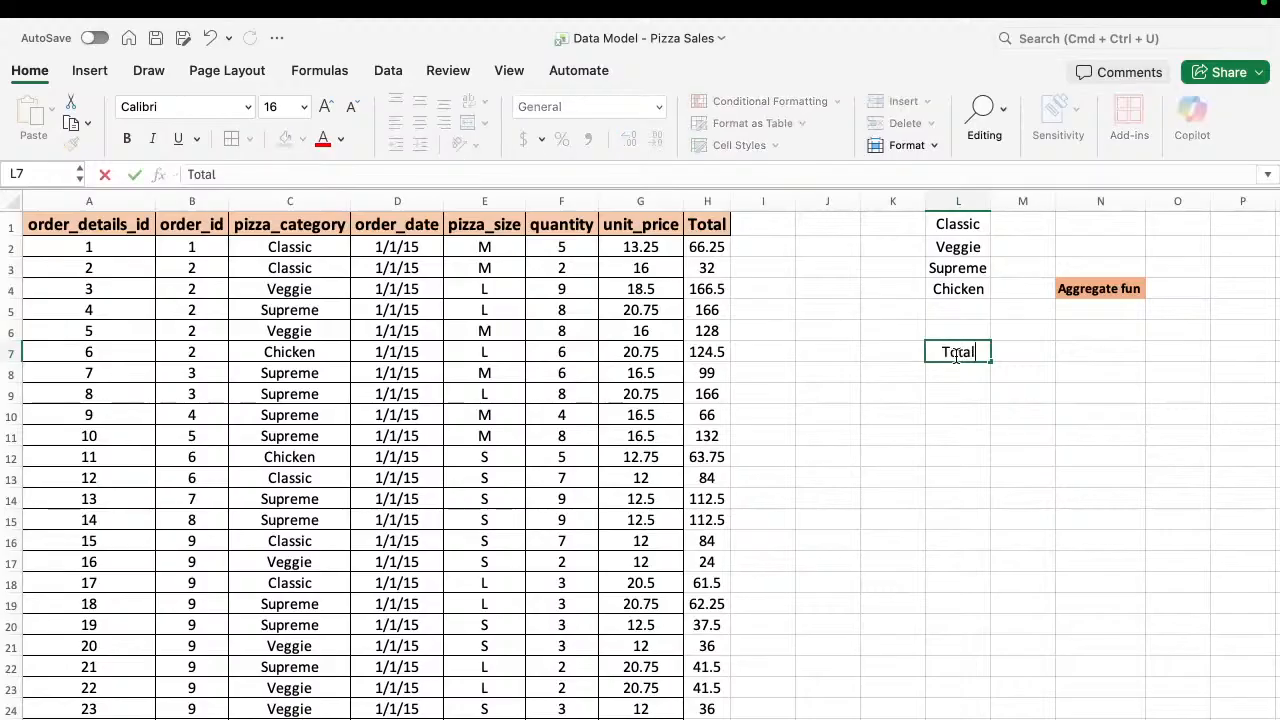
key("Return")
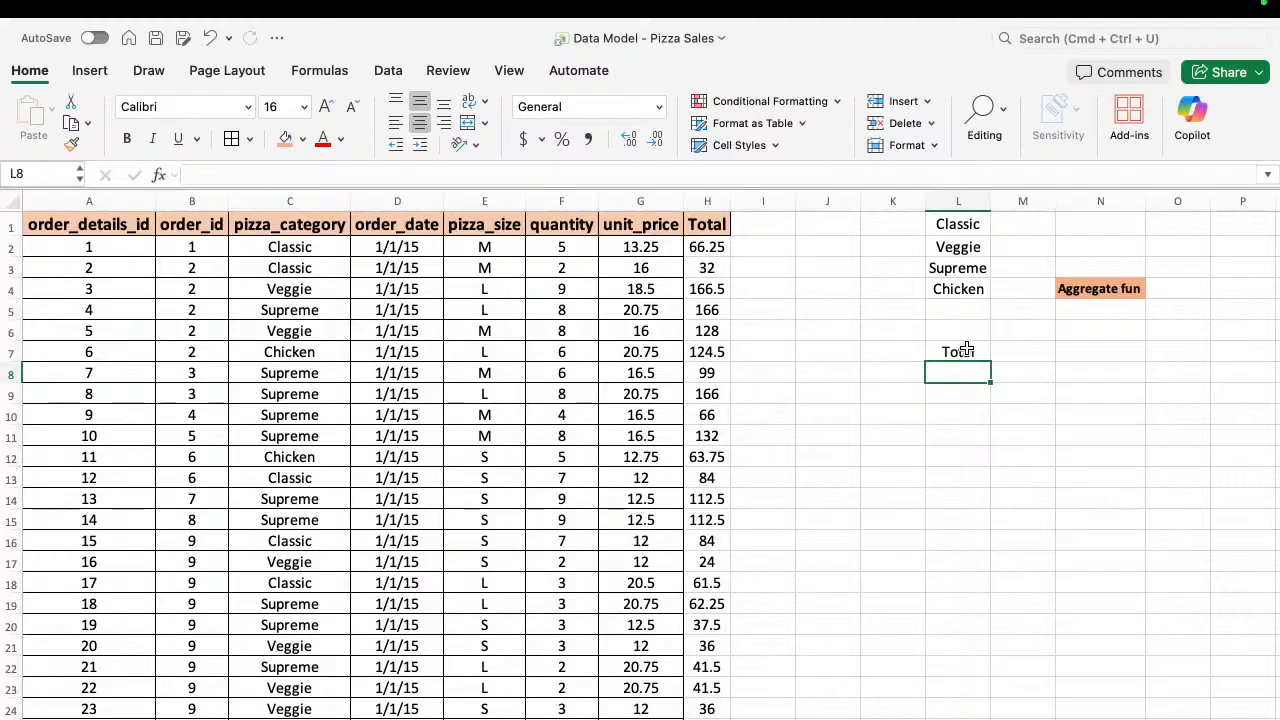
left_click(950, 350)
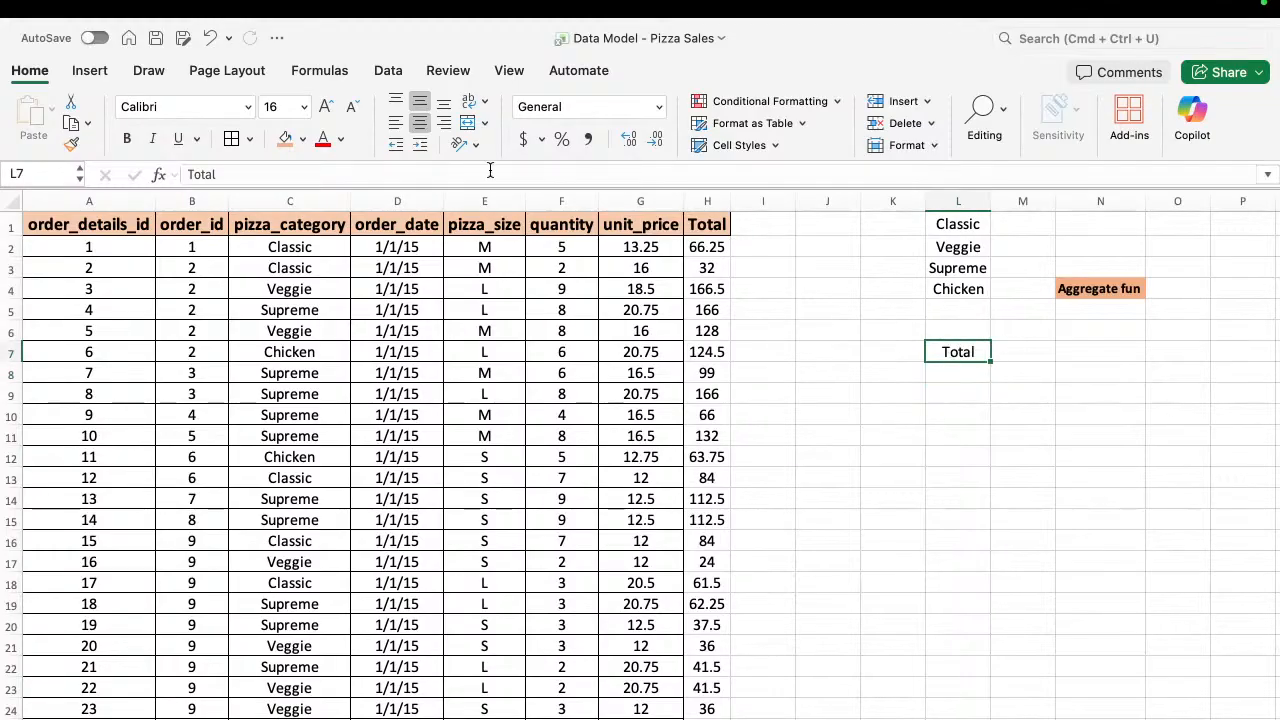
left_click(277, 175)
type("a")
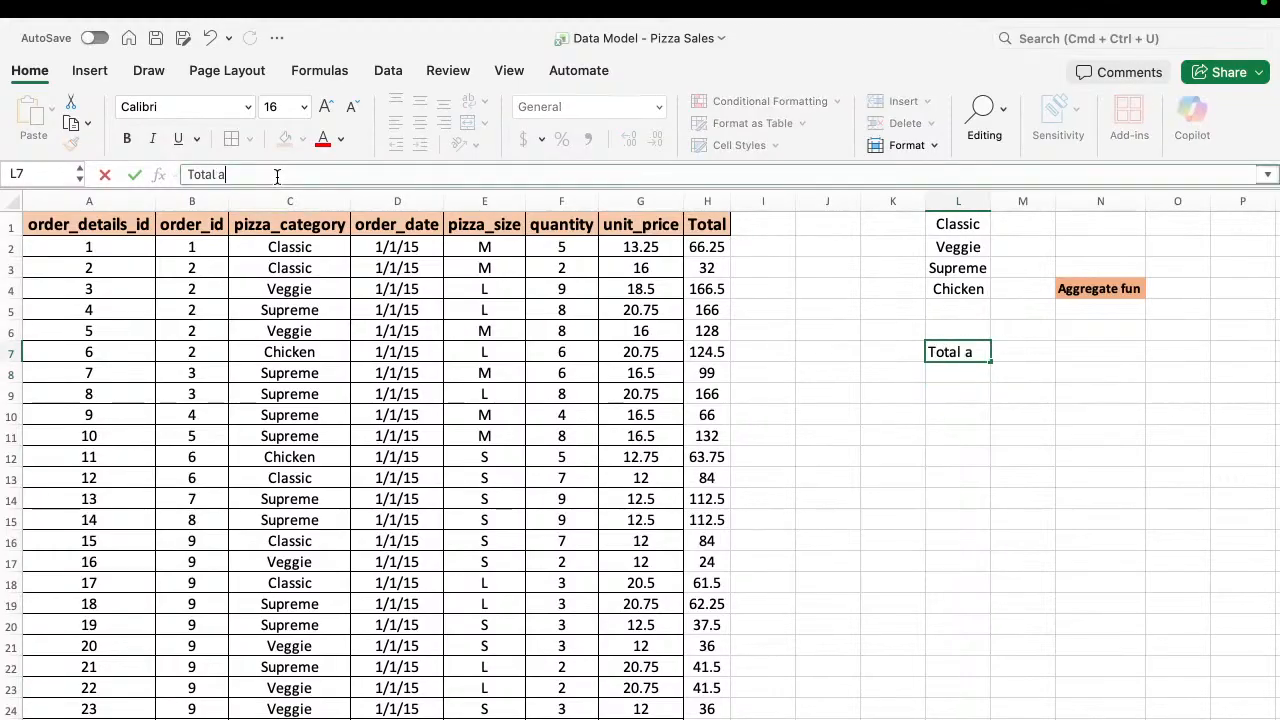
key("BackSpace")
type("sal")
type("e")
key("BackSpace")
type("les")
key("Return")
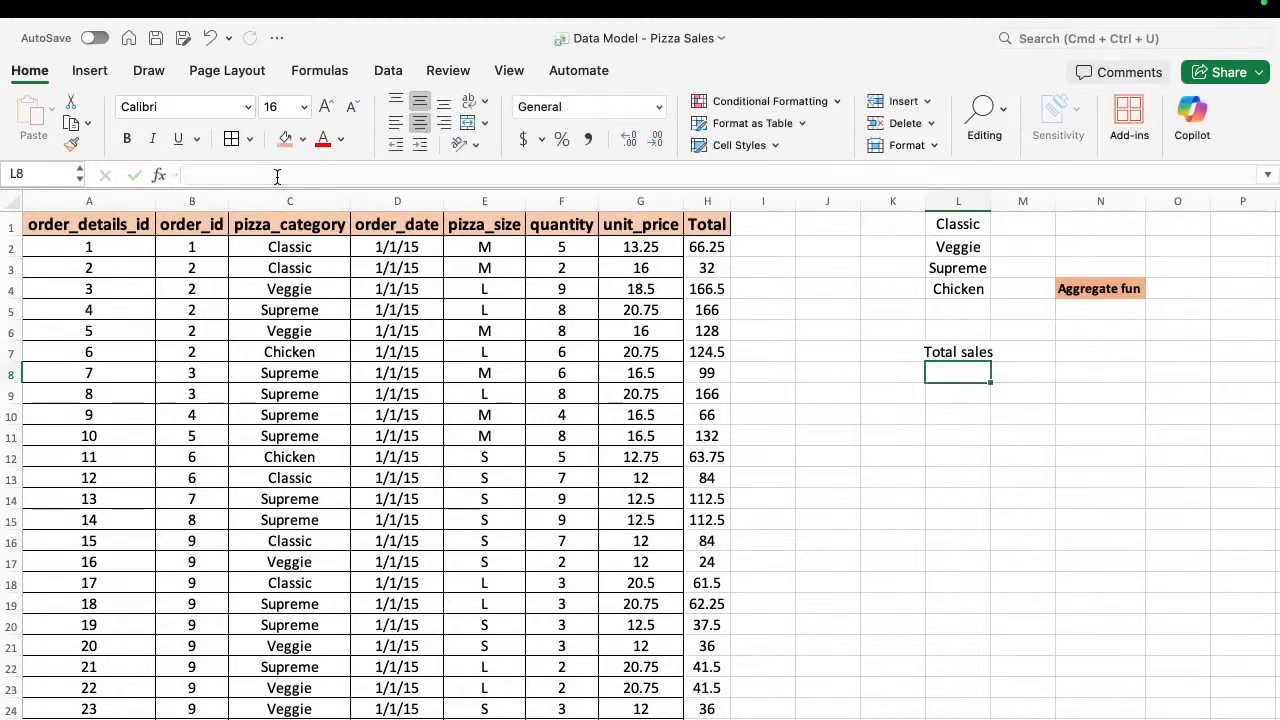
Enter the label "Total Orders" in L8, directly under "Total sales".
type("count")
key("Return")
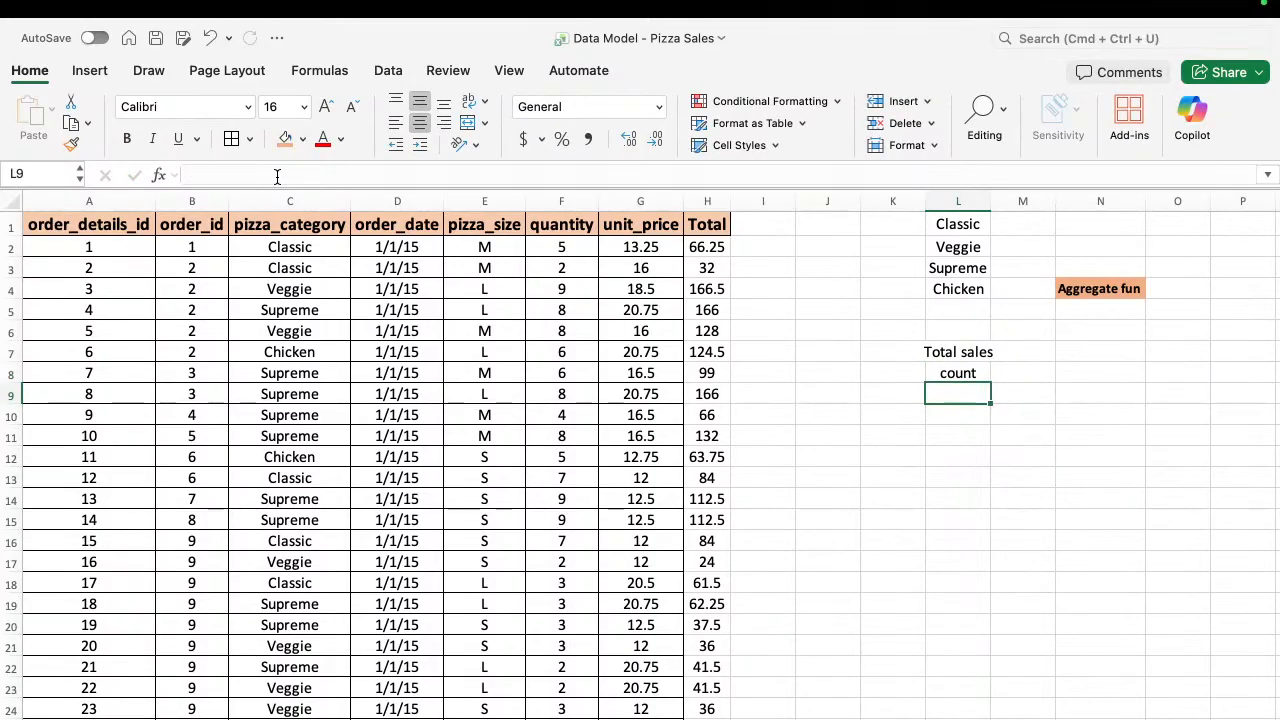
key("Up")
type("Tot")
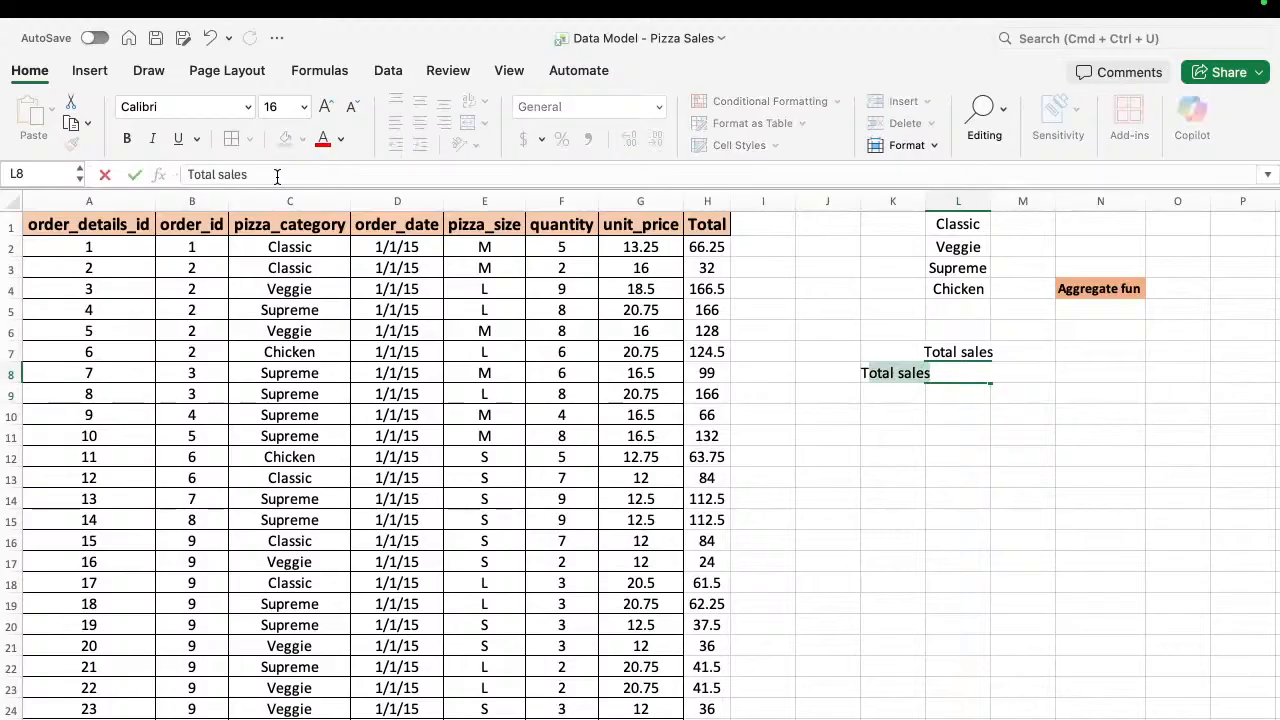
type("al O")
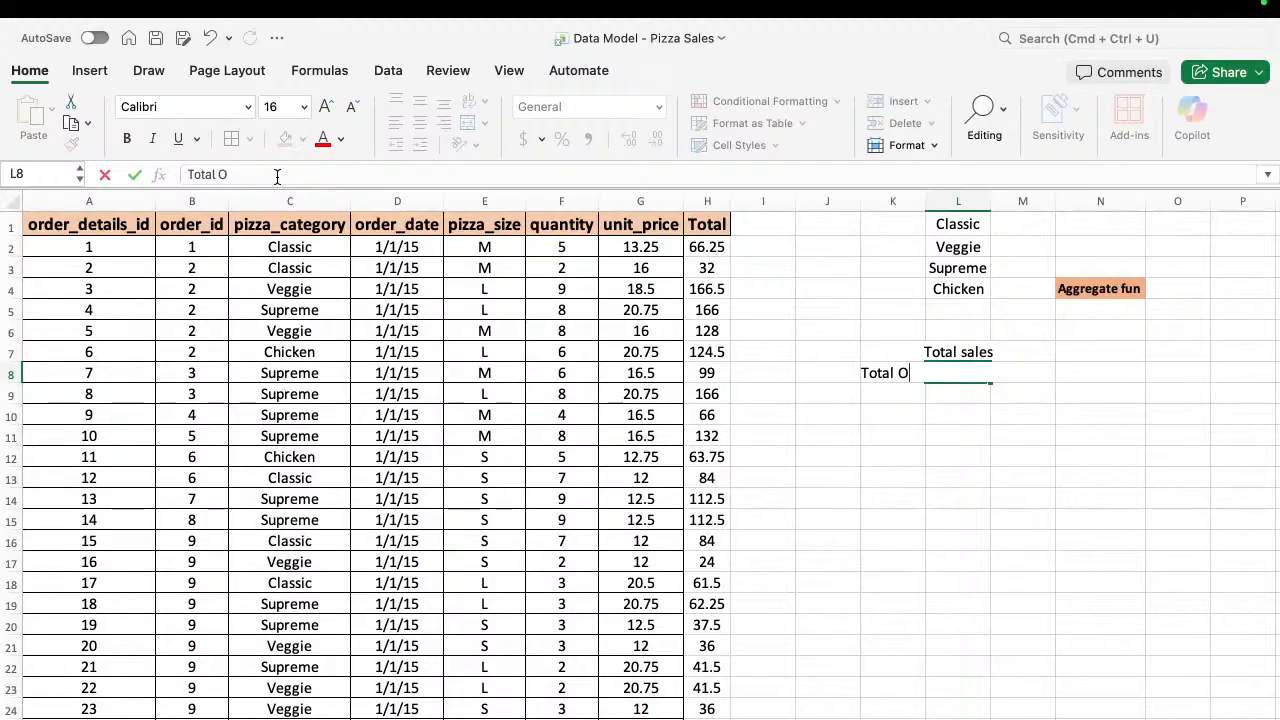
type("rders")
key("Return")
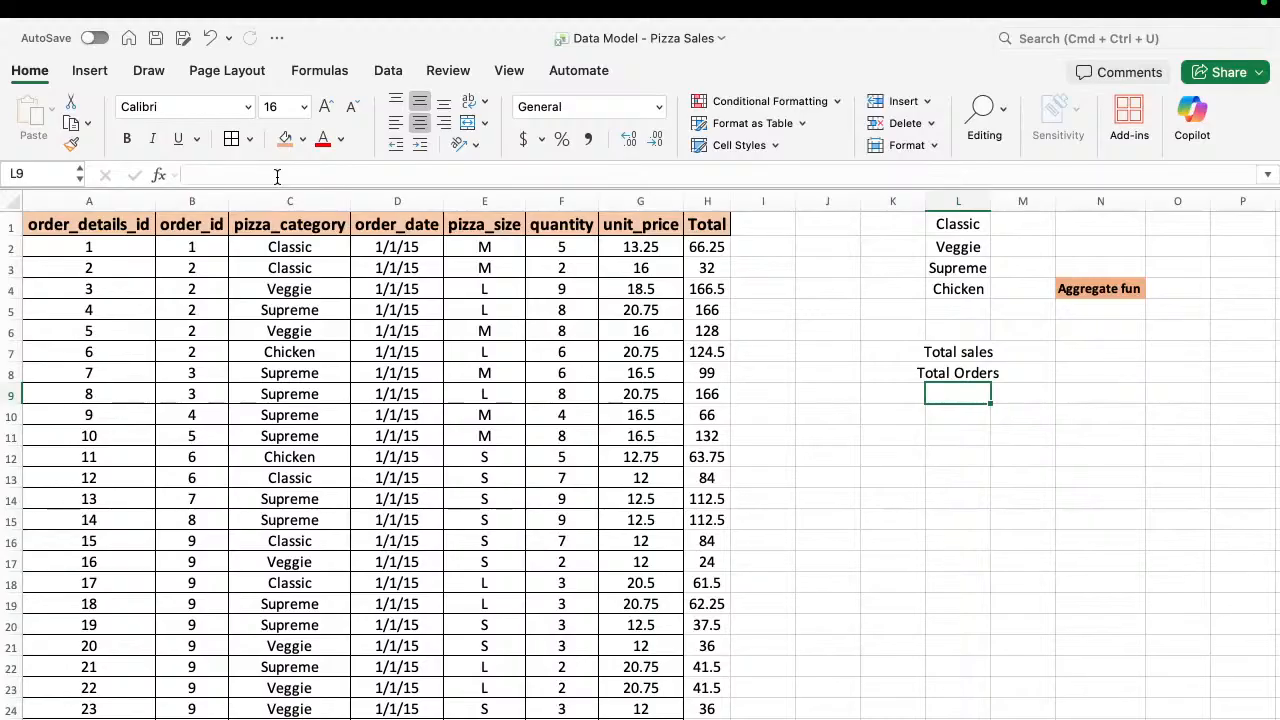
Enter the label "Total recorda" in L9, directly under "Total Orders".
type("Tot")
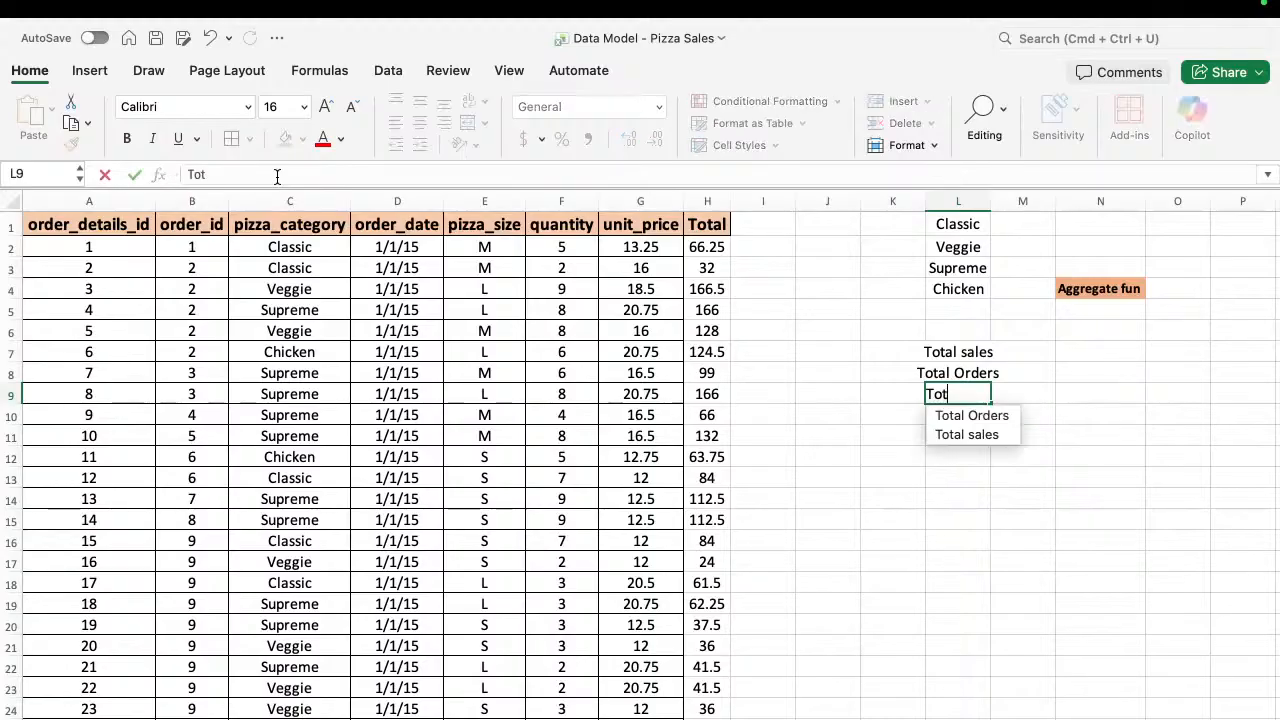
type("al r")
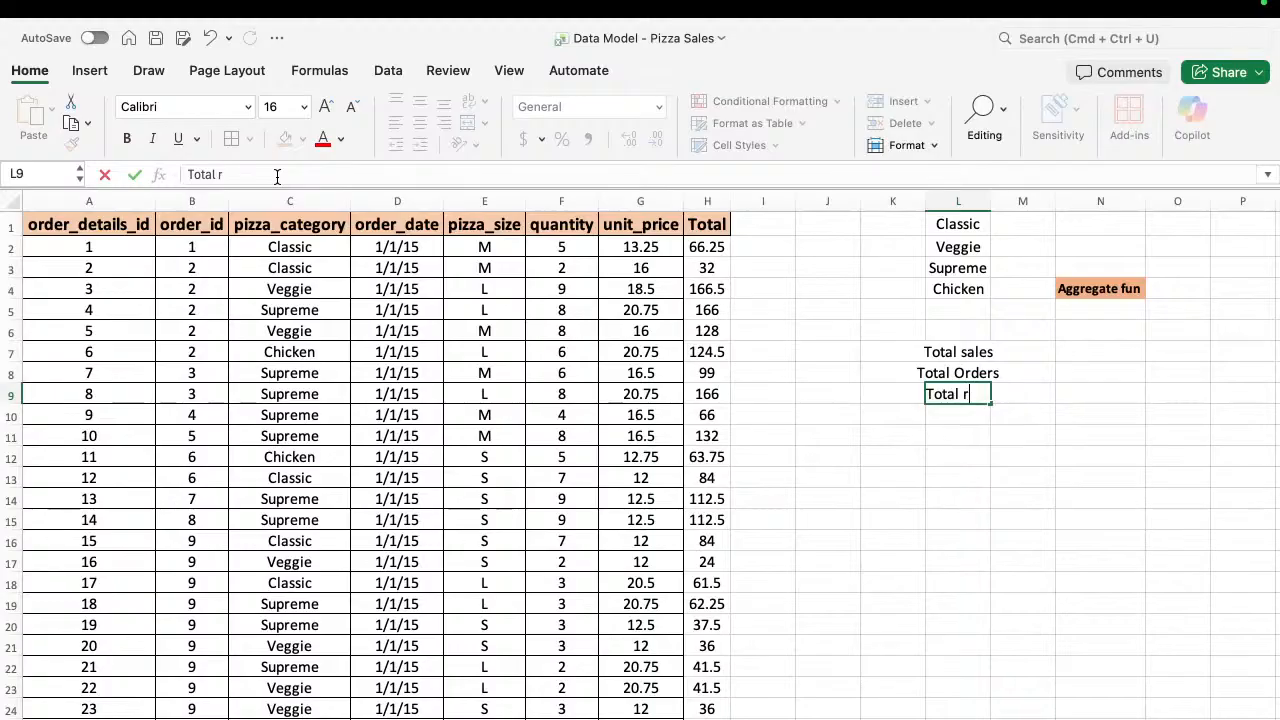
type("ecord")
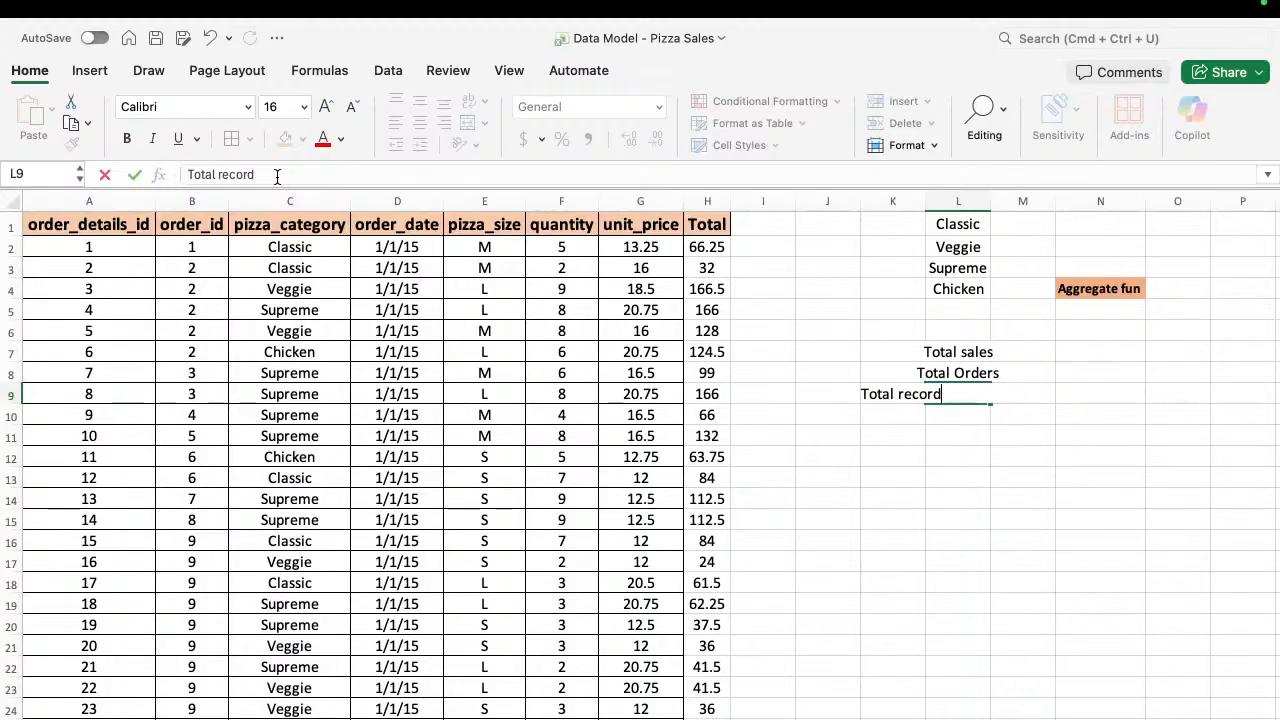
type("a")
key("Return")
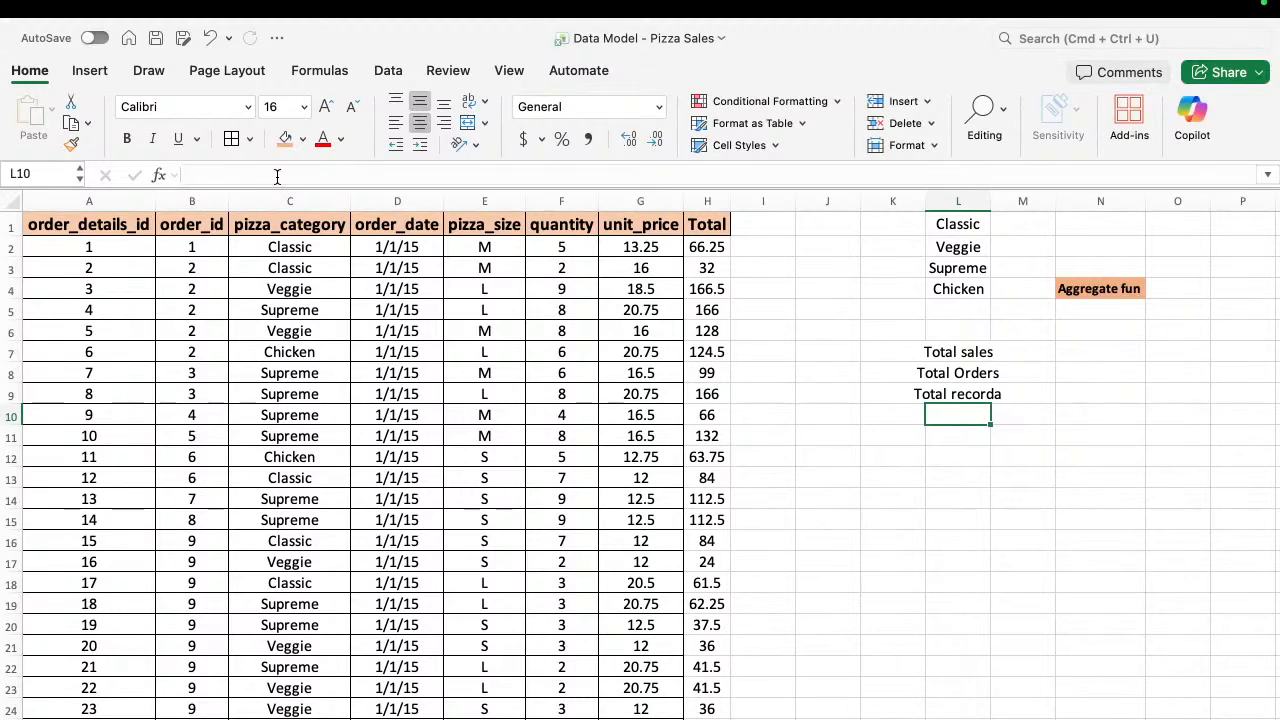
Enter the label "highest order value" in L10 as the next aggregate measure.
type("highes")
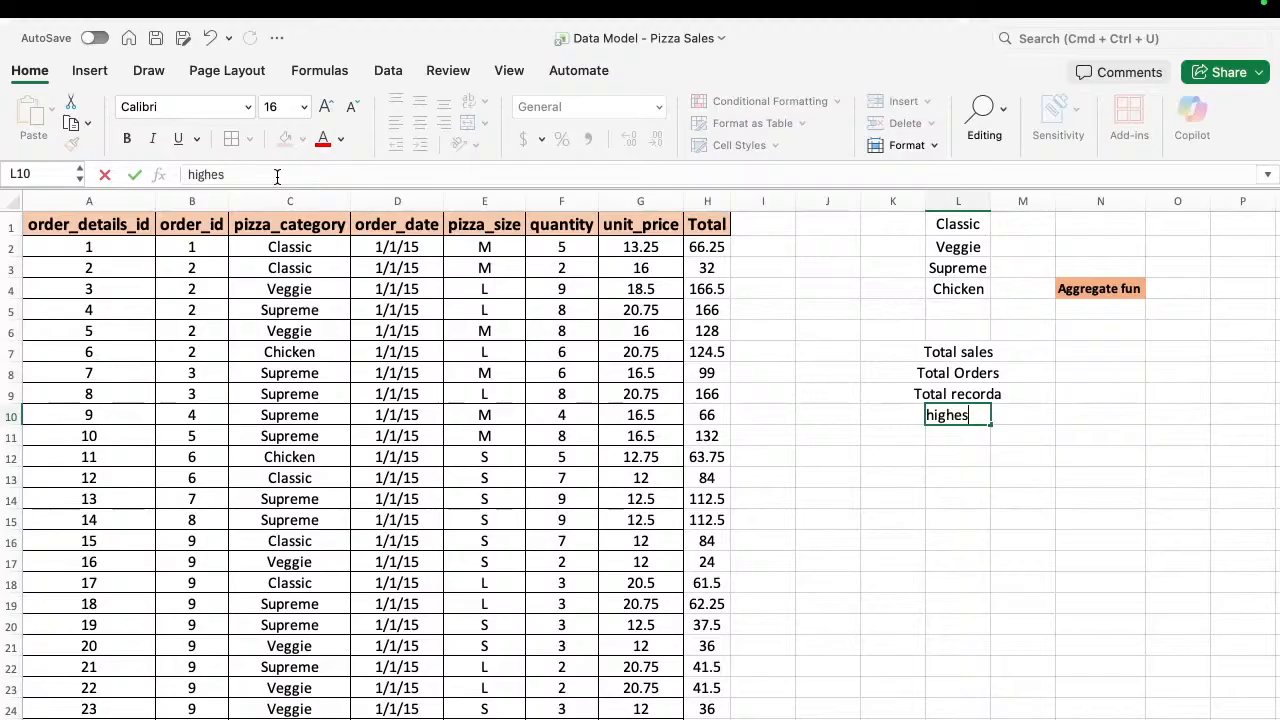
type("t orde")
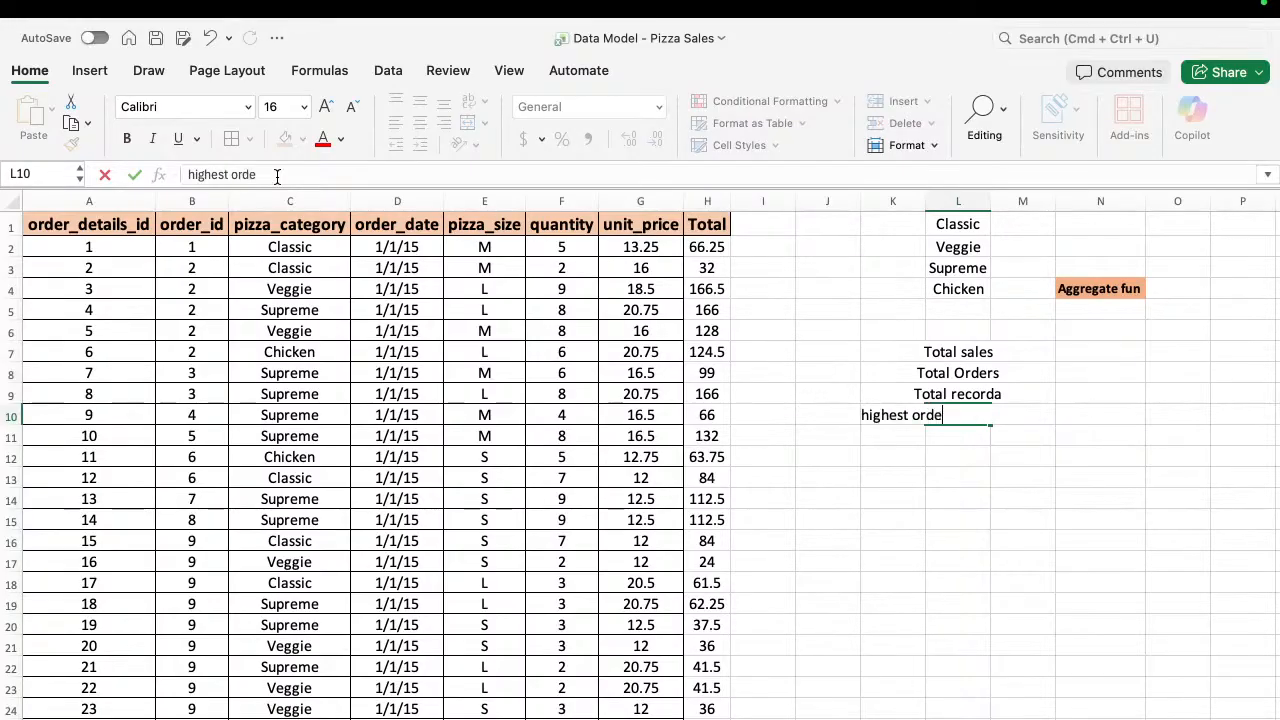
type("r value")
key("Return")
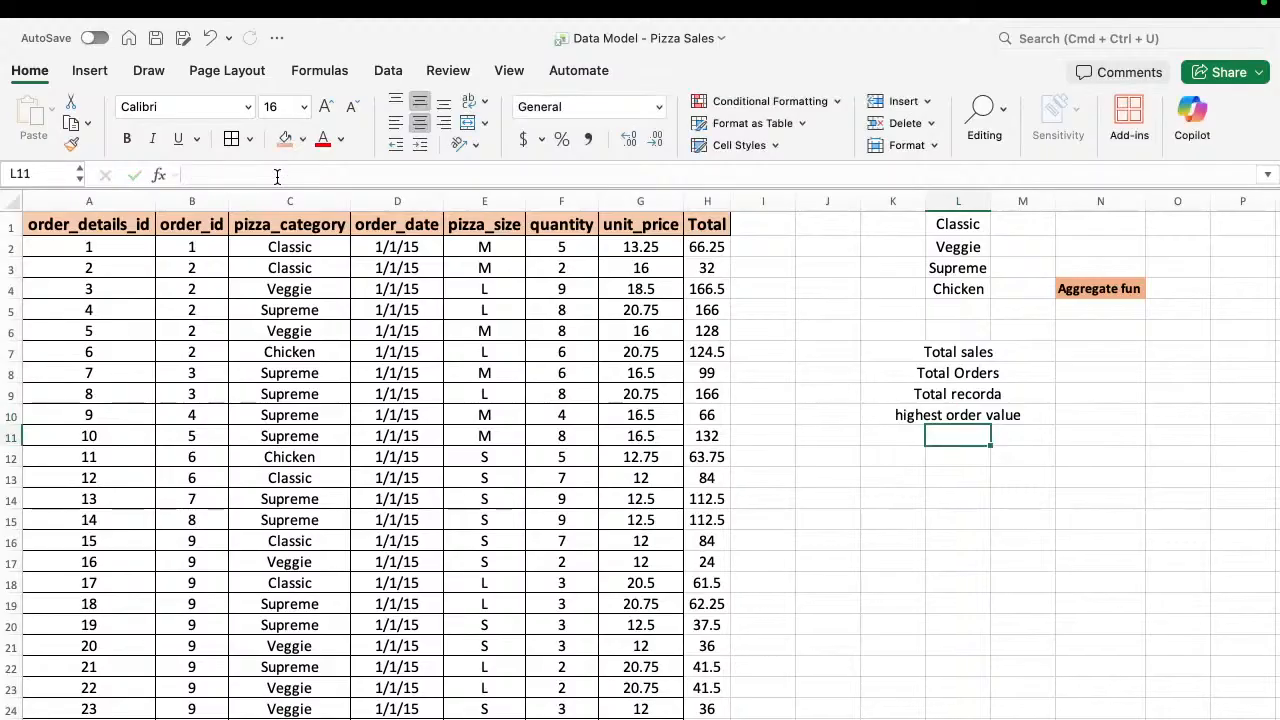
Enter a label for the lowest order in L11, under "highest order value".
type("lowe")
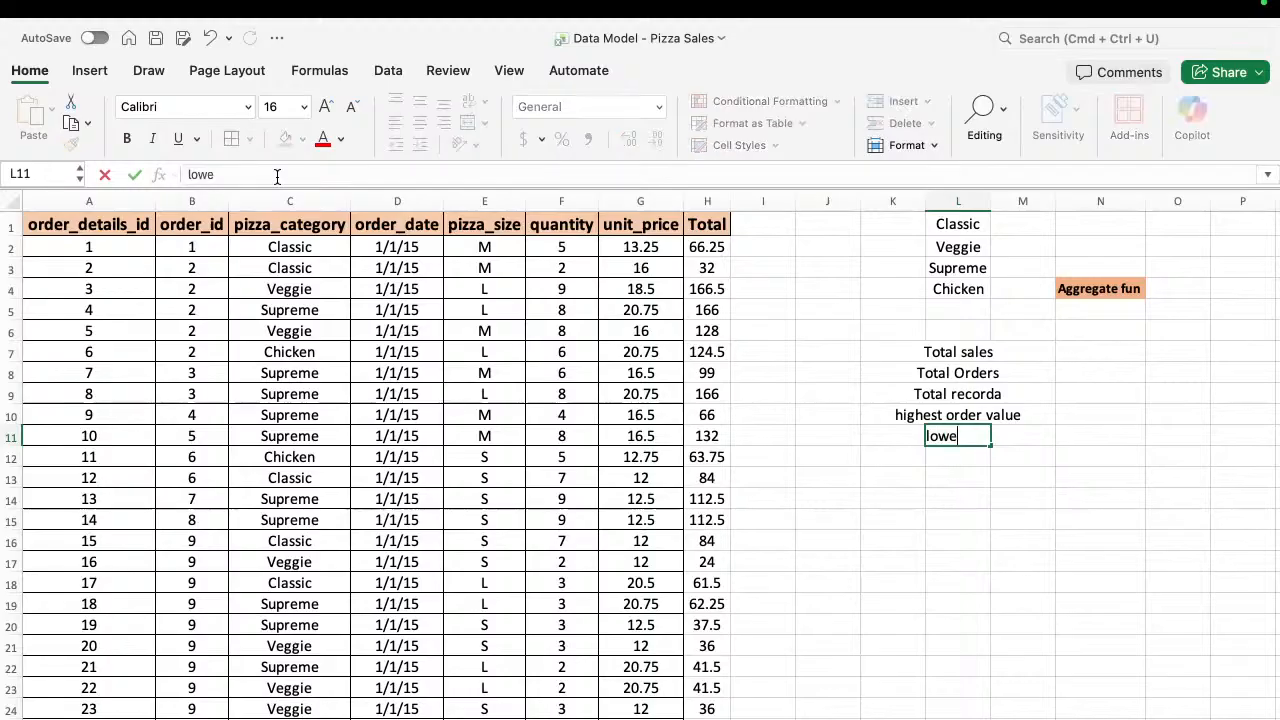
type("st or")
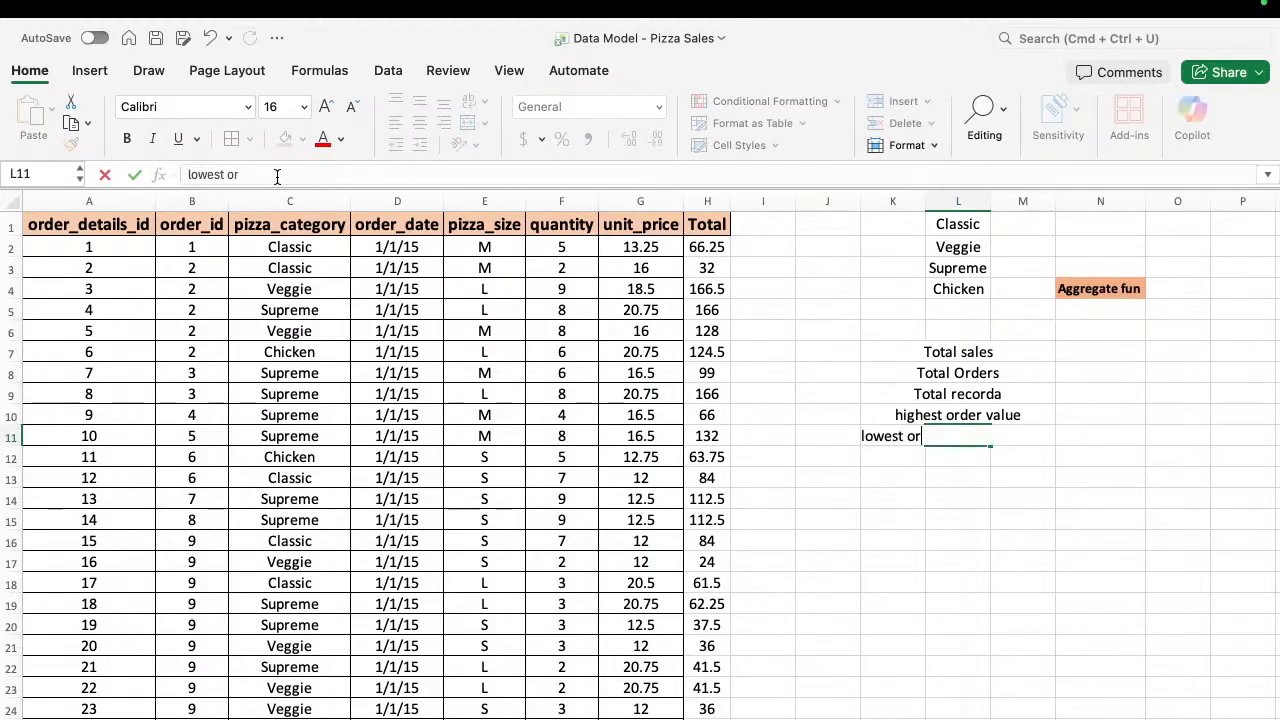
Complete the label "lowest order values" in L11 and enter "average order values" in L12.
type("der values")
key("Return")
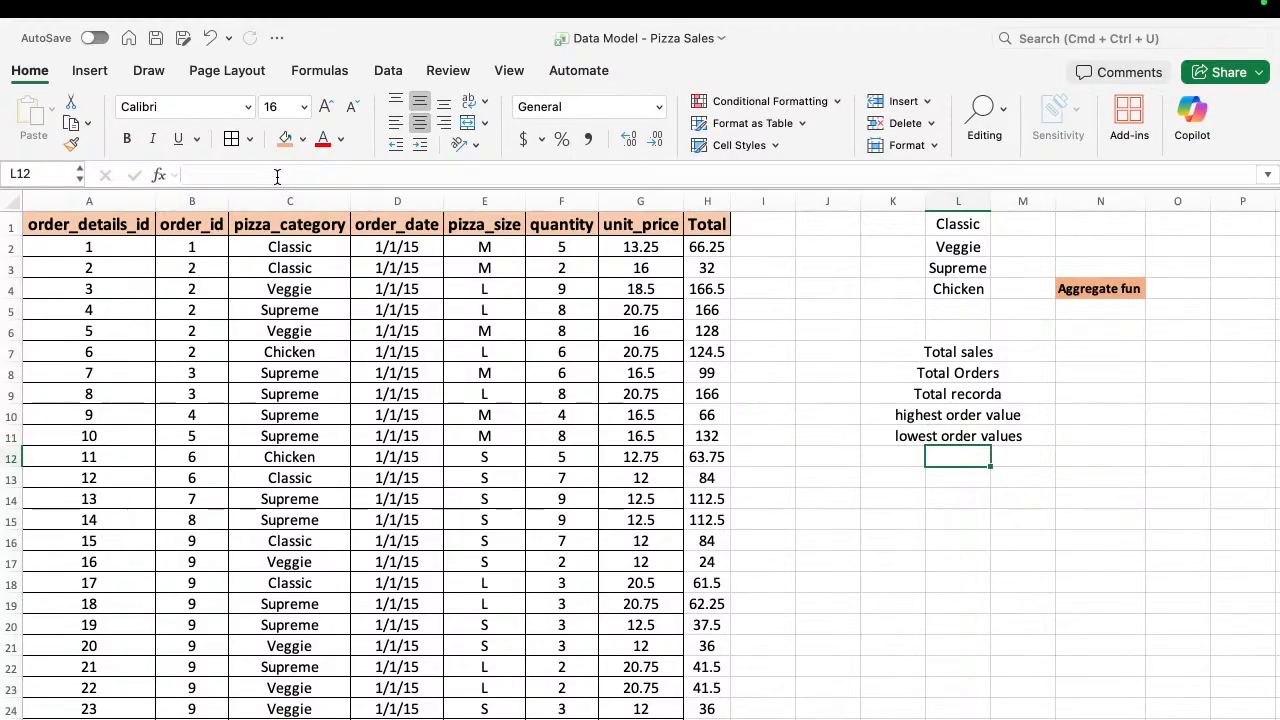
type("av")
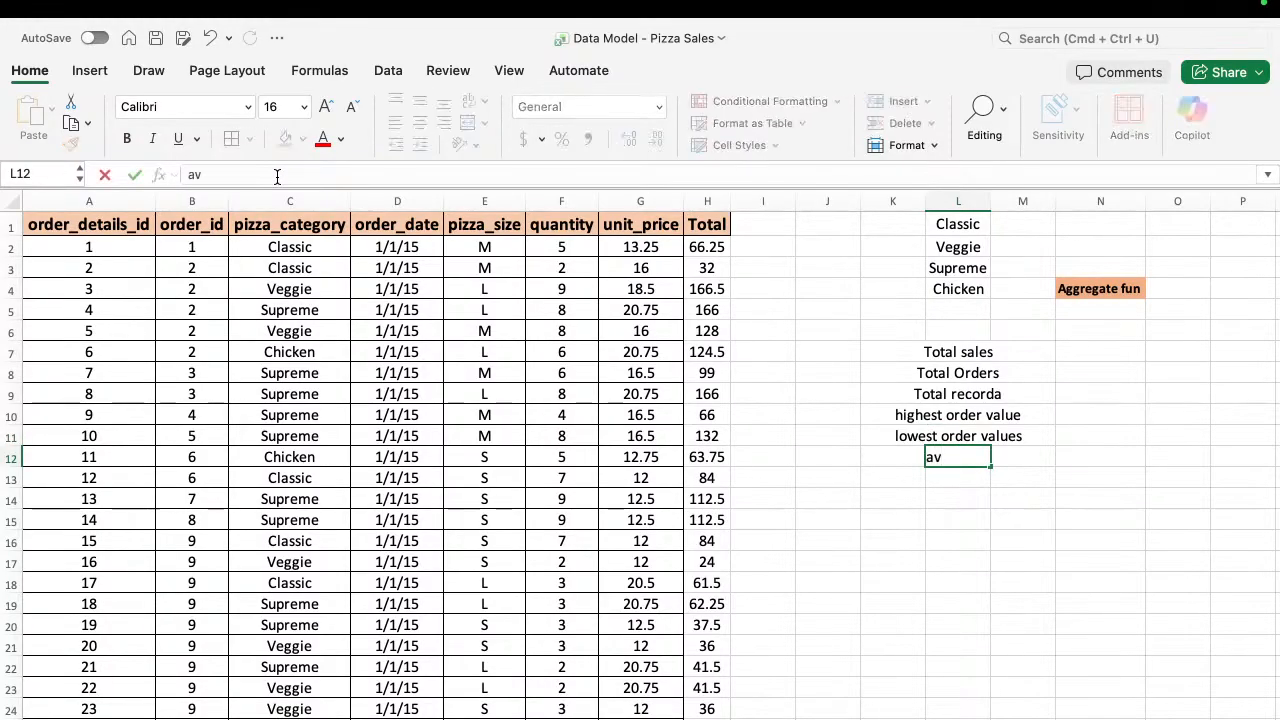
type("erage order")
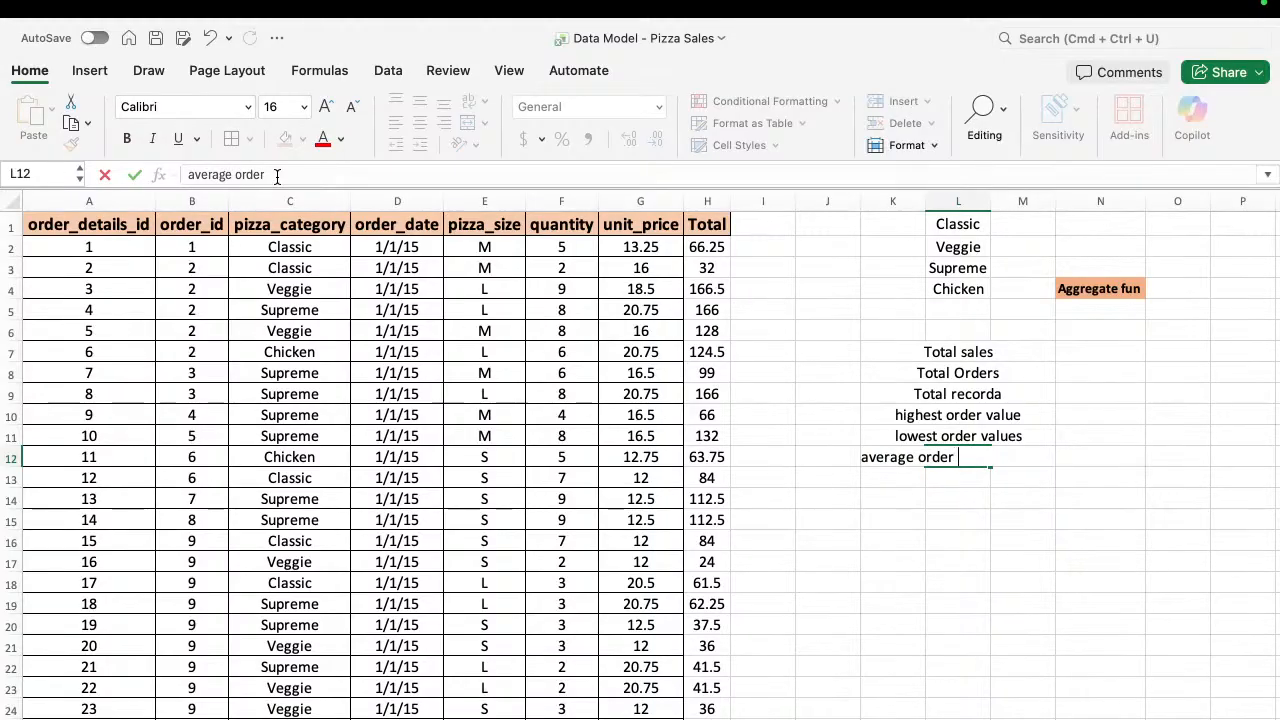
type(" vaues")
key("BackSpace")
key("BackSpace")
type("le")
key("BackSpace")
key("BackSpace")
key("BackSpace")
type("alues")
key("Return")
Autofit column L to the width of its summary labels.
key("Up")
key("Up")
key("Up")
key("Up")
key("Up")
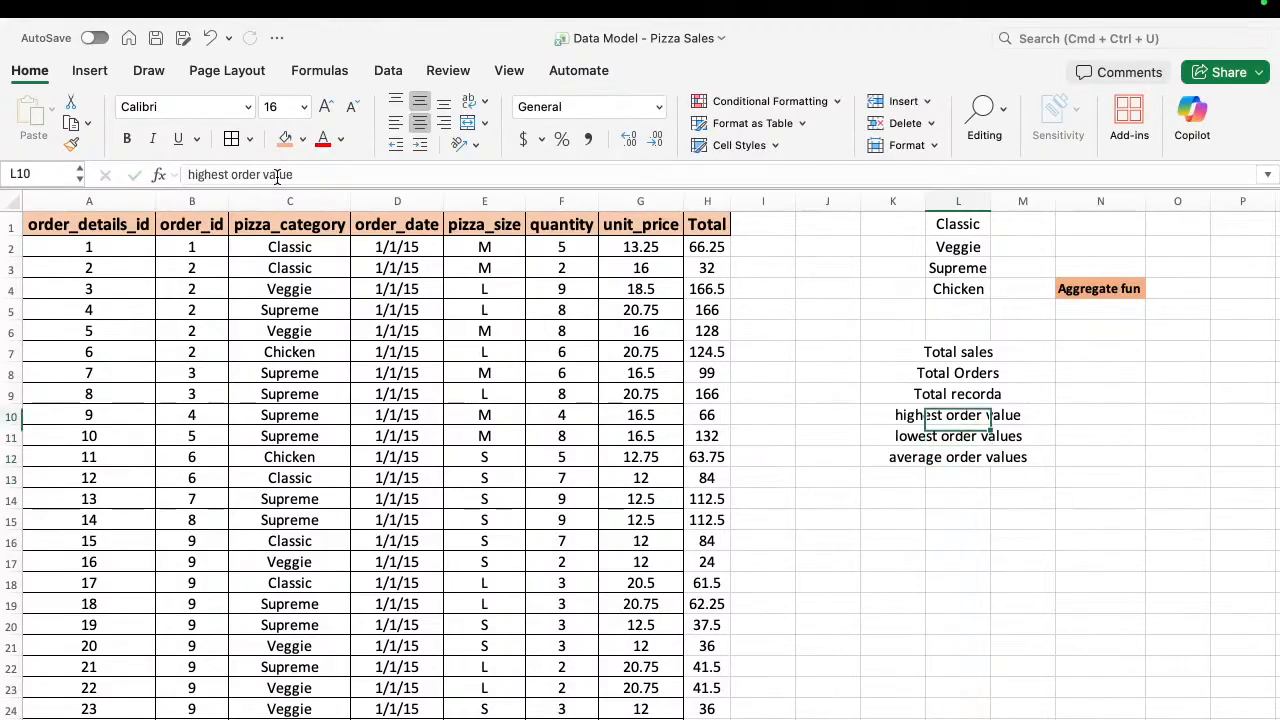
key("Up")
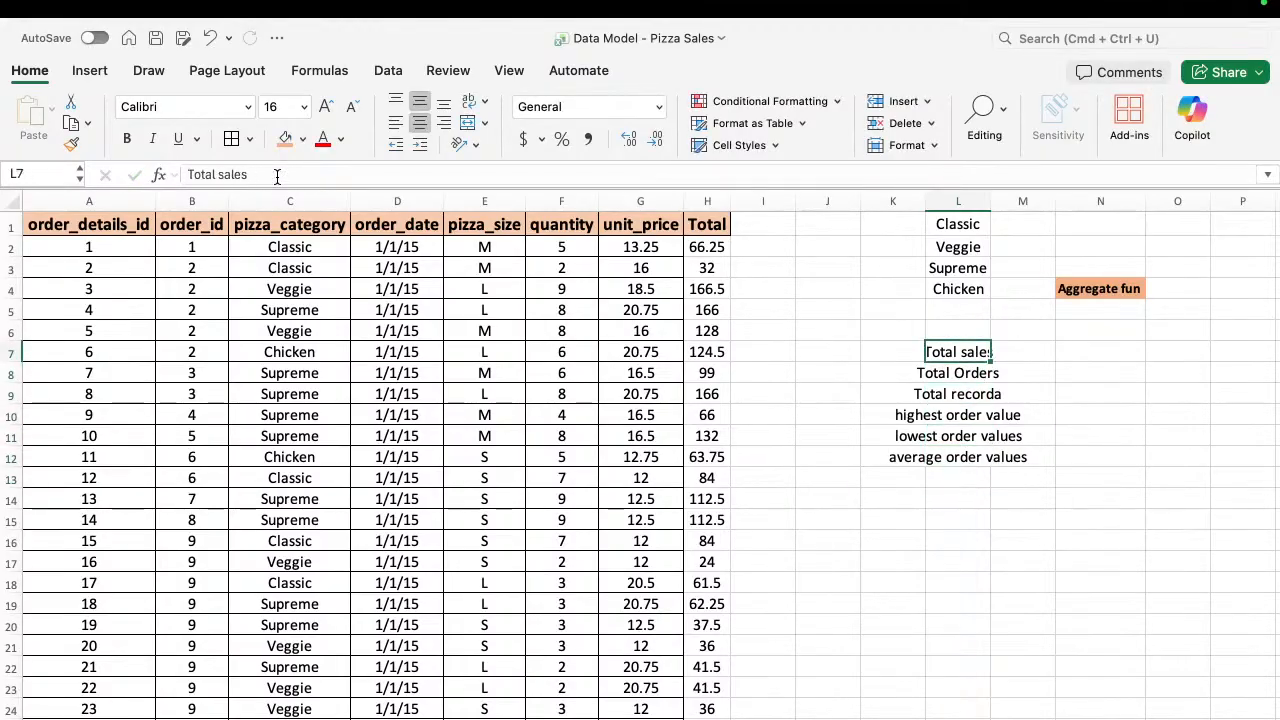
double_click(991, 201)
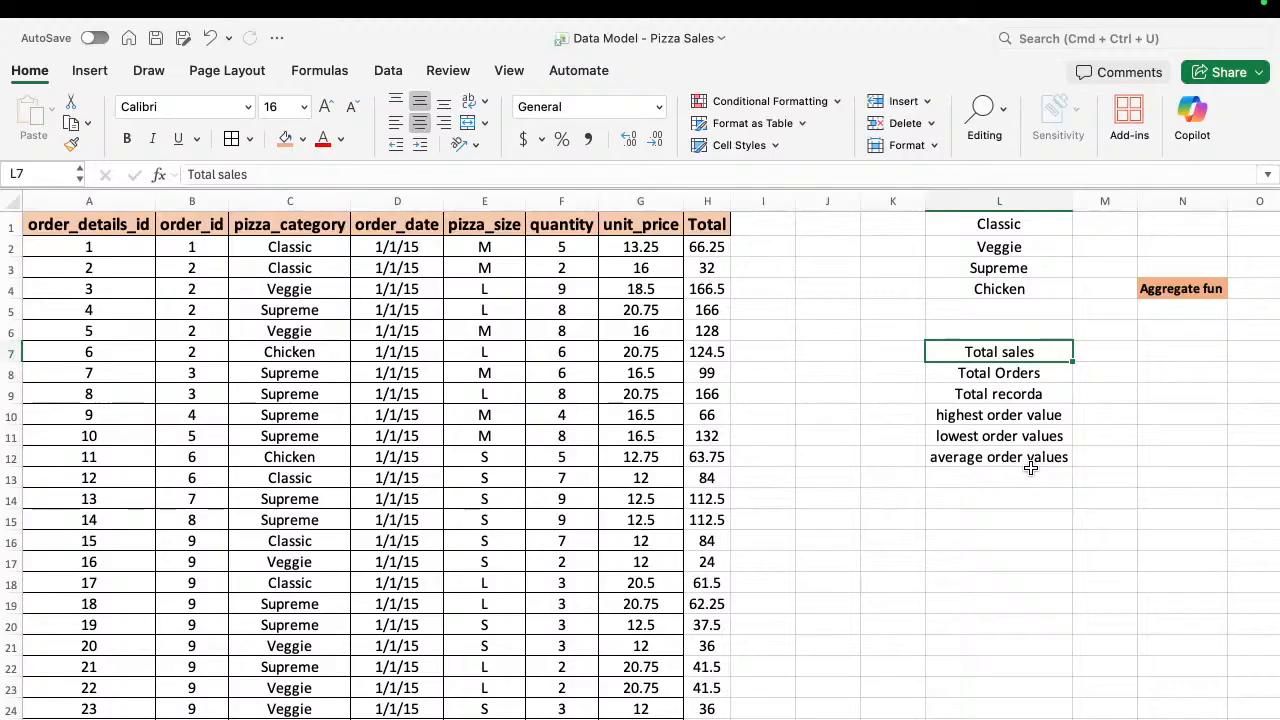
Give the summary labels in L7:L12 an orange fill and cell borders.
key("shift+Down")
key("shift+Down")
key("shift+Down")
key("shift+Down")
key("shift+Down")
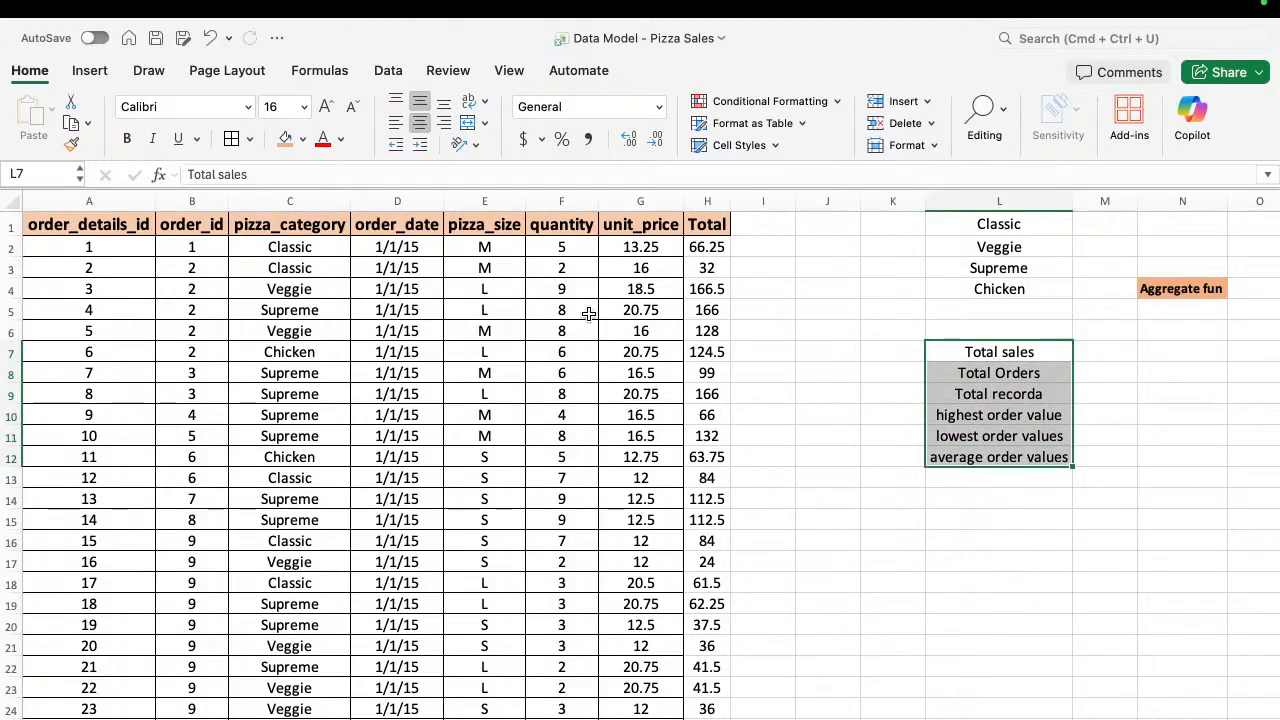
left_click(286, 140)
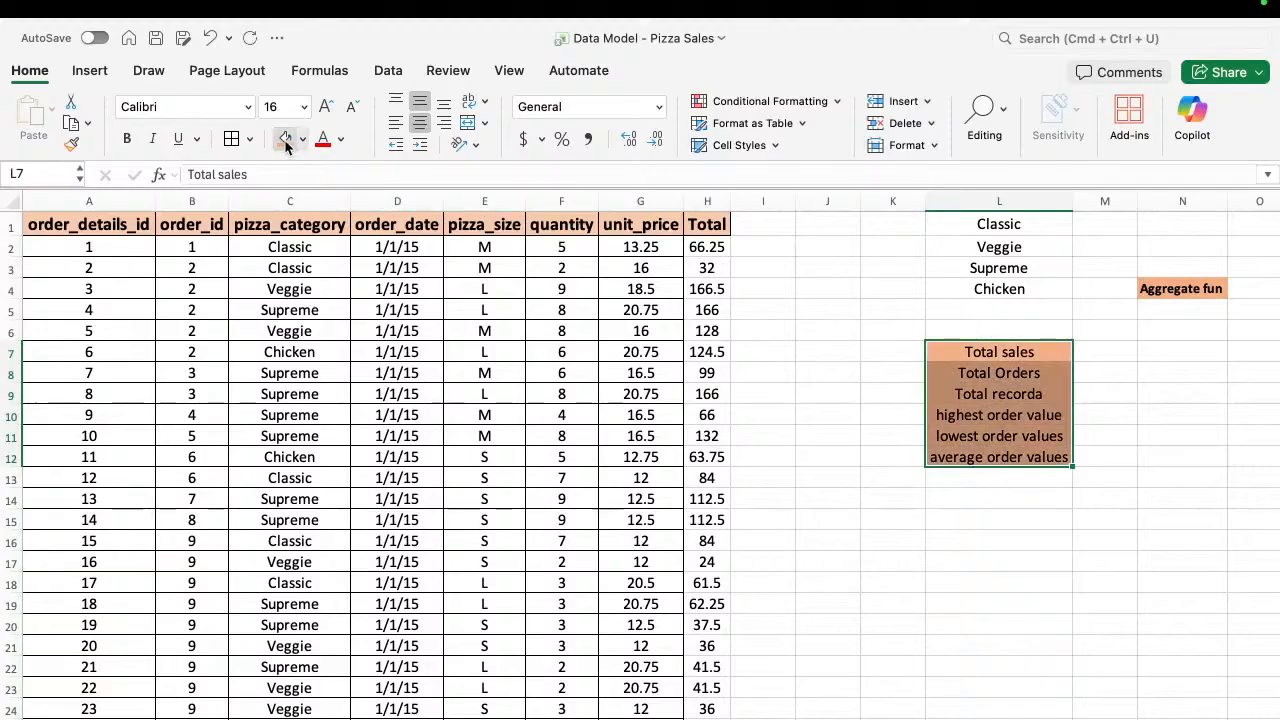
left_click(230, 139)
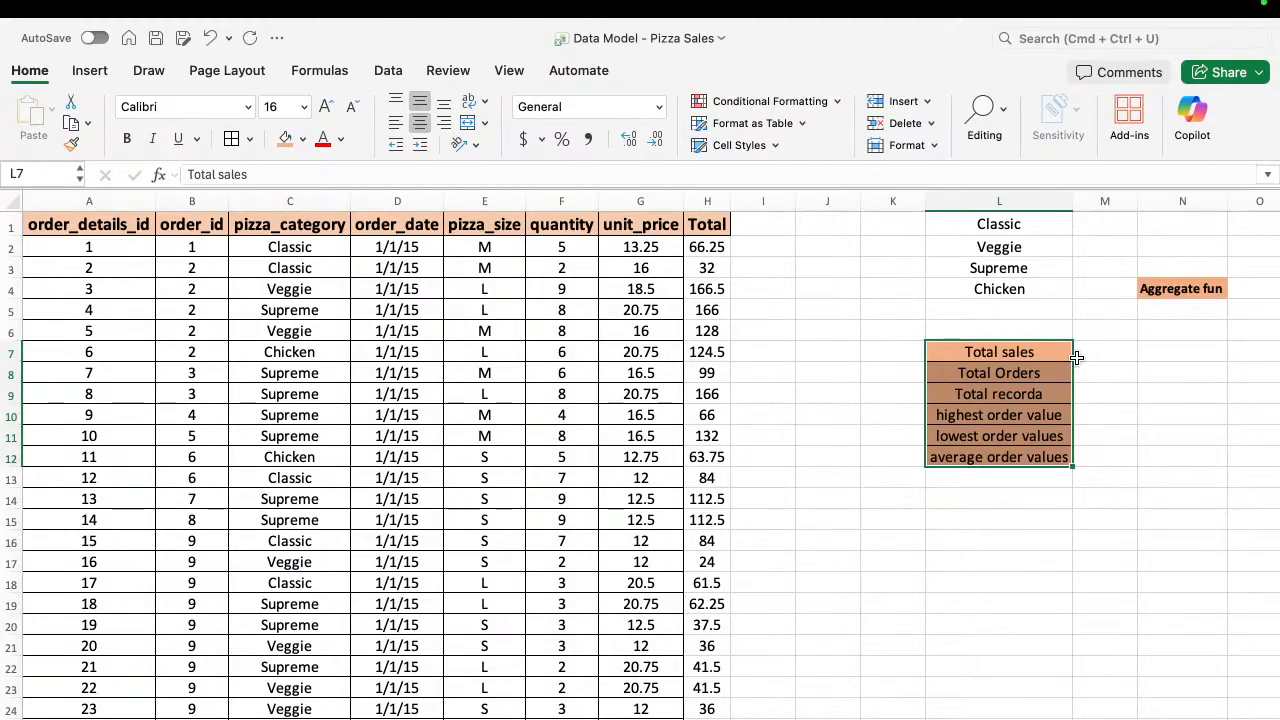
Calculate total sales in M7 by summing the Total column with =SUM(H2:H51).
left_click(1106, 353)
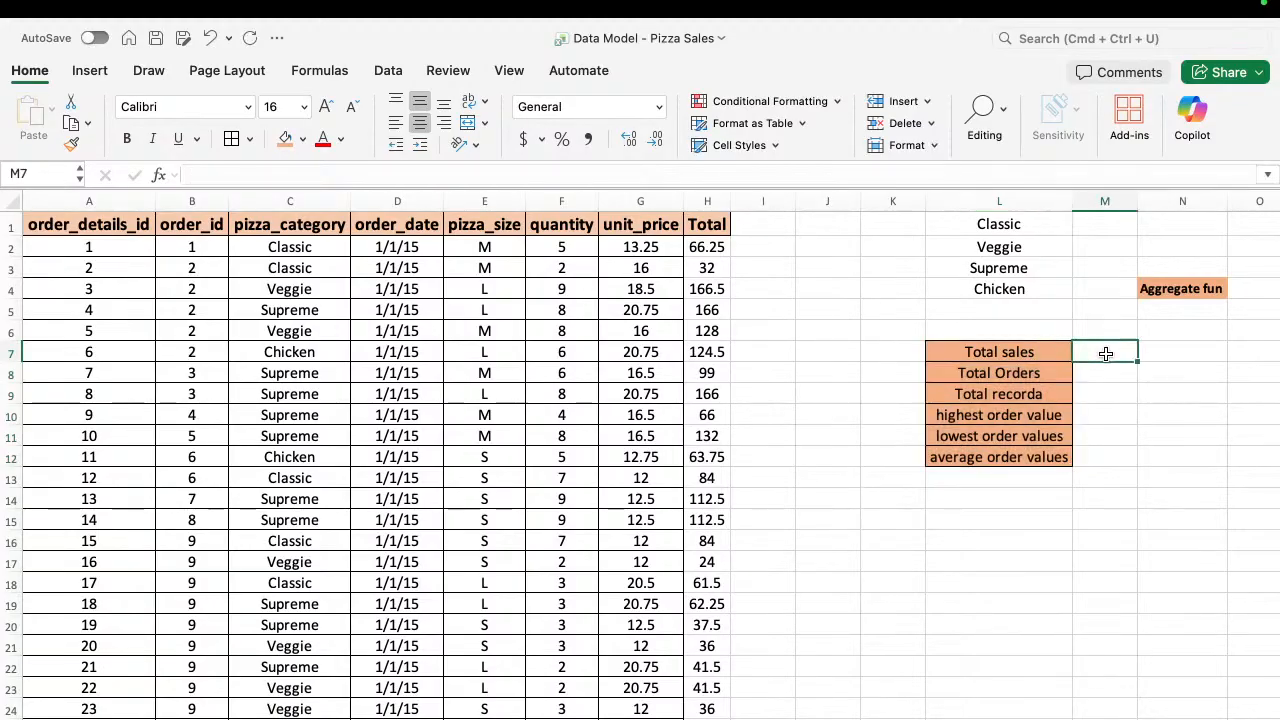
type("=")
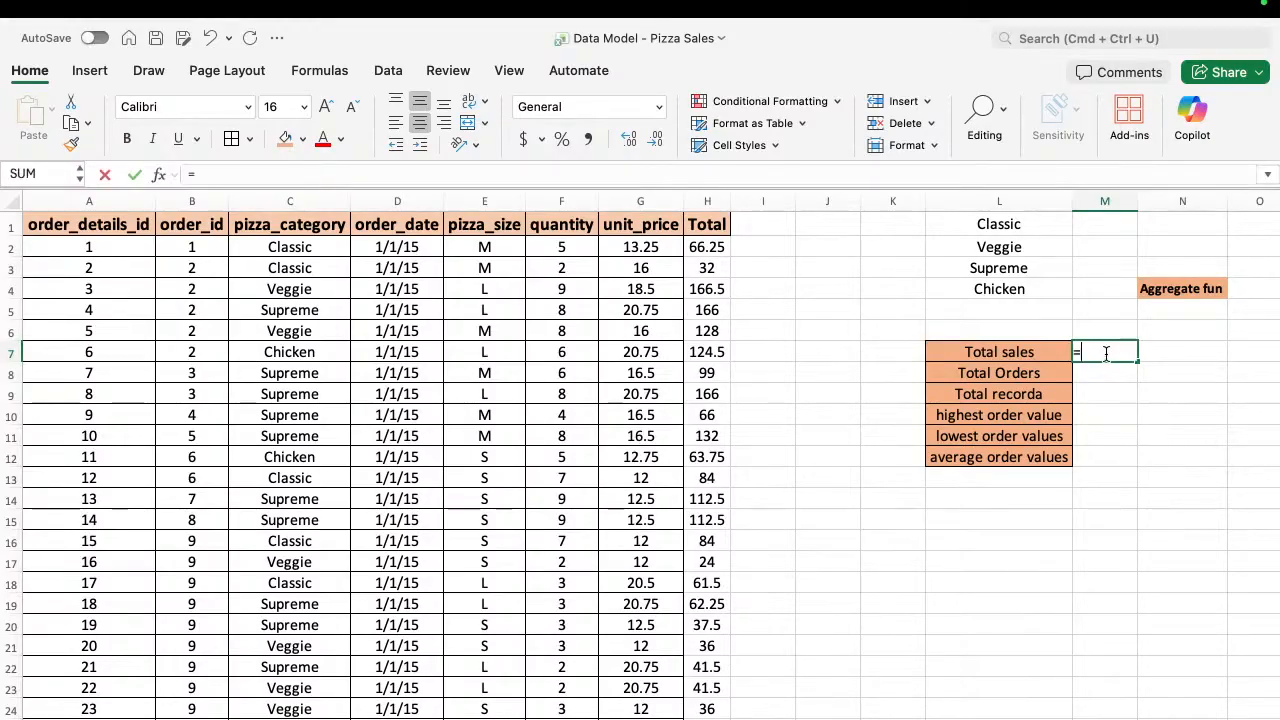
type("sum")
key("Tab")
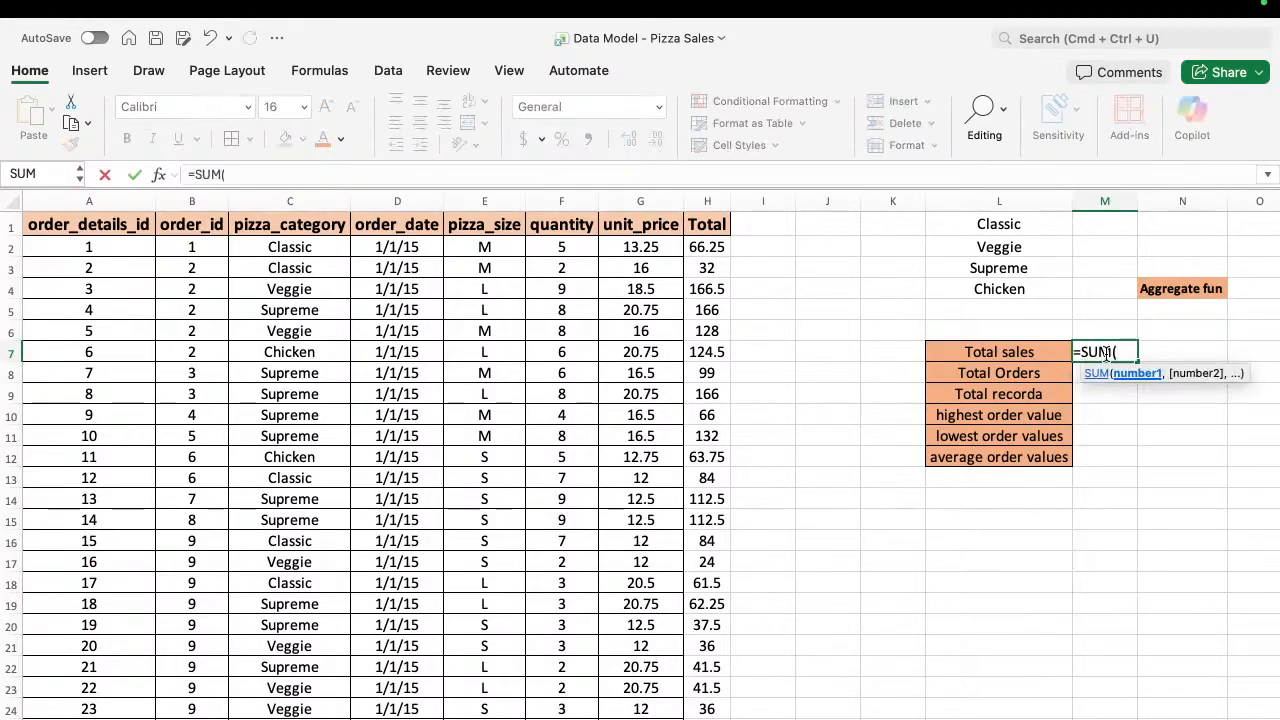
key("Left")
key("Left")
key("Left")
key("Left")
key("Left")
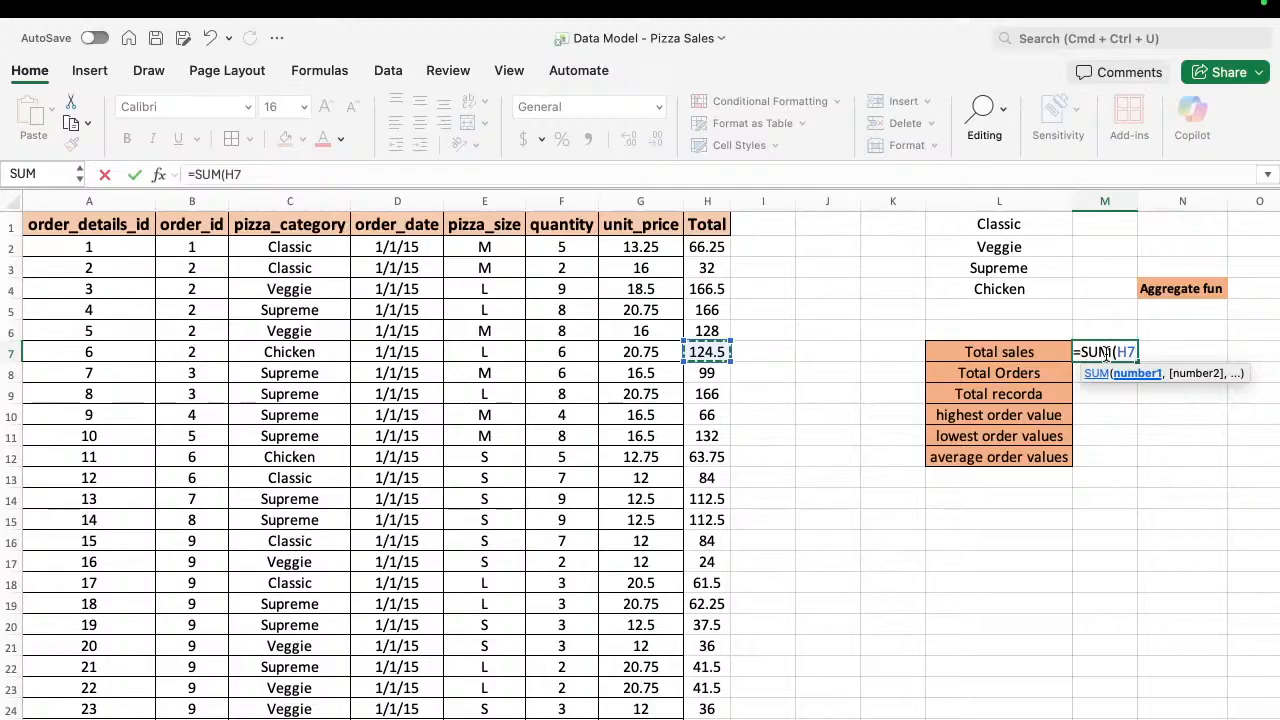
key("Up")
key("Up")
key("Up")
key("Up")
key("Up")
key("Up")
key("Down")
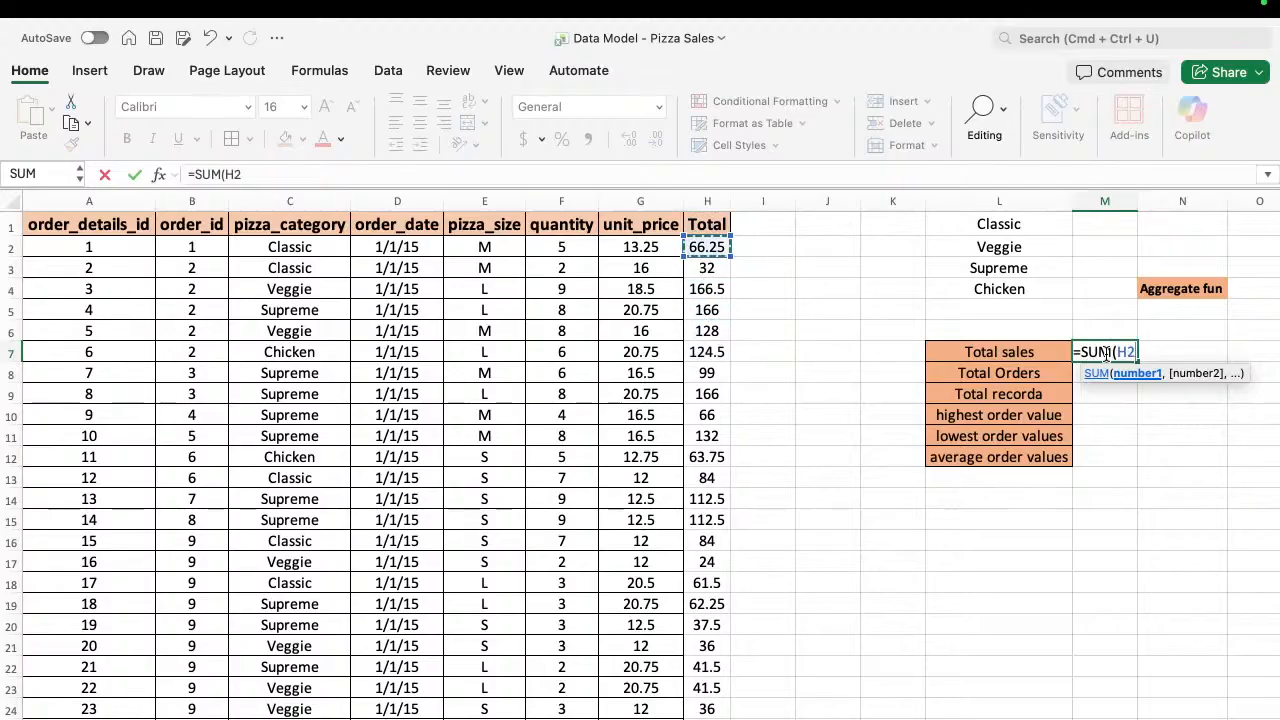
key("super+shift+Down")
type(")")
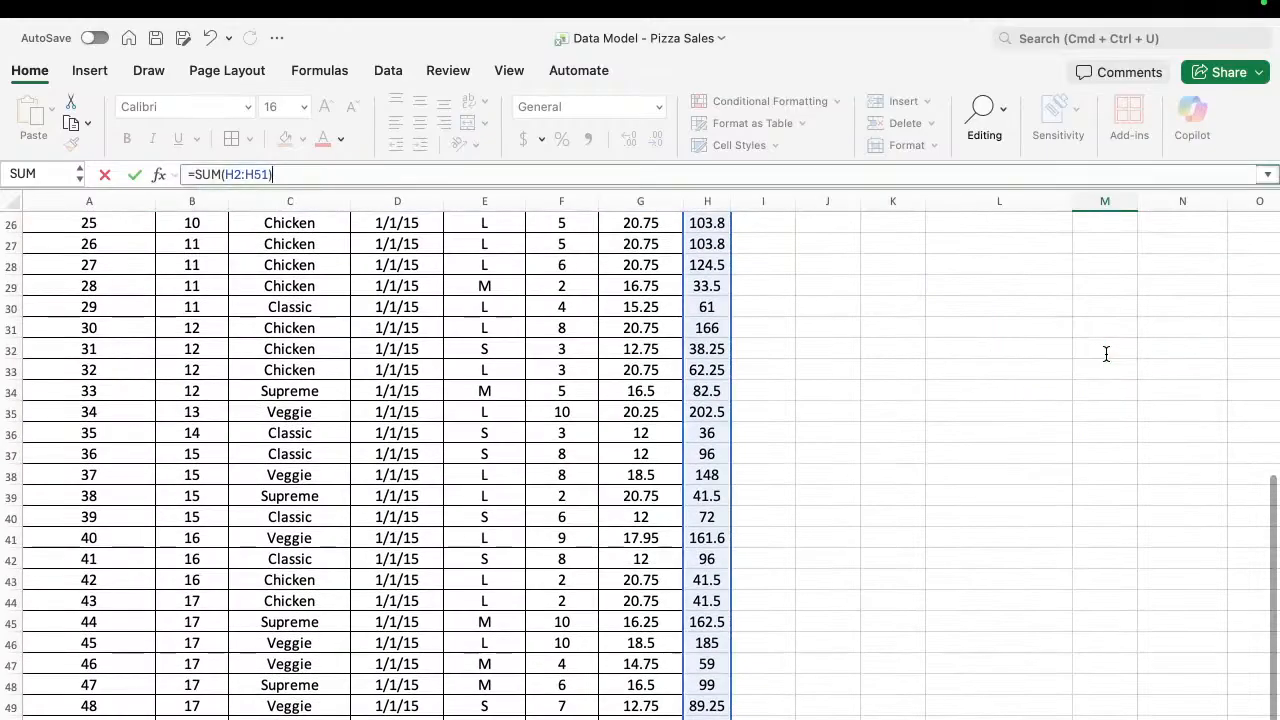
key("Return")
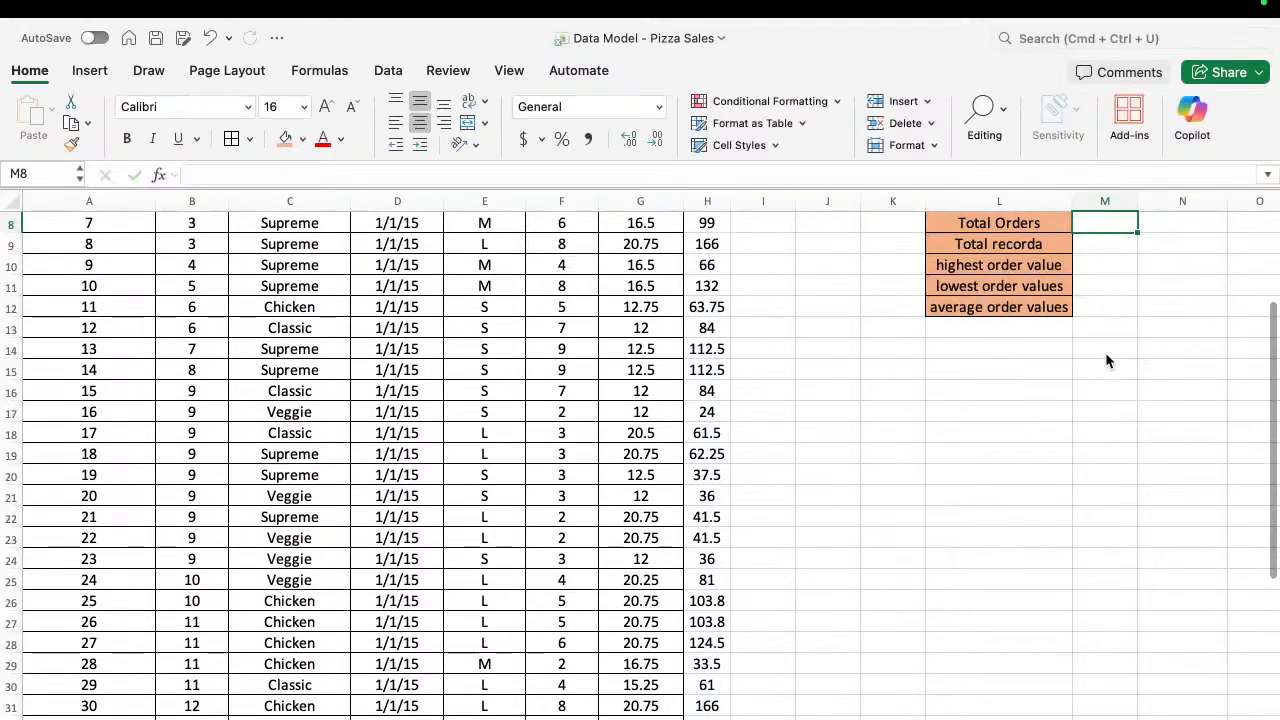
Format the total sales value in M7 to show no decimal places.
key("Up")
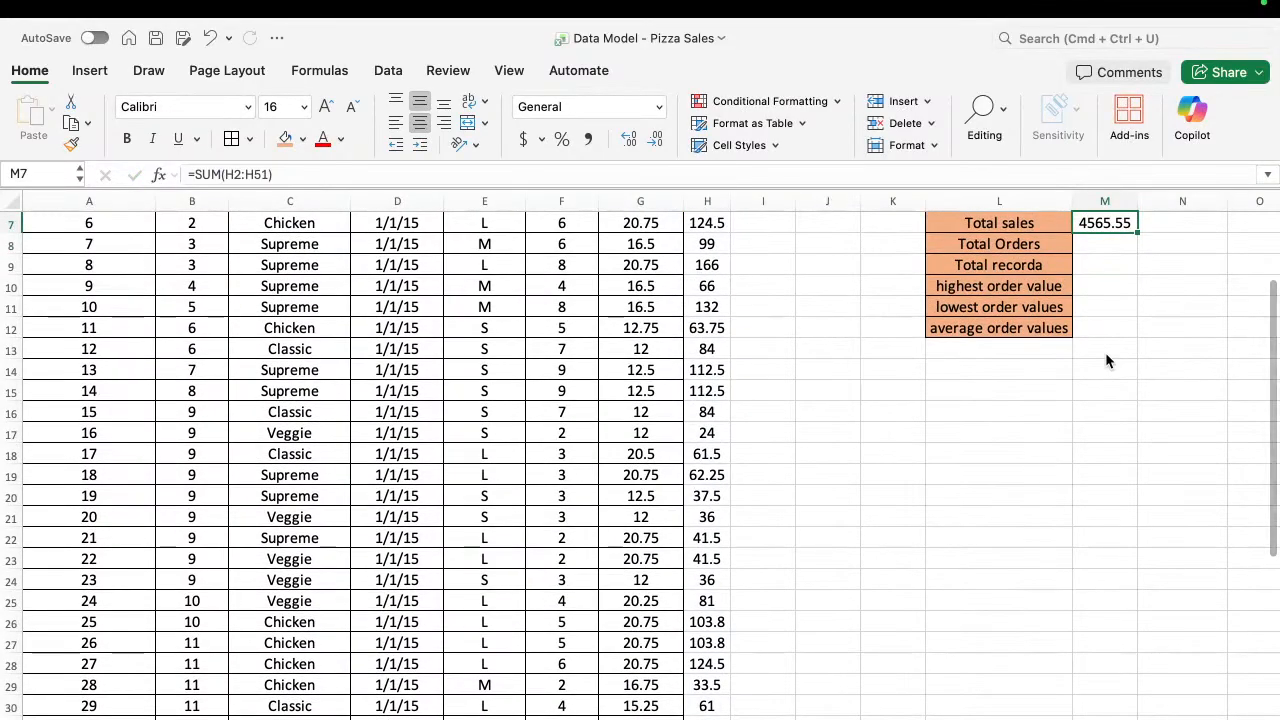
scroll(1105, 352, "up", 1)
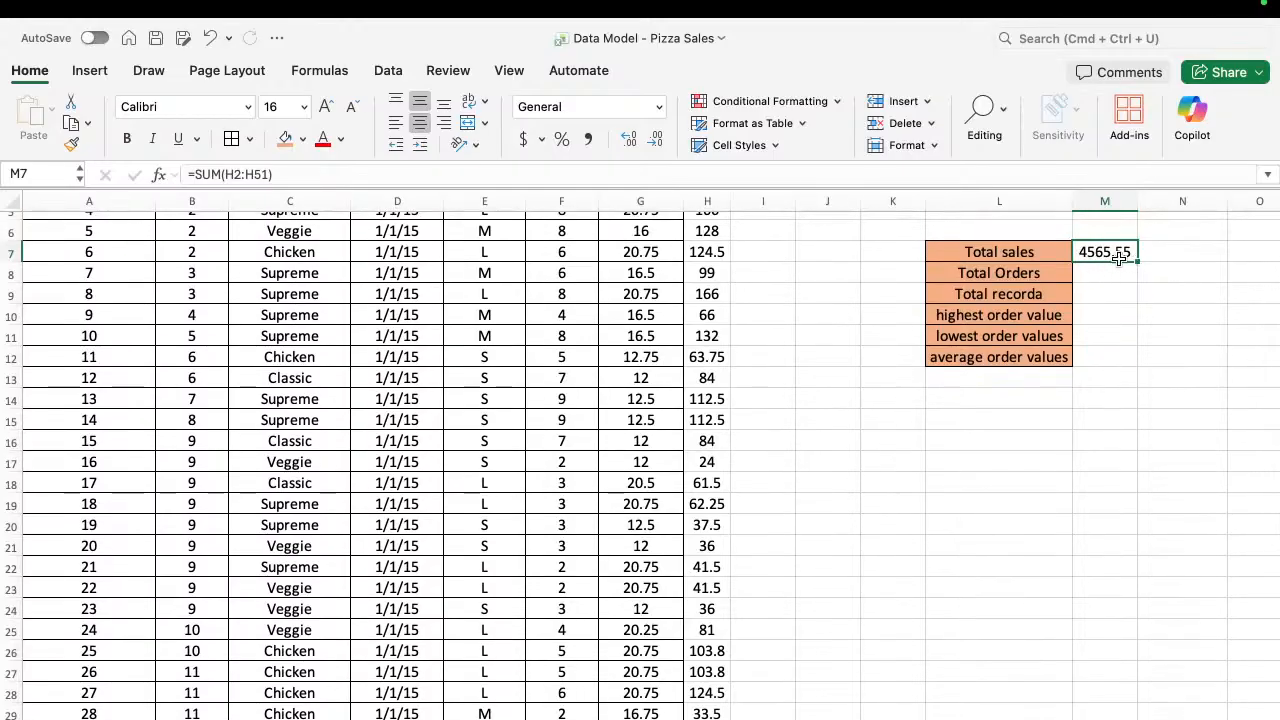
left_click(655, 141)
left_click(655, 141)
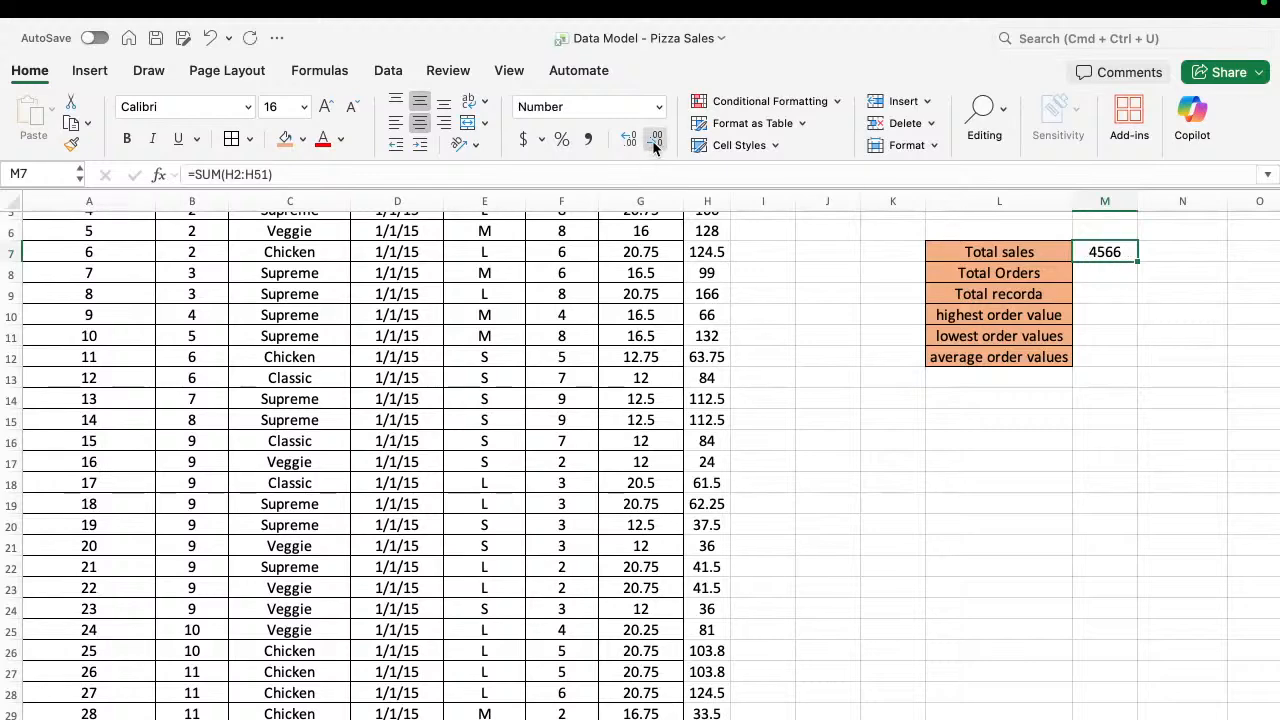
key("Return")
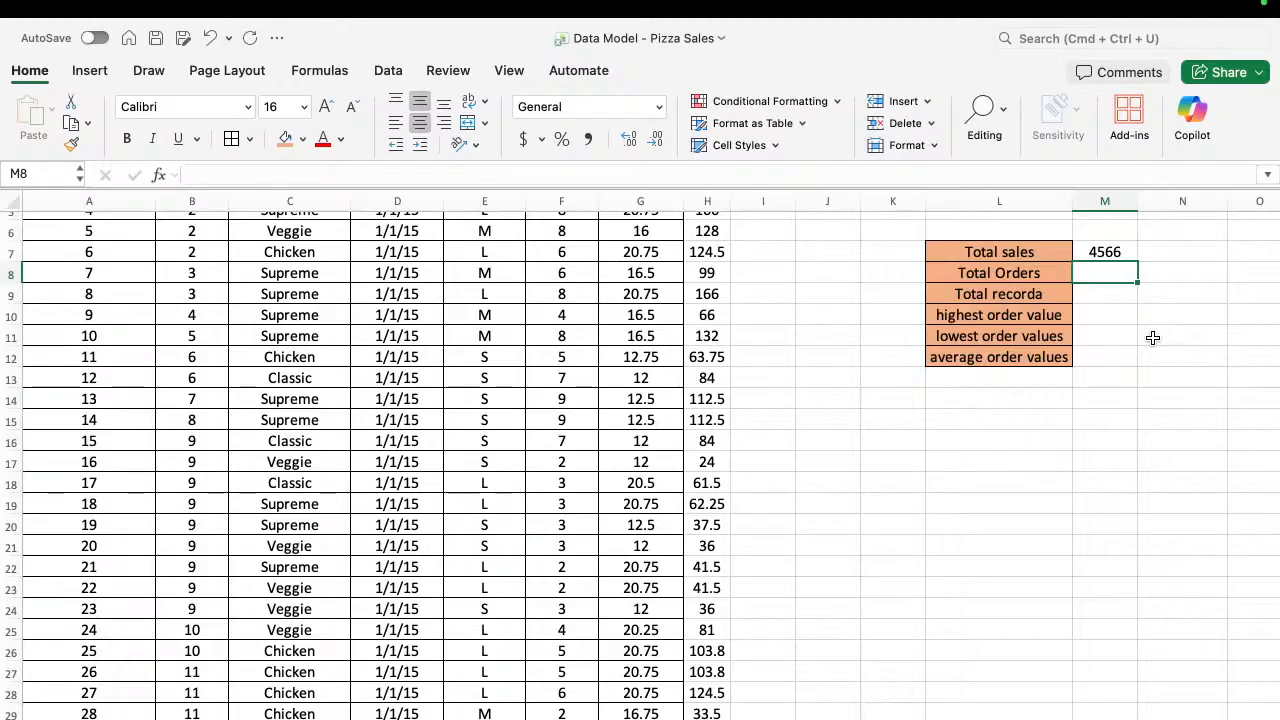
Calculate total orders in M8 by summing the quantity column with =SUM(F2:F51).
scroll(528, 357, "up", 5)
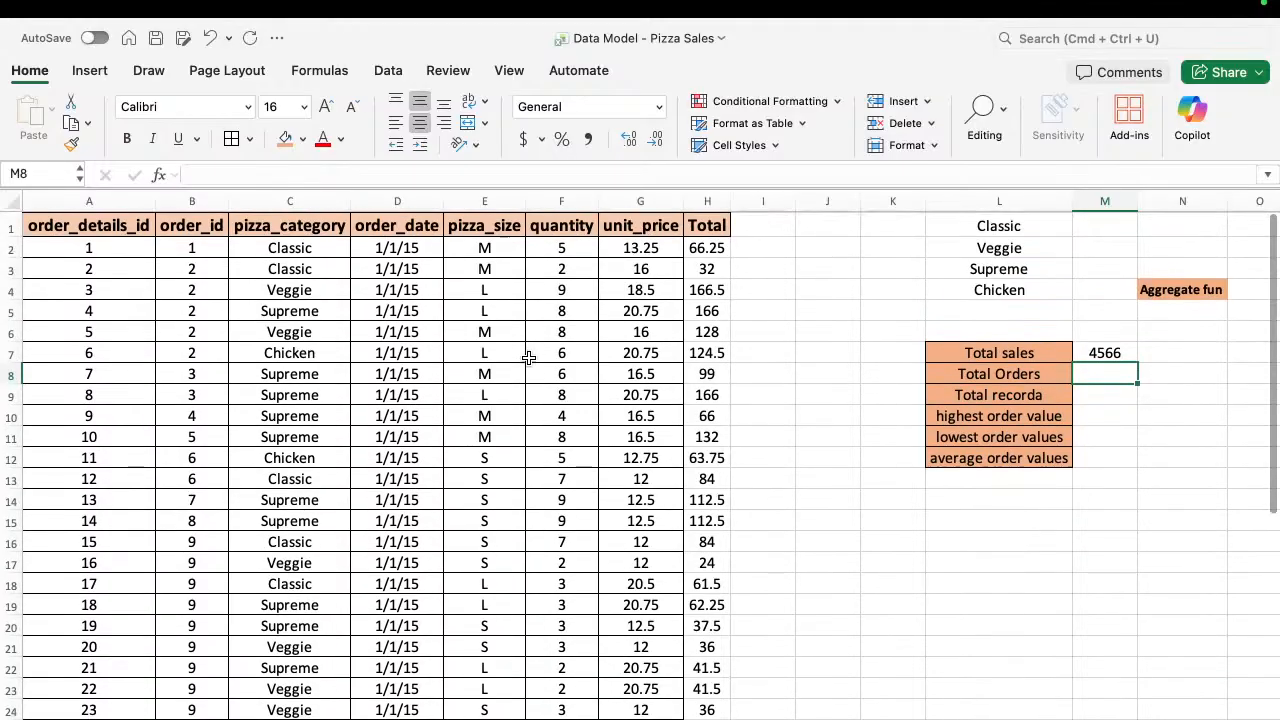
scroll(251, 257, "down", 1)
scroll(231, 287, "up", 1)
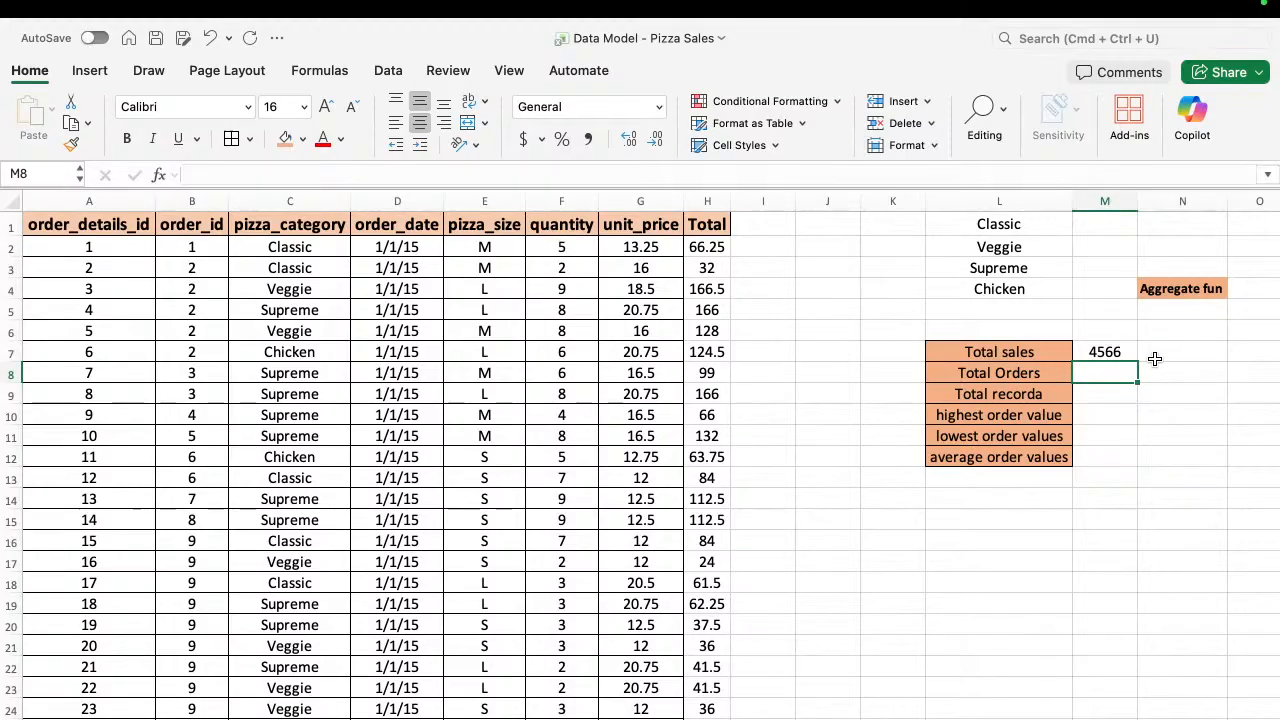
type("=sum")
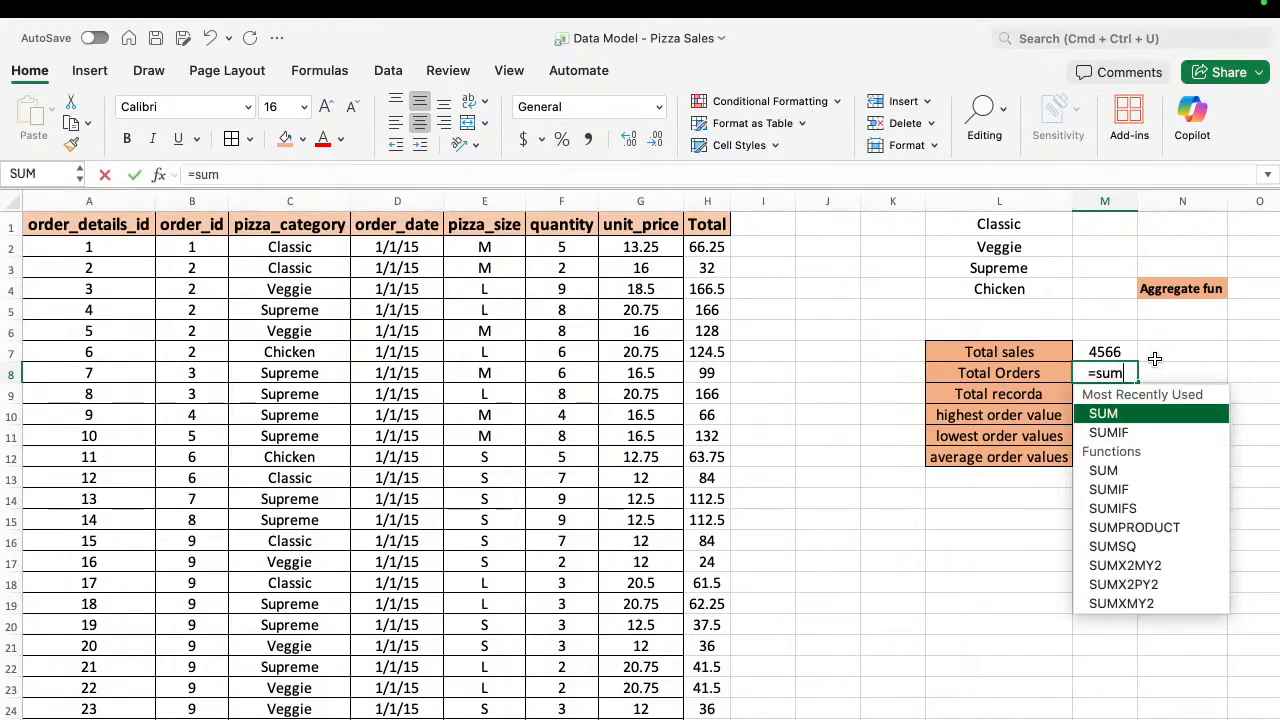
key("Tab")
key("Left")
key("Left")
key("Left")
key("Left")
key("Left")
key("Left")
key("Left")
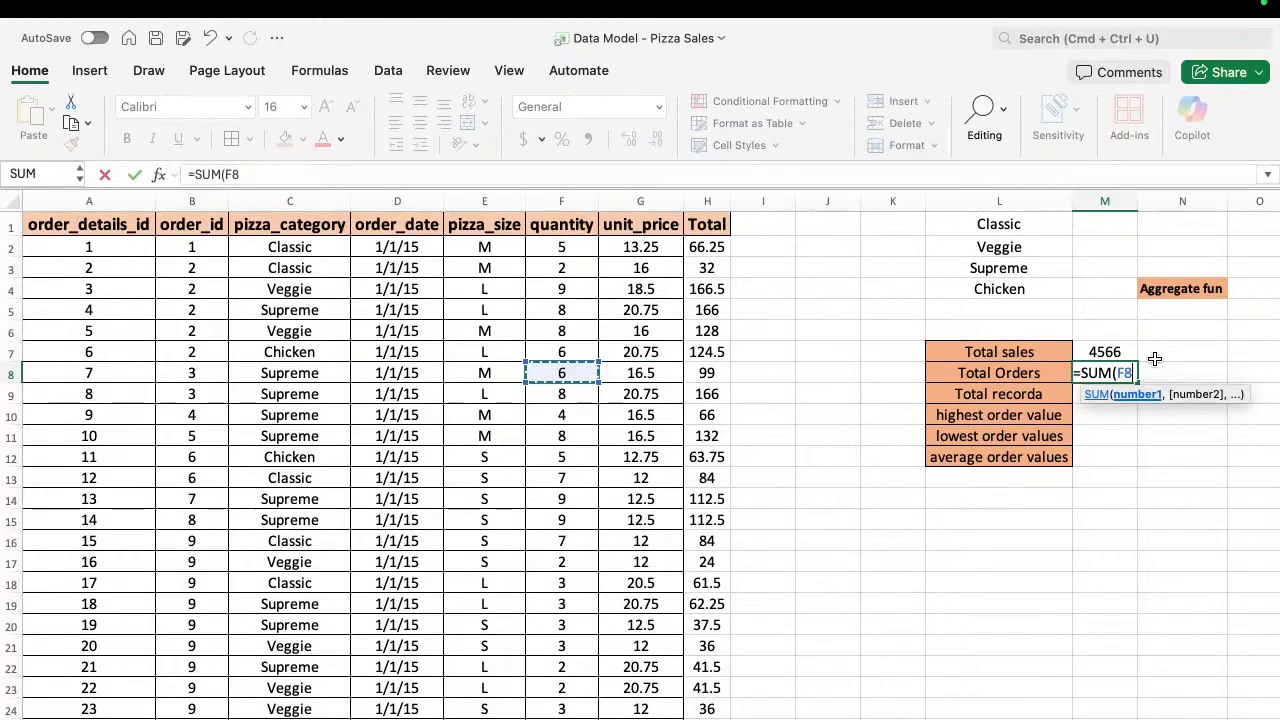
key("Up")
key("Up")
key("Up")
key("Up")
key("Up")
key("Up")
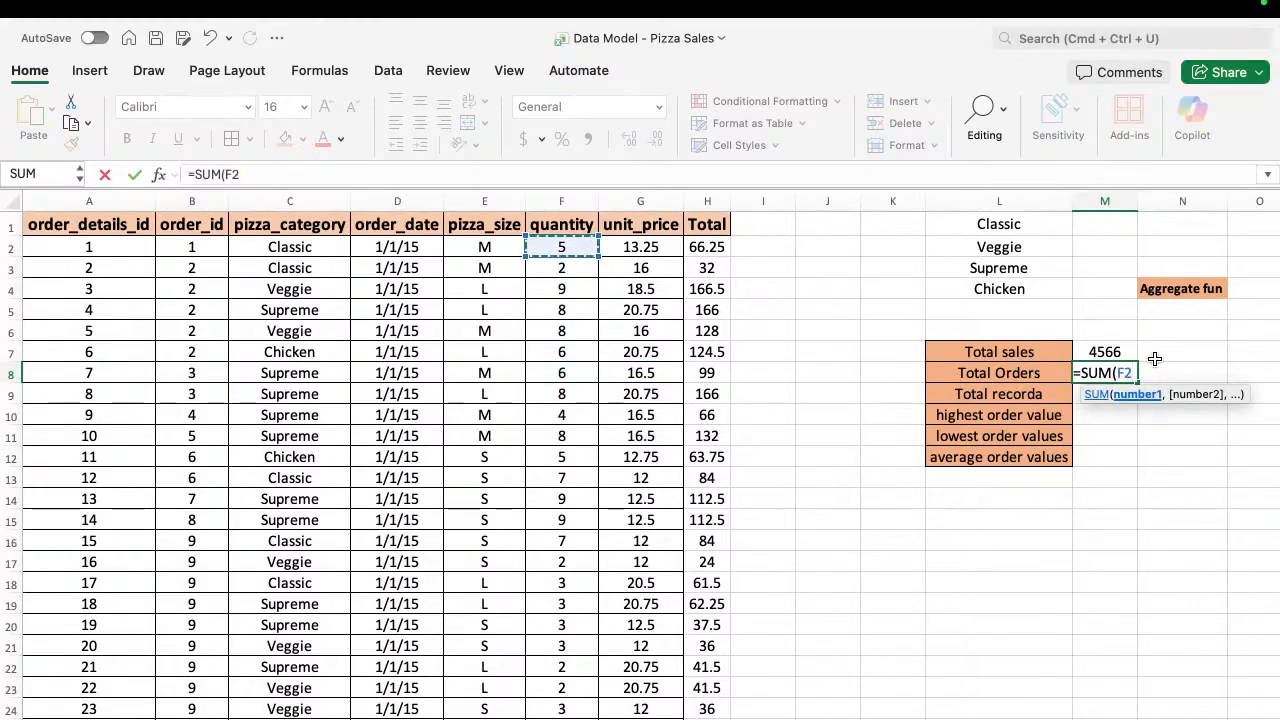
key("super+shift+Down")
type(")")
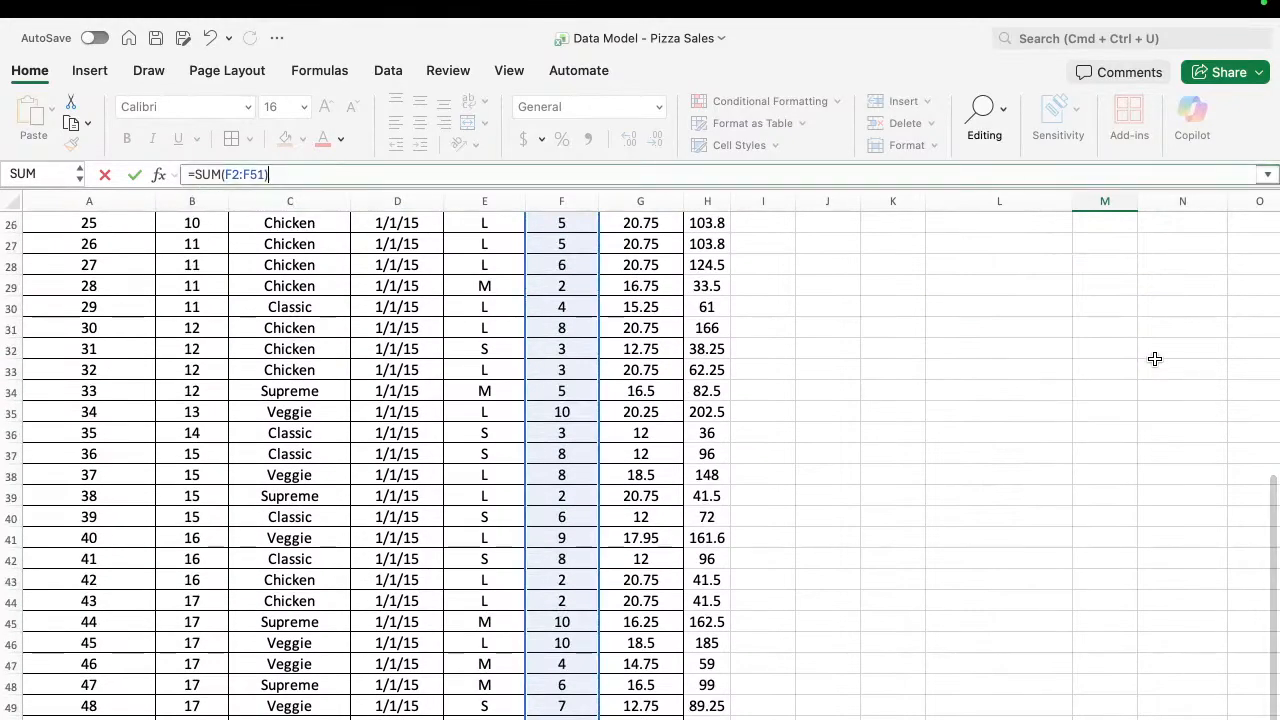
key("Return")
key("Up")
key("Up")
key("Down")
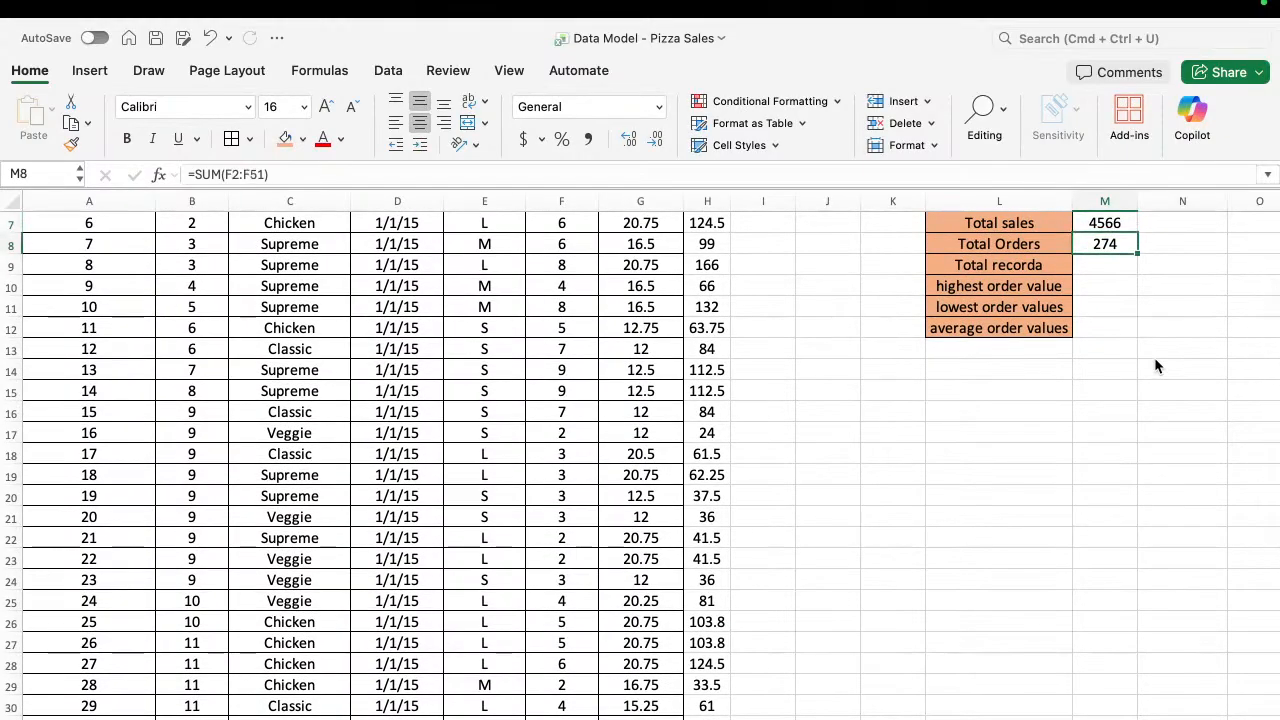
key("Down")
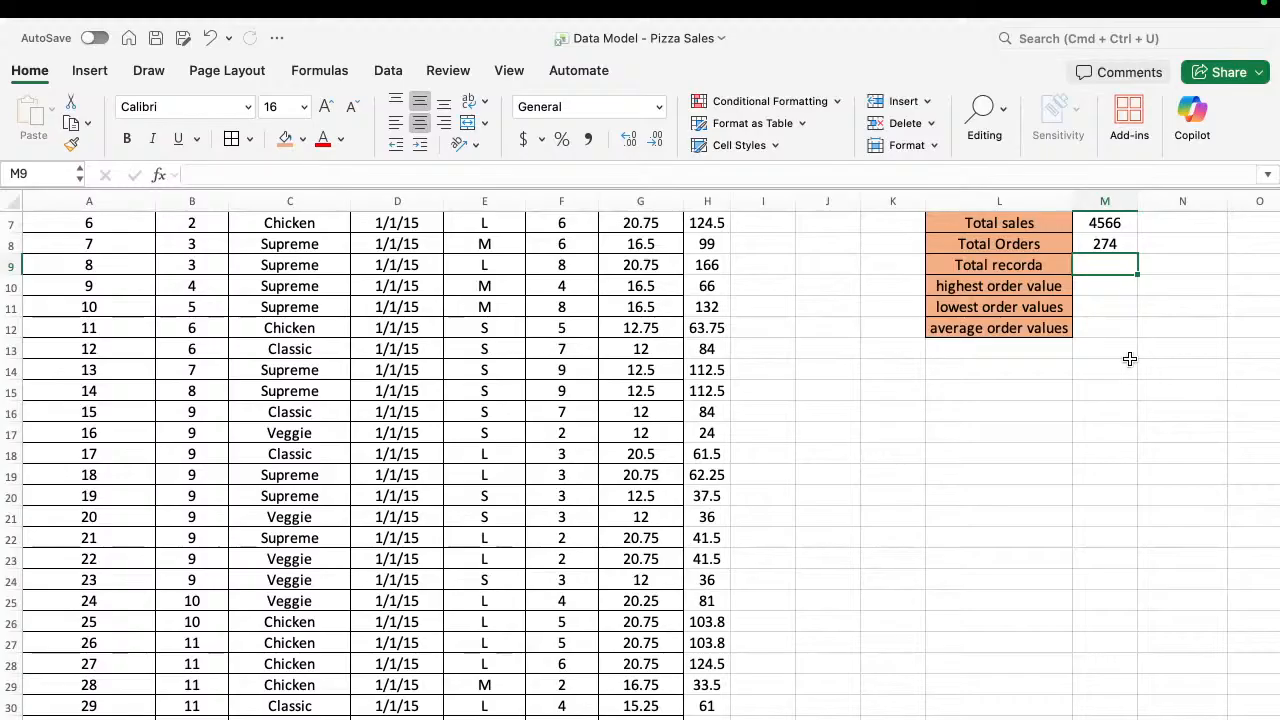
scroll(517, 368, "up", 5)
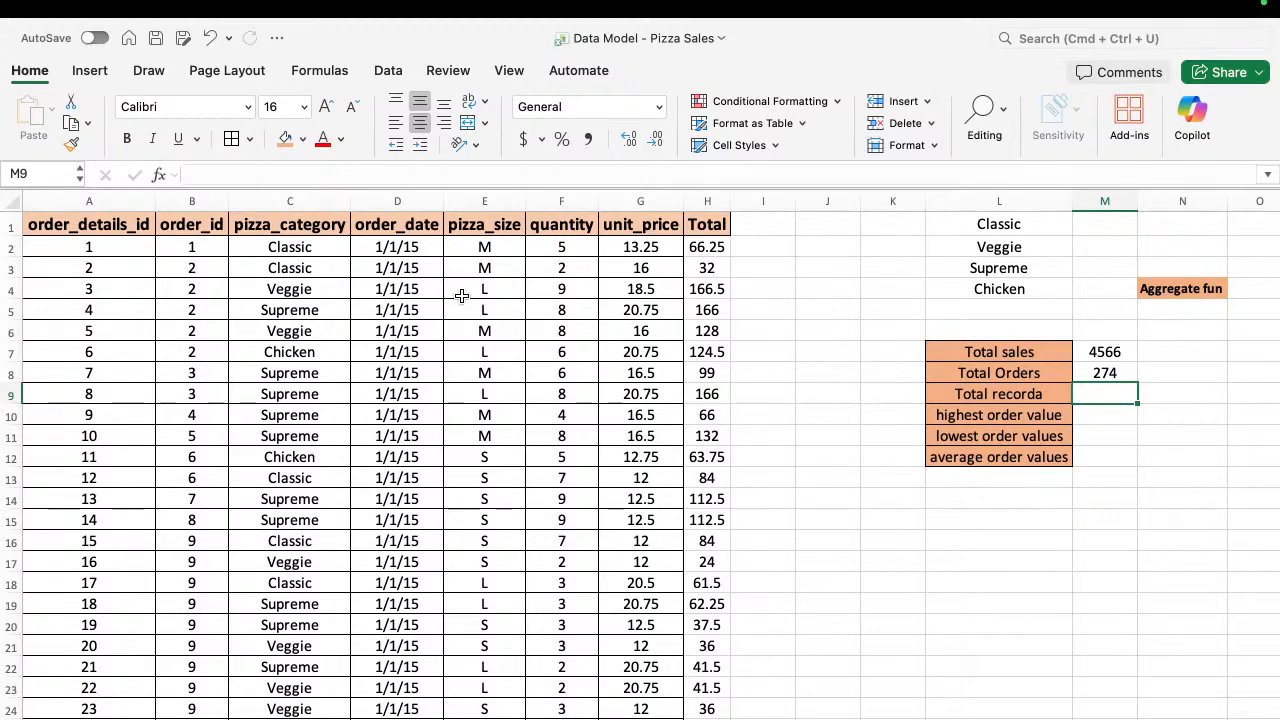
left_click(295, 247)
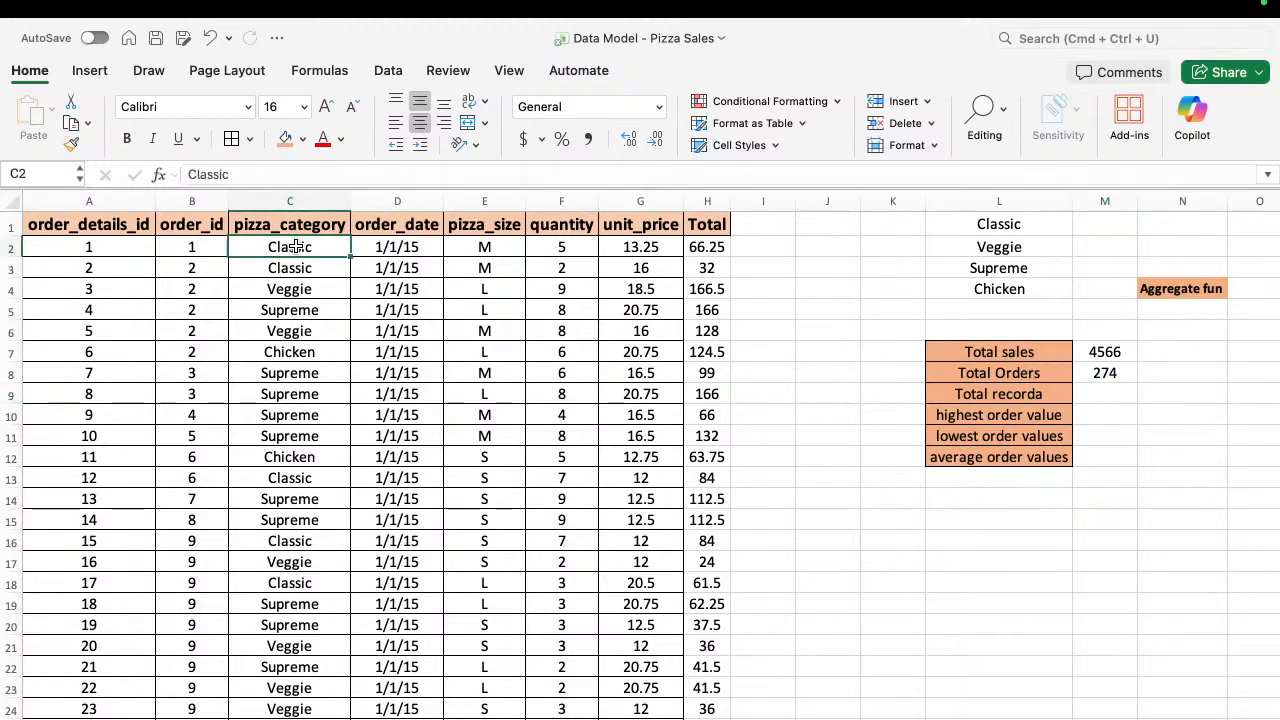
key("Up")
key("Down")
key("Up")
key("Down")
key("Right")
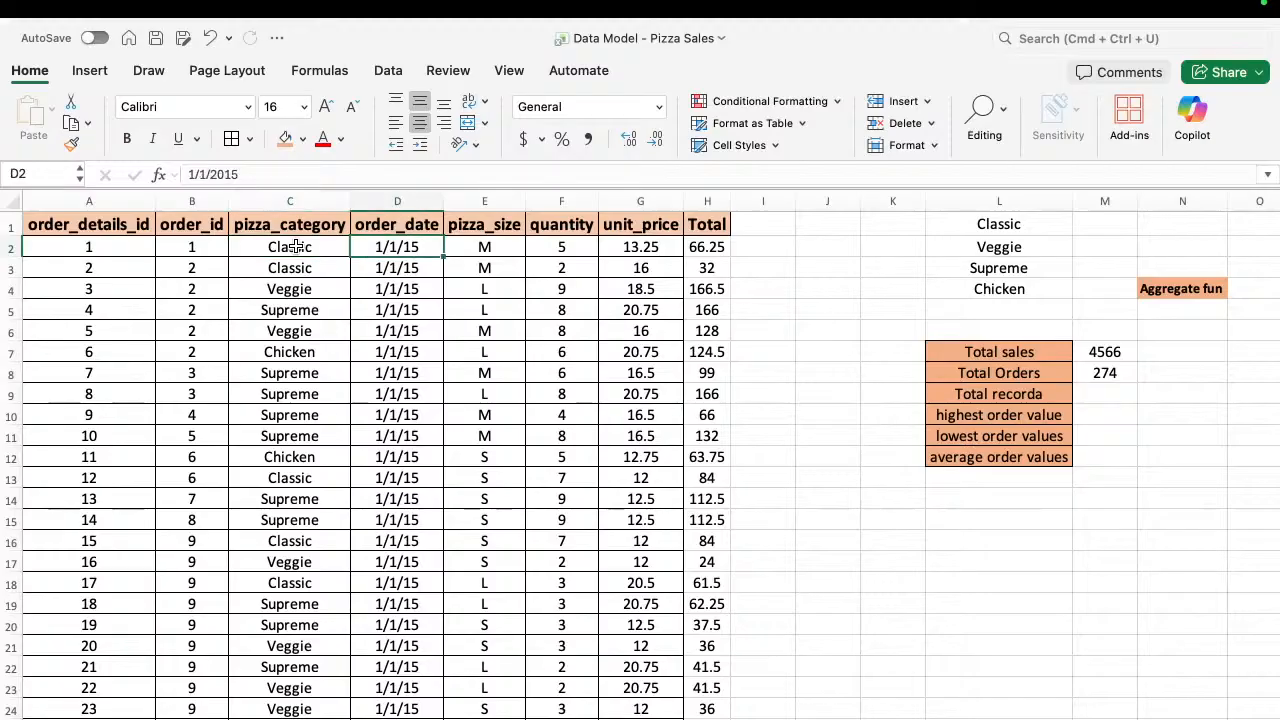
Calculate total records in M9 by counting the non-empty pizza_category entries with =COUNTA(C2:C51).
left_click(1101, 390)
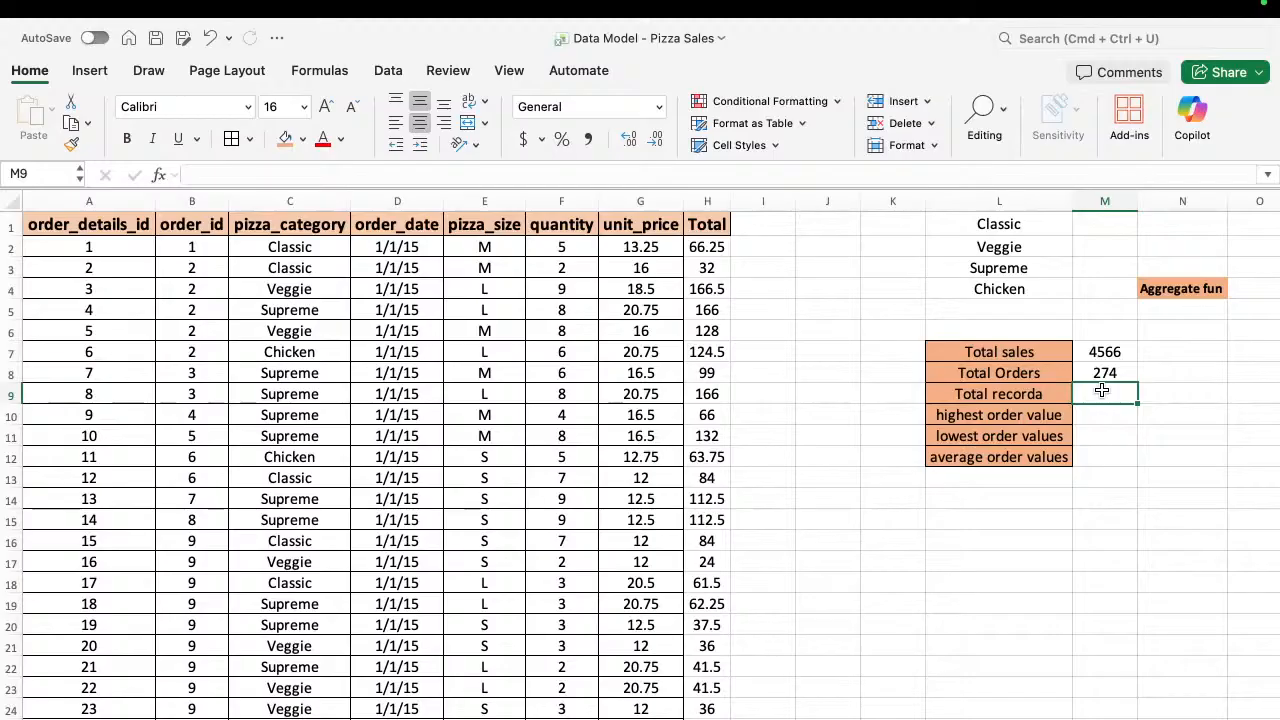
type("=")
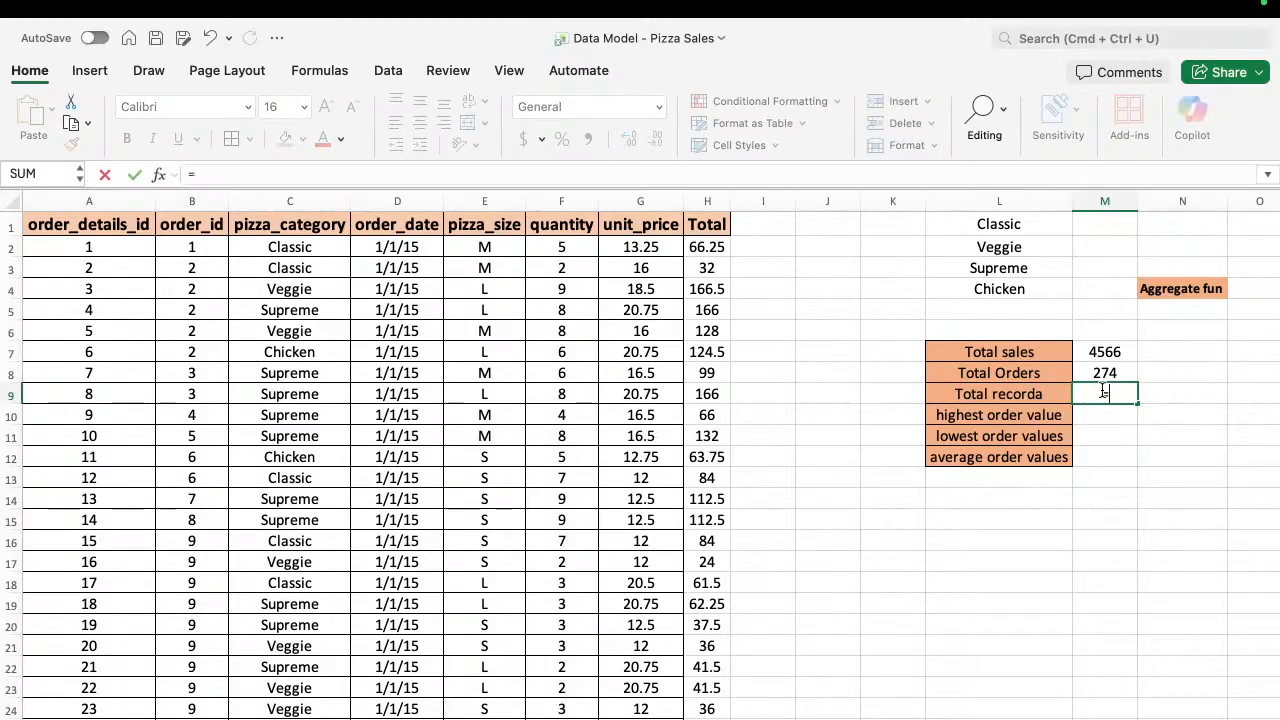
type("coun")
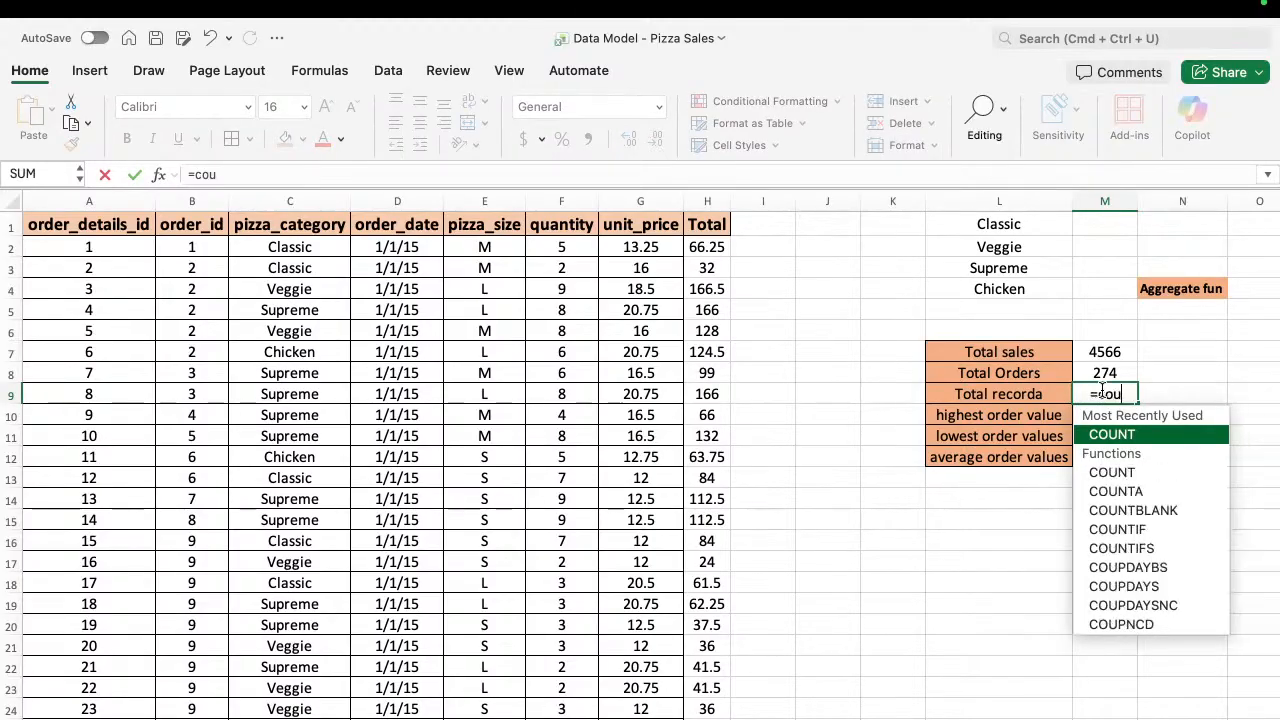
key("Down")
key("Down")
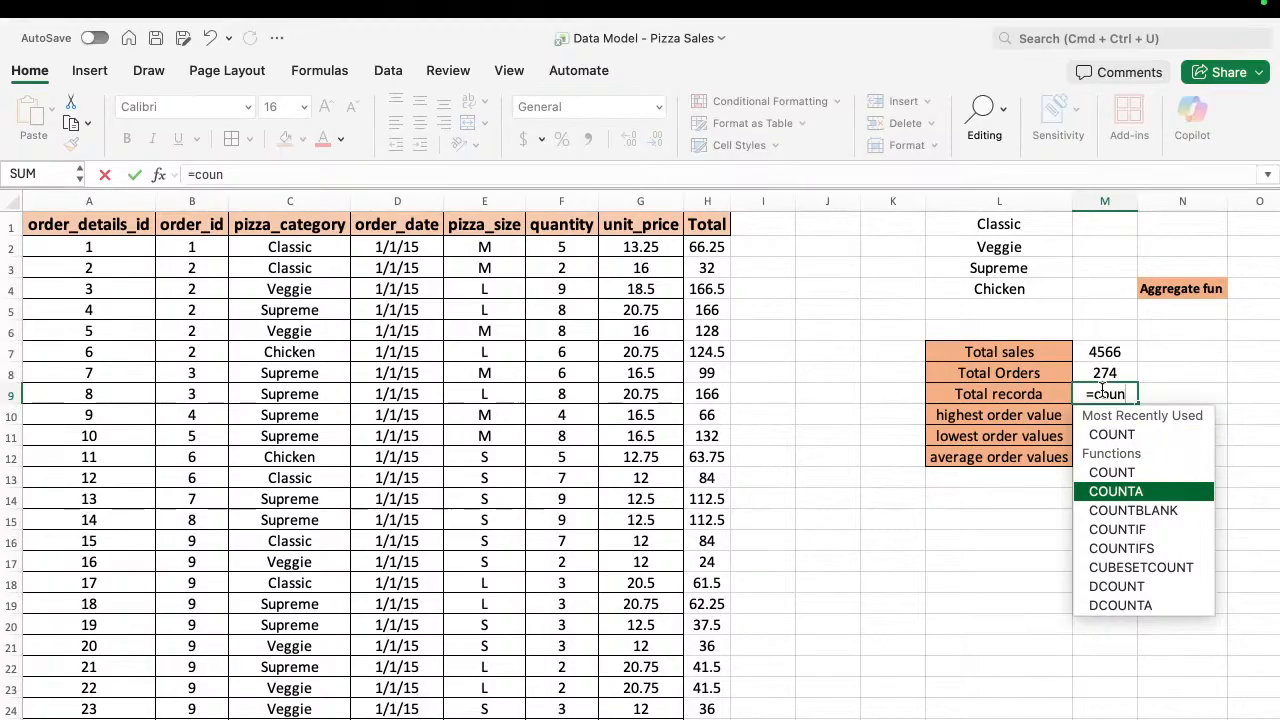
key("Tab")
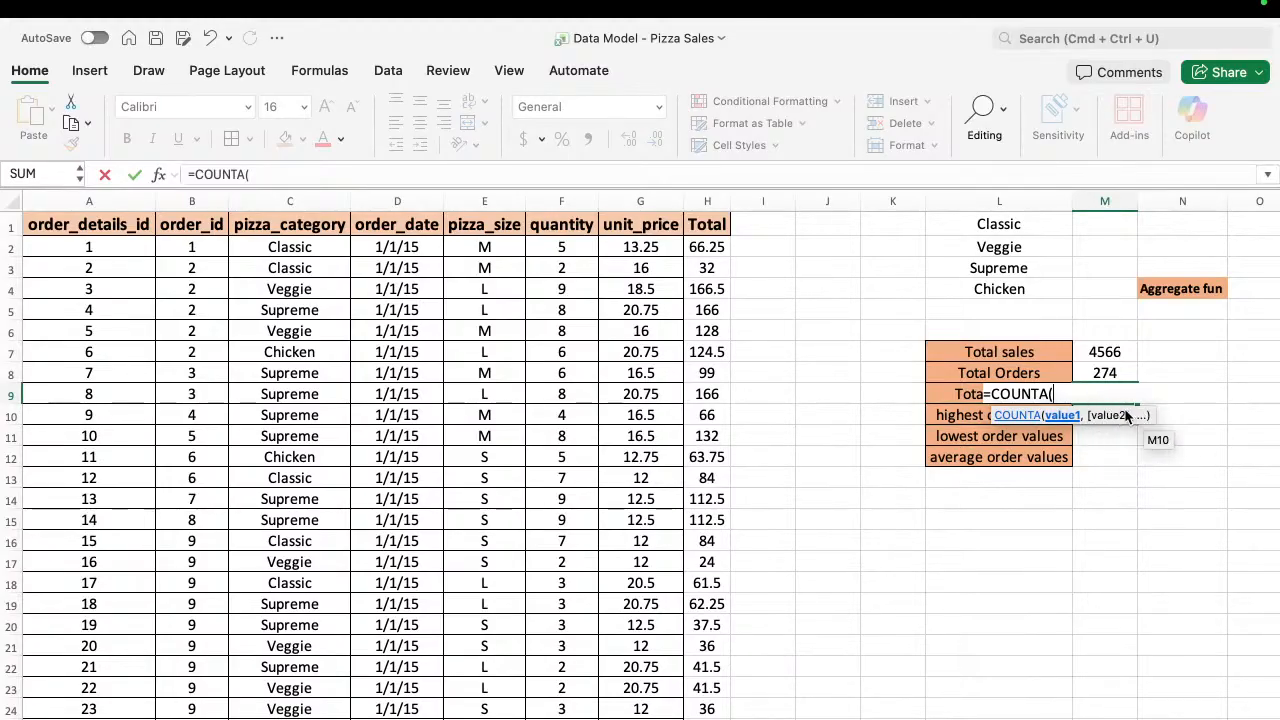
left_click(310, 247)
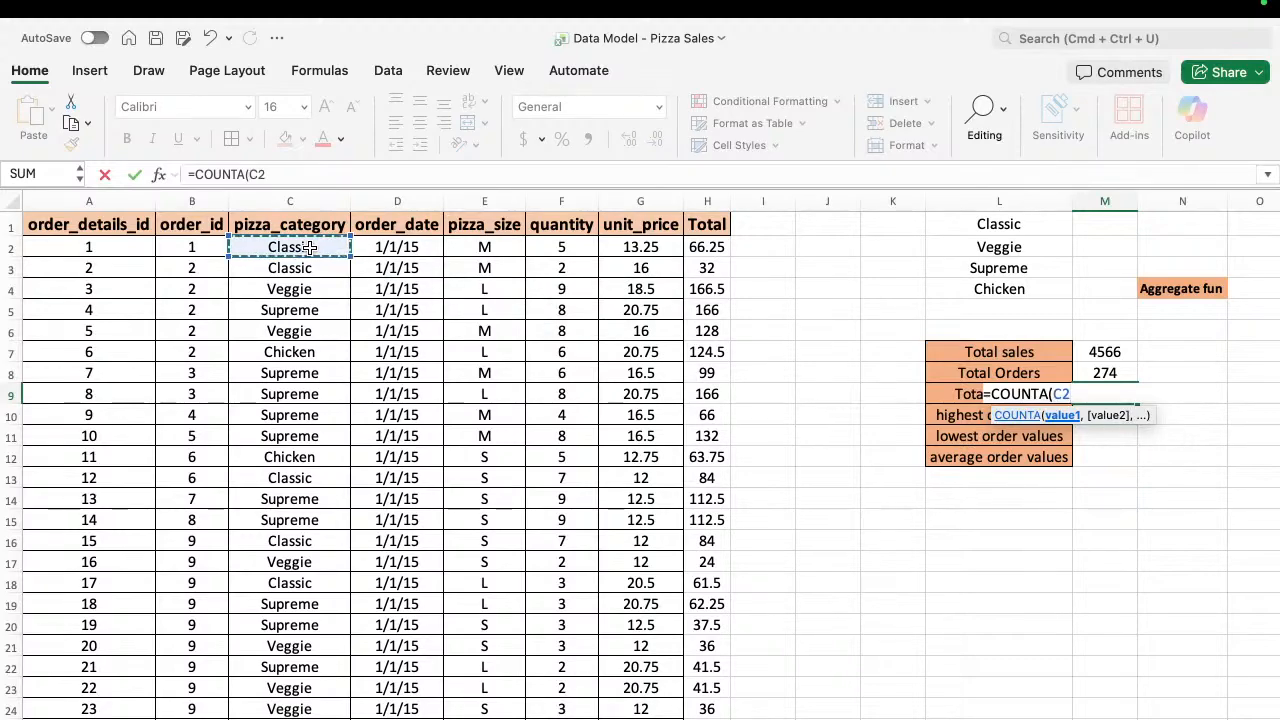
key("ctrl+shift+Down")
type(")")
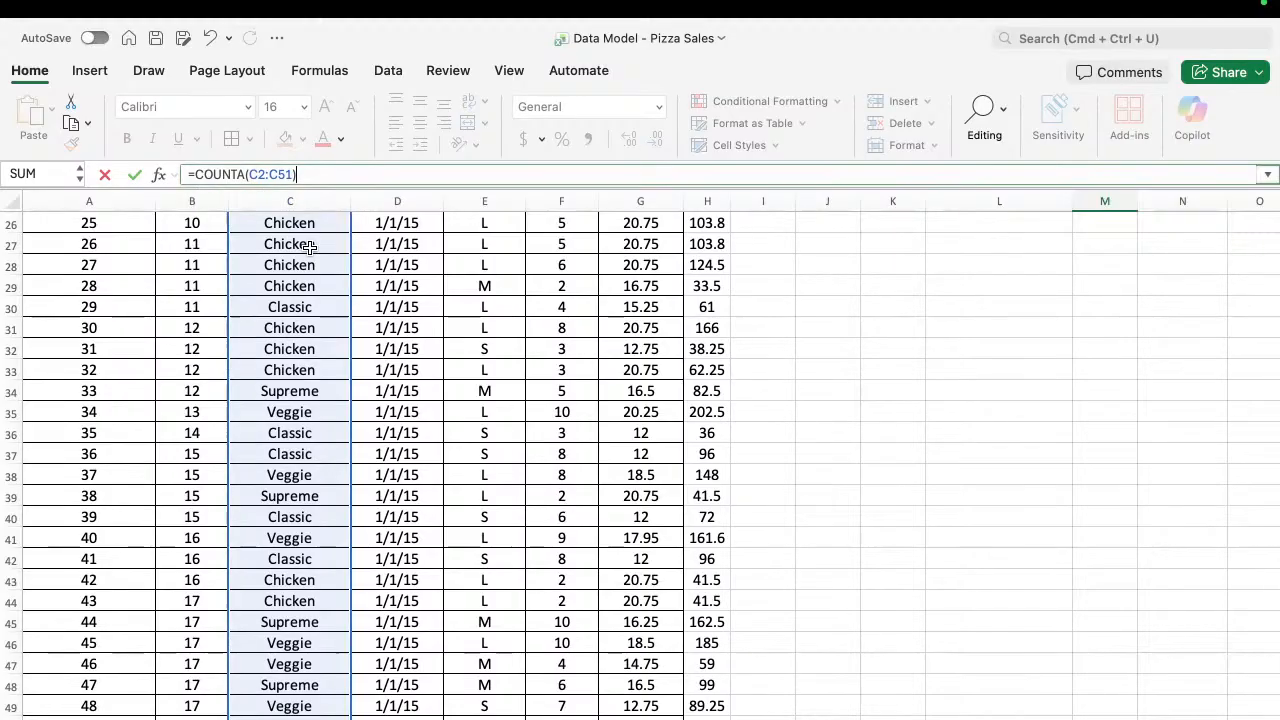
key("Return")
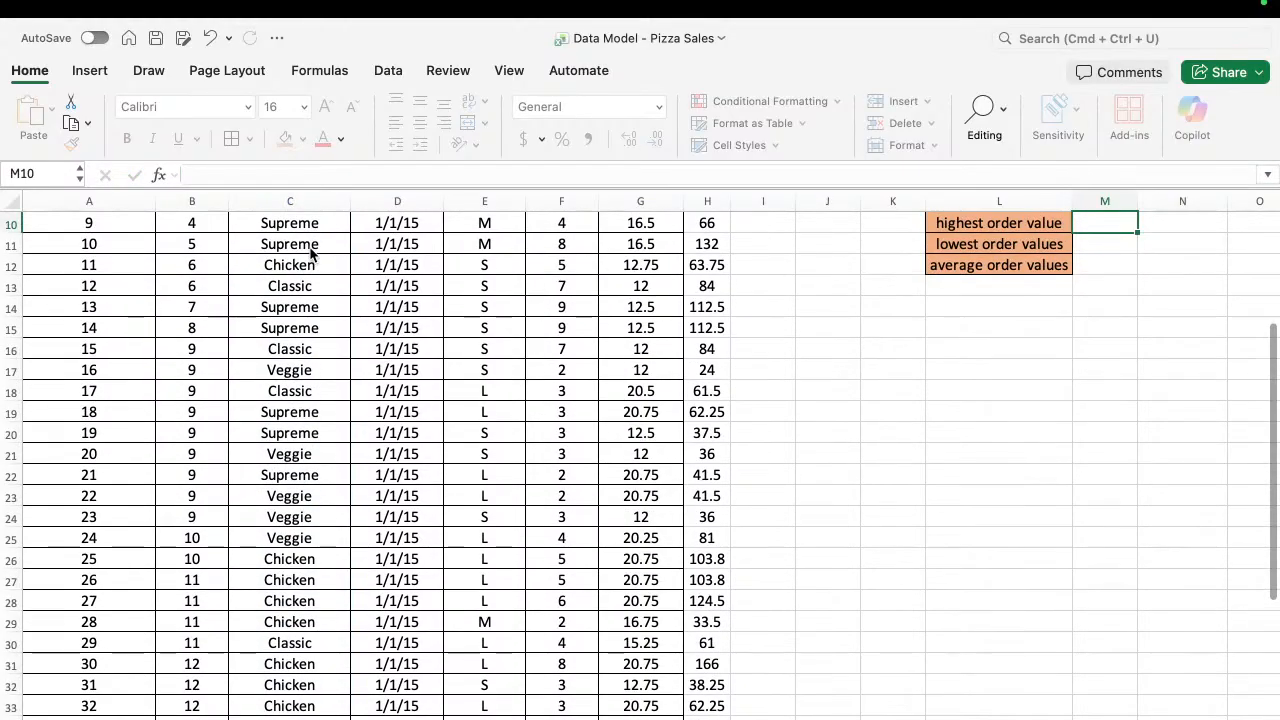
key("Up")
key("Up")
key("Down")
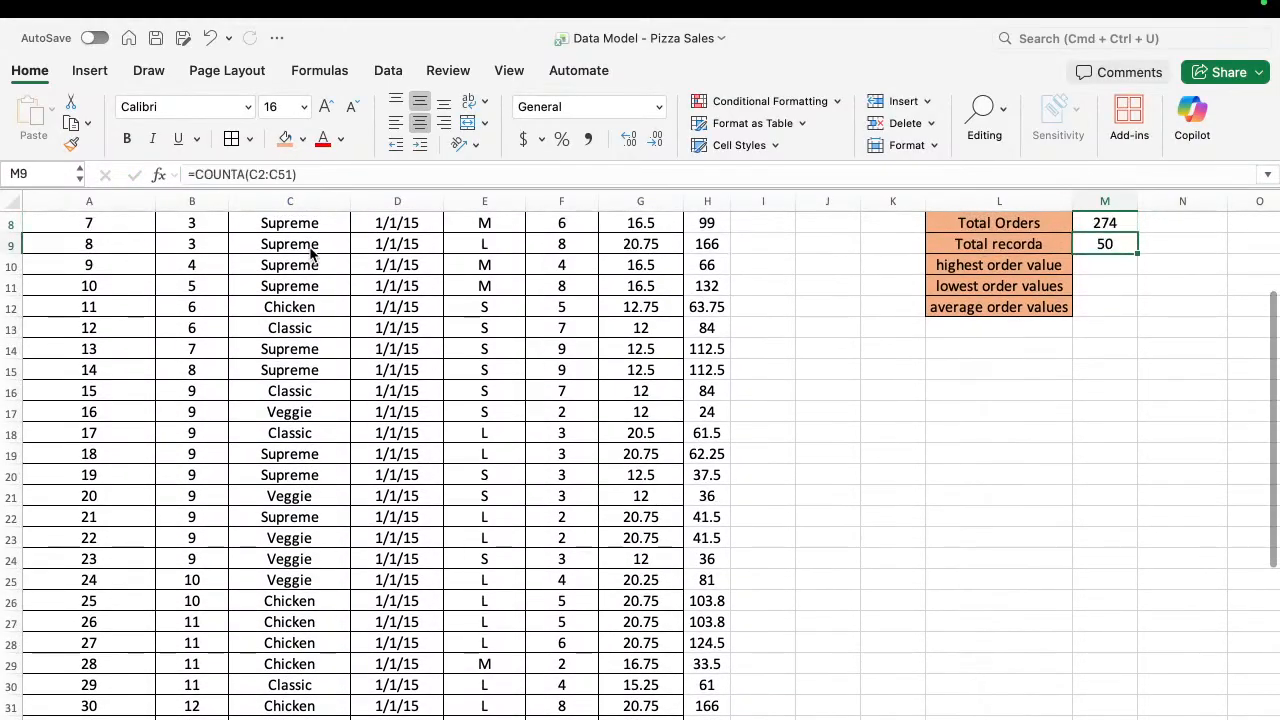
scroll(360, 330, "up", 2)
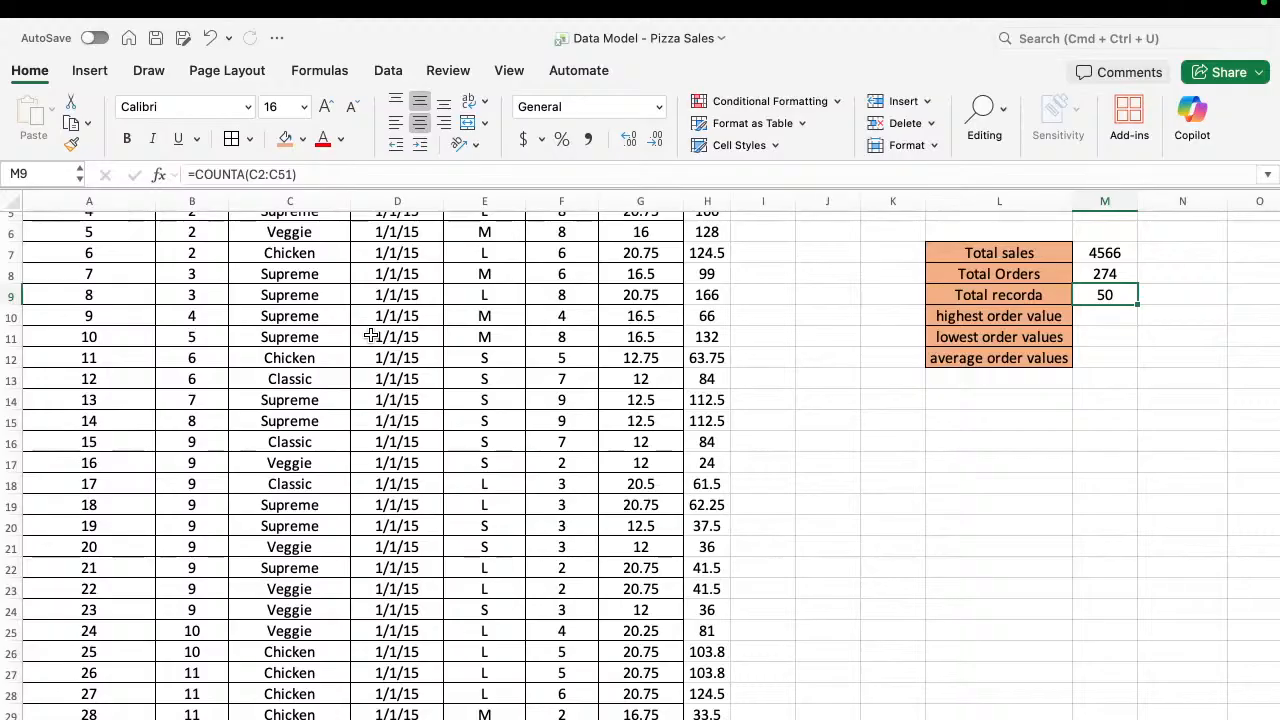
Enter =COUNT(C2:C51) in N9 beside the total records value to compare COUNT with COUNTA on the pizza_category text column.
left_click(1186, 294)
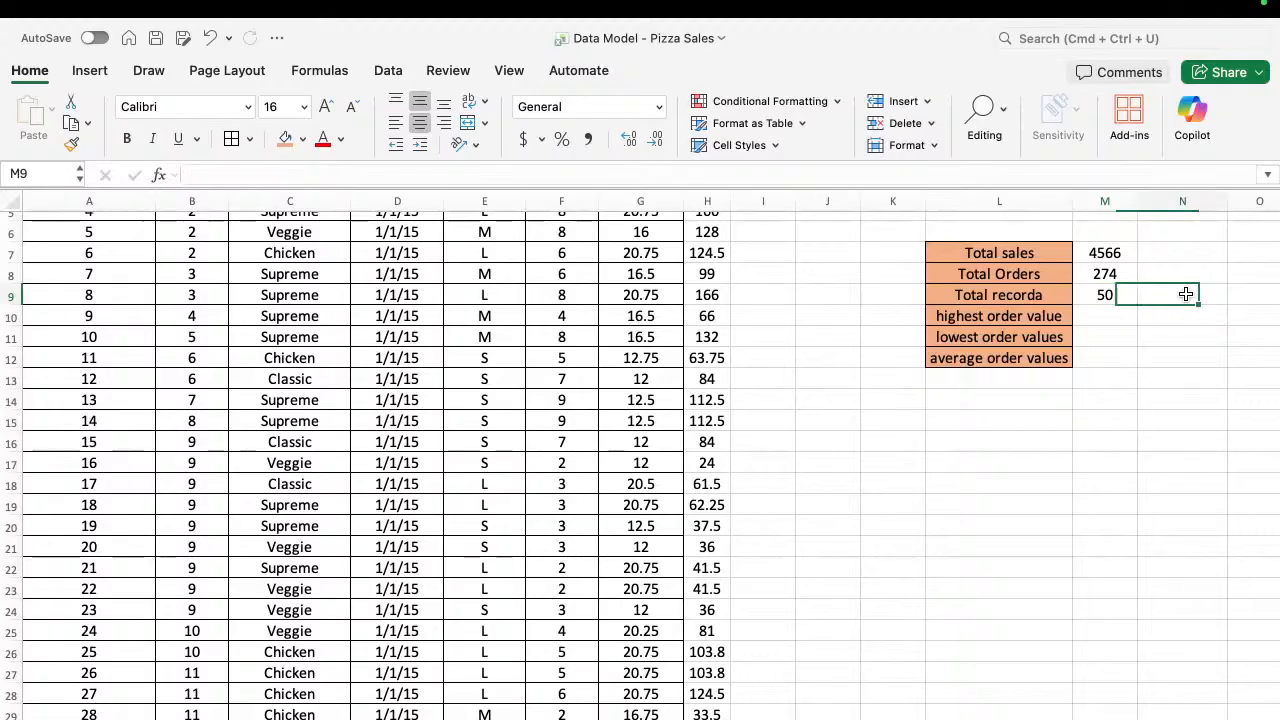
type("=")
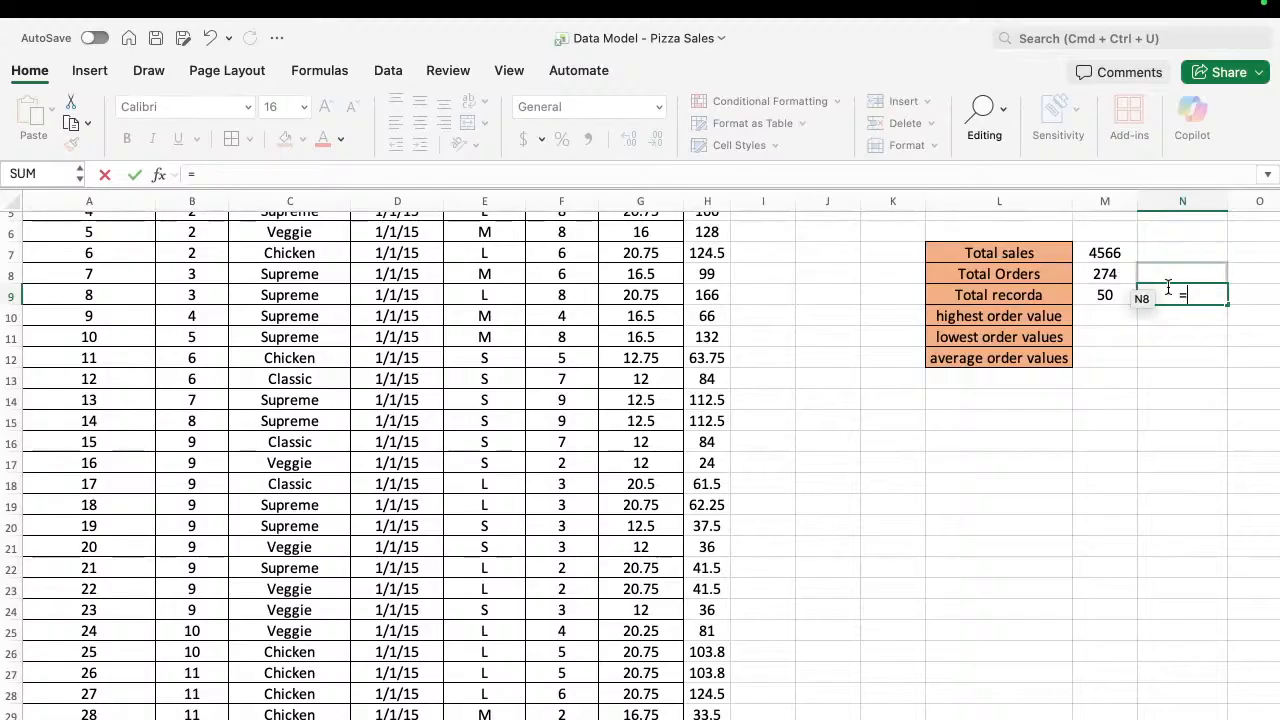
key("BackSpace")
key("Escape")
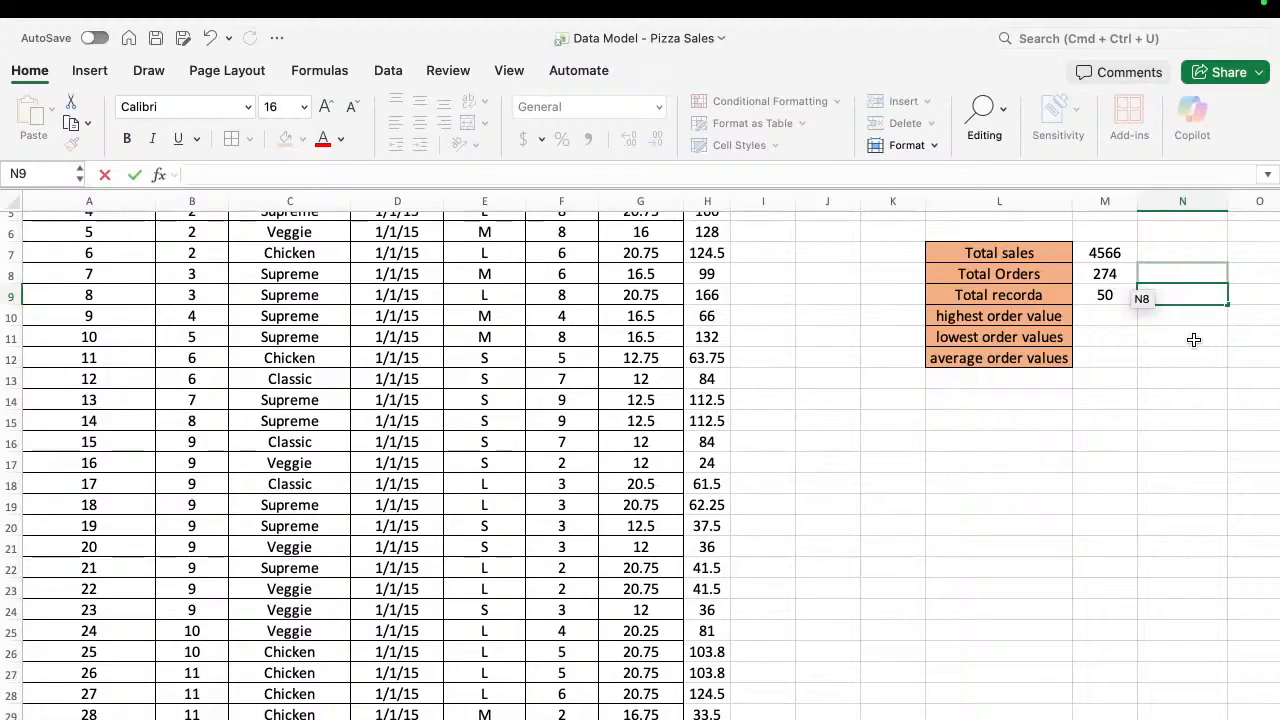
type("=coun")
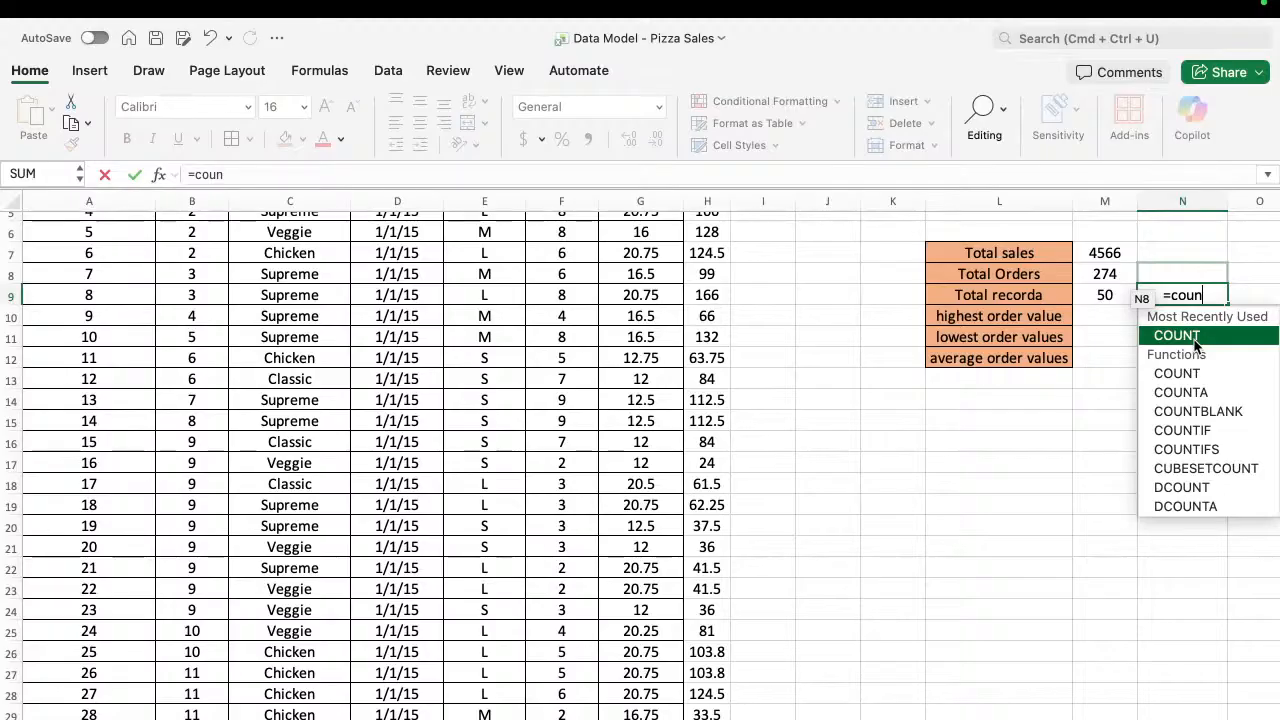
double_click(1177, 335)
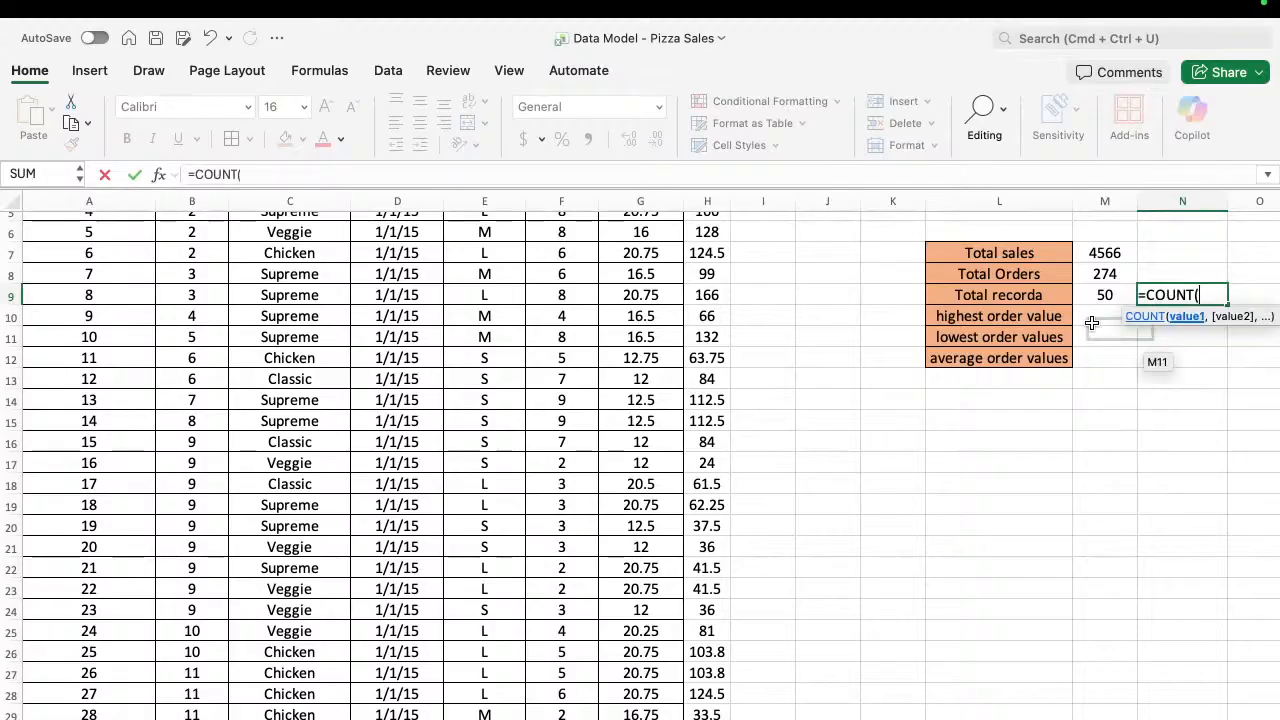
left_click(272, 399)
scroll(272, 399, "up", 2)
key("Up")
key("Up")
key("Up")
key("Up")
key("Up")
key("Up")
key("Up")
key("Up")
key("Up")
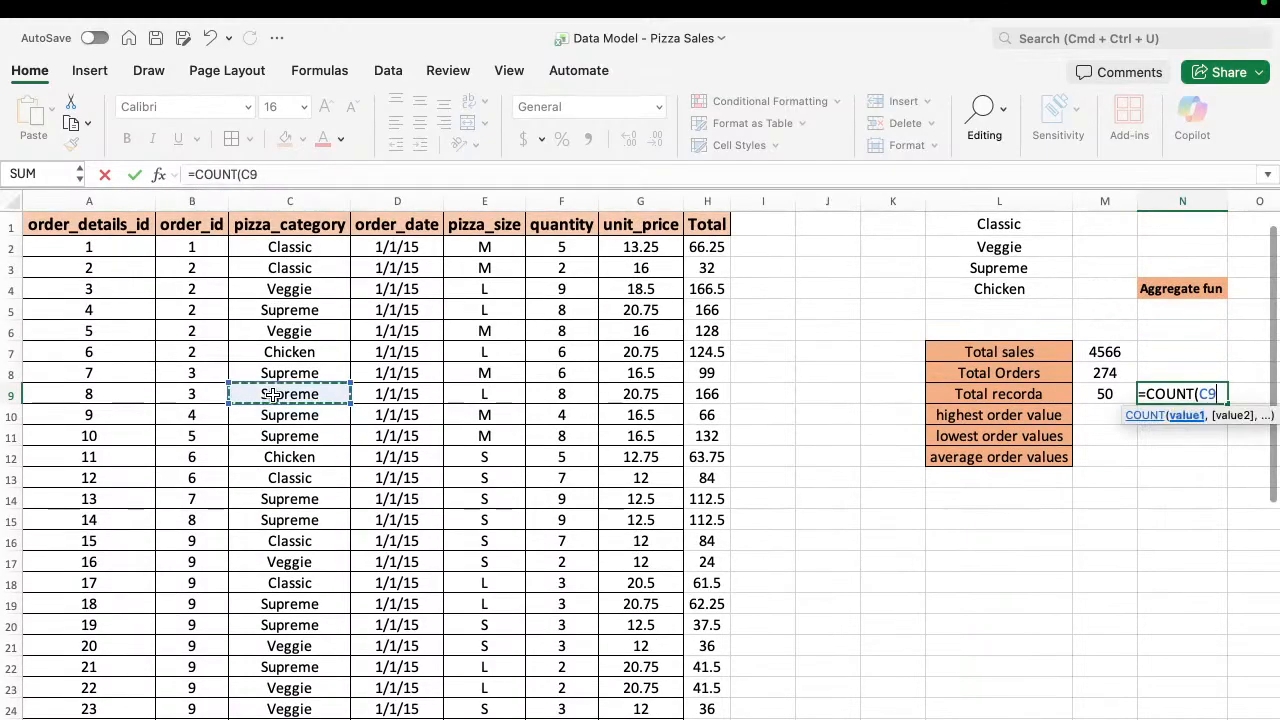
key("Up")
key("Up")
key("Up")
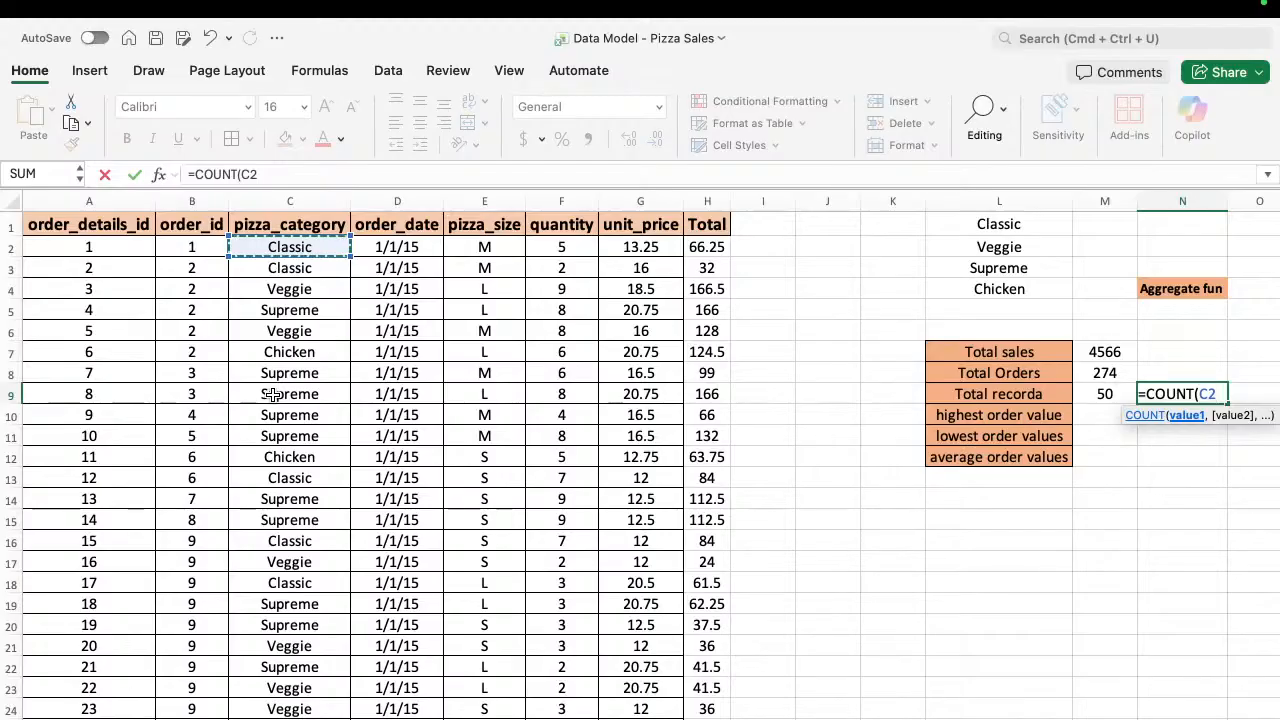
key("ctrl+shift+Down")
type(")")
key("Return")
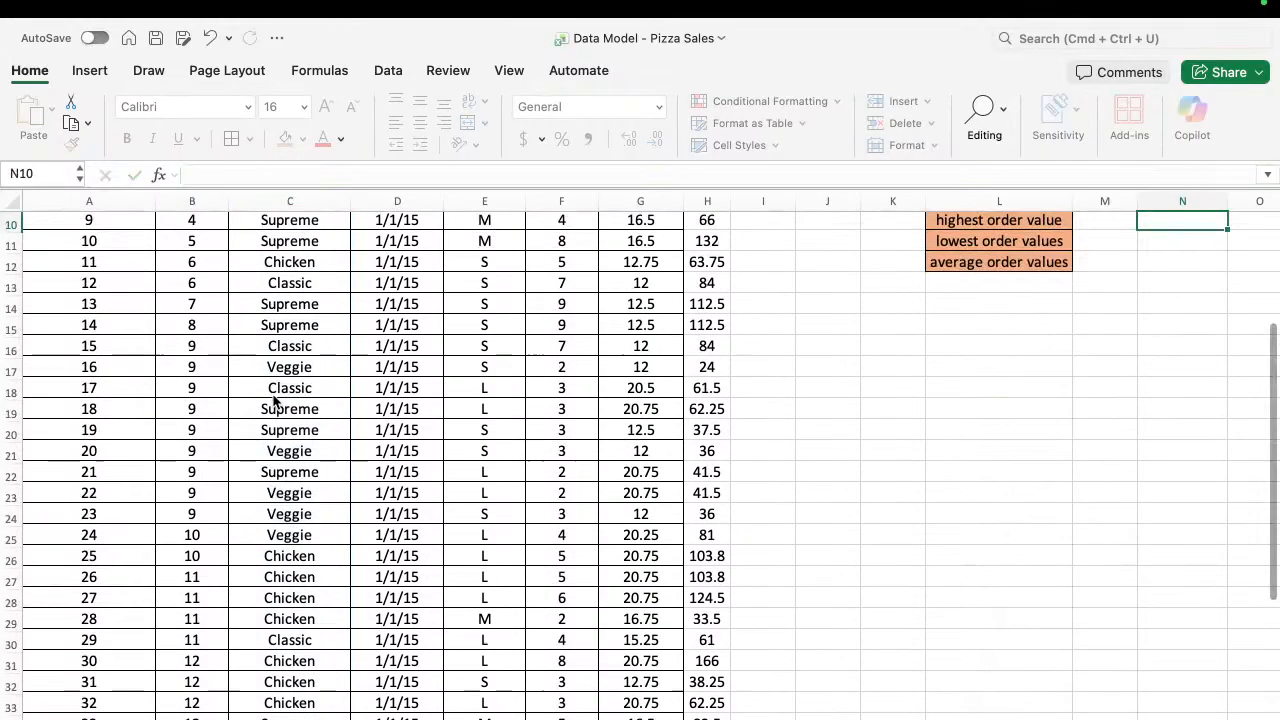
scroll(943, 371, "up", 3)
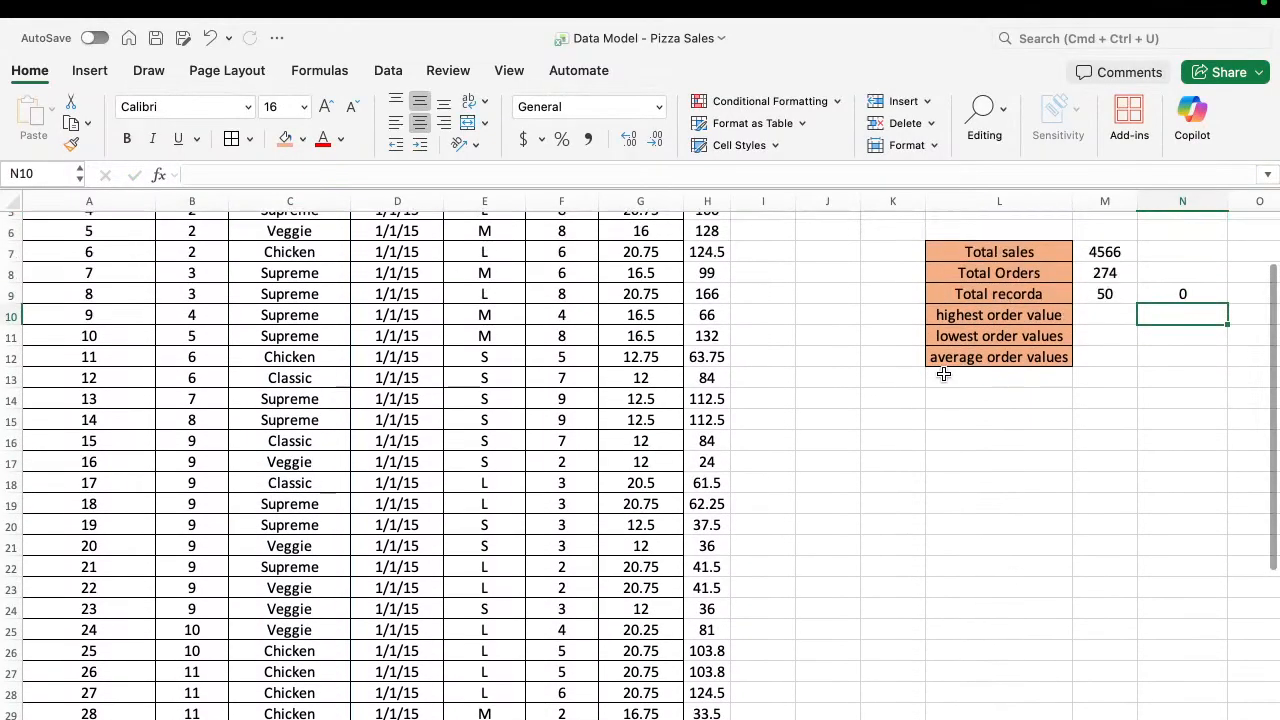
left_click(1178, 309)
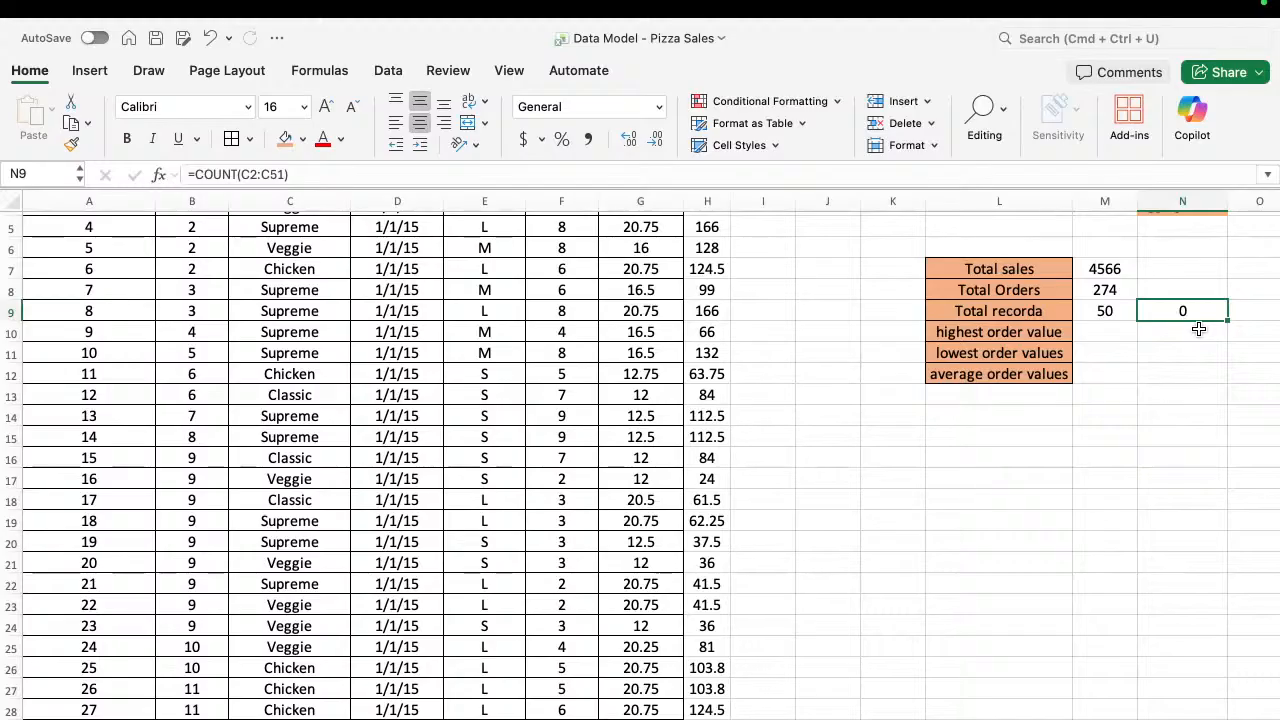
scroll(1199, 328, "right", 1)
scroll(1199, 328, "up", 1)
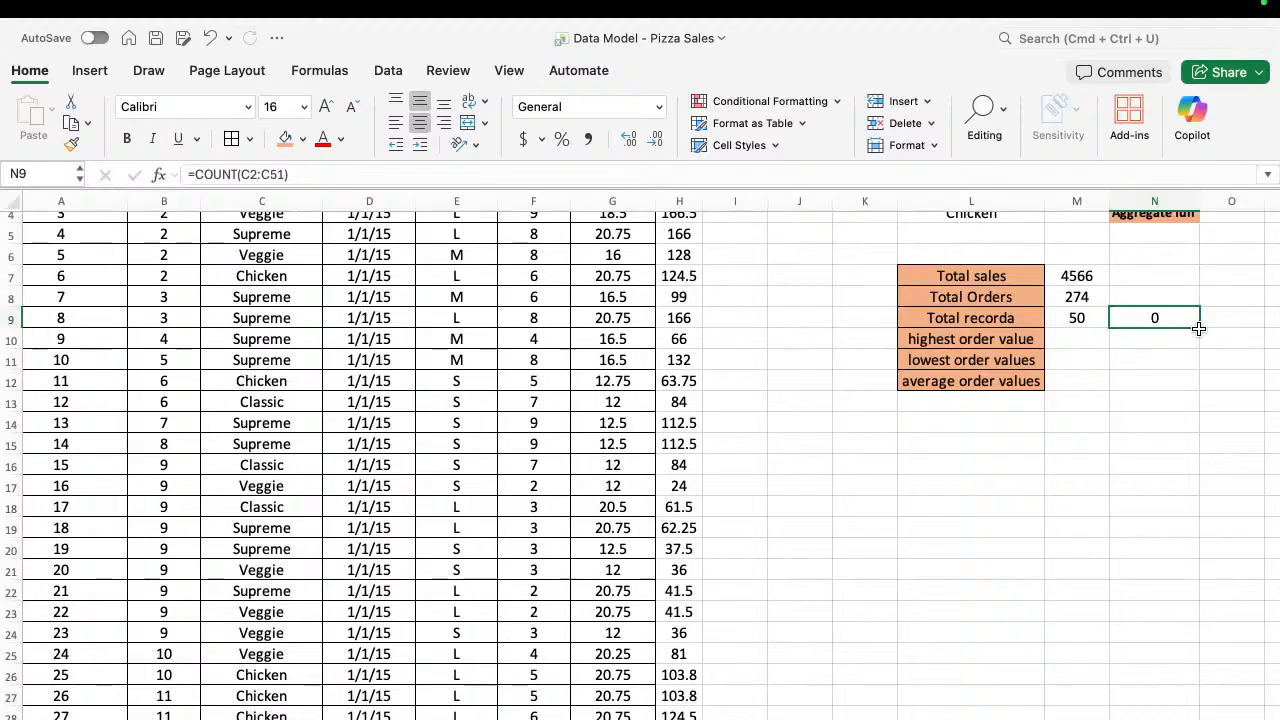
Calculate the highest order value in M10 from the Total column with =MAX(H2:H51).
left_click(1085, 340)
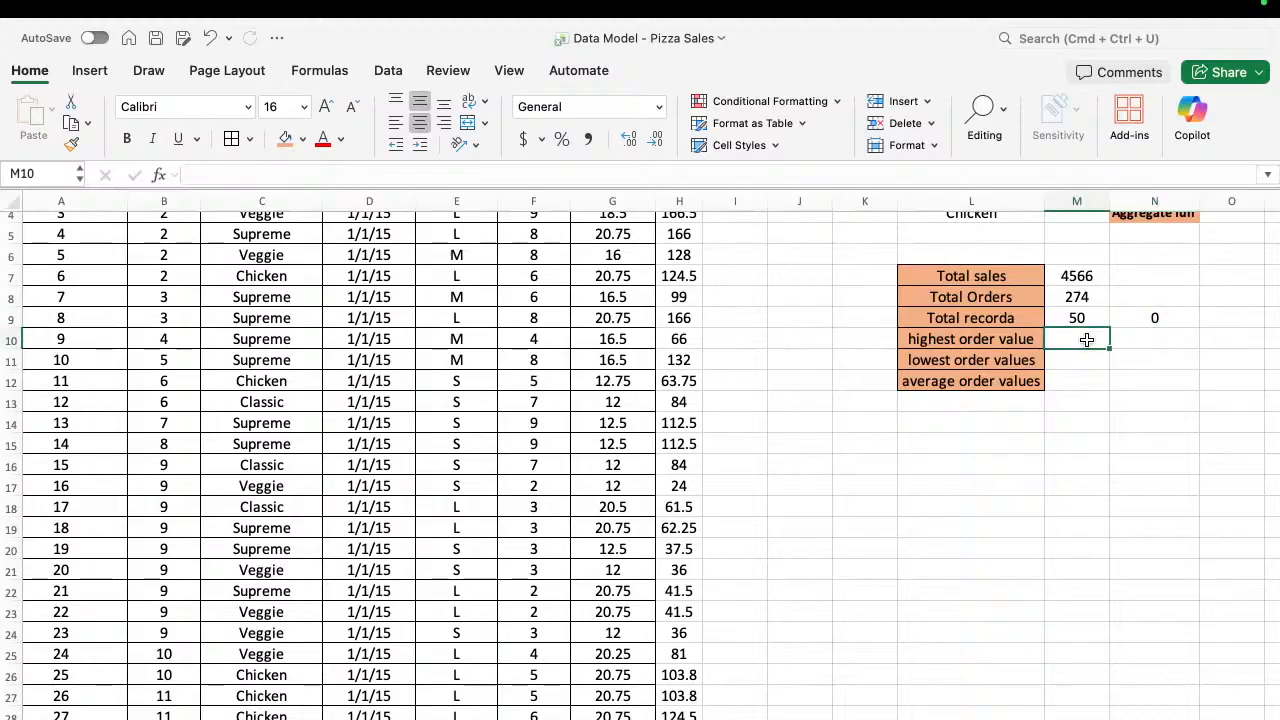
type("=max")
key("Tab")
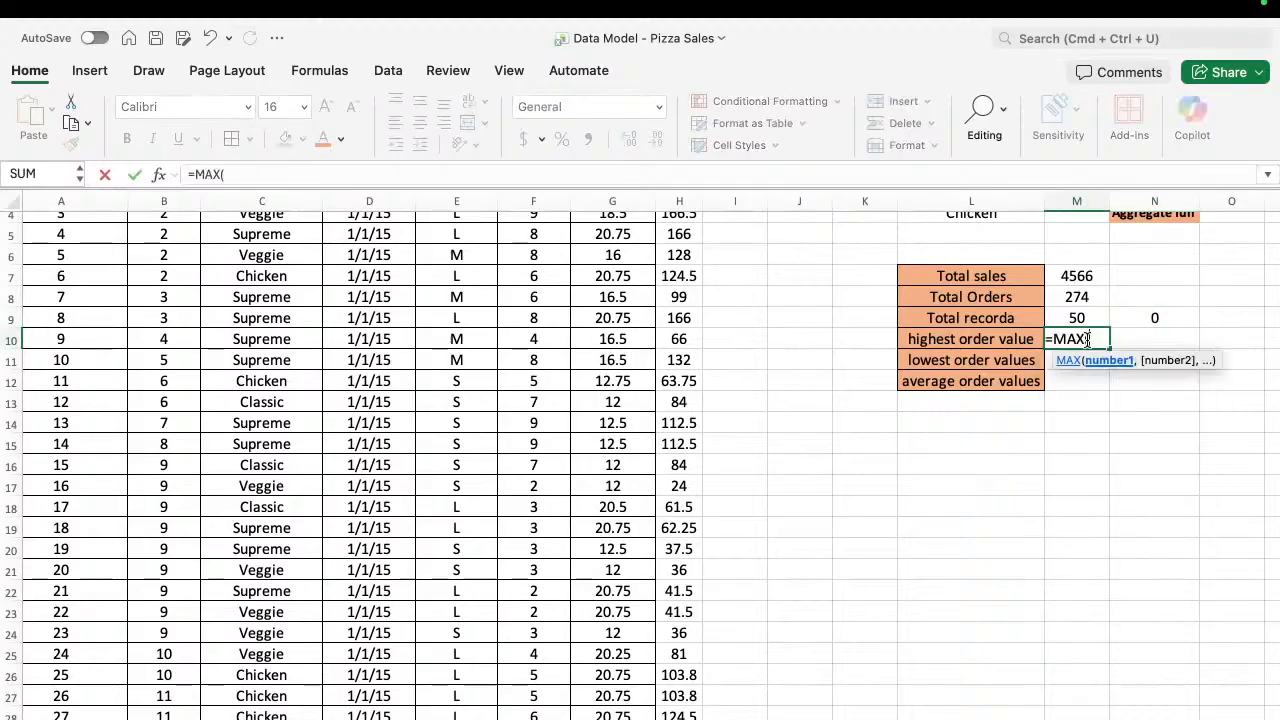
left_click(675, 360)
key("Up")
key("Up")
key("Up")
key("Up")
key("Up")
key("Up")
key("Up")
key("Up")
key("Up")
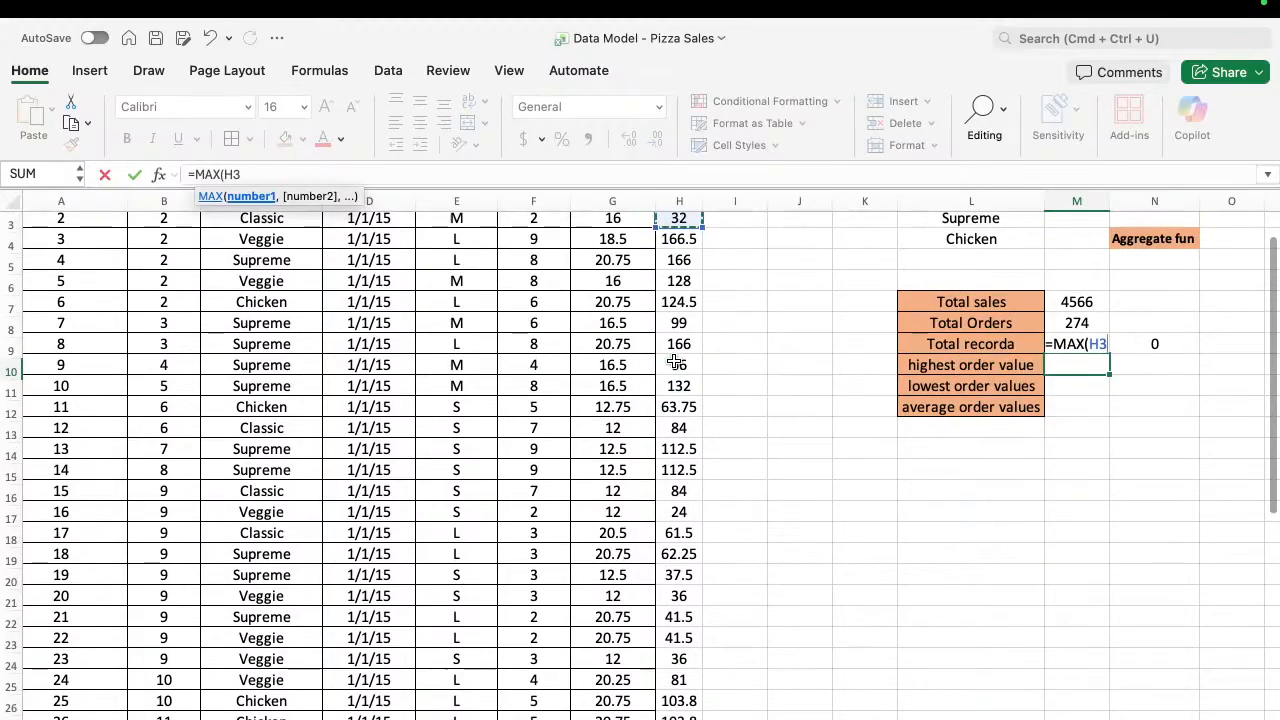
key("Up")
key("Down")
key("Down")
key("Down")
key("Down")
key("Down")
key("Down")
key("Down")
key("Down")
key("Down")
key("Down")
key("Up")
key("Up")
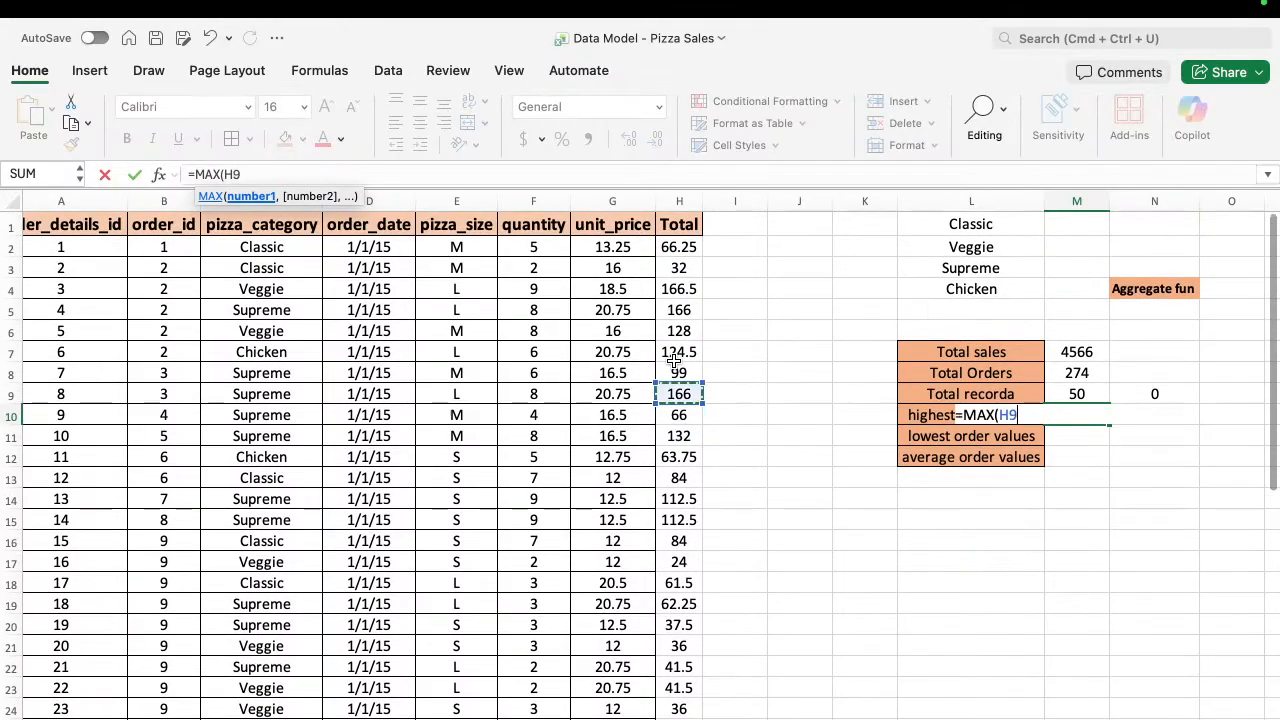
key("ctrl+Up")
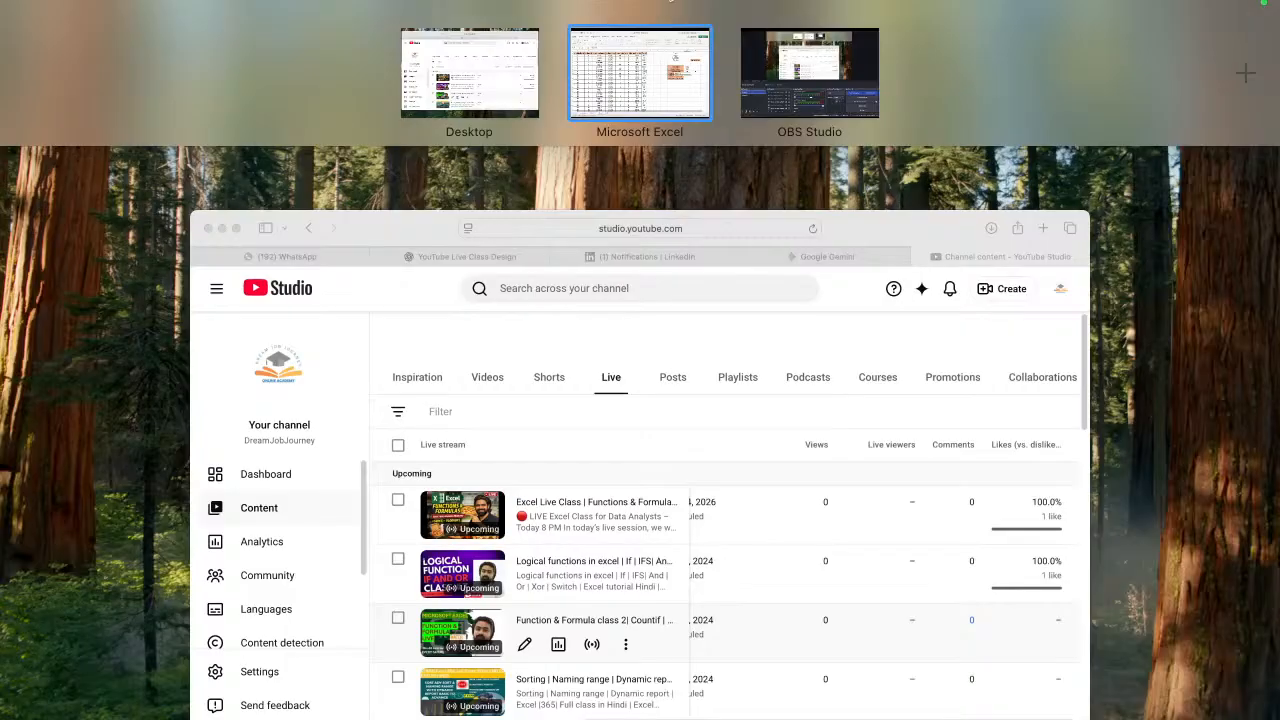
left_click(636, 60)
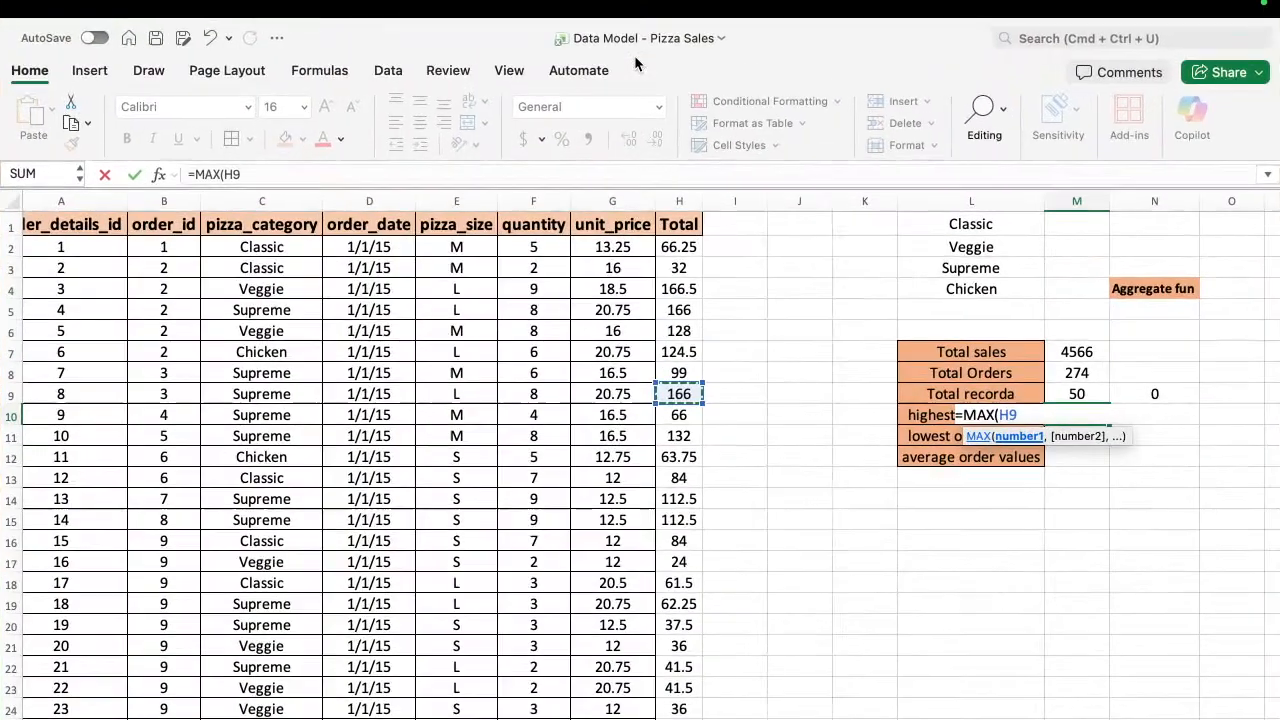
left_click(679, 246)
key("ctrl+shift+Down")
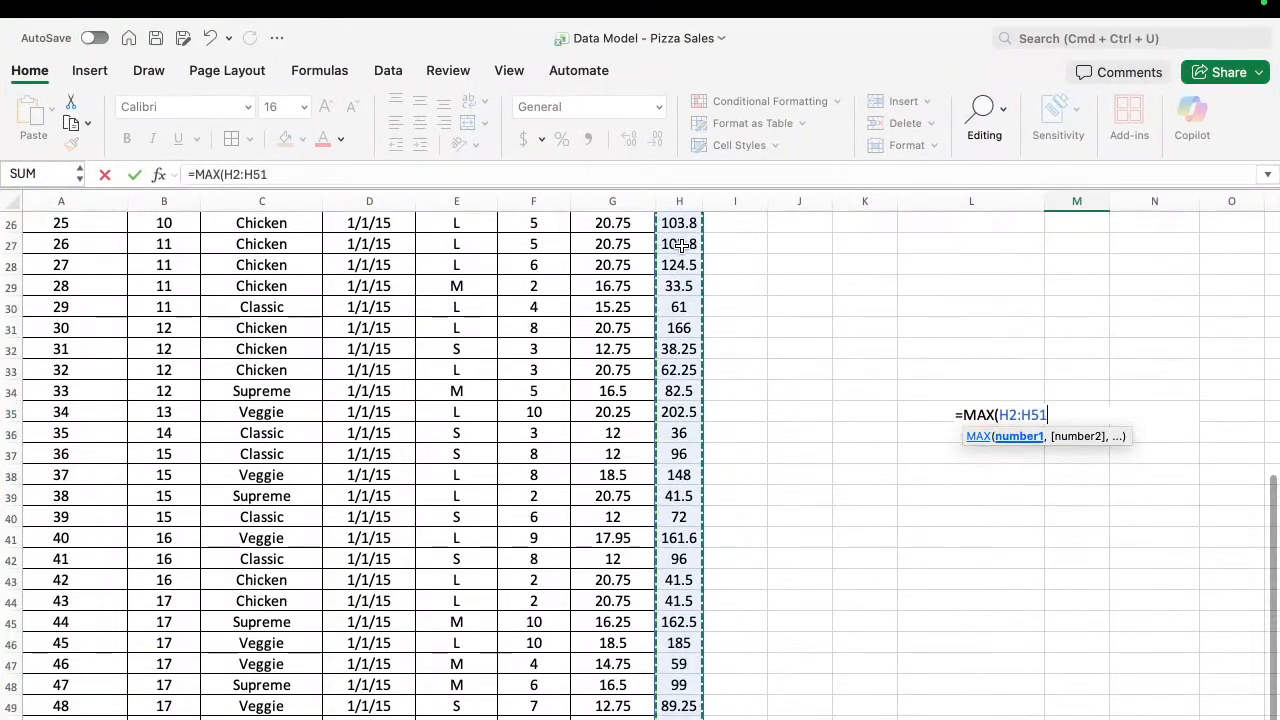
type(")")
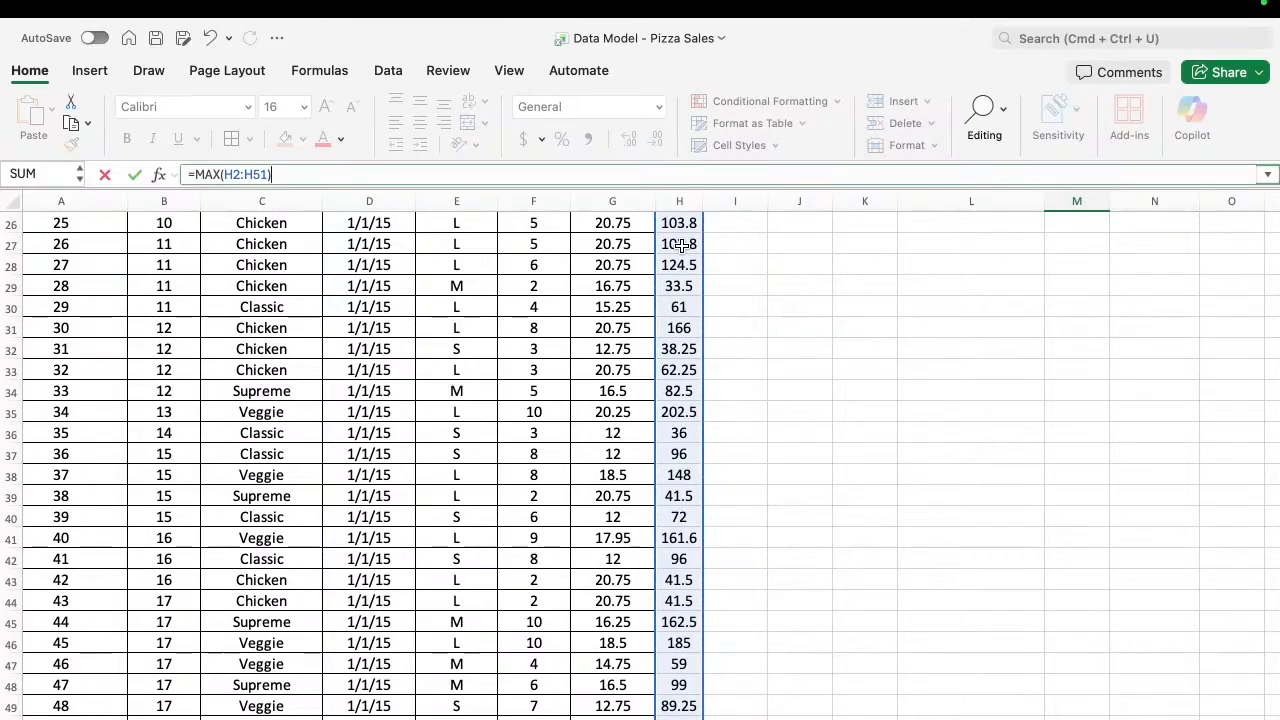
key("ctrl+Return")
scroll(683, 251, "up", 1)
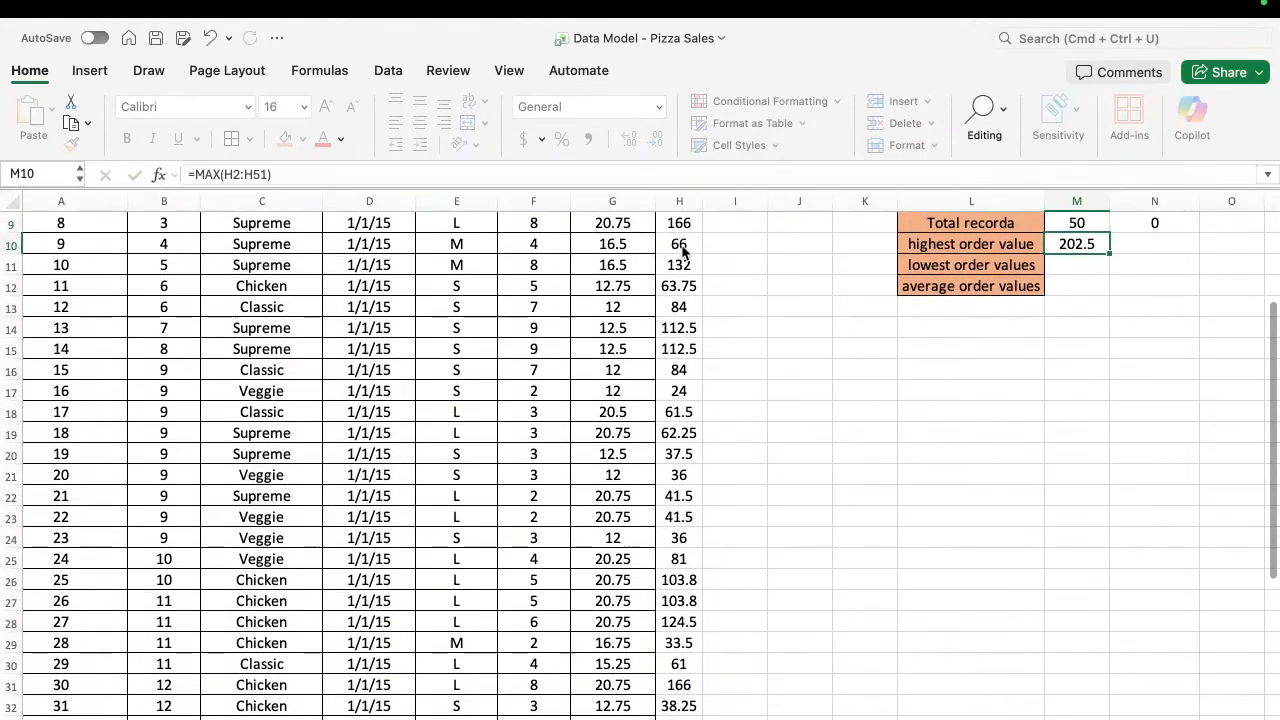
Start a MIN formula in M11 for the lowest order value.
key("Down")
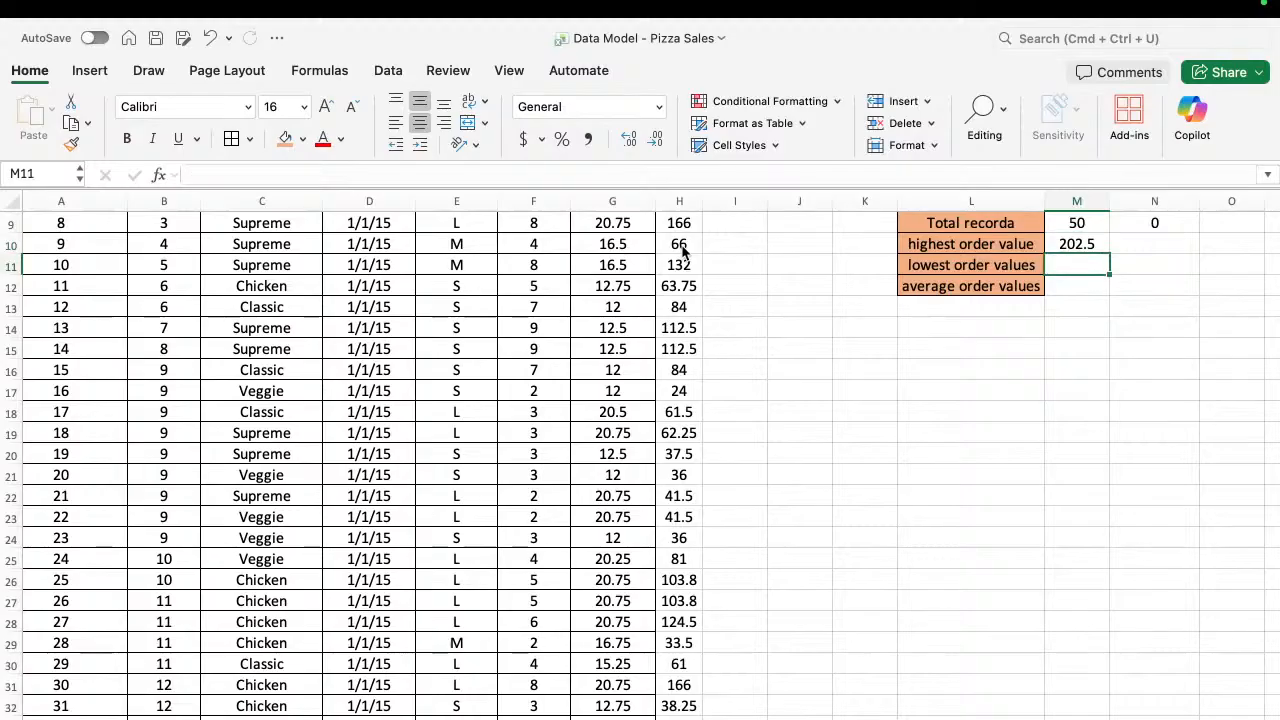
type("=min")
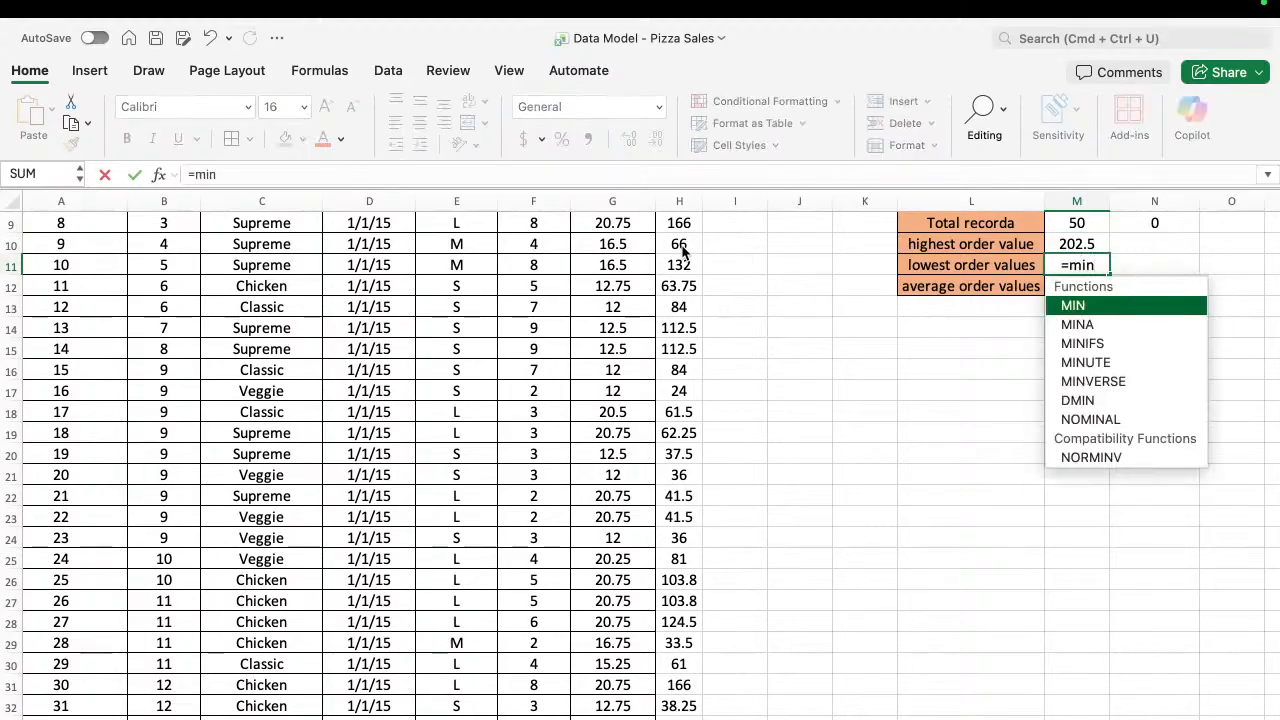
key("Tab")
left_click(662, 328)
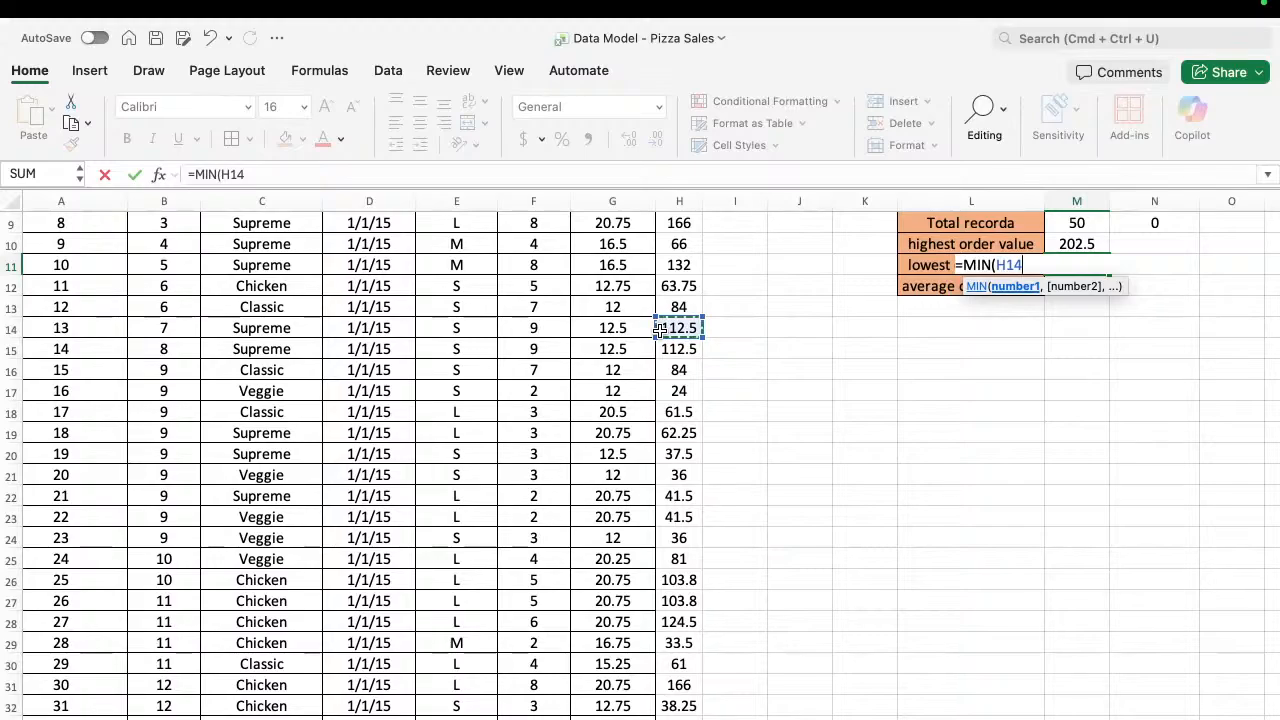
key("ctrl+Up")
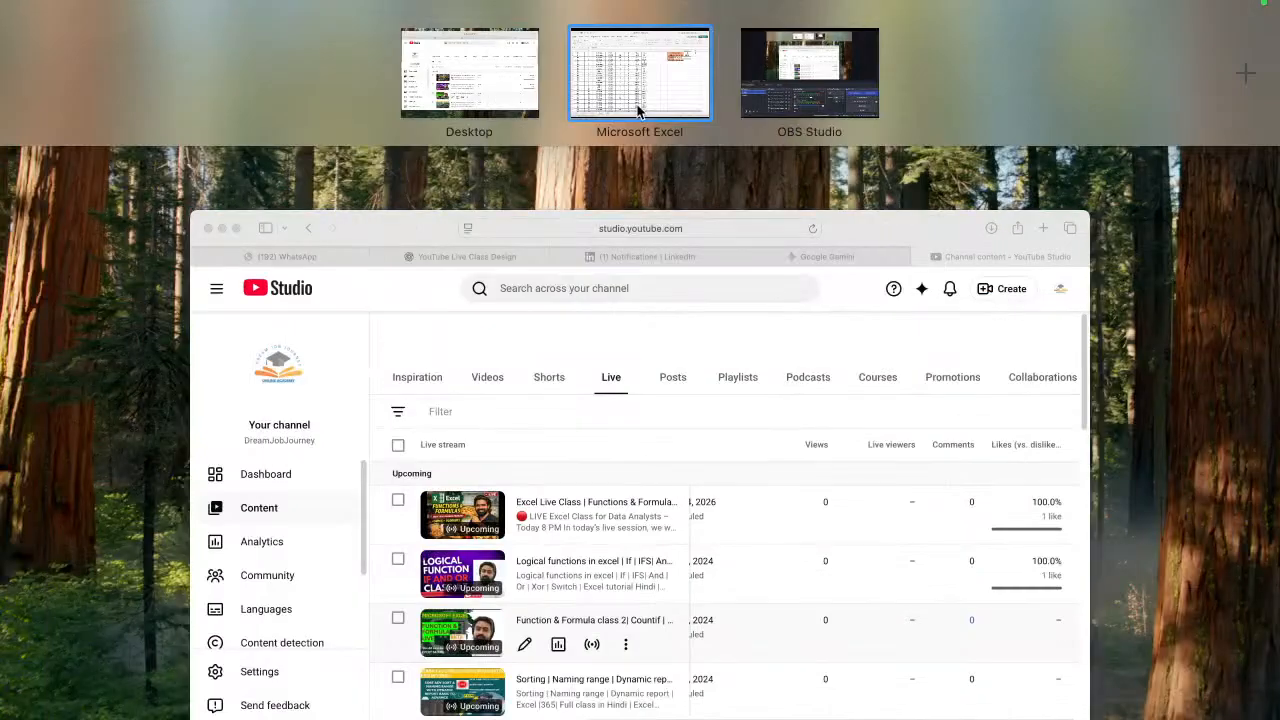
left_click(638, 110)
left_click(679, 264)
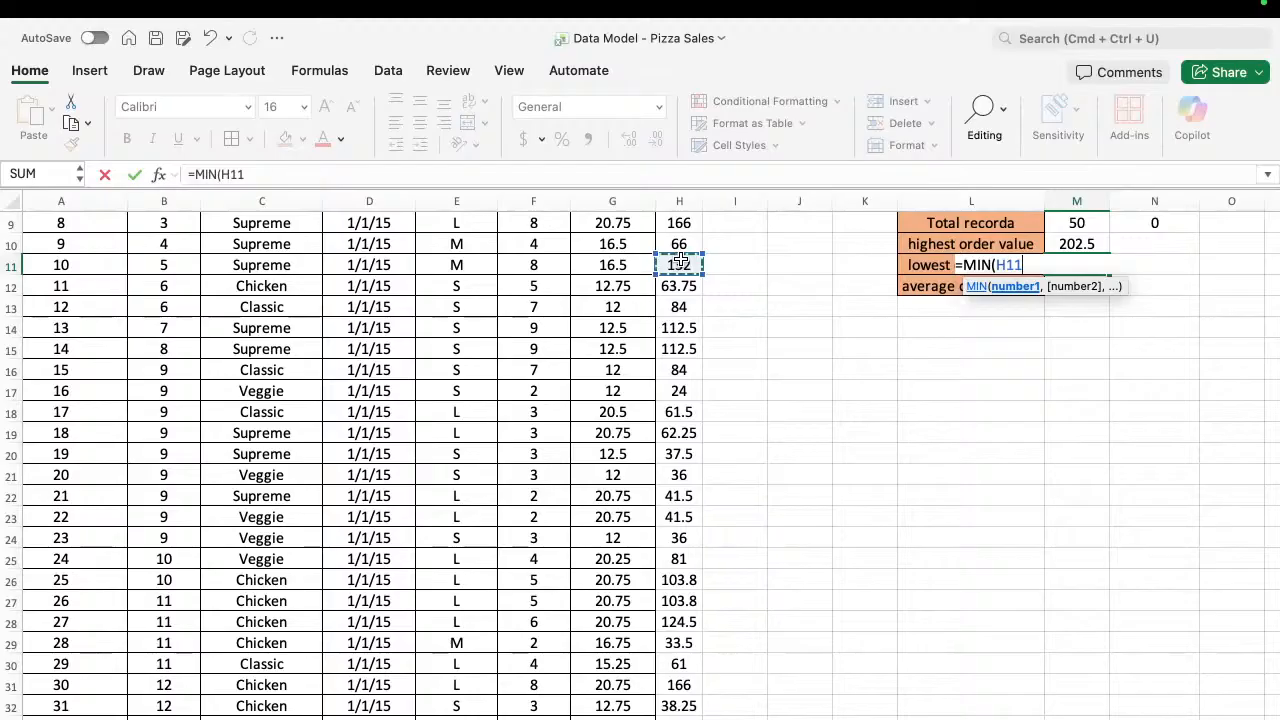
left_click(679, 244)
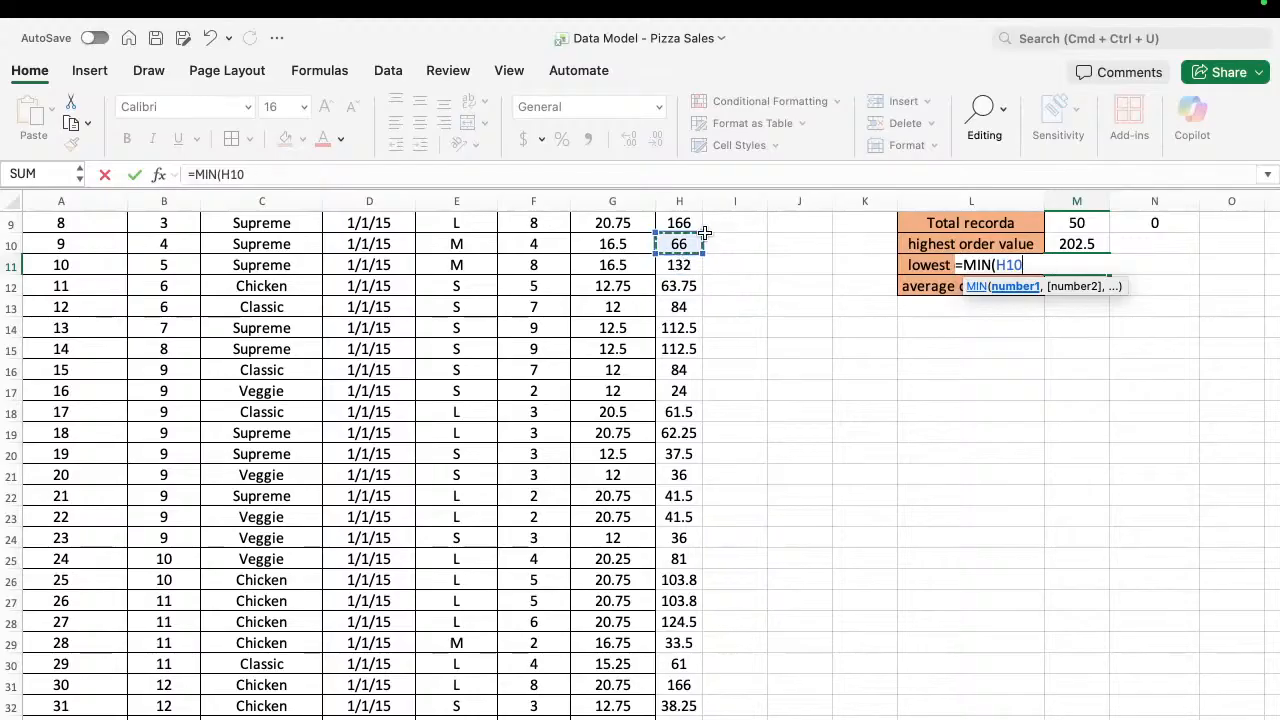
key("BackSpace")
key("BackSpace")
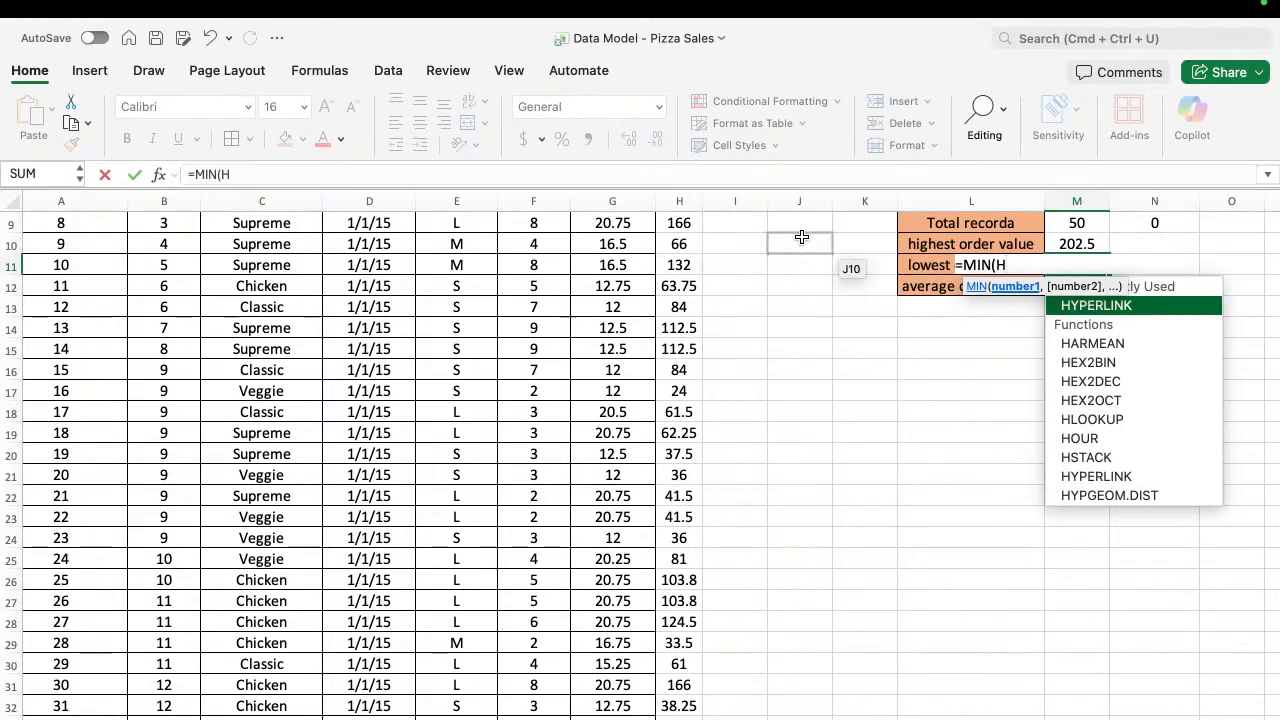
key("BackSpace")
Complete the lowest order value formula in M11 with the Total column range as =MIN(H2:H51).
scroll(720, 250, "up", 5)
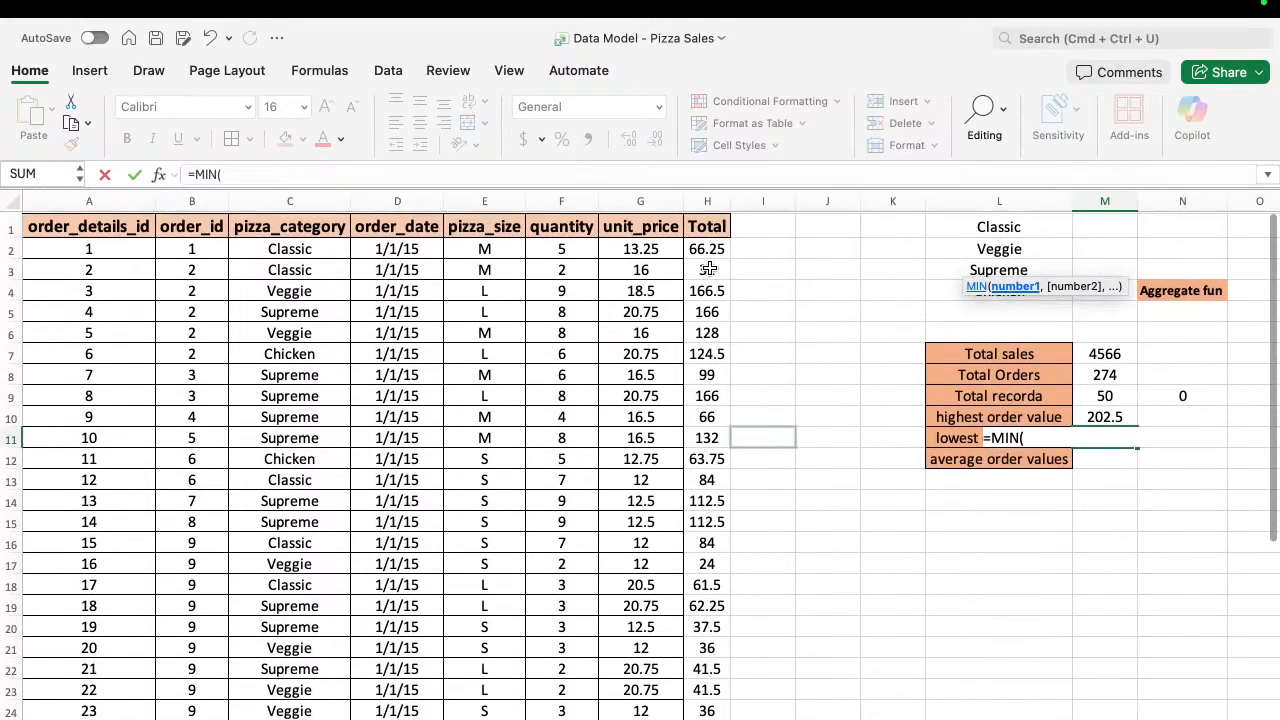
left_click(707, 247)
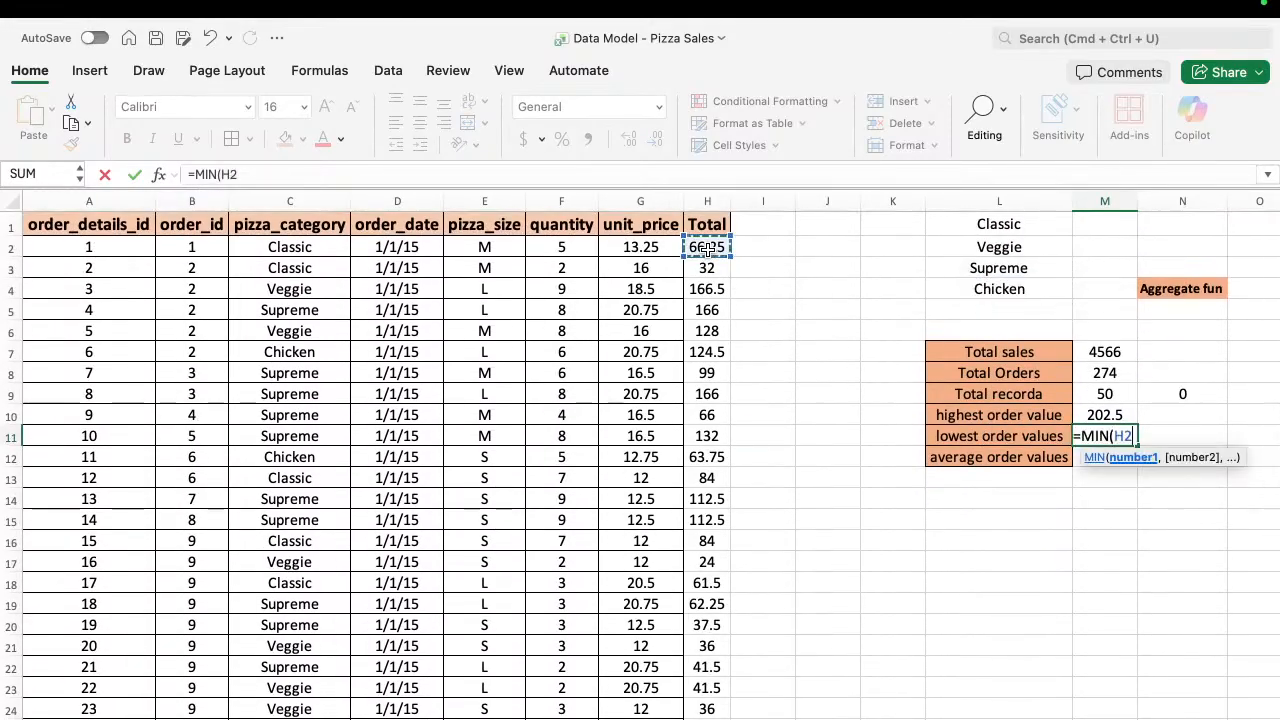
key("super+shift+Down")
key("Escape")
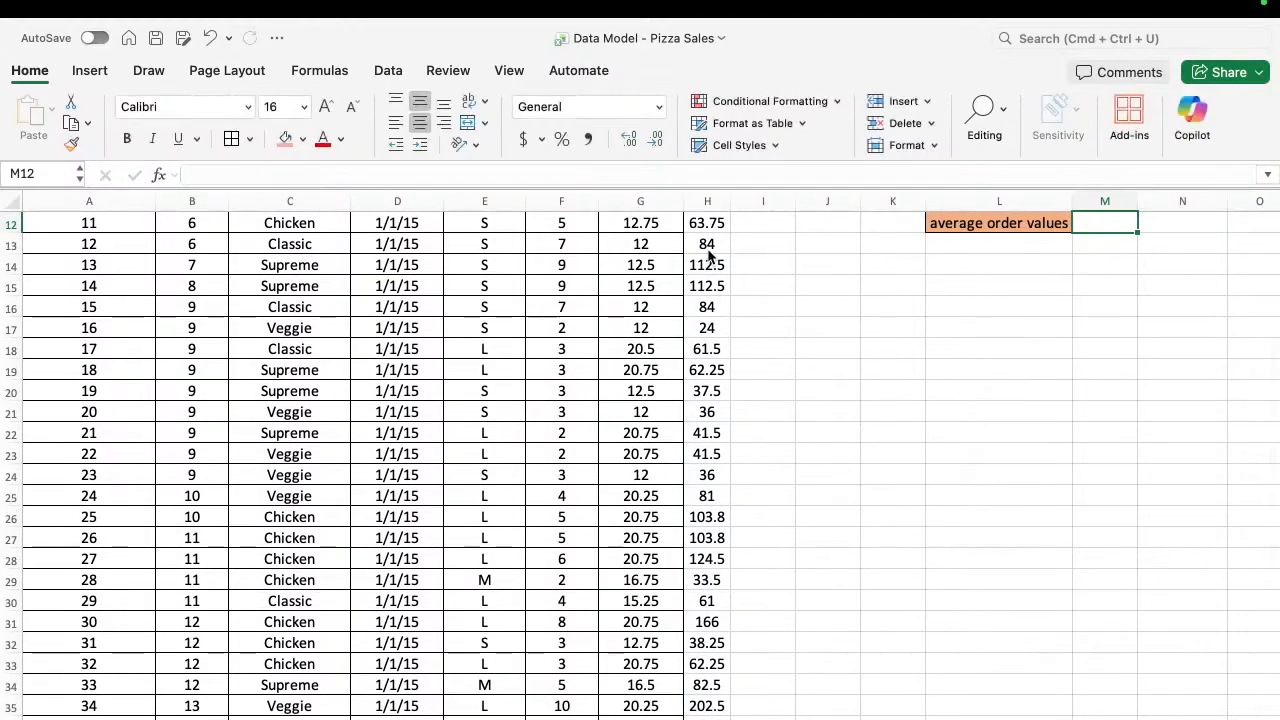
key("Up")
key("Up")
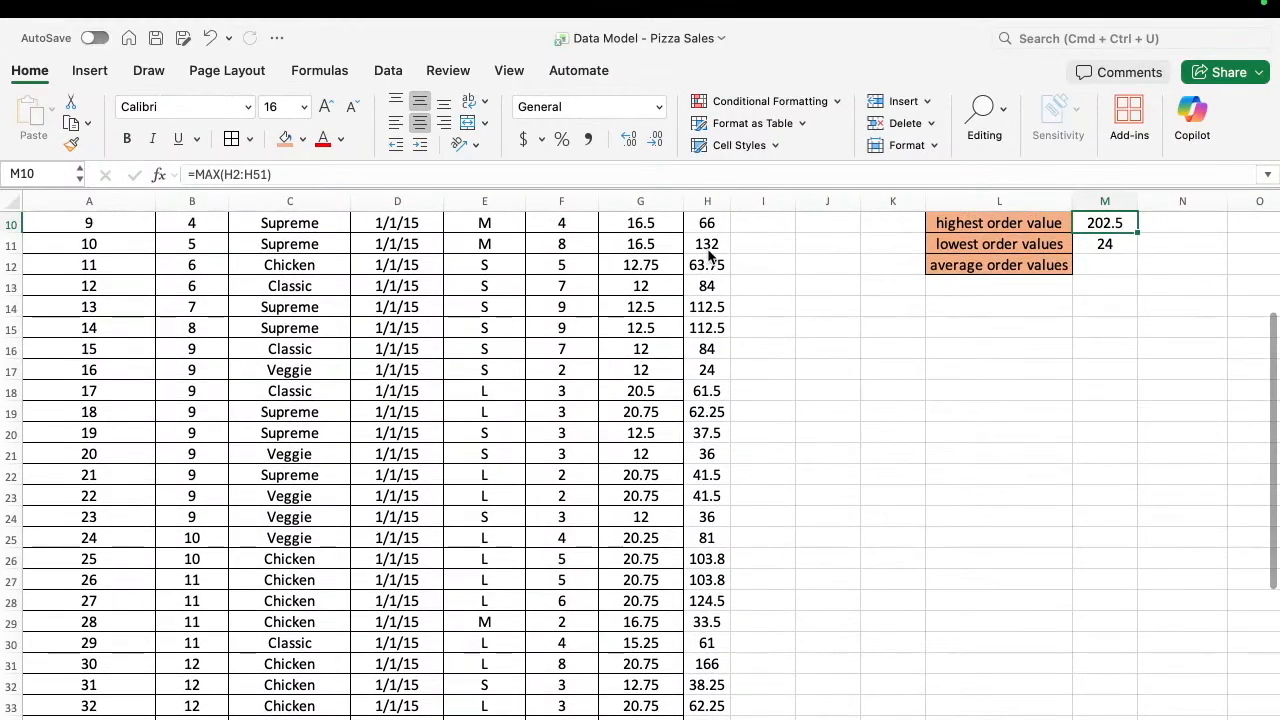
Start an AVERAGE formula in M12 for the average order value.
key("Down")
key("Down")
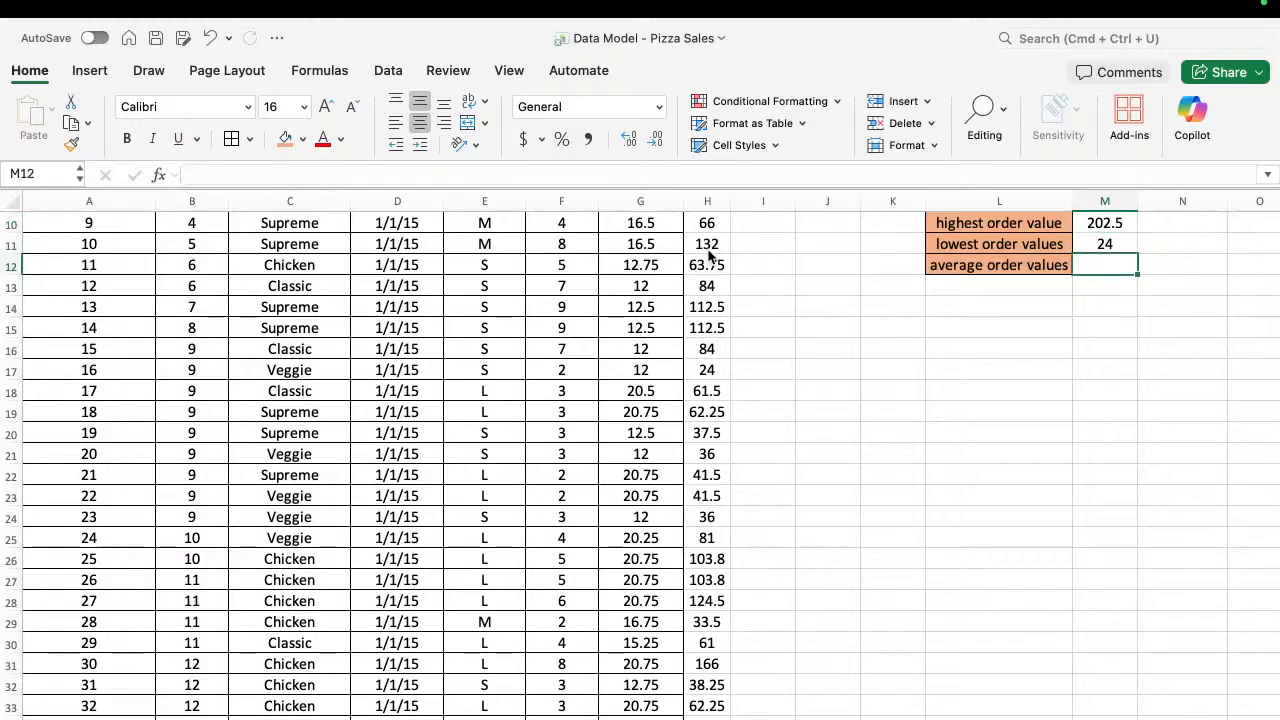
type("=")
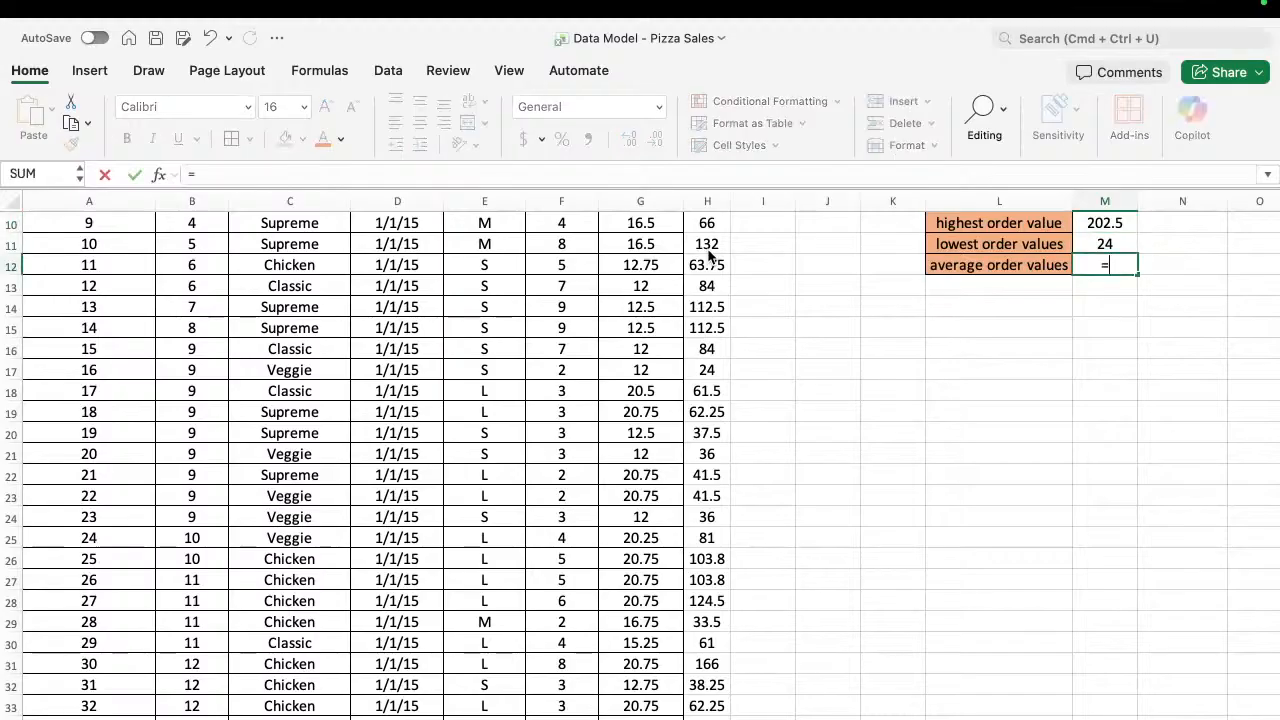
type("ag")
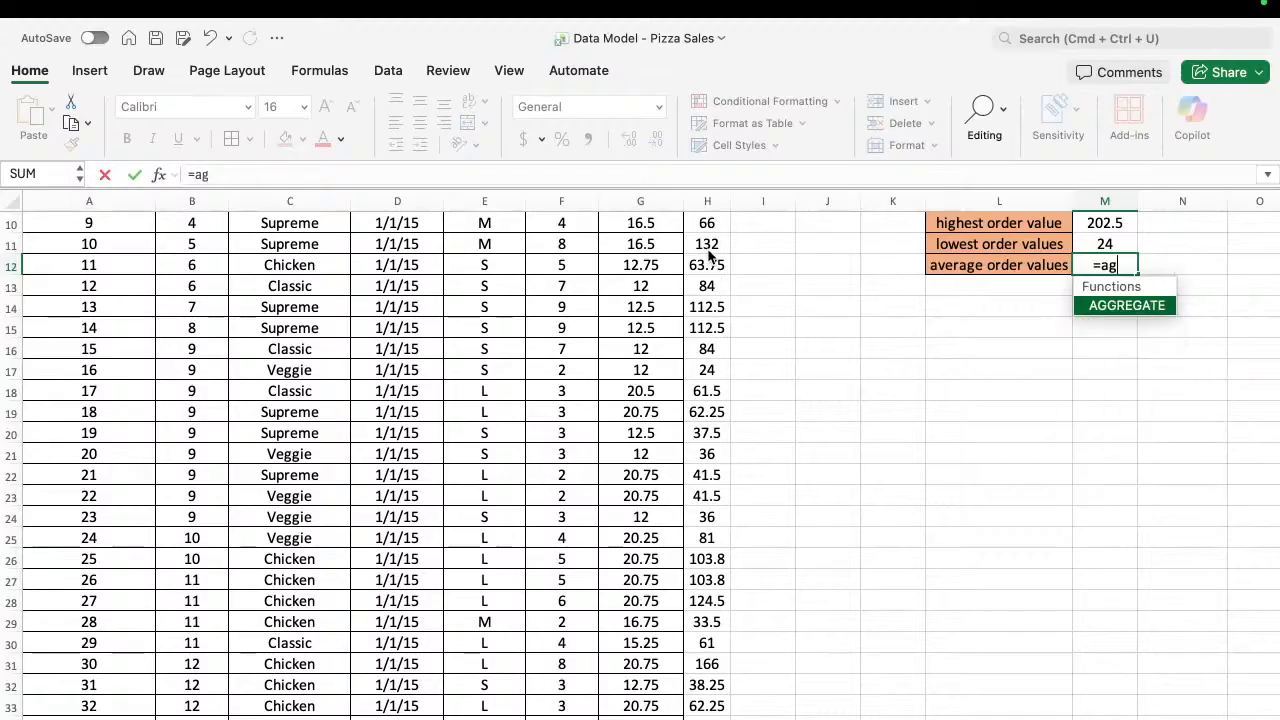
key("BackSpace")
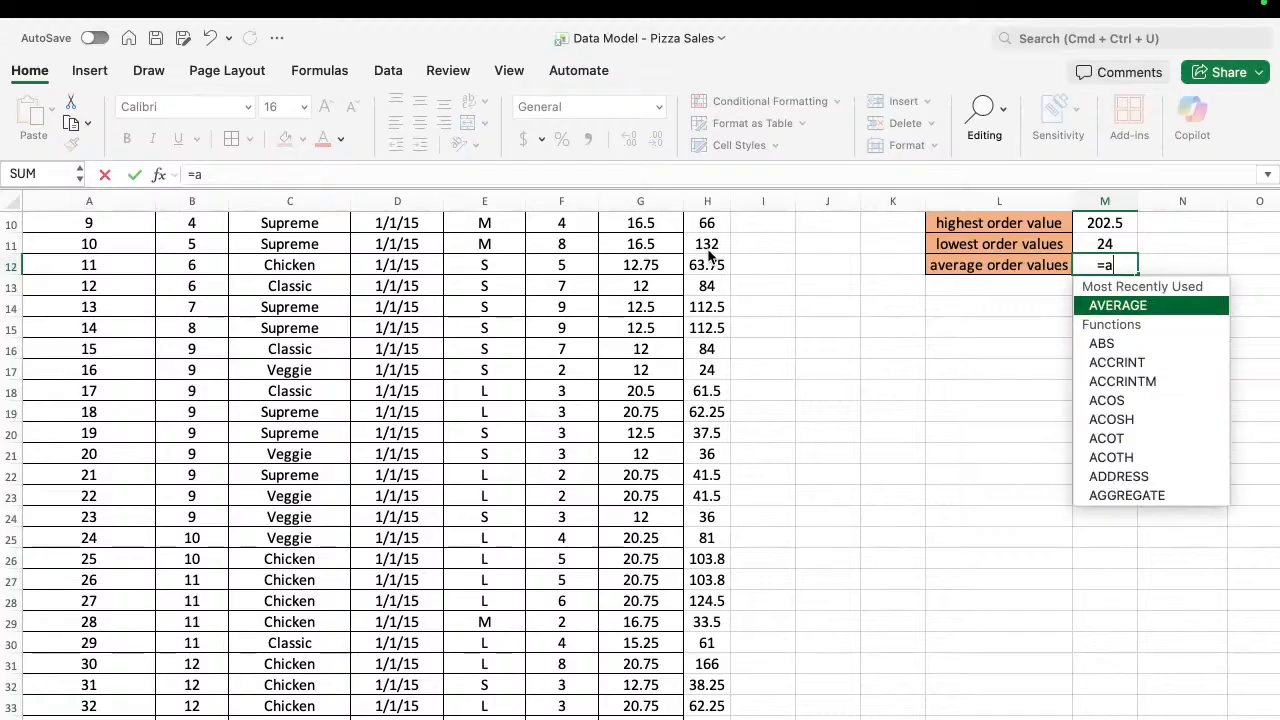
type("v")
key("Tab")
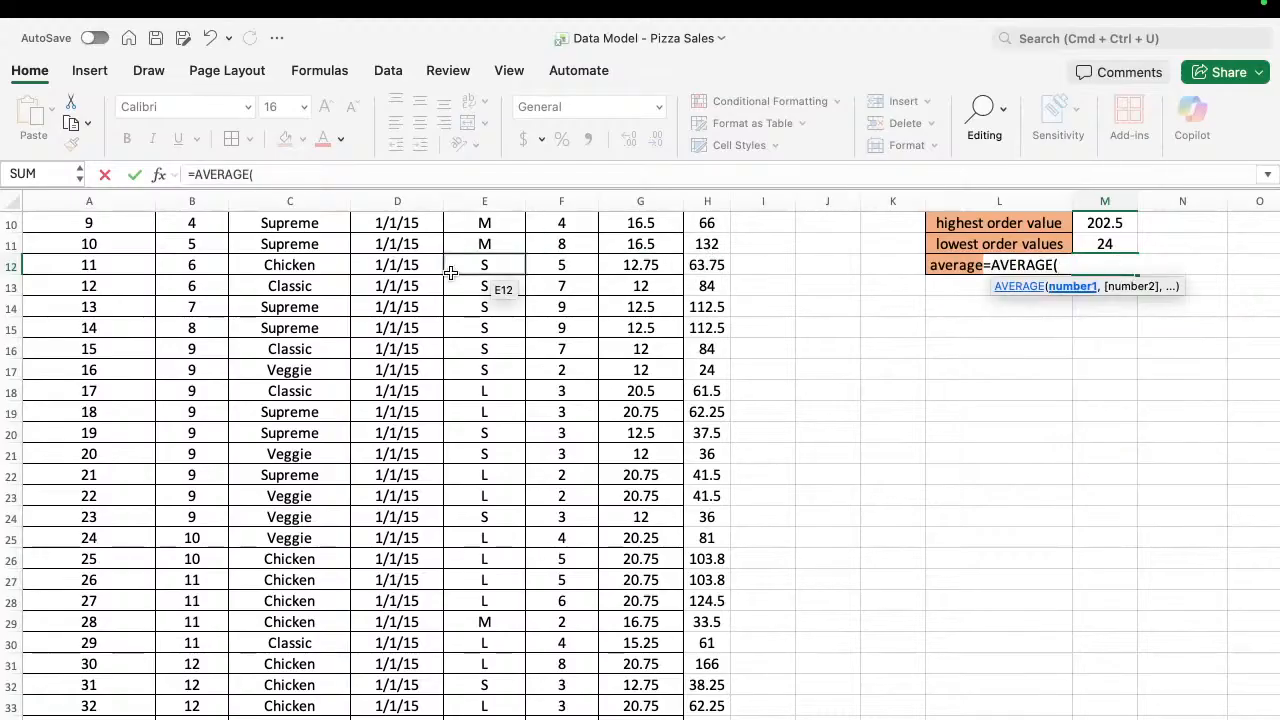
left_click(705, 368)
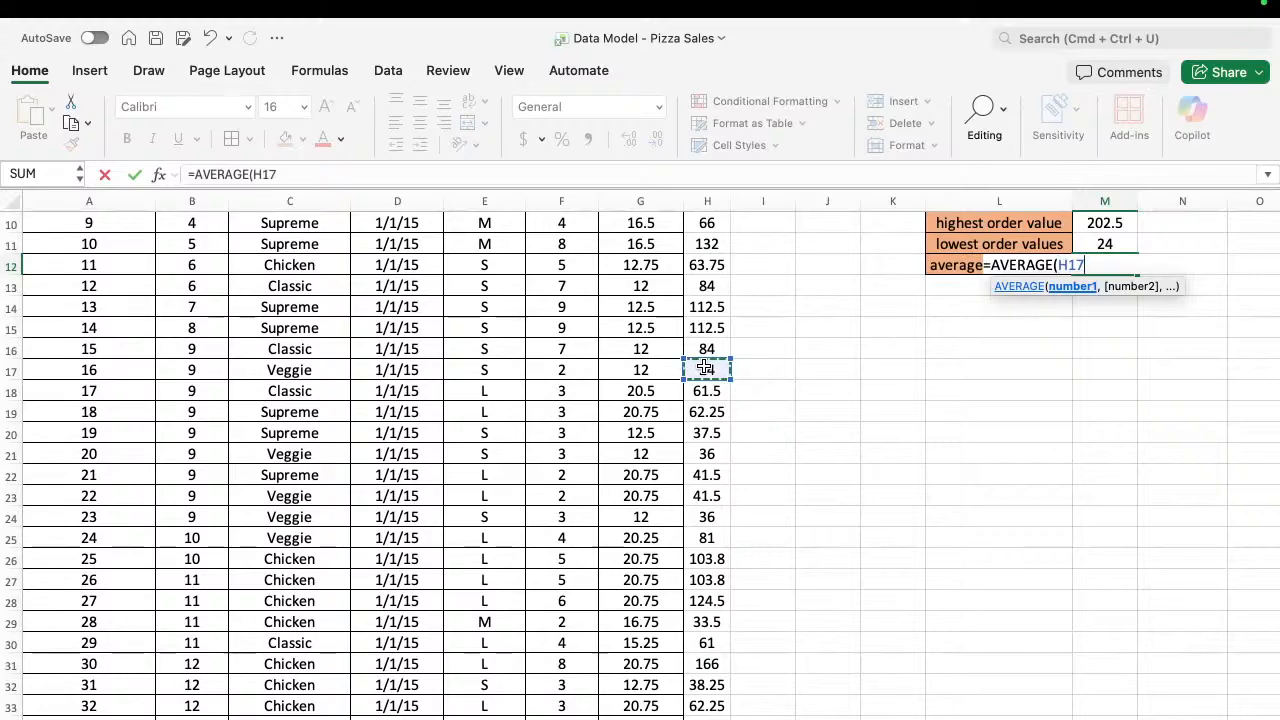
key("ctrl+Up")
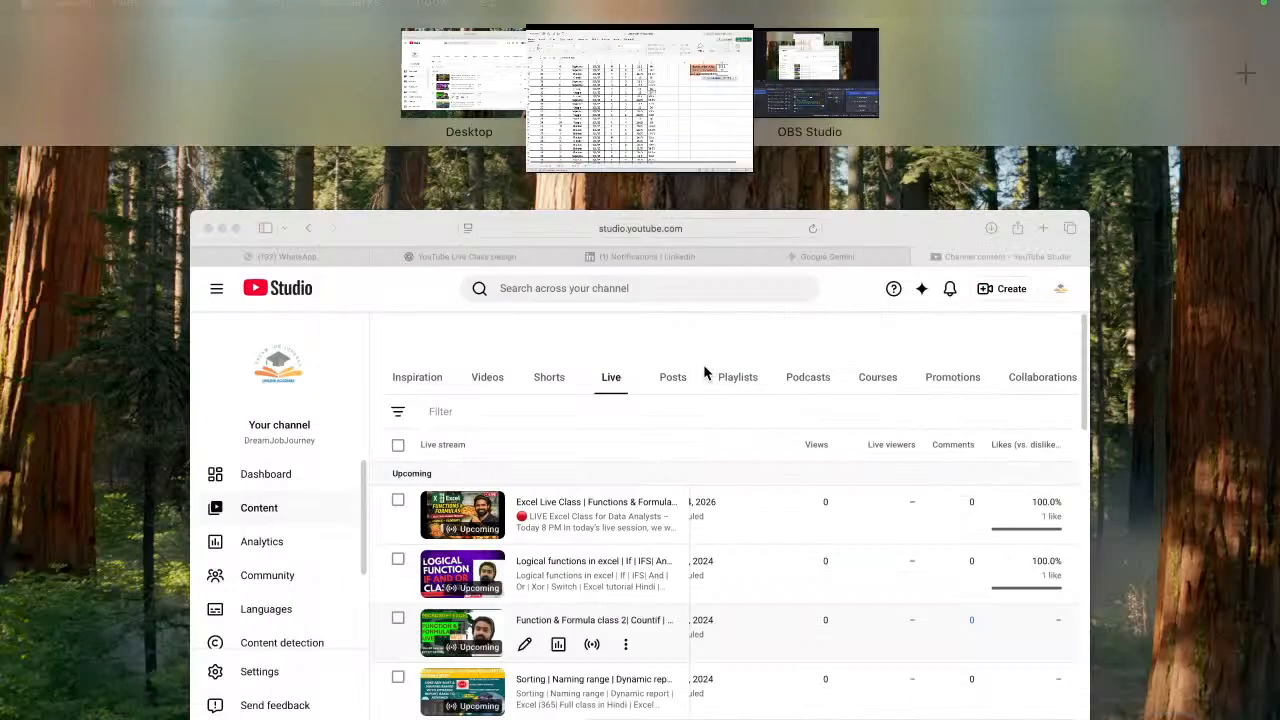
left_click(667, 70)
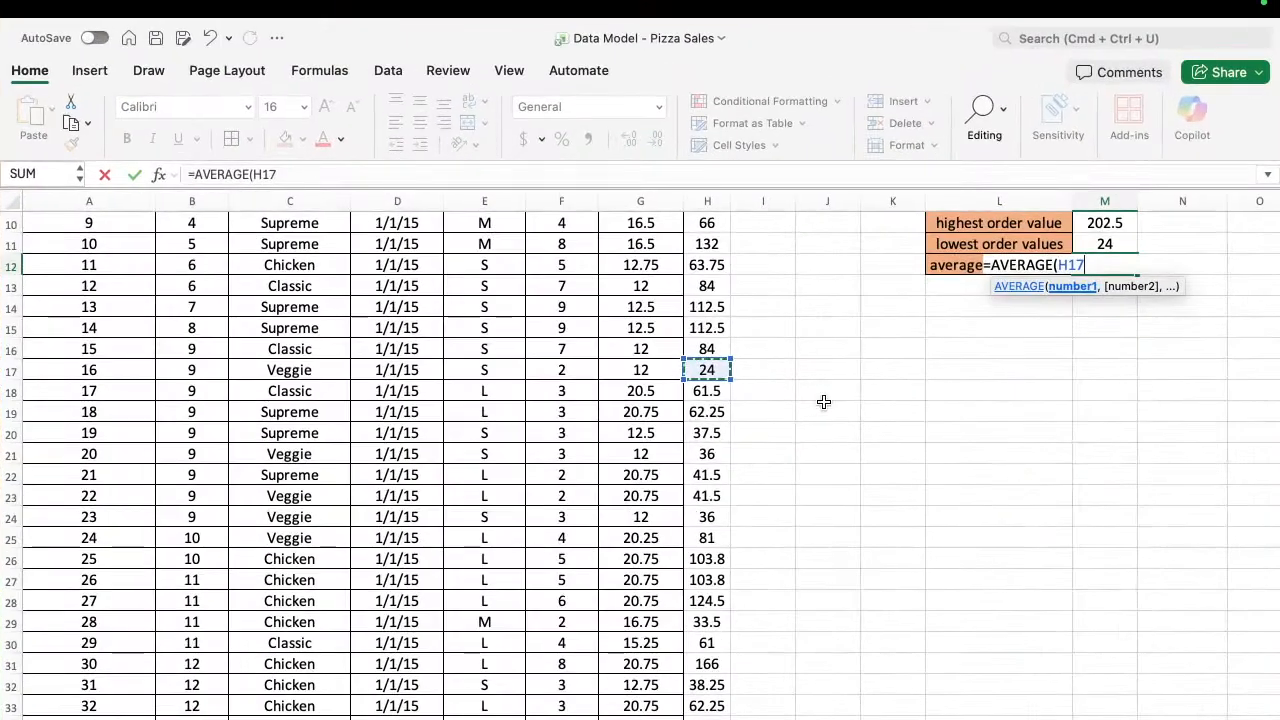
key("ctrl+Up")
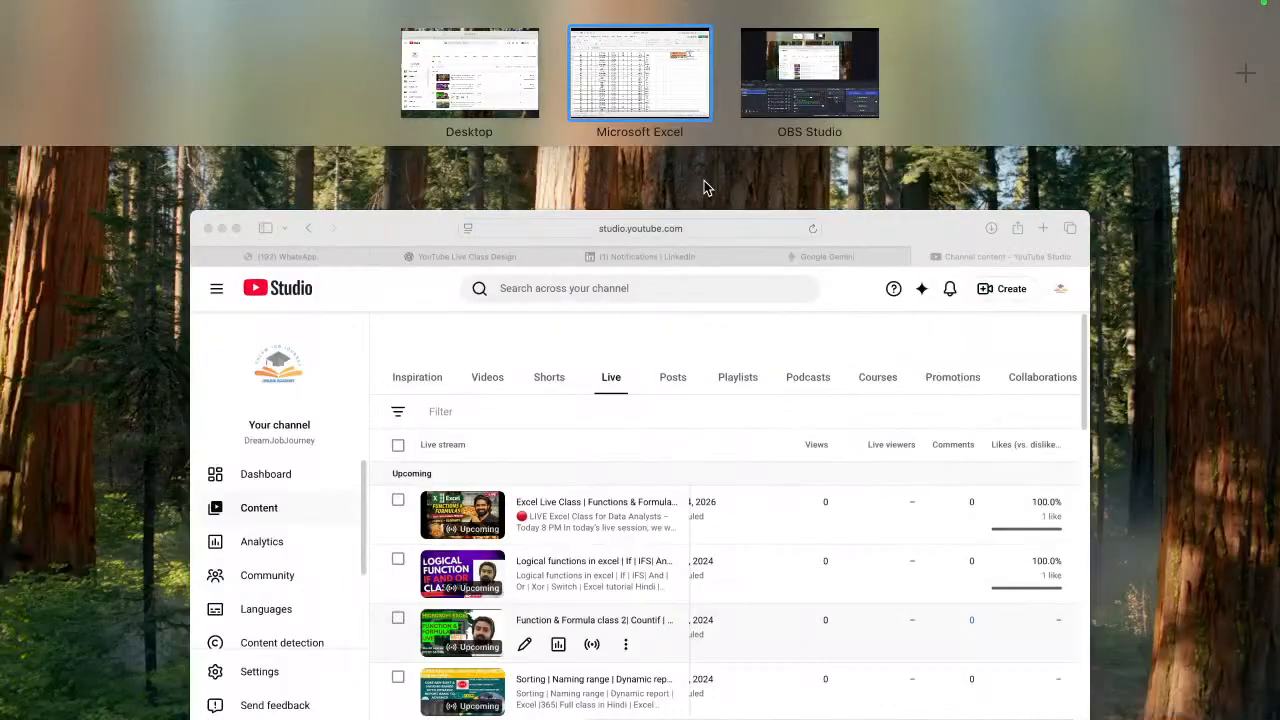
left_click(690, 100)
Complete the average order value formula in M12 with the Total column range as =AVERAGE(H2:H51).
left_click(733, 312)
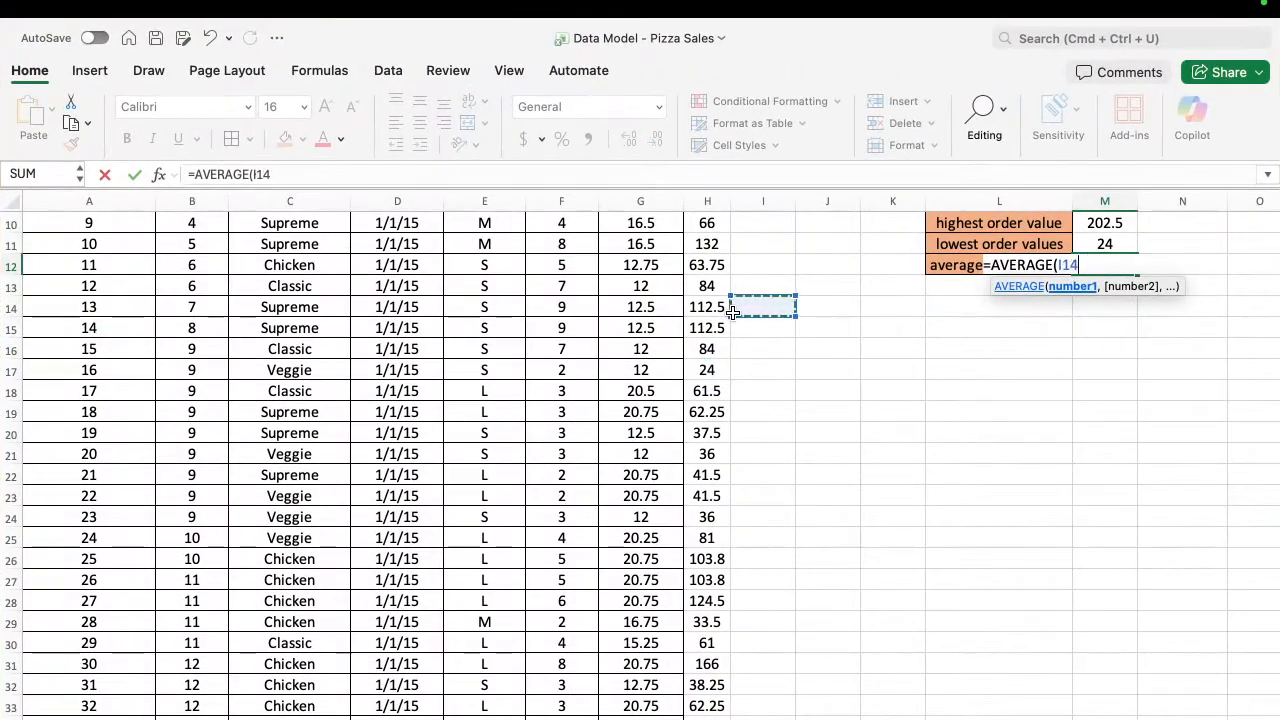
key("Left")
key("shift+Up")
key("shift+Up")
key("shift+Up")
key("Up")
key("Up")
key("Up")
key("Up")
key("Up")
key("Up")
key("Up")
key("Up")
key("Up")
key("Up")
key("Up")
key("Up")
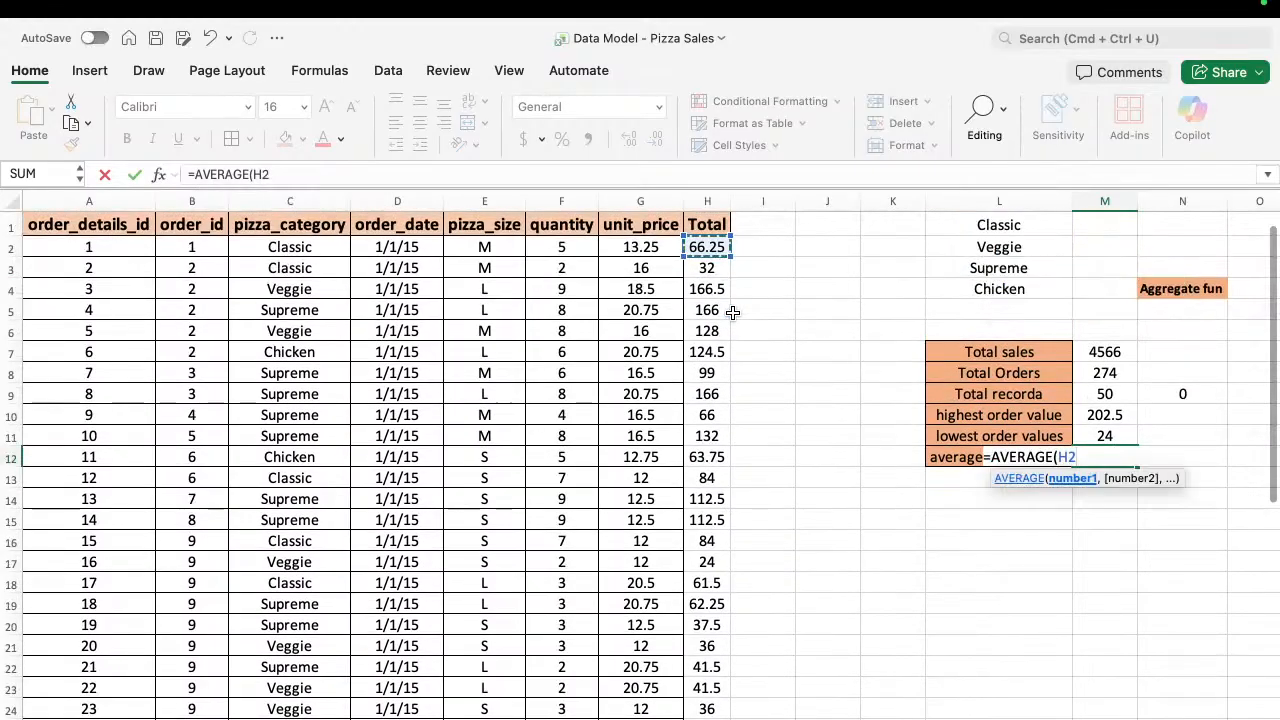
key("super+shift+Down")
type(")")
key("Return")
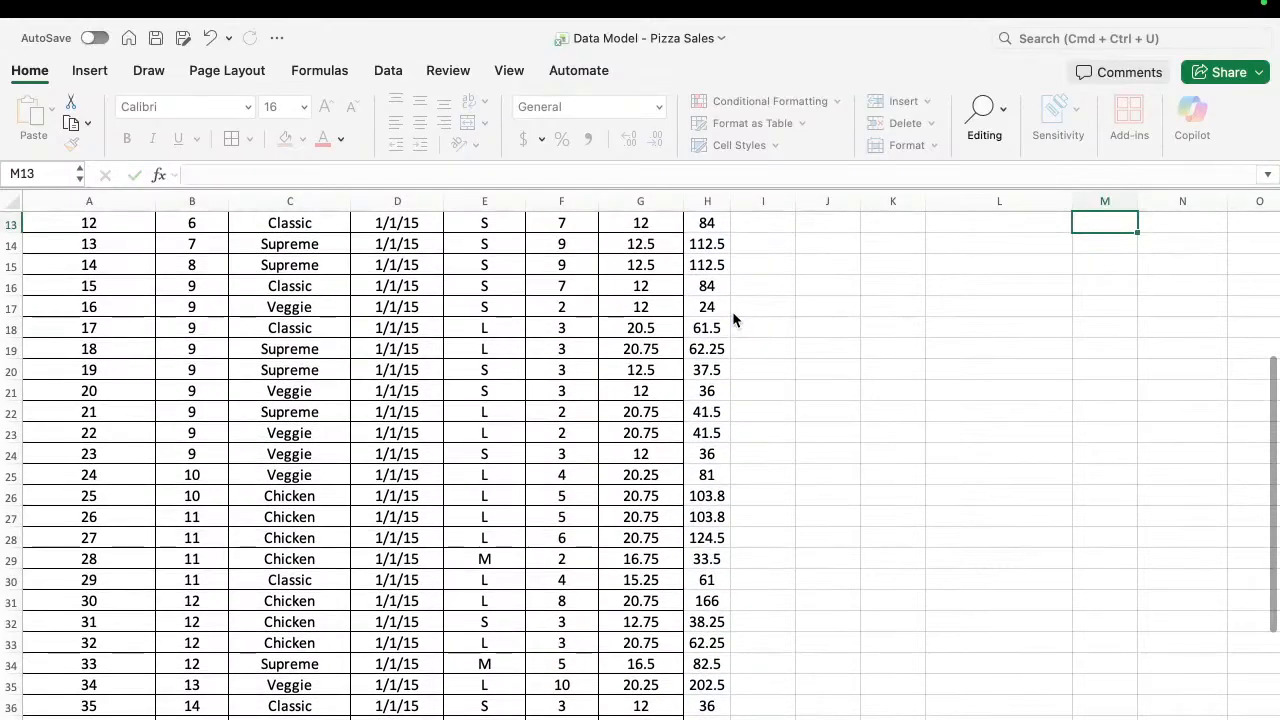
Note the functions beside the first three summary values: sum in N7, sum in N8, and countA in N9 replacing the COUNT formula.
scroll(972, 361, "up", 3)
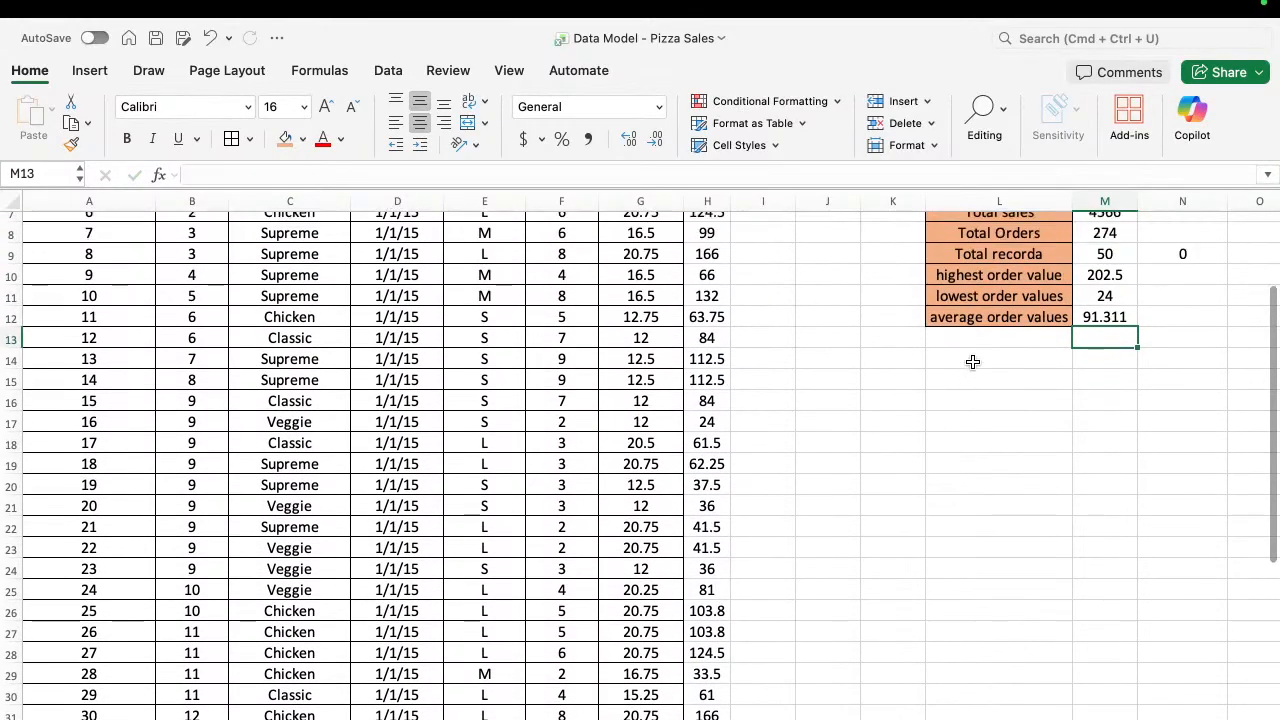
scroll(972, 361, "up", 1)
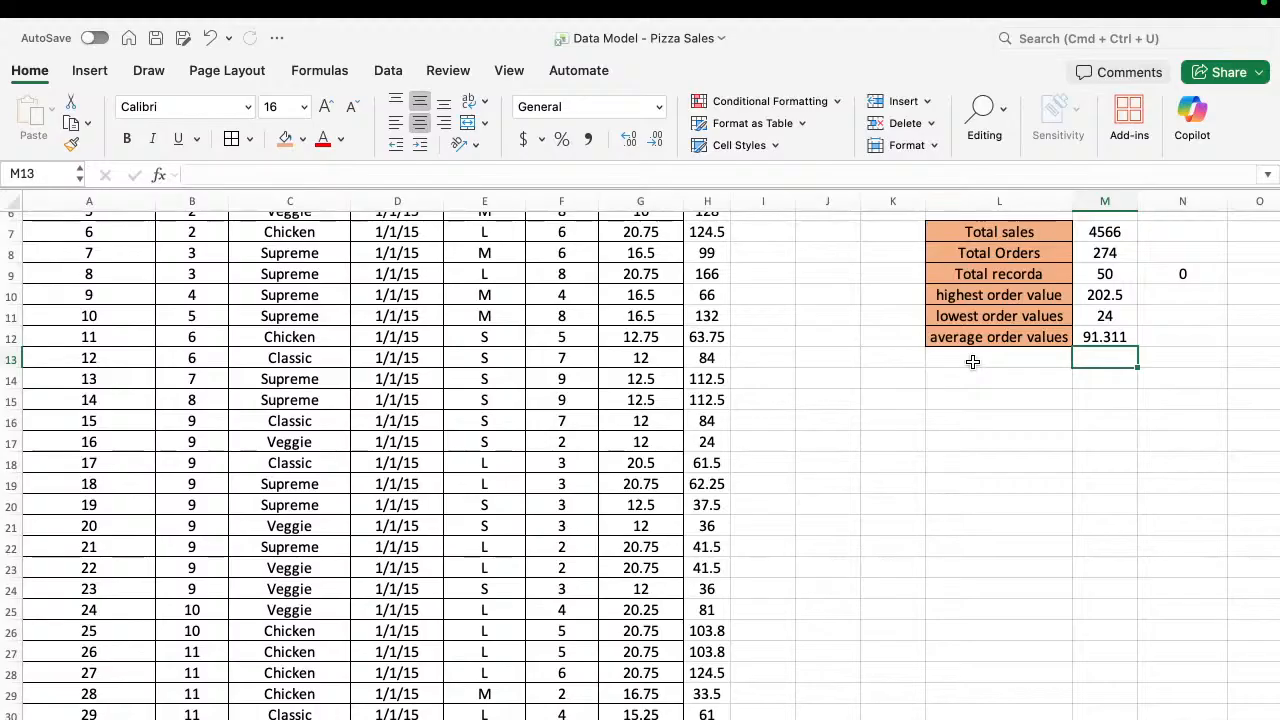
scroll(1144, 385, "right", 5)
scroll(1144, 385, "up", 2)
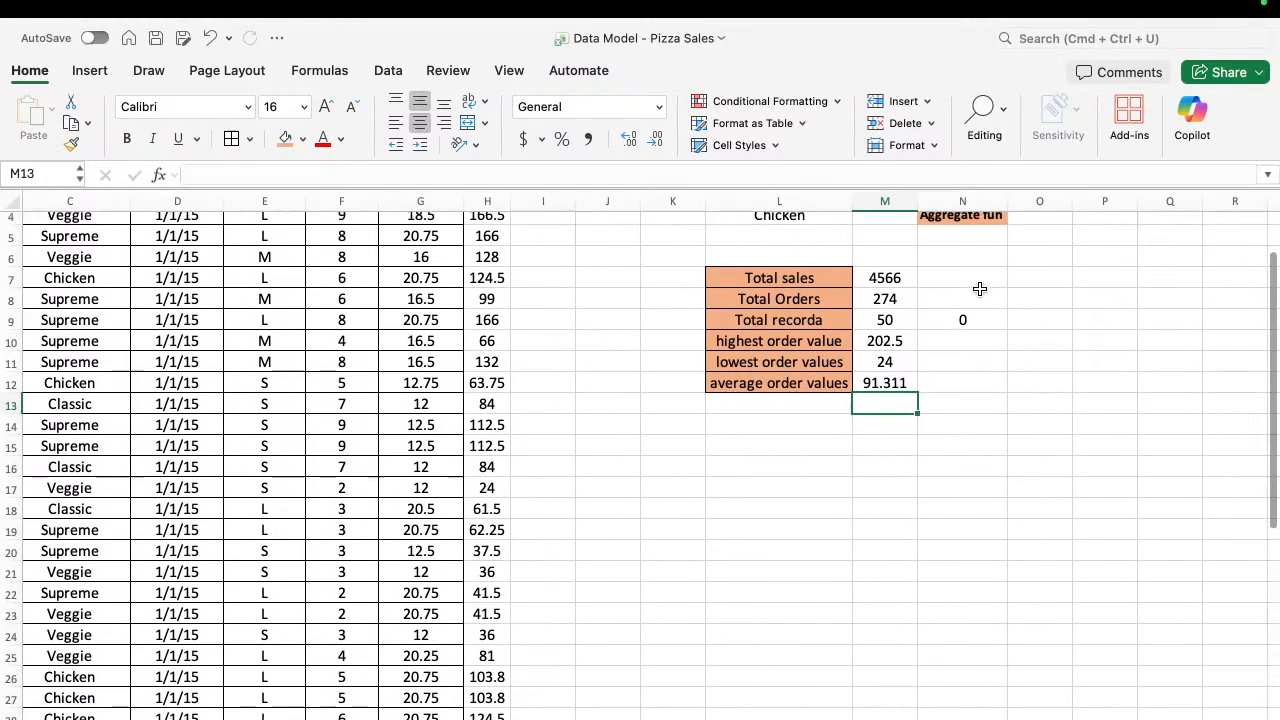
left_click(973, 282)
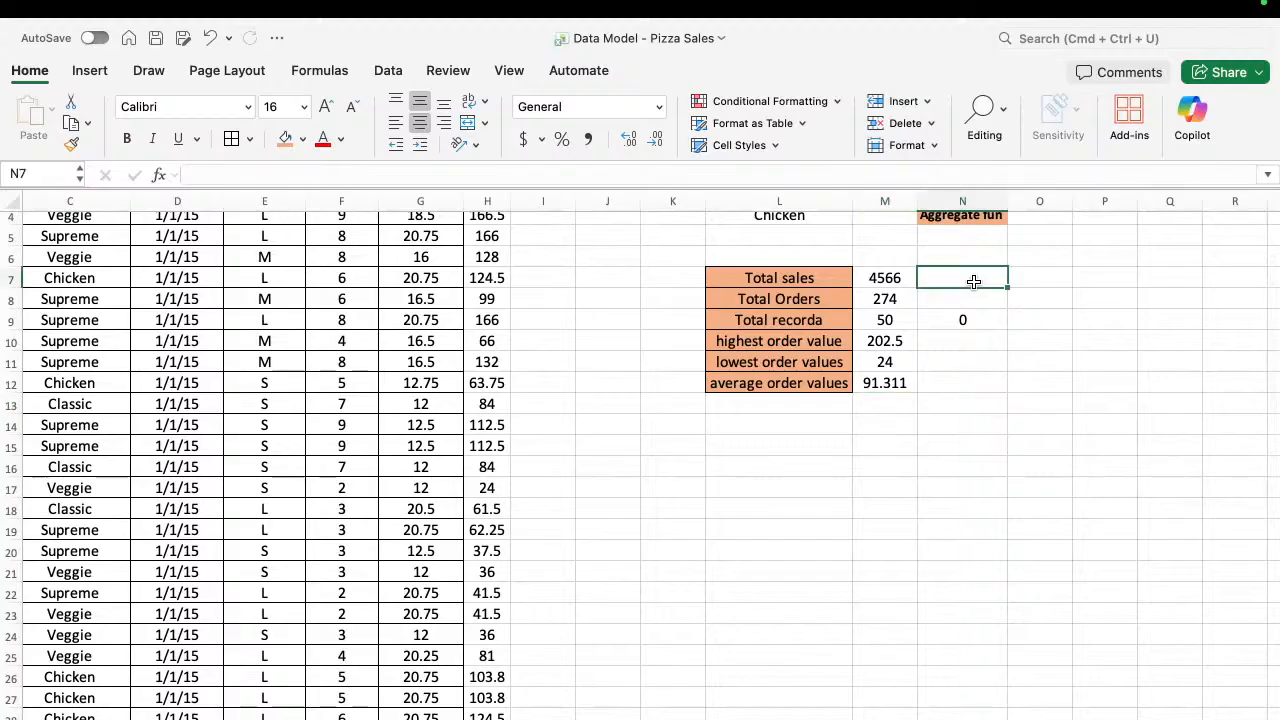
type("sum")
key("Return")
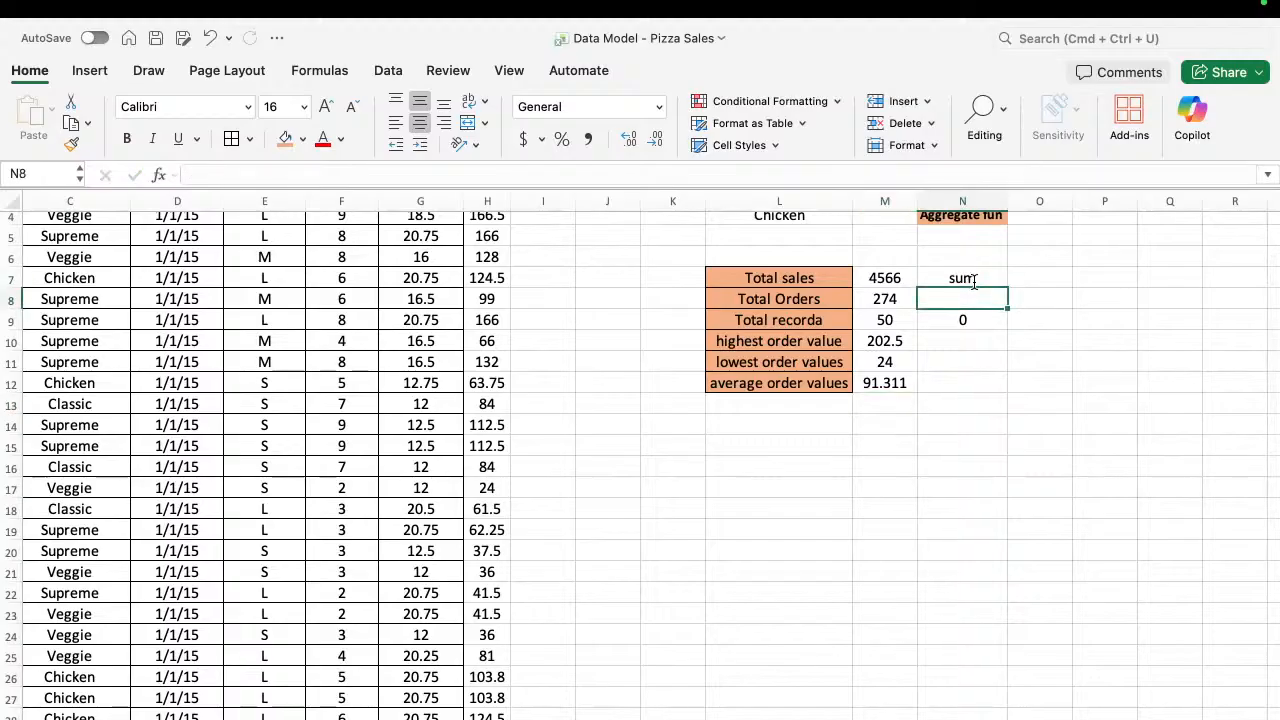
type("sum")
key("Return")
type("co")
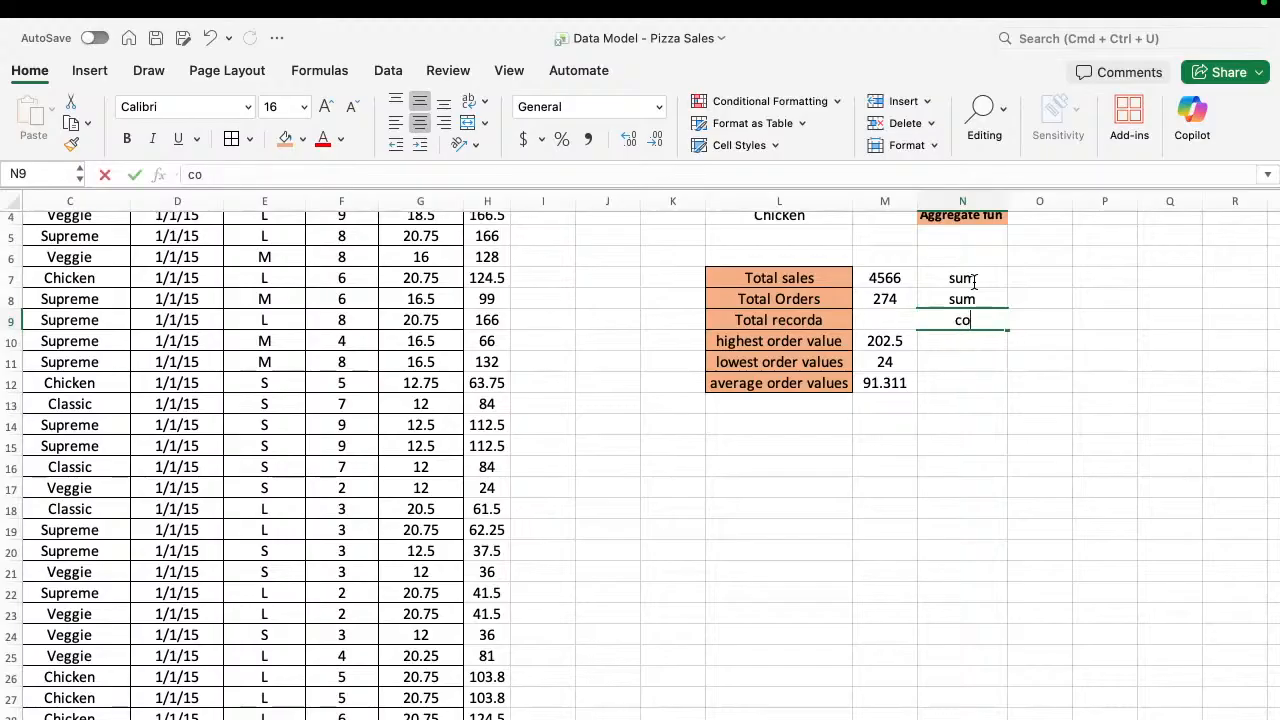
type("unt")
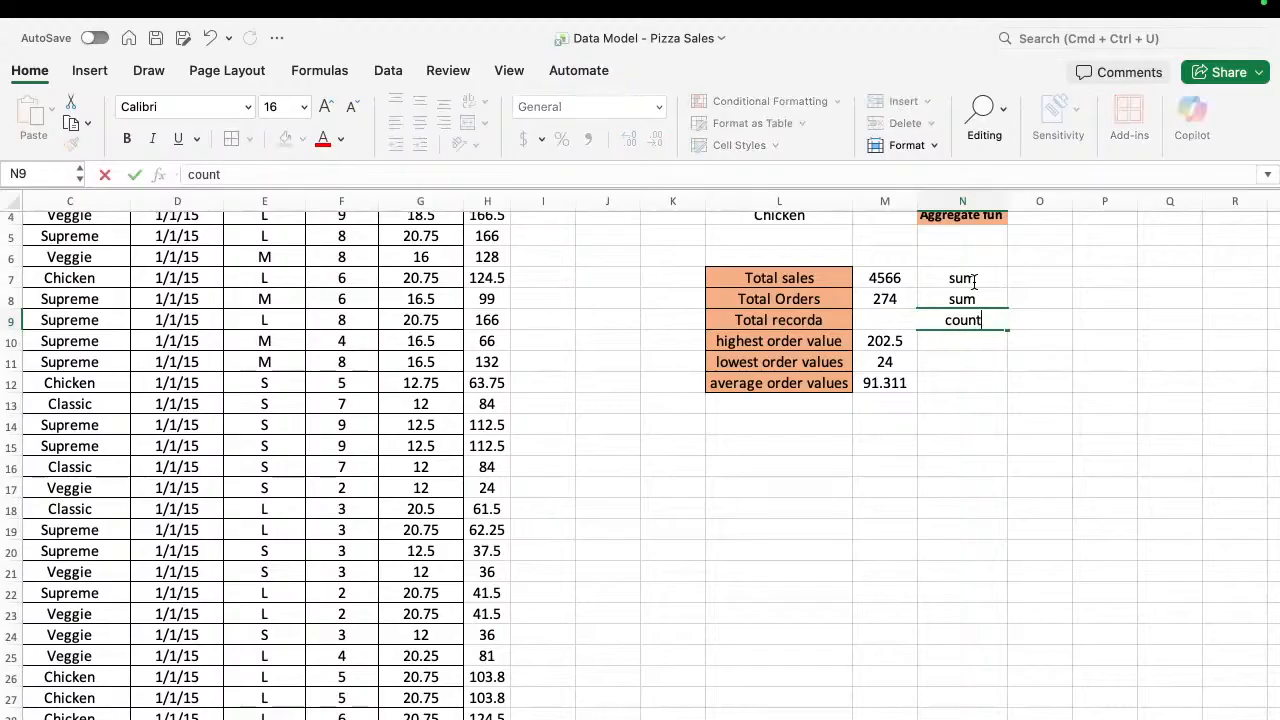
type("A")
key("Return")
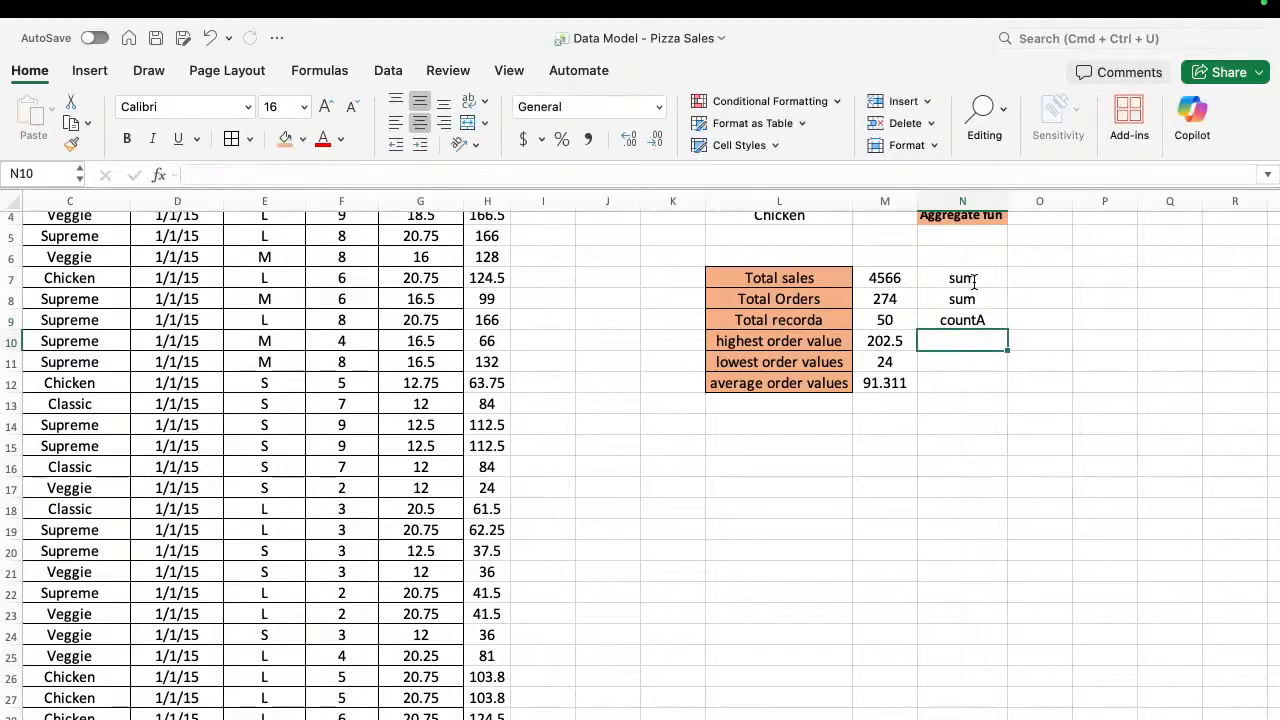
Note the functions beside the order value results: max in N10, min in N11 and avg in N12.
type("max")
key("Return")
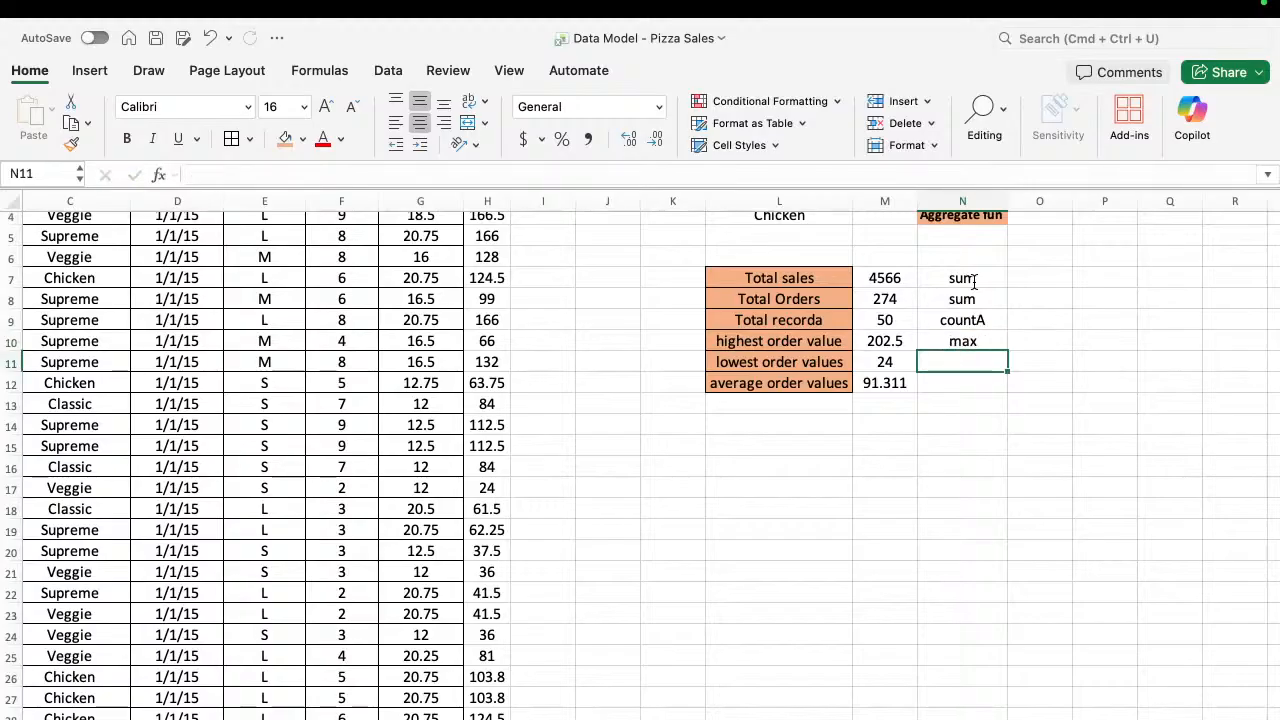
type("min")
key("Return")
type("avg")
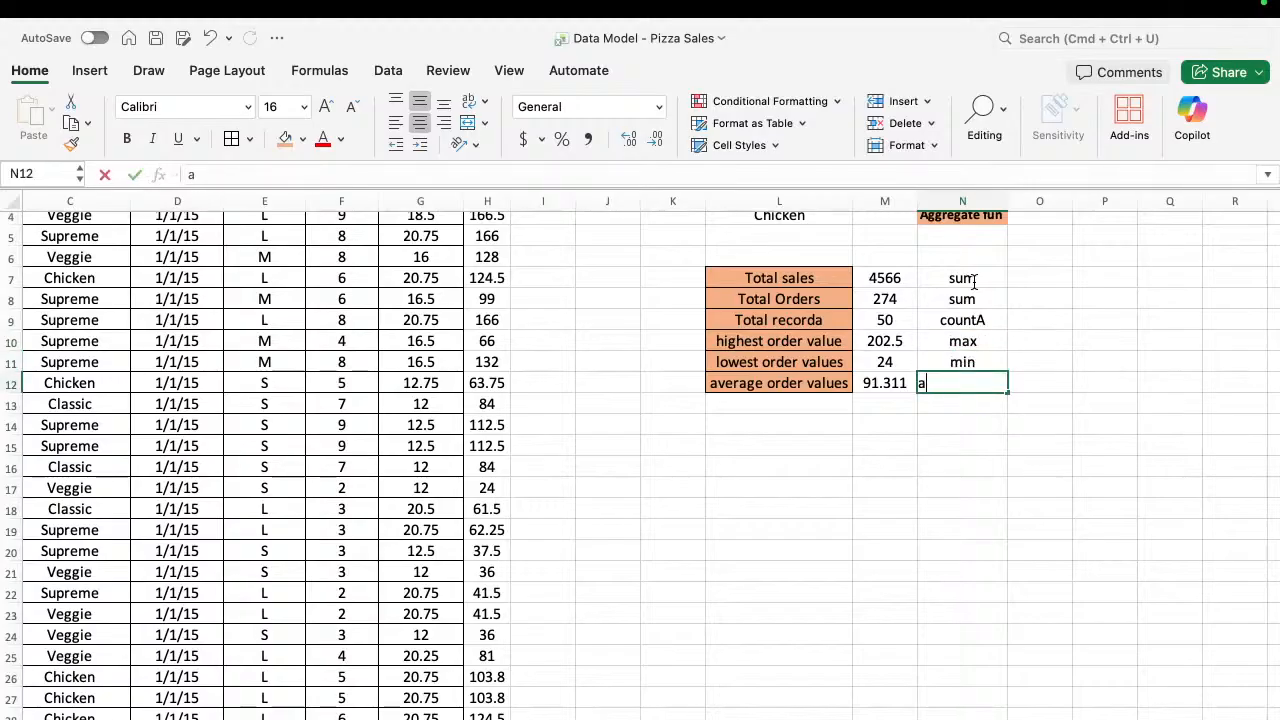
key("Return")
key("Up")
key("Up")
key("Up")
key("Up")
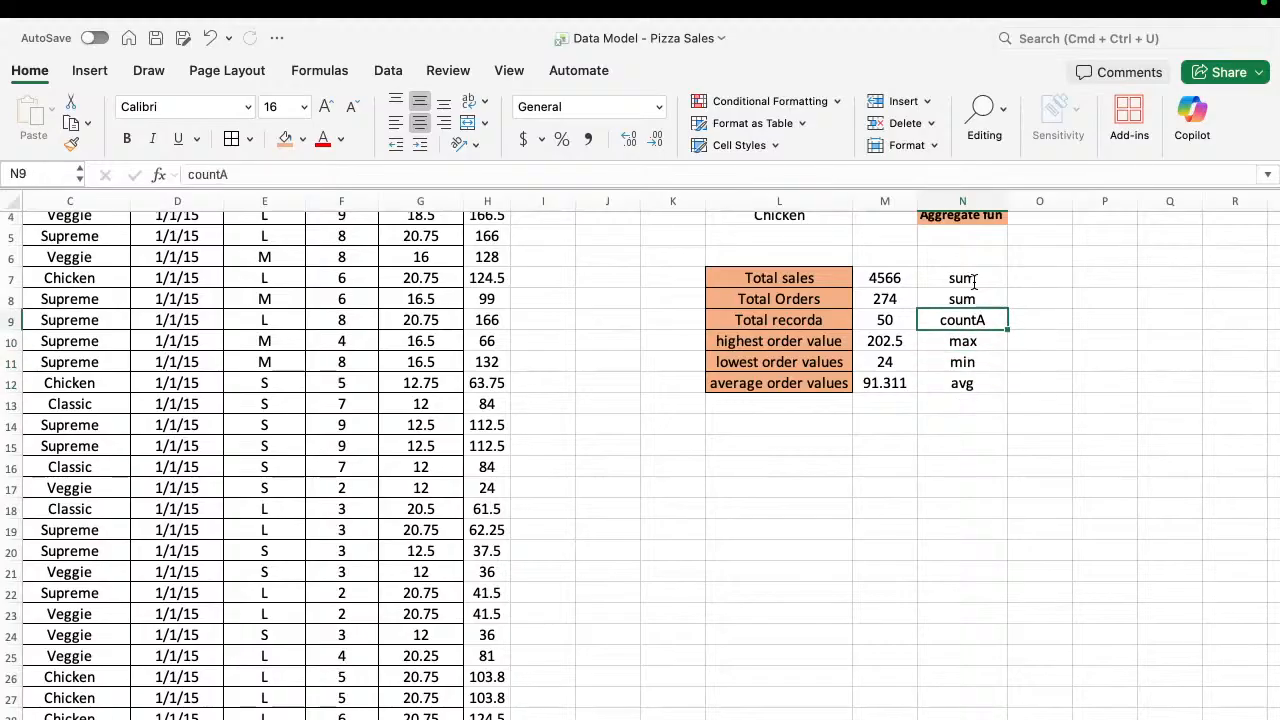
key("Right")
key("Right")
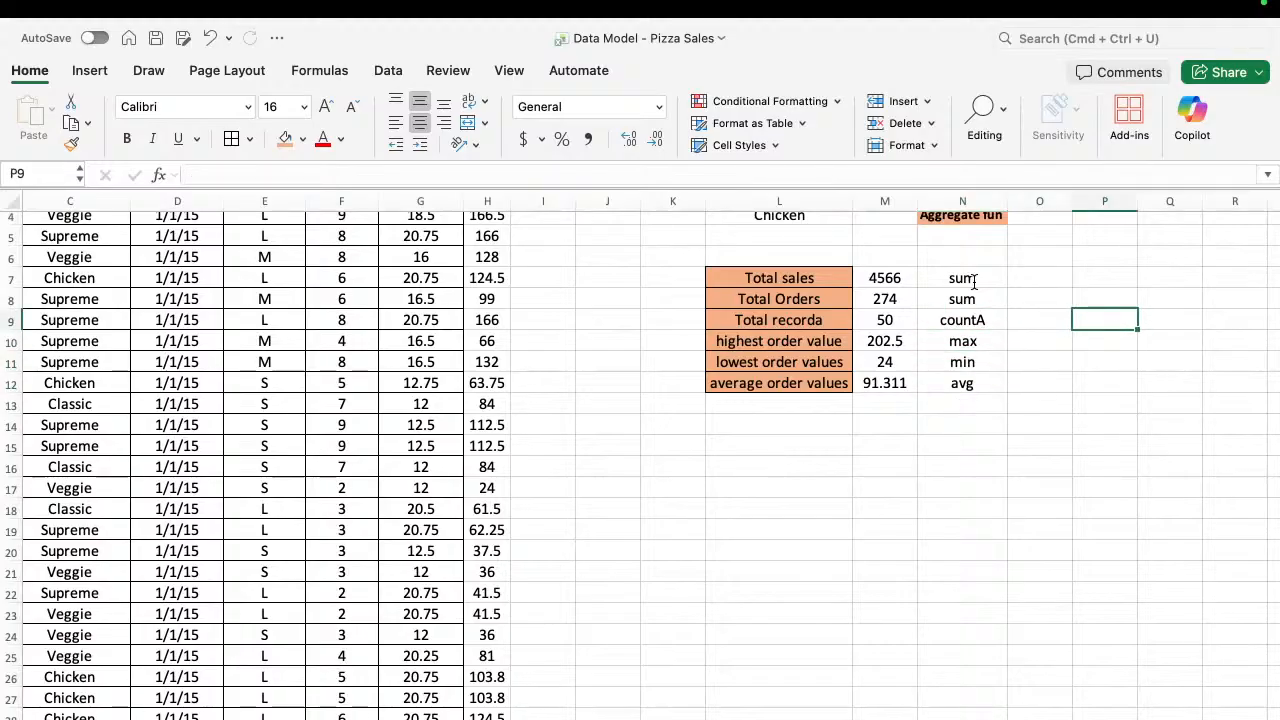
Add the comparison headings count in P7 and countA in Q7.
key("Up")
key("Up")
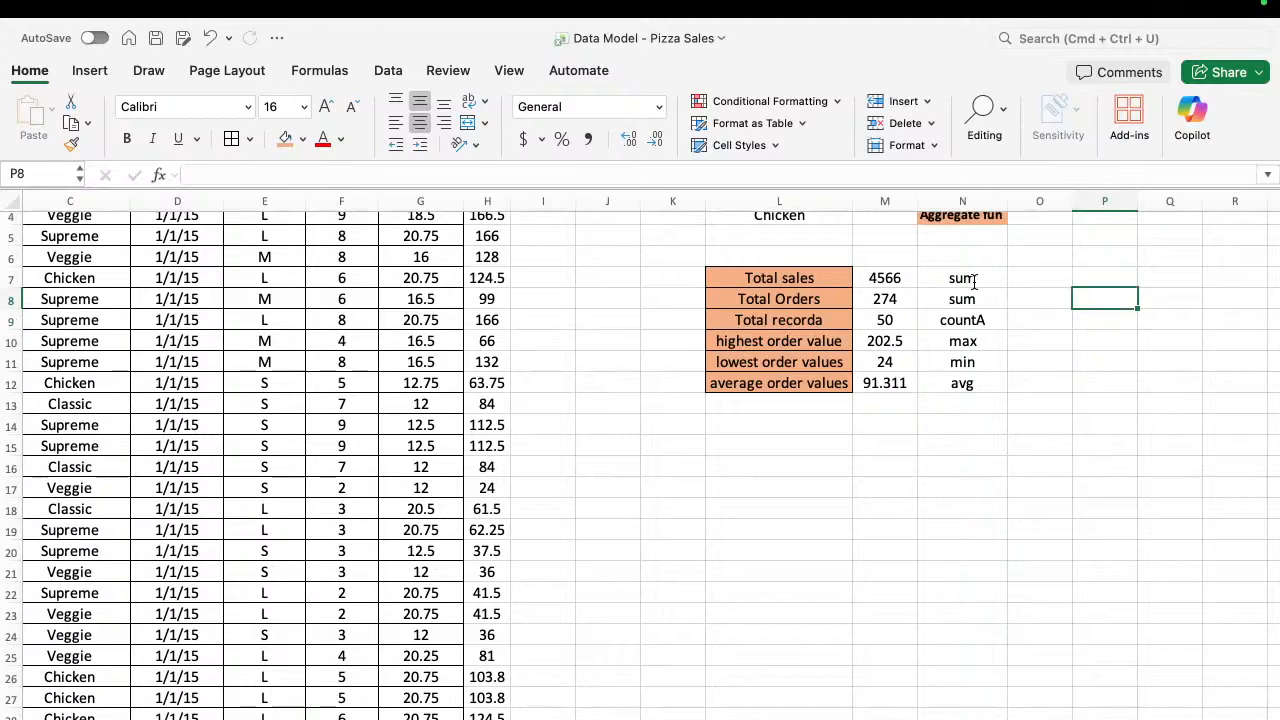
type("coun")
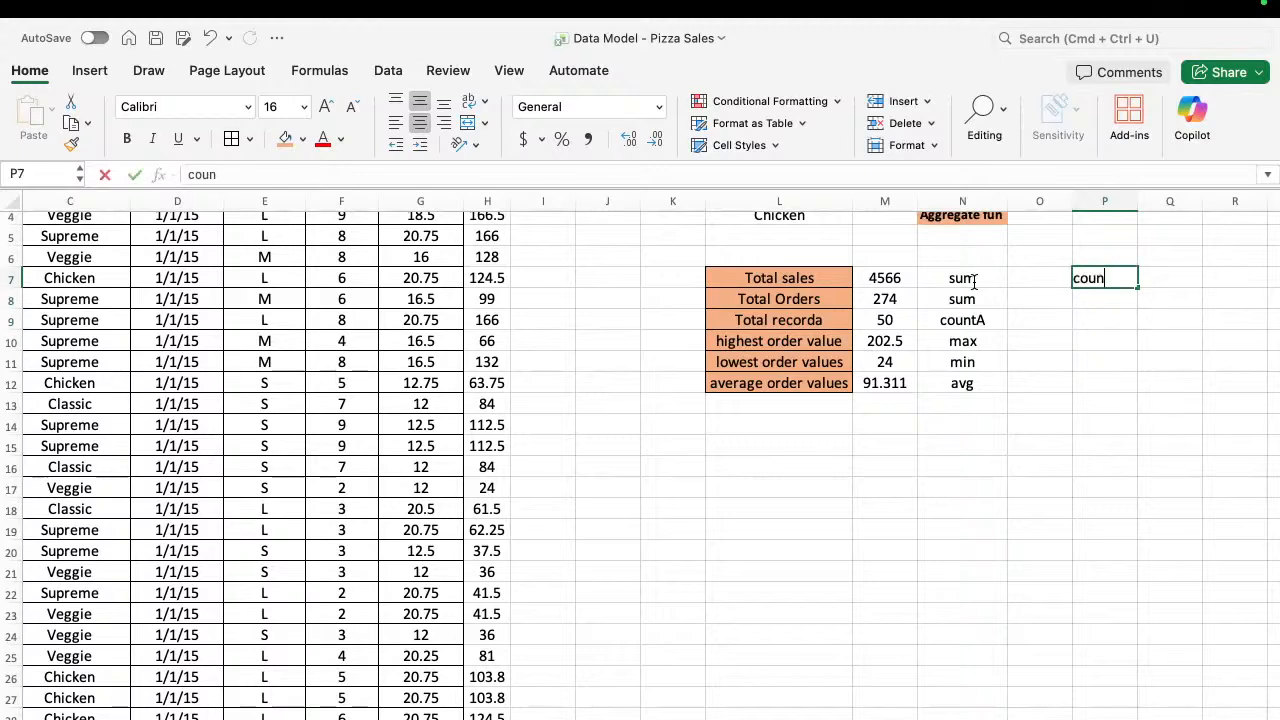
type("t")
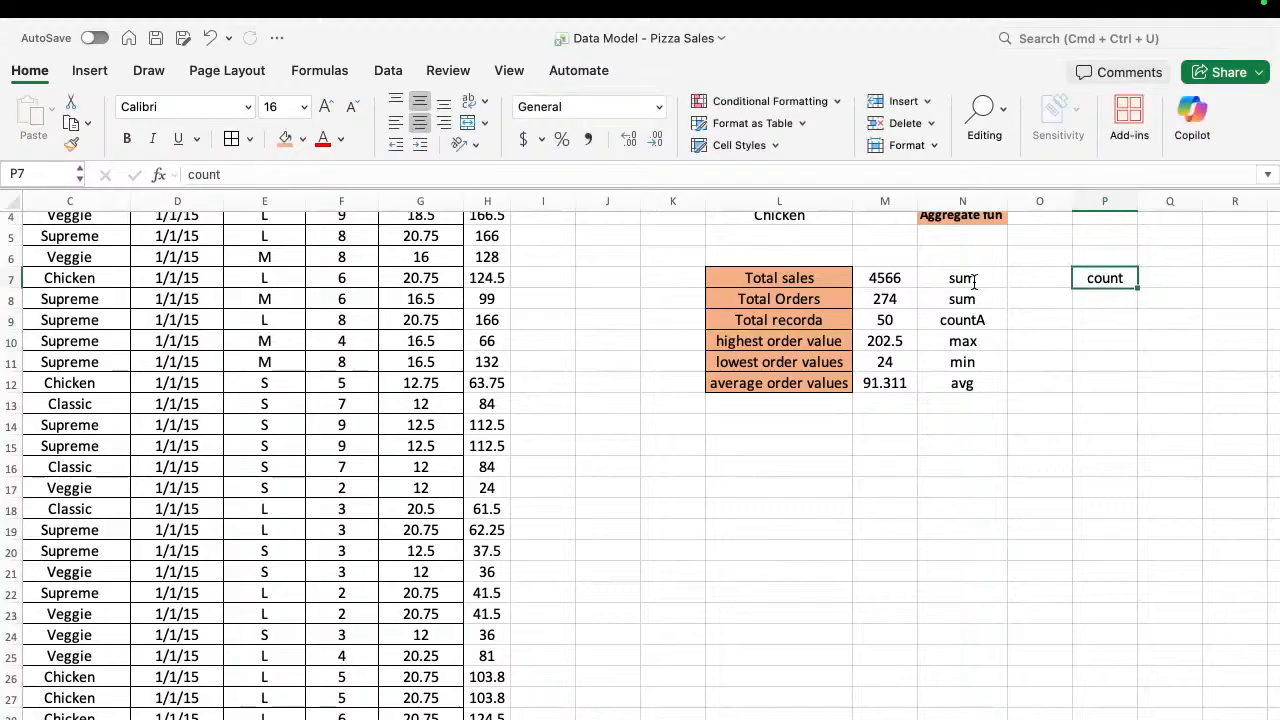
key("Tab")
type("count")
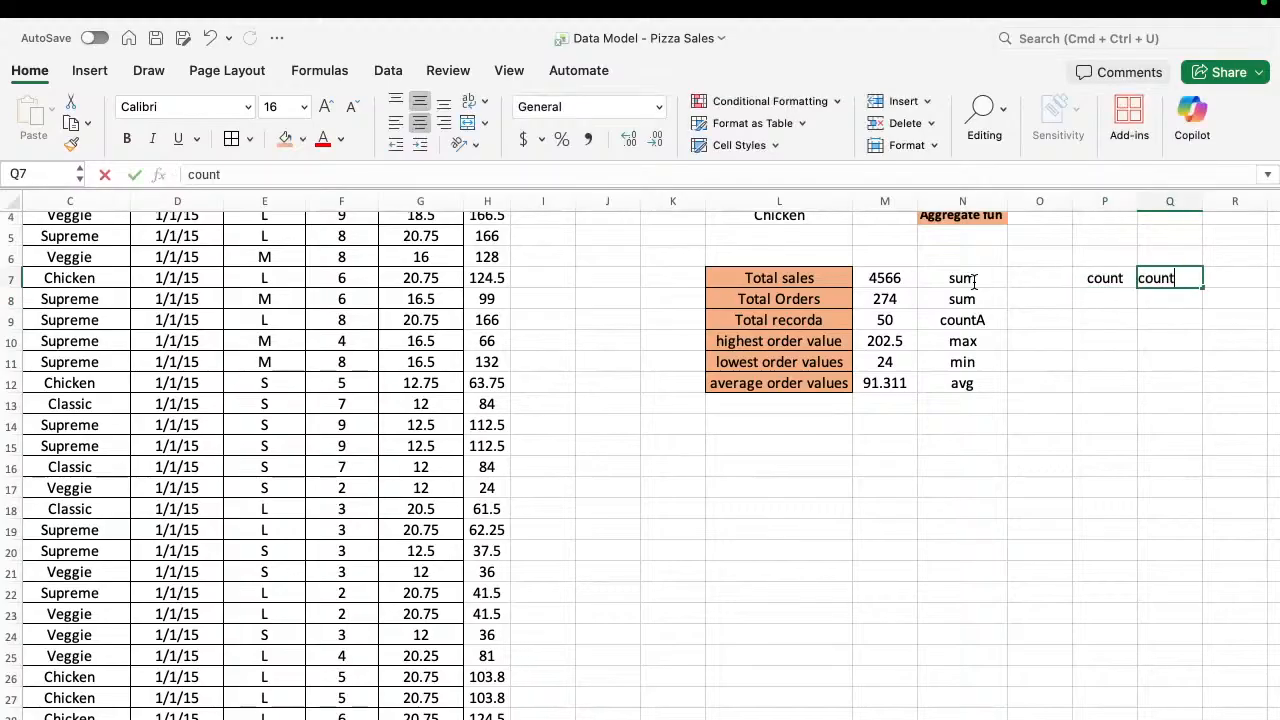
type("A")
key("Return")
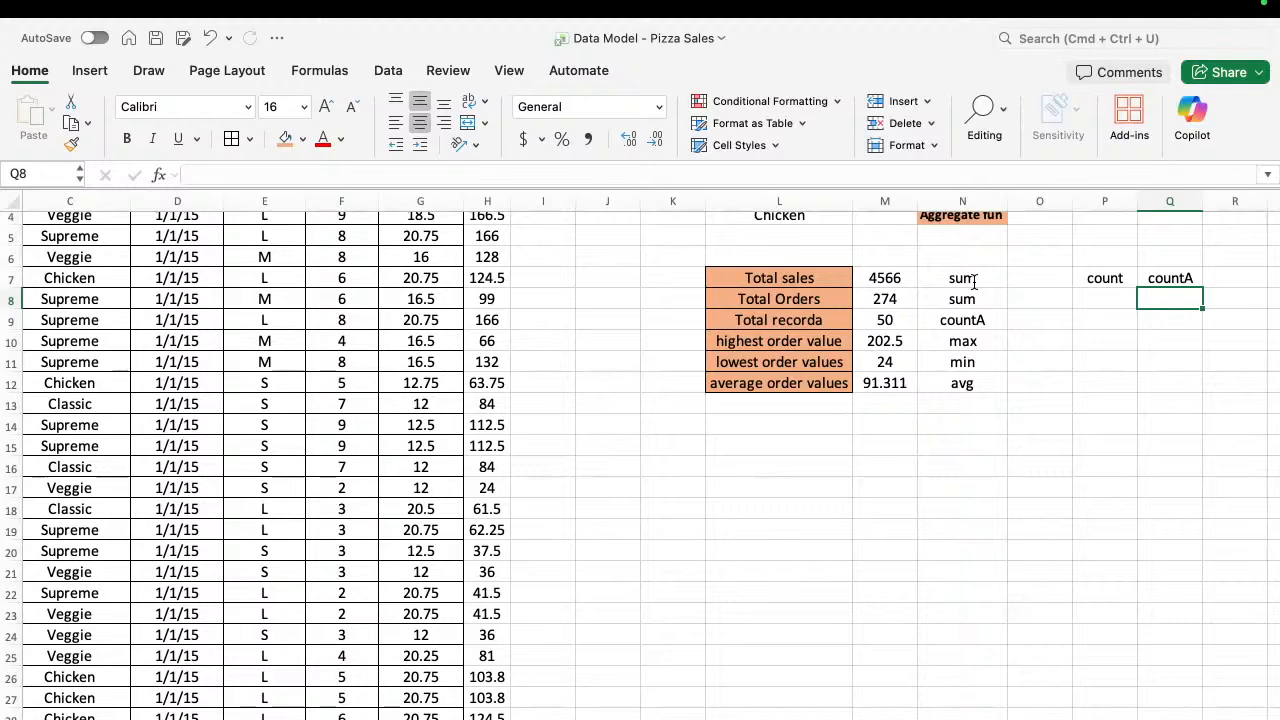
Enter the sample numbers 1, 2 and 3 in cells S4 to S6.
scroll(1113, 307, "up", 2)
scroll(1113, 307, "right", 1)
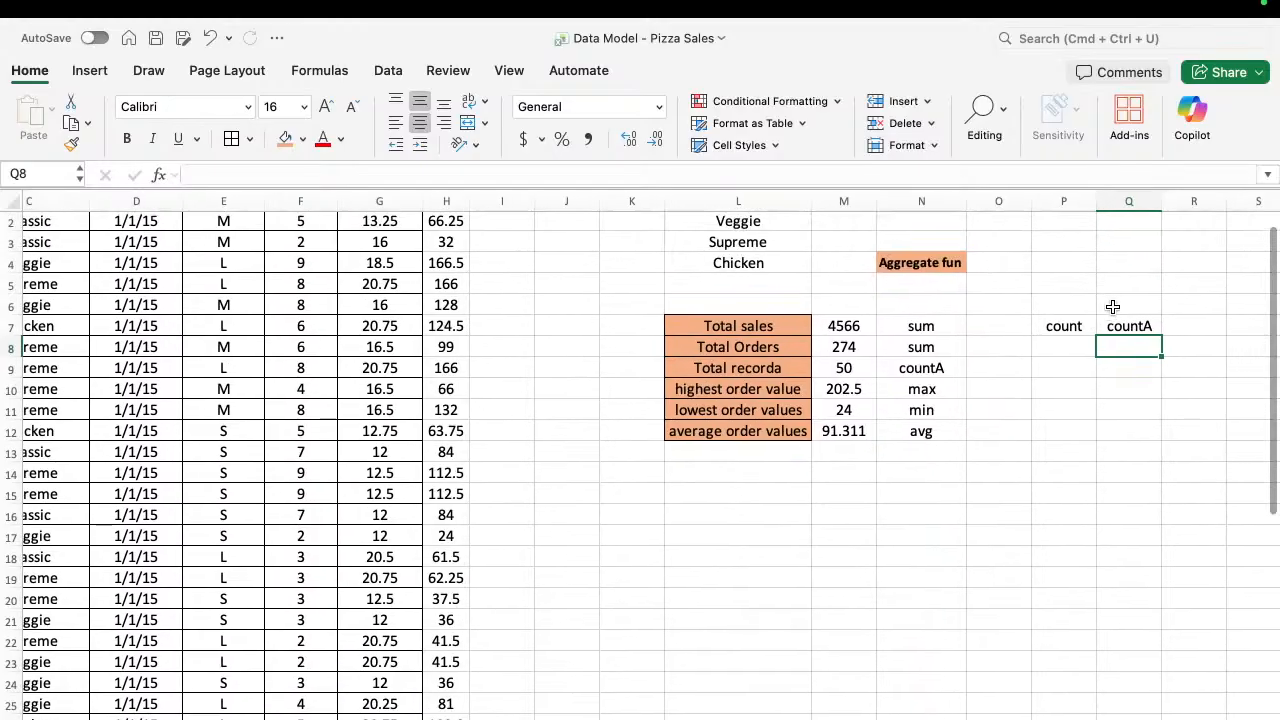
scroll(1113, 307, "right", 3)
scroll(1113, 307, "up", 1)
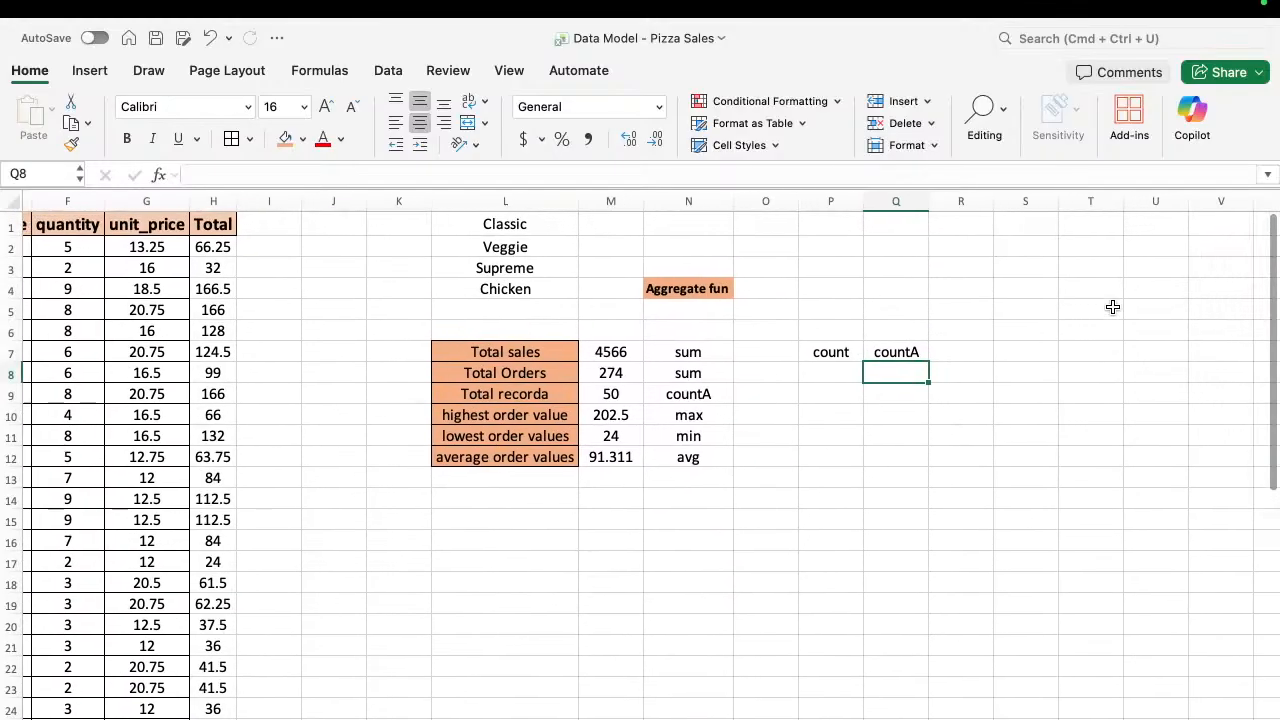
scroll(1113, 307, "right", 2)
left_click(937, 288)
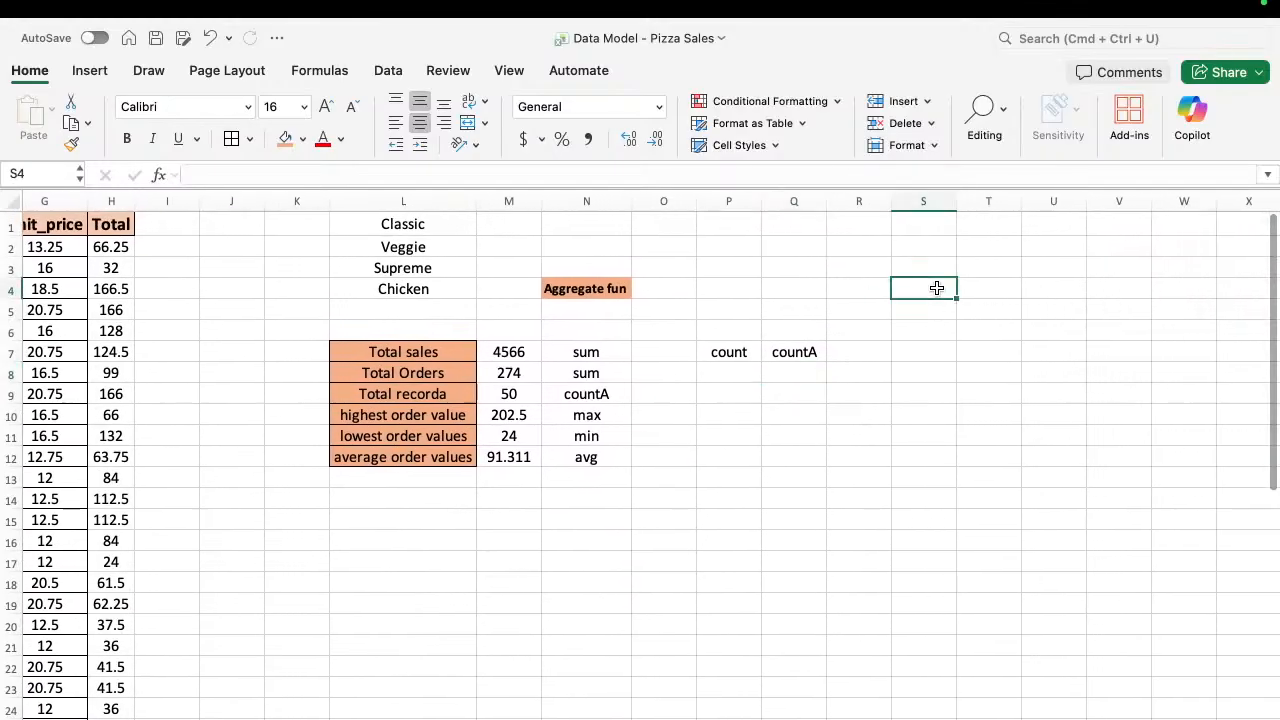
type("1")
key("Return")
type("2")
key("Return")
type("3")
key("Return")
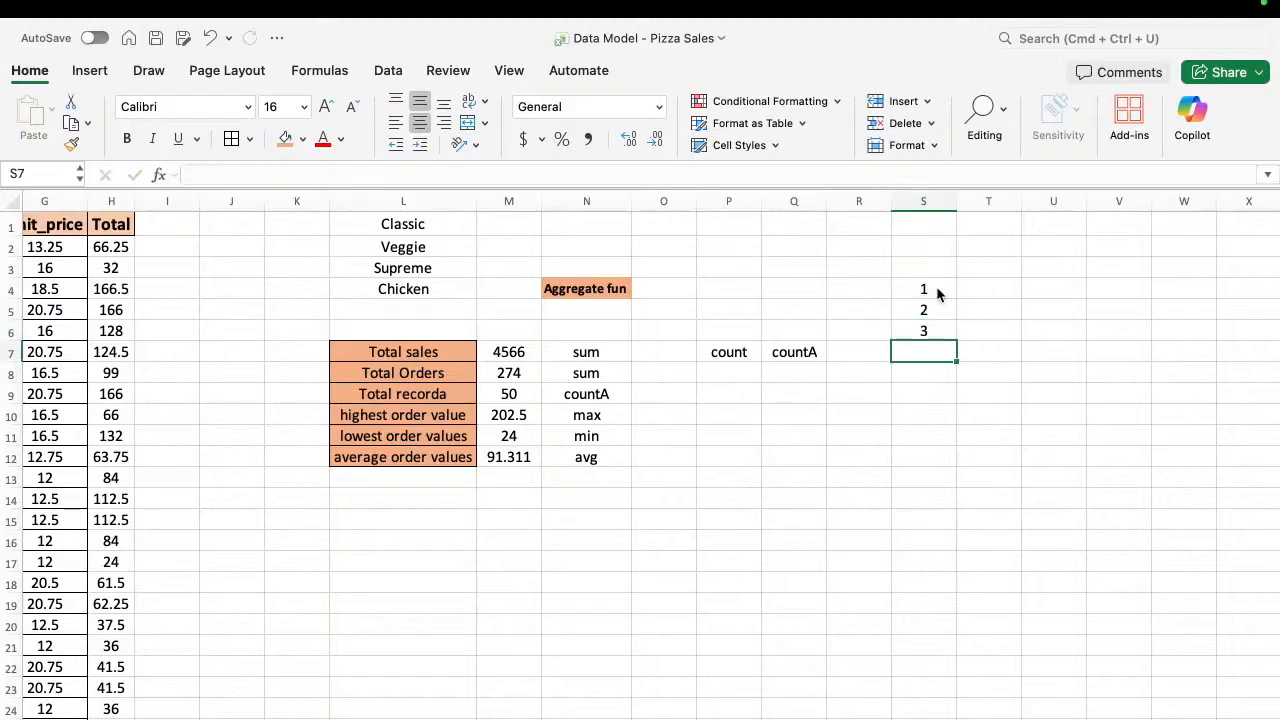
Leave S7 blank and enter the sample numbers 4, 5 and 6 in S8 to S10.
key("Return")
type("4")
key("Return")
type("5")
key("Return")
type("6")
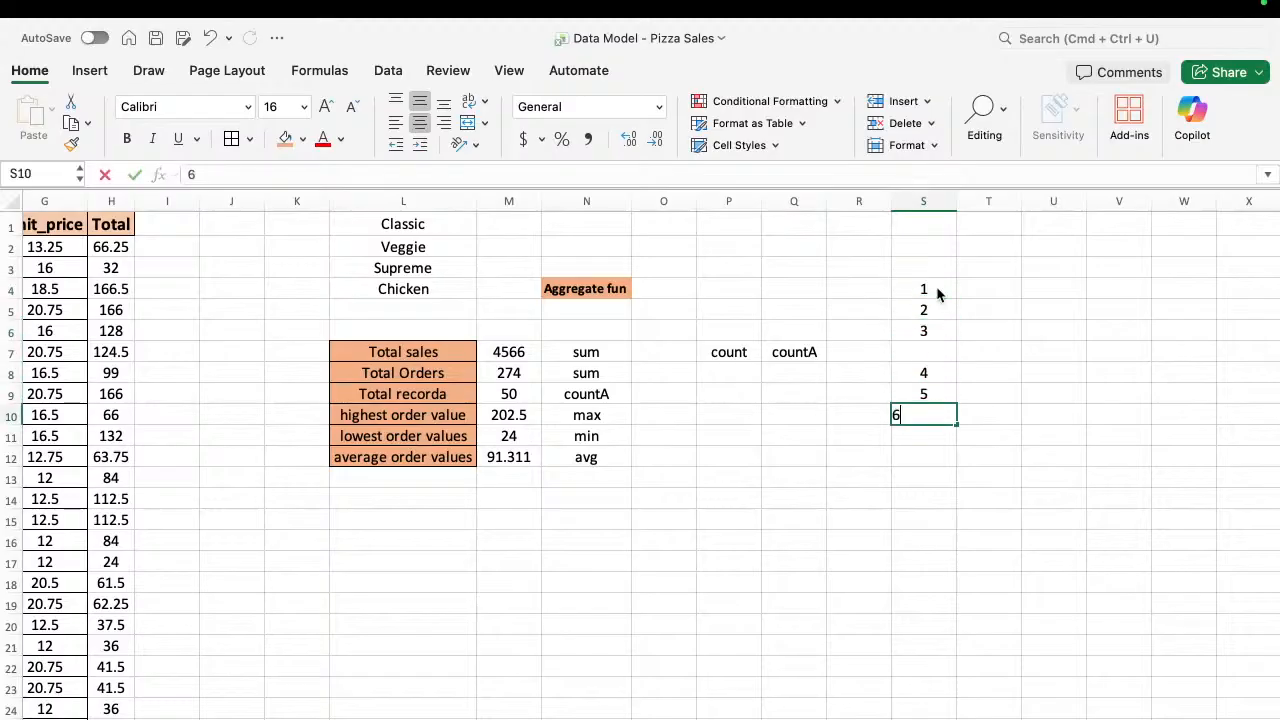
key("Return")
Start a second sample column with the letters r in T4 and f in T5.
key("Up")
key("Up")
key("Up")
key("Up")
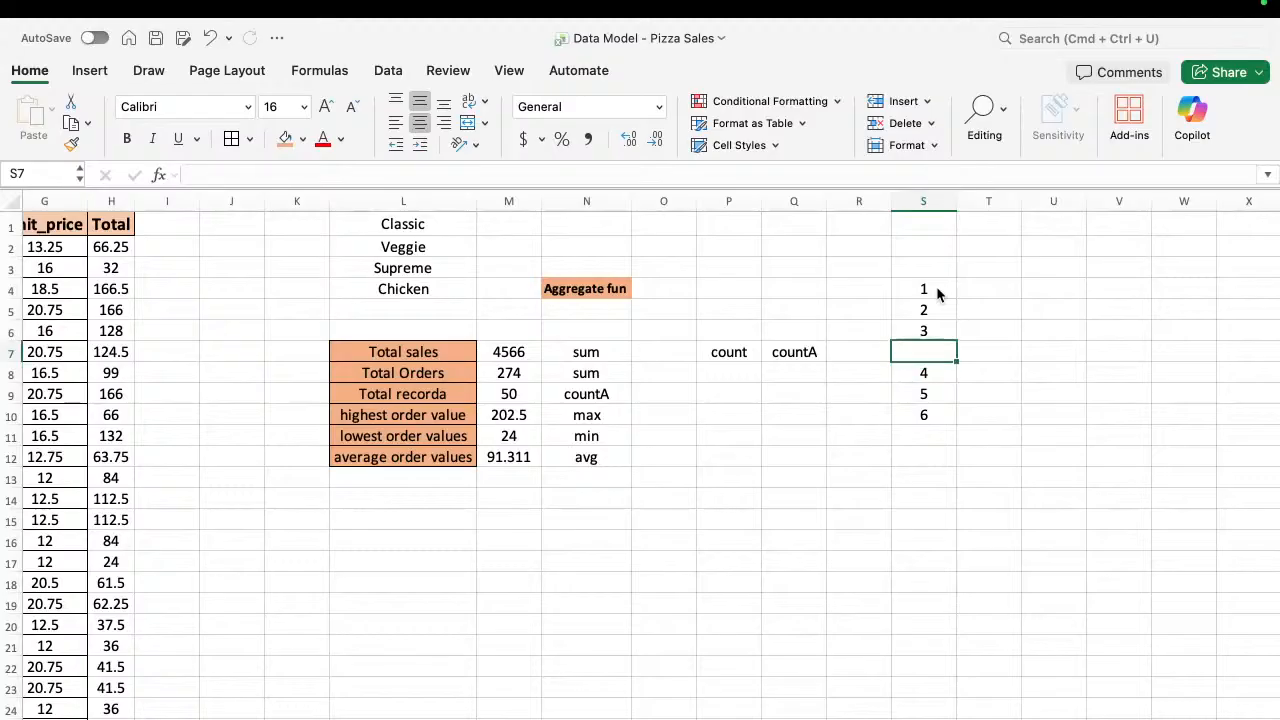
key("Right")
key("Up")
key("Up")
key("Up")
type("r")
key("Return")
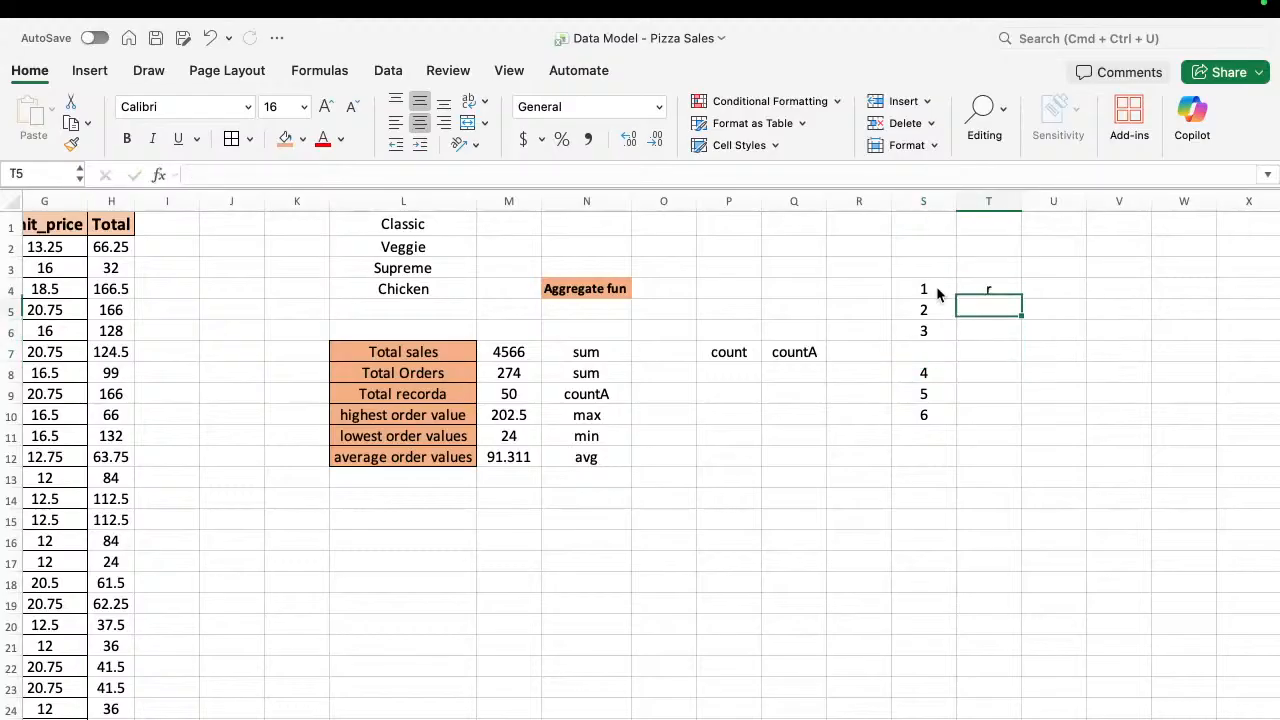
type("f")
key("Return")
Enter 1 and 3 in T6:T7, leave T8 blank, and enter 6 and 5 in T9:T10.
type("1")
key("Return")
type("3")
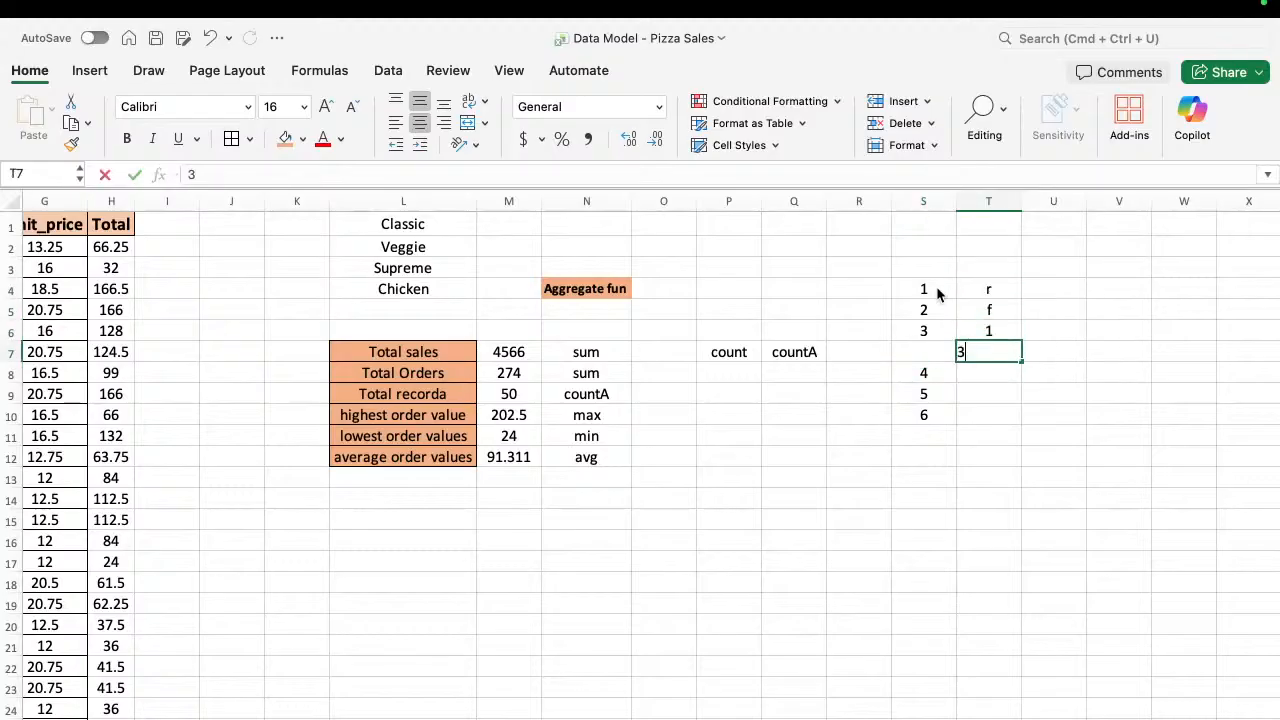
key("Return")
key("Return")
type("6")
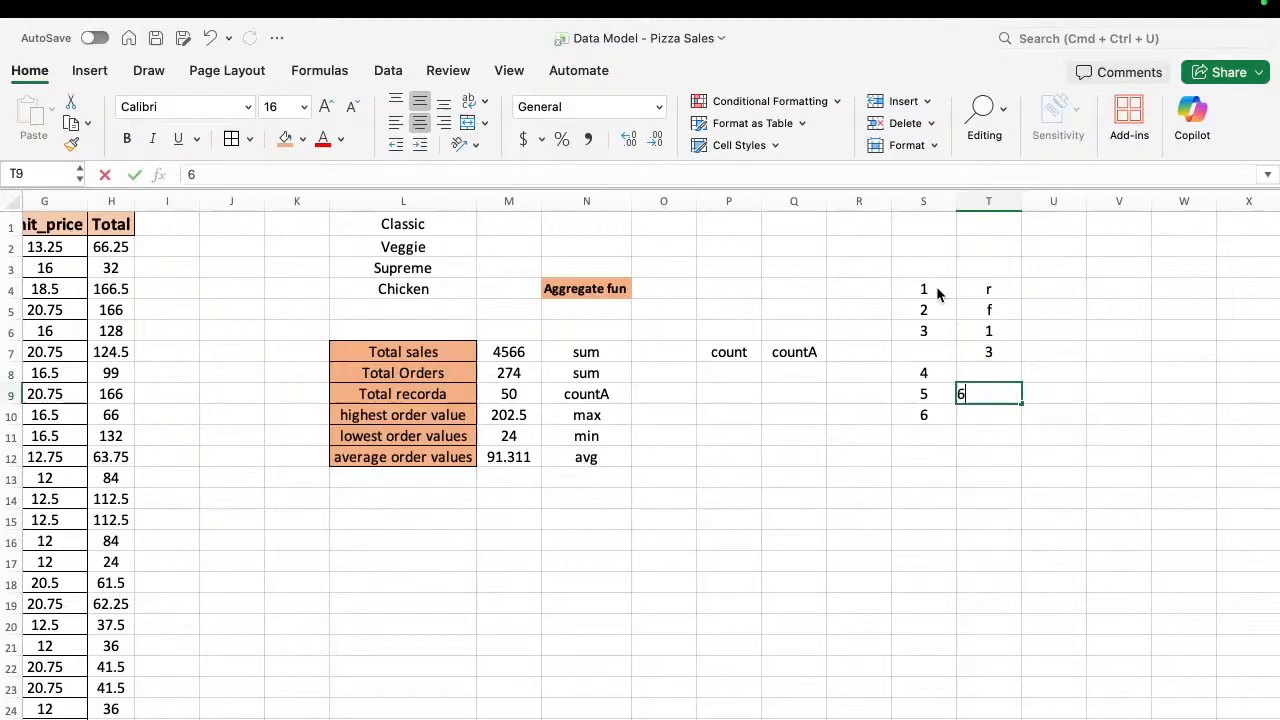
key("Return")
type("5")
key("Return")
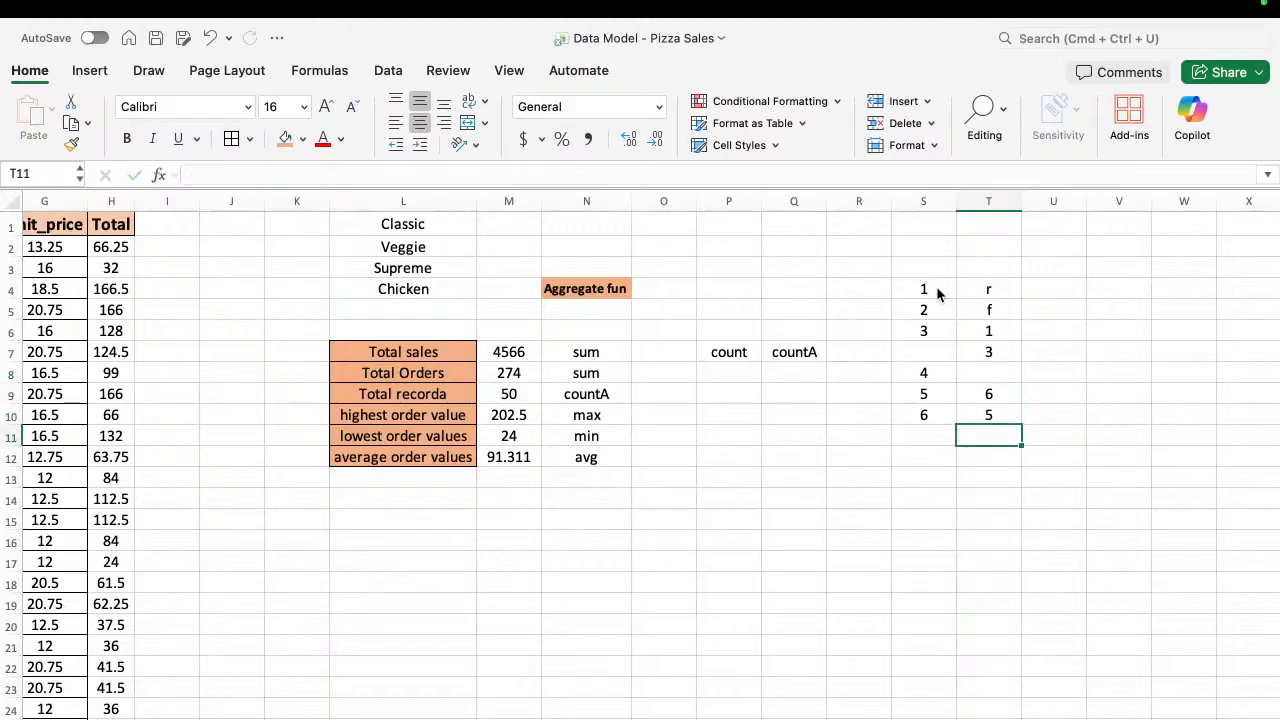
key("Left")
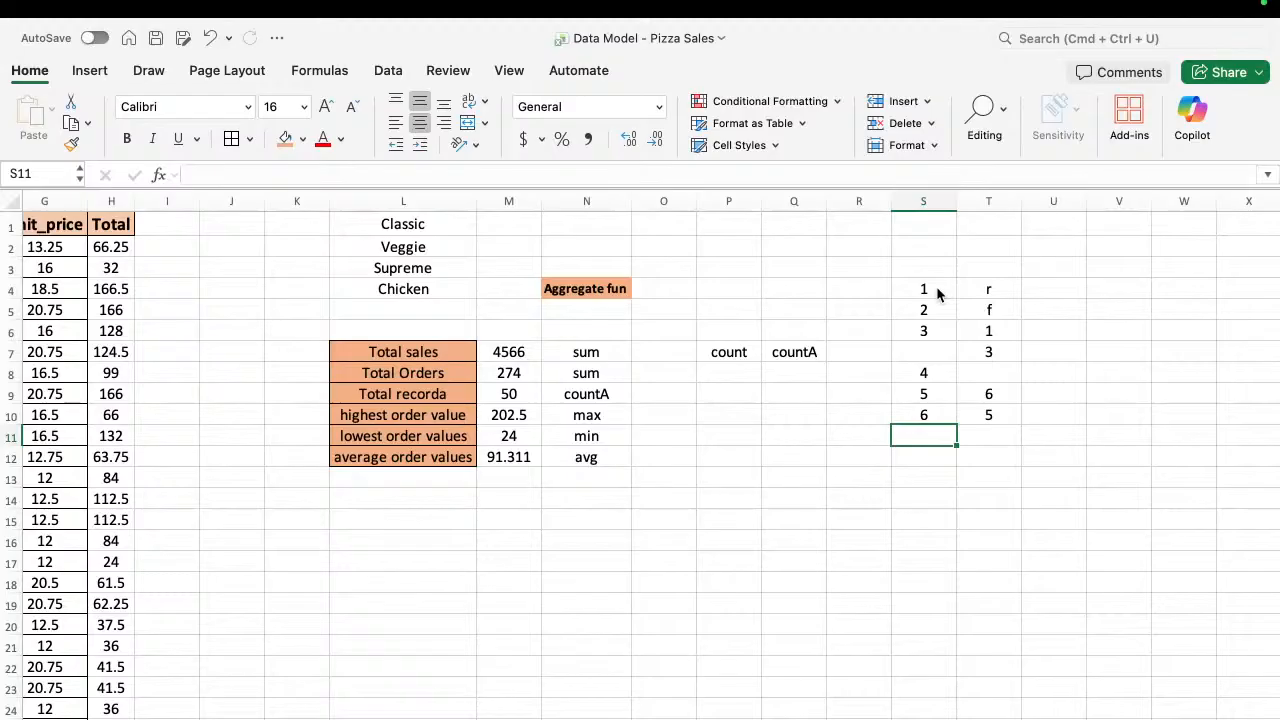
Enter =COUNT(S4:S10) in P8 under the count heading and fill the blank sample cell S7 with orange.
left_click(742, 373)
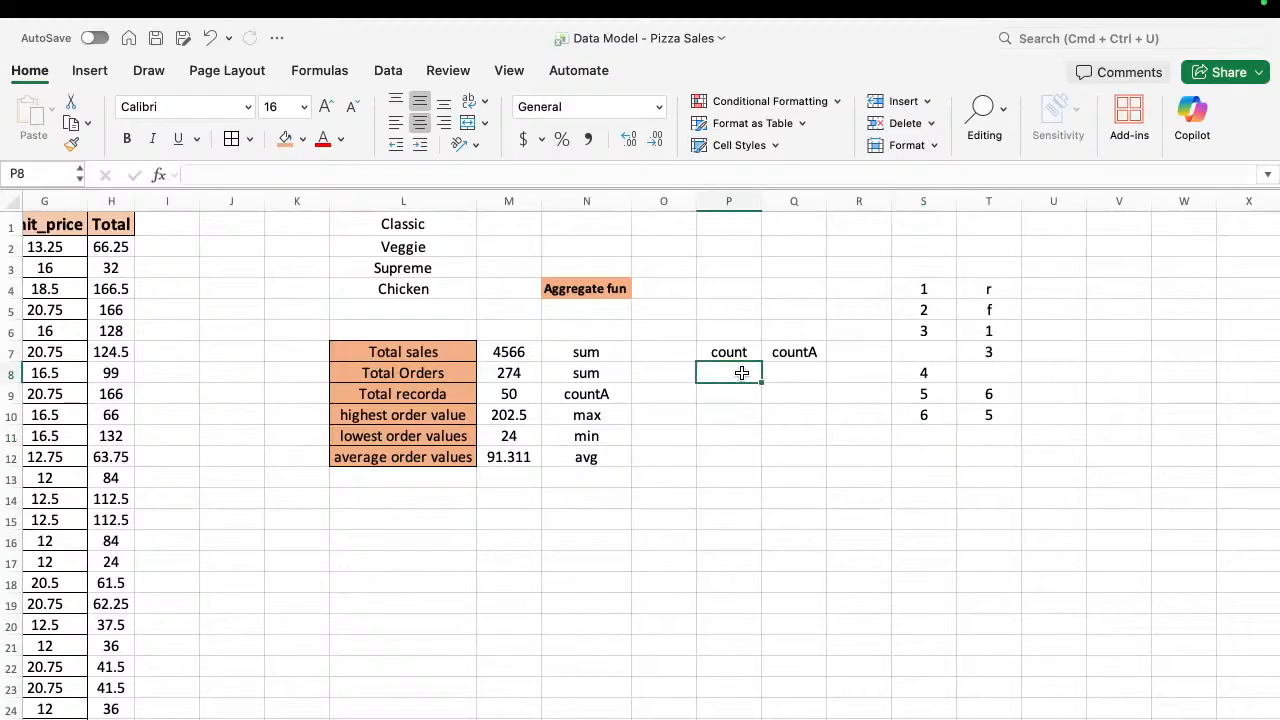
type("=c")
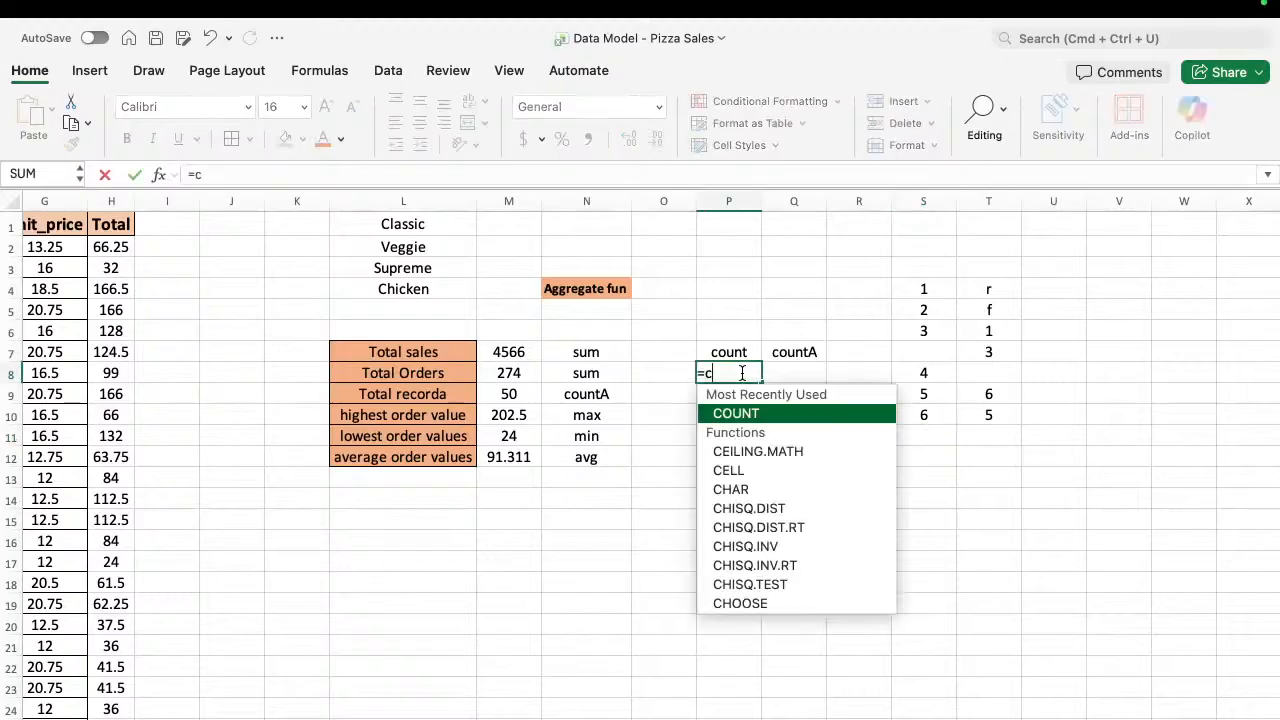
type("ou")
key("Tab")
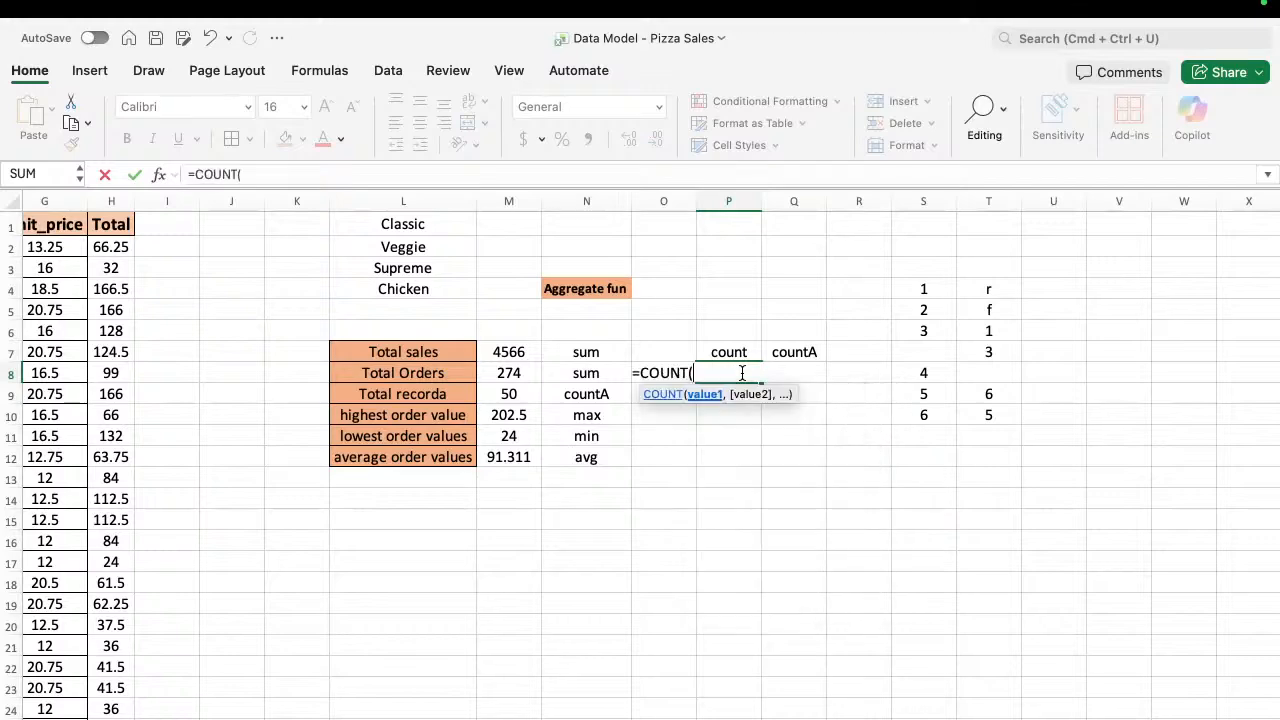
left_click(924, 288)
key("shift+Down")
key("shift+Down")
key("shift+Down")
key("shift+Down")
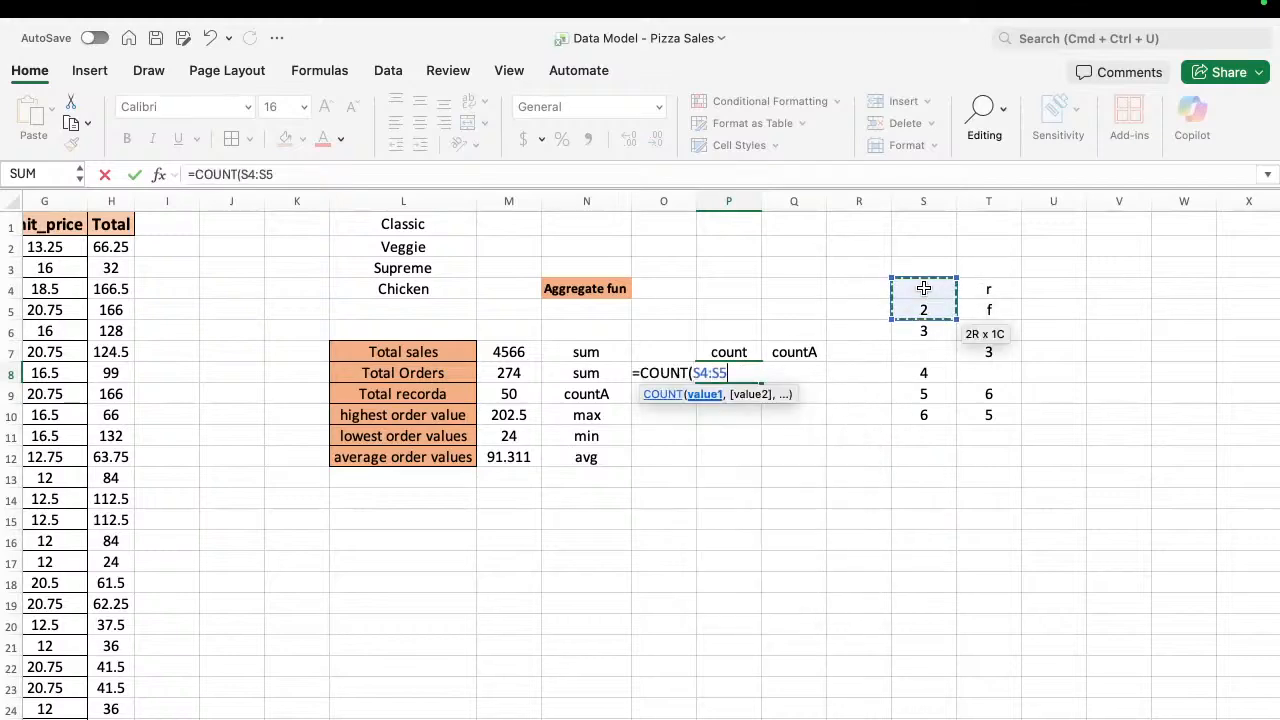
key("shift+Down")
key("shift+Down")
type(")")
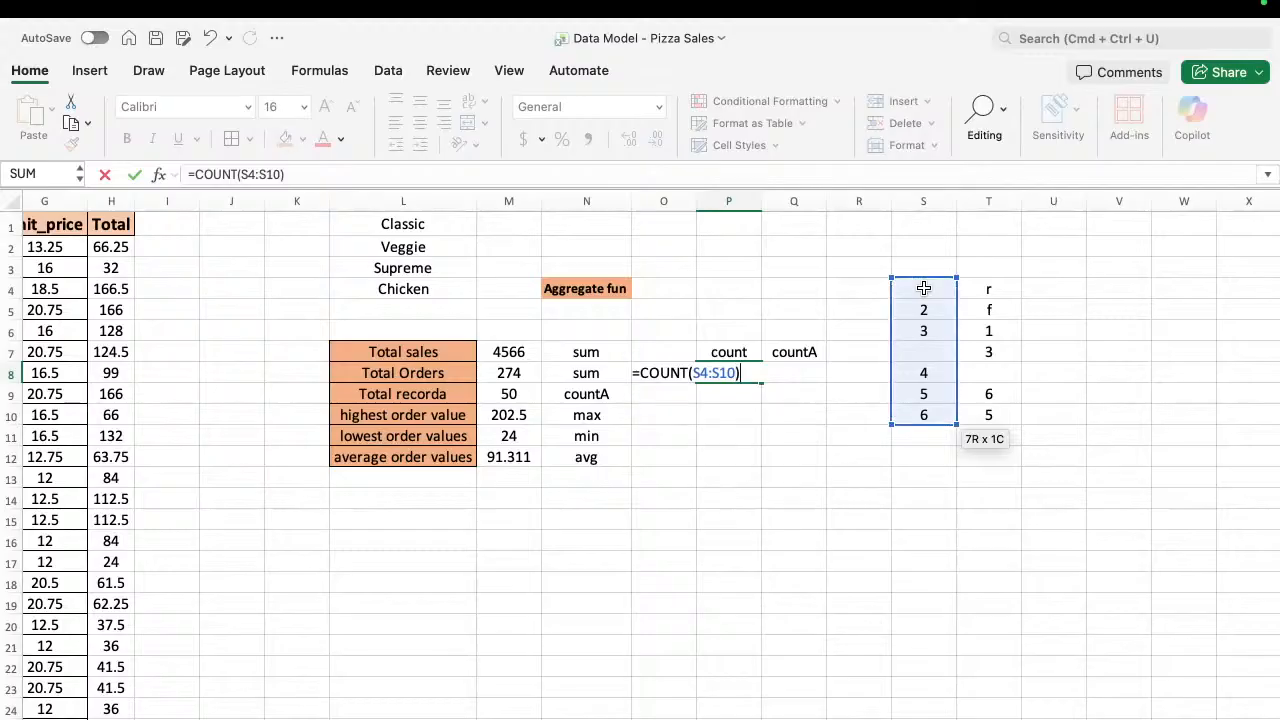
key("Return")
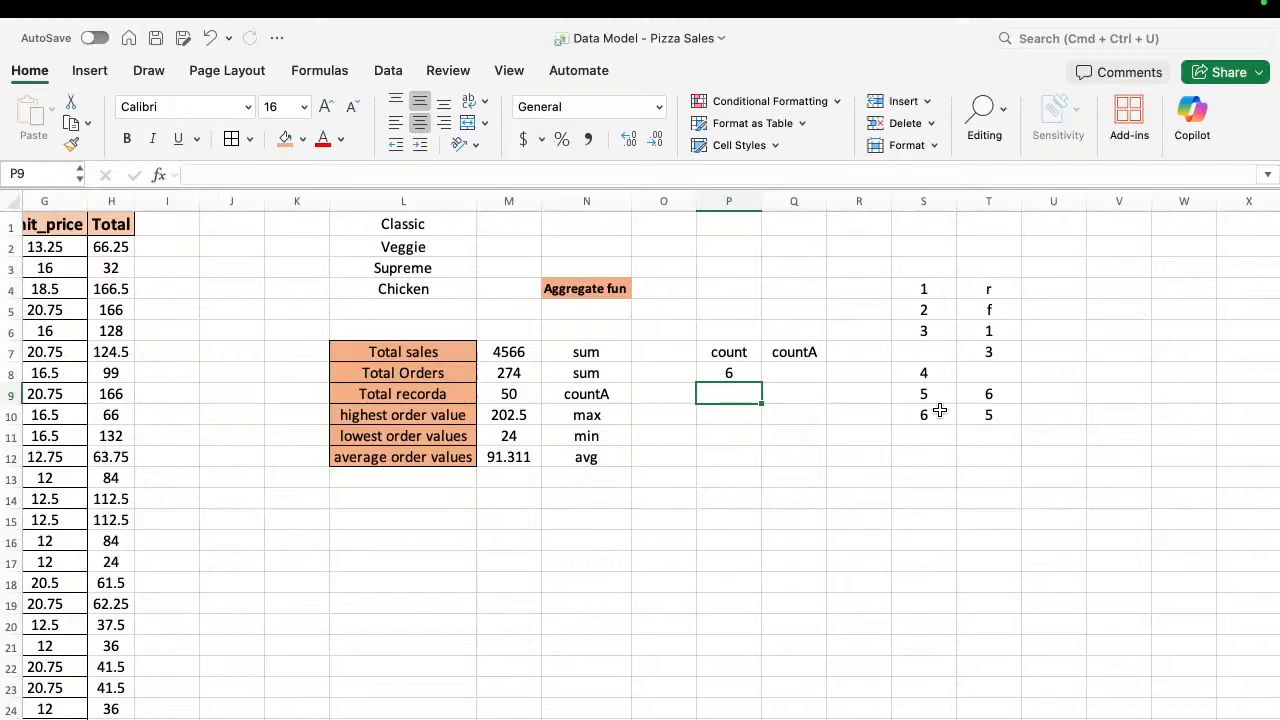
left_click(927, 351)
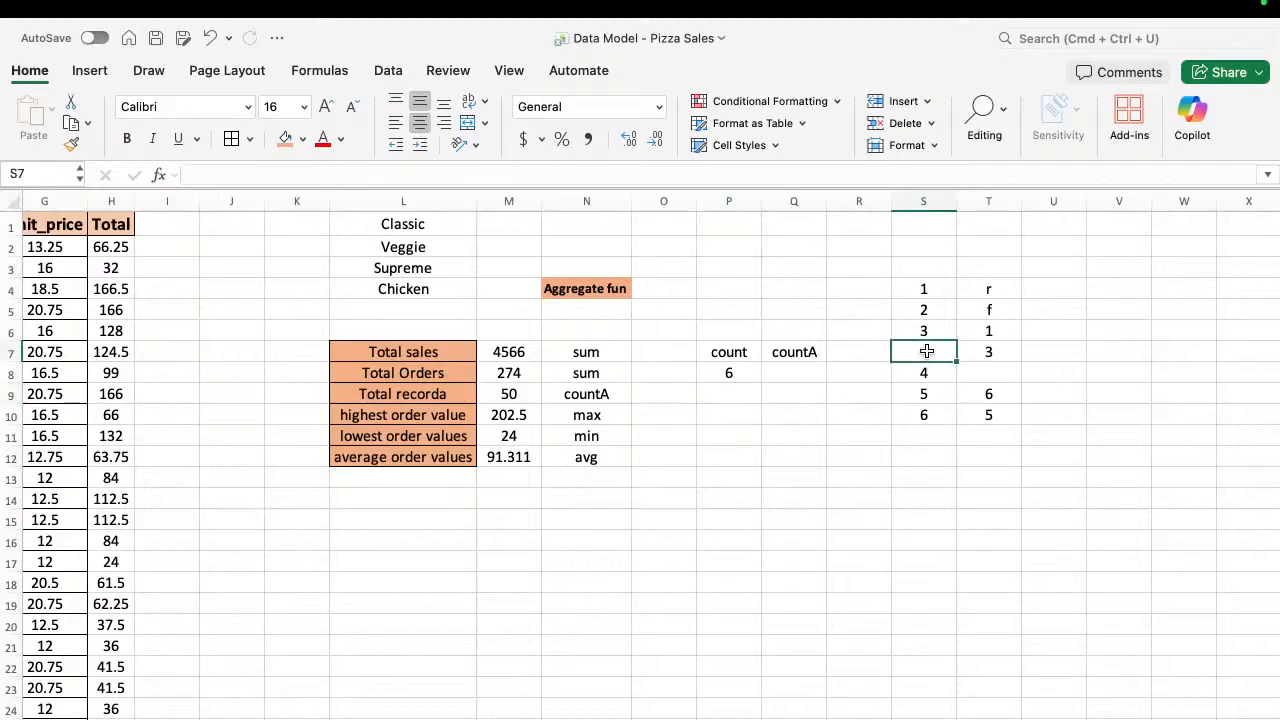
left_click(285, 138)
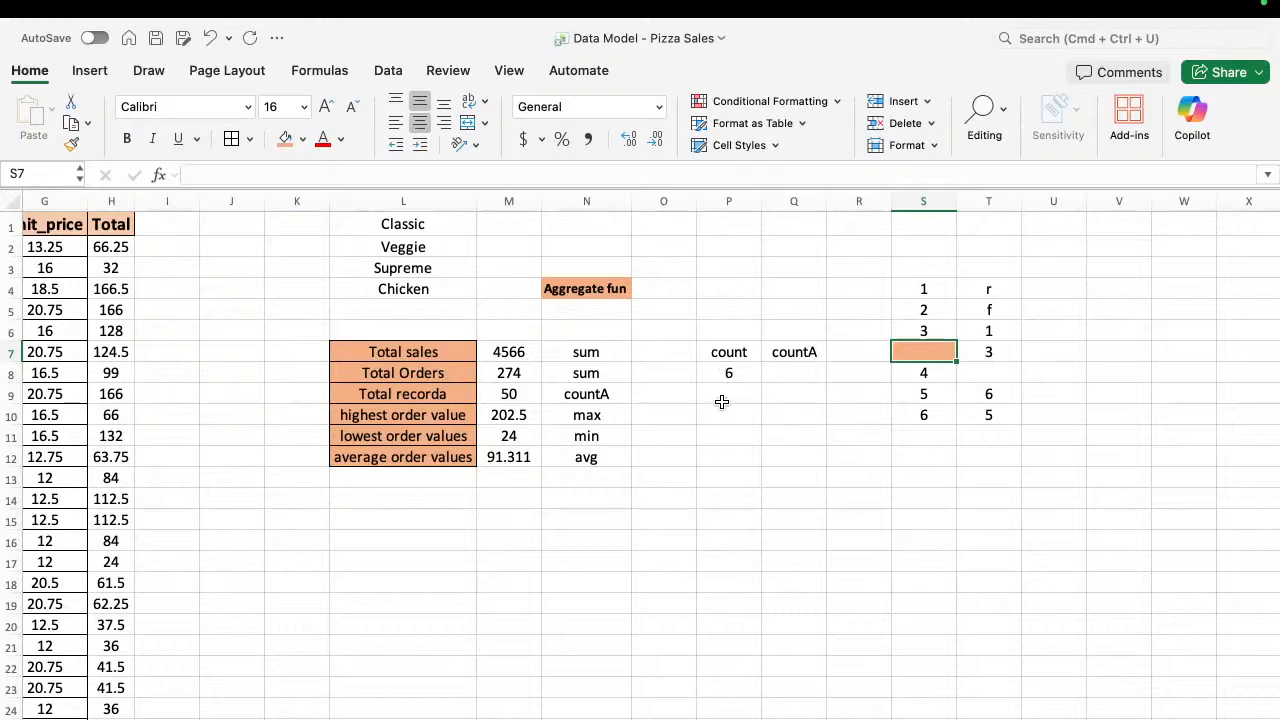
Enter =COUNTA(S4:S10) in Q8 under the countA heading.
left_click(794, 374)
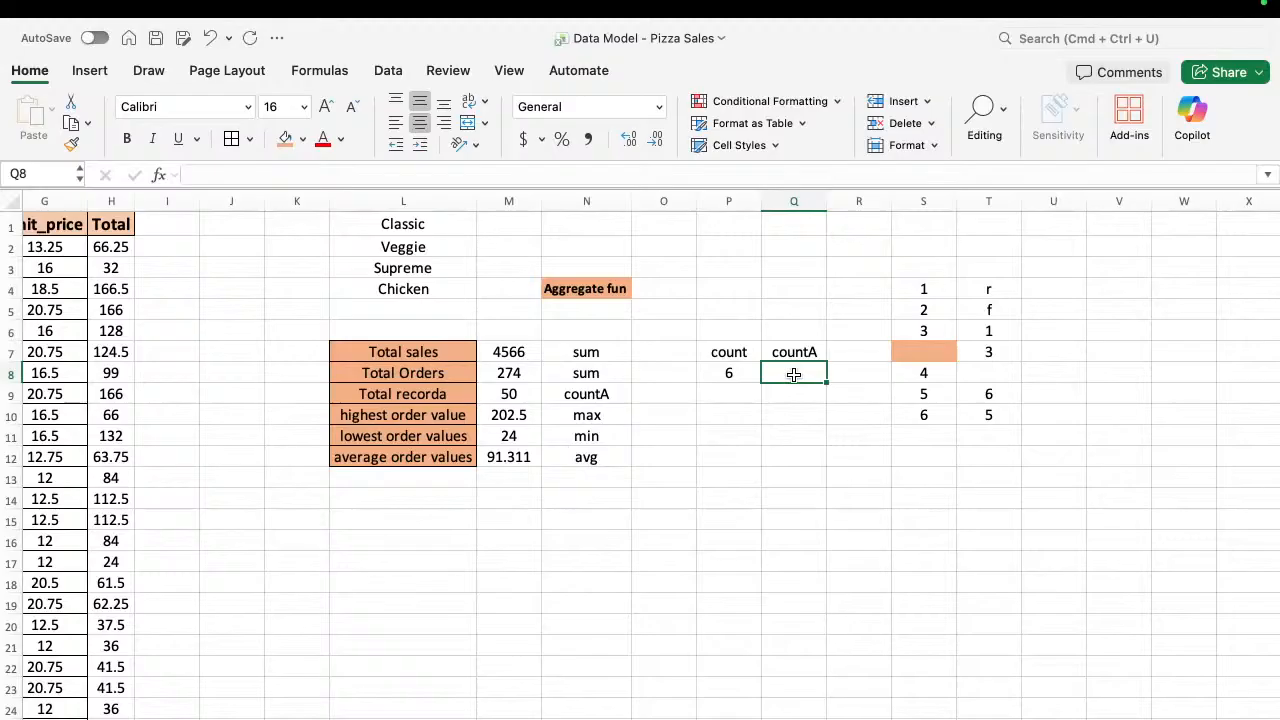
type("=coun")
key("Down")
key("Down")
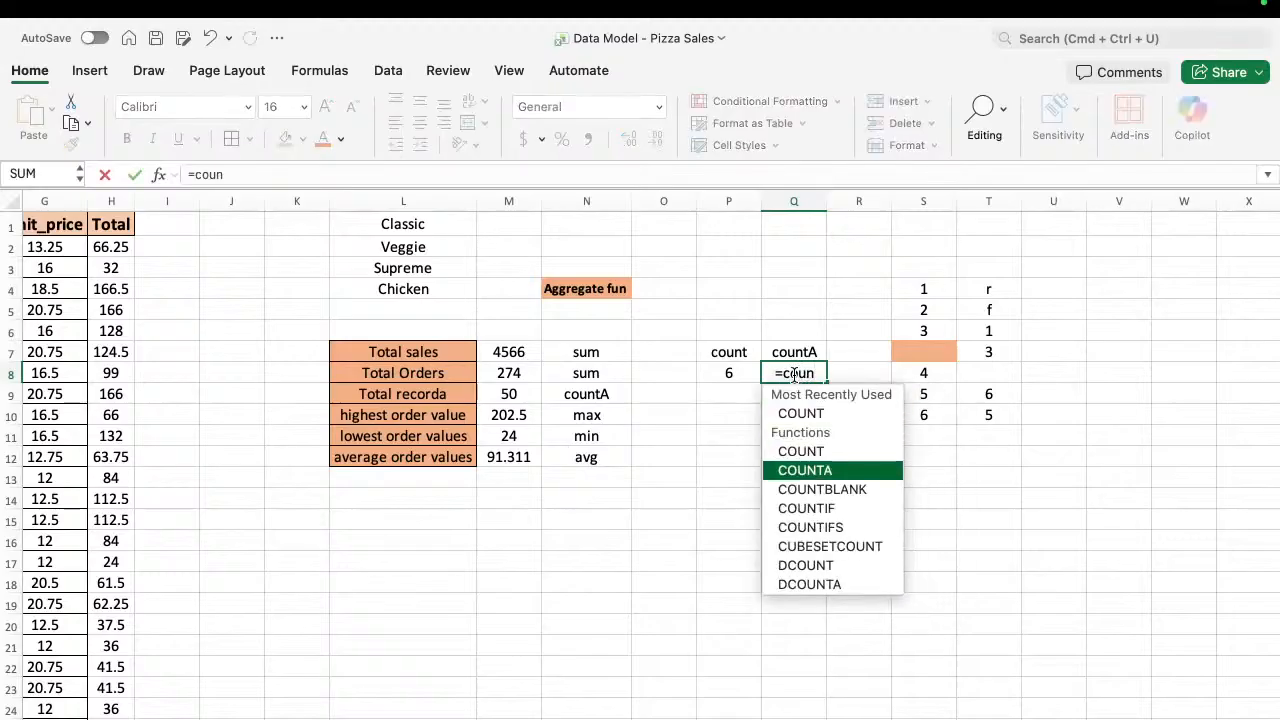
key("Tab")
left_click(929, 289)
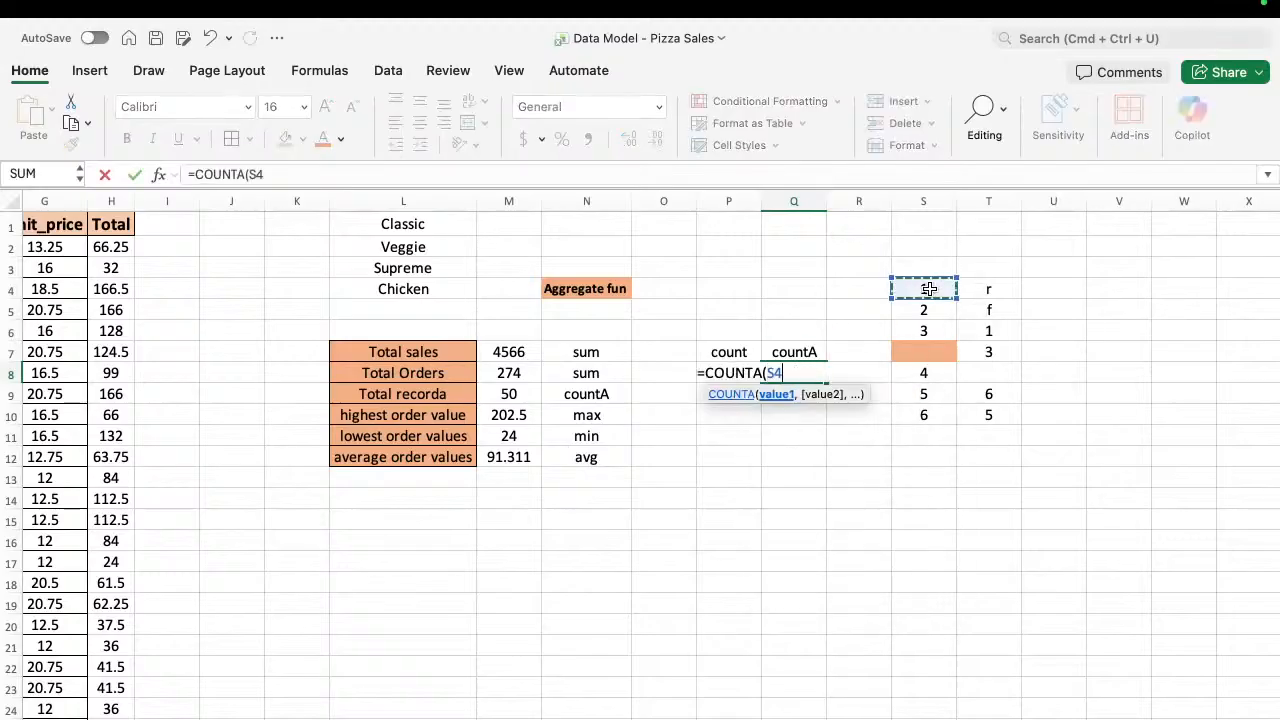
key("shift+Down")
key("shift+Down")
key("shift+Down")
key("shift+Down")
key("shift+Down")
key("shift+Down")
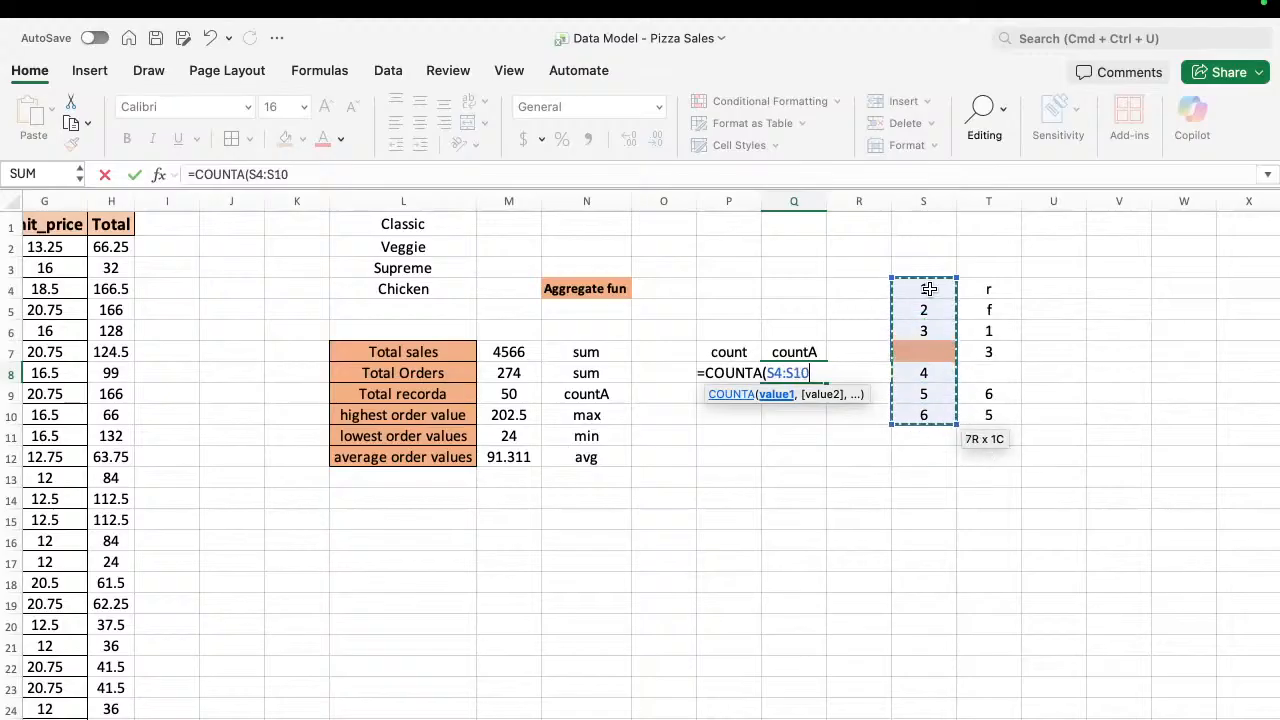
type(")")
key("Return")
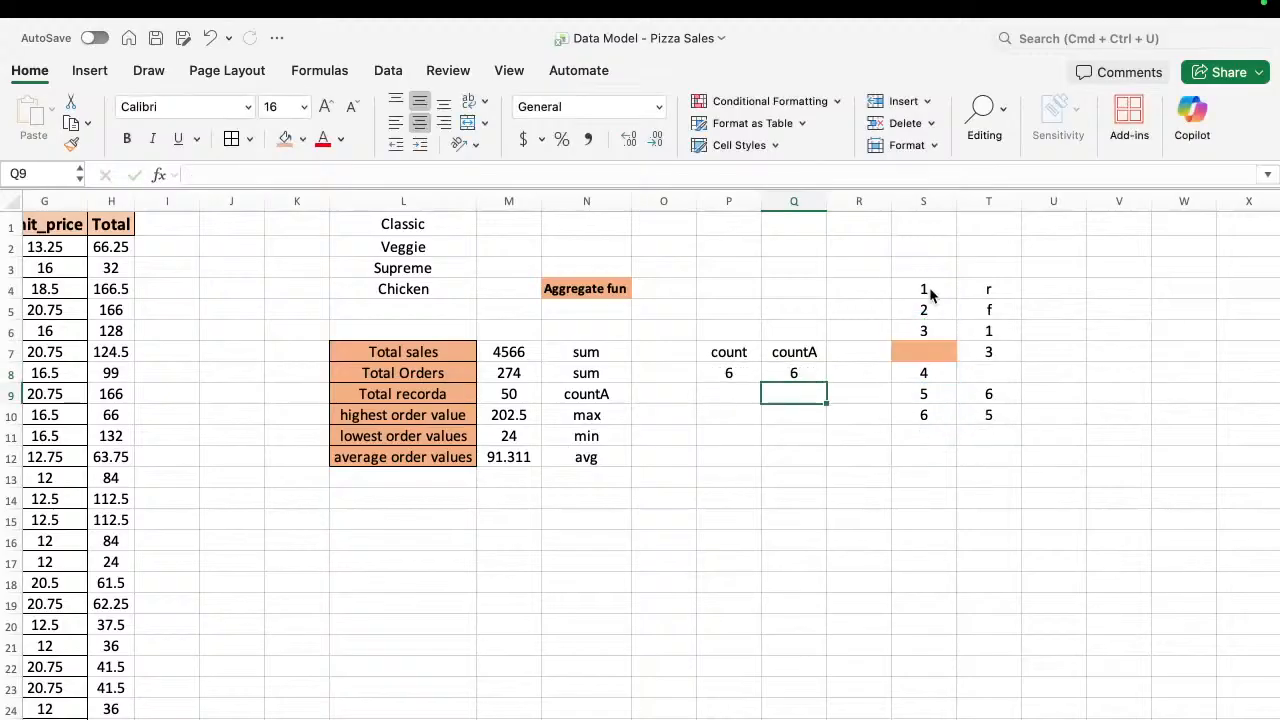
Add the heading countblank in R7 and fit column R's width to it.
left_click(801, 373)
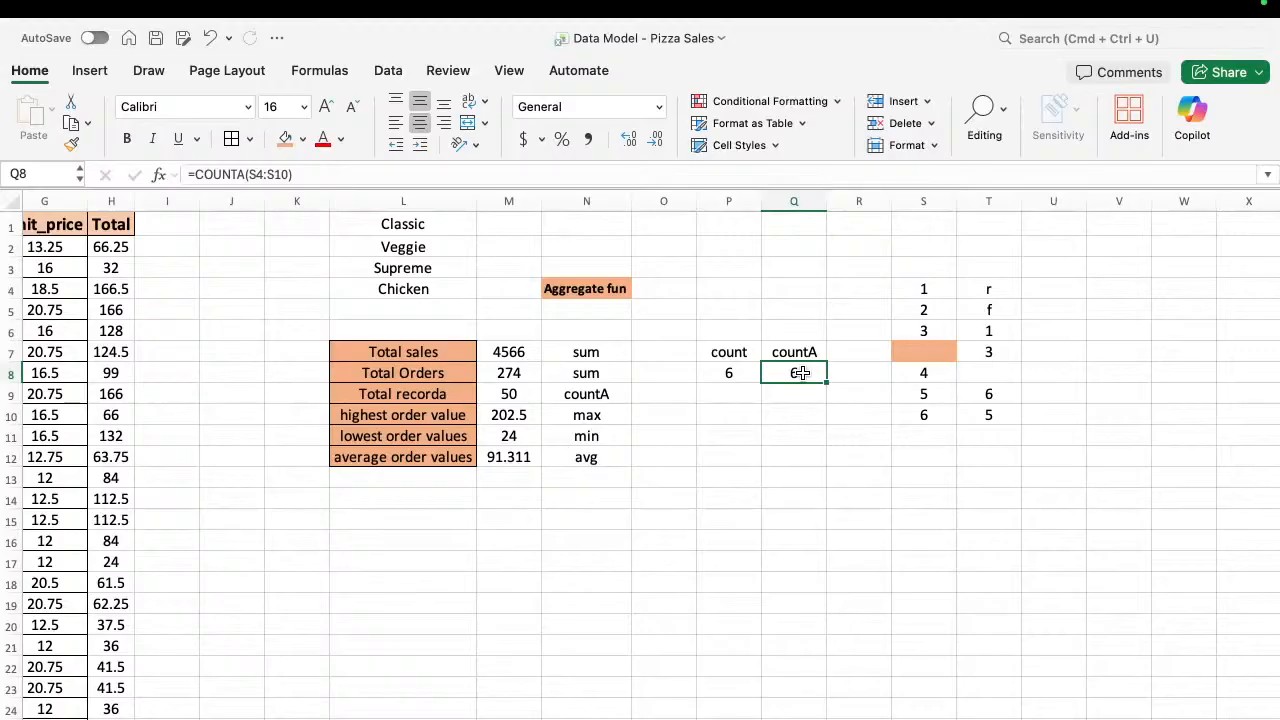
key("Return")
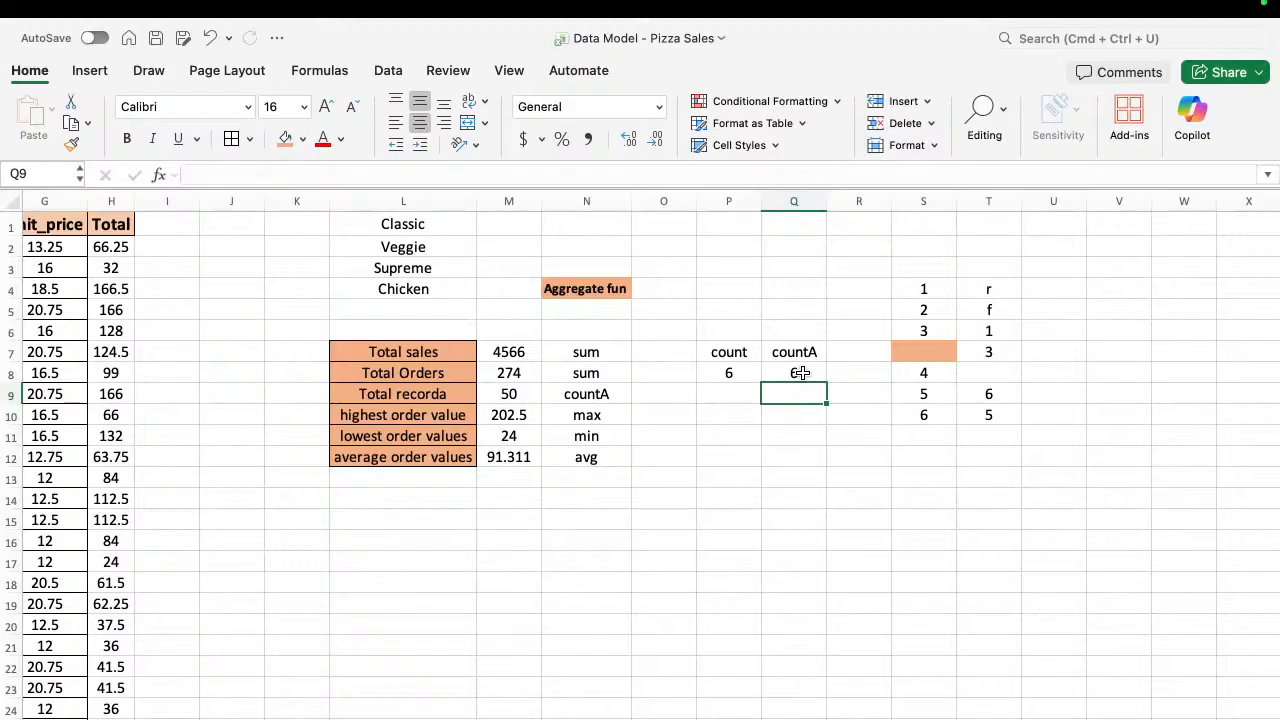
key("Right")
key("Up")
key("Up")
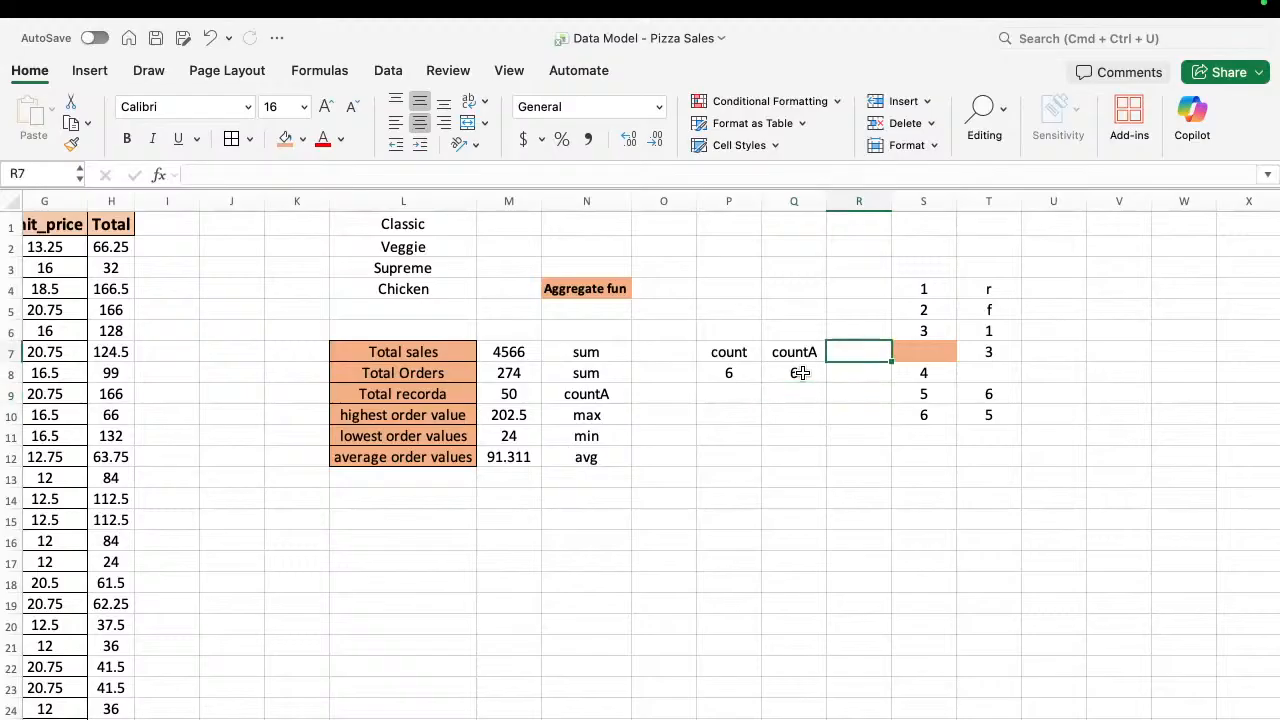
type("count")
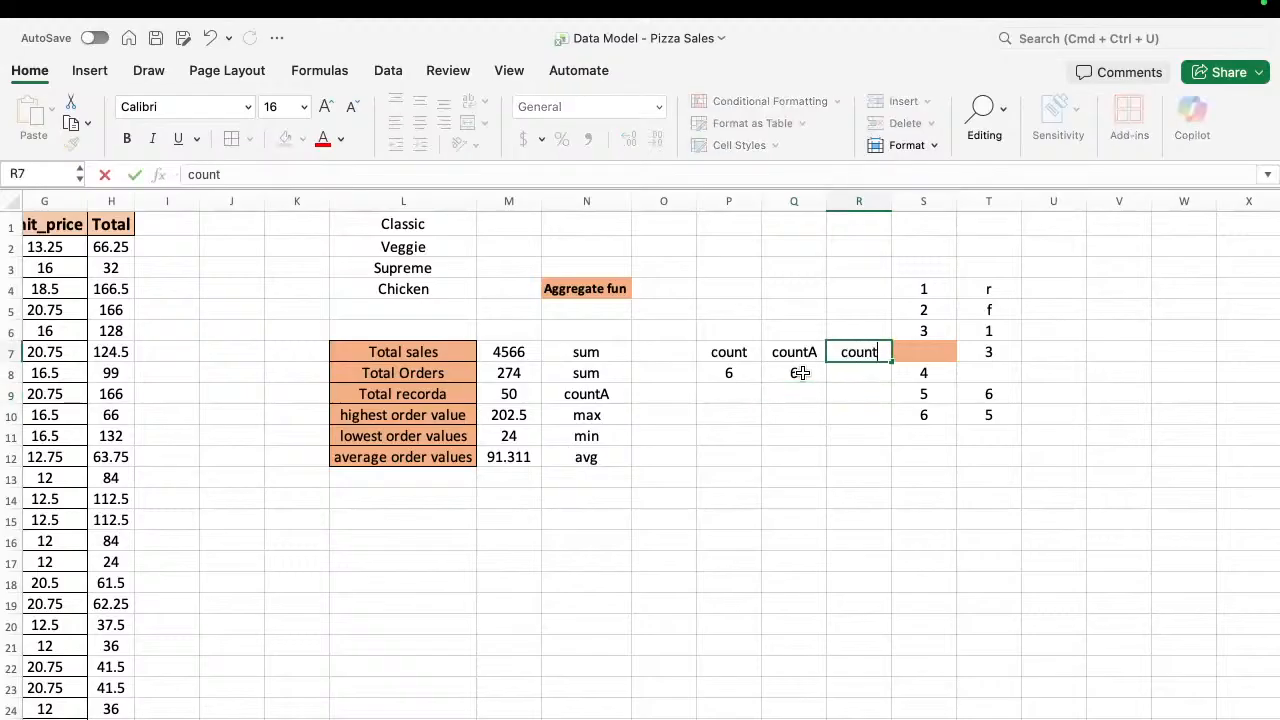
type("blank")
key("Return")
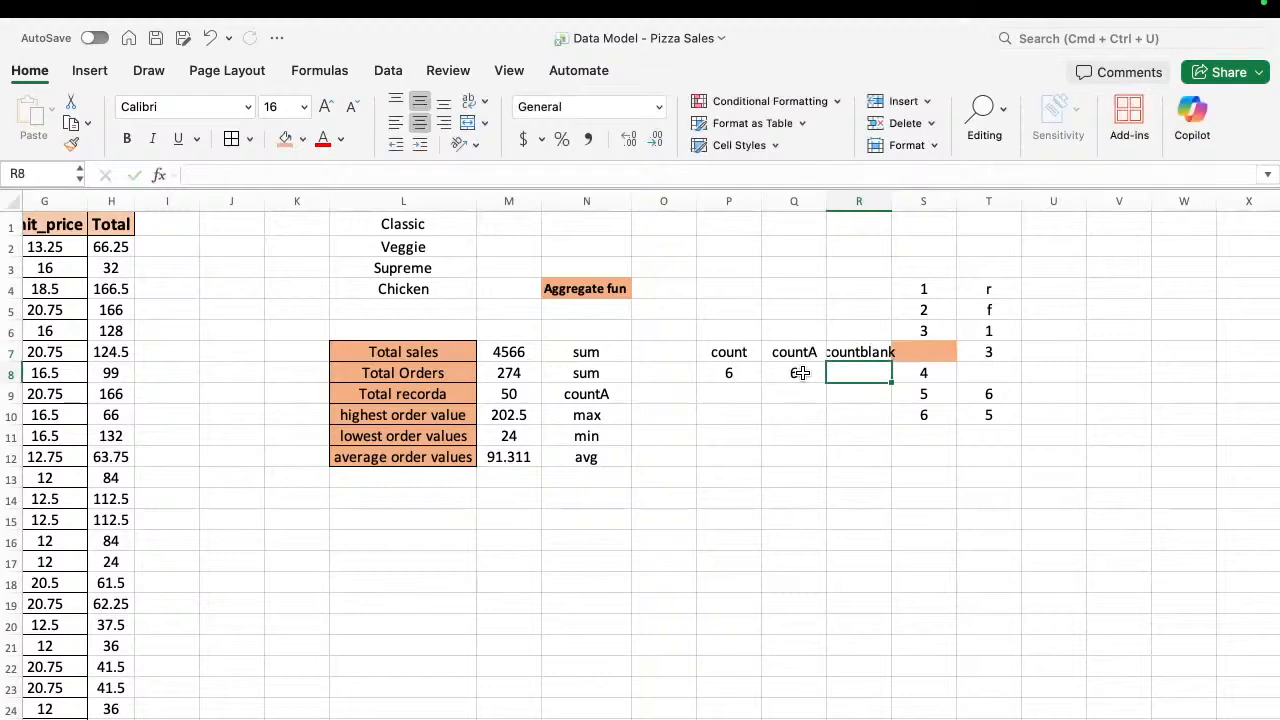
double_click(893, 202)
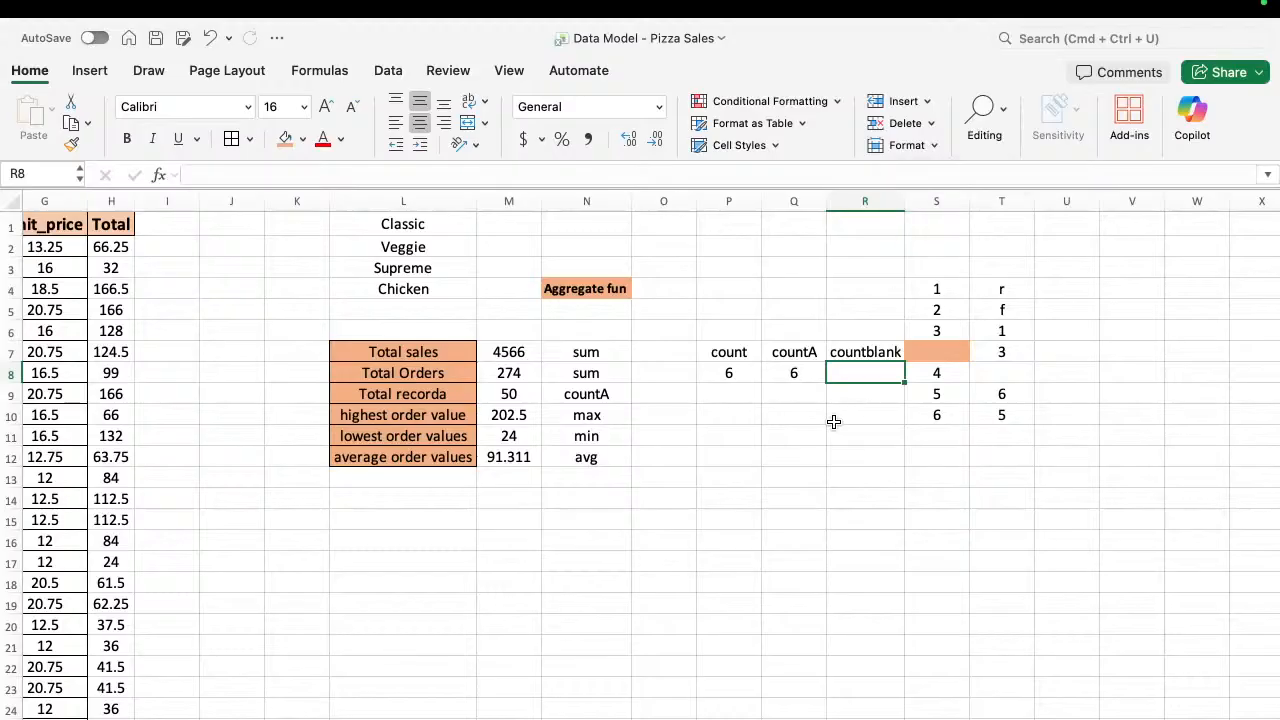
Enter =COUNTBLANK(S4:S10) in R8 under the countblank heading.
type("=coun")
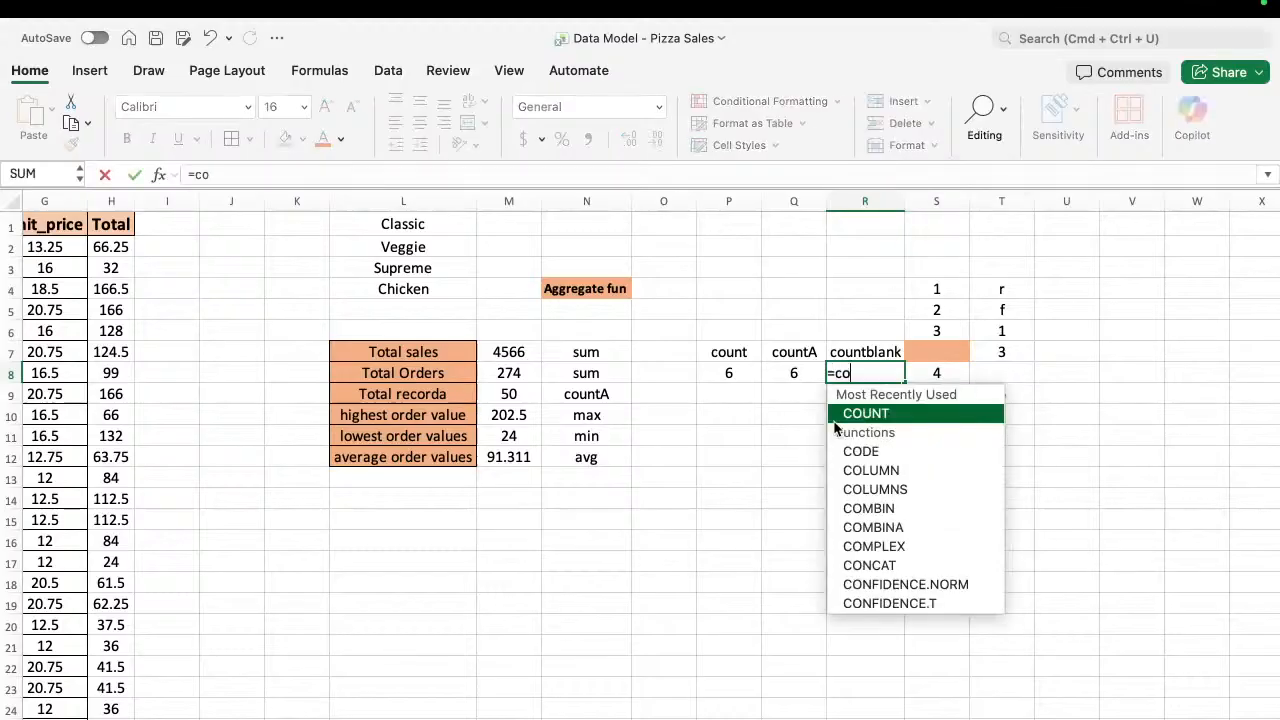
key("Down")
key("Down")
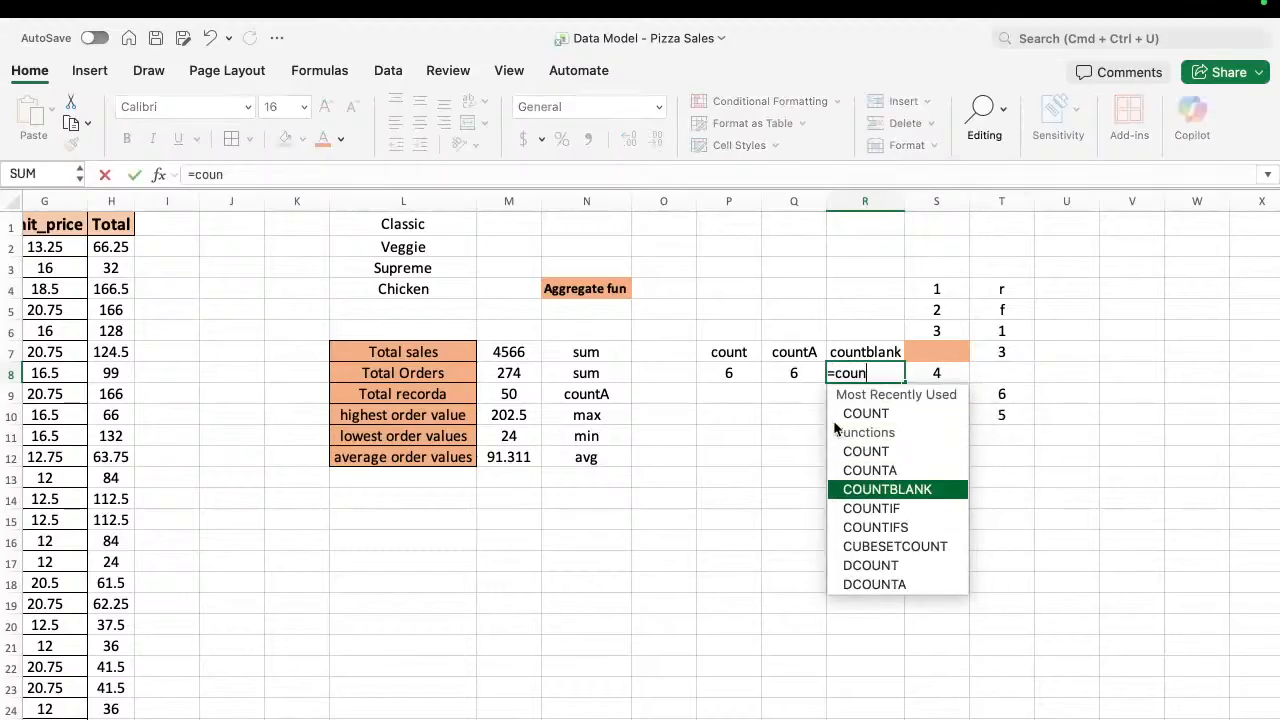
key("Tab")
left_click_drag(948, 287, 945, 415)
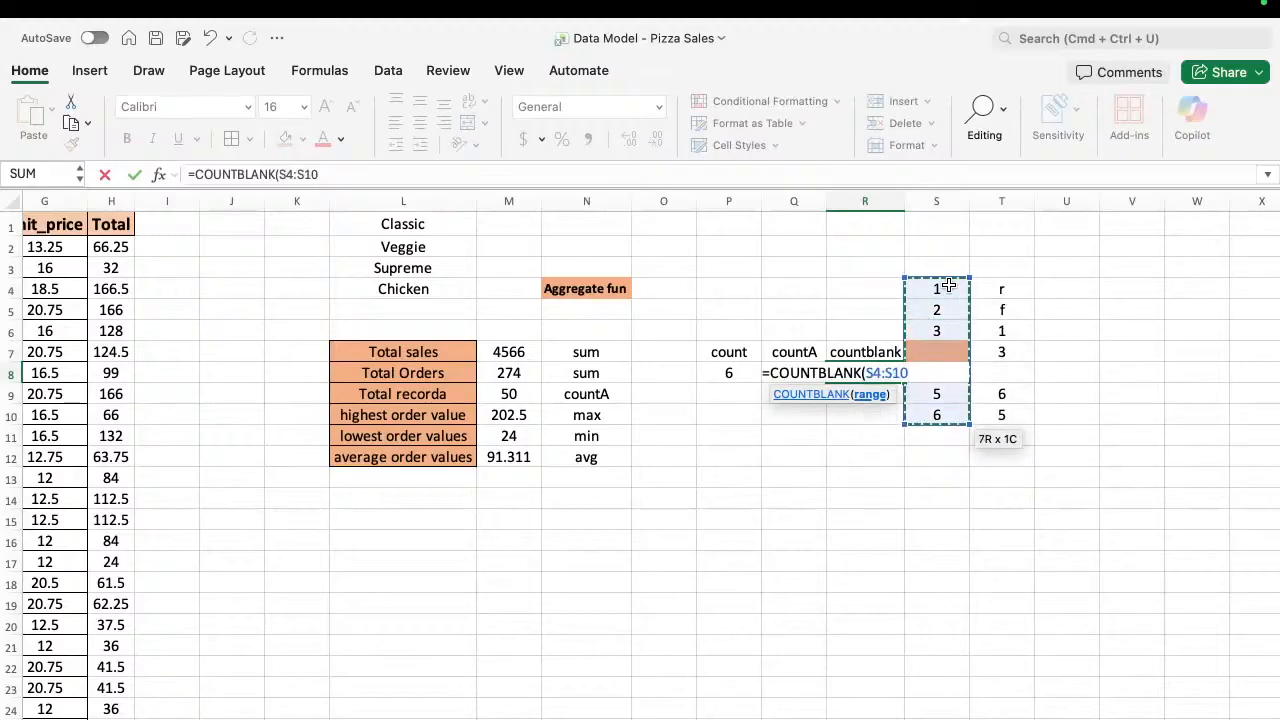
type(")")
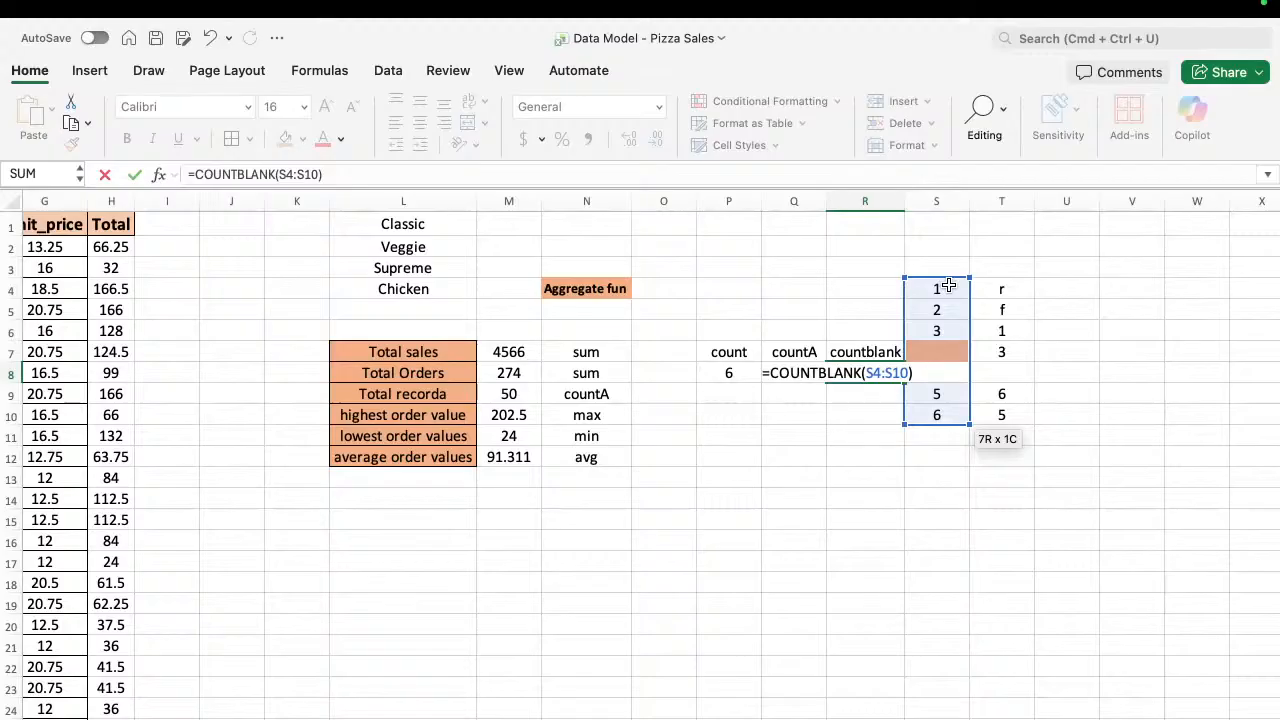
key("Return")
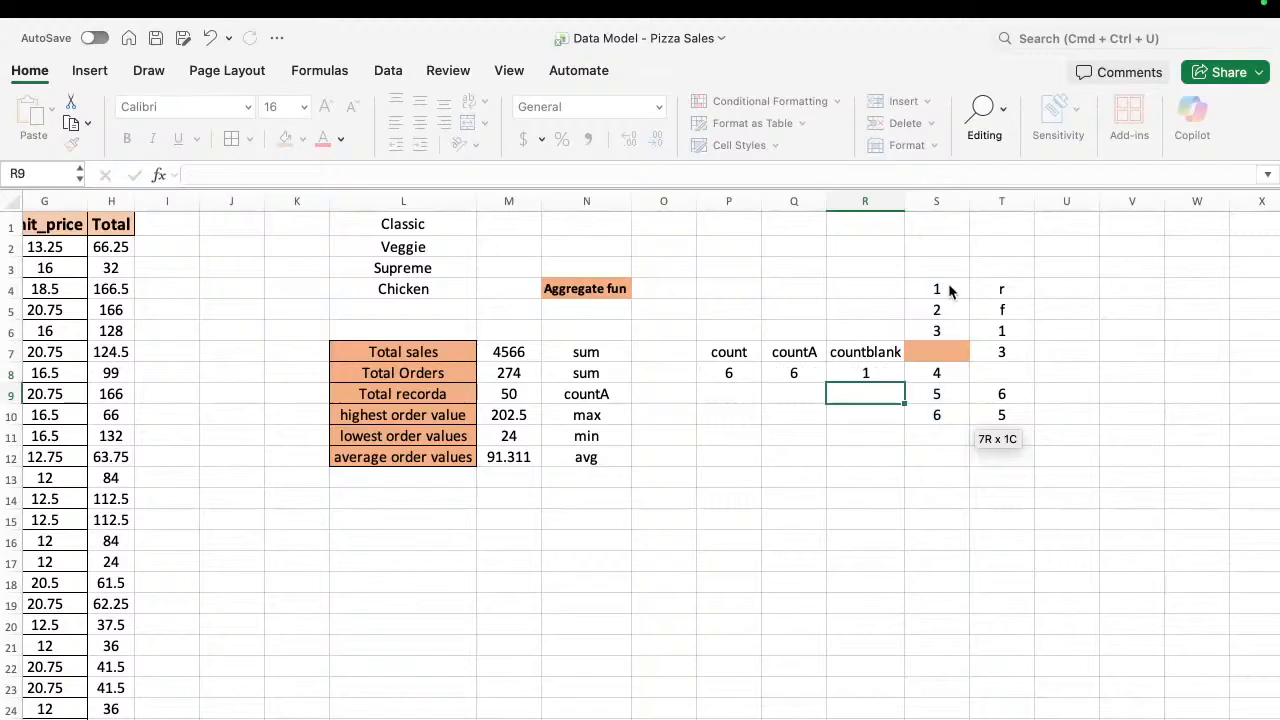
left_click(903, 201)
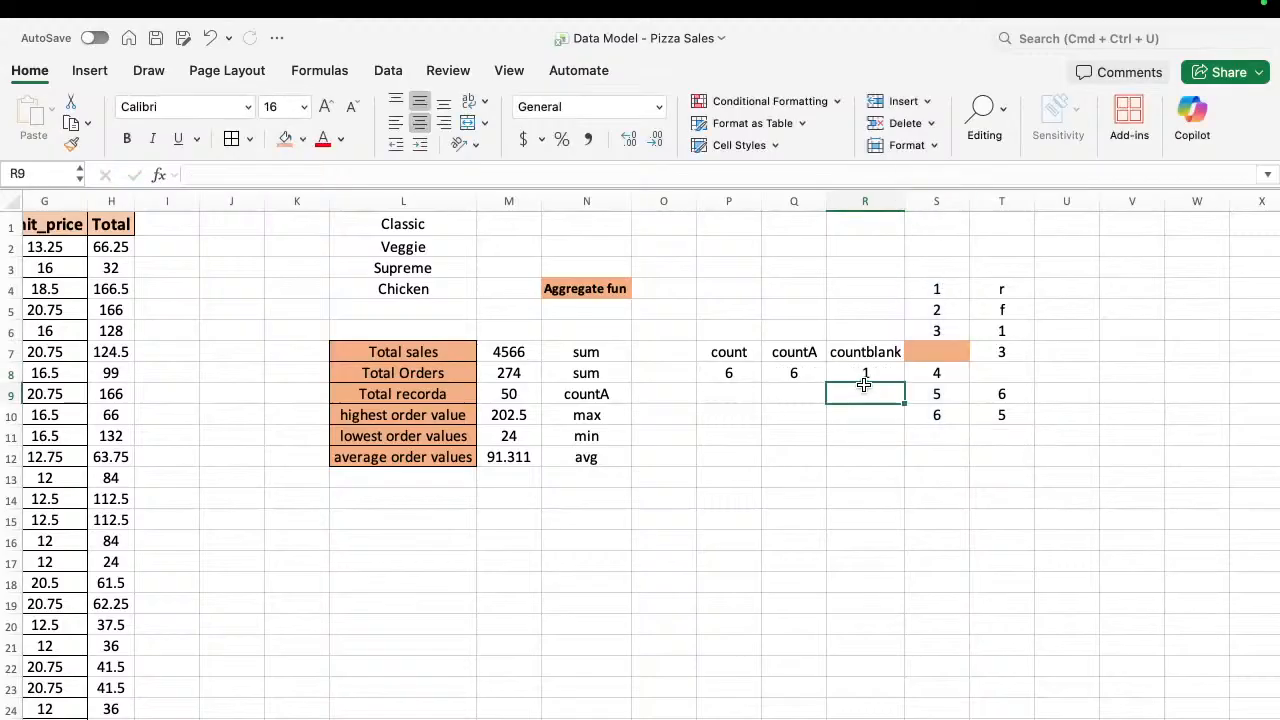
left_click(870, 373)
left_click(939, 349)
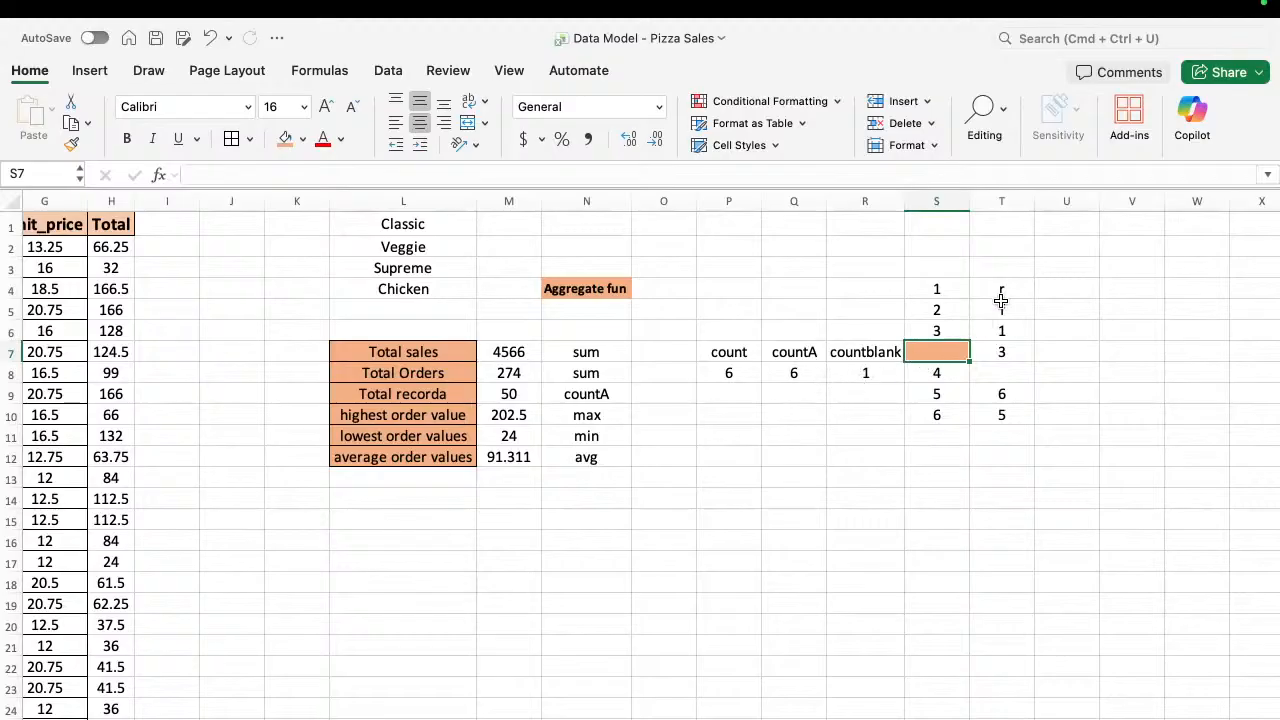
Add the headings num in S3 and mixed in T3 above the two sample columns.
left_click(937, 289)
left_click(940, 266)
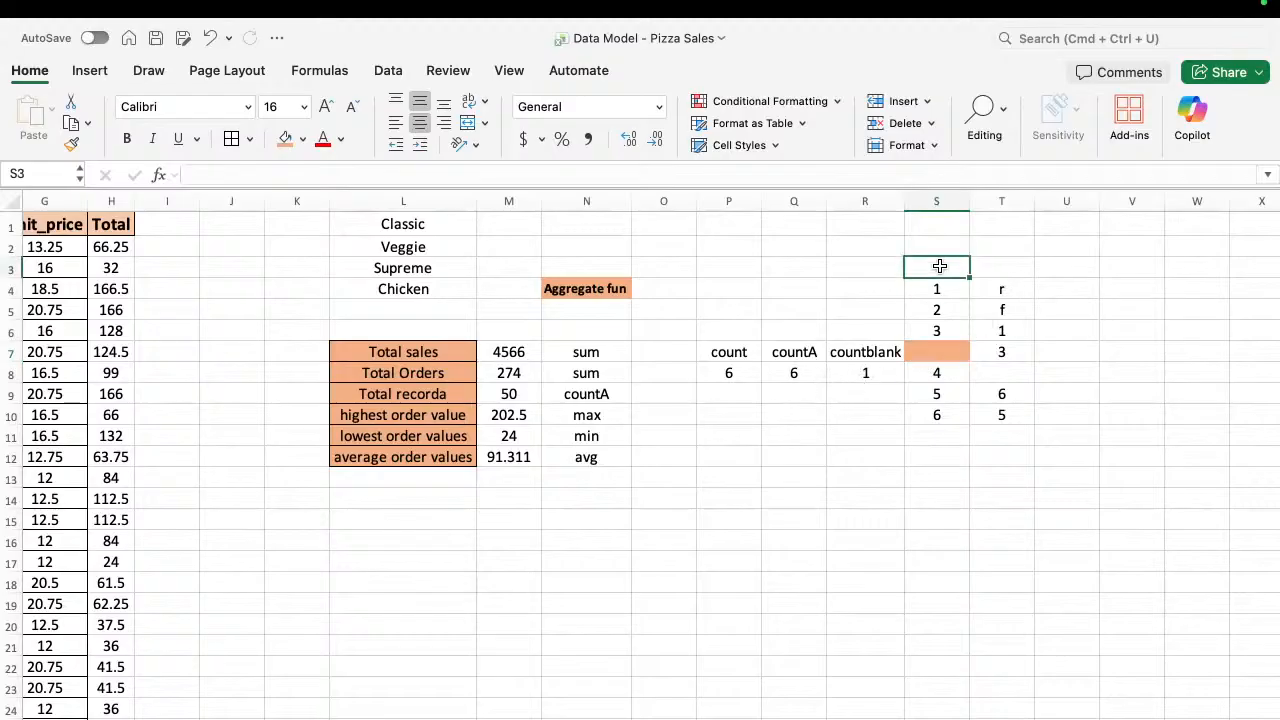
type("num")
key("Up")
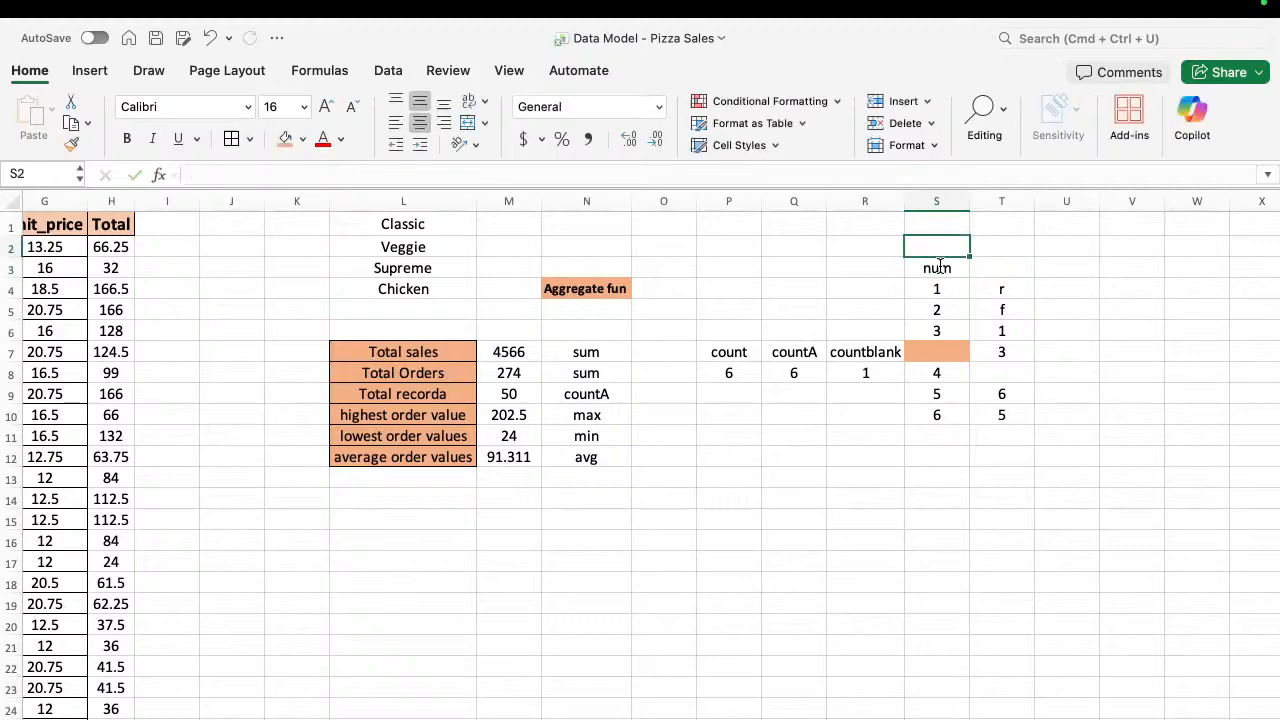
key("Right")
key("Down")
type("mixed")
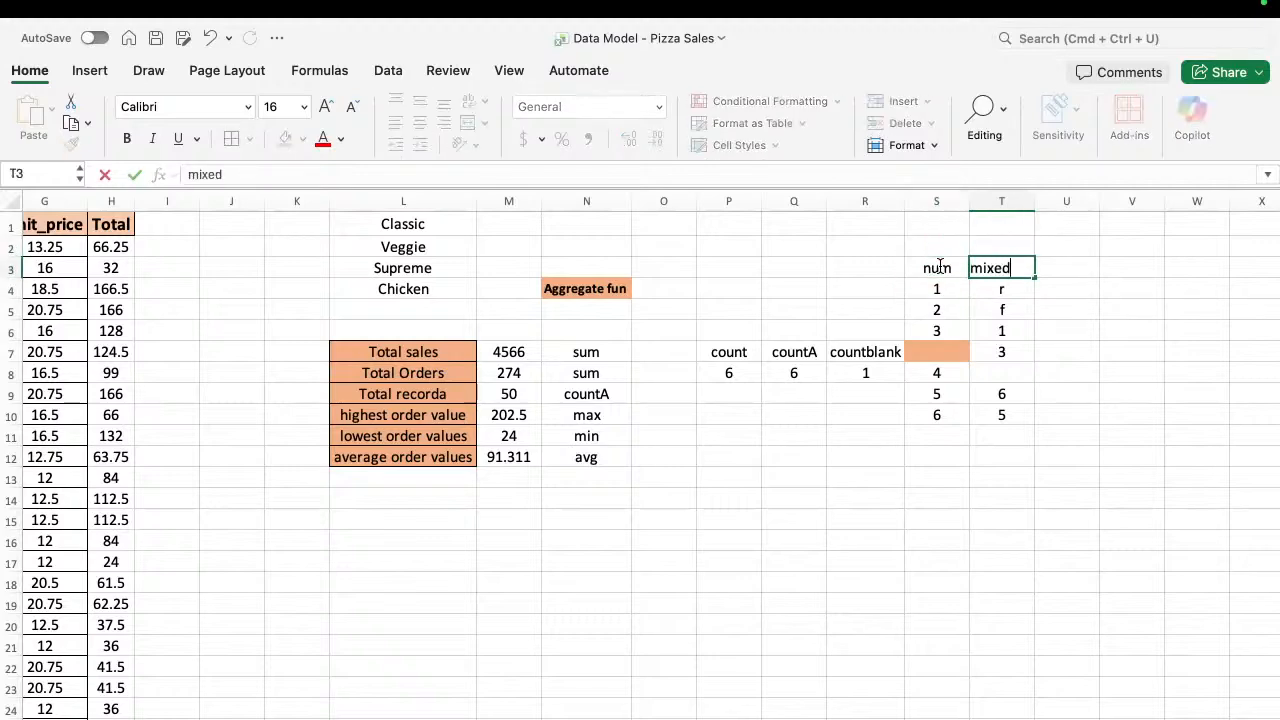
key("Return")
key("Return")
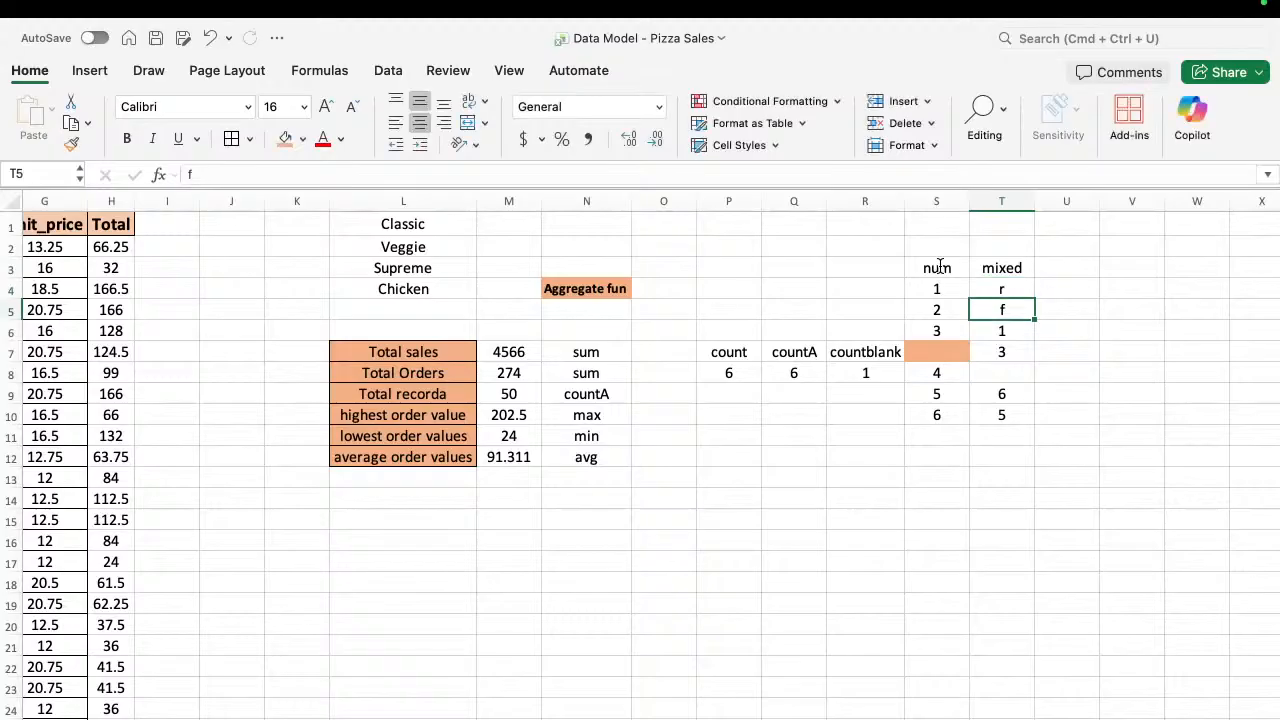
Enter =COUNTA(T4:T10) in Q9 to count the non-empty cells of the mixed column.
key("Down")
key("Down")
key("Up")
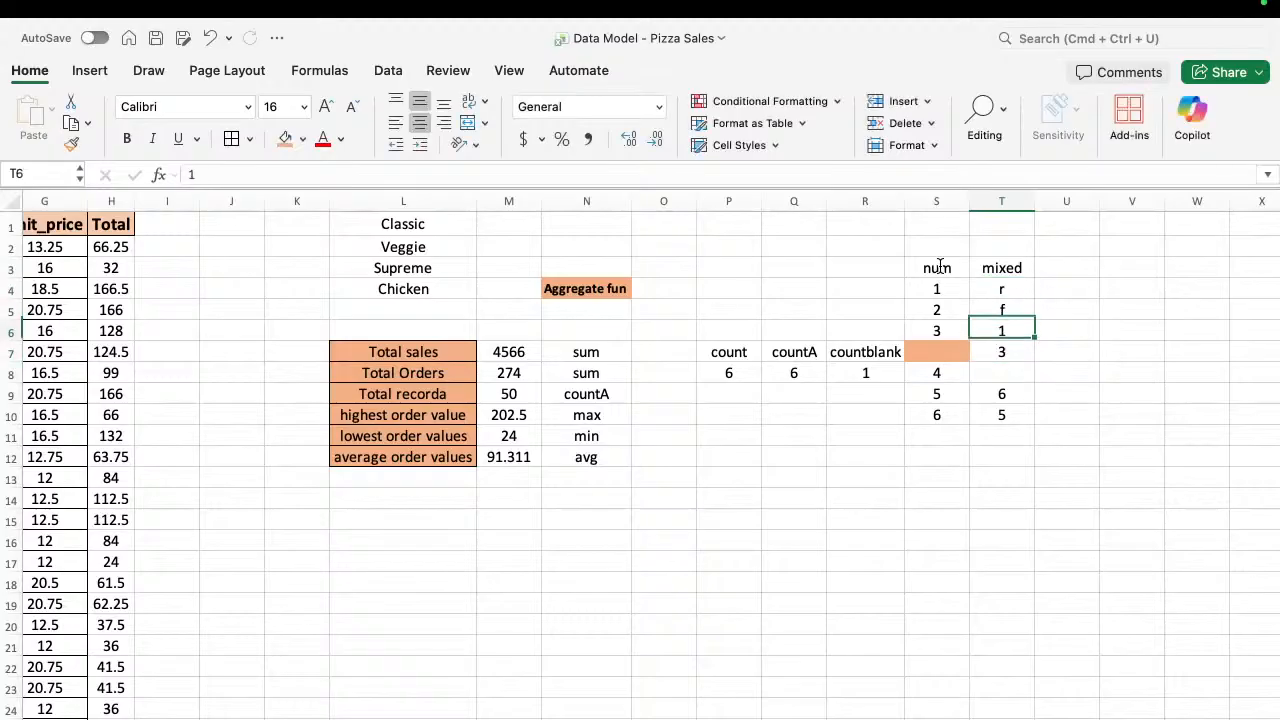
key("Down")
key("Down")
key("Down")
key("Down")
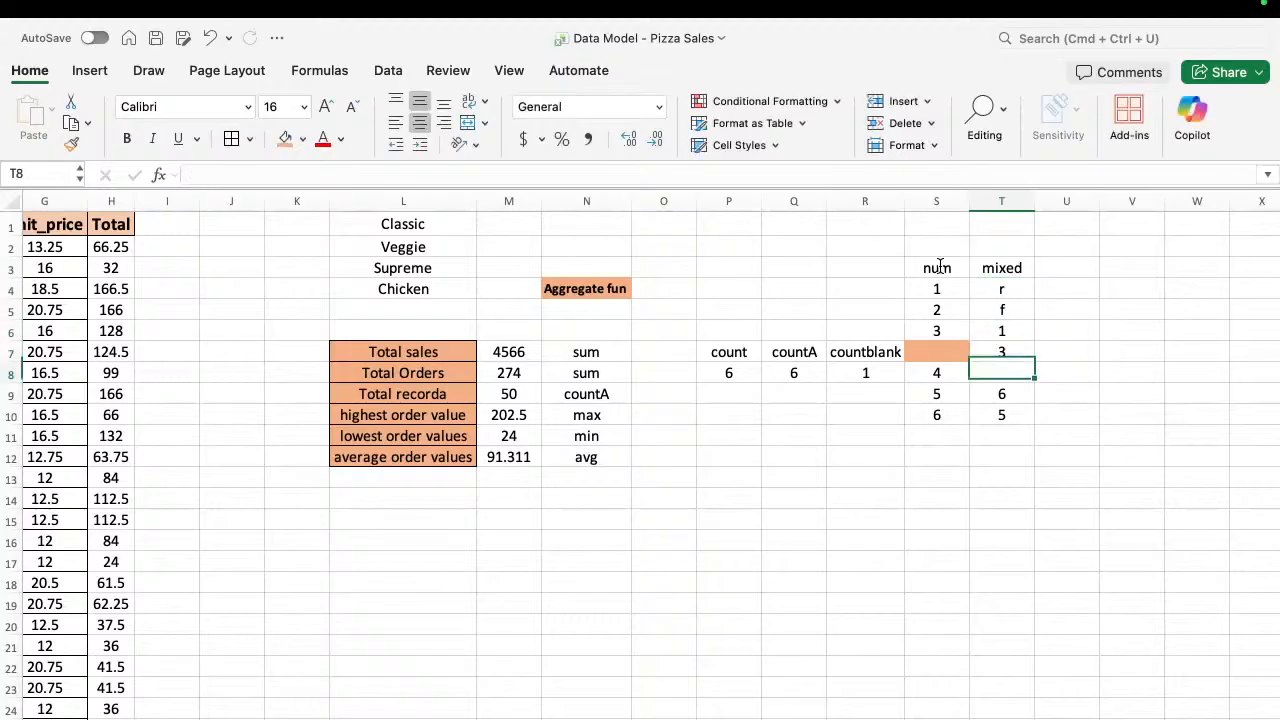
key("Left")
key("Left")
key("Left")
key("Left")
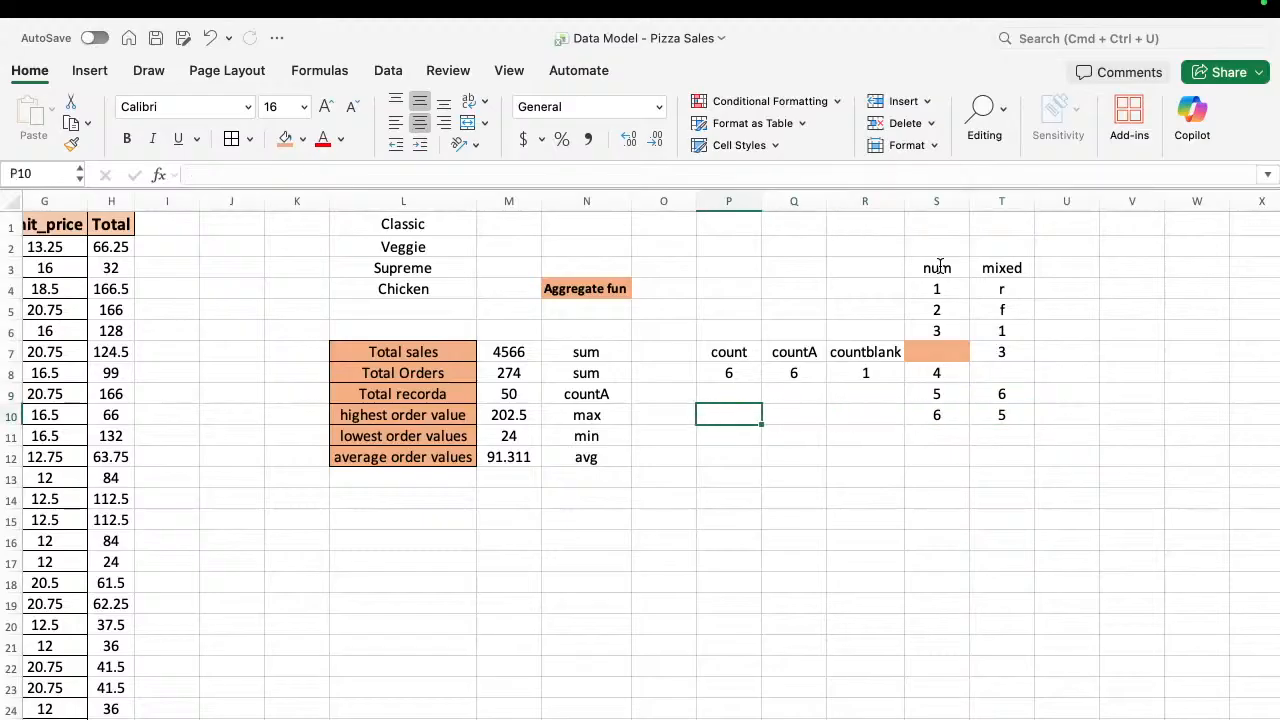
key("Up")
key("Right")
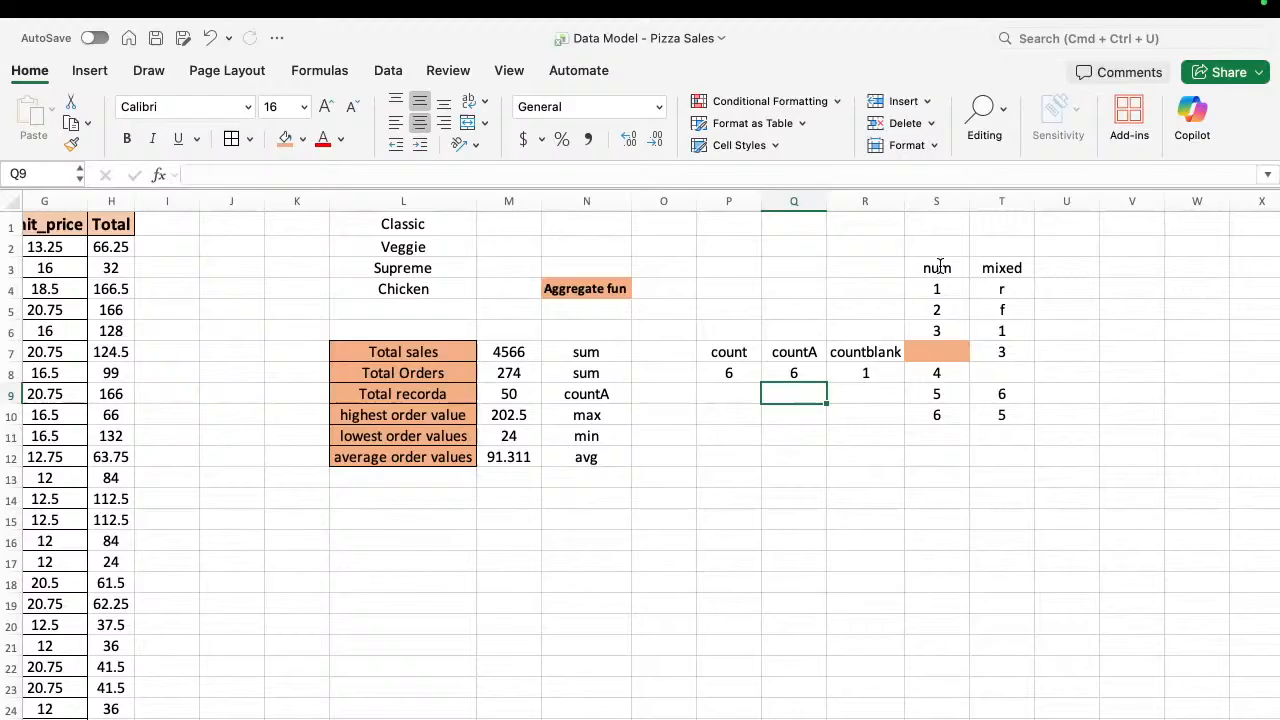
type("=coun")
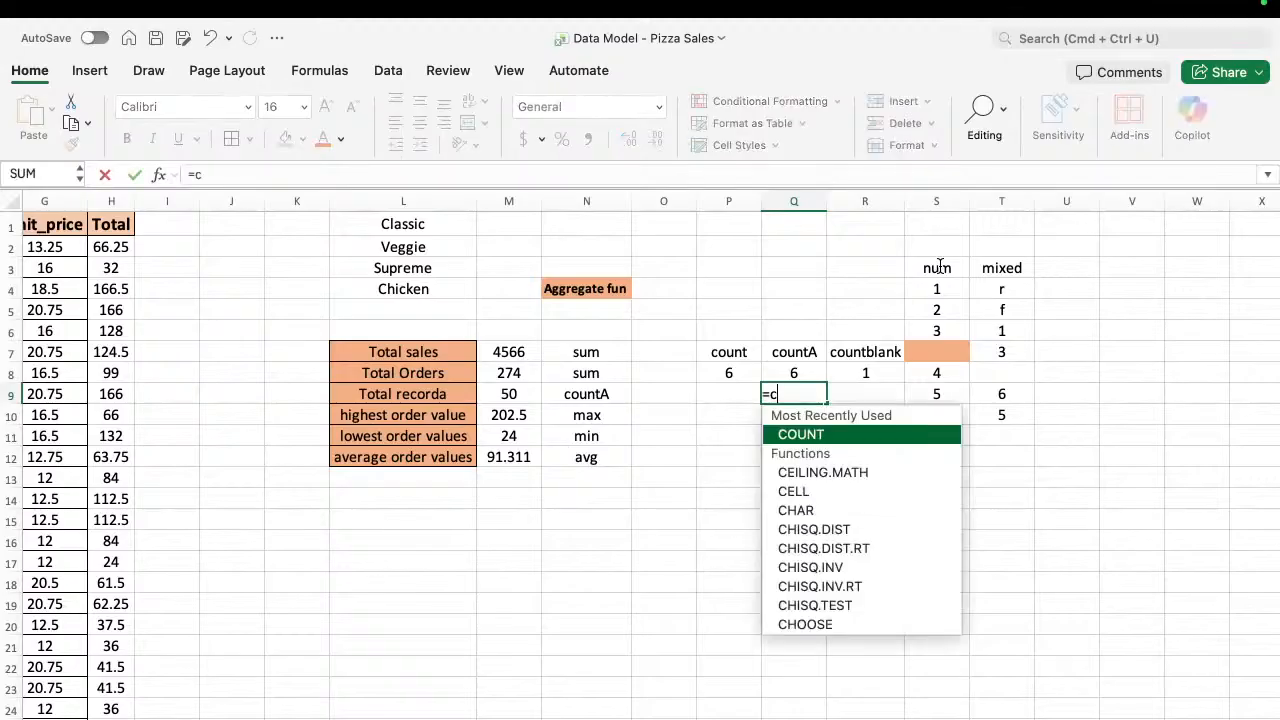
key("Down")
key("Down")
key("Tab")
key("Right")
key("Right")
key("Right")
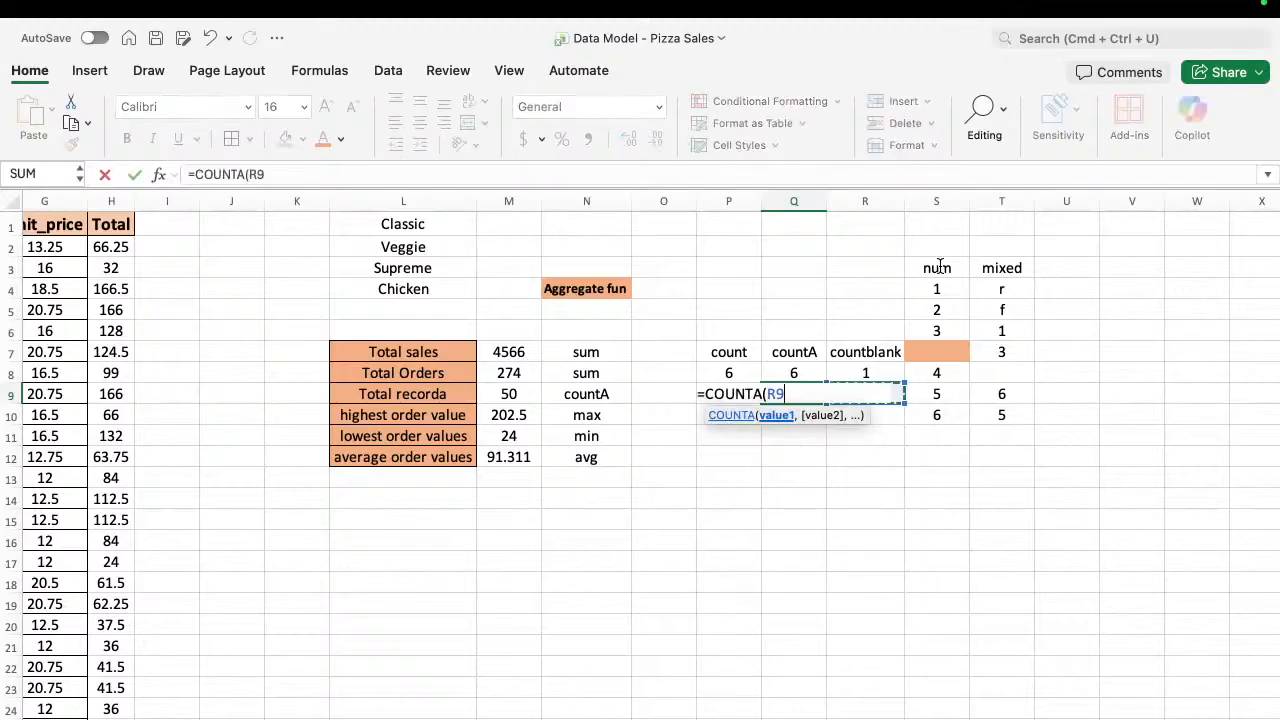
key("Up")
key("Up")
key("Up")
key("Up")
key("Up")
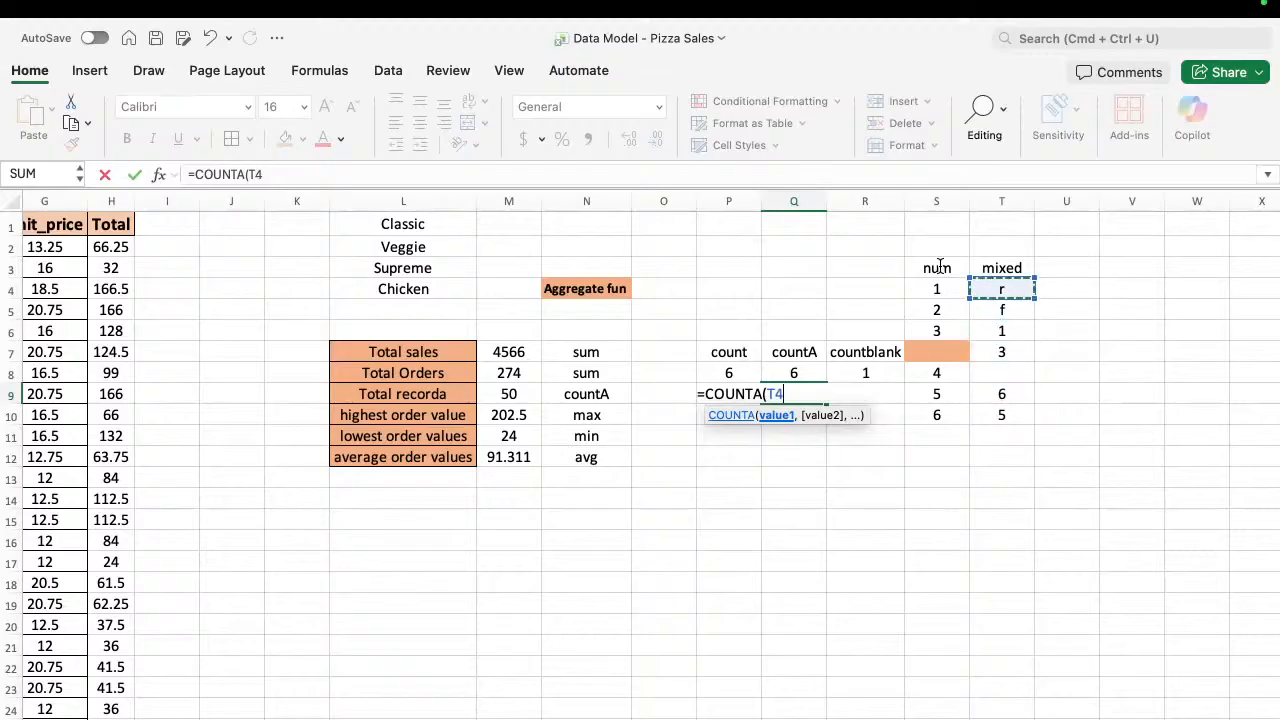
key("shift+Down")
key("shift+Down")
key("shift+Down")
key("shift+Down")
key("shift+Down")
key("shift+Down")
type(")")
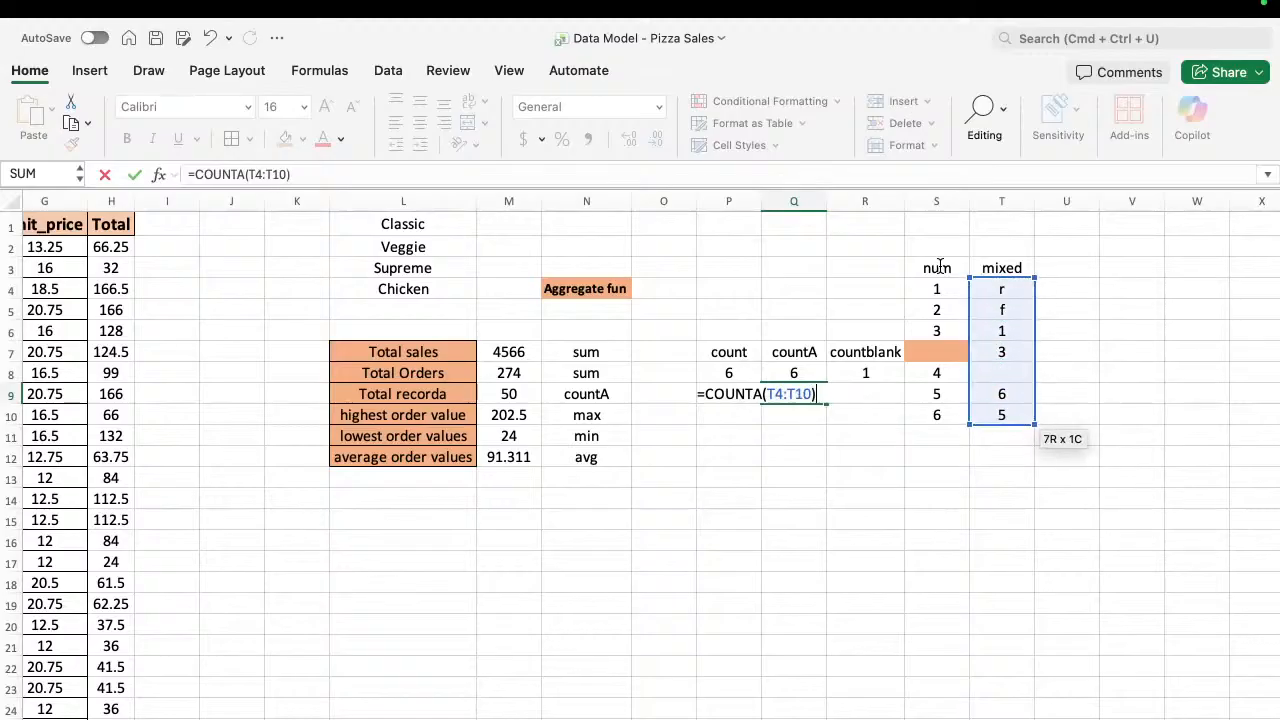
key("Return")
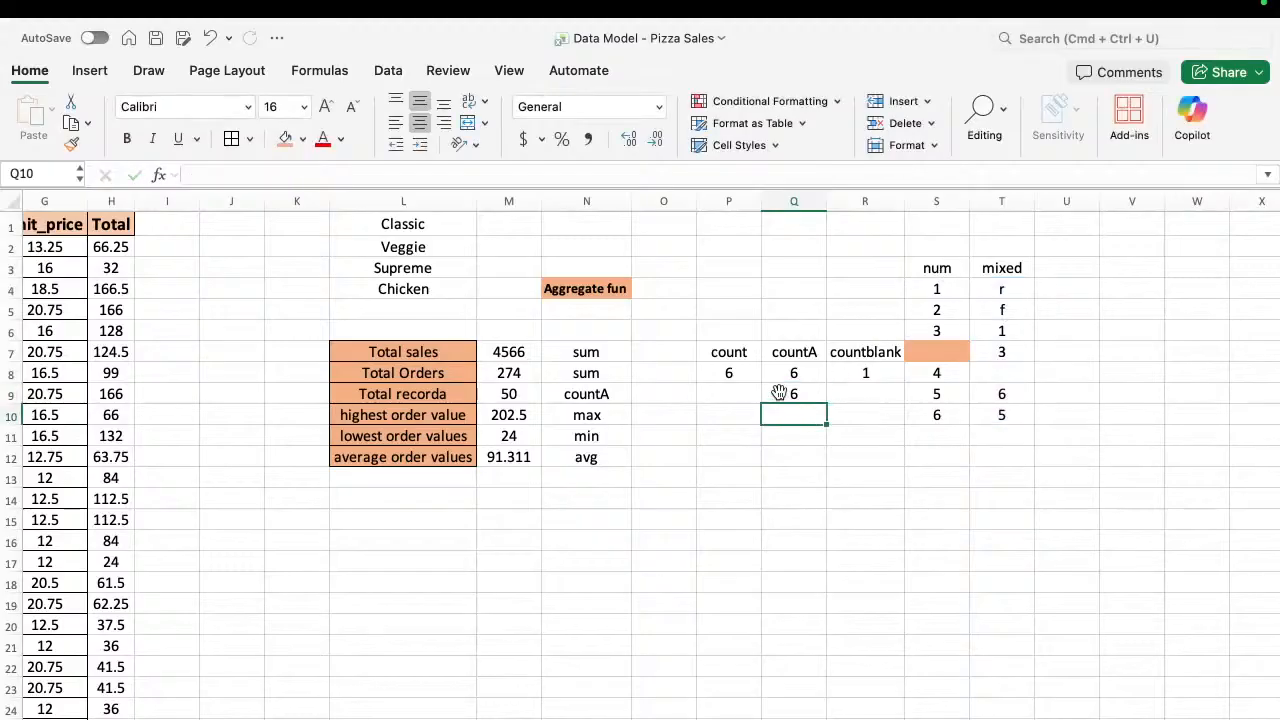
Enter =COUNT(T4:T10) in P9 to count only the numbers in the mixed column.
left_click(737, 395)
type("=co")
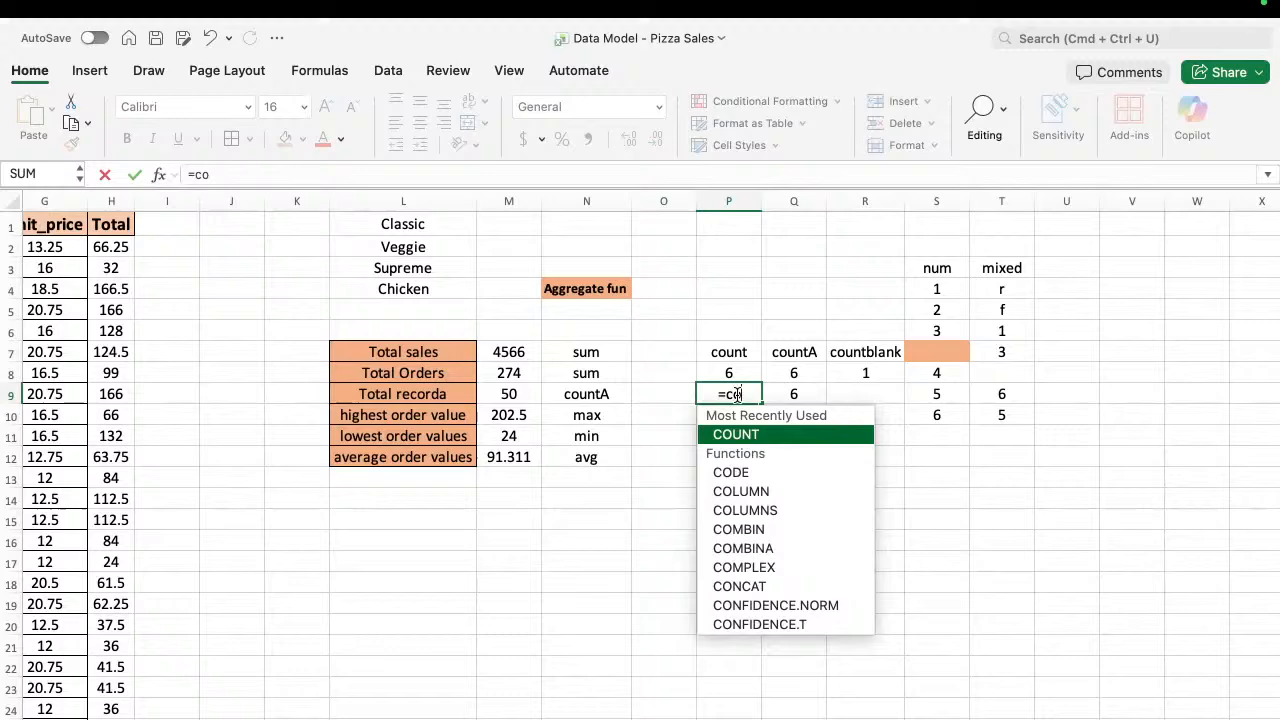
key("Tab")
left_click(997, 291)
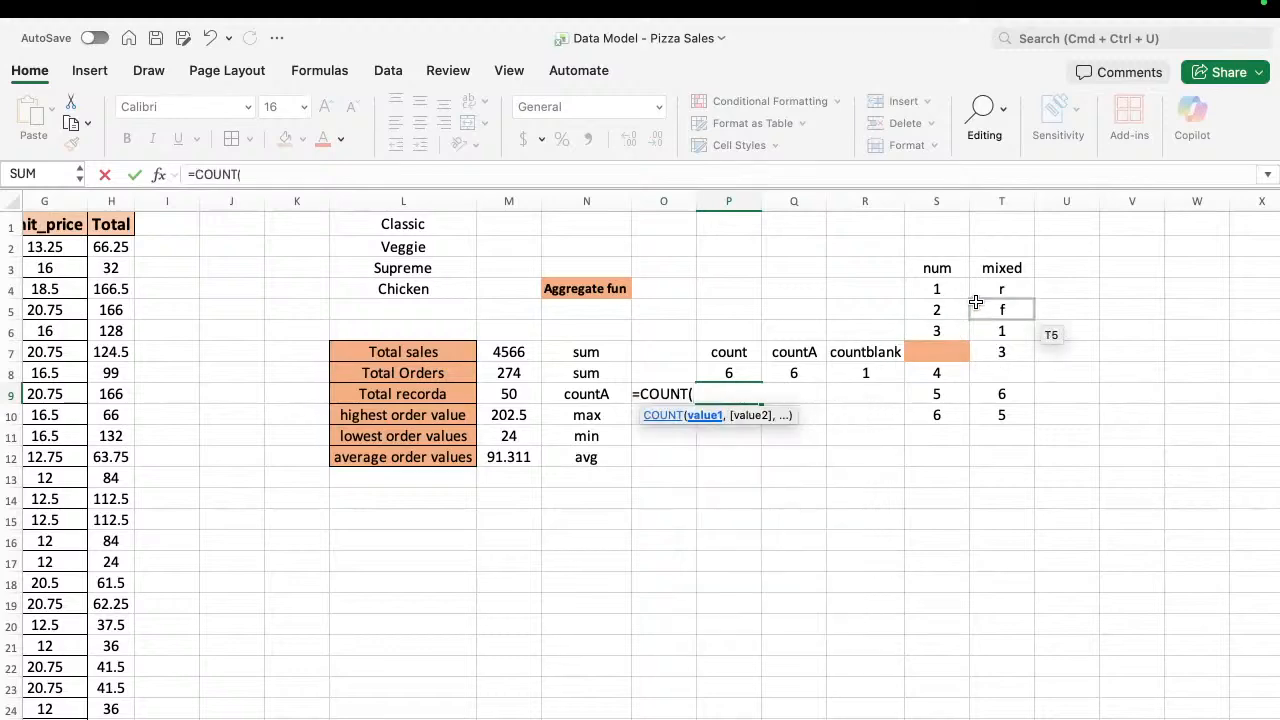
left_click_drag(997, 291, 1012, 417)
type(")")
key("Return")
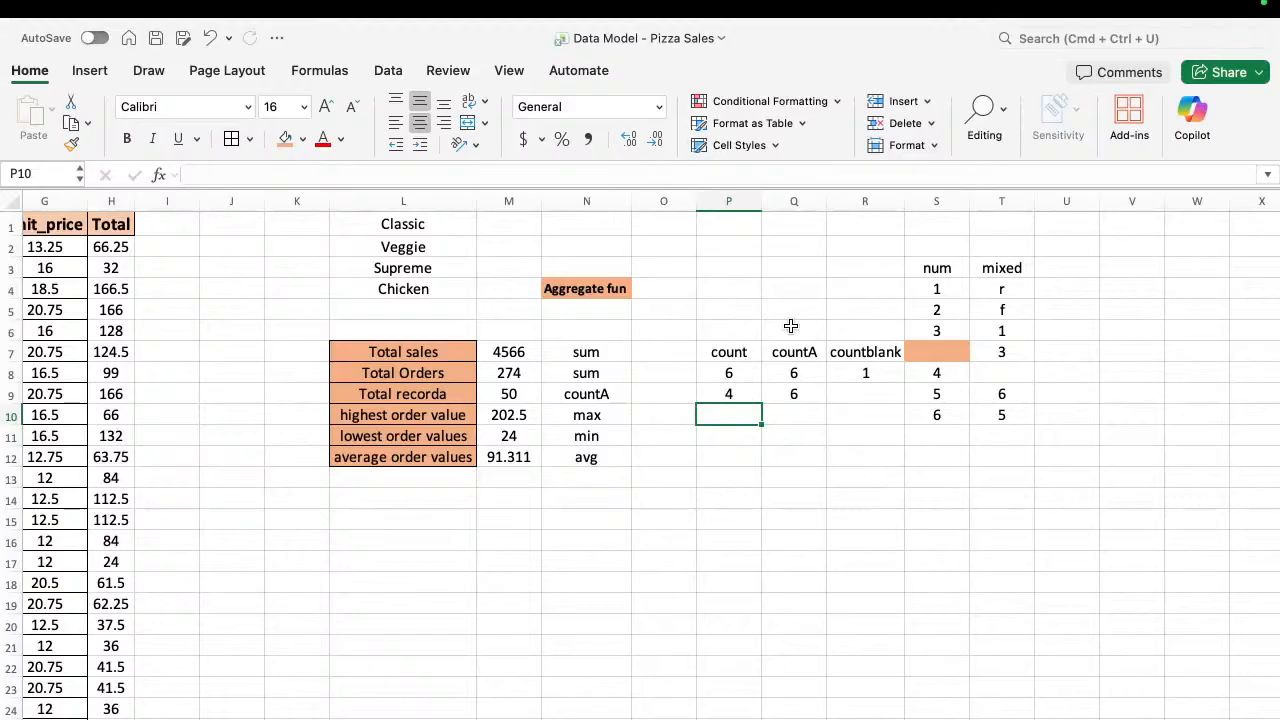
Fill the count, countA and countblank headings in P7:R7 with light blue.
left_click(745, 351)
key("shift+Right")
key("shift+Right")
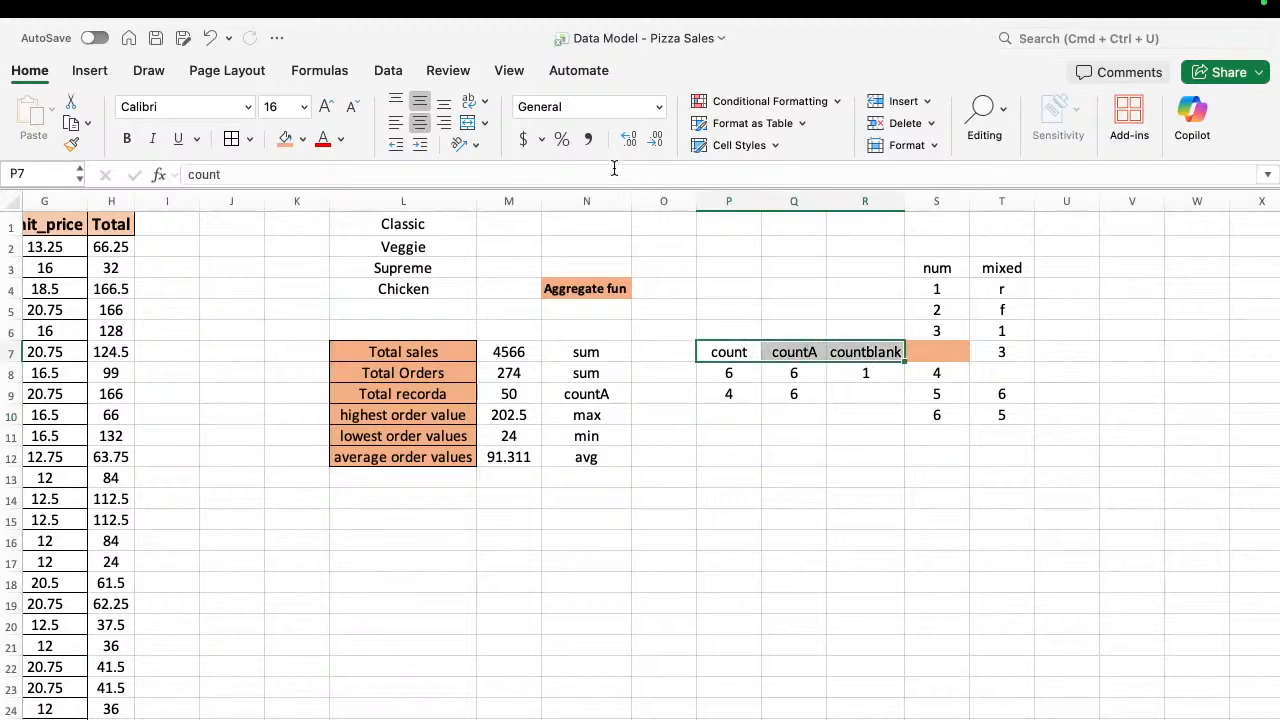
left_click(285, 140)
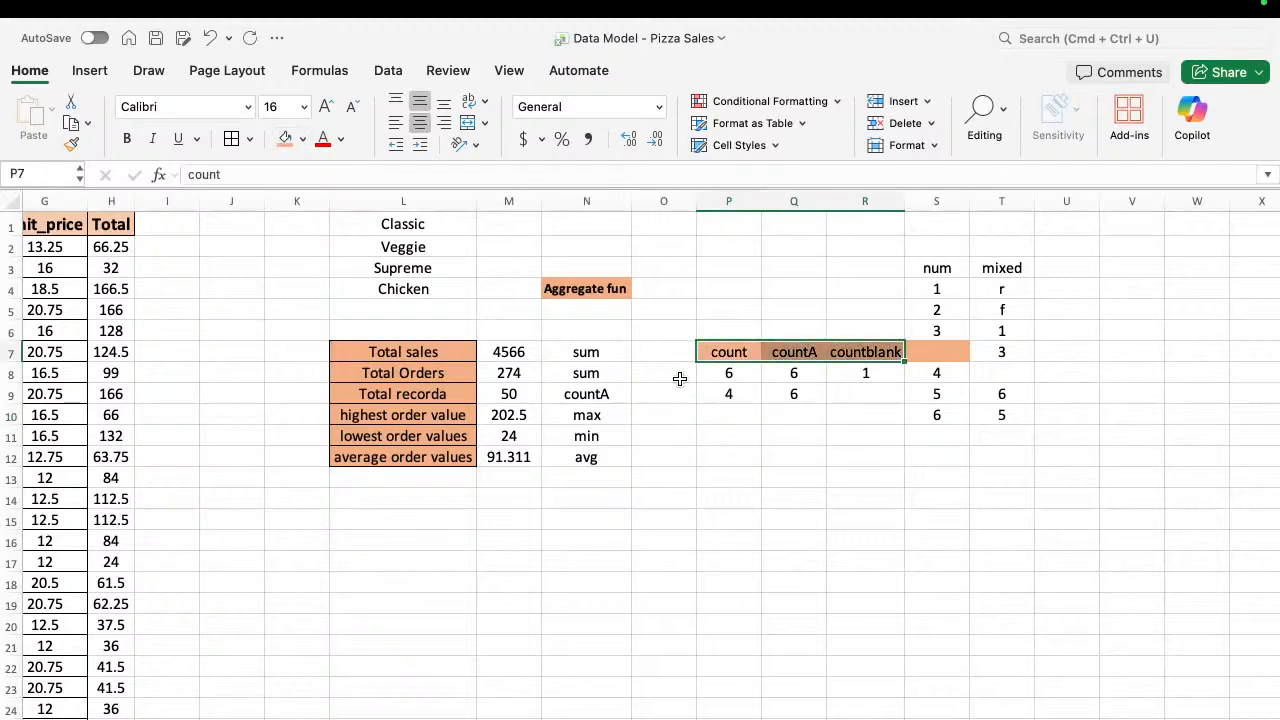
left_click(302, 139)
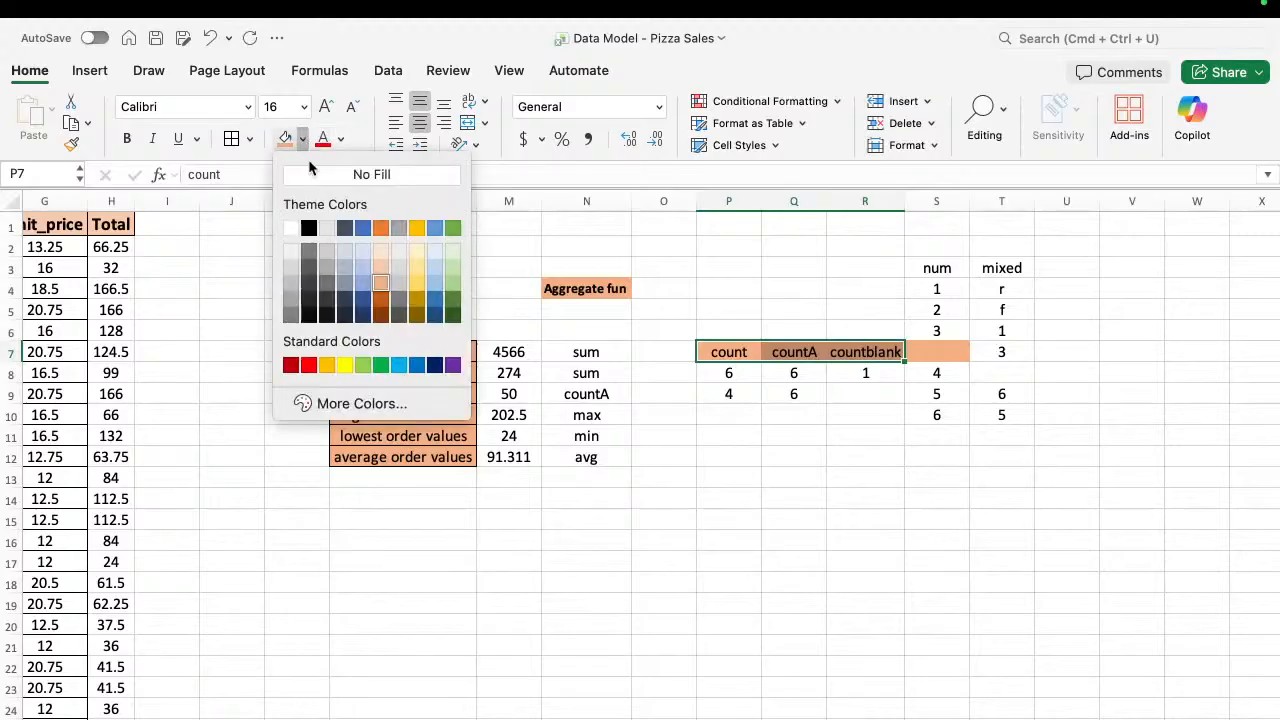
left_click(364, 266)
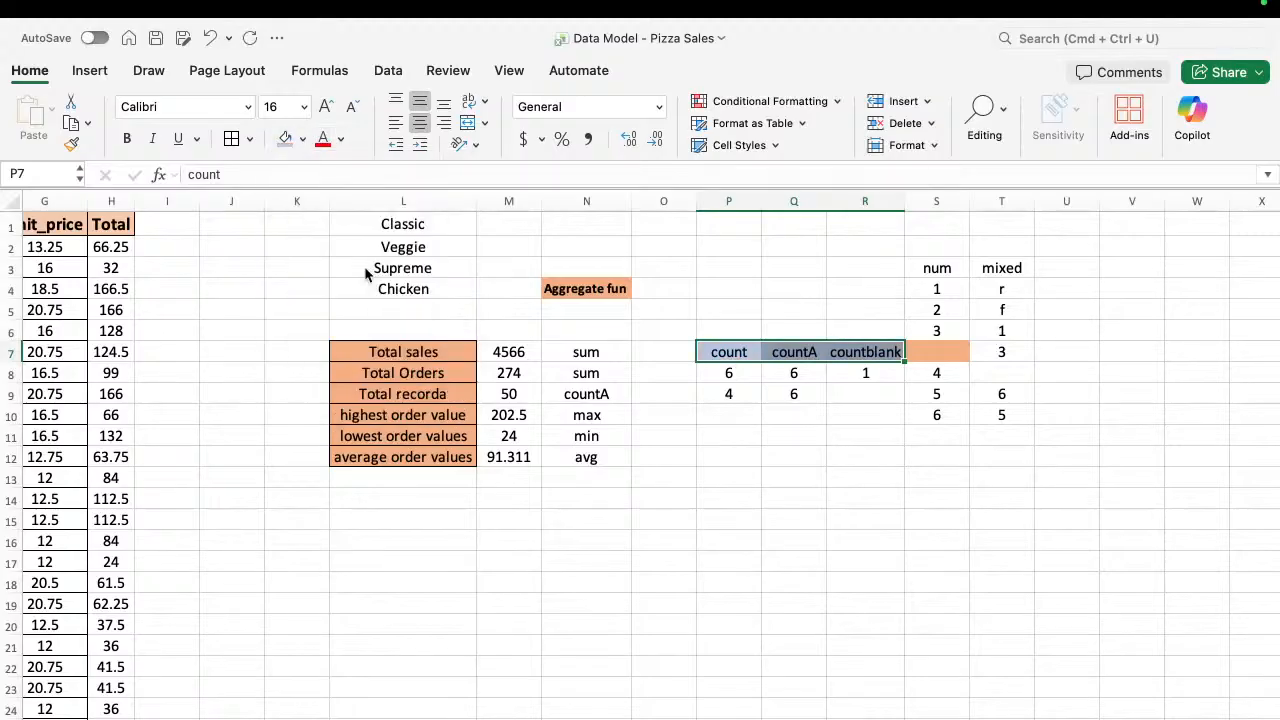
left_click(873, 469)
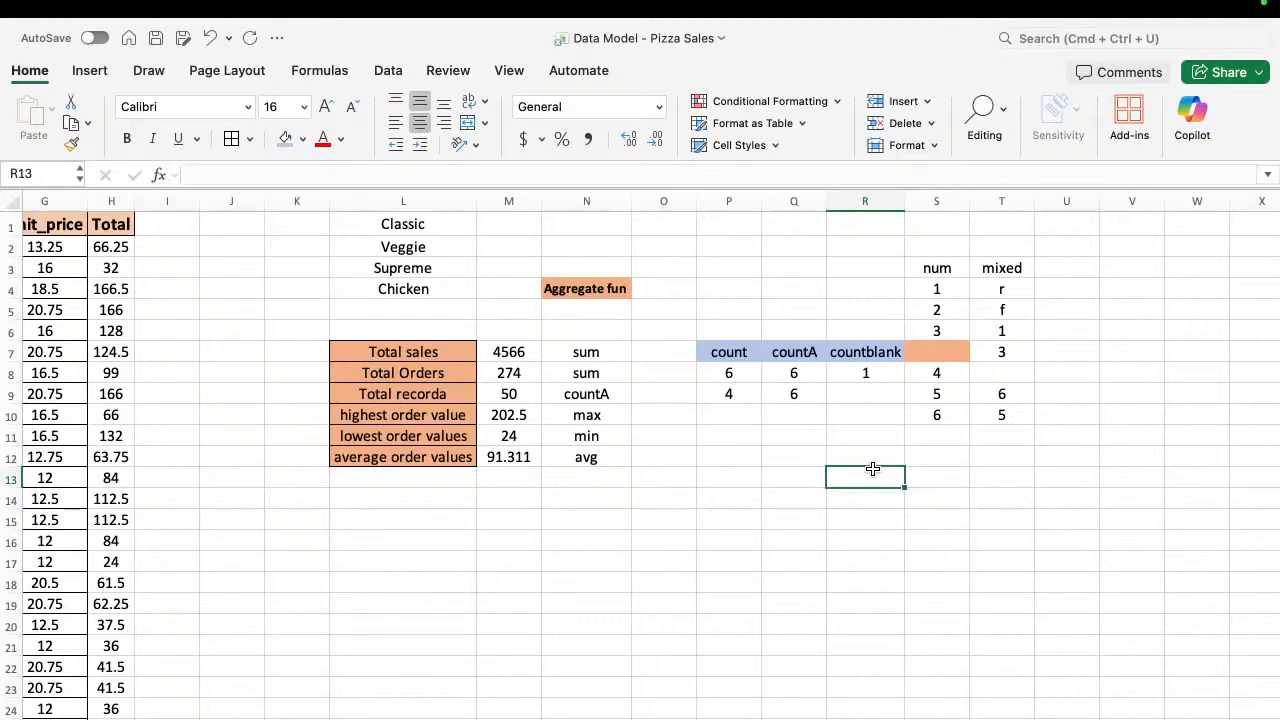
Enter the heading "conditonal fun" in L17 and fill the cell with the same light blue.
left_click(417, 554)
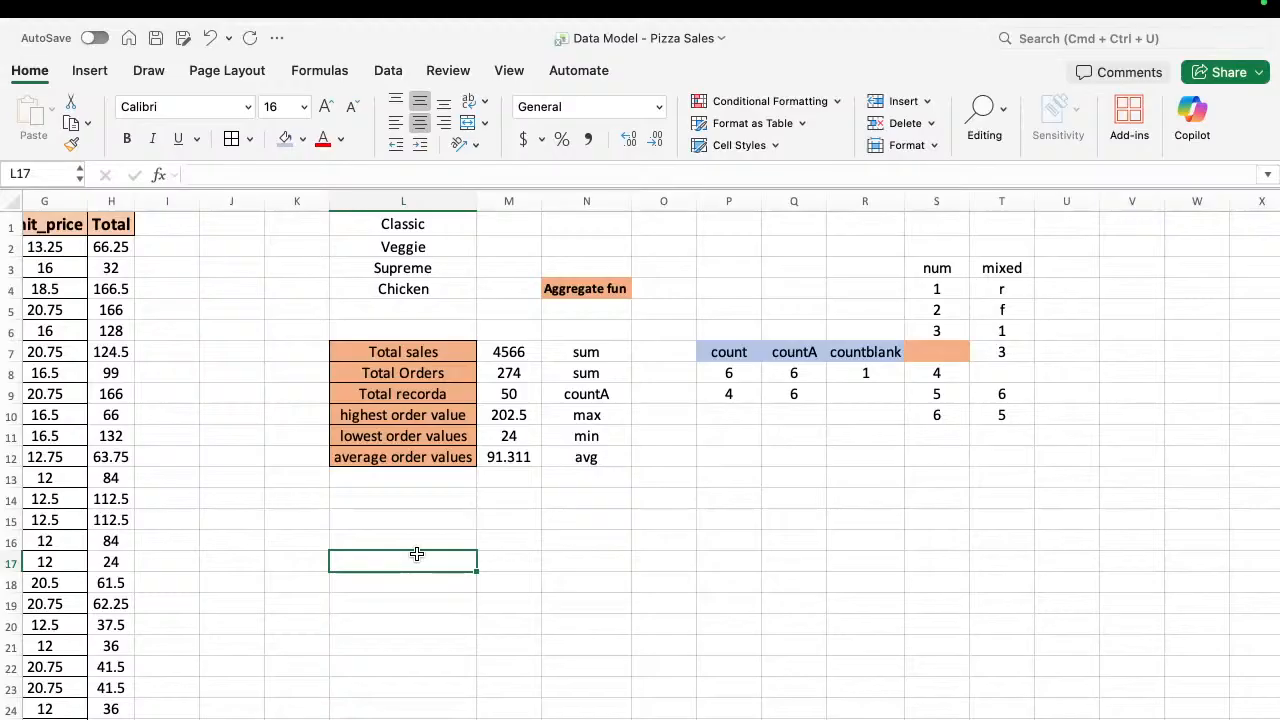
type("con")
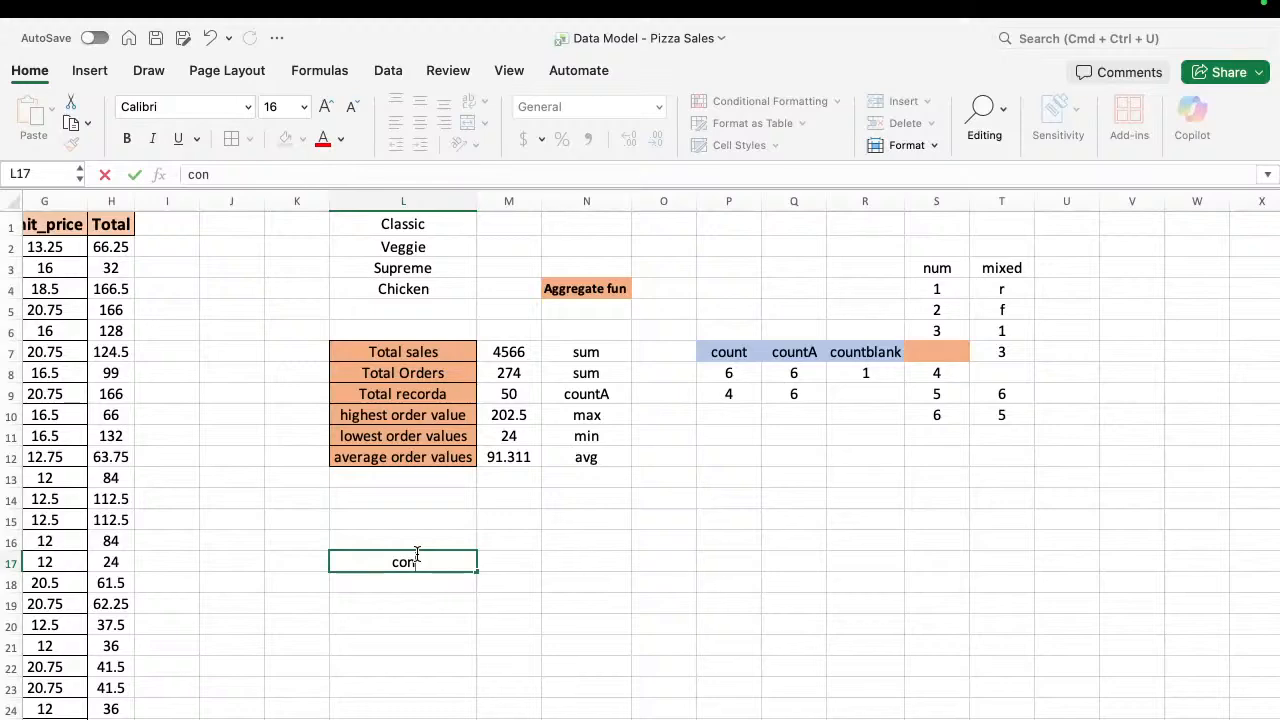
type("ditonal fun")
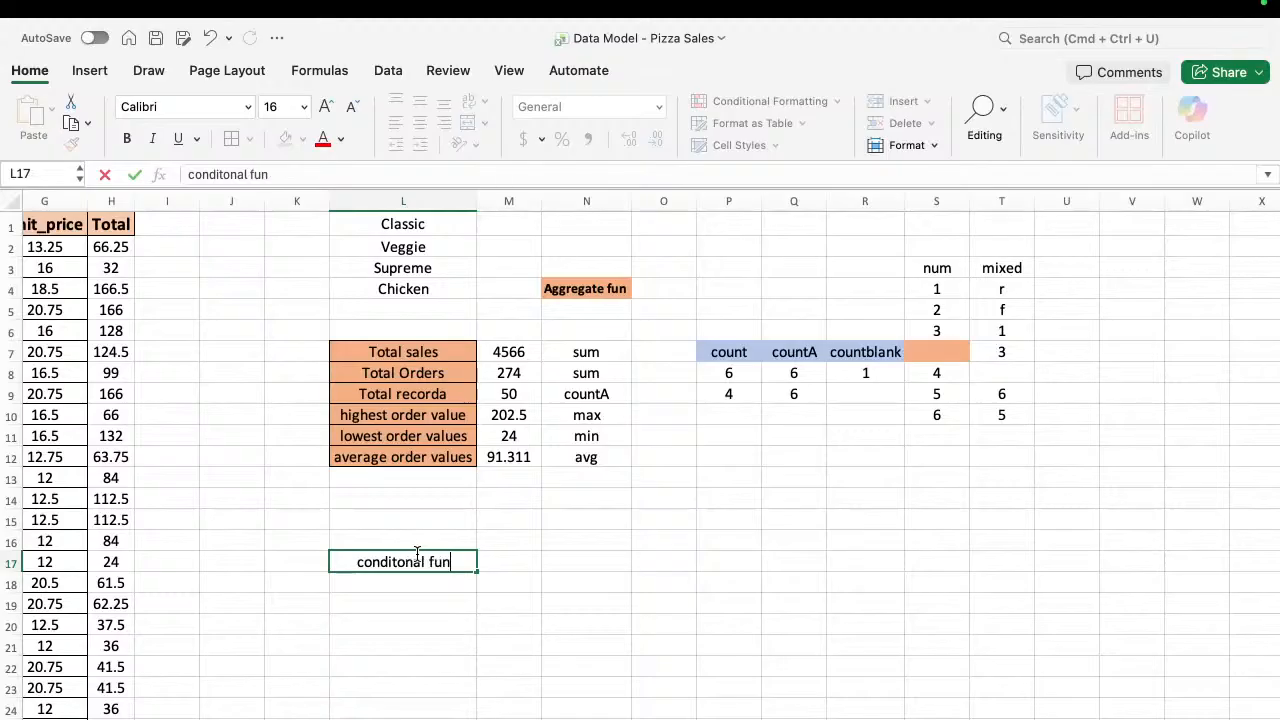
key("Return")
left_click(400, 561)
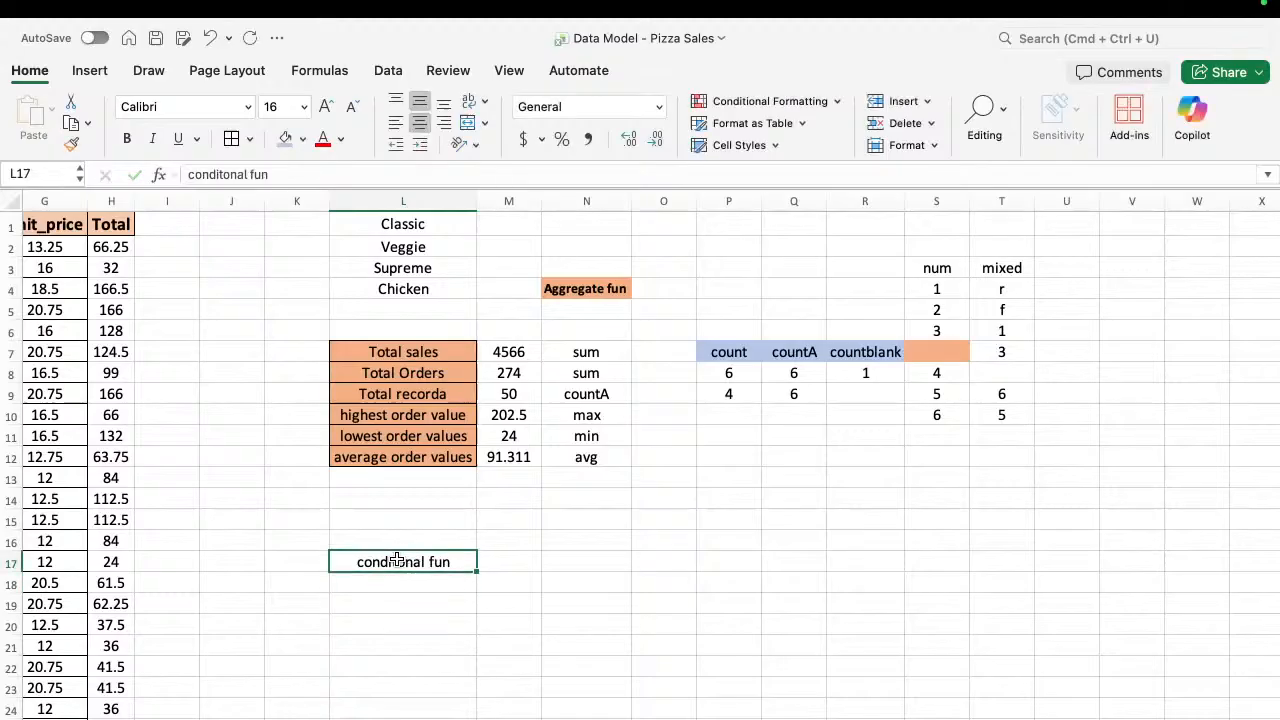
left_click(285, 139)
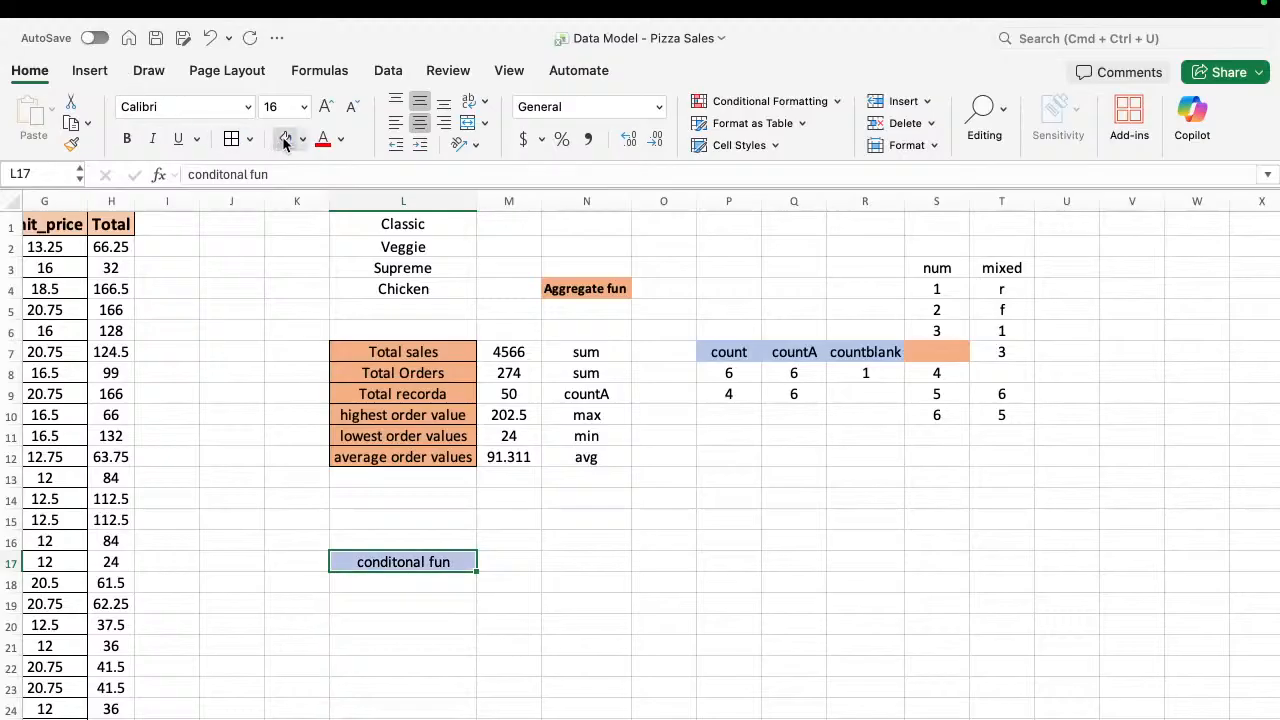
left_click(304, 139)
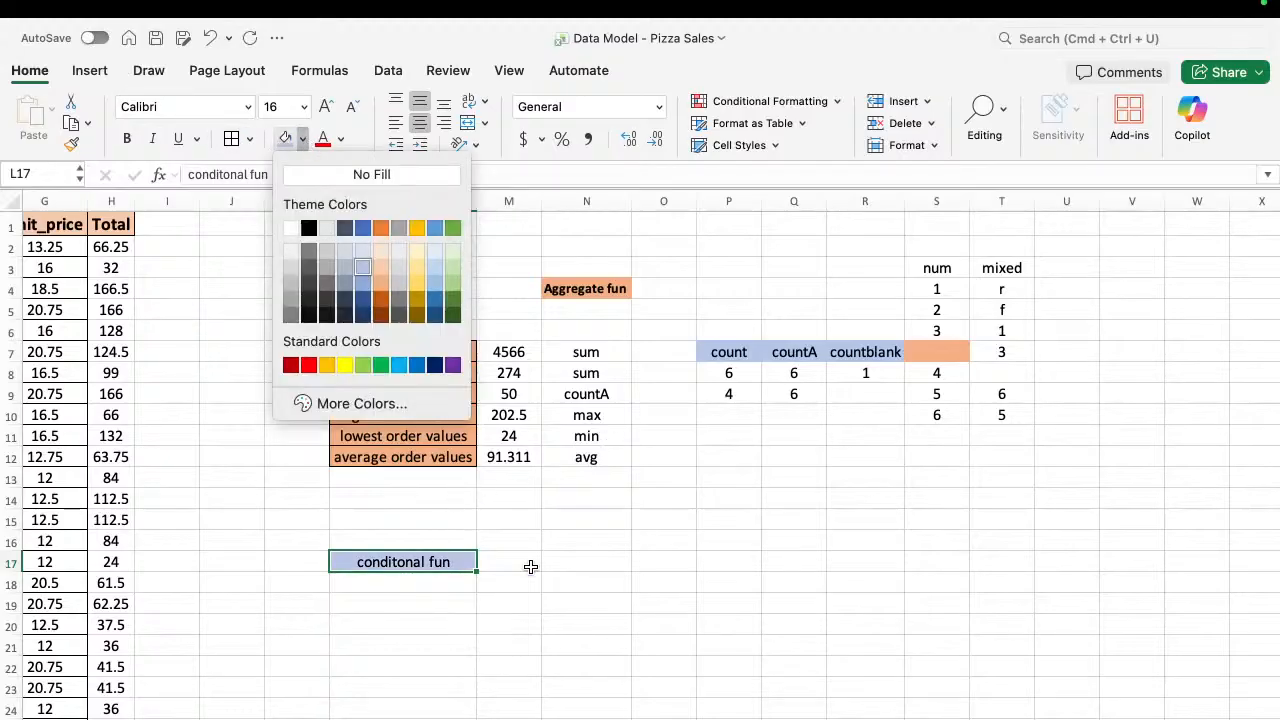
left_click(561, 573)
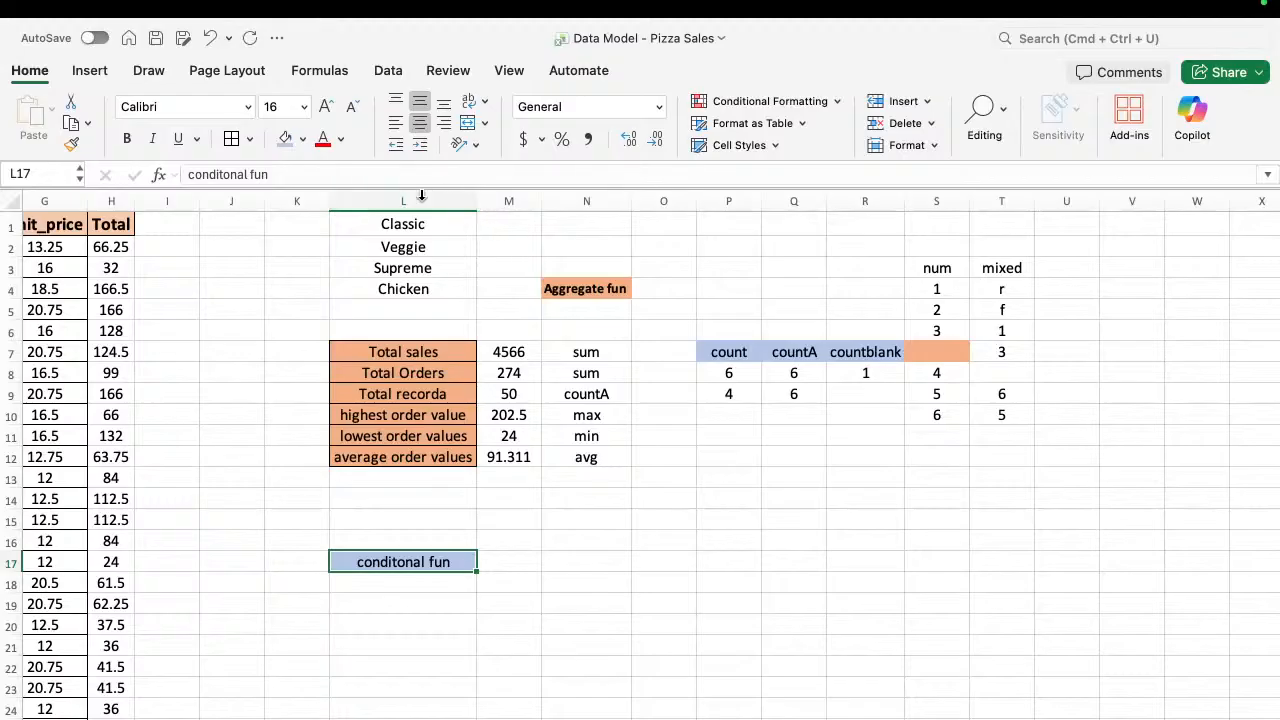
Copy the four pizza categories in L1:L4 into L18:L21 below the "conditonal fun" heading.
left_click(405, 222)
key("shift+Down")
key("shift+Down")
key("shift+Down")
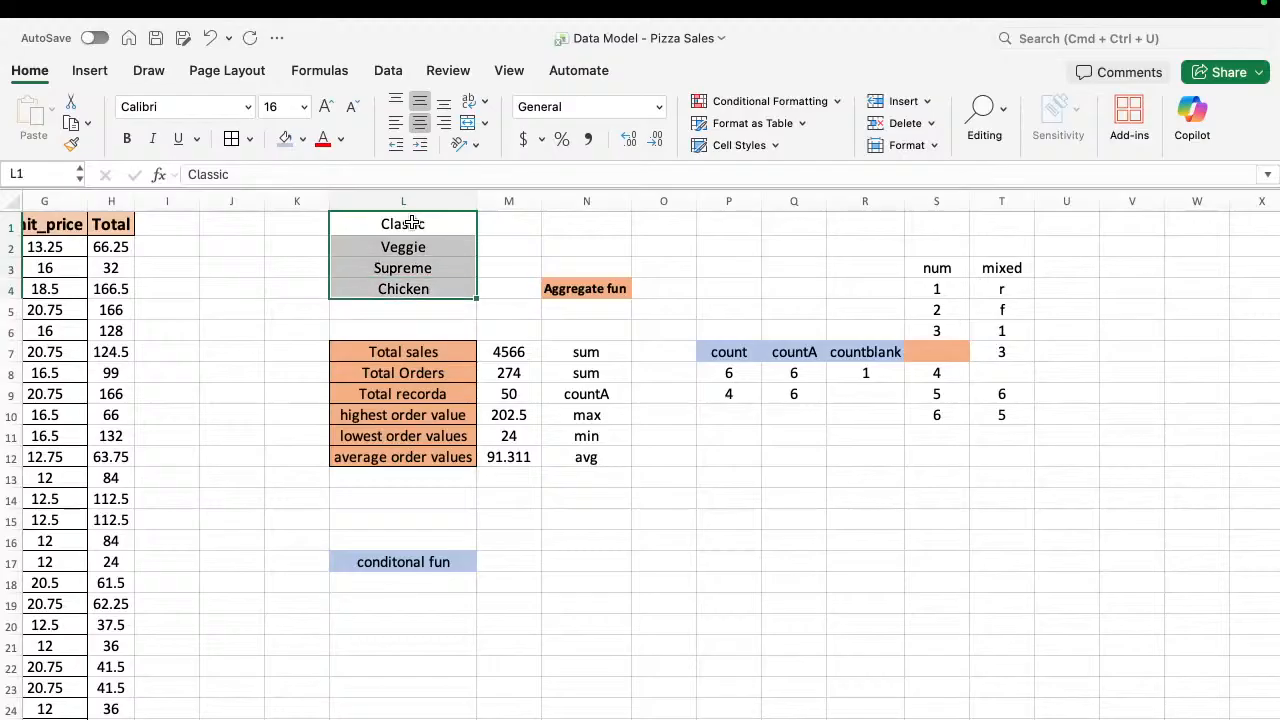
key("cmd+c")
key("Down")
key("Down")
key("Down")
key("Down")
key("Down")
key("Down")
key("Down")
key("Down")
key("Down")
key("Down")
key("Down")
key("Down")
key("Down")
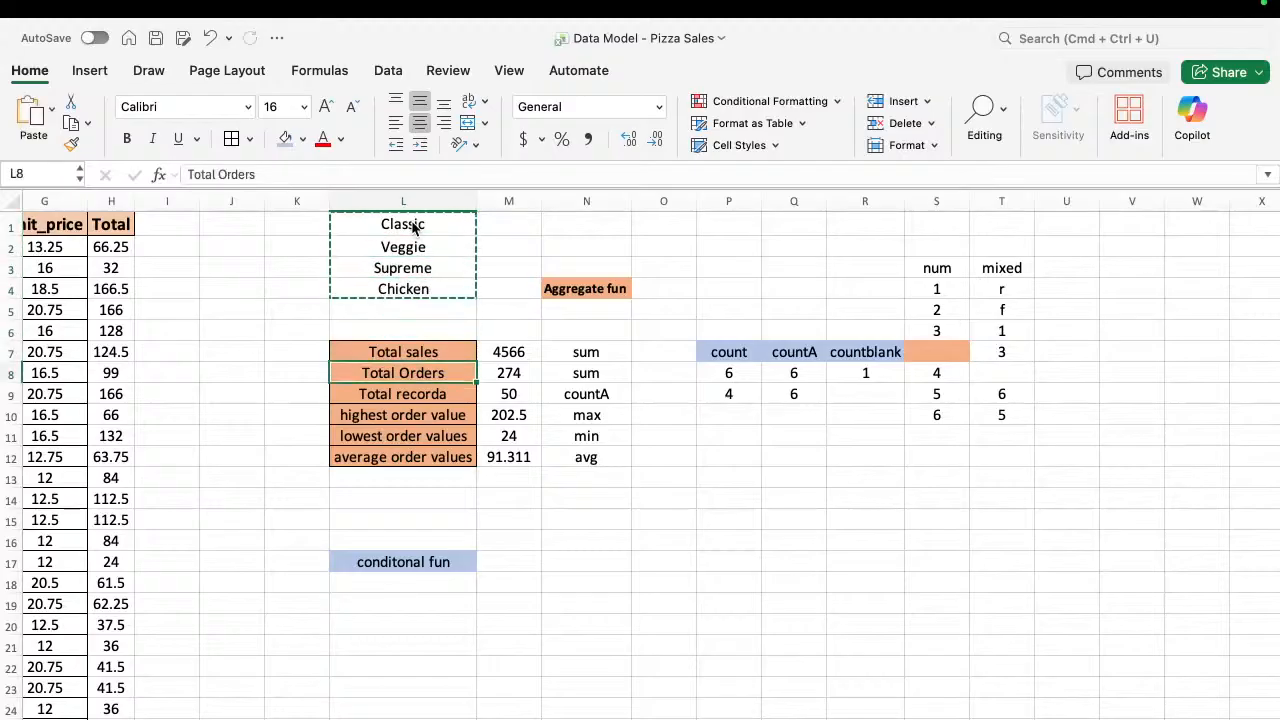
key("Down")
key("Down")
key("Down")
key("Down")
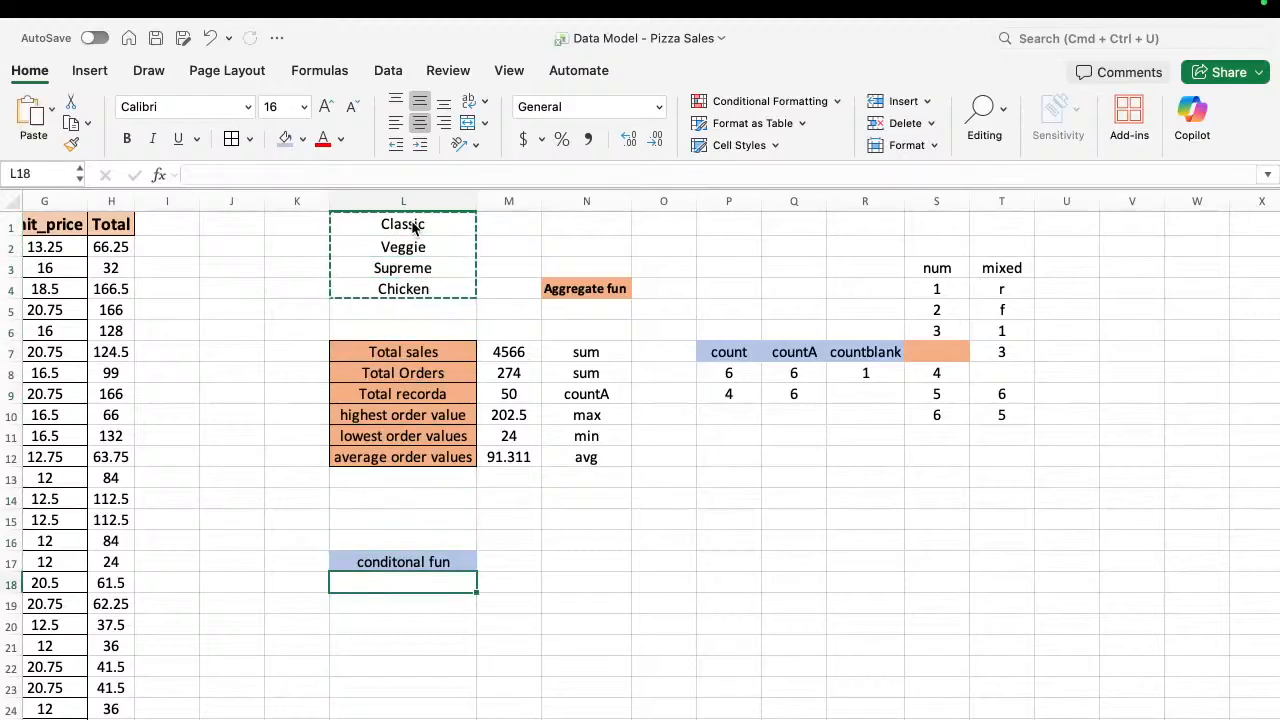
key("cmd+v")
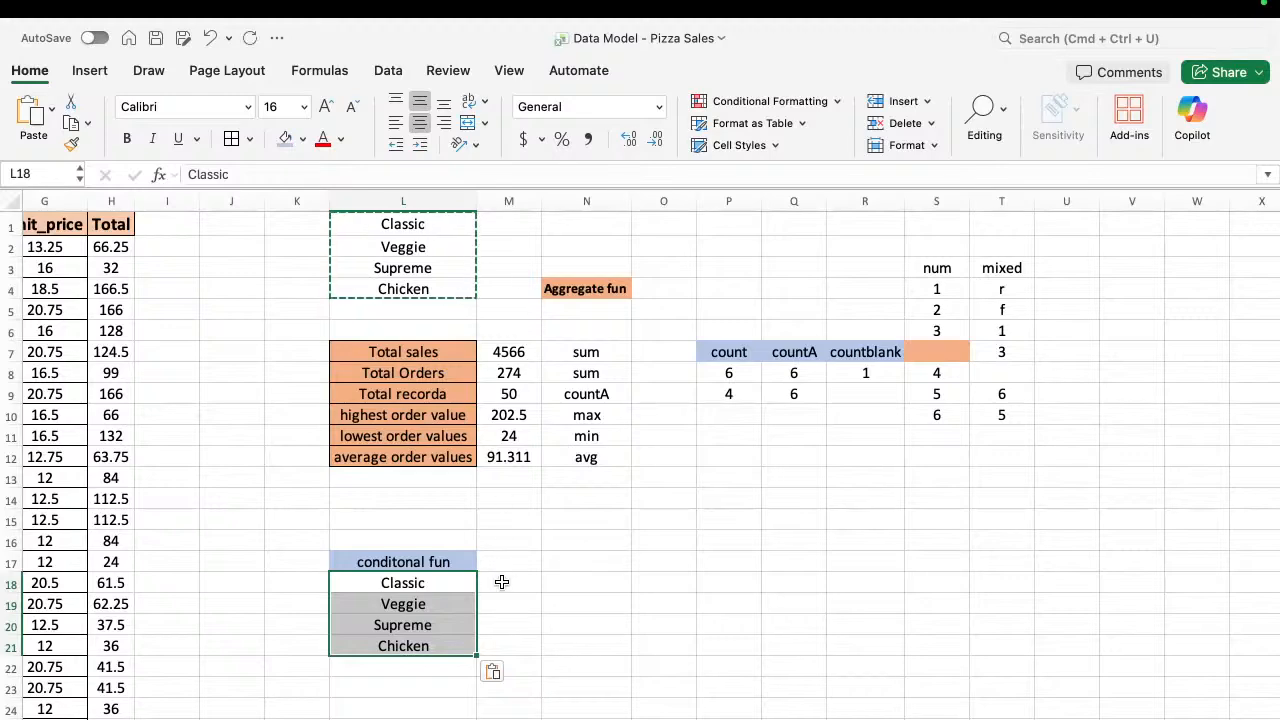
Examine the pizza_category and Total columns of the sales data alongside the copied category list.
left_click(504, 580)
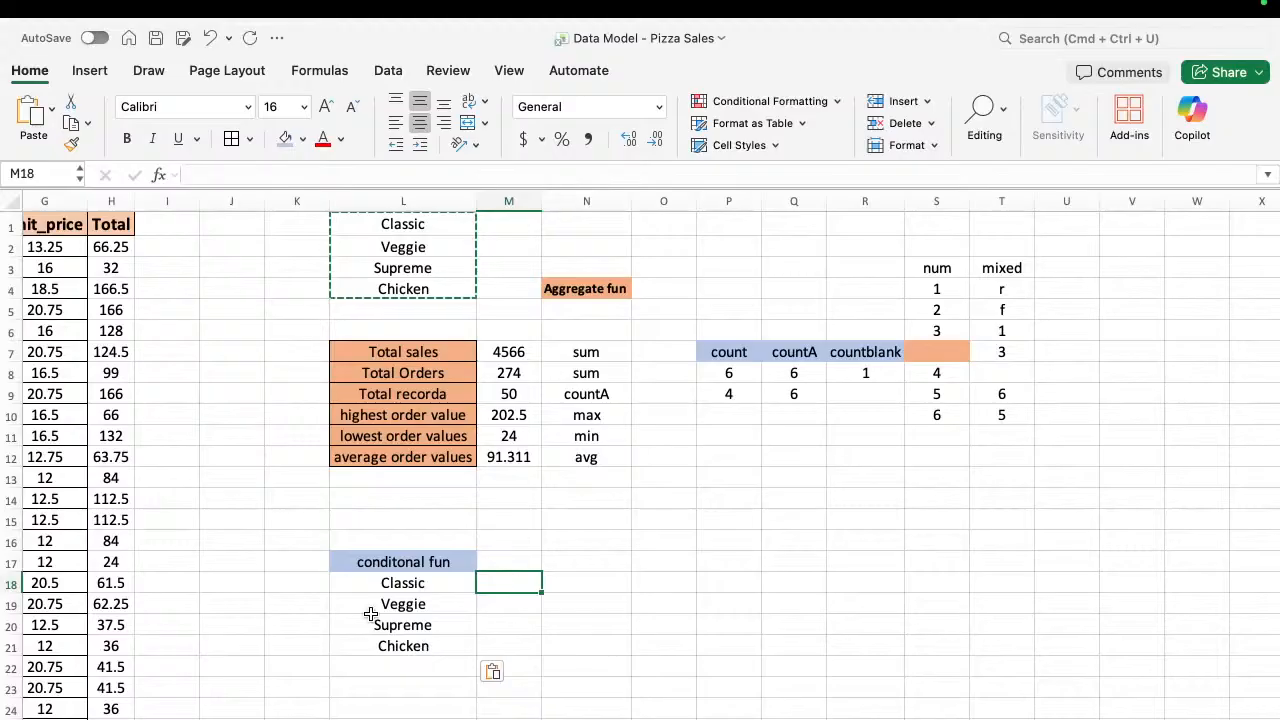
scroll(370, 613, "left", 3)
scroll(370, 613, "left", 3)
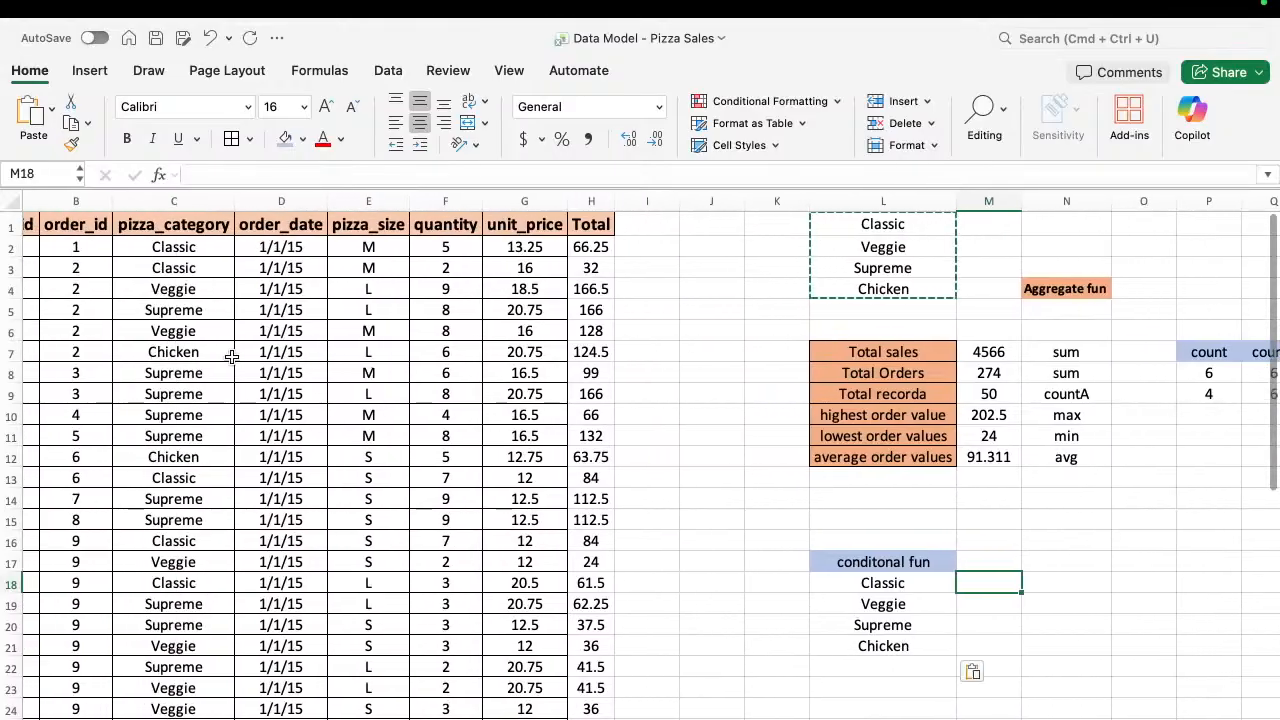
scroll(548, 462, "right", 5)
scroll(548, 462, "left", 3)
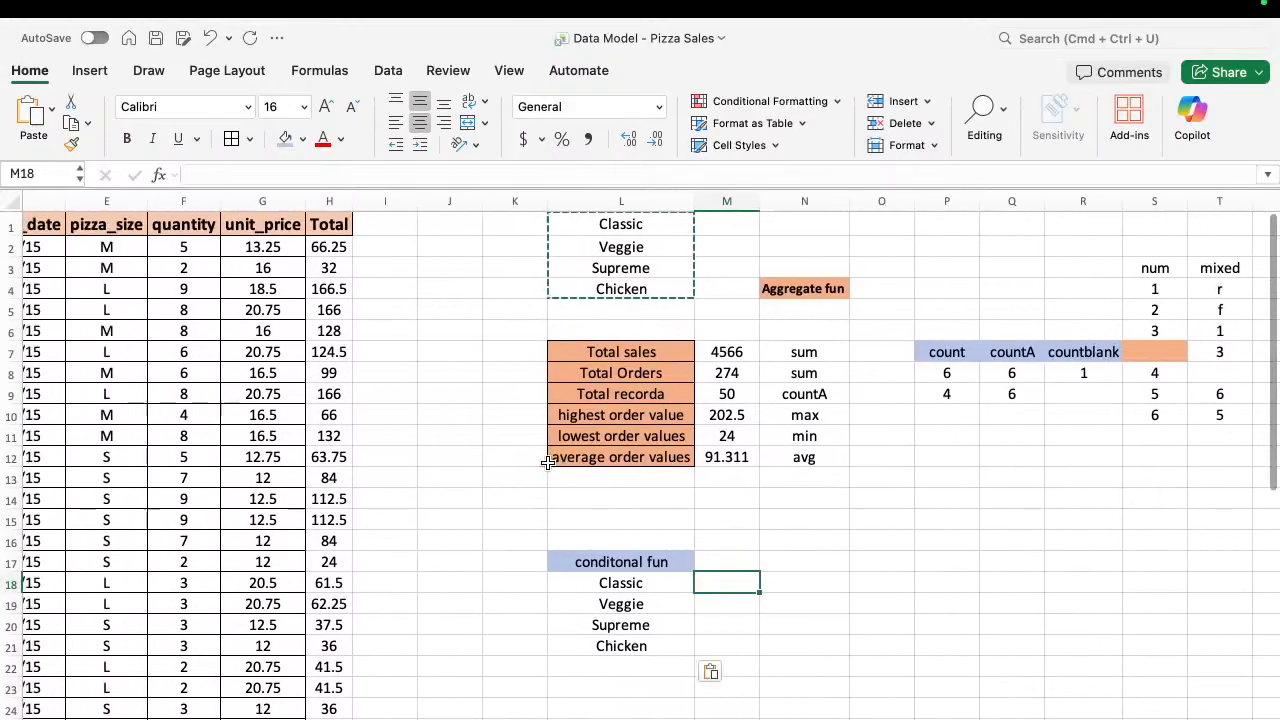
scroll(548, 462, "left", 3)
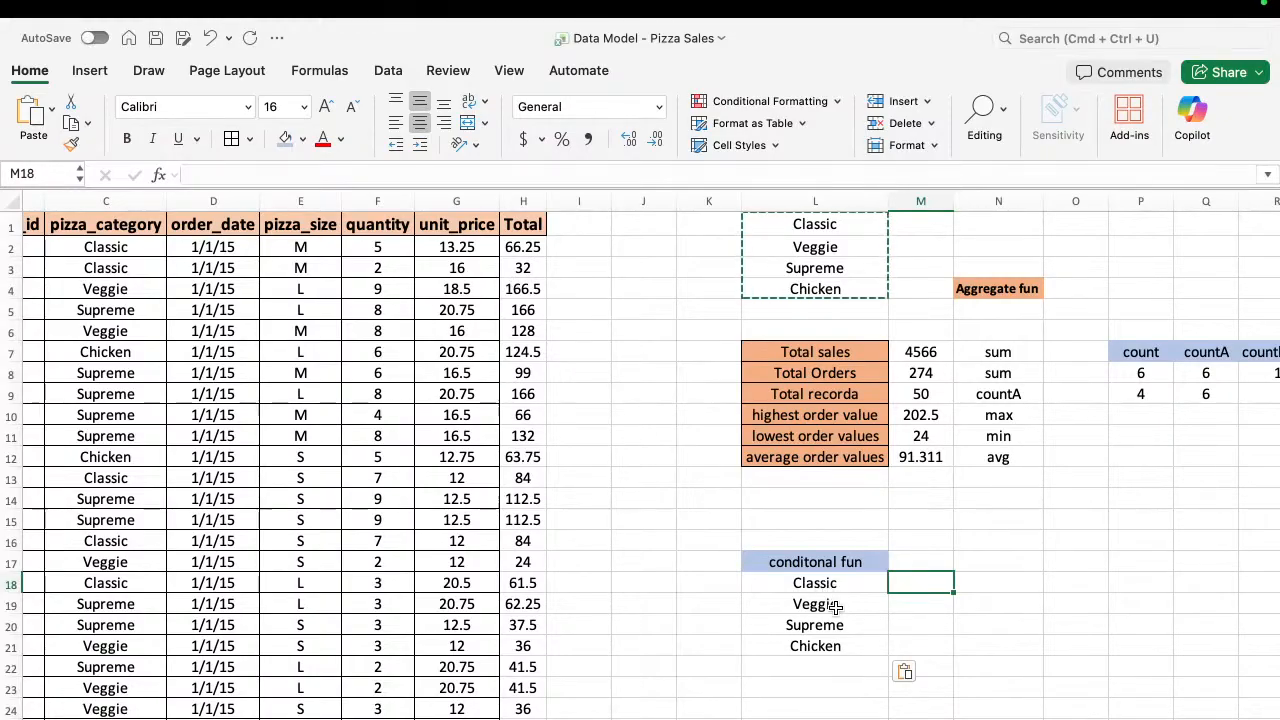
scroll(843, 604, "right", 2)
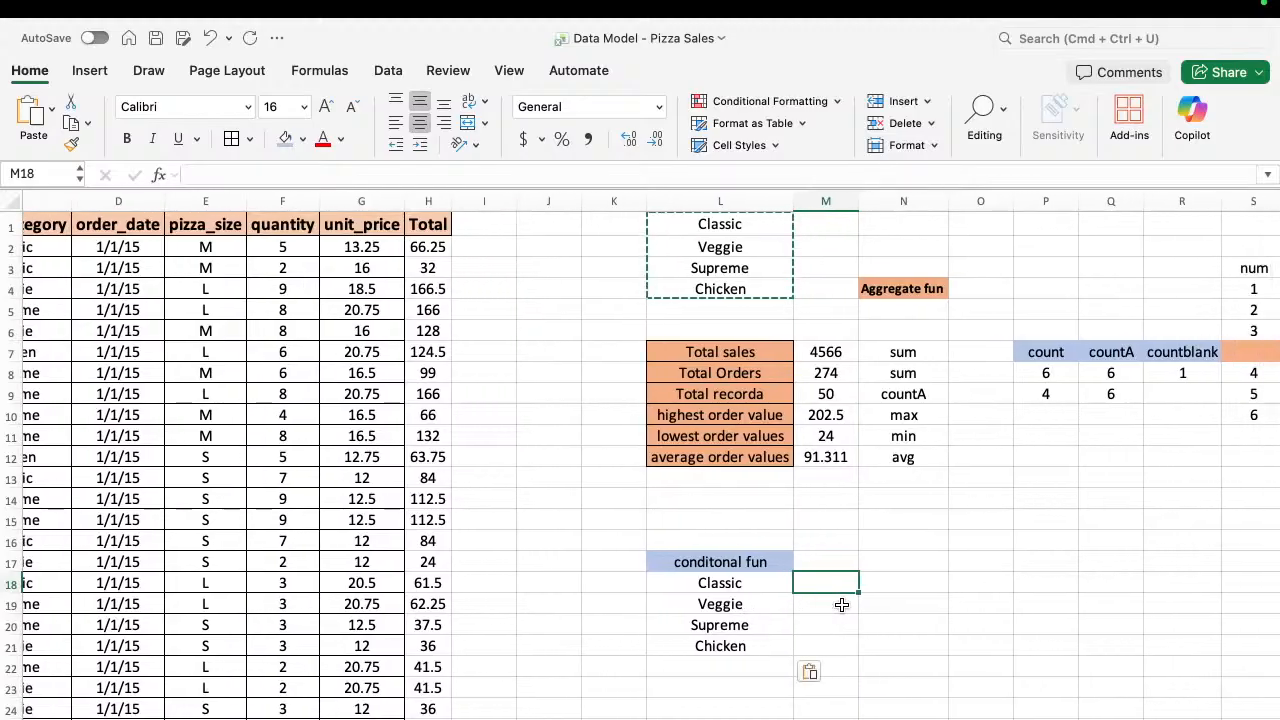
scroll(842, 604, "right", 1)
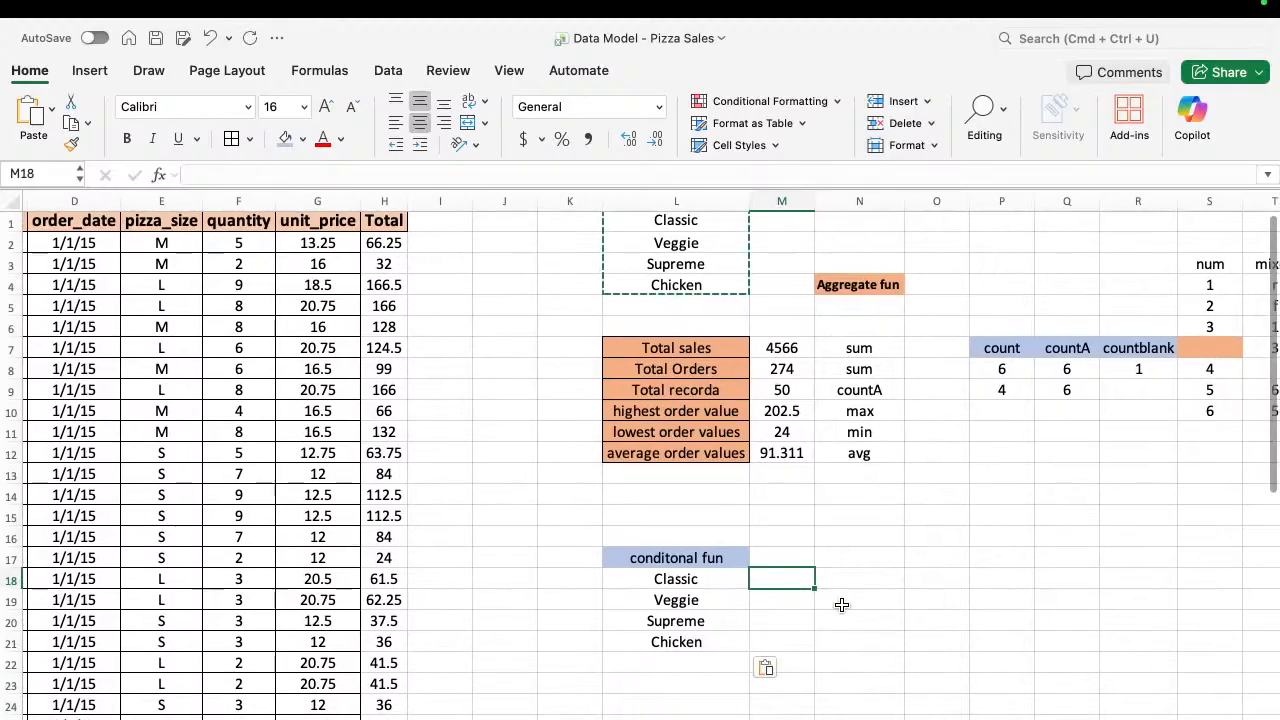
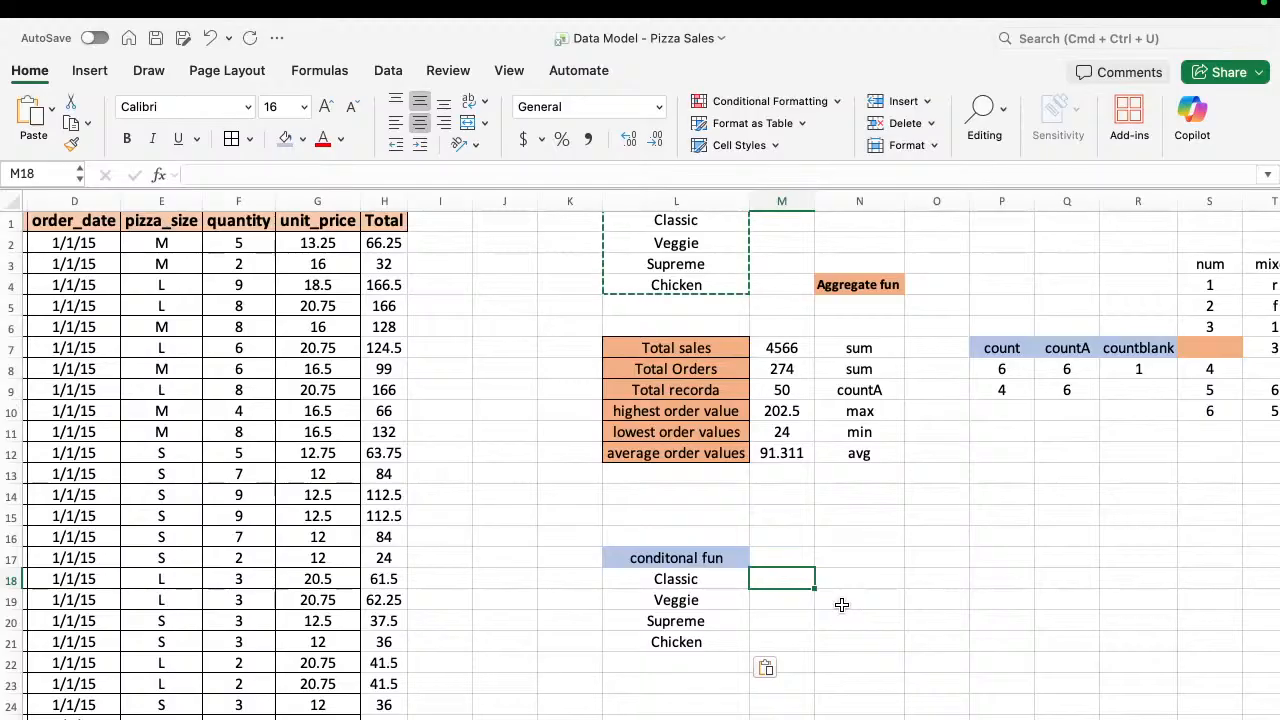
Enter the heading "total" in M17 beside the "conditonal fun" heading.
left_click(800, 557)
type("total")
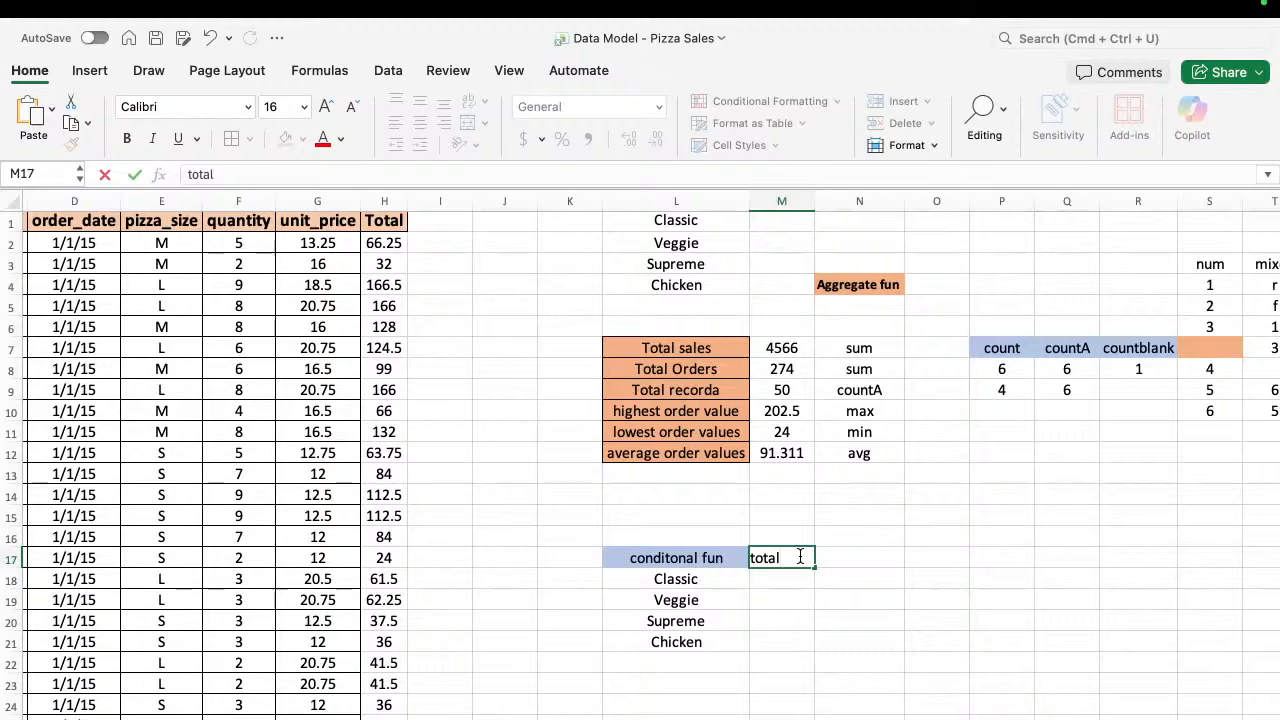
key("Return")
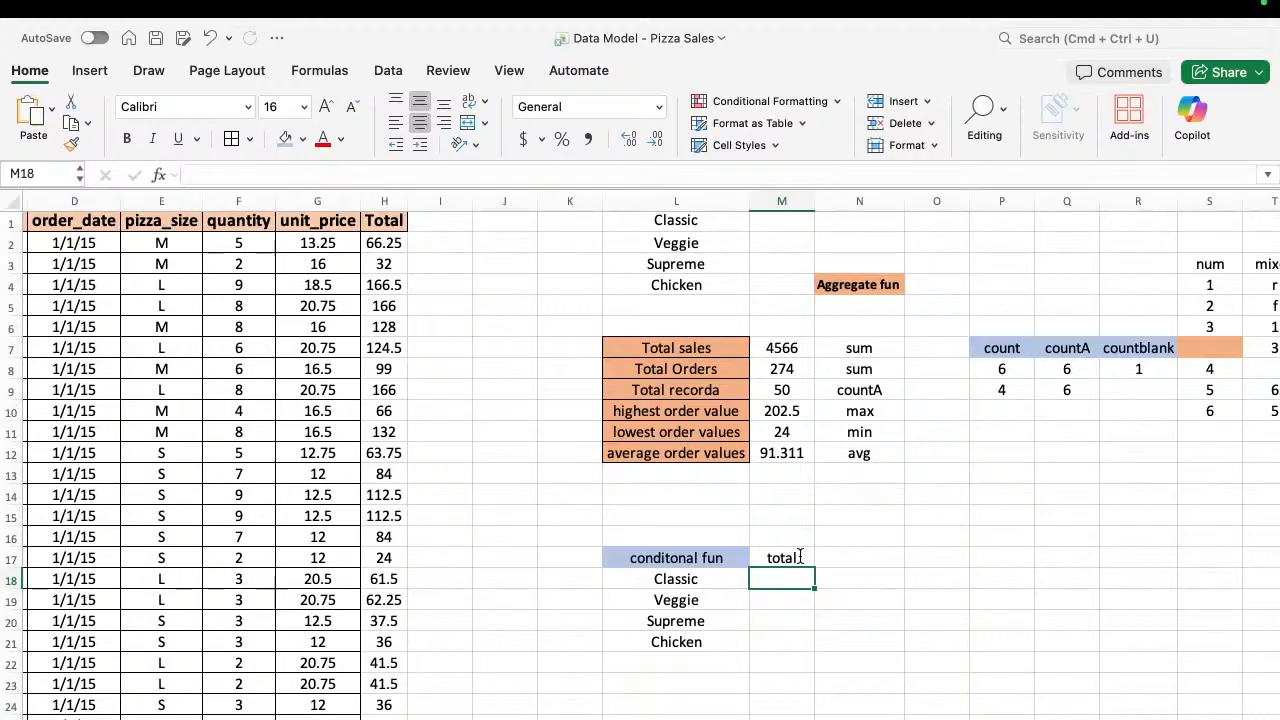
Begin a SUMIF formula in M18 with the pizza_category cells C2:C51 as its range.
type("=sum")
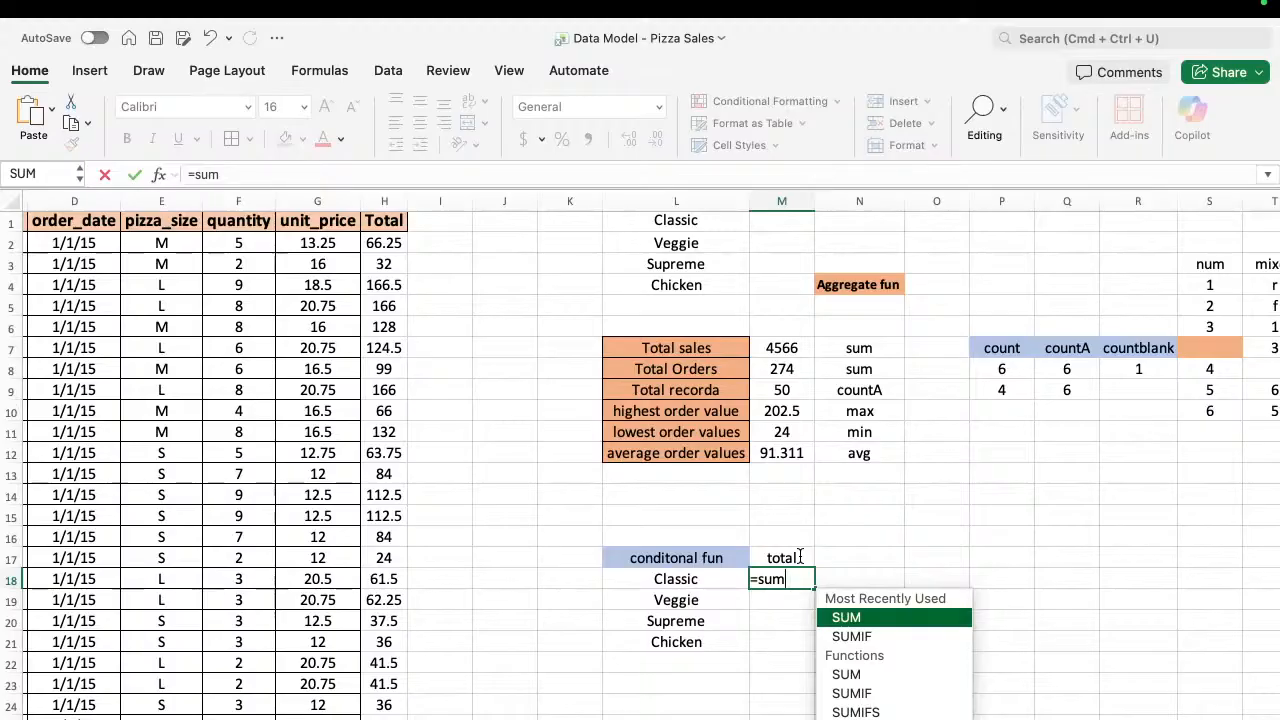
key("Down")
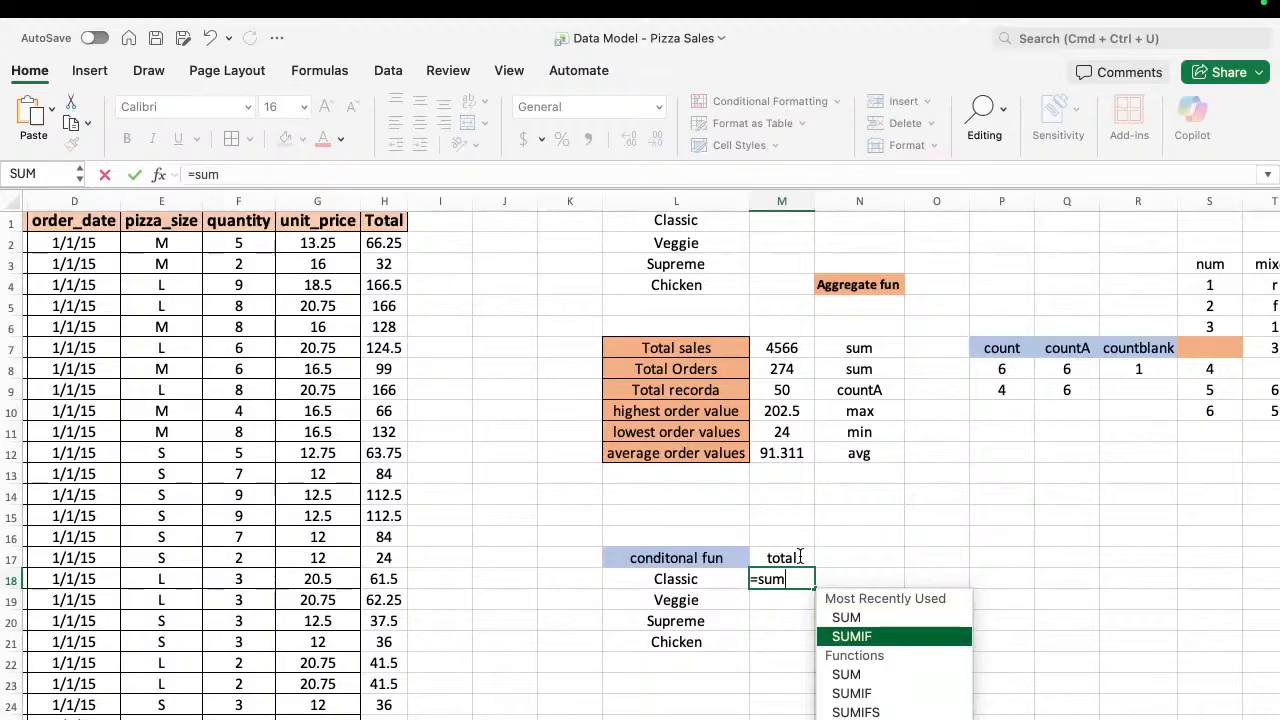
key("Tab")
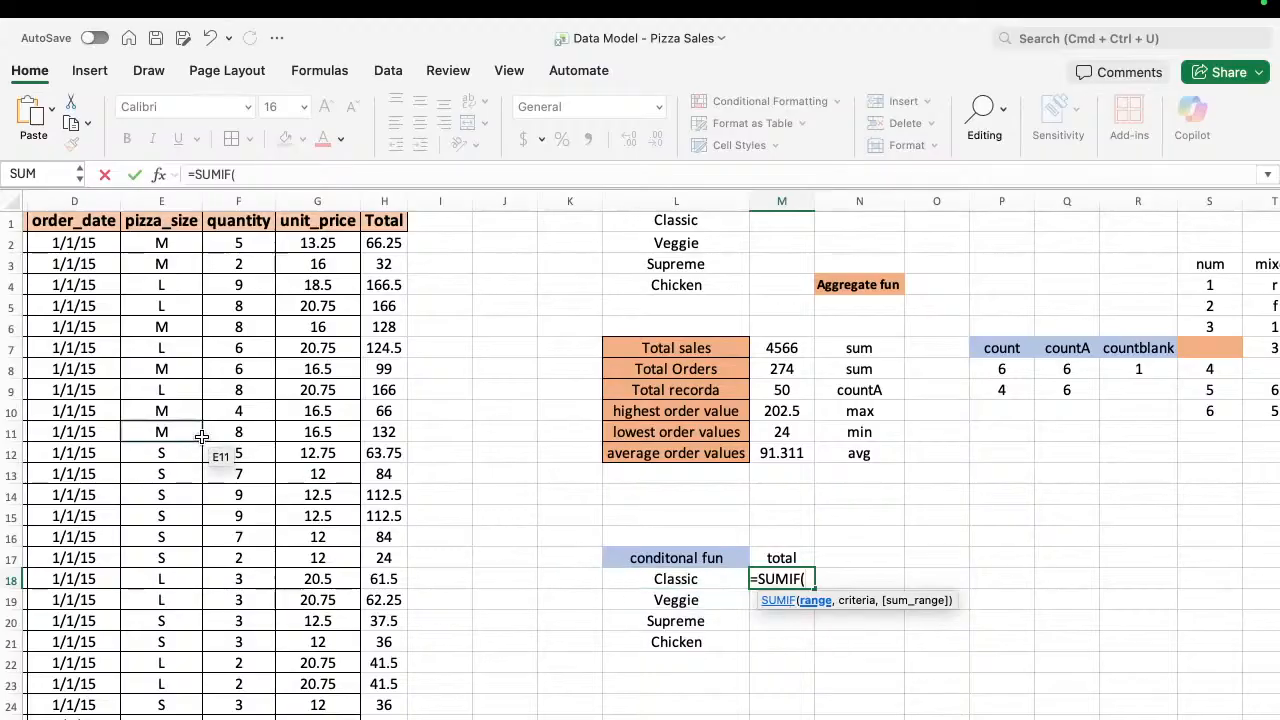
scroll(220, 447, "left", 5)
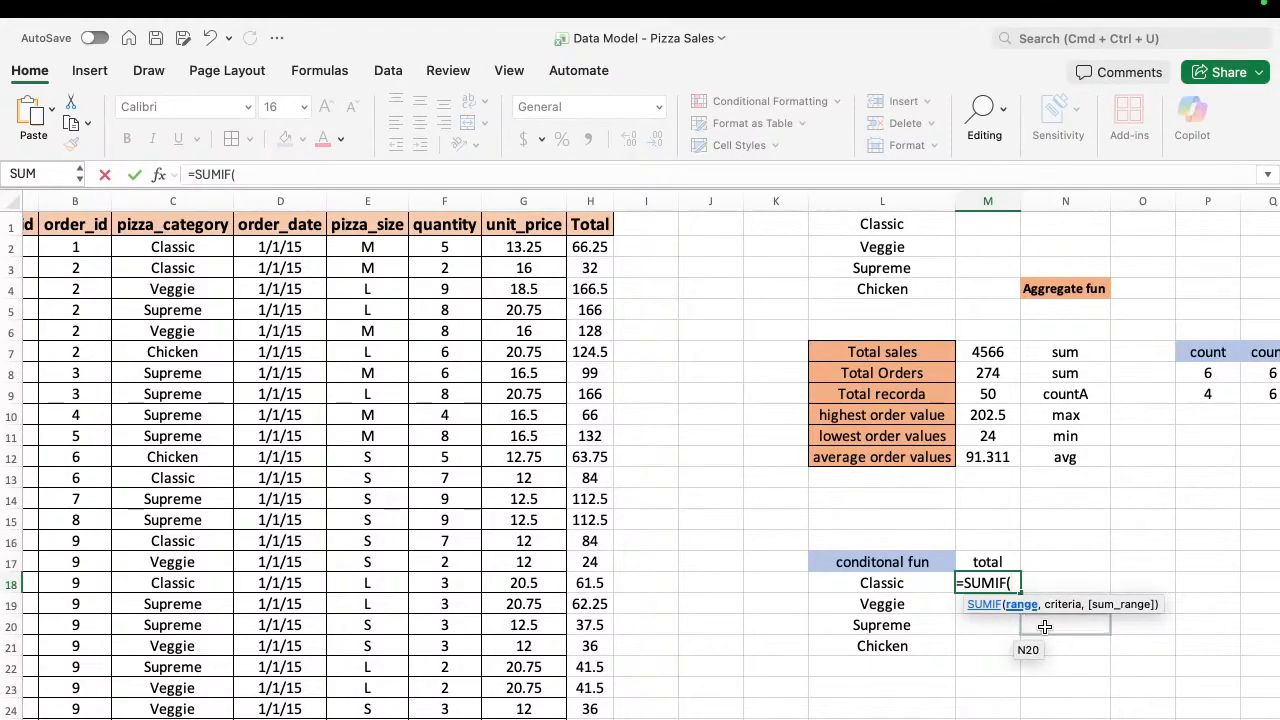
scroll(1050, 615, "right", 2)
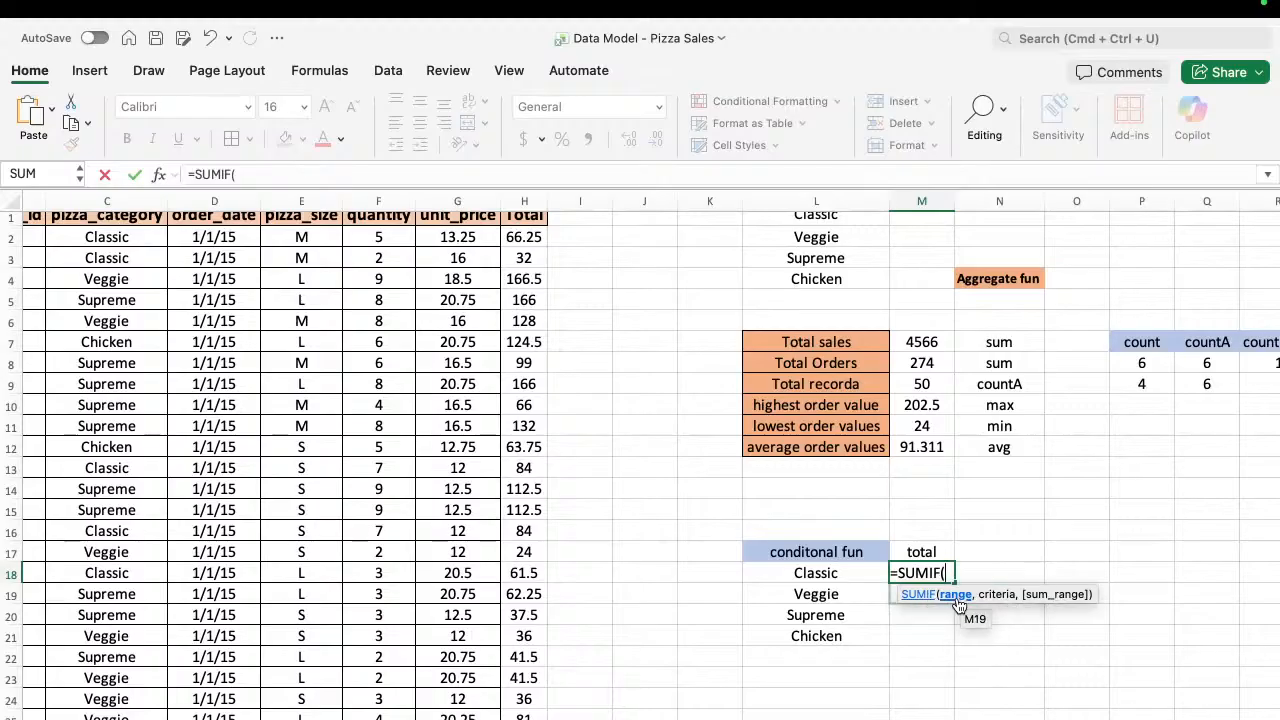
scroll(470, 430, "left", 5)
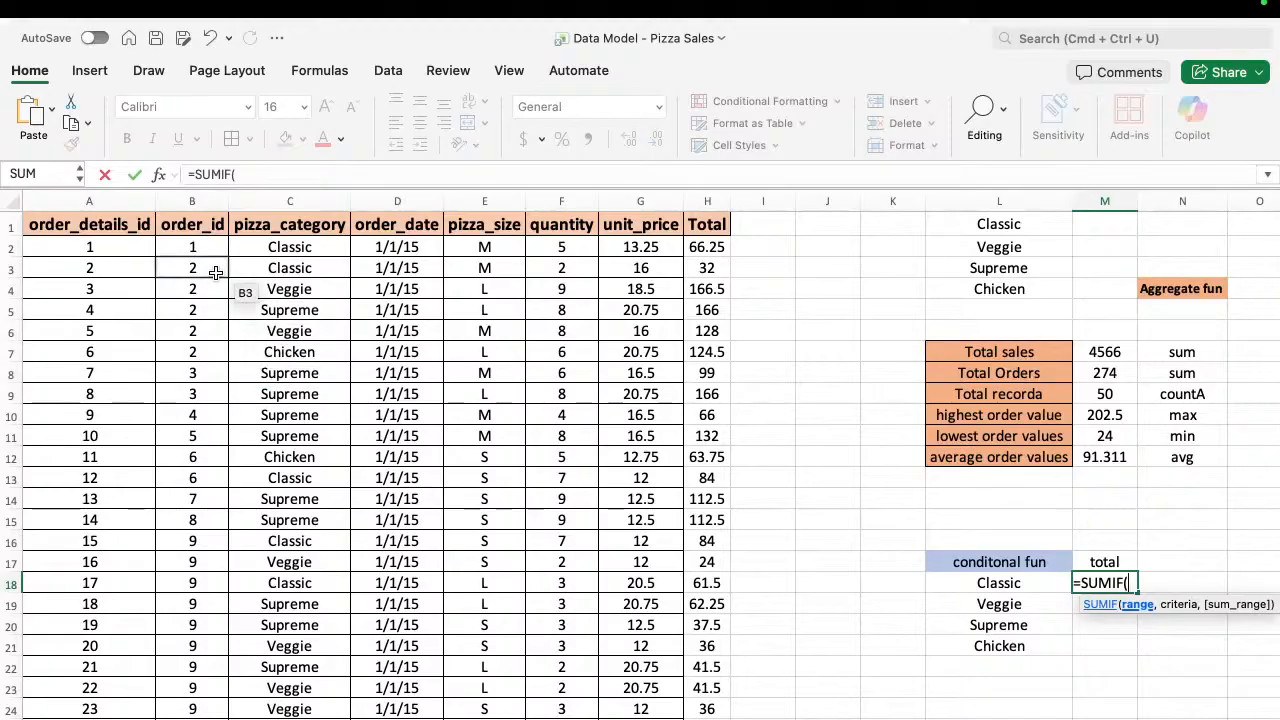
scroll(216, 273, "left", 1)
left_click(292, 246)
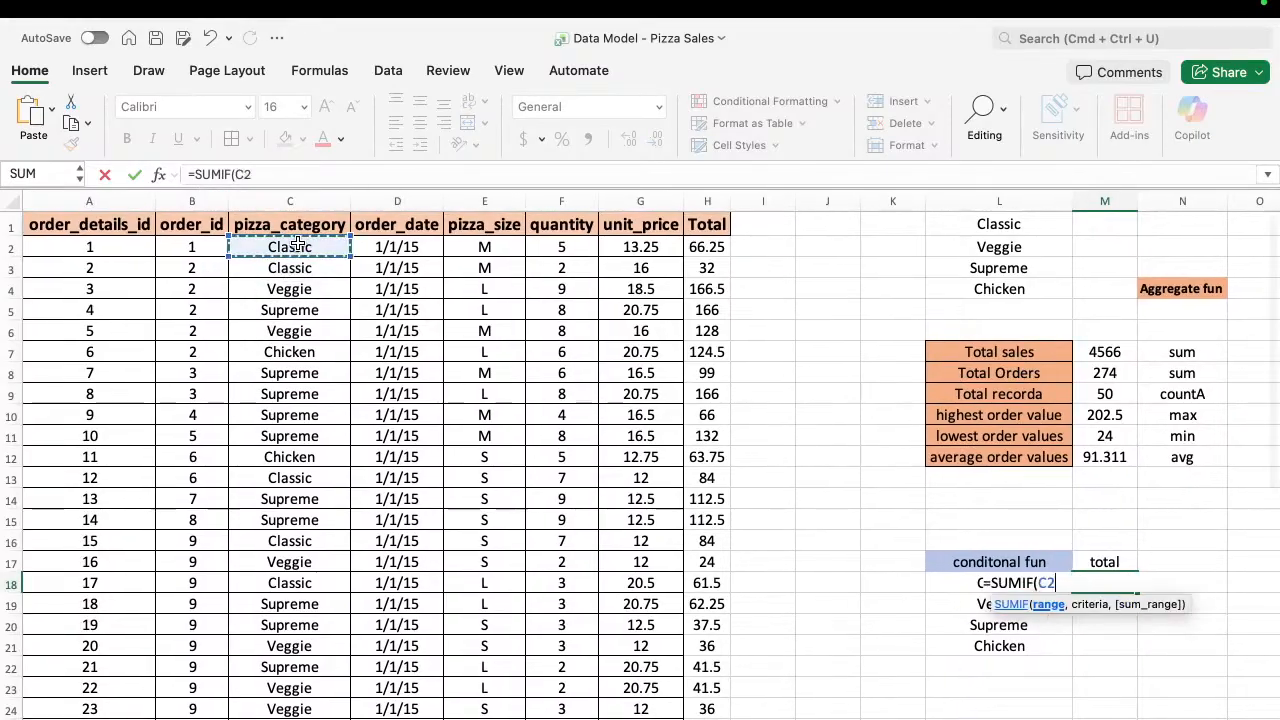
key("super+shift+Down")
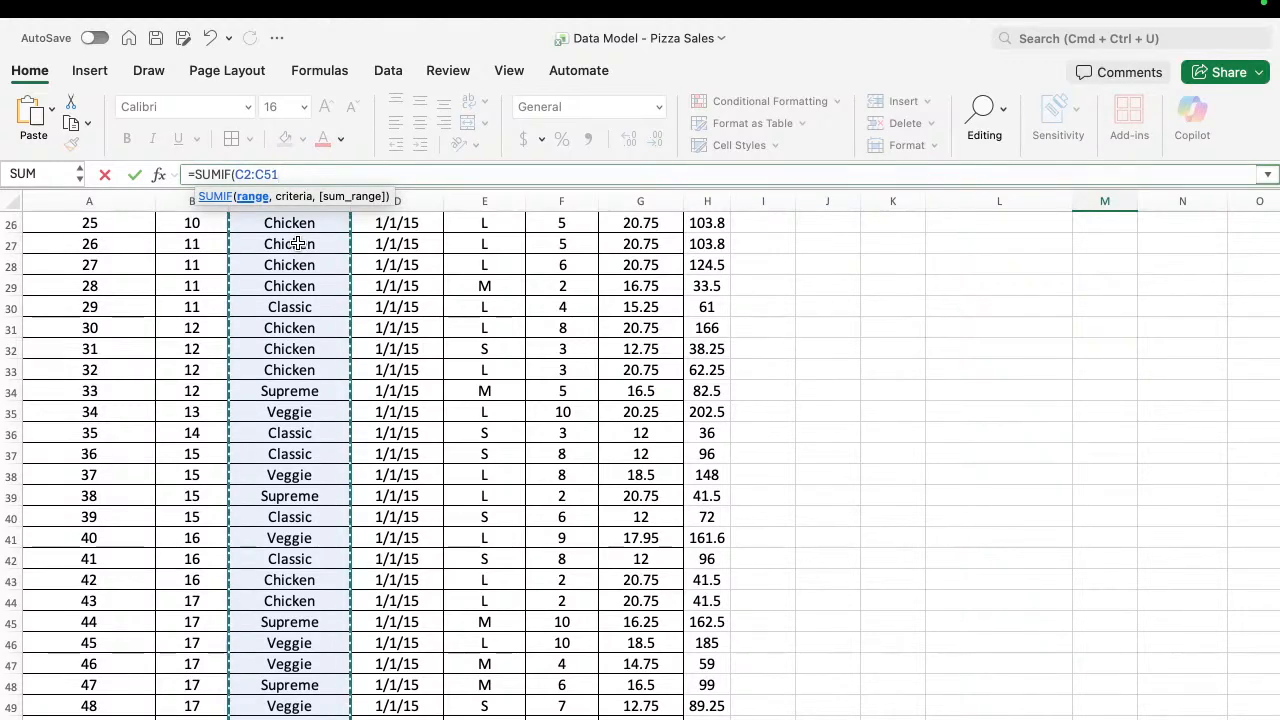
type(",")
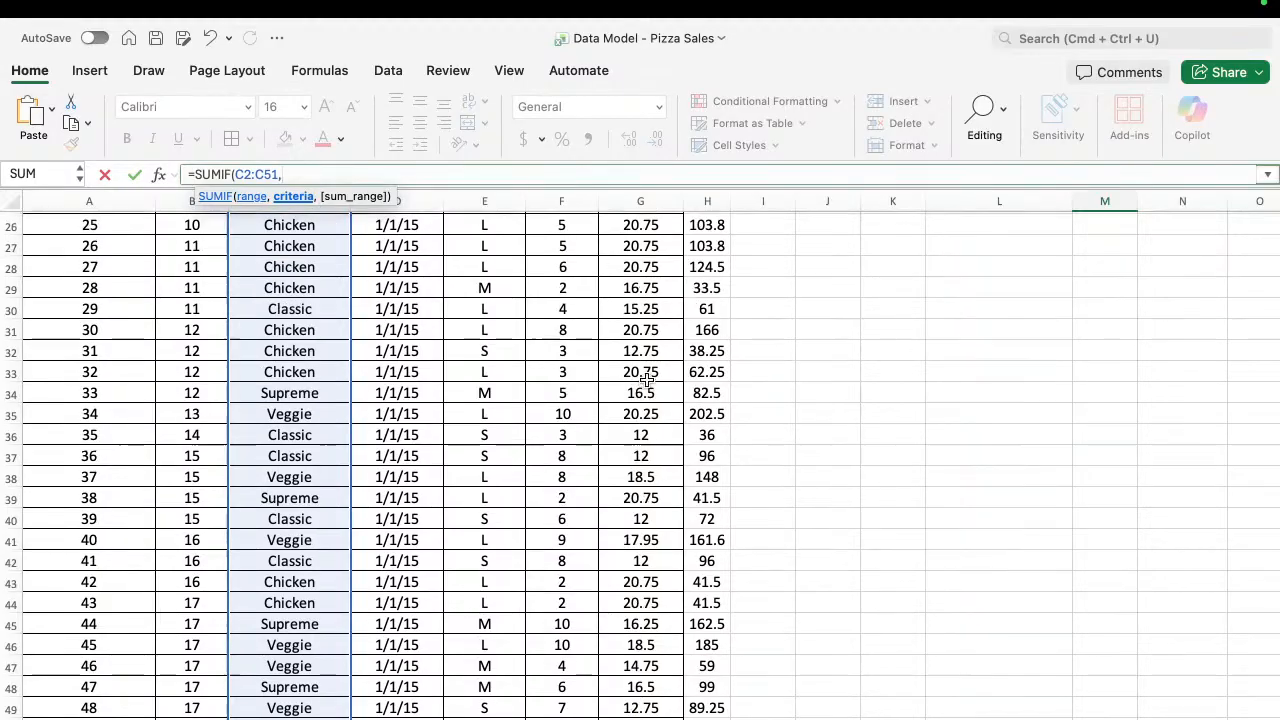
Complete the SUMIF formula in M18 with L18 as the criteria and H2:H51 as the sum range.
scroll(475, 199, "up", 8)
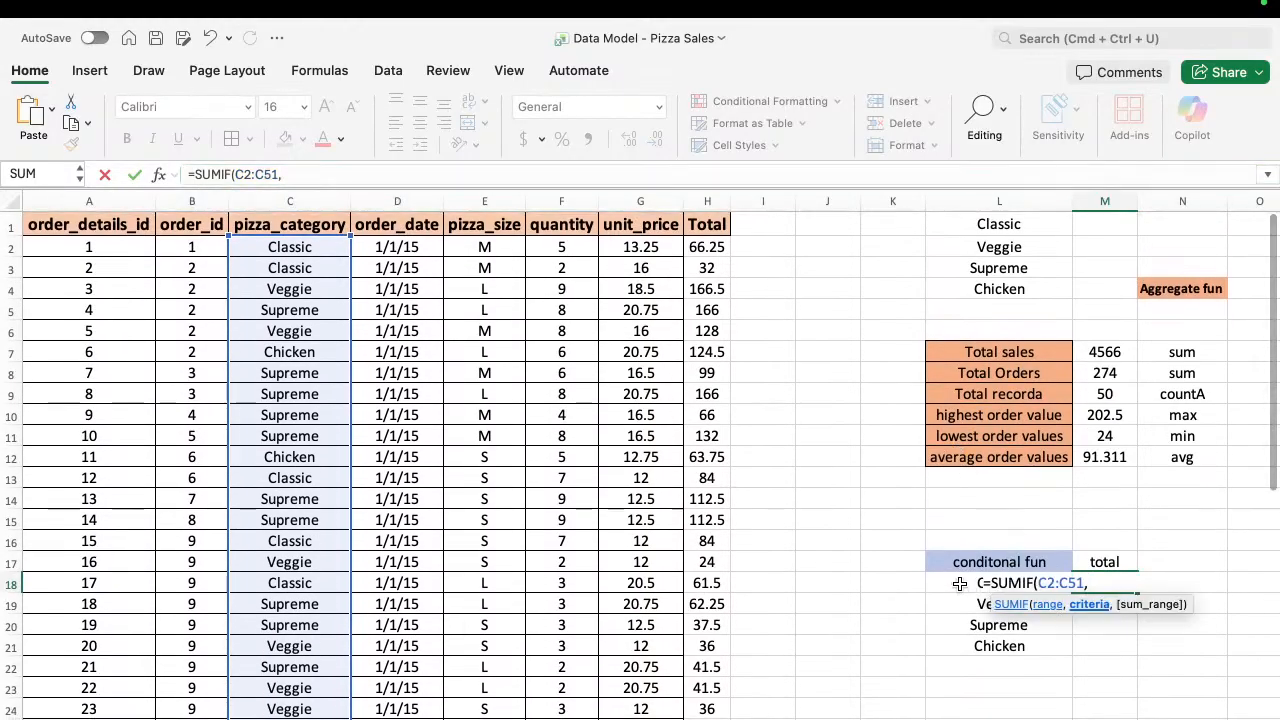
left_click(960, 583)
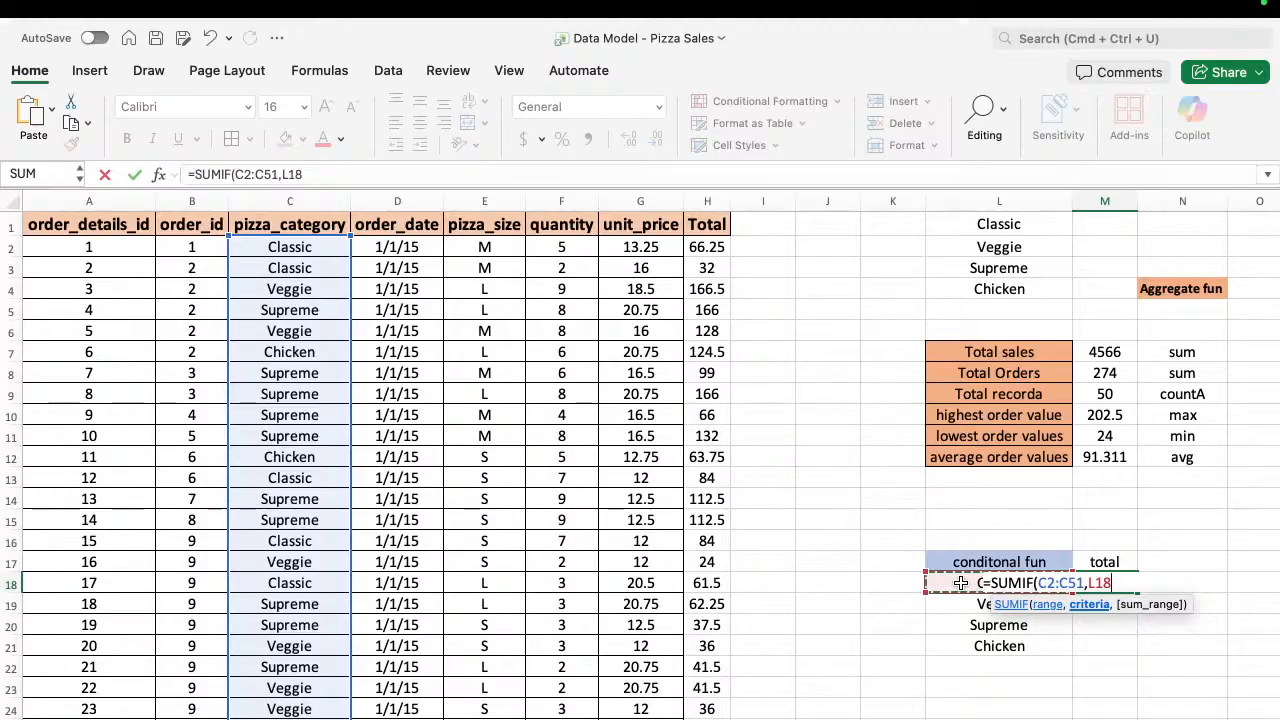
left_click(340, 174)
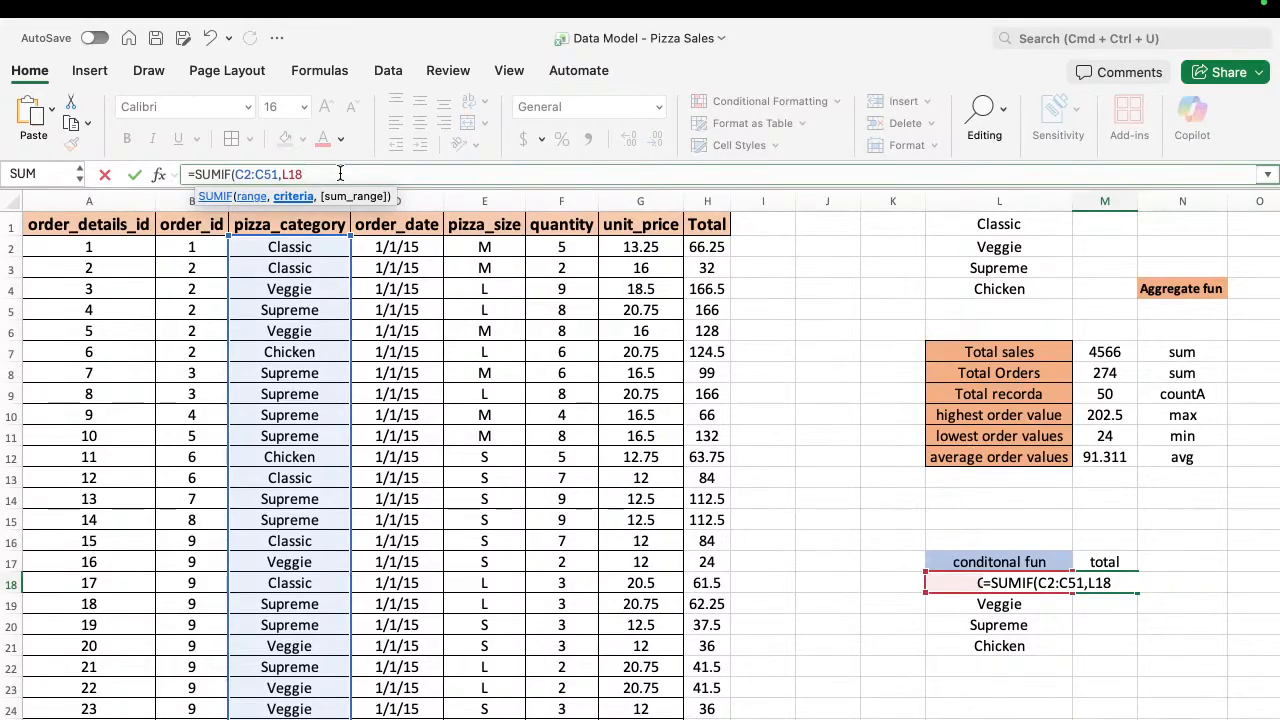
type(",")
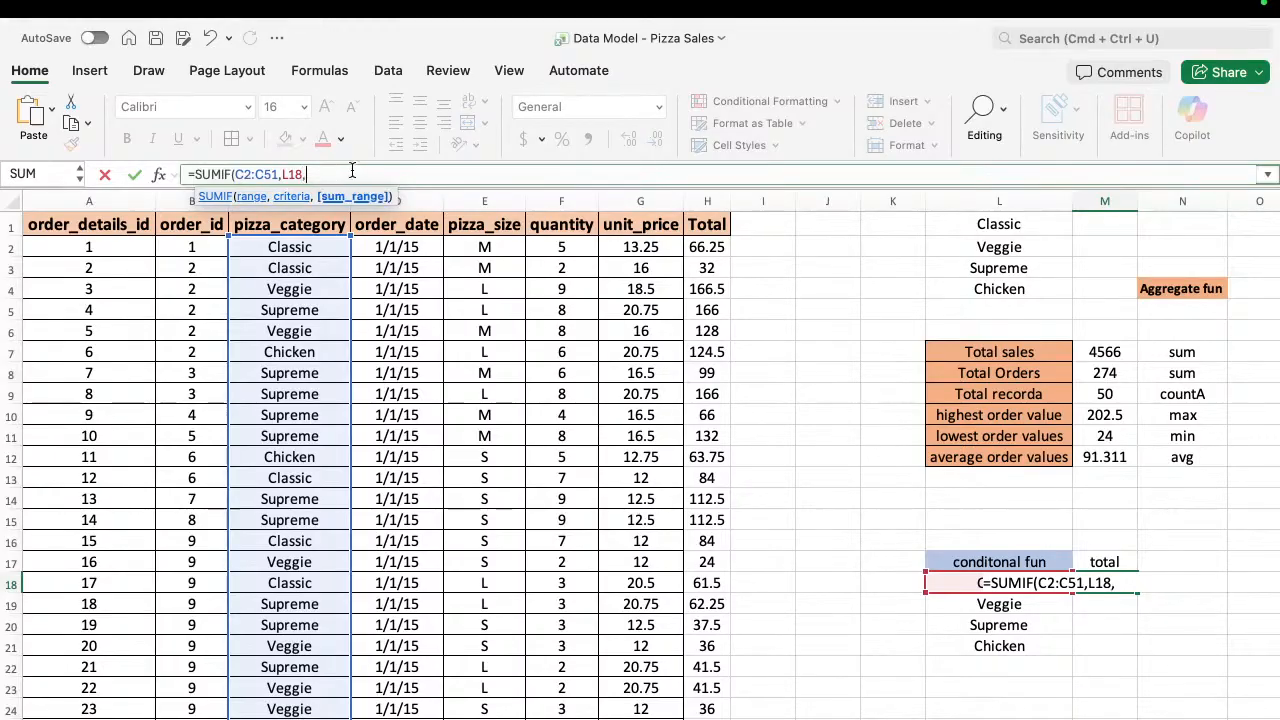
left_click(706, 247)
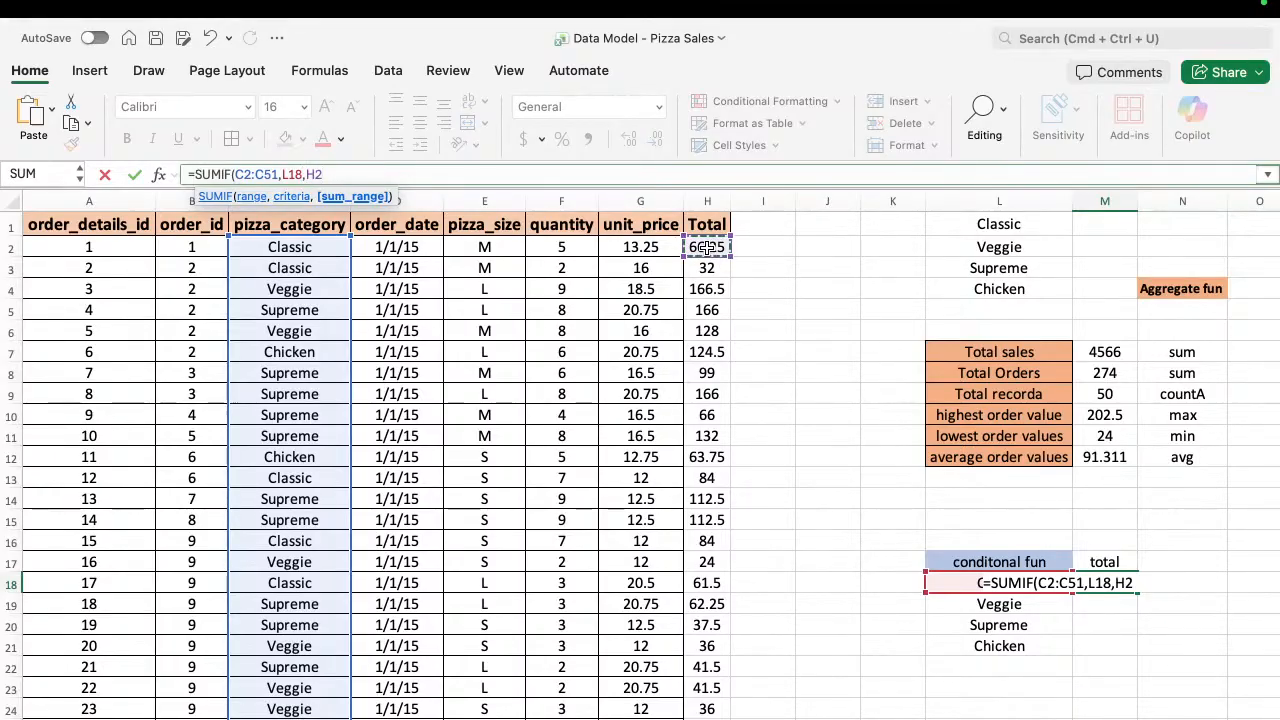
key("super+shift+Down")
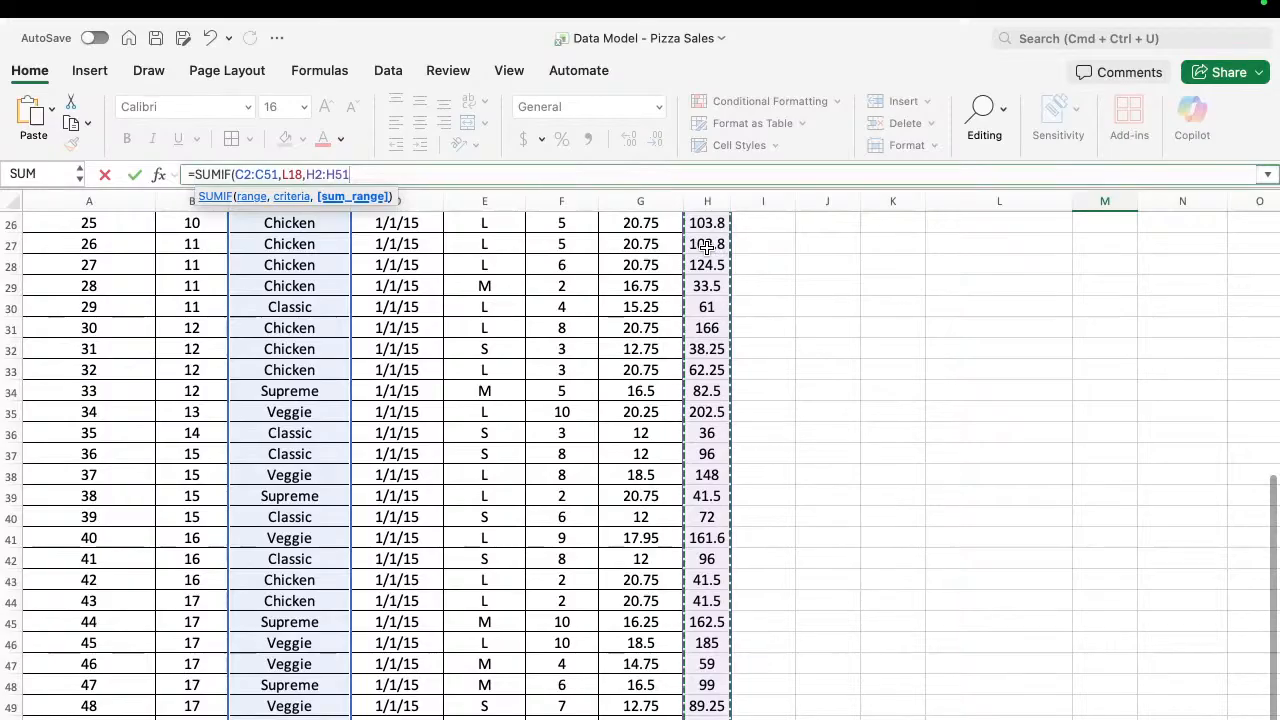
type(")")
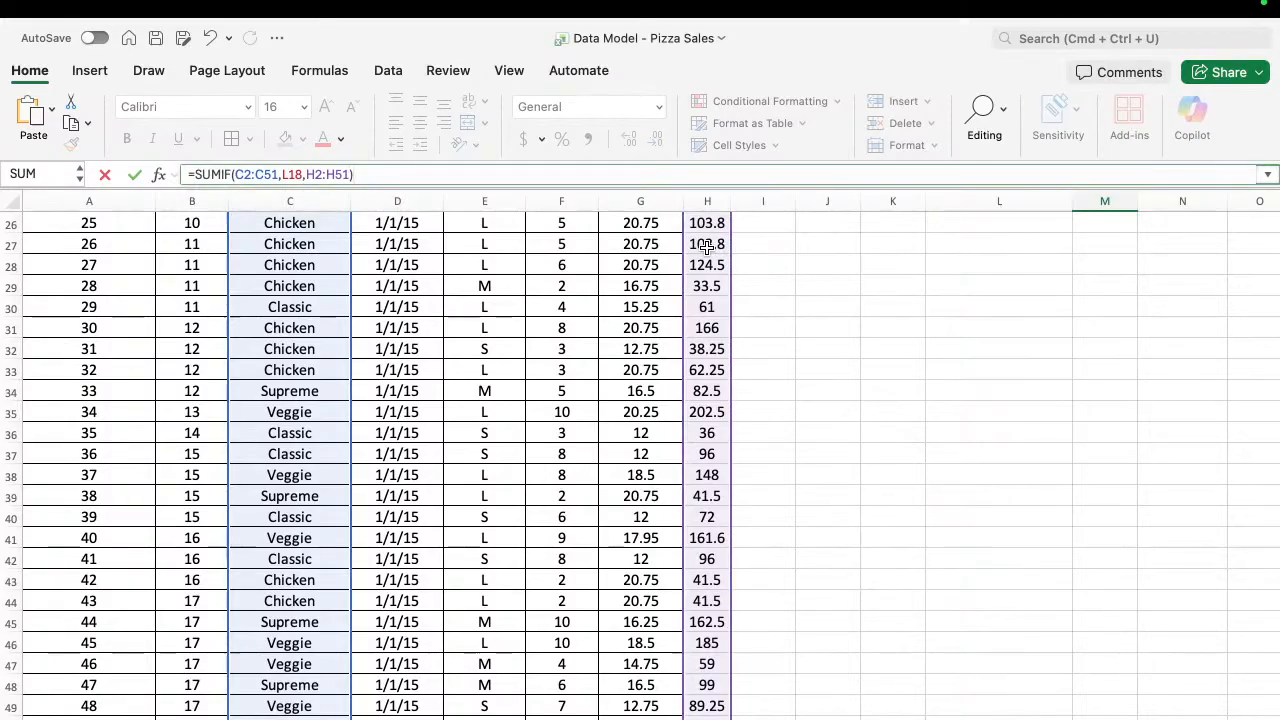
key("Return")
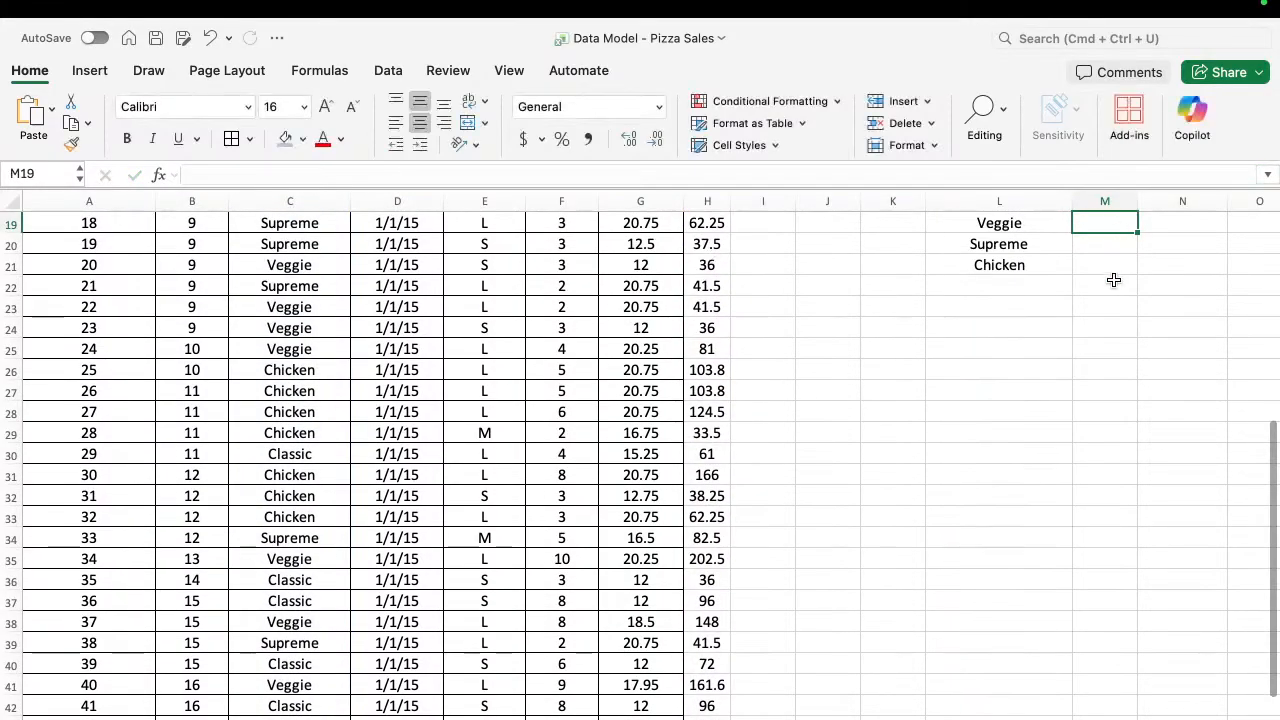
Fill the Classic total in M18 with light orange.
scroll(1113, 280, "up", 2)
scroll(1113, 280, "up", 3)
scroll(1113, 280, "right", 1)
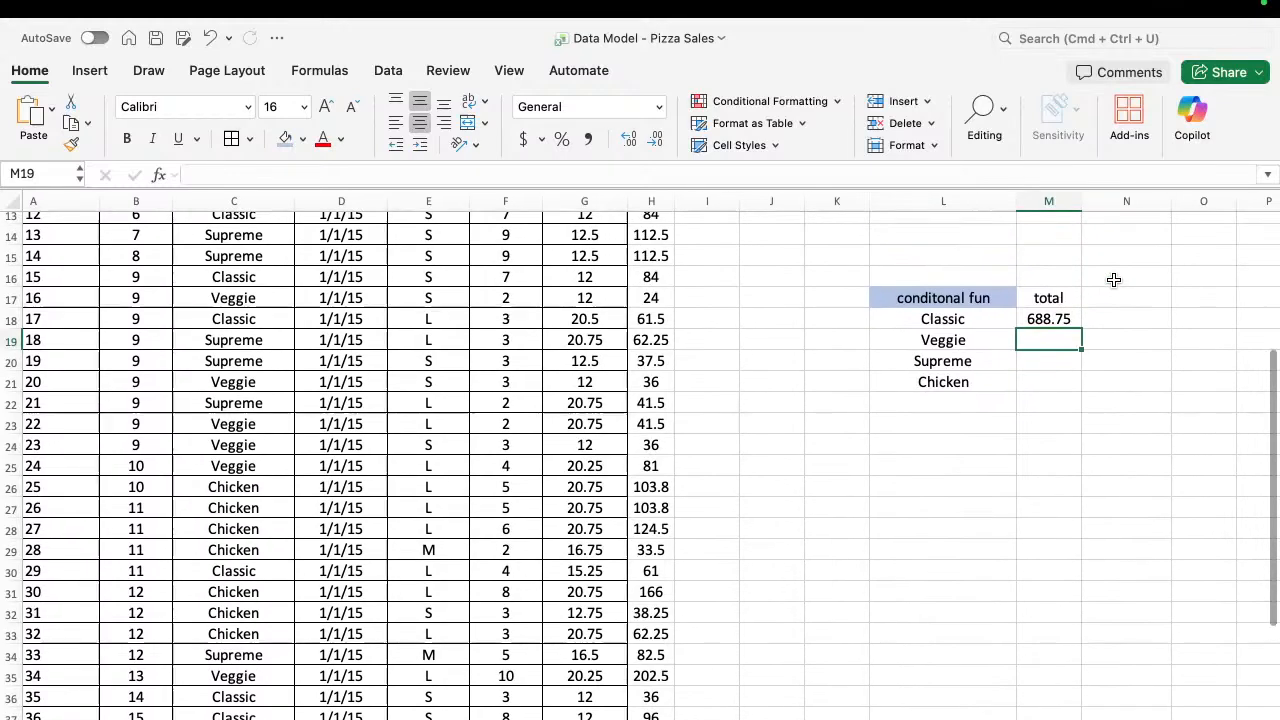
left_click(1035, 320)
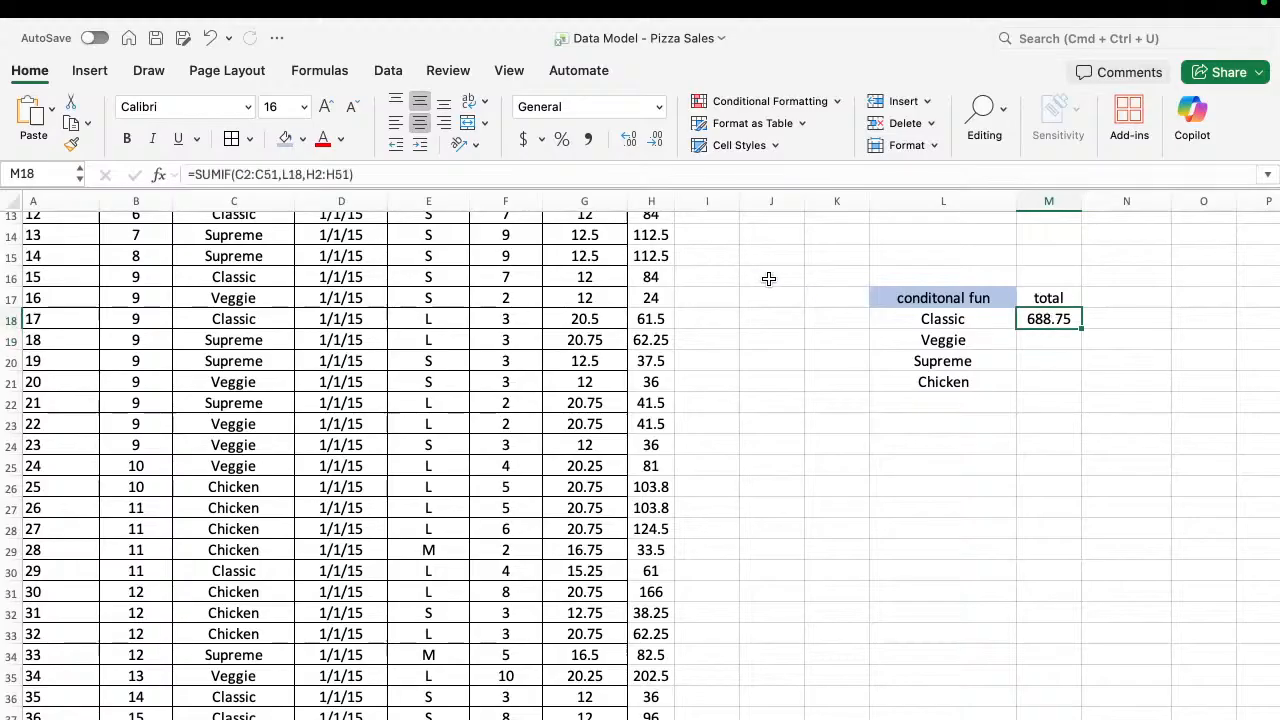
left_click(302, 139)
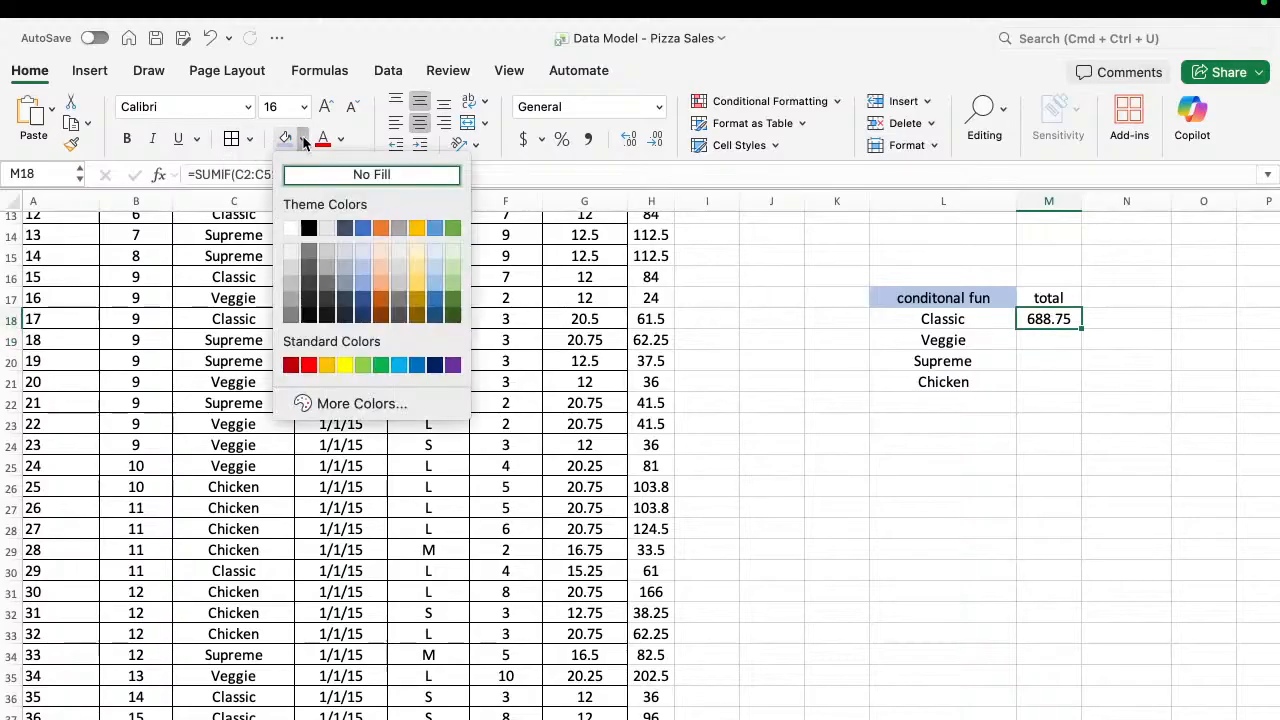
key("Escape")
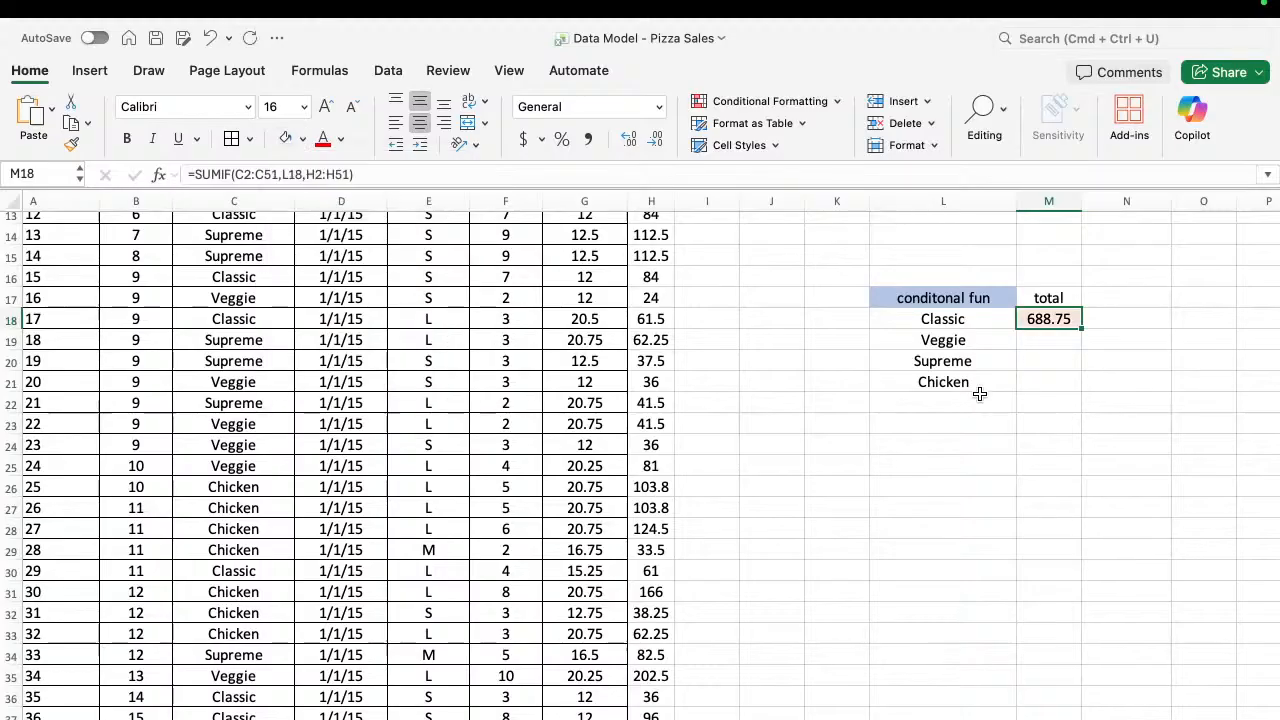
left_click(1051, 340)
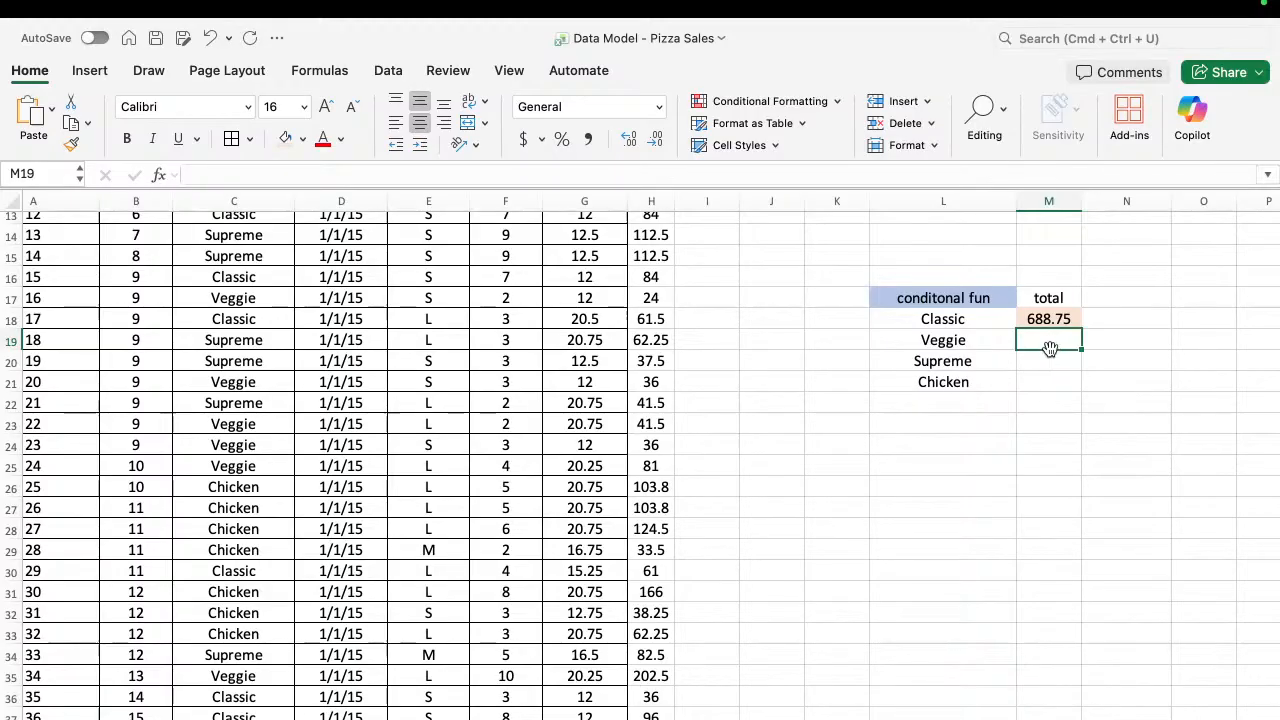
Enter the placeholder text "home work" in M19 beside Veggie.
type("home")
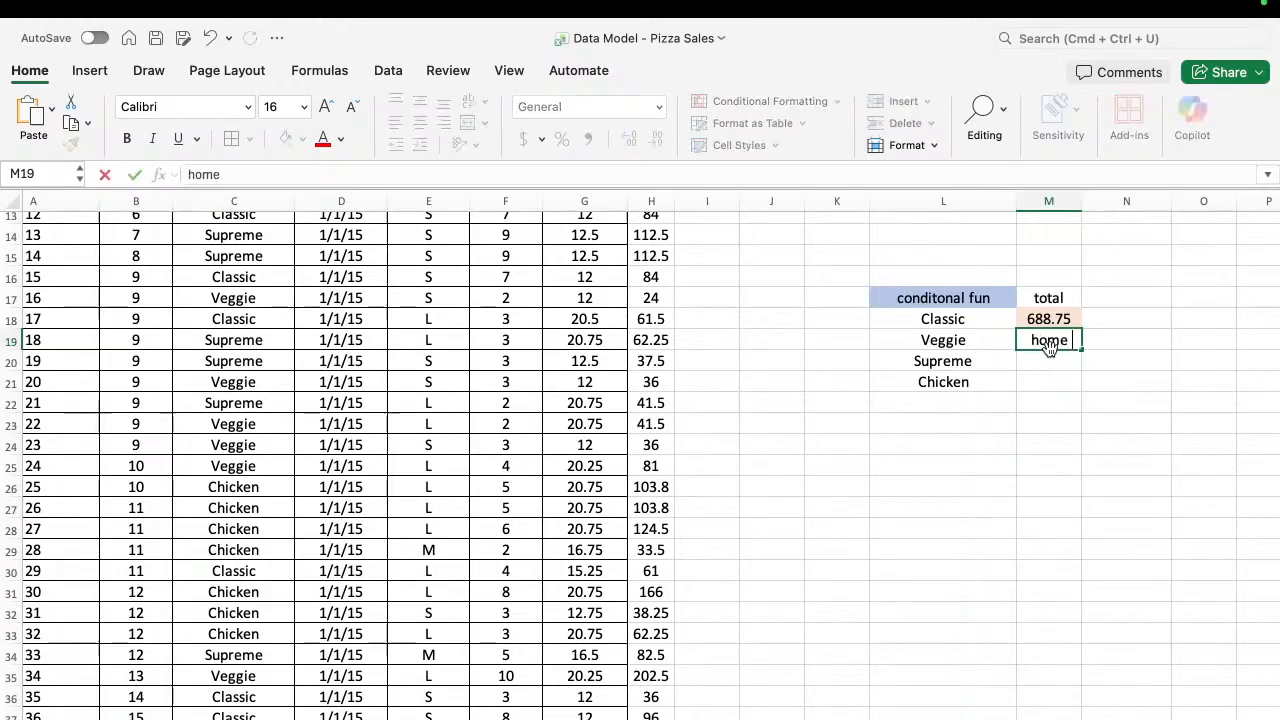
type(" wor")
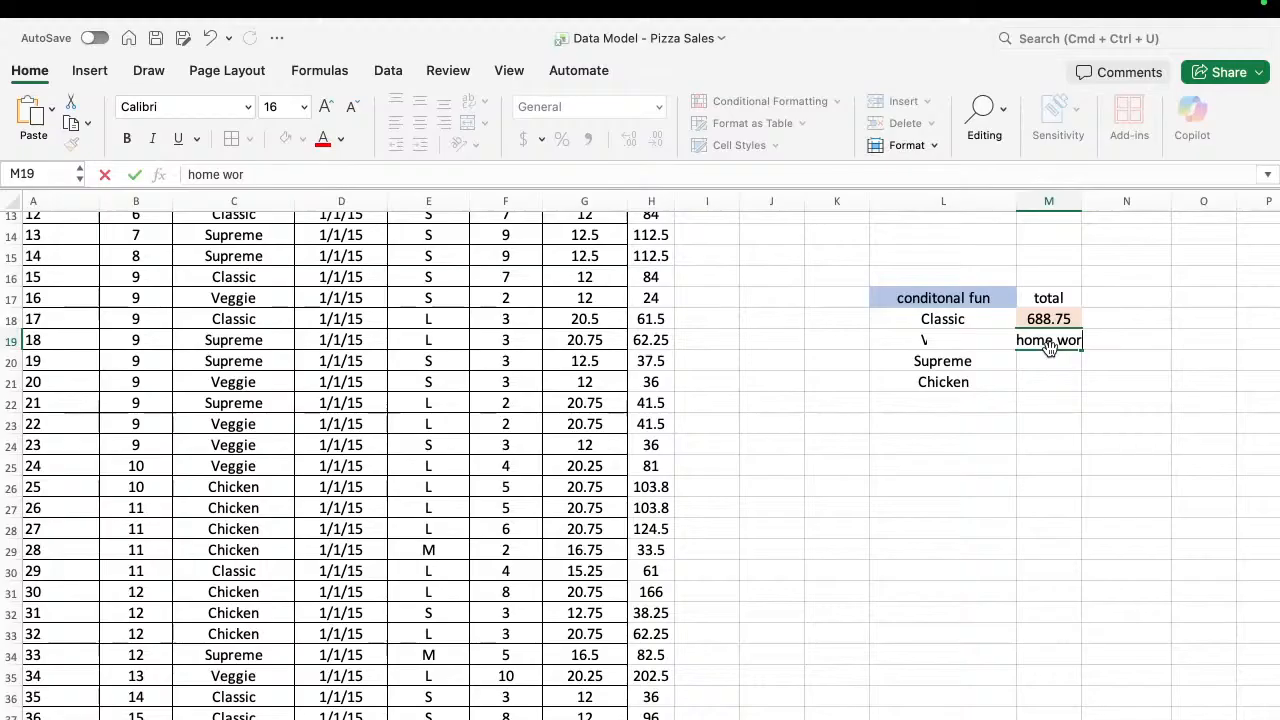
type("sk")
key("BackSpace")
key("BackSpace")
type("k")
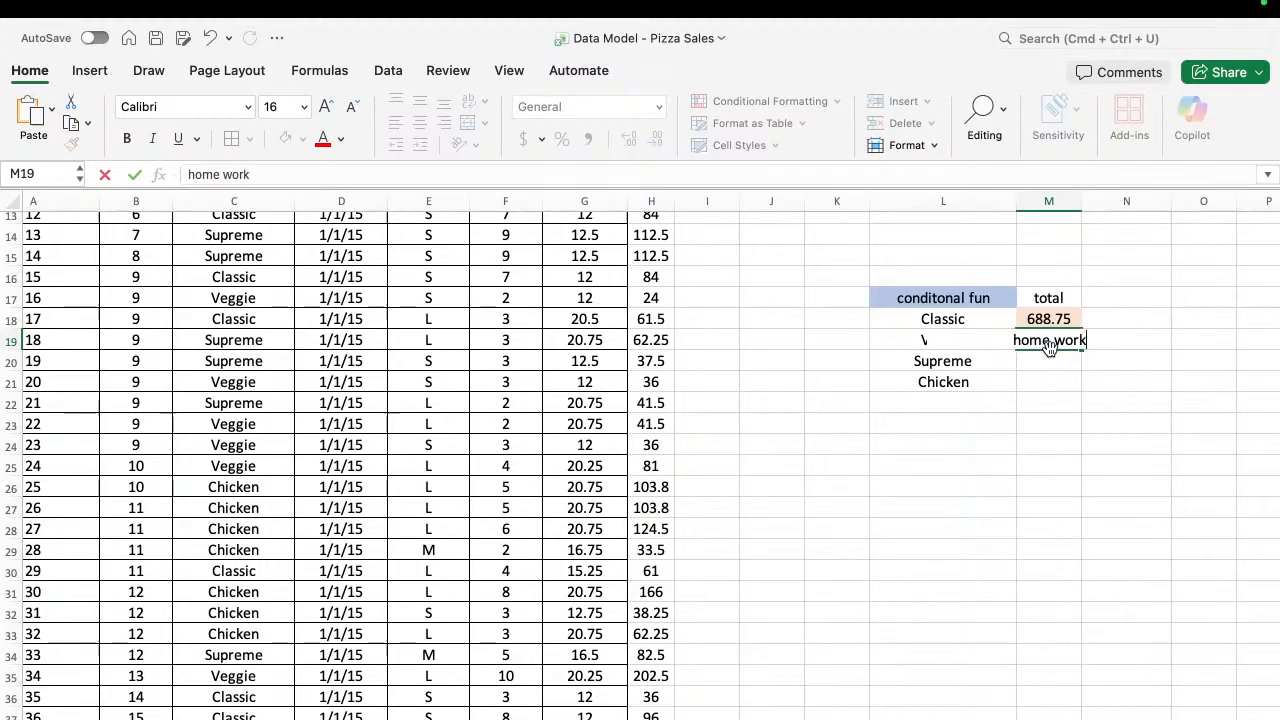
key("Return")
Fill "home work" down to M20 and M21 for Supreme and Chicken, and autofit the width of column M.
key("shift+Down")
key("shift+Up")
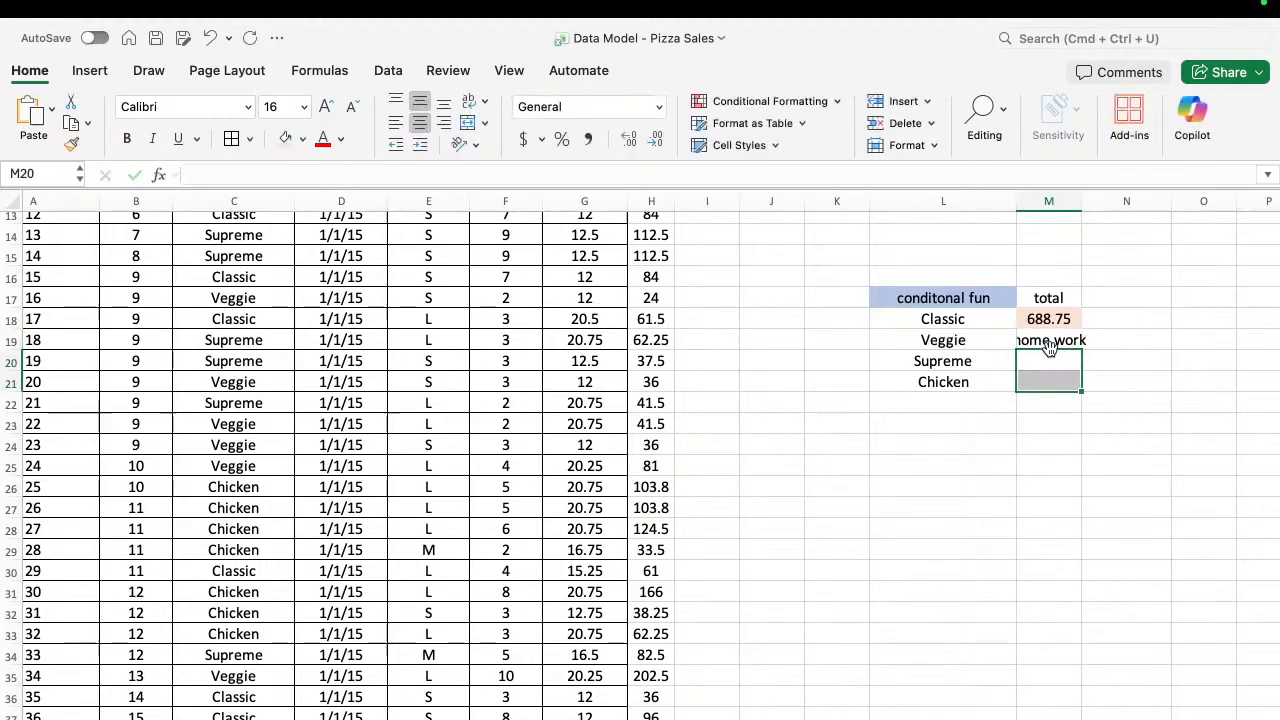
key("Up")
key("shift+Down")
key("shift+Down")
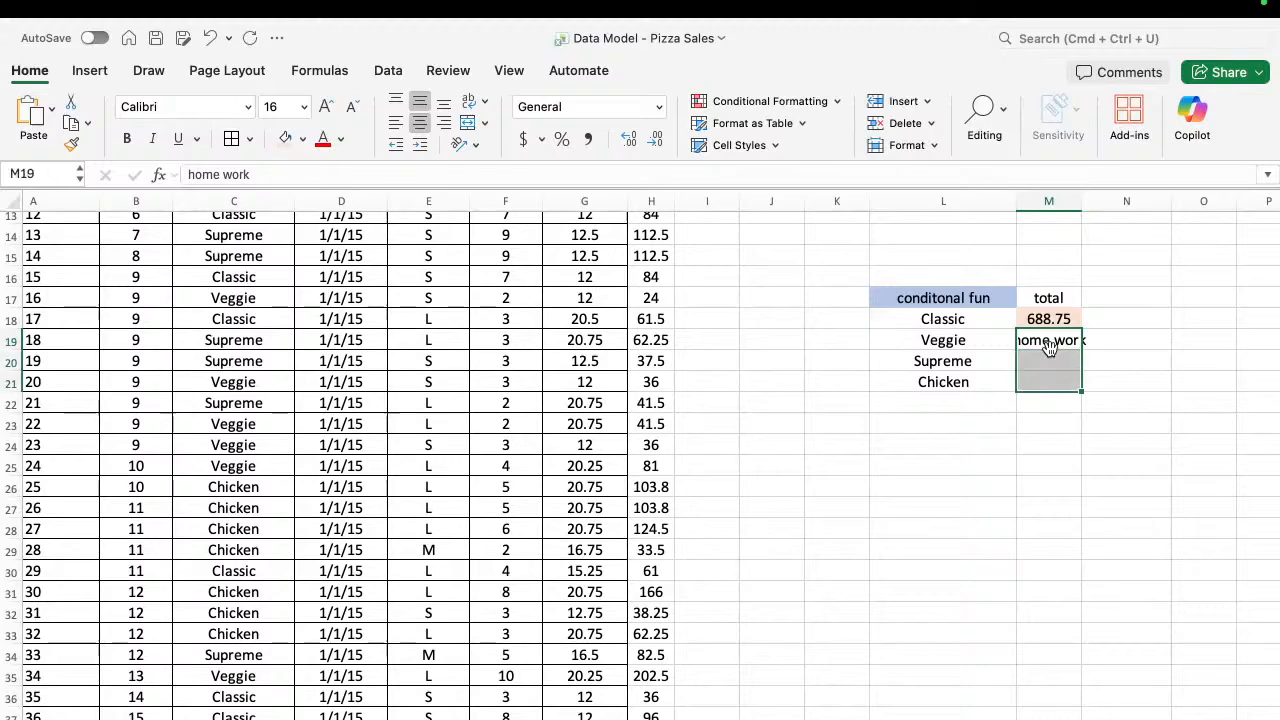
key("ctrl+d")
key("Down")
key("Up")
key("Up")
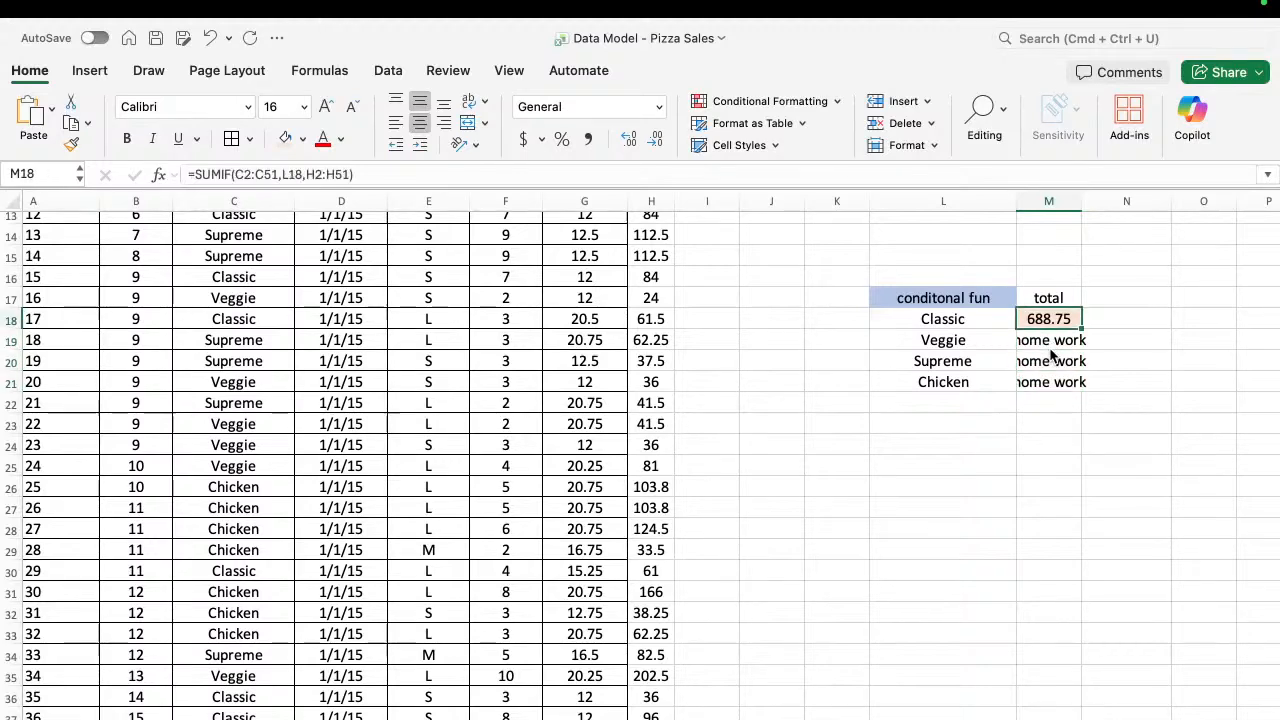
double_click(1083, 201)
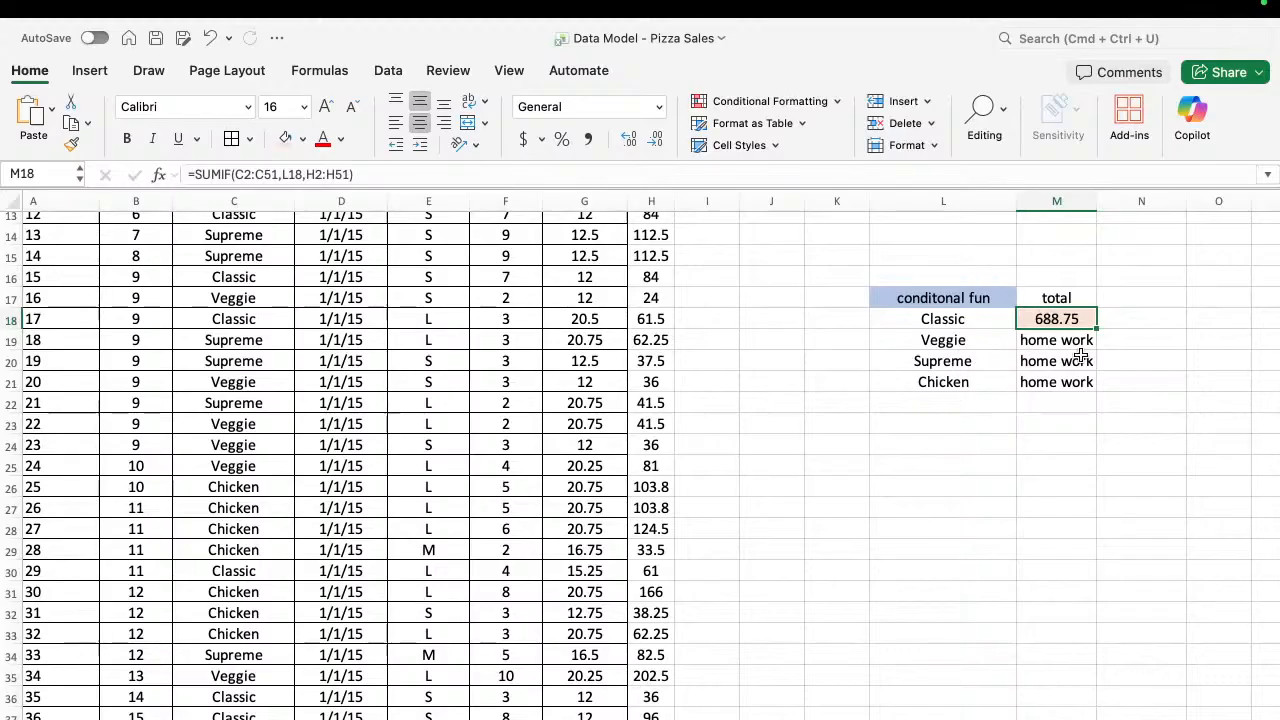
Enter the function label "sumif" in M16 above the "total" heading.
left_click(1056, 276)
type("sumi")
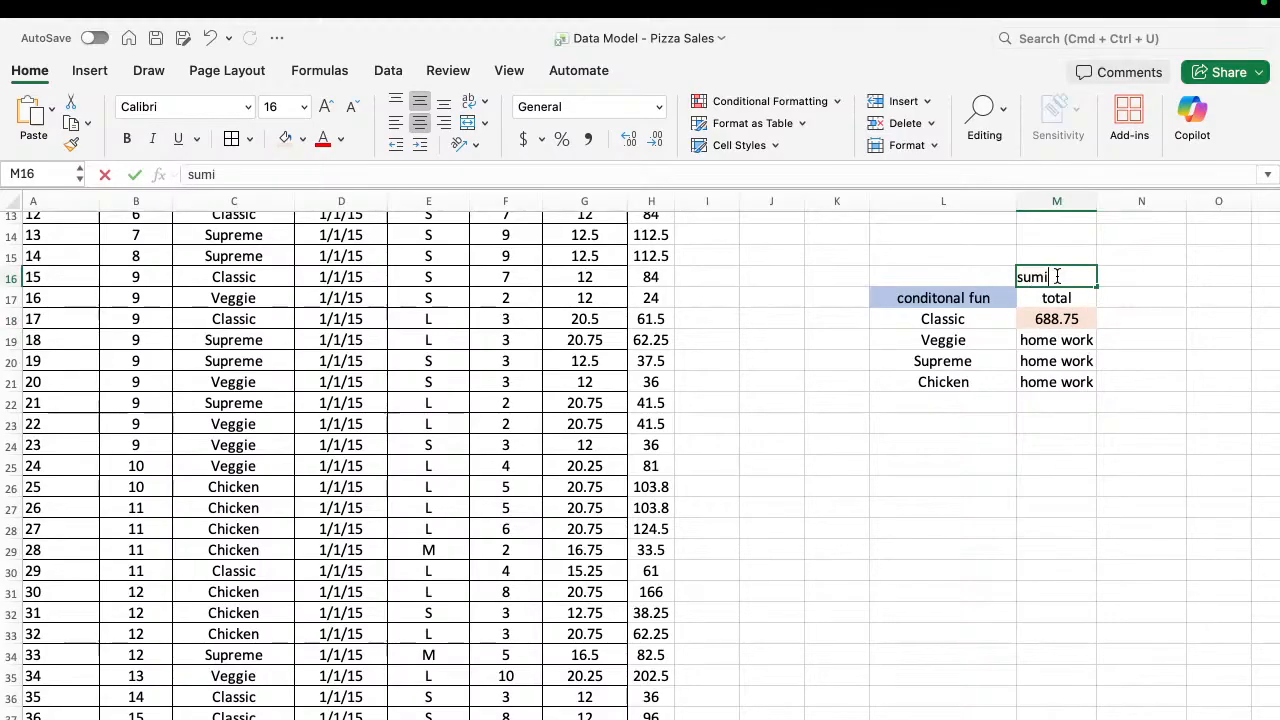
type("f")
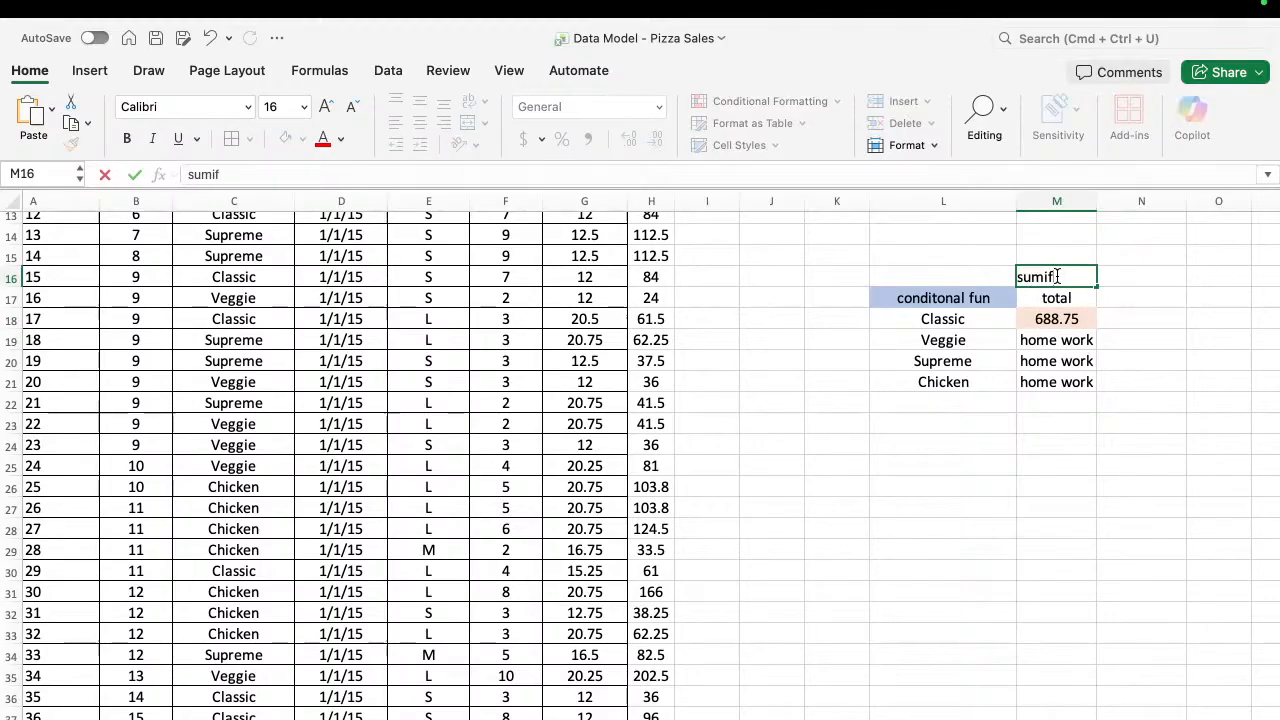
key("Return")
Enter the function label "countif" in N16 beside the "sumif" label.
left_click(1056, 276)
key("Right")
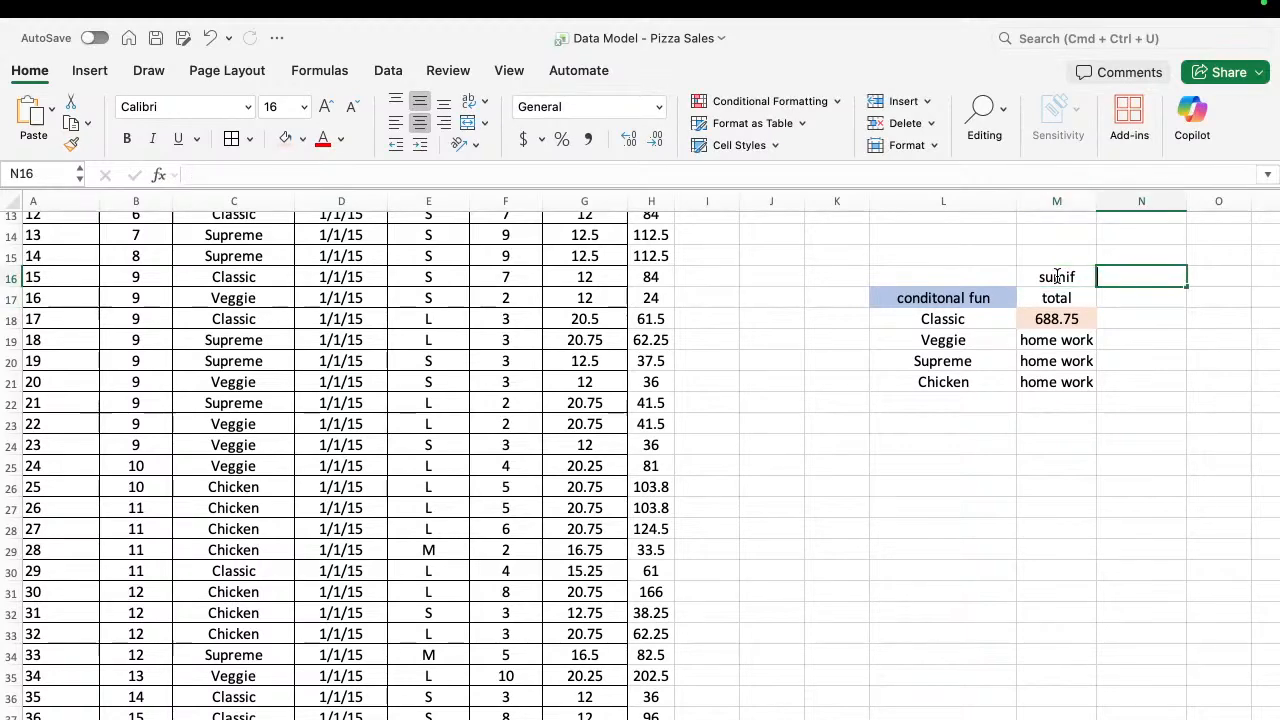
type("coun")
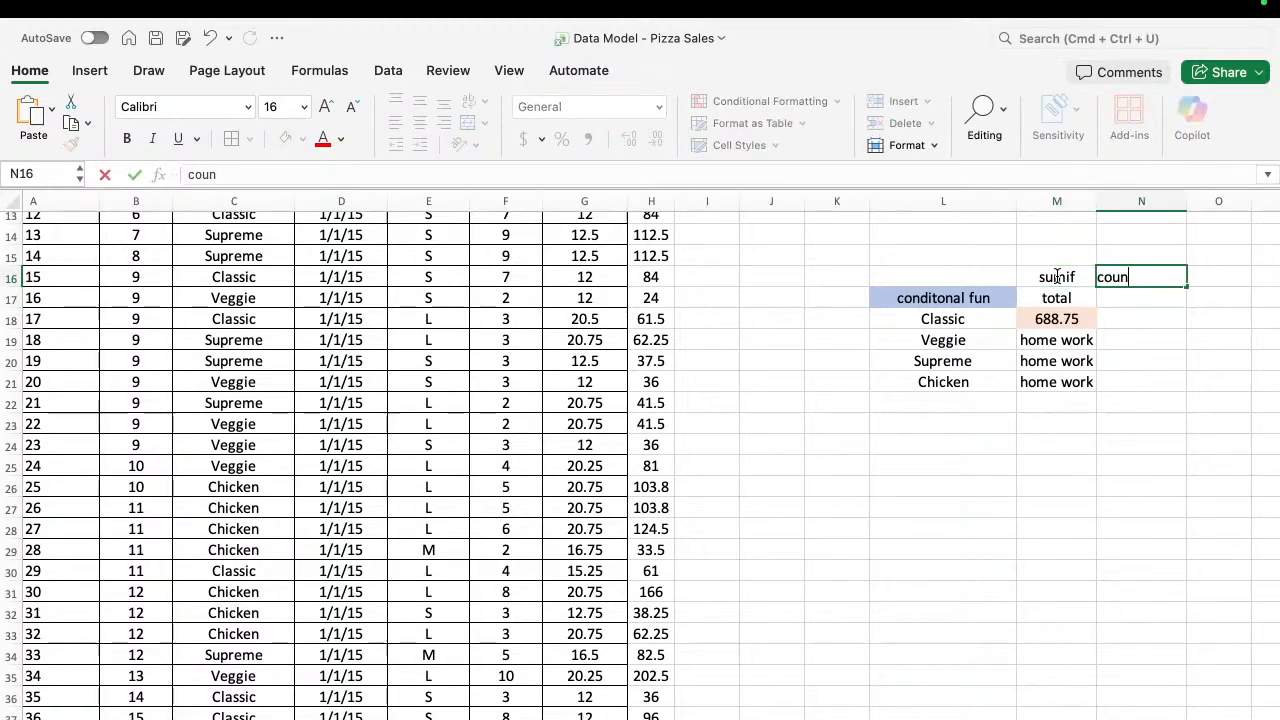
type("if")
key("Return")
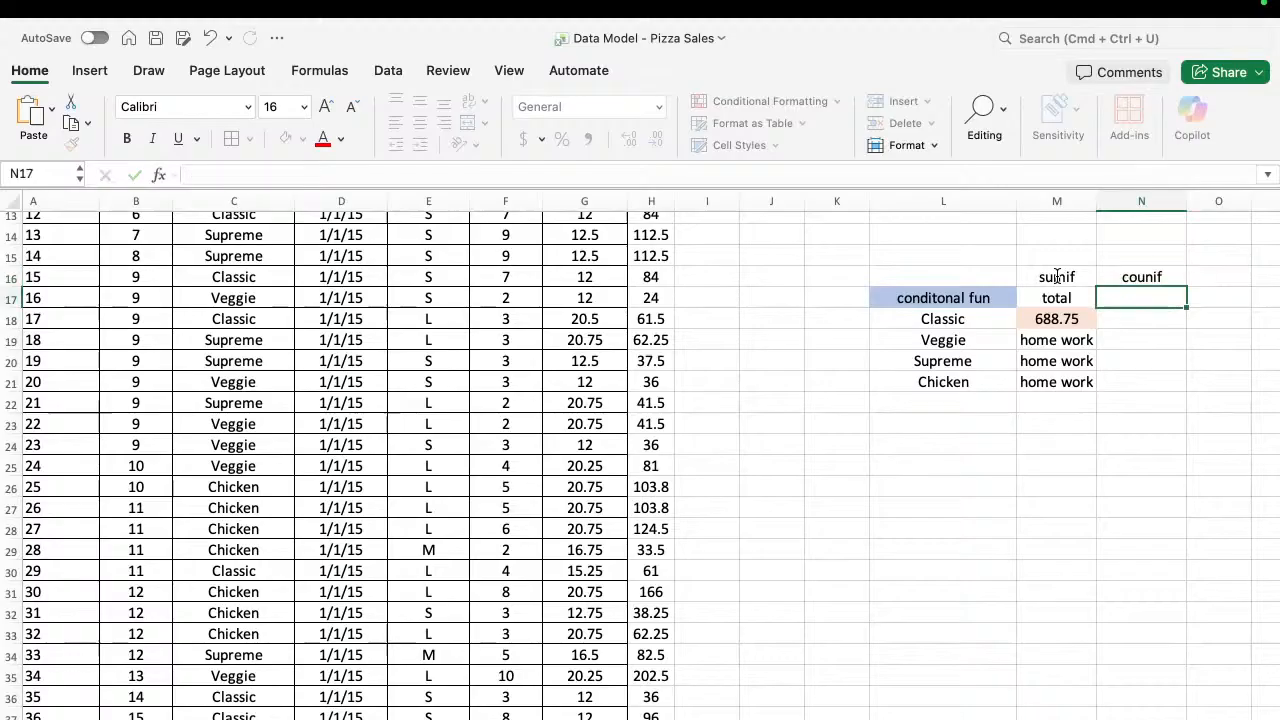
key("Up")
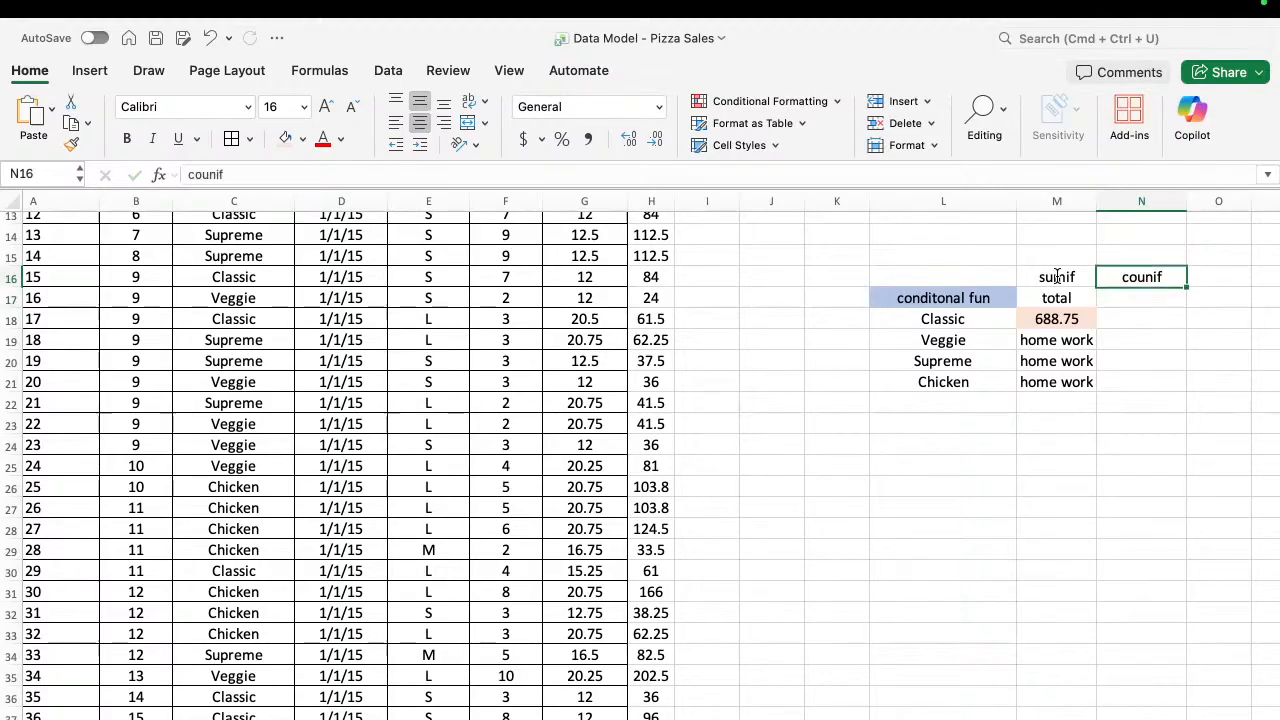
type("cou")
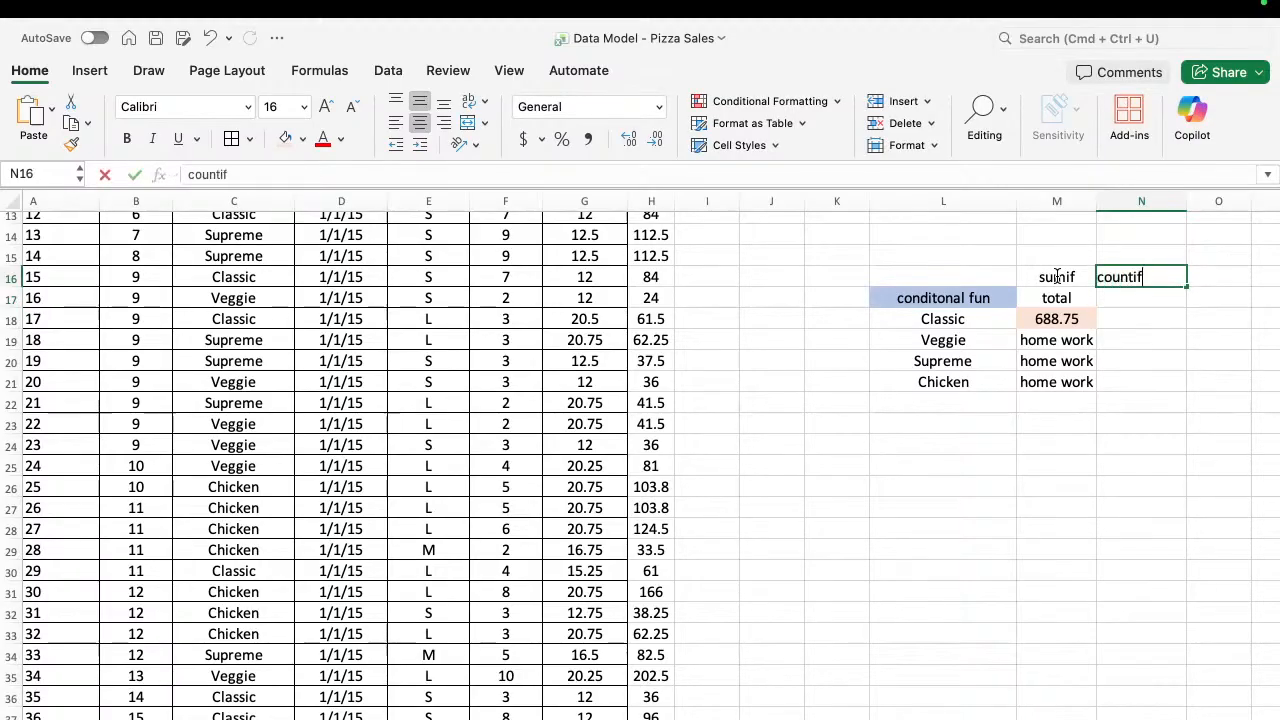
key("Return")
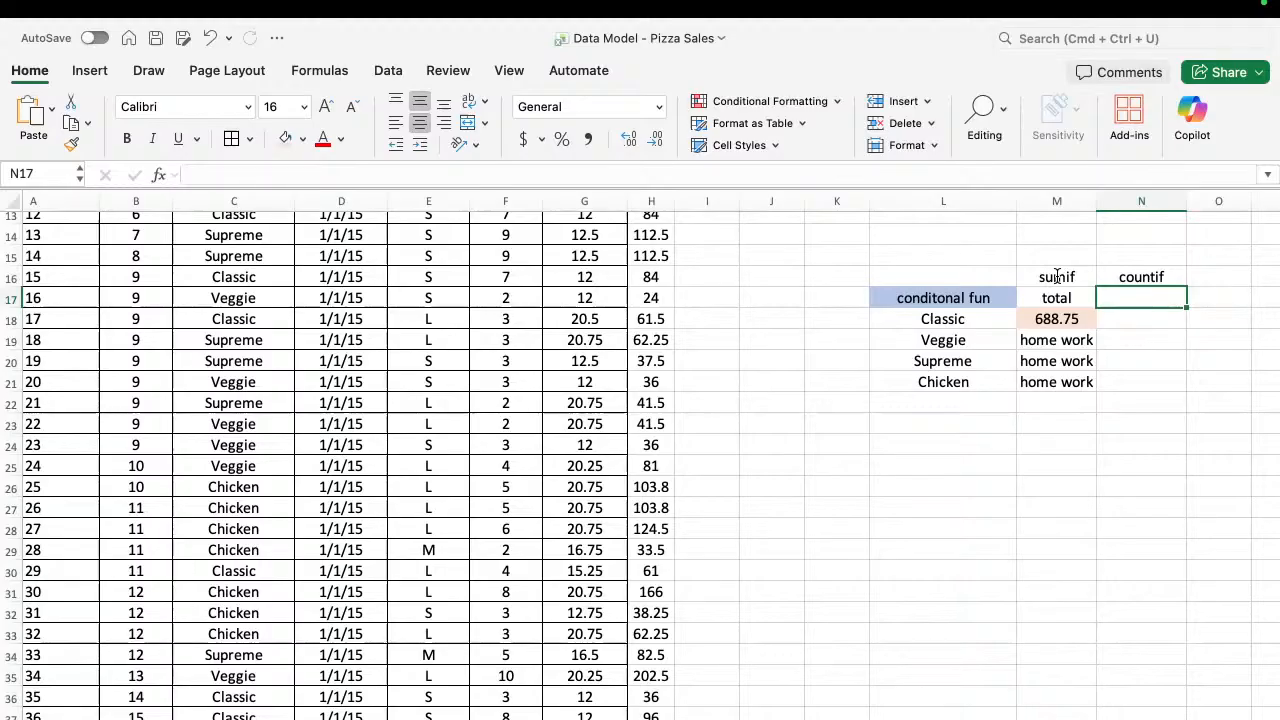
Enter the heading "cout the orders by size" in N15 above the "countif" label.
key("Up")
key("Up")
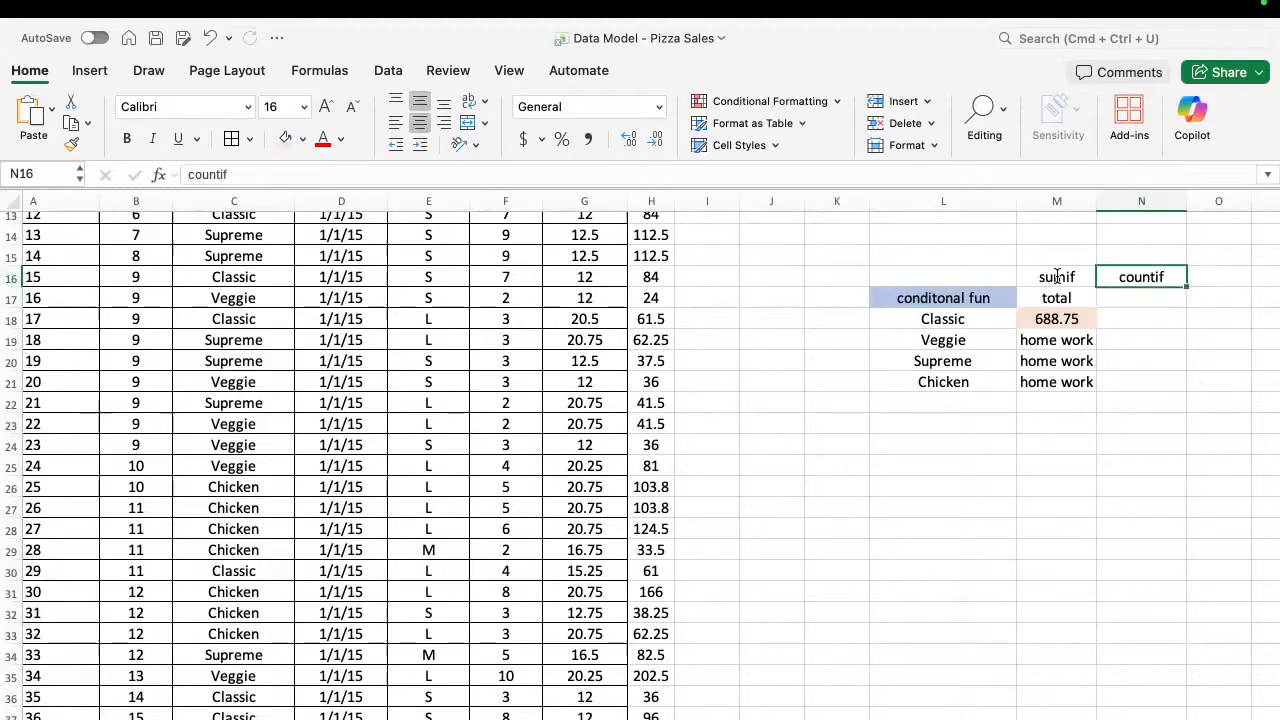
type("cunt ")
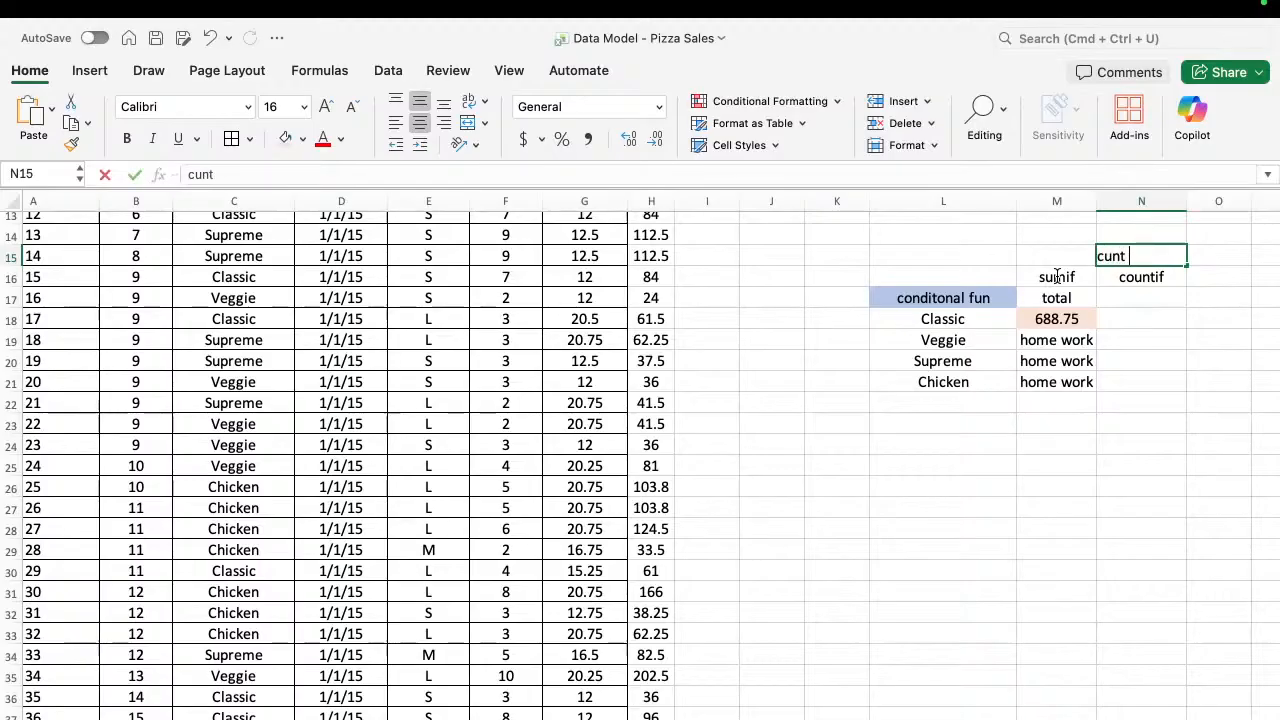
type("the o")
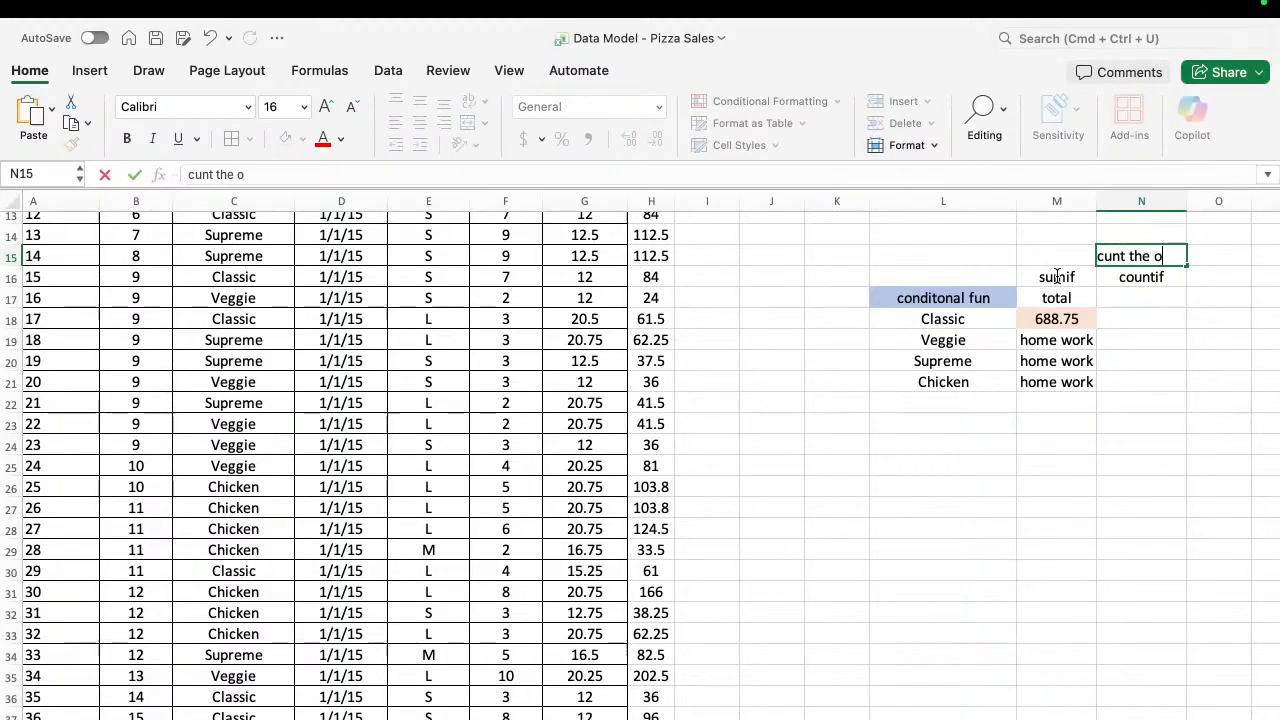
type("rders ")
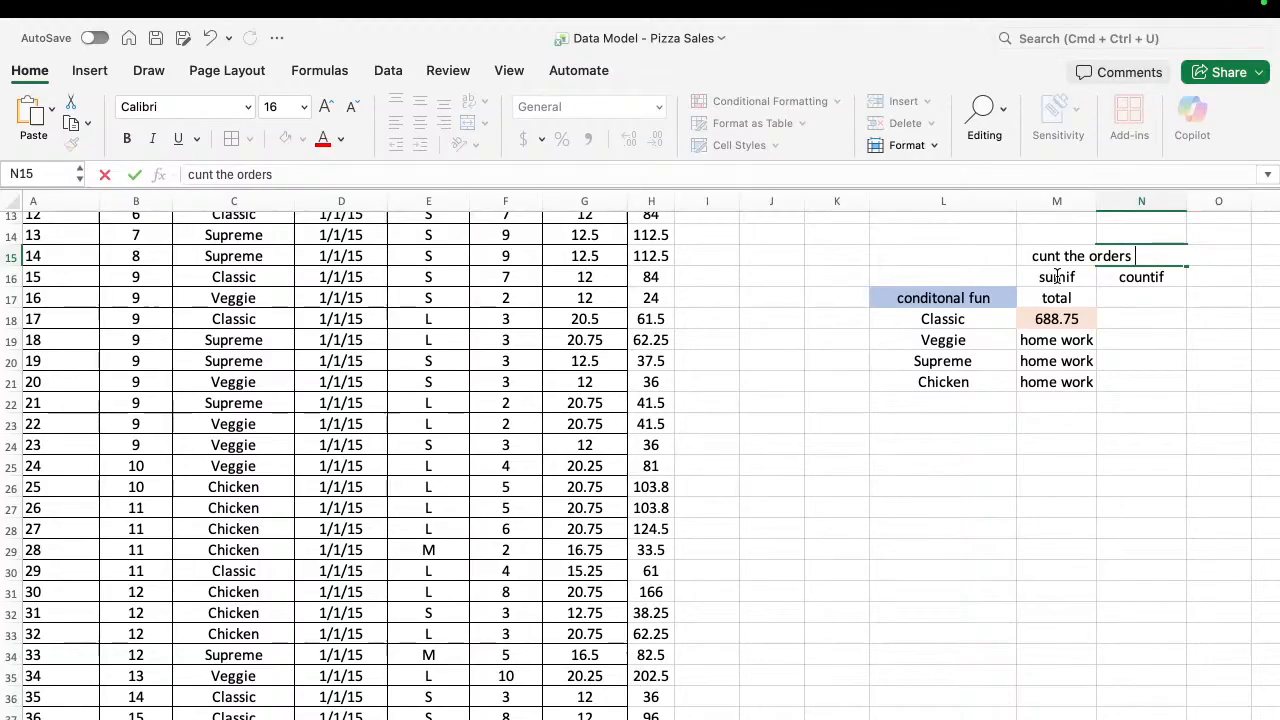
type("by size")
key("Return")
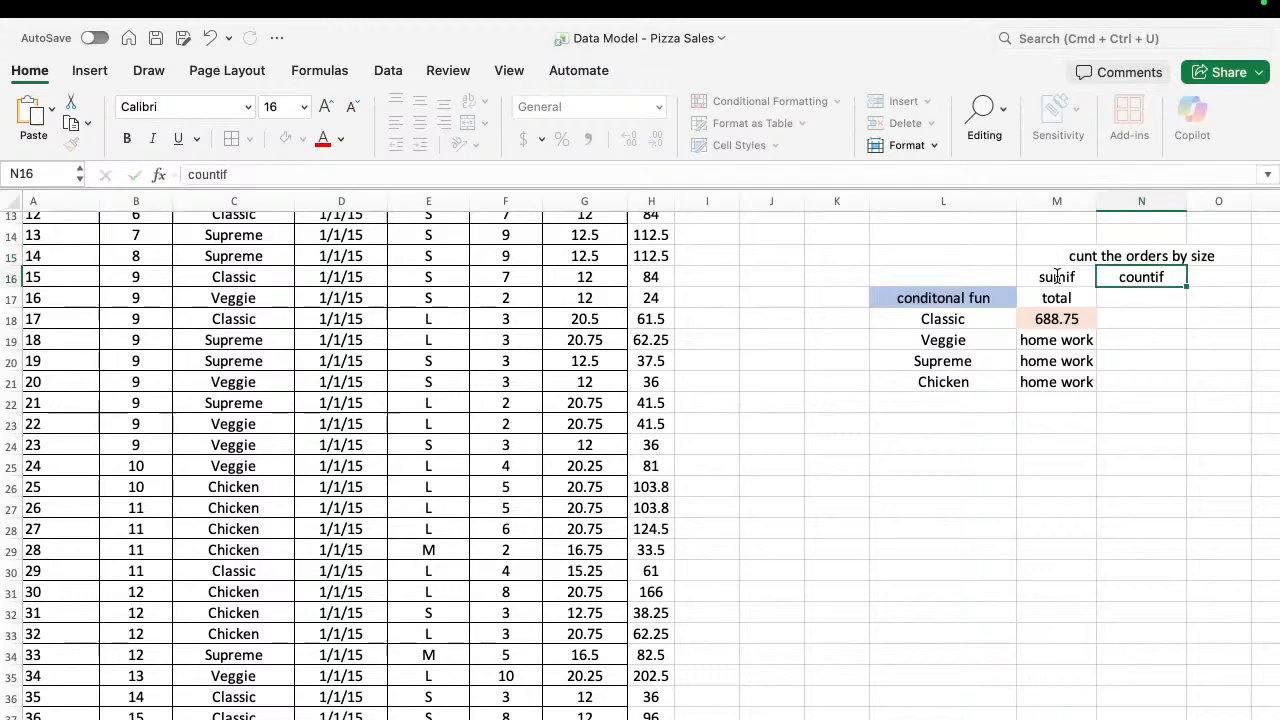
left_click(1141, 254)
left_click(210, 174)
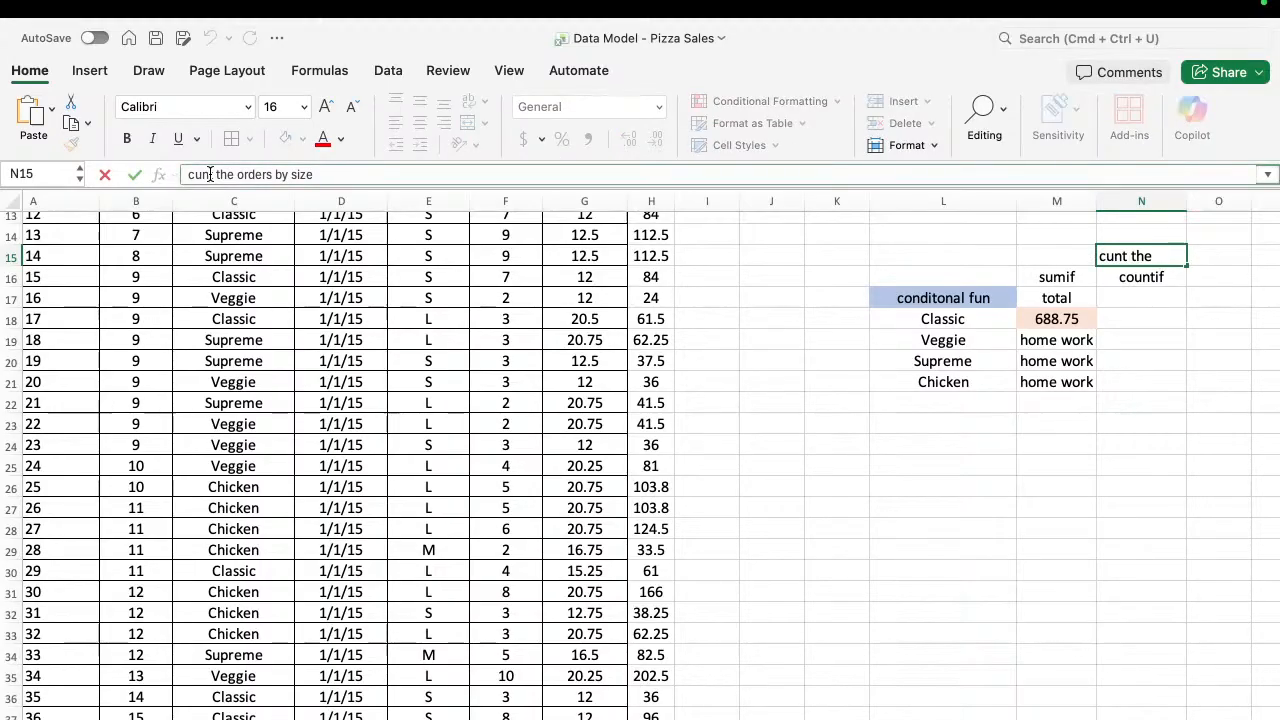
key("BackSpace")
key("BackSpace")
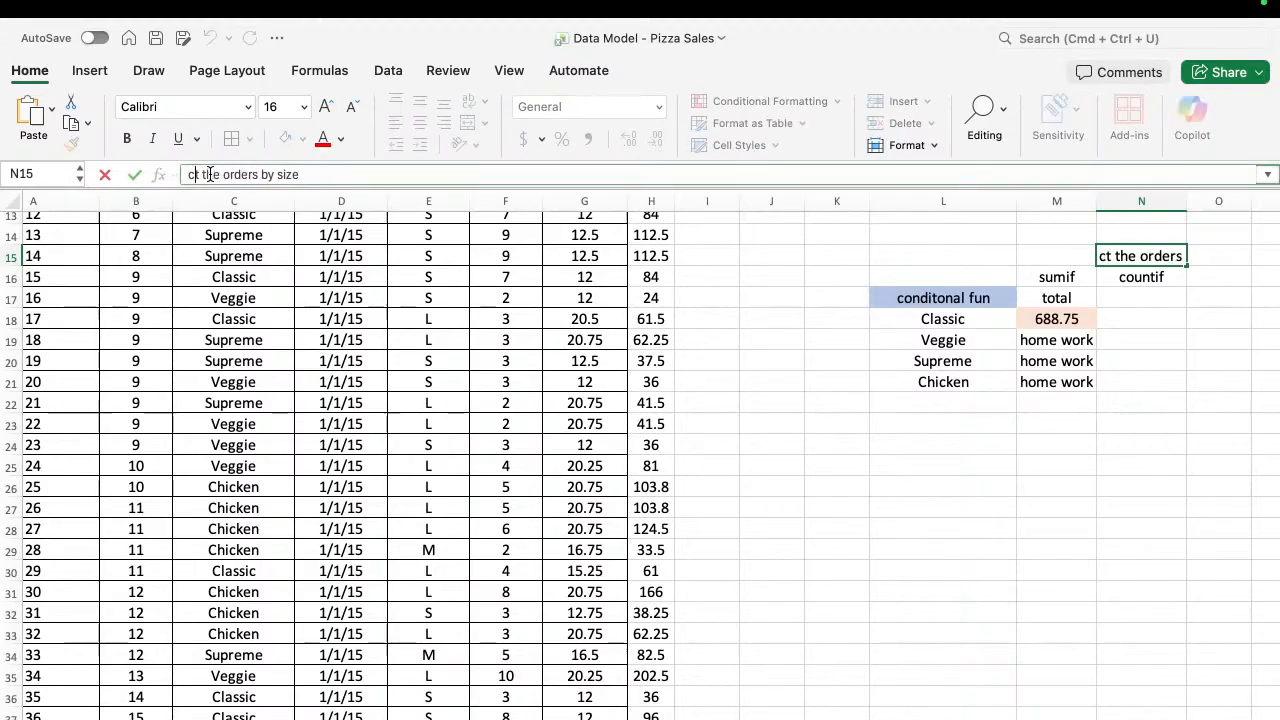
type("ou")
key("Return")
key("Up")
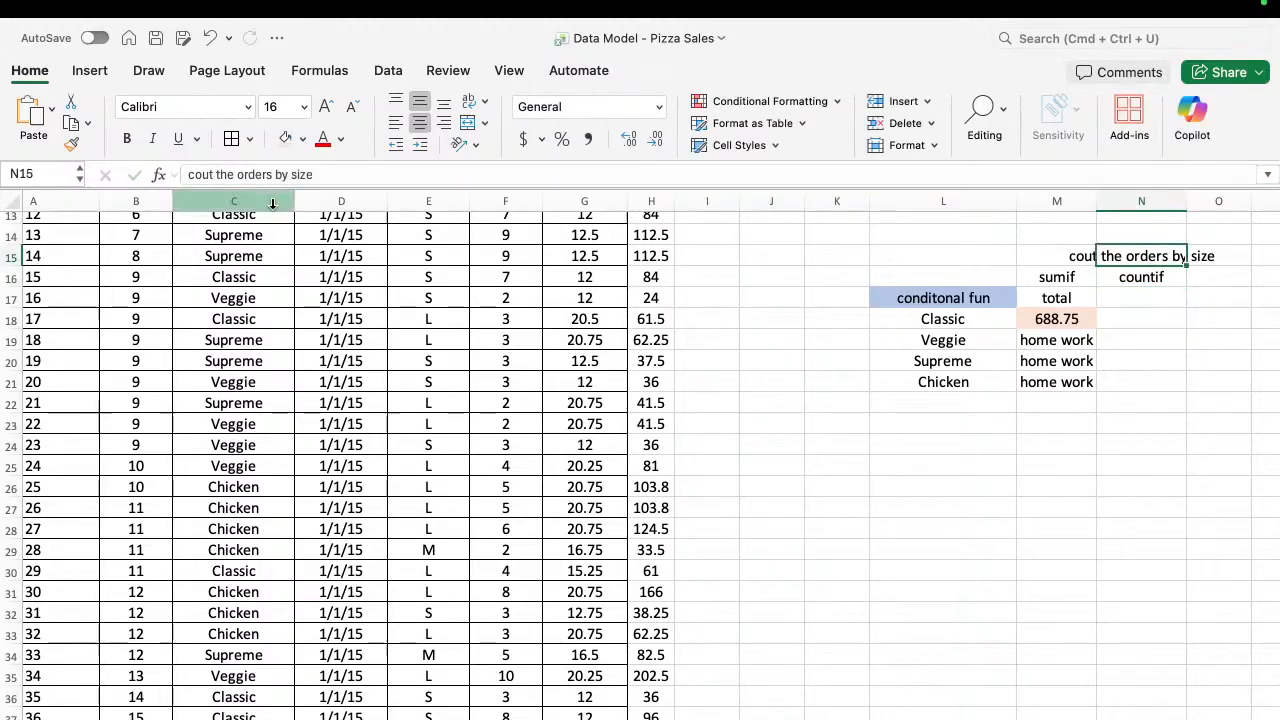
Move the heading "cout the orders by size" from N15 to N17, directly below the "countif" label.
left_click(1132, 296)
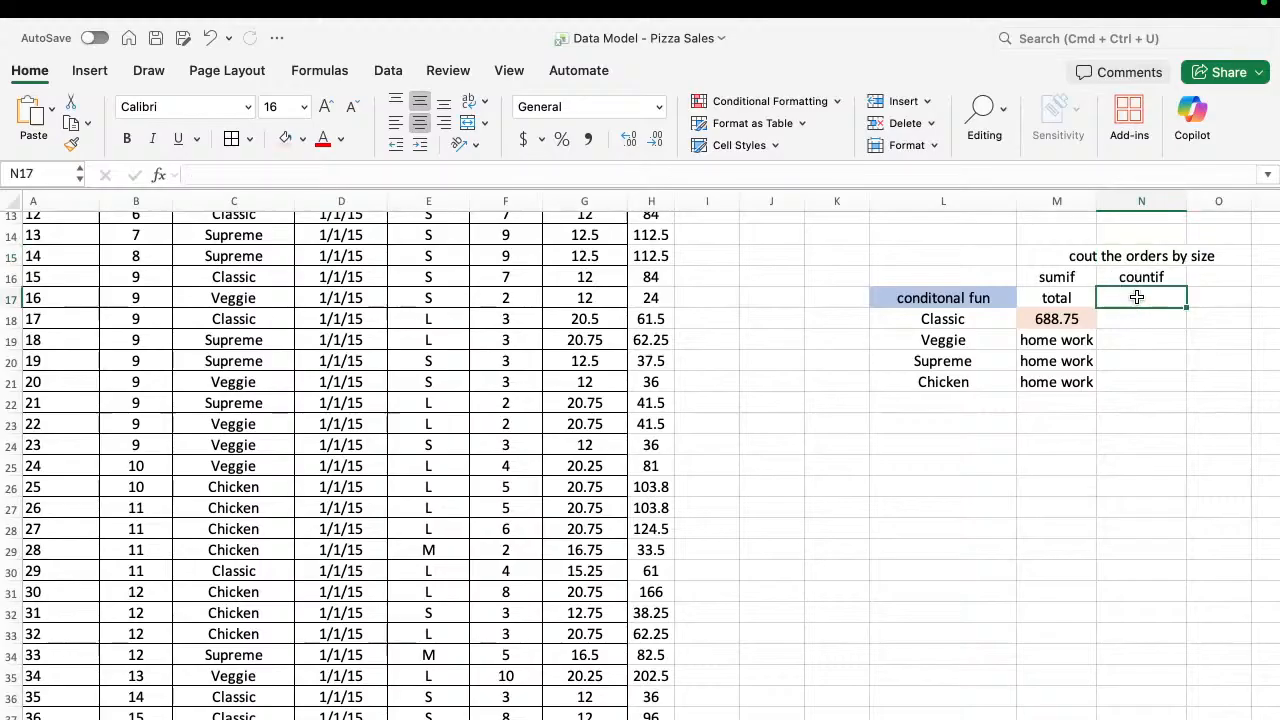
left_click(1113, 254)
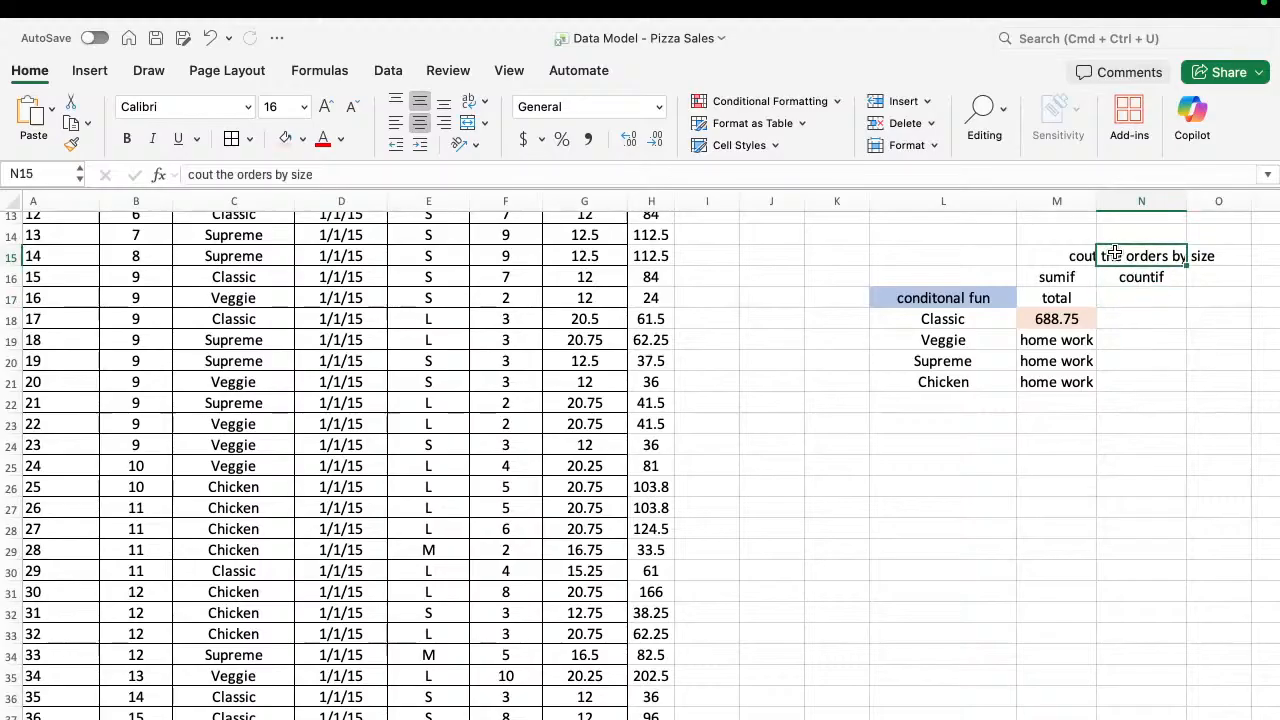
key("super+c")
left_click(1137, 302)
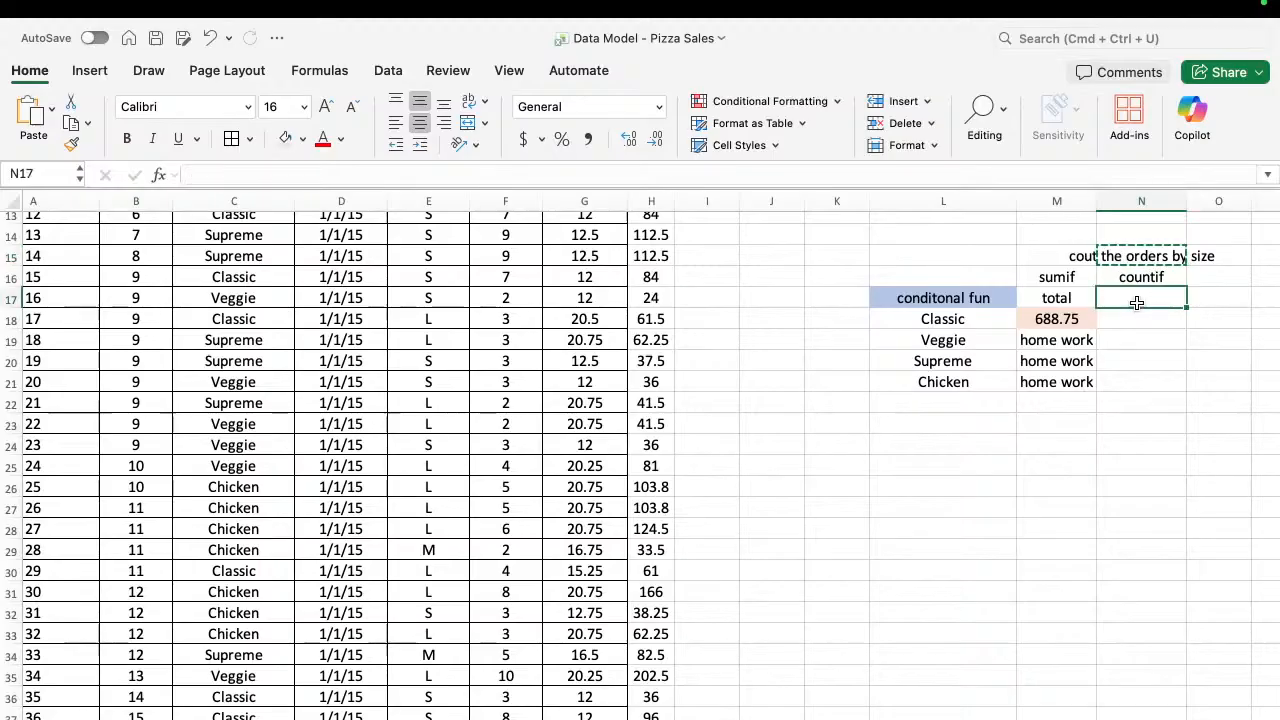
key("super+v")
Begin a COUNTIF formula in N18 in the Classic row.
left_click(1133, 318)
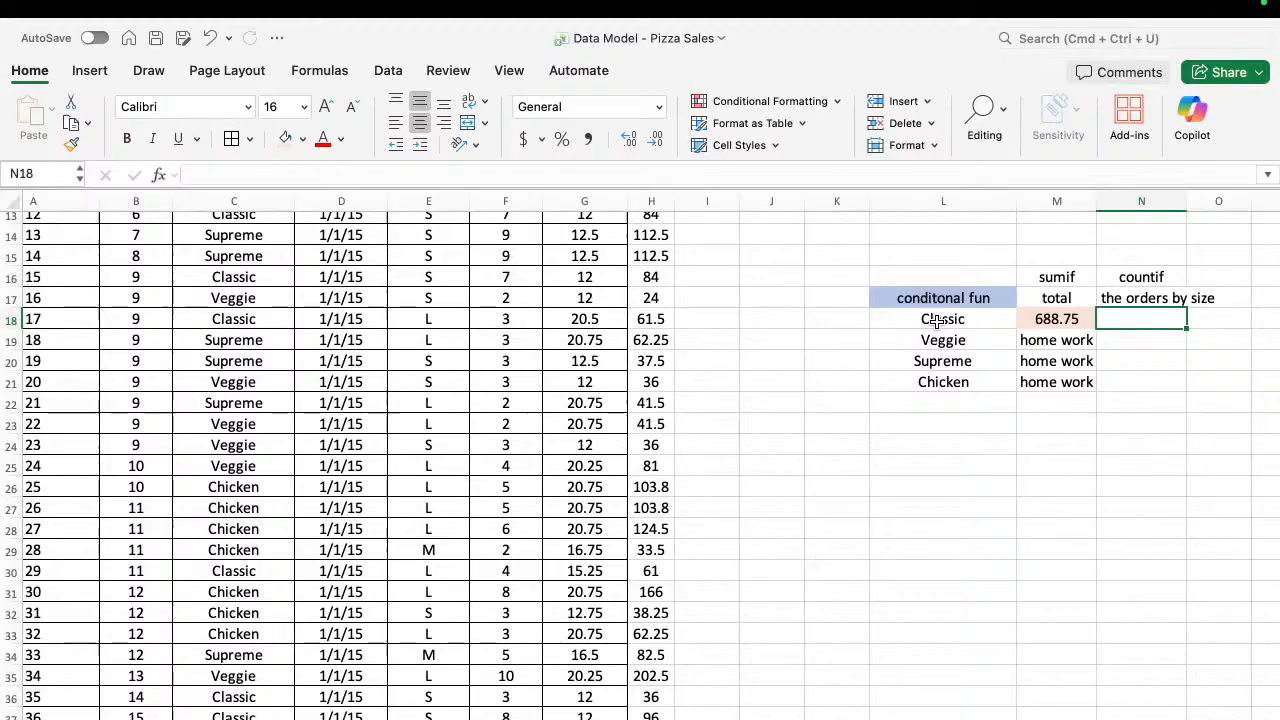
type("=")
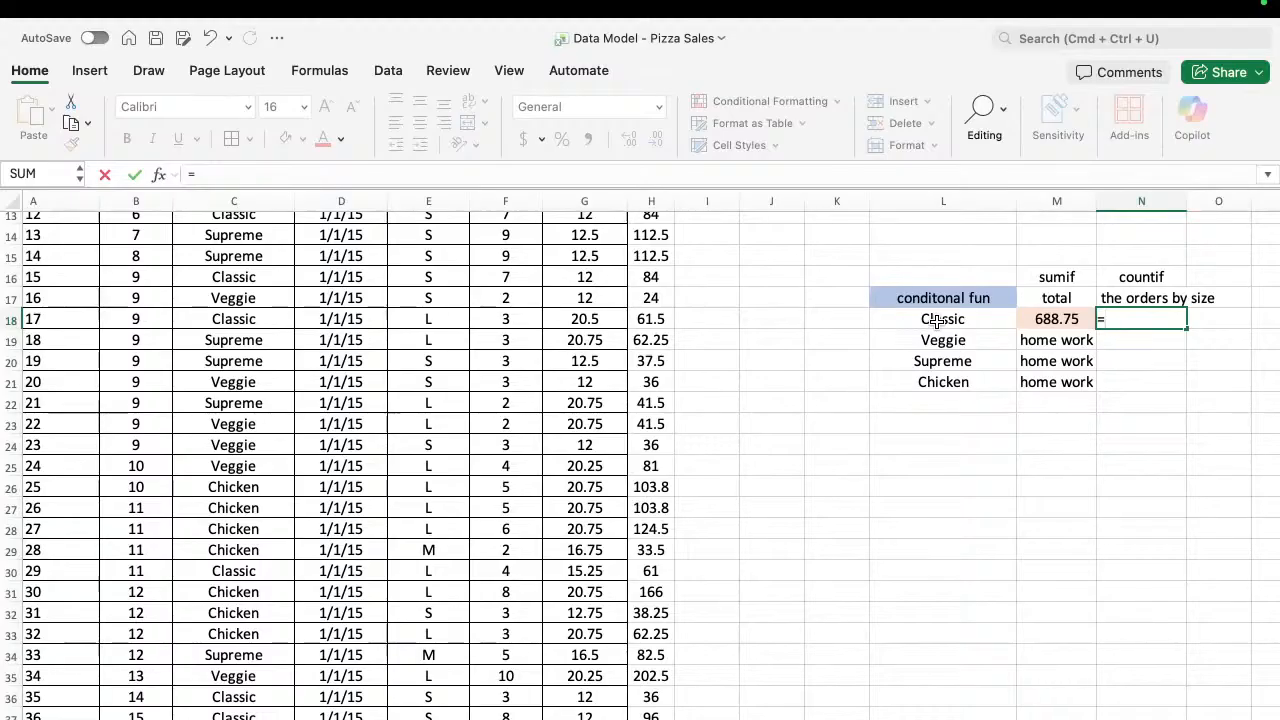
type("coun")
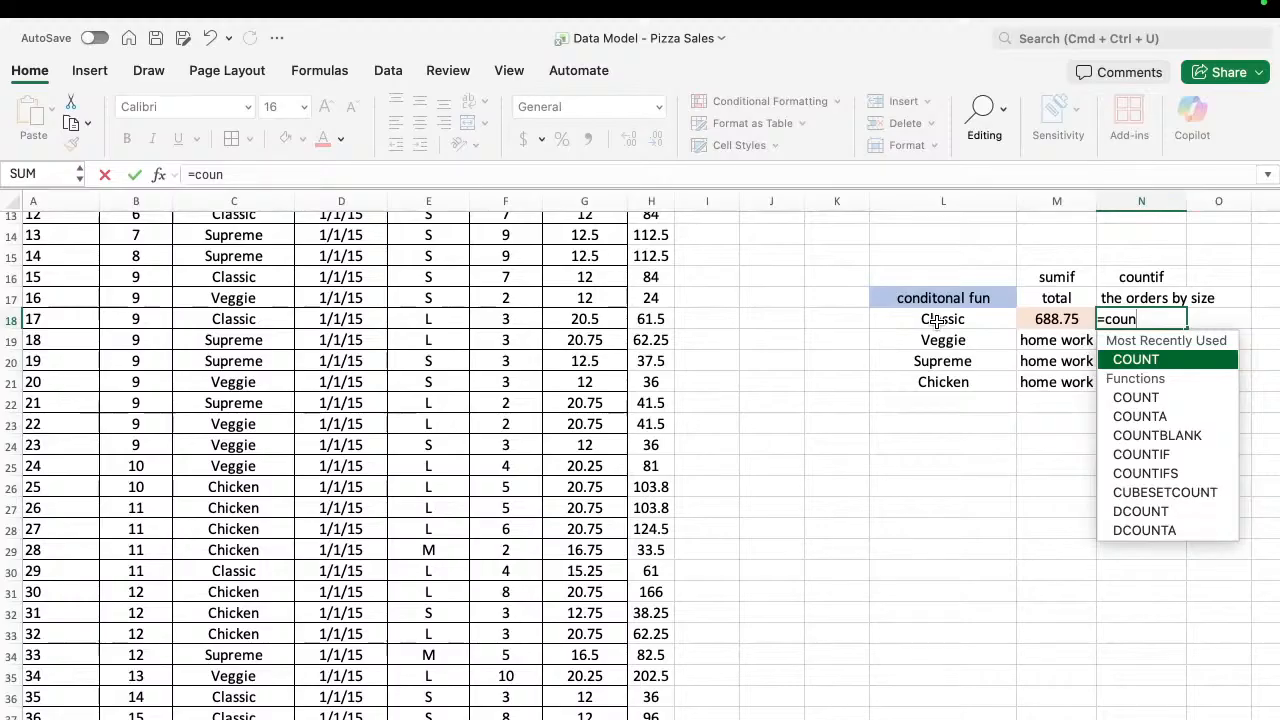
key("Down")
key("Down")
key("Down")
key("Down")
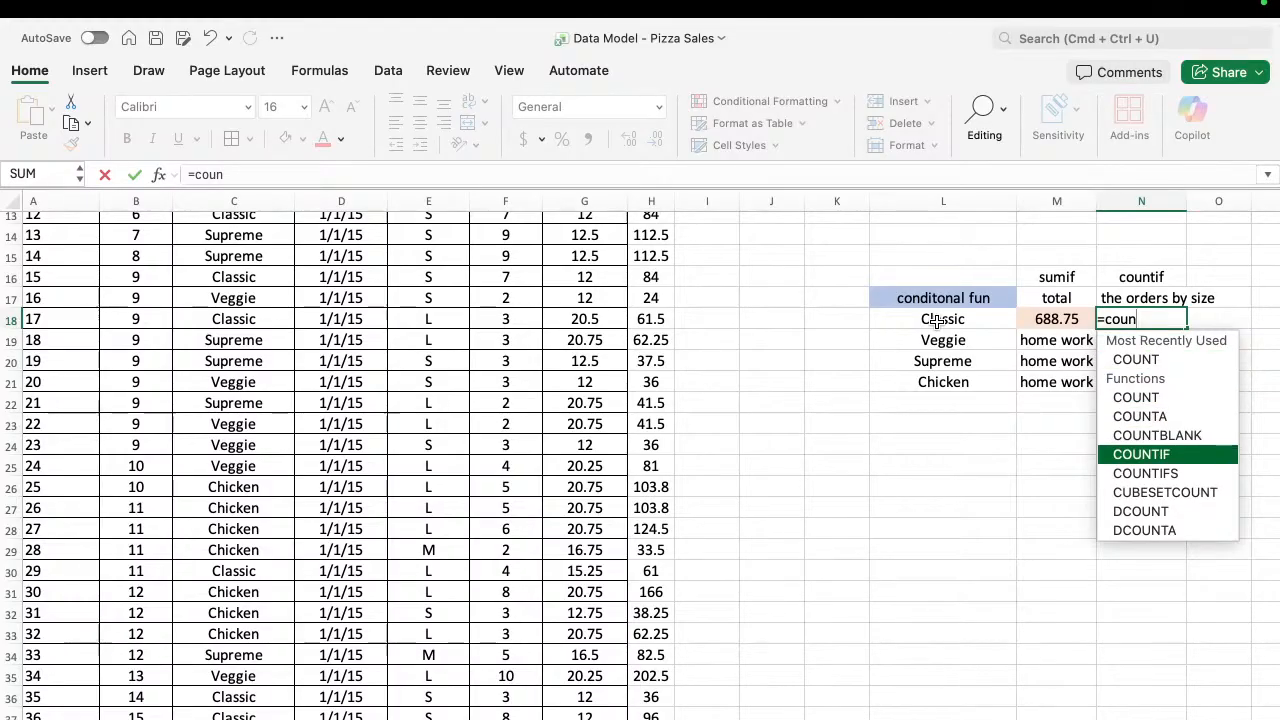
key("Tab")
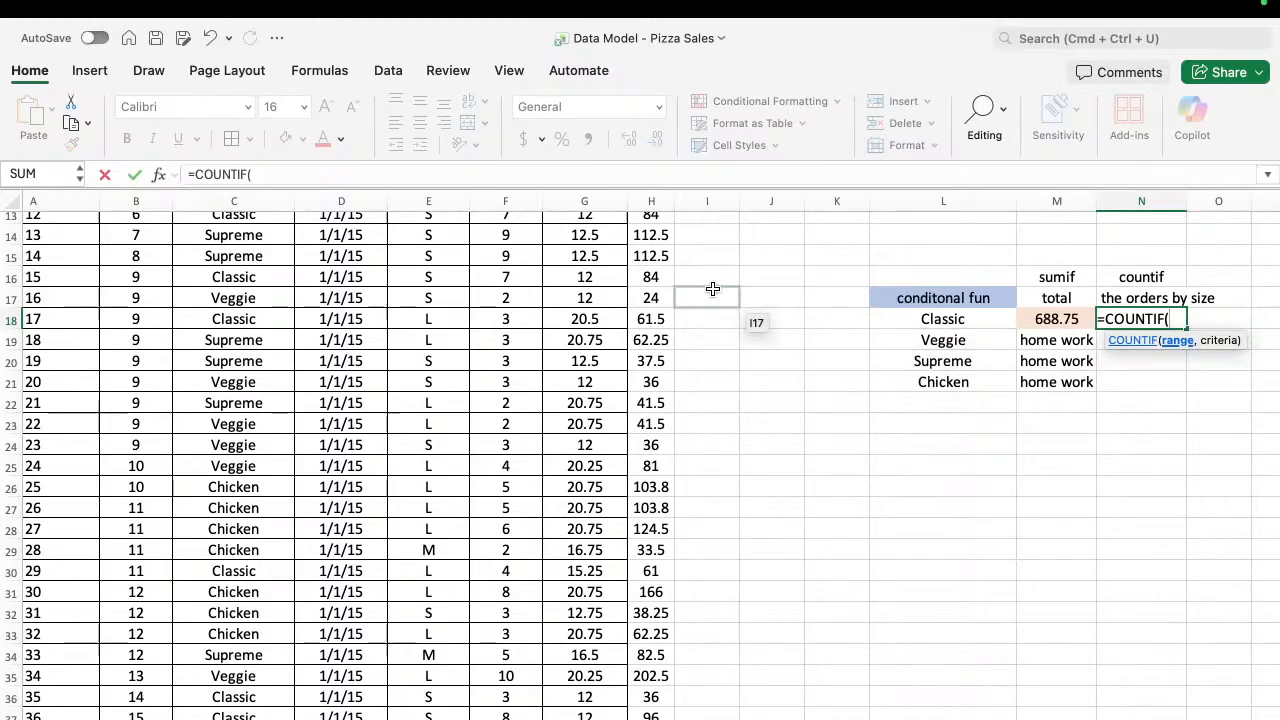
scroll(471, 318, "up", 5)
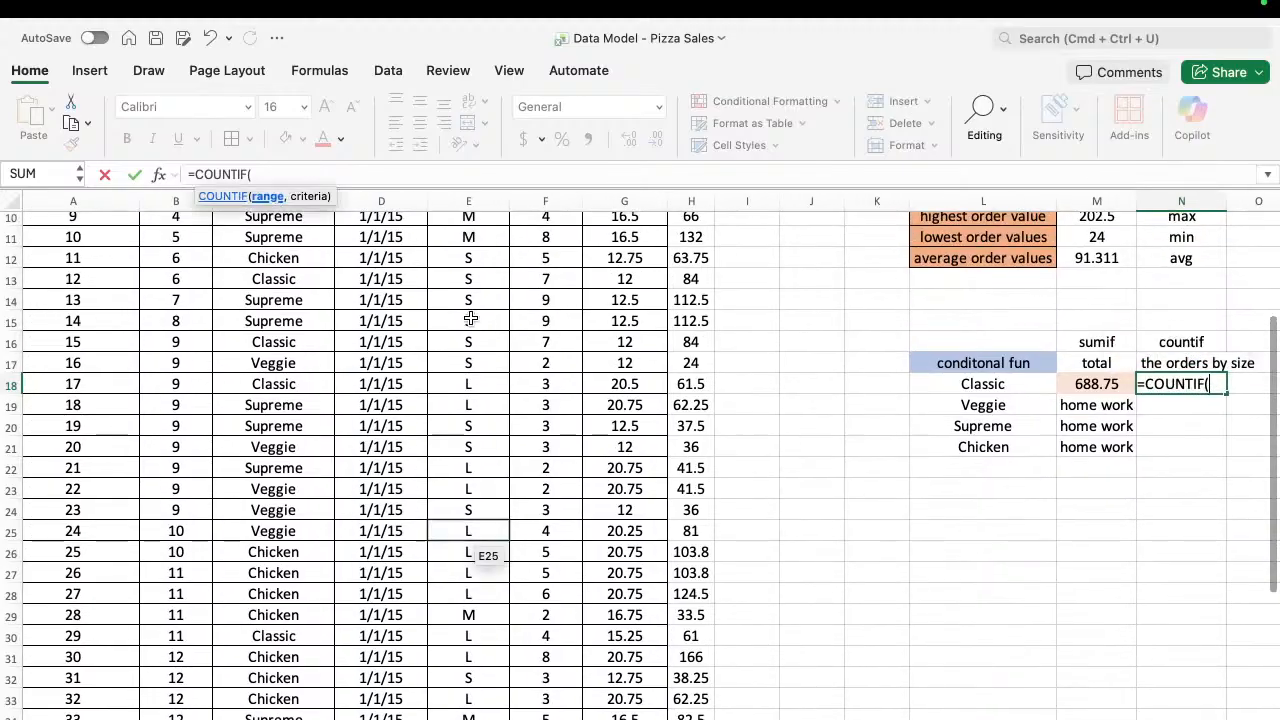
scroll(471, 318, "up", 3)
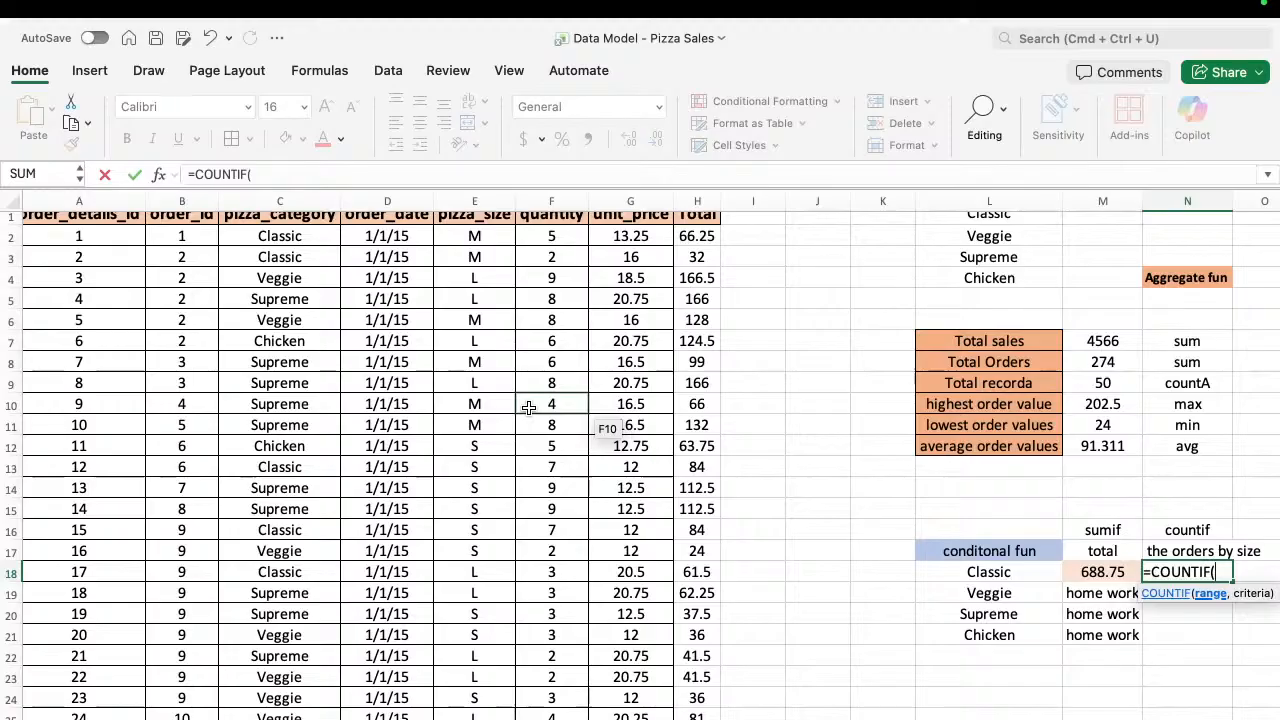
Try counting Classic orders in N18 with COUNTIF over the quantity range F2:F51, using L18 as the criterion.
key("BackSpace")
key("BackSpace")
key("BackSpace")
key("BackSpace")
key("BackSpace")
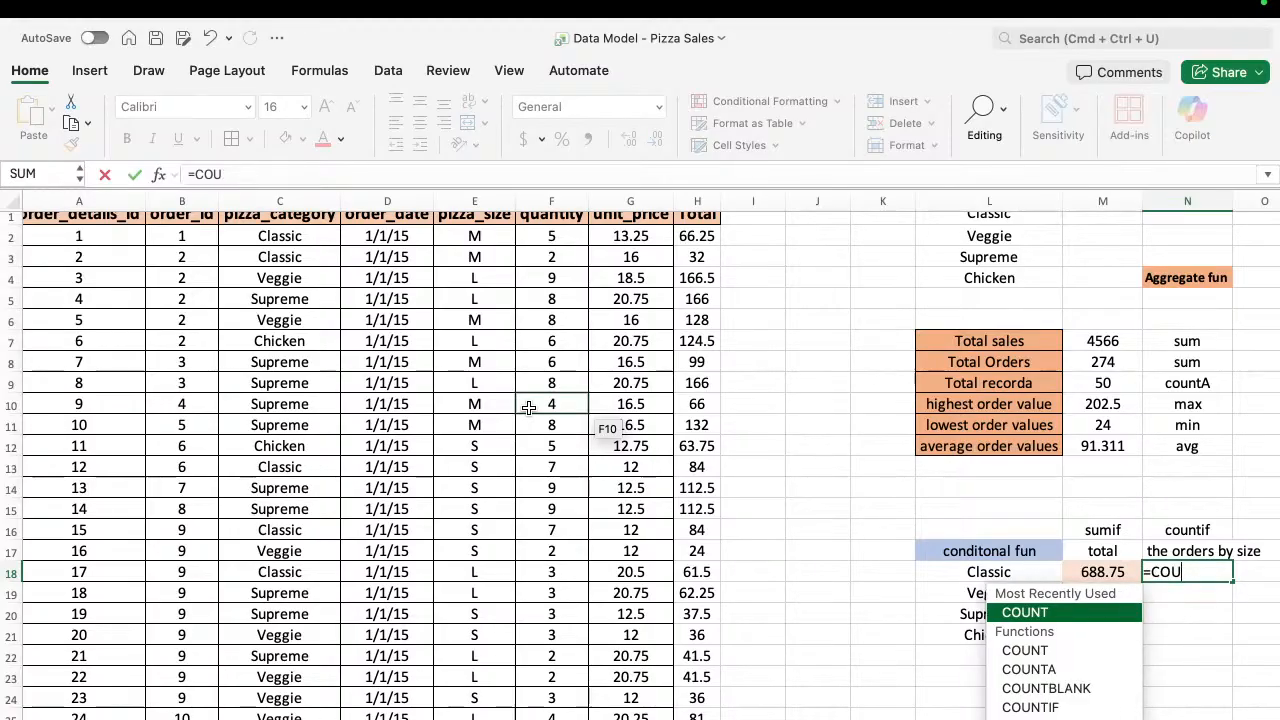
key("Down")
key("Down")
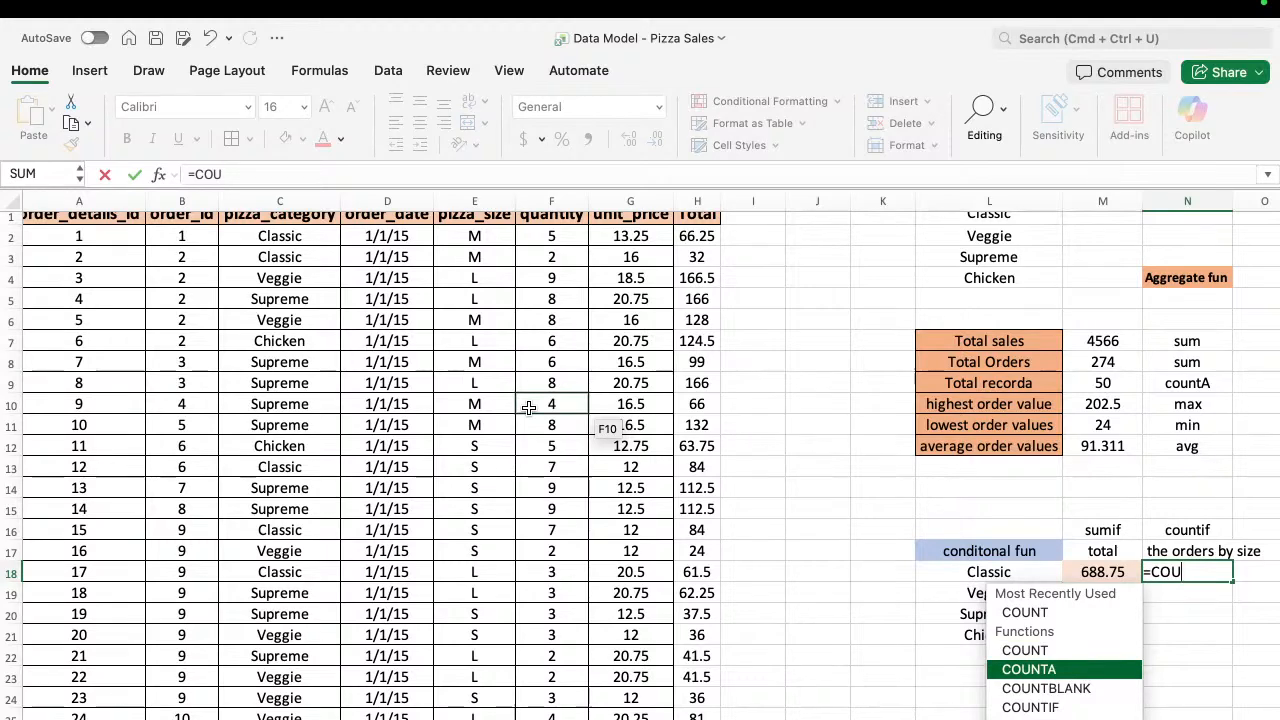
key("Down")
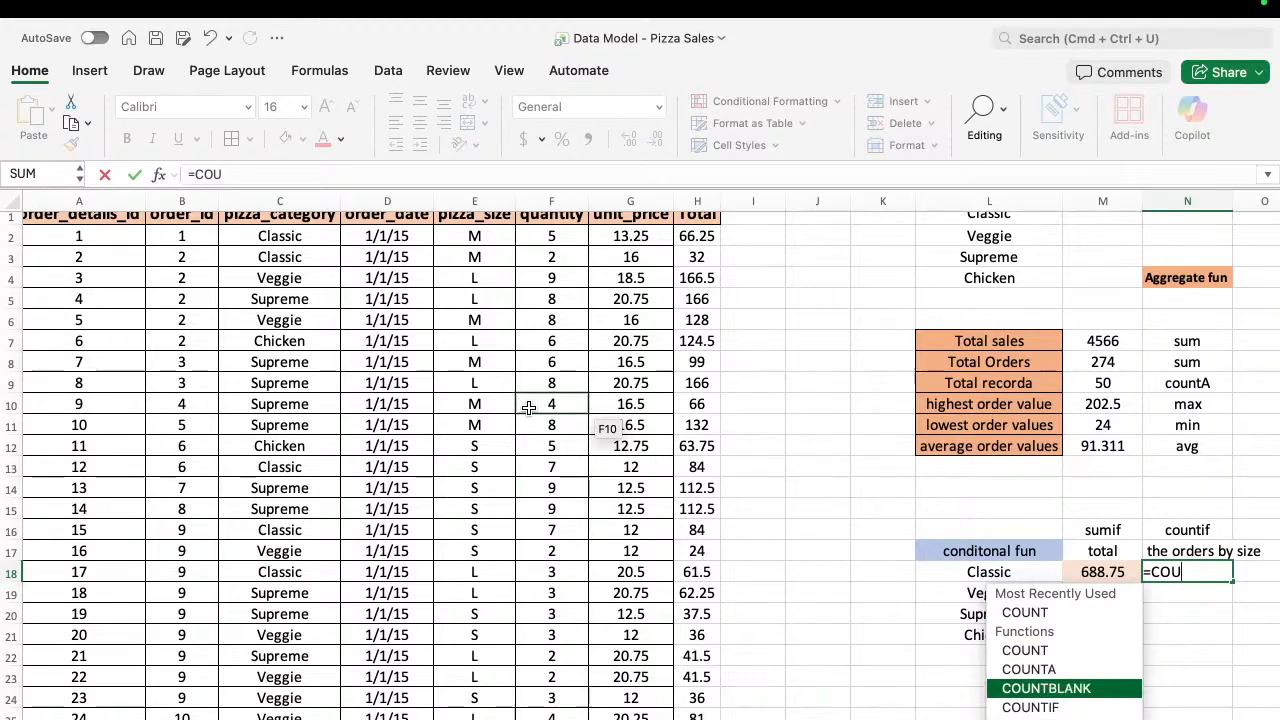
key("Down")
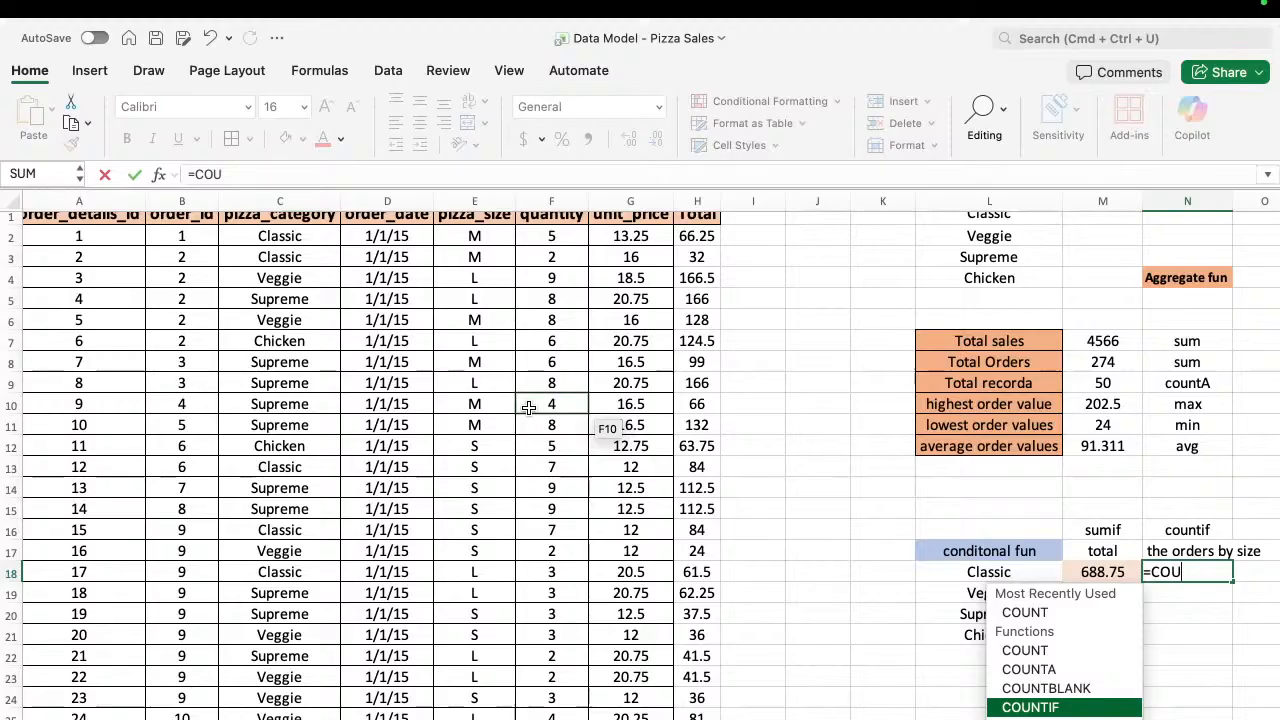
key("Tab")
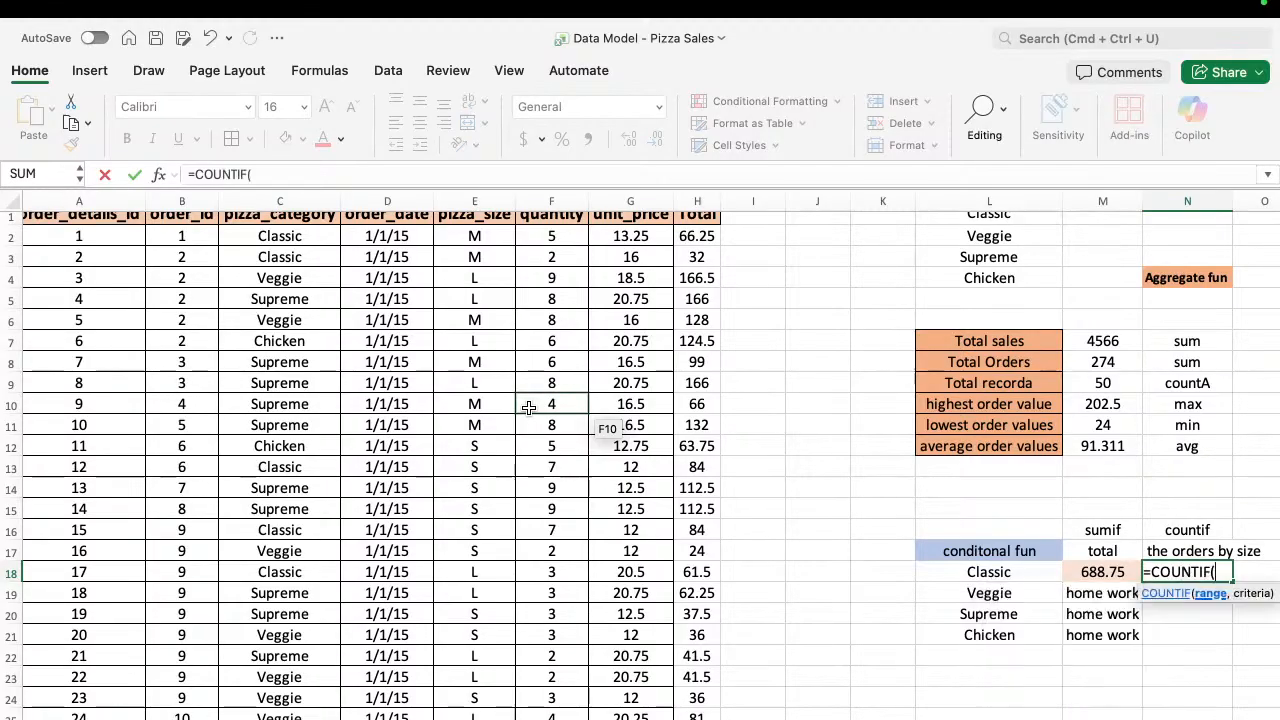
left_click(538, 237)
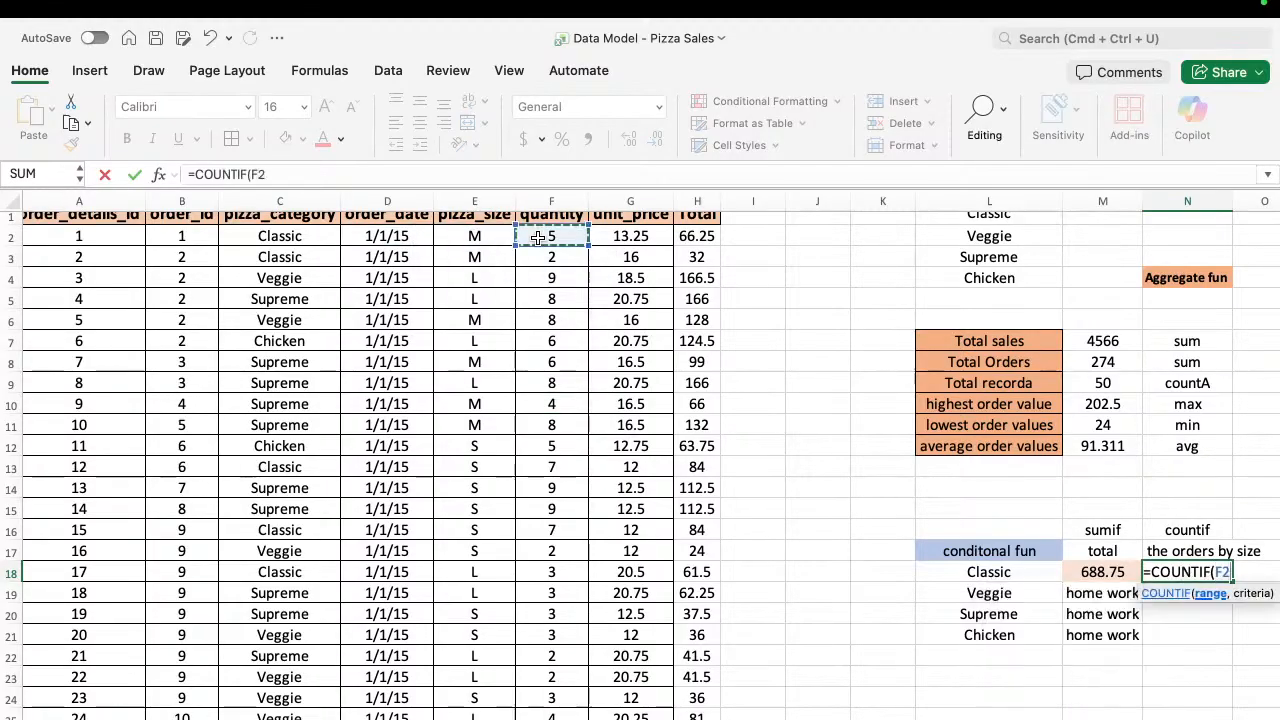
key("super+shift+Down")
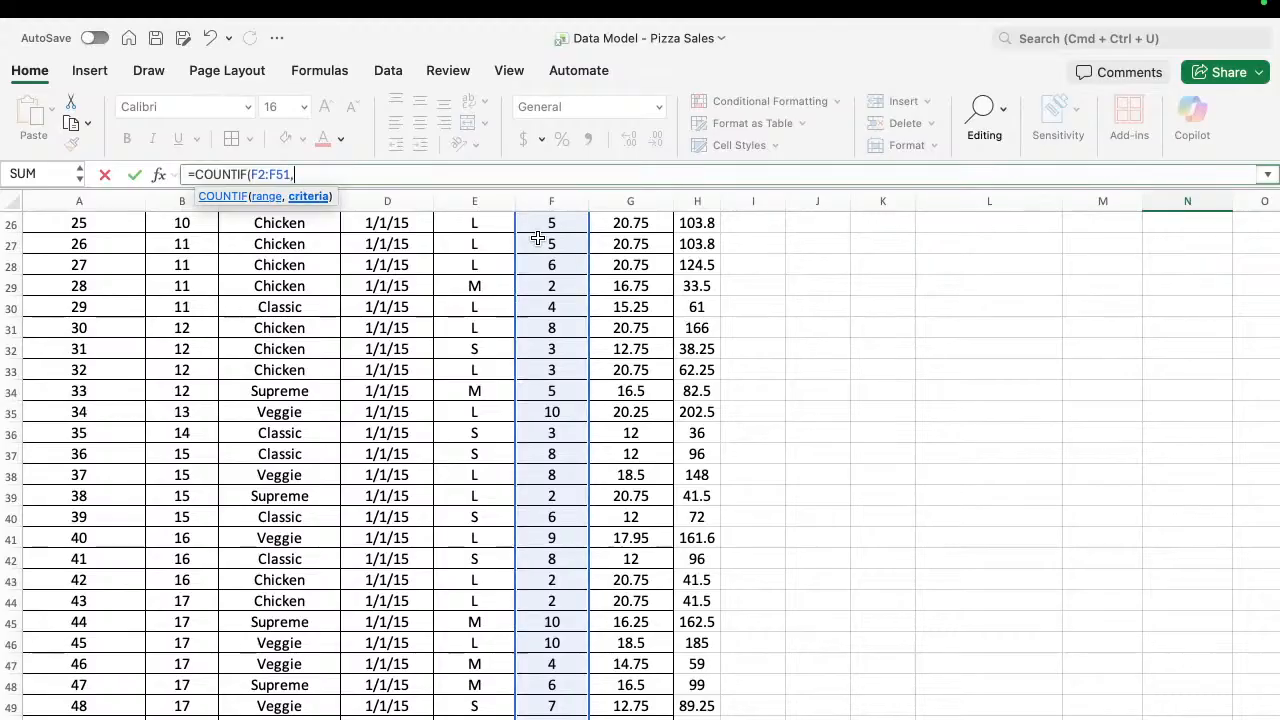
type(",")
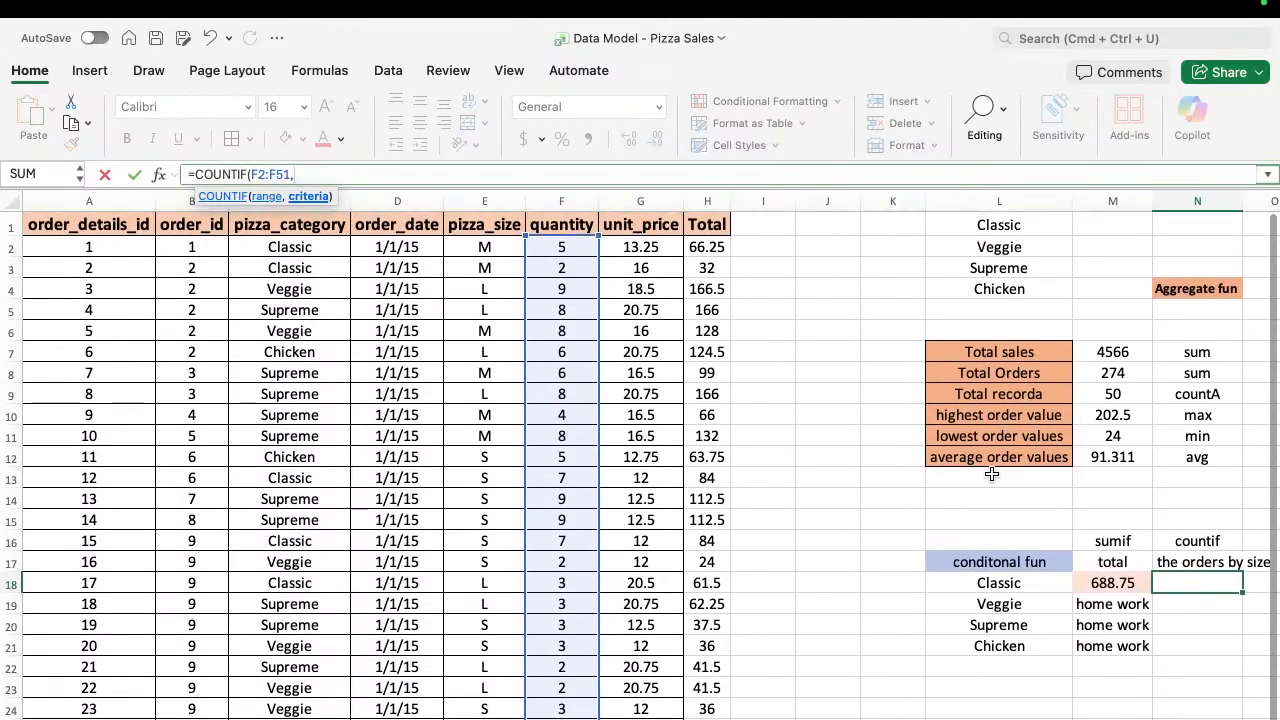
left_click(987, 585)
type(")")
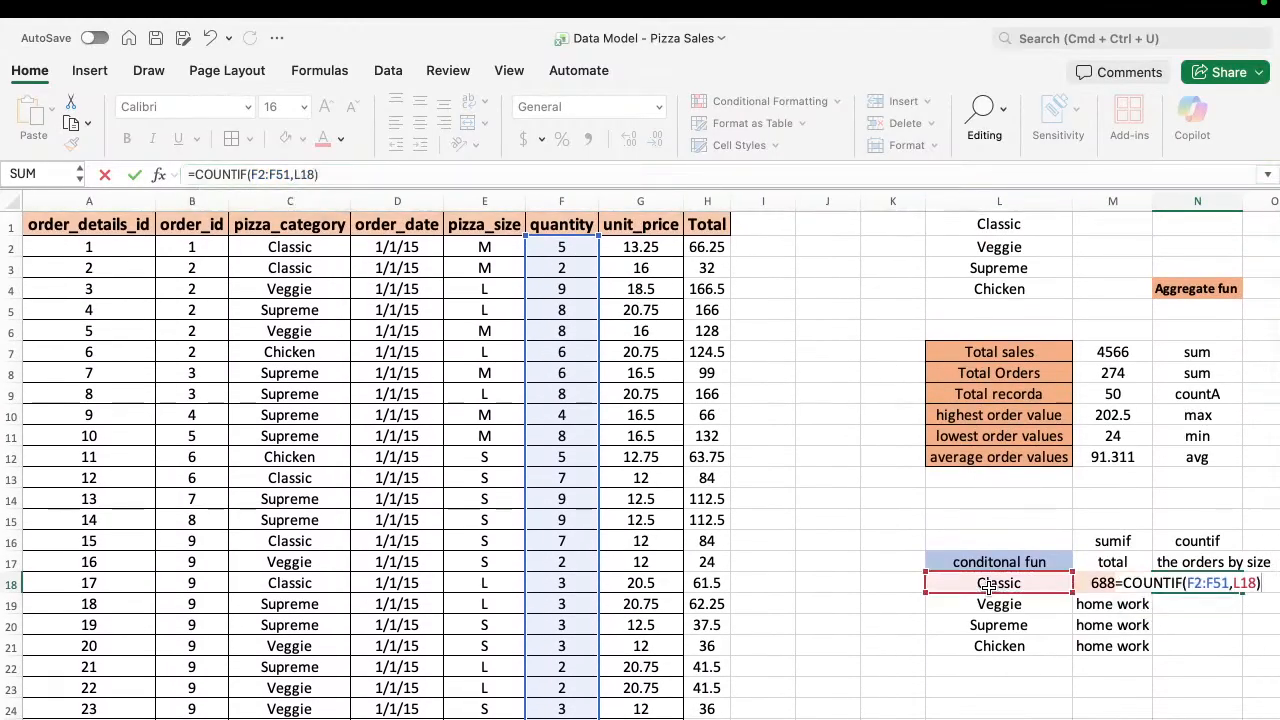
key("Return")
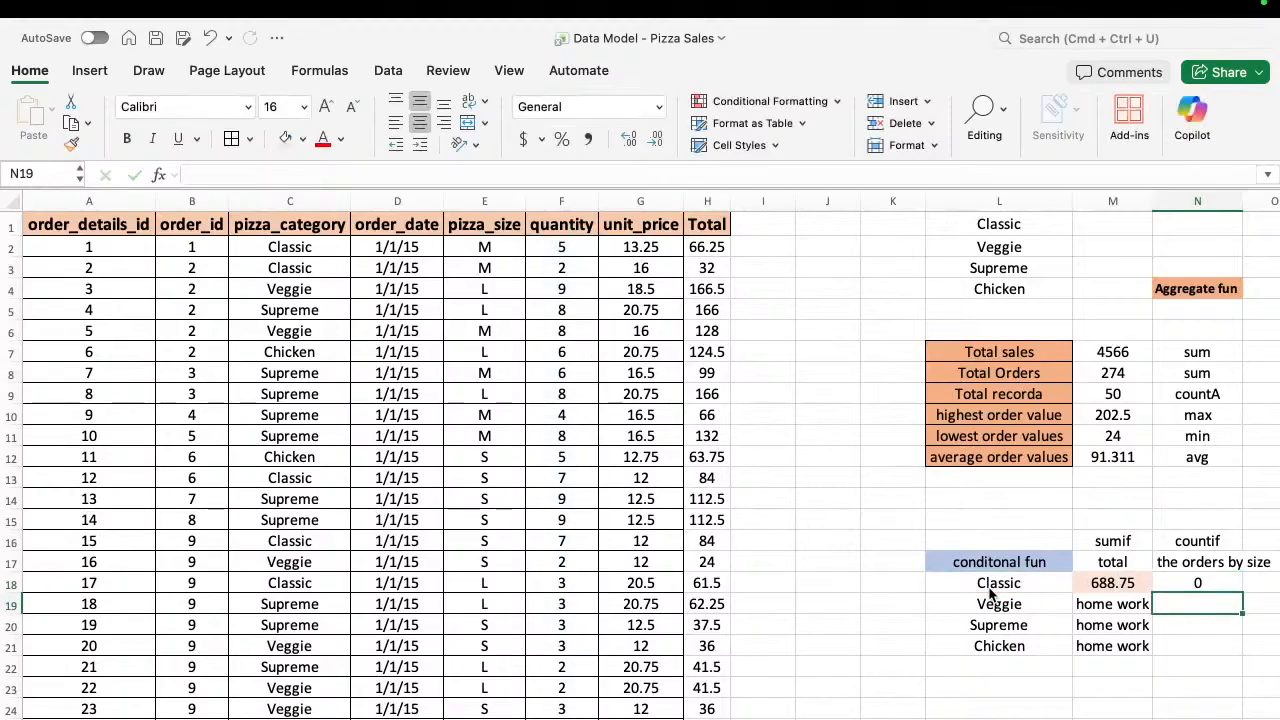
Re-pick the Classic label in L18 as the criterion of the COUNTIF formula in N18.
left_click(1192, 582)
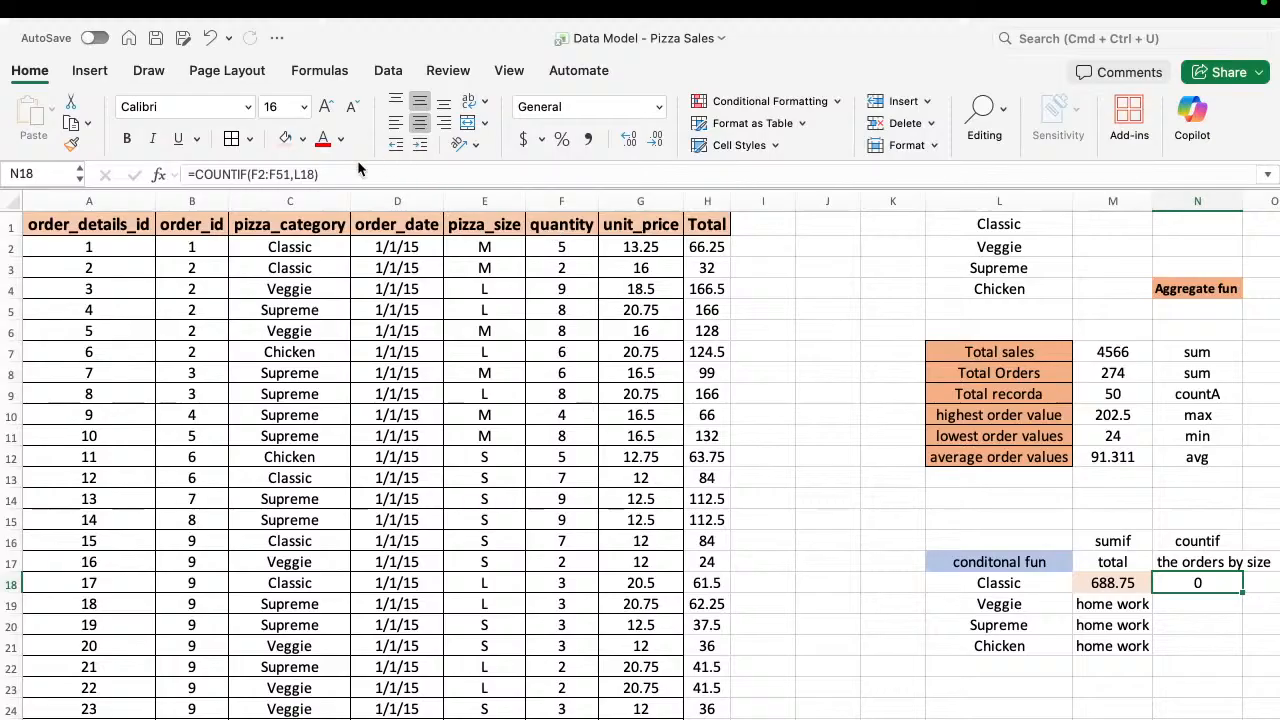
left_click(311, 173)
key("BackSpace")
key("BackSpace")
key("BackSpace")
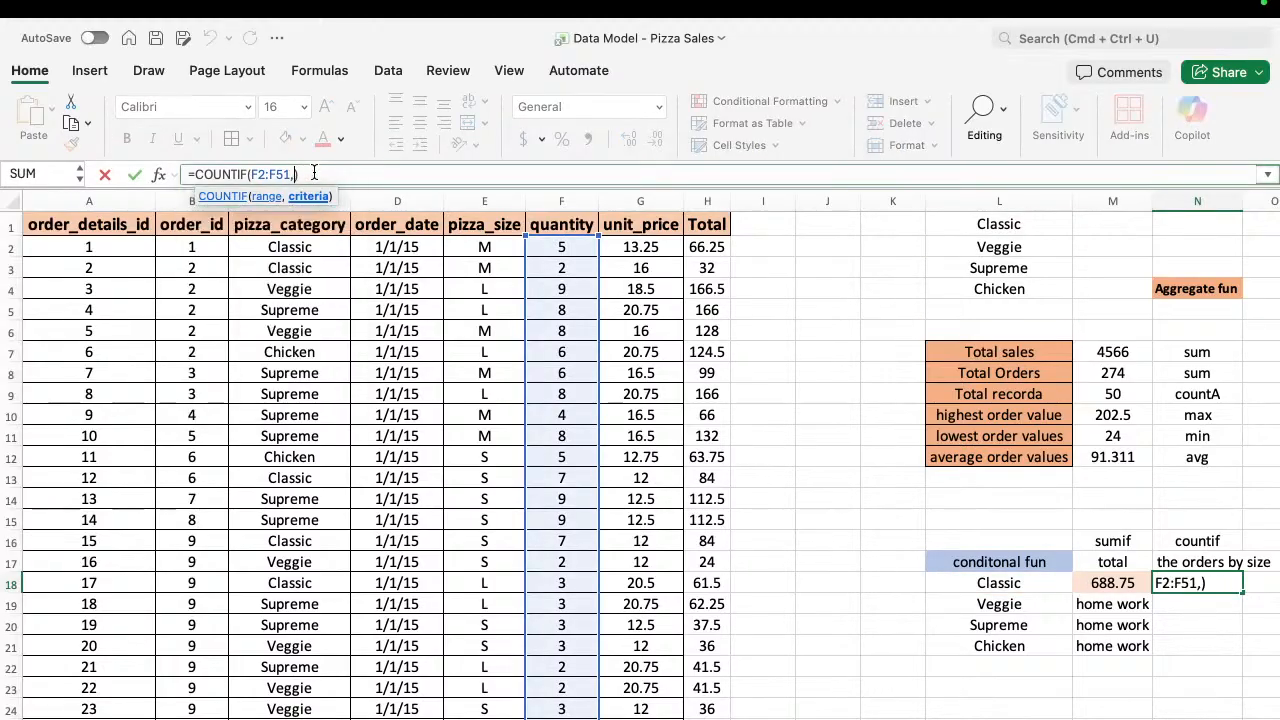
left_click(1000, 580)
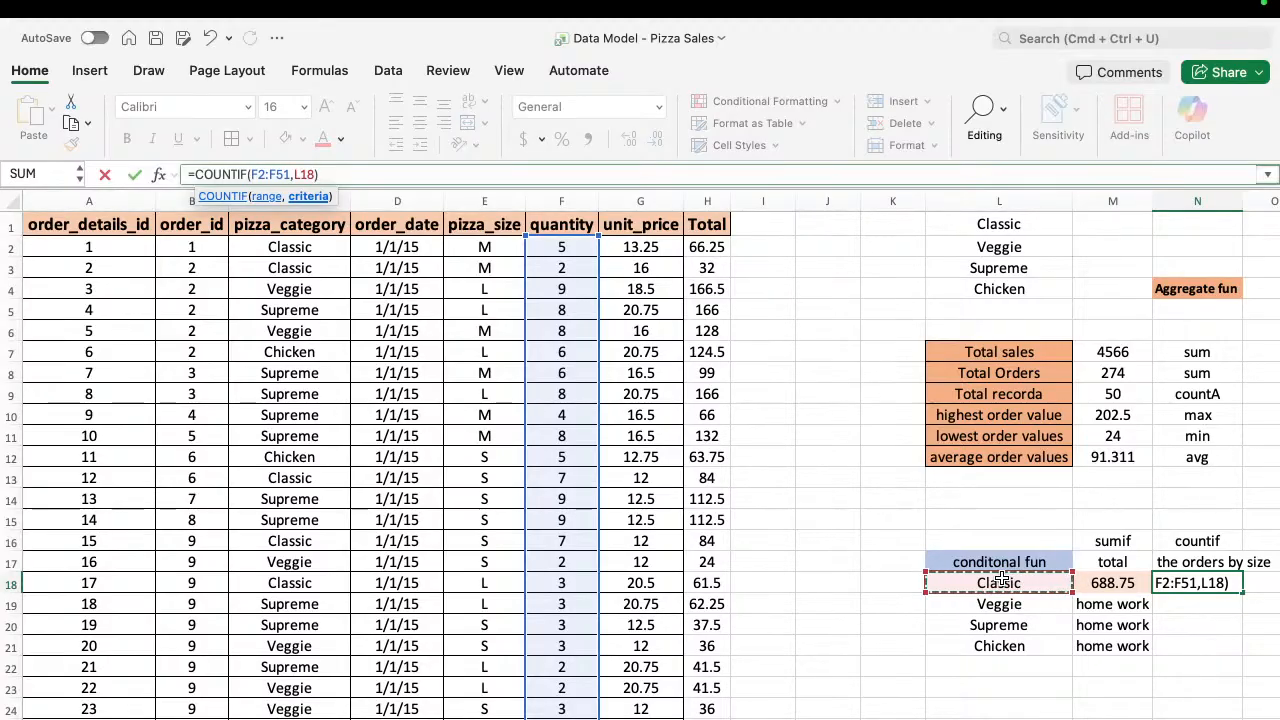
key("Return")
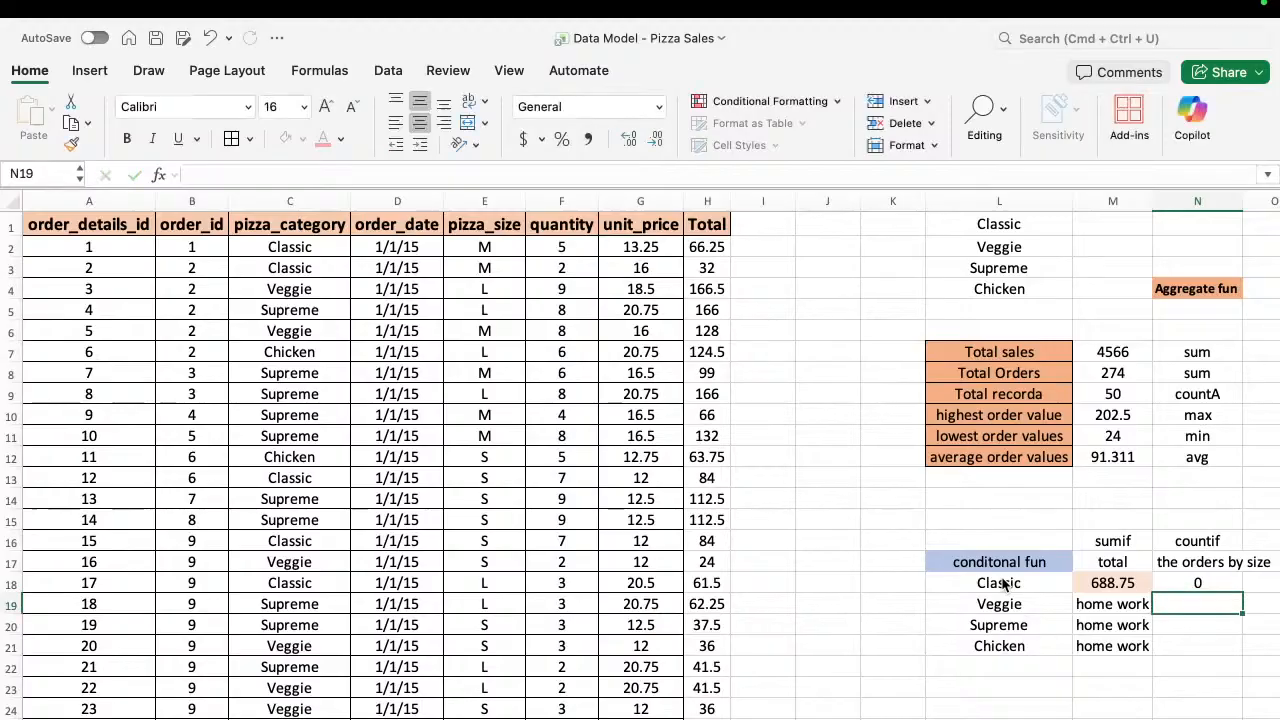
Try replacing the cell reference criterion in N18's COUNTIF formula with the literal text "Classic".
key("Up")
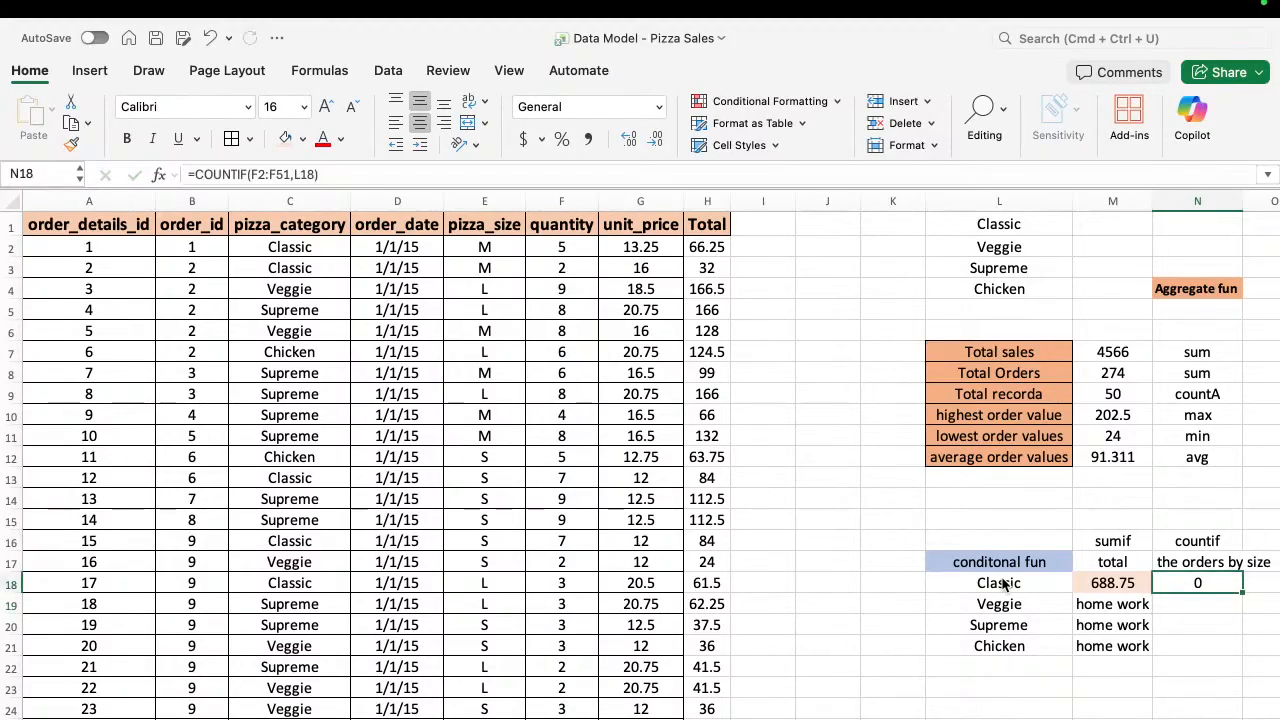
left_click(313, 174)
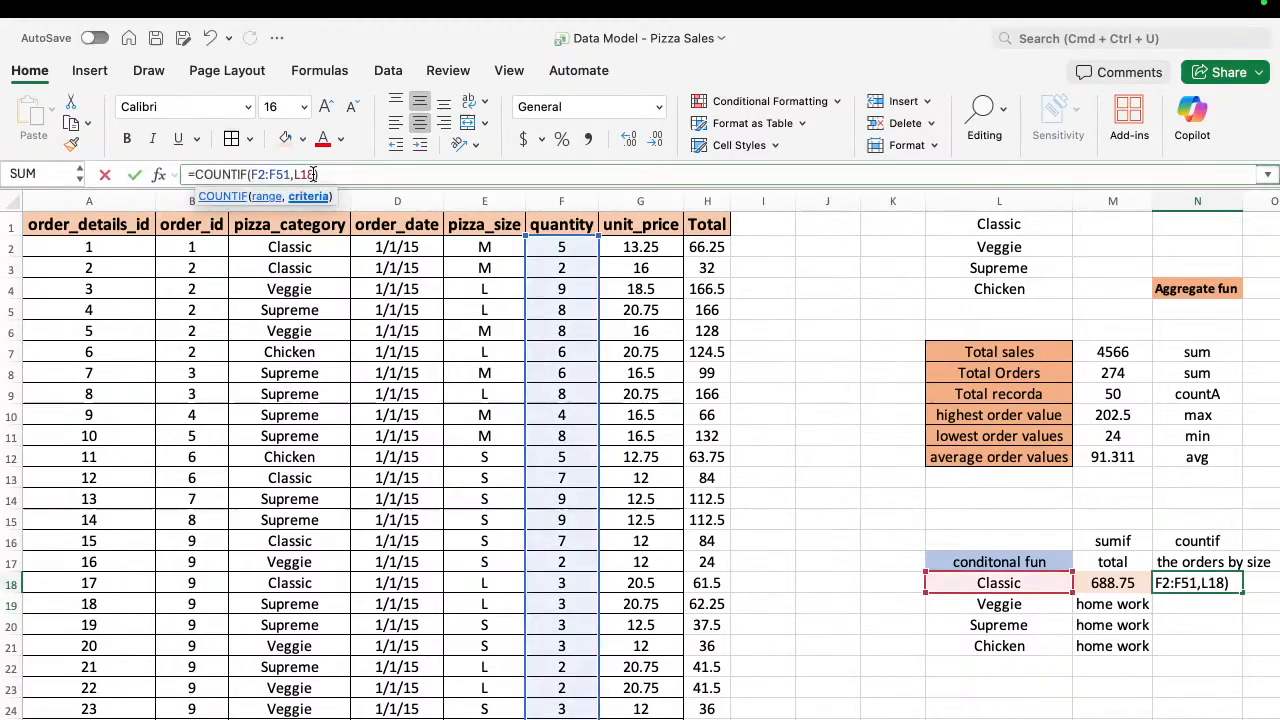
key("BackSpace")
key("BackSpace")
key("BackSpace")
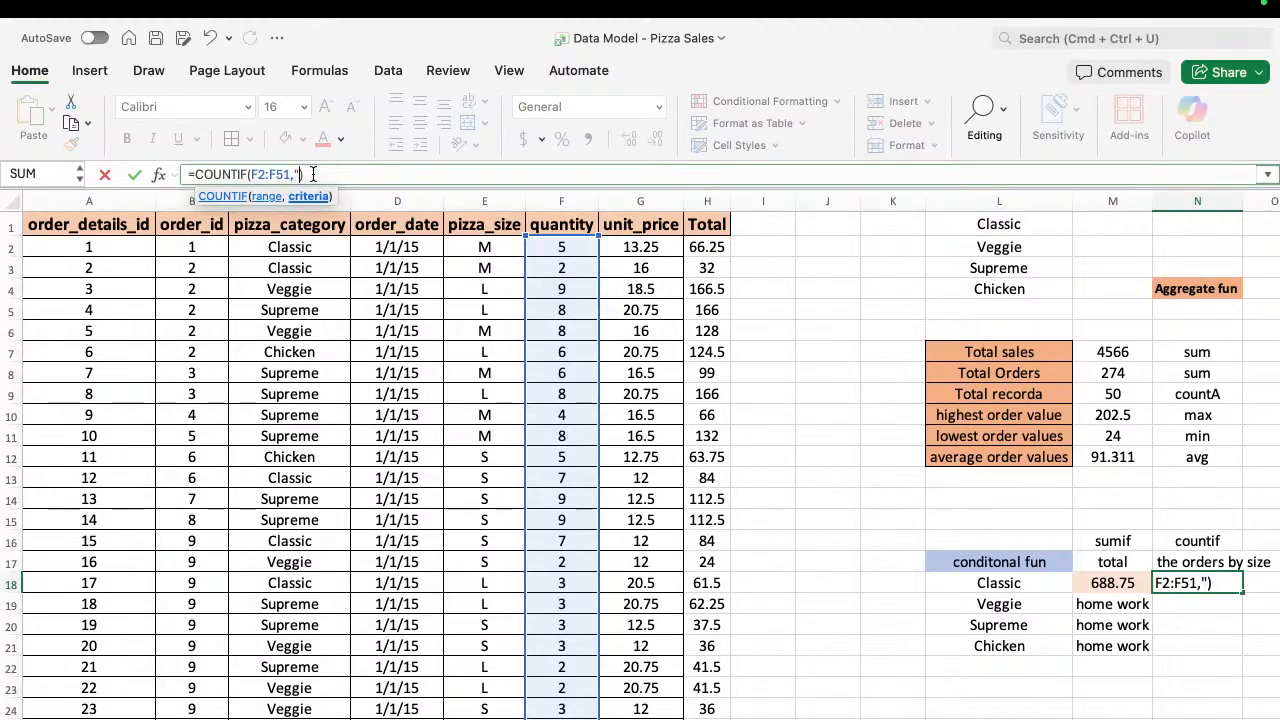
type("\"Classic\"")
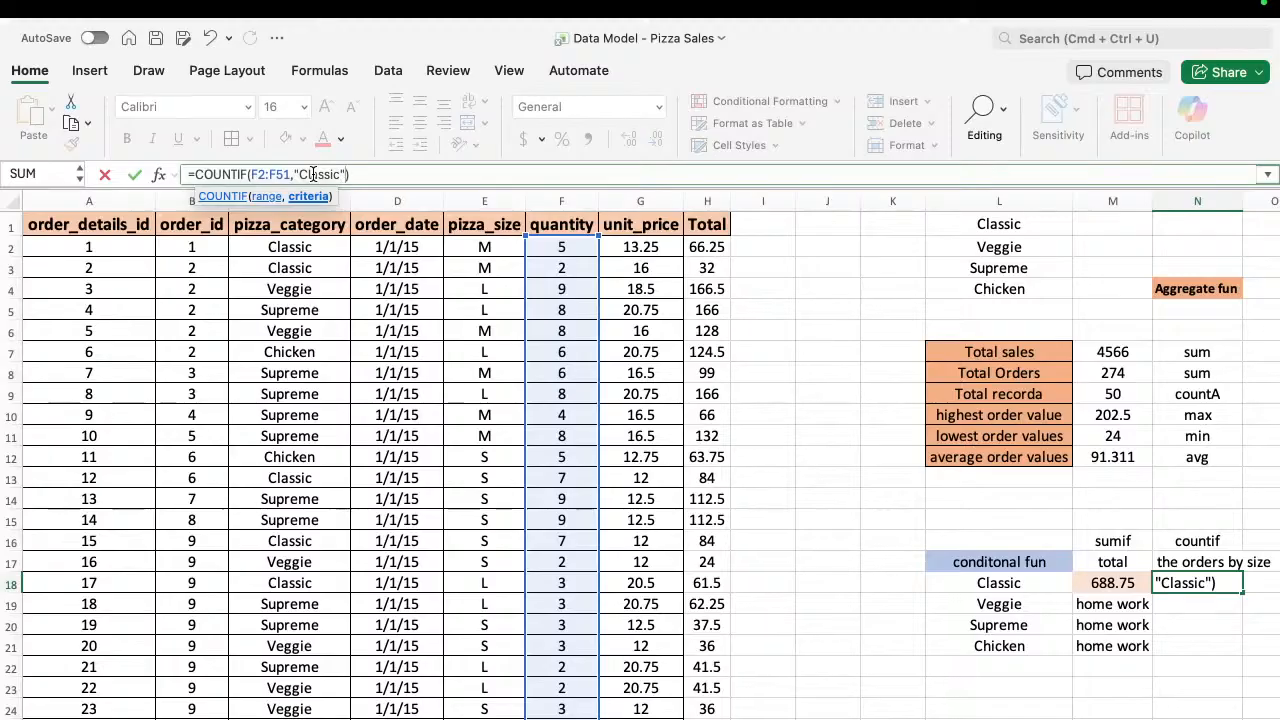
key("Return")
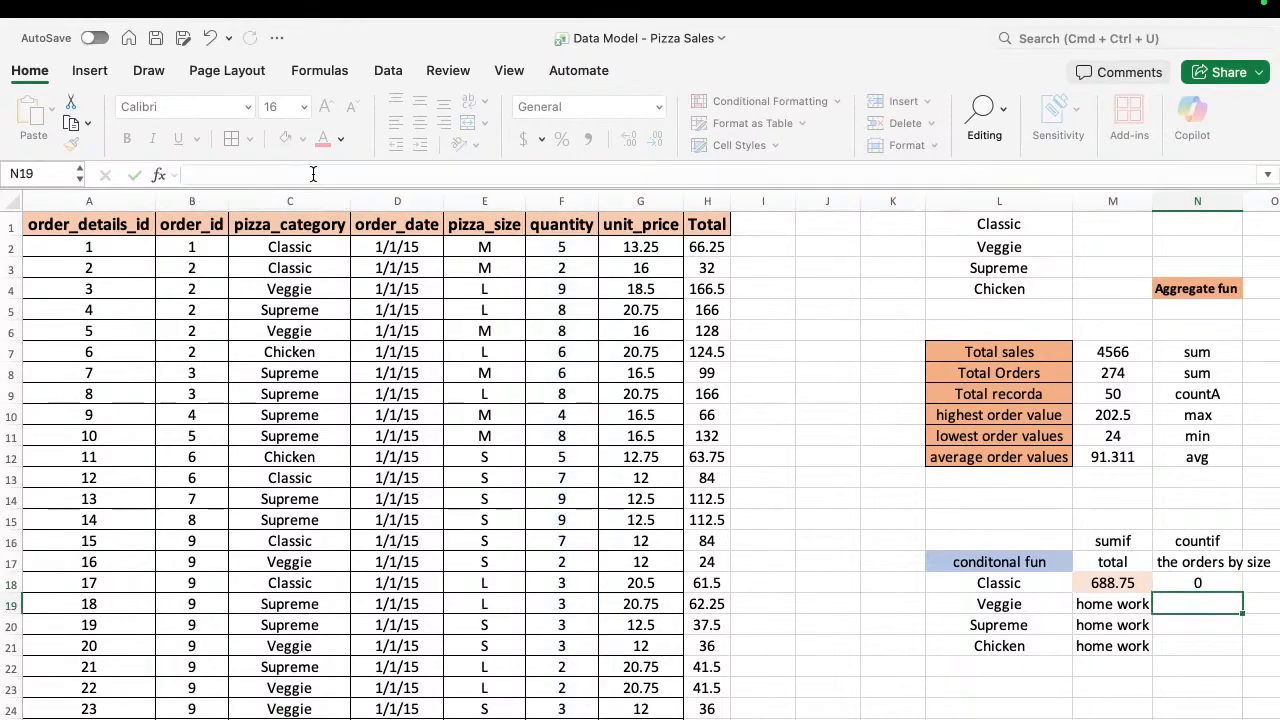
Clear the COUNTIF formula from N18.
key("Up")
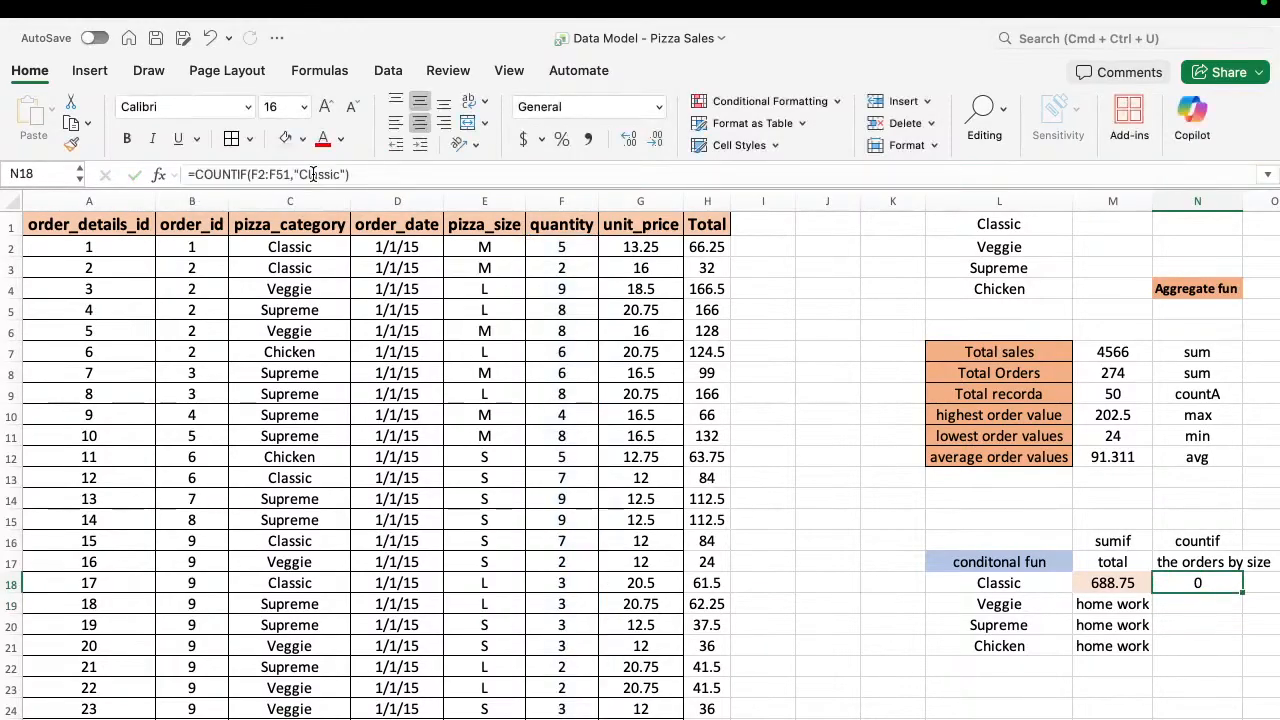
key("Delete")
key("Down")
key("Up")
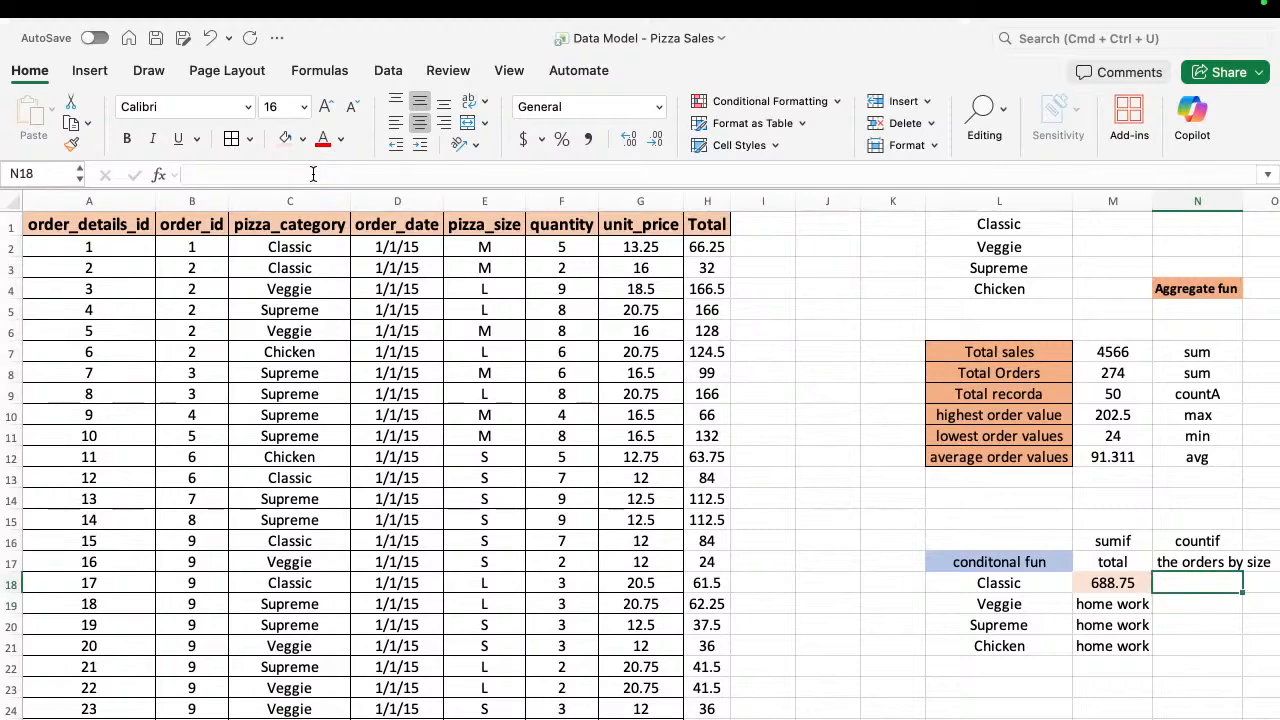
Try rebuilding the formula in the empty N18 as =COUNTIF(F2:F51,L18).
type("=coun")
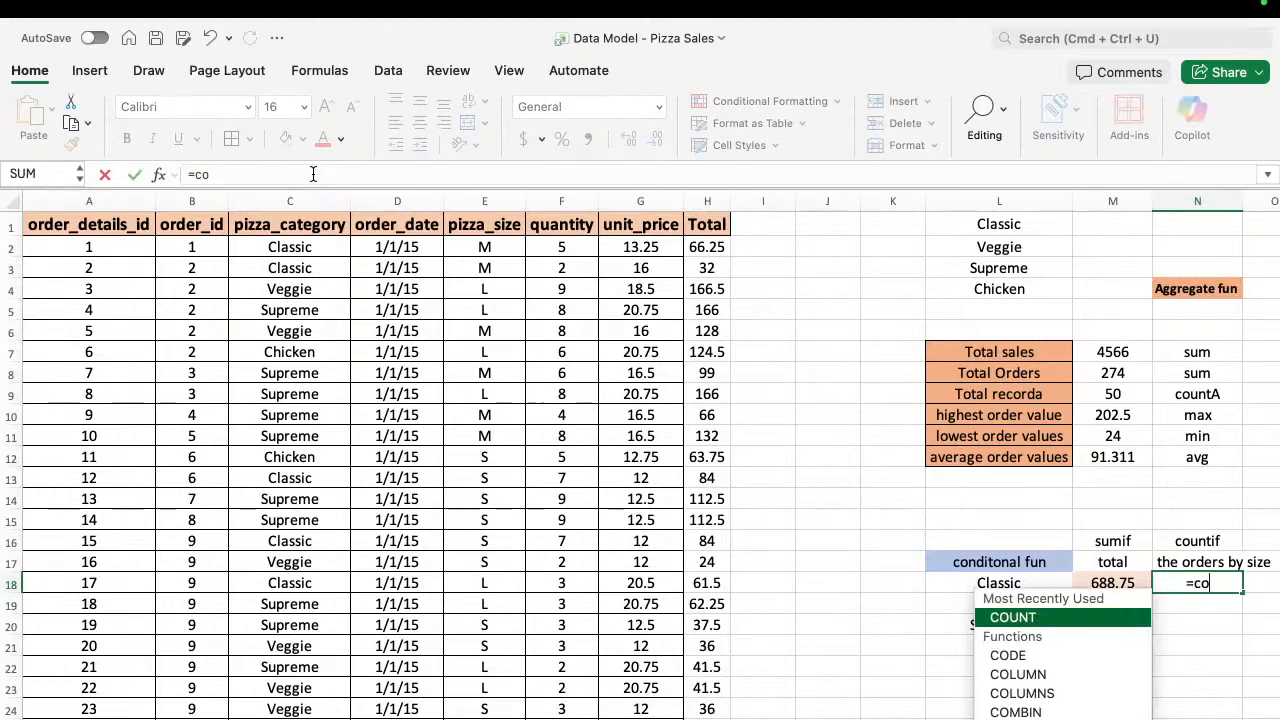
key("Down")
key("Down")
key("Down")
key("Down")
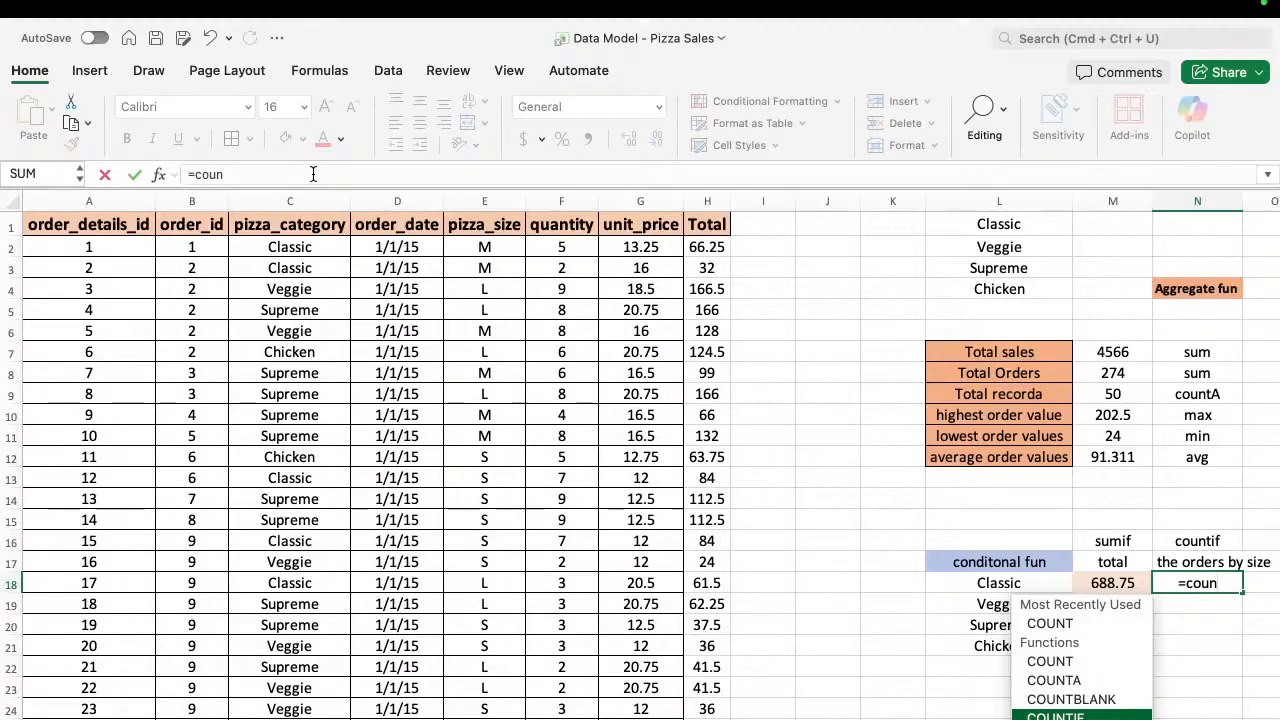
key("Tab")
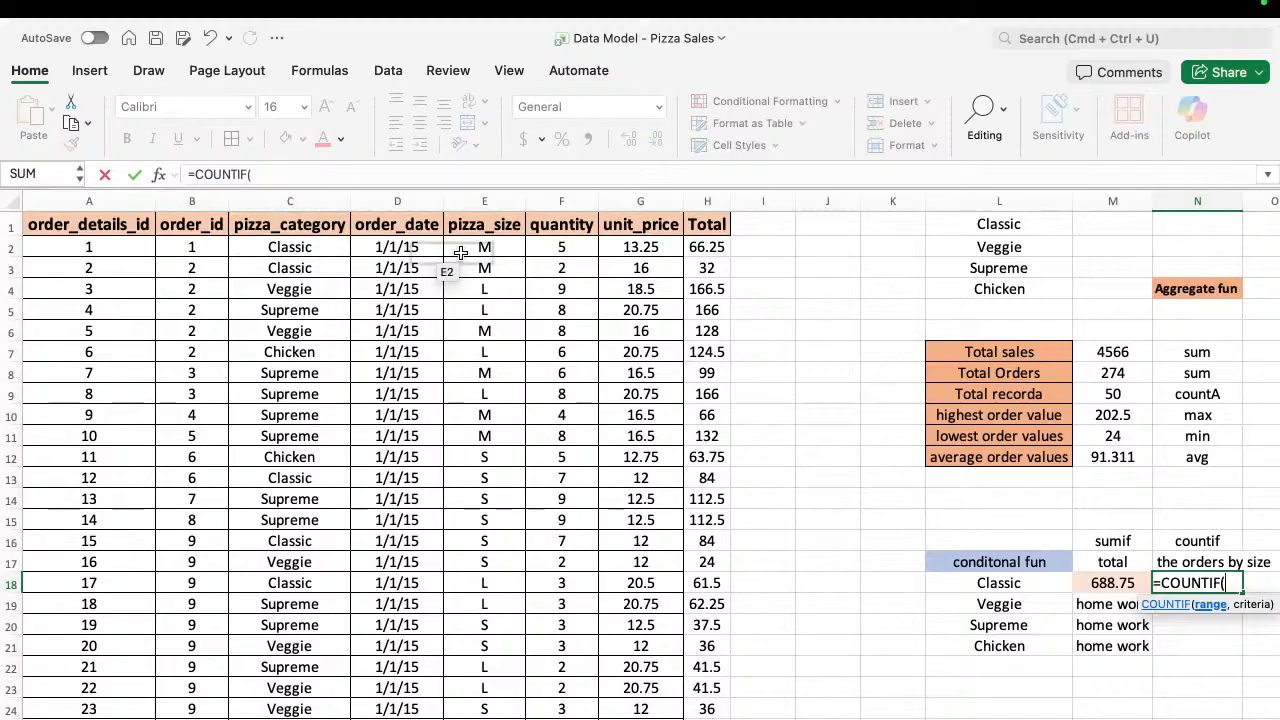
left_click(561, 249)
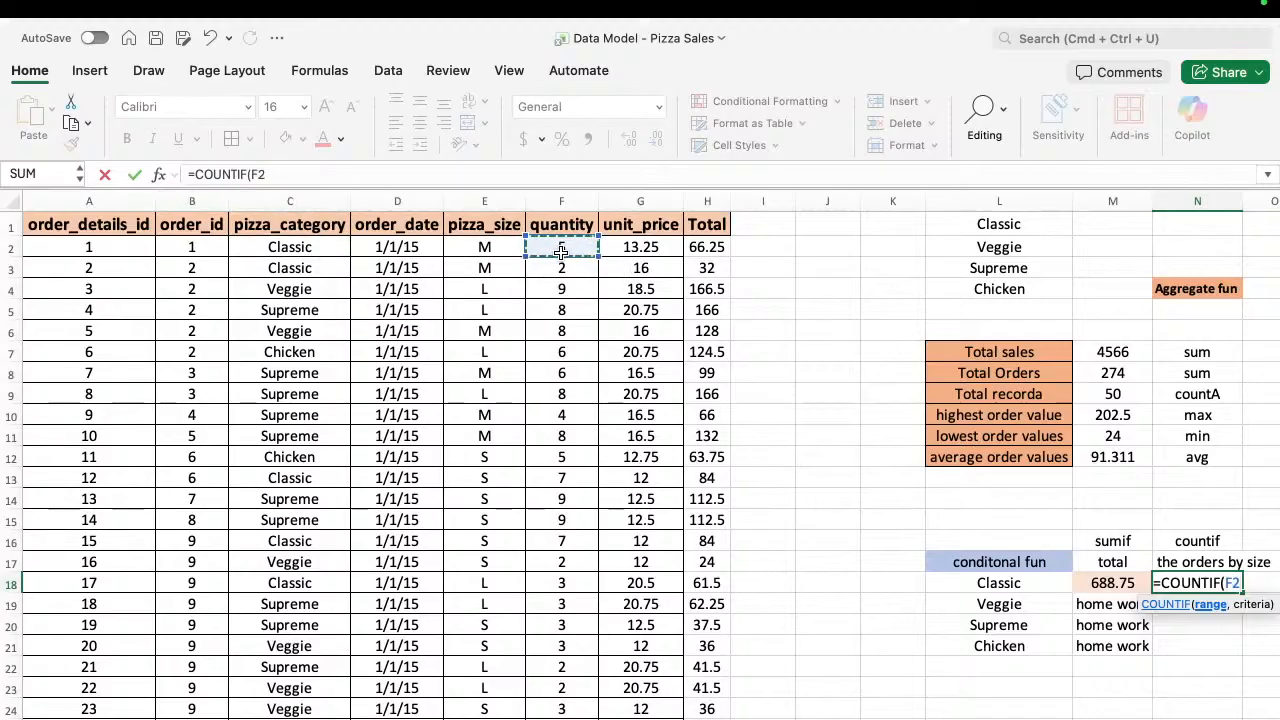
key("ctrl+shift+Down")
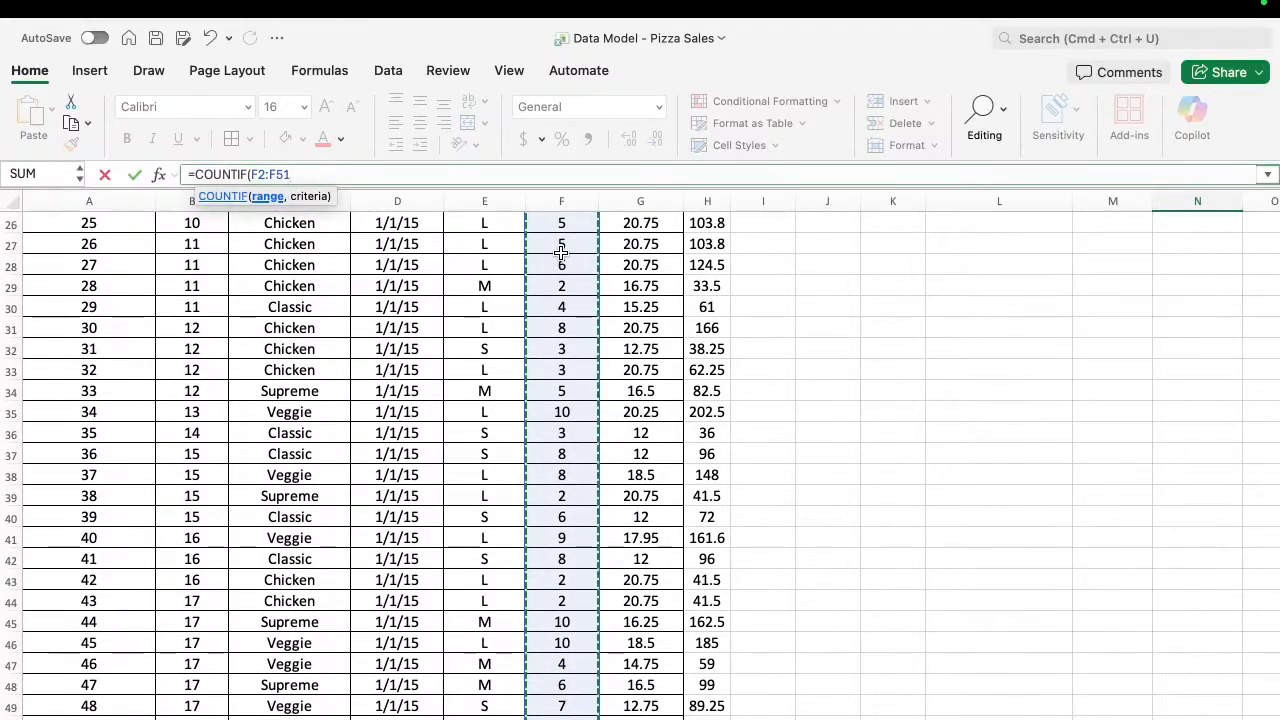
type(",")
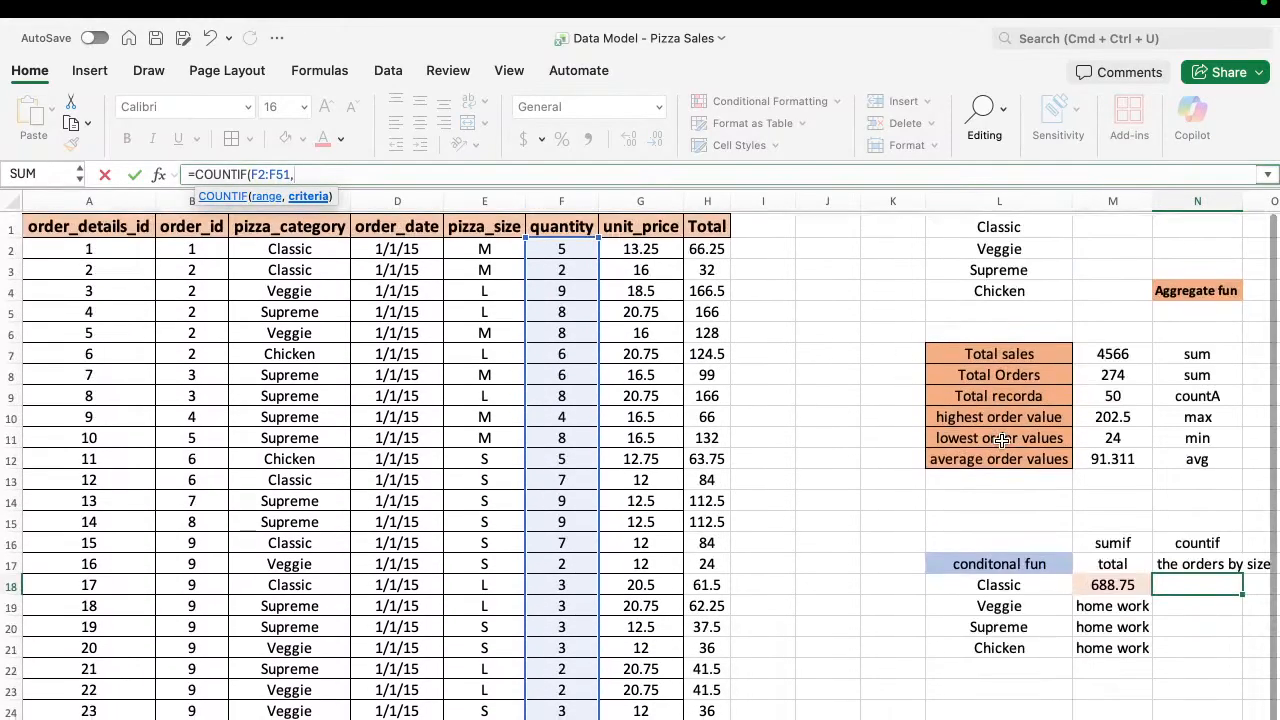
left_click(997, 585)
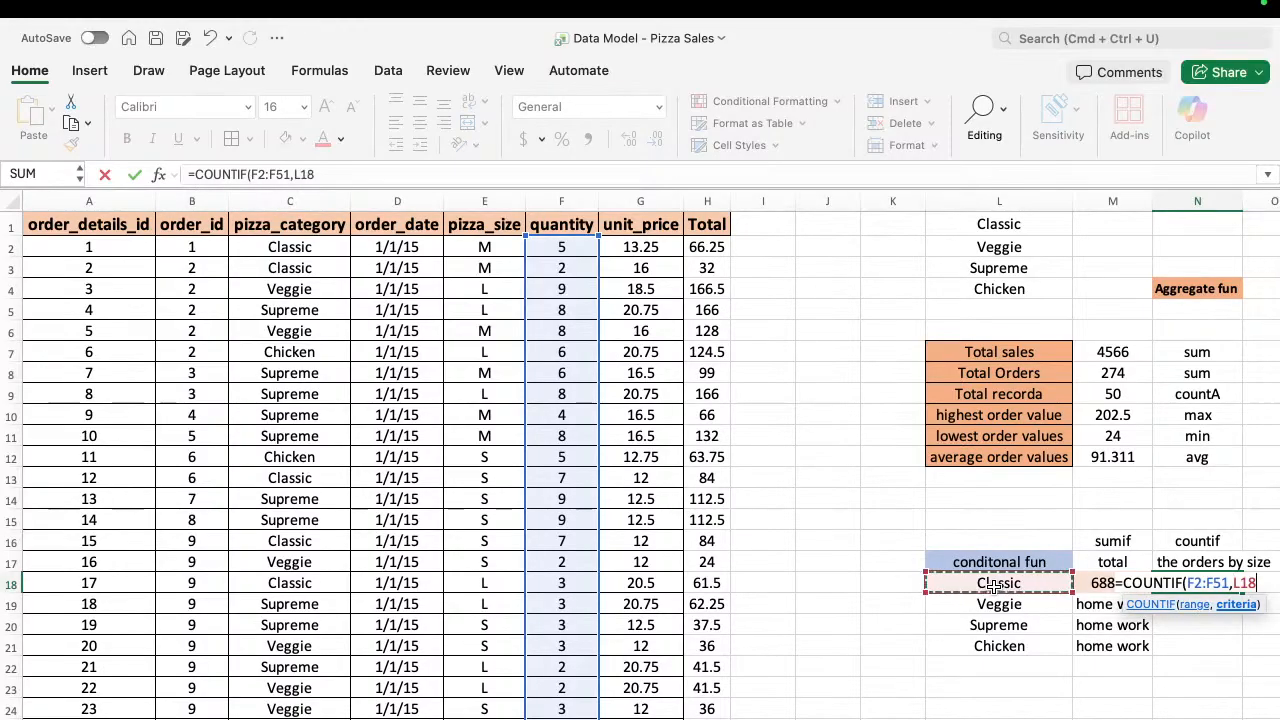
type(")")
key("ctrl+Return")
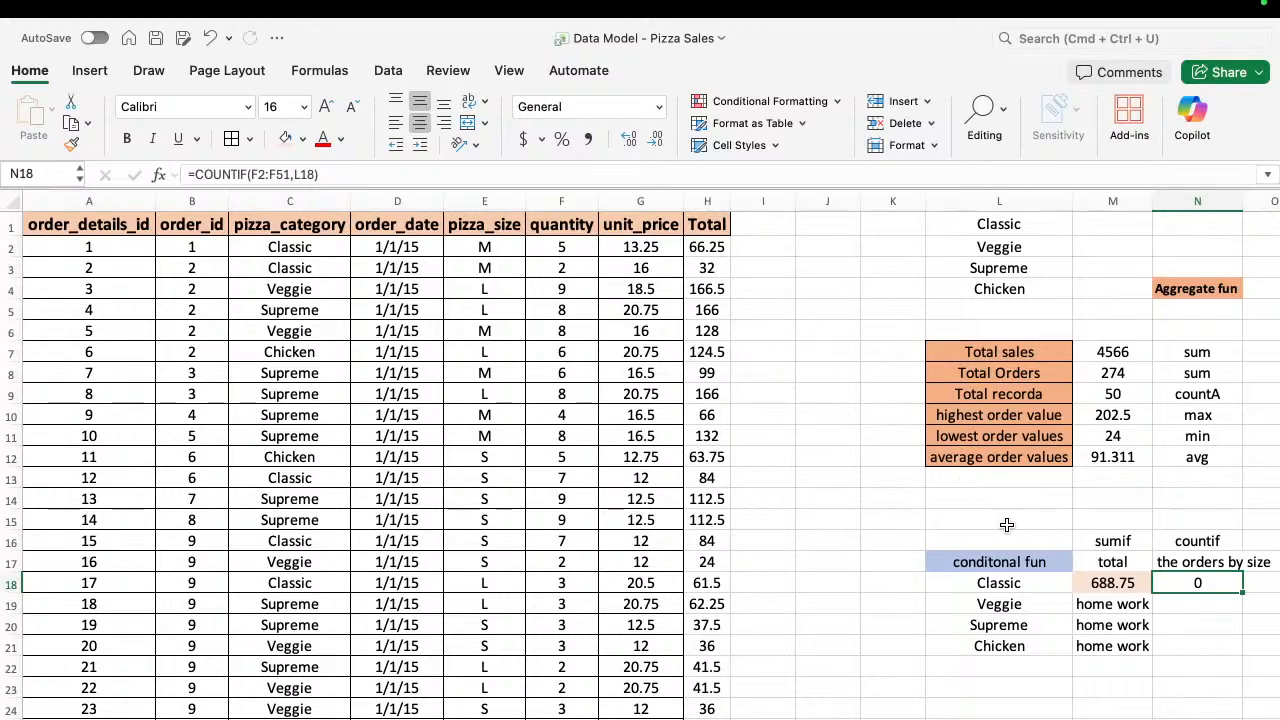
Replace the formula in N18 with a plain count of the quantity column, =COUNT(F2:F51), and reselect the cell.
type("=cn")
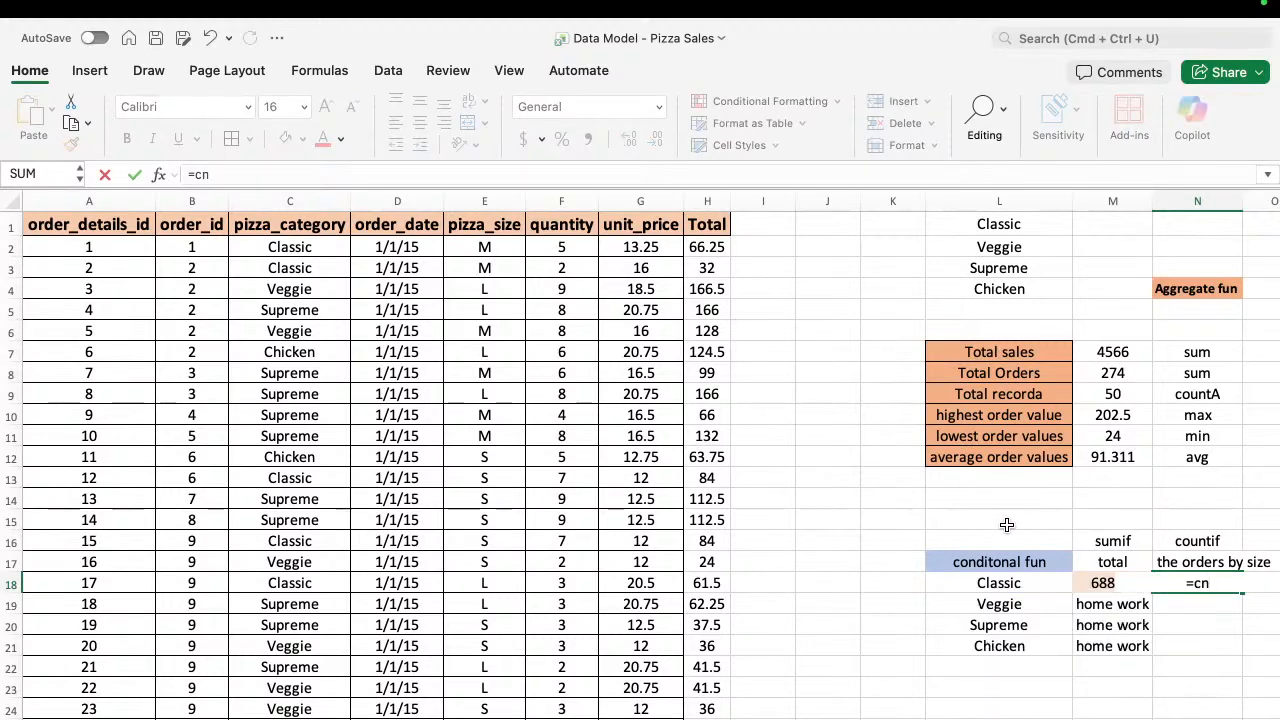
key("BackSpace")
type("o")
key("Tab")
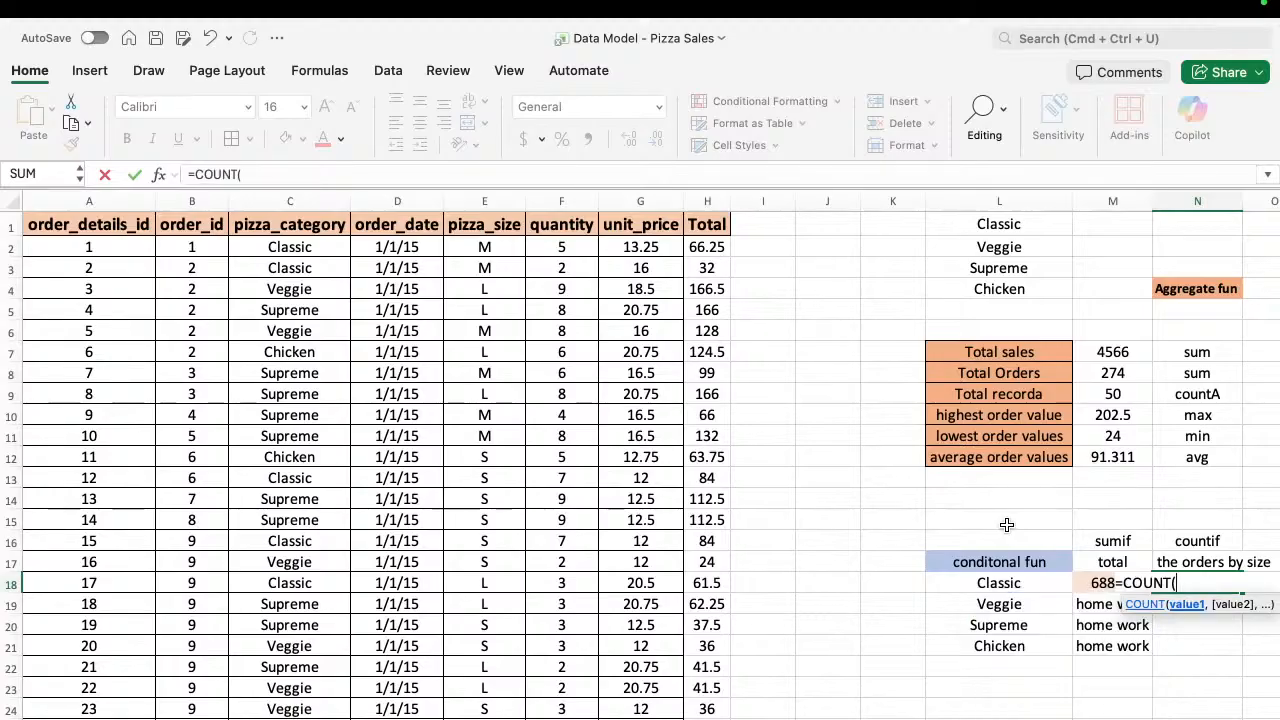
left_click(561, 247)
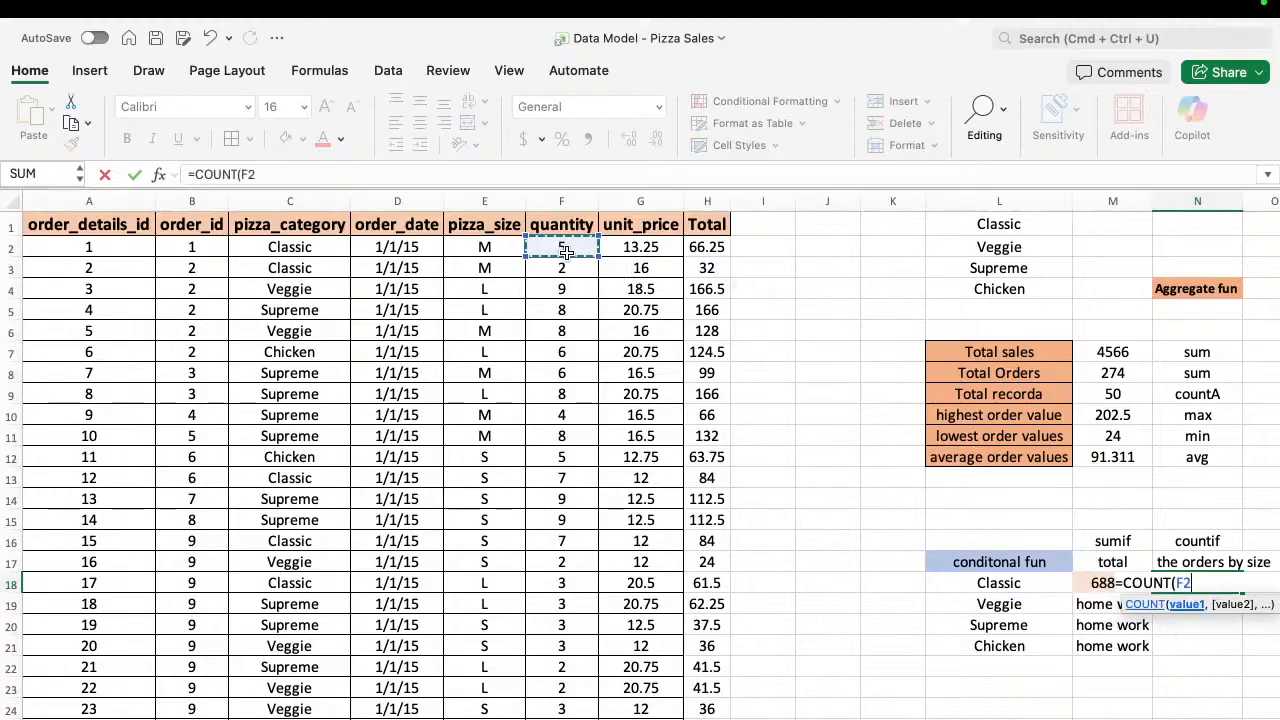
key("super+shift+Down")
type(")")
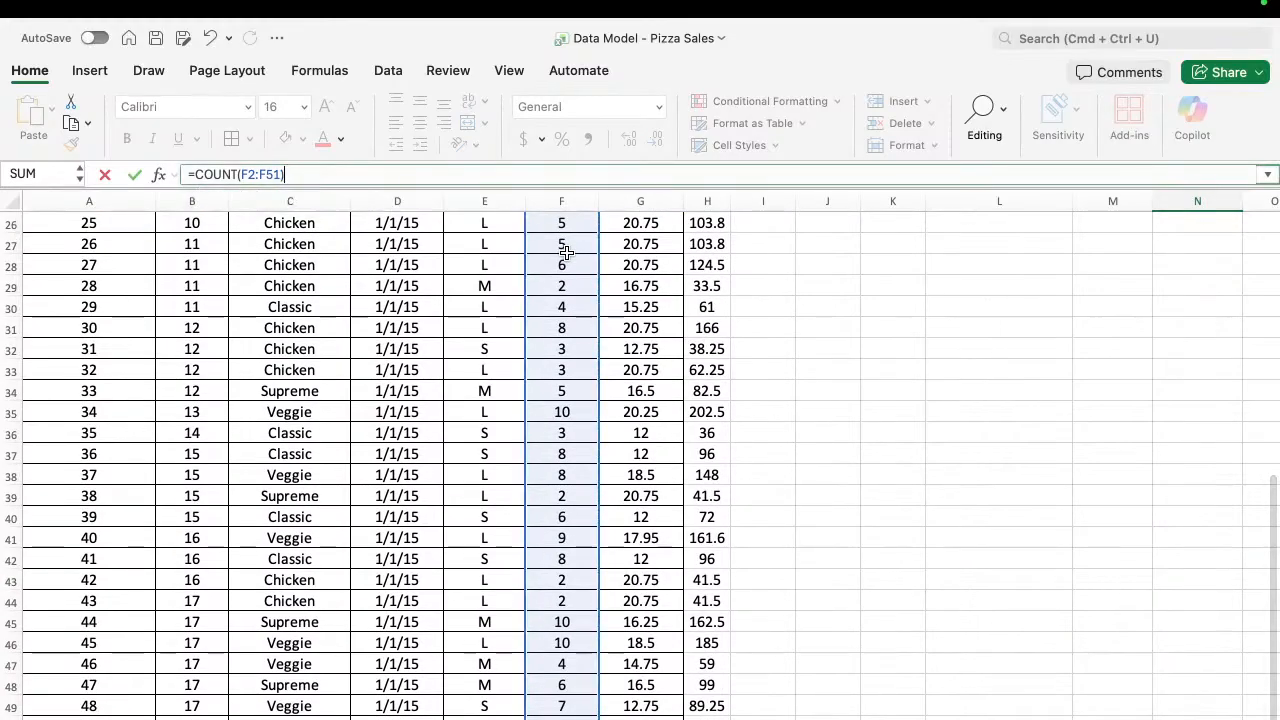
key("Return")
key("Up")
key("Up")
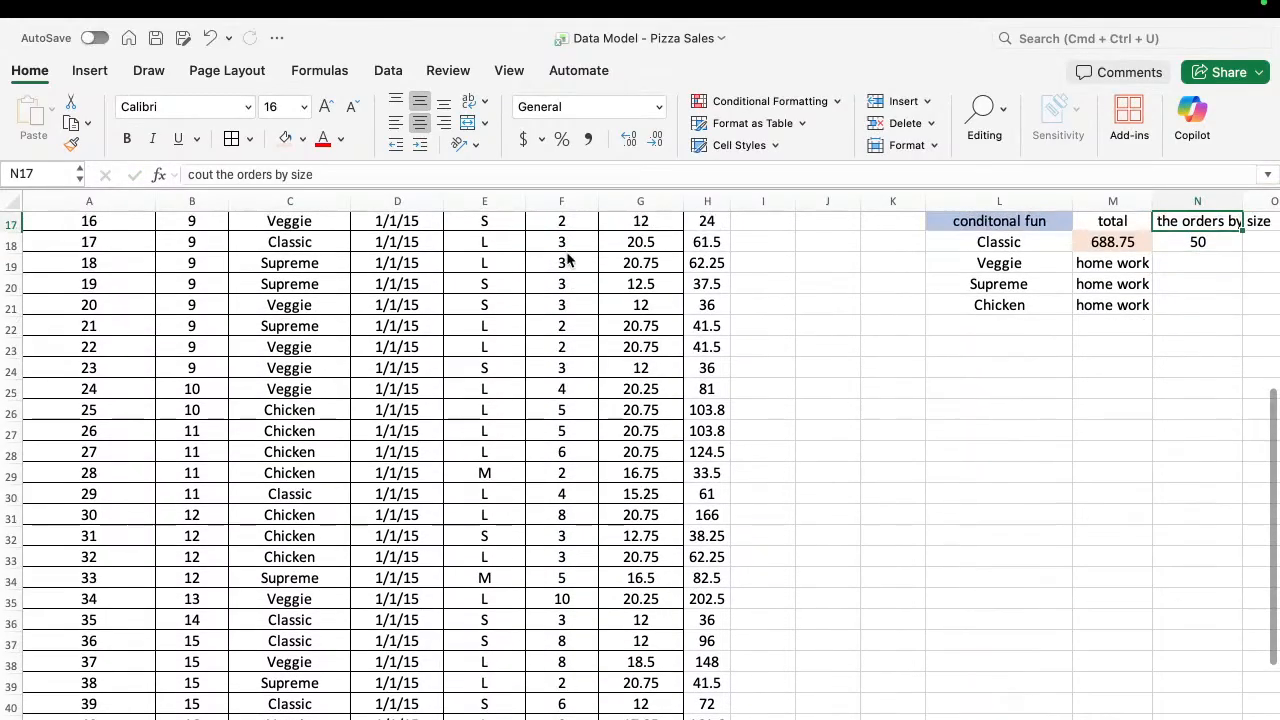
key("Down")
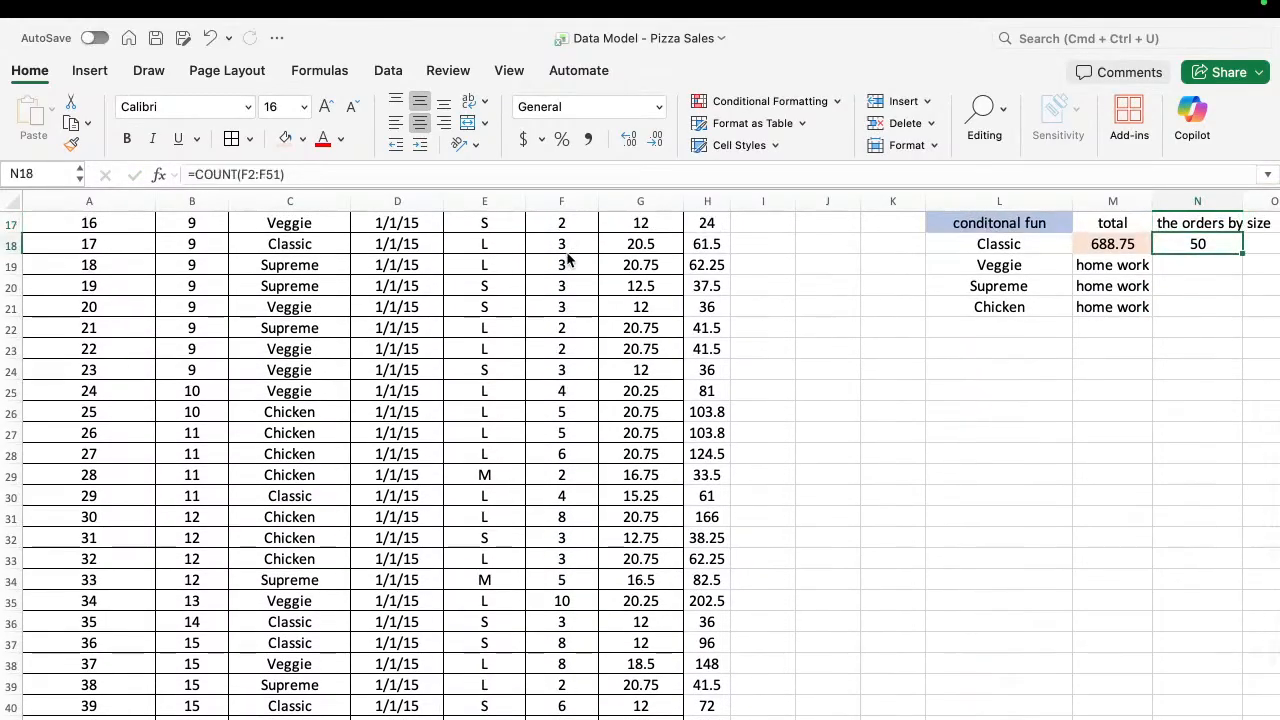
Start wrapping the COUNT formula in N18 inside an IF function, keeping COUNT(F2:F51) in place.
scroll(567, 259, "up", 3)
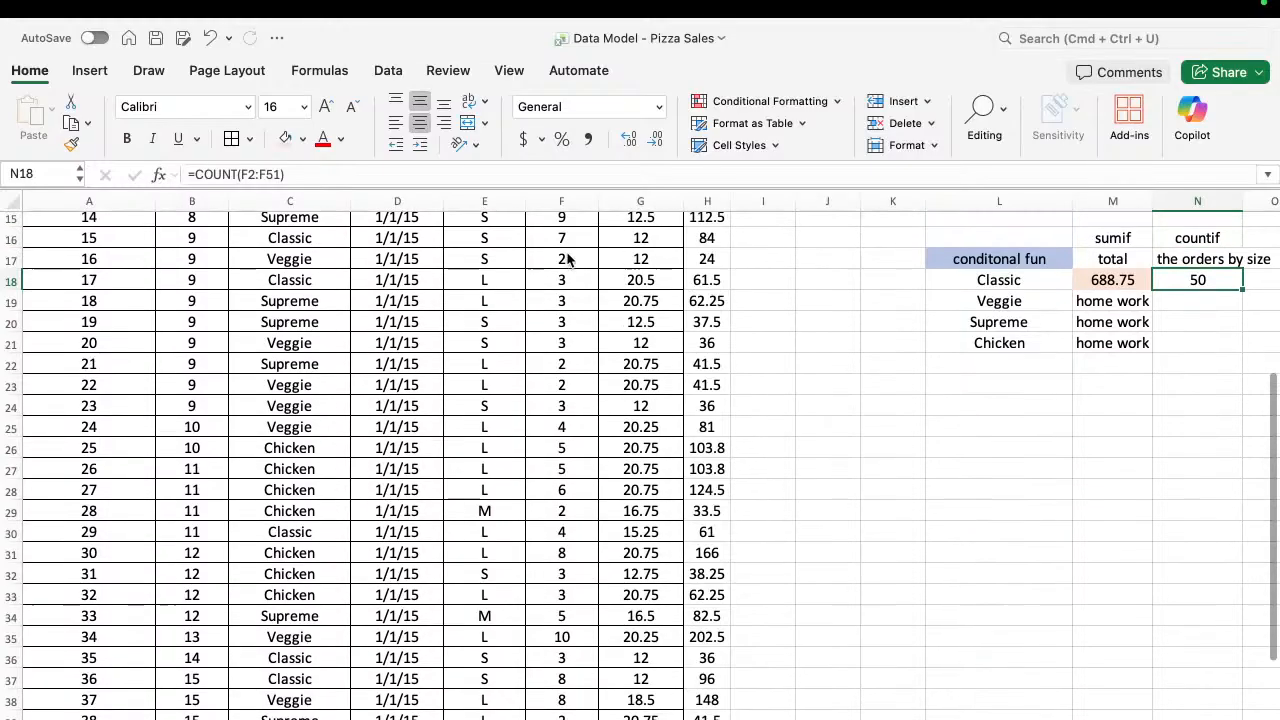
scroll(567, 259, "up", 2)
scroll(565, 258, "up", 5)
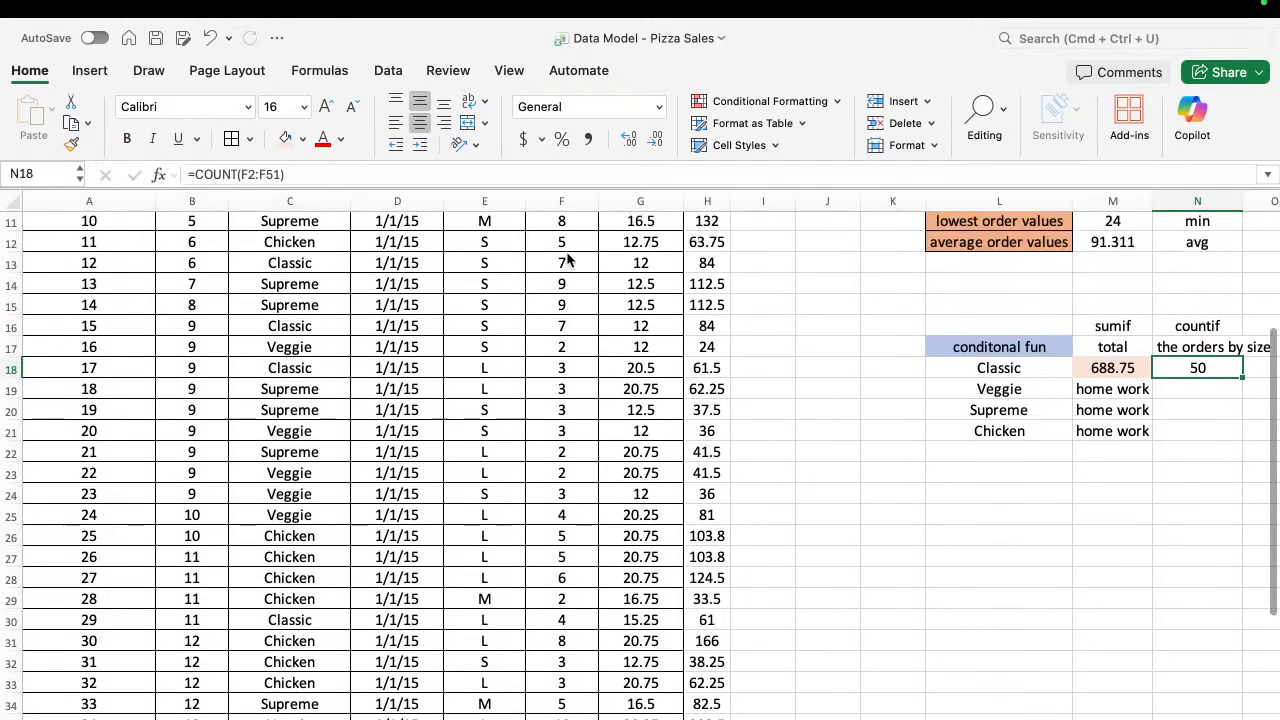
left_click(196, 170)
type("if")
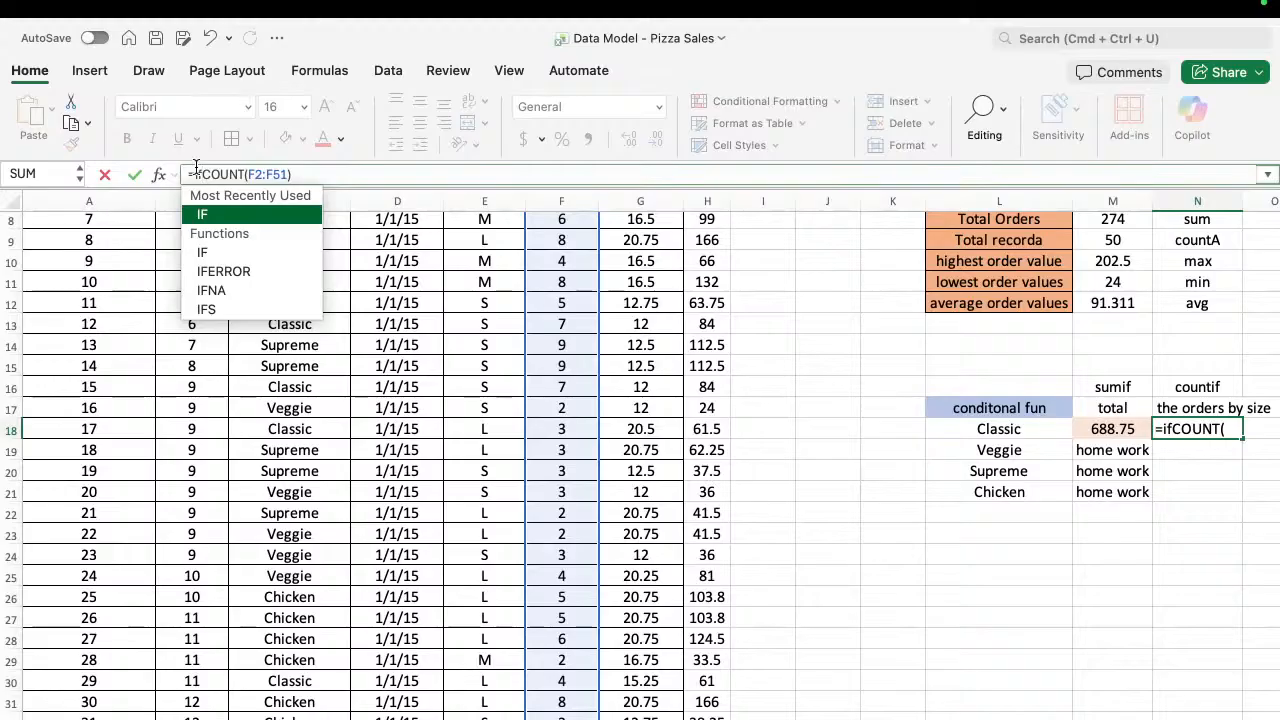
type("(")
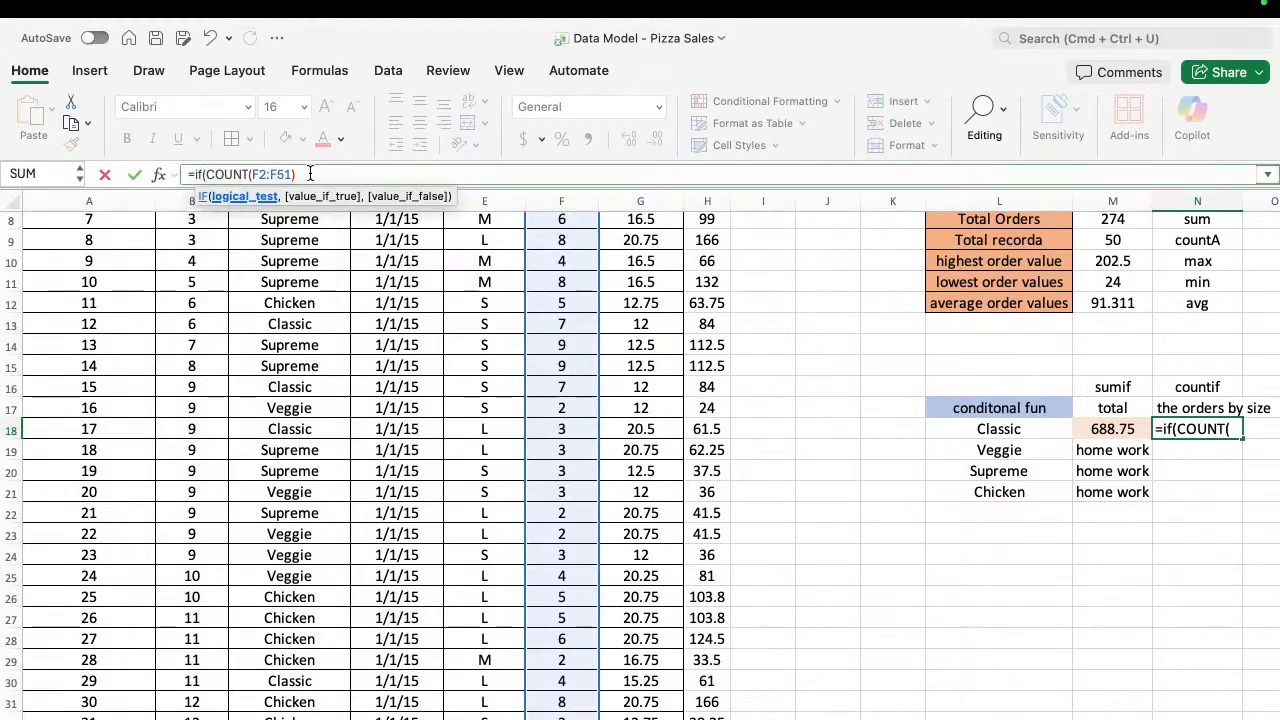
Insert the pizza category range C2:C51 as the start of the IF function's logical test, before COUNT.
left_click(291, 345)
key("Up")
key("Up")
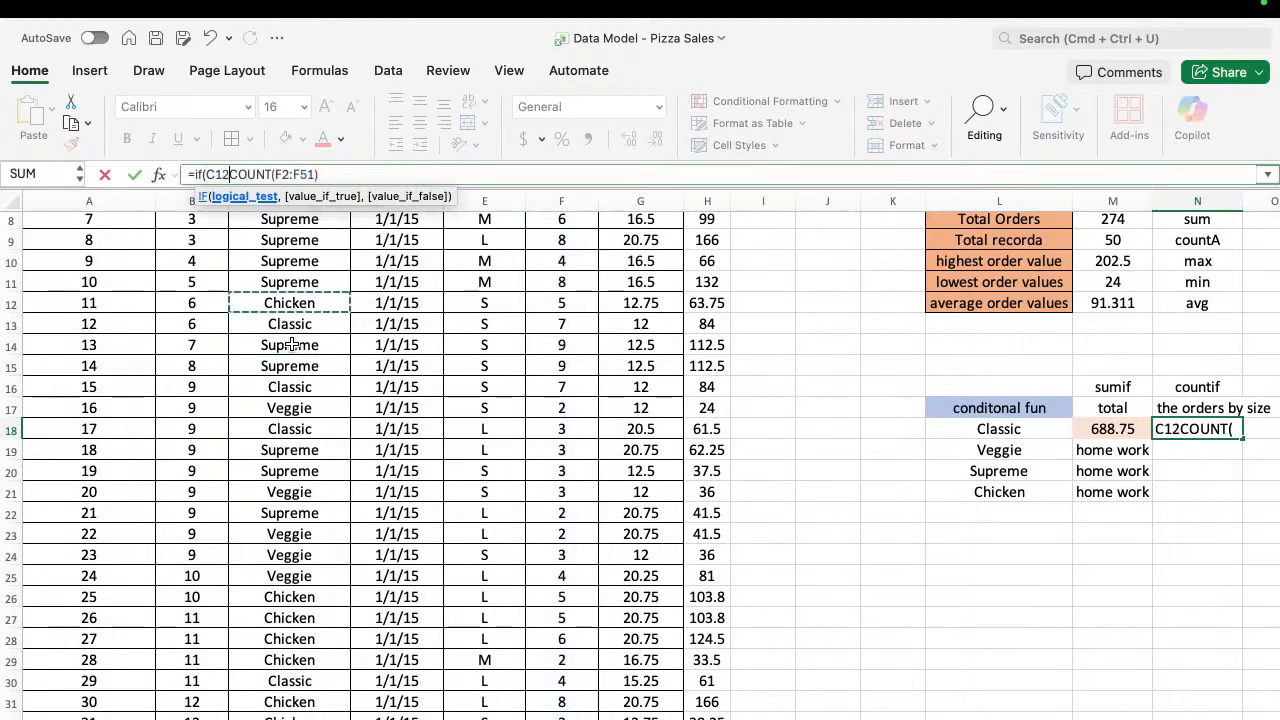
key("ctrl+Up")
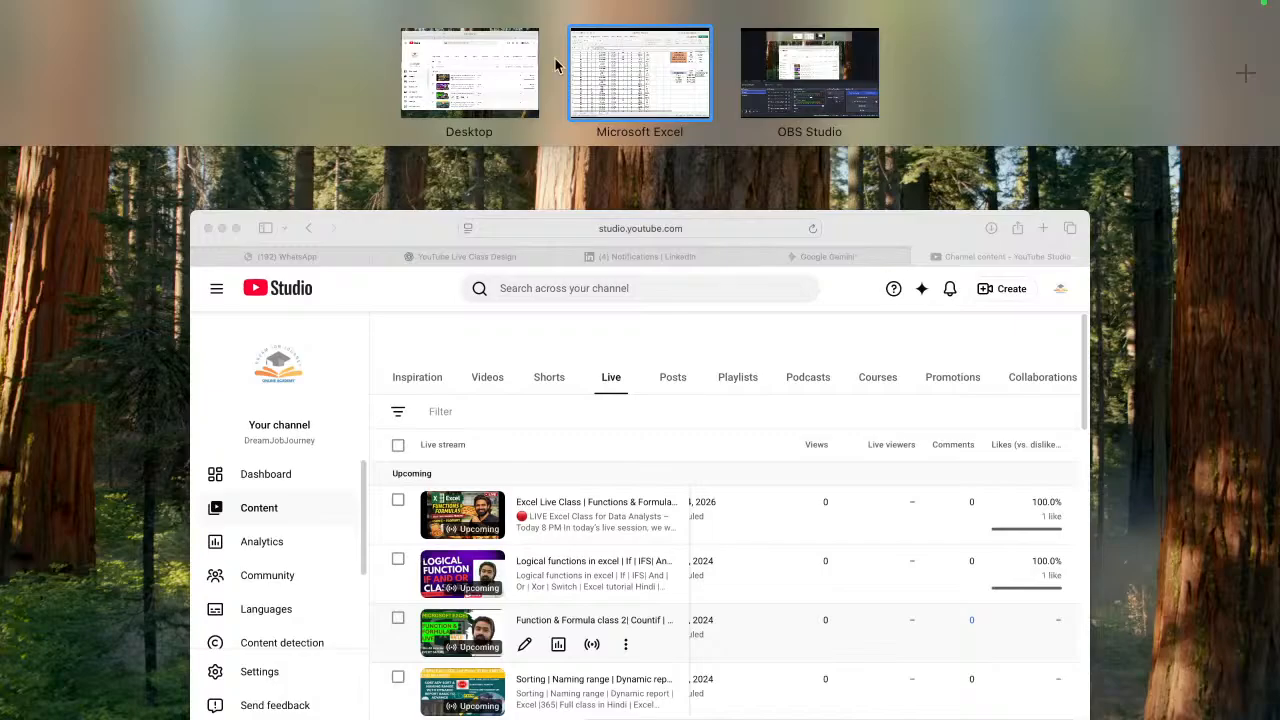
left_click(628, 64)
left_click(288, 284)
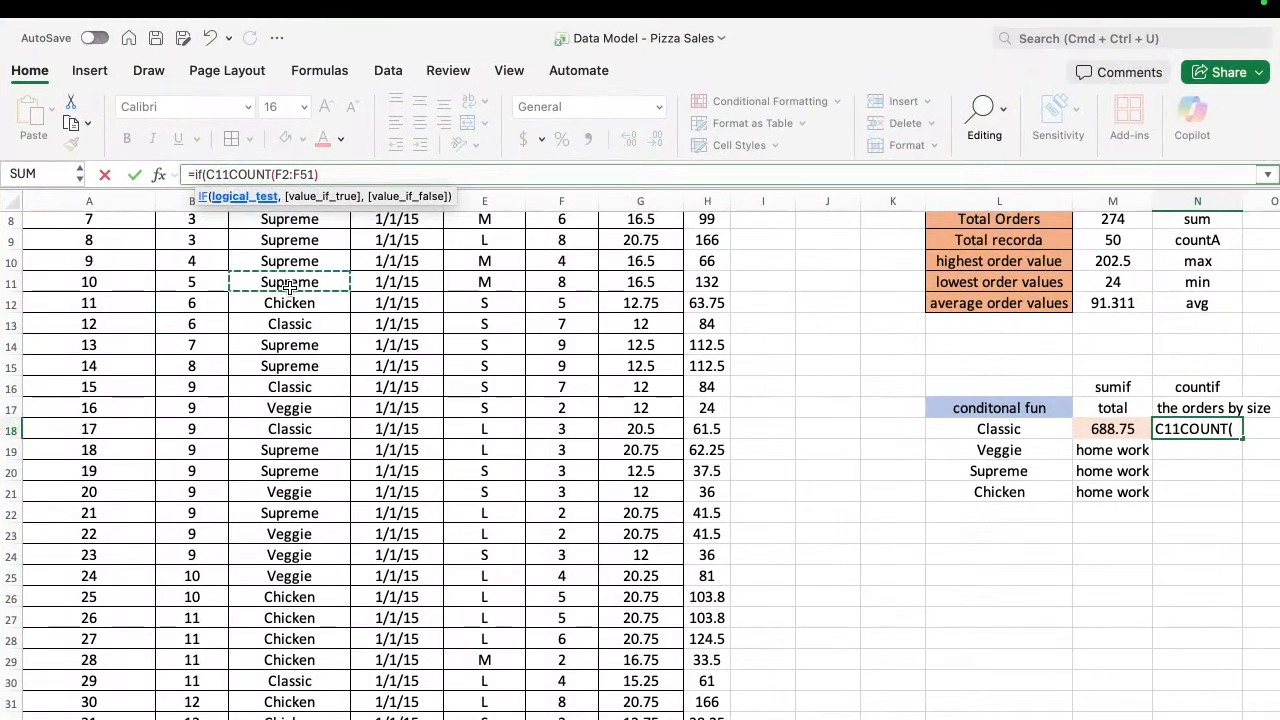
key("super+Up")
key("Down")
key("shift+super+Down")
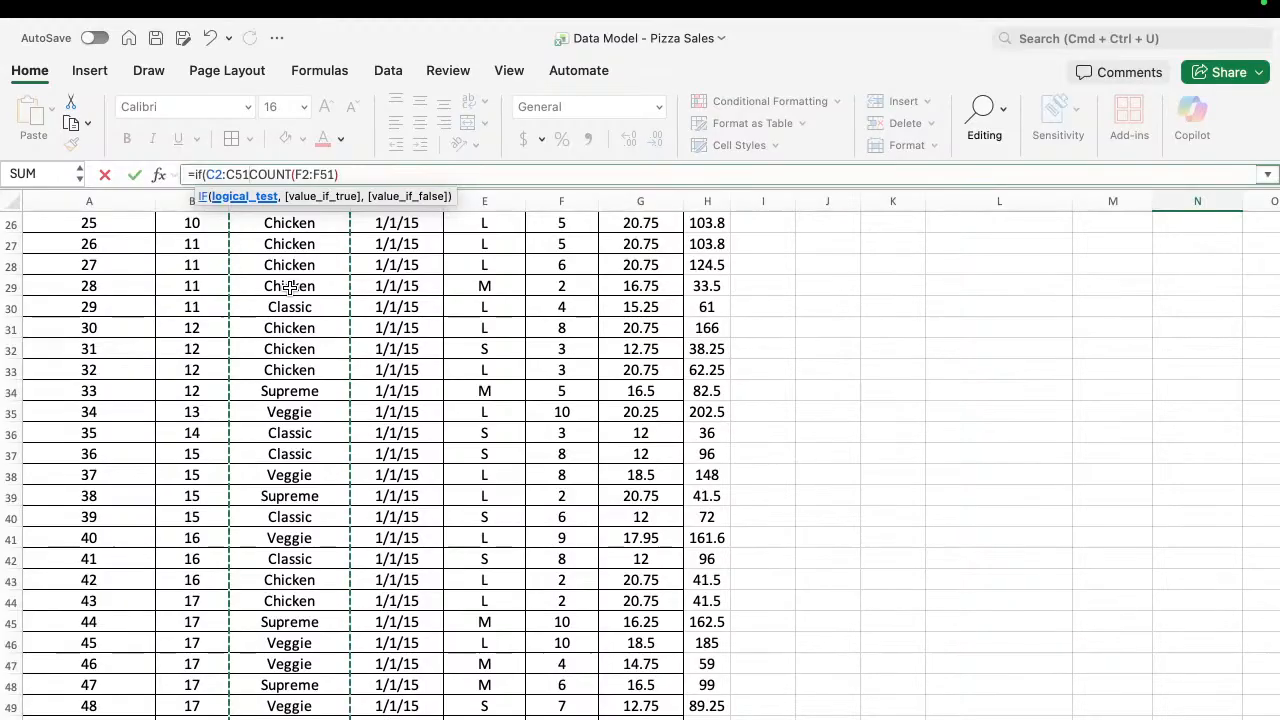
Complete the logical test by comparing the category range with "Classic", and make the COUNT the value if true.
type("=")
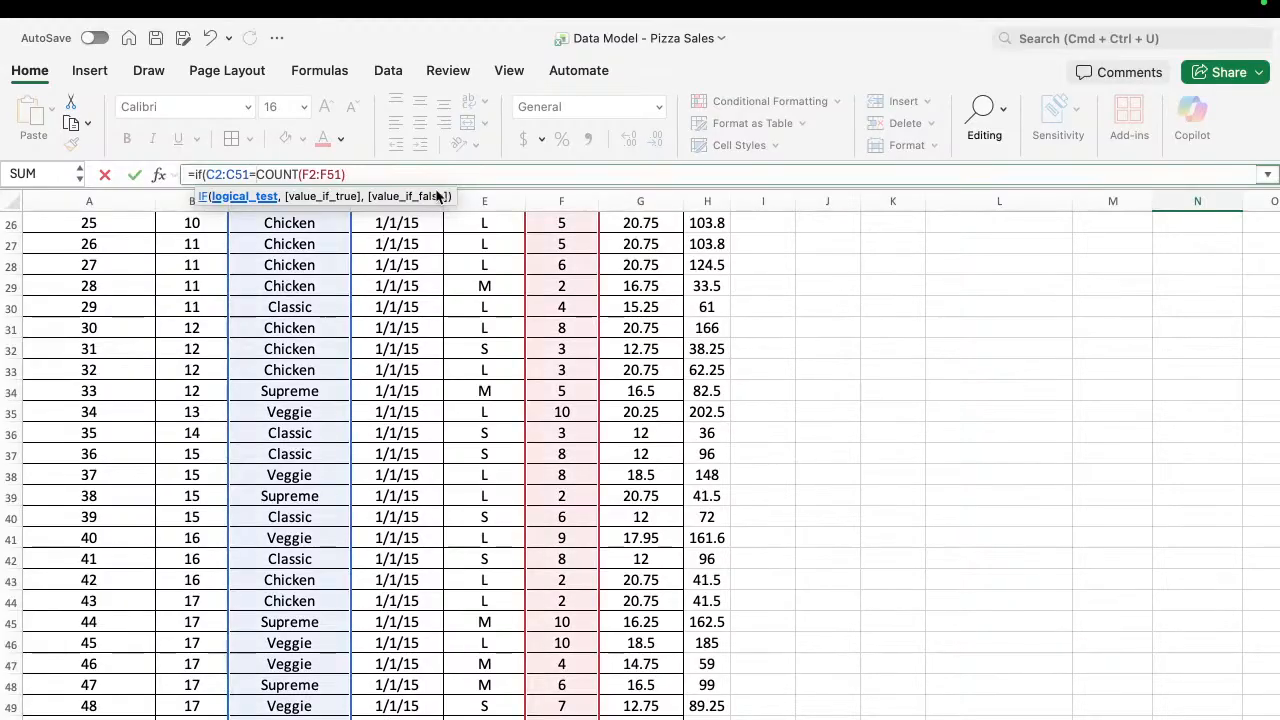
type("\"Cla")
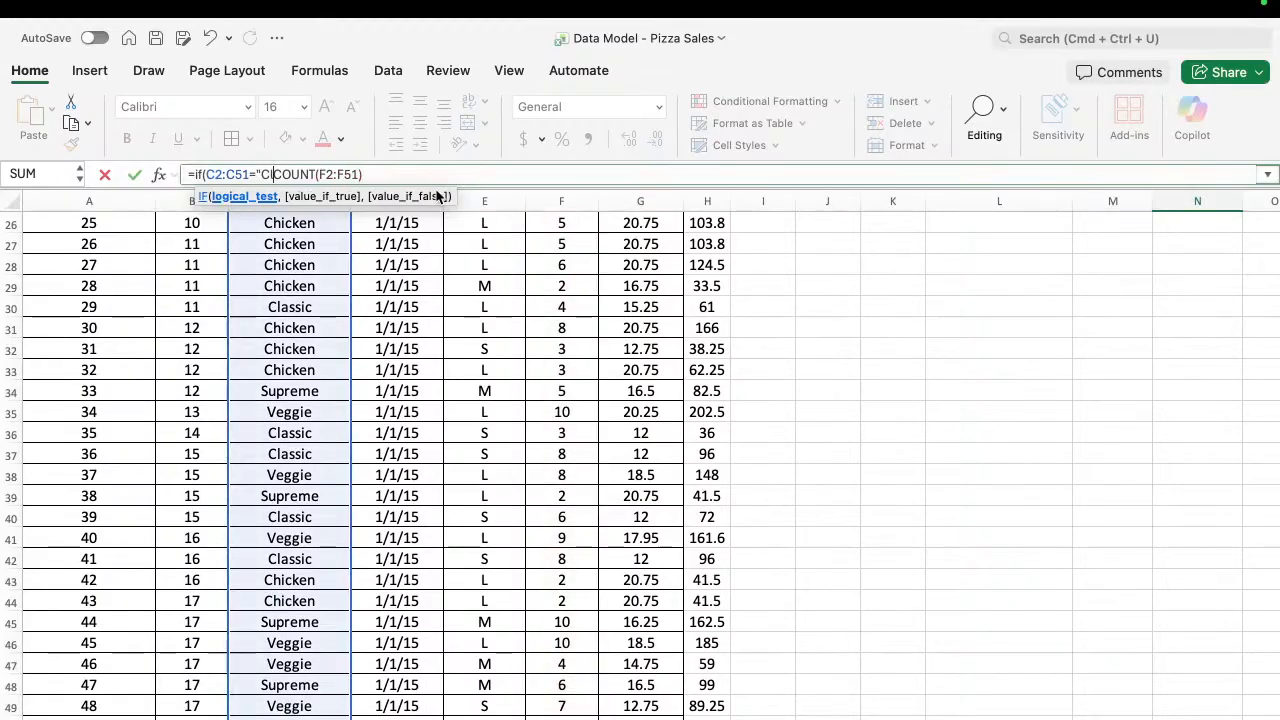
type("ssic\"")
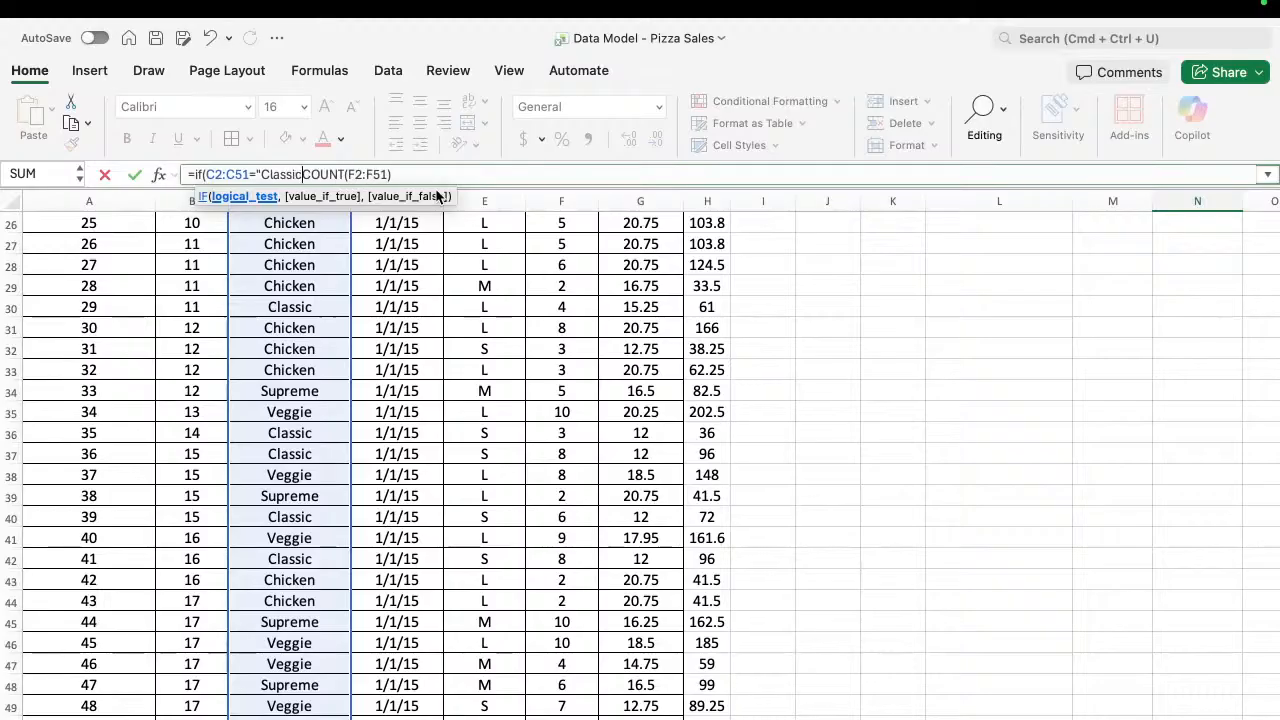
type(",")
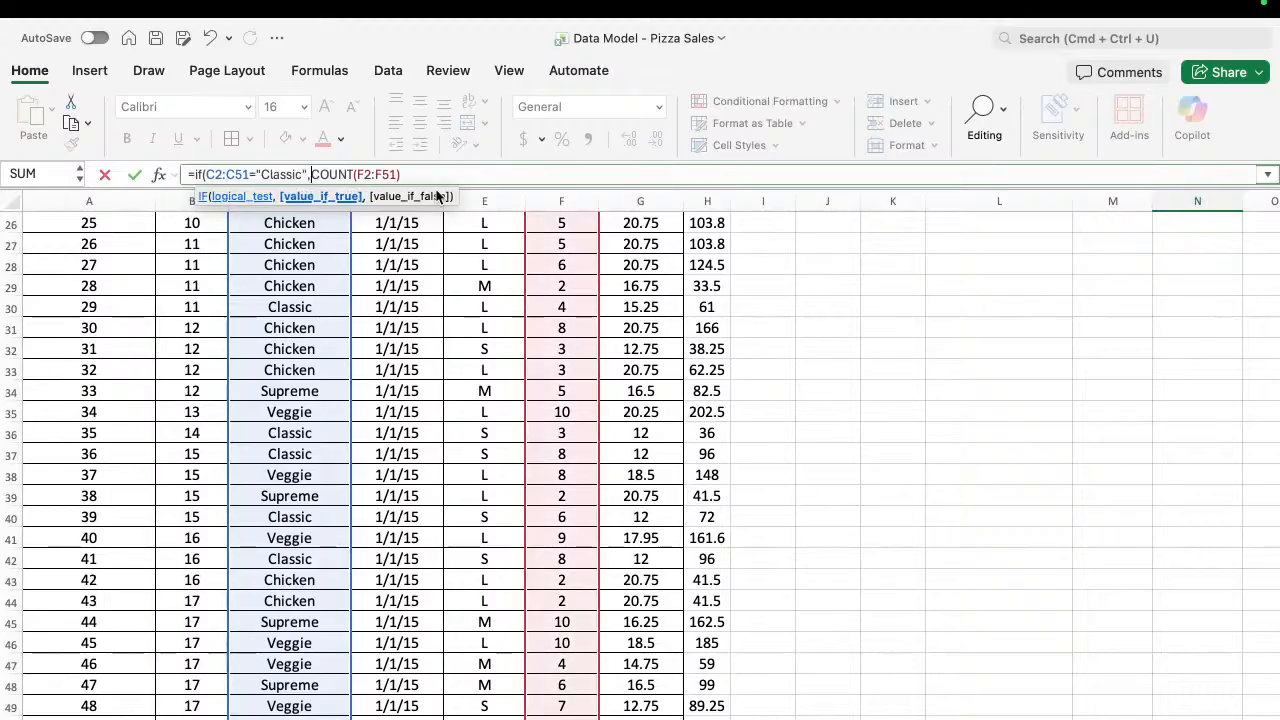
Add empty text "" as the IF function's value if false and close its parenthesis.
left_click(405, 174)
type(",")
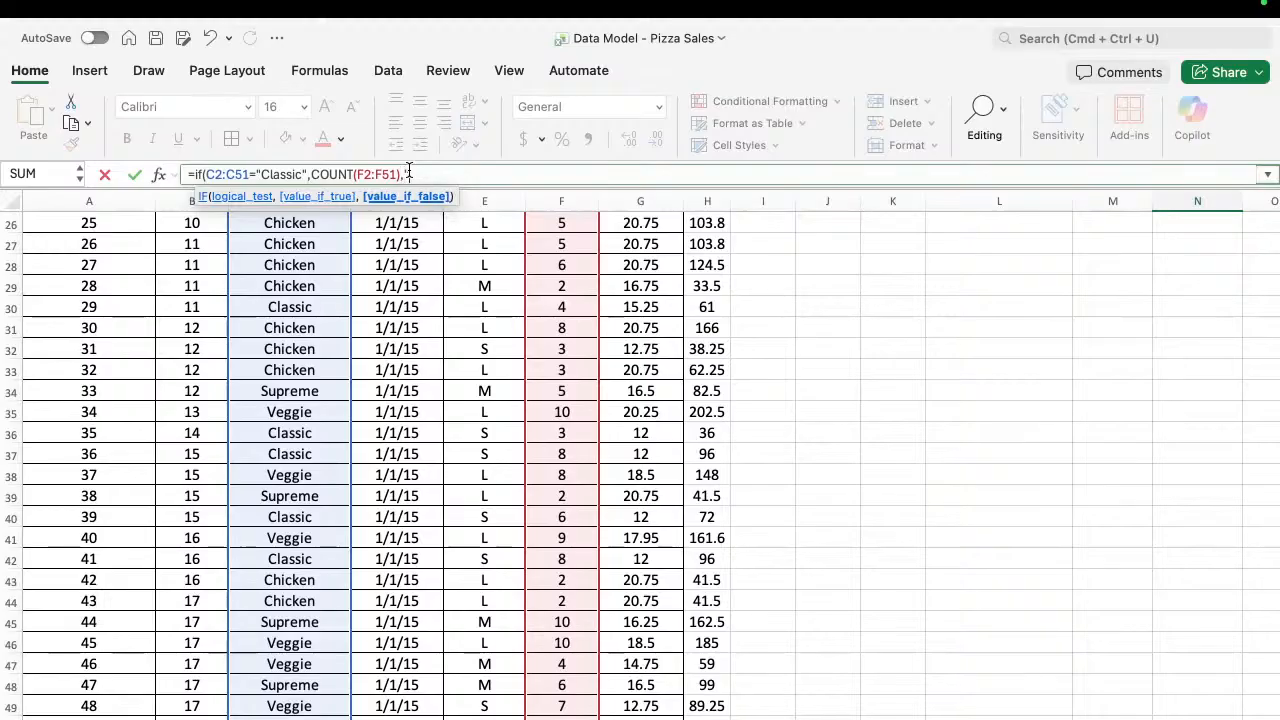
type("0)")
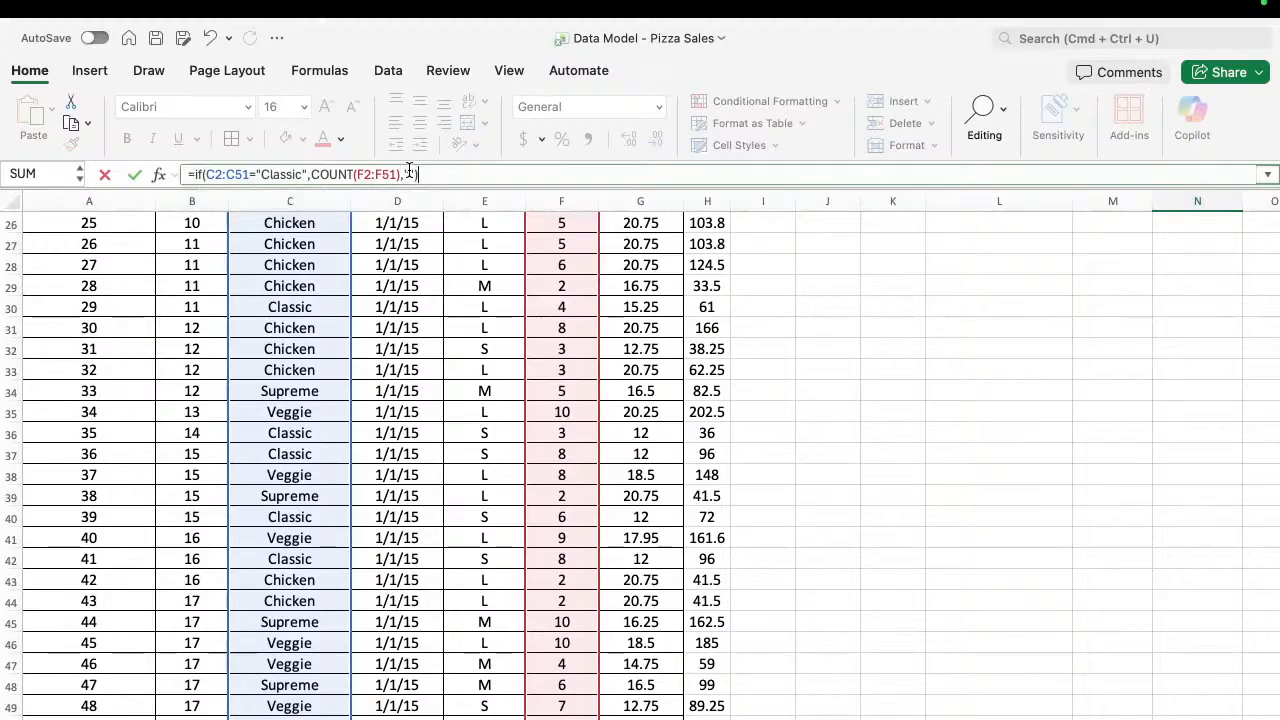
type(")")
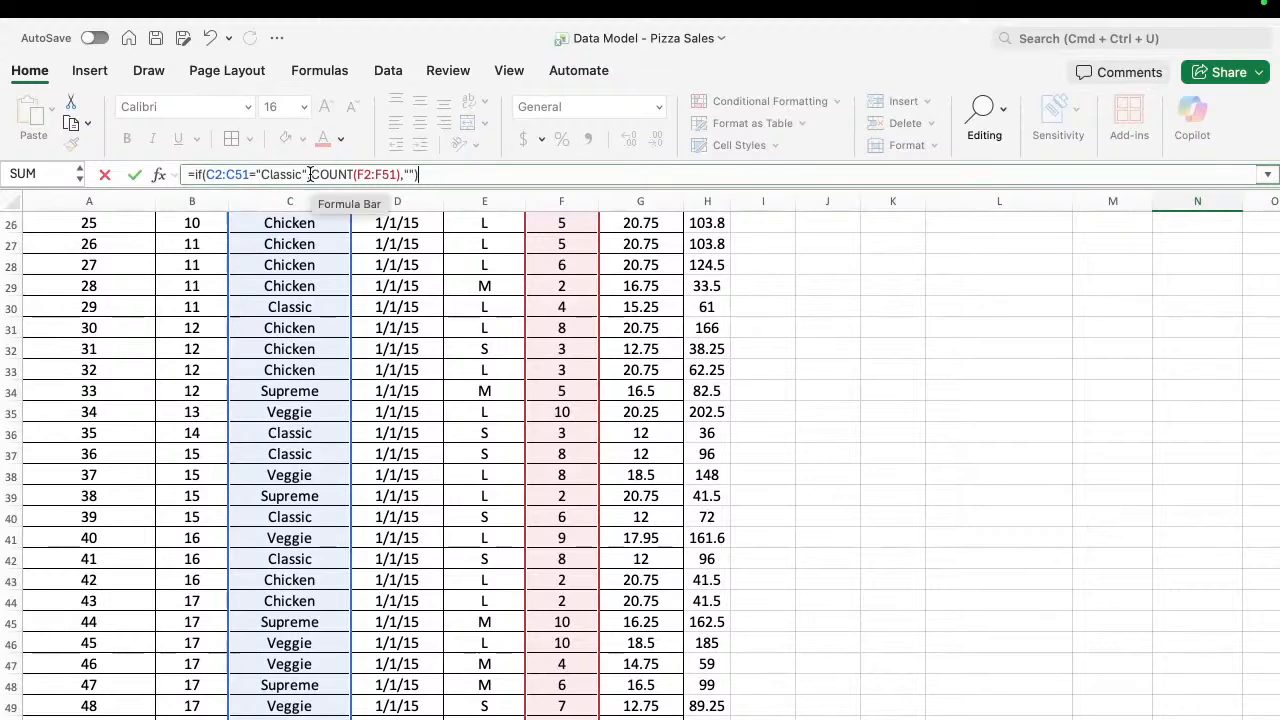
left_click(308, 175)
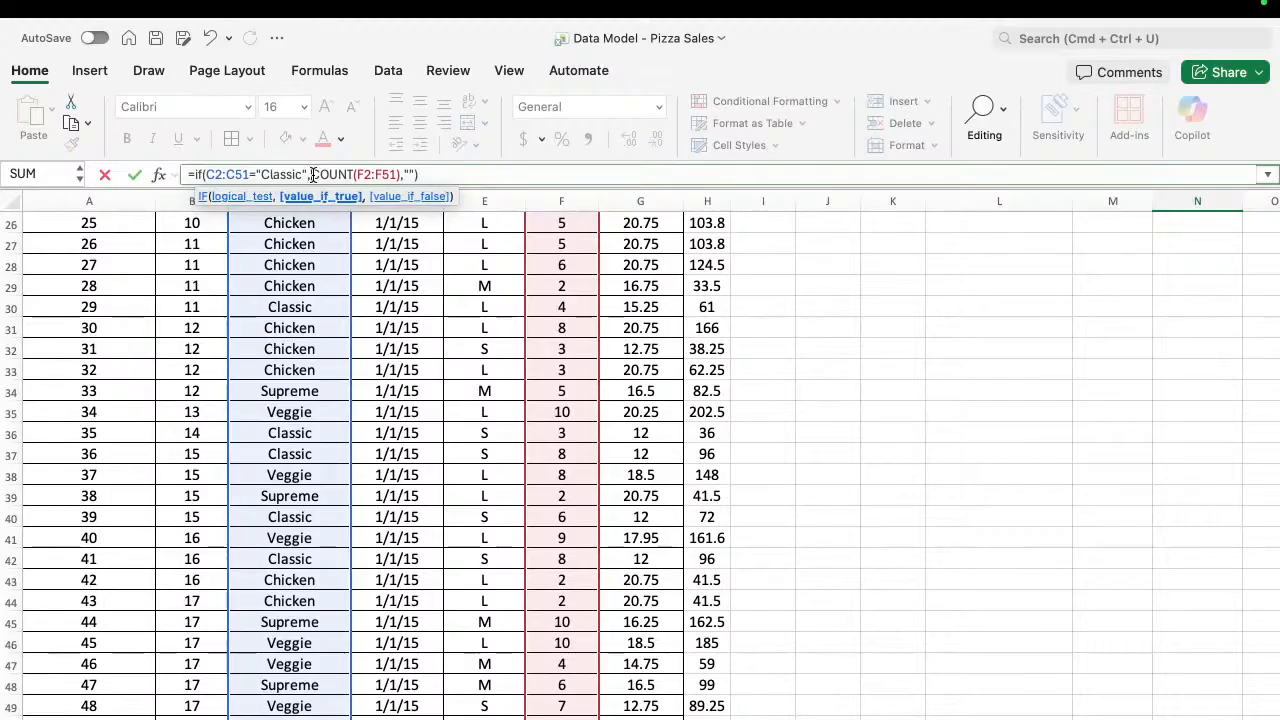
Try =IF(C2:C51="Classic",COUNT(F2:F51),"") in cell N18, and undo the entry.
key("BackSpace")
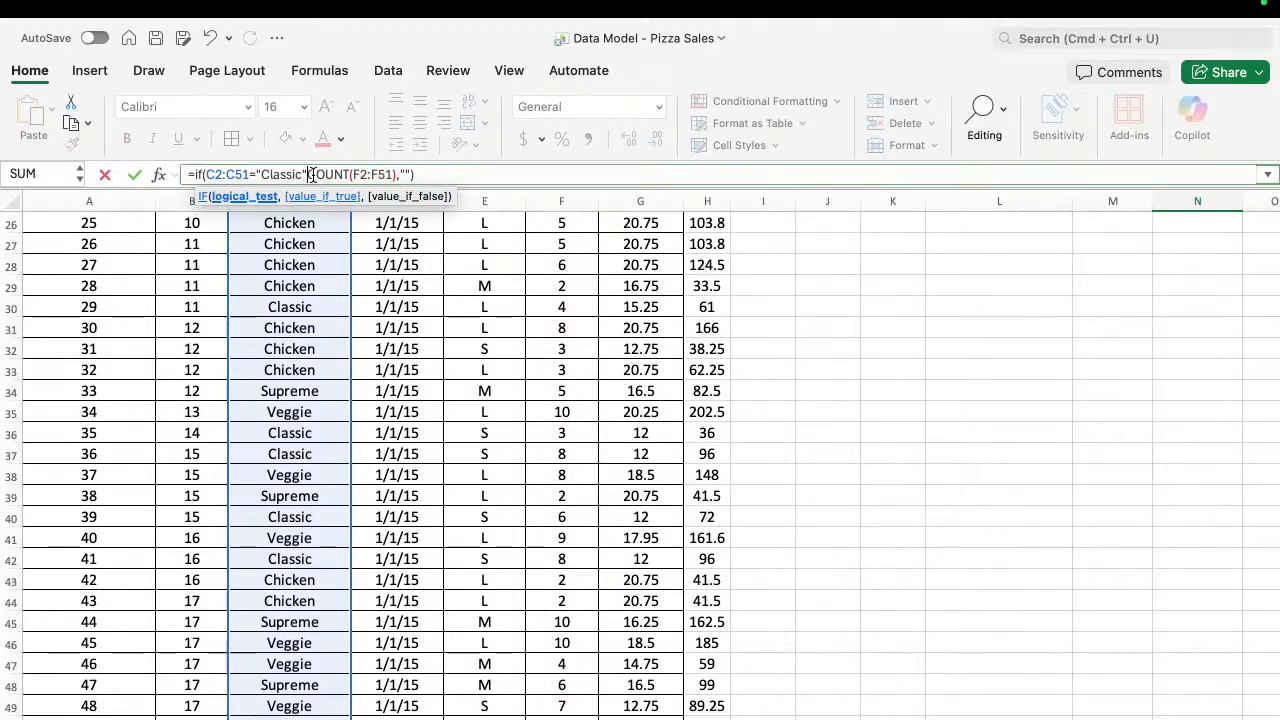
type(",")
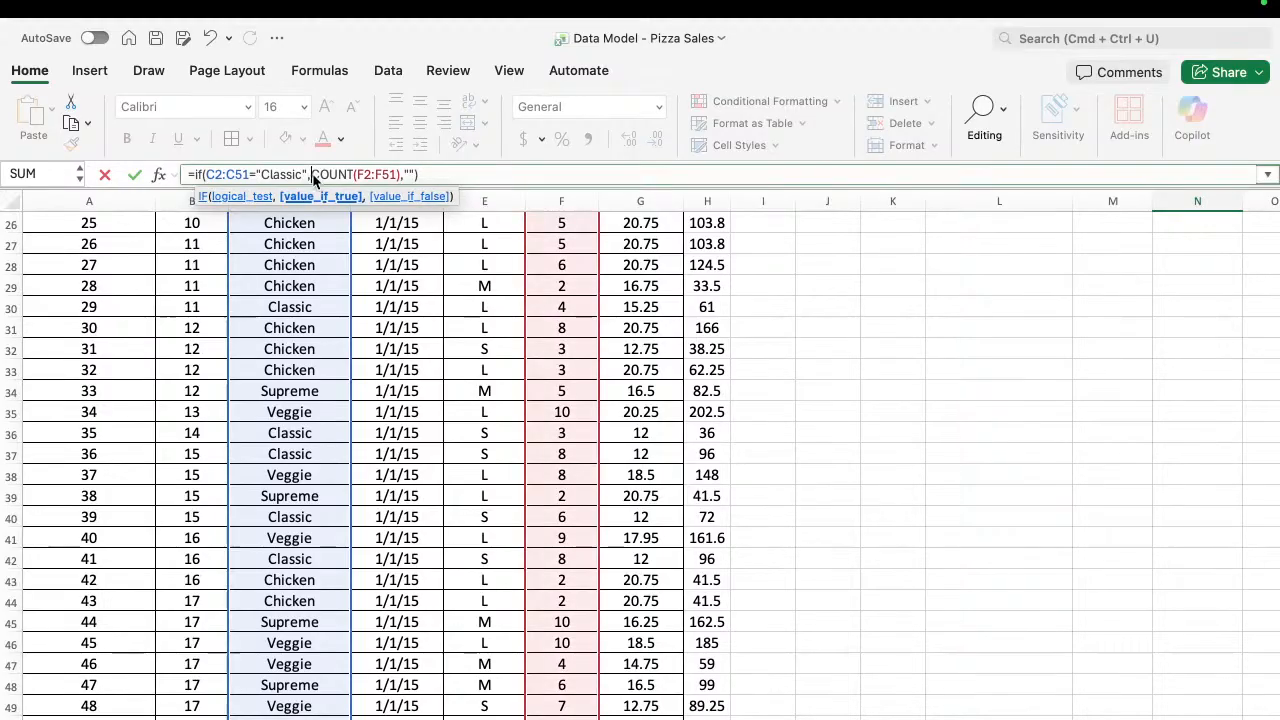
key("Return")
scroll(1012, 318, "up", 3)
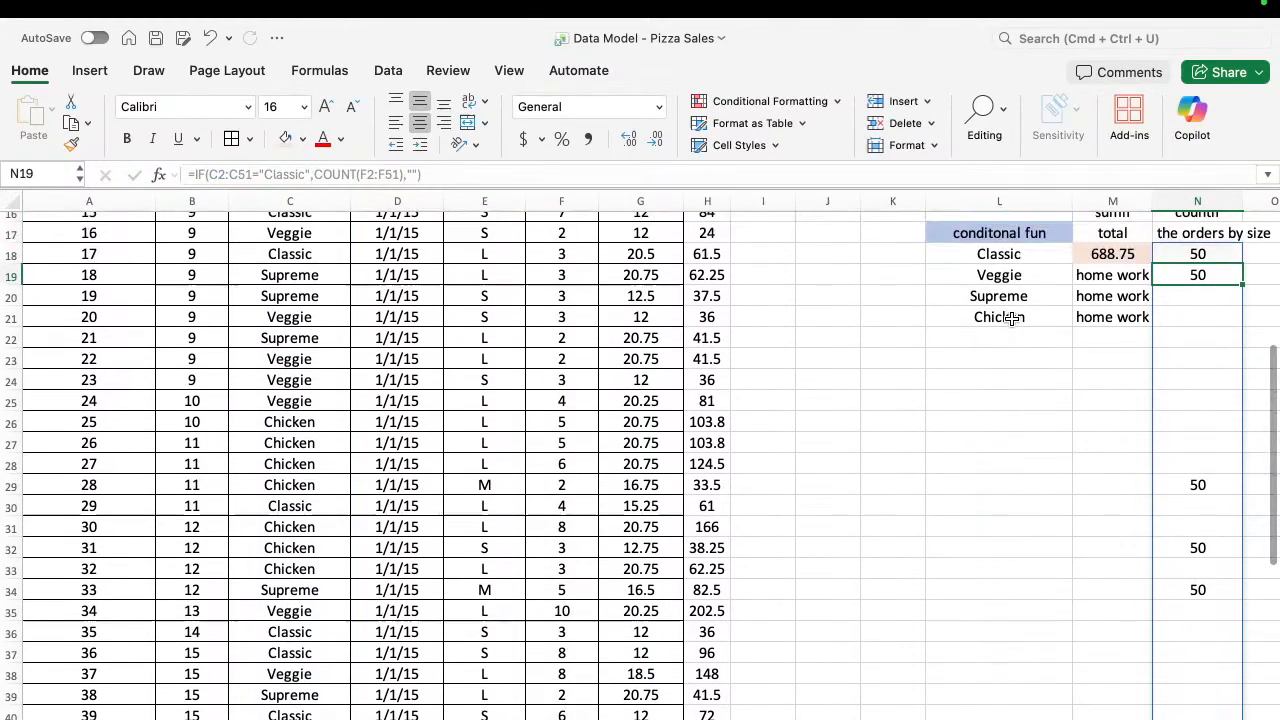
key("super+z")
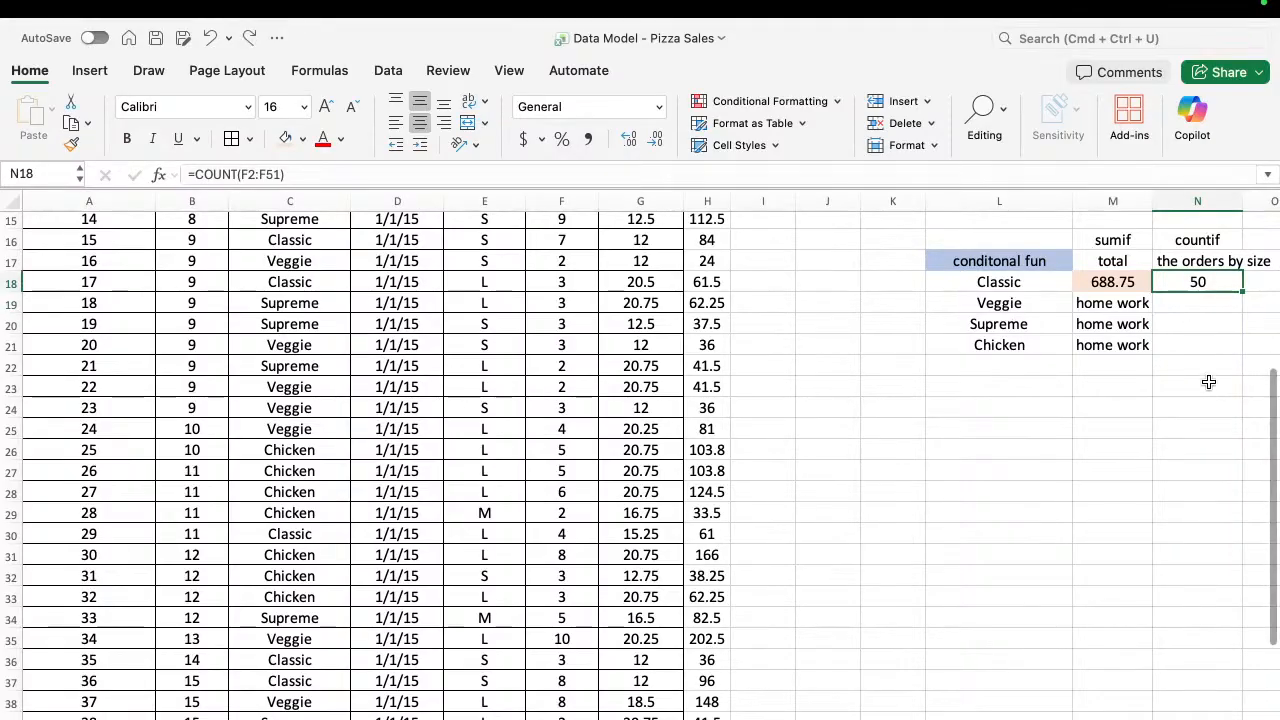
Begin a COUNTIF formula in cell N18 with the quantity range F2:F51 as its first argument.
type("=coun")
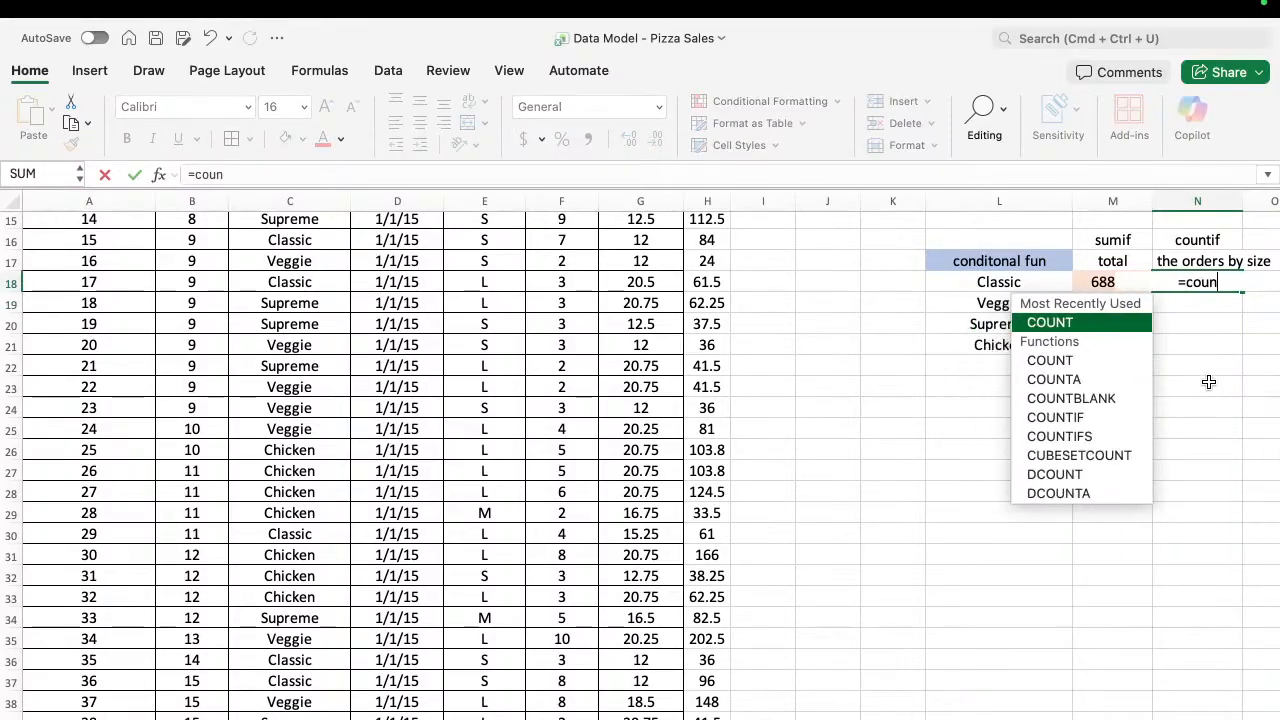
key("Down")
key("Down")
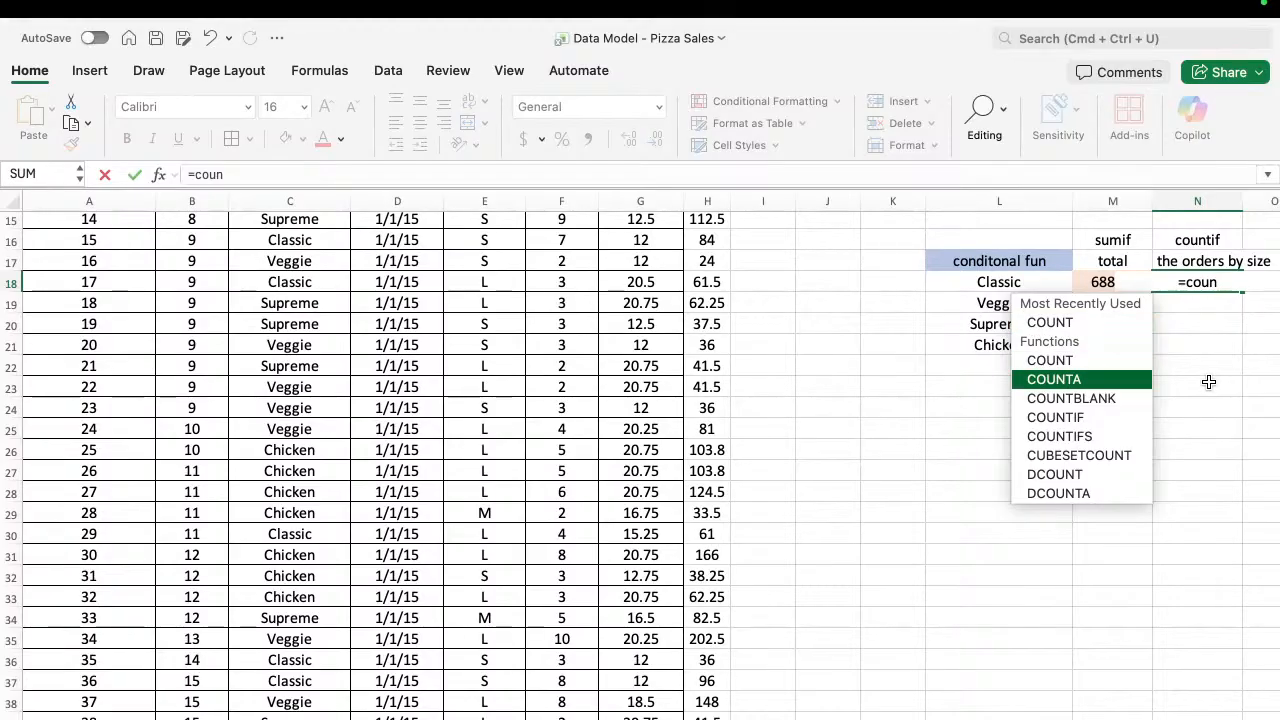
key("Down")
key("Down")
key("Tab")
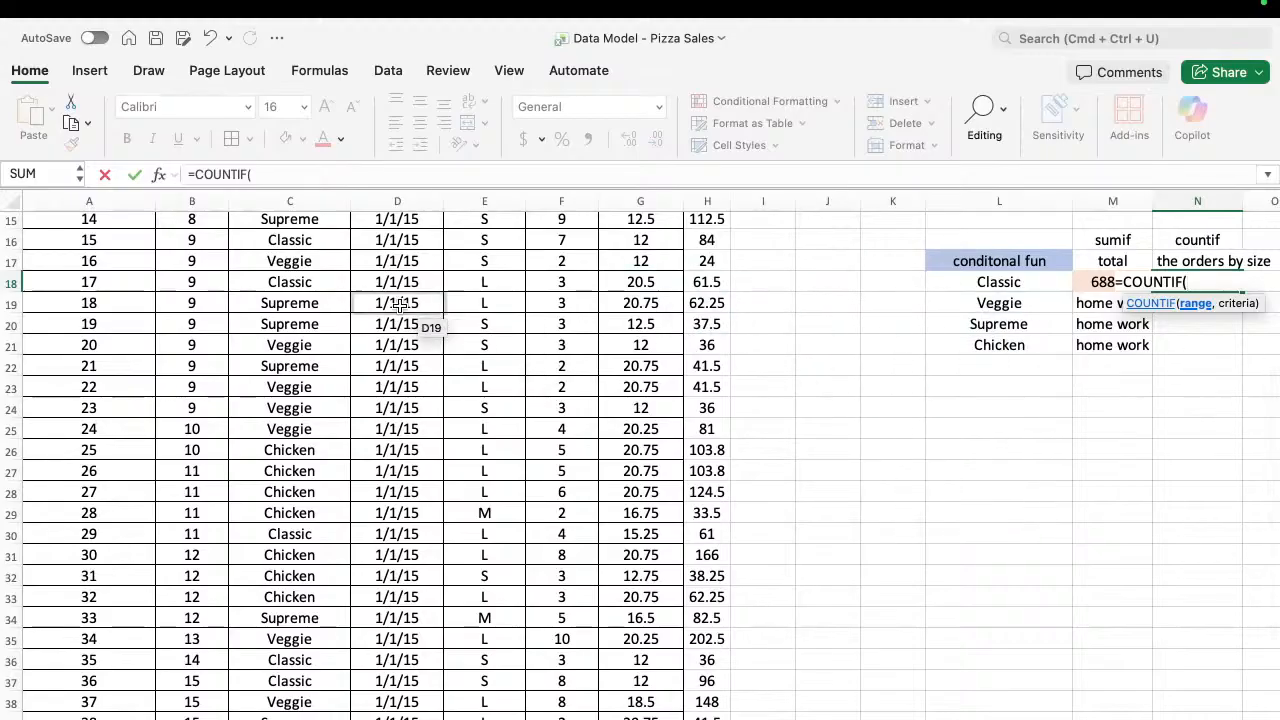
left_click(538, 400)
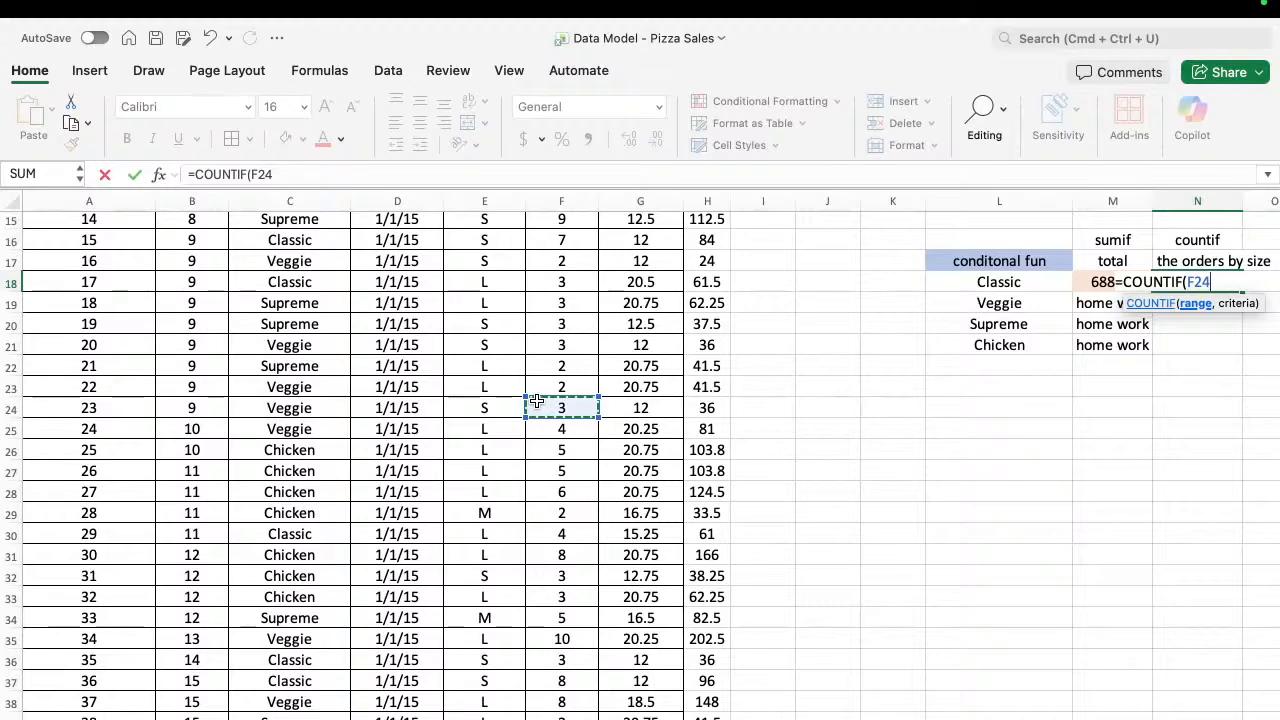
key("Up")
key("Up")
key("Up")
key("Up")
key("Up")
key("Up")
key("Up")
key("Up")
key("Up")
key("Up")
key("Up")
key("Up")
key("Up")
key("Up")
key("Up")
key("Up")
key("Up")
key("Up")
key("Up")
key("Up")
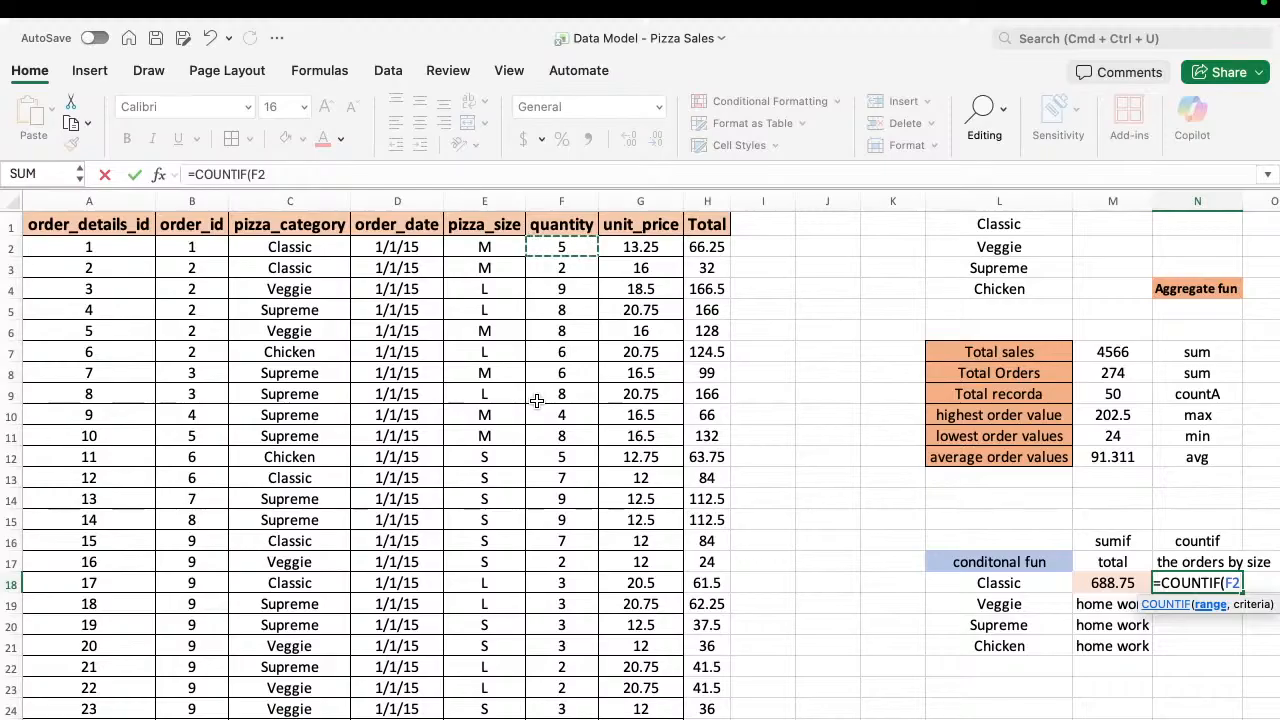
key("ctrl+shift+Down")
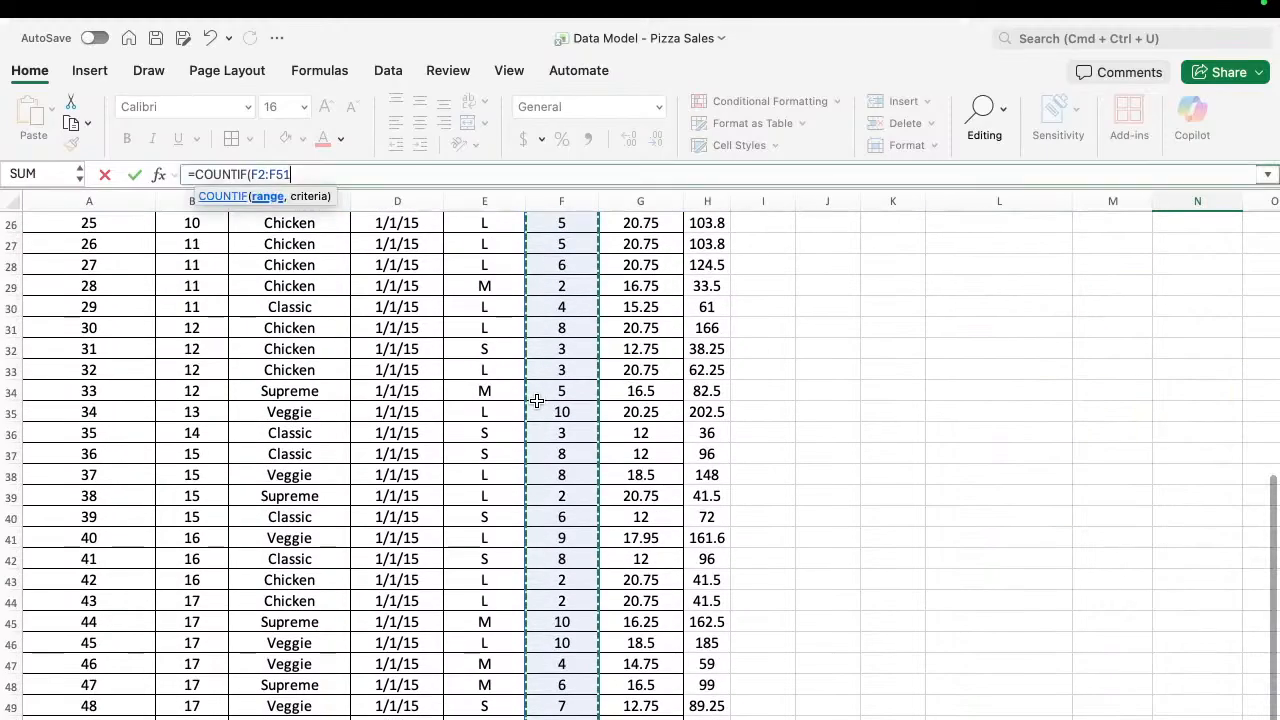
type(",")
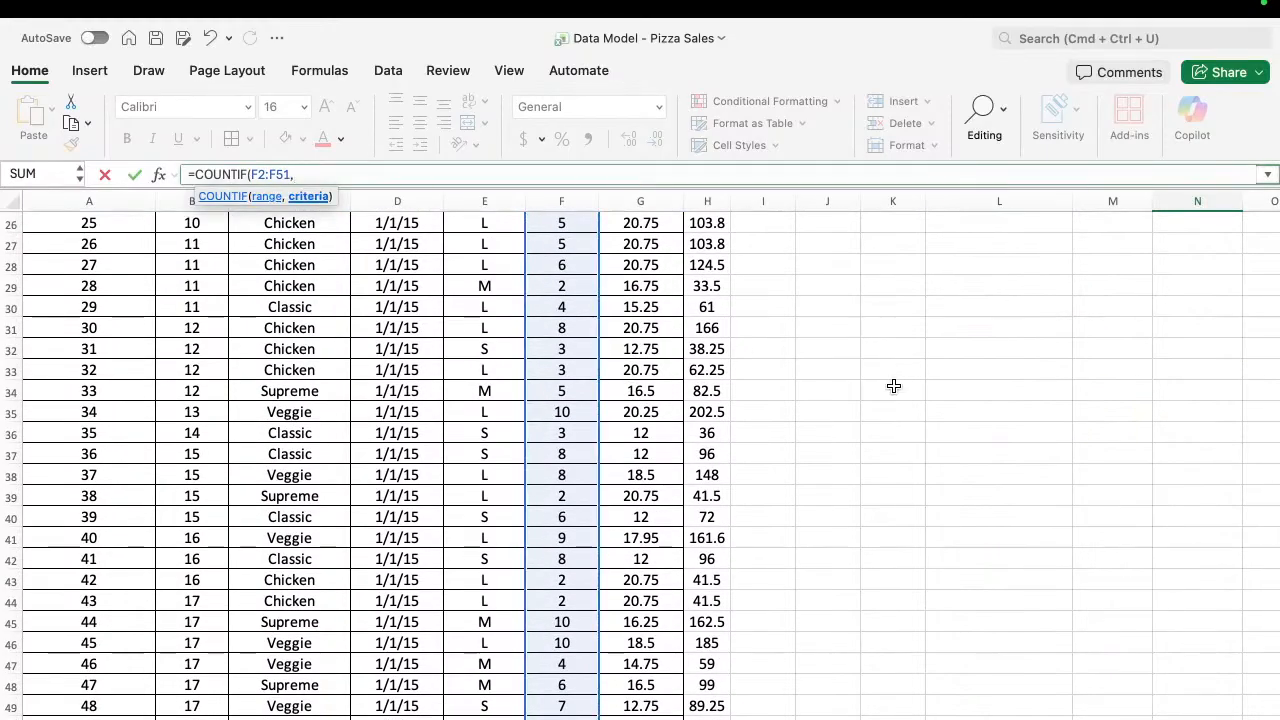
Complete the COUNTIF formula in N18 with the Classic label in L18 as its criterion.
scroll(893, 386, "up", 10)
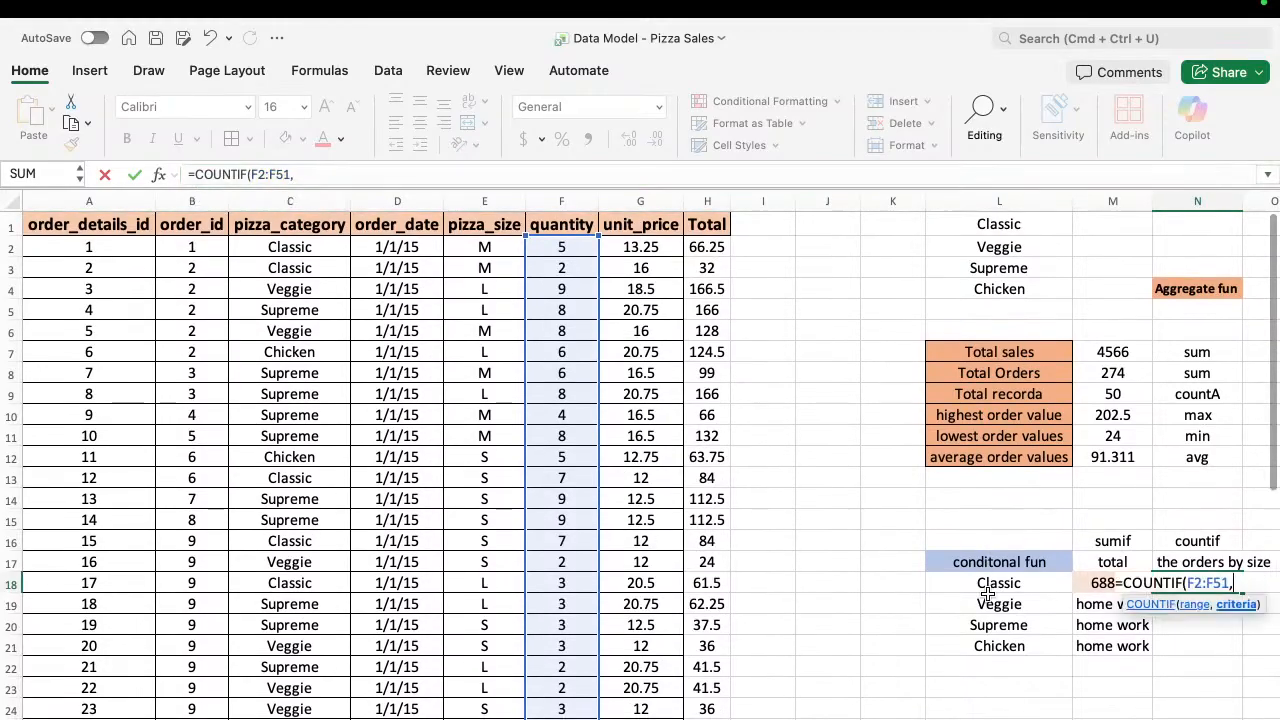
left_click(987, 595)
left_click(976, 582)
type(")")
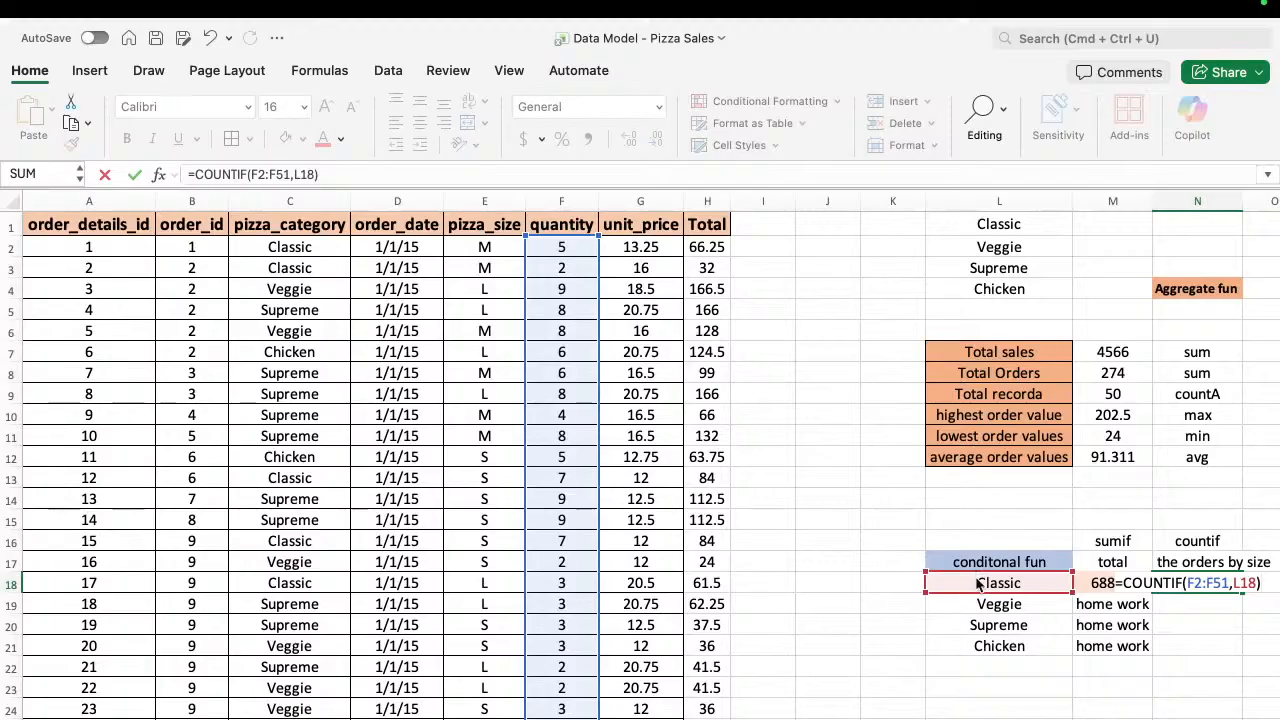
key("Return")
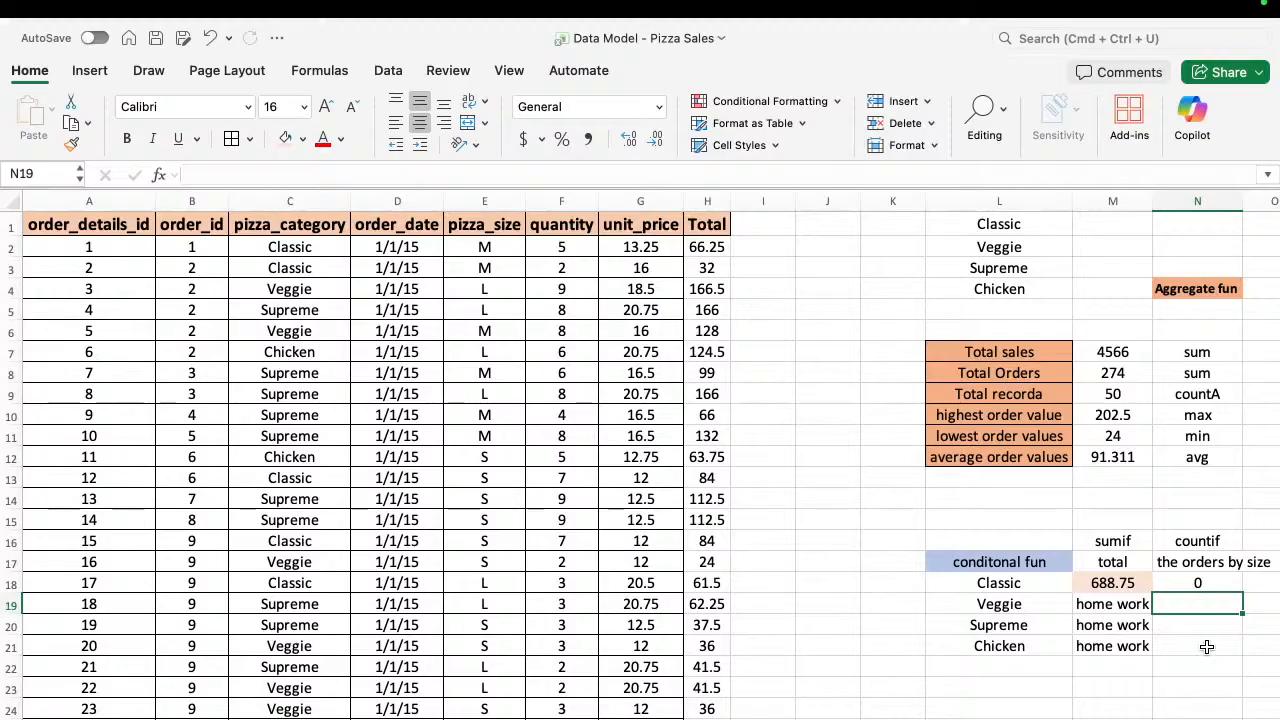
Clear the formula from cell N18 by undoing the previous entries.
left_click(1197, 581)
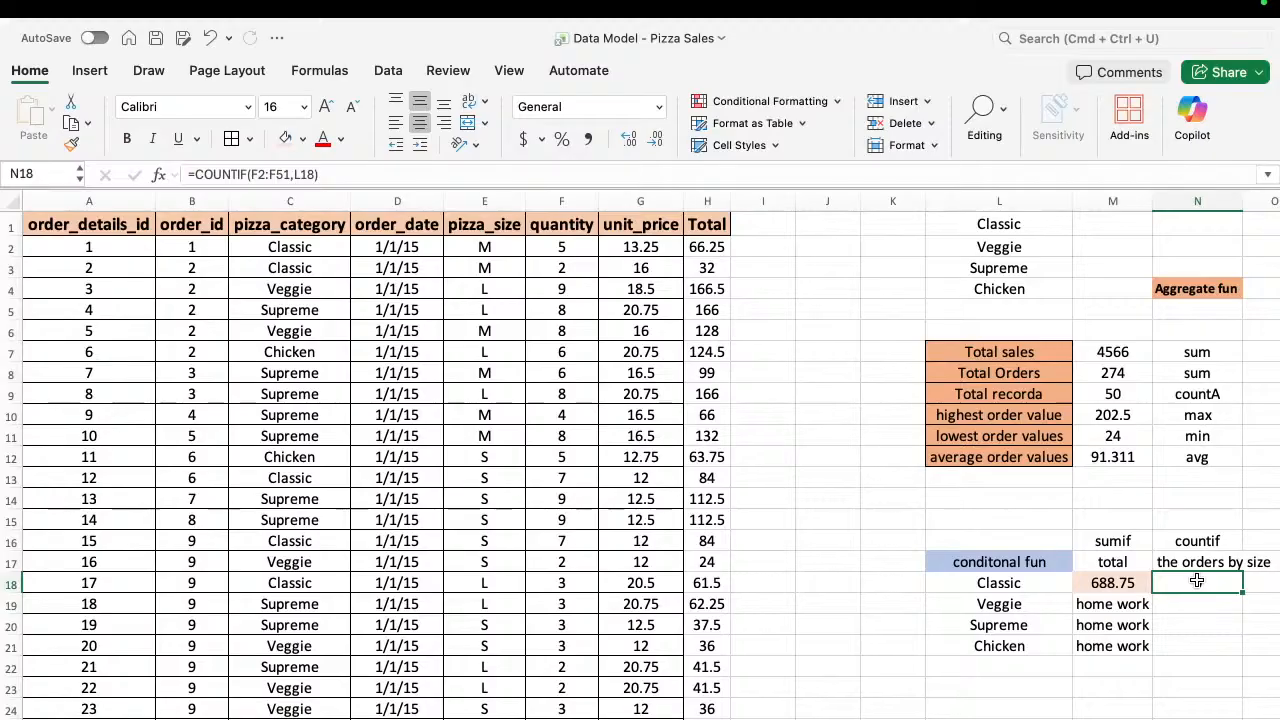
key("super+z")
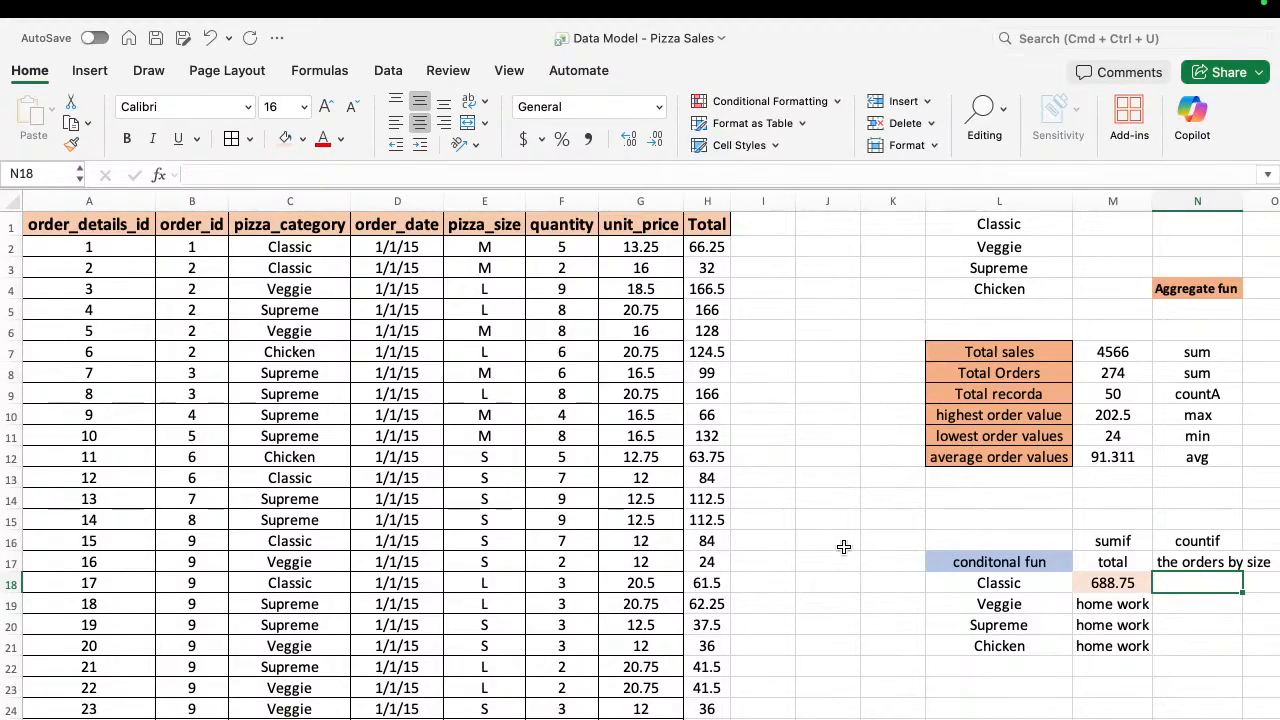
scroll(843, 548, "down", 1)
scroll(843, 552, "up", 1)
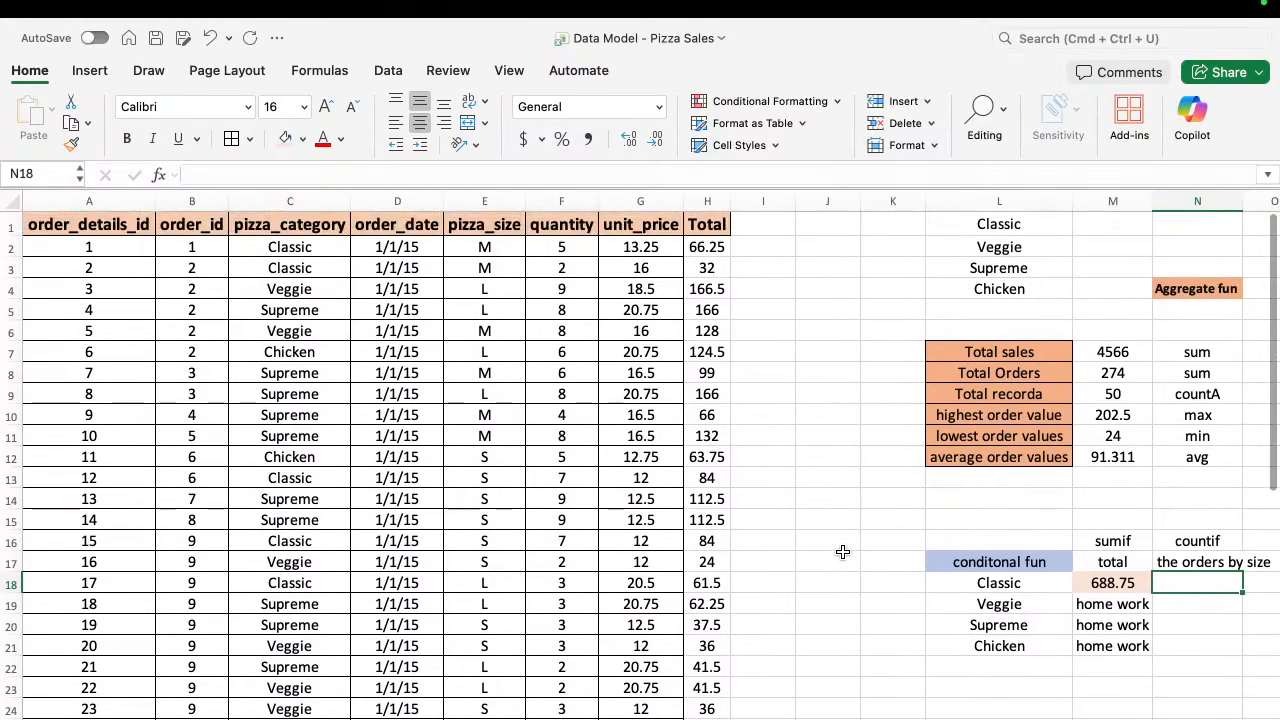
Select the first six pizza_size values, E2:E7.
scroll(843, 552, "right", 2)
scroll(843, 552, "right", 3)
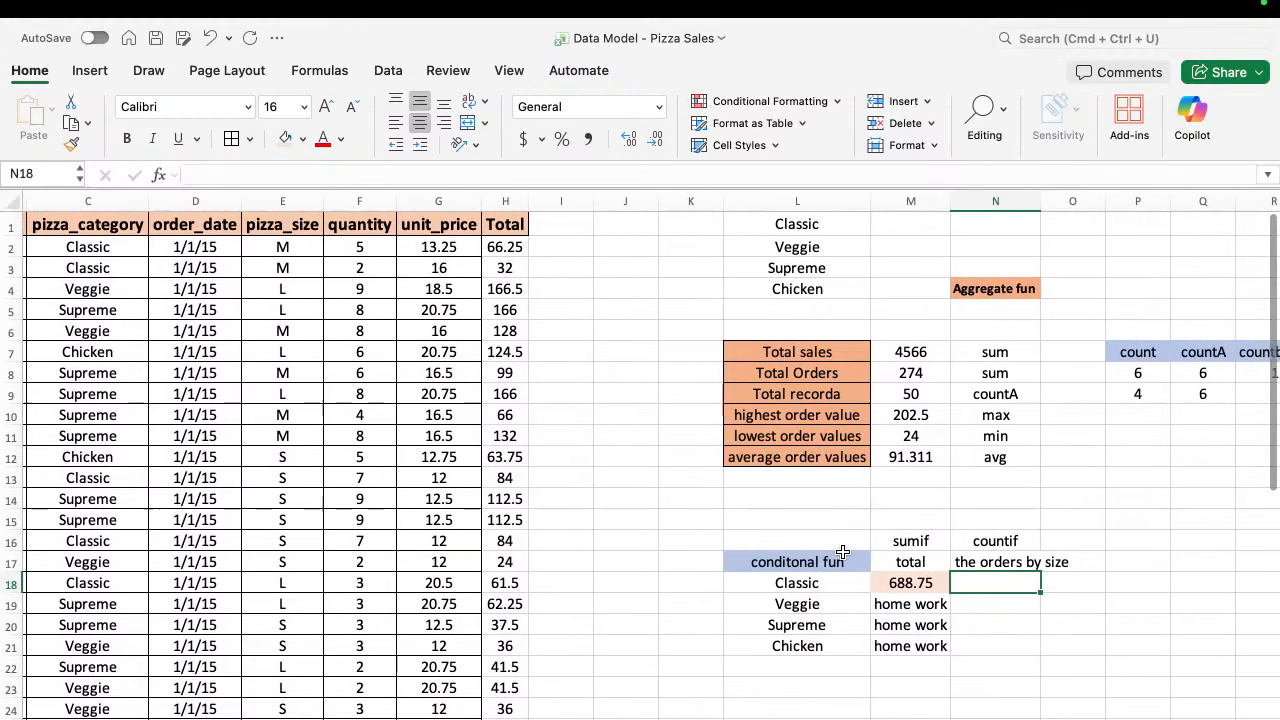
scroll(751, 494, "left", 3)
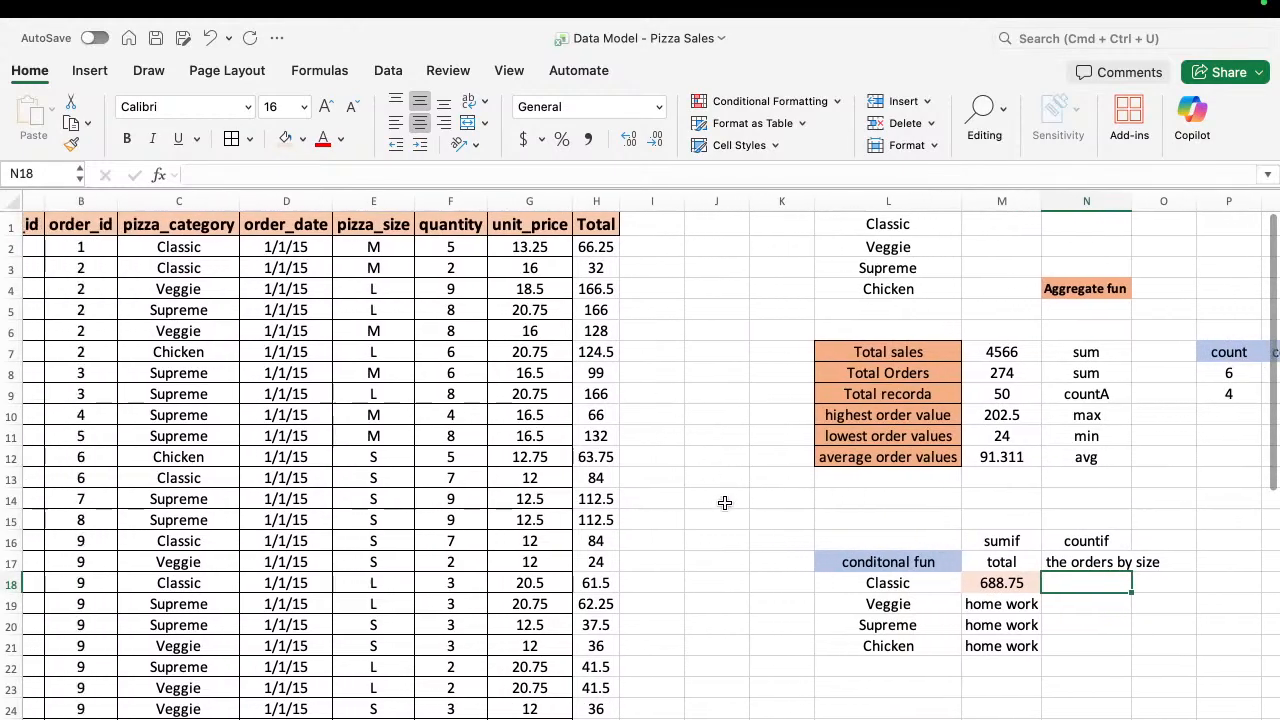
left_click(370, 247)
key("shift+Down")
key("shift+Down")
key("shift+Down")
key("shift+Down")
key("shift+Down")
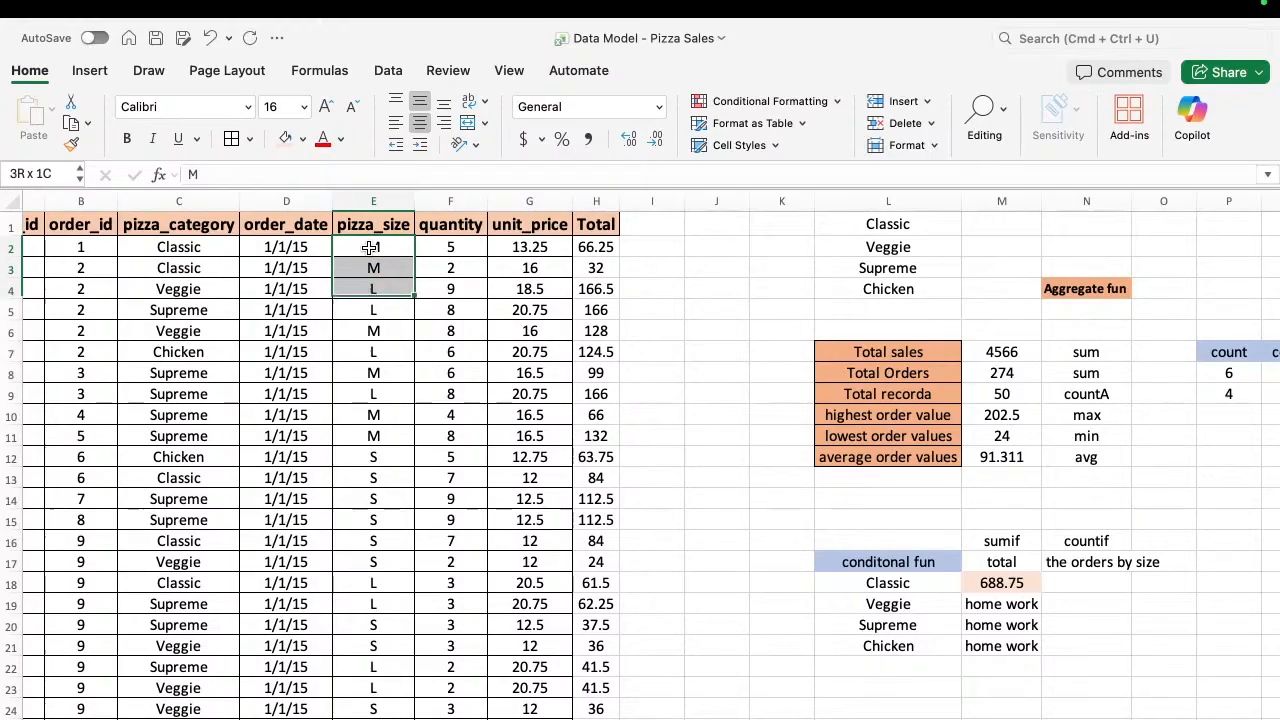
type("c")
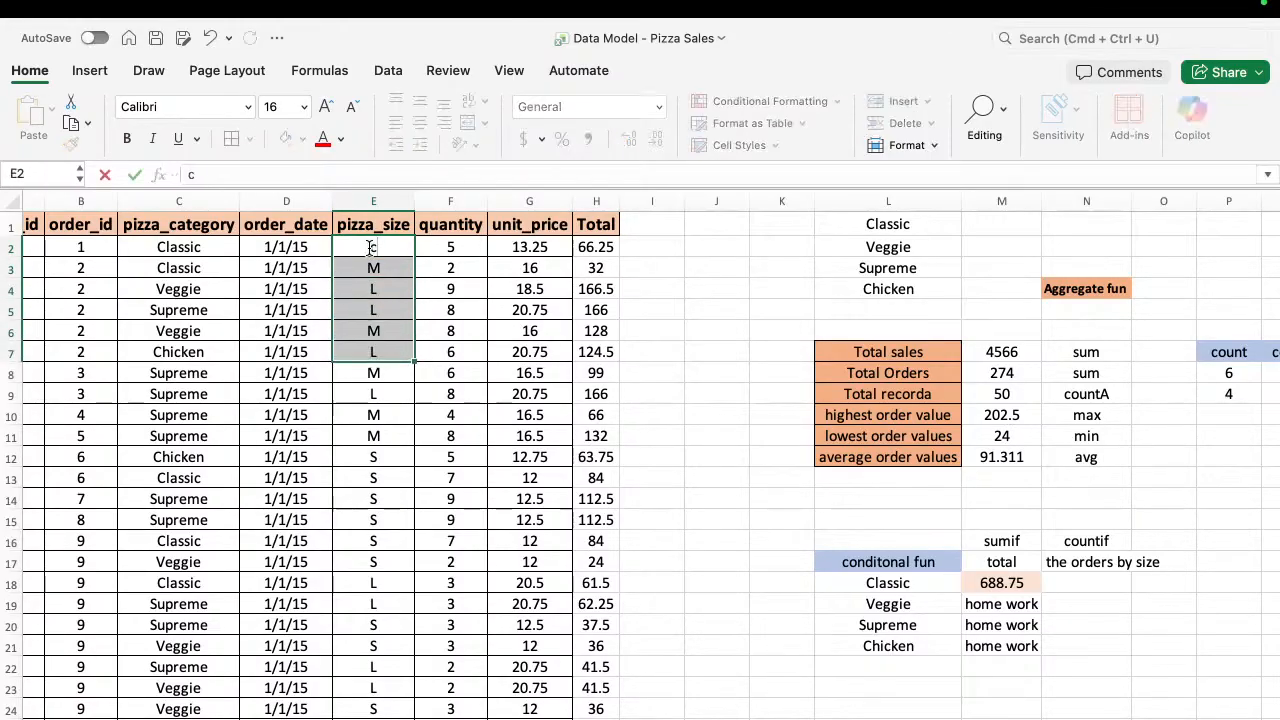
key("Right")
key("Right")
key("Right")
key("Right")
key("Right")
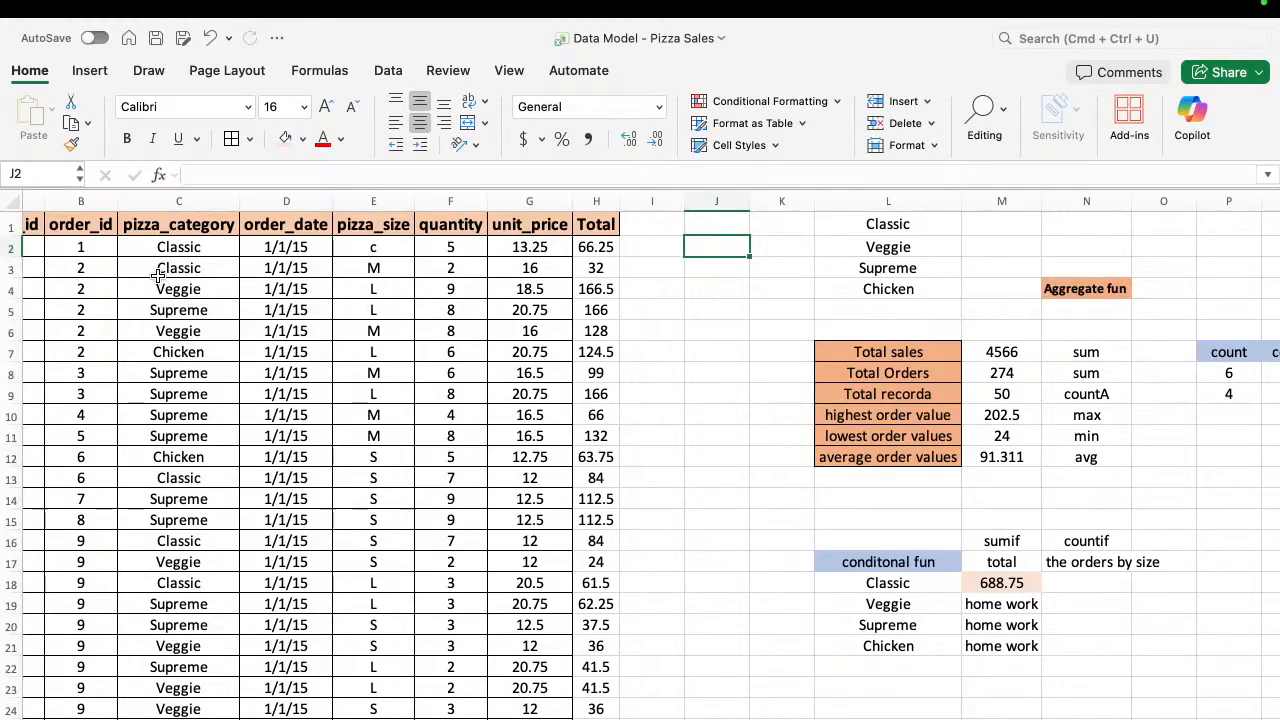
left_click(373, 248)
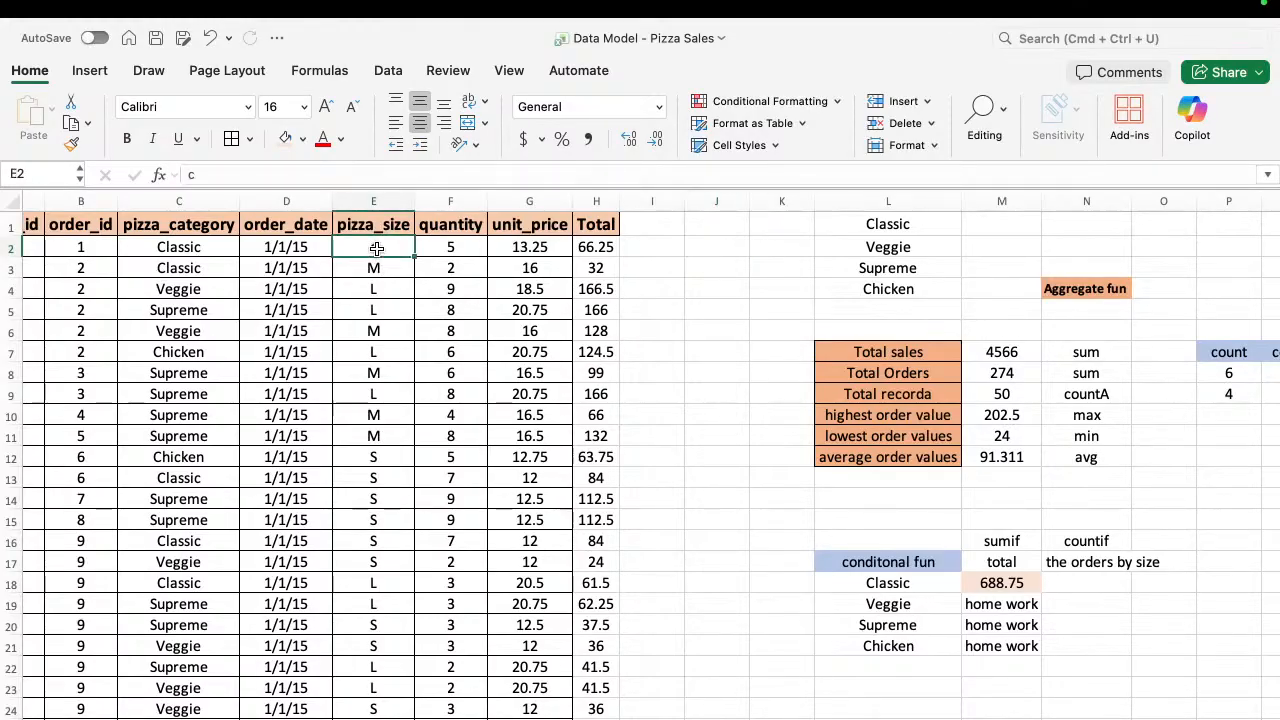
key("ctrl+z")
Copy the selected pizza sizes to the empty cells starting at J2.
key("super+c")
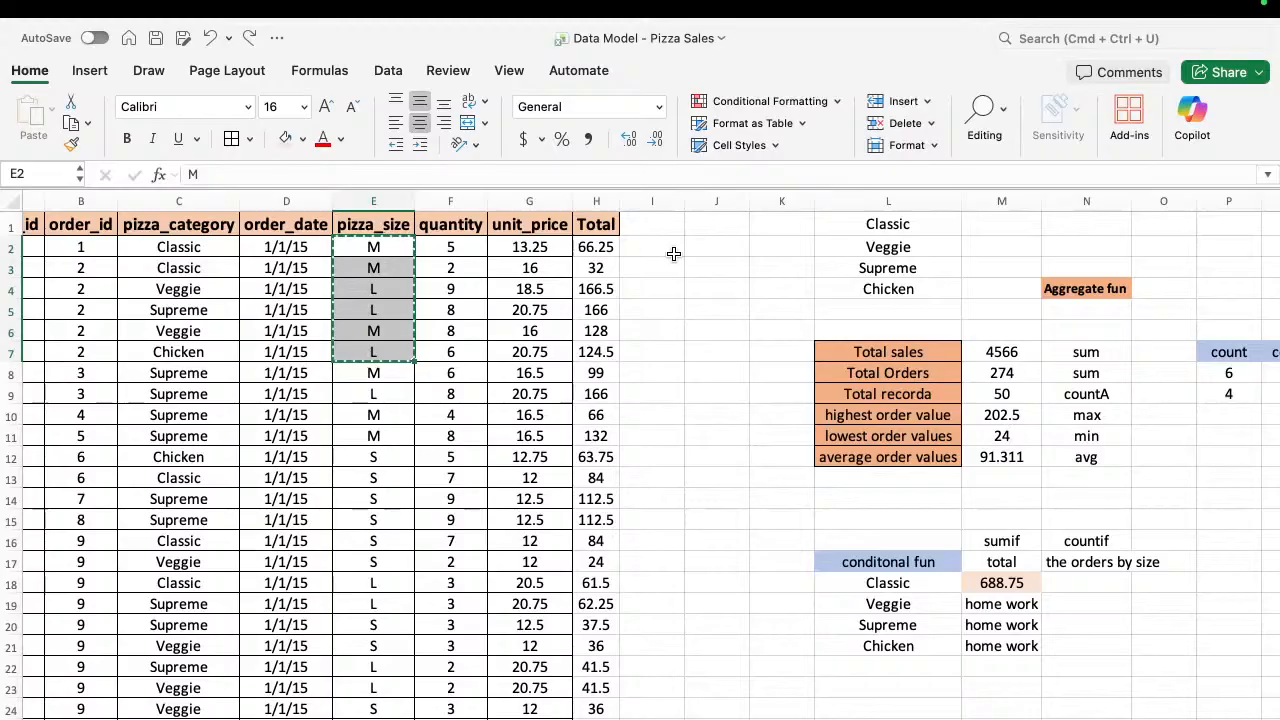
left_click(702, 239)
key("super+v")
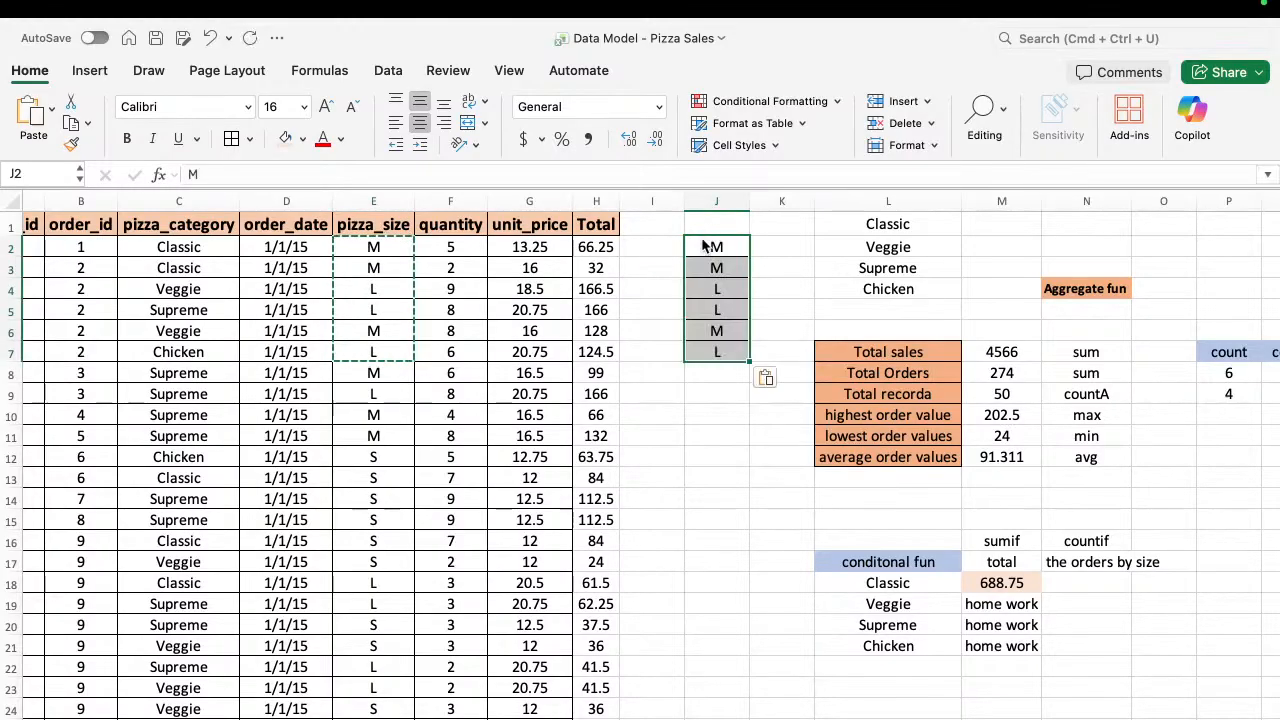
Enter 1 in K2 and fill it down through K7 beside the copied sizes.
left_click(757, 247)
type("1")
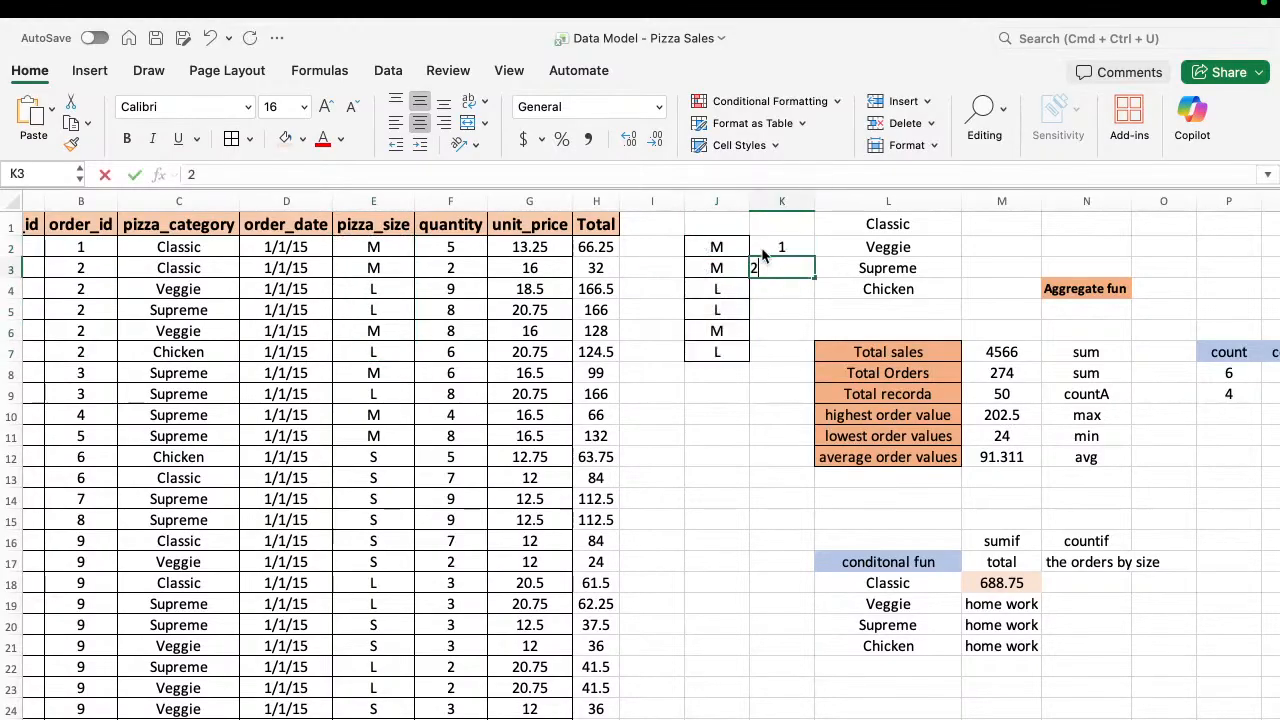
key("Return")
key("Left")
key("Up")
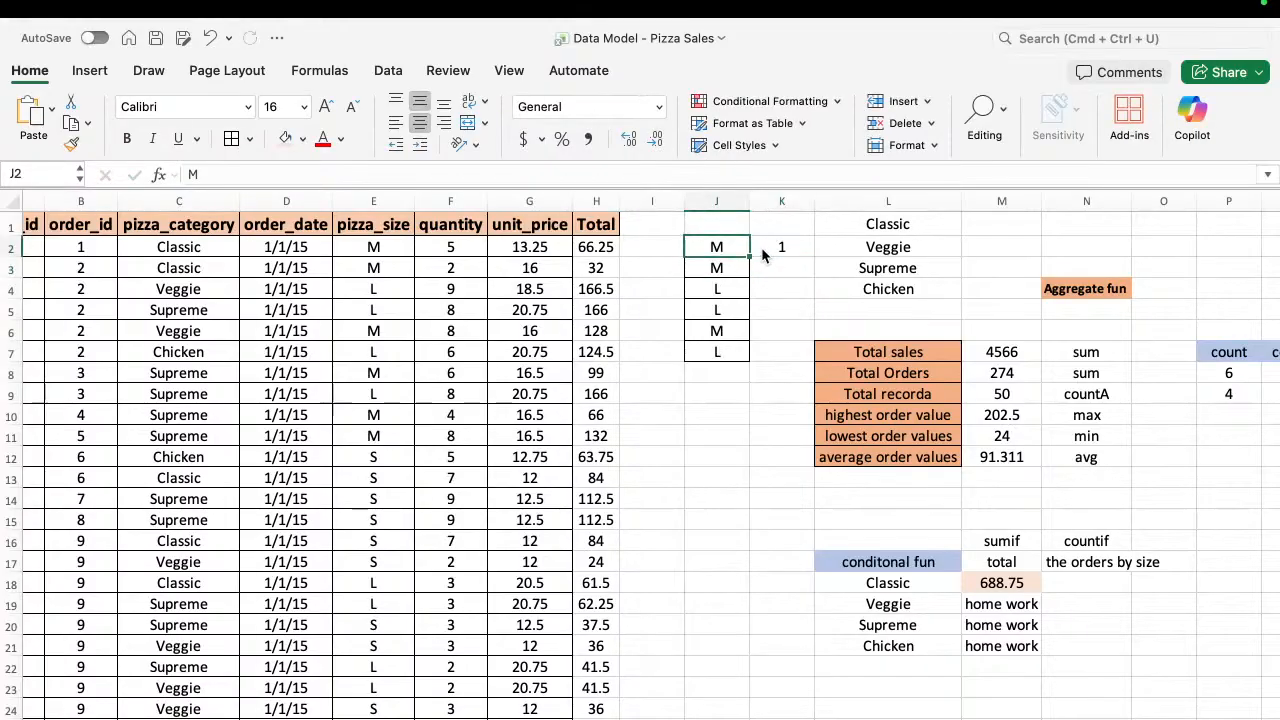
key("super+Down")
key("Right")
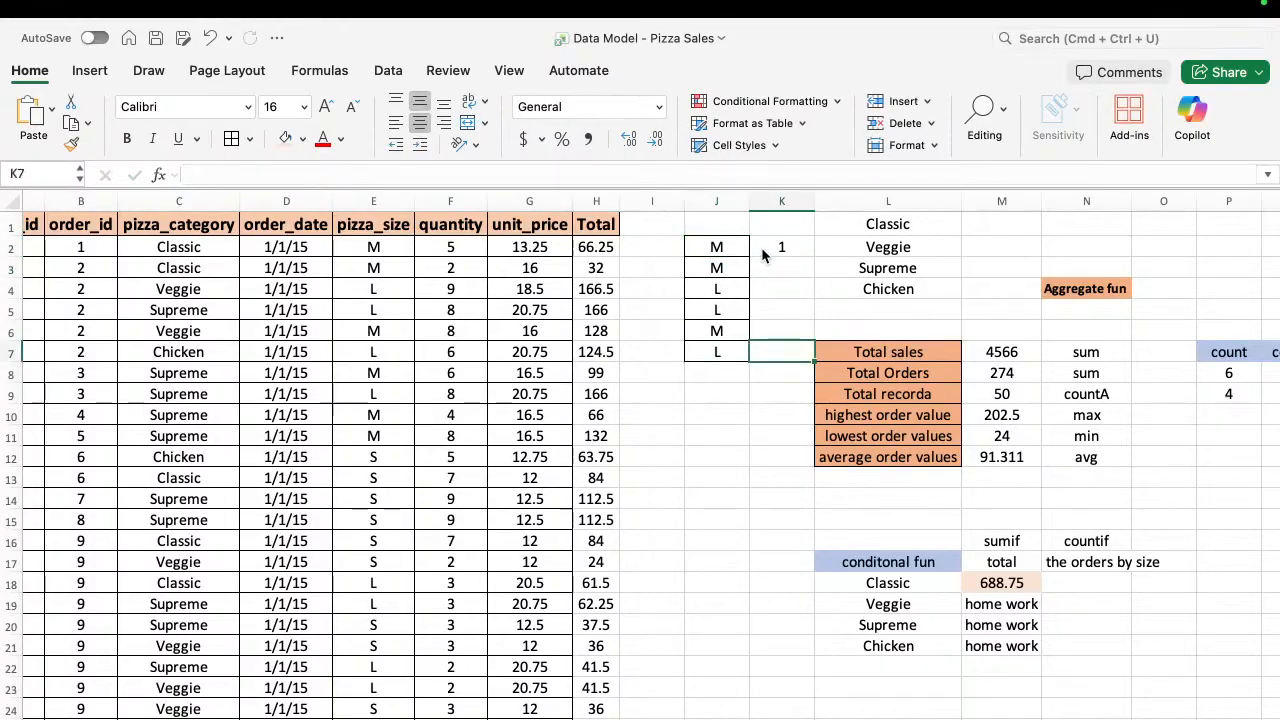
key("shift+super+Up")
key("ctrl+d")
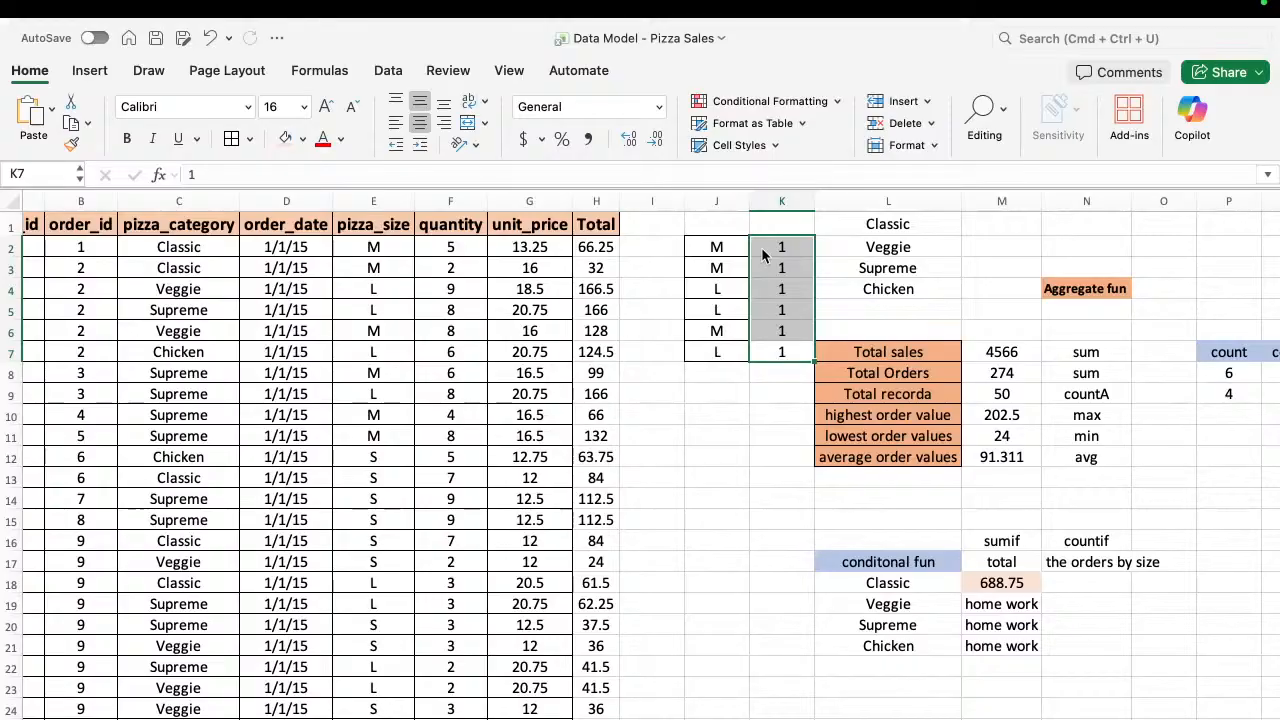
Begin a COUNTIF formula in K8, directly below the column of ones.
key("Down")
key("Right")
key("Right")
key("Left")
key("Left")
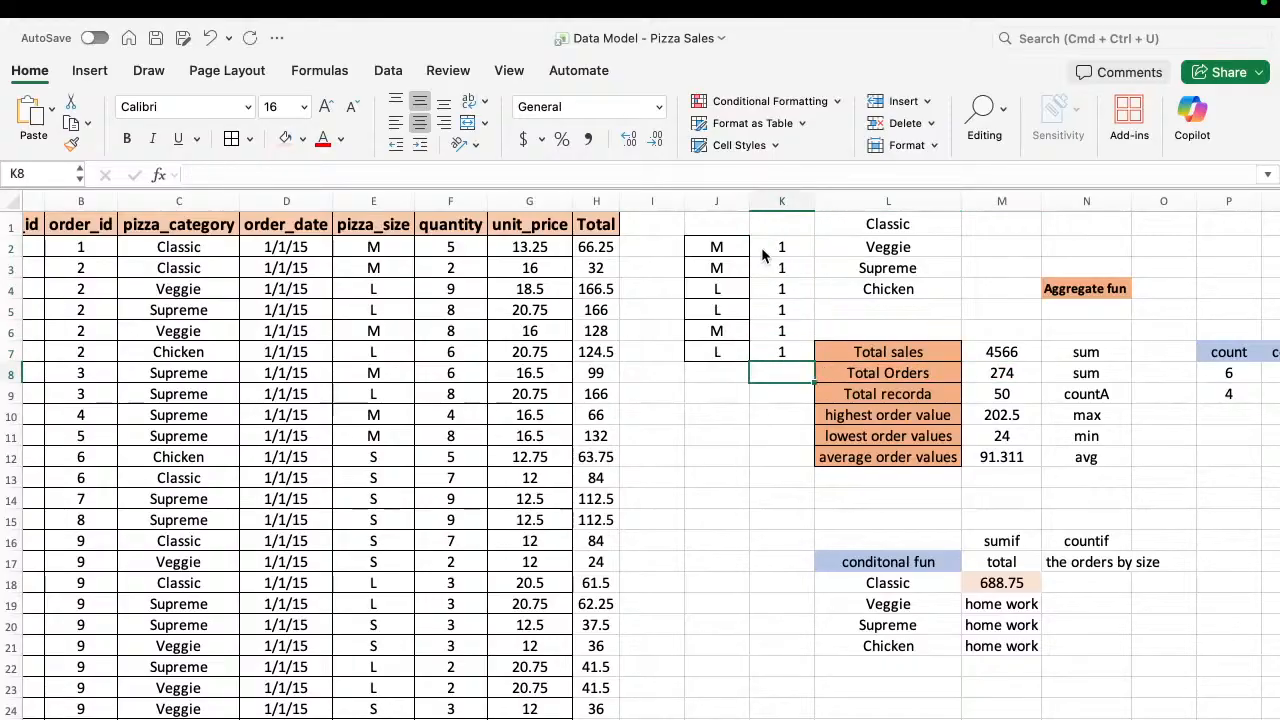
type("=coun")
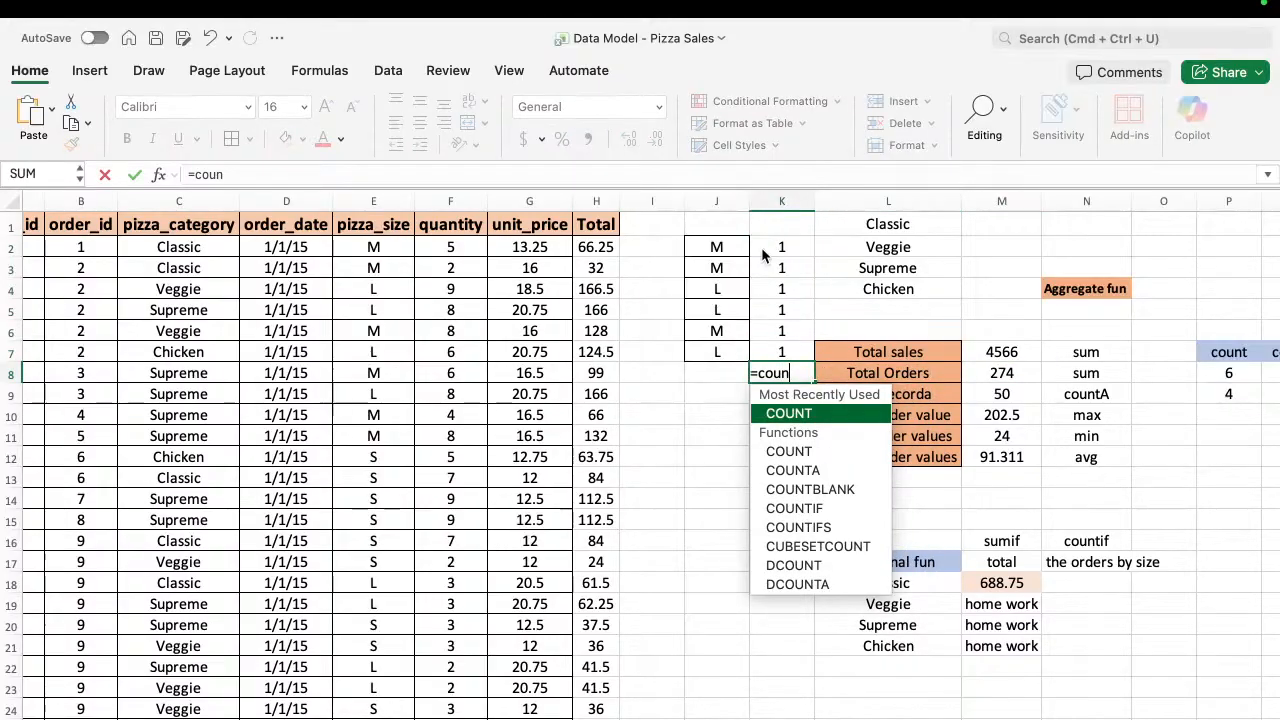
key("Down")
key("Down")
key("Down")
key("Down")
key("Tab")
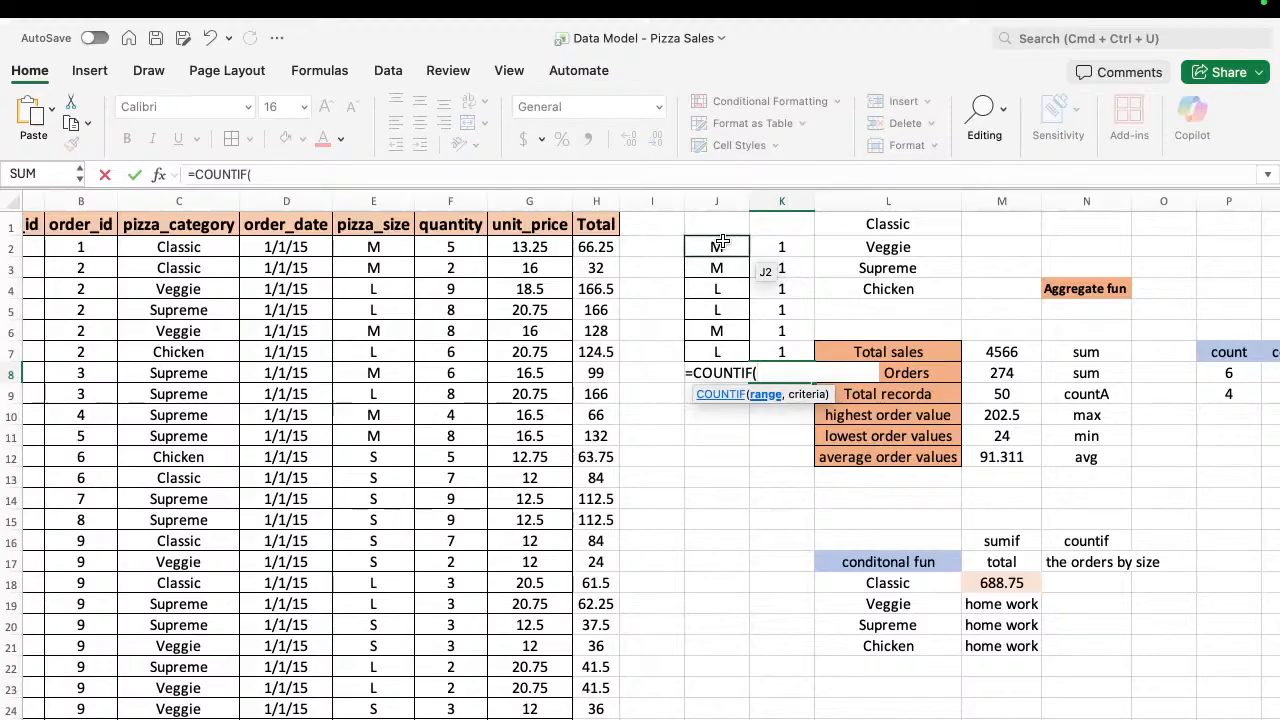
Set the COUNTIF range in K8 to the copied pizza sizes, J2:J7.
left_click(767, 243)
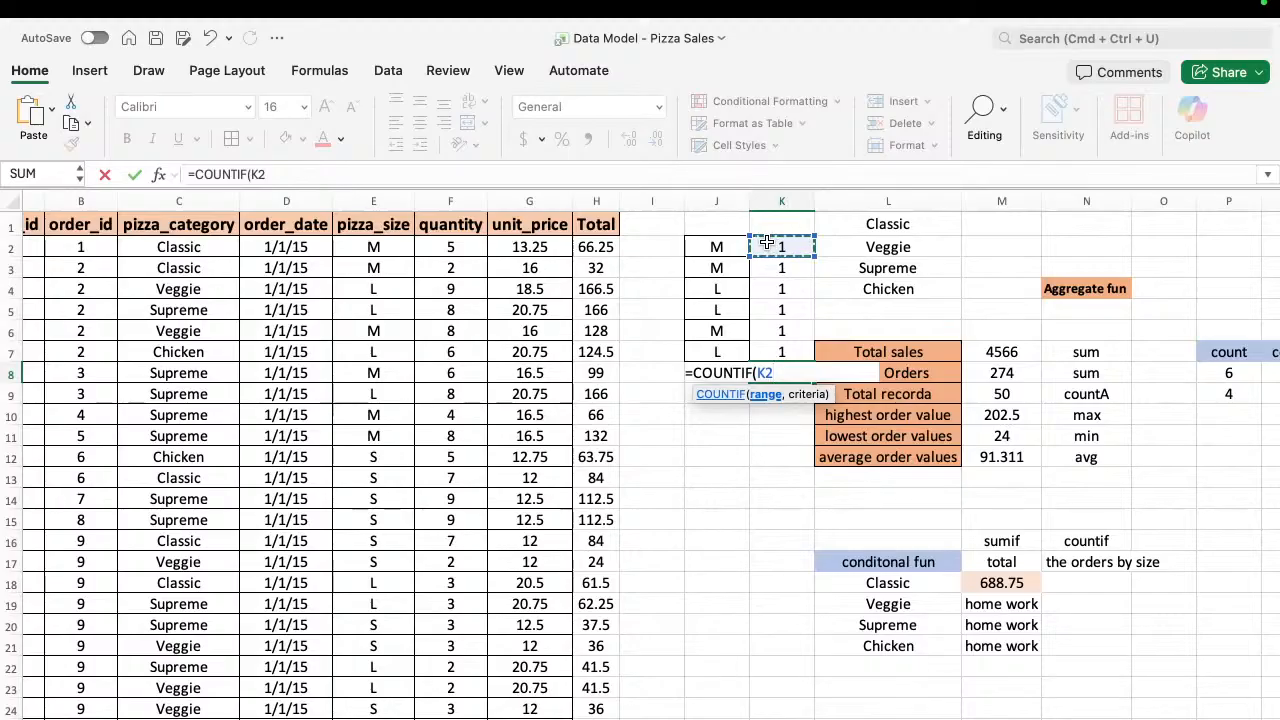
key("Left")
key("shift+Down")
key("shift+Down")
key("shift+Down")
key("shift+Down")
key("shift+Down")
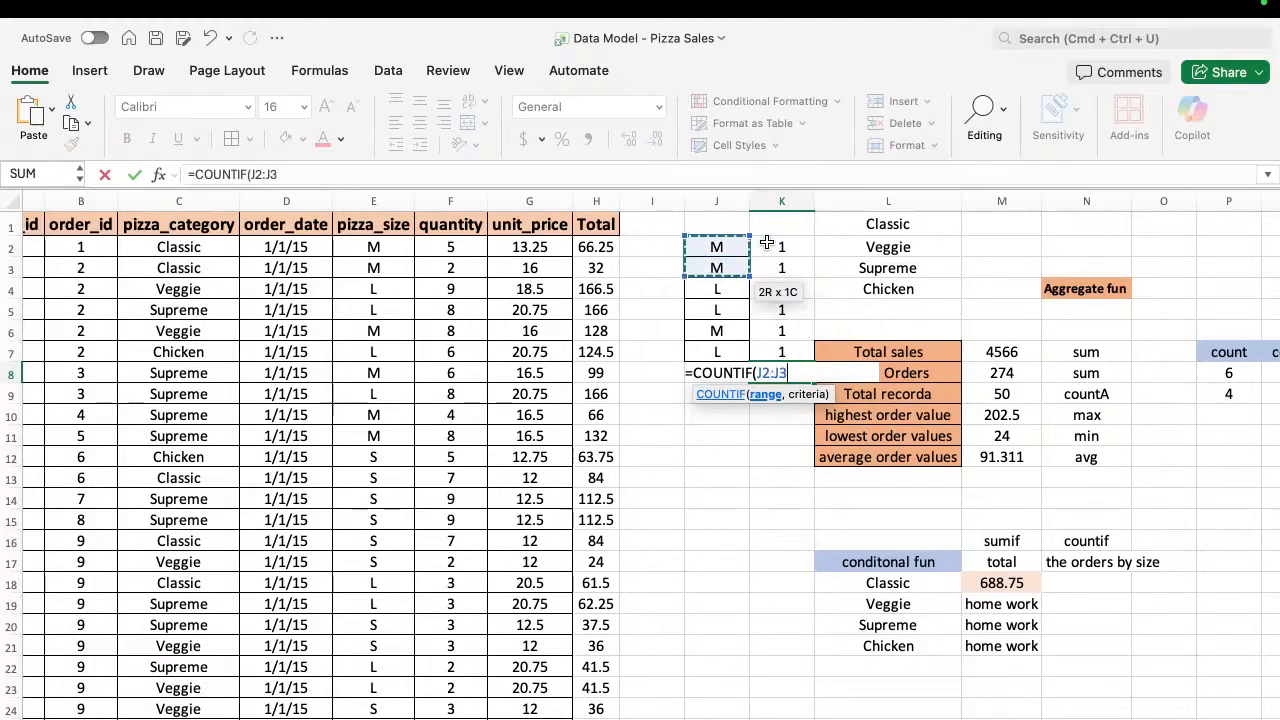
Complete the K8 formula with the criterion "l" so it reads =COUNTIF(J2:J7,"l").
type(")\"l")
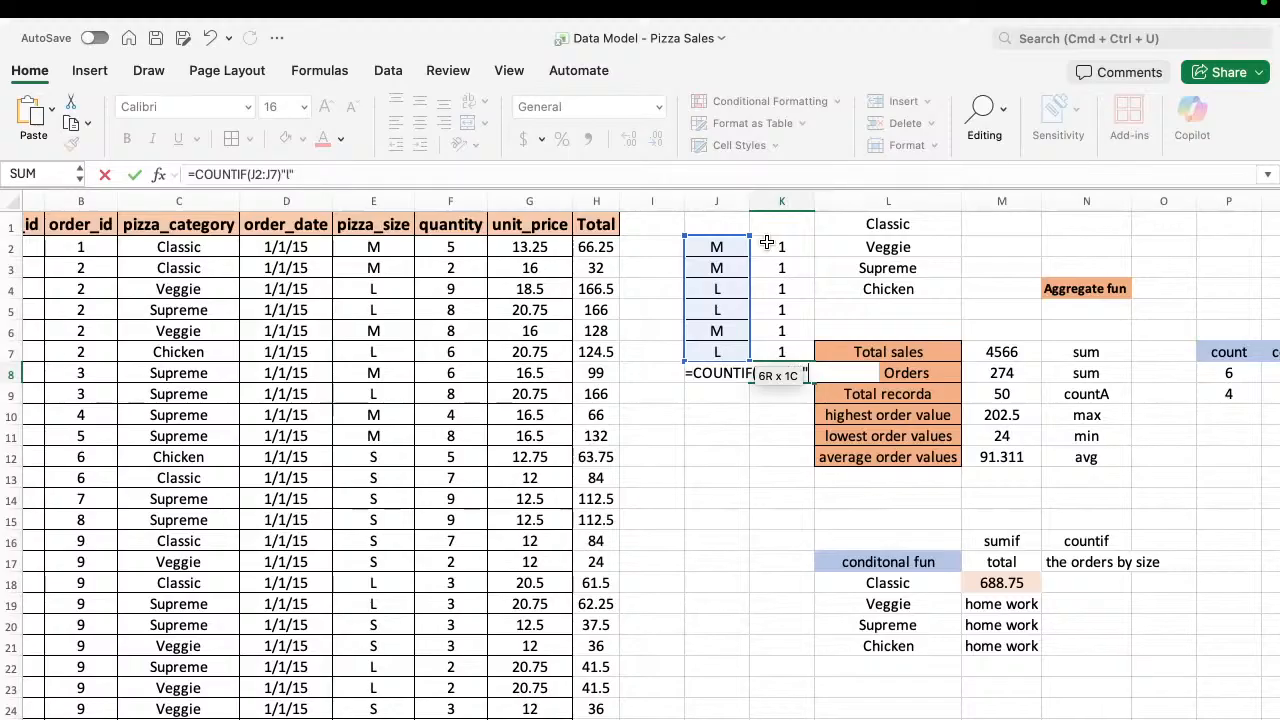
type(")")
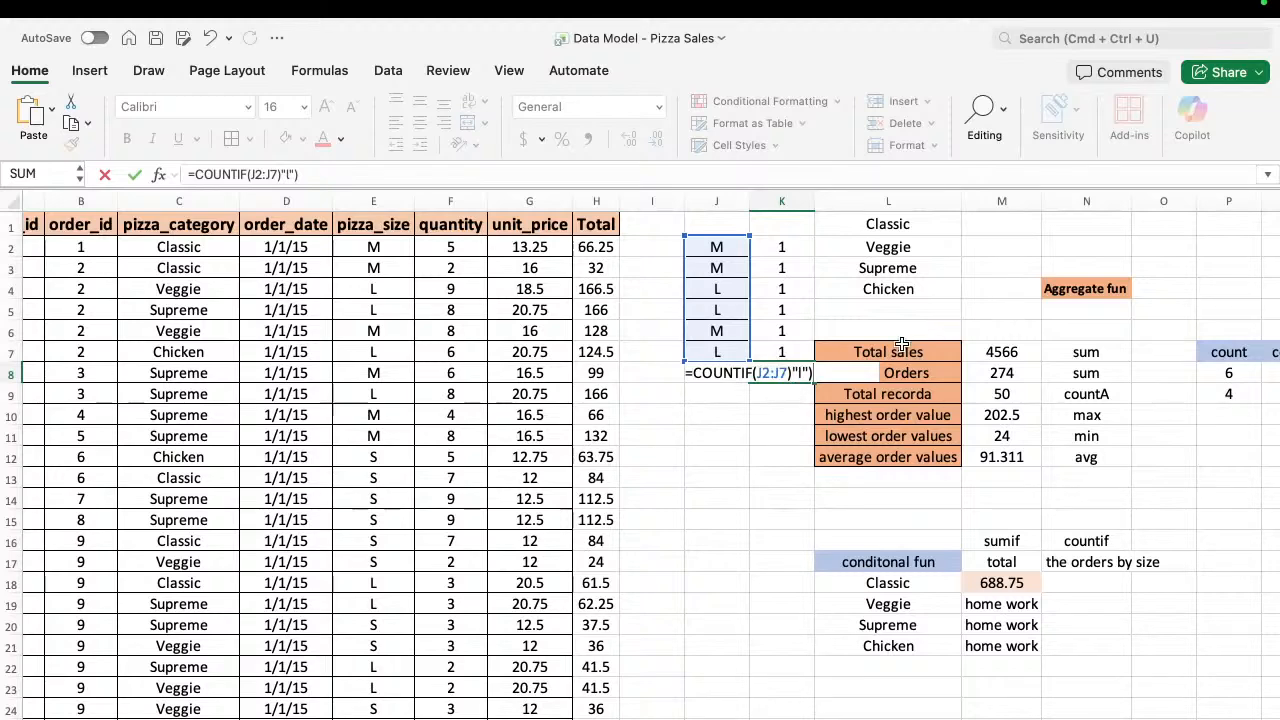
left_click(793, 373)
key("BackSpace")
type(",")
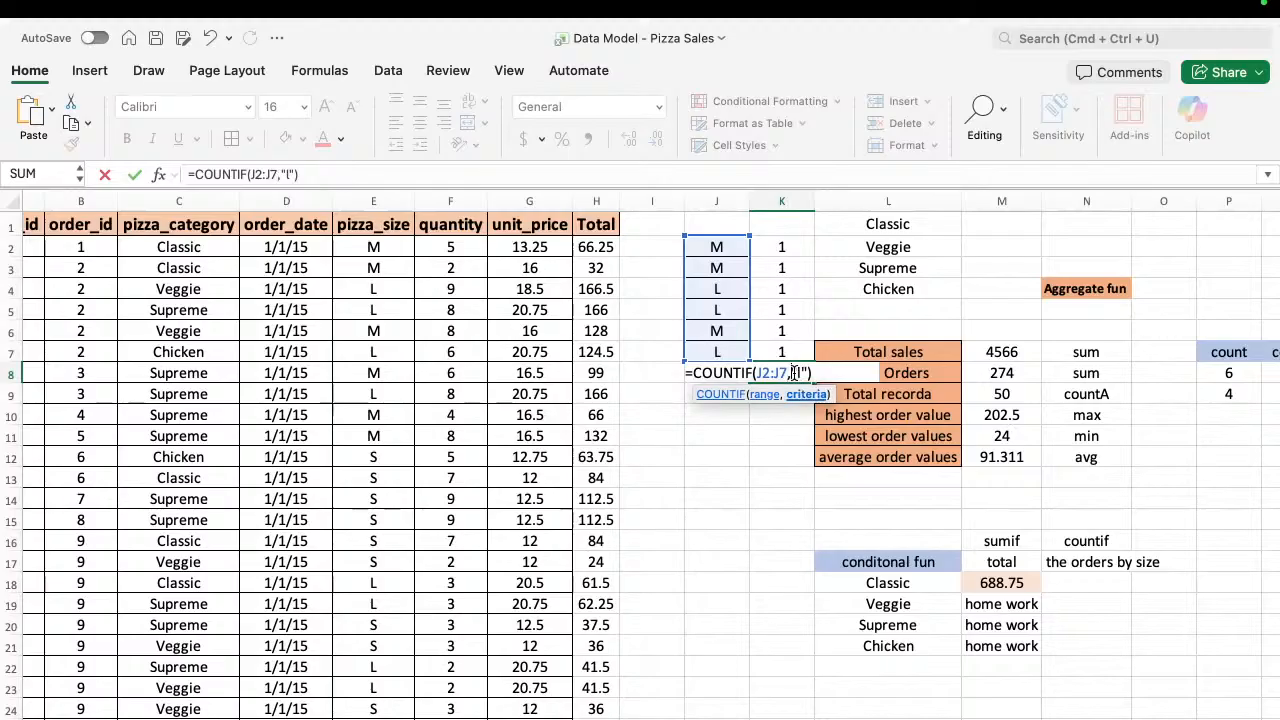
key("Return")
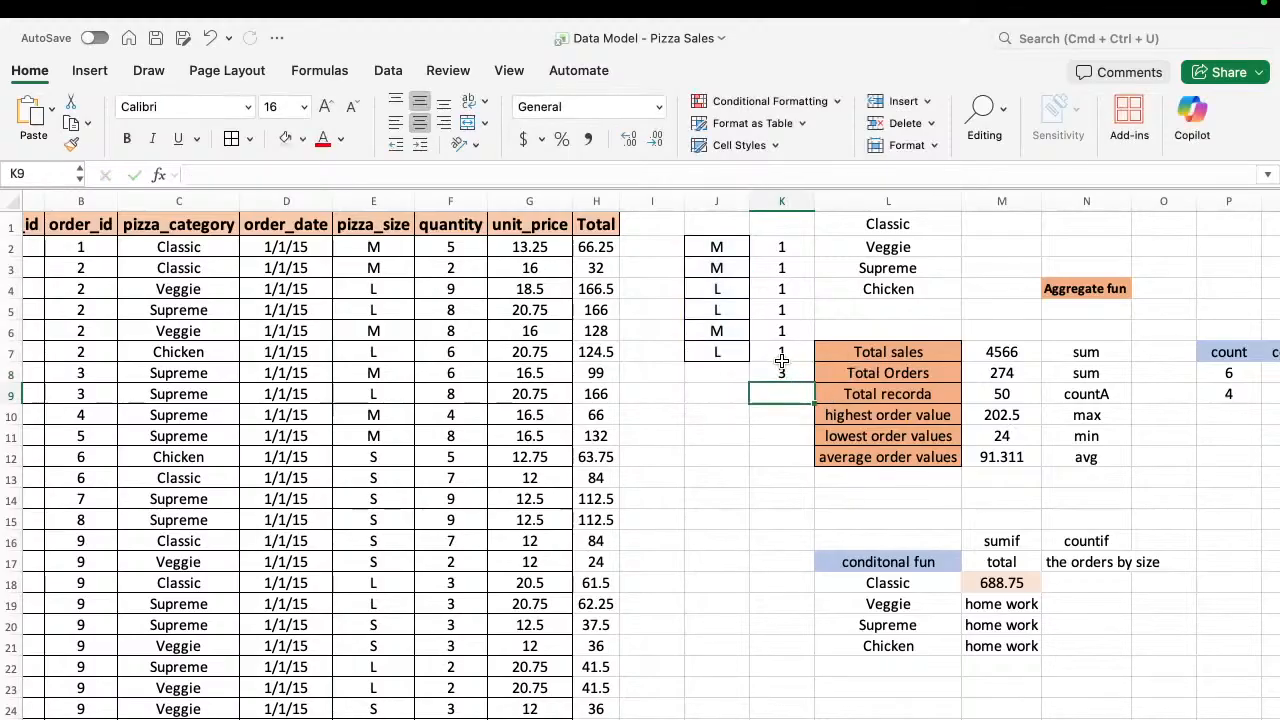
left_click(784, 374)
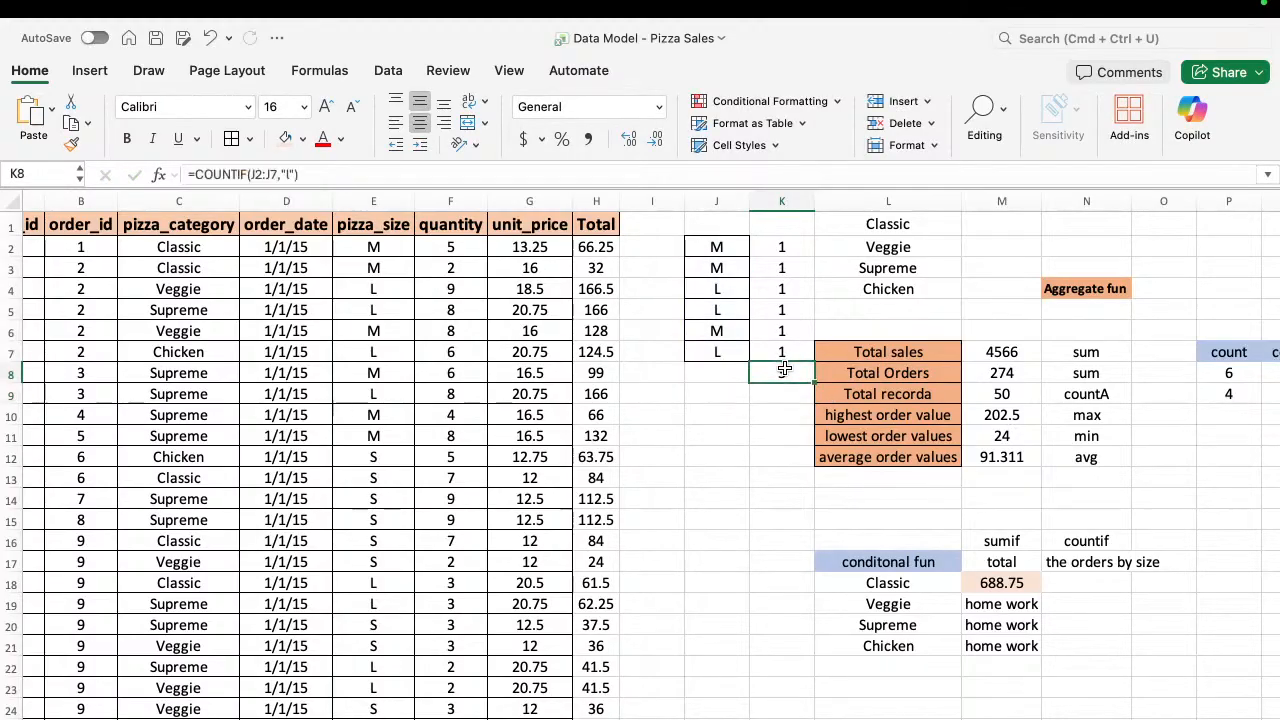
Begin a COUNTIF formula in N18, beside the SUMIF total of the Classic row.
left_click(1079, 580)
type("=coun")
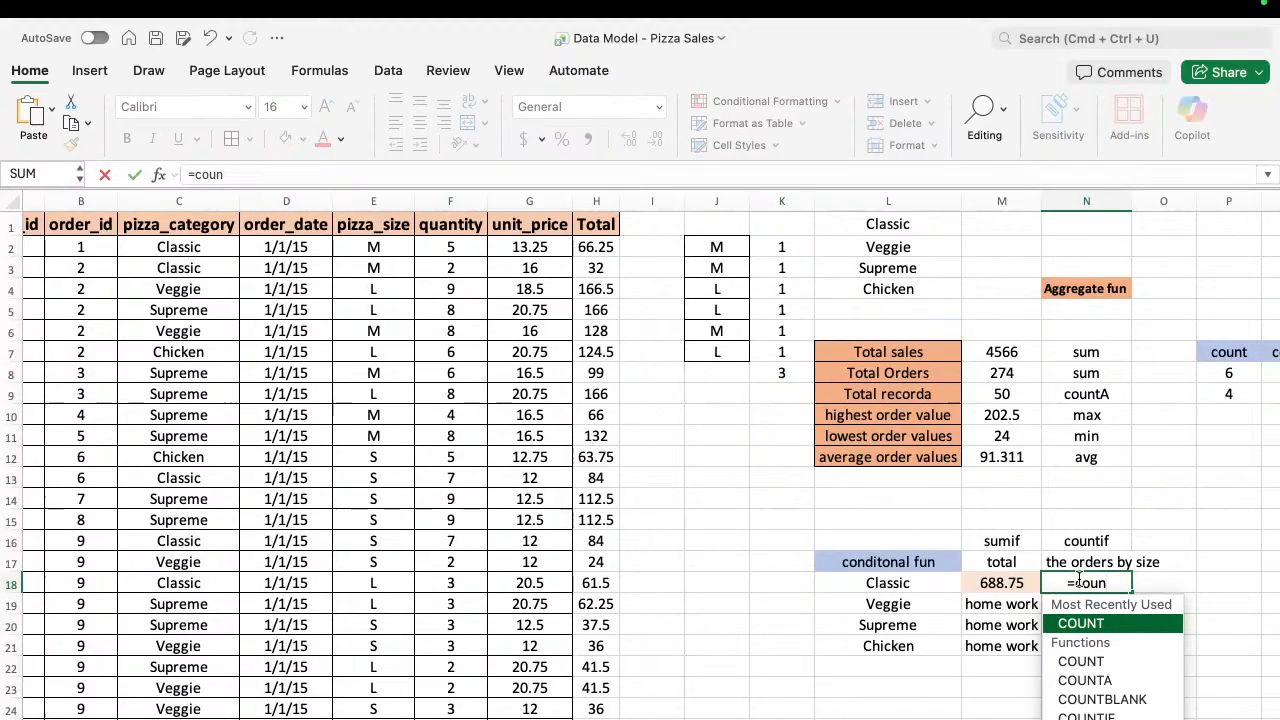
key("Down")
key("Down")
key("Down")
key("Down")
key("Tab")
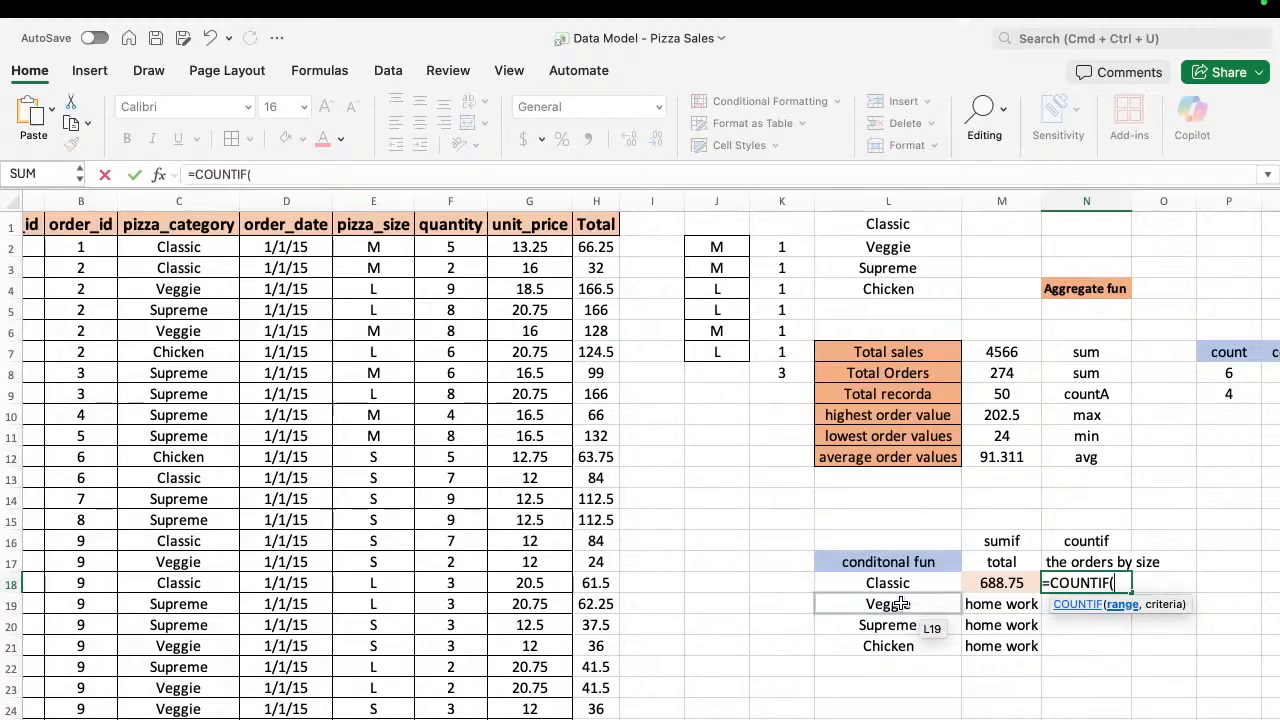
Complete the N18 formula with the pizza_category range C2:C51 and criterion L18, giving =COUNTIF(C2:C51,L18).
left_click(165, 240)
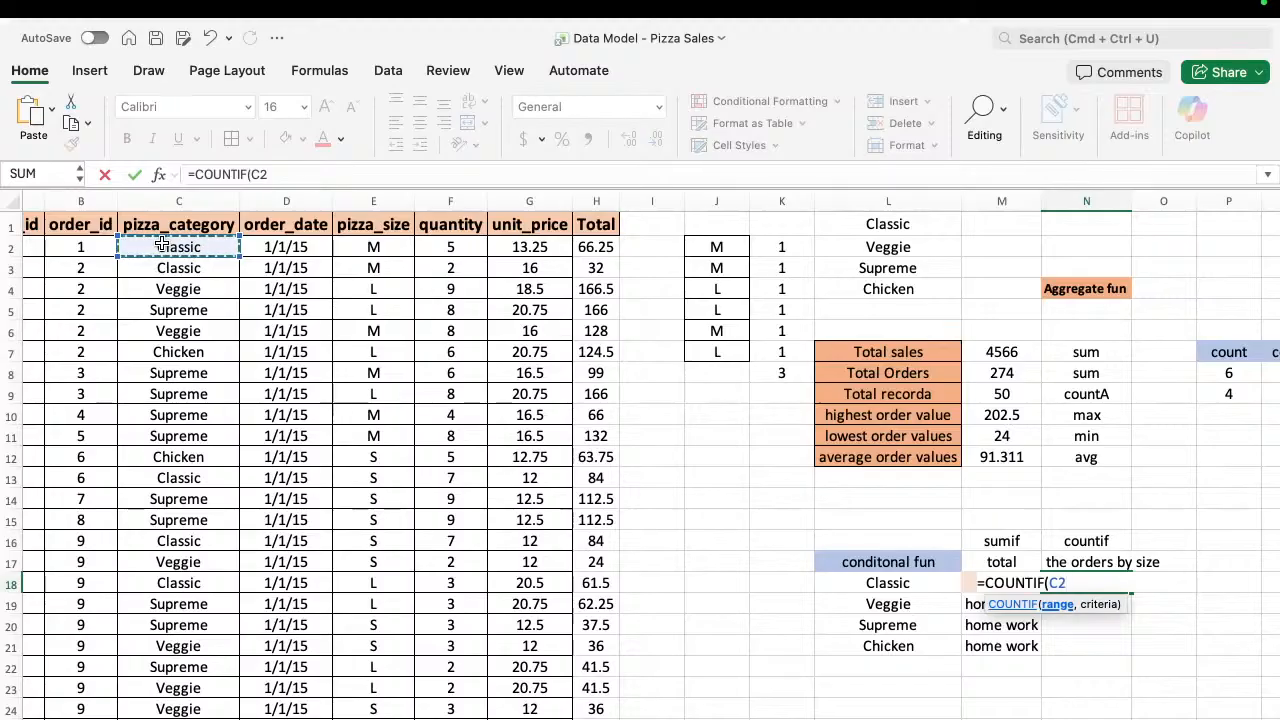
key("super+shift+Down")
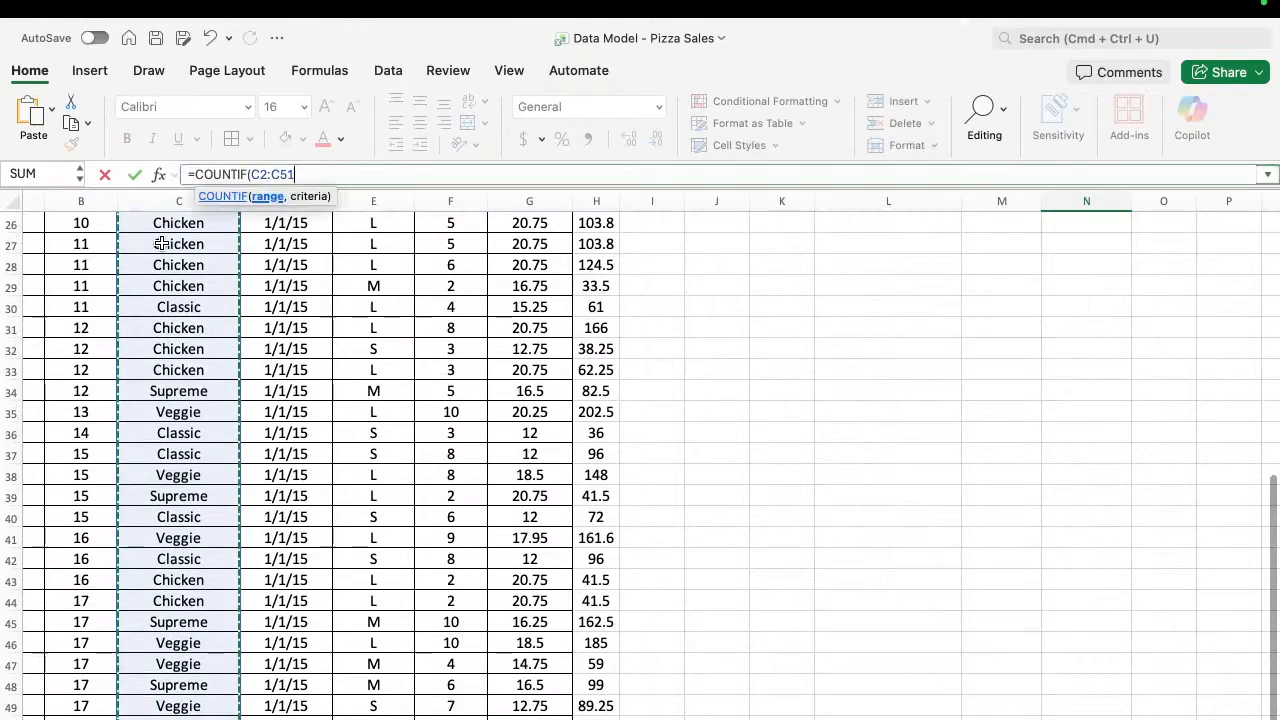
type(",")
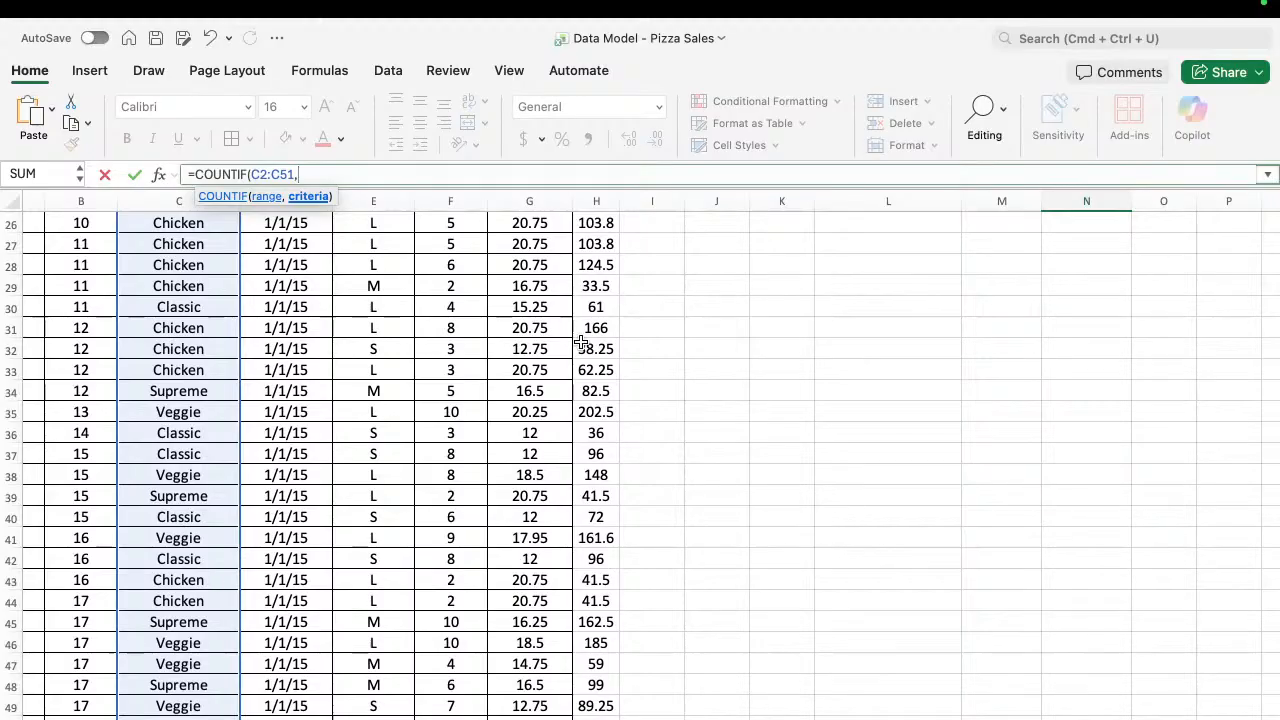
scroll(690, 377, "up", 8)
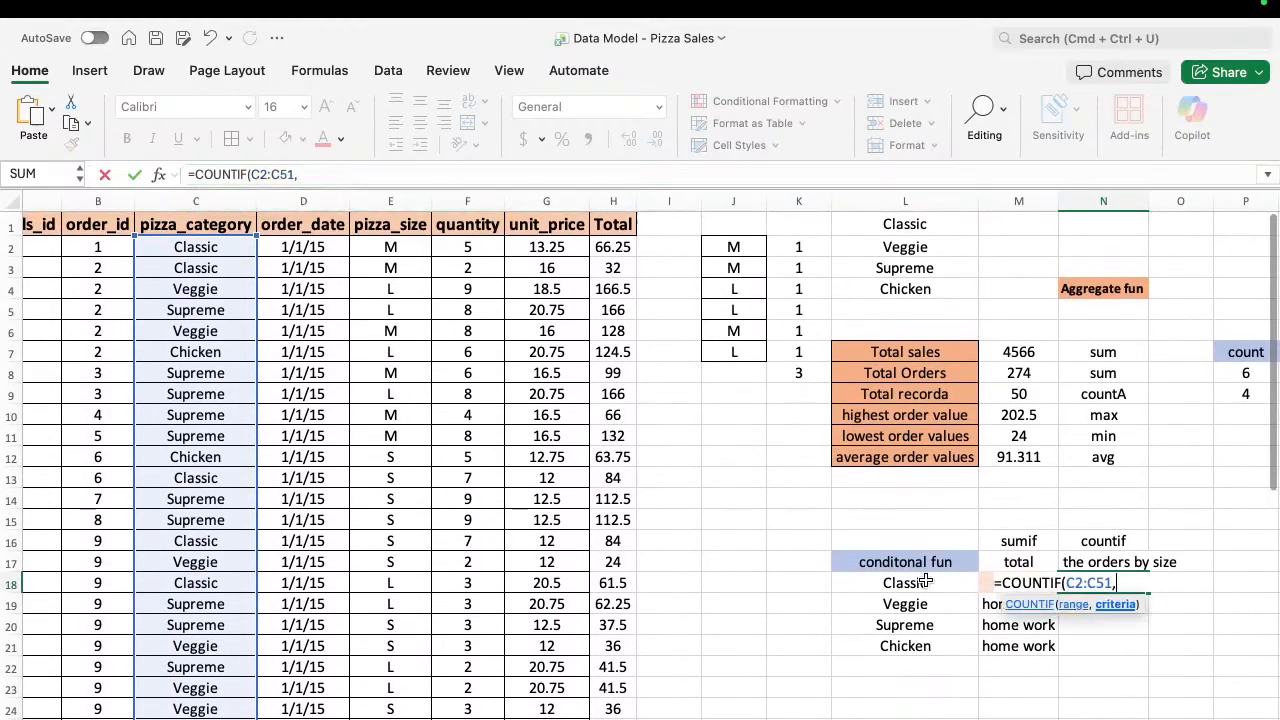
left_click(904, 582)
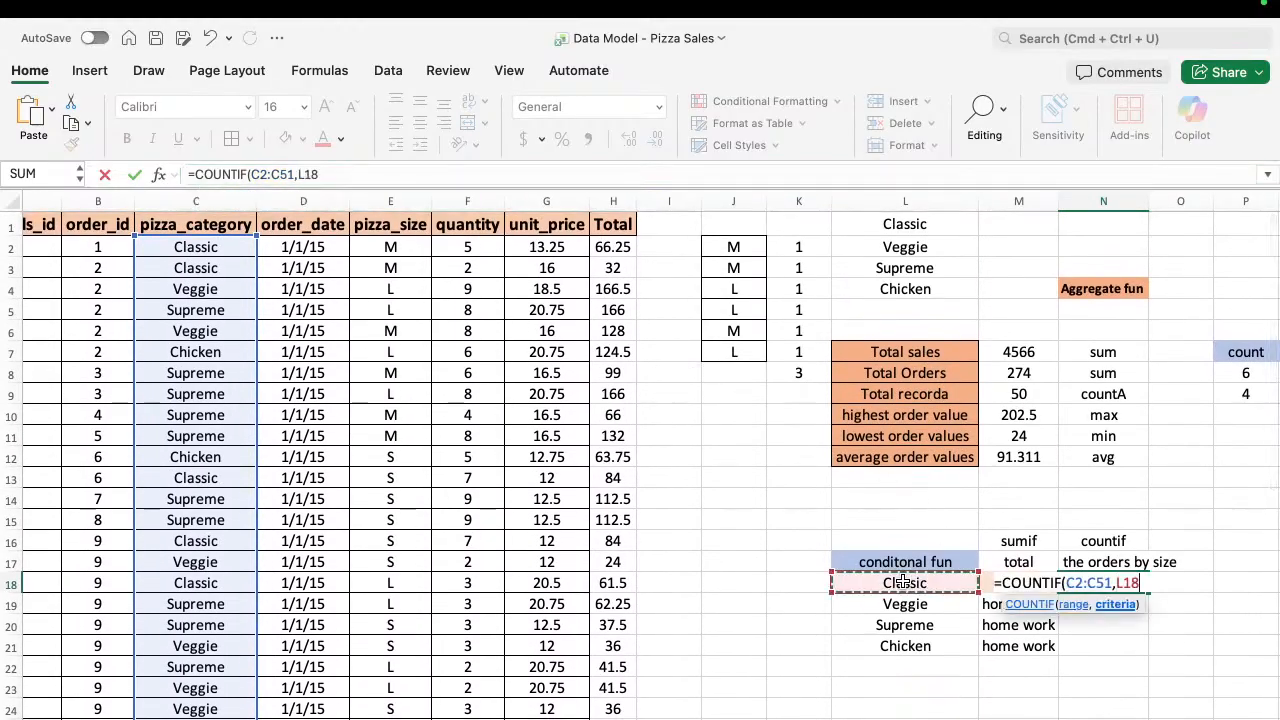
type(")")
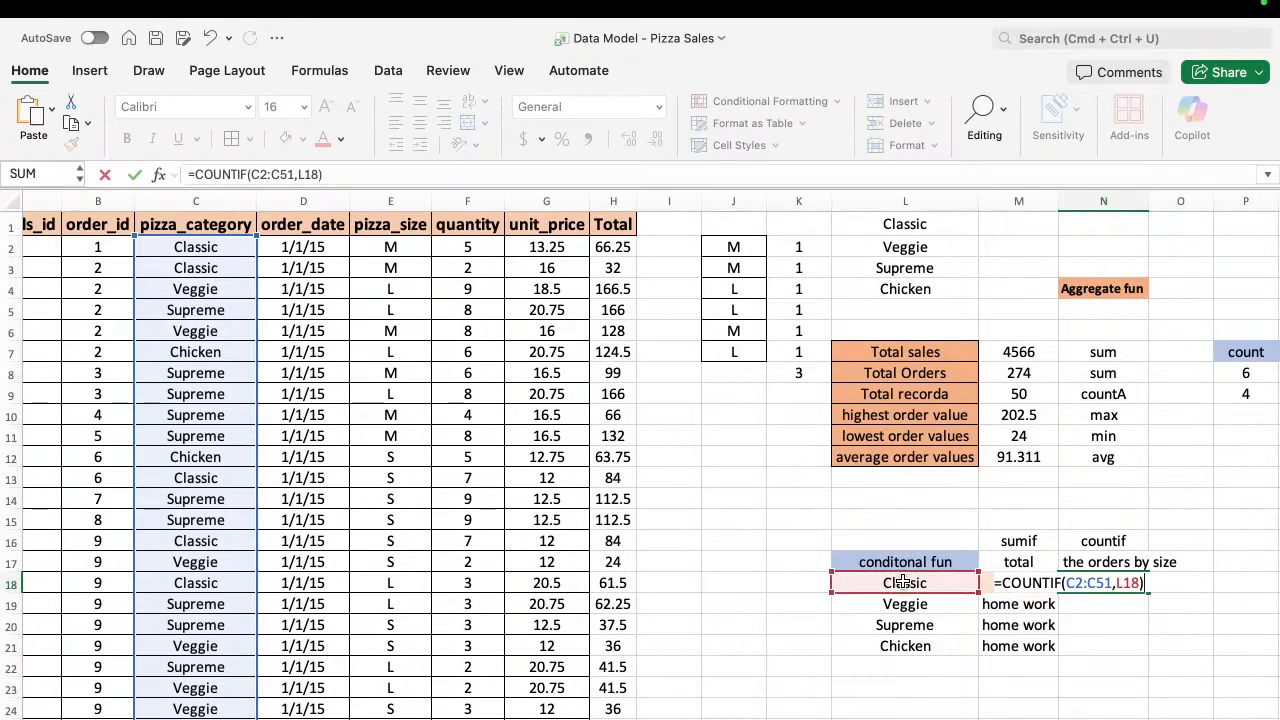
key("Return")
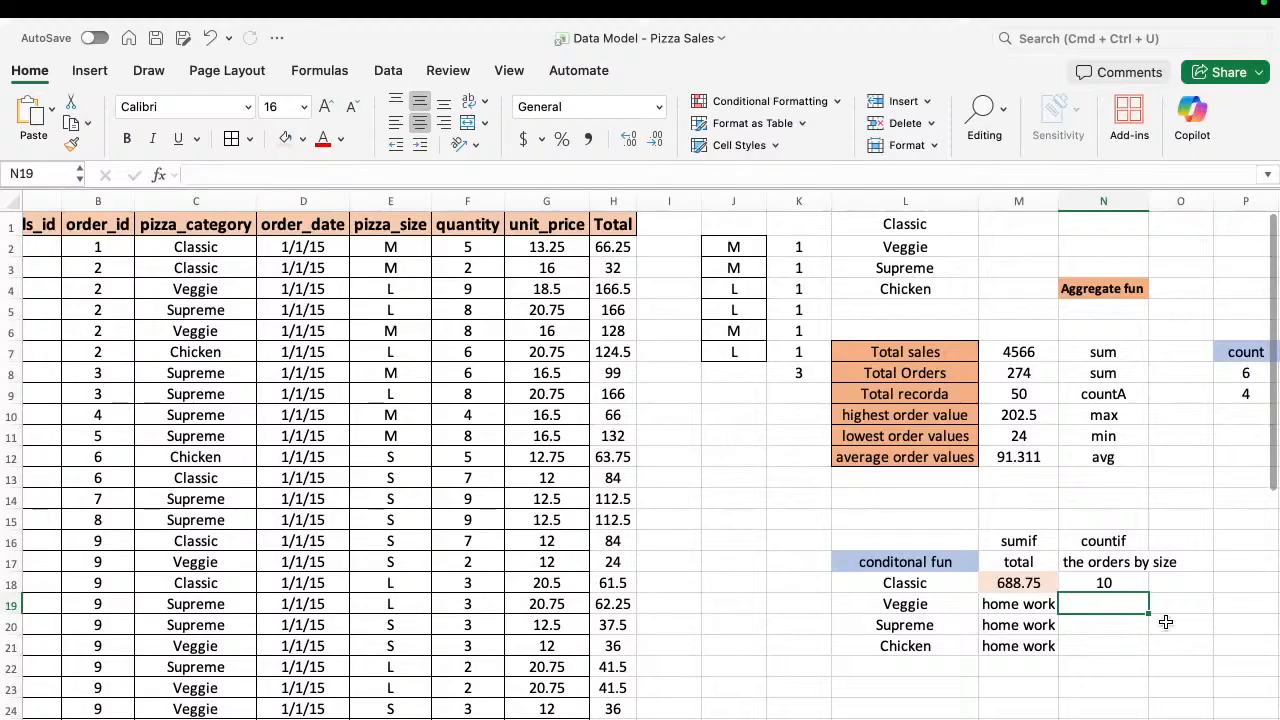
left_click(1110, 583)
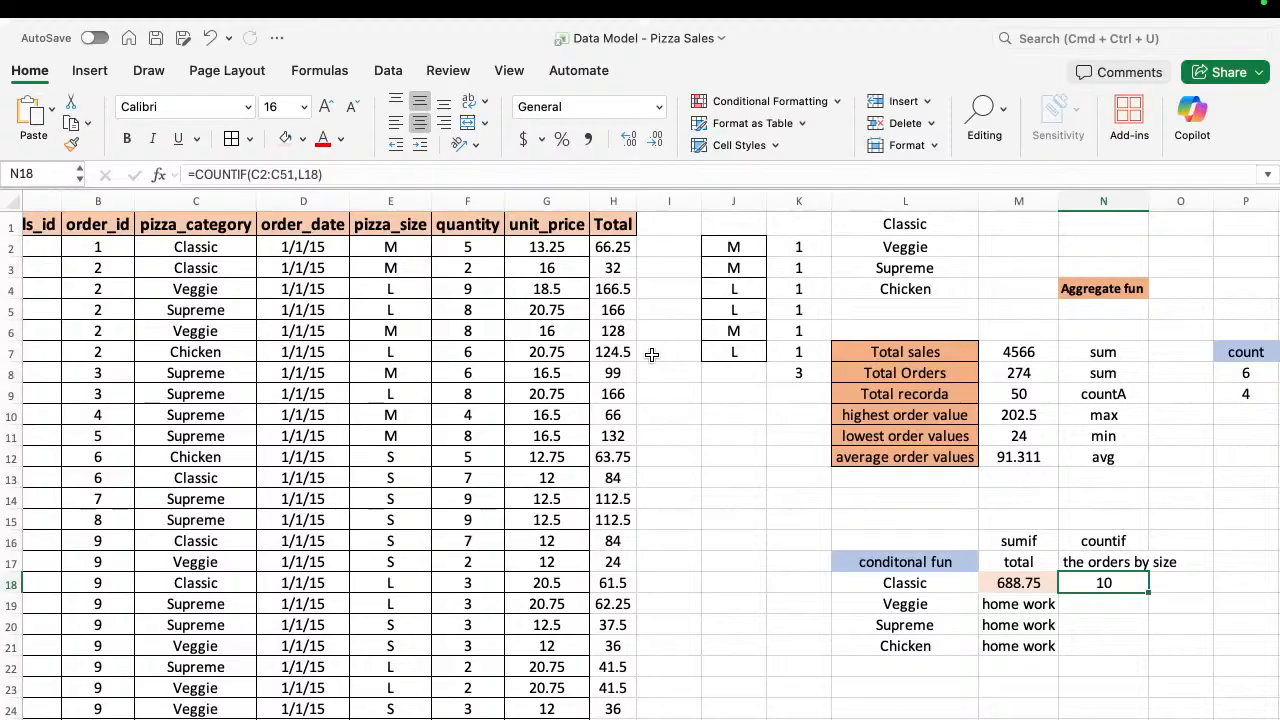
left_click(918, 586)
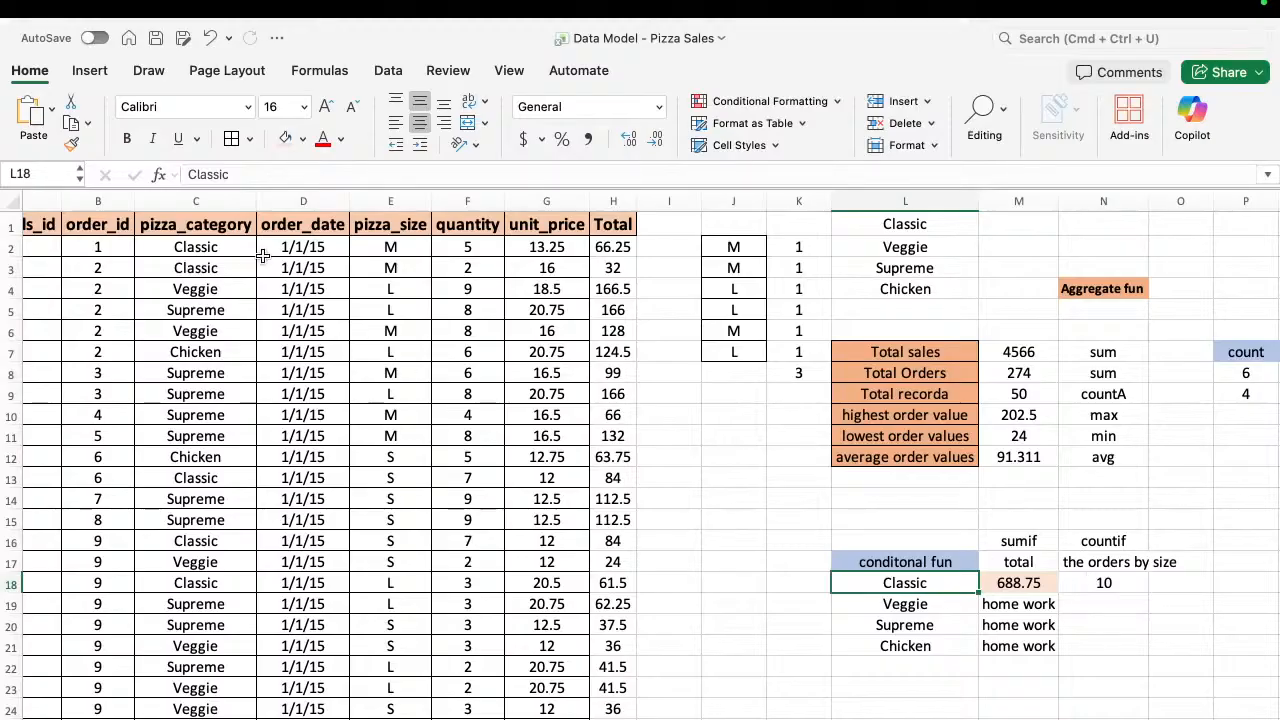
left_click(222, 225)
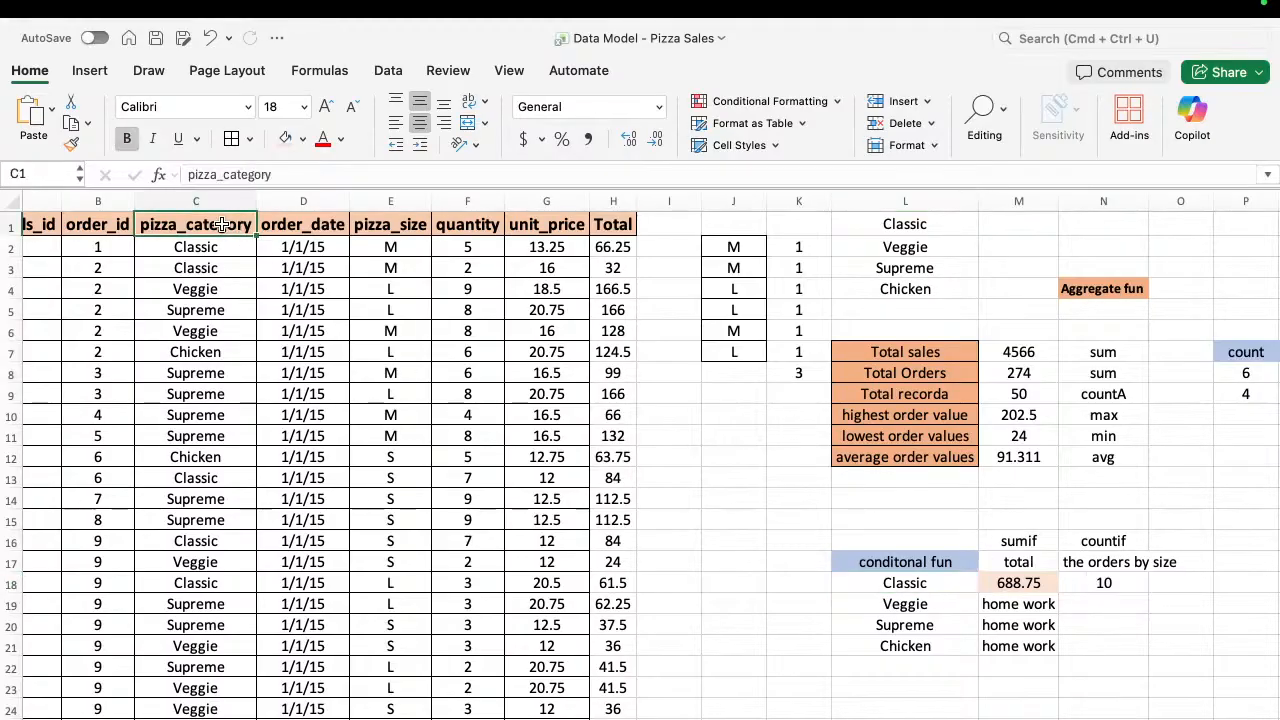
type("ff")
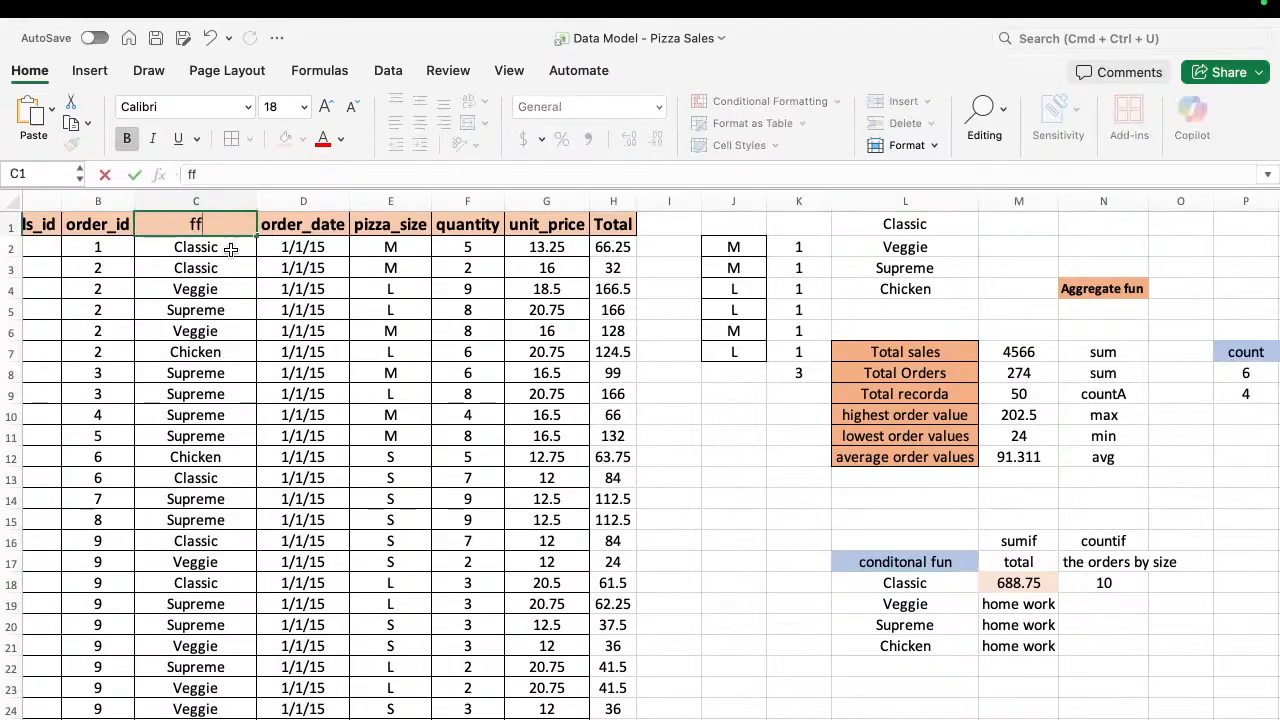
key("Escape")
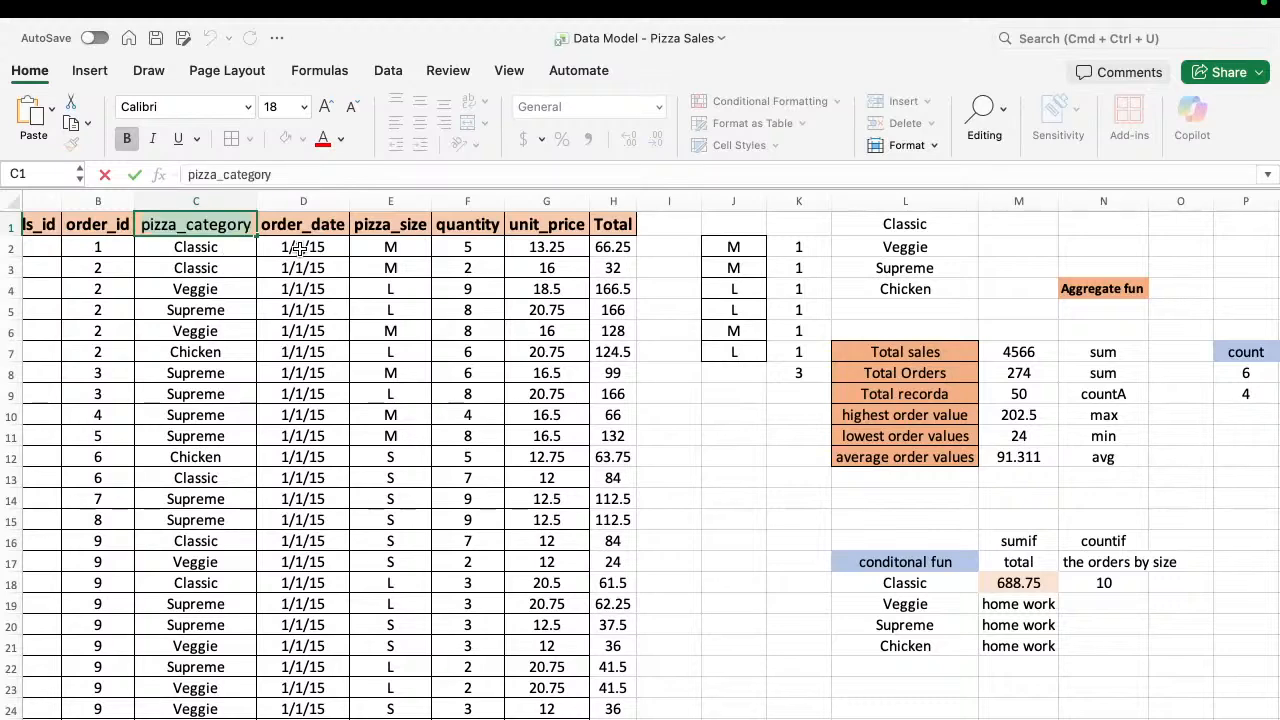
left_click(292, 284)
right_click(206, 228)
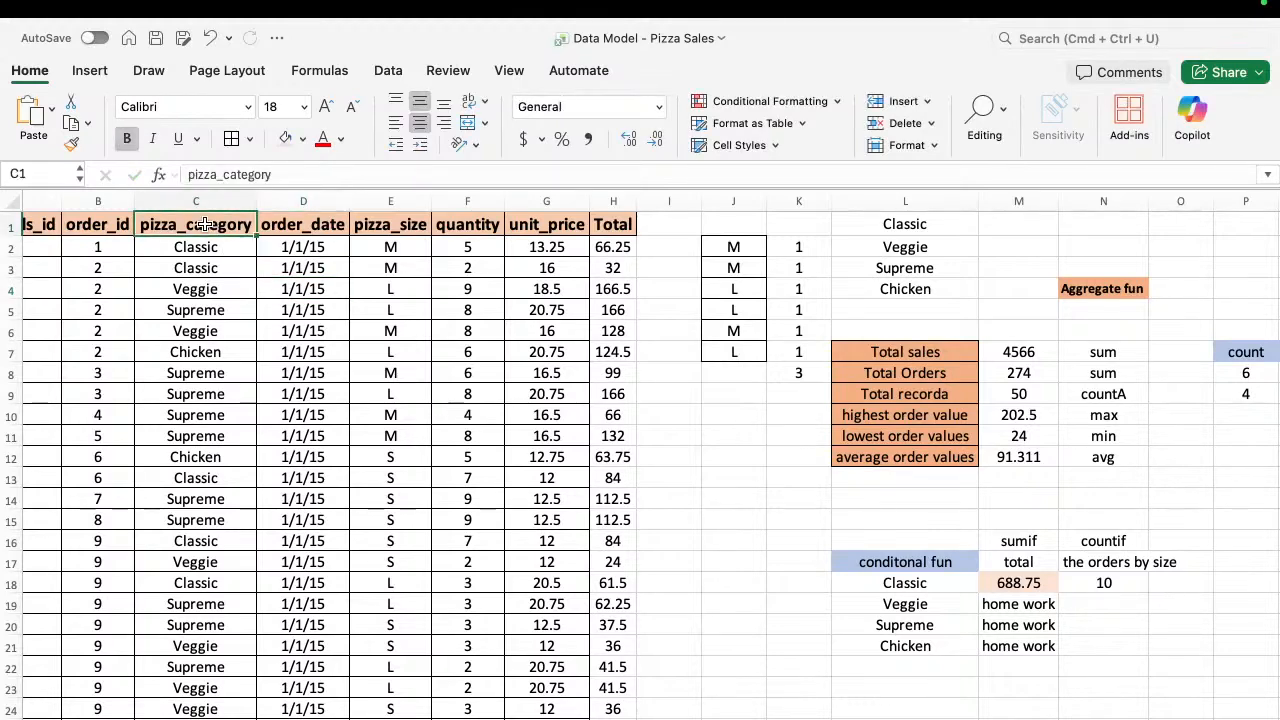
mouse_move(405, 422)
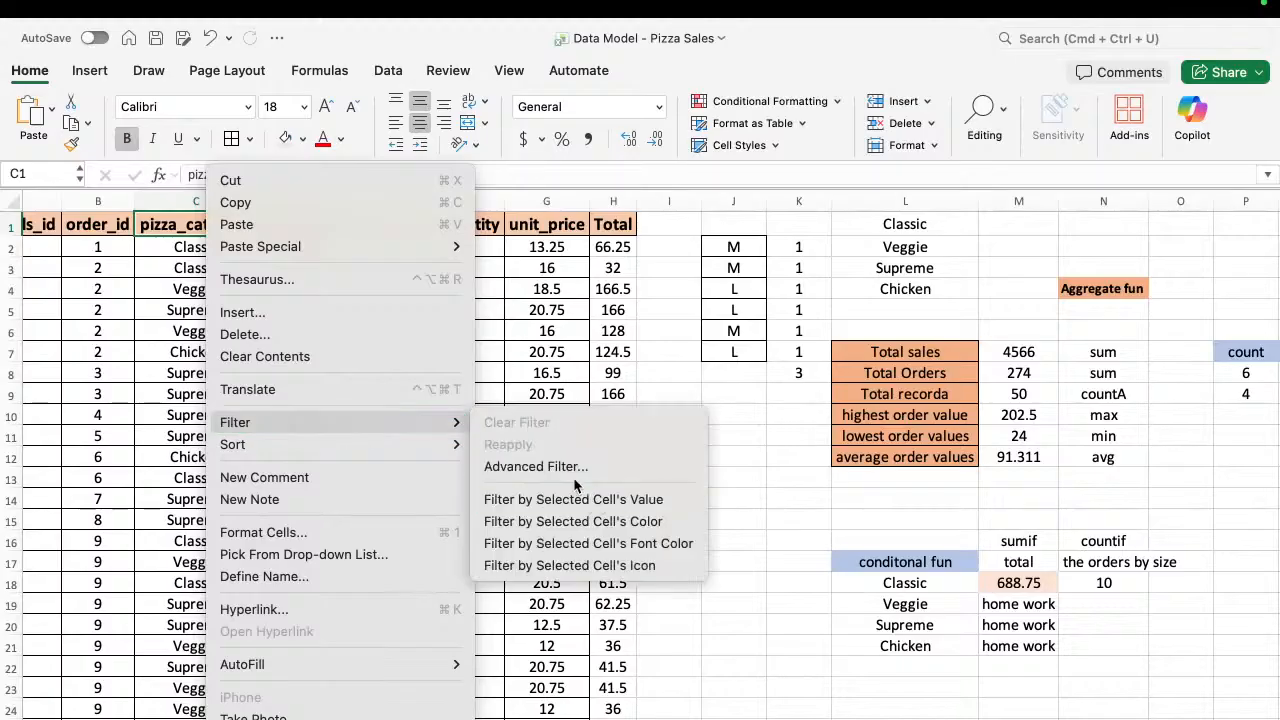
left_click(521, 467)
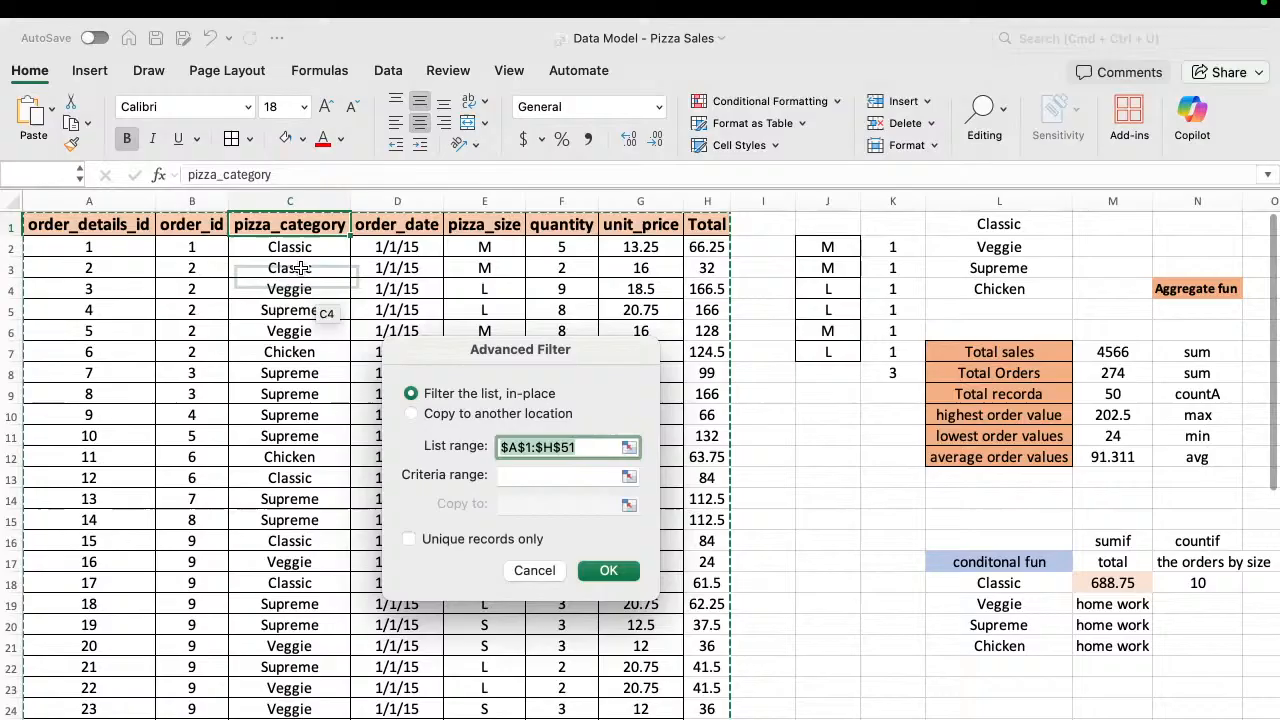
left_click(534, 570)
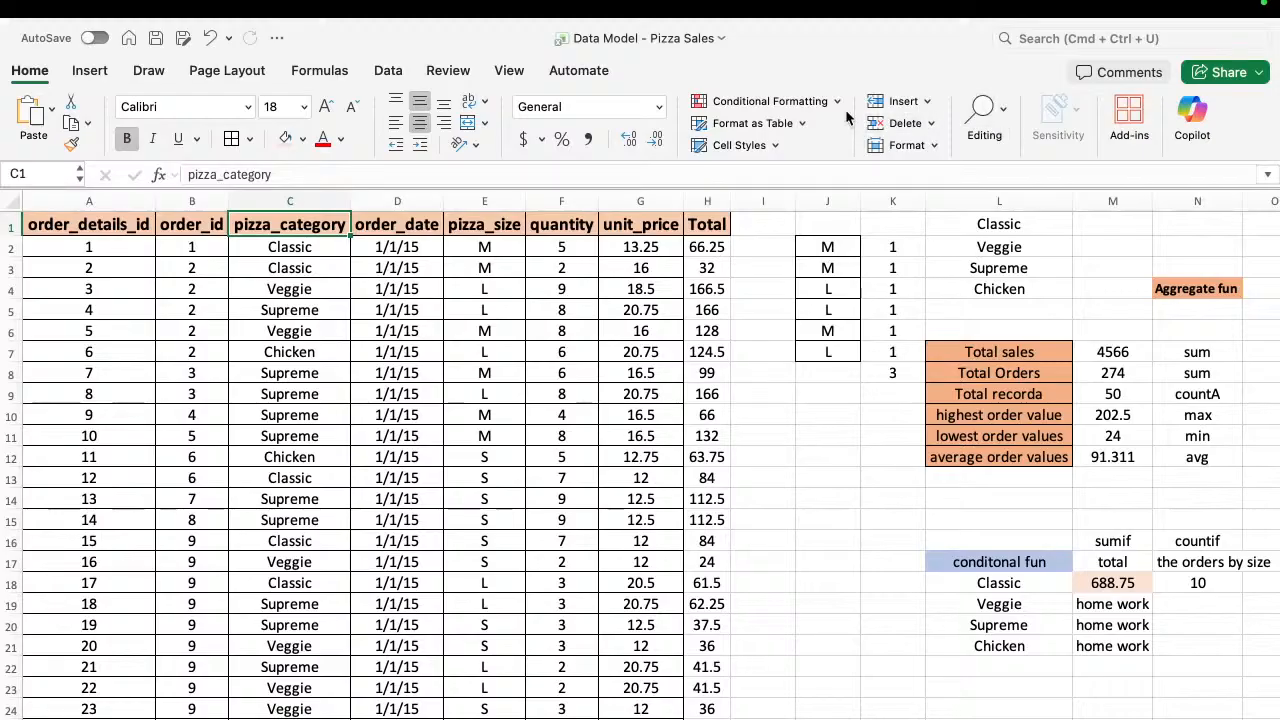
Turn on filtering for the header row of the pizza sales table.
left_click(985, 115)
left_click(1003, 172)
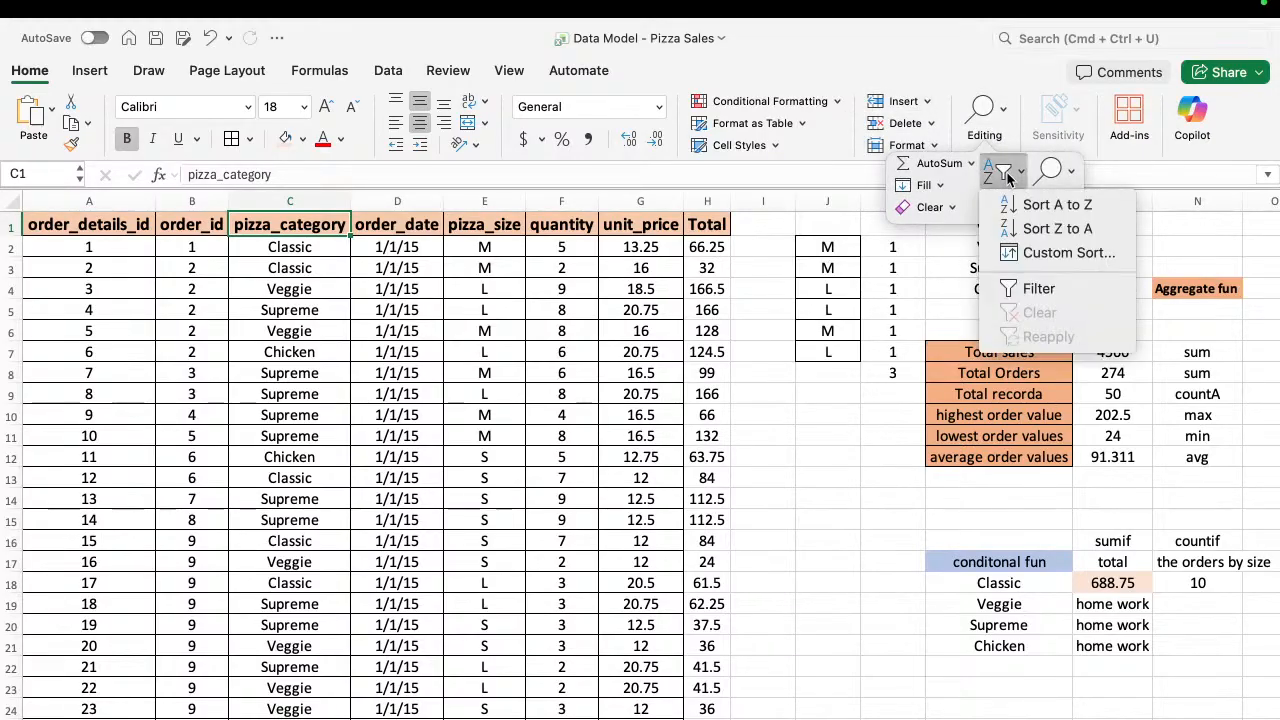
left_click(1041, 290)
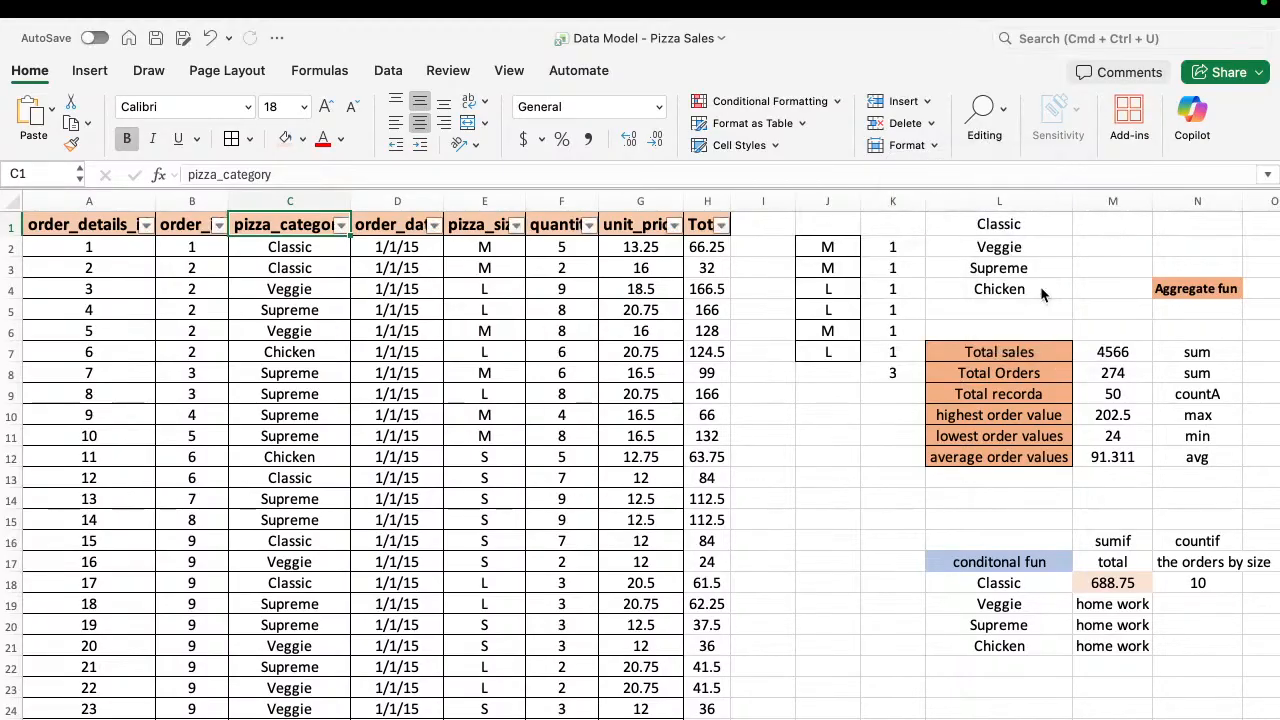
Filter the pizza_category column to show only Classic rows, and clear that filter again.
left_click(341, 226)
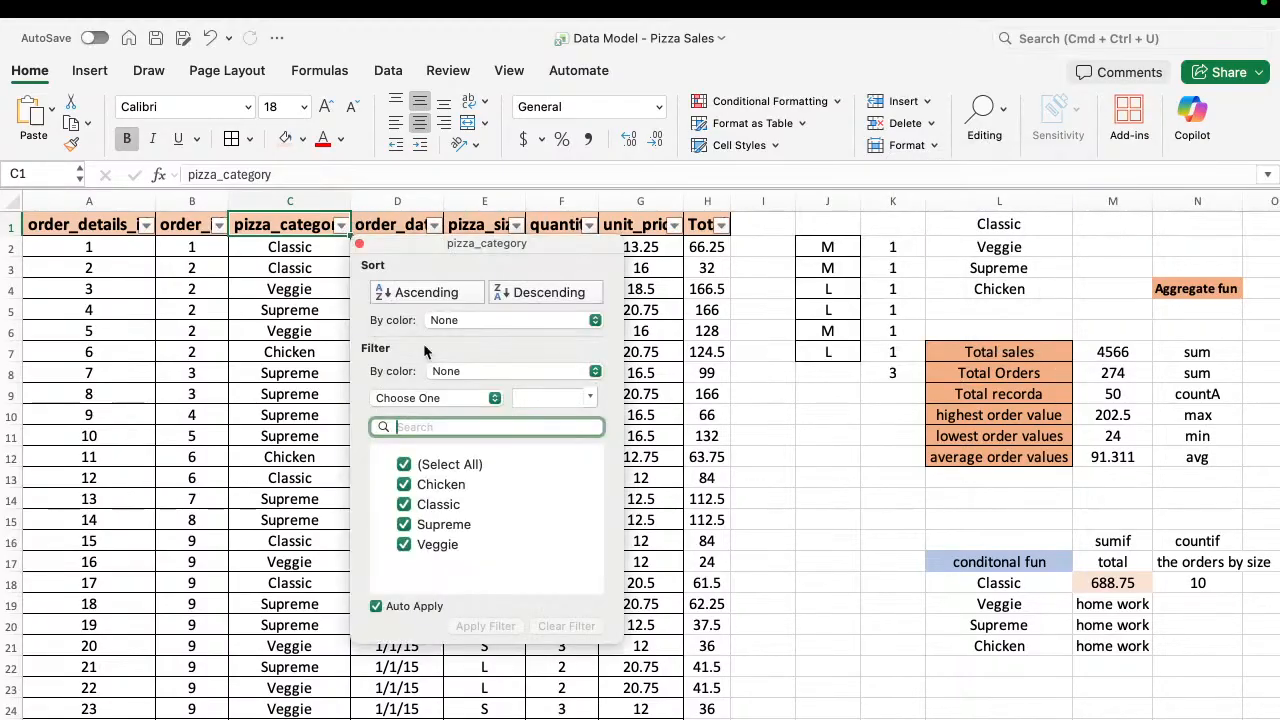
left_click(405, 466)
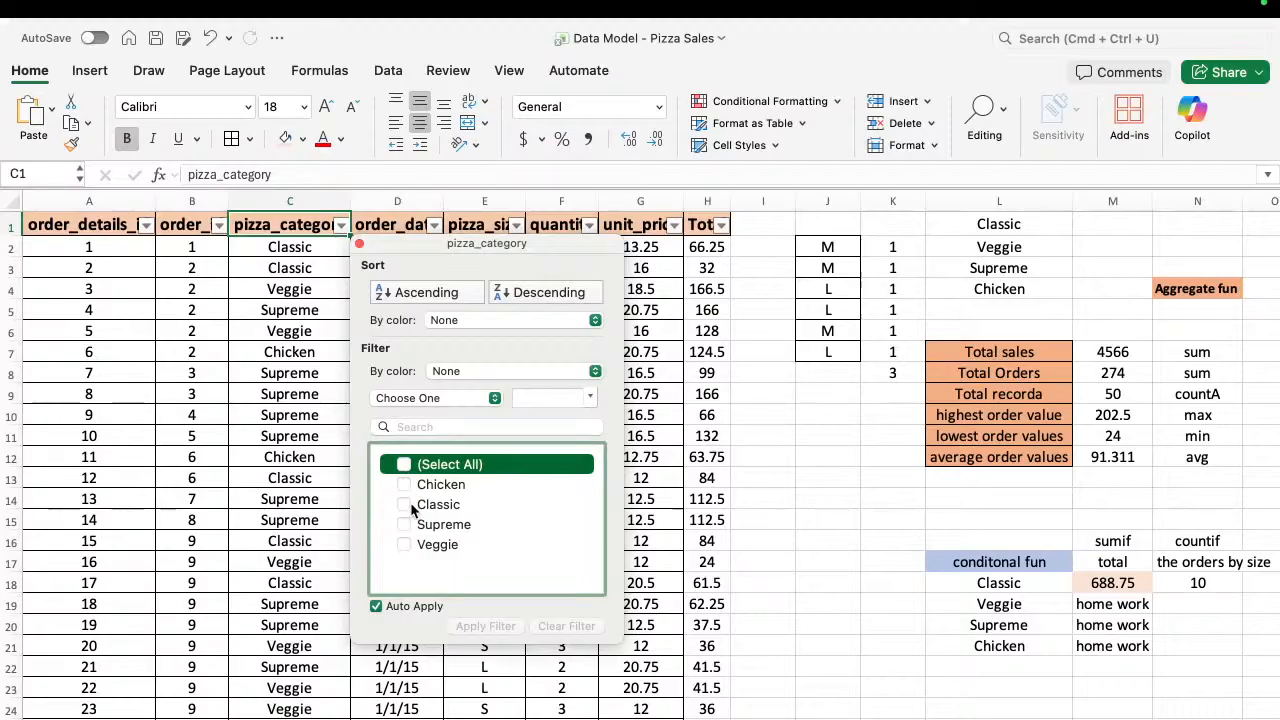
left_click(406, 505)
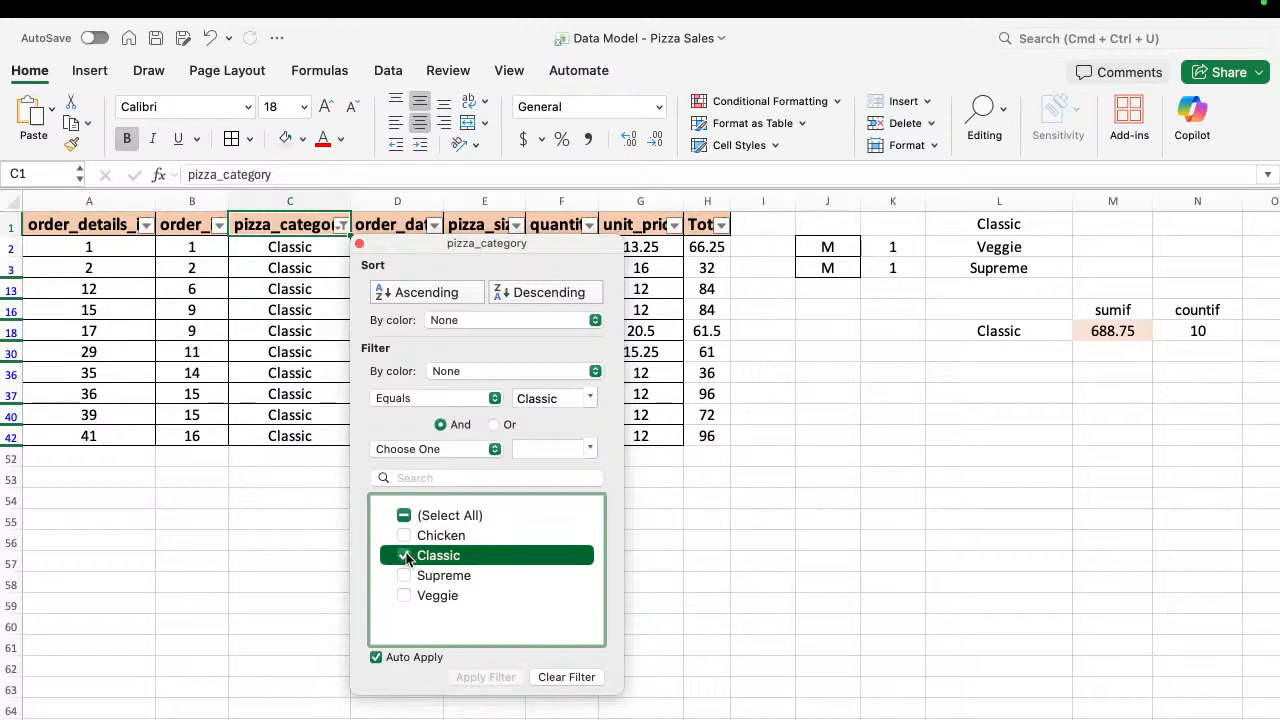
left_click(404, 556)
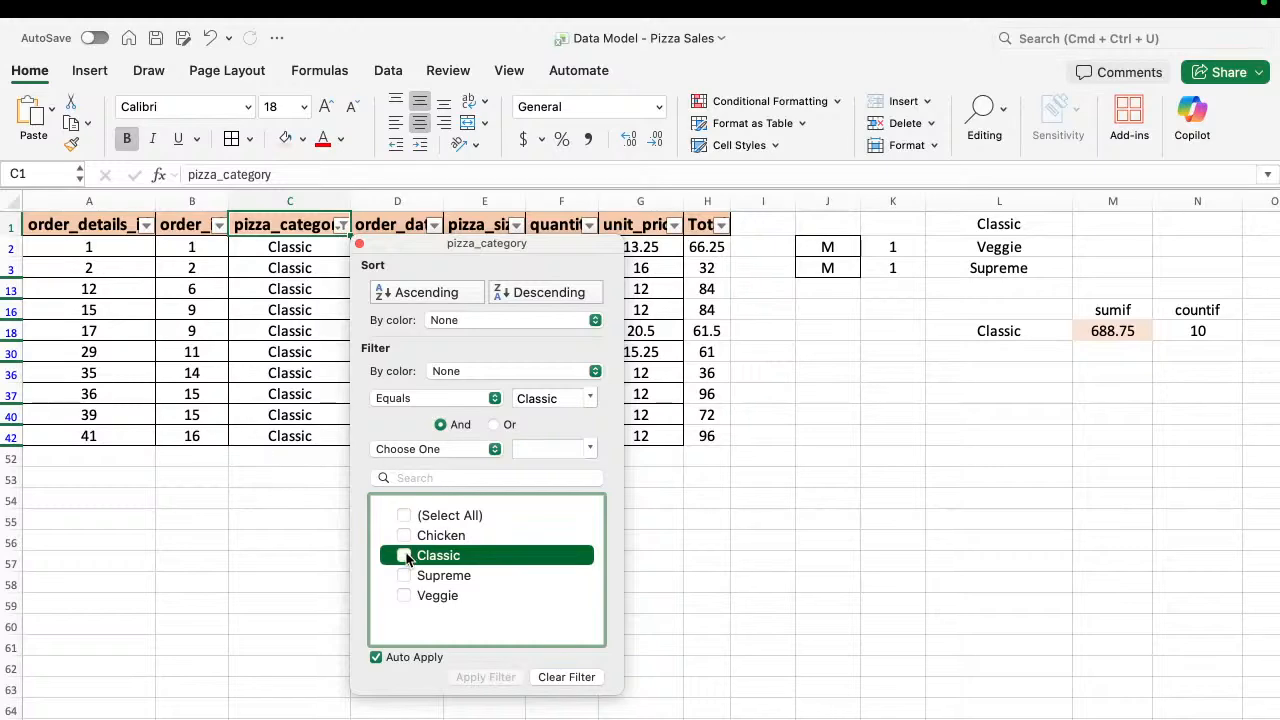
left_click(568, 677)
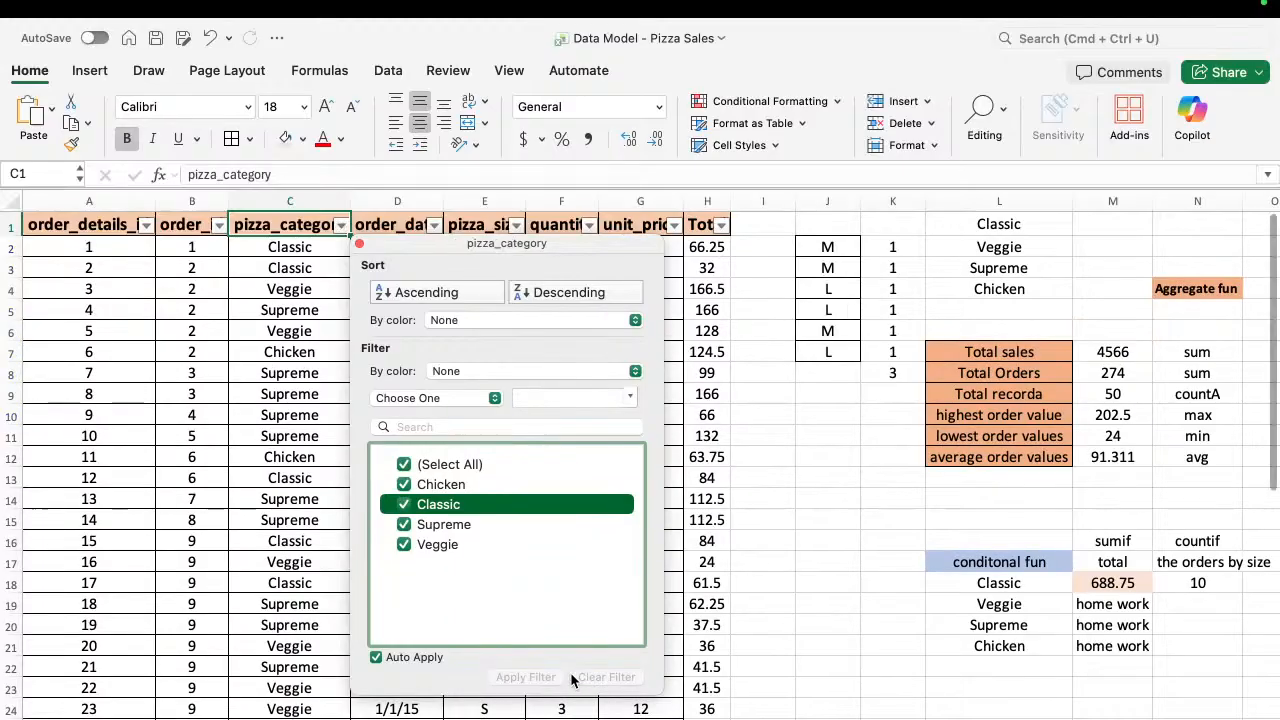
Fill the "home work" placeholders from M19:M21 across into N19:N21 for the Veggie, Supreme and Chicken rows.
left_click(815, 460)
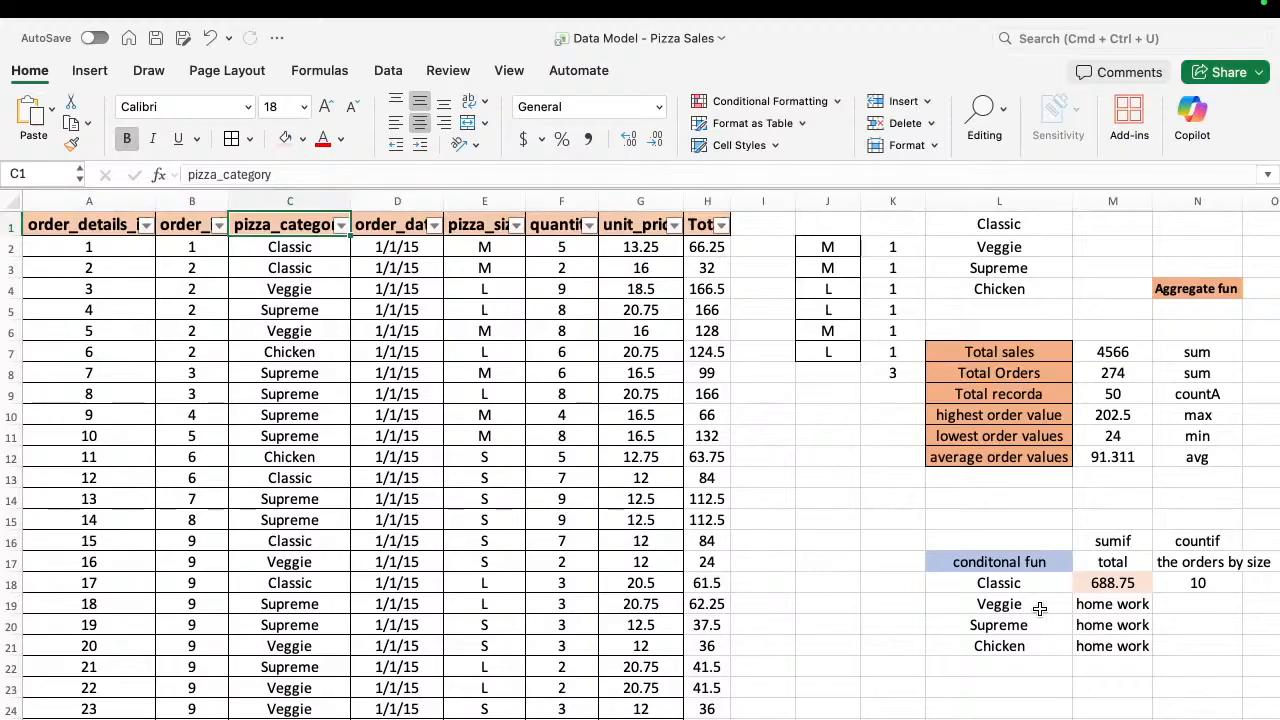
left_click(1114, 605)
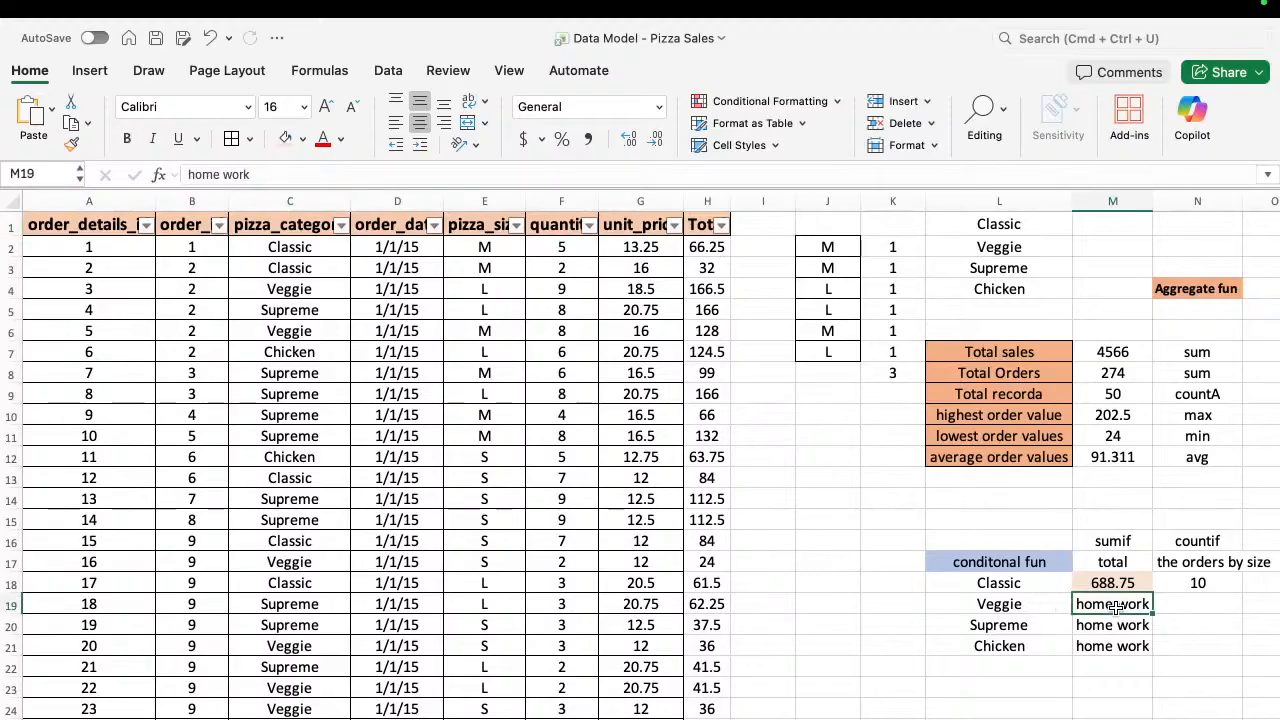
key("shift+Down")
key("shift+Down")
key("shift+Right")
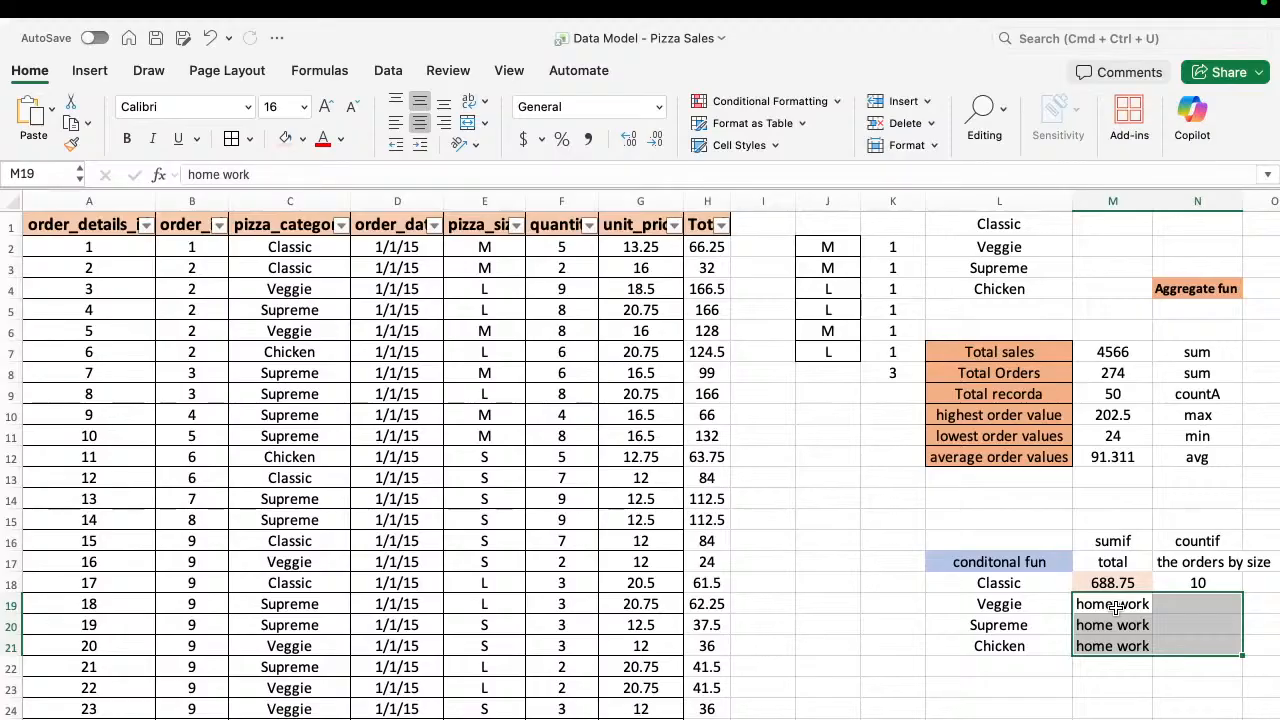
key("super+r")
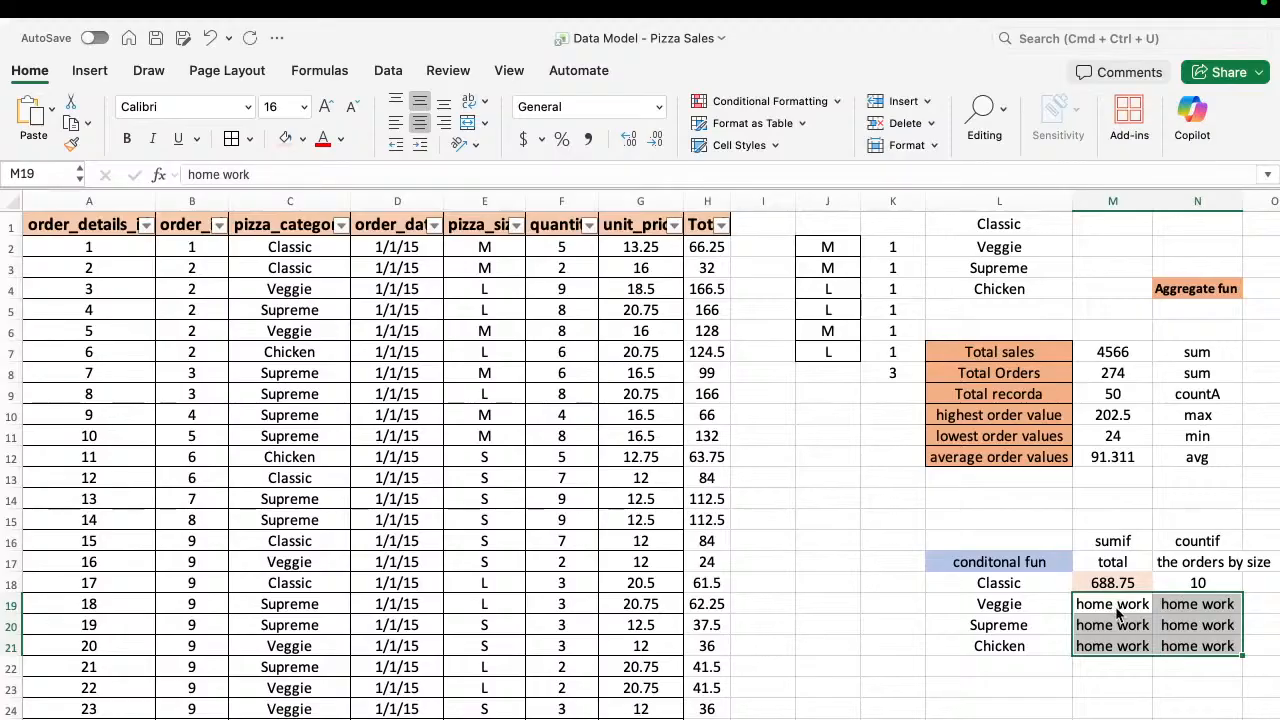
left_click(1246, 606)
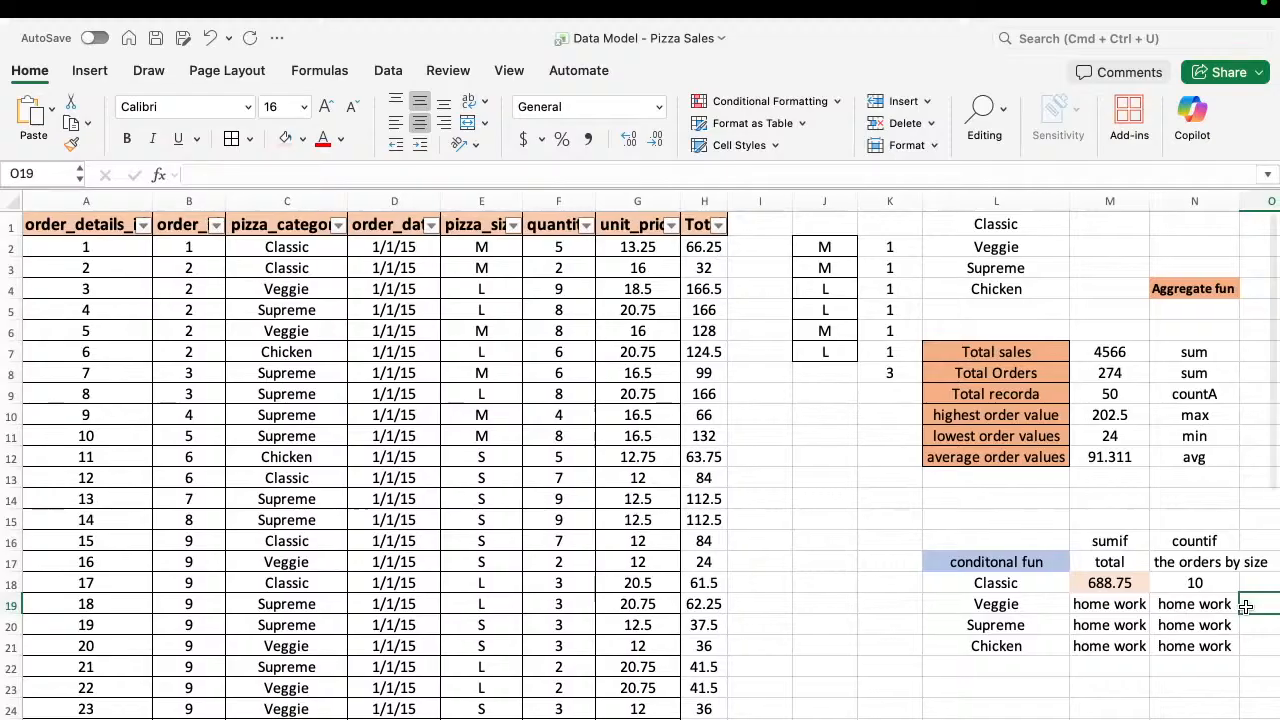
Enter the heading "agfif" in O16 and the label "avg sales for cat" in O17, beside the countif column.
scroll(1245, 606, "right", 2)
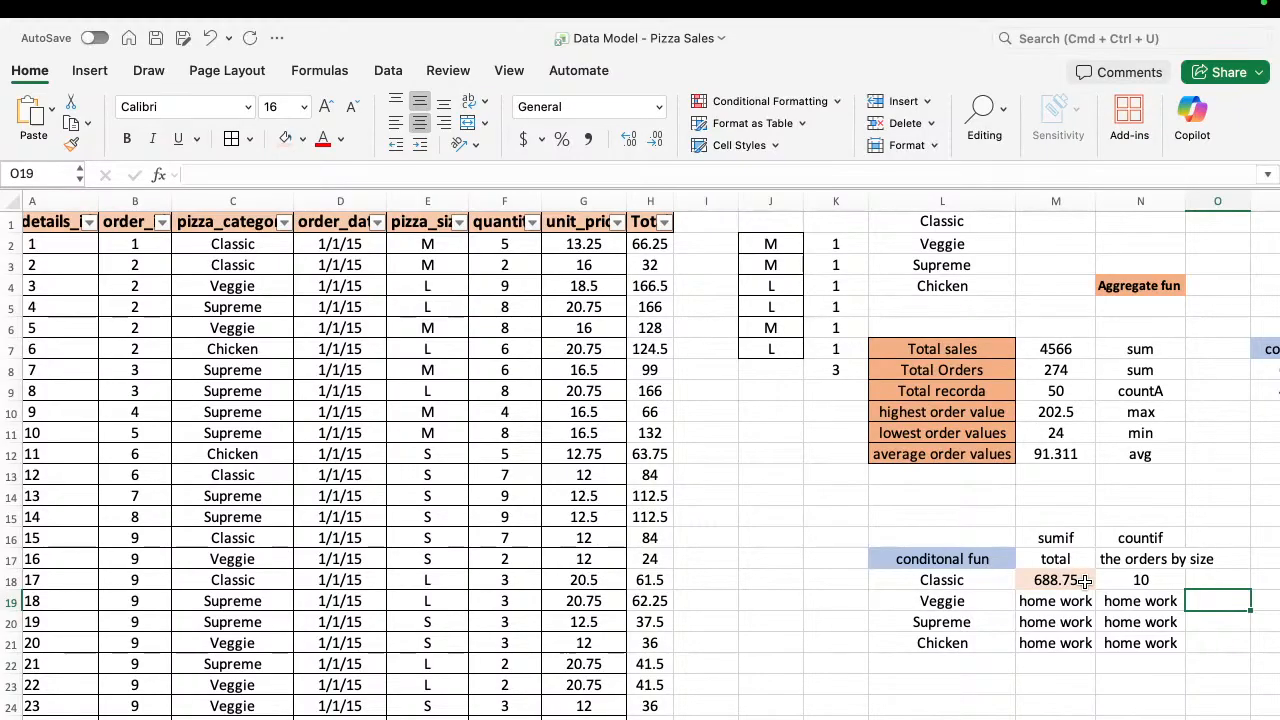
left_click(1222, 538)
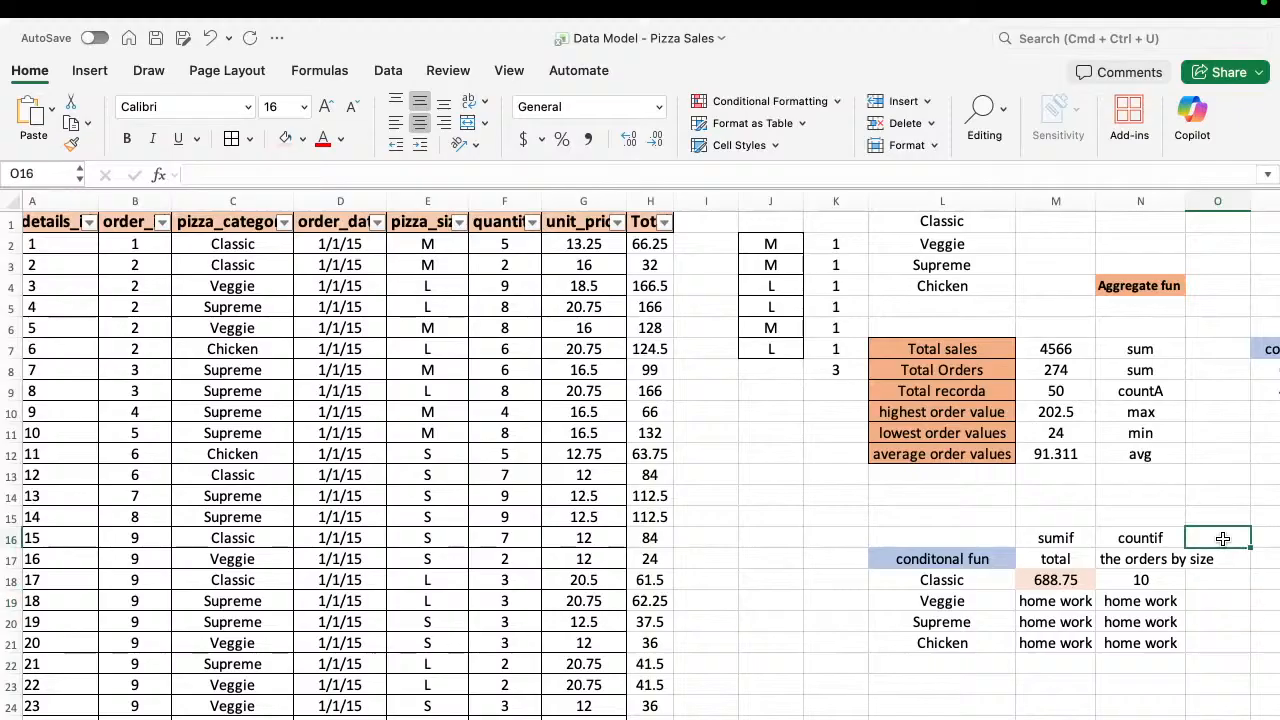
type("ag")
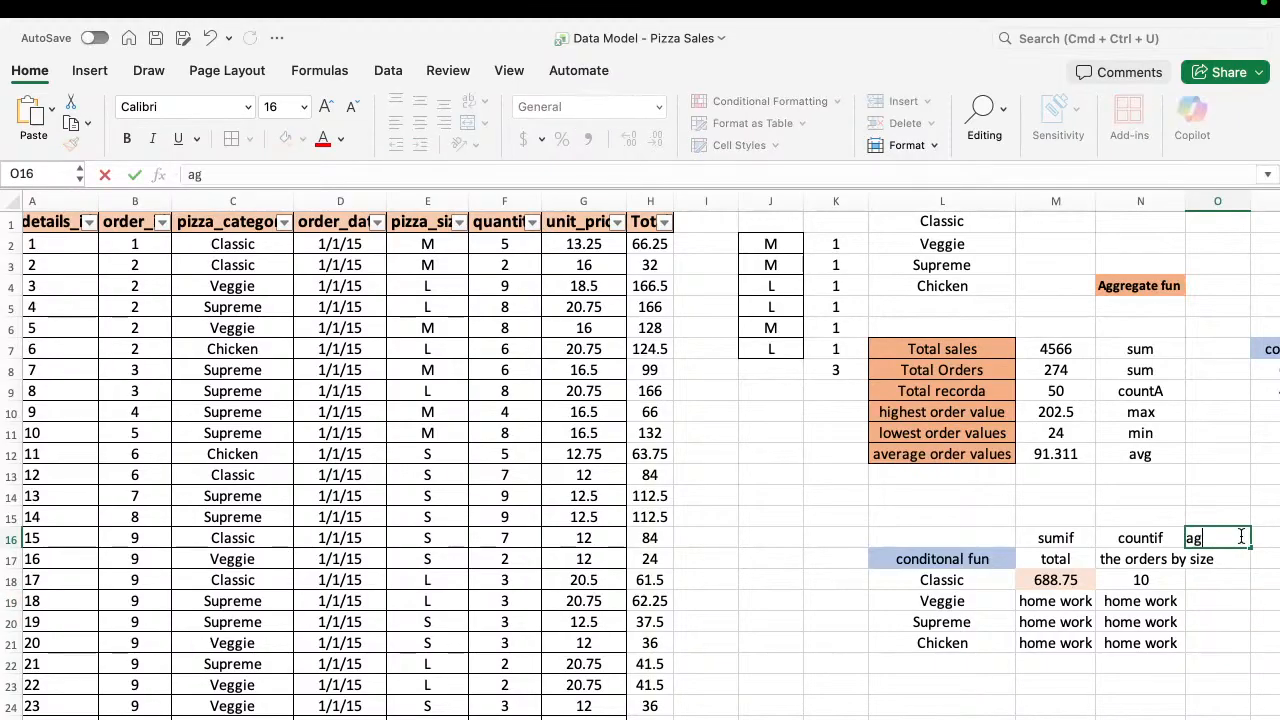
type("fif")
key("Return")
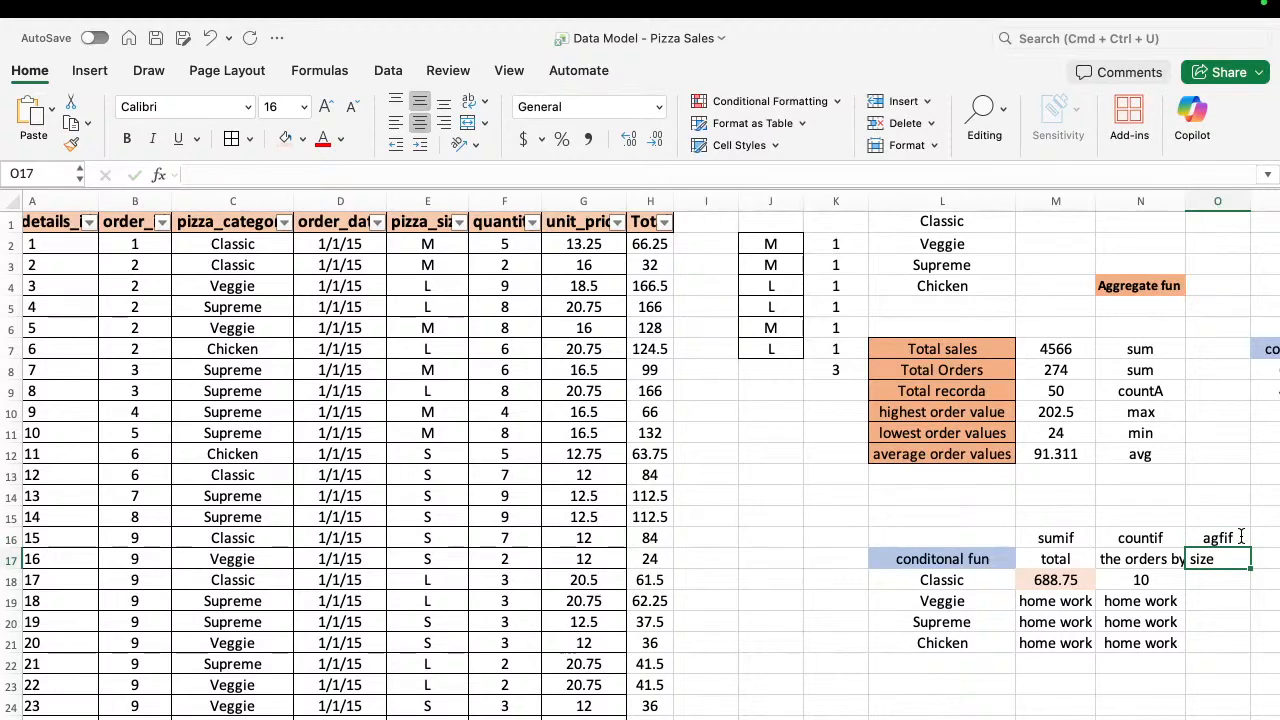
type("avg sales")
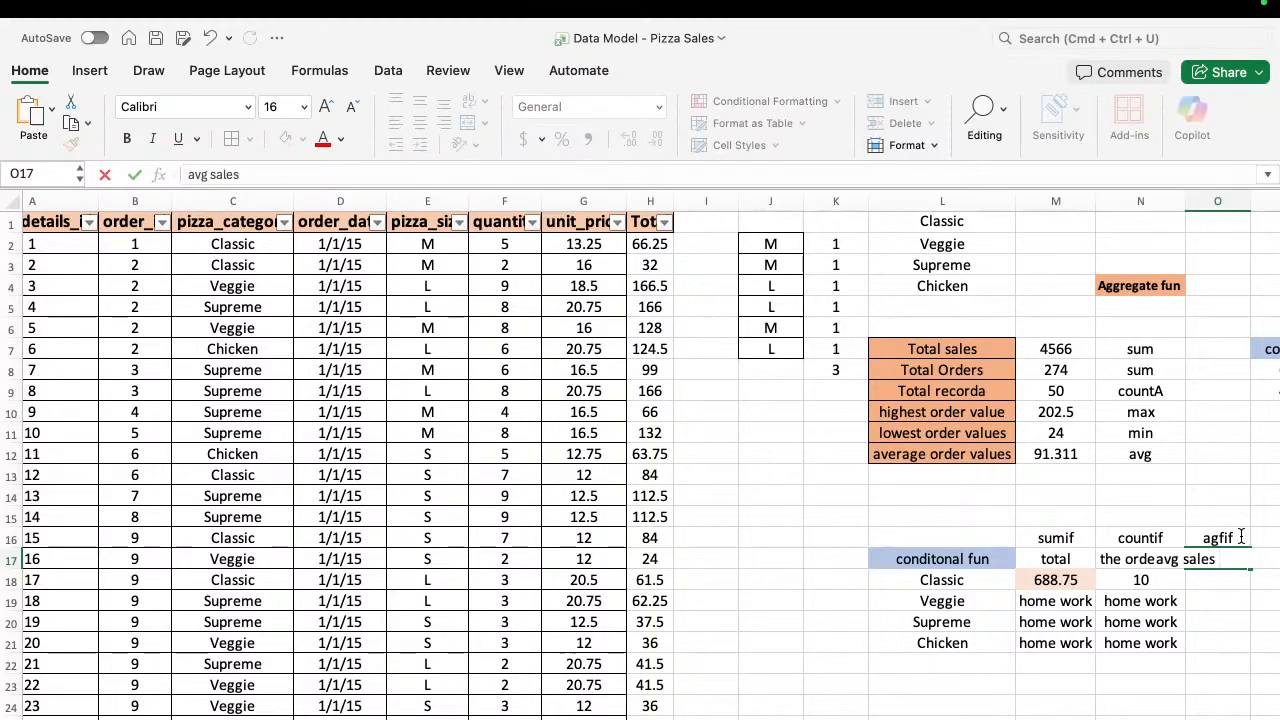
type(" for cat")
key("Return")
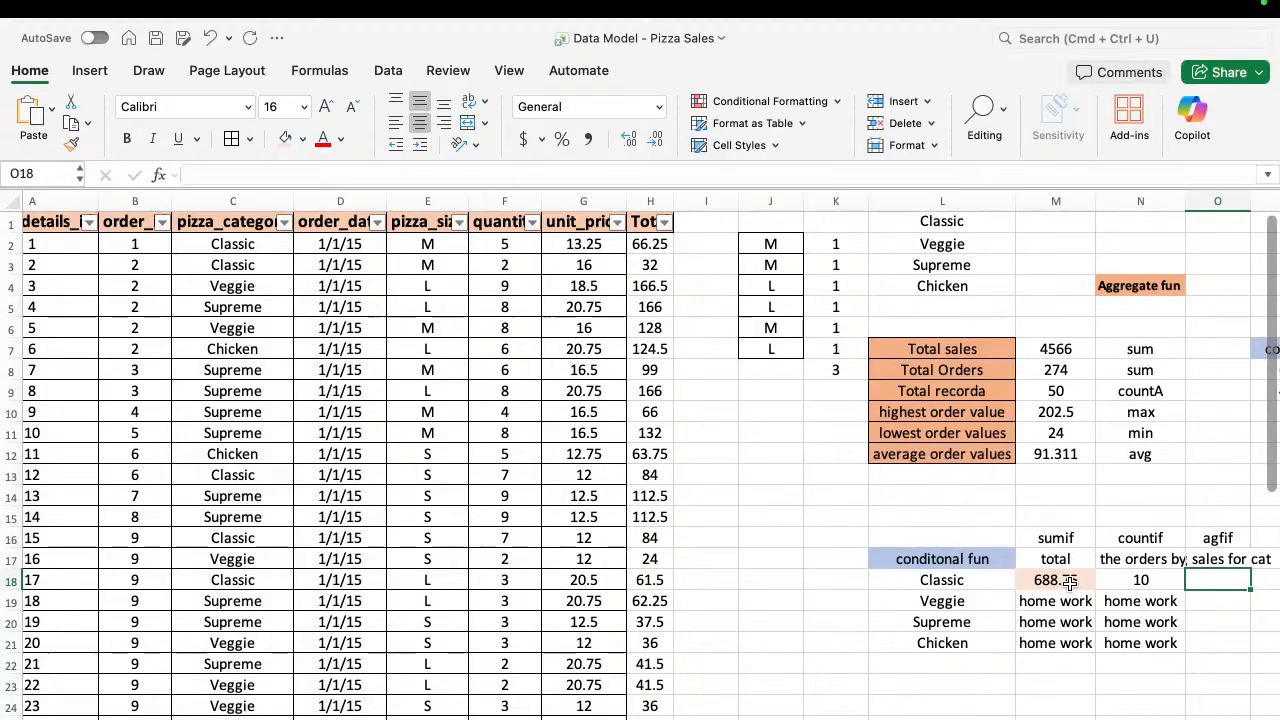
Begin an AVERAGEIF formula in O18, beside the COUNTIF result of the Classic row.
type("=")
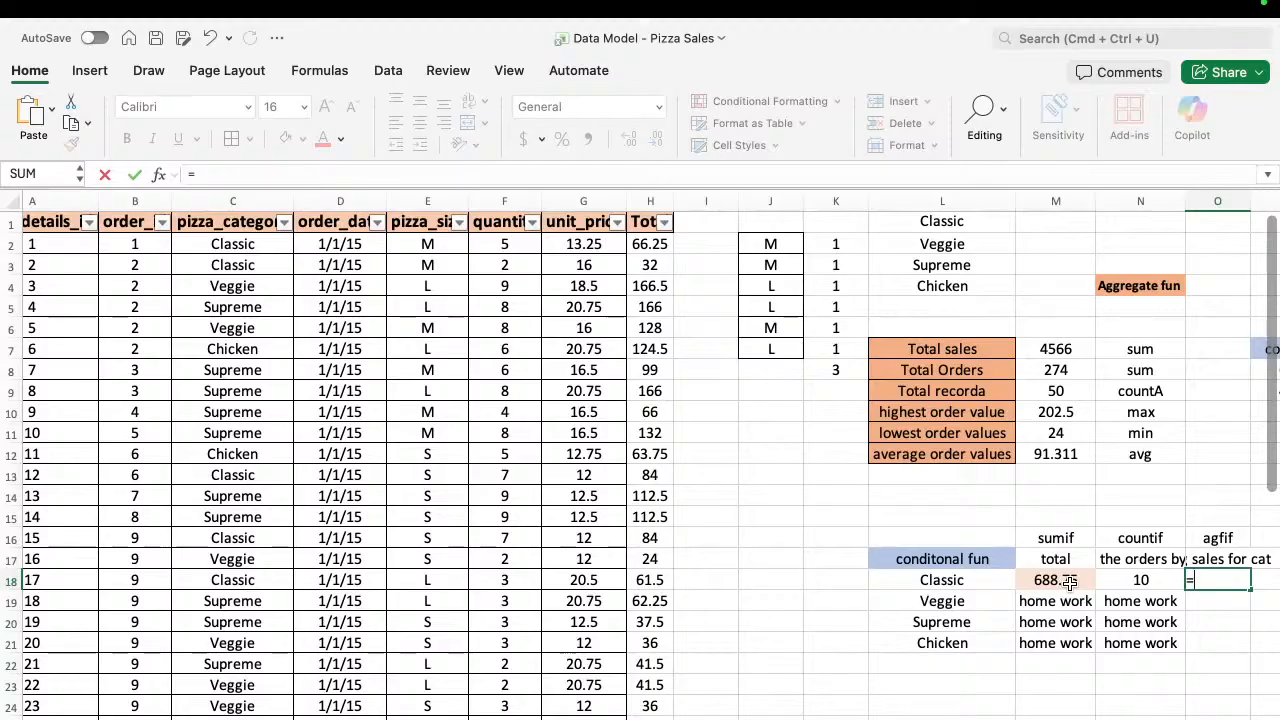
type("a")
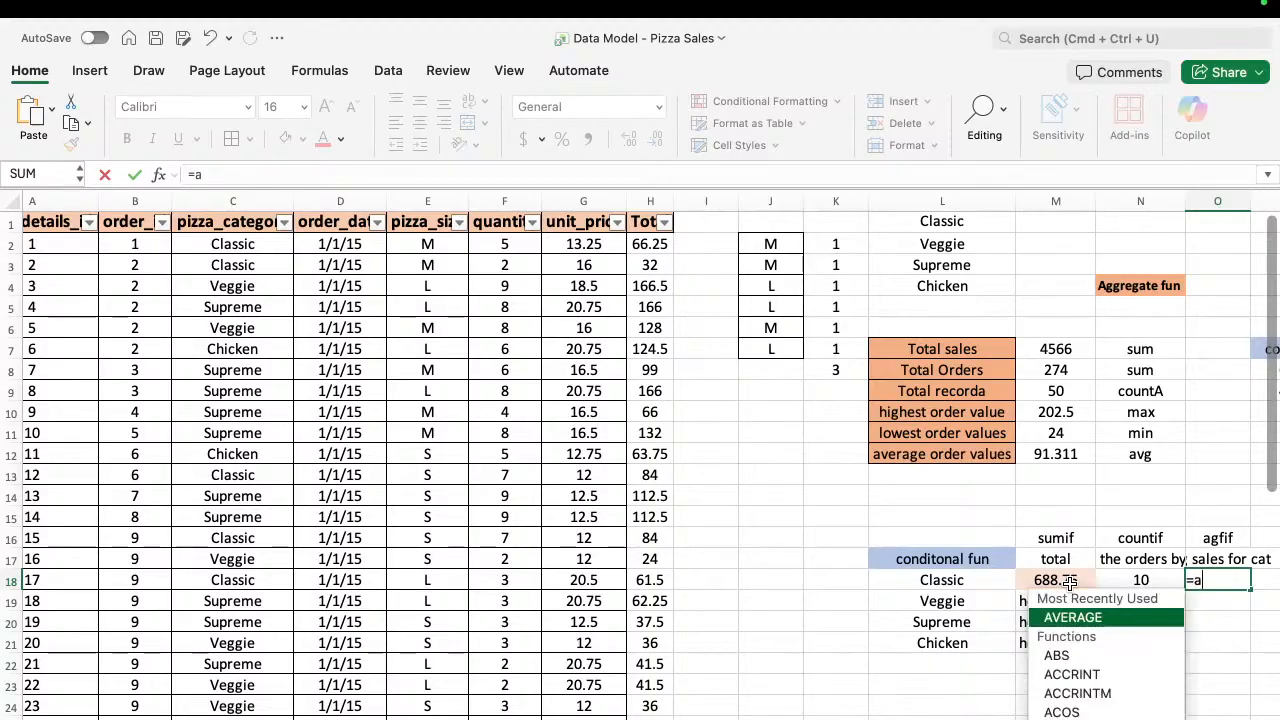
type("g")
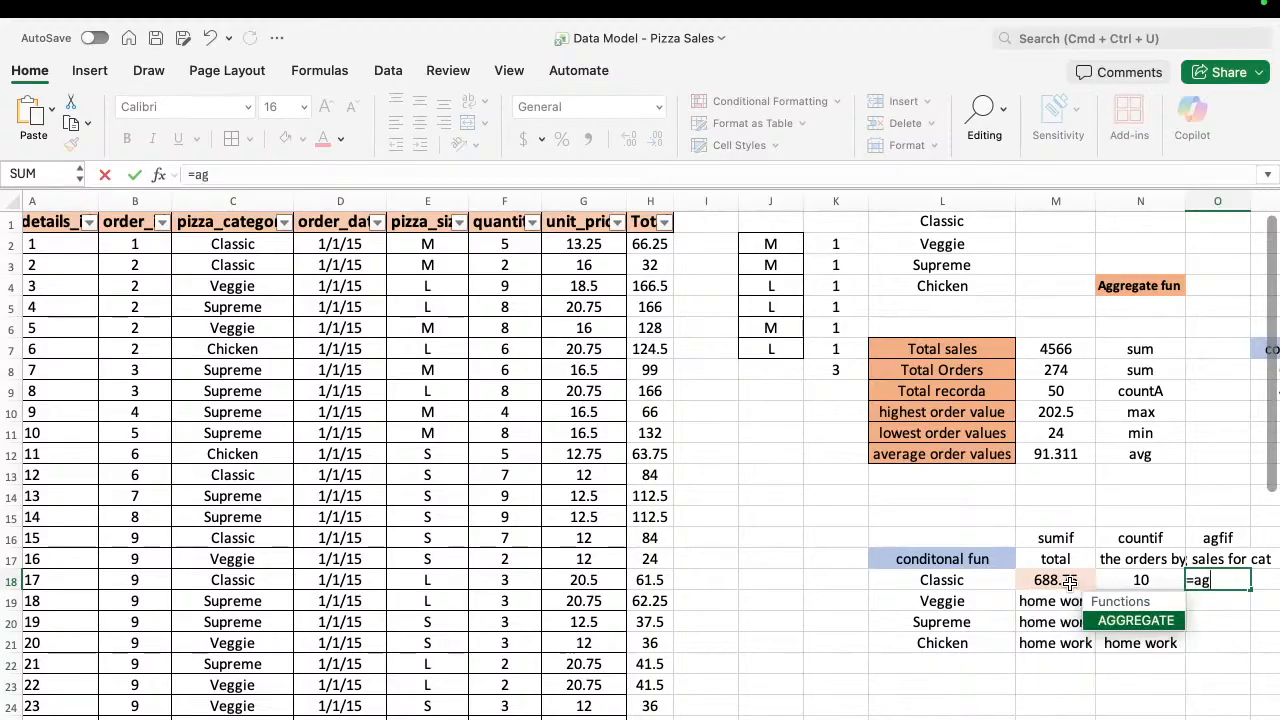
key("BackSpace")
type("ver")
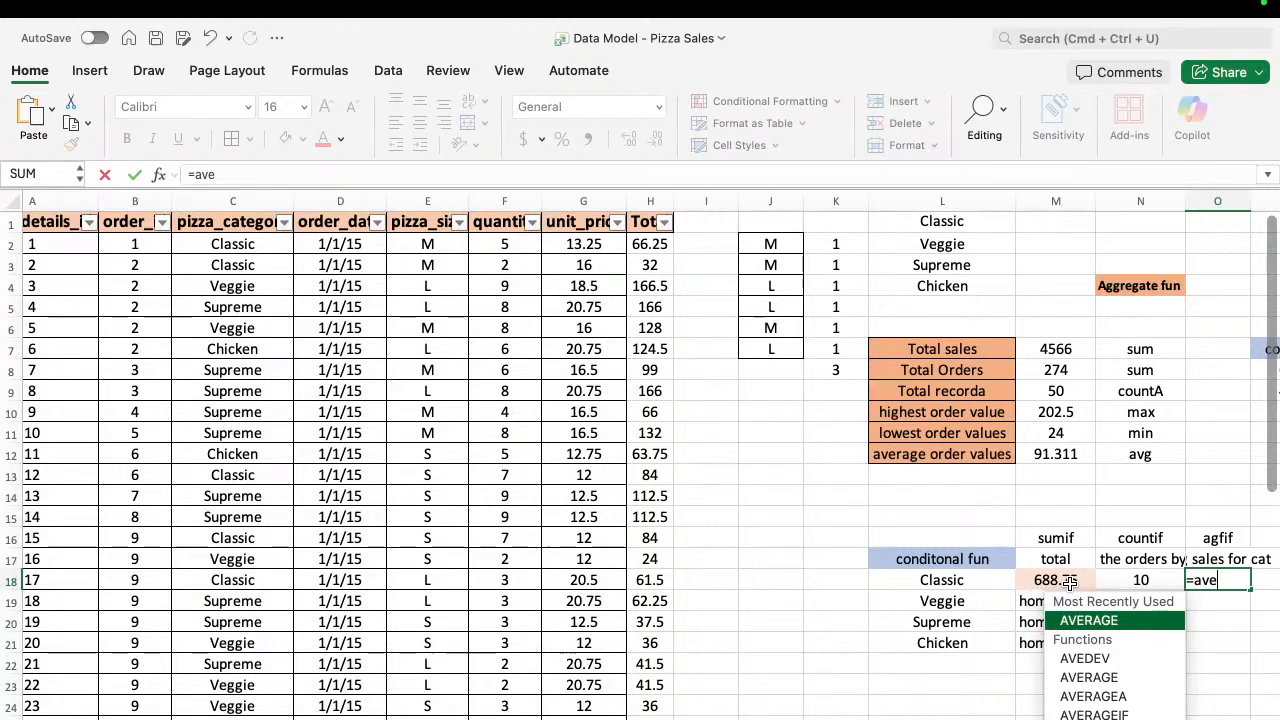
key("Down")
key("Down")
key("Down")
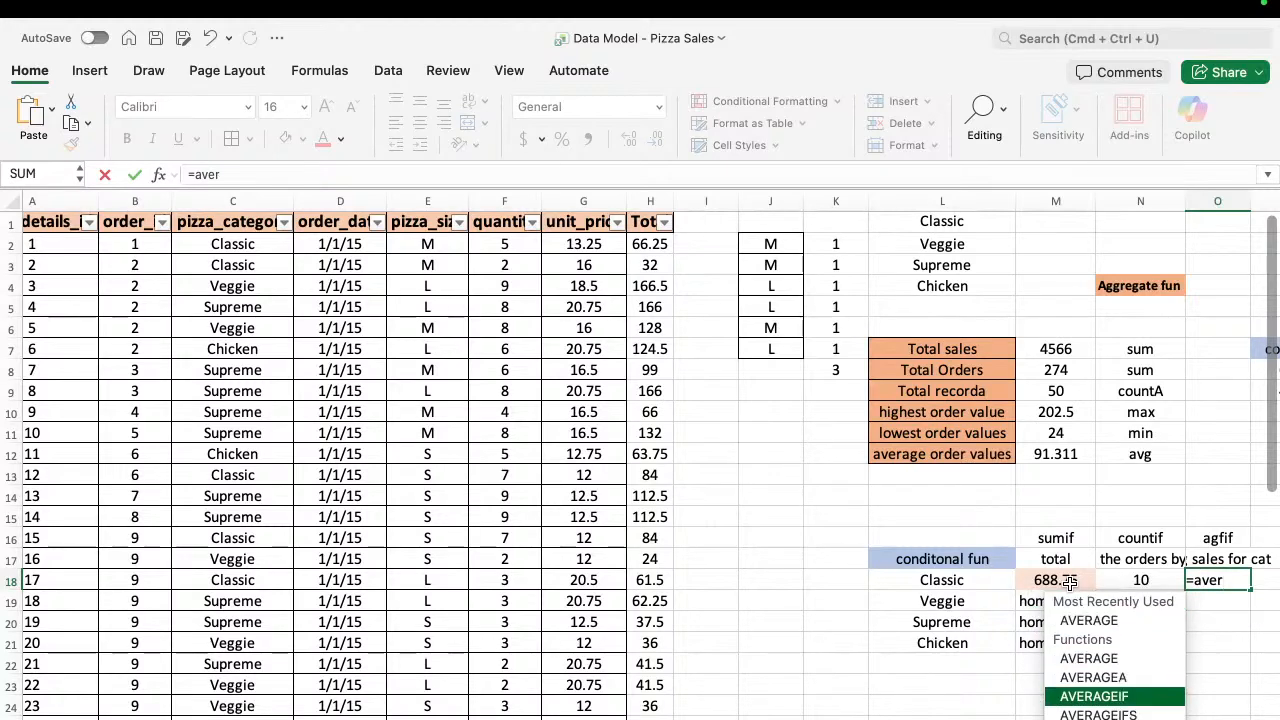
key("Tab")
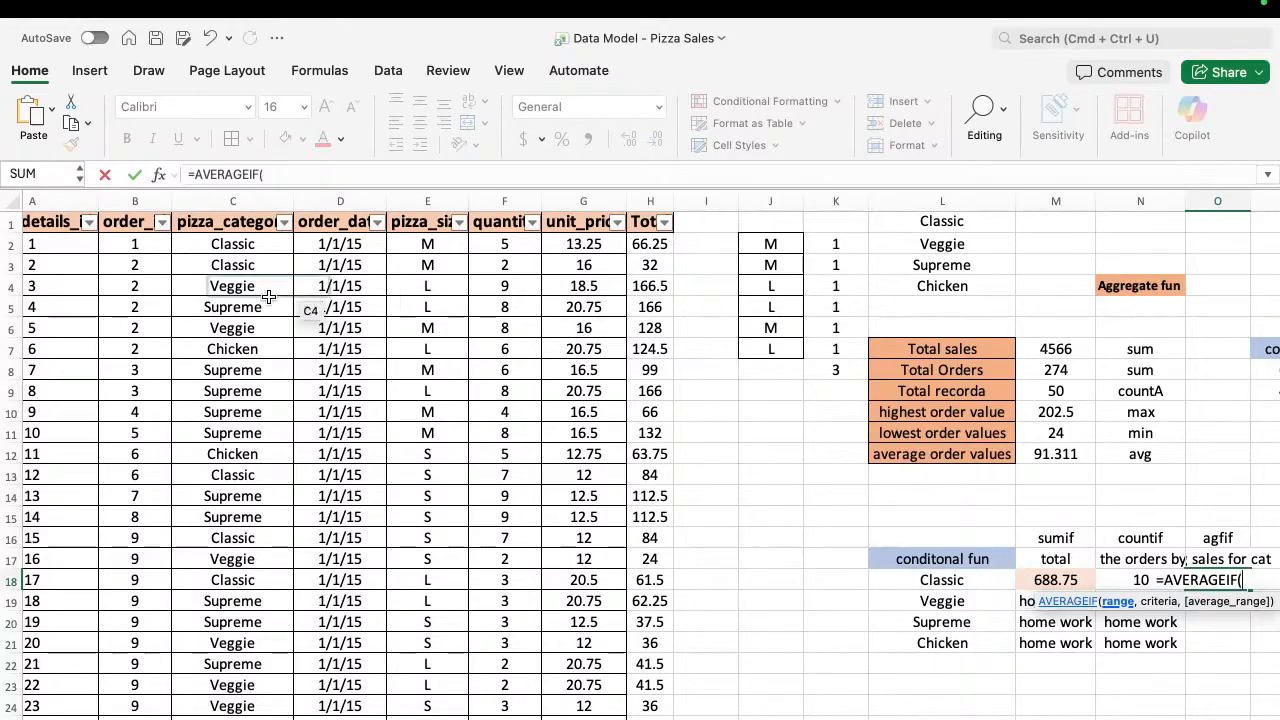
Complete the O18 formula with range C2:C51, criterion L18 and average range H2:H51, giving =AVERAGEIF(C2:C51,L18,H2:H51).
left_click(233, 240)
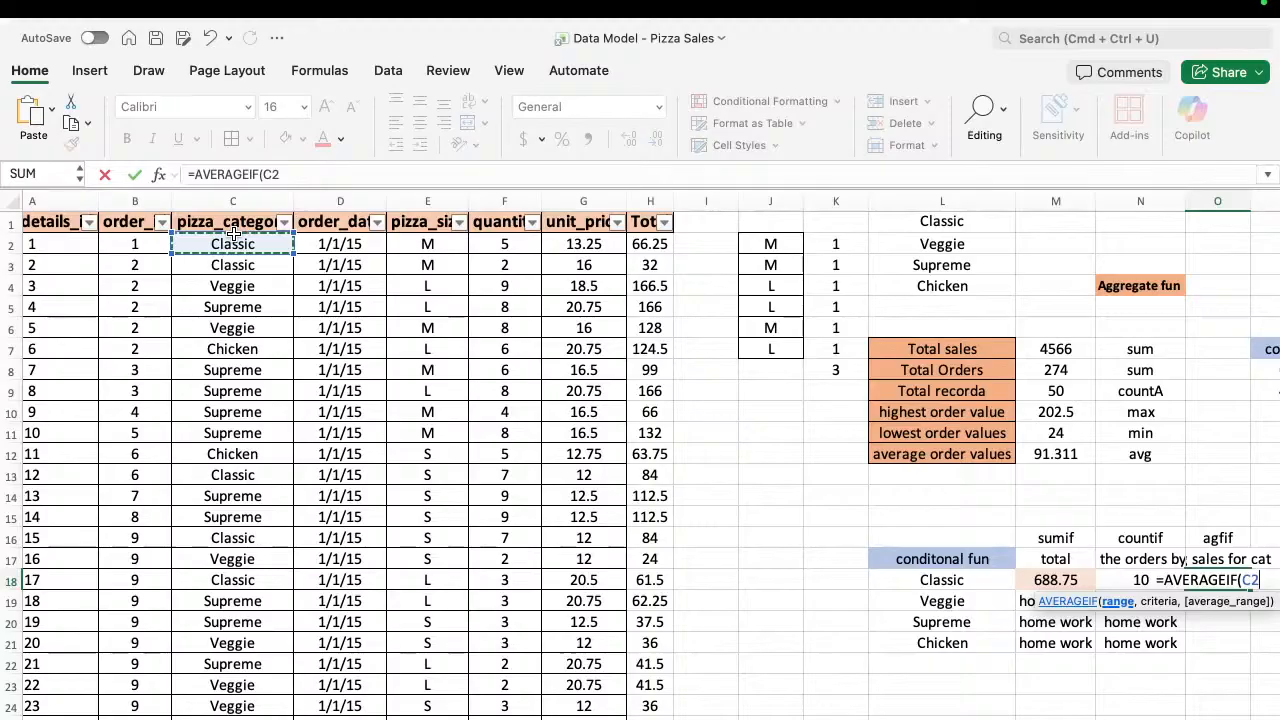
key("super+shift+Down")
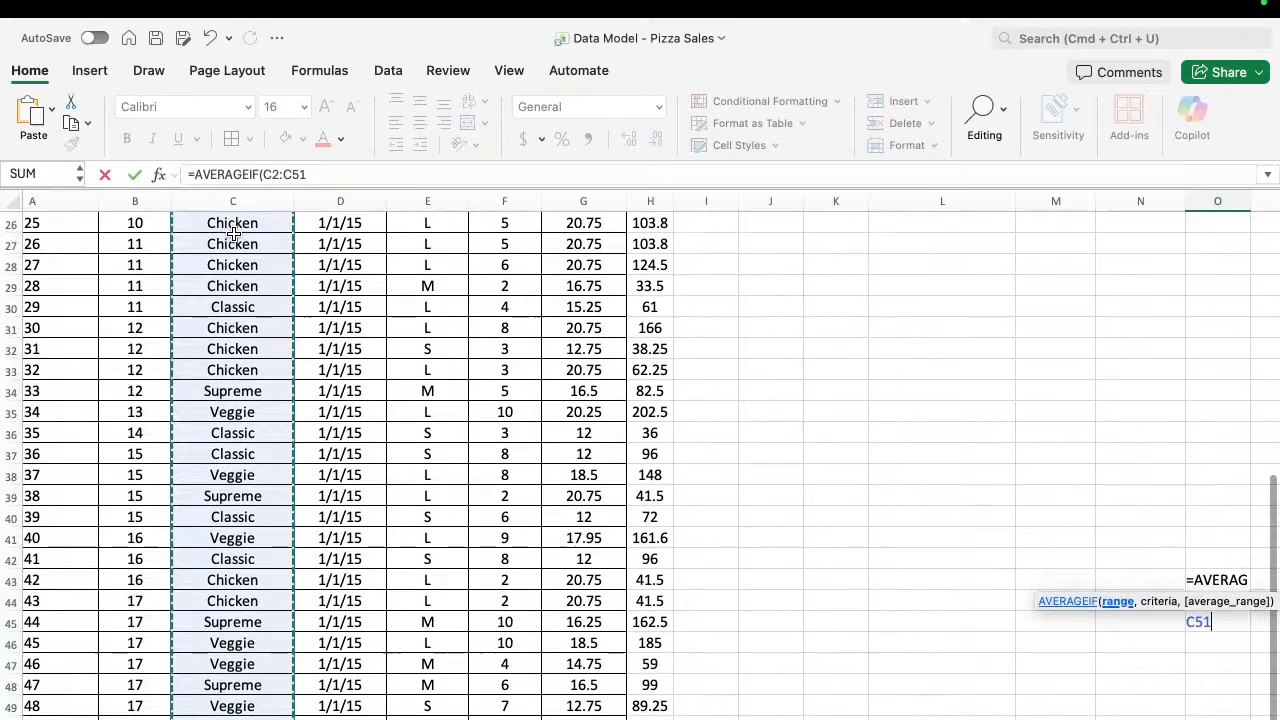
type(",")
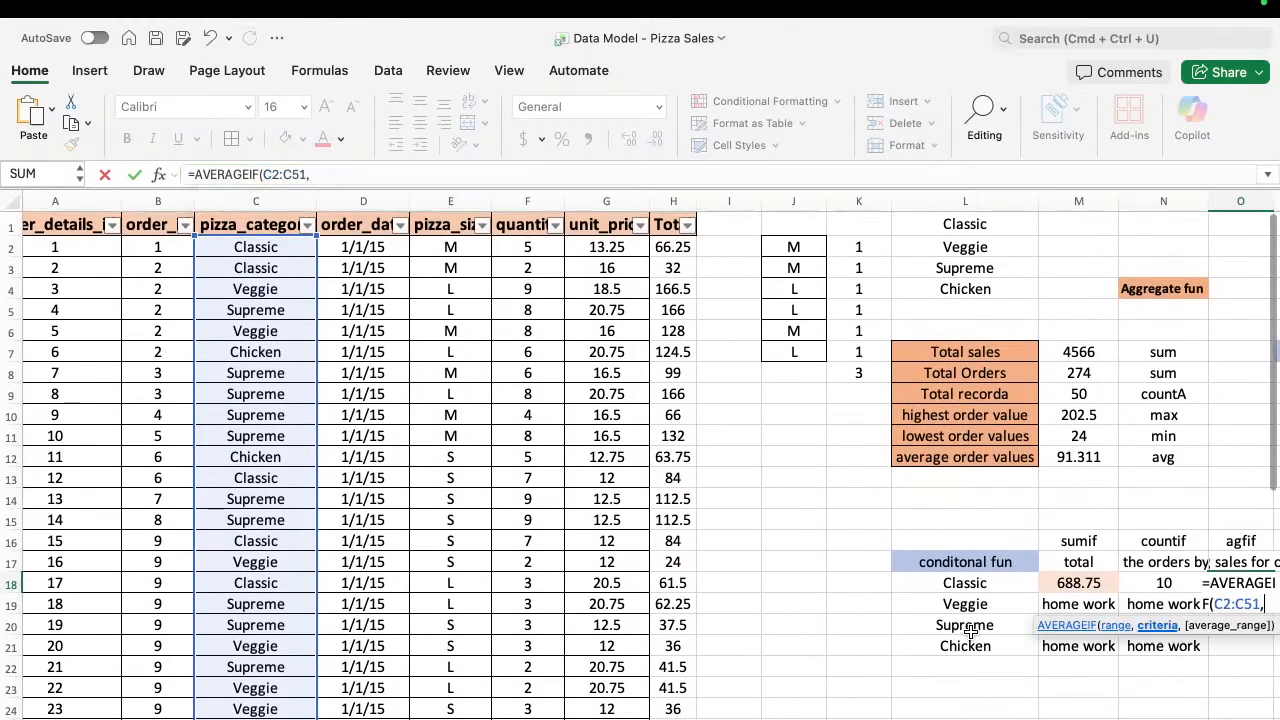
left_click(958, 582)
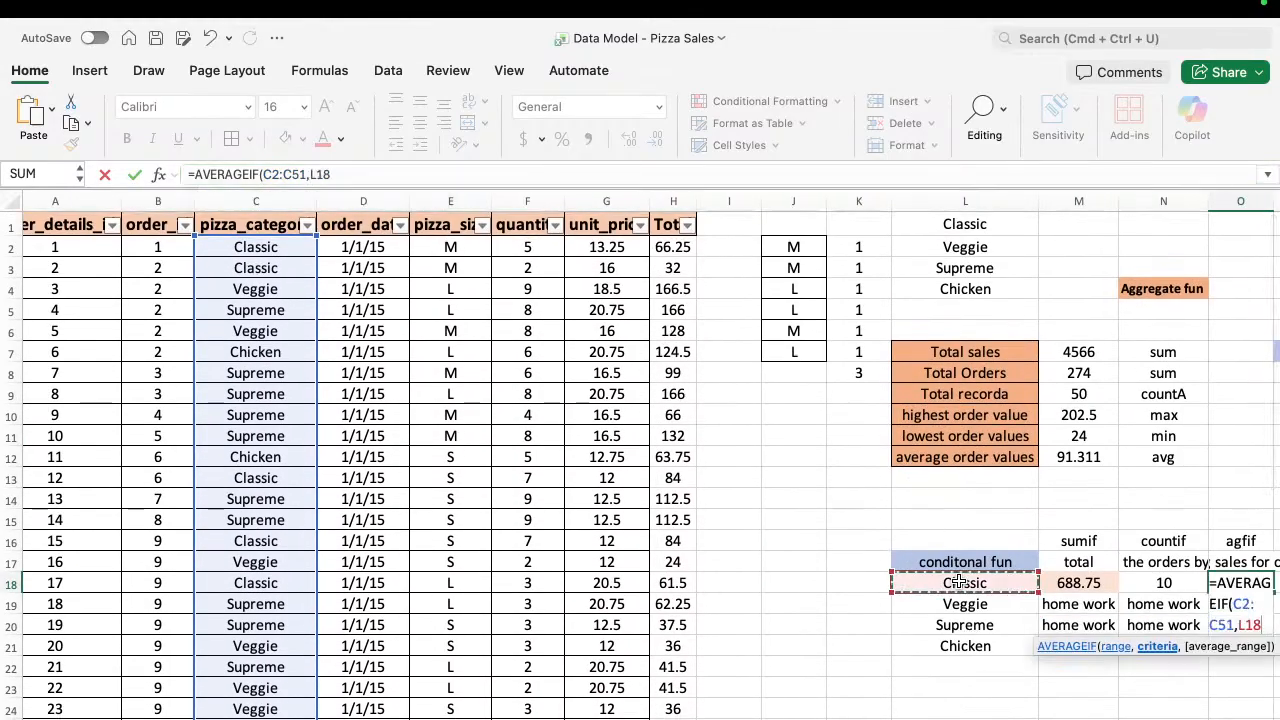
type(",")
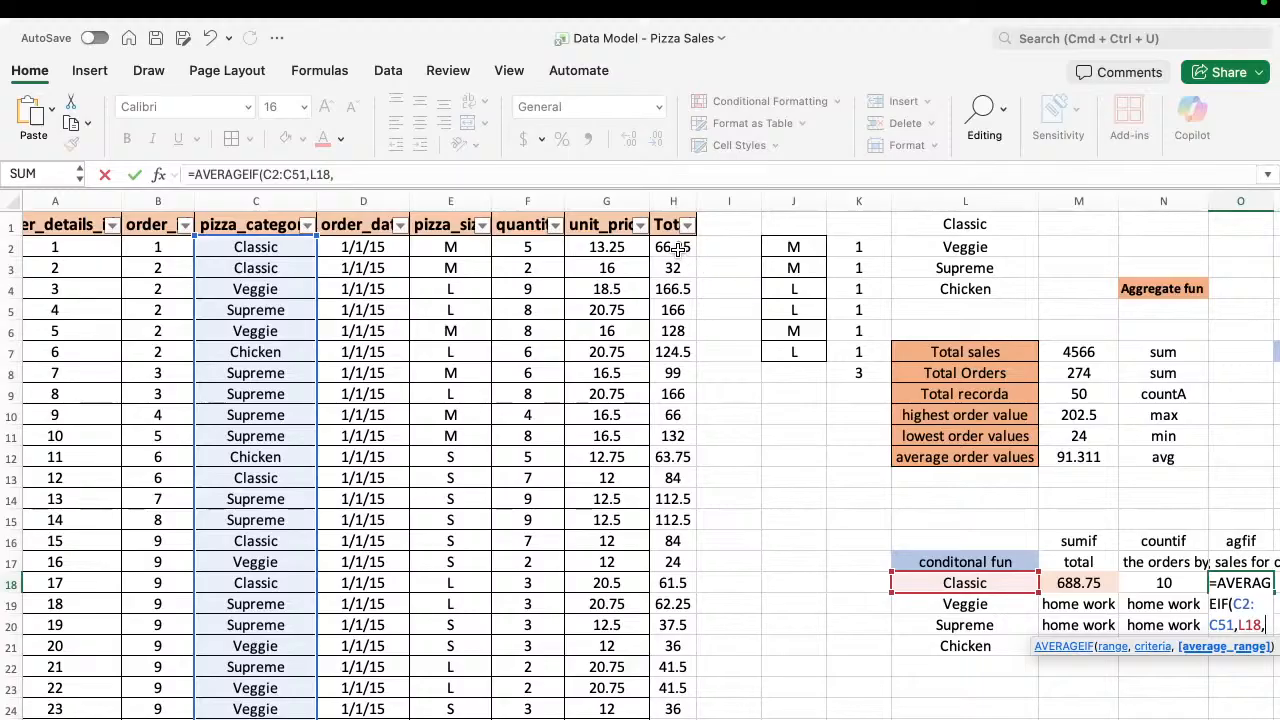
left_click(673, 247)
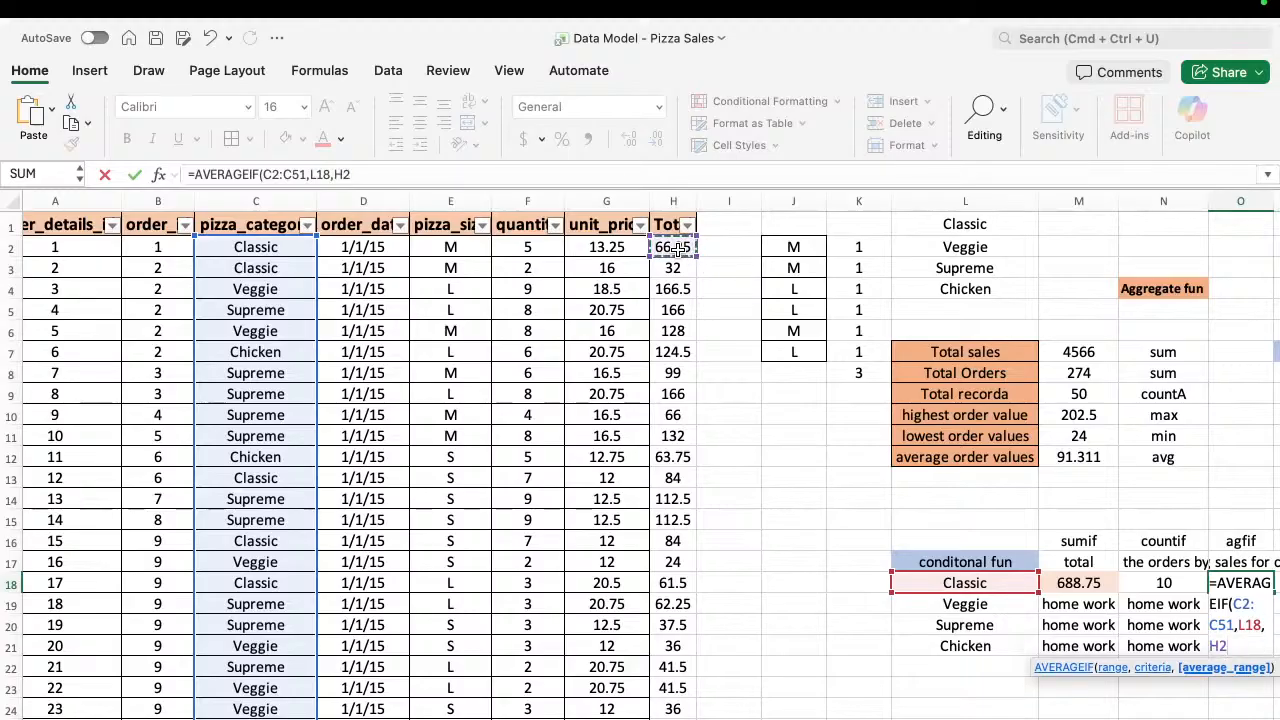
key("super+shift+Down")
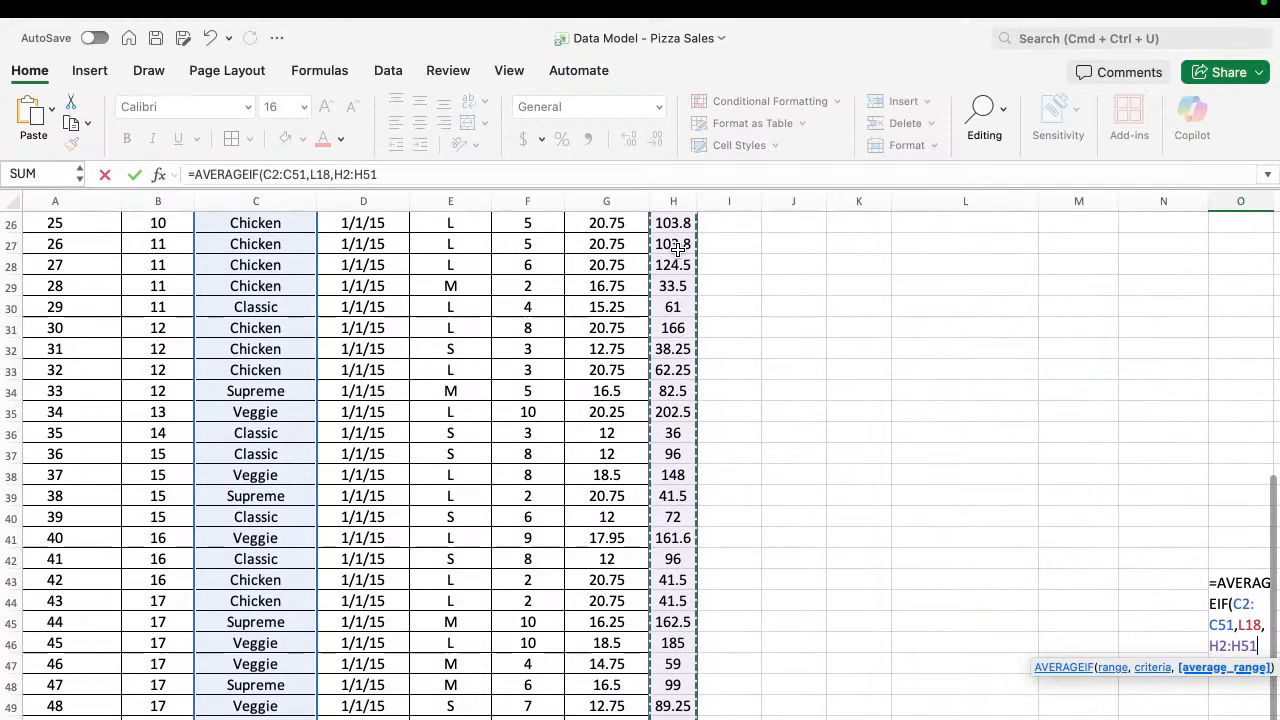
type(")")
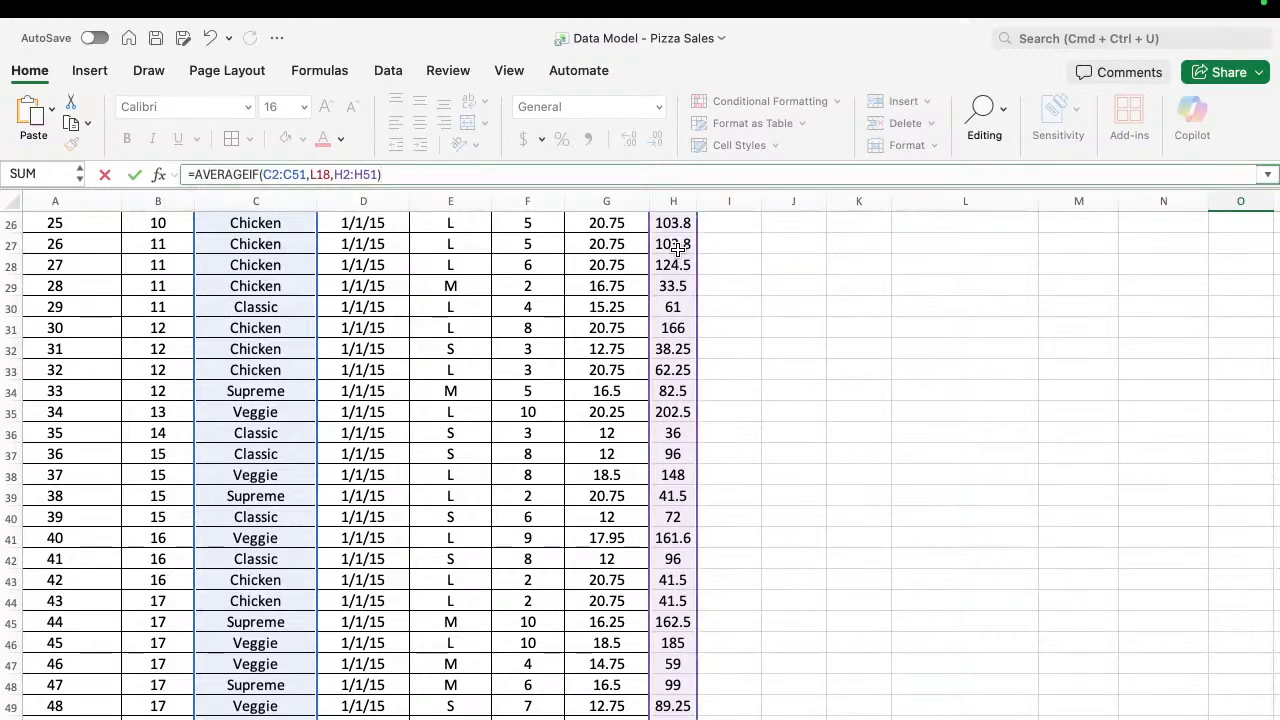
key("Return")
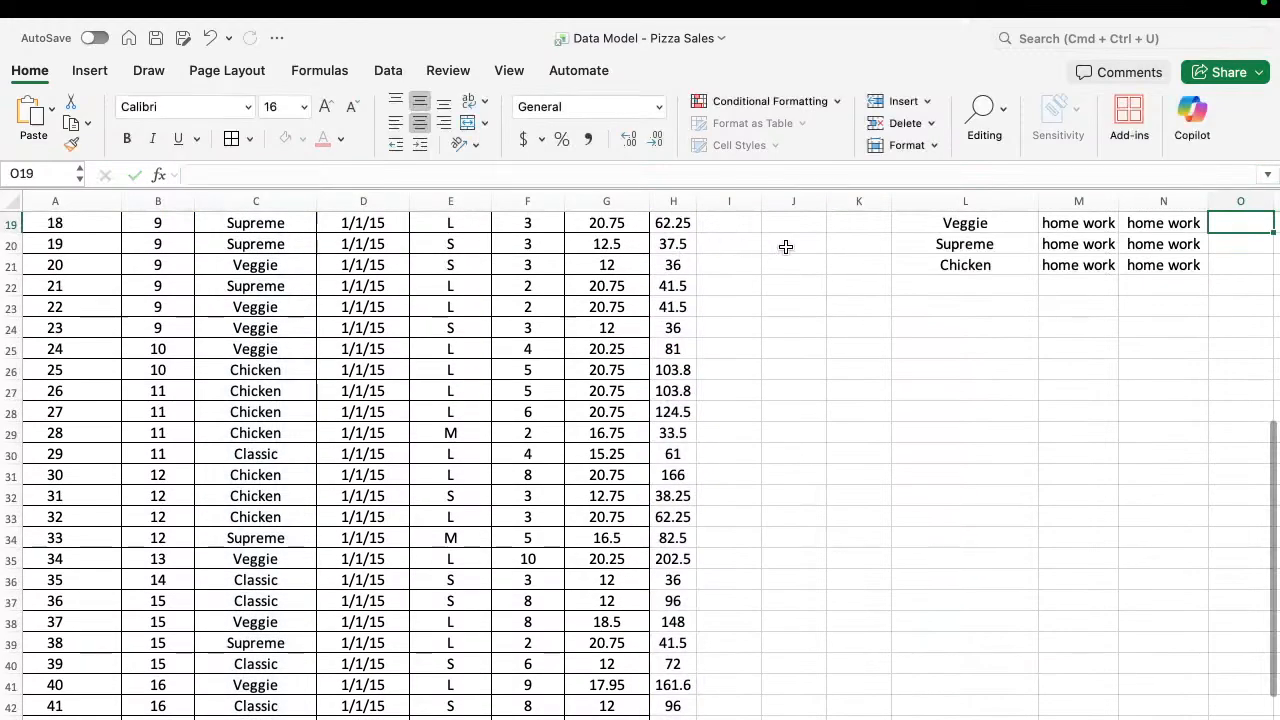
scroll(963, 294, "up", 3)
scroll(963, 296, "up", 5)
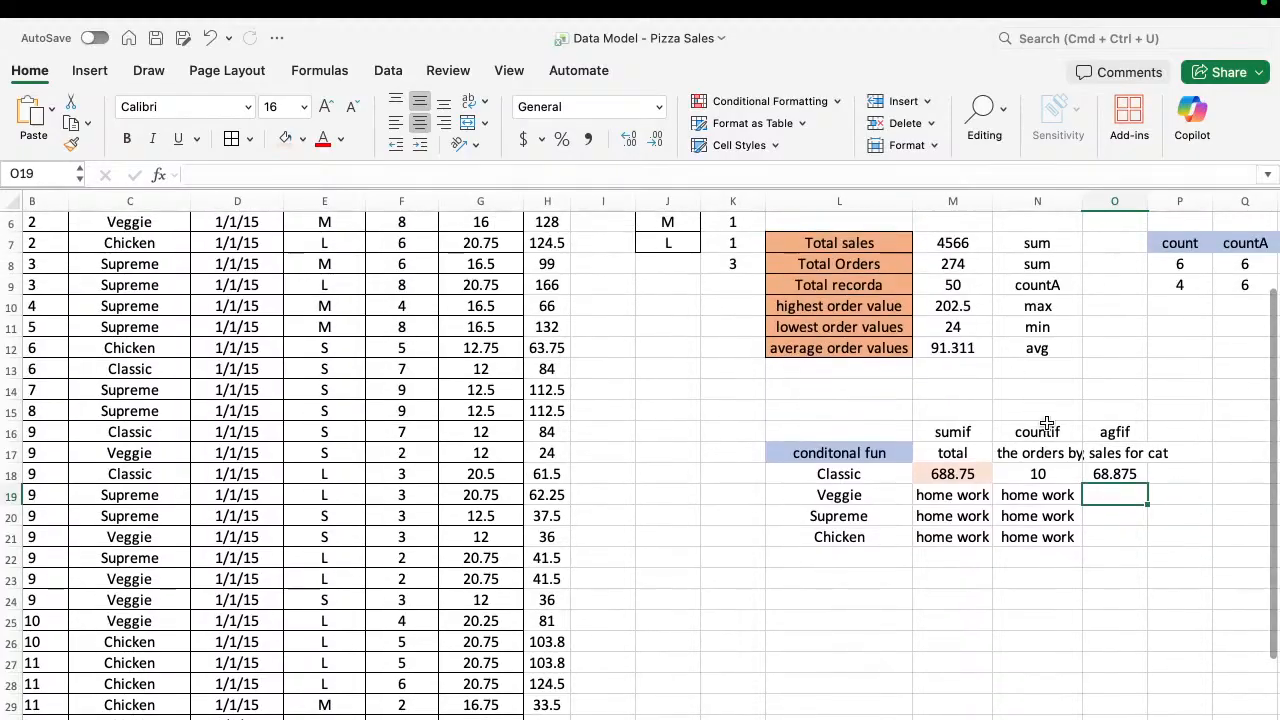
Shade the Classic row's AVERAGEIF and COUNTIF cells, O18 and N18, with the same light orange fill as M18.
left_click(1113, 474)
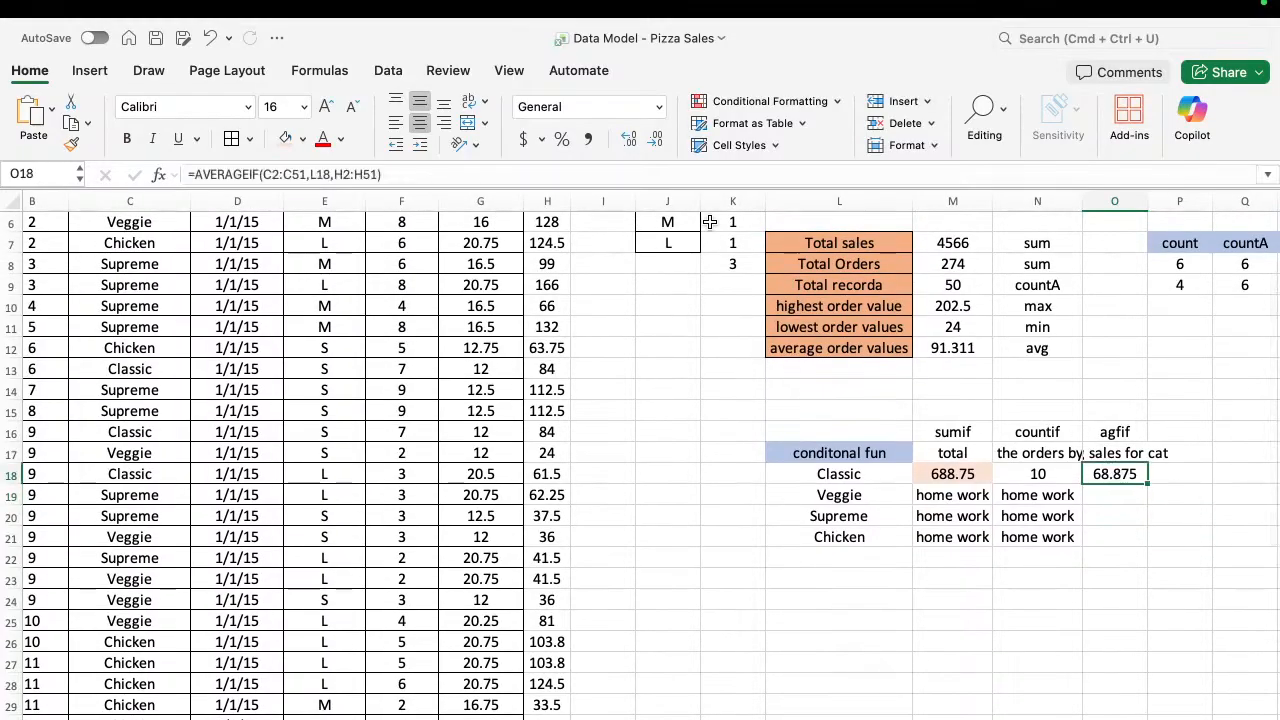
left_click(285, 145)
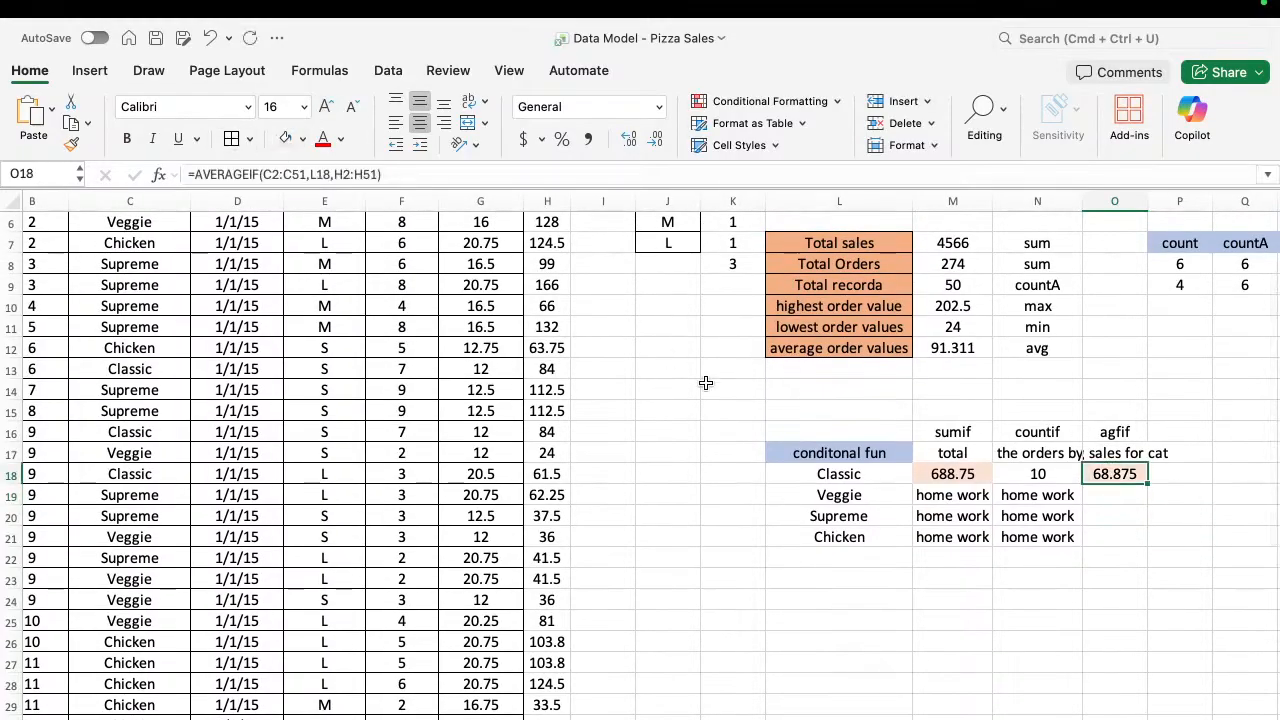
left_click(1043, 475)
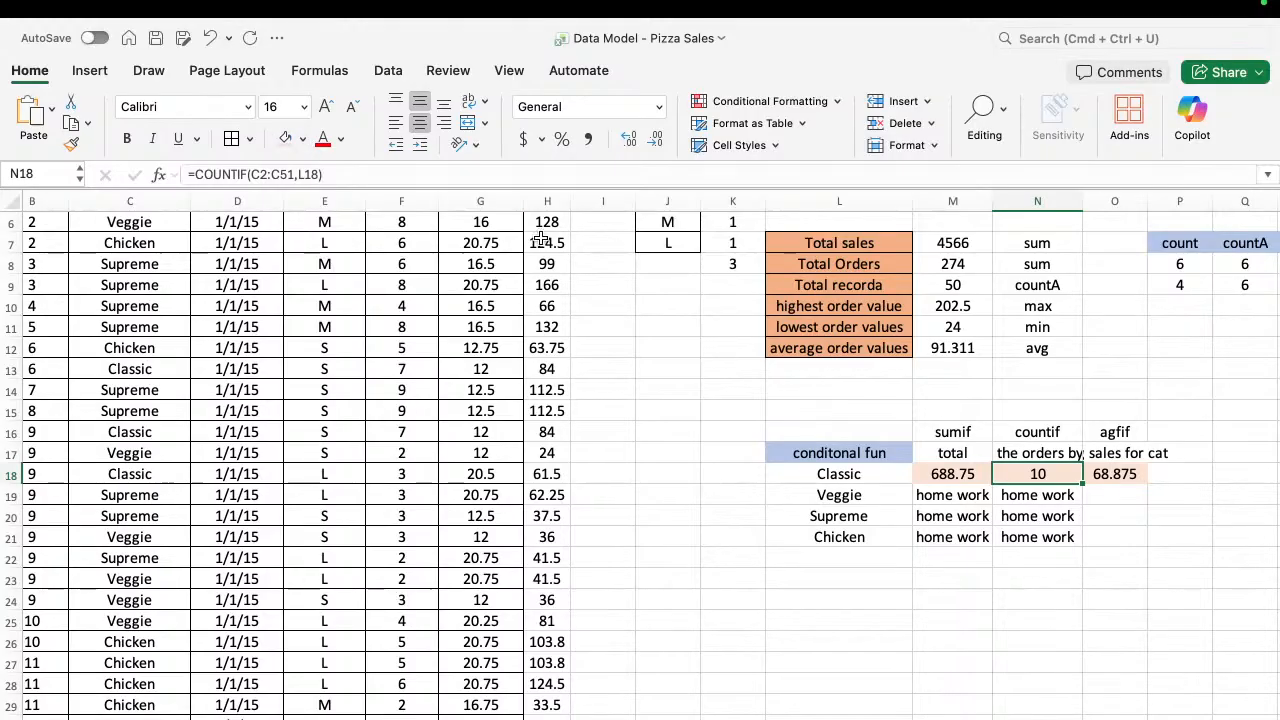
Compare the overall average order value in M12 with the Classic category average in O18.
left_click(951, 348)
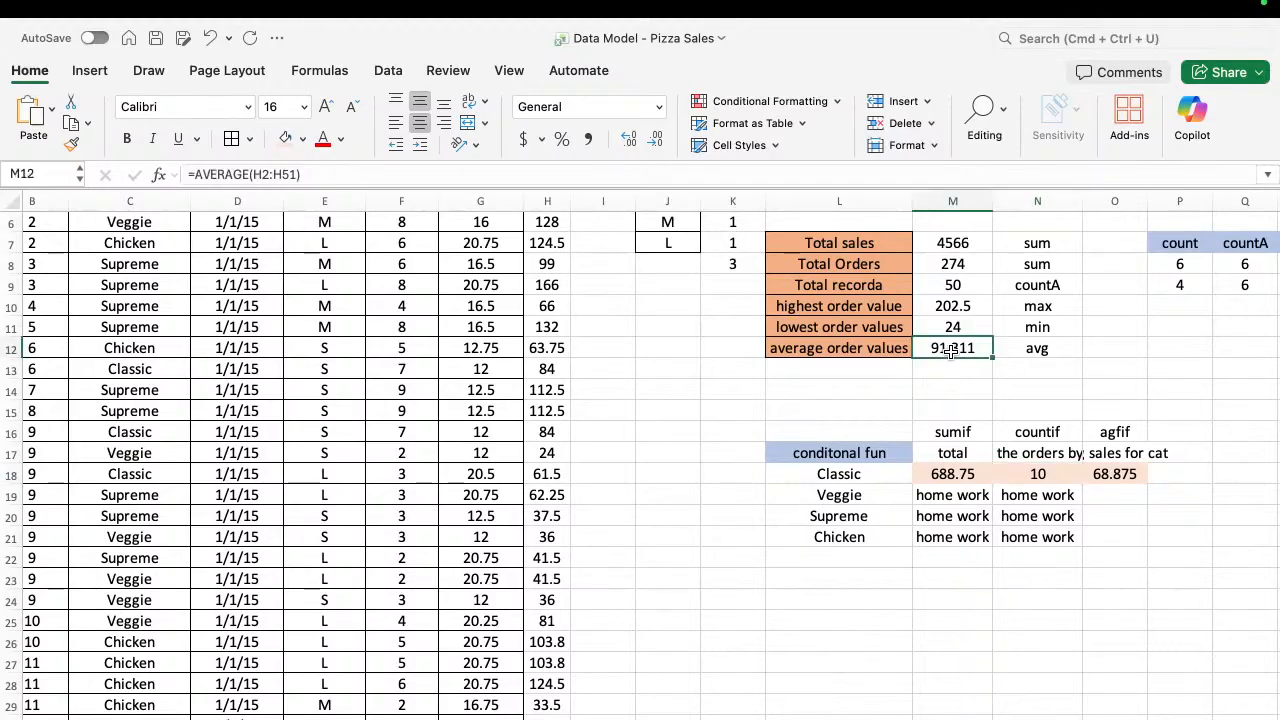
left_click(1120, 477)
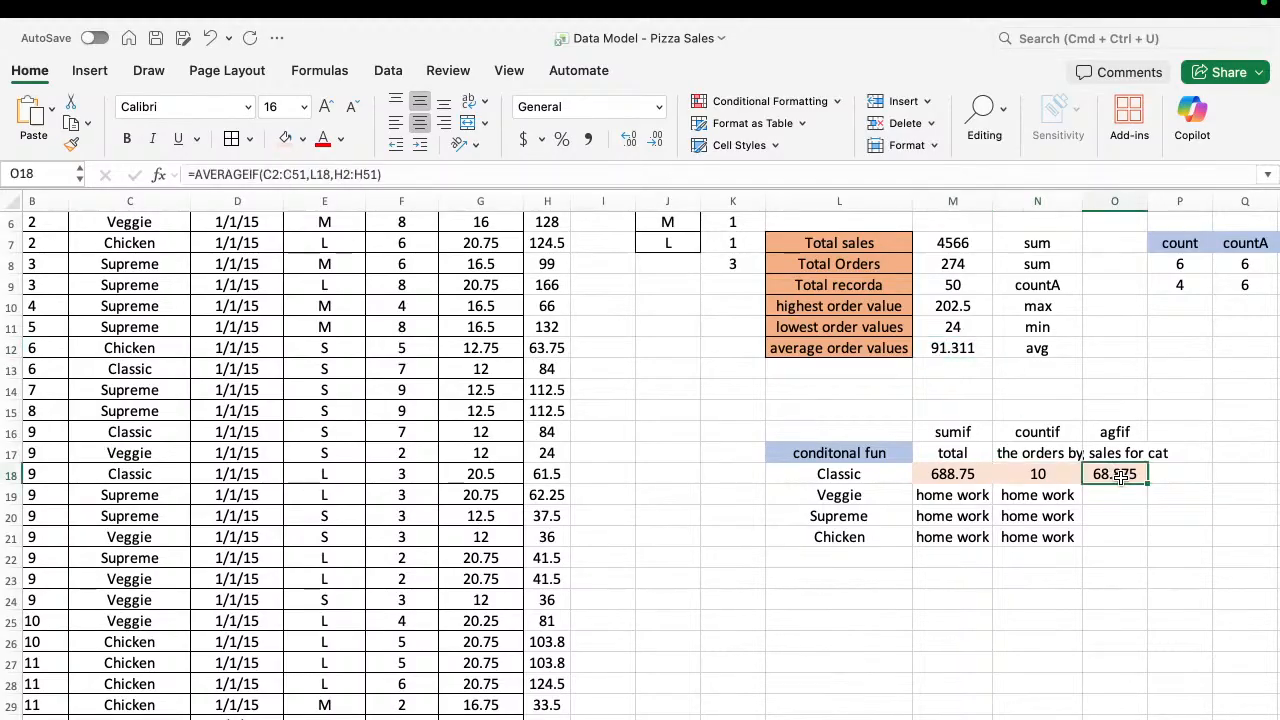
left_click(856, 480)
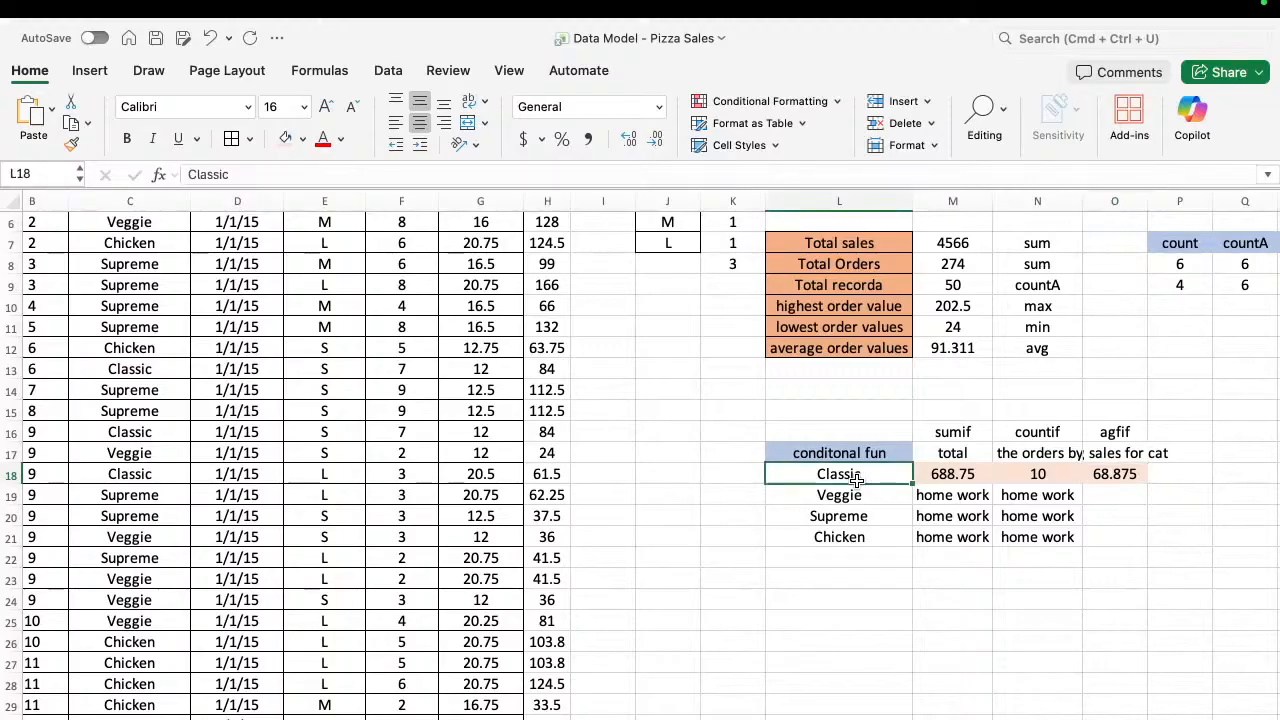
left_click(955, 348)
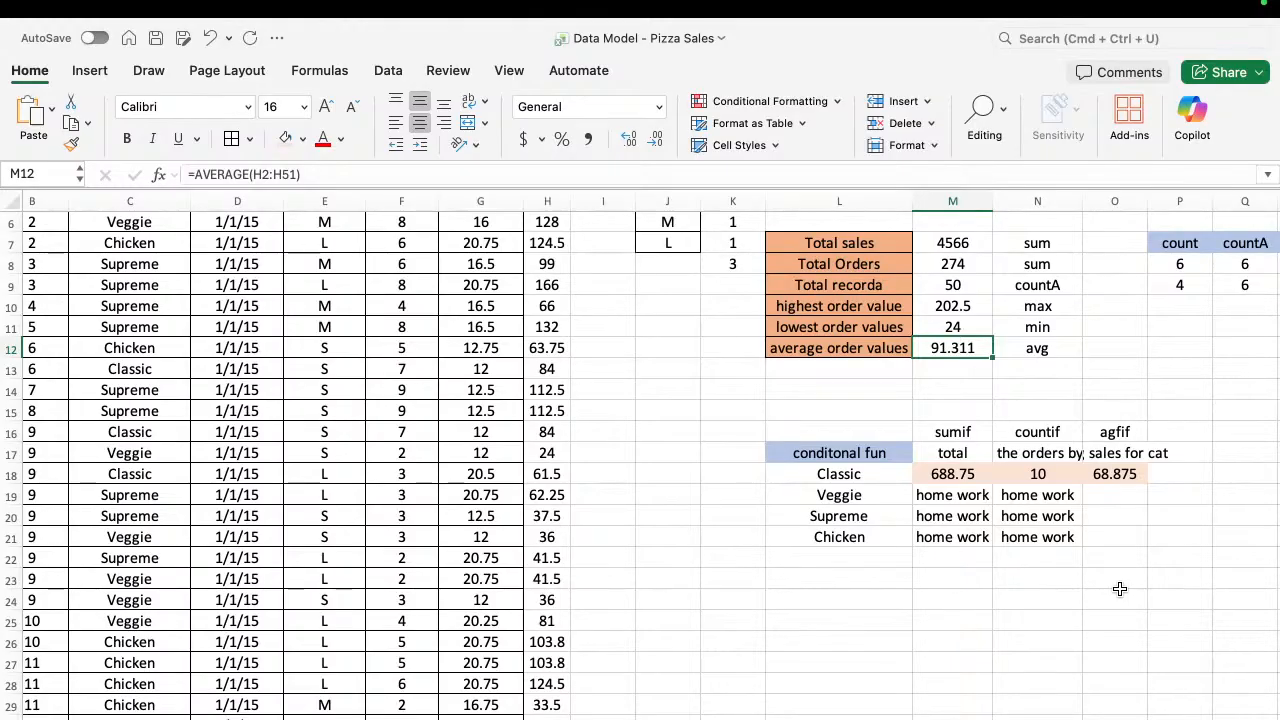
left_click(1040, 495)
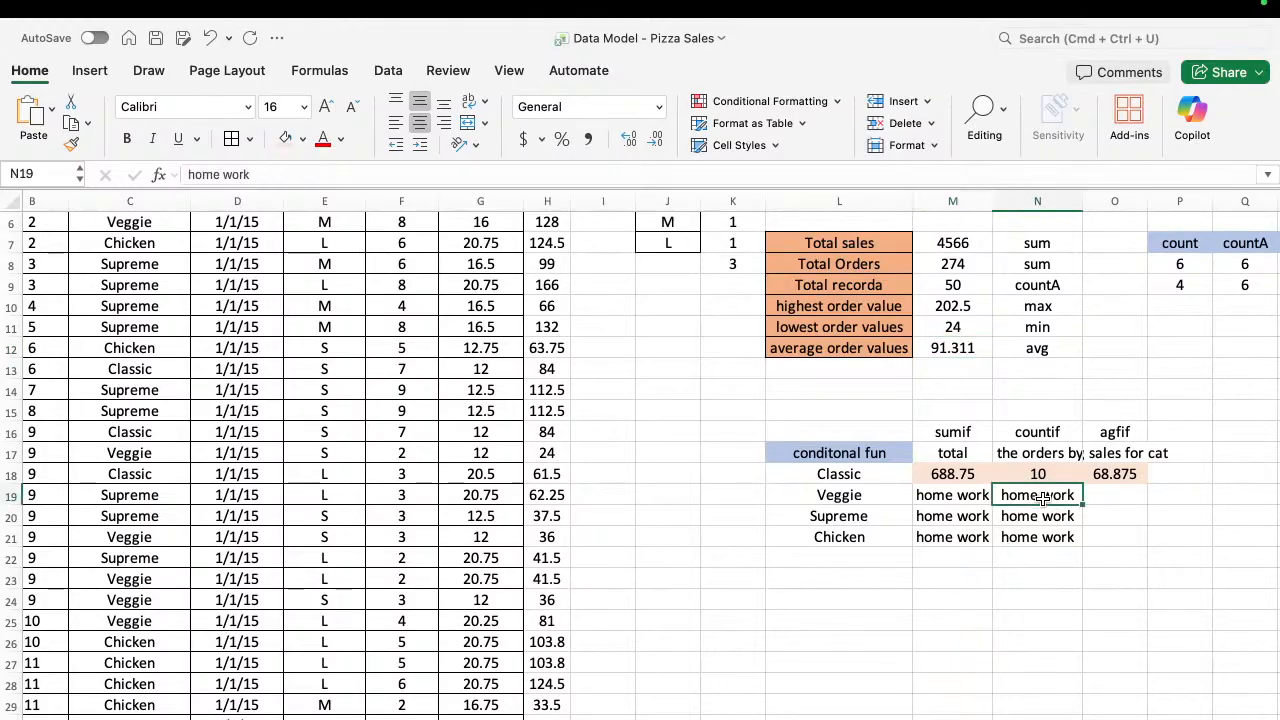
Copy the "home work" placeholders from N19:N21 across into O19:O21 for the Veggie, Supreme and Chicken rows.
key("shift+Down")
key("shift+Down")
key("shift+Right")
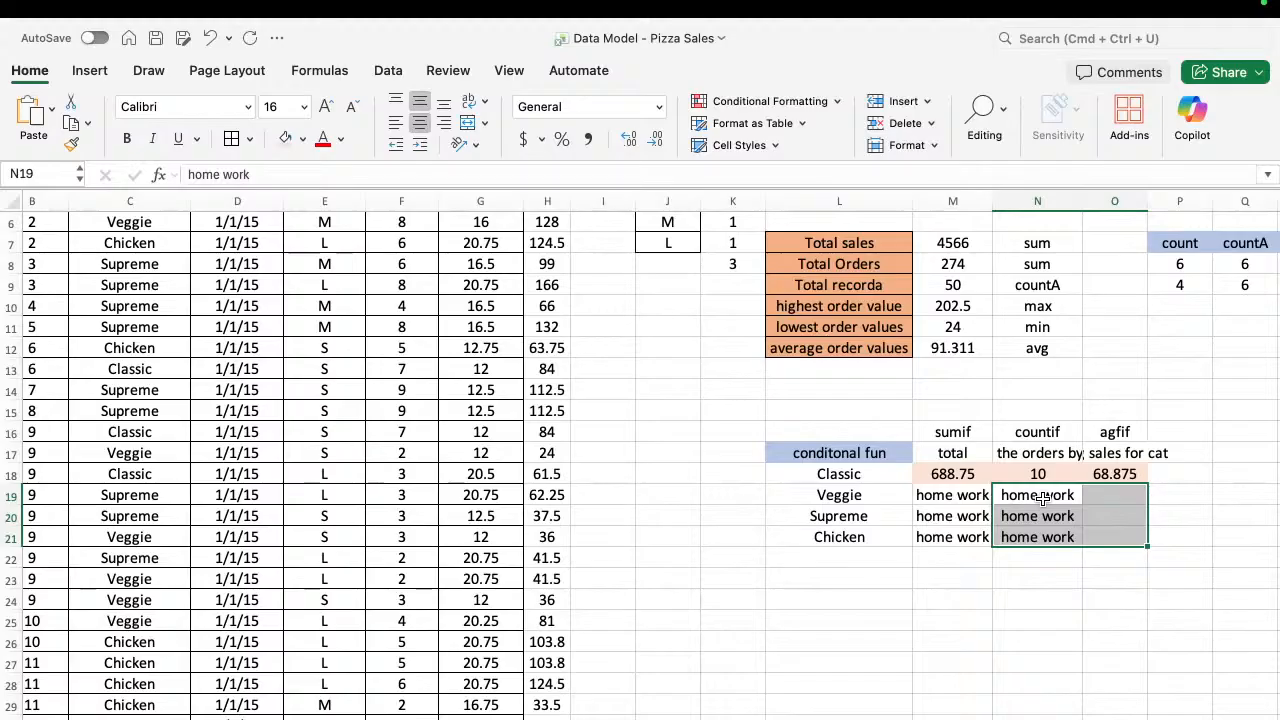
key("super+r")
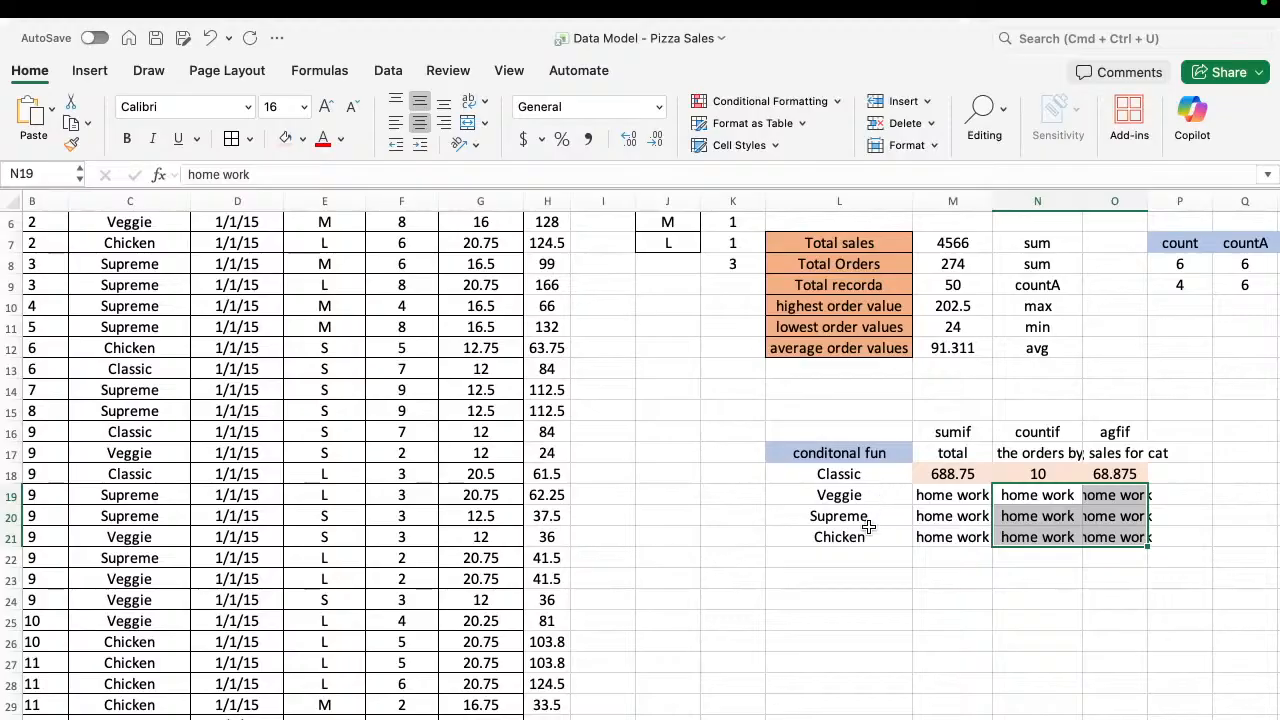
left_click(1128, 499)
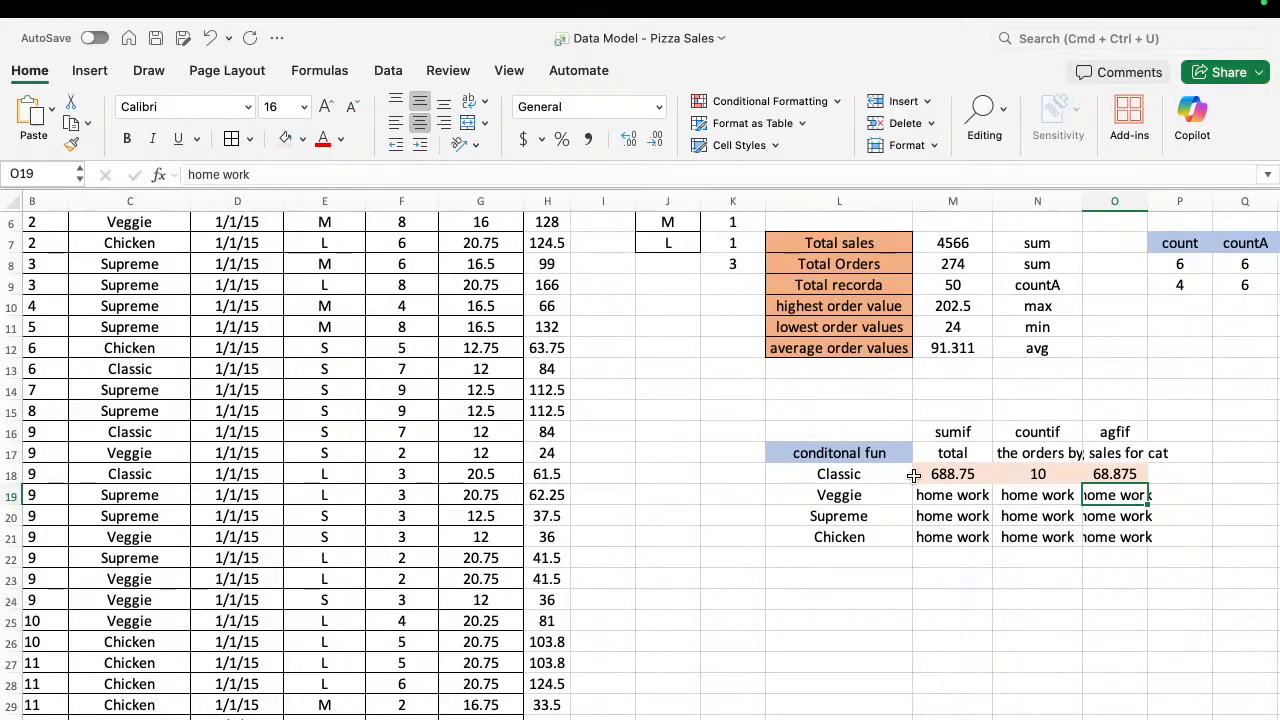
Enter the section label "Logical fun" in L24, below the conditional functions table.
left_click(848, 601)
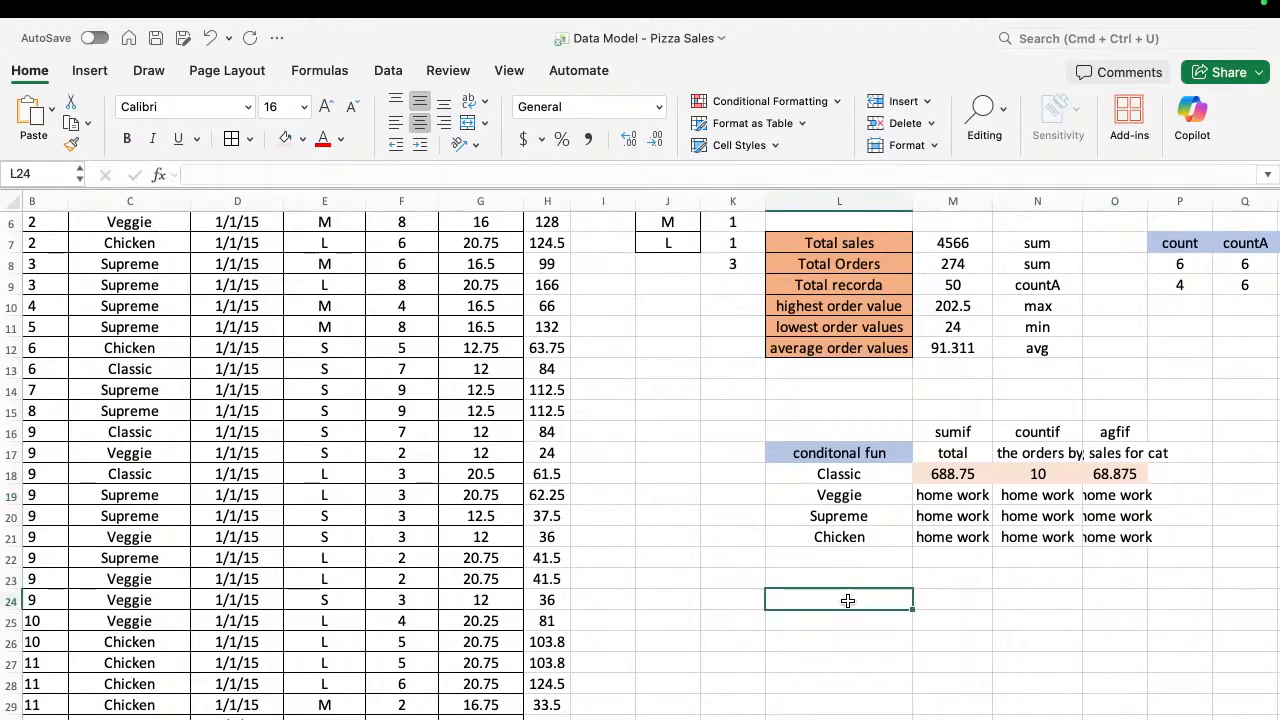
type("Logi")
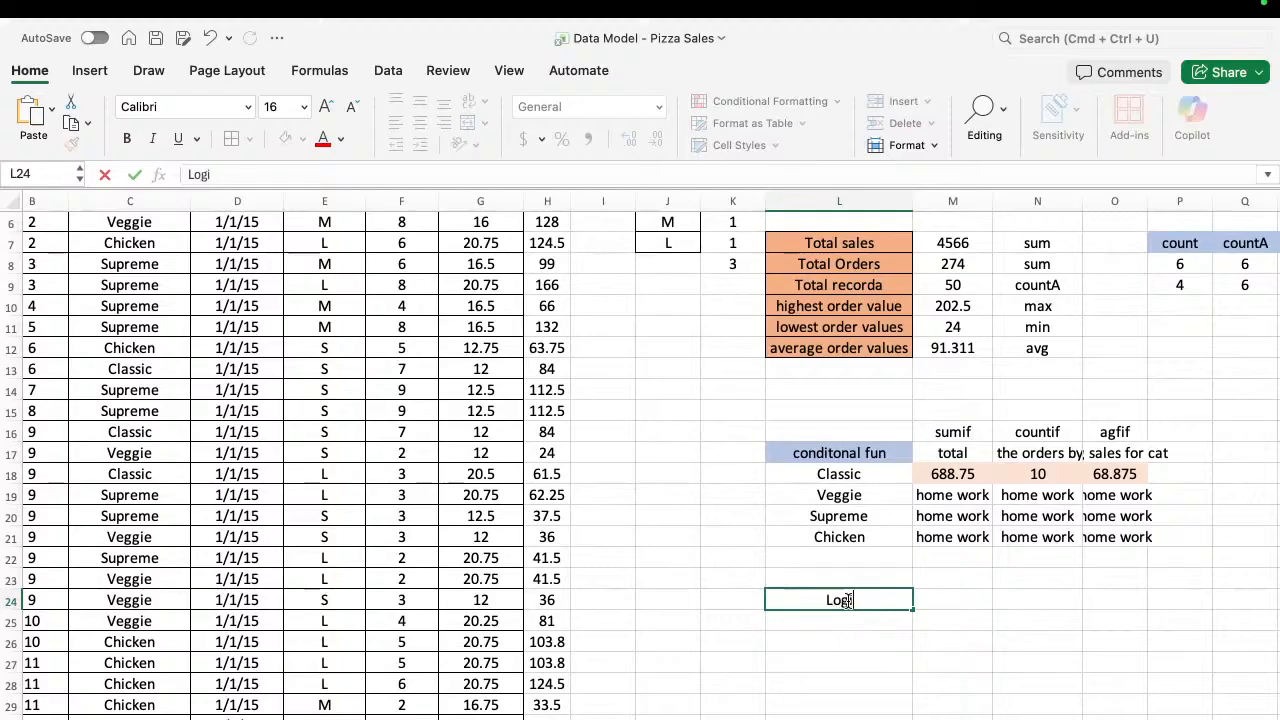
type("cal f")
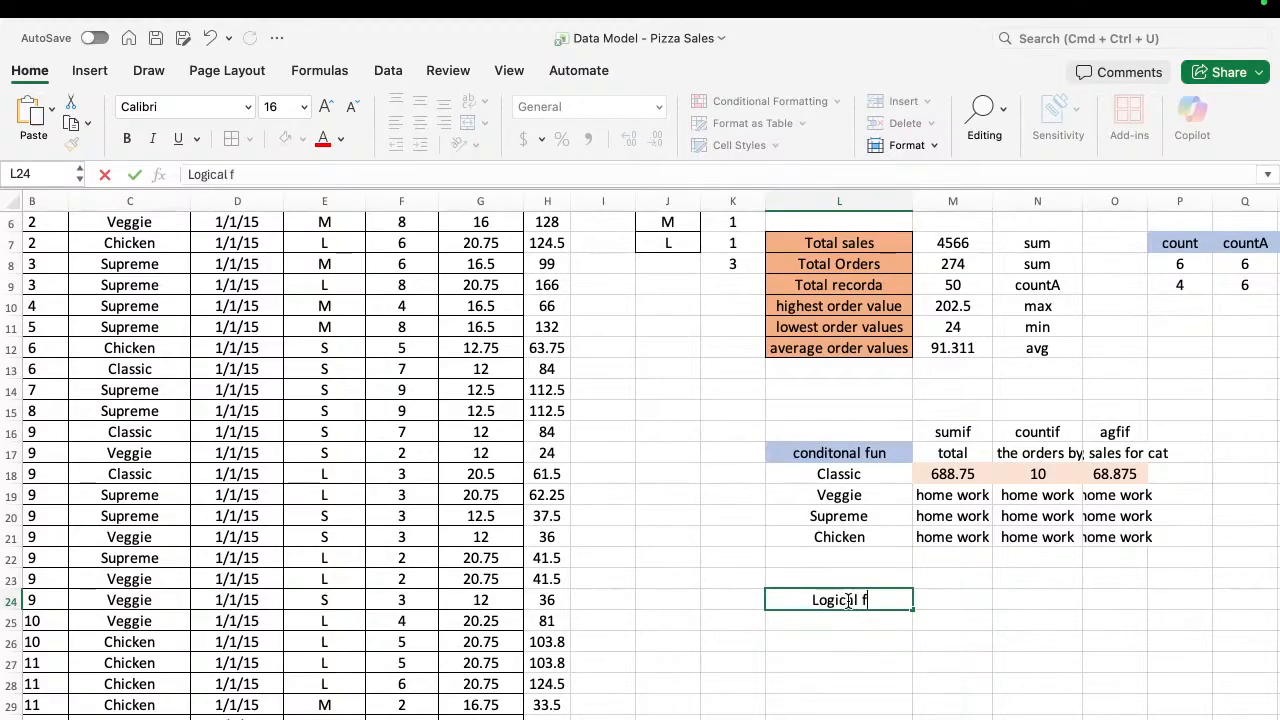
type("un")
key("Return")
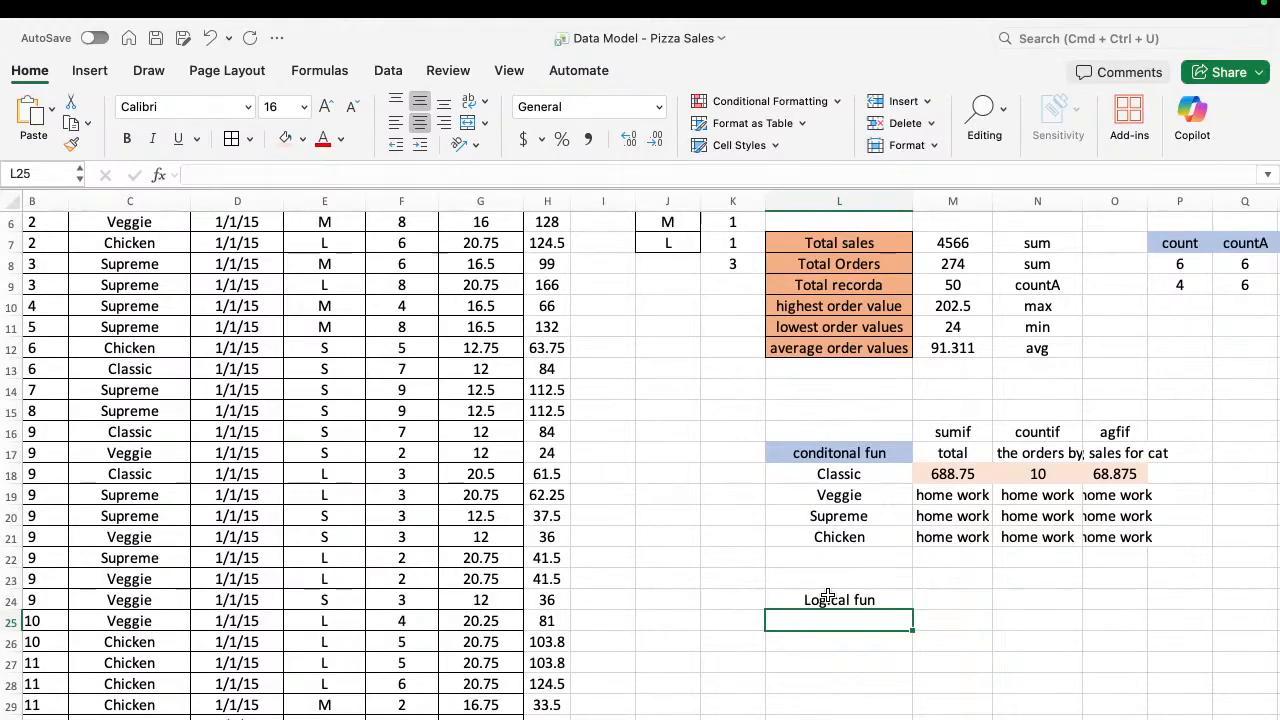
Add the column header "tag" in I1, beside the Total column of the sales data.
scroll(706, 417, "up", 3)
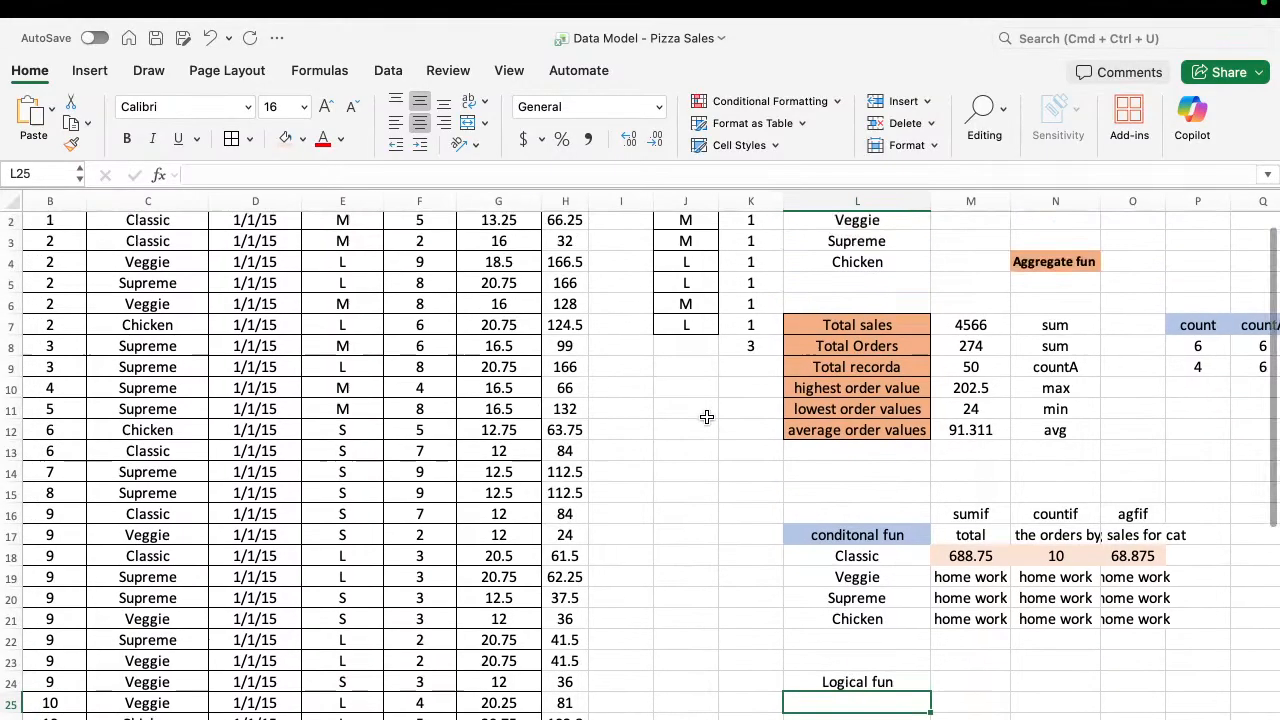
left_click(644, 222)
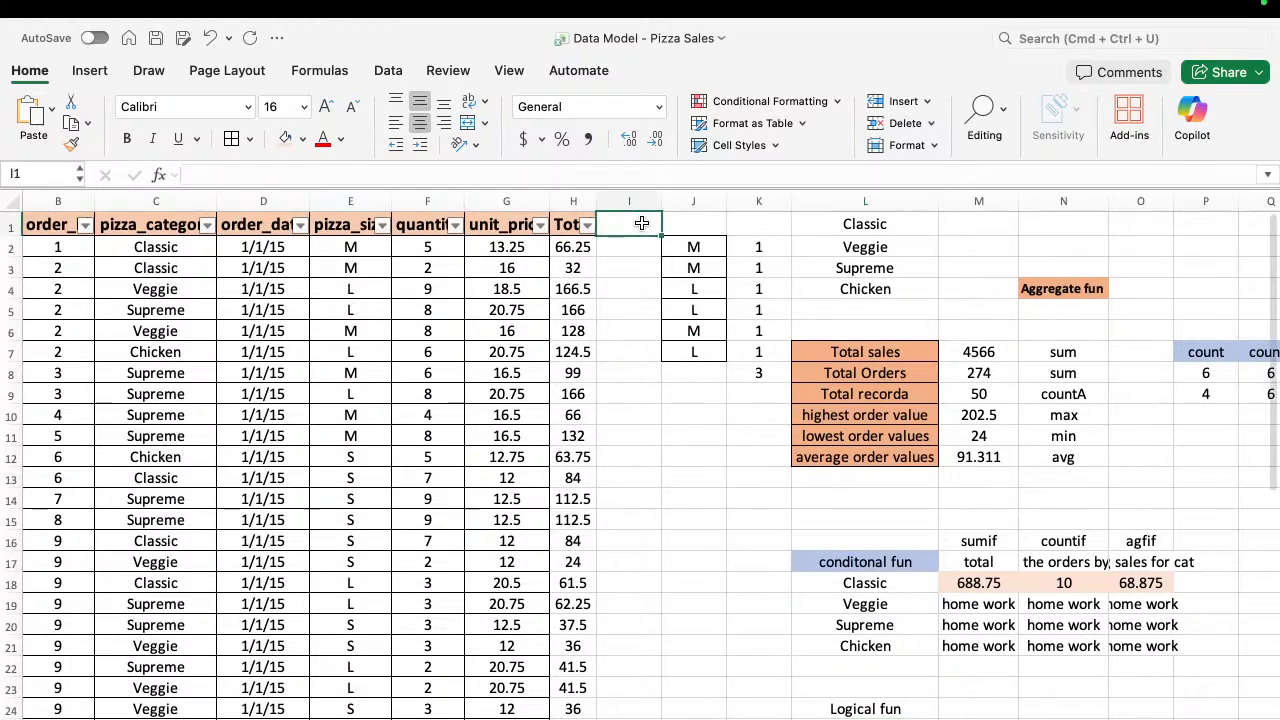
type("tag")
key("Return")
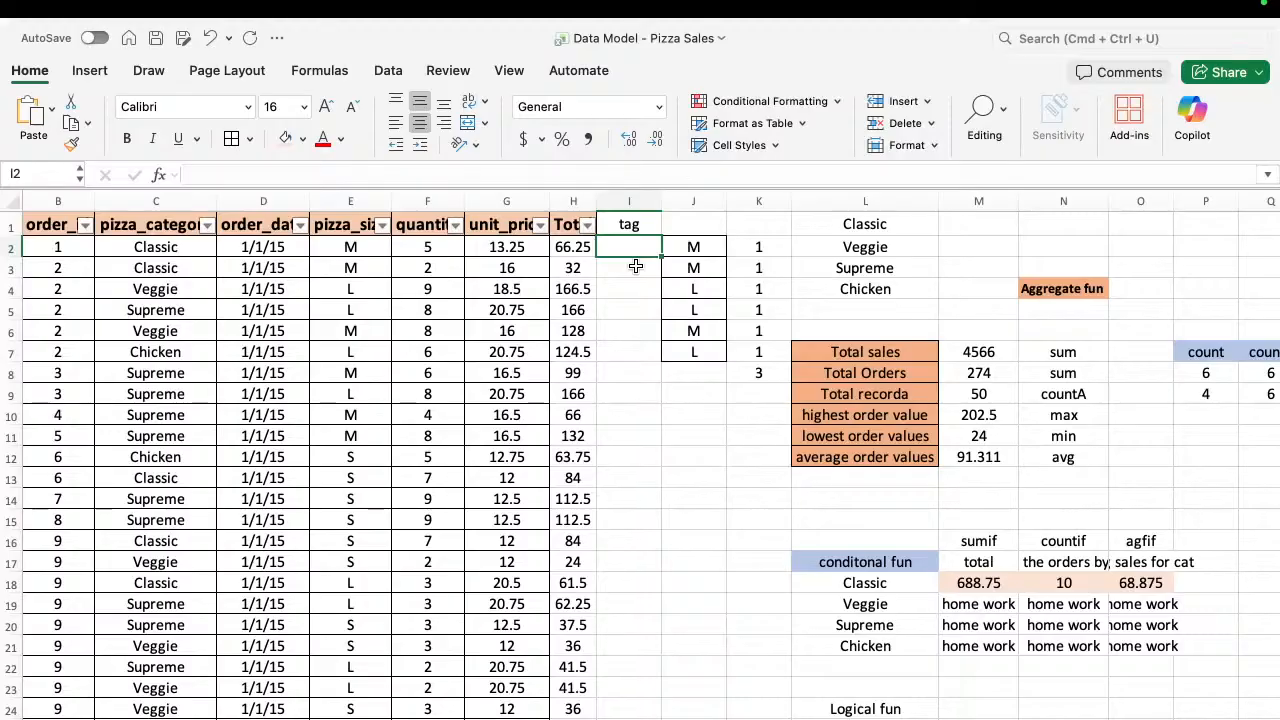
Enter the labels "if" in M24 and "ifs" in N24, beside the Logical fun label.
scroll(978, 662, "down", 1)
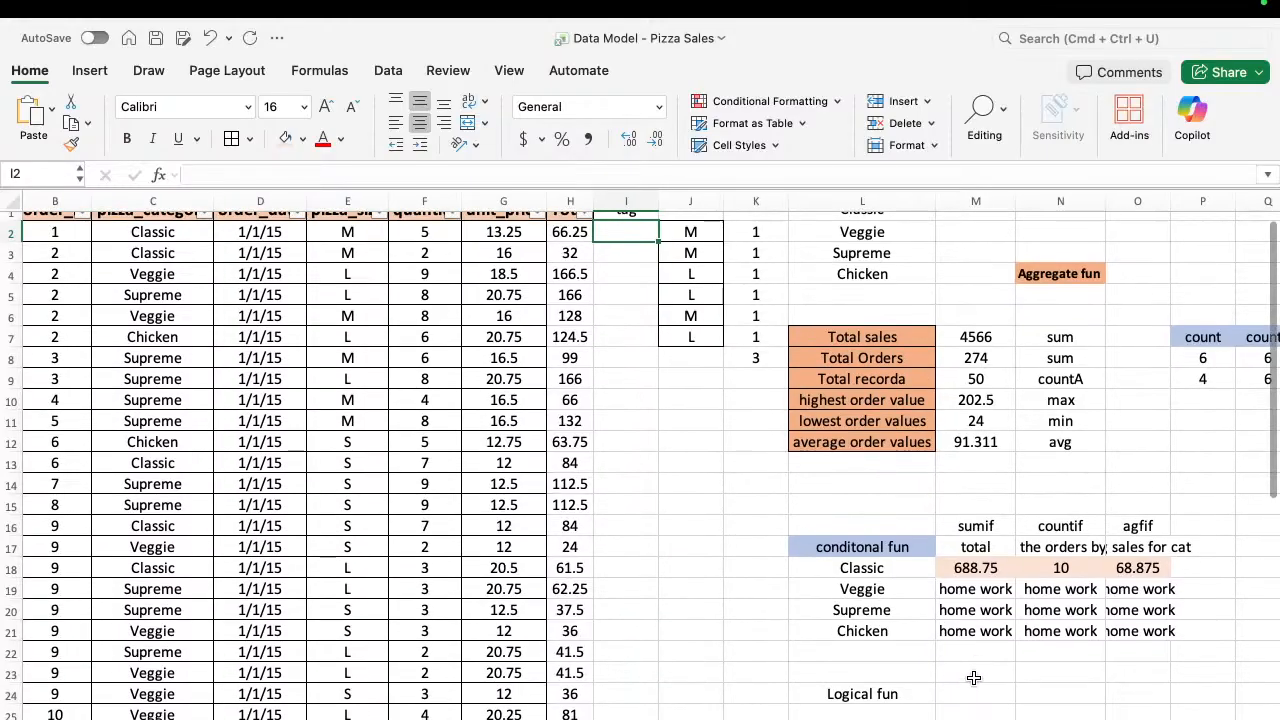
left_click(978, 690)
type("if")
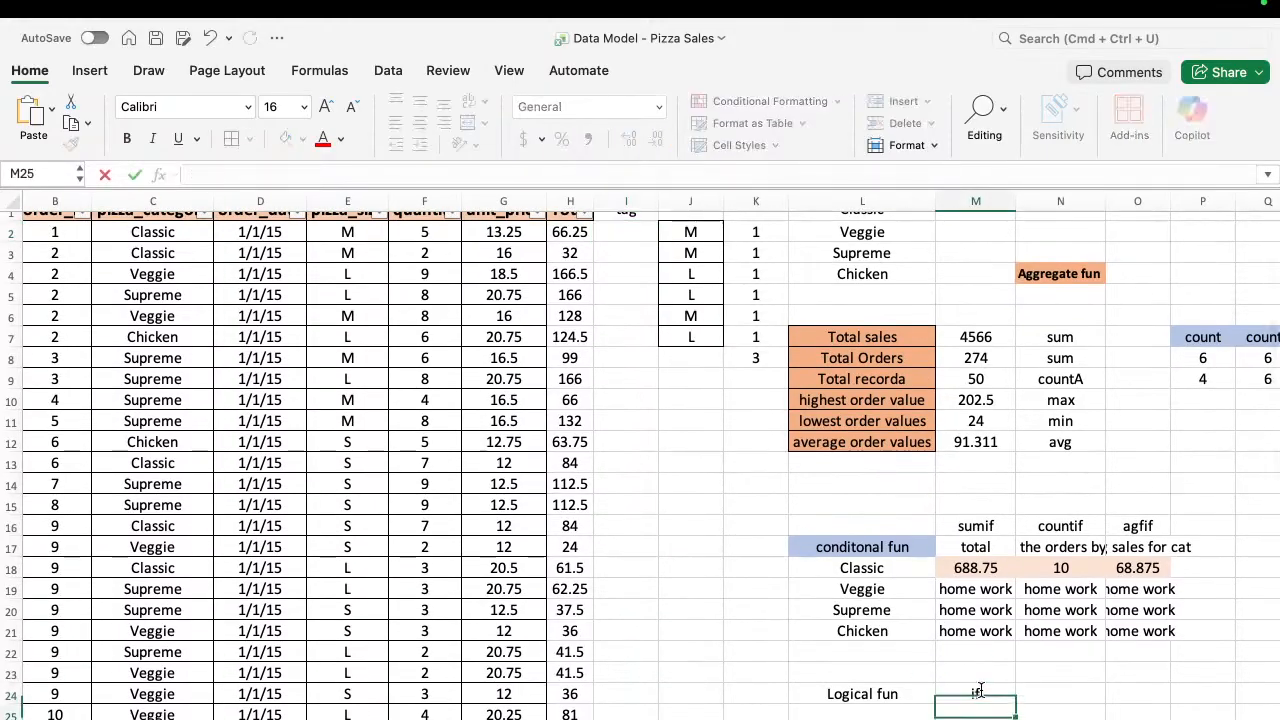
key("Tab")
type("ifs")
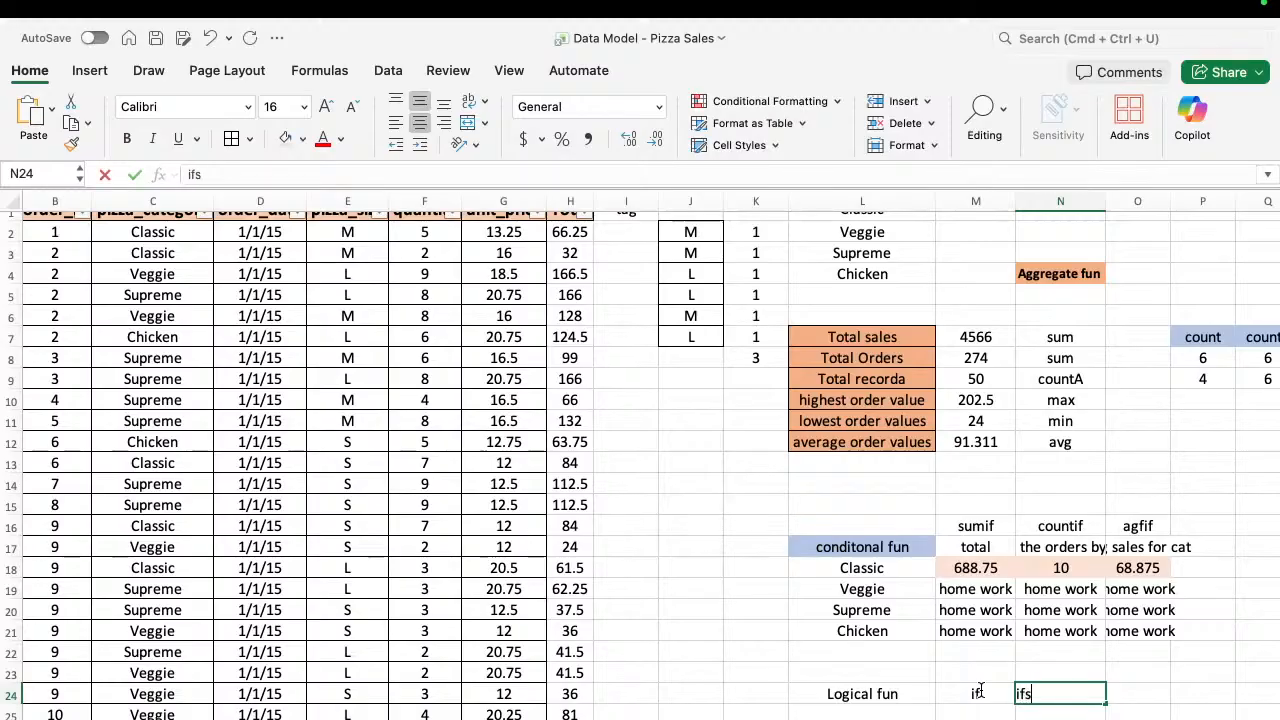
key("Return")
key("Up")
key("Right")
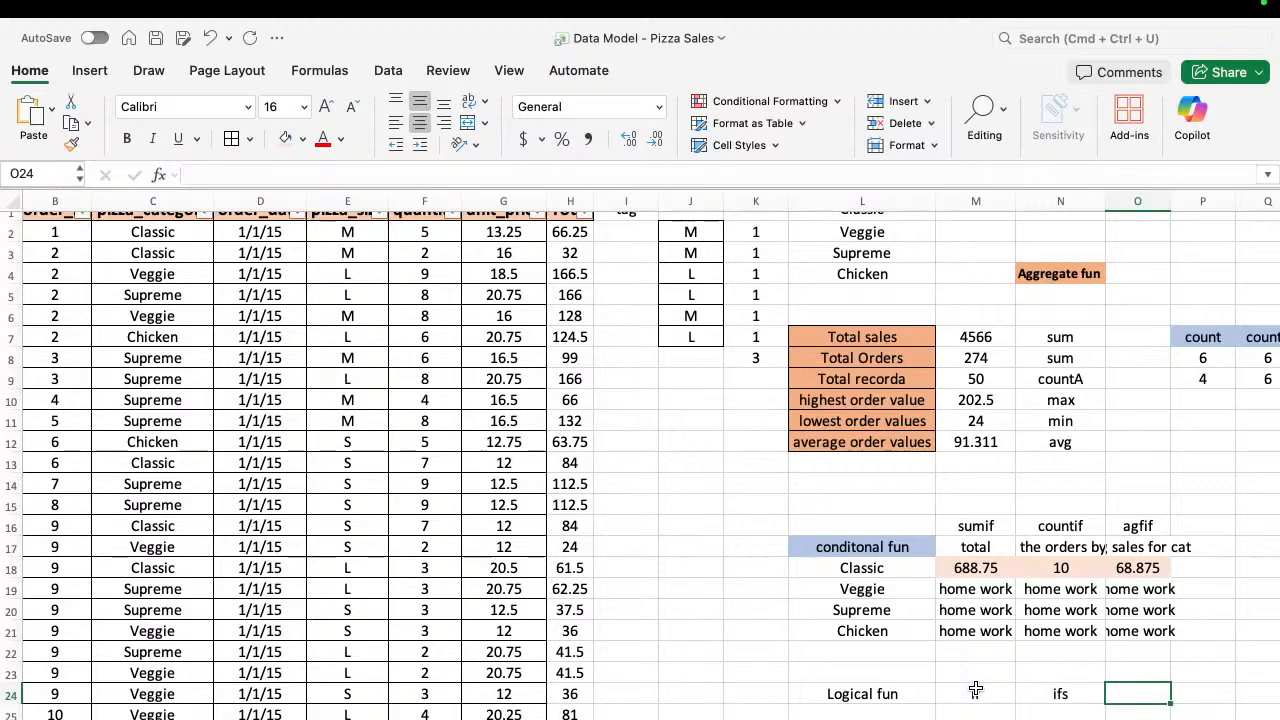
left_click(978, 690)
left_click(1052, 688)
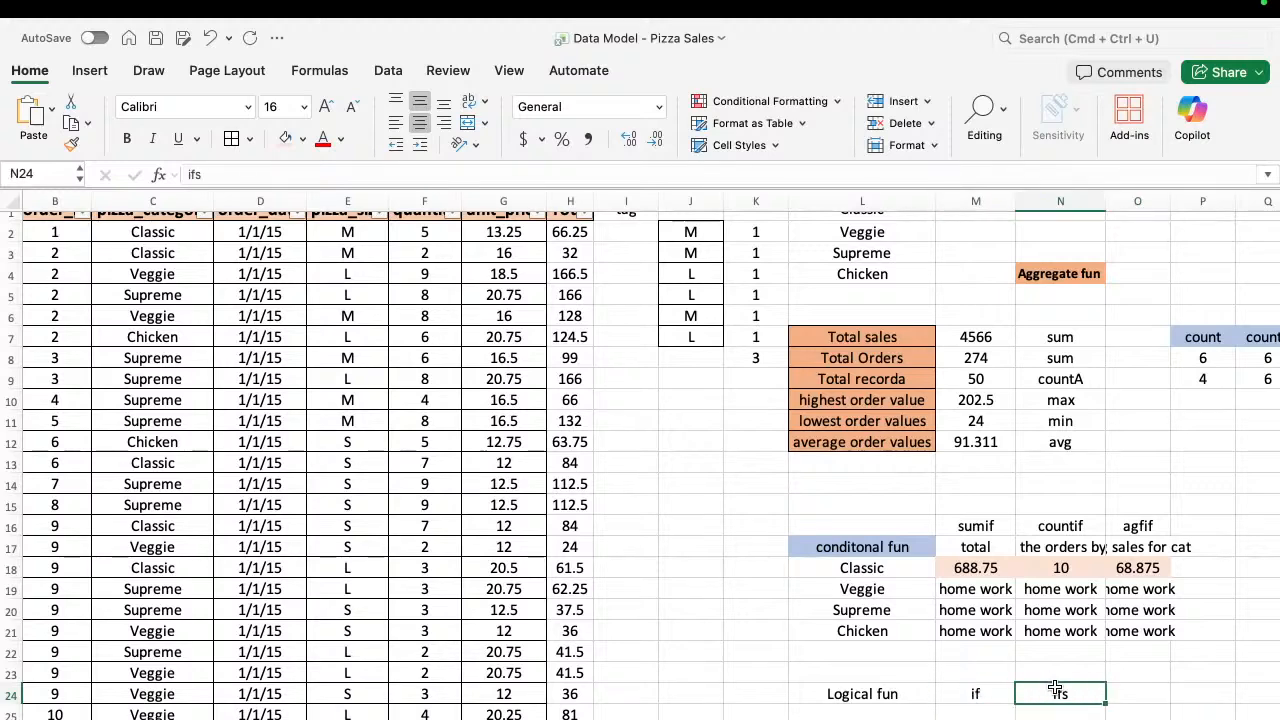
Begin an IF formula in I2, under the tag header, with the logical test H2>100.
scroll(728, 403, "up", 1)
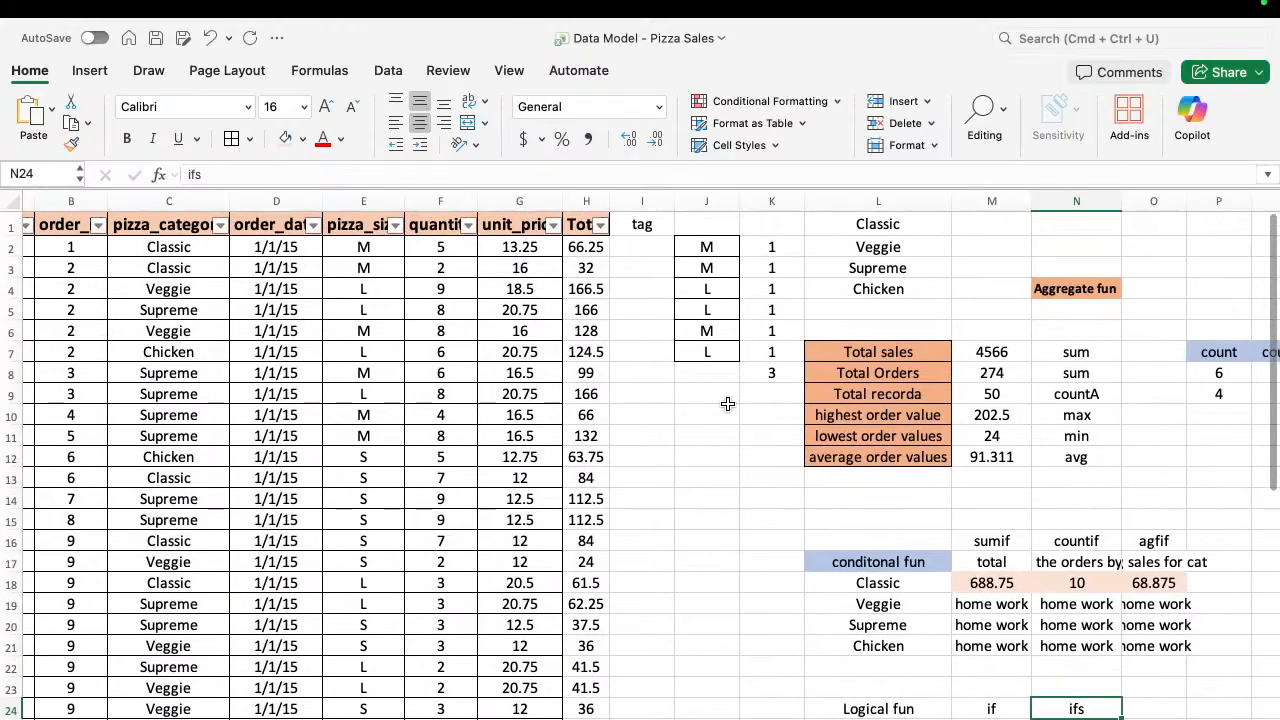
left_click(630, 228)
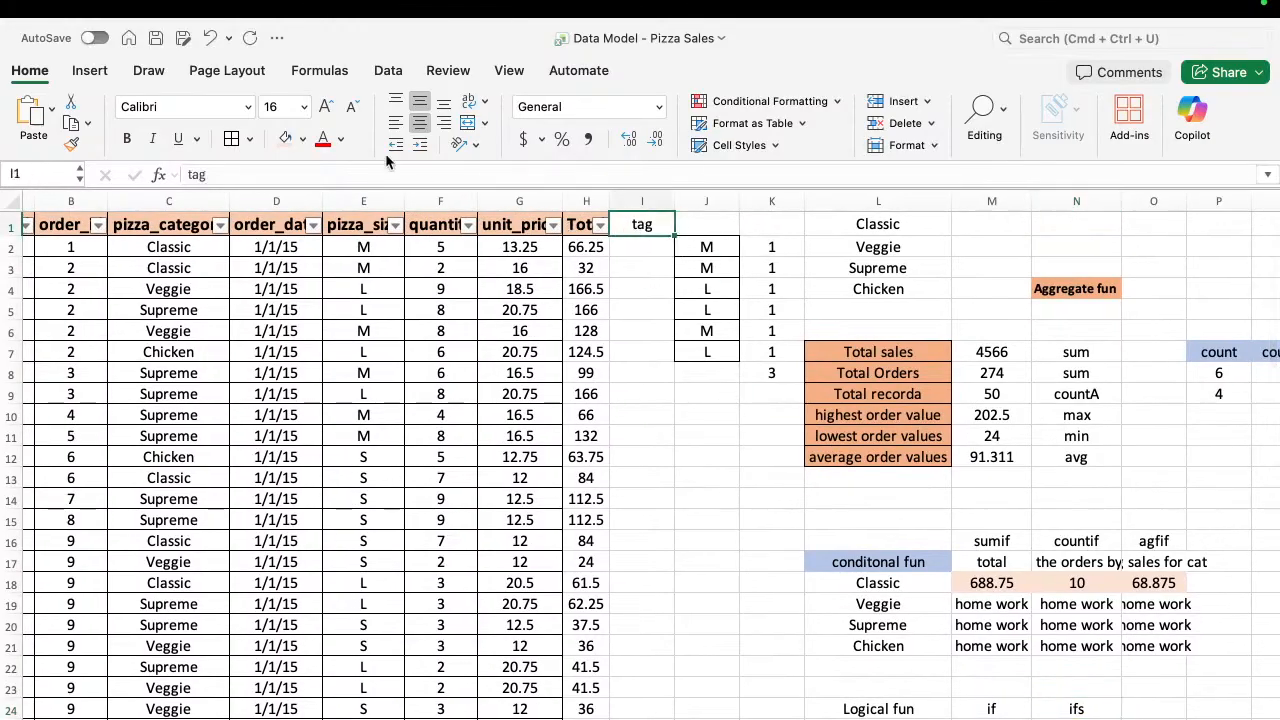
left_click(641, 250)
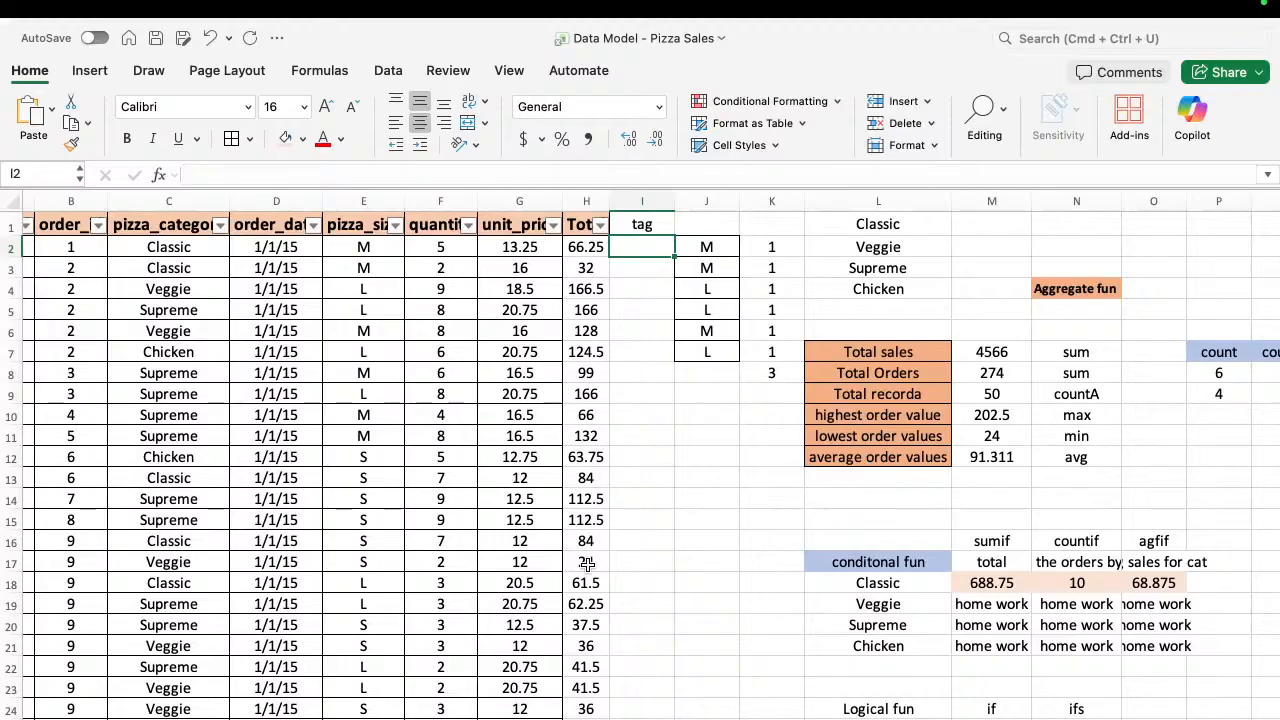
scroll(588, 570, "down", 4)
scroll(588, 571, "down", 5)
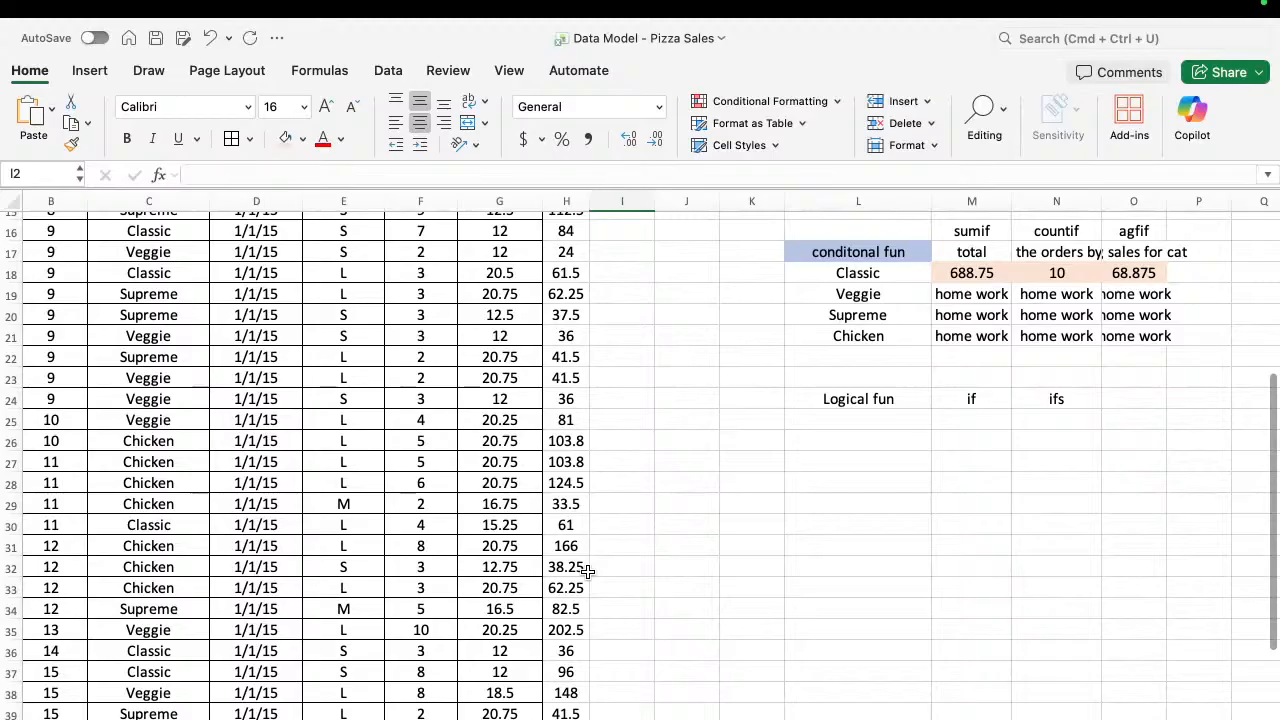
scroll(588, 571, "down", 3)
scroll(585, 570, "up", 10)
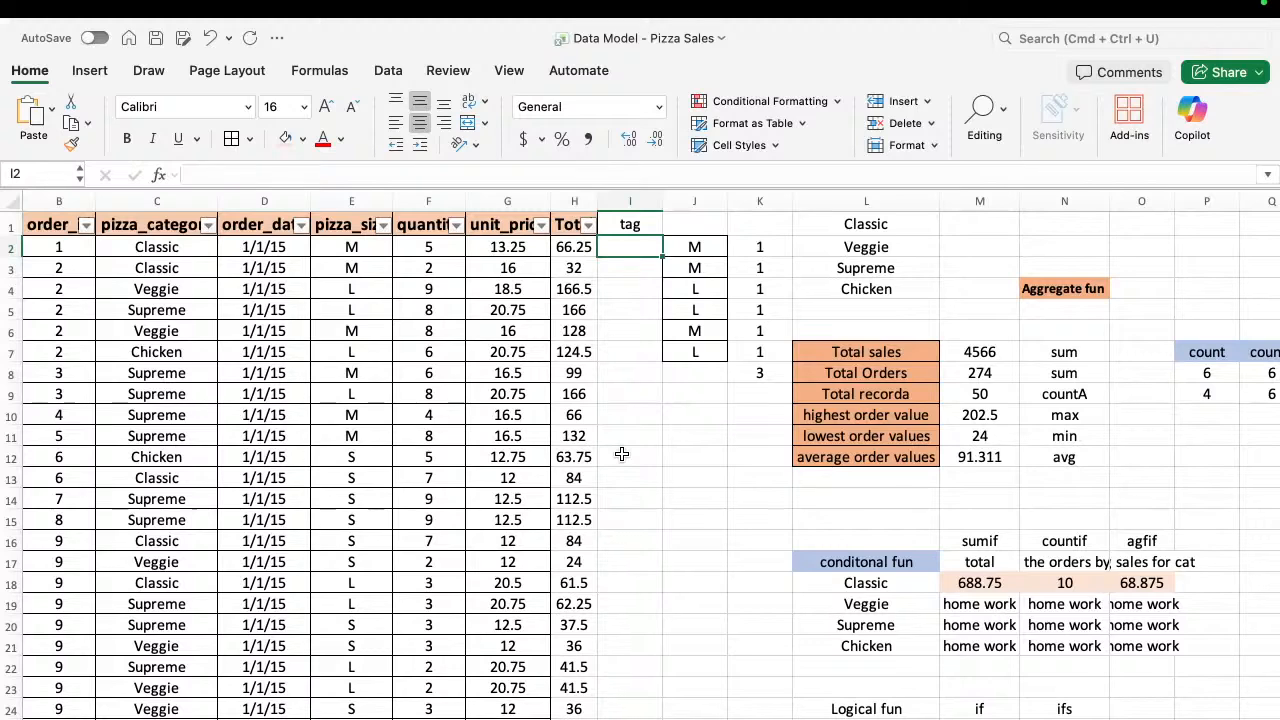
type("=")
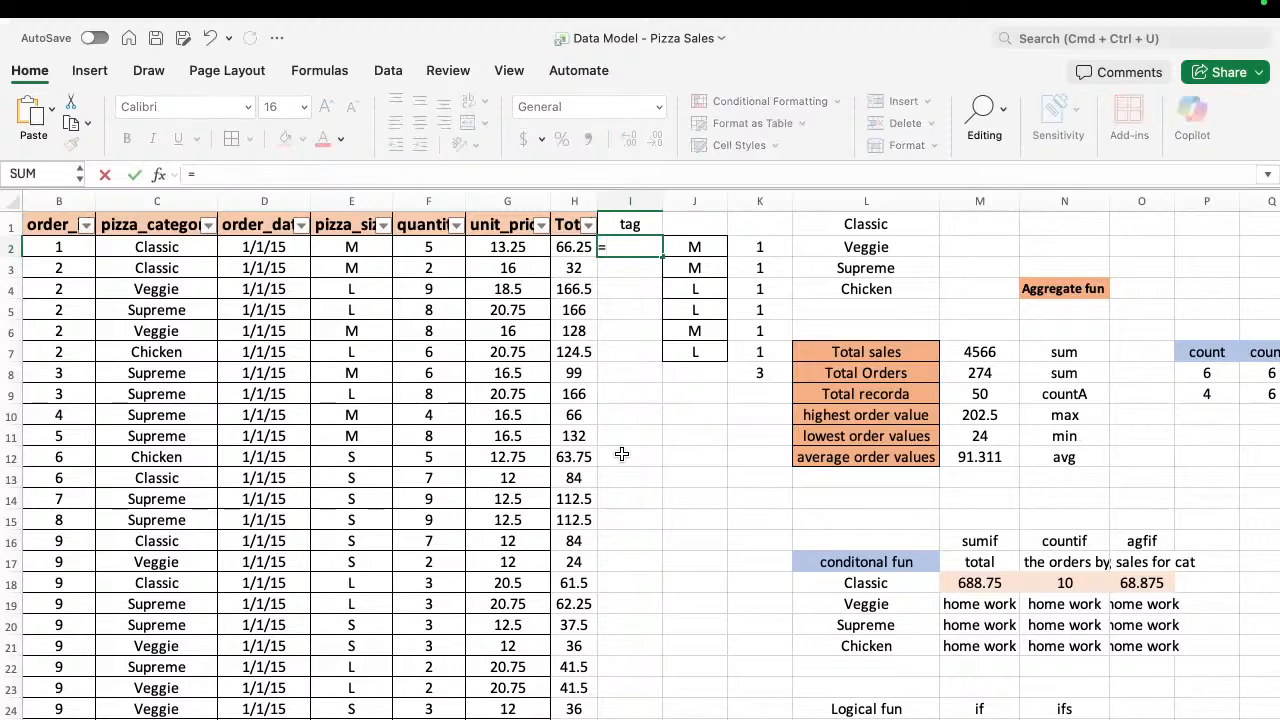
type("if")
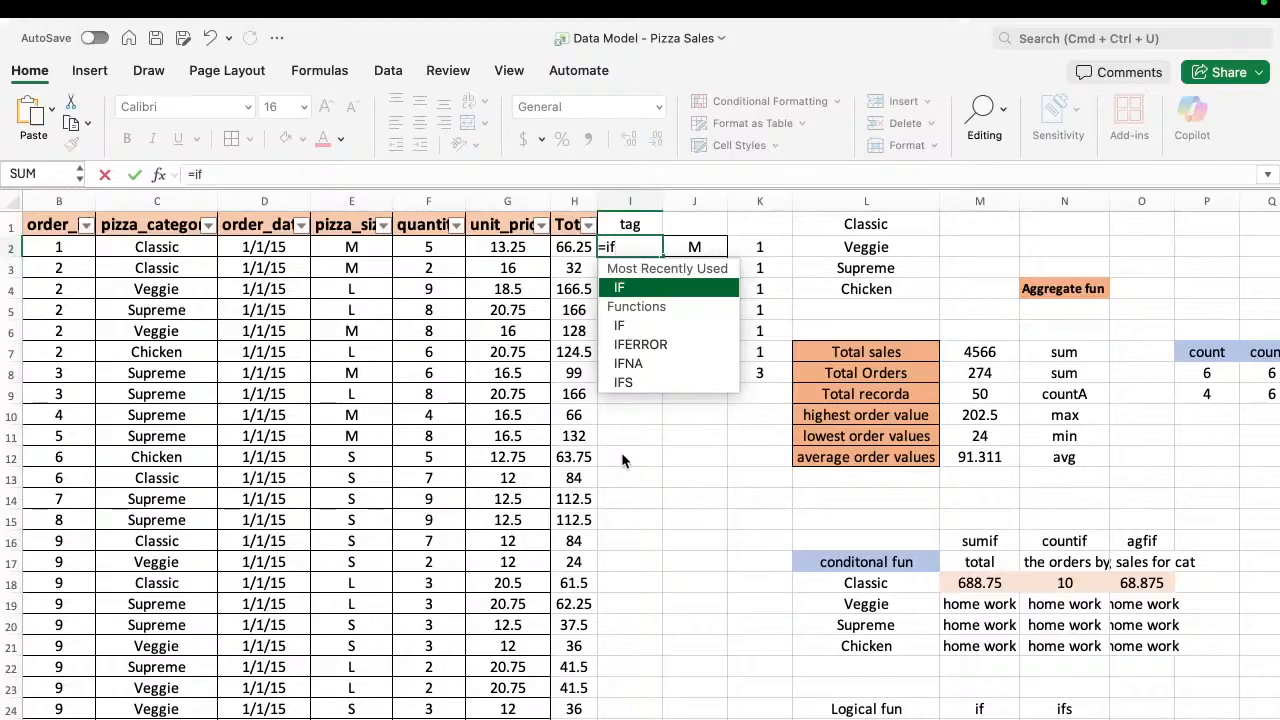
key("Tab")
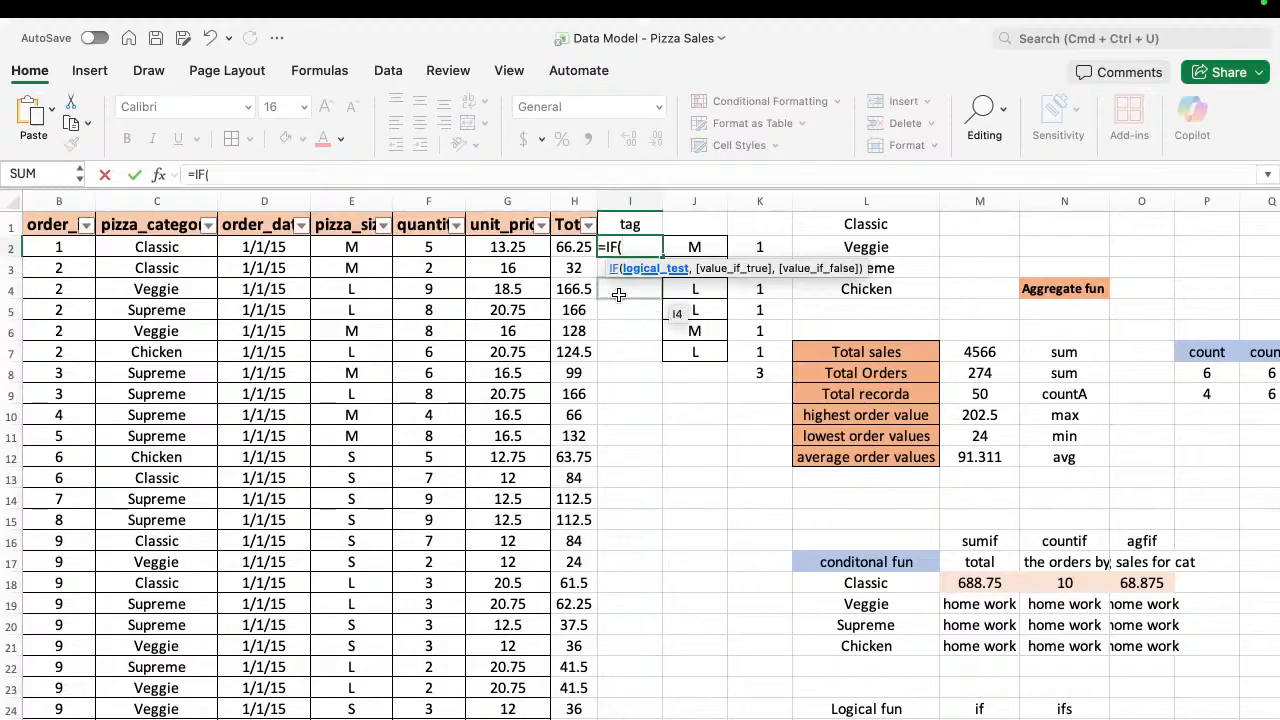
left_click(570, 248)
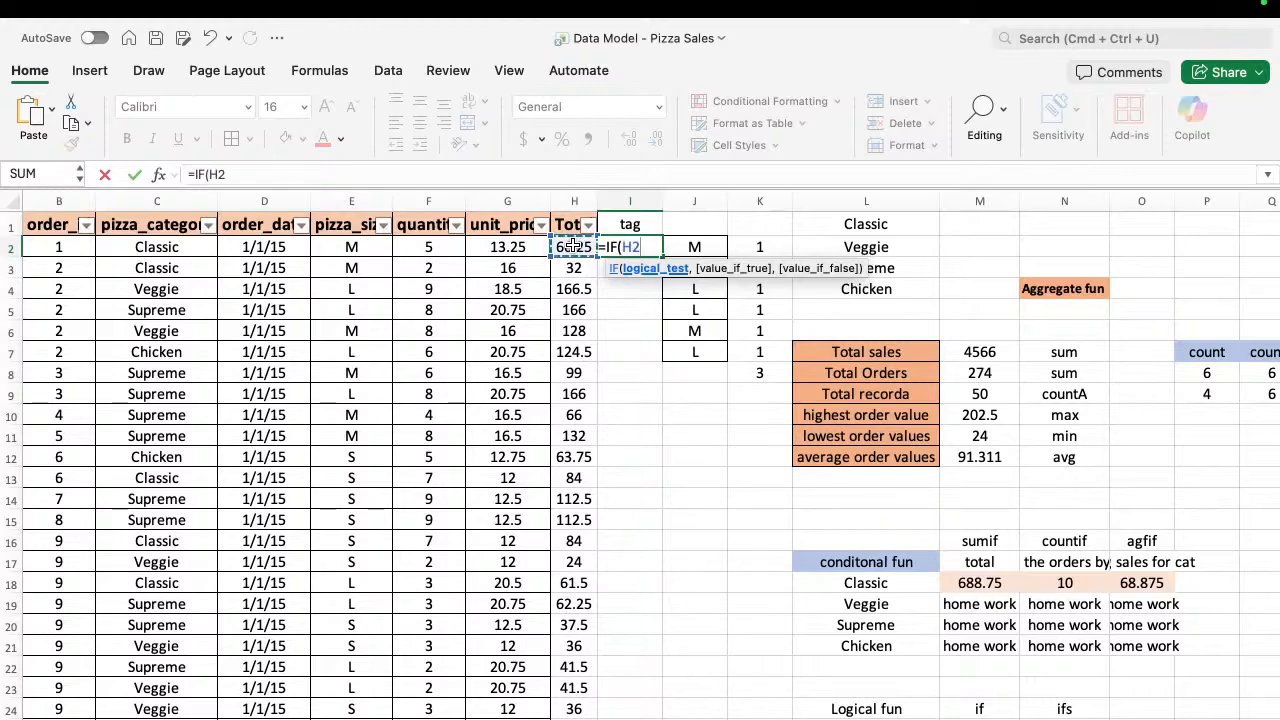
type(">100")
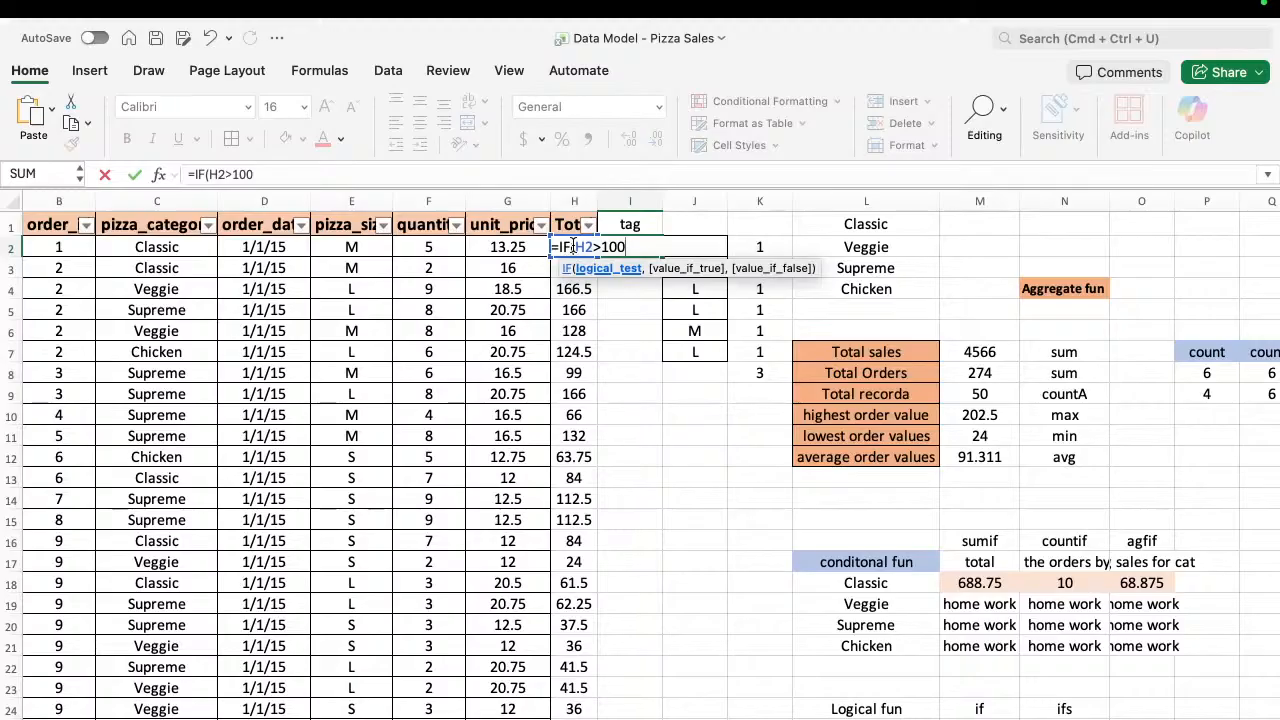
Complete the I2 formula with "High" if true and "Noraml" if false, accepting the proposed correction of its missing quote and bracket.
type(",")
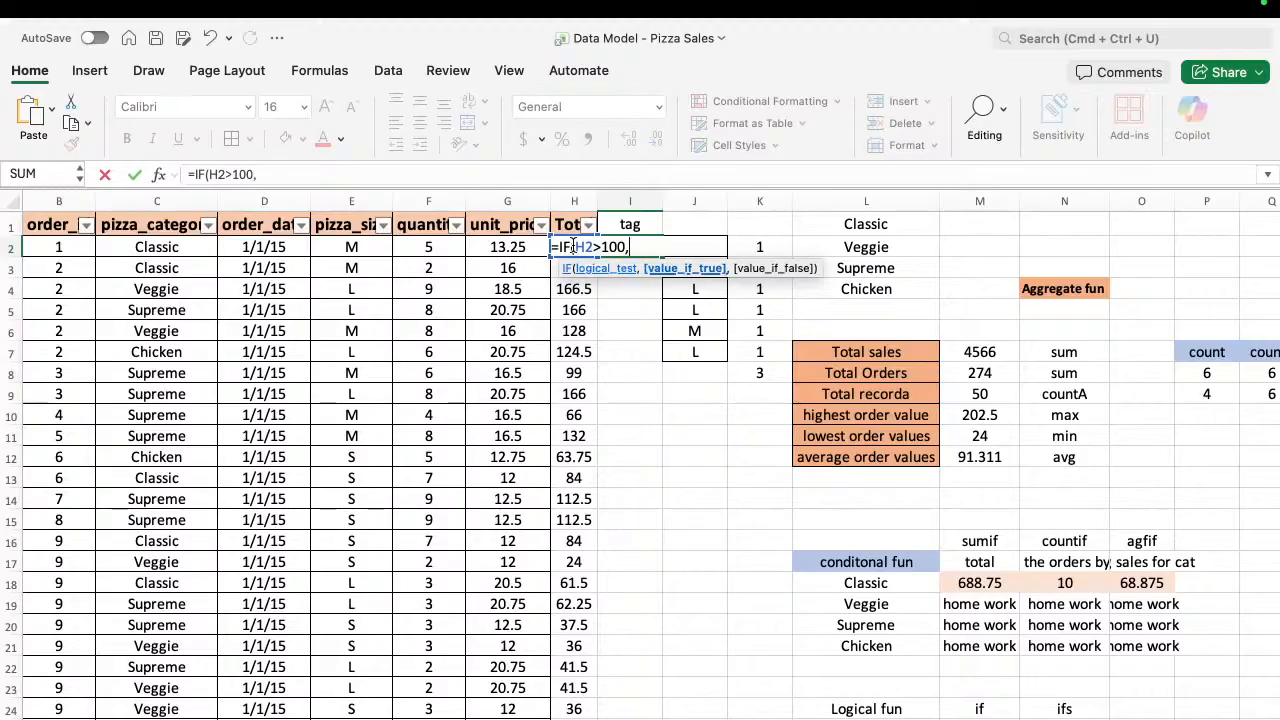
type("\"High\",")
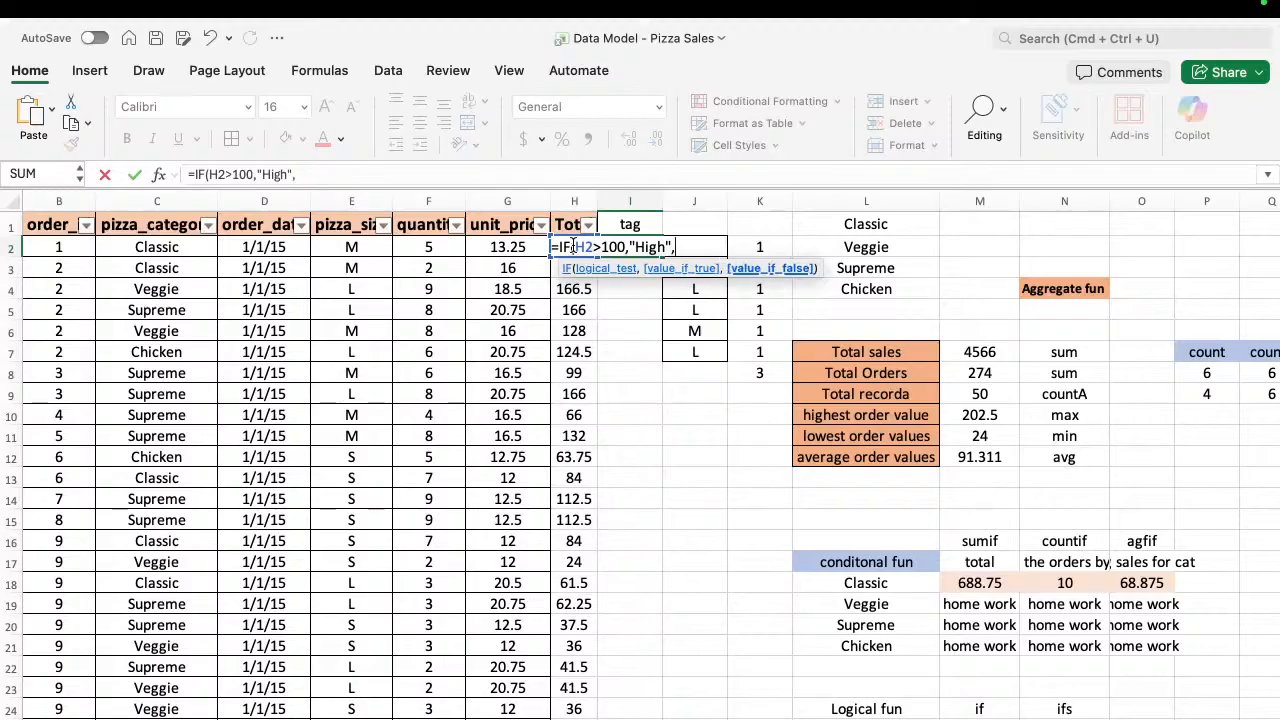
type("N")
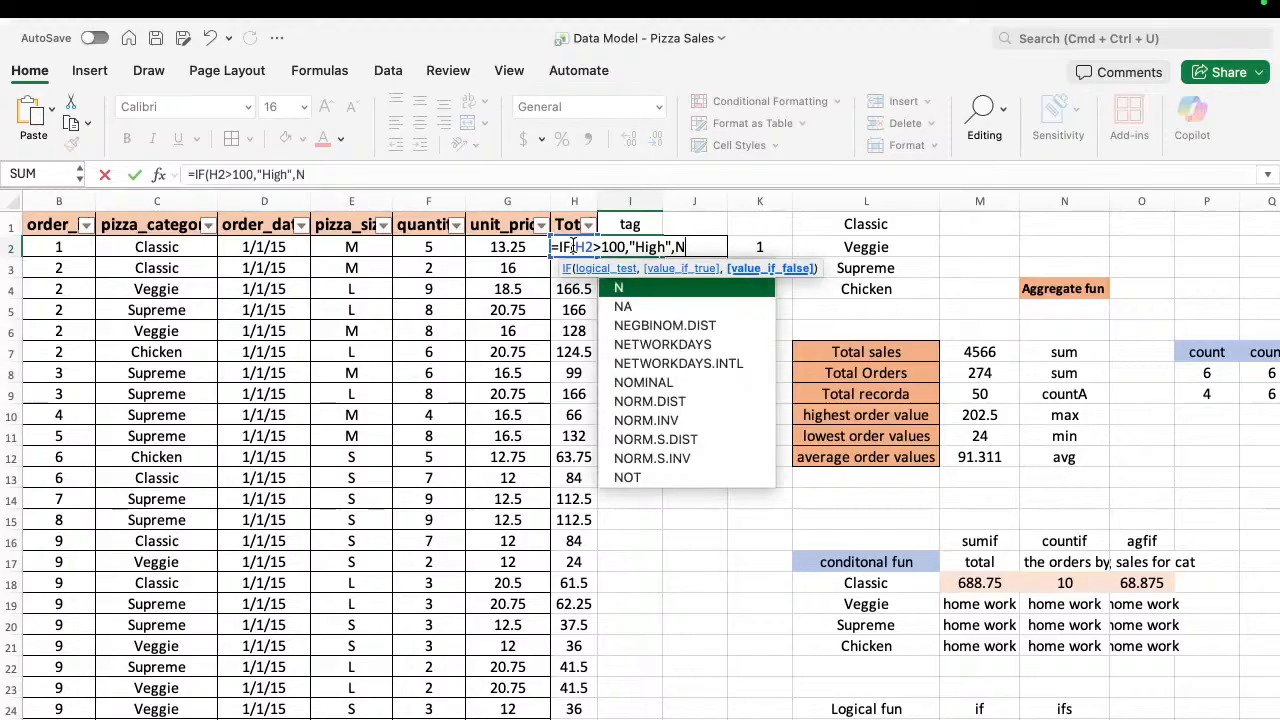
type("o")
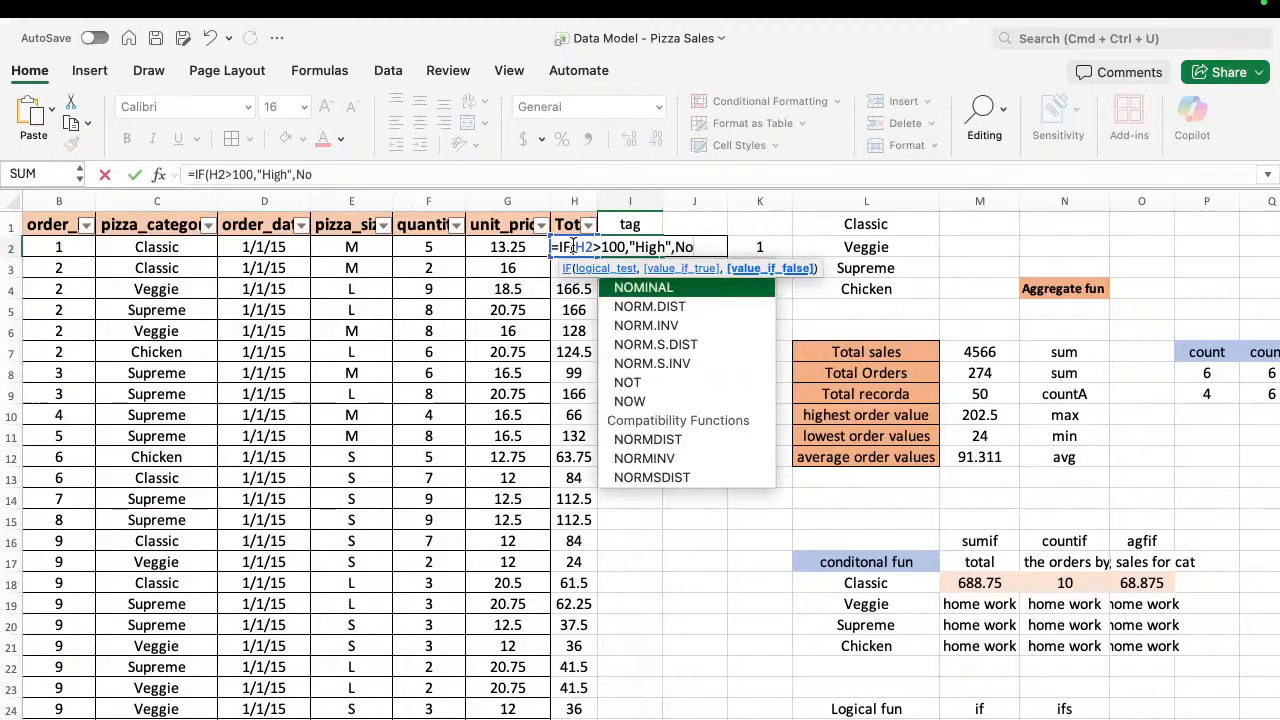
type("raml")
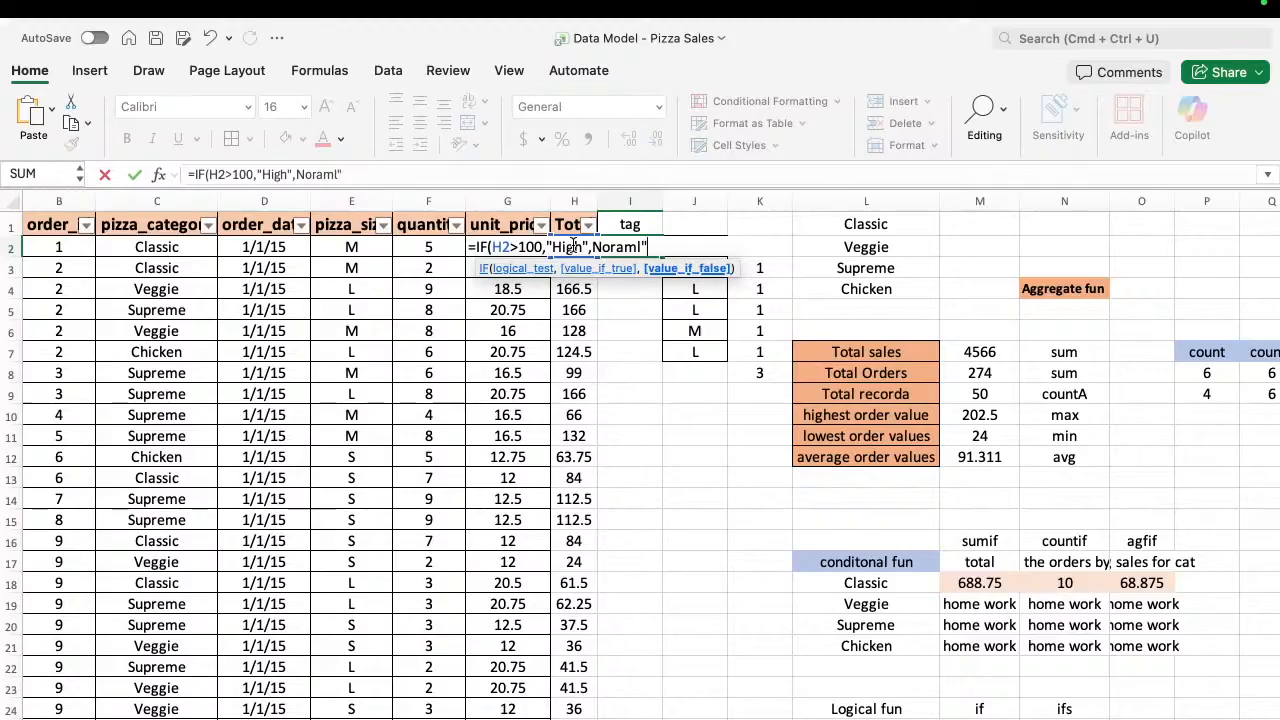
key("Return")
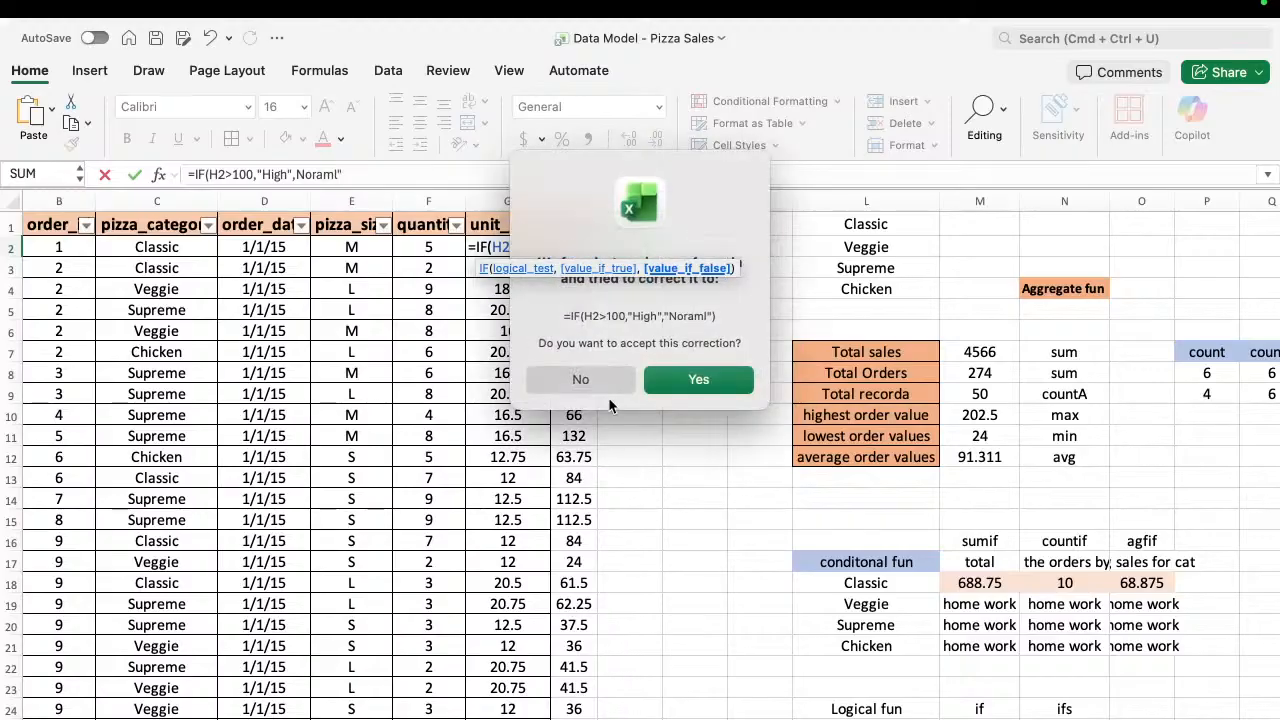
left_click(683, 382)
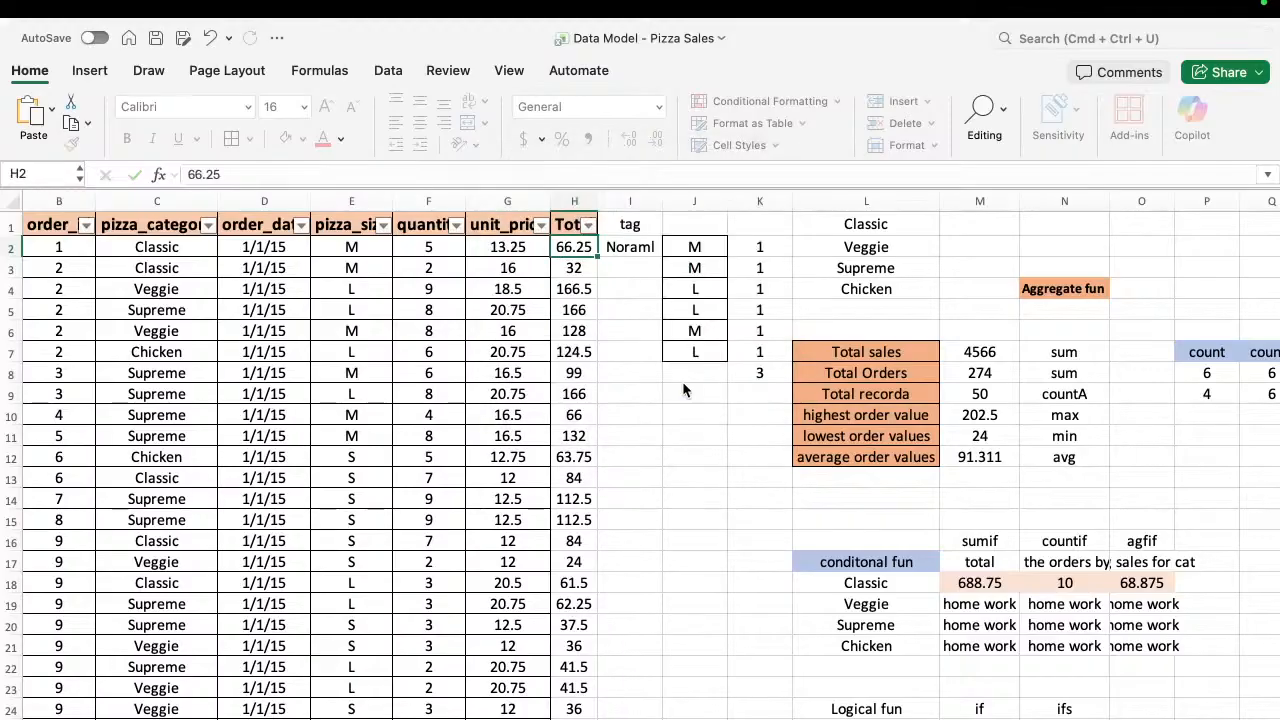
Correct the spelling of the I2 formula's false value to "Normal", giving =IF(H2>100,"High","Normal").
left_click(626, 250)
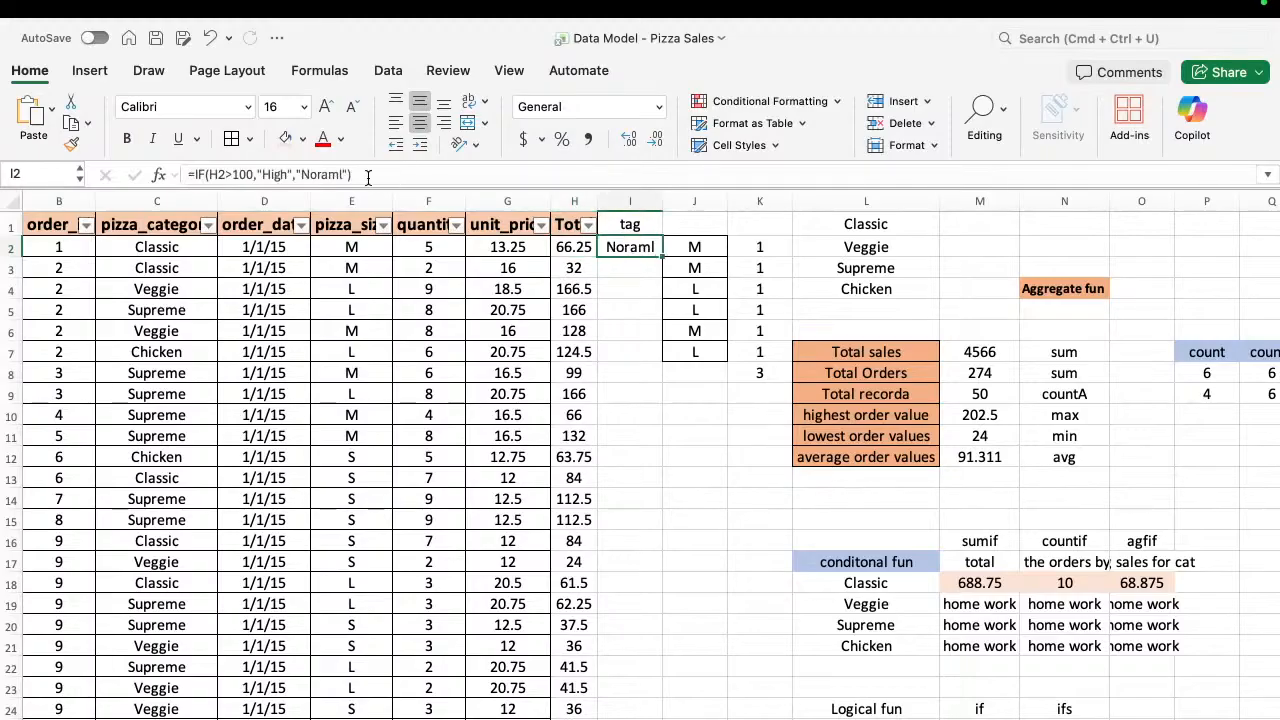
left_click(339, 173)
key("BackSpace")
key("BackSpace")
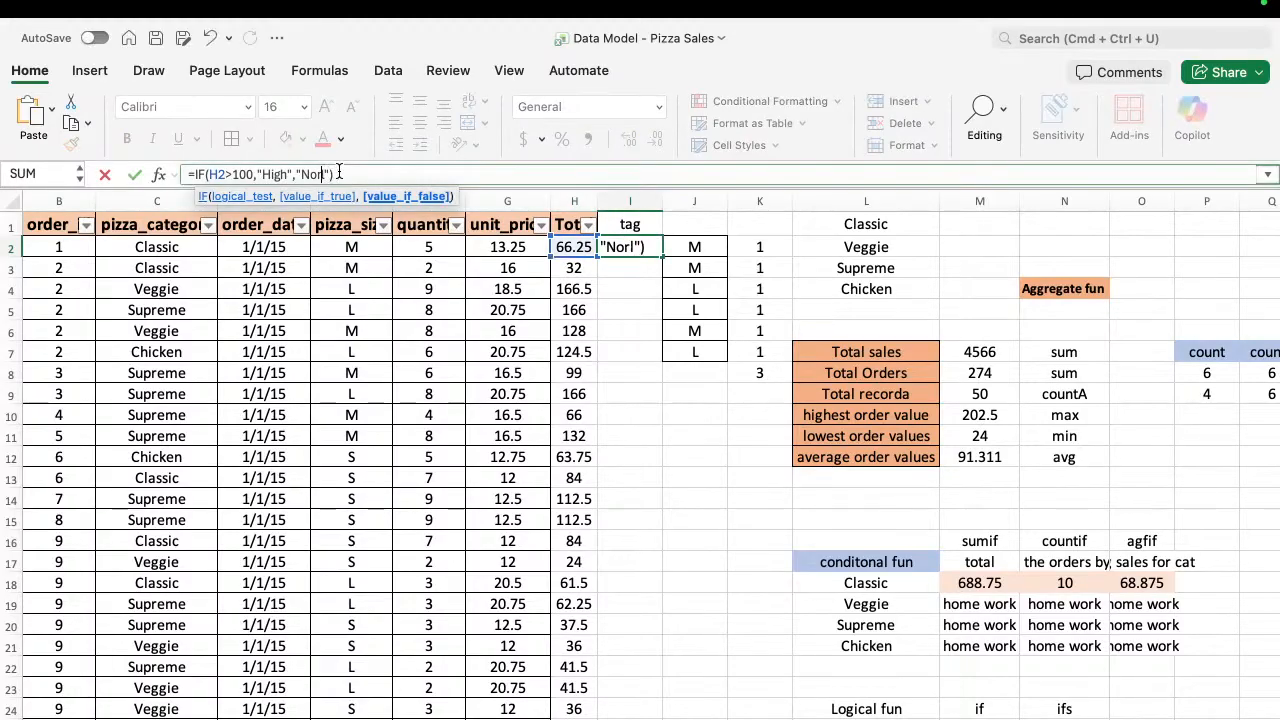
type("mal")
key("Return")
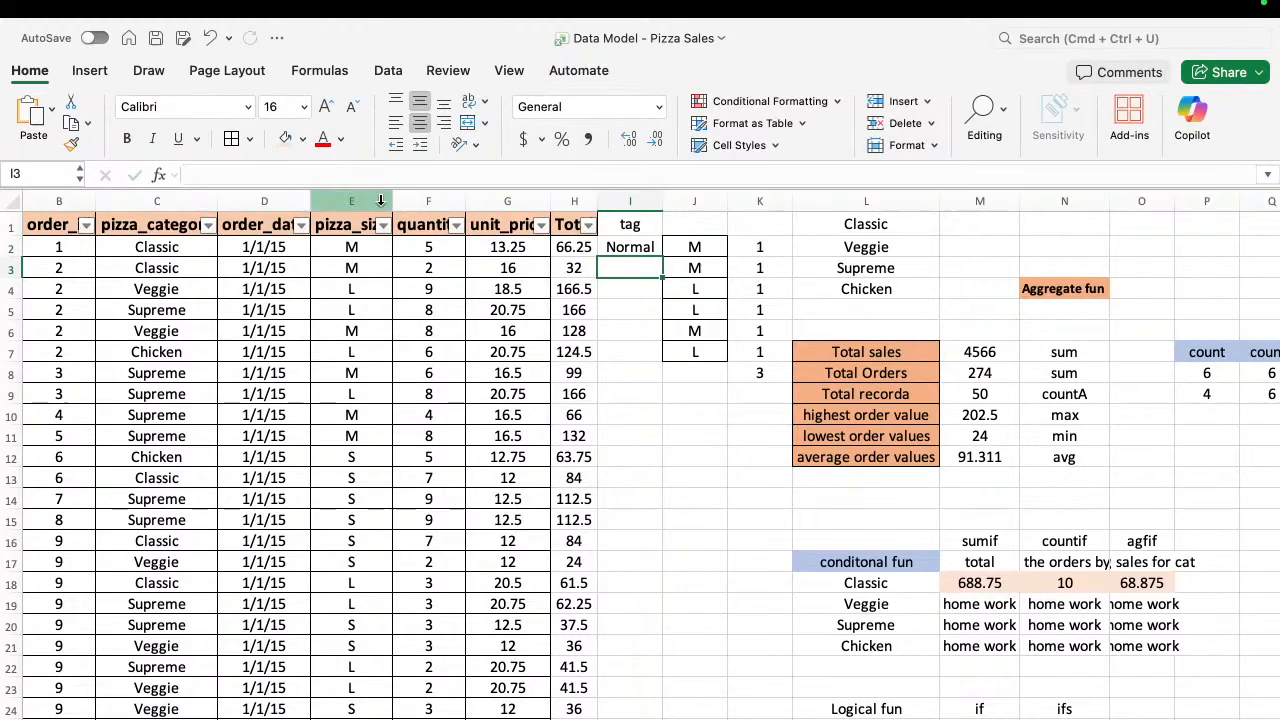
Fill the IF formula from I2 down the tag column for all the orders.
left_click(641, 247)
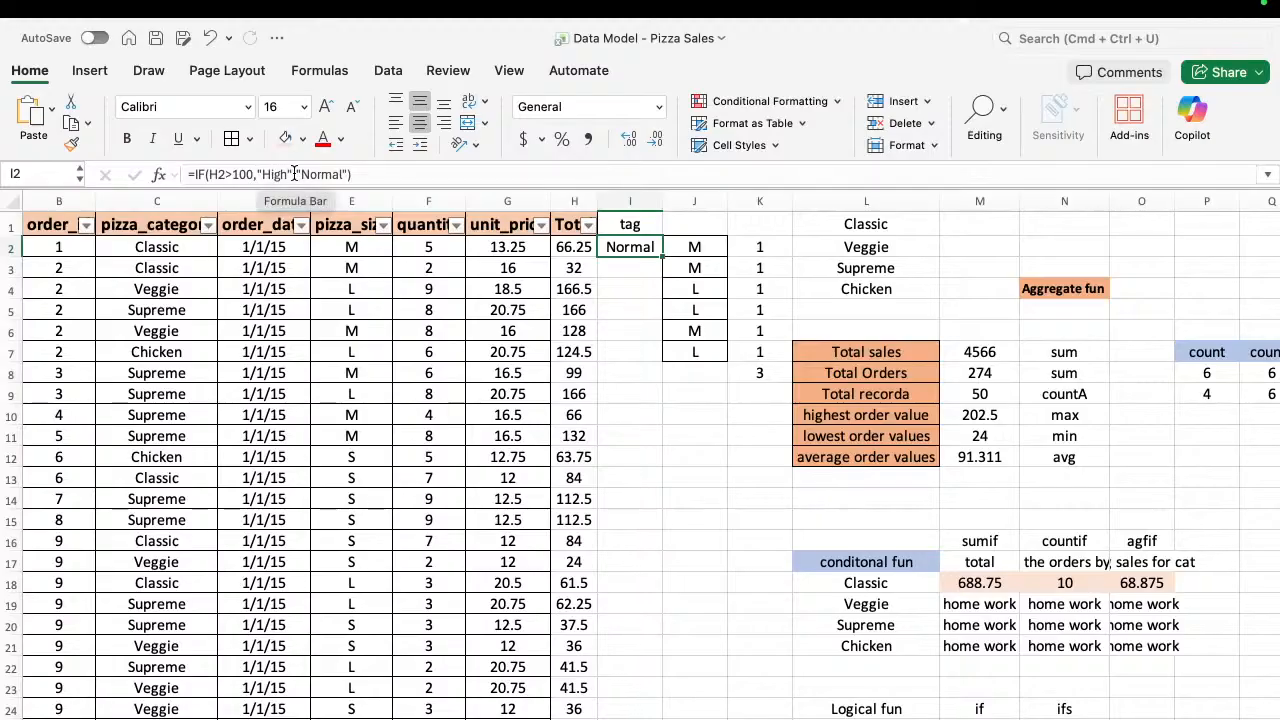
left_click_drag(258, 174, 301, 172)
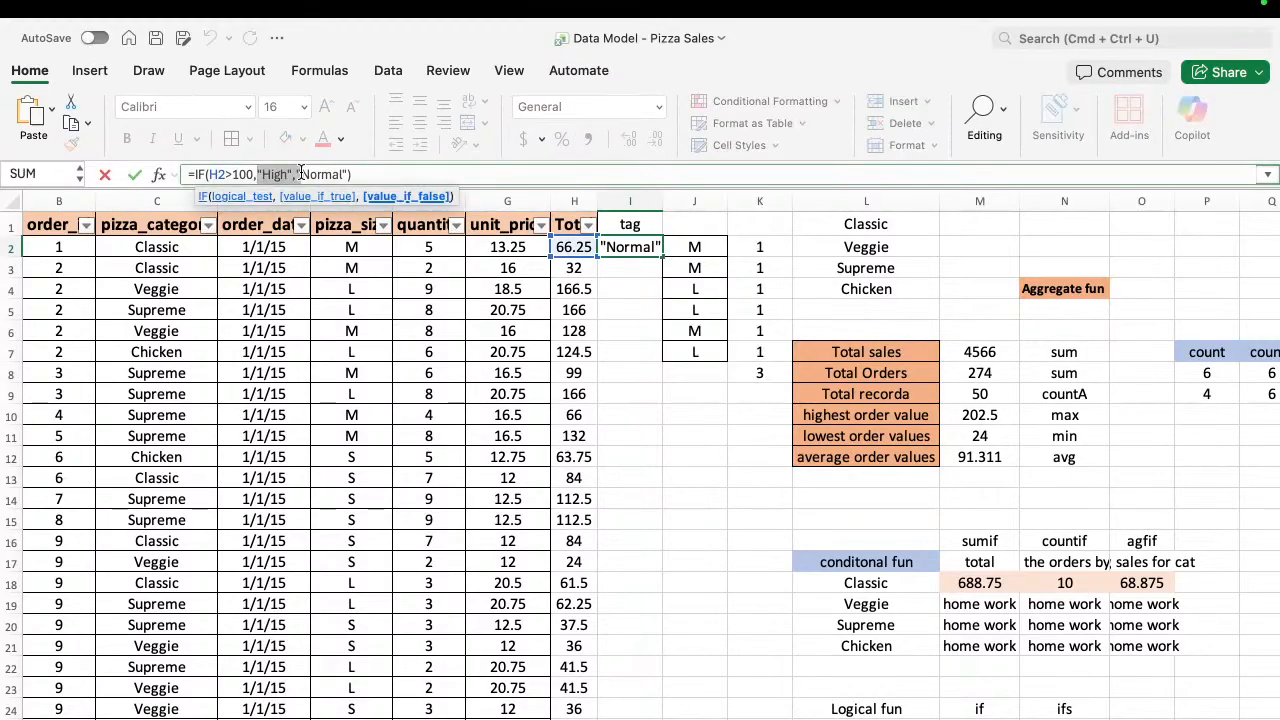
key("Return")
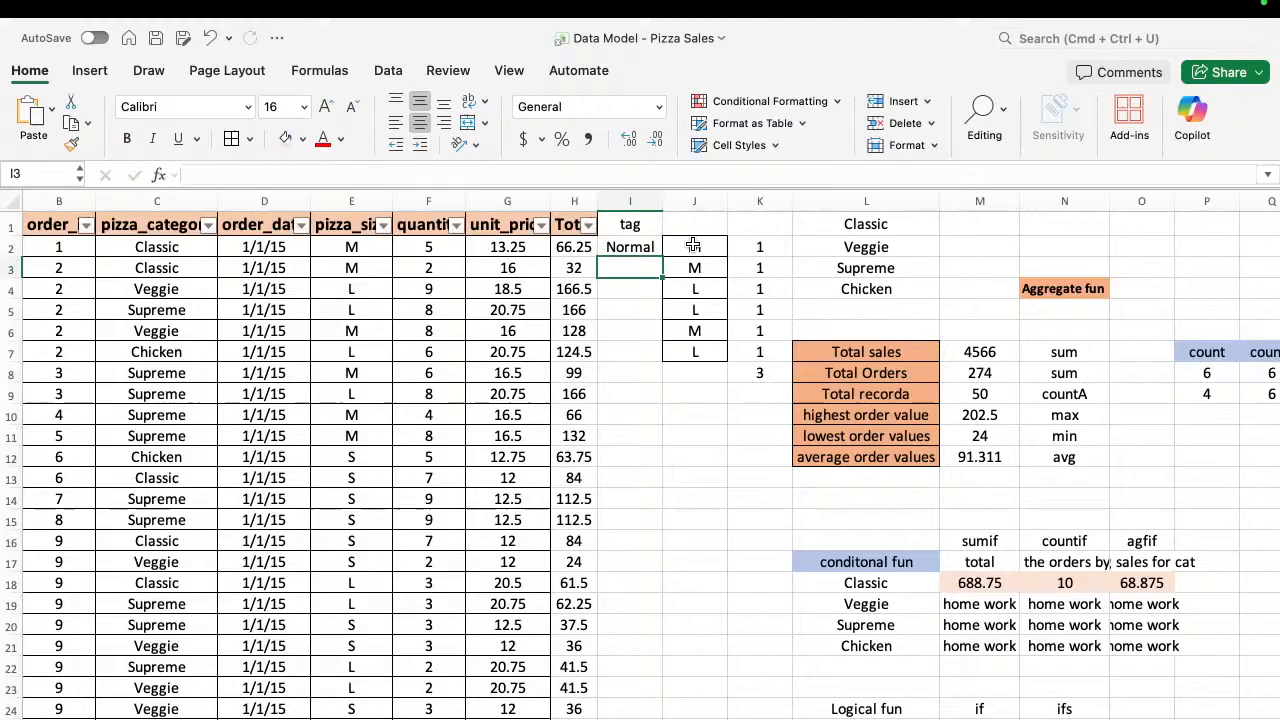
left_click(636, 248)
double_click(661, 253)
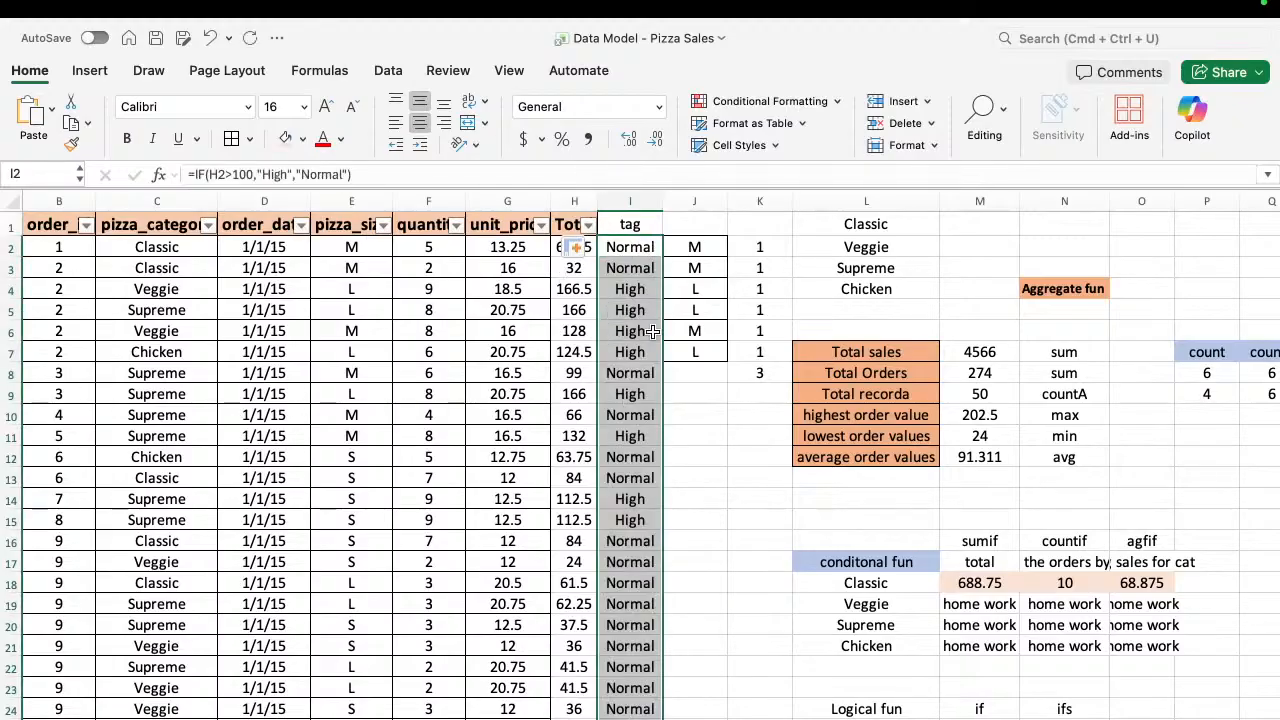
key("Escape")
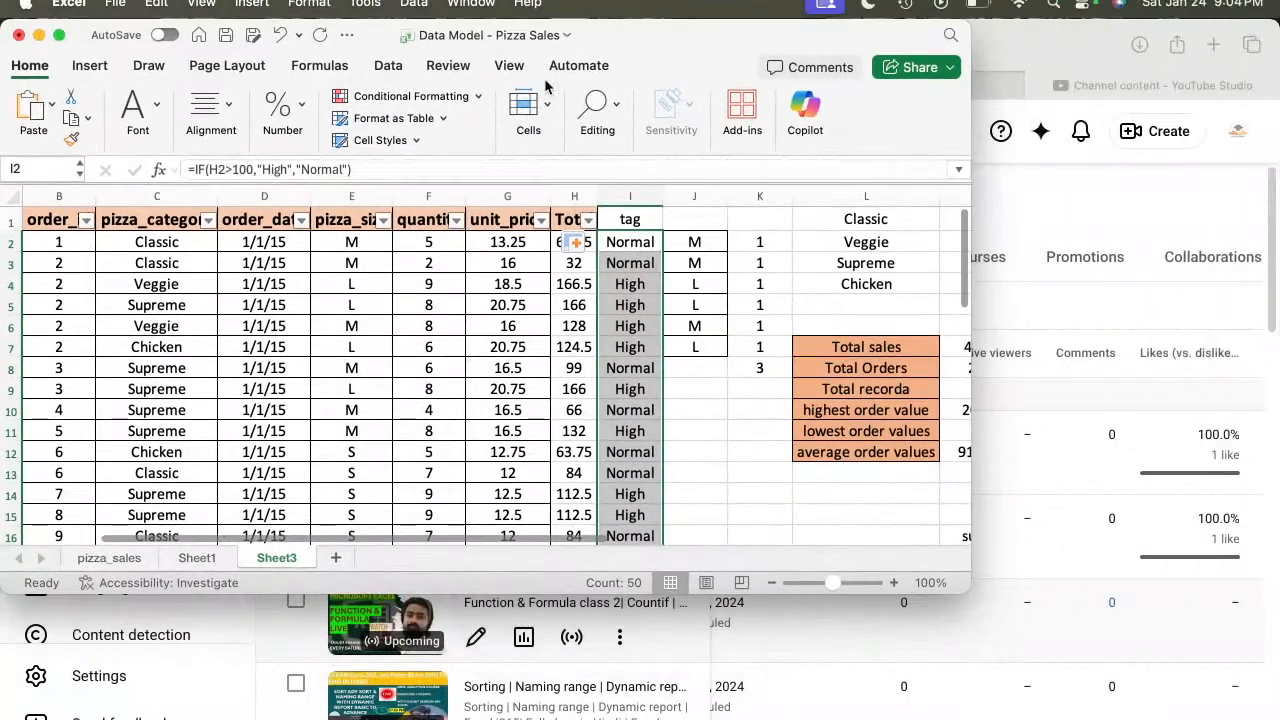
left_click(59, 35)
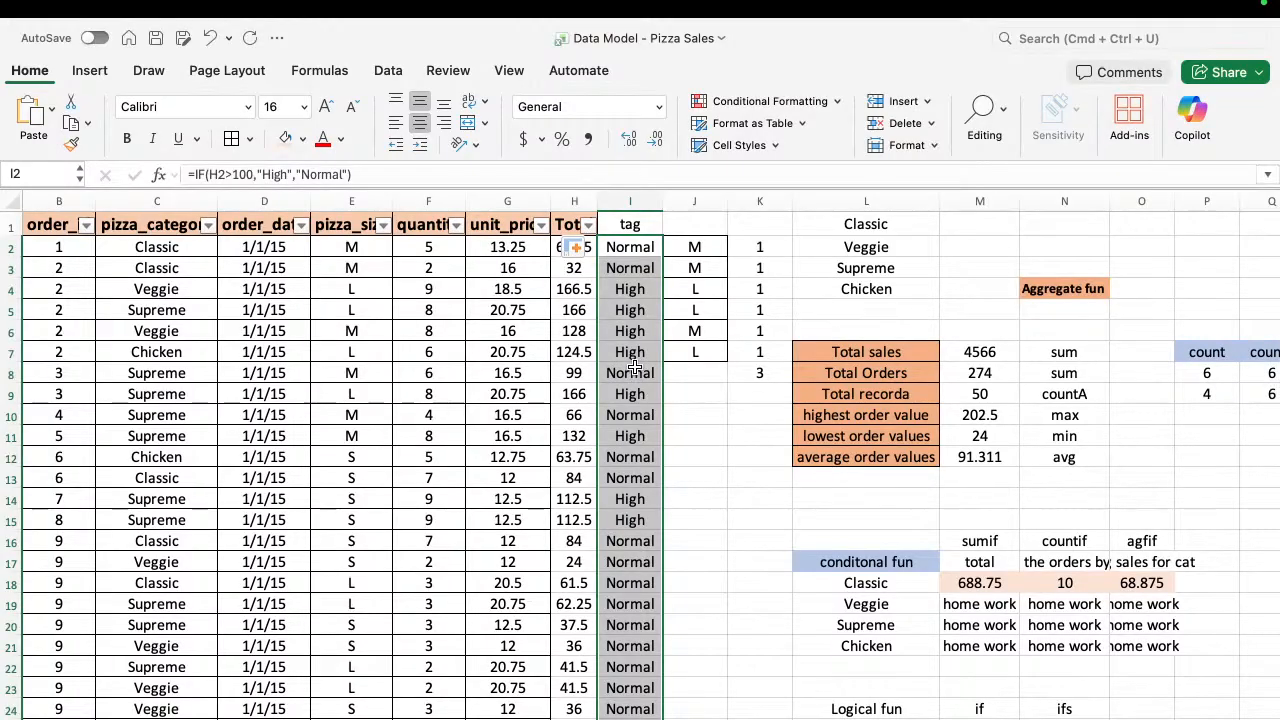
left_click(627, 352)
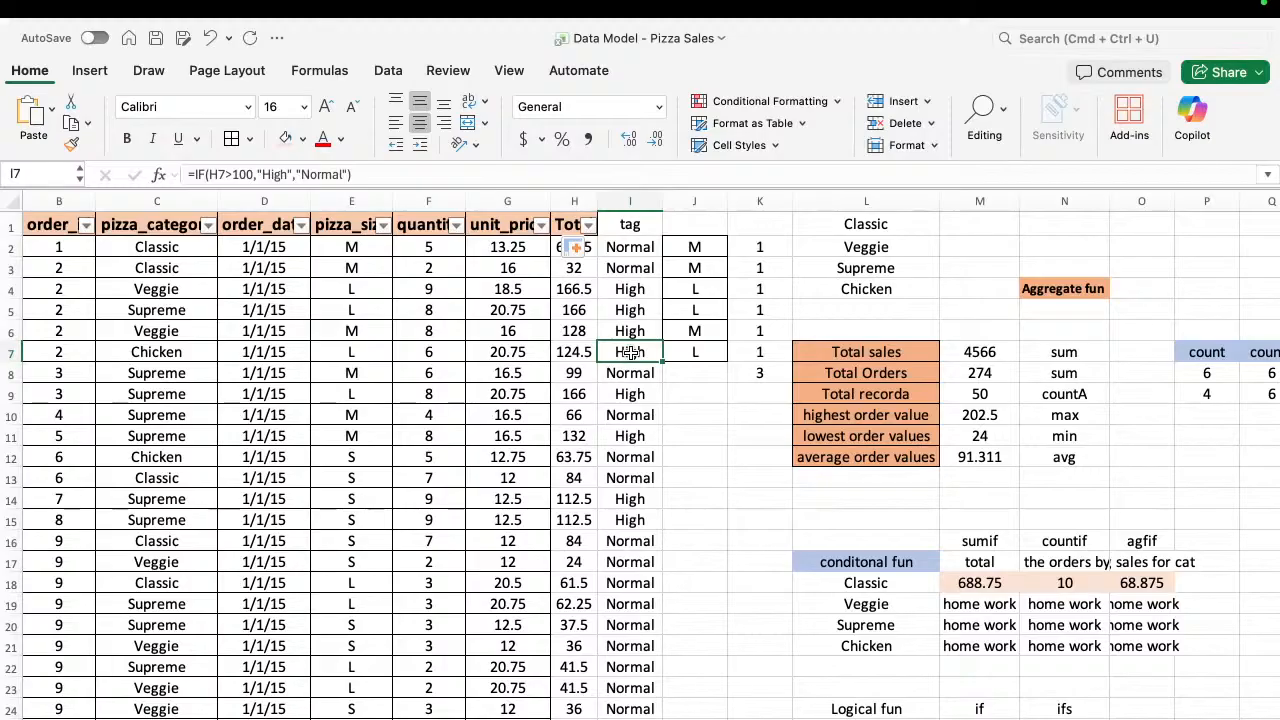
Enter the label "text fun" in L28, a few rows below the Logical fun label.
scroll(914, 441, "down", 1)
scroll(914, 441, "down", 5)
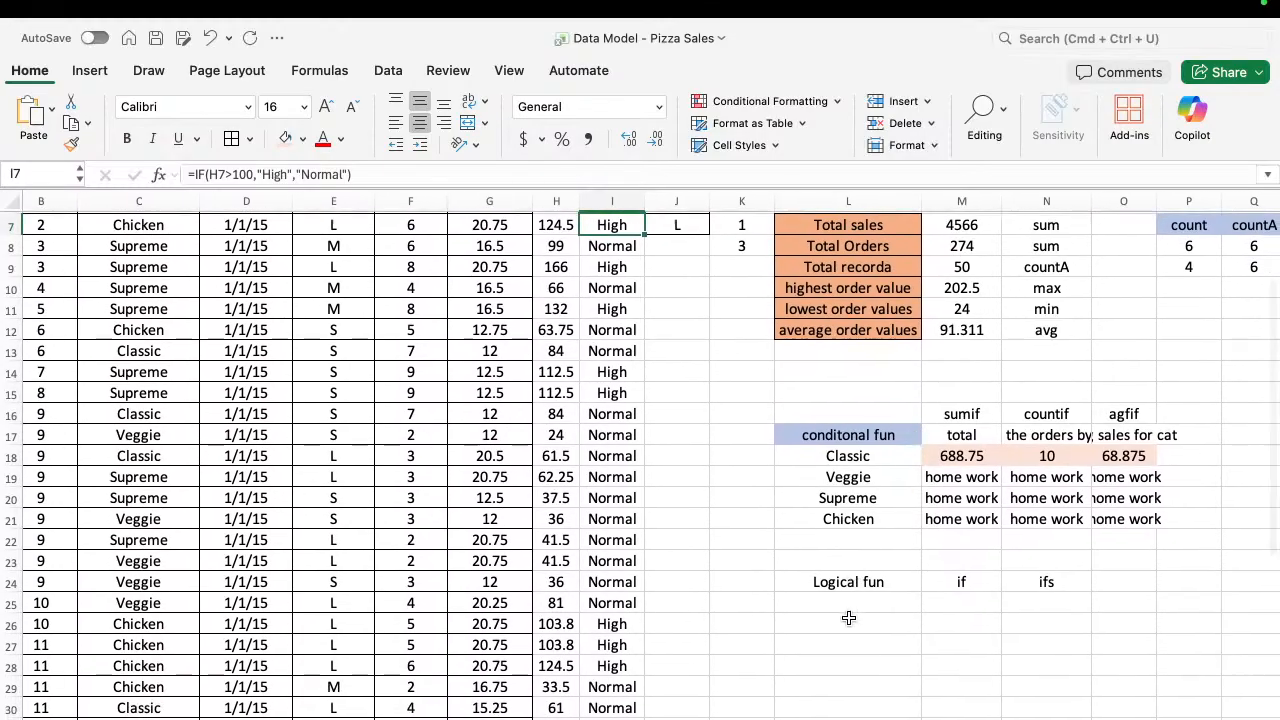
left_click(848, 666)
type("te")
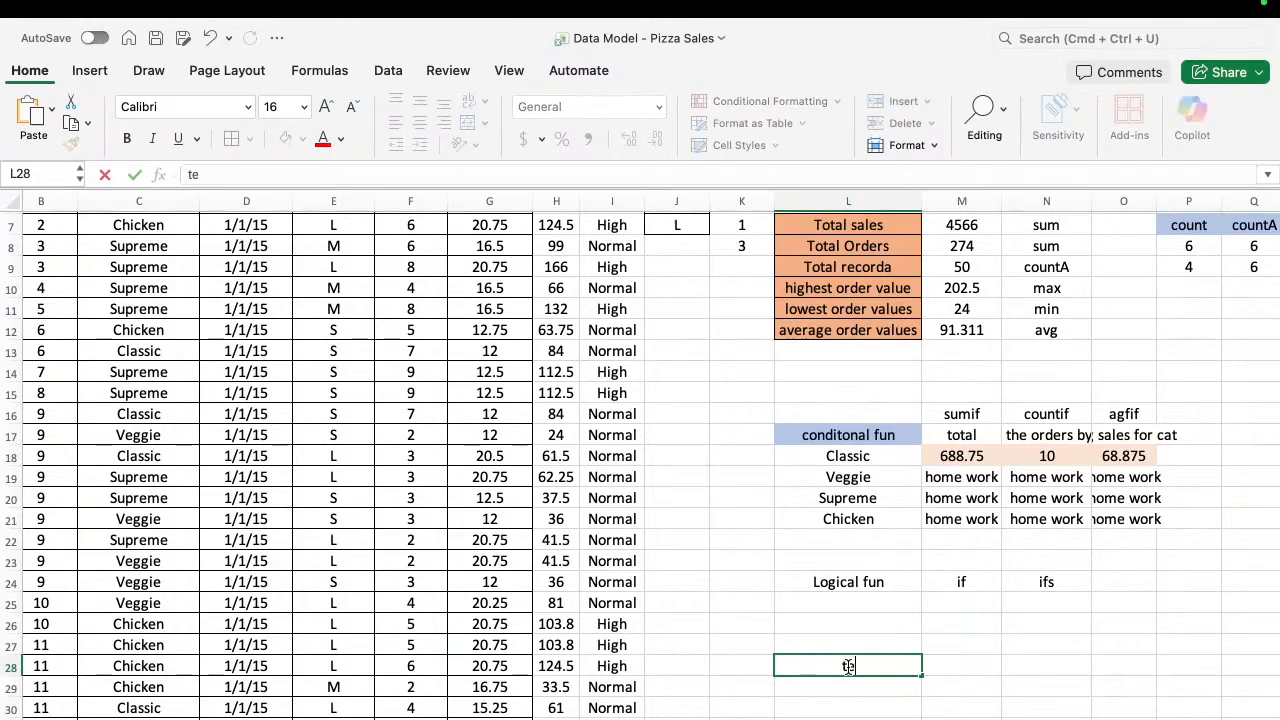
type("xt fun")
key("Return")
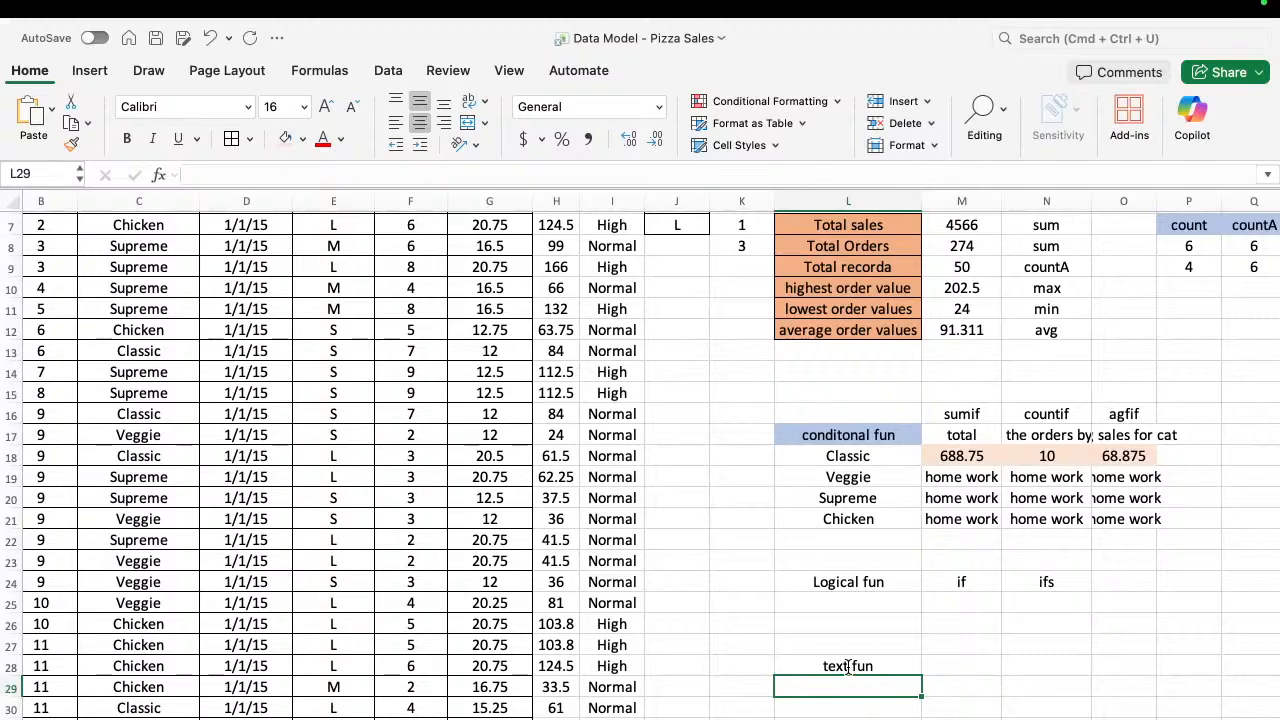
Shade the text fun and Logical fun label cells with the light orange fill.
left_click(838, 664)
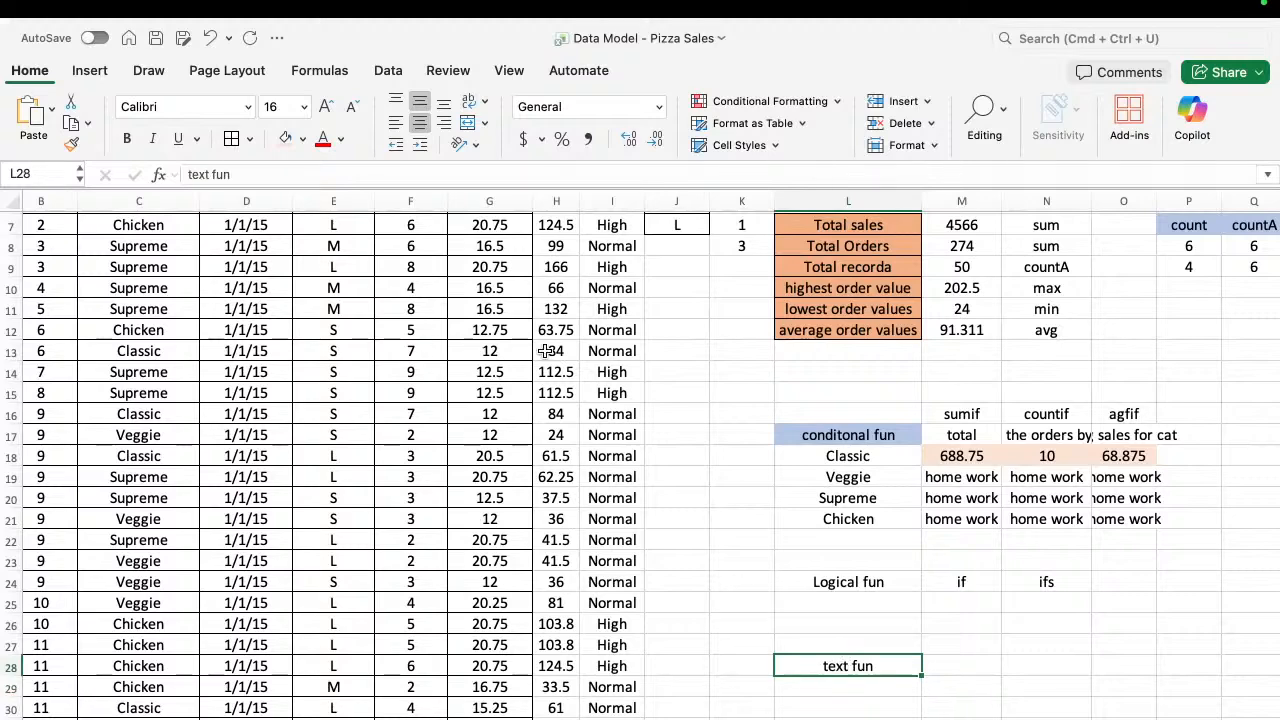
left_click(286, 140)
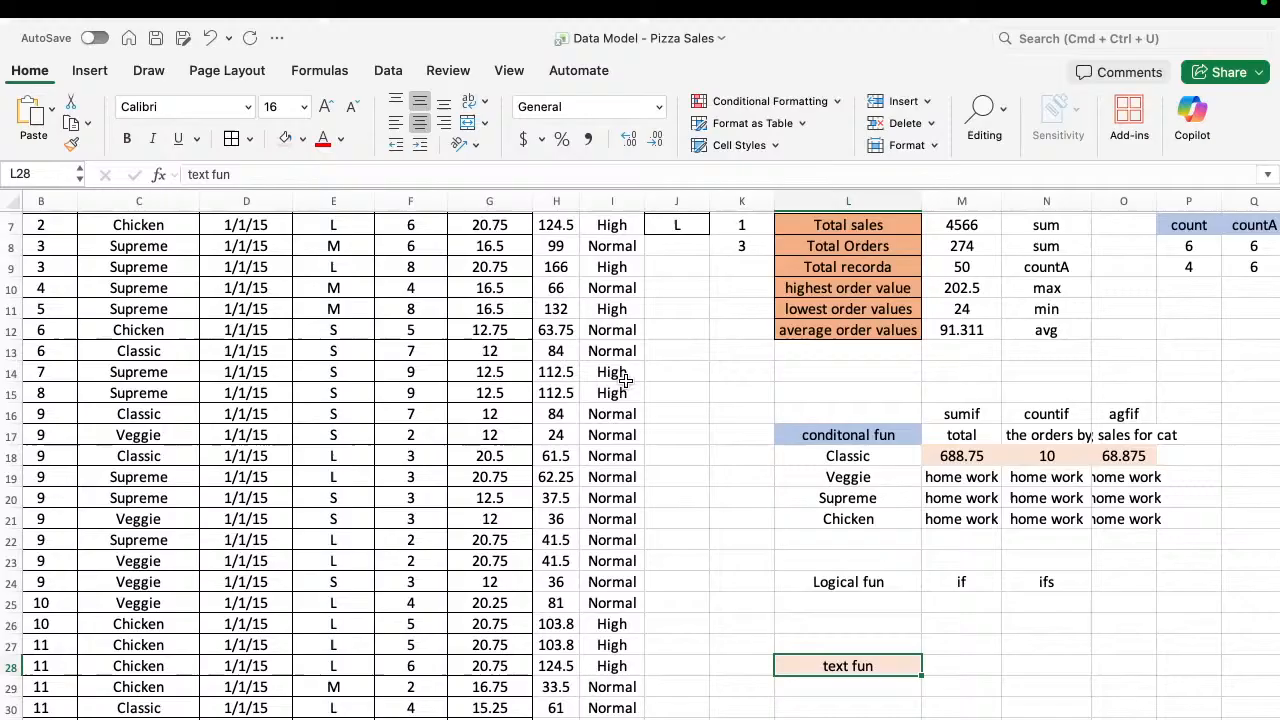
left_click(838, 582)
left_click(286, 138)
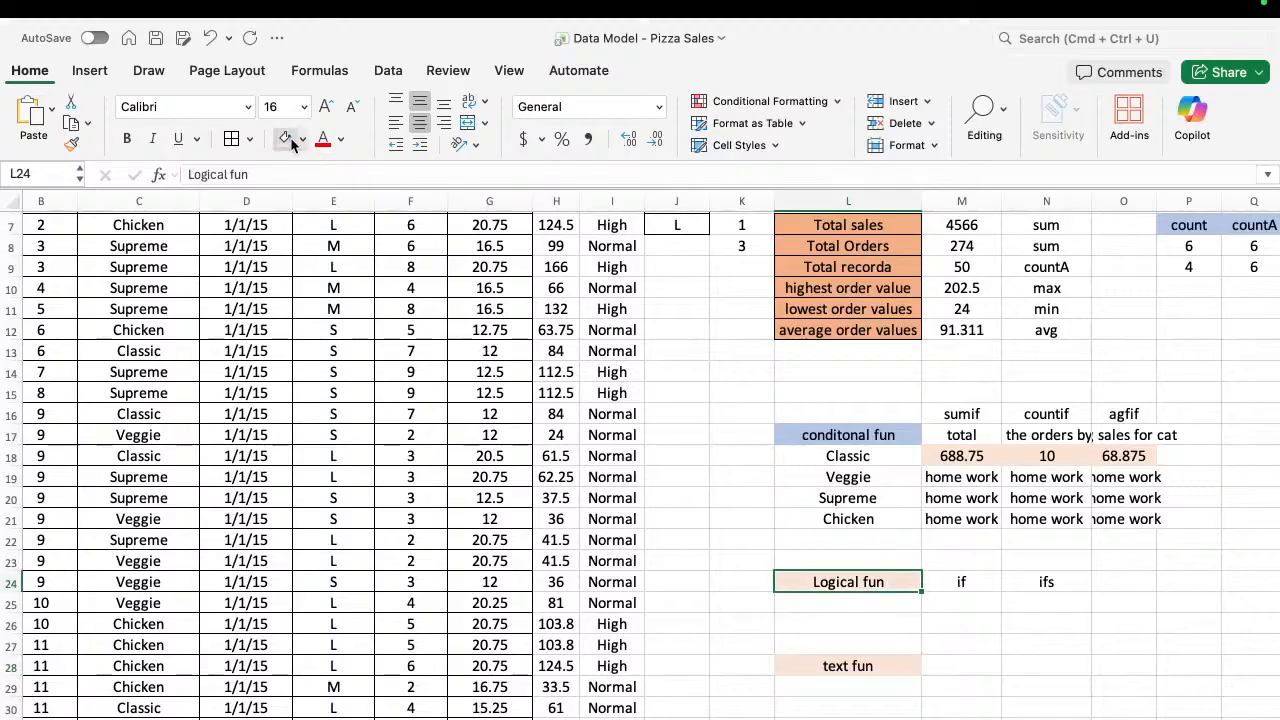
List the function names len, left, right and mid in L29 to L32, below the text fun label.
left_click(855, 688)
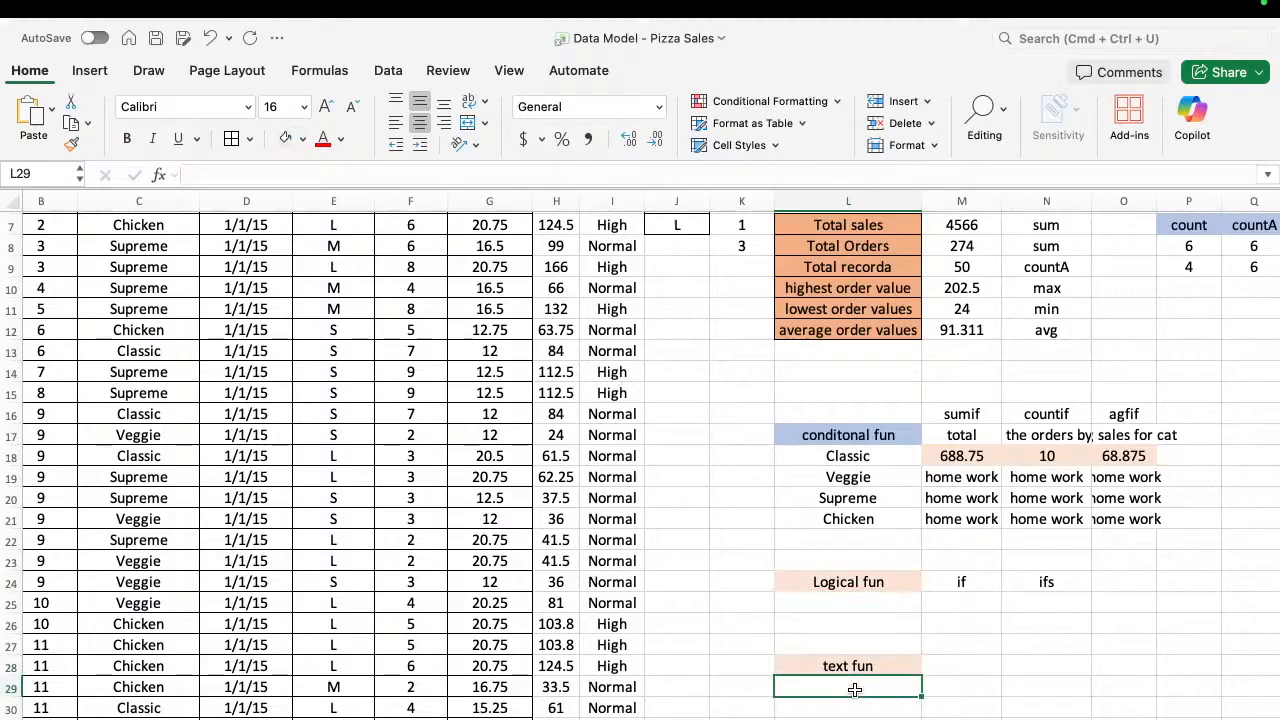
type("lem")
key("BackSpace")
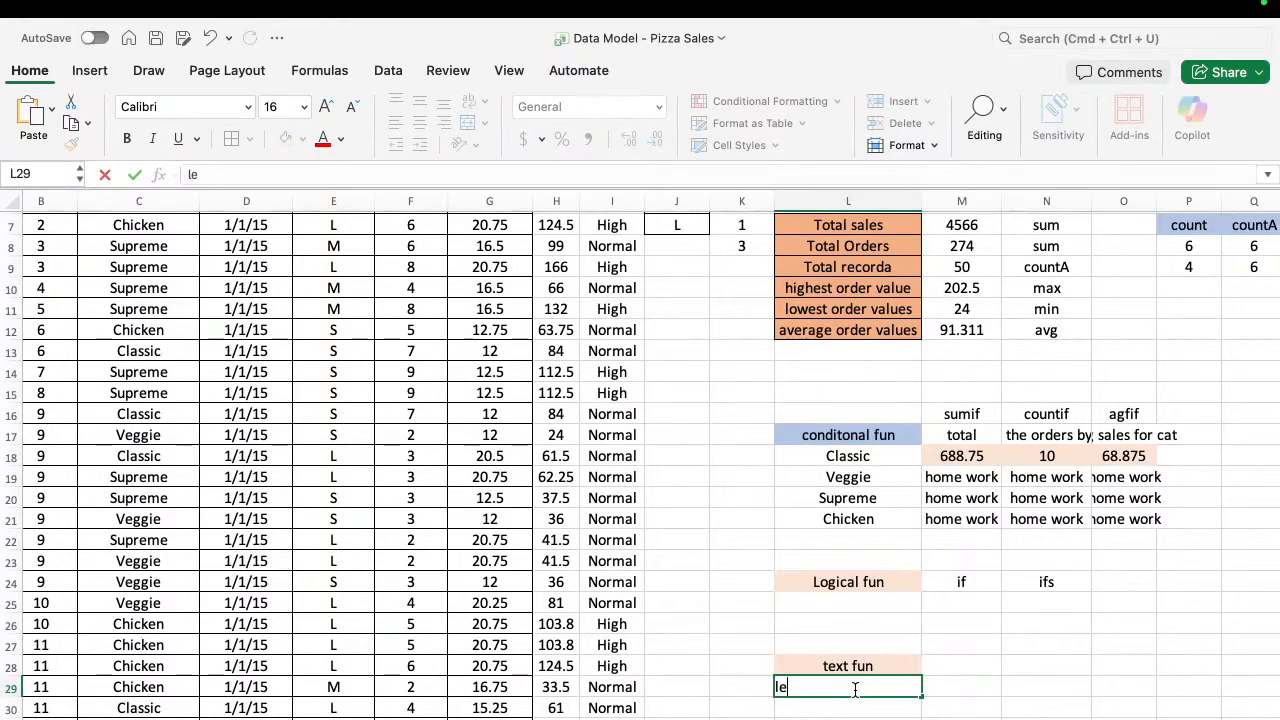
type("n")
key("Return")
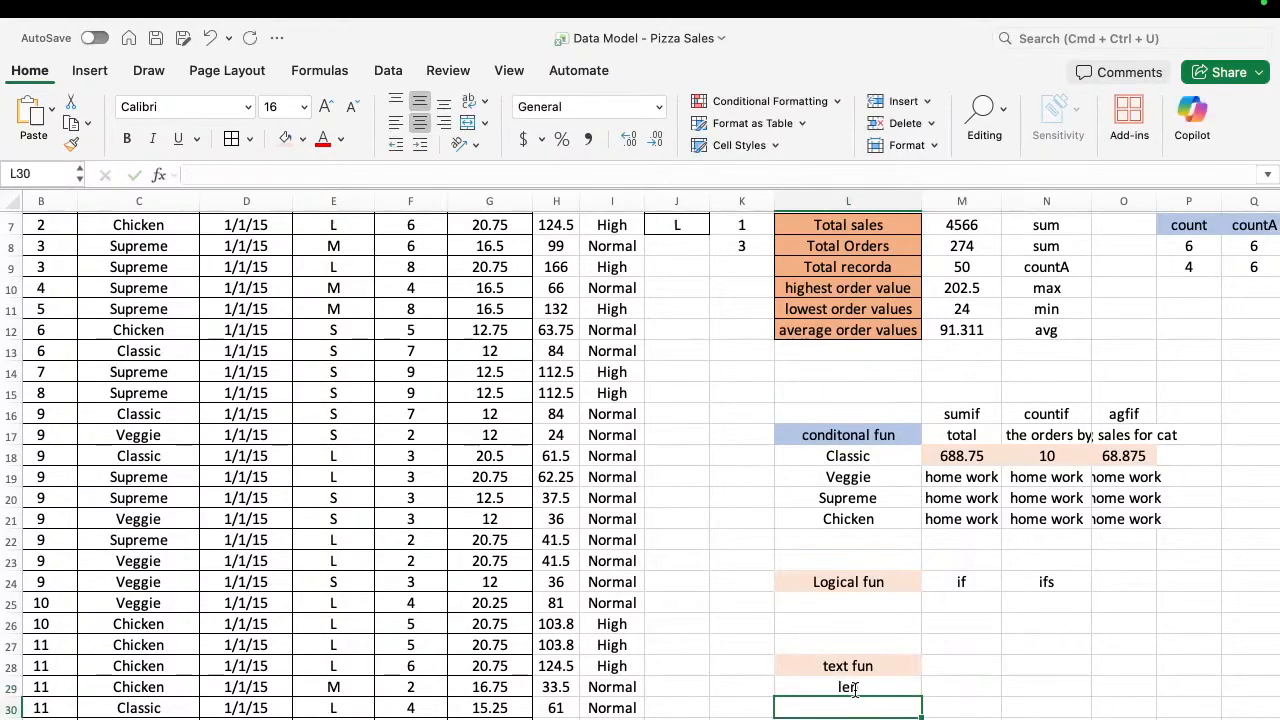
type("left")
key("Return")
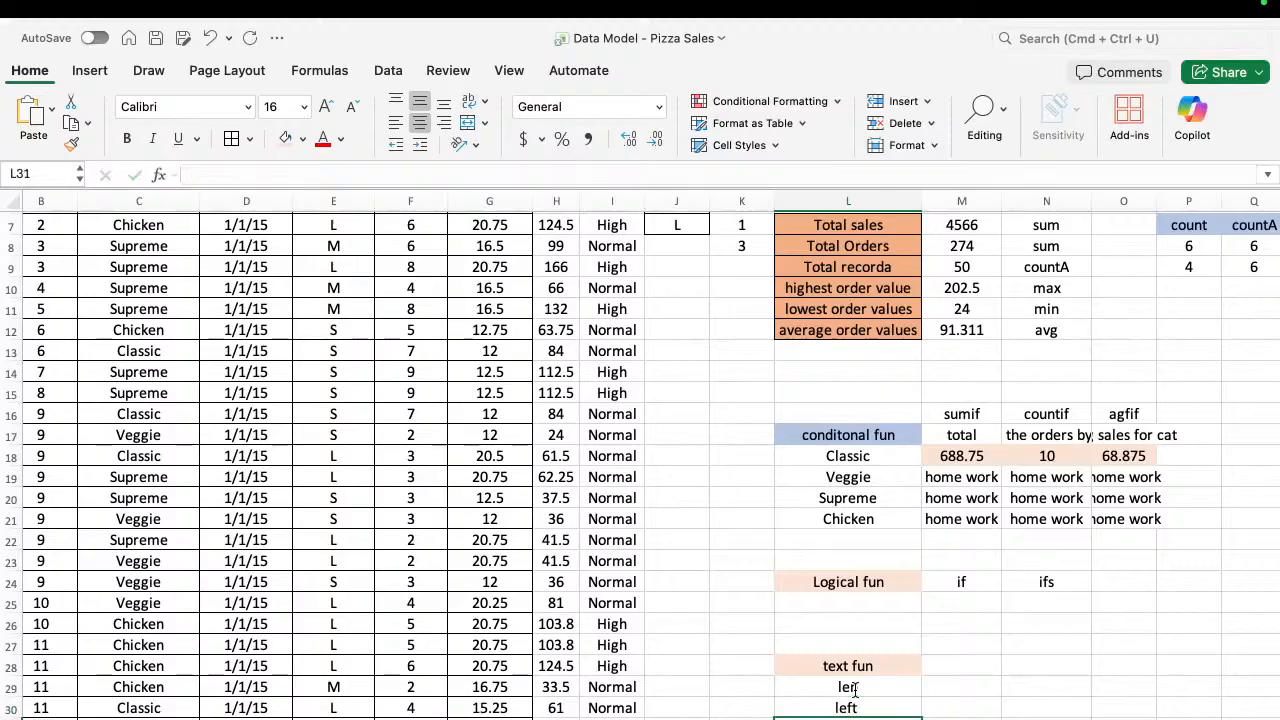
type("right")
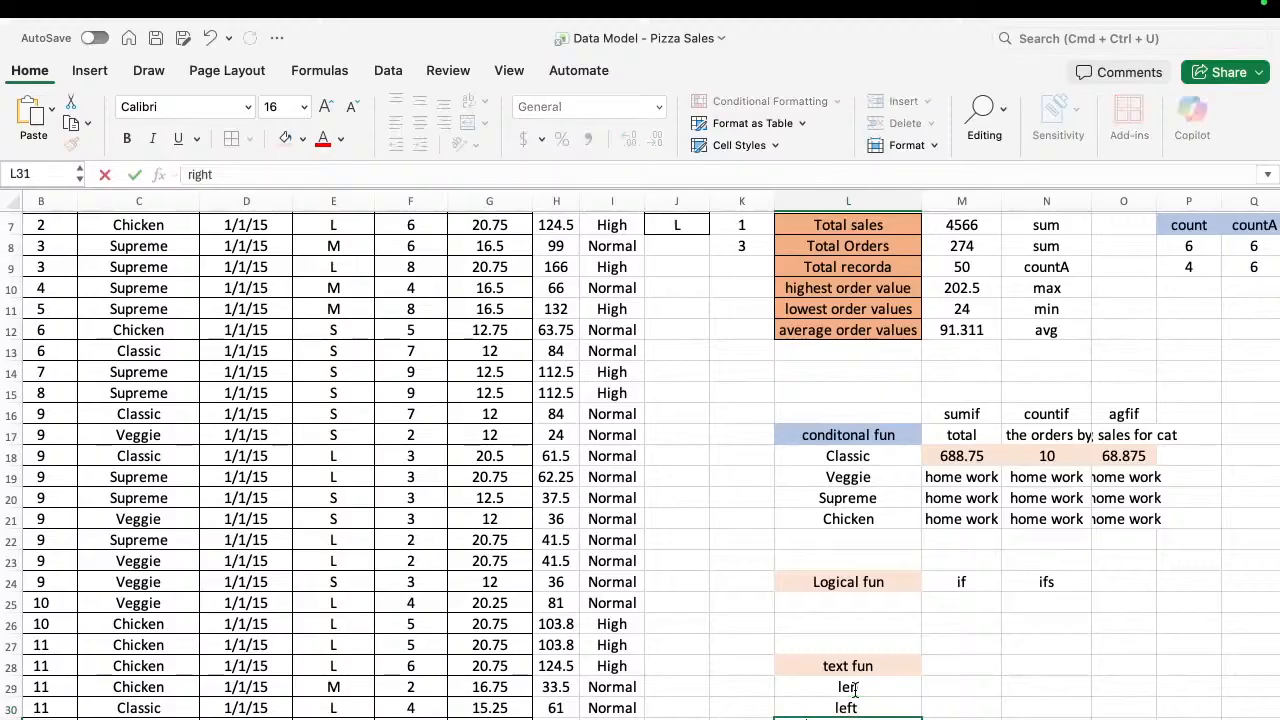
key("Return")
key("Return")
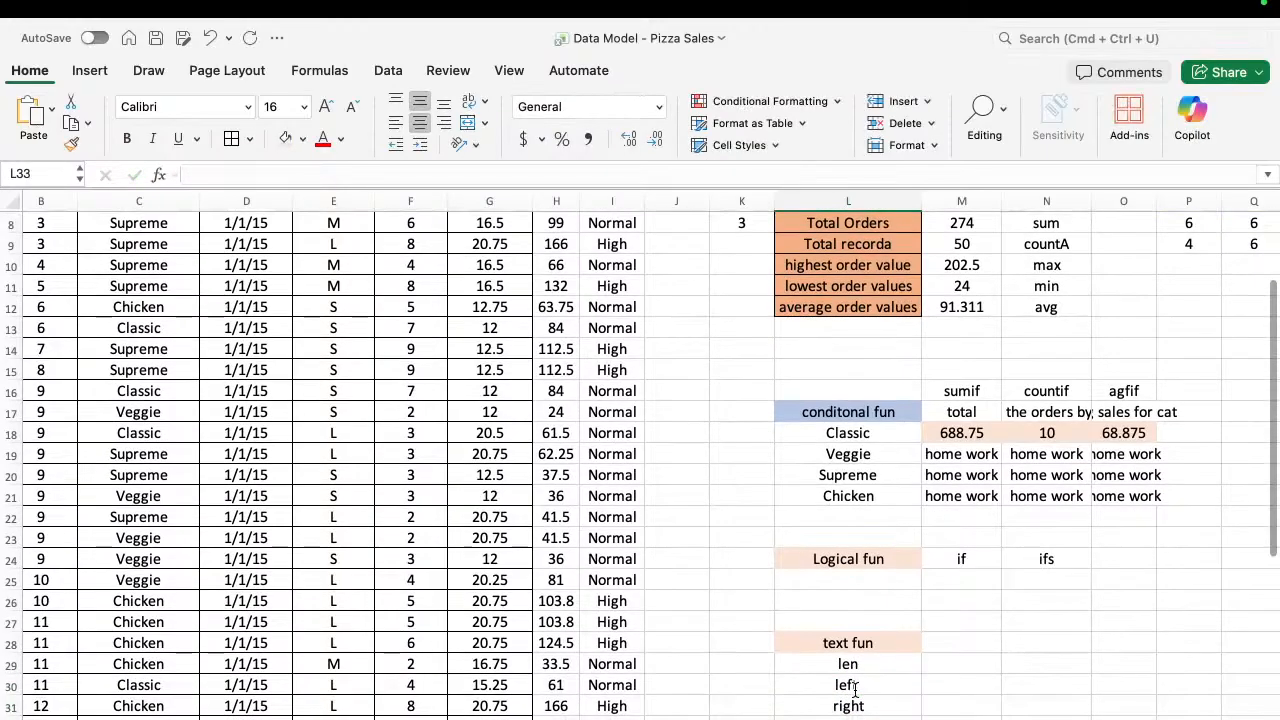
Continue the text function list with trim, uppar, lower and proper in L33 to L36.
type("trim")
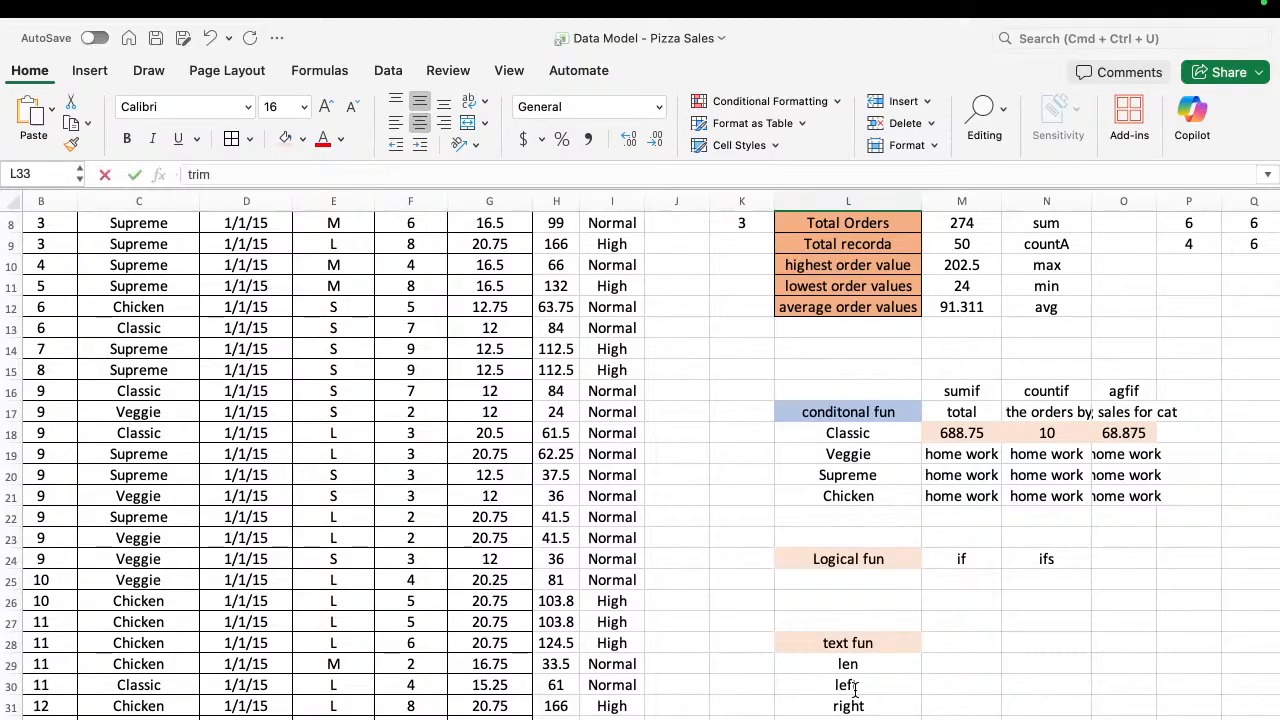
key("Return")
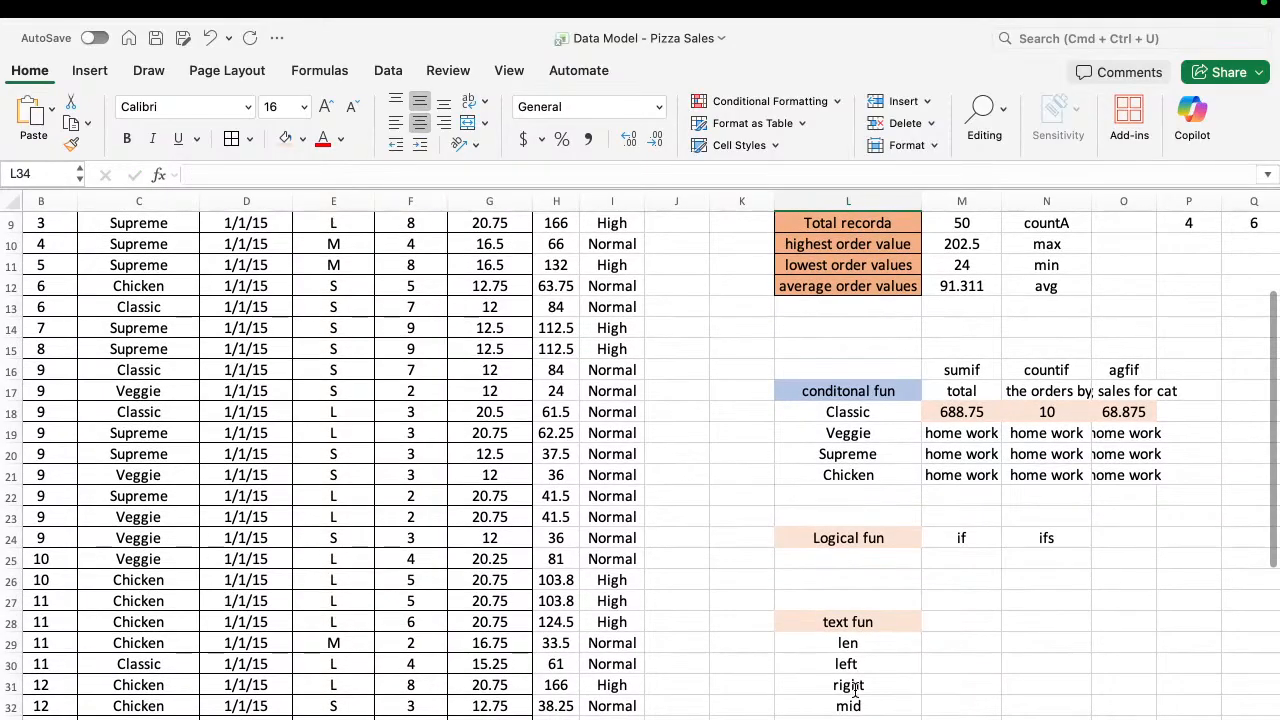
key("Return")
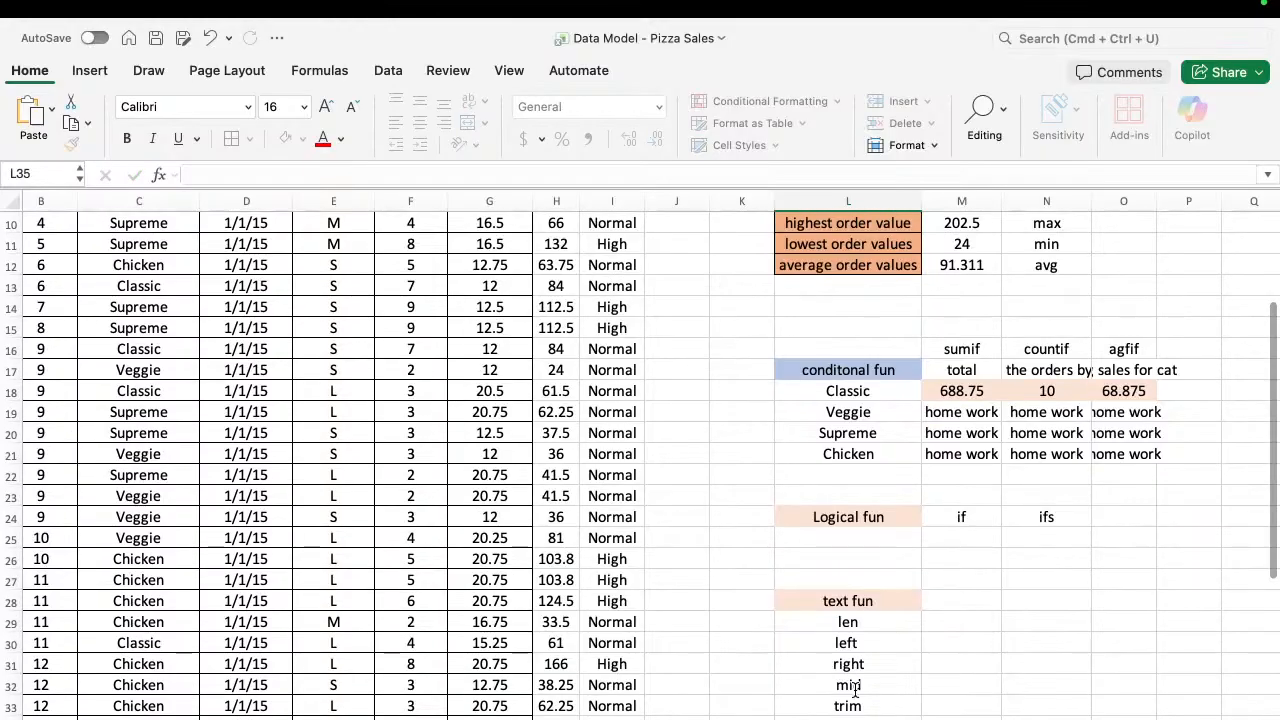
type("lower")
key("Return")
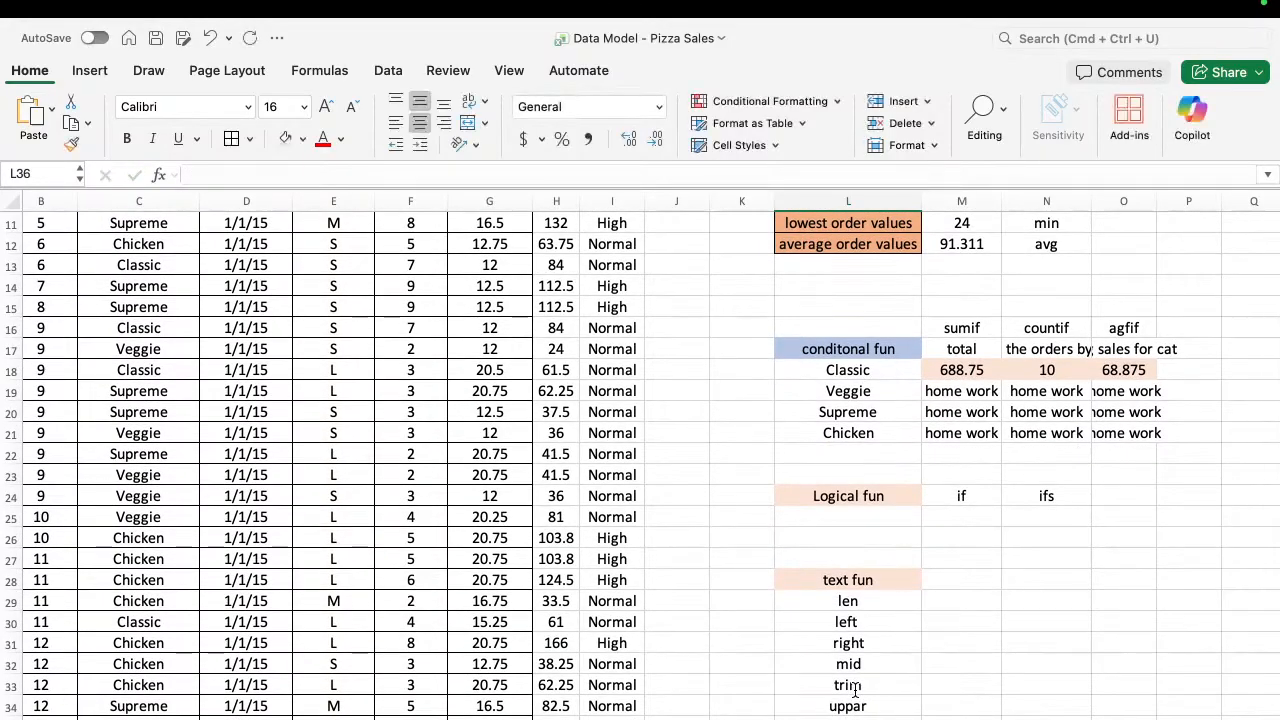
type("proper")
key("Return")
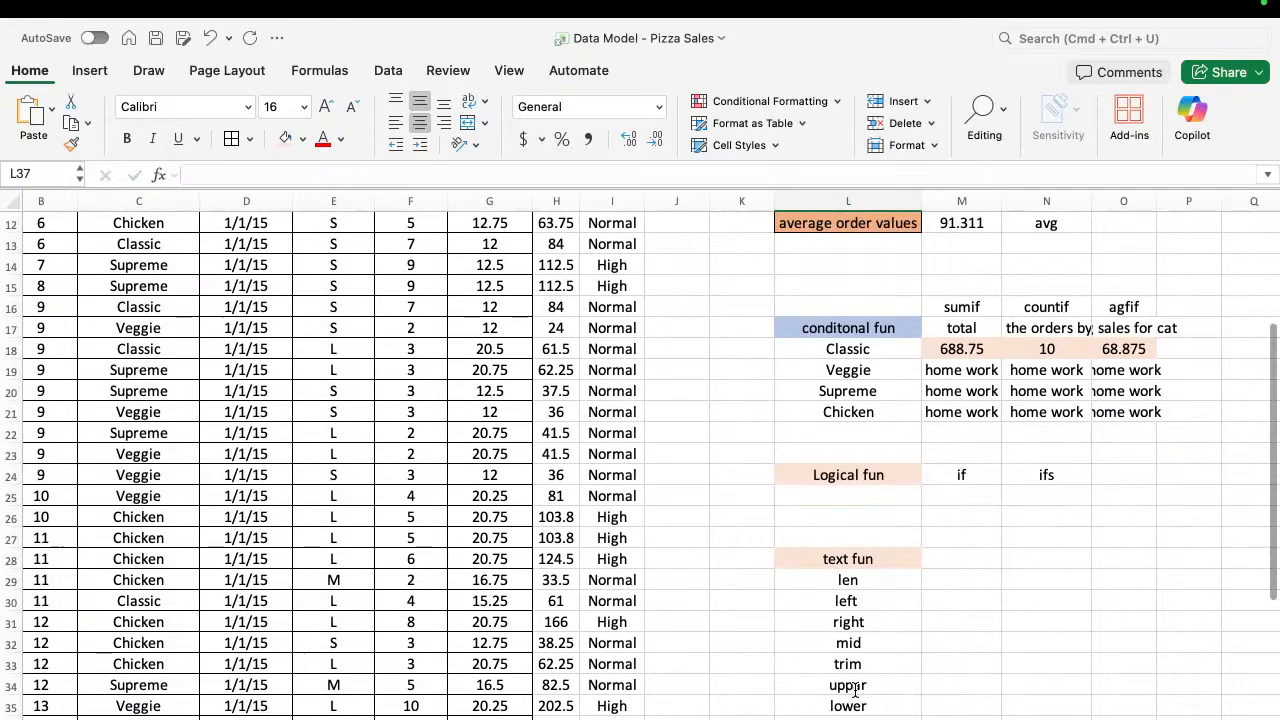
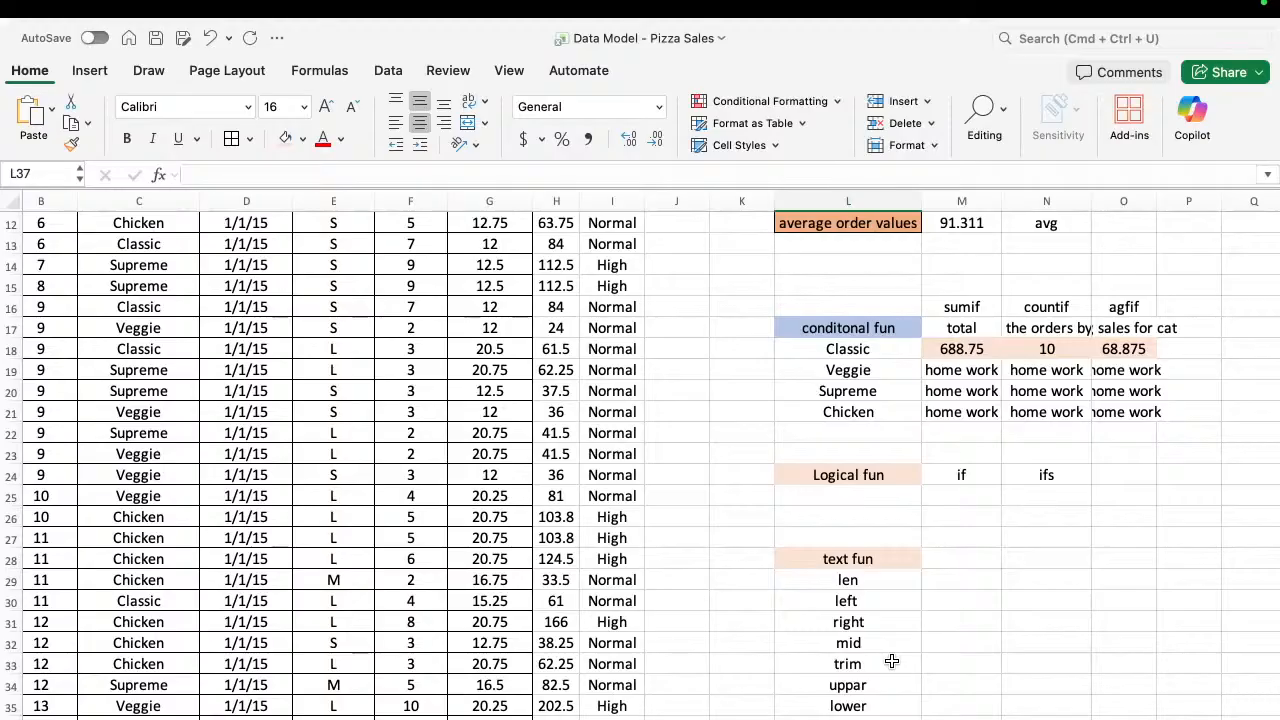
left_click(941, 664)
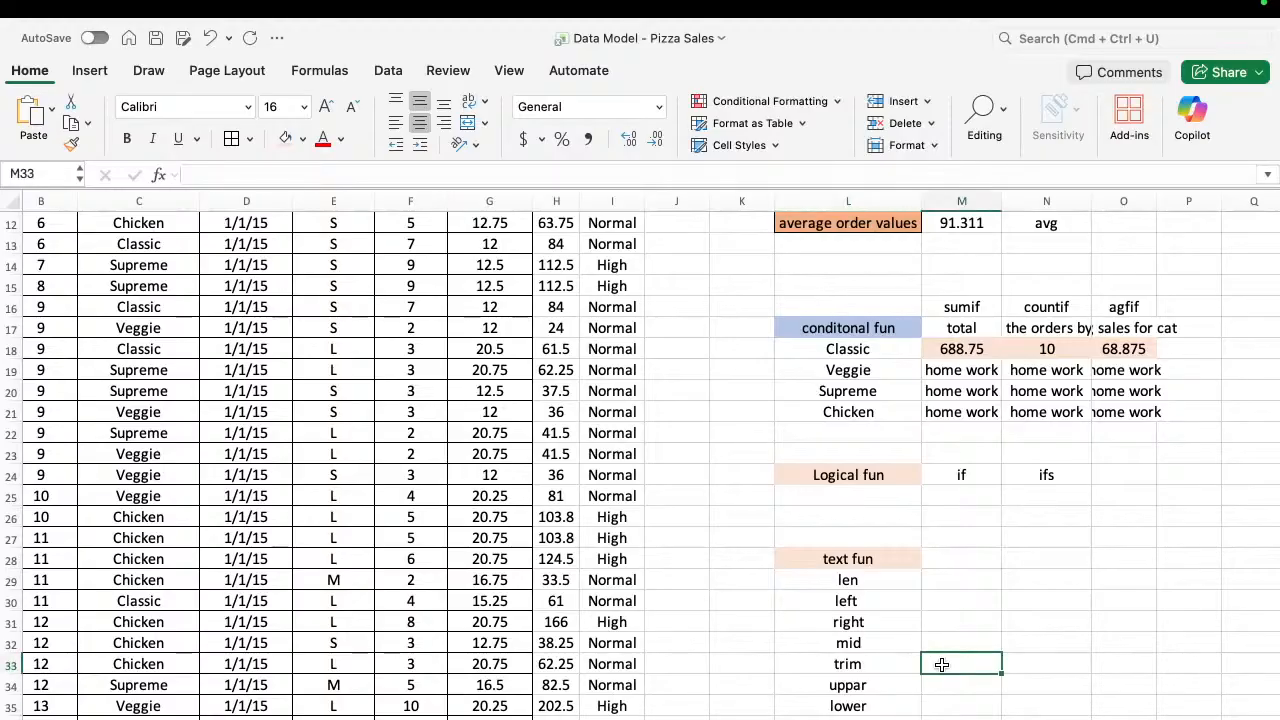
type("=")
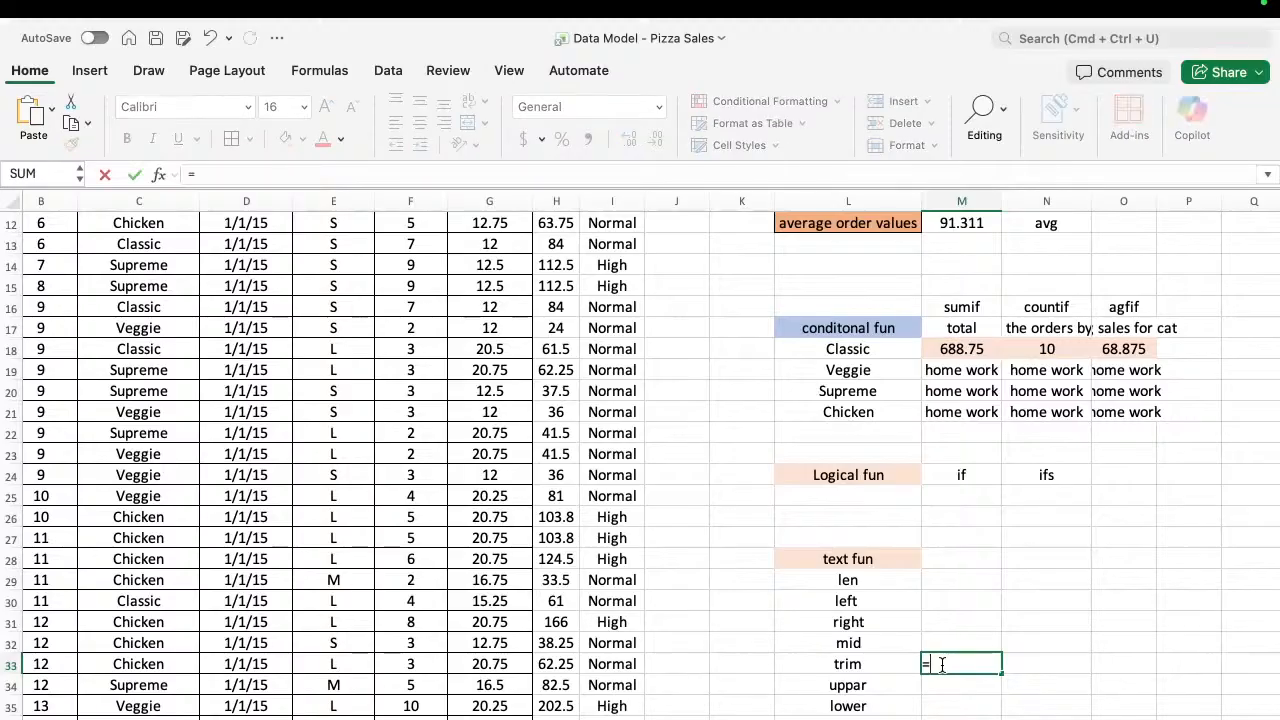
key("Escape")
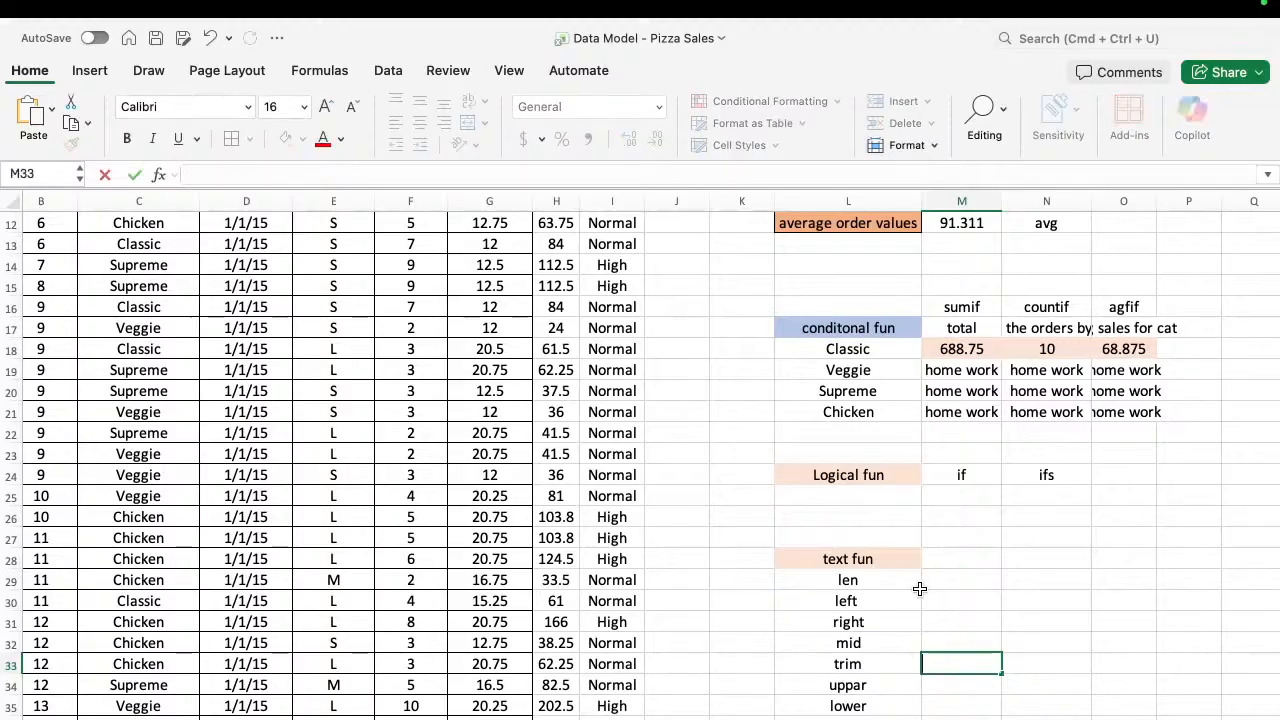
Enter the sample word "dream" in N30, in the row of the left function.
left_click(1068, 597)
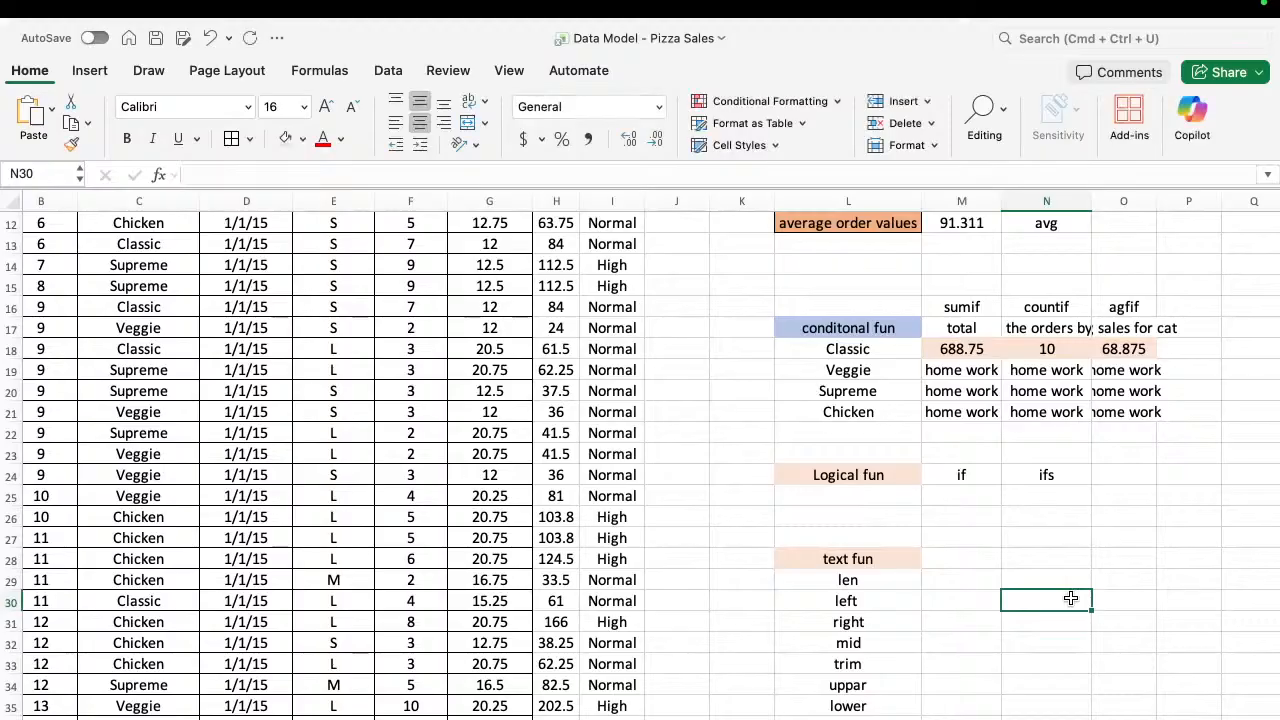
type("dream")
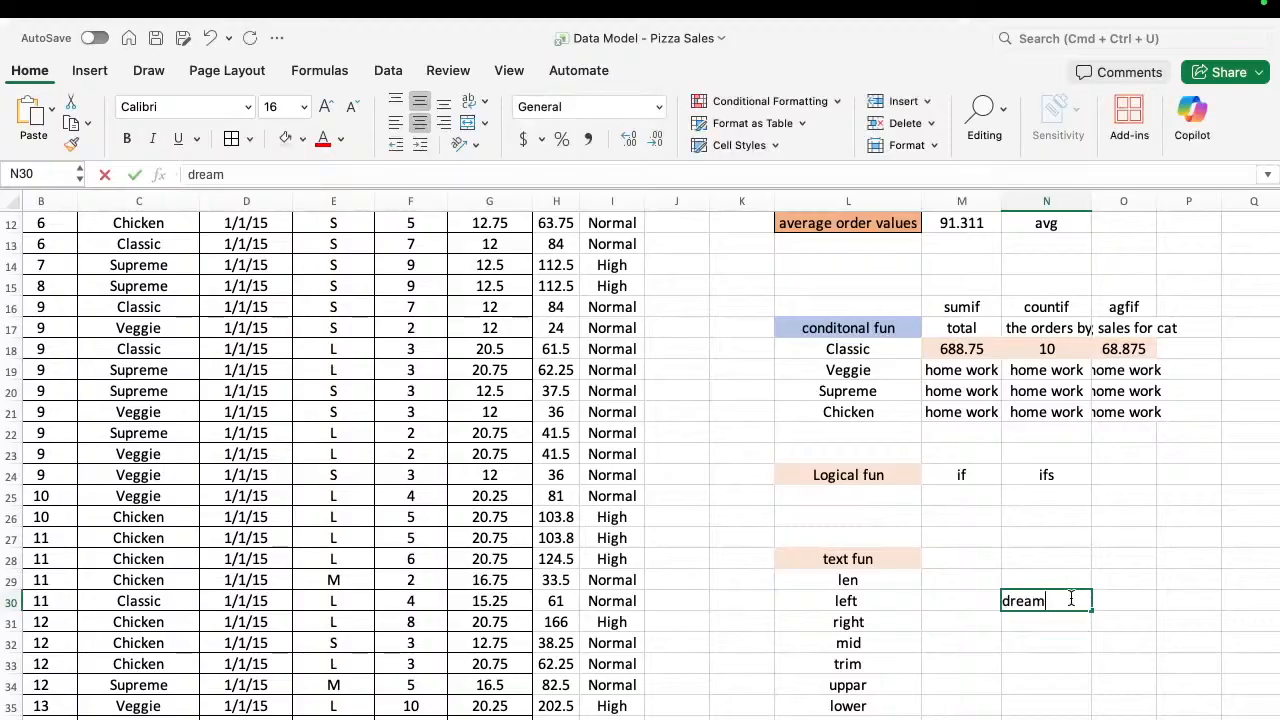
key("Return")
left_click(1070, 597)
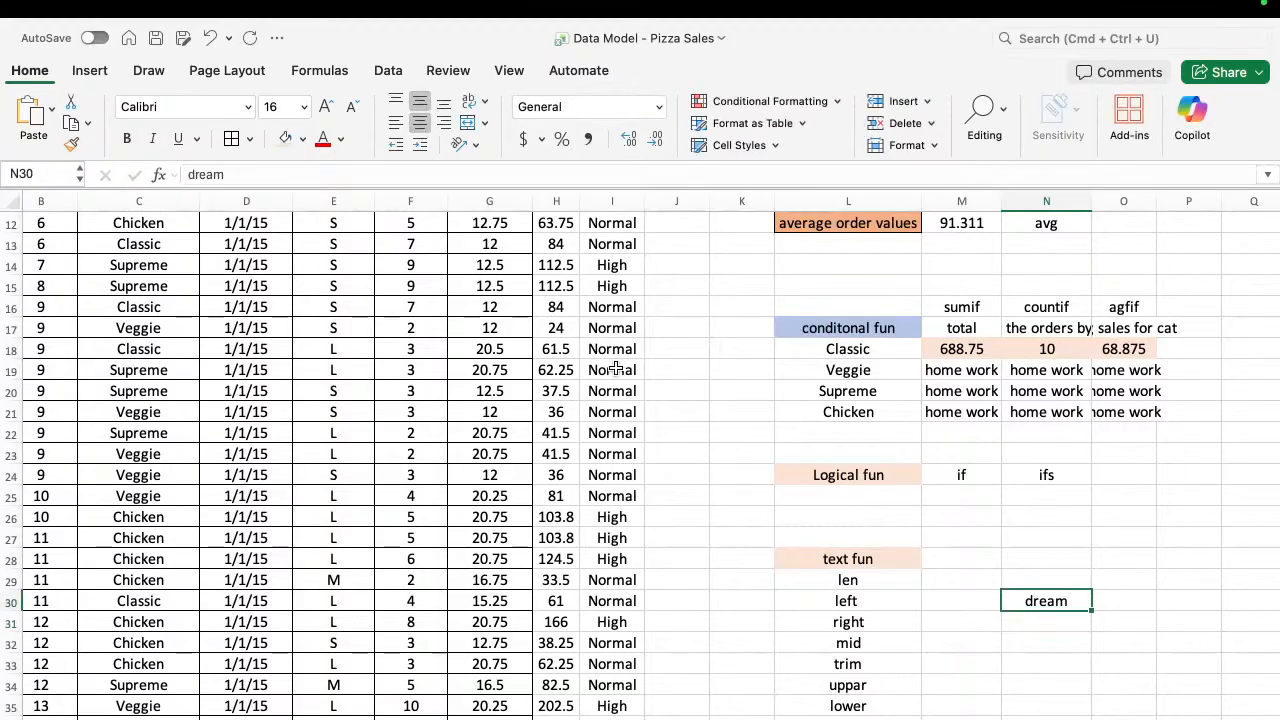
Try counting the characters of the sample word in O30 with the formula =COUNT(N30).
left_click(1123, 602)
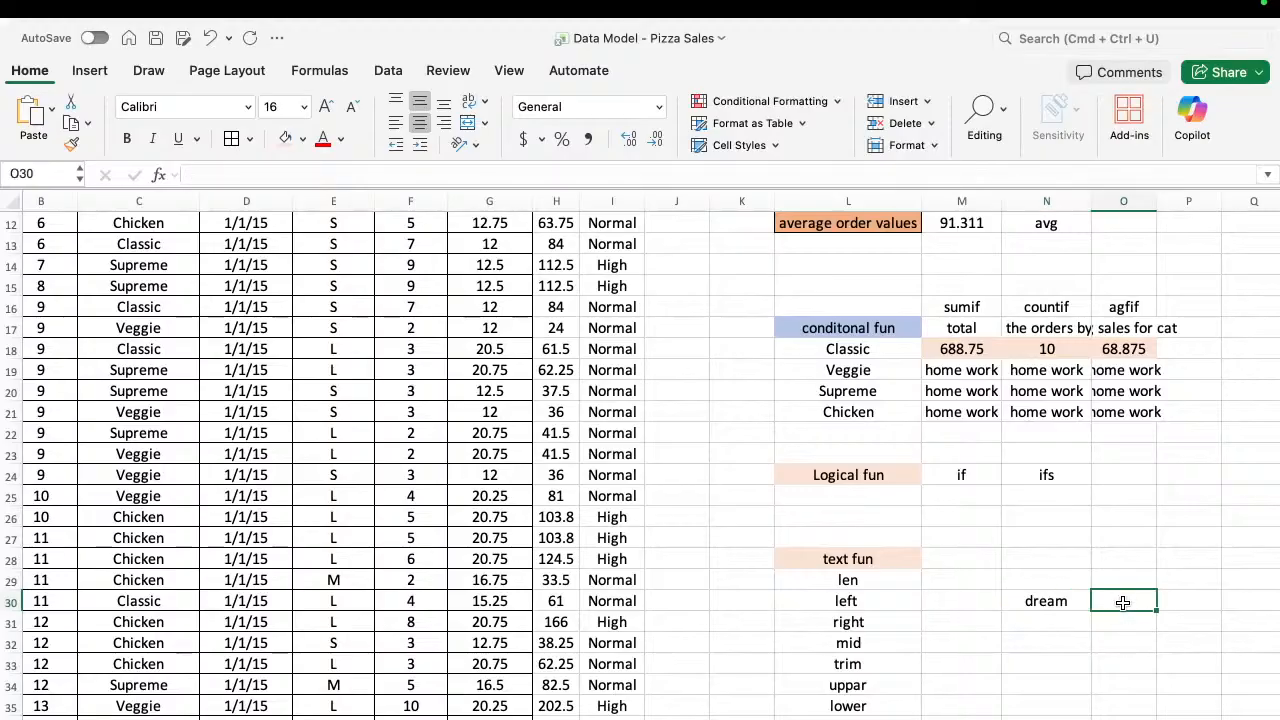
type("=cum")
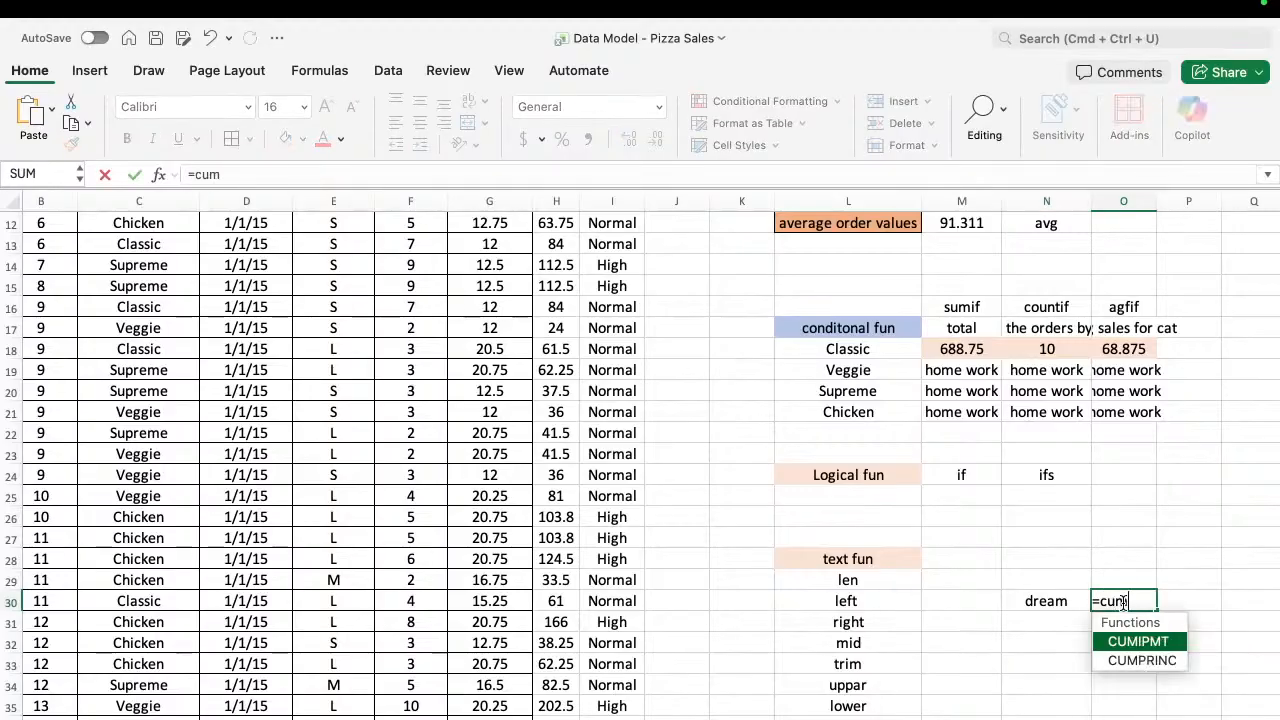
key("Tab")
key("BackSpace")
key("BackSpace")
key("BackSpace")
key("BackSpace")
key("BackSpace")
key("BackSpace")
key("BackSpace")
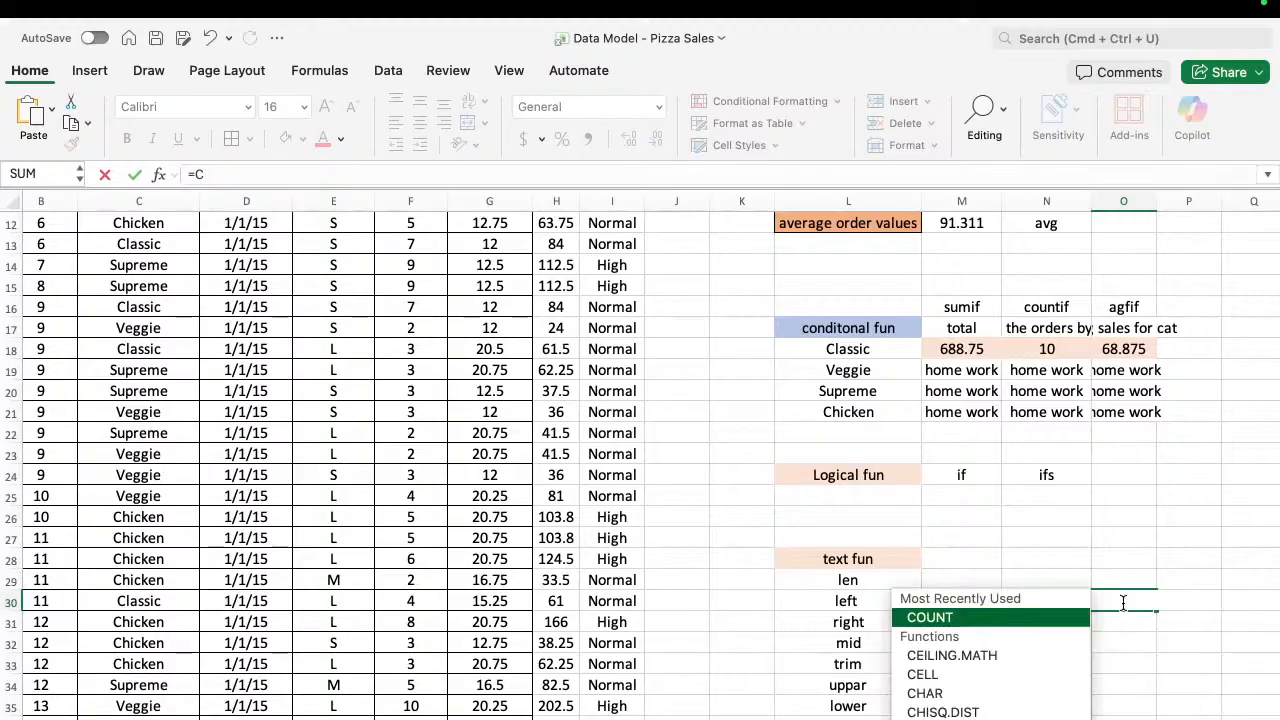
type("un")
key("BackSpace")
key("BackSpace")
key("Tab")
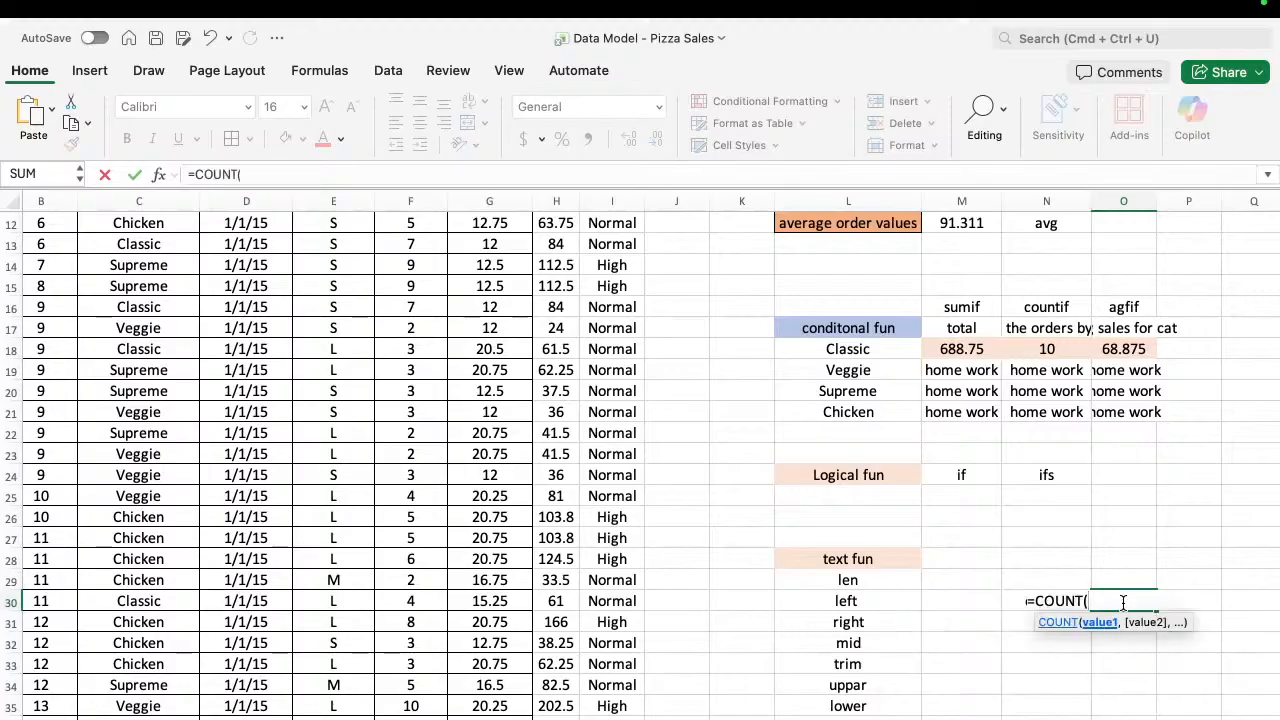
left_click(1012, 601)
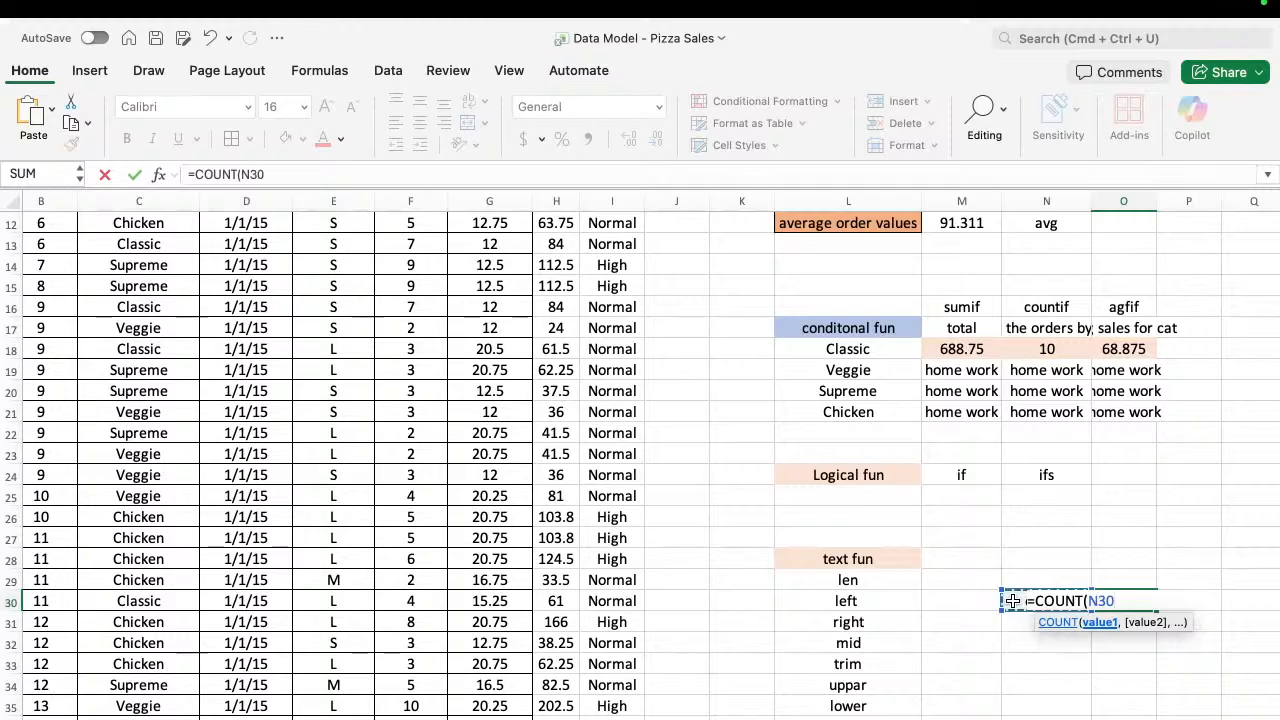
key("ctrl+Return")
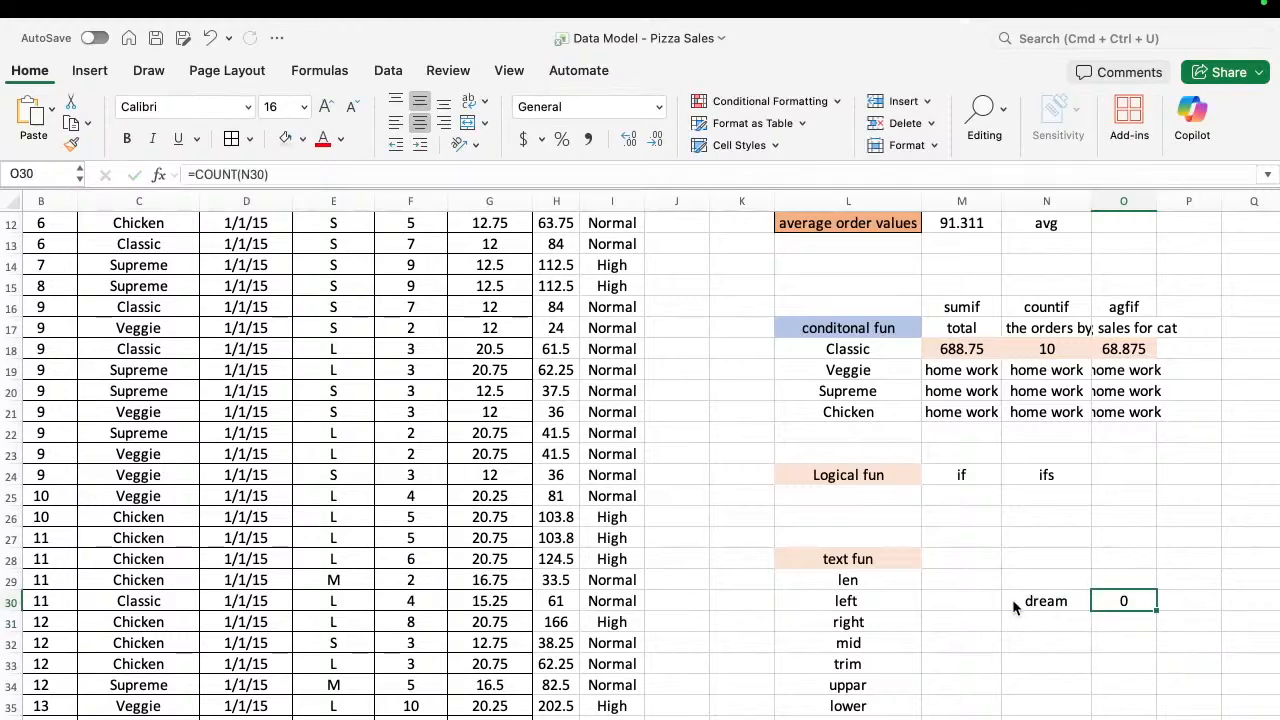
Change the formula in O30 to =COUNTA(N30).
left_click(241, 174)
type("a")
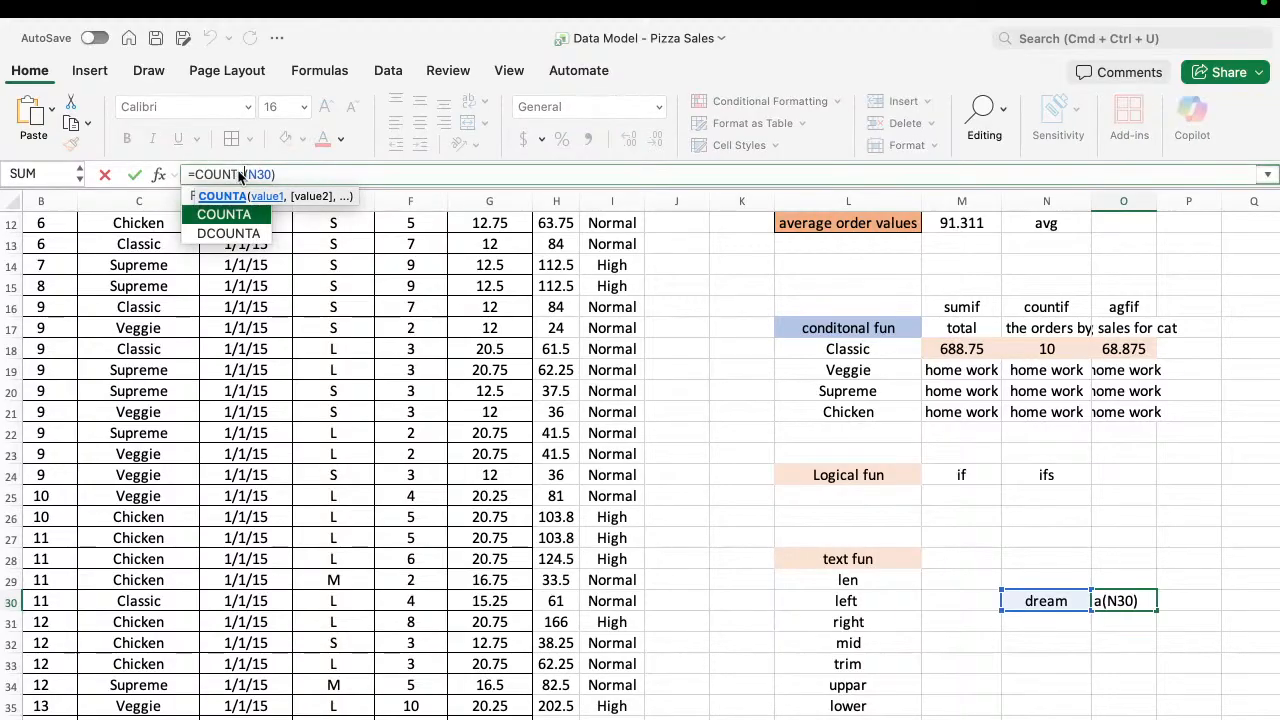
key("Return")
key("Up")
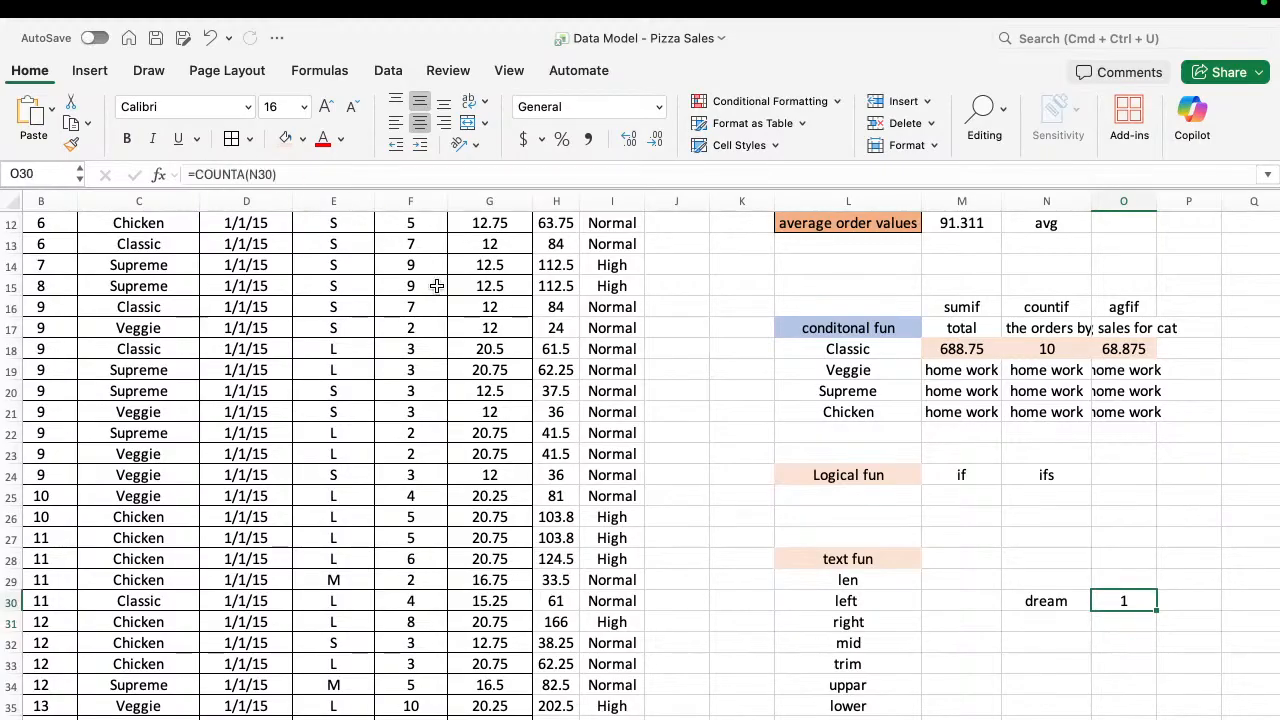
Replace the formula in O30 with =LEN(N30) to get the character length of the sample word.
type("=len")
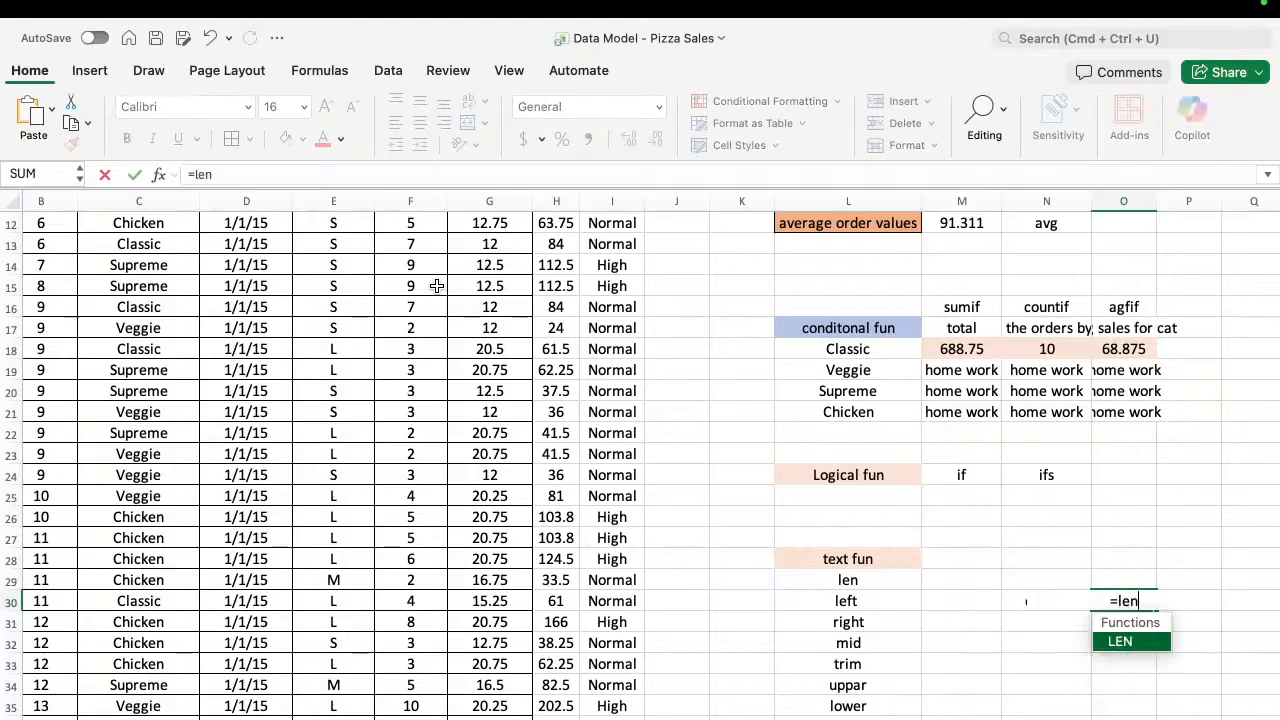
key("Tab")
key("Left")
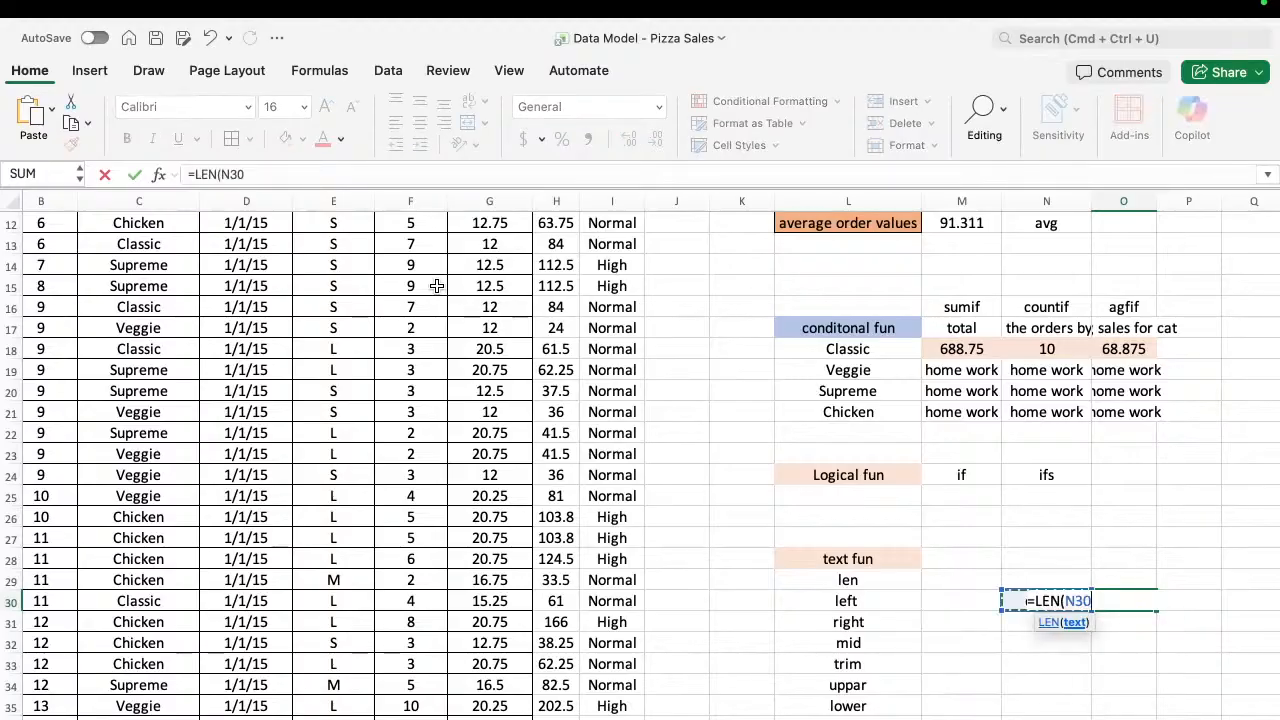
key("Return")
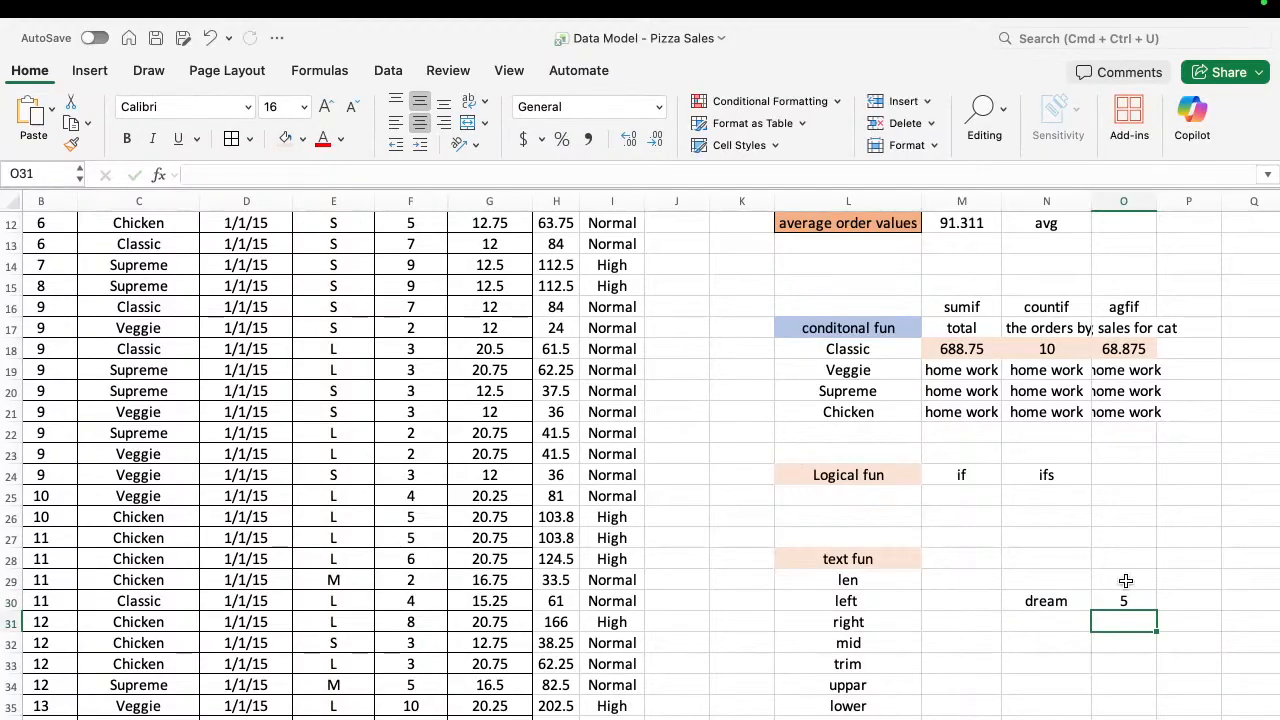
Add a space before and after the word dream in N30.
left_click(1122, 601)
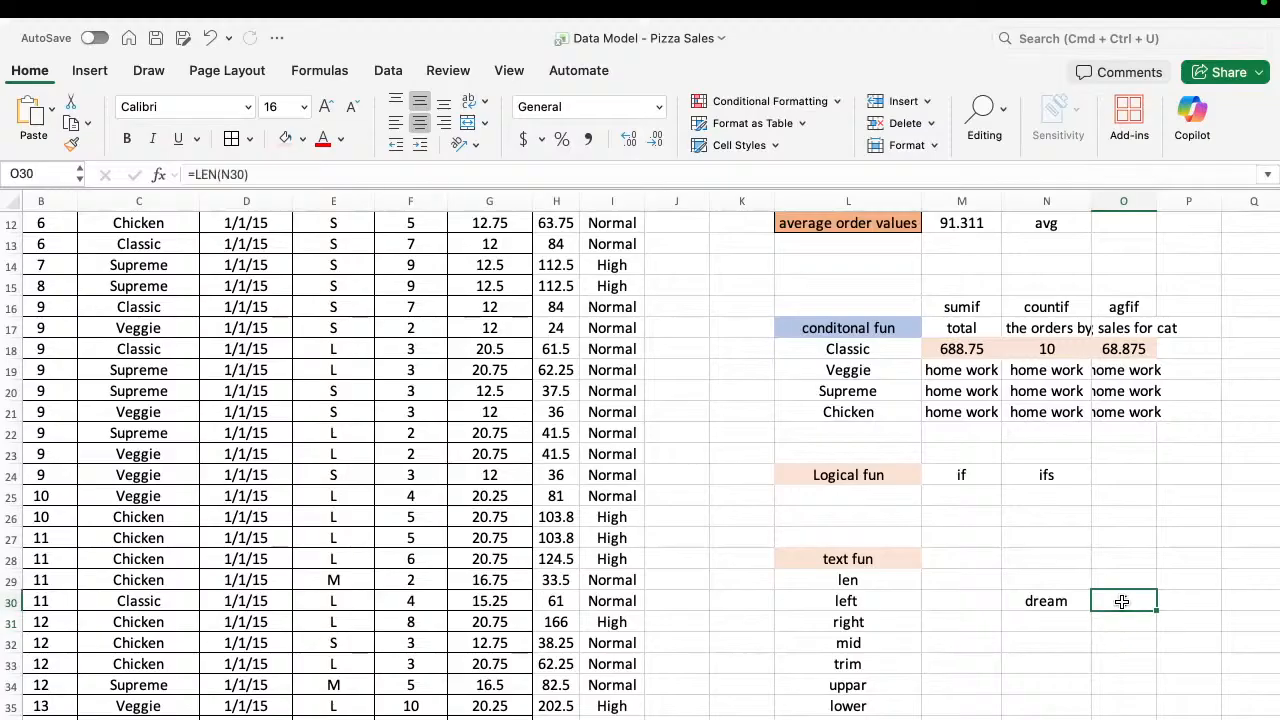
left_click(1048, 601)
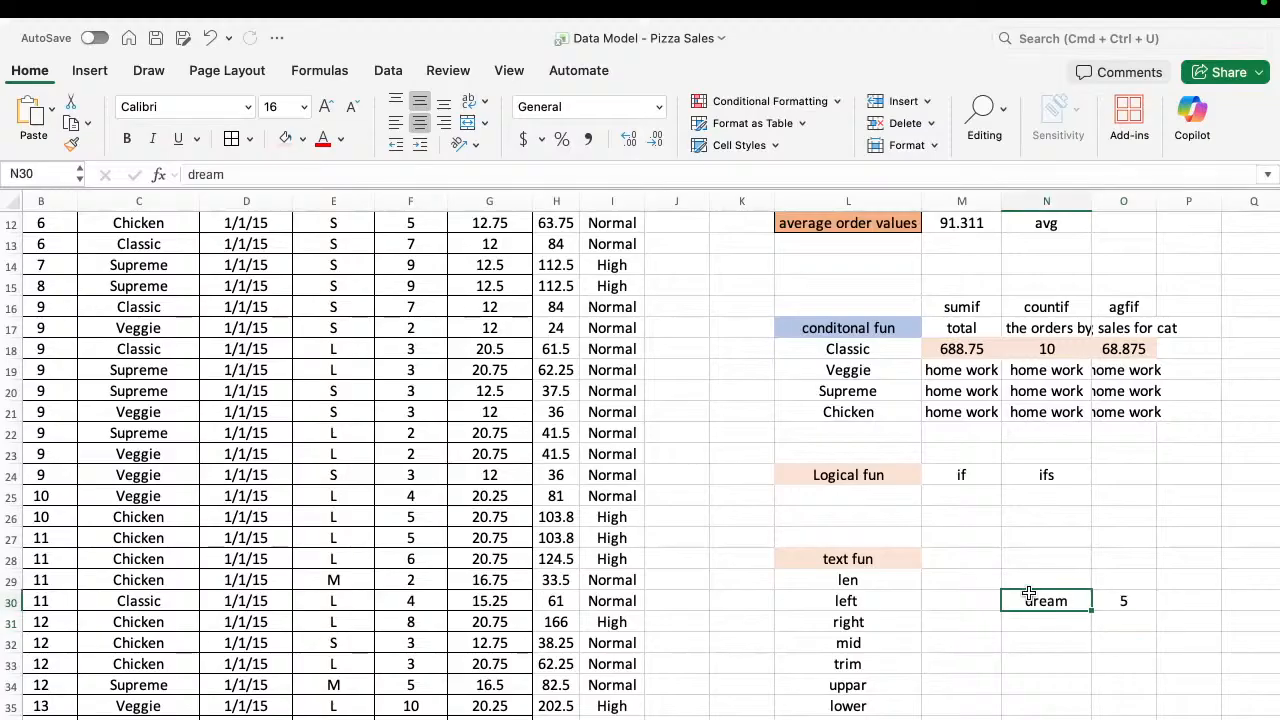
left_click(190, 174)
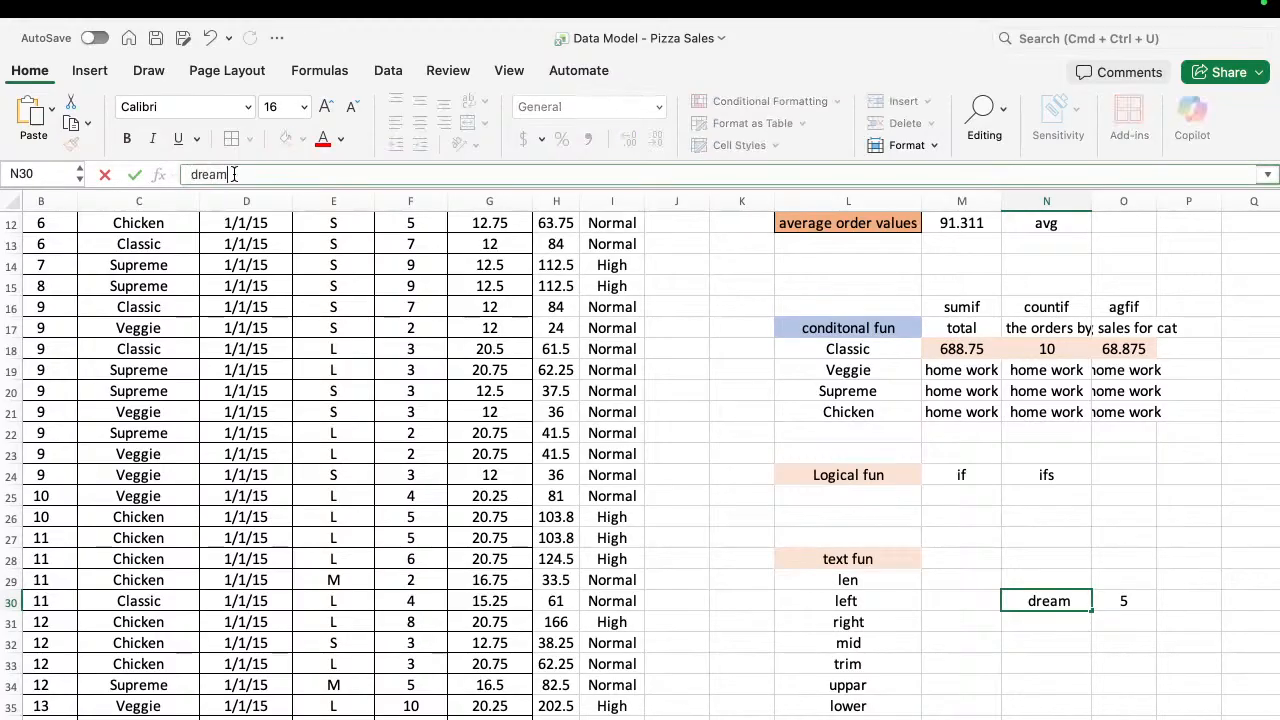
key("Return")
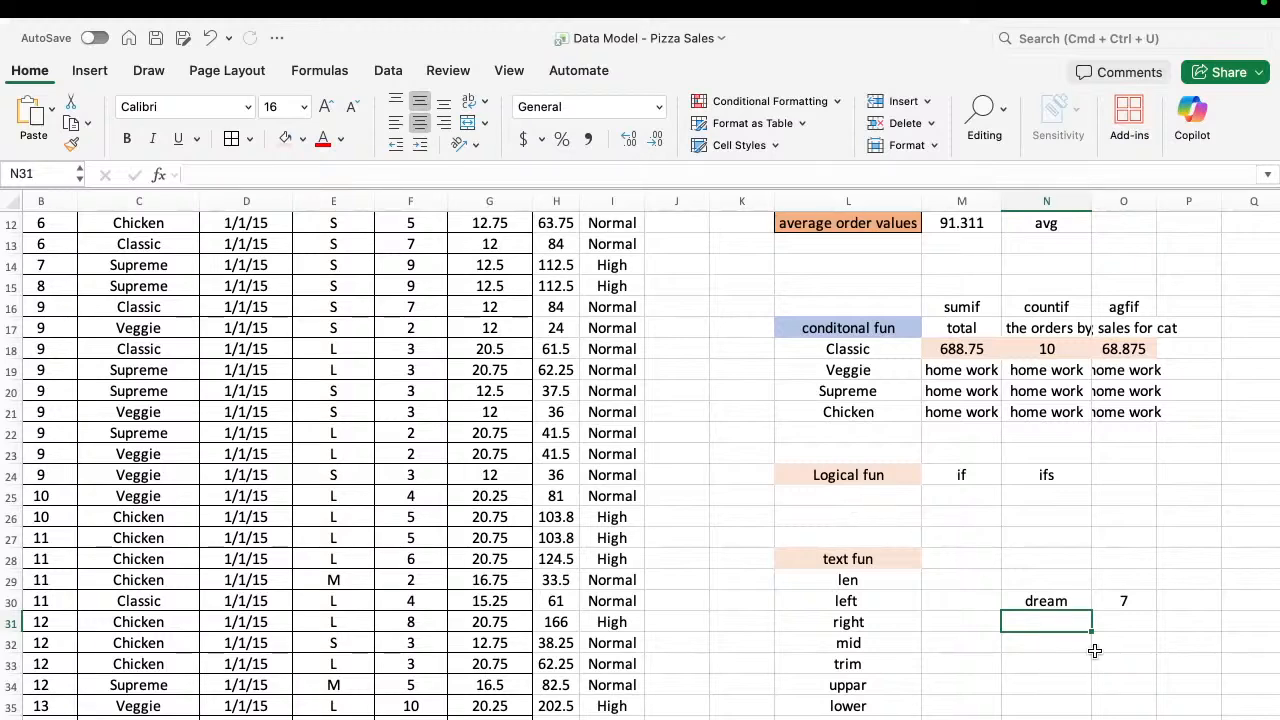
Enter the formula =TRIM(N30) in N31 to strip the extra spaces from the sample word.
type("=tr")
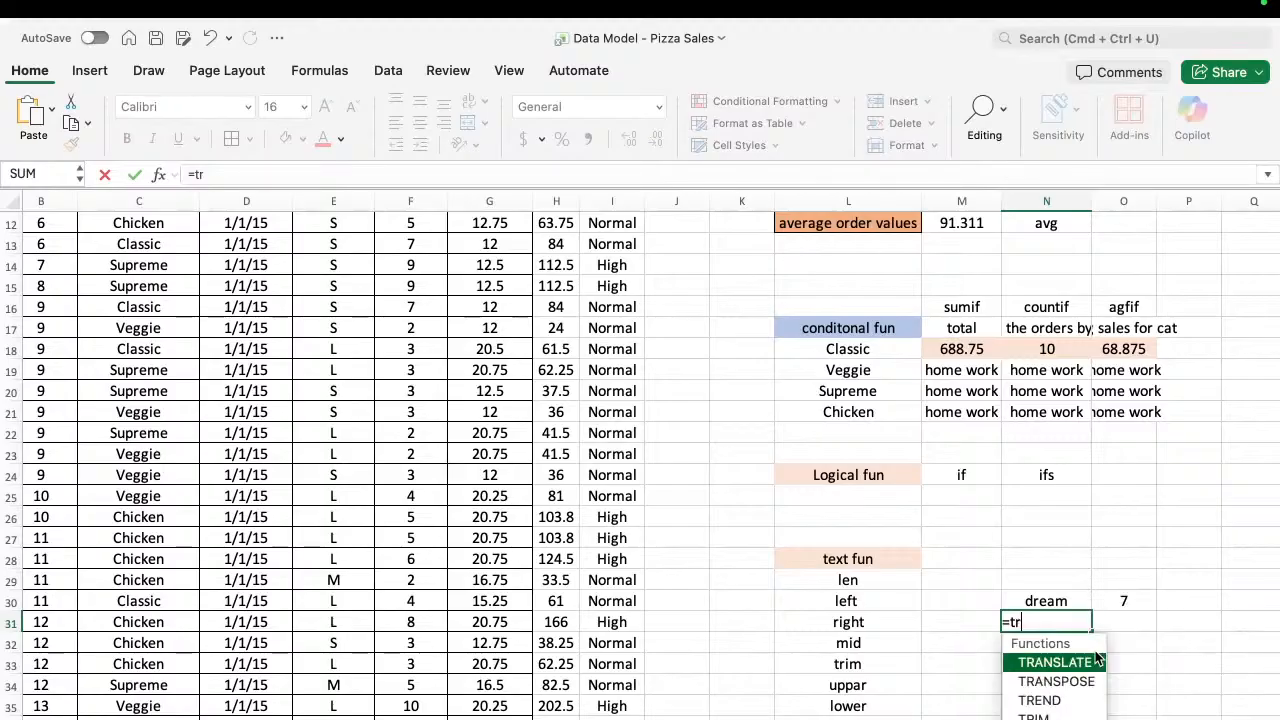
type("im")
key("Tab")
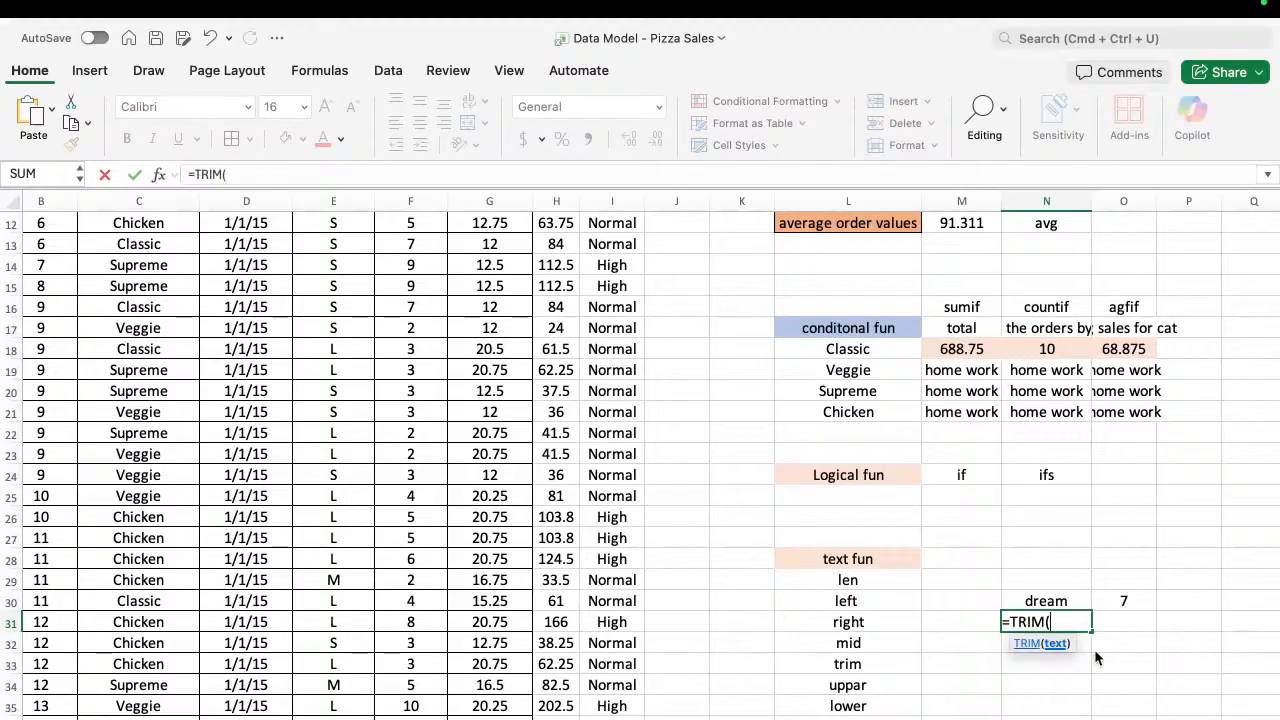
left_click(1058, 600)
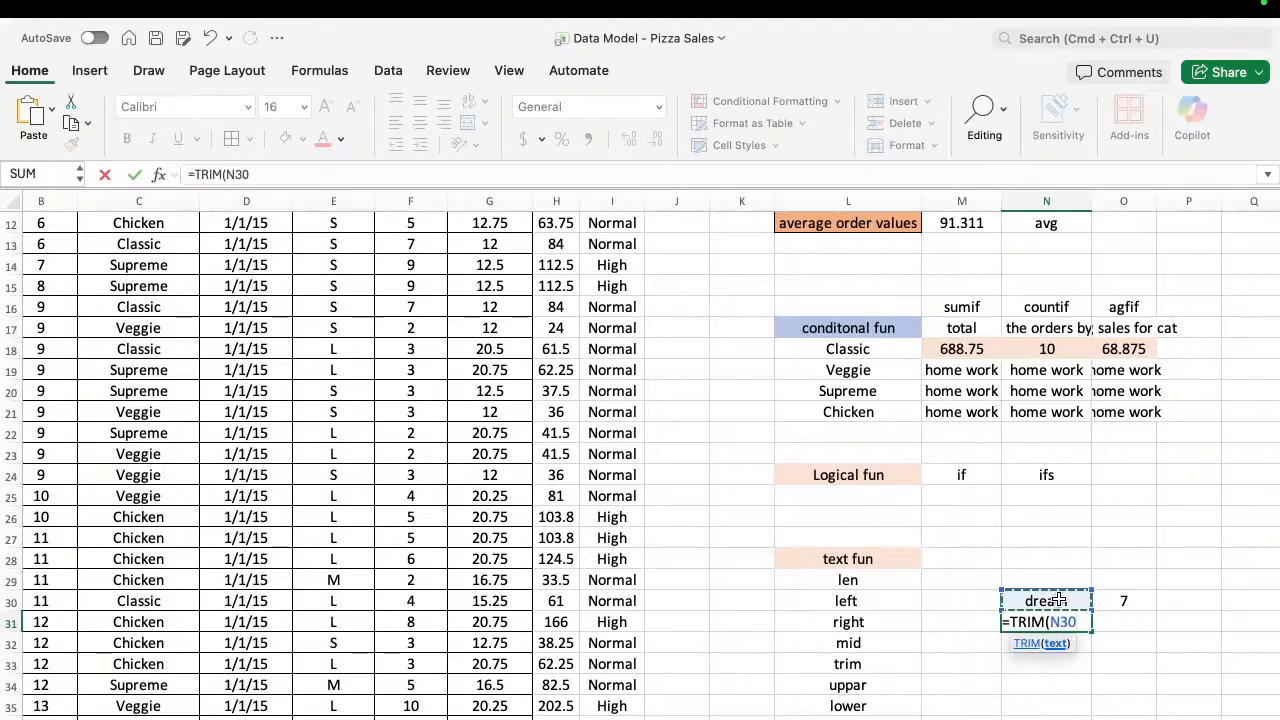
type(")")
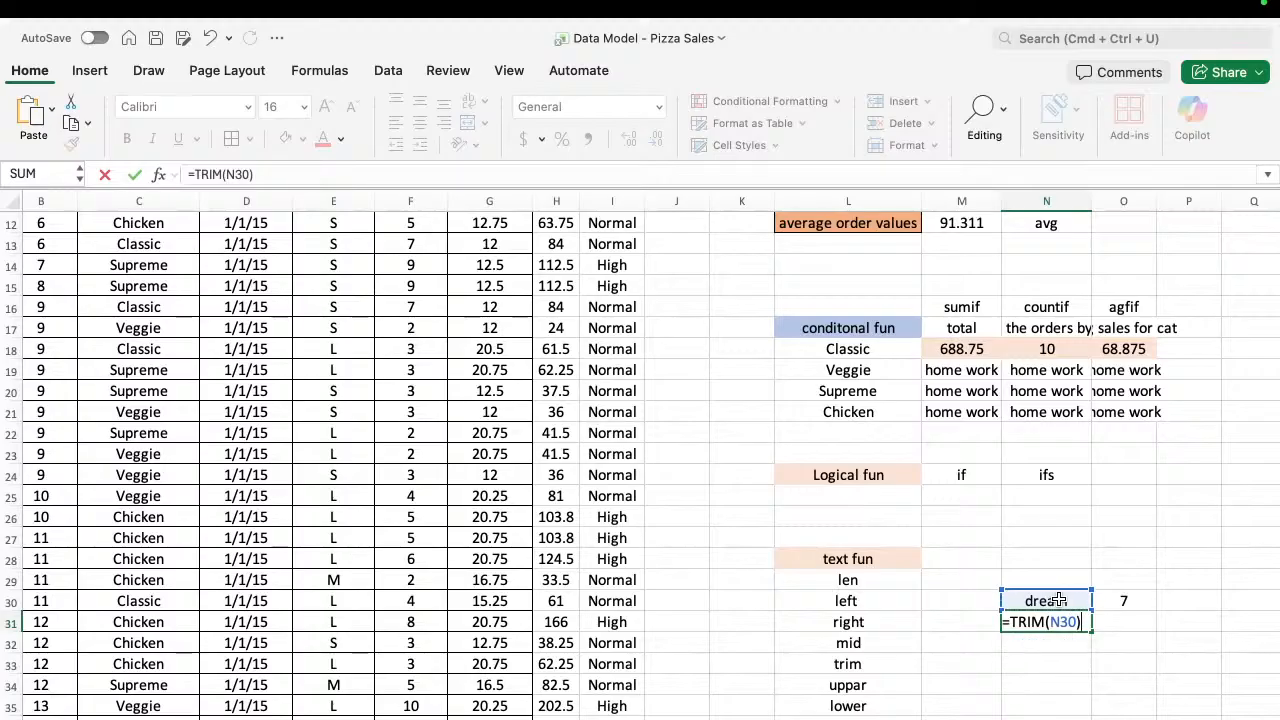
key("Return")
Fill the LEN formula from O30 down to O31 to measure the trimmed word.
key("Up")
key("Right")
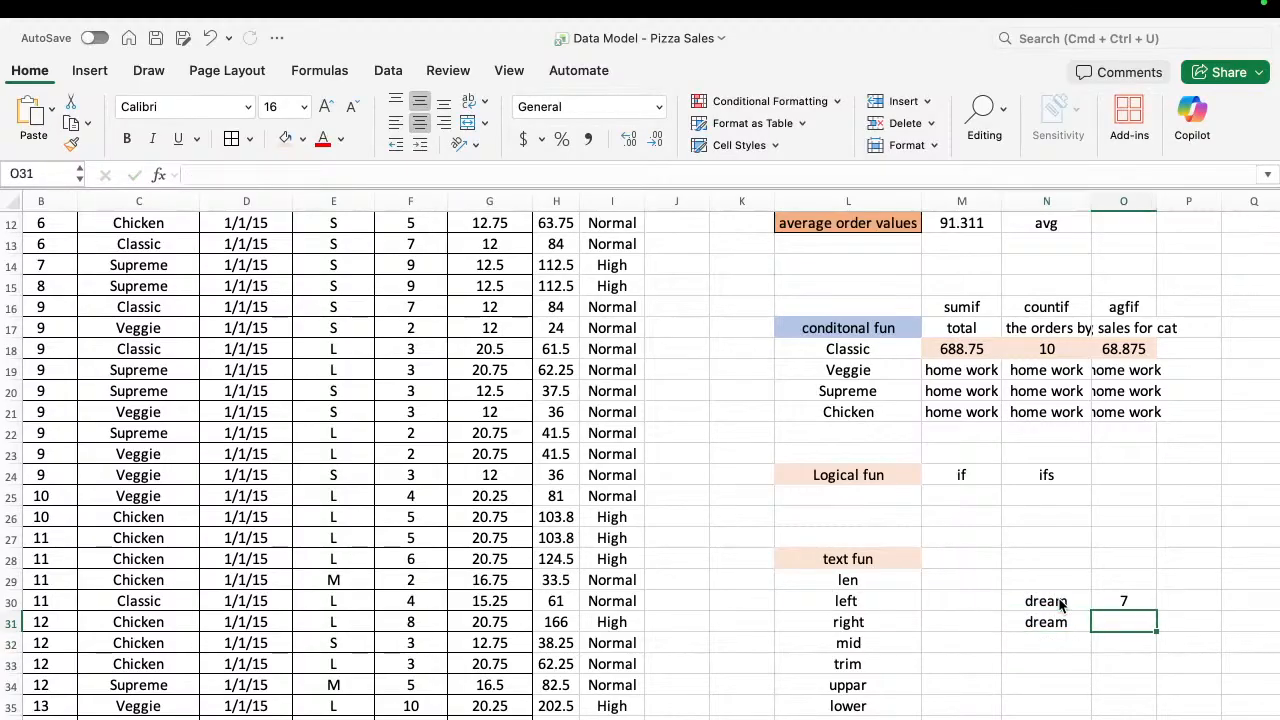
key("shift+Up")
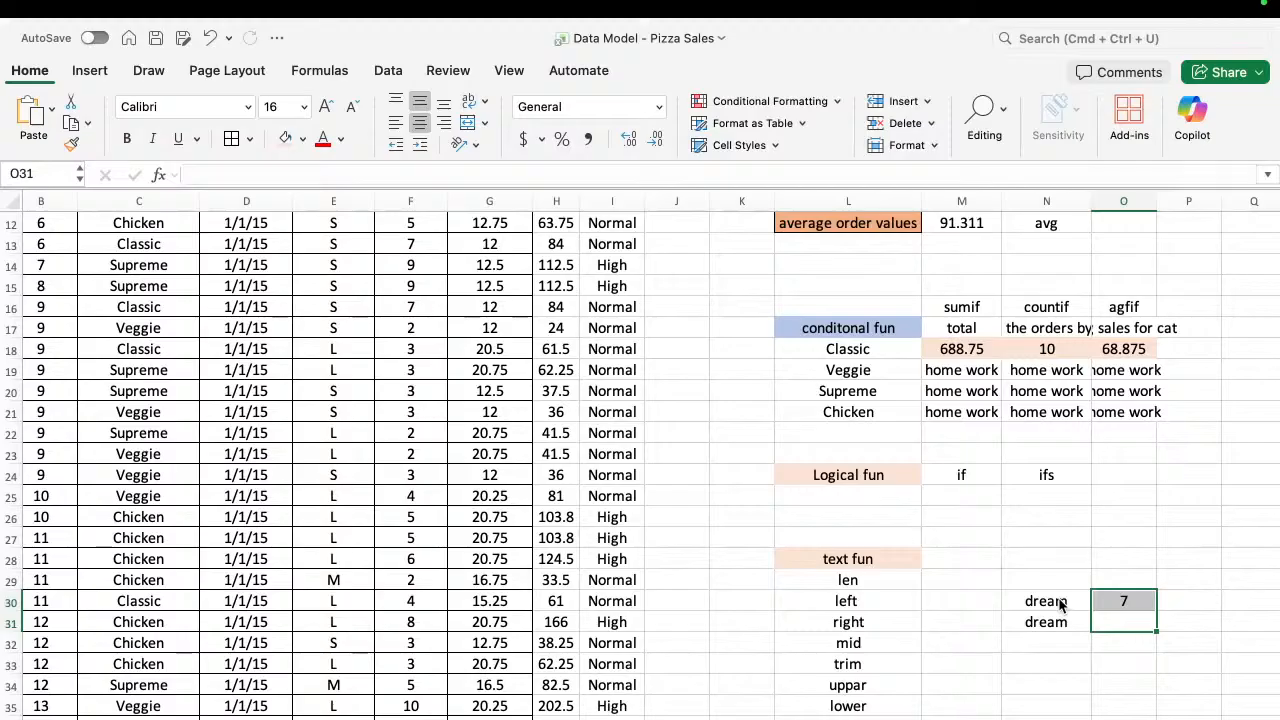
key("ctrl+d")
key("shift+Down")
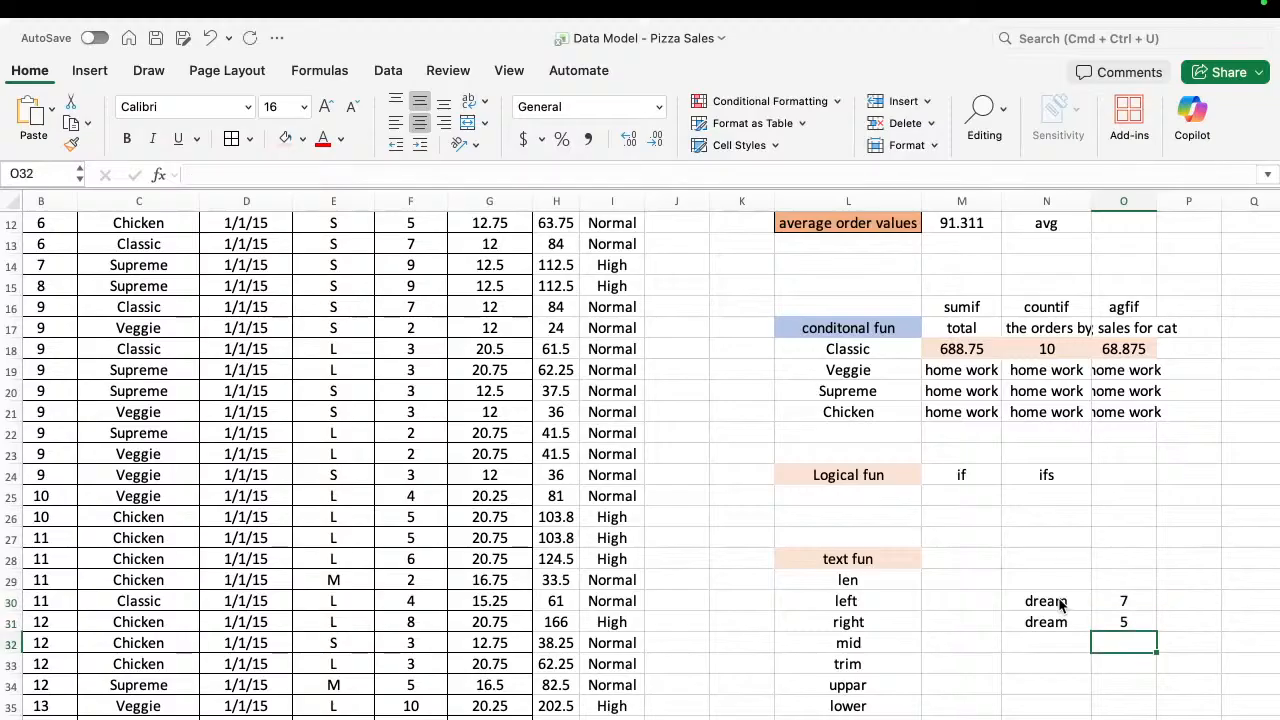
Shade the sample word cell N30 with the light orange fill.
key("Left")
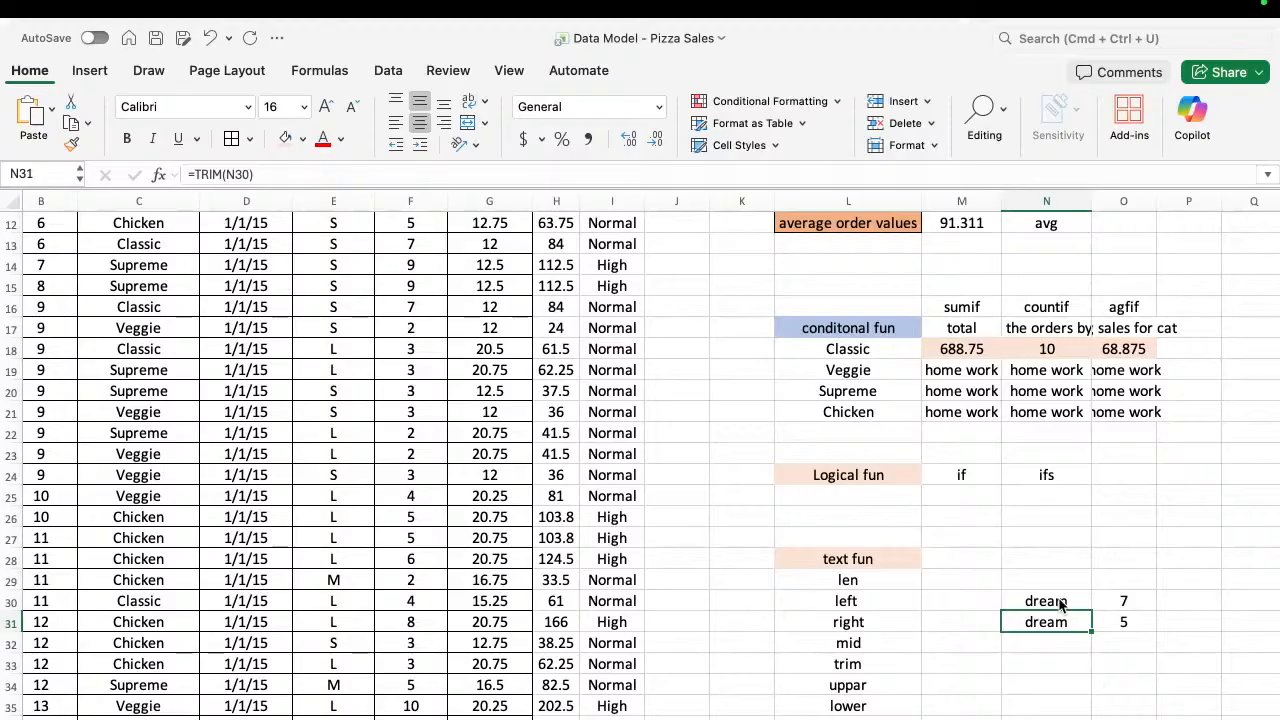
left_click(1046, 600)
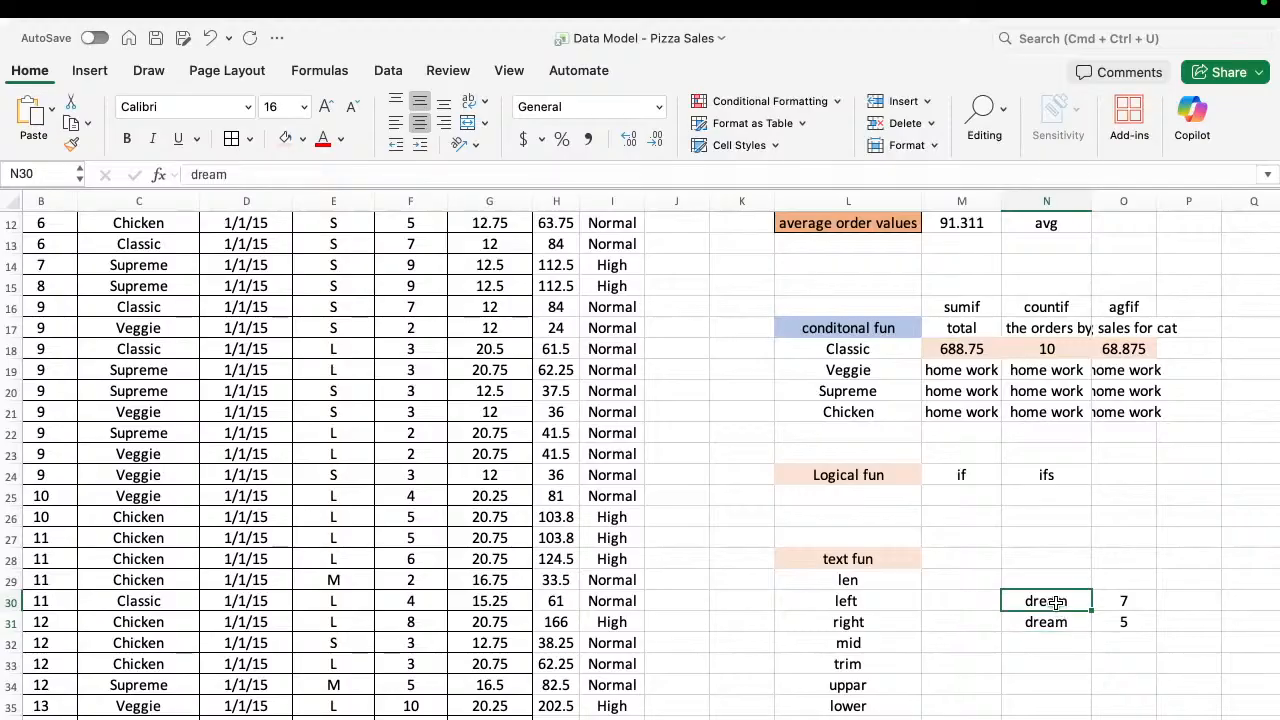
left_click(285, 138)
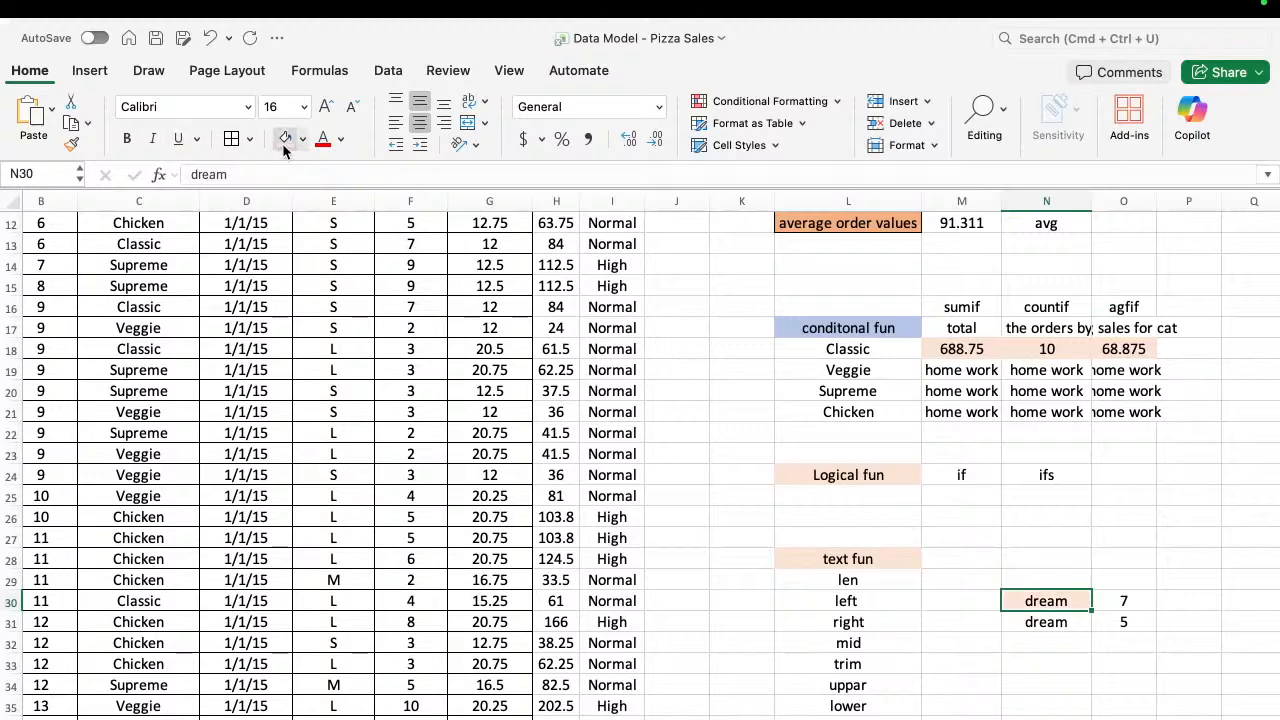
Convert the sample word to capitals in M34, beside the uppar label, with =UPPER(N30).
left_click(930, 687)
type("=")
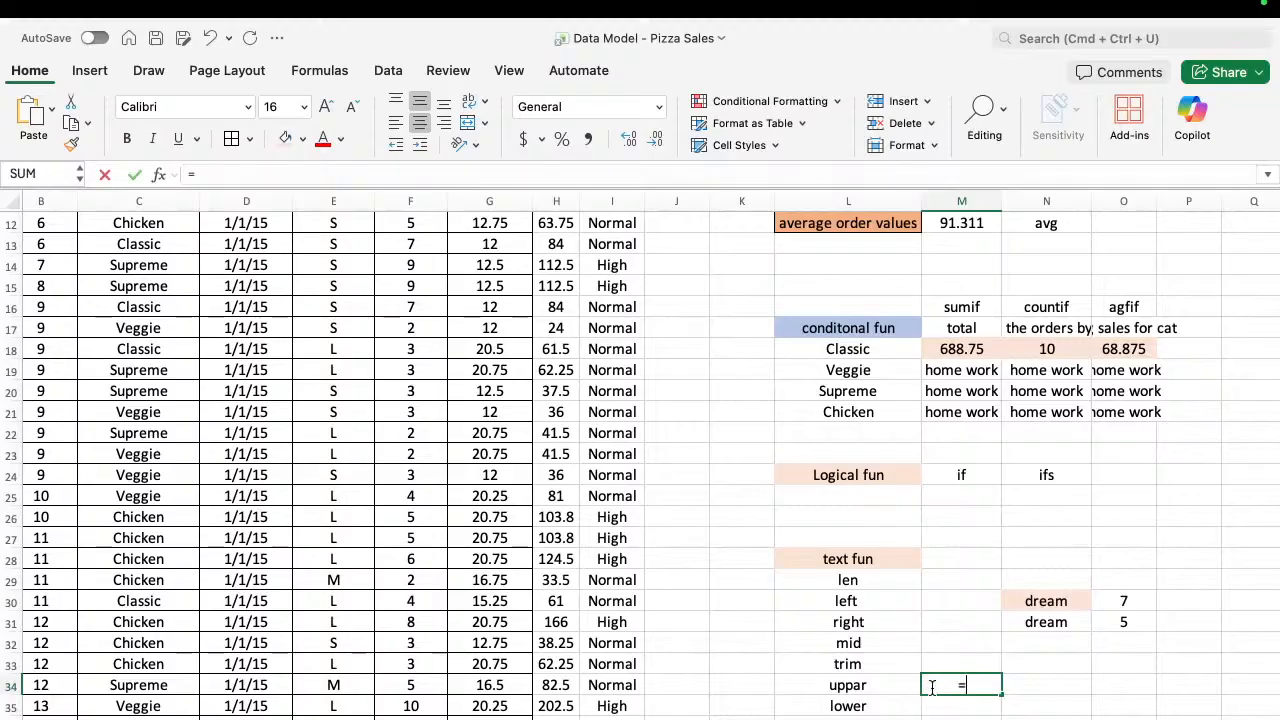
type("u")
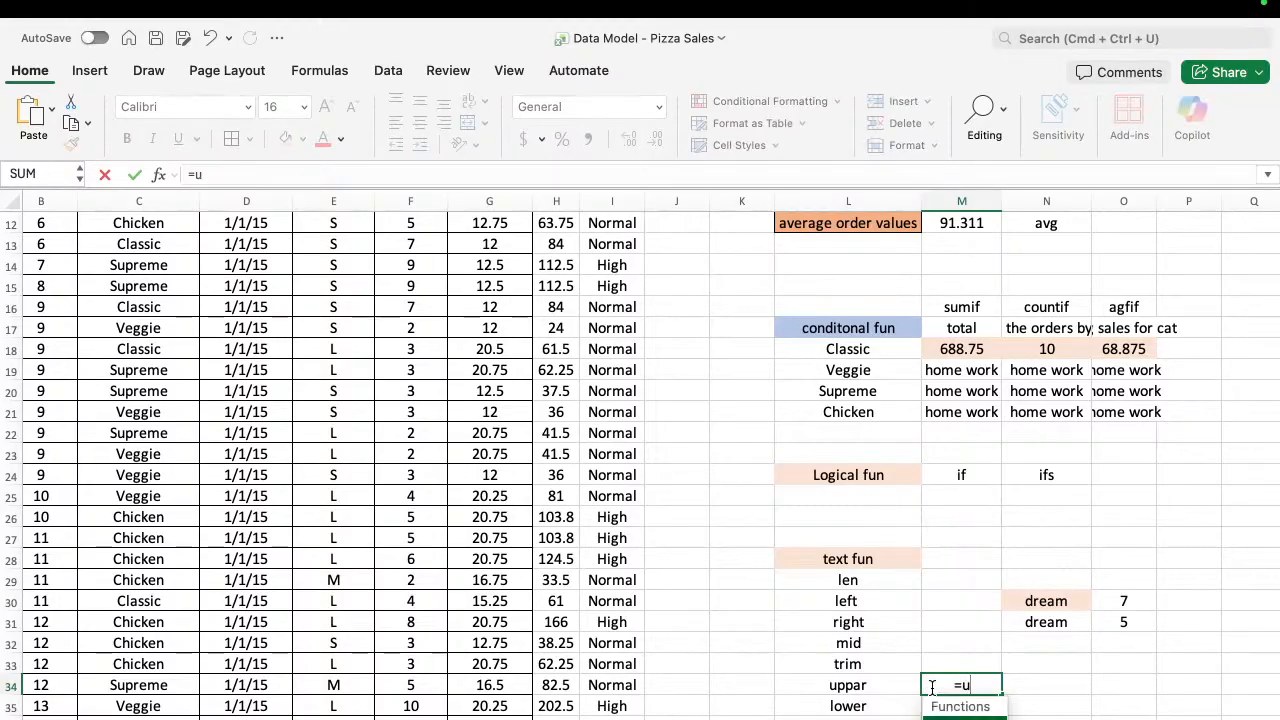
type("pp")
key("Tab")
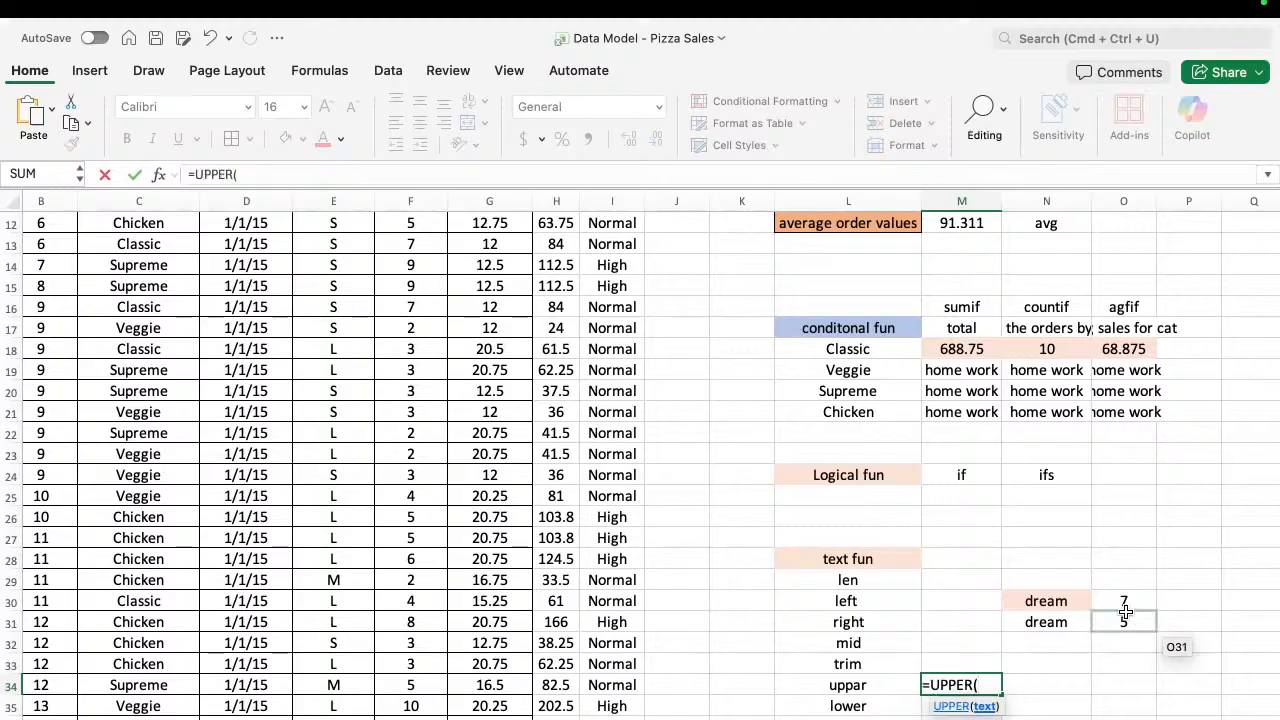
left_click(1064, 604)
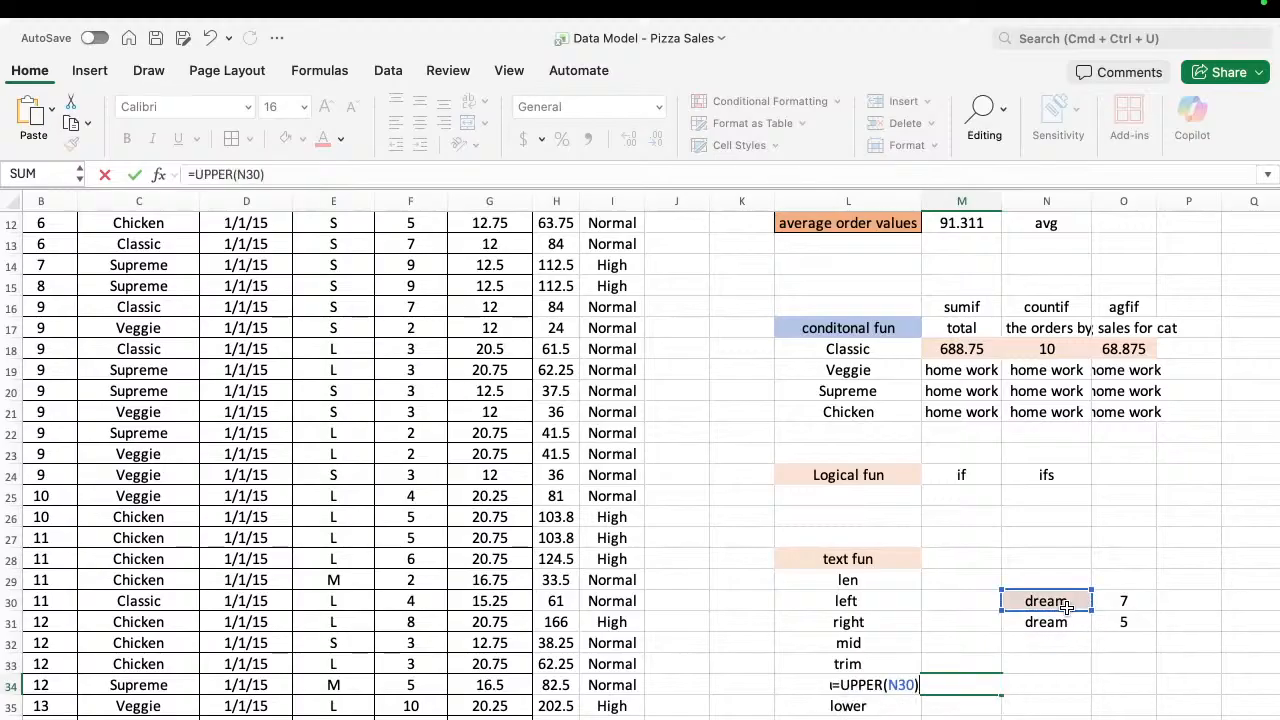
key("Return")
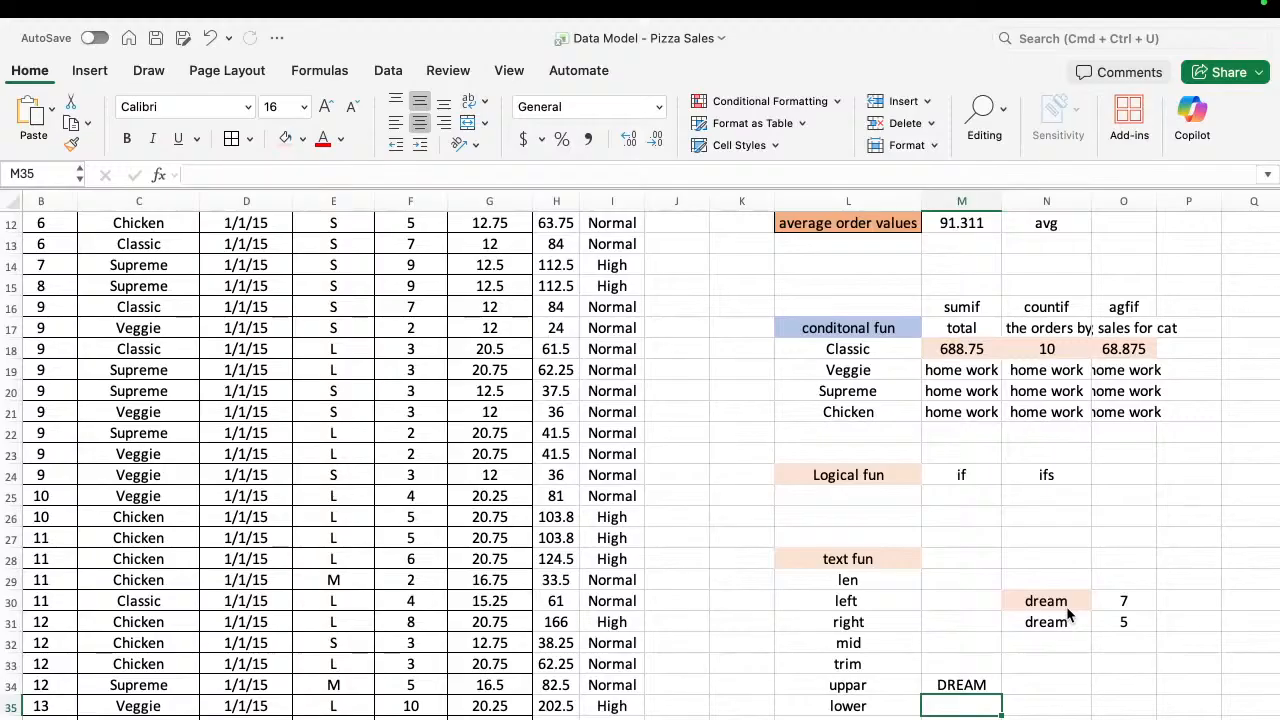
Convert the sample word to lowercase in M35, beside the lower label, with =LOWER(N30).
type("=")
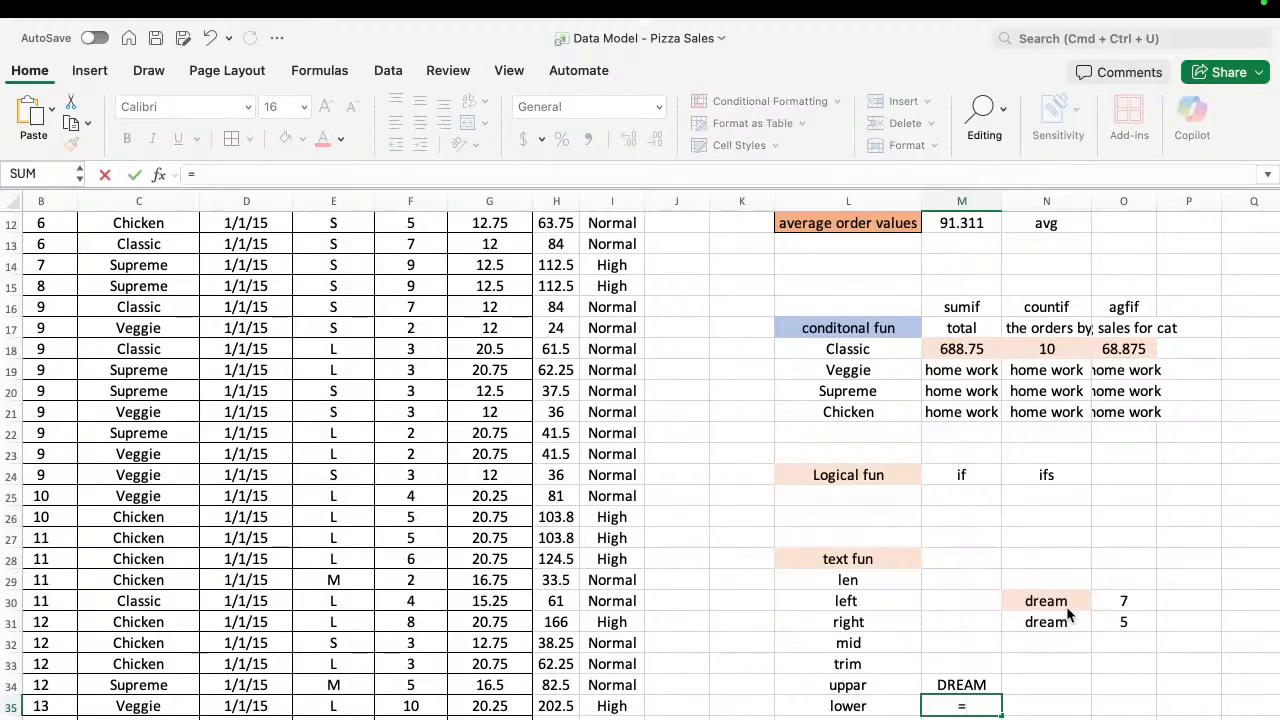
type("lowe")
key("Tab")
left_click(1060, 606)
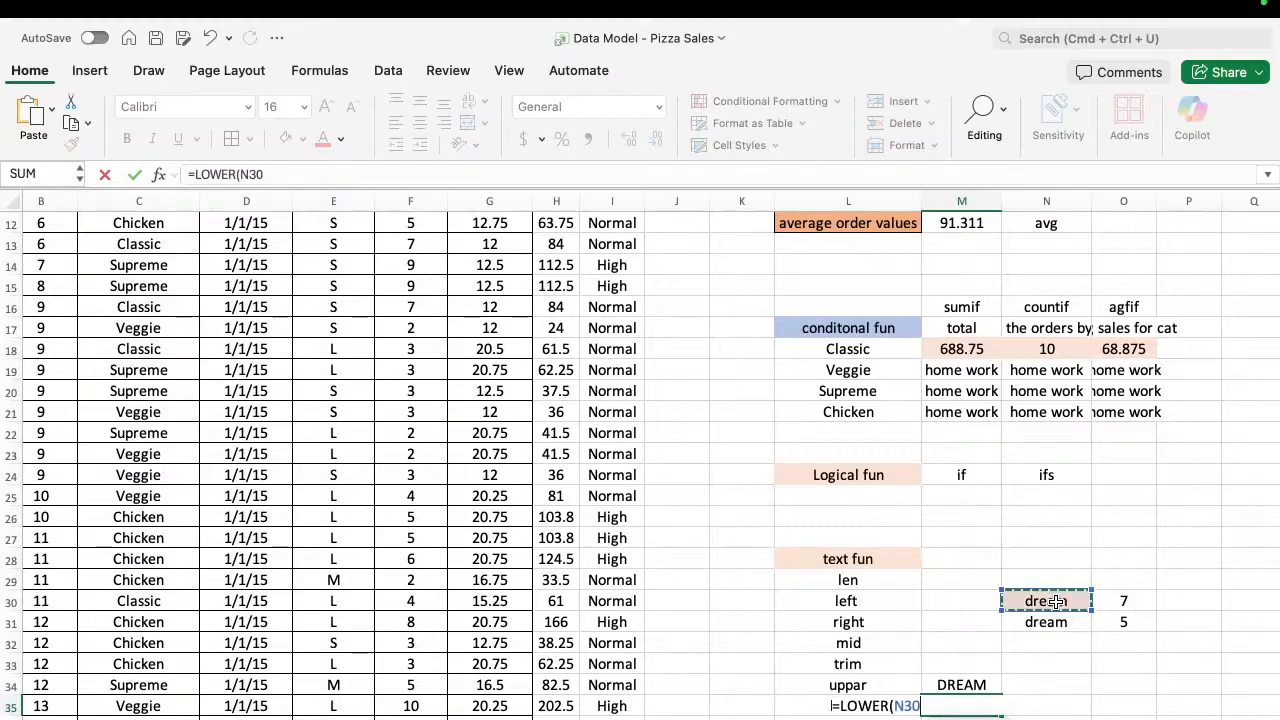
type(")")
key("Return")
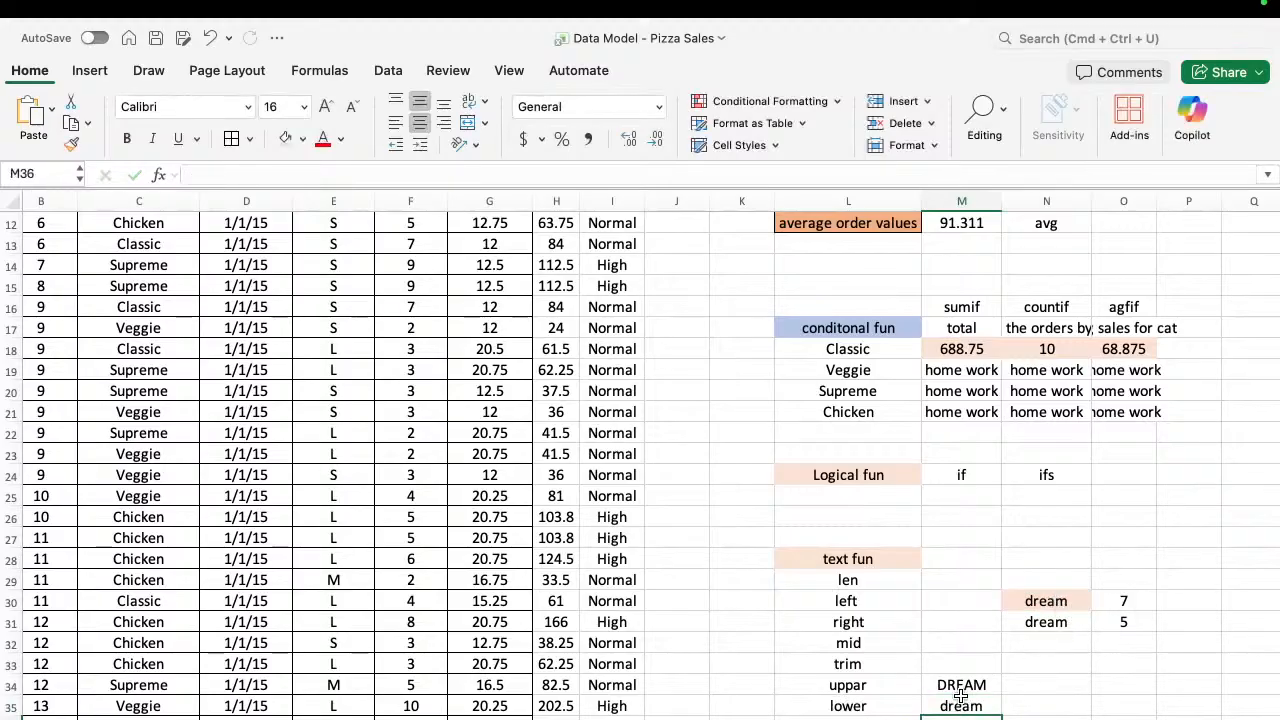
Convert the sample word to proper case in M36, beside the proper label, with =PROPER(N30).
type("=")
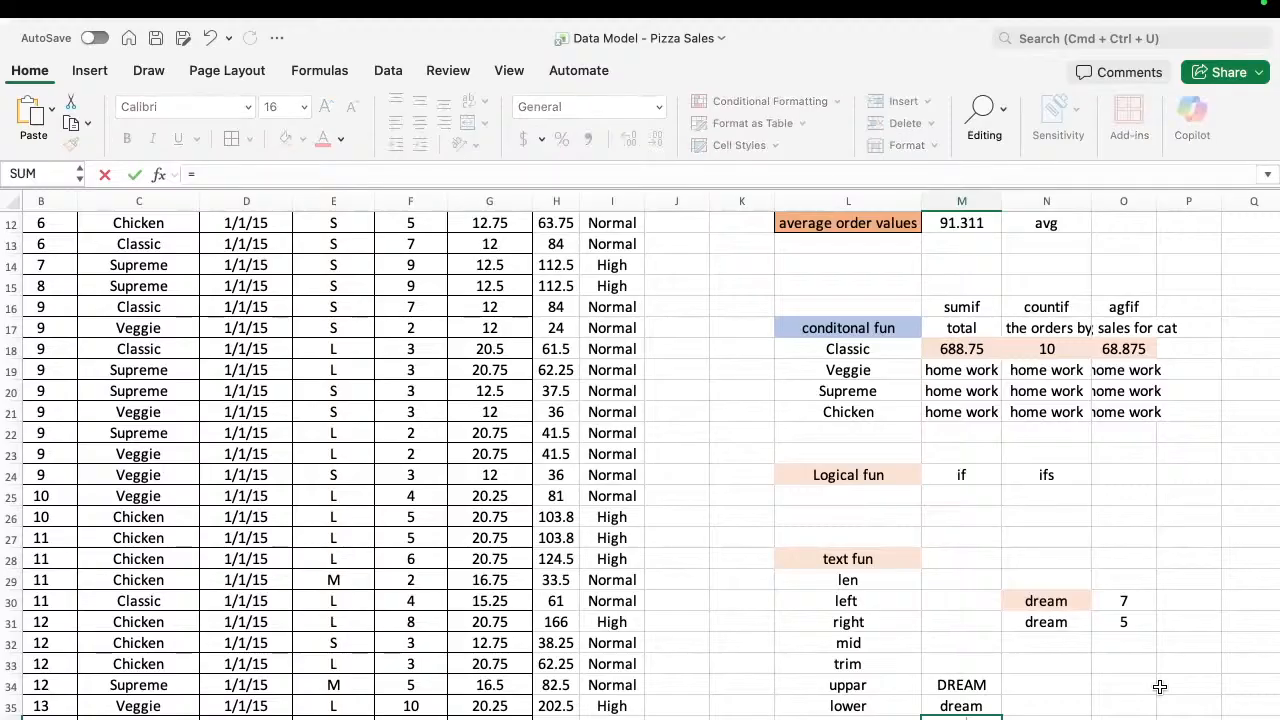
type("p")
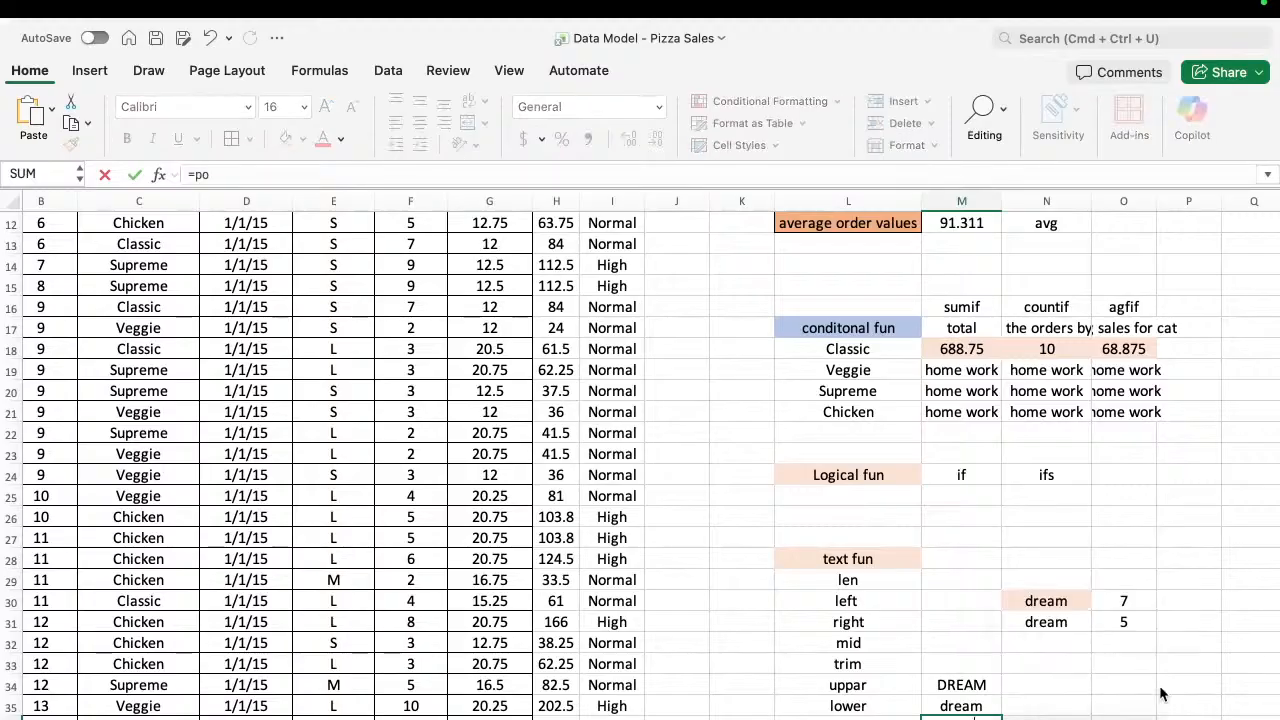
type("ro")
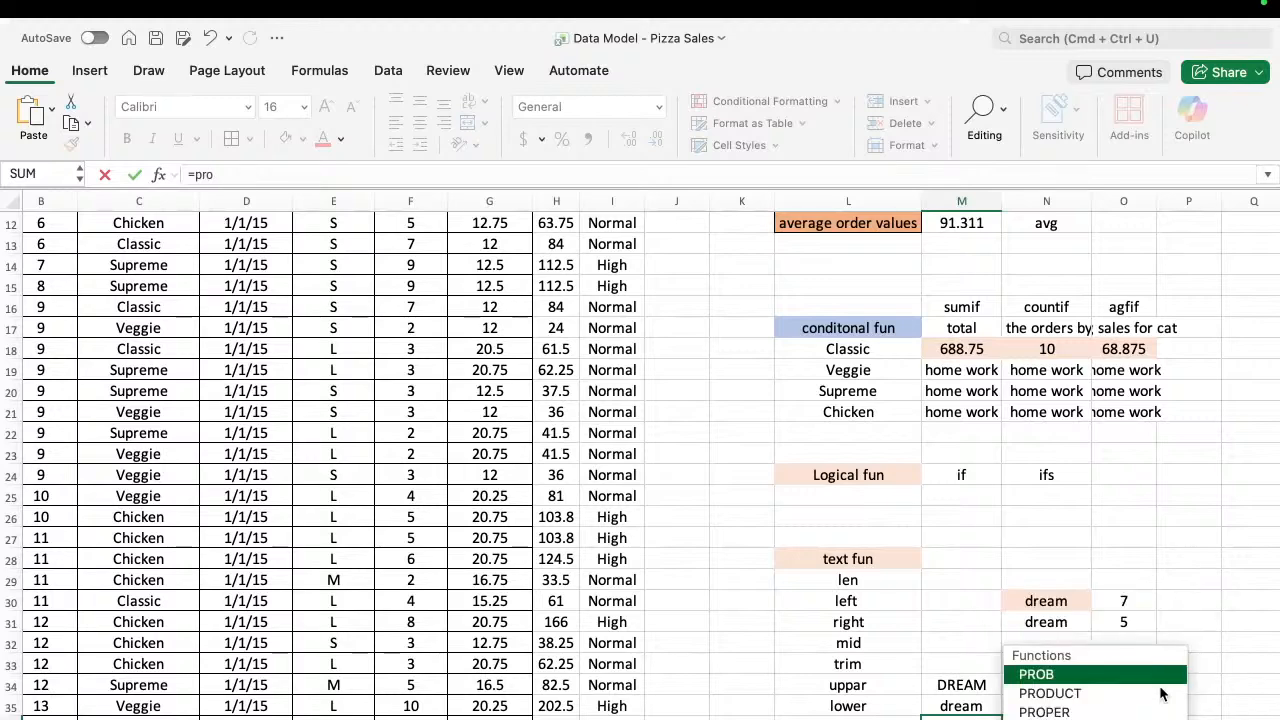
key("BackSpace")
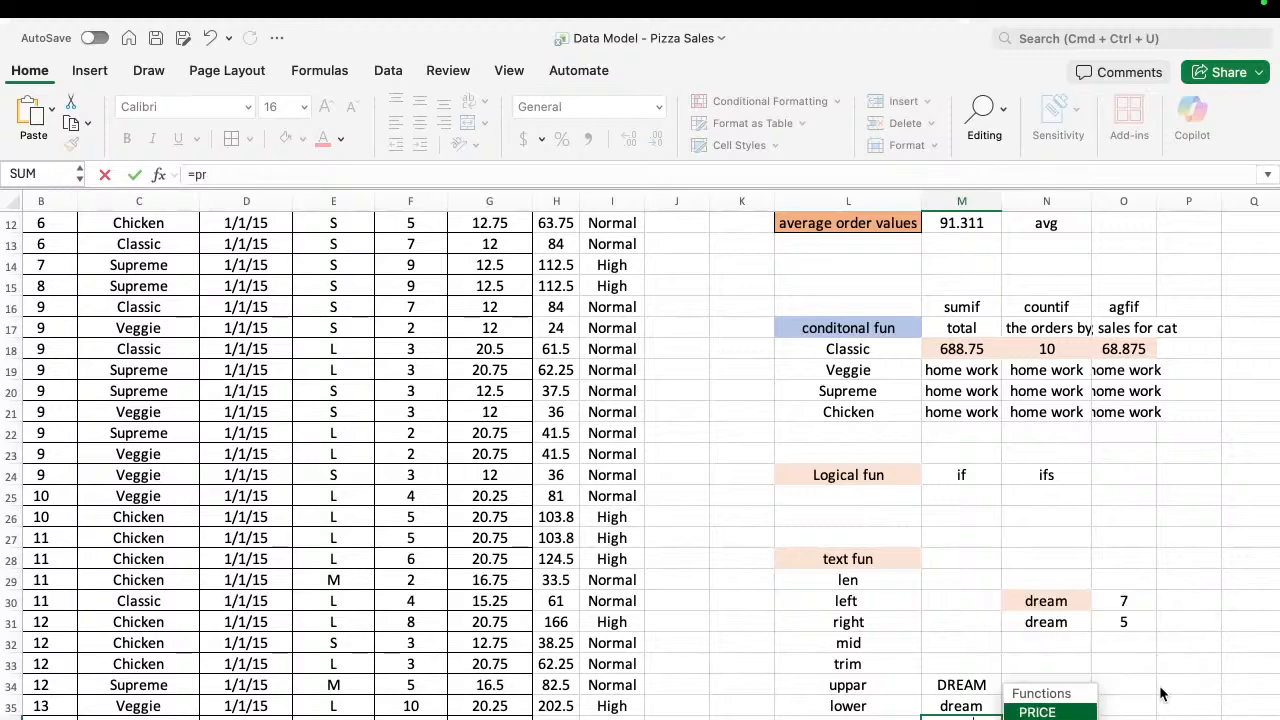
type("ope")
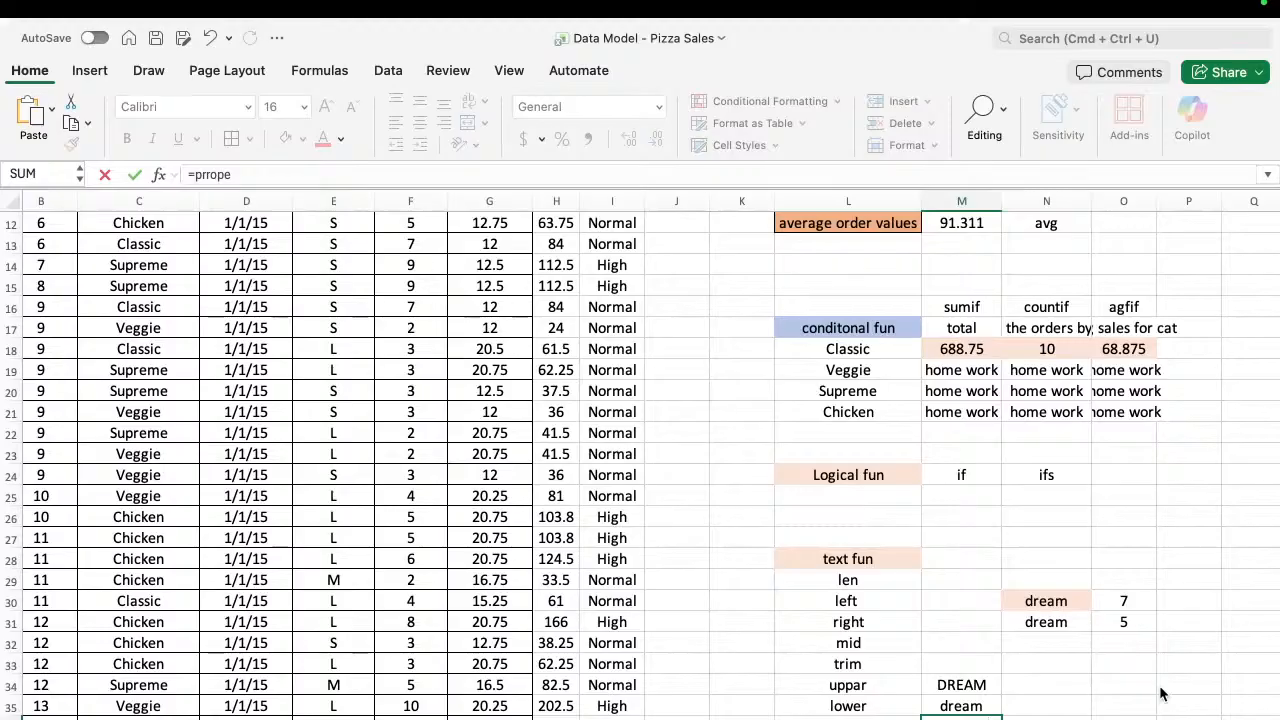
key("BackSpace")
key("BackSpace")
key("BackSpace")
key("BackSpace")
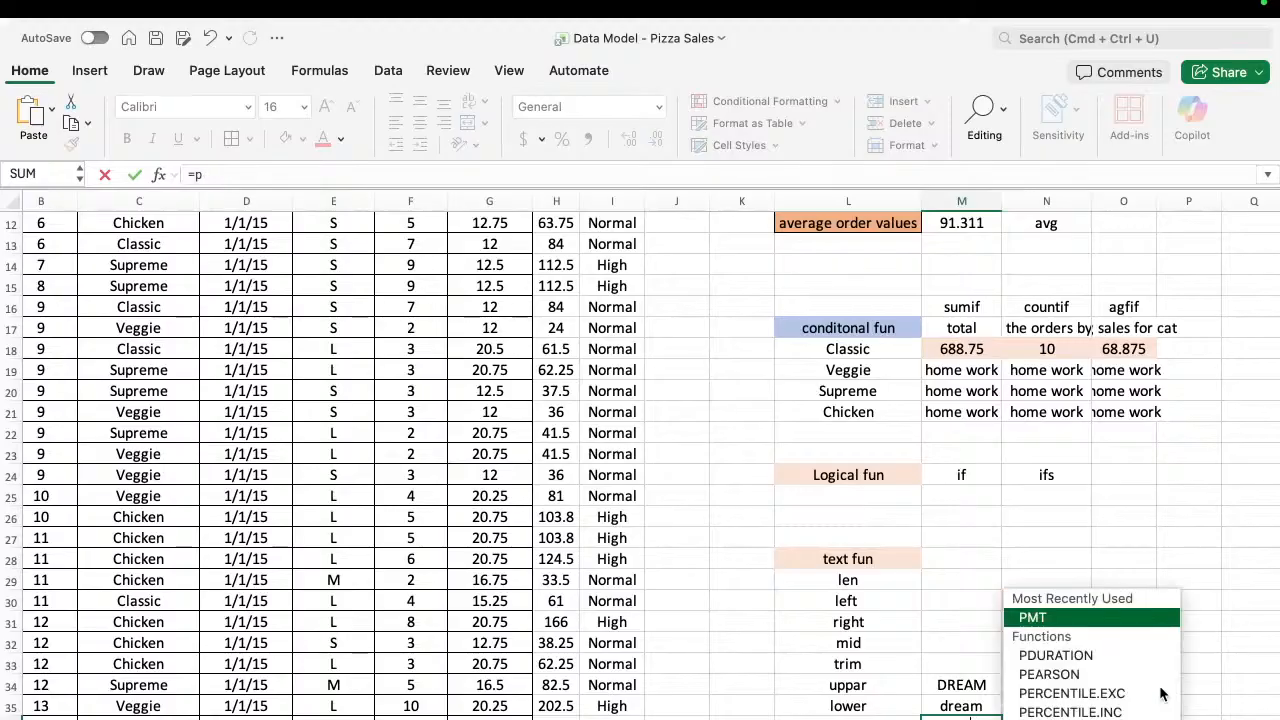
key("BackSpace")
type("Pro")
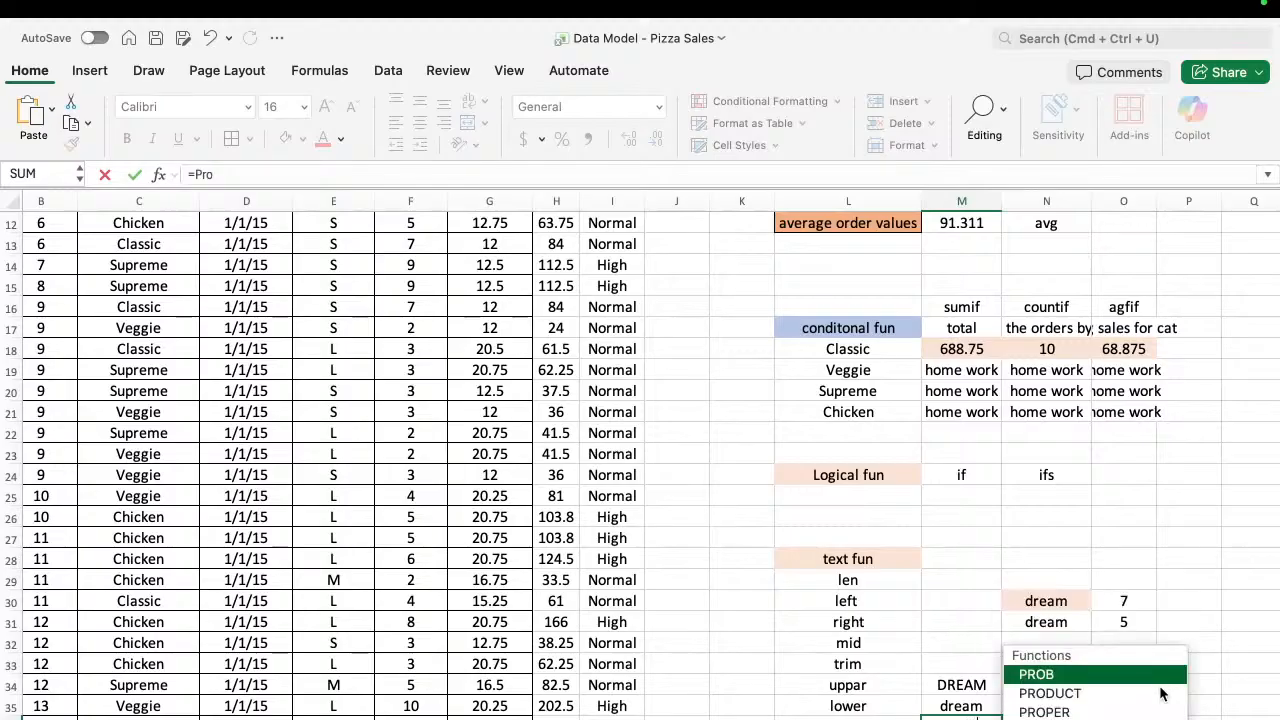
type("pe")
key("Tab")
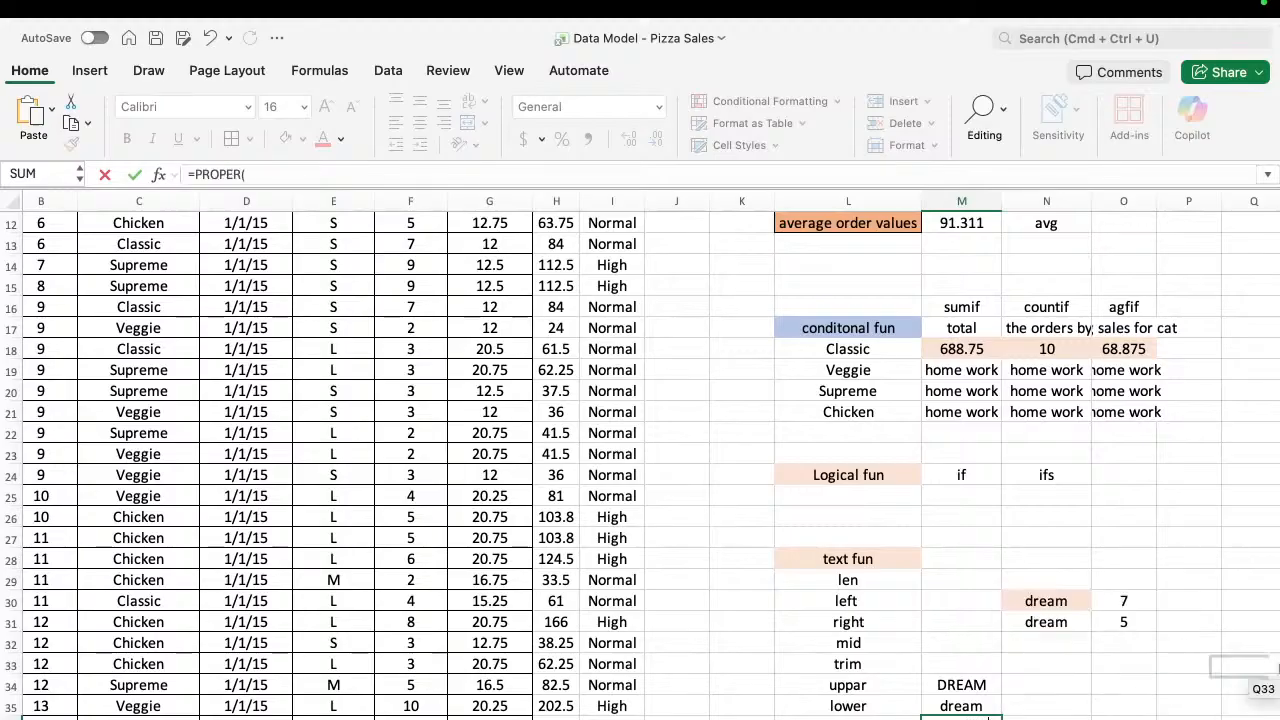
left_click(1019, 597)
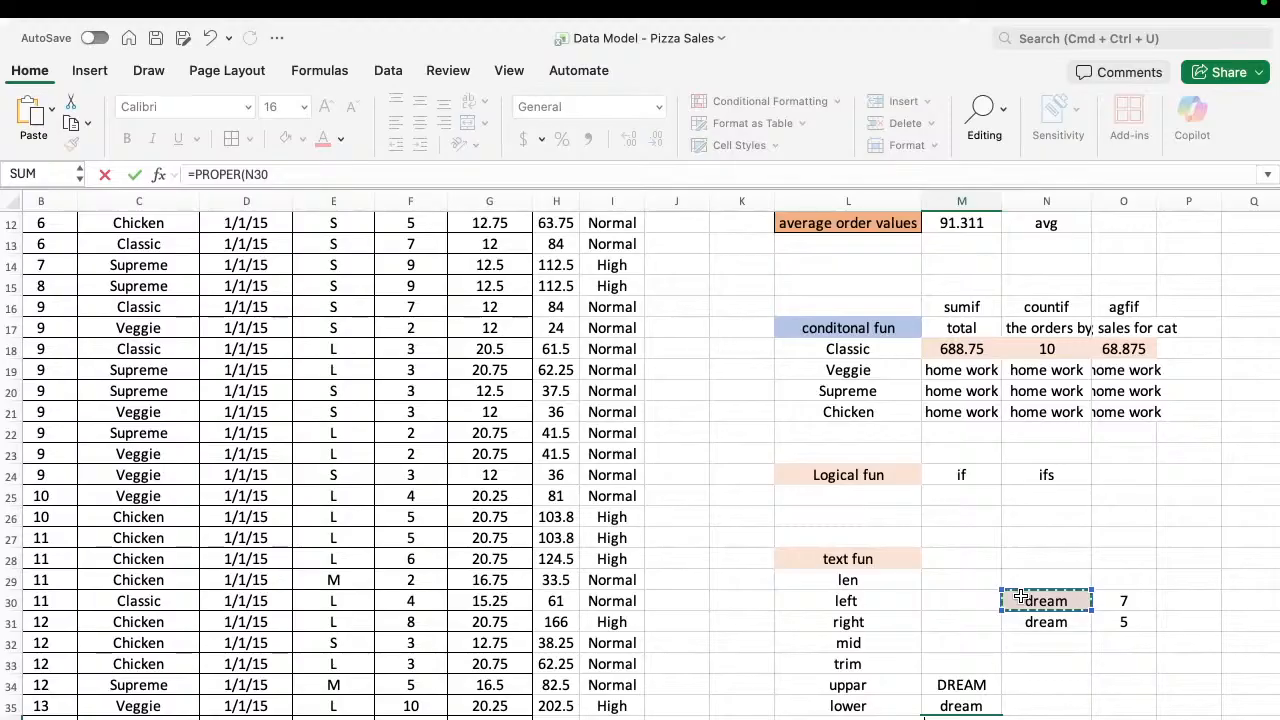
type(")")
key("Return")
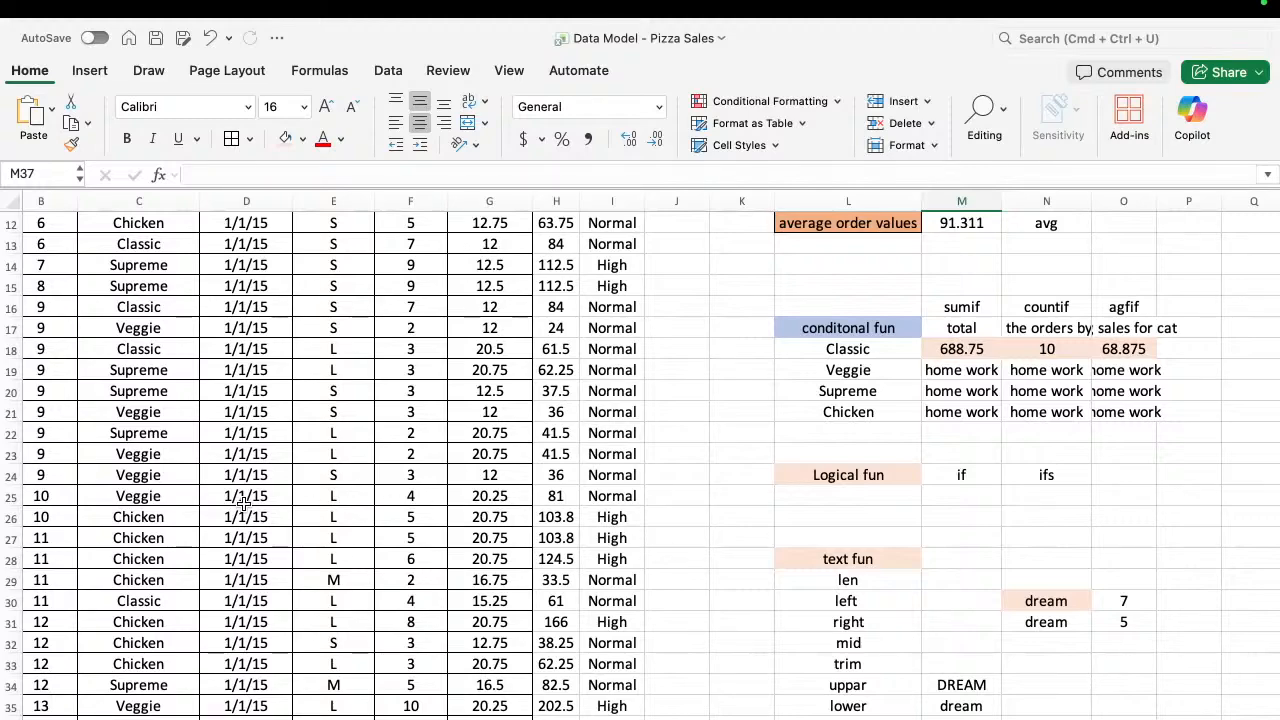
Add trailing space after Classic in cell C2 of the pizza category column.
scroll(243, 503, "up", 6)
scroll(243, 500, "left", 1)
left_click(233, 250)
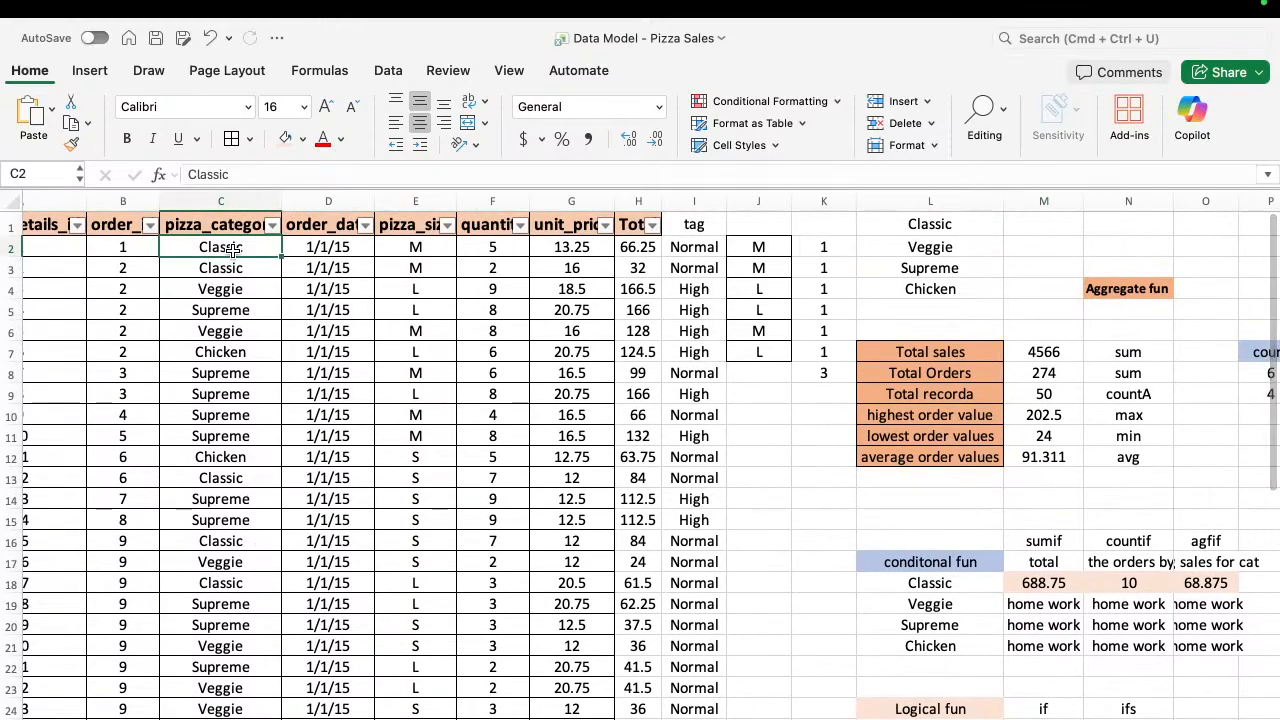
left_click(250, 174)
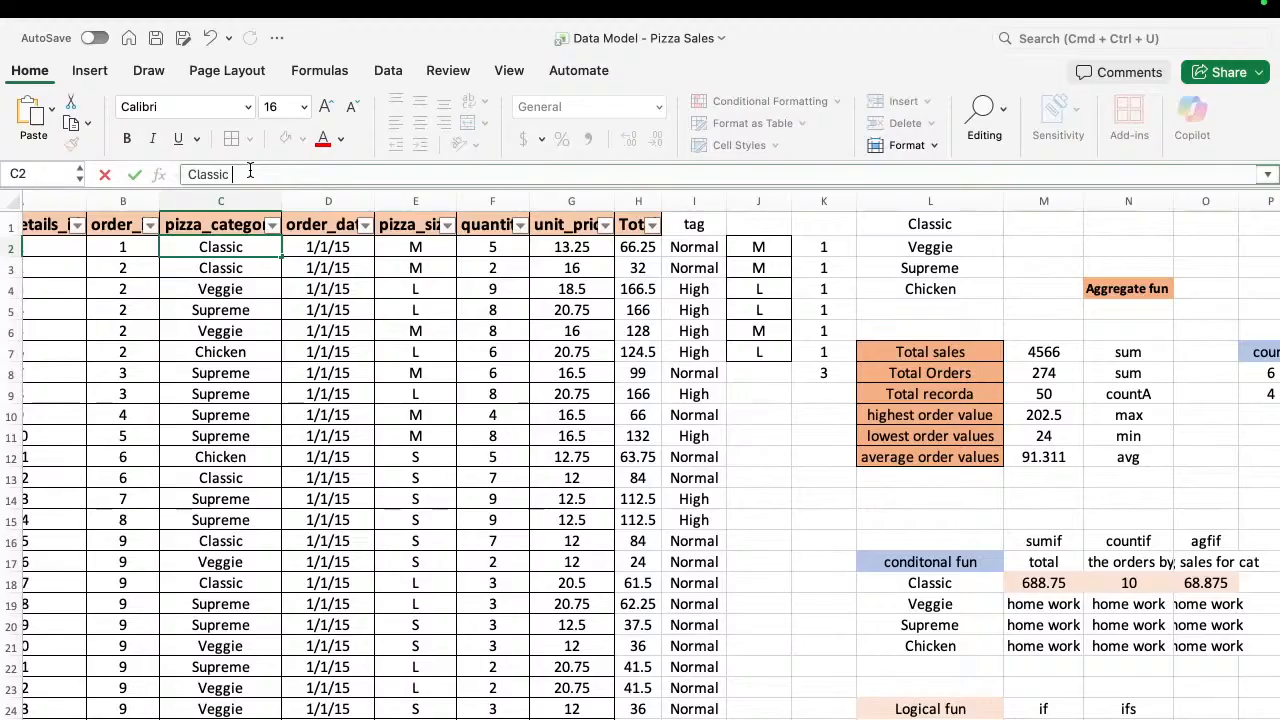
key("Return")
key("Up")
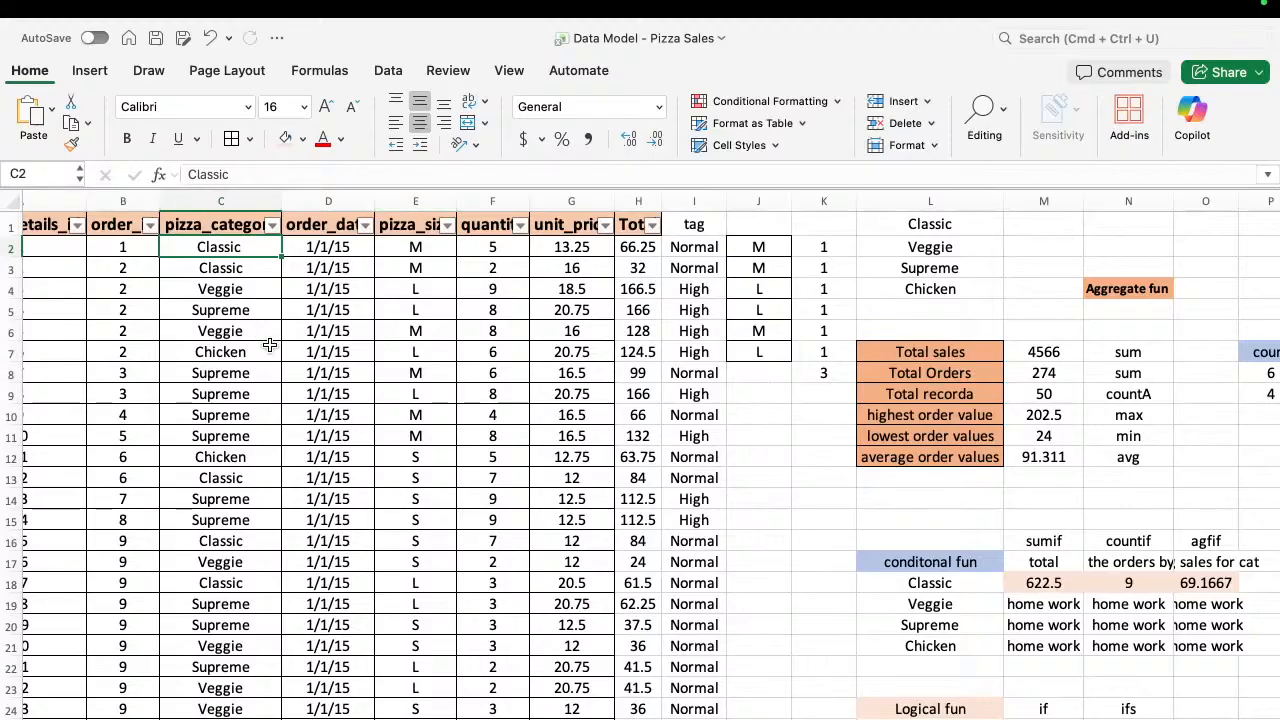
Count the characters of the sample word in M29, beside the len label, with =LEN(N30).
scroll(516, 385, "right", 5)
scroll(516, 385, "down", 10)
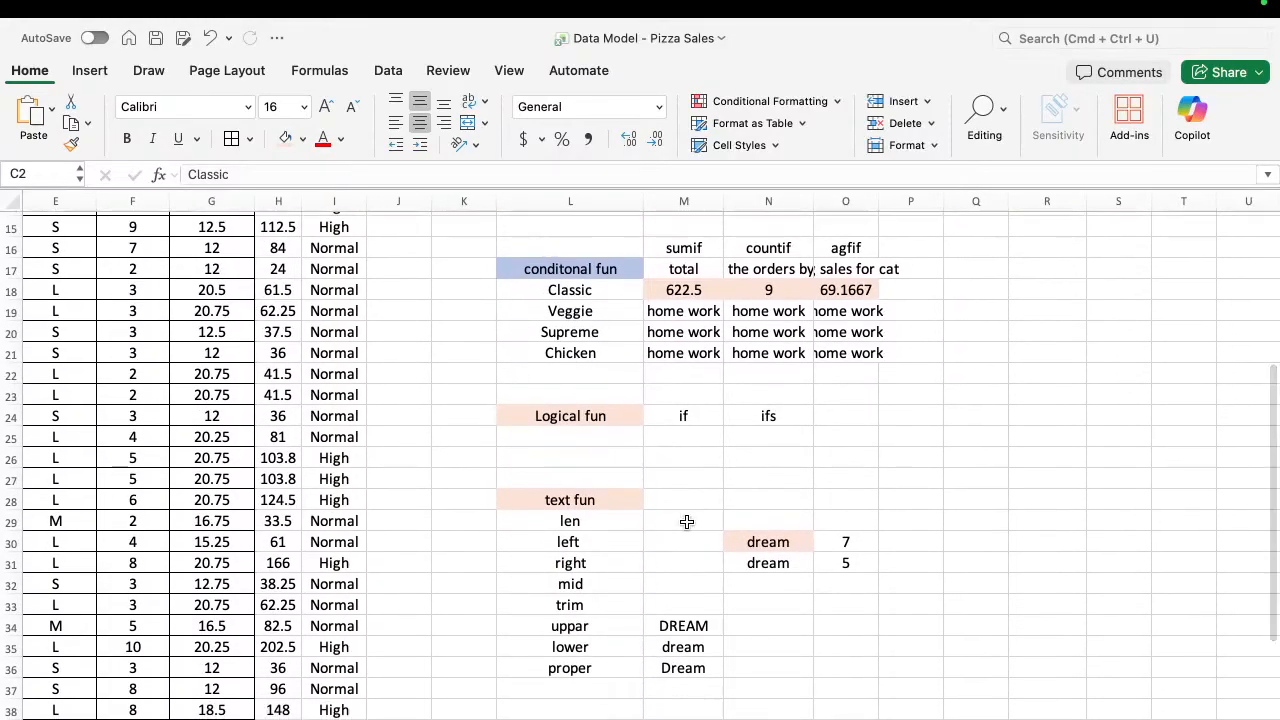
left_click(570, 520)
left_click(574, 543)
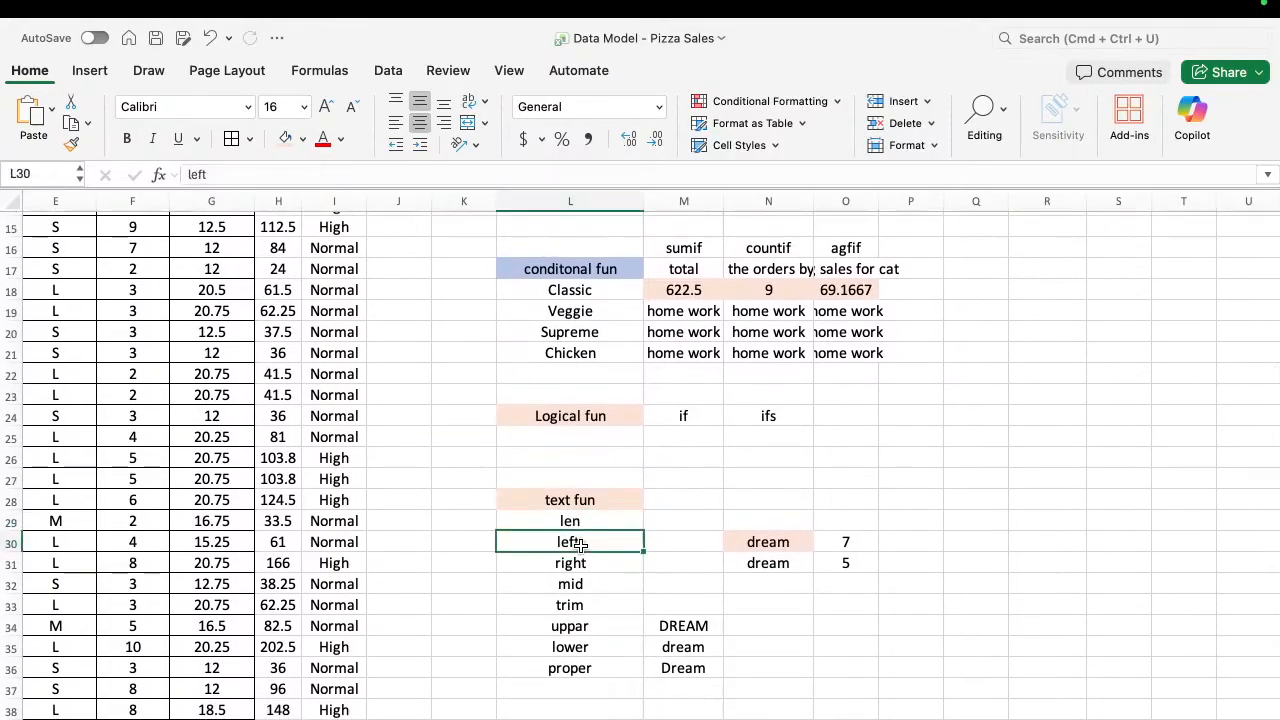
left_click(675, 524)
type("=")
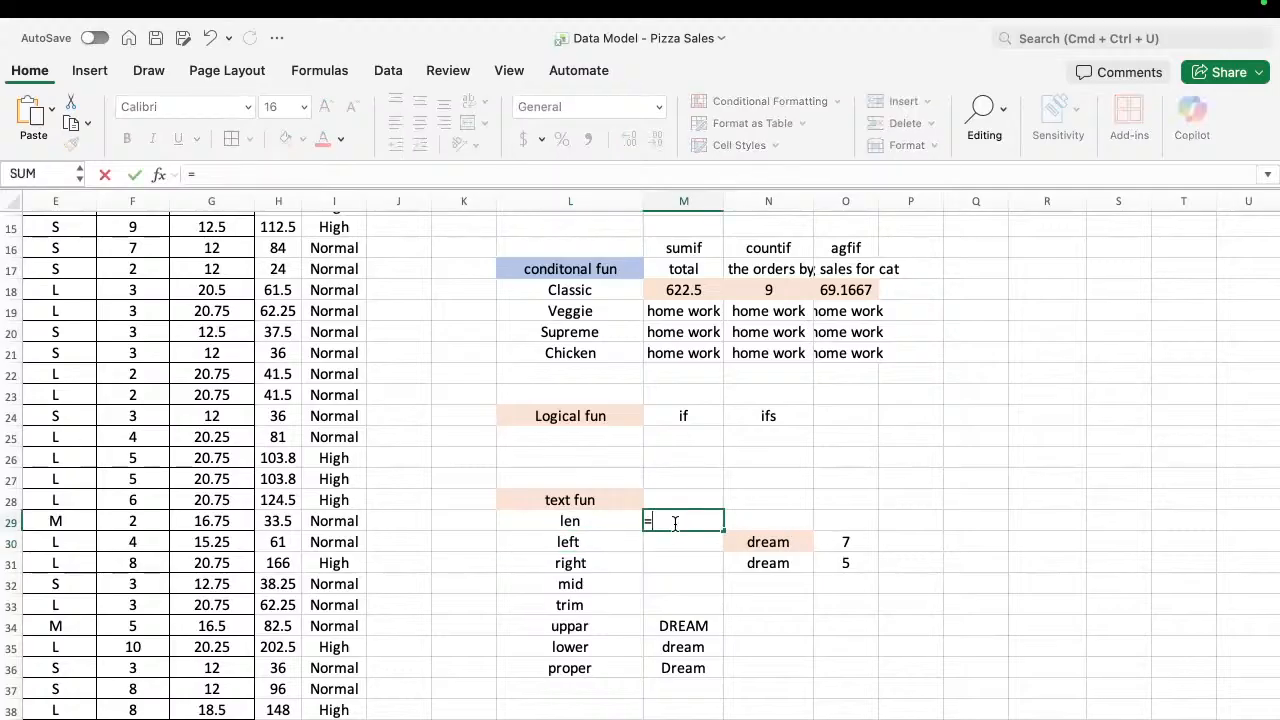
type("len")
key("Tab")
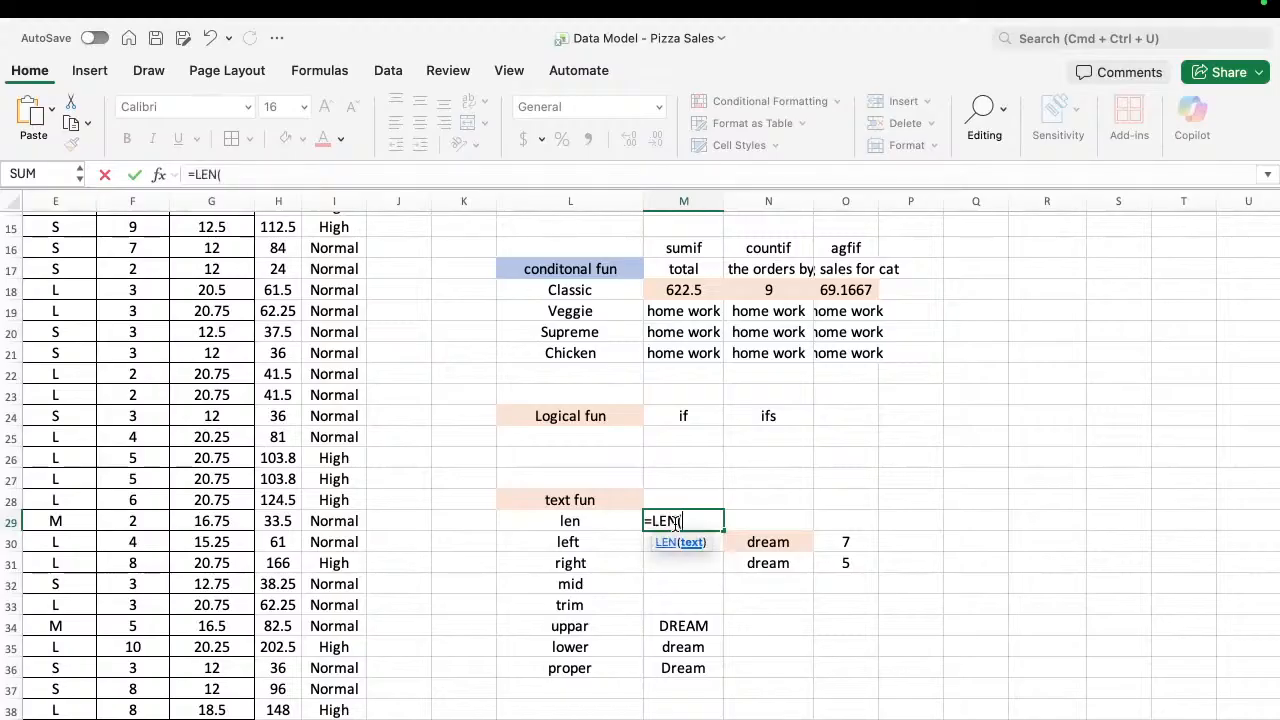
key("Right")
key("Down")
type(")")
key("Return")
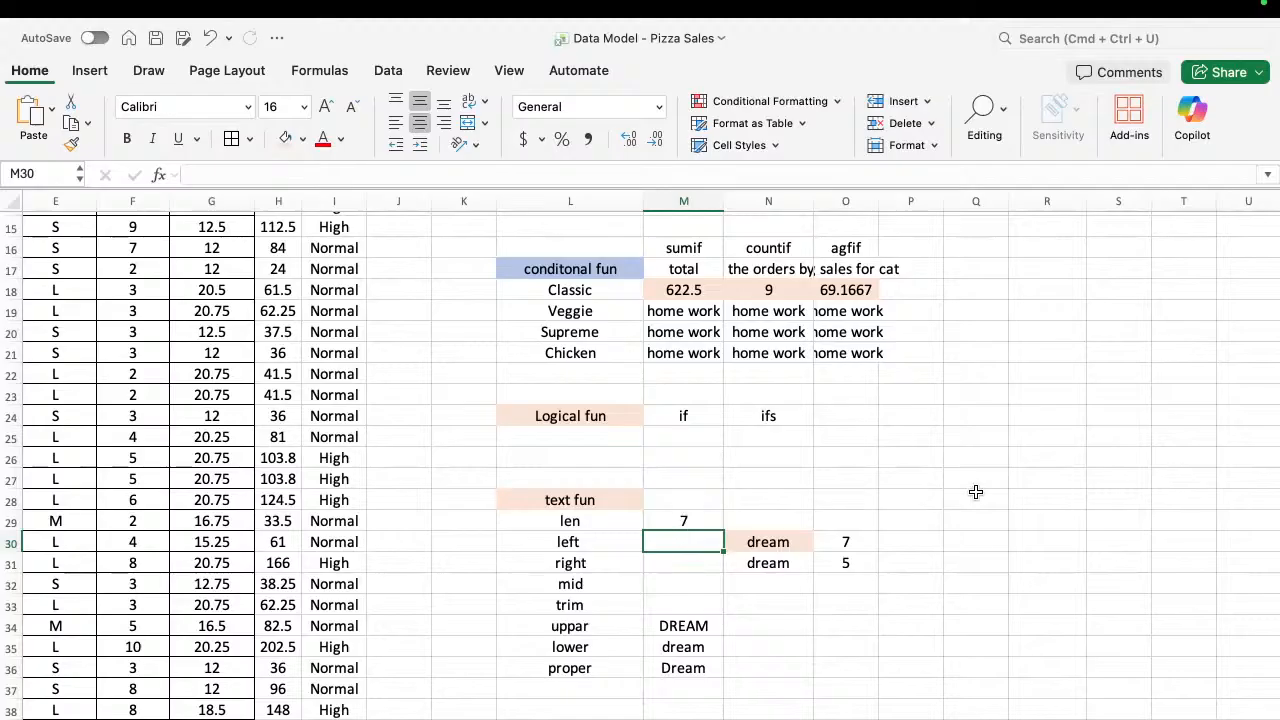
Extract the first four characters of the home work text in M30, beside the left label, with =LEFT(M19,4).
left_click(1042, 524)
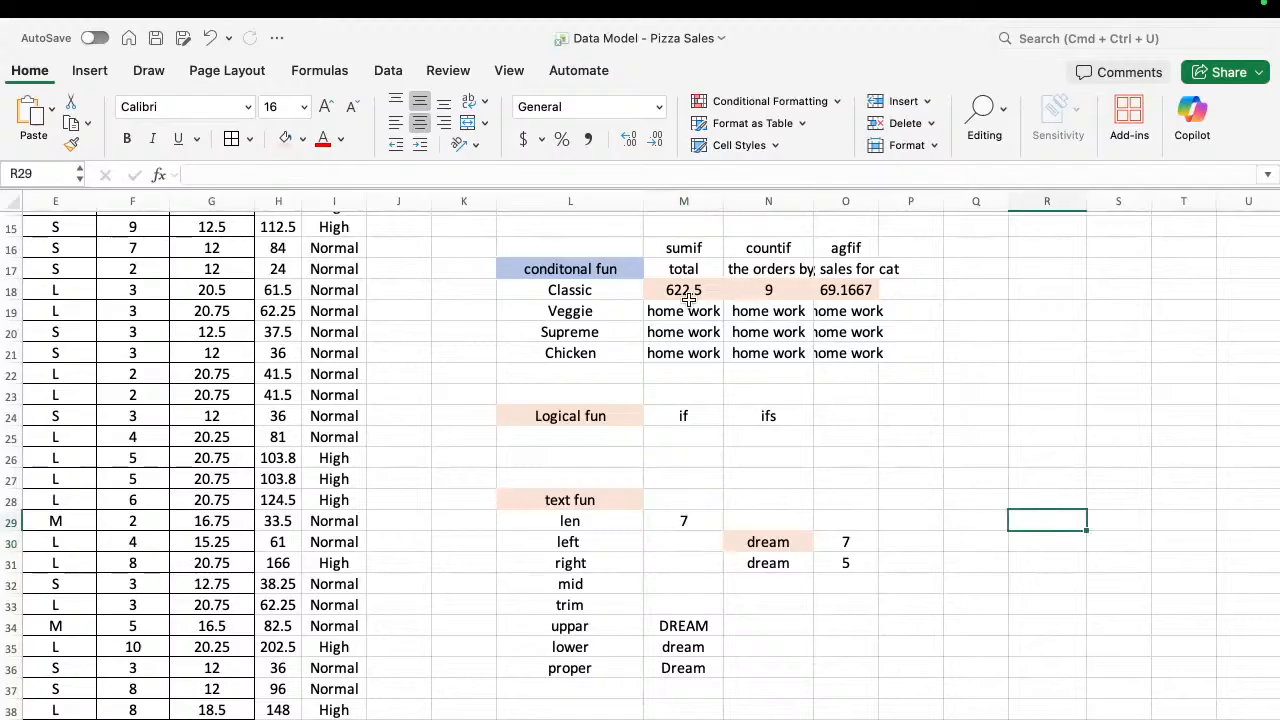
left_click(686, 541)
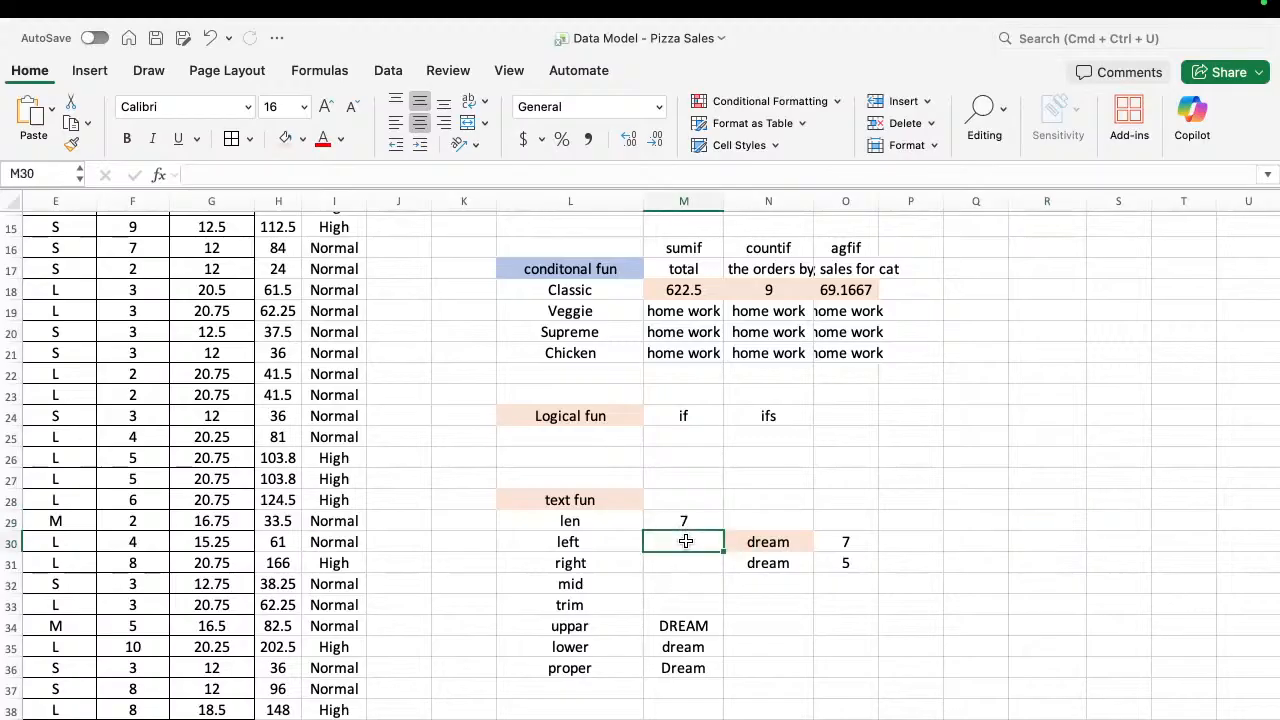
type("=")
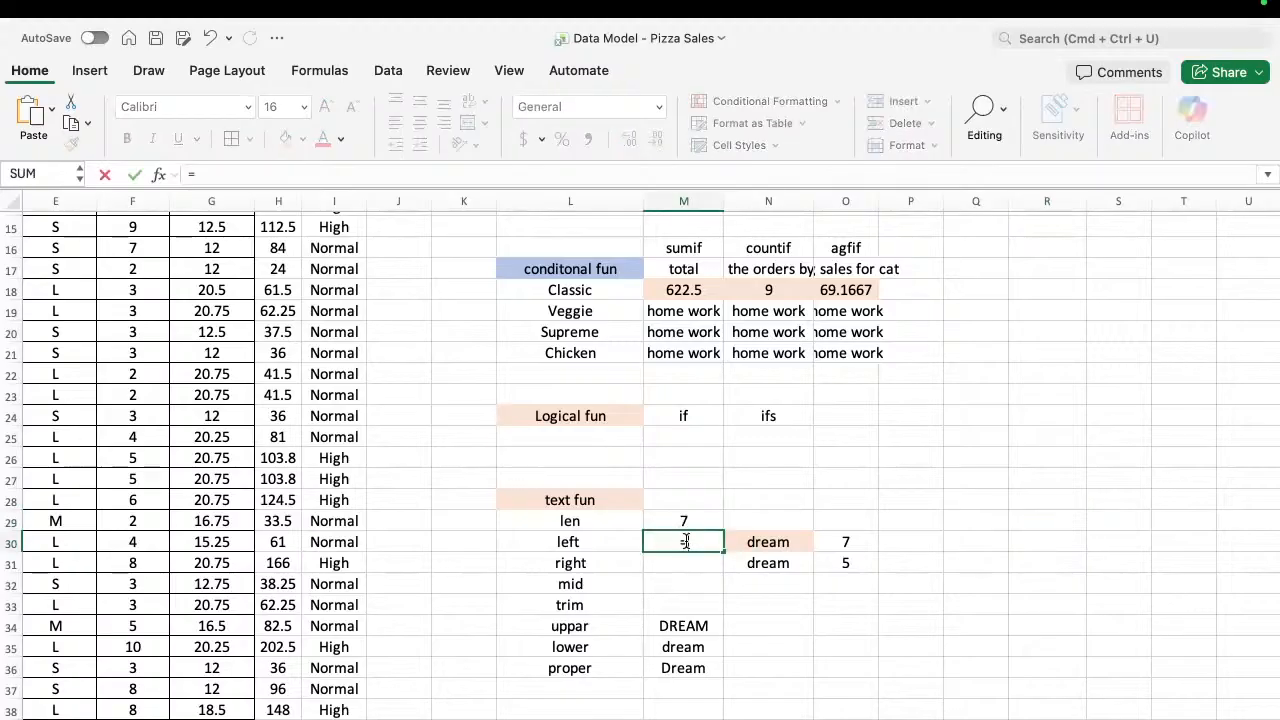
type("lef")
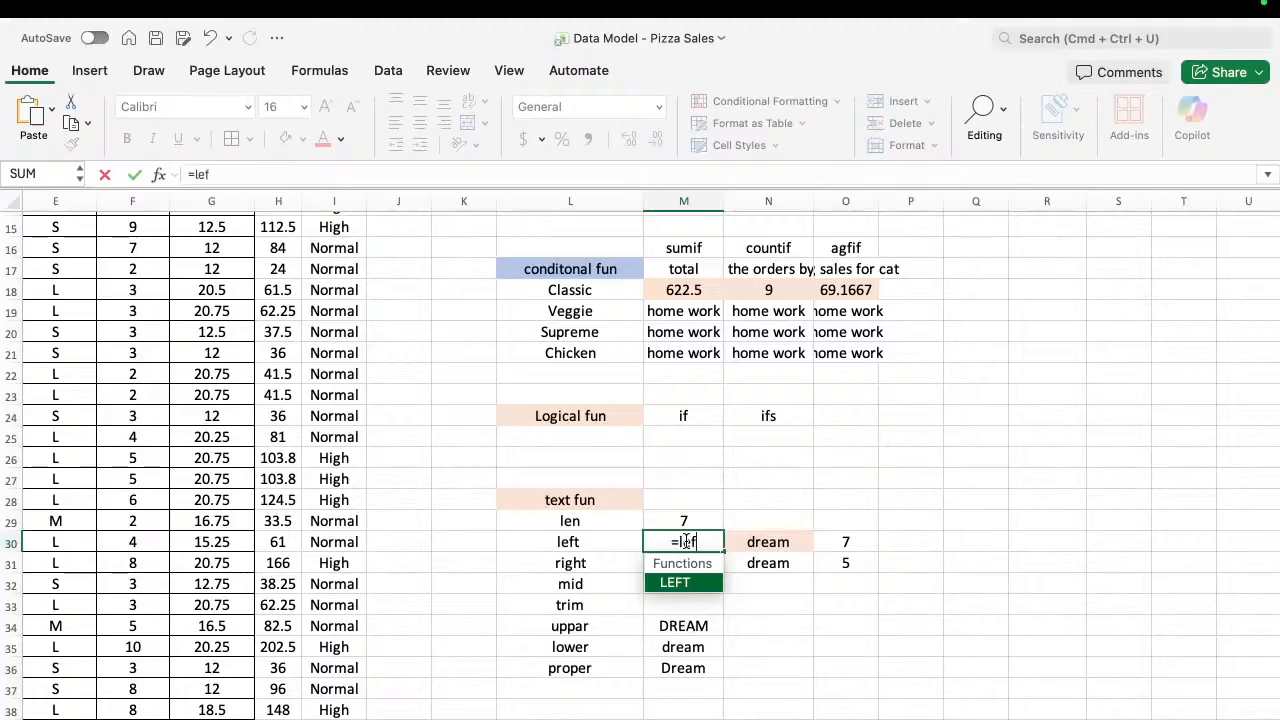
key("Tab")
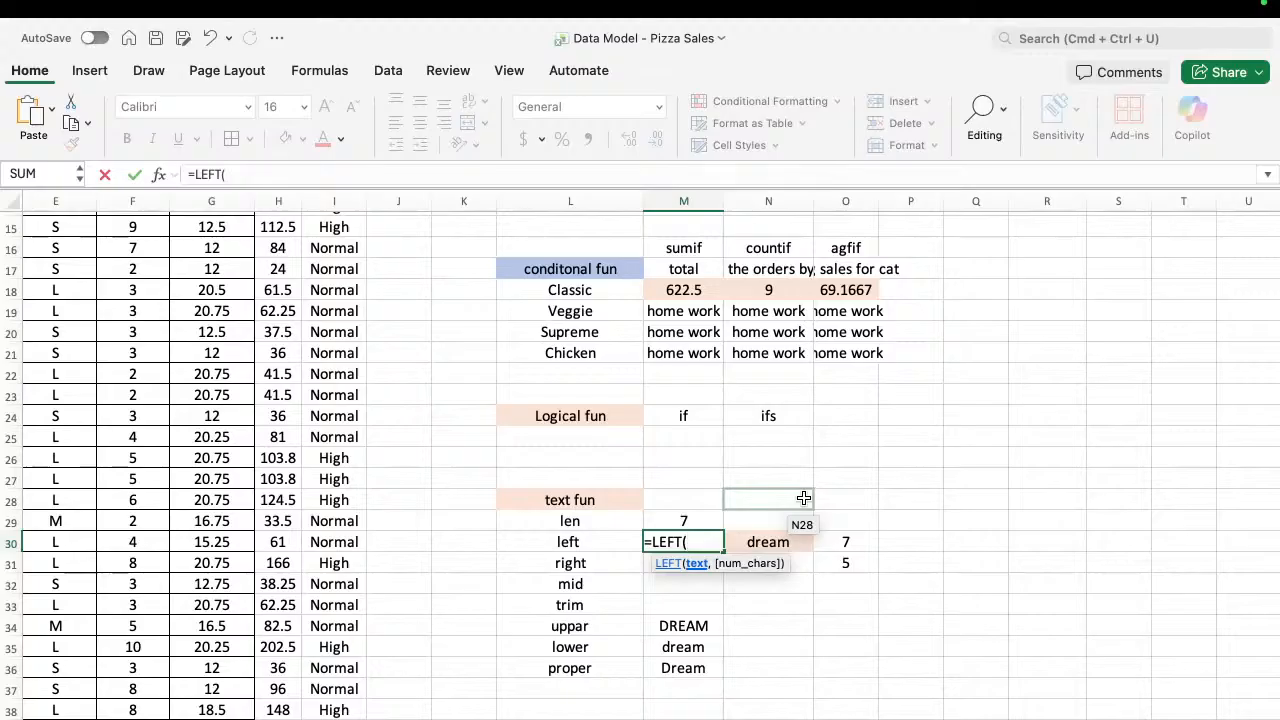
left_click(679, 311)
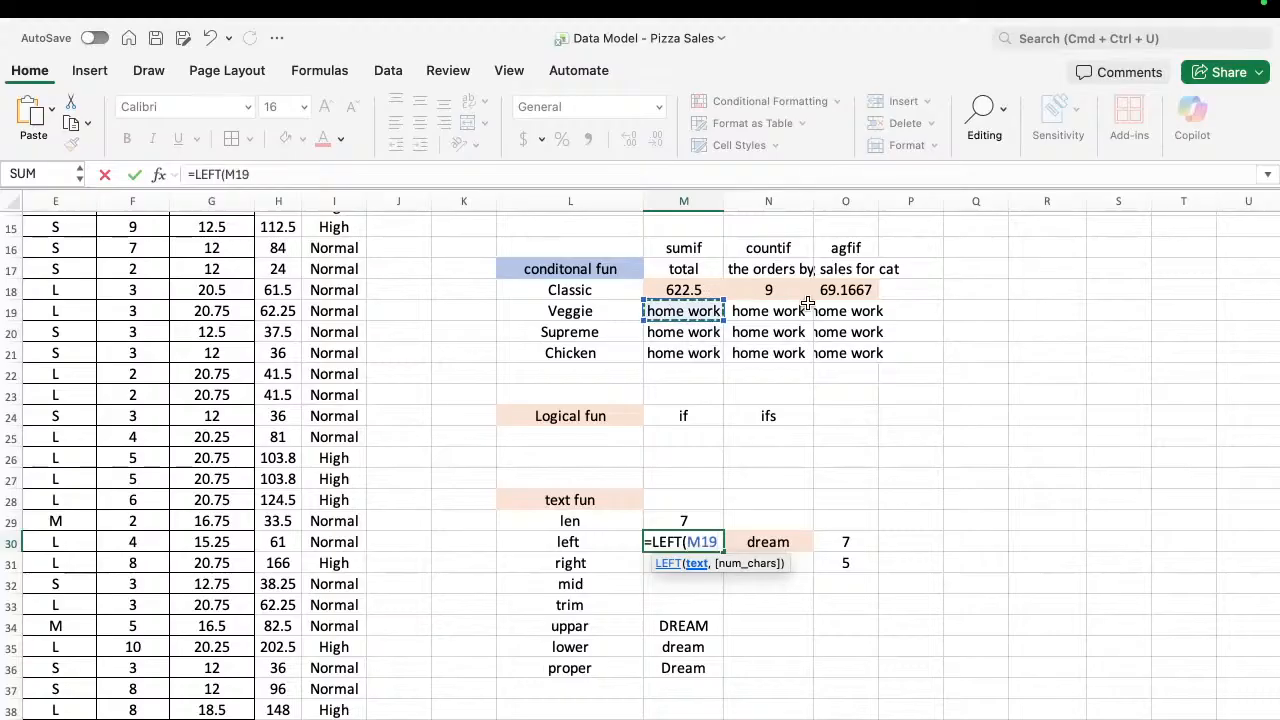
type(",")
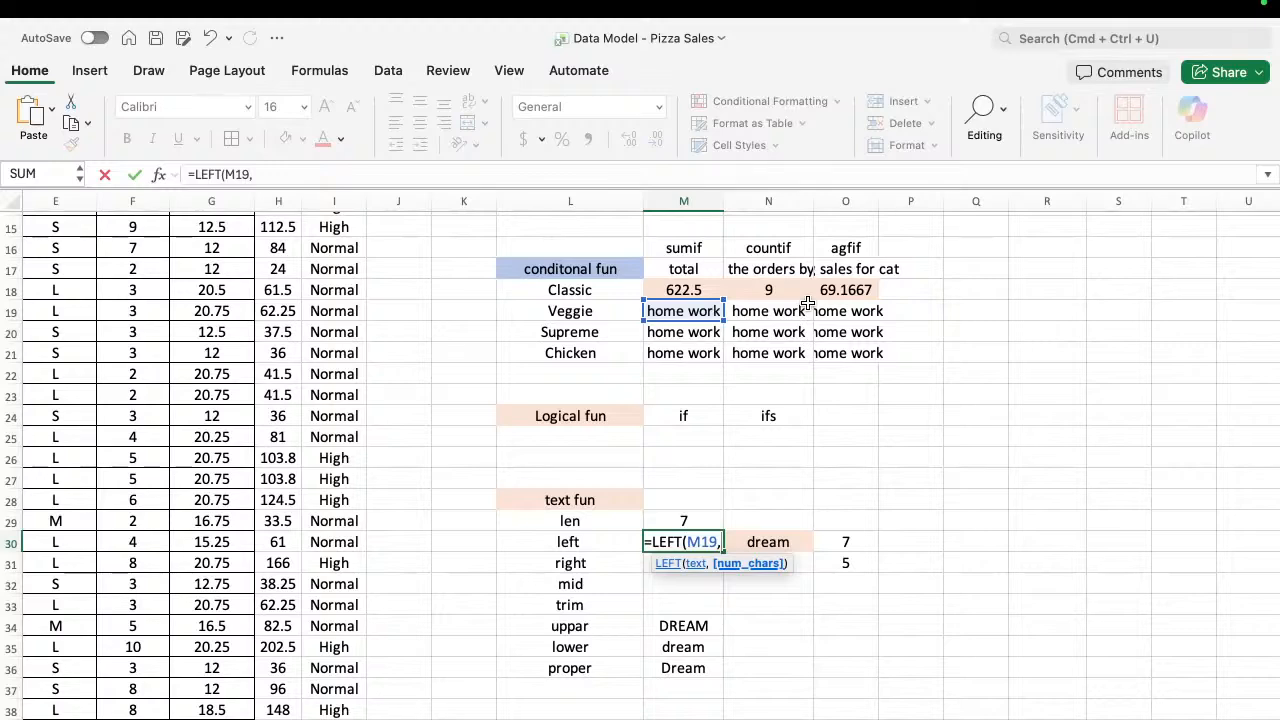
type("4")
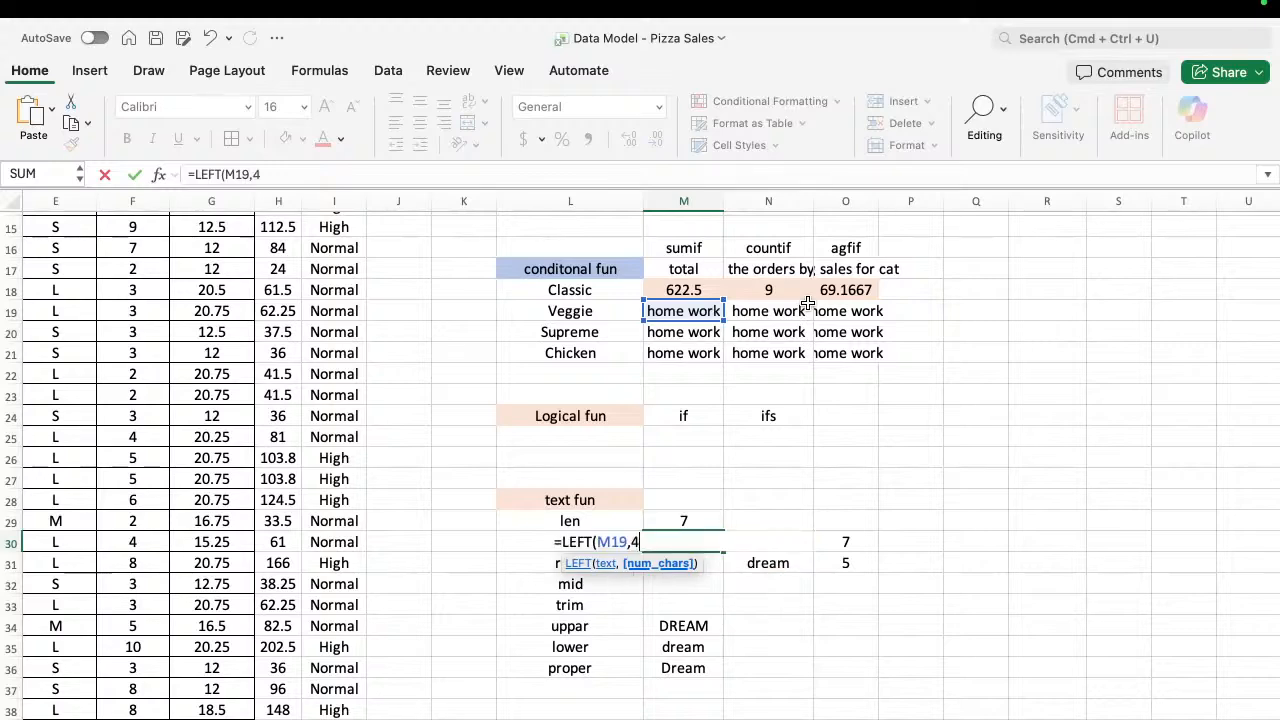
type(")")
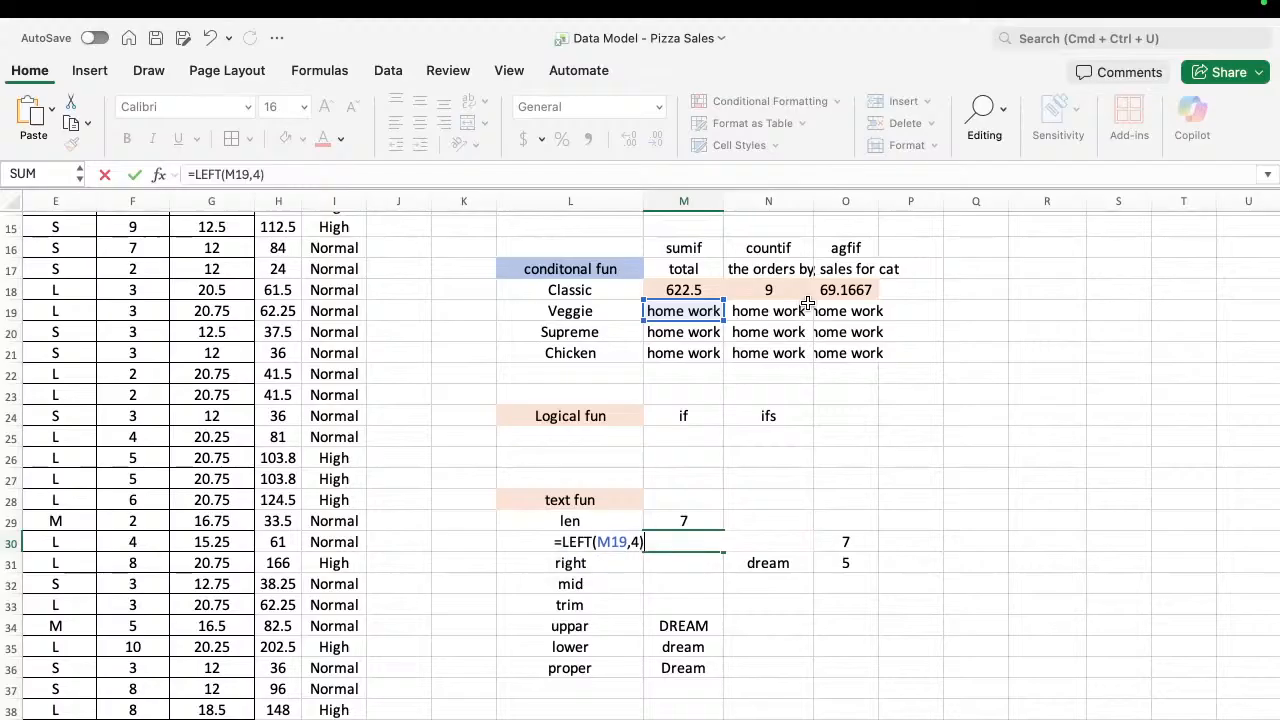
key("Return")
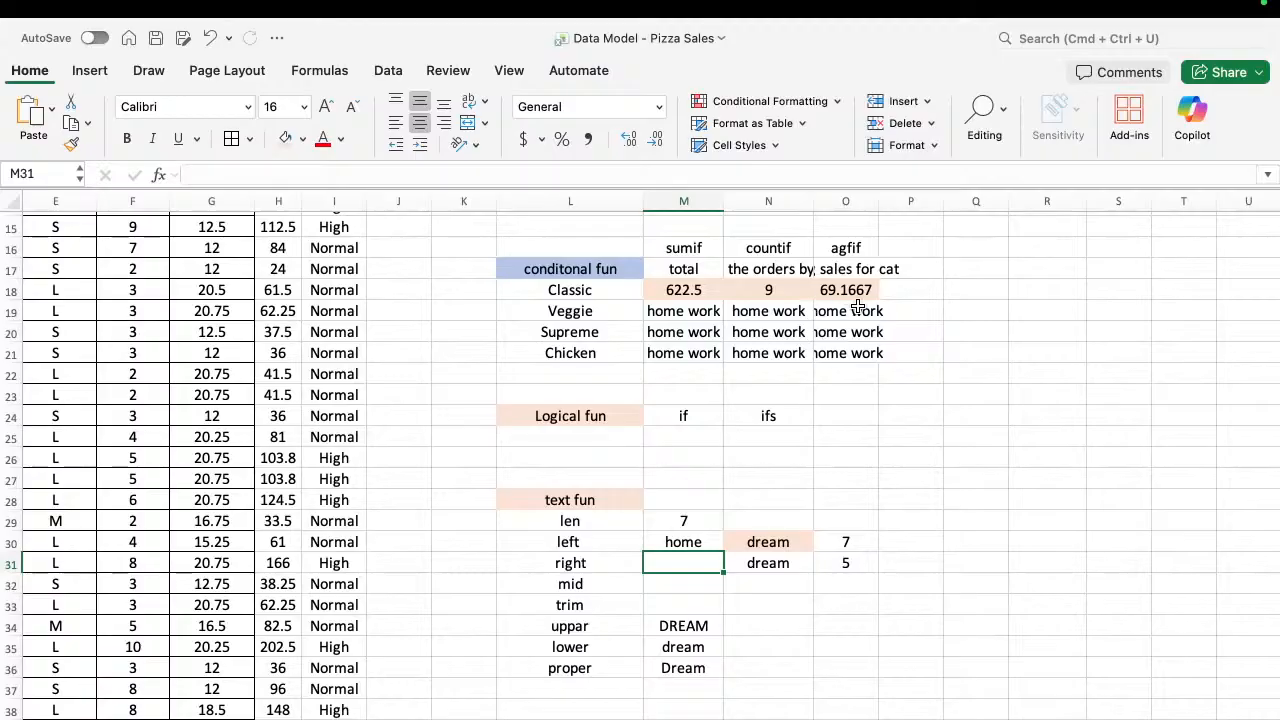
Add the heading "Date funtion" in L40 below the text functions and shade it with the light orange fill.
scroll(757, 531, "down", 3)
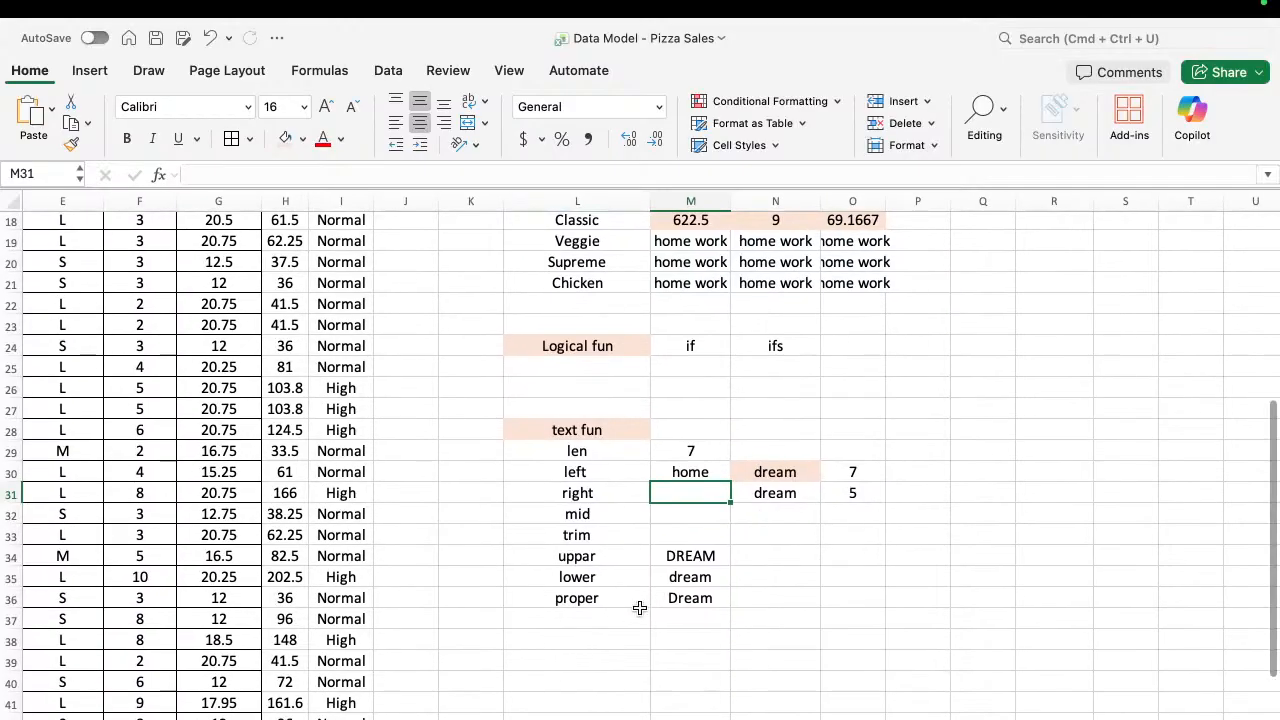
left_click(600, 670)
type("Da")
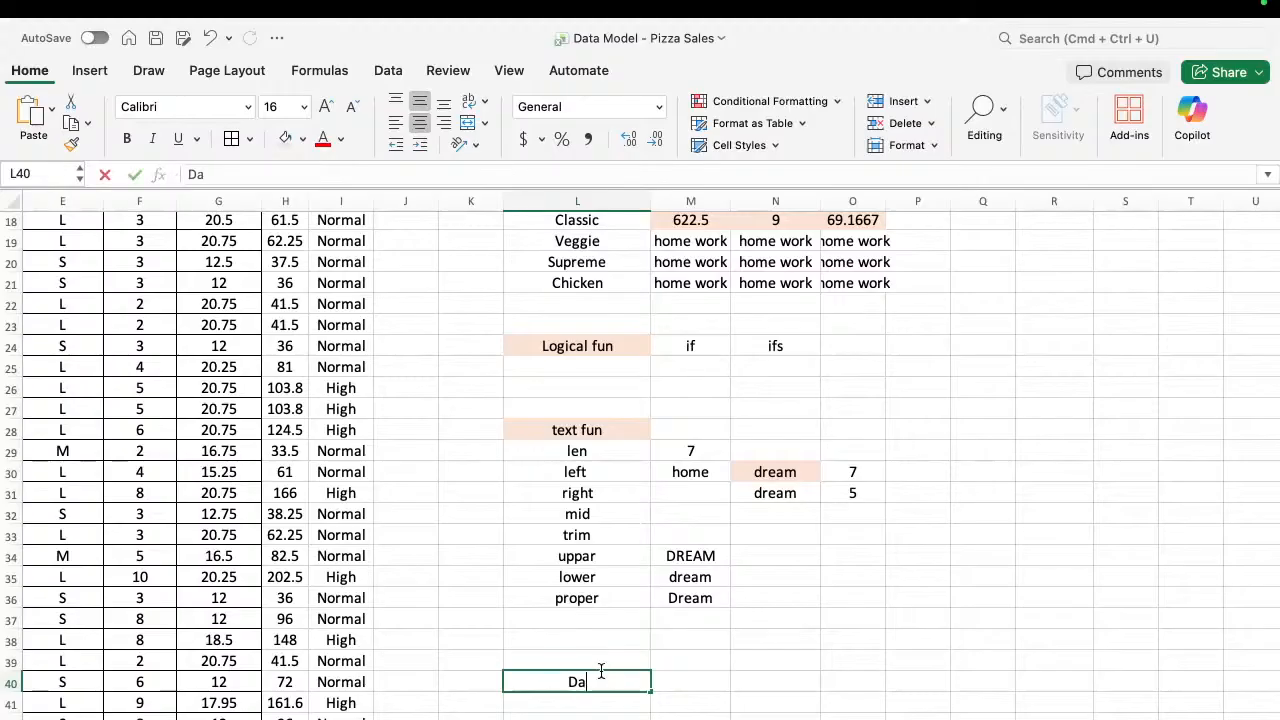
type("te funtion")
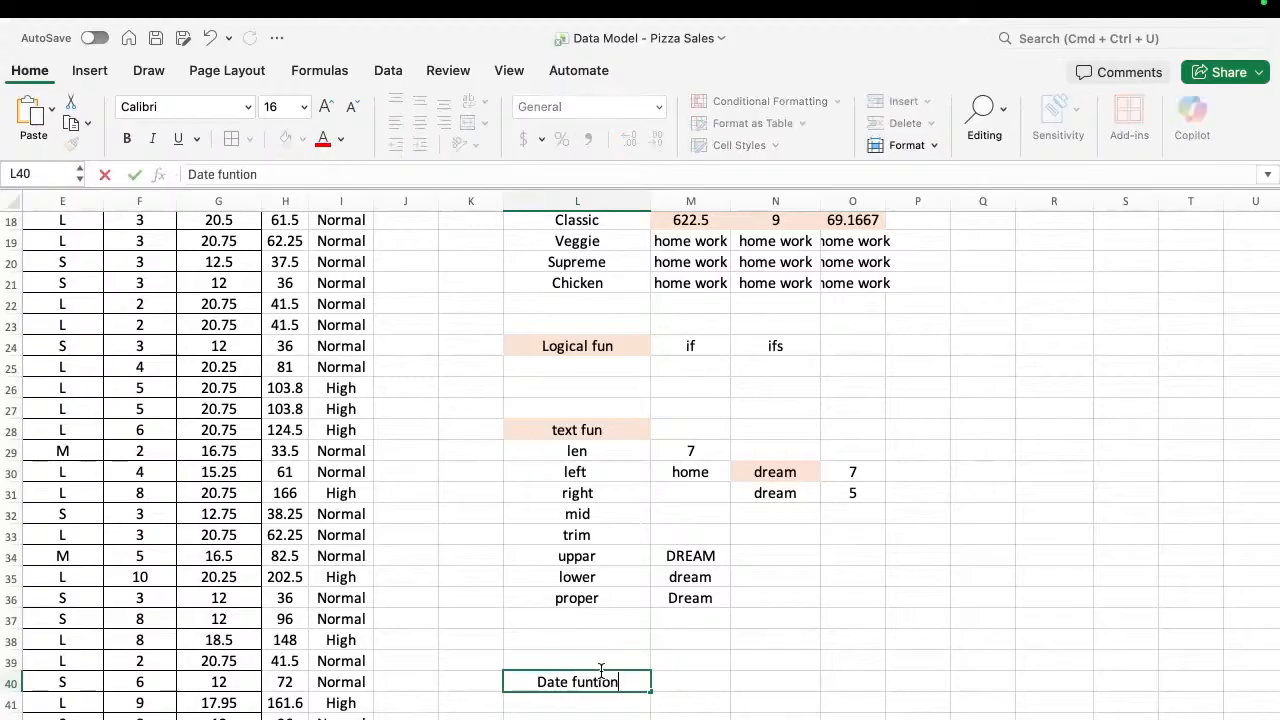
key("Return")
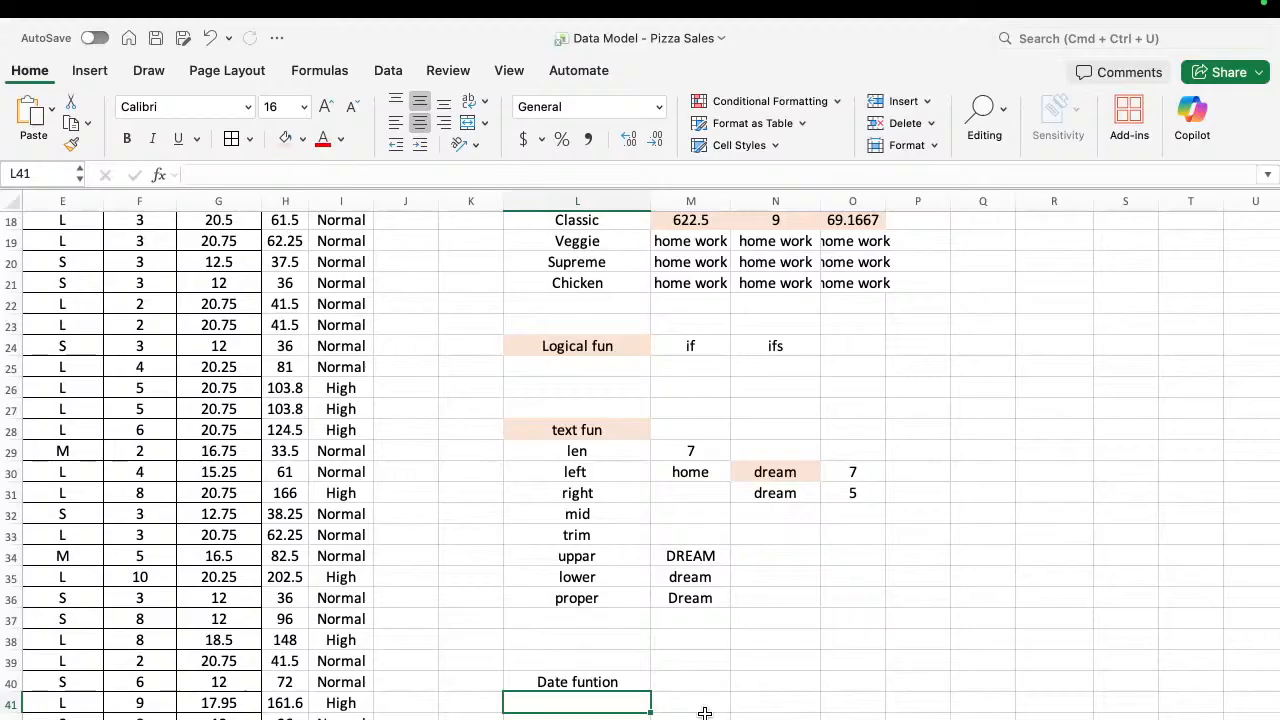
left_click(594, 680)
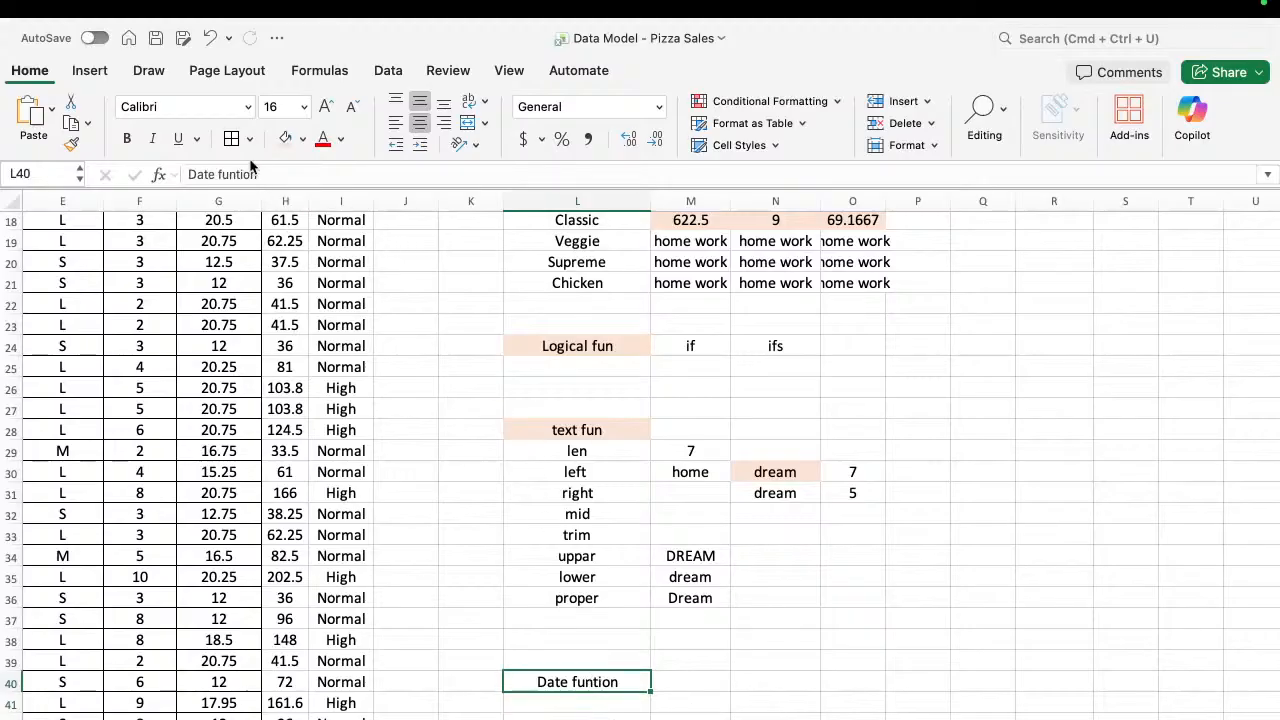
left_click(286, 140)
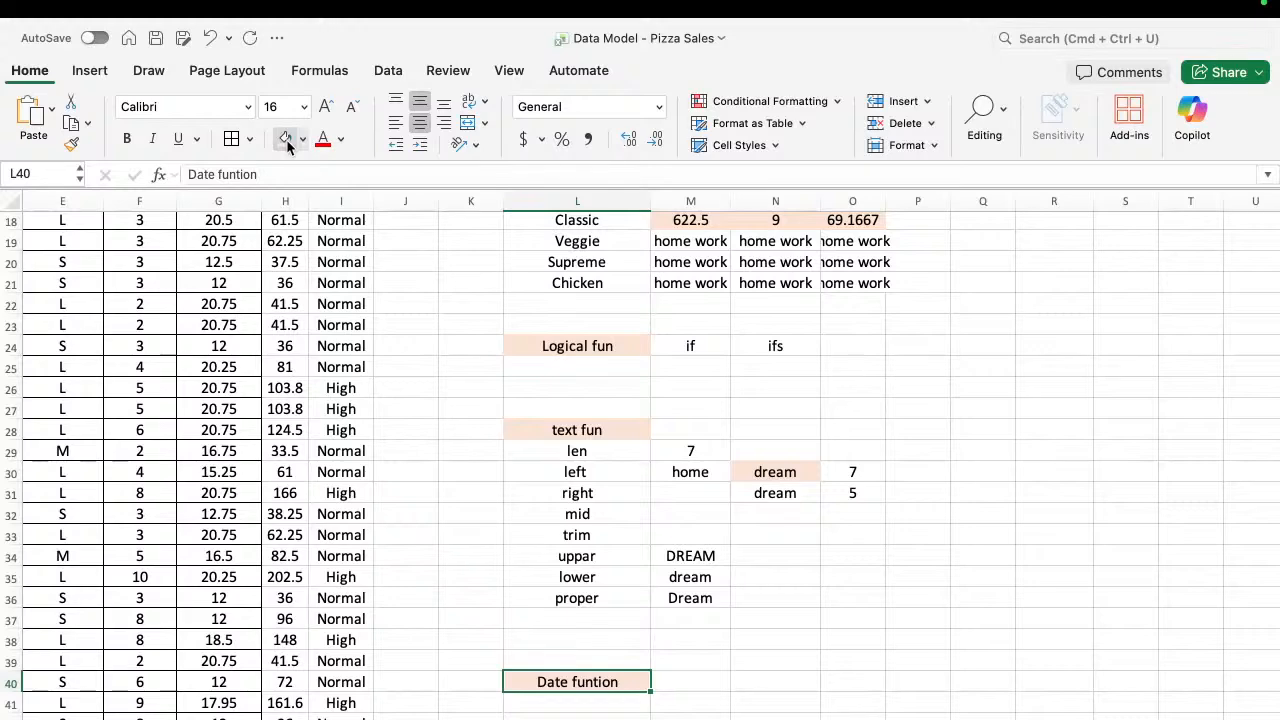
Insert four blank columns directly after the tag column, starting at column J.
scroll(268, 303, "up", 10)
scroll(268, 303, "left", 2)
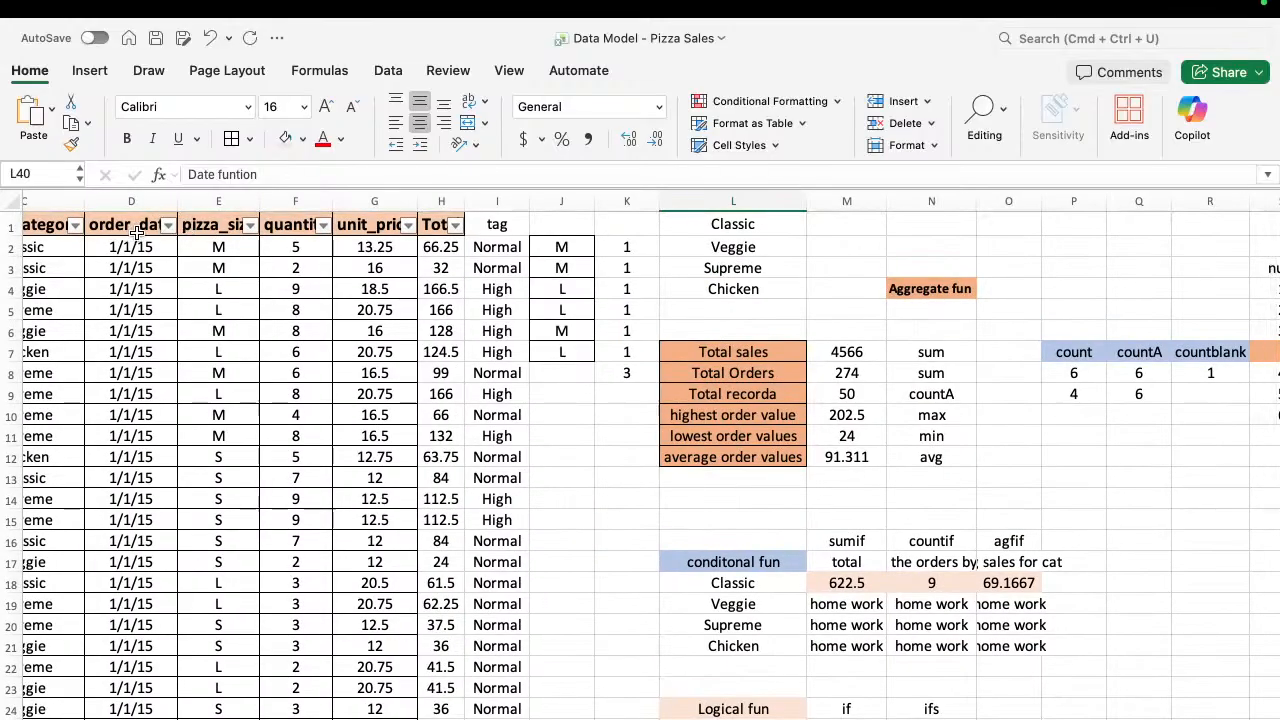
left_click(563, 203)
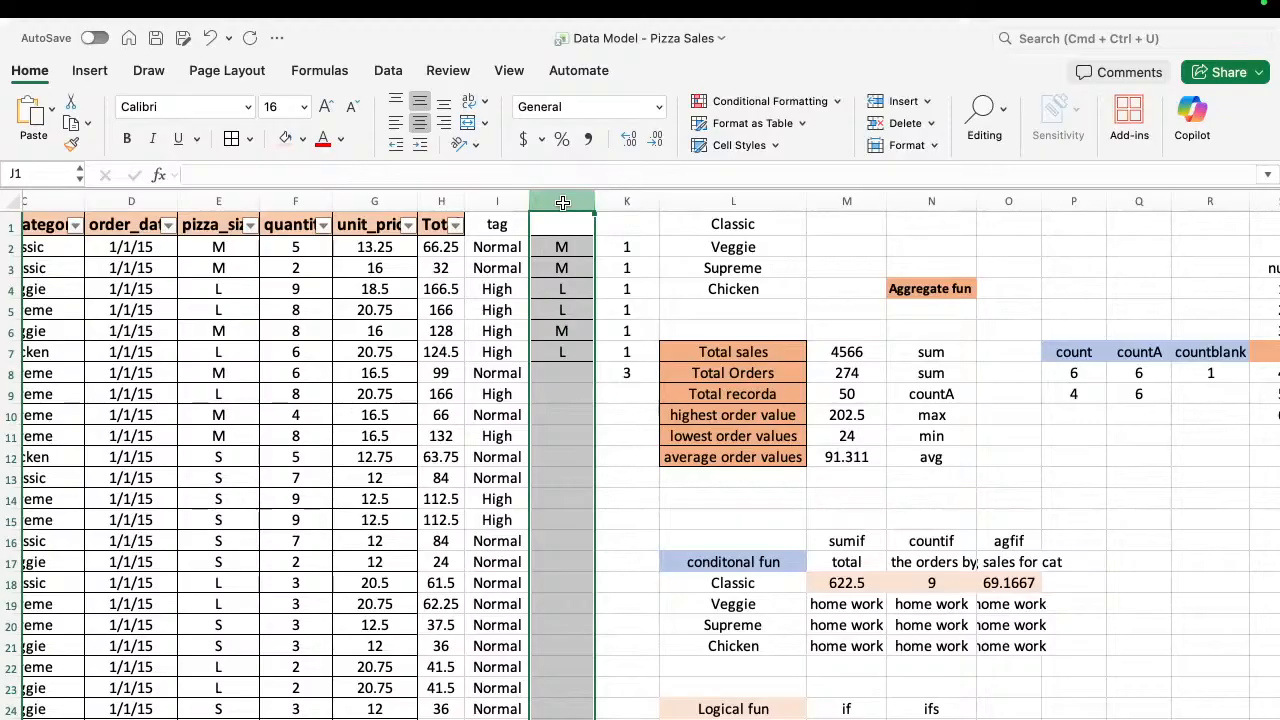
key("super+shift+plus")
key("super+shift+plus")
key("super+shift+plus")
key("super+shift+plus")
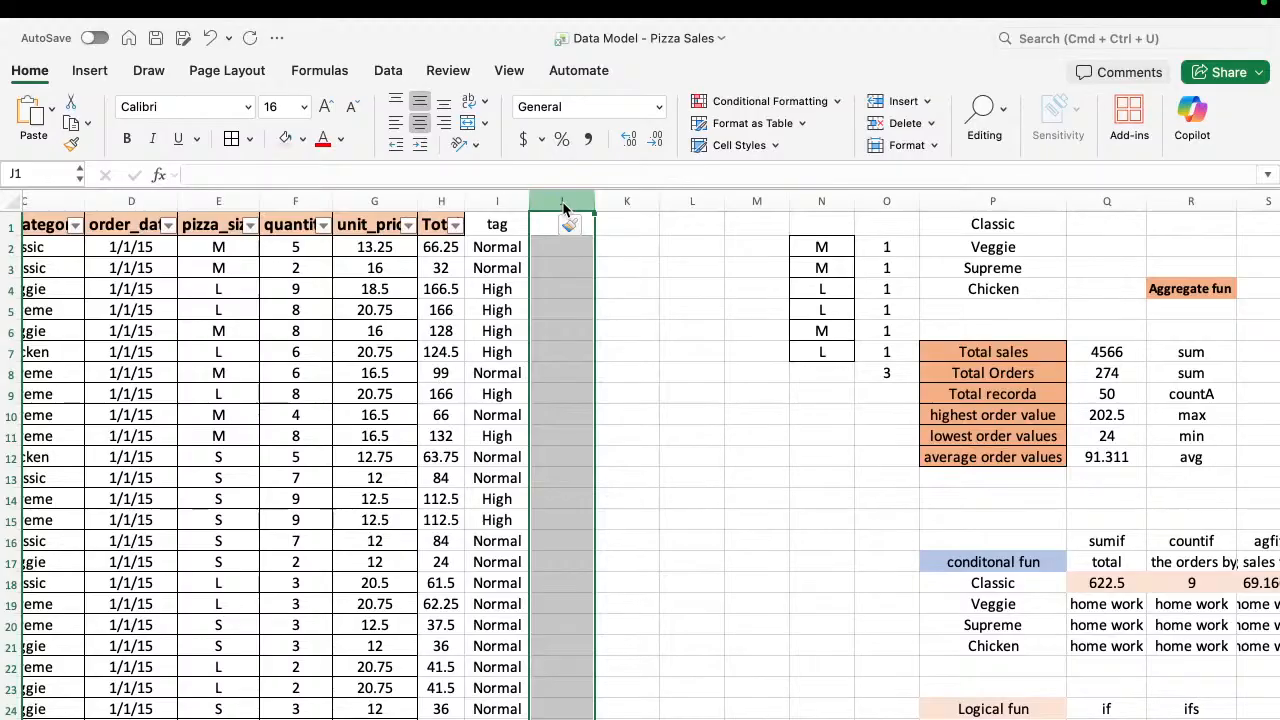
left_click(622, 272)
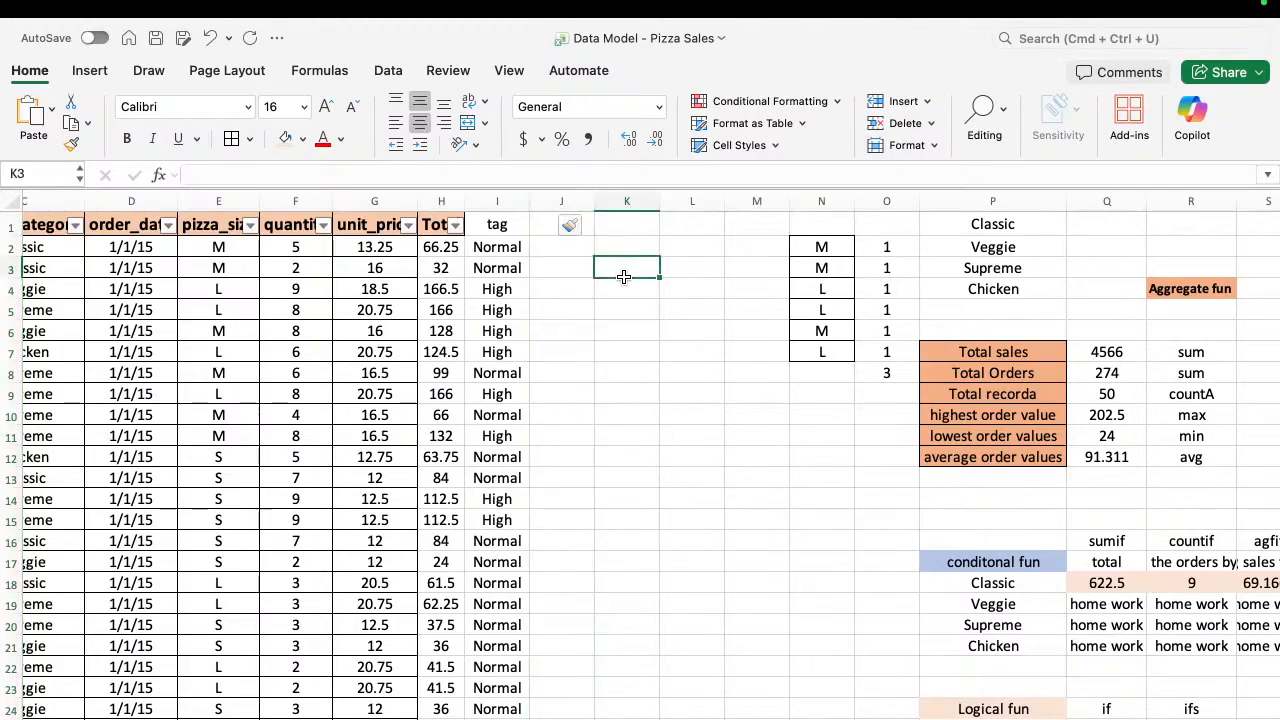
key("ctrl+super+f")
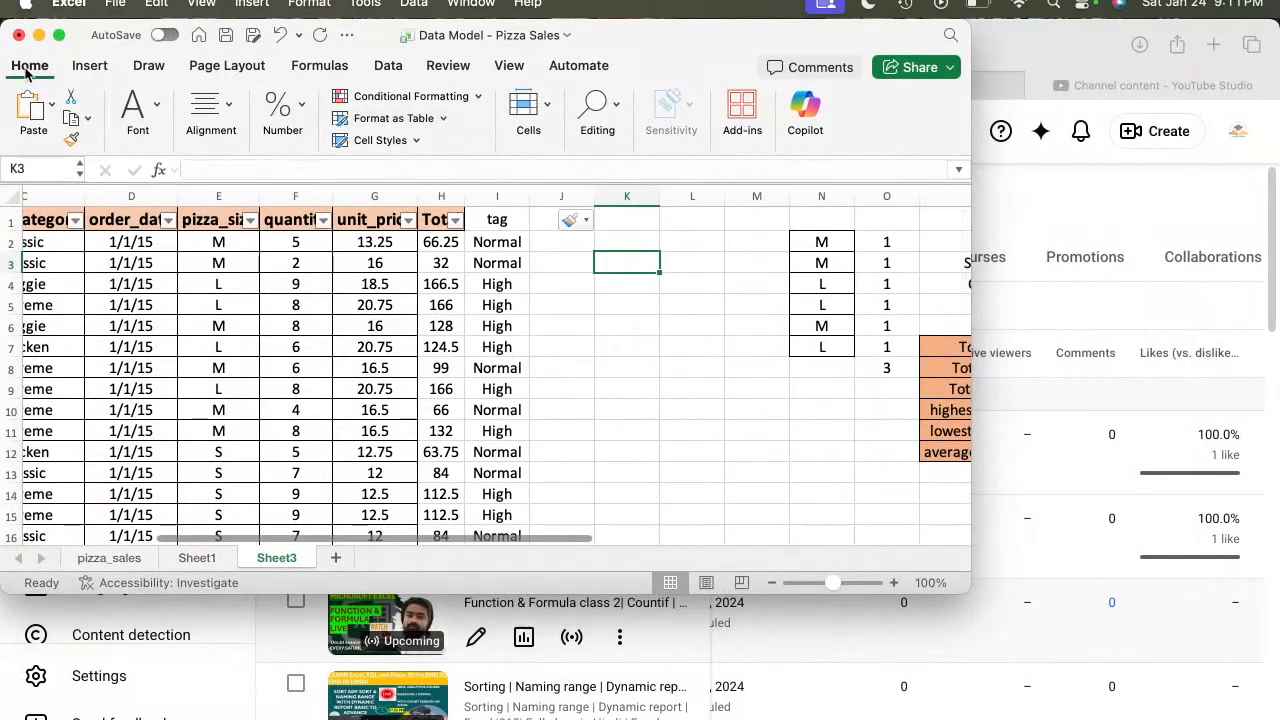
left_click(60, 38)
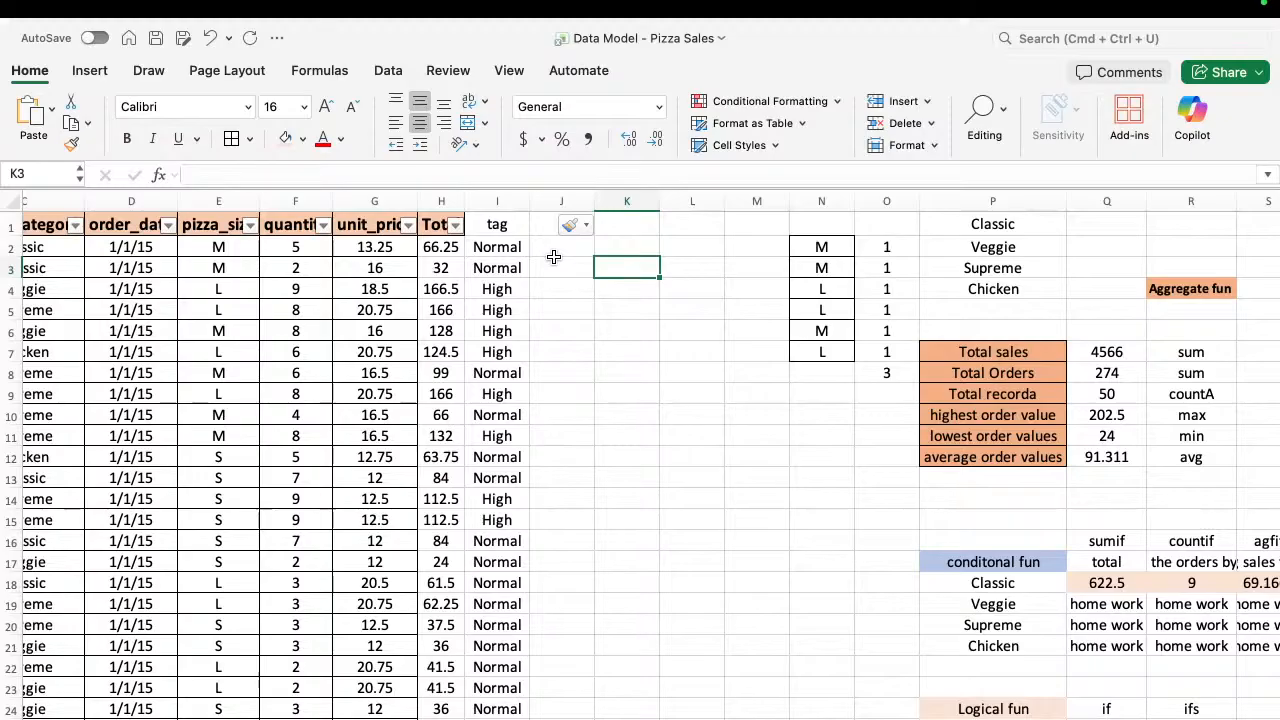
left_click(650, 254)
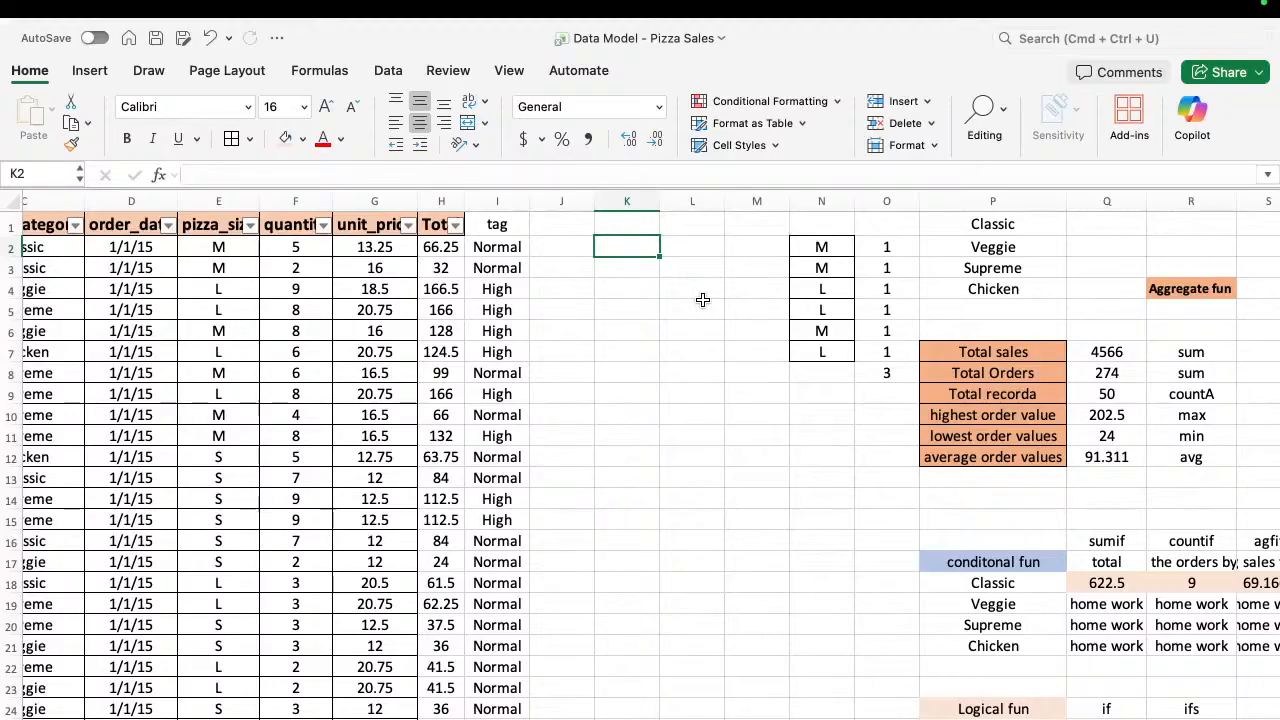
Add the column header "day" in J1, beside the tag header.
left_click(568, 217)
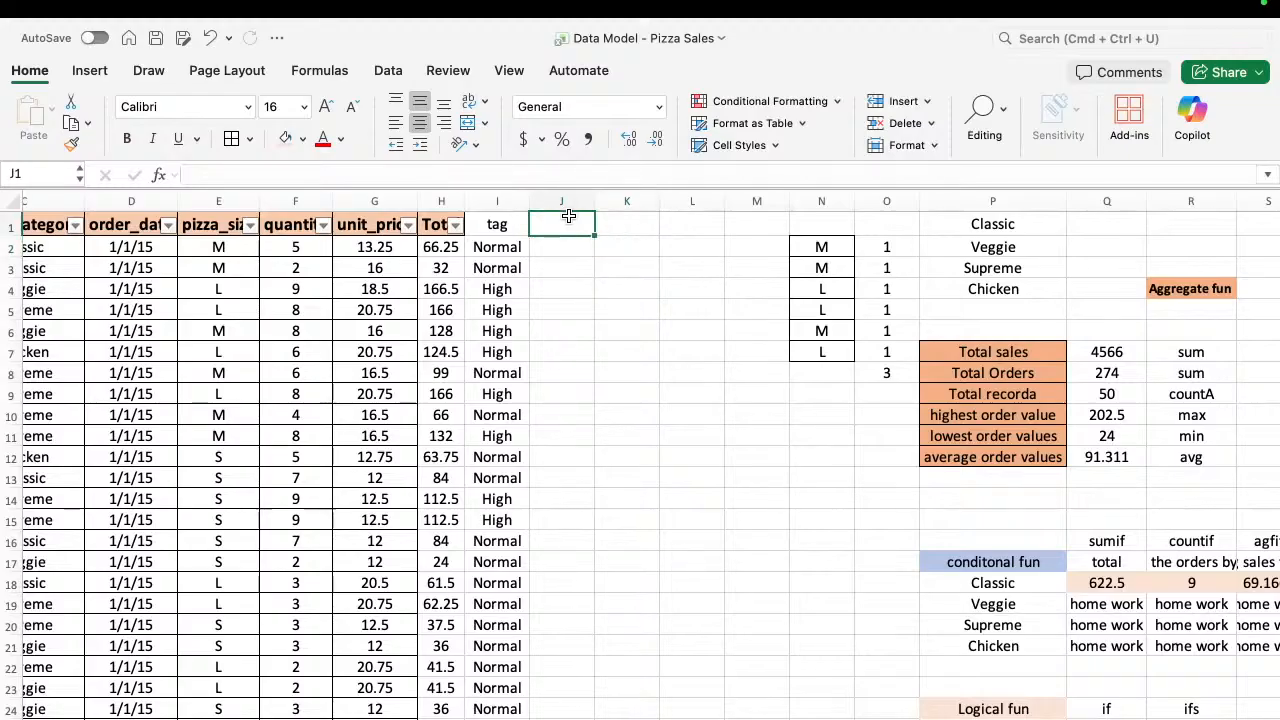
type("day")
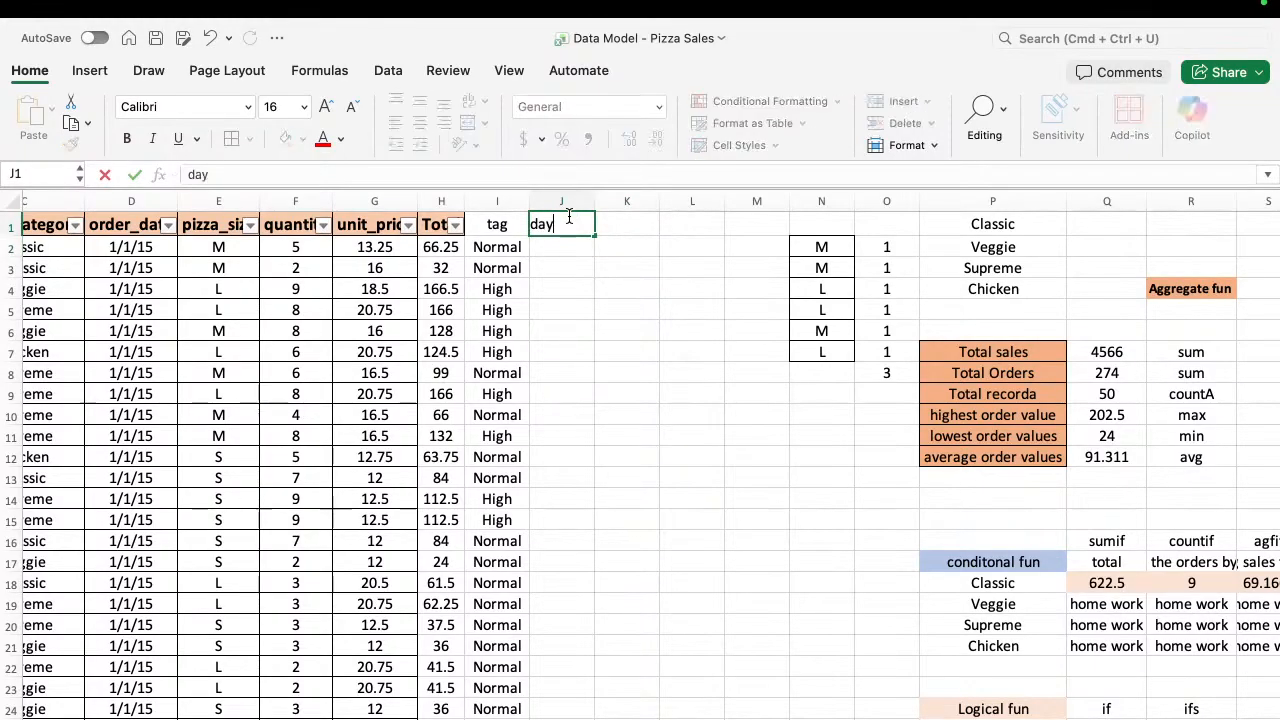
key("Return")
Extract the day of the first order date in J2 with =DAY(D2).
key("Left")
key("Left")
key("Left")
key("Left")
key("Left")
key("Left")
key("Left")
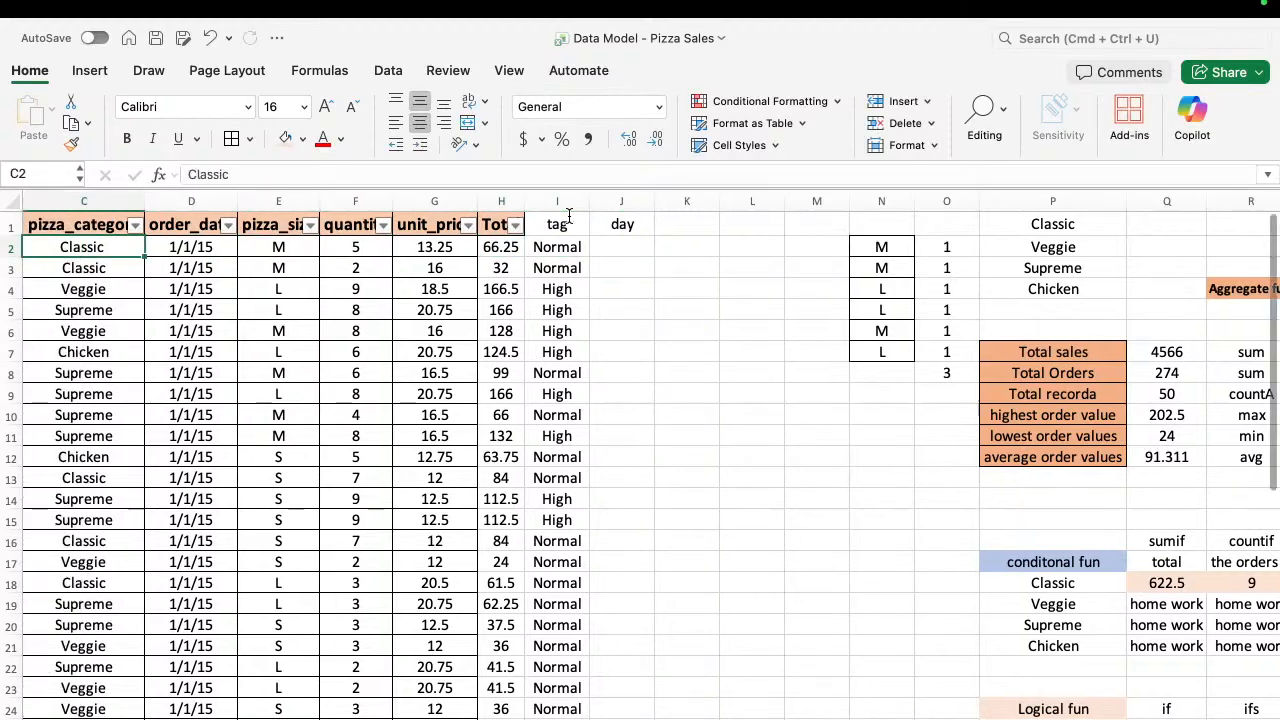
key("Right")
key("Right")
key("Right")
key("Right")
key("Right")
key("Right")
key("Right")
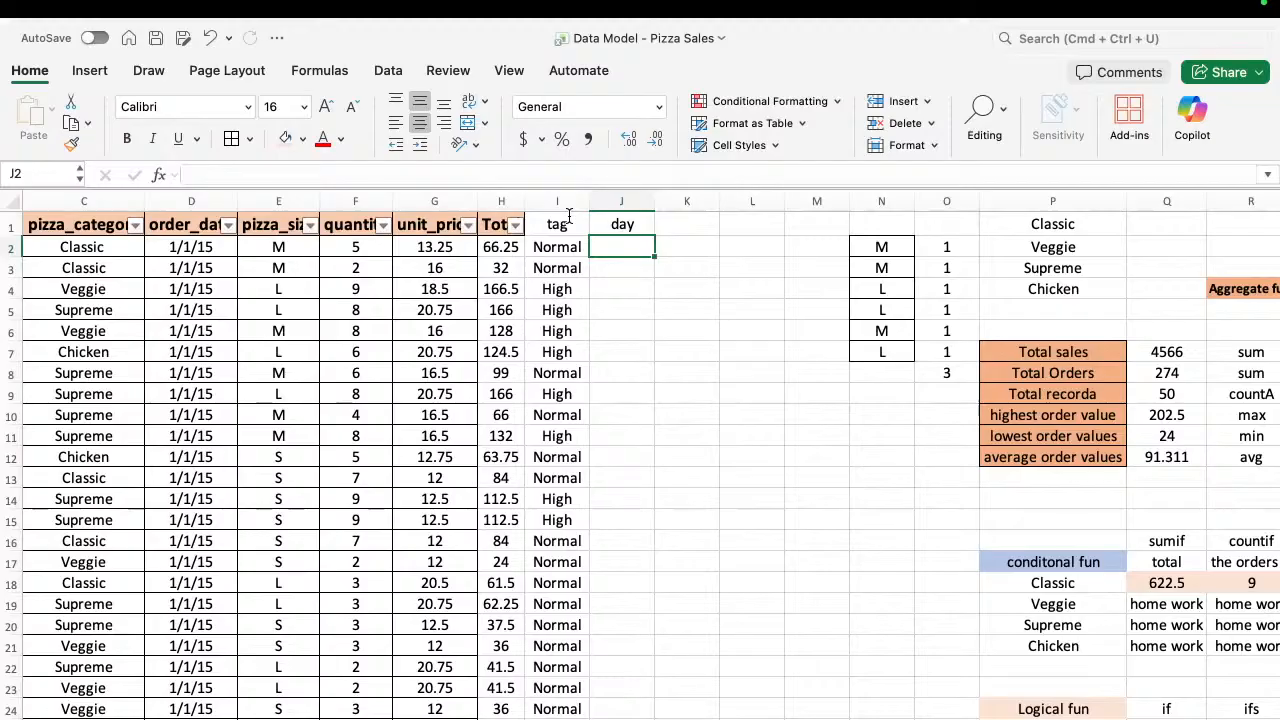
type("=day")
key("Tab")
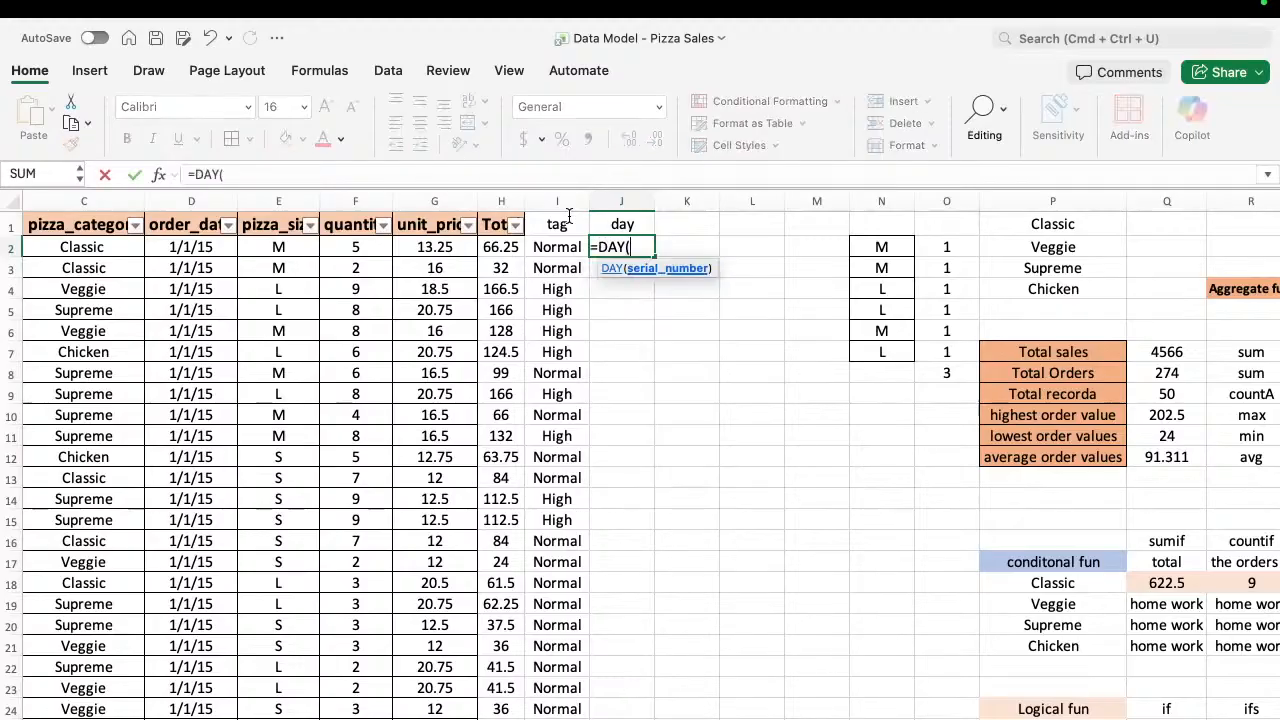
key("Left")
key("Left")
key("Left")
key("Left")
key("Left")
key("Left")
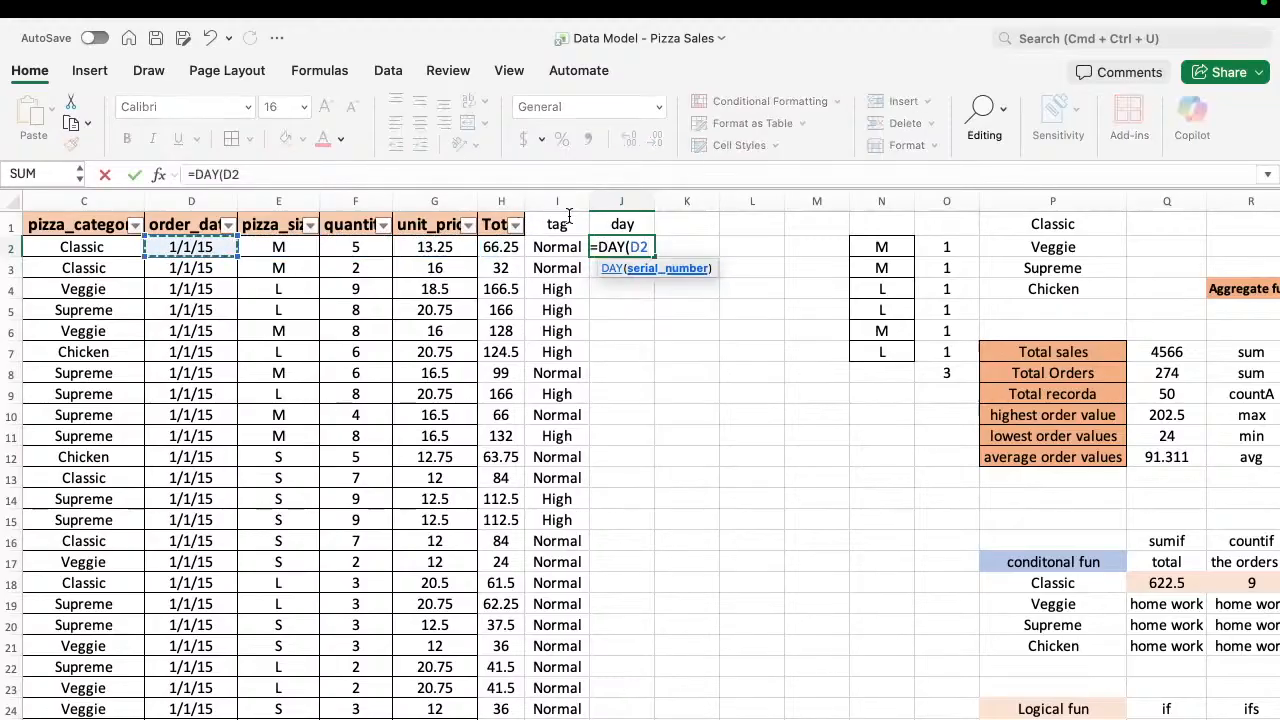
type(")")
key("Return")
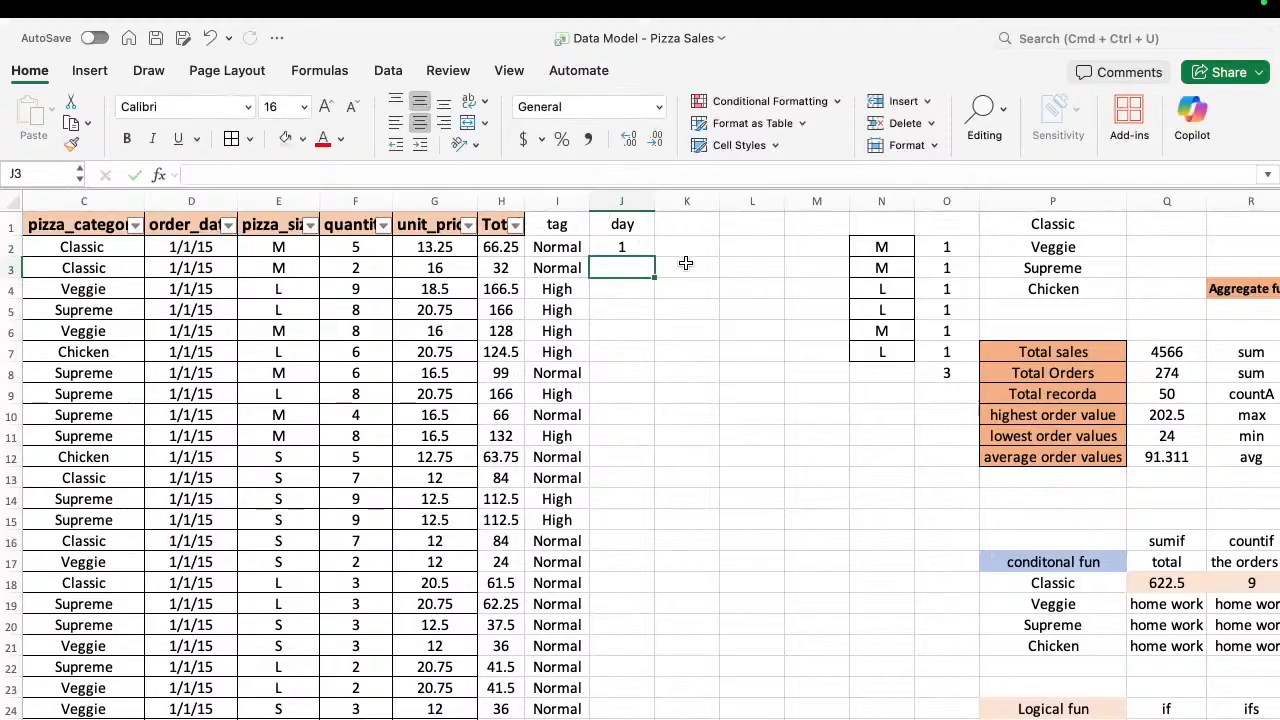
Fill the DAY formula from J2 down through all the order rows.
left_click(625, 245)
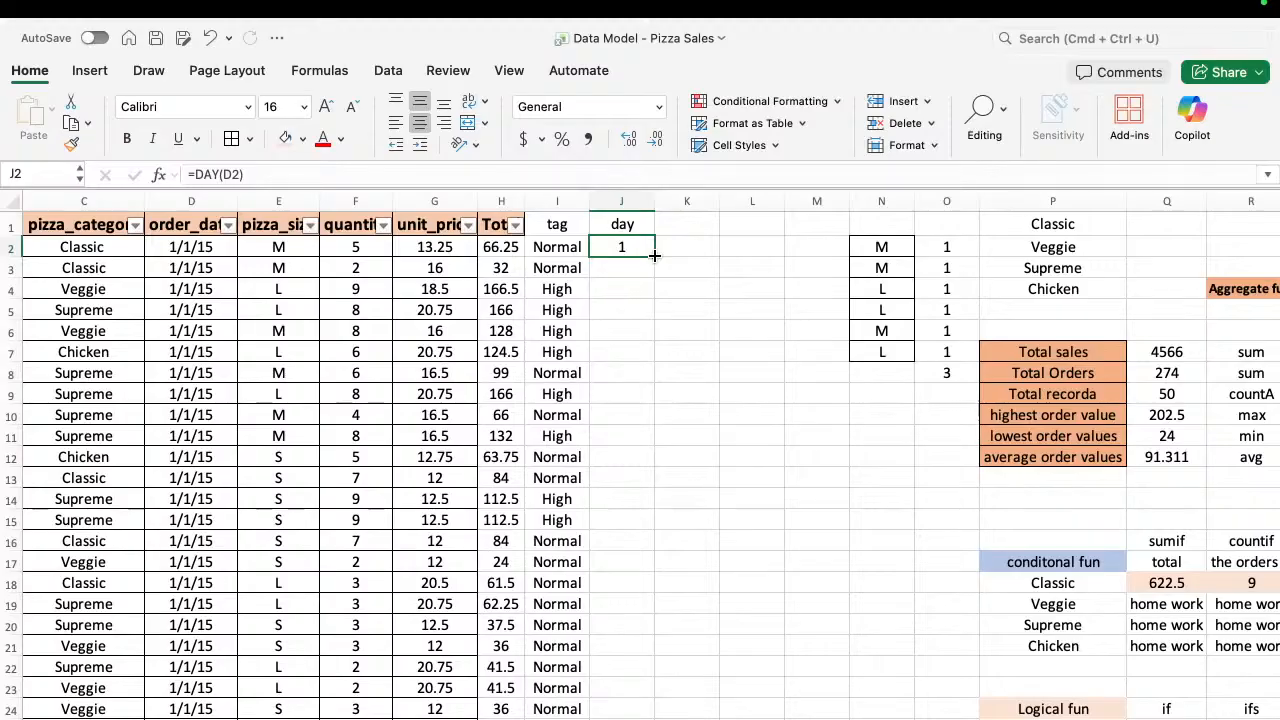
double_click(653, 256)
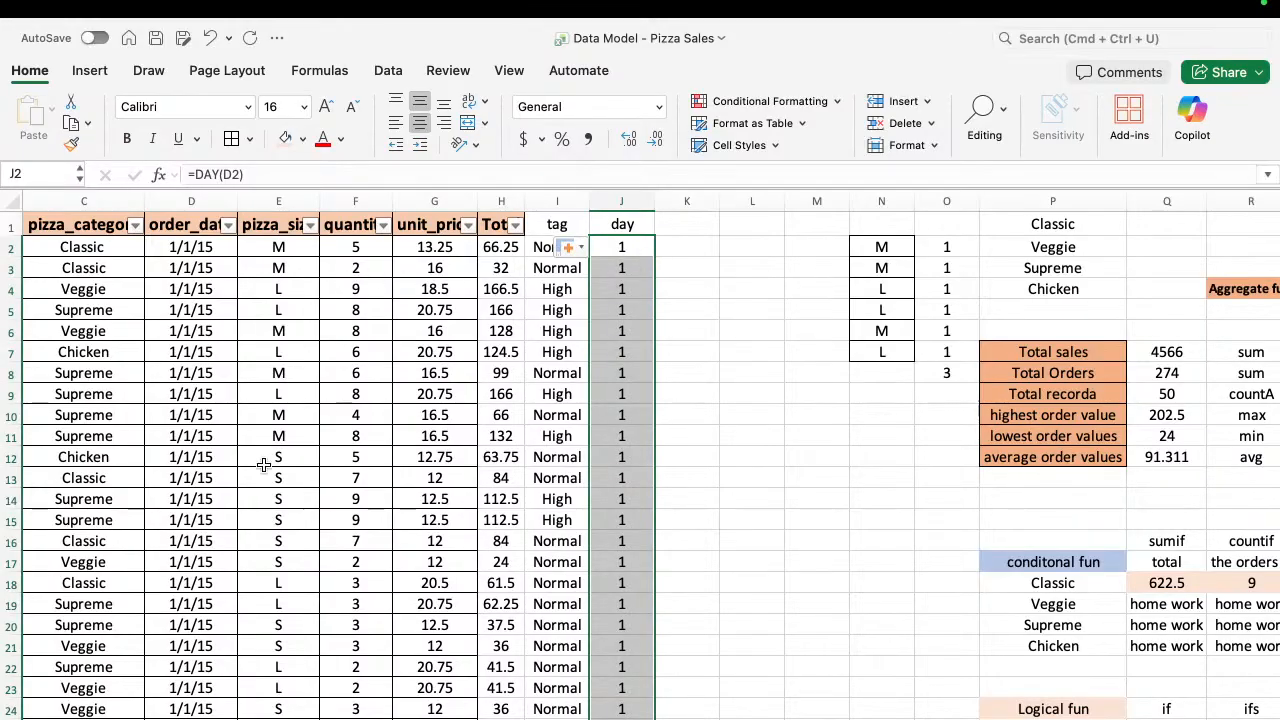
scroll(340, 520, "down", 10)
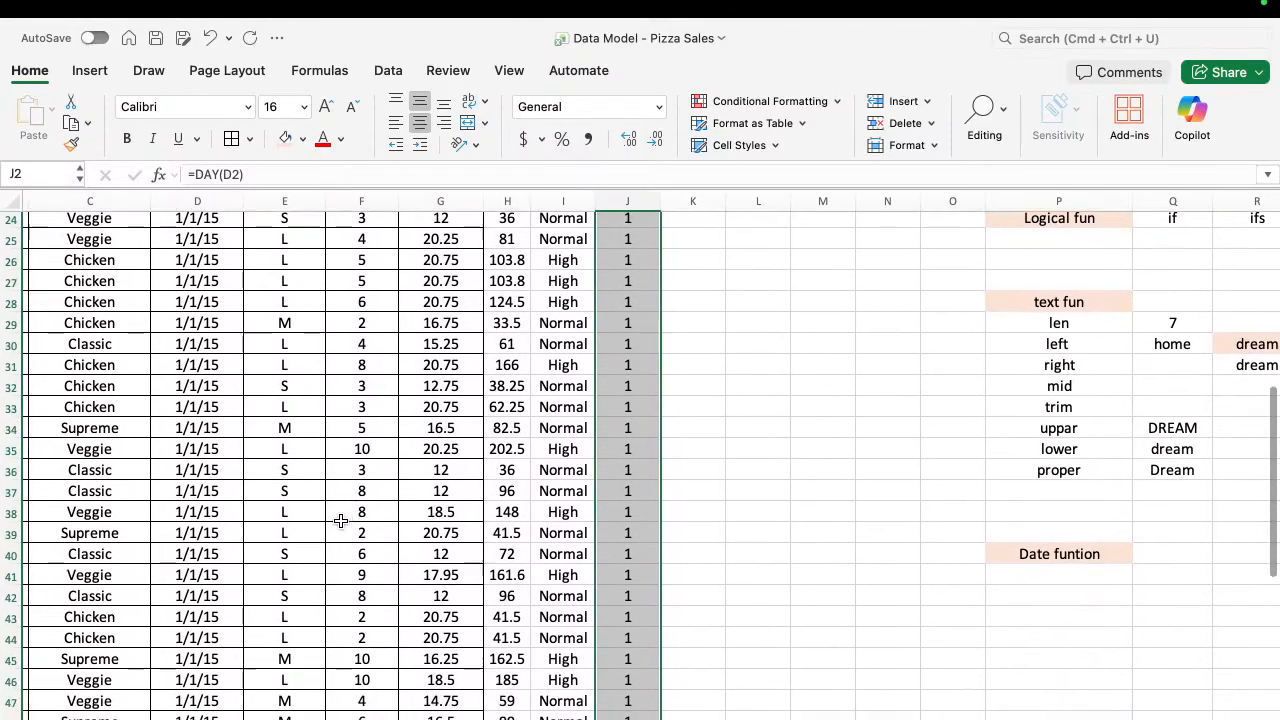
scroll(340, 520, "up", 10)
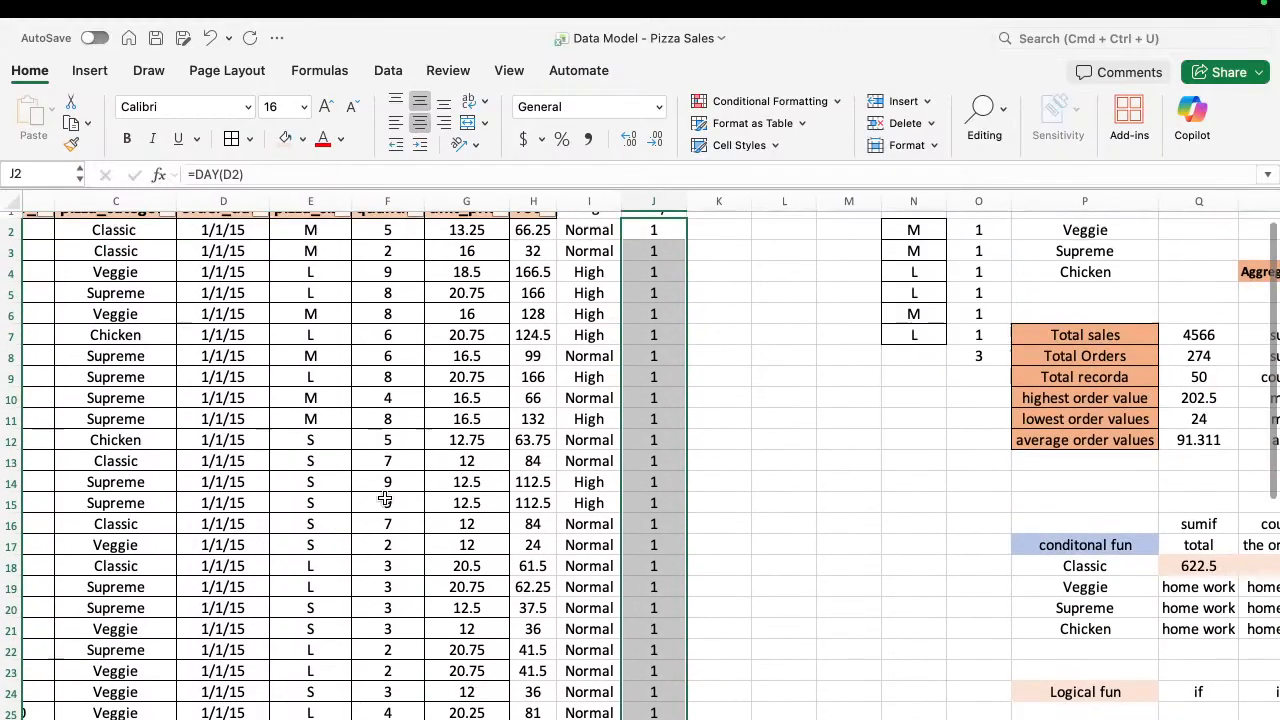
scroll(690, 295, "up", 1)
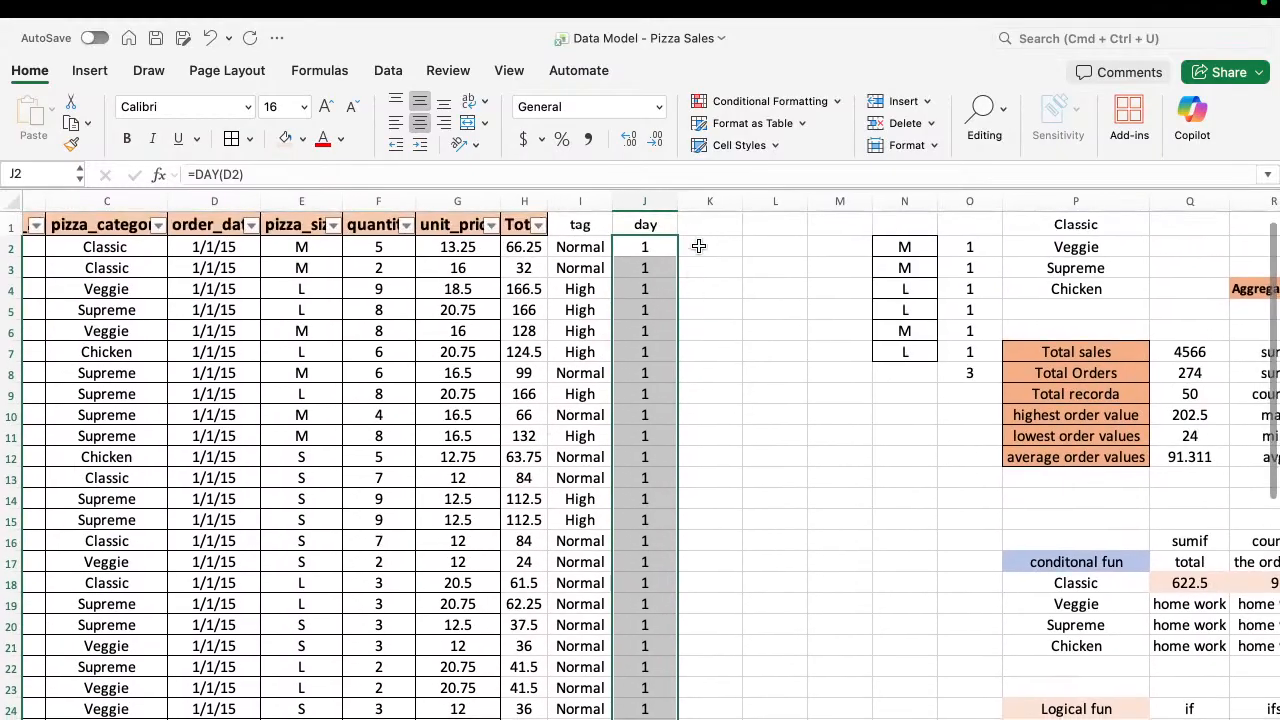
Add the column header "month" in K1, beside the day header.
left_click(712, 225)
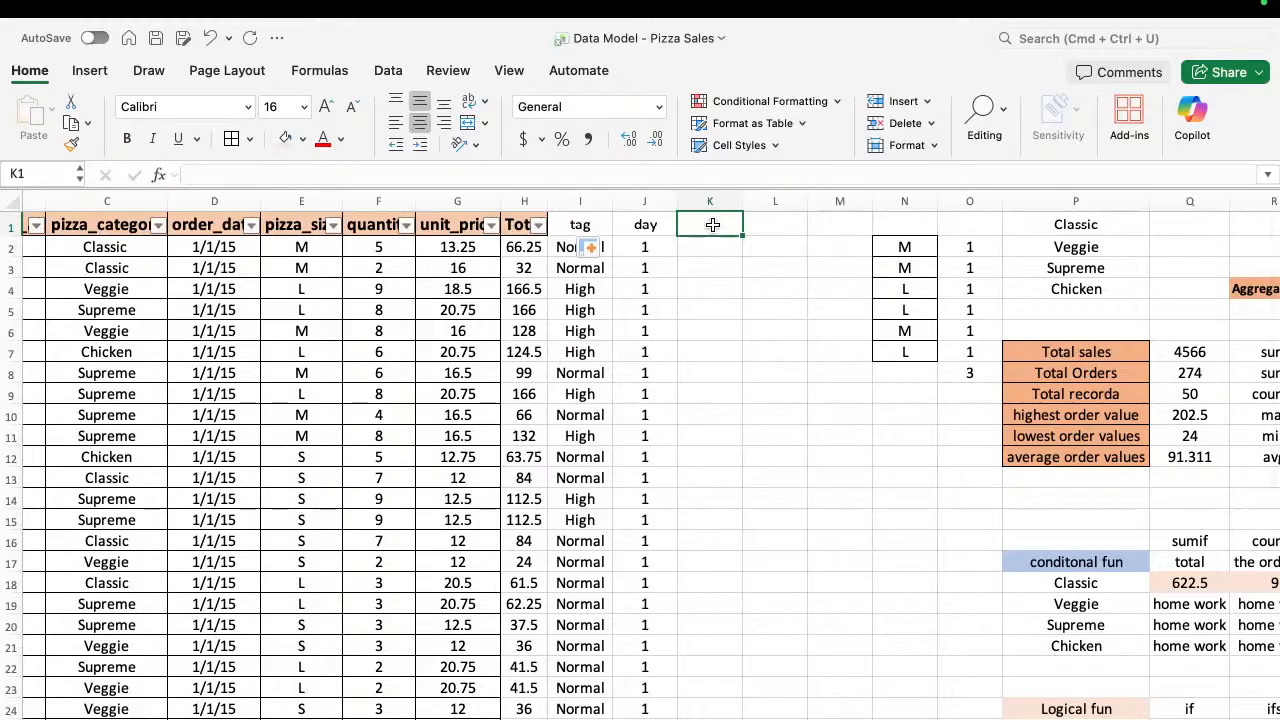
type("moth")
key("BackSpace")
key("BackSpace")
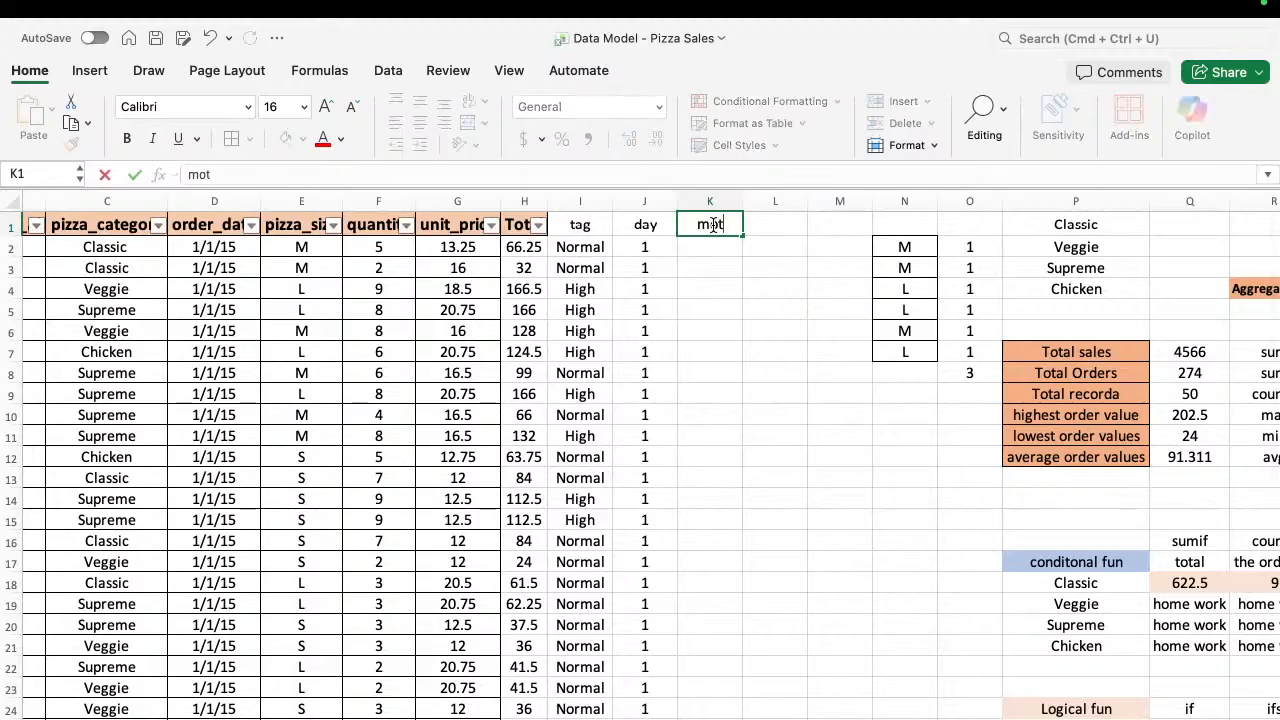
type("nth")
key("Return")
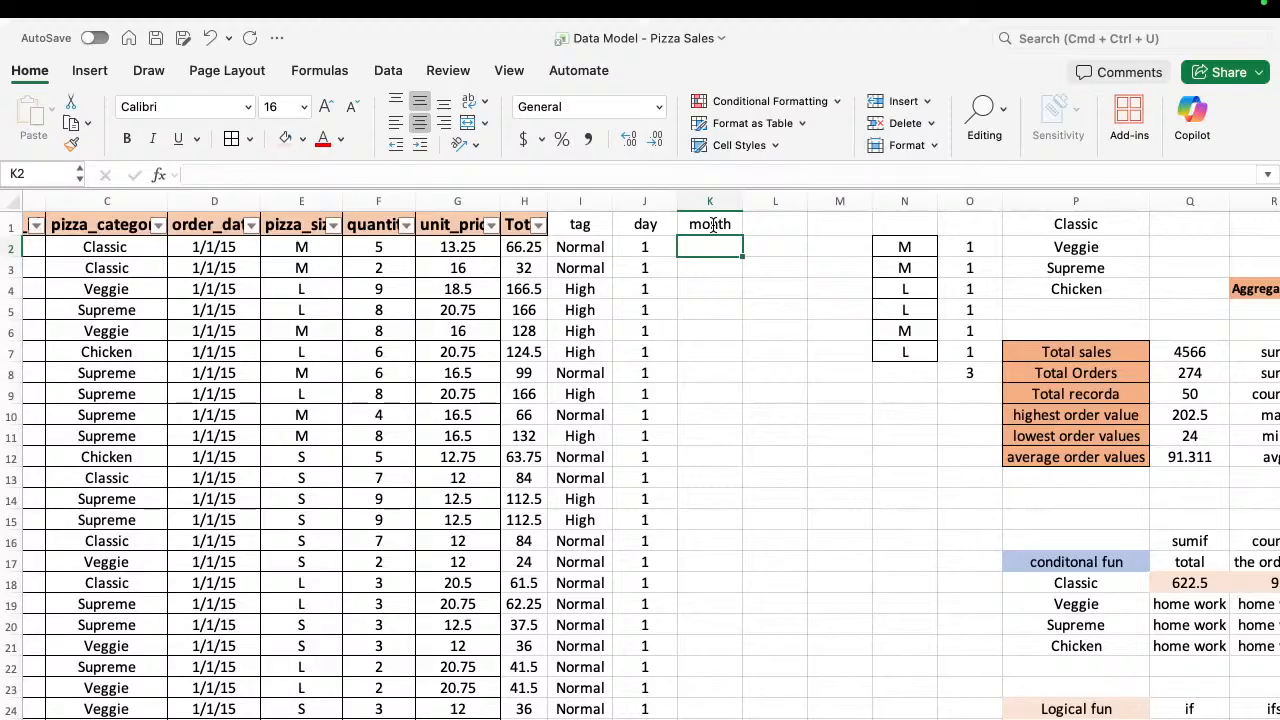
Extract the month of the order date in K2 with =MONTH(D2) and fill the formula down all the order rows.
type("=moth")
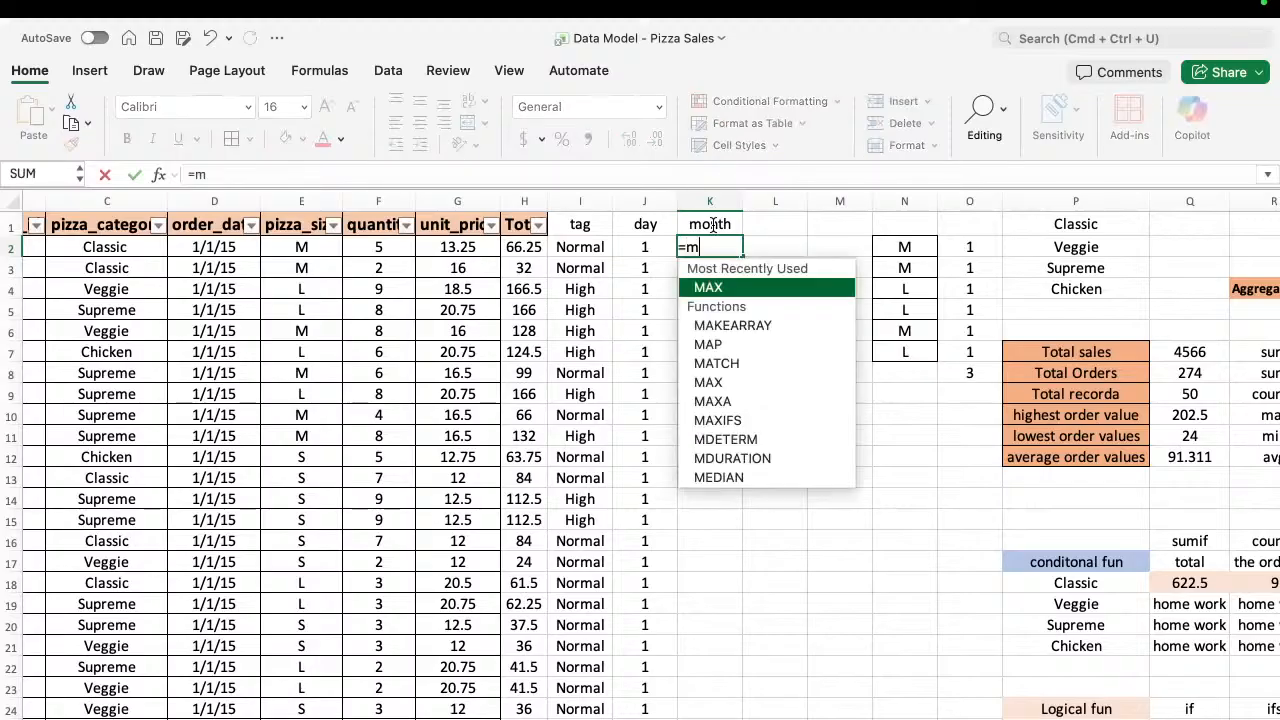
key("BackSpace")
key("BackSpace")
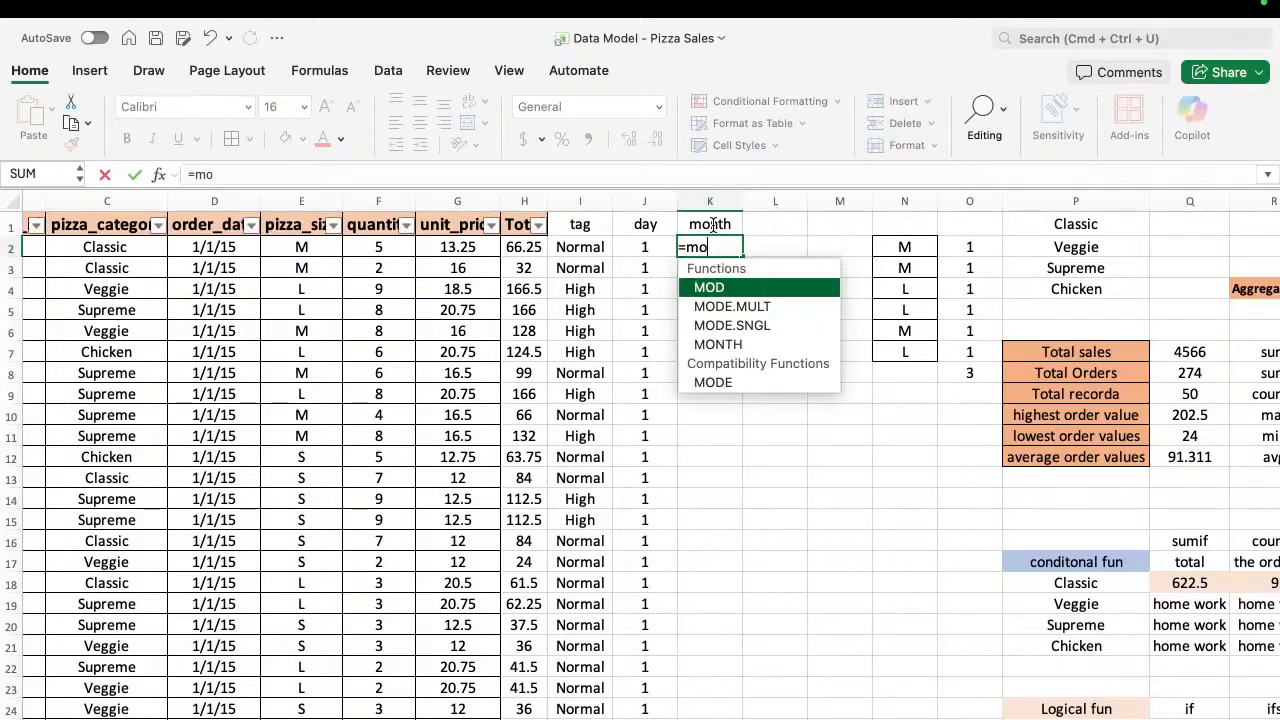
type("nt")
key("Tab")
key("Left")
key("Left")
key("Left")
key("Left")
key("Left")
key("Left")
key("Left")
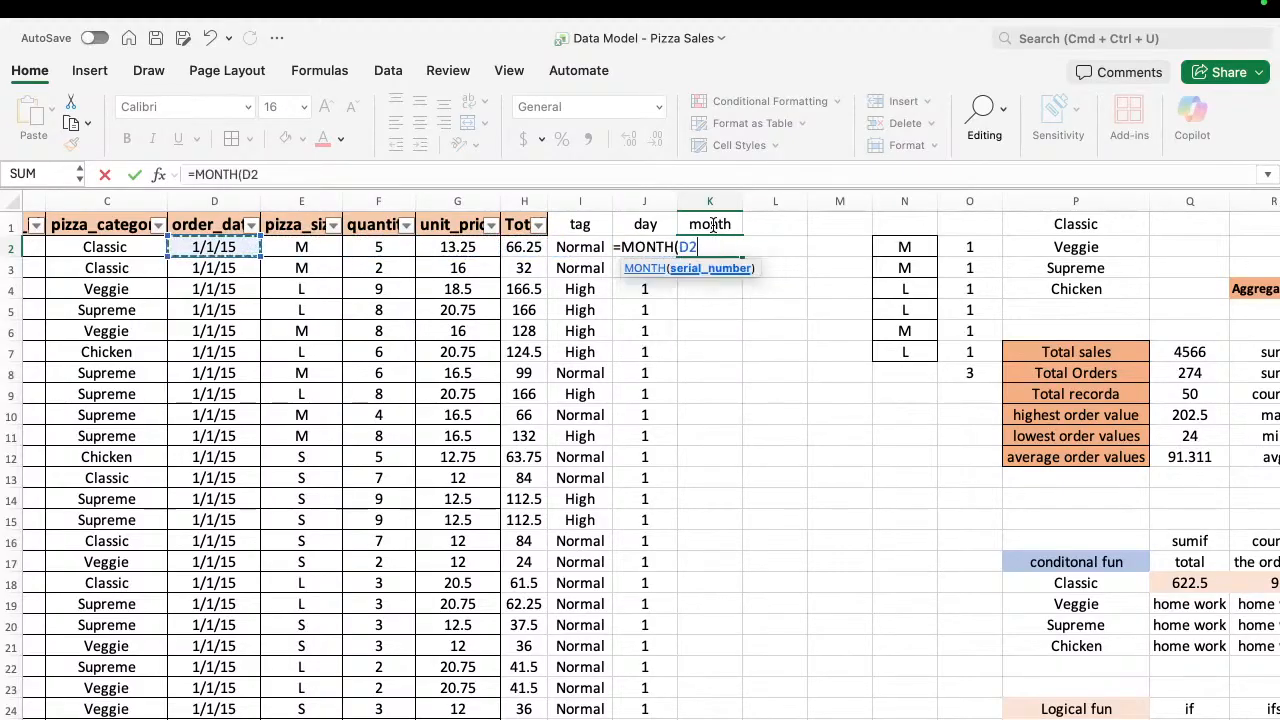
type(")")
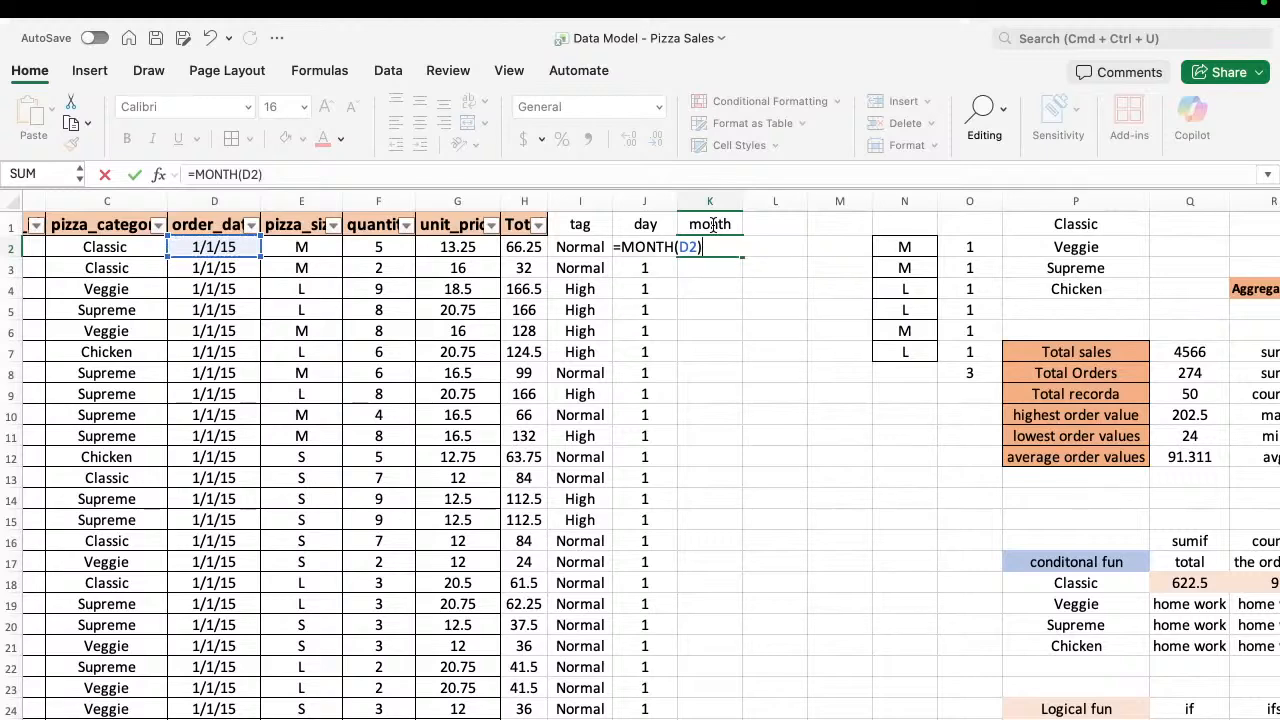
key("Return")
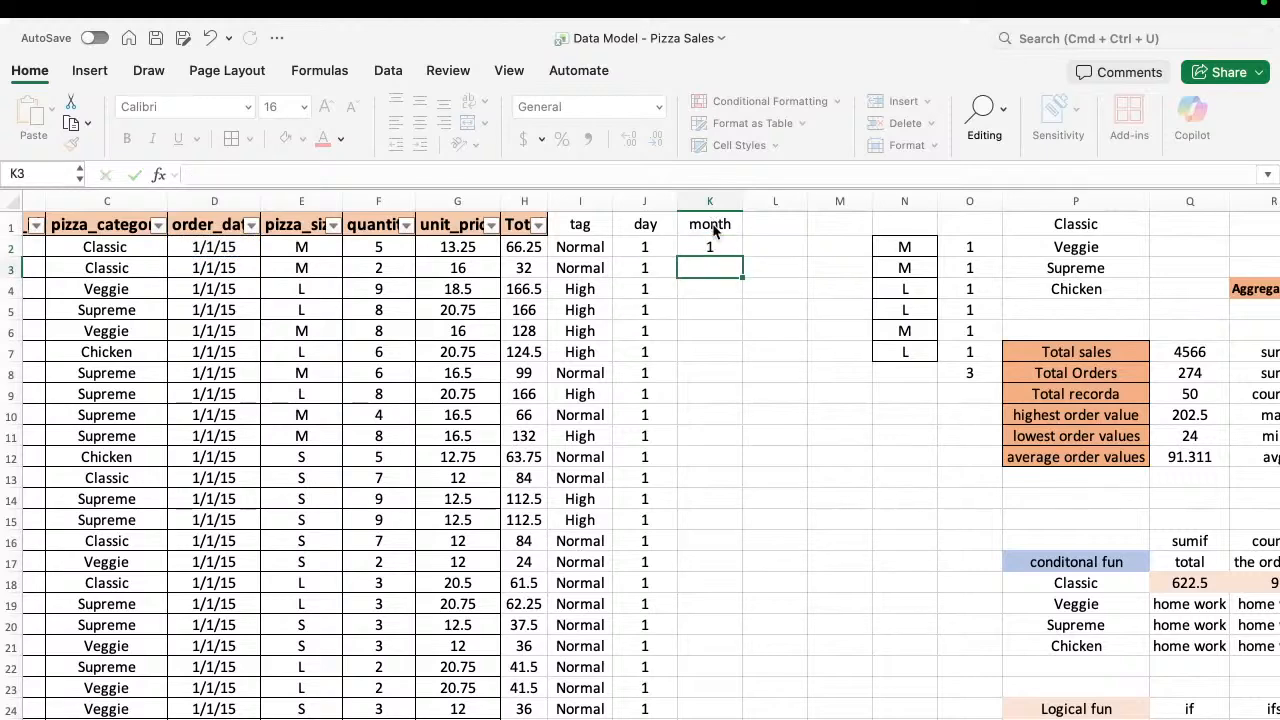
left_click(709, 246)
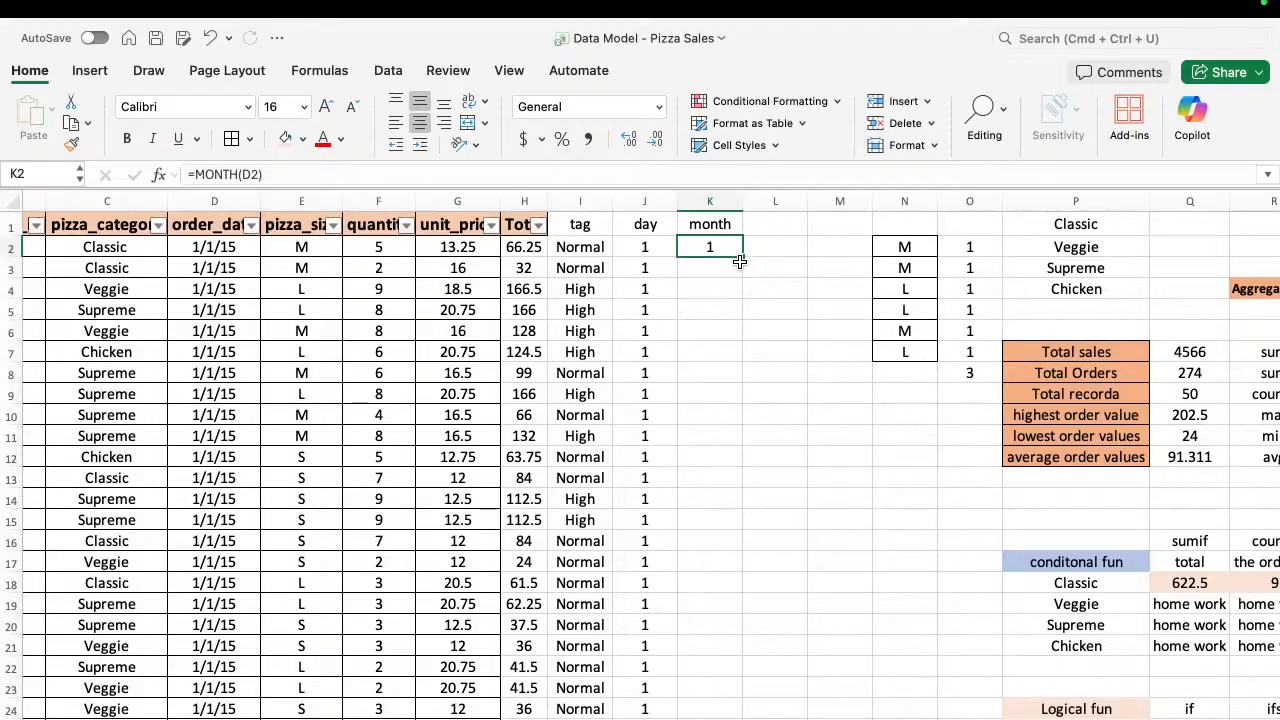
double_click(741, 258)
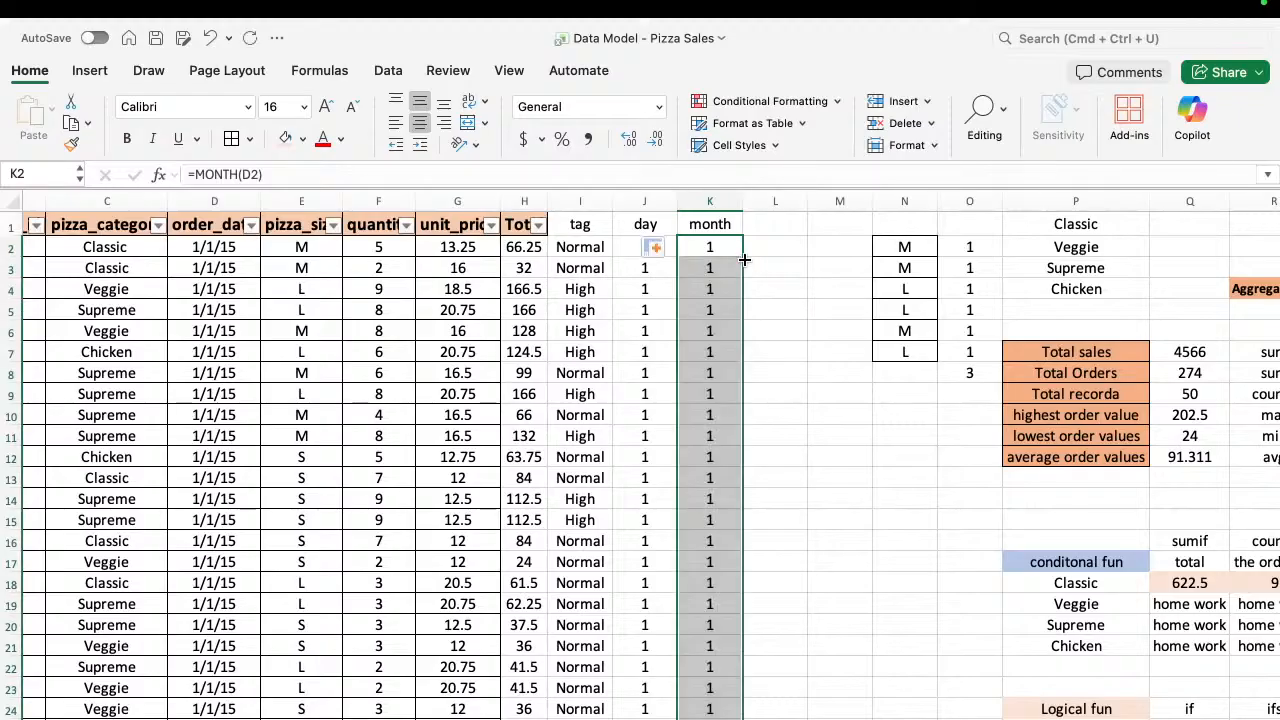
left_click(773, 227)
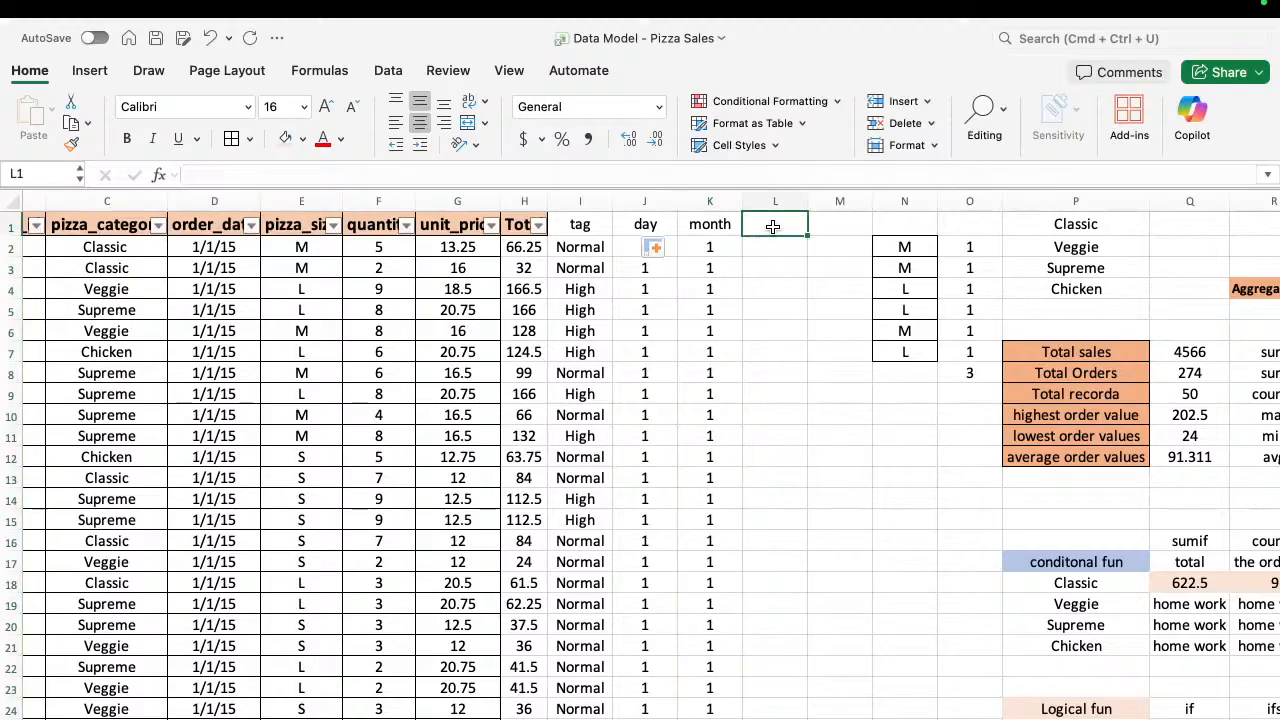
type("=yesr")
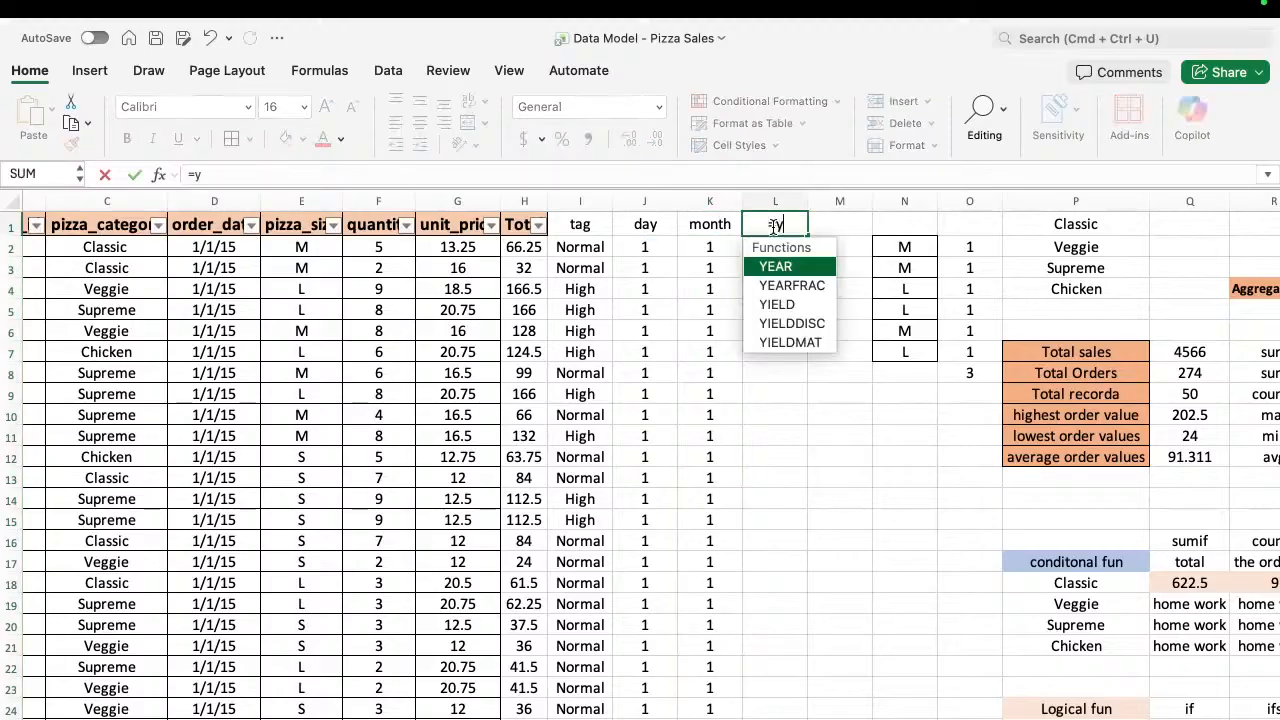
key("BackSpace")
key("BackSpace")
key("BackSpace")
key("BackSpace")
key("BackSpace")
type("yes")
key("Return")
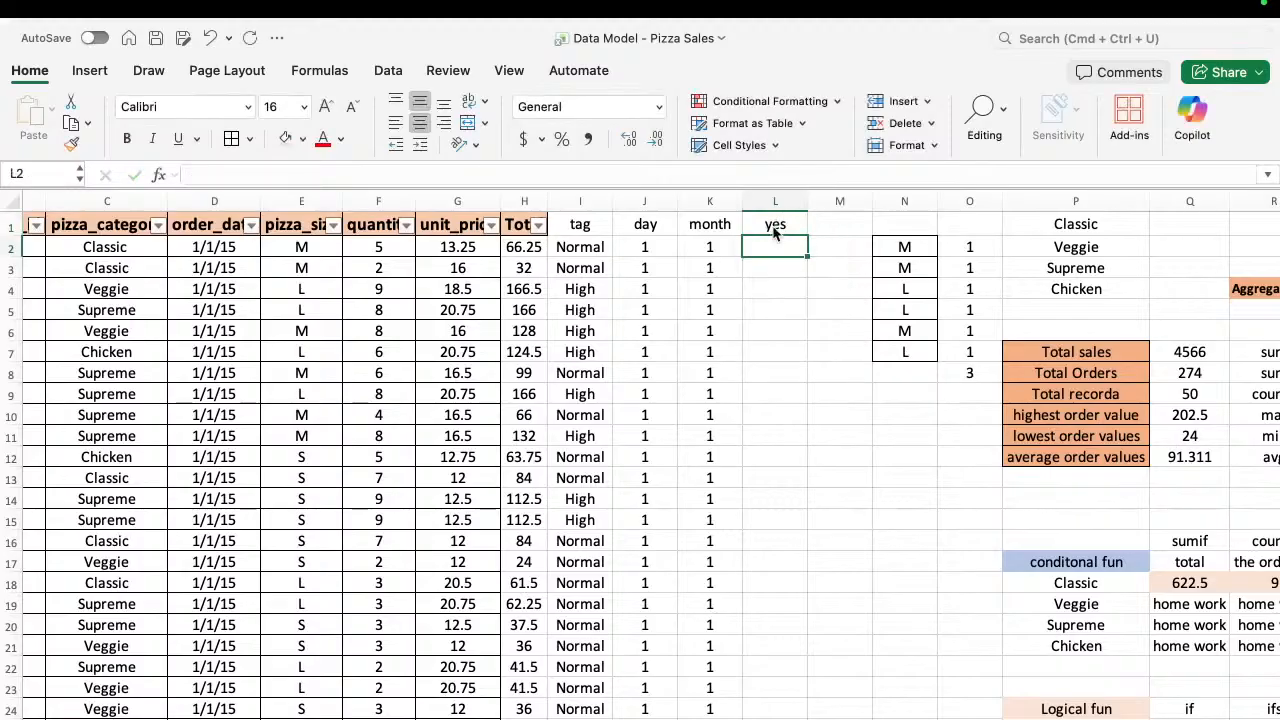
Enter the column header "year" in L1, beside the month header.
left_click(775, 228)
type("yea")
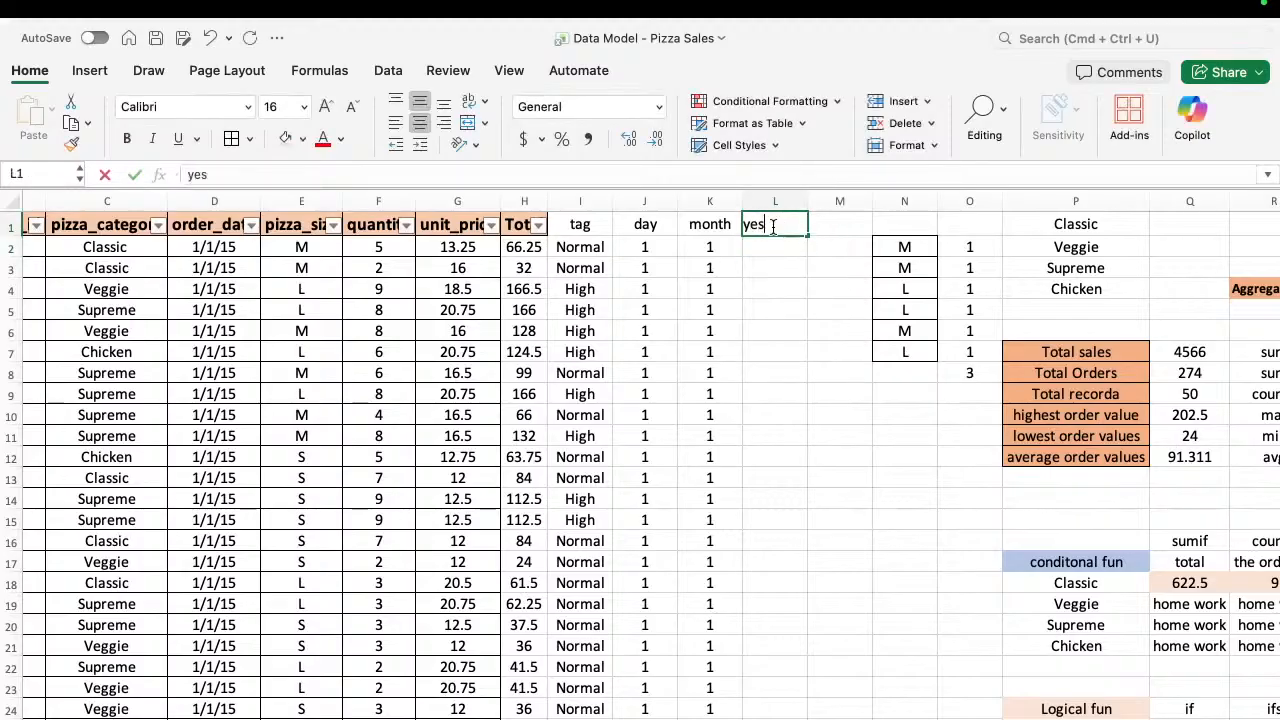
type("r")
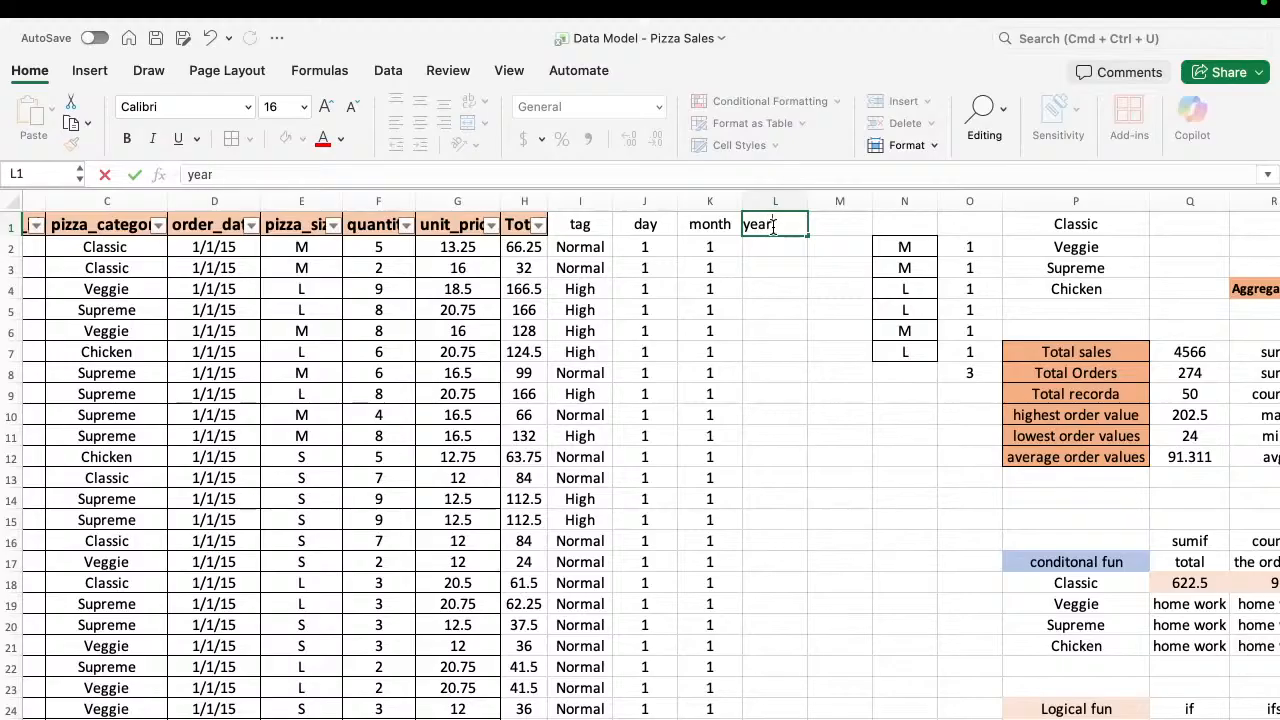
key("Return")
Extract the year of the order date in L2 with =YEAR(D2) and fill the formula down all the order rows.
type("=year")
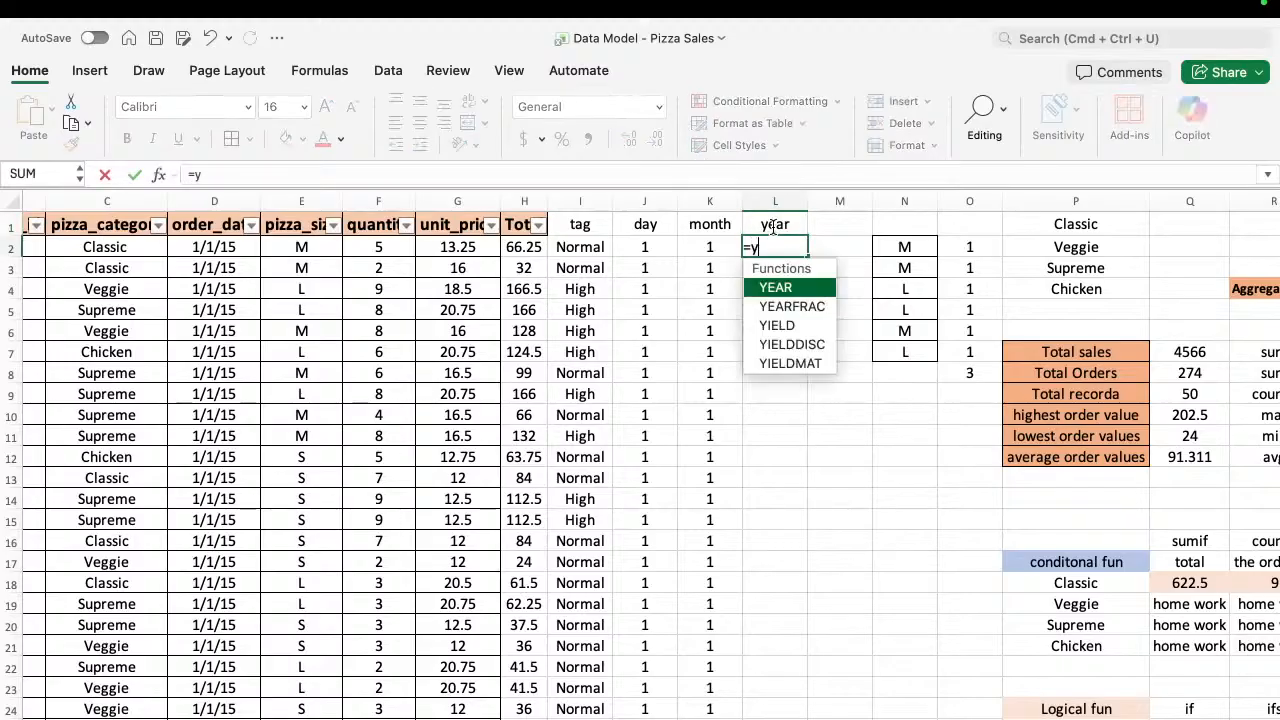
key("Tab")
type("J2")
key("Left")
key("Left")
key("Left")
key("Left")
key("Left")
key("Left")
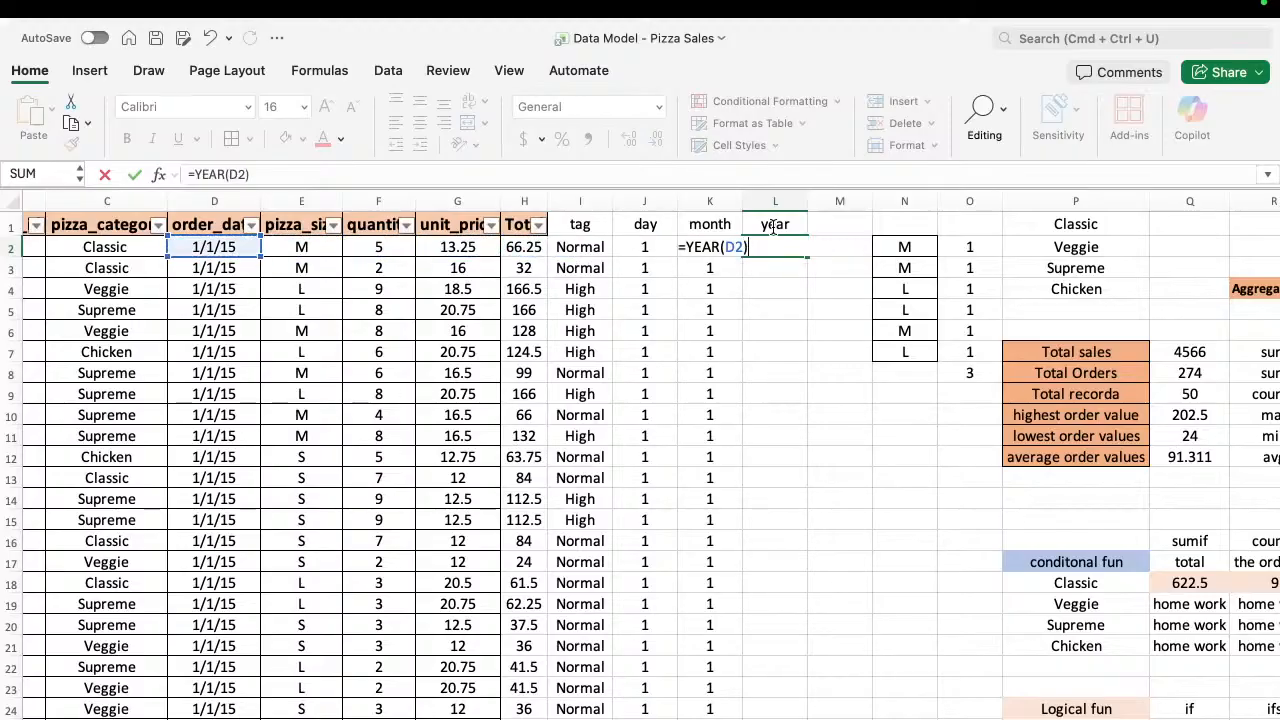
key("Return")
left_click(790, 248)
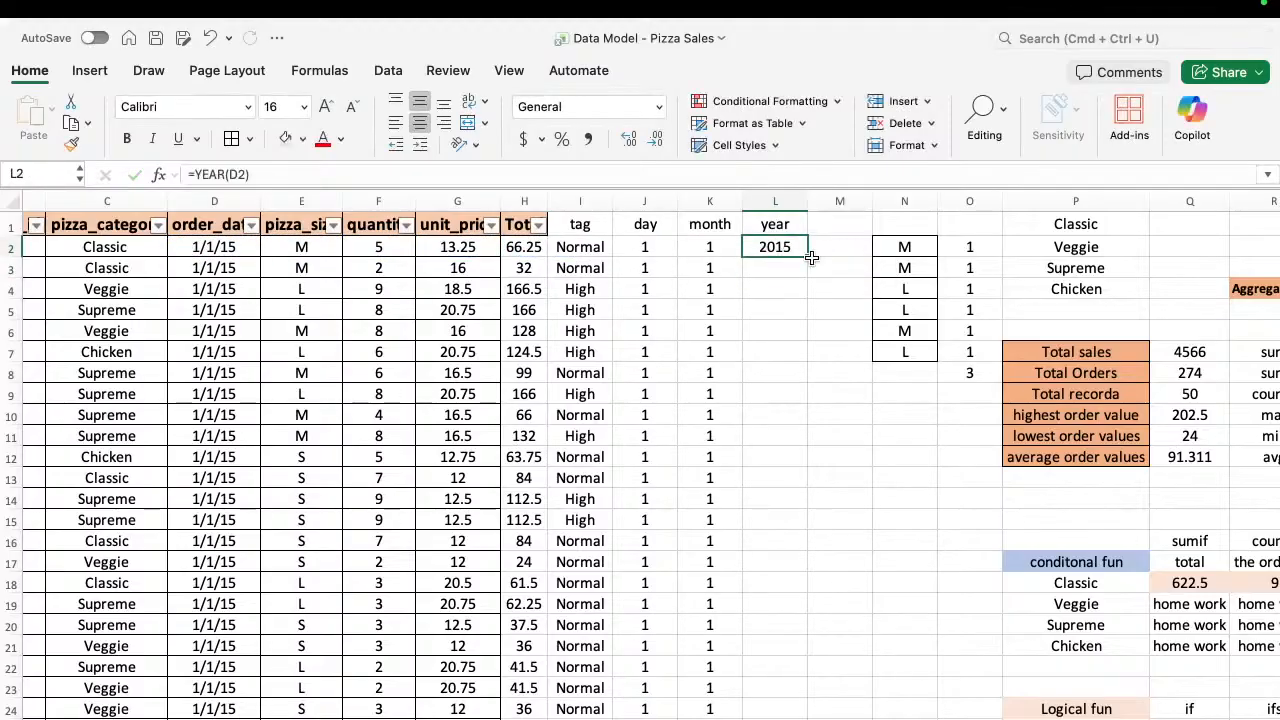
double_click(808, 257)
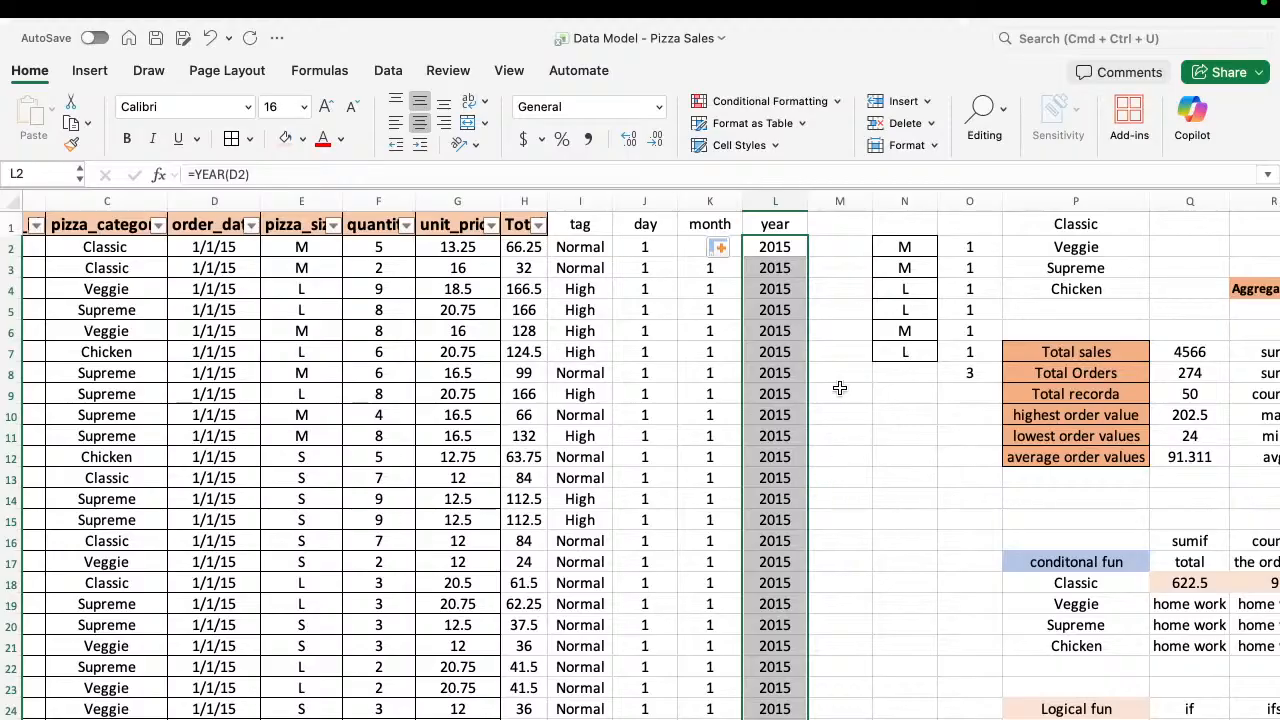
Insert the current date in M2, beside the year column, with the =TODAY() function.
left_click(835, 222)
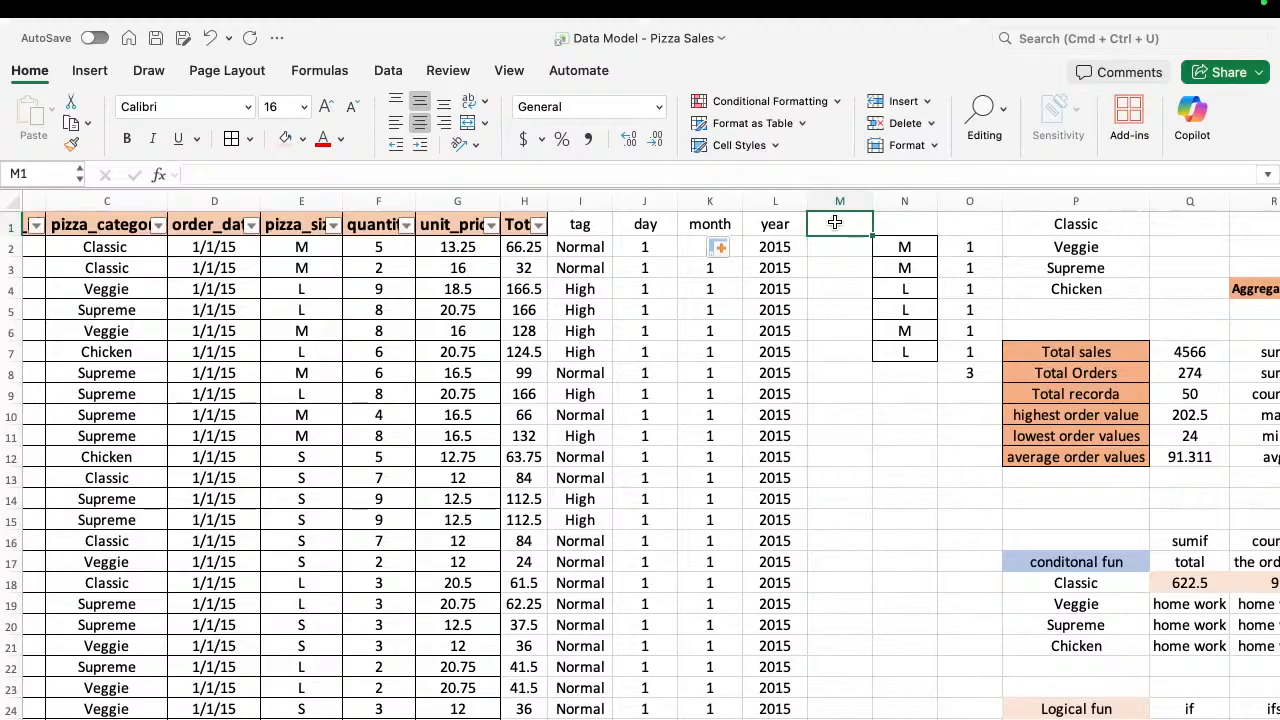
left_click(836, 245)
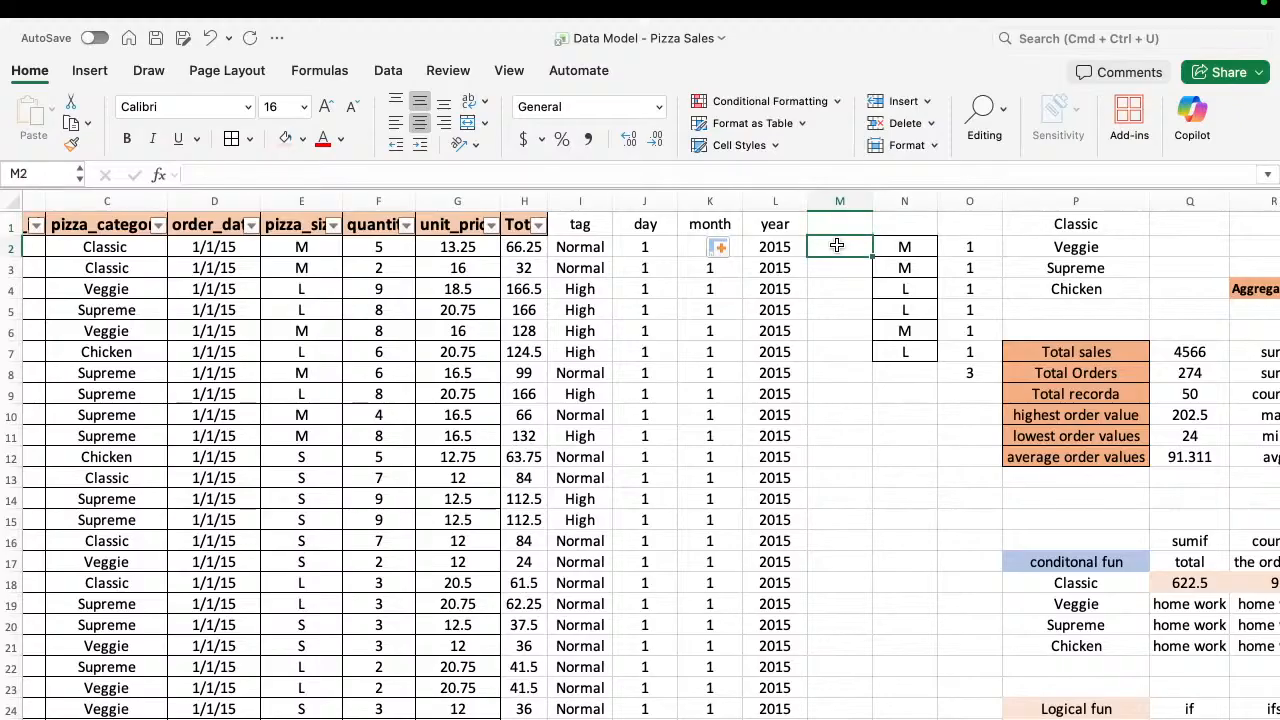
type("=today")
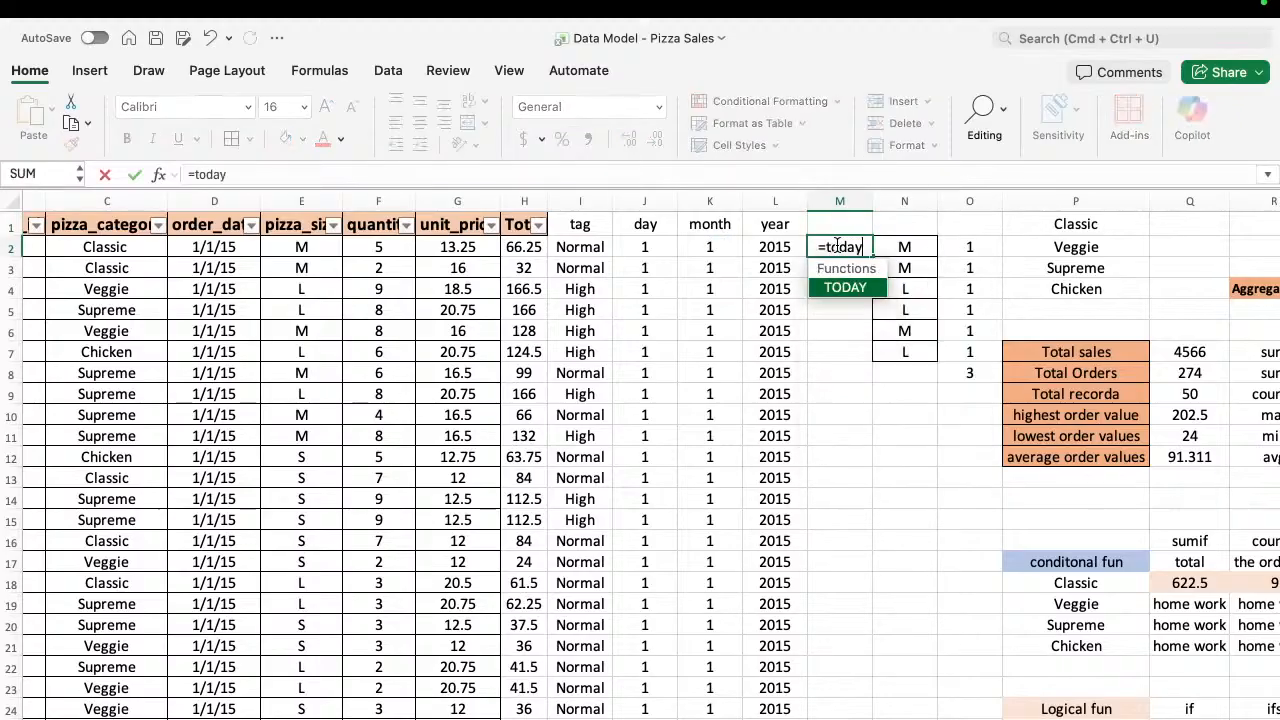
key("Tab")
type(")")
key("Return")
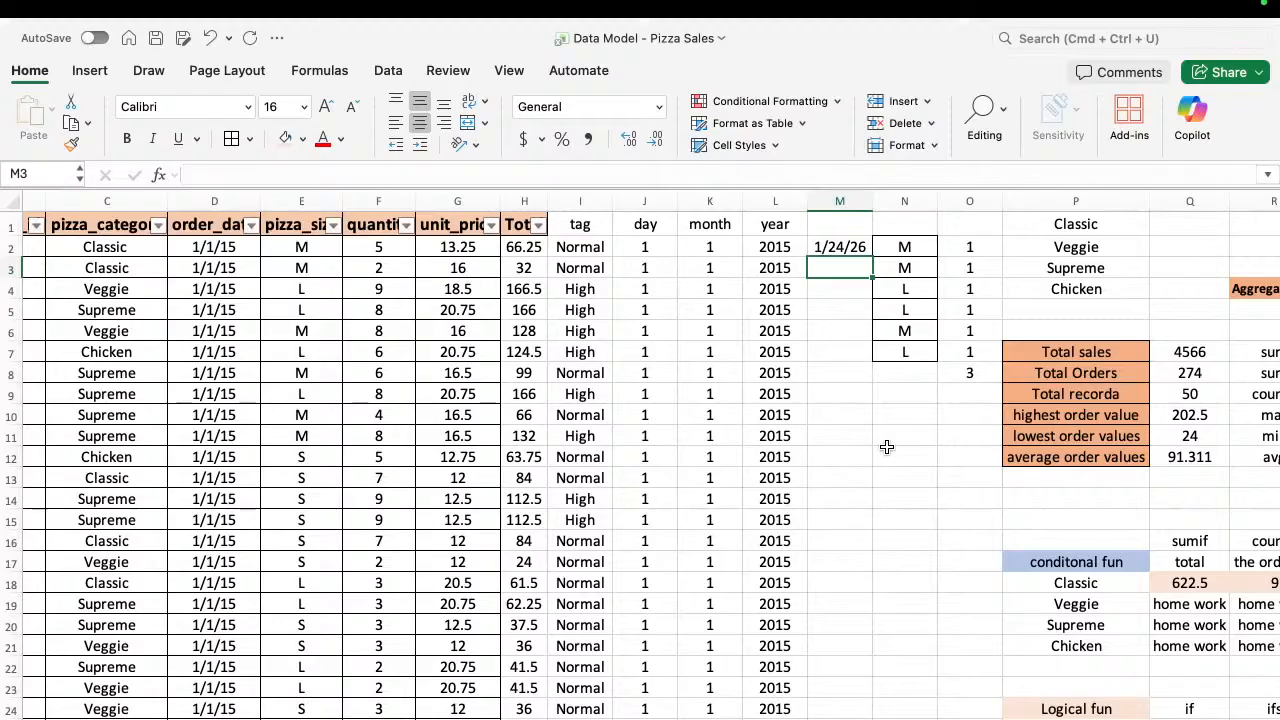
Enter the section heading "lookup fun" in Q47, below the Date funtion section.
scroll(886, 447, "down", 8)
scroll(886, 447, "right", 3)
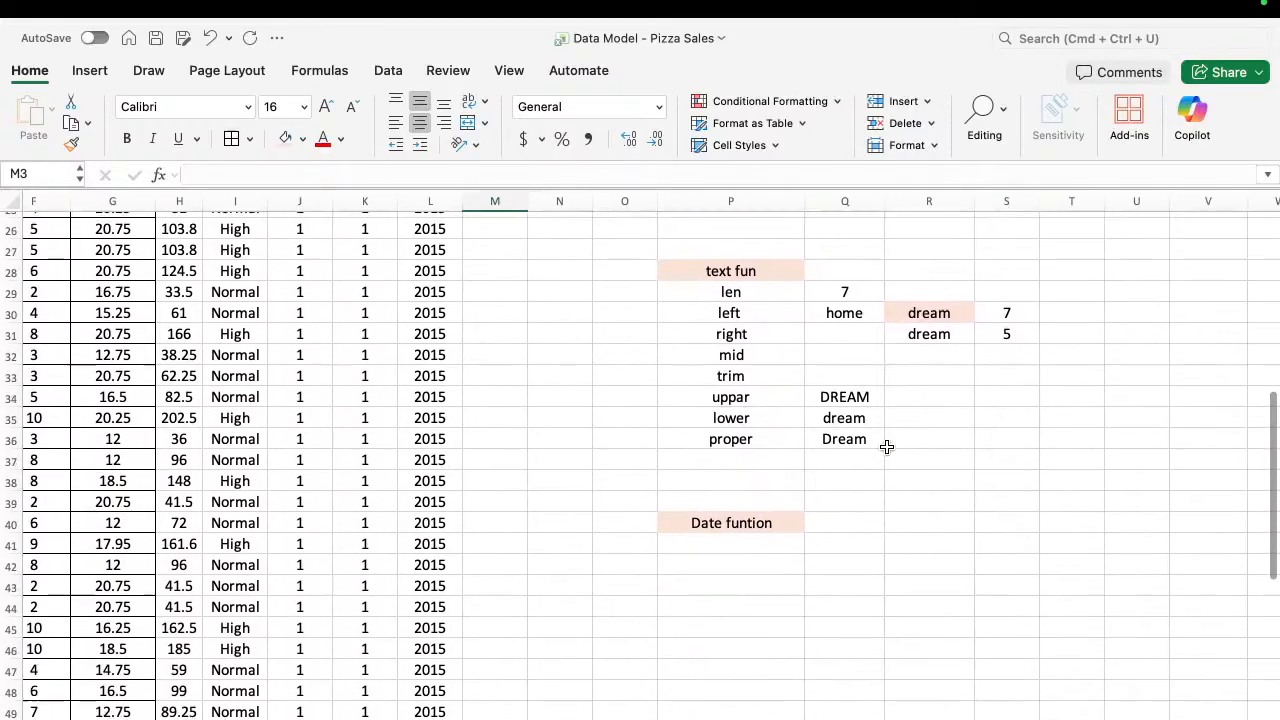
scroll(886, 447, "down", 2)
scroll(886, 447, "right", 1)
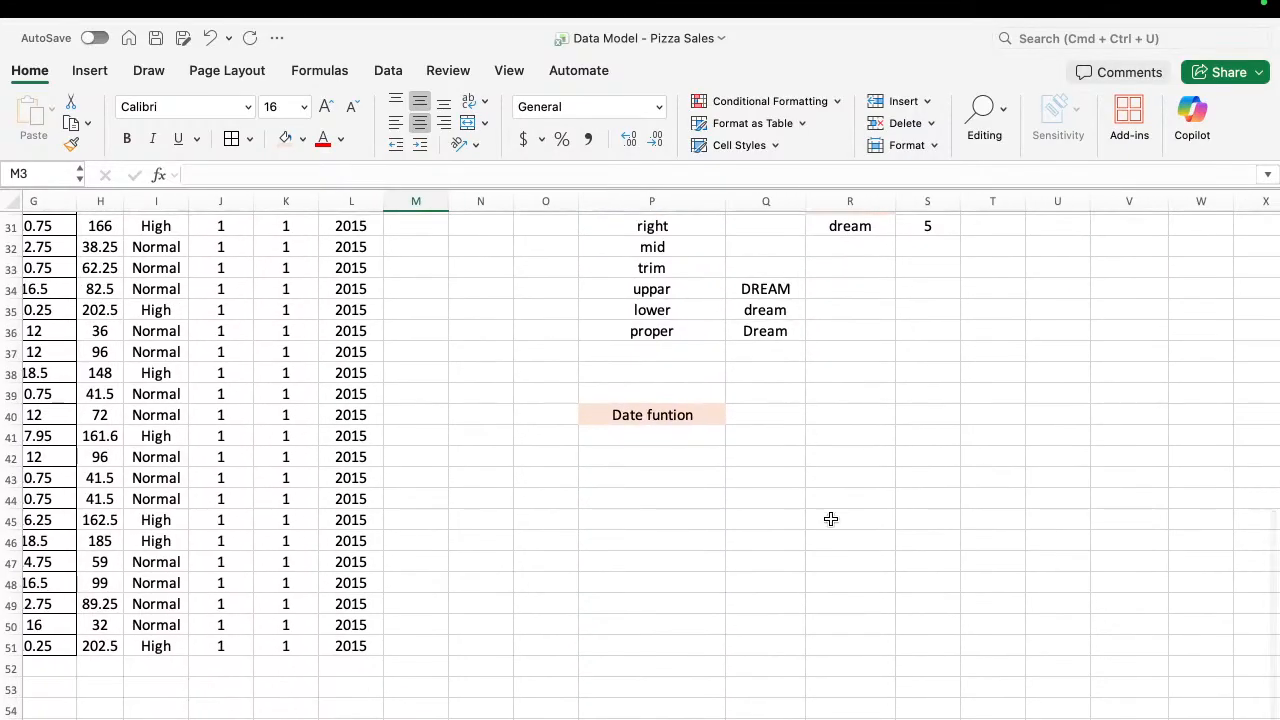
left_click(775, 566)
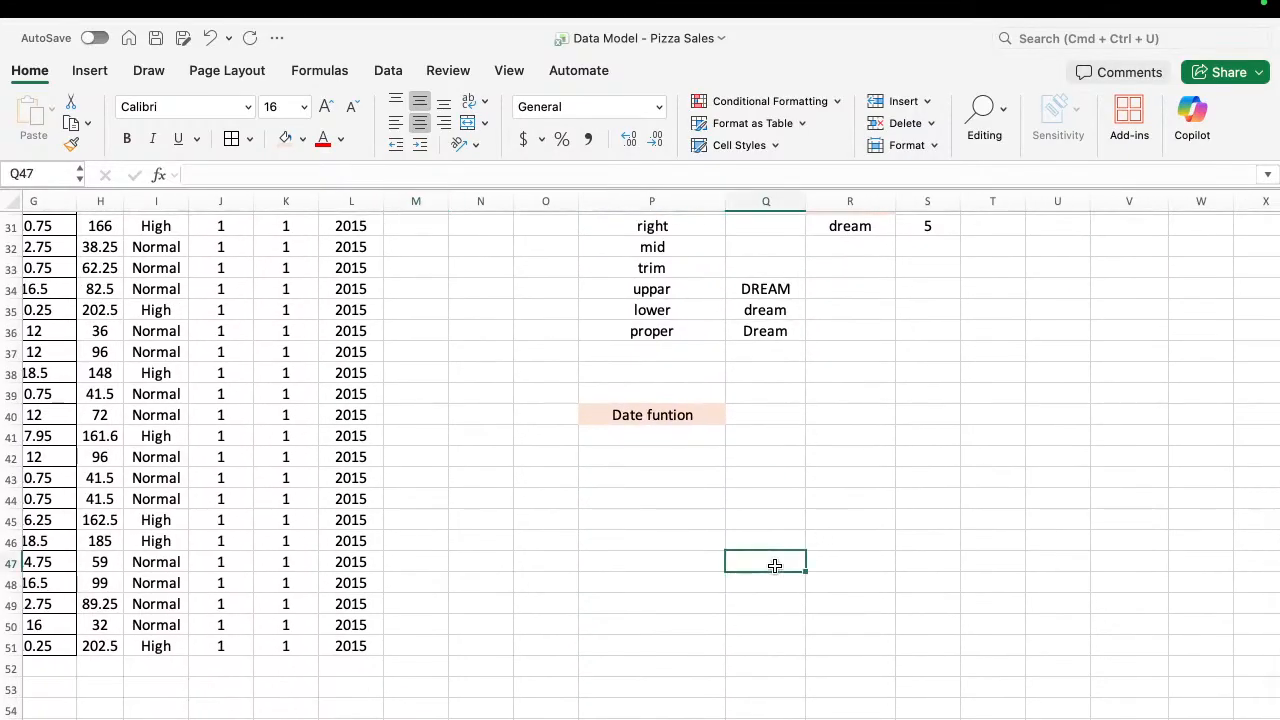
type("looku")
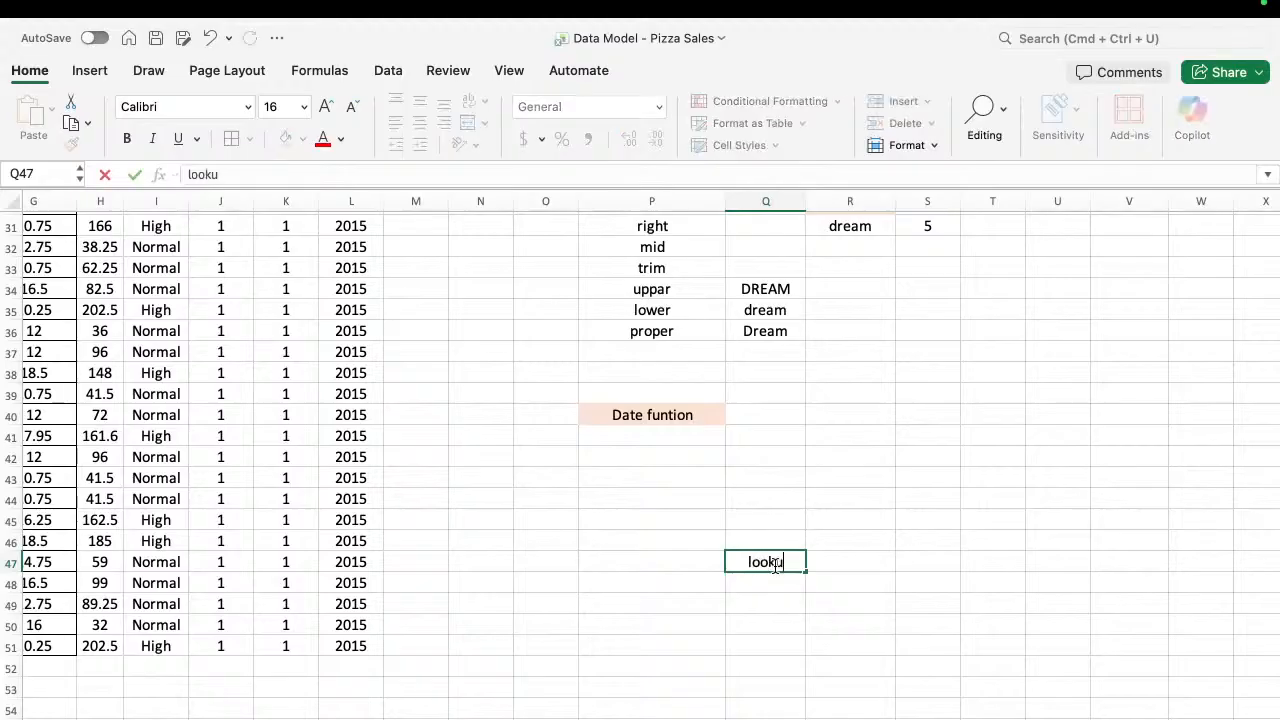
type("p fun")
key("Return")
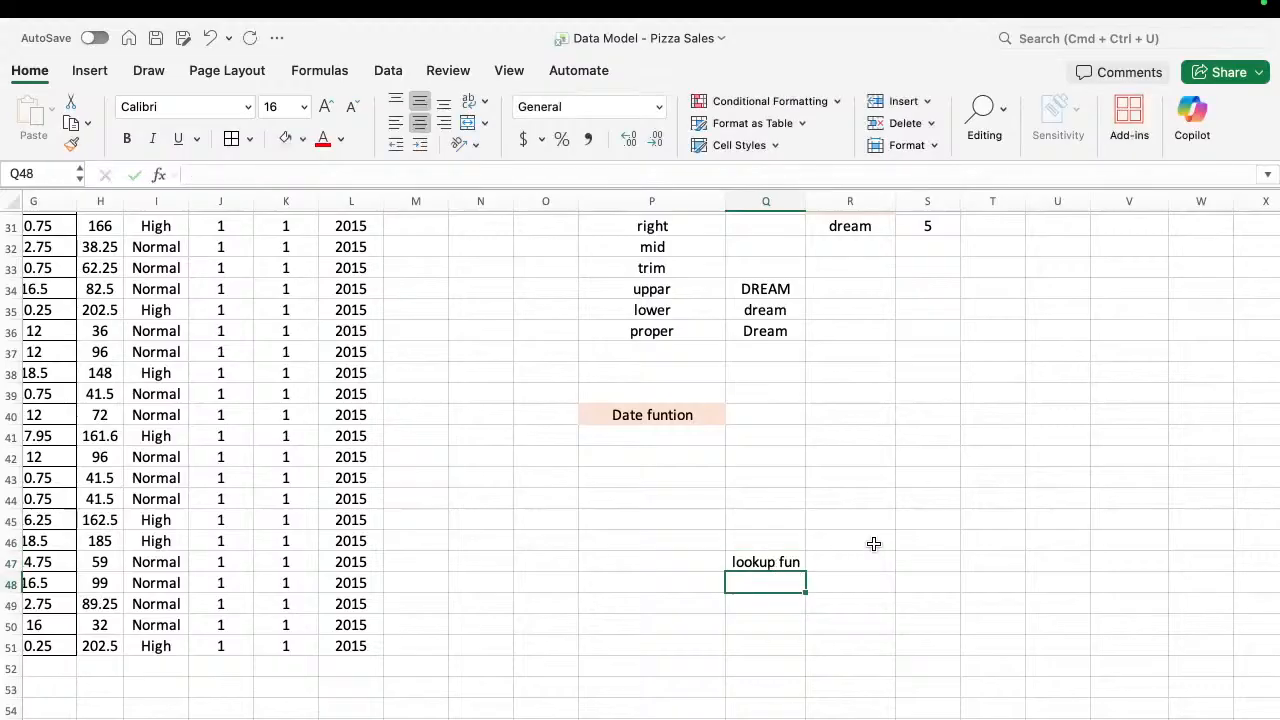
List the lookup function names "vlookup" in Q48 and "xlookup" in Q49 under the heading.
type("vlook")
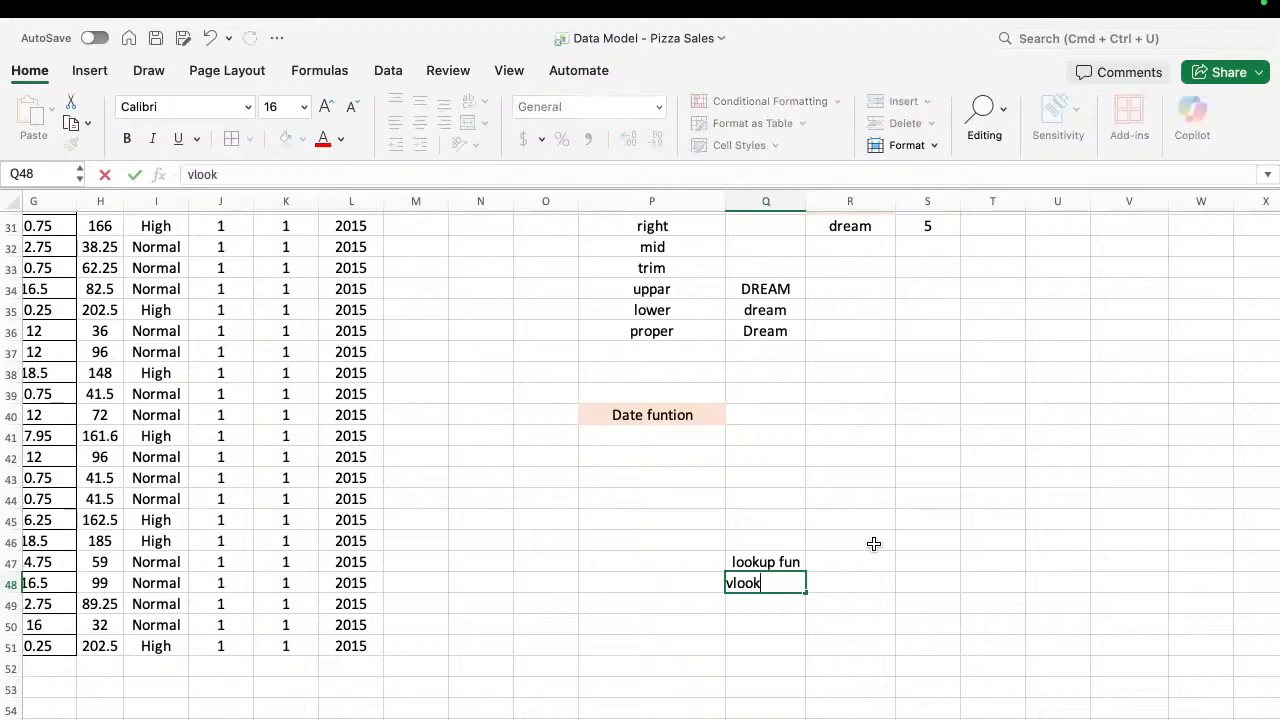
type("up")
key("Return")
type("xl")
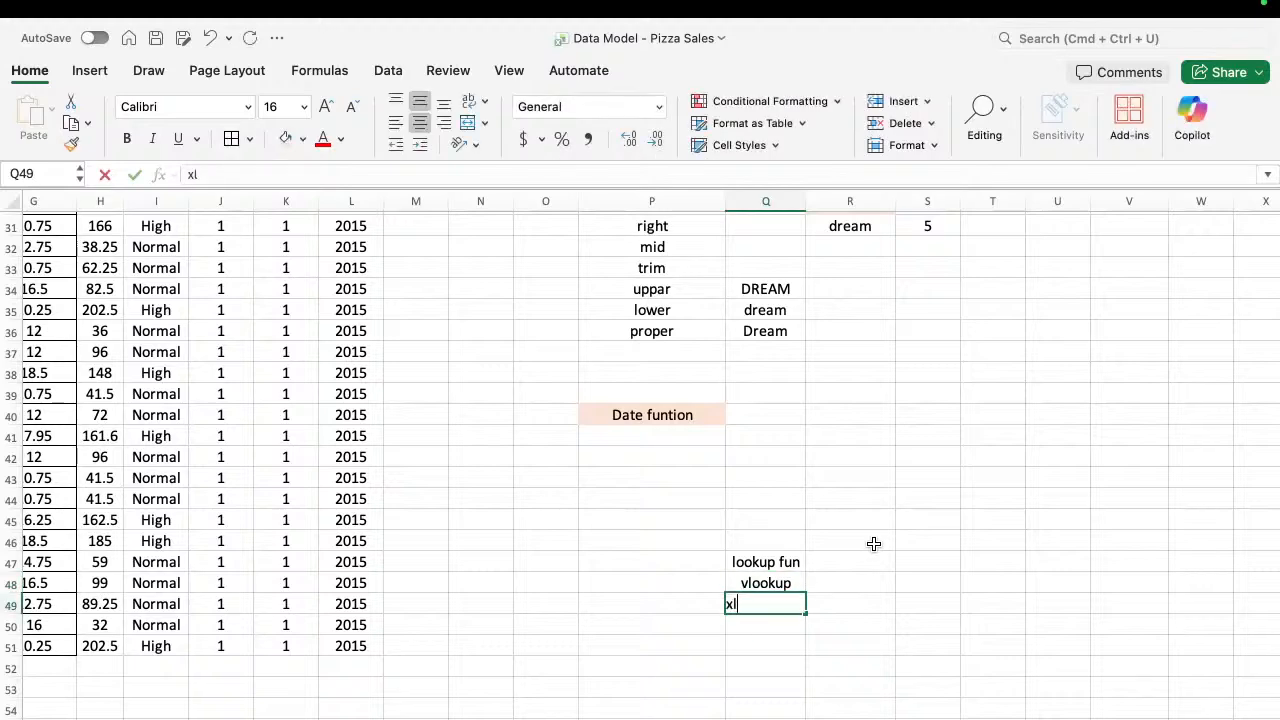
type("ooku")
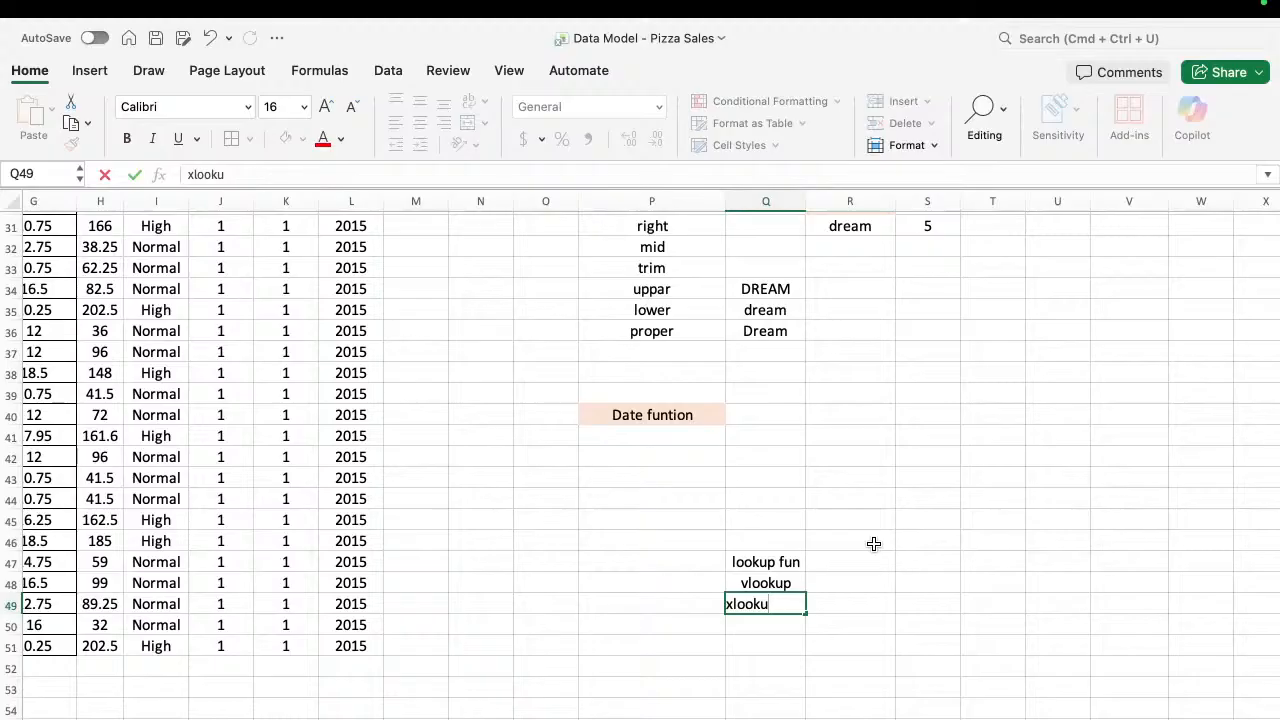
type("p")
key("Return")
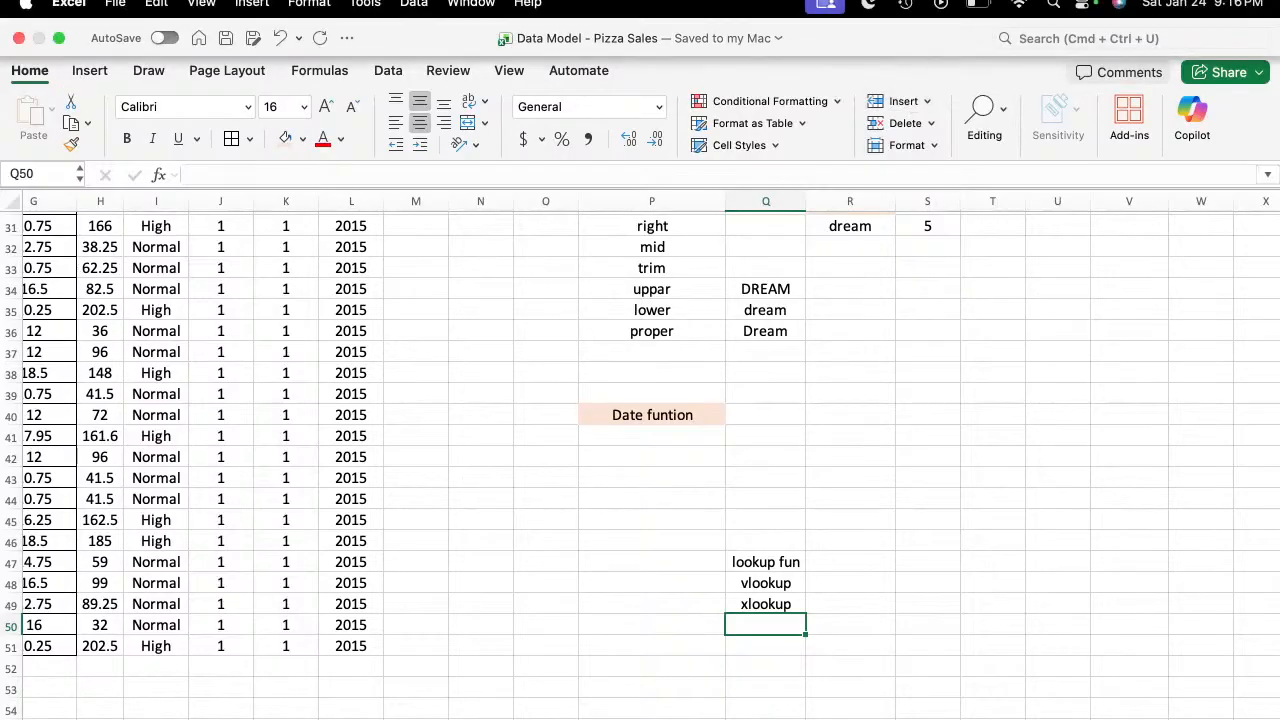
key("ctrl+Up")
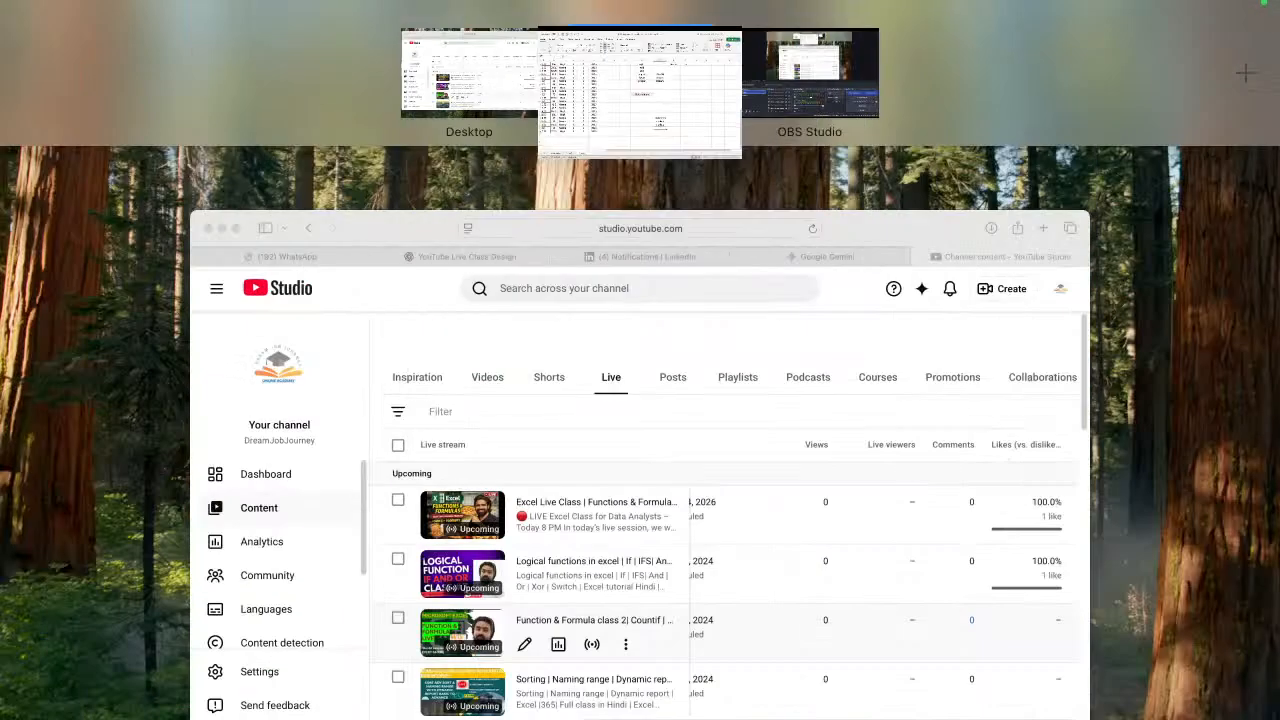